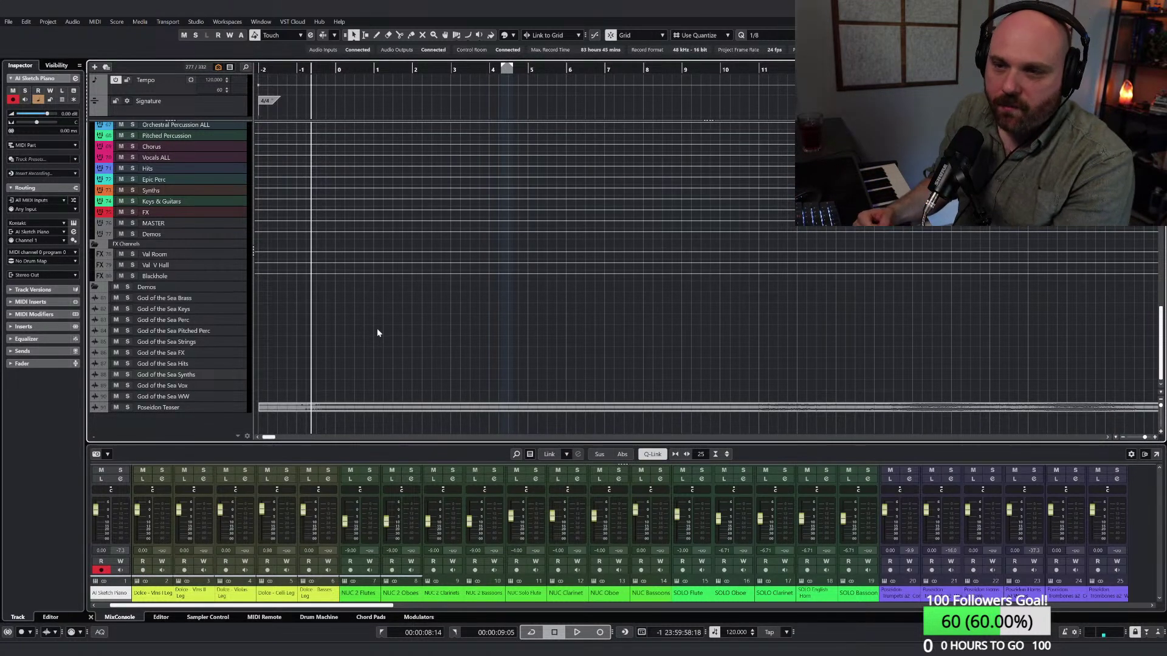
{"action": "scroll", "coordinate": [357, 322], "scroll_direction": "up", "scroll_amount": 15}
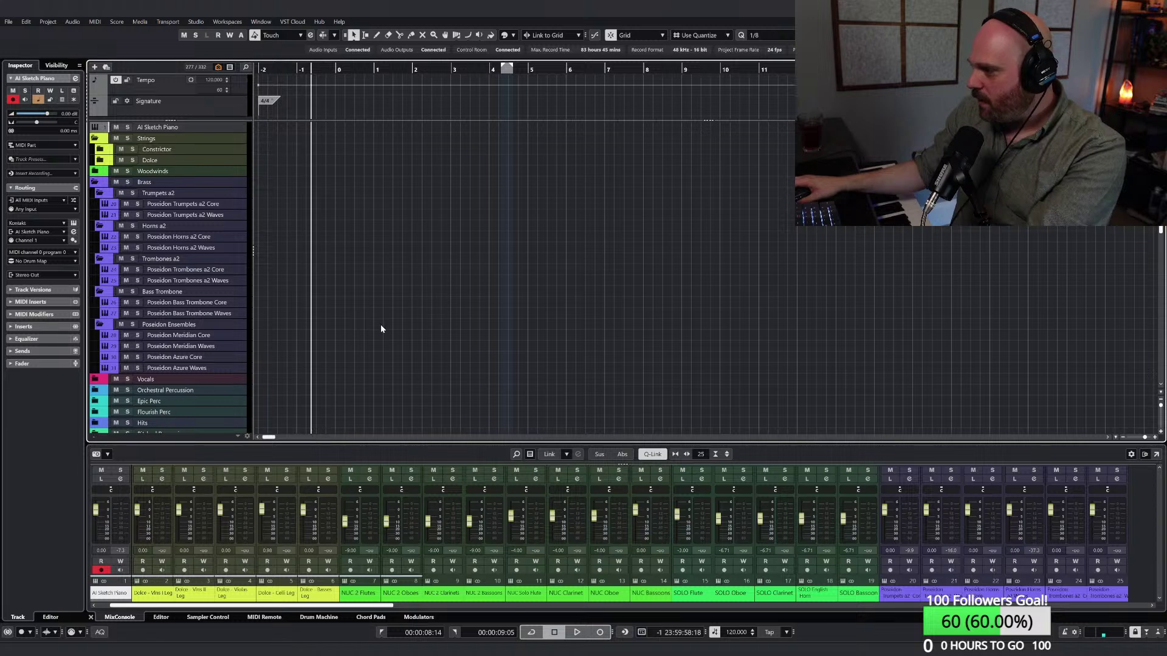
{"action": "right_click", "coordinate": [350, 294]}
{"action": "left_click", "coordinate": [351, 294]}
{"action": "key", "text": "h"}
{"action": "key", "text": "h"}
{"action": "key", "text": "h"}
{"action": "key", "text": "h"}
{"action": "left_click_drag", "start_coordinate": [283, 69], "coordinate": [438, 70]}
{"action": "scroll", "coordinate": [377, 356], "scroll_direction": "down", "scroll_amount": 15}
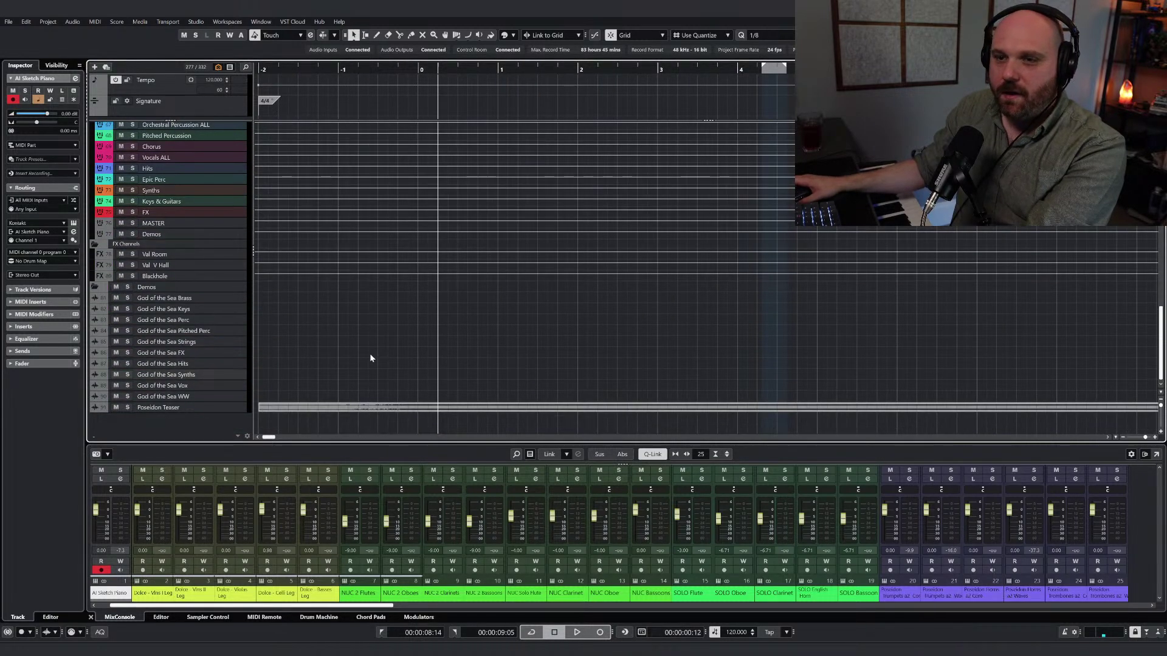
{"action": "scroll", "coordinate": [370, 355], "scroll_direction": "up", "scroll_amount": 8}
{"action": "scroll", "coordinate": [366, 324], "scroll_direction": "up", "scroll_amount": 5}
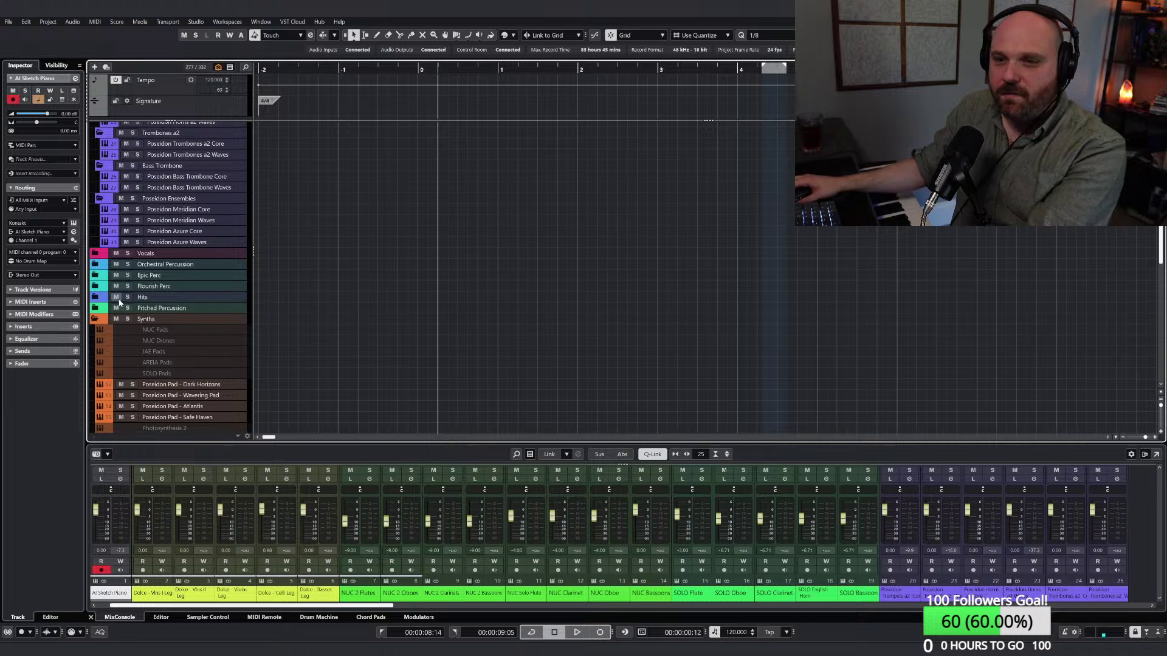
Step: Expand the Hits folder to look at its tracks, collapse it again and look over the rest of the track list
{"action": "left_click", "coordinate": [95, 297]}
{"action": "scroll", "coordinate": [152, 286], "scroll_direction": "down", "scroll_amount": 3}
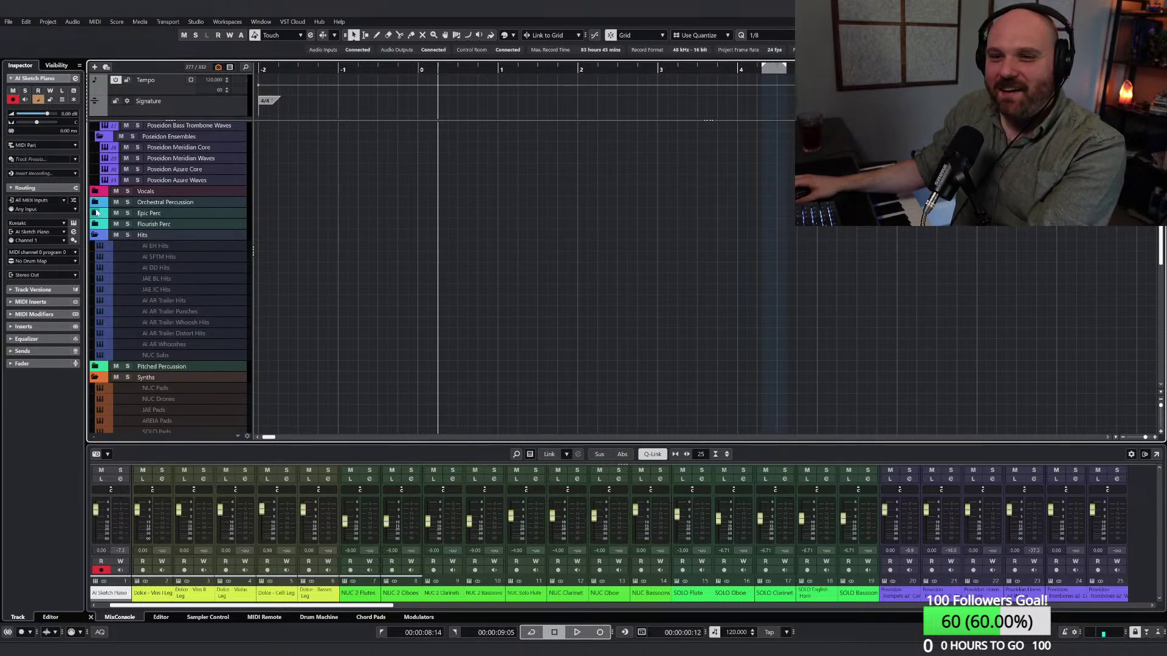
{"action": "left_click", "coordinate": [95, 235]}
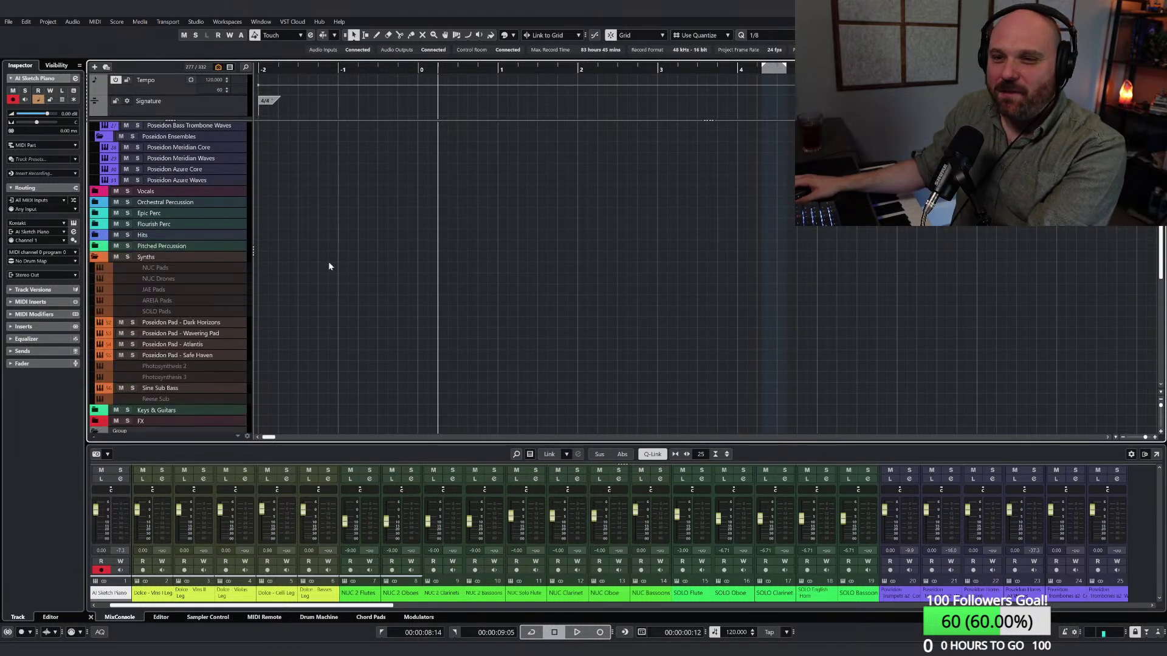
{"action": "left_click", "coordinate": [97, 258]}
{"action": "scroll", "coordinate": [319, 268], "scroll_direction": "down", "scroll_amount": 10}
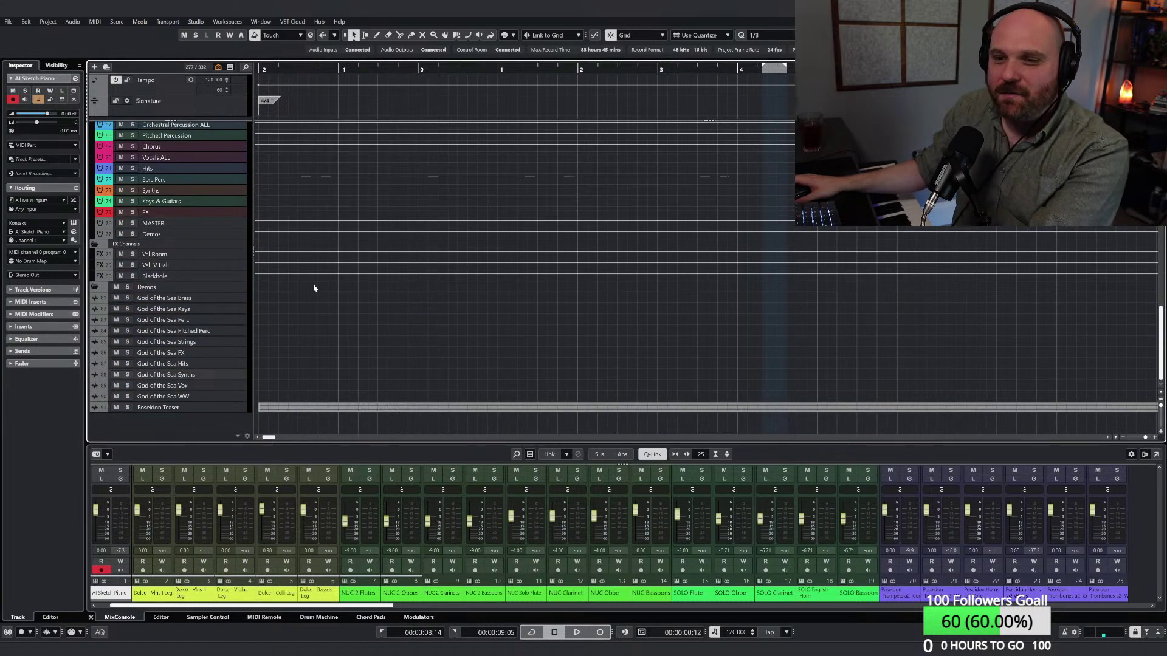
{"action": "scroll", "coordinate": [313, 285], "scroll_direction": "up", "scroll_amount": 10}
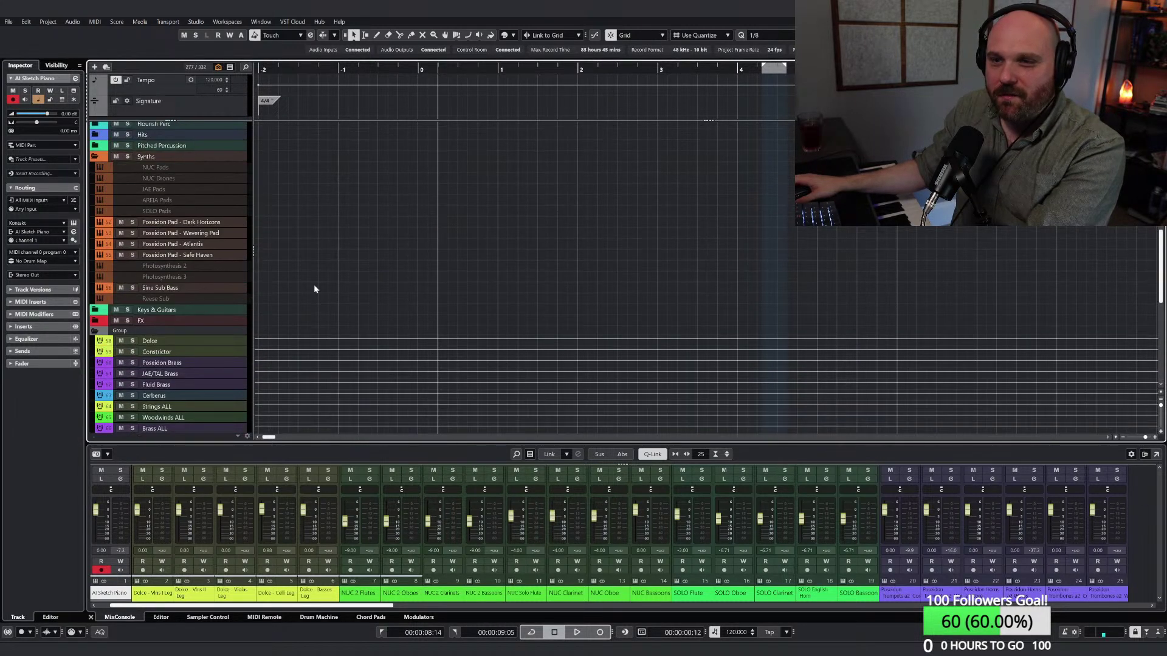
{"action": "scroll", "coordinate": [312, 295], "scroll_direction": "up", "scroll_amount": 5}
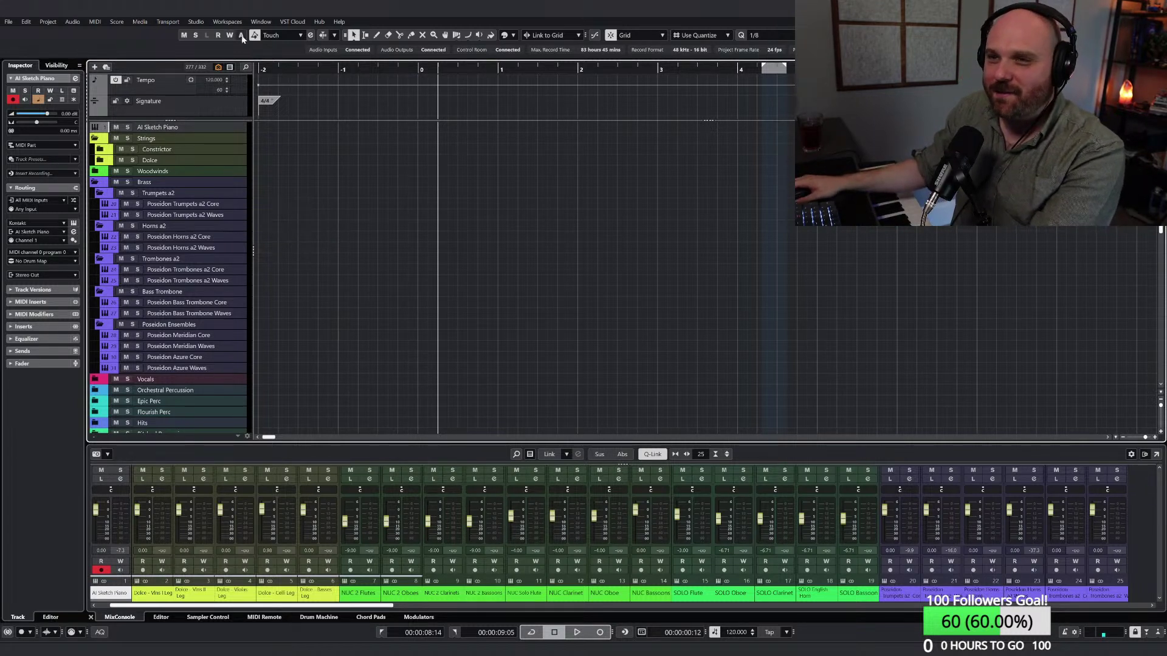
Step: Return the playhead to the very start of the project at bar -2
{"action": "key", "text": "Home"}
{"action": "right_click", "coordinate": [352, 207]}
{"action": "left_click", "coordinate": [353, 207]}
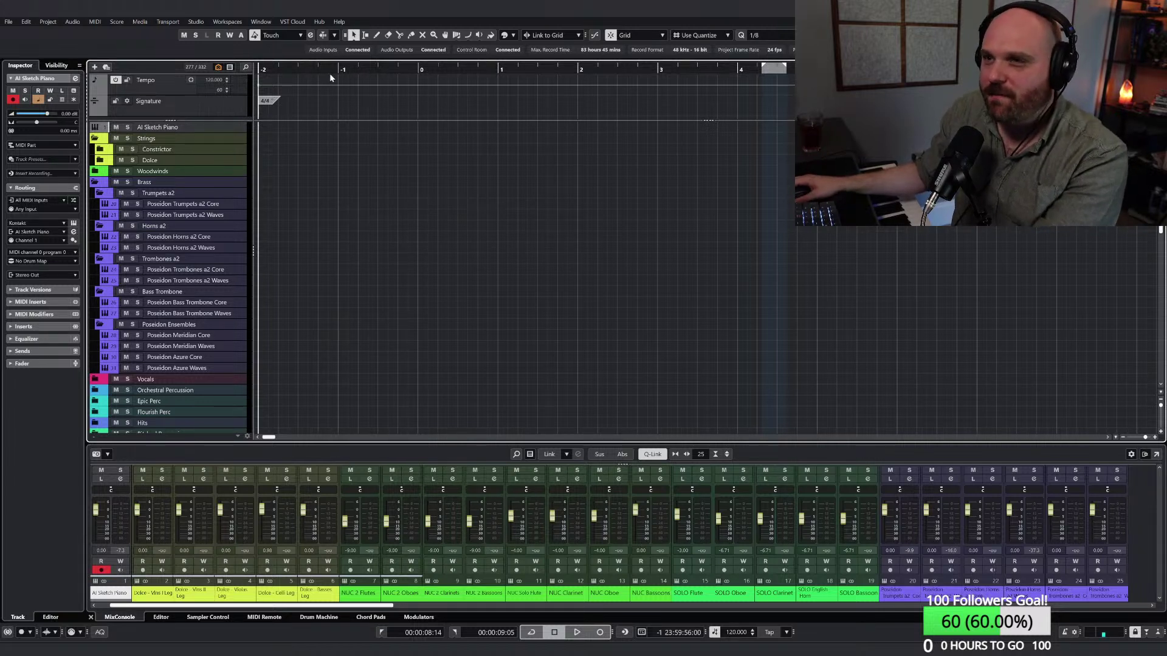
{"action": "left_click_drag", "start_coordinate": [332, 77], "coordinate": [258, 77]}
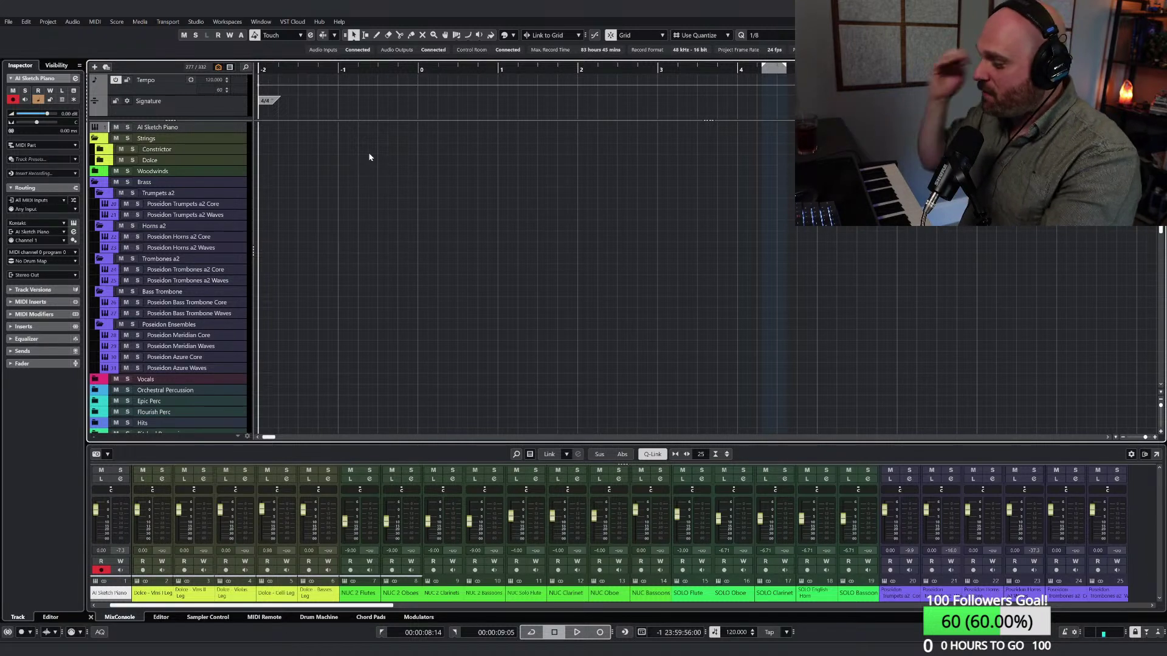
{"action": "key", "text": "h"}
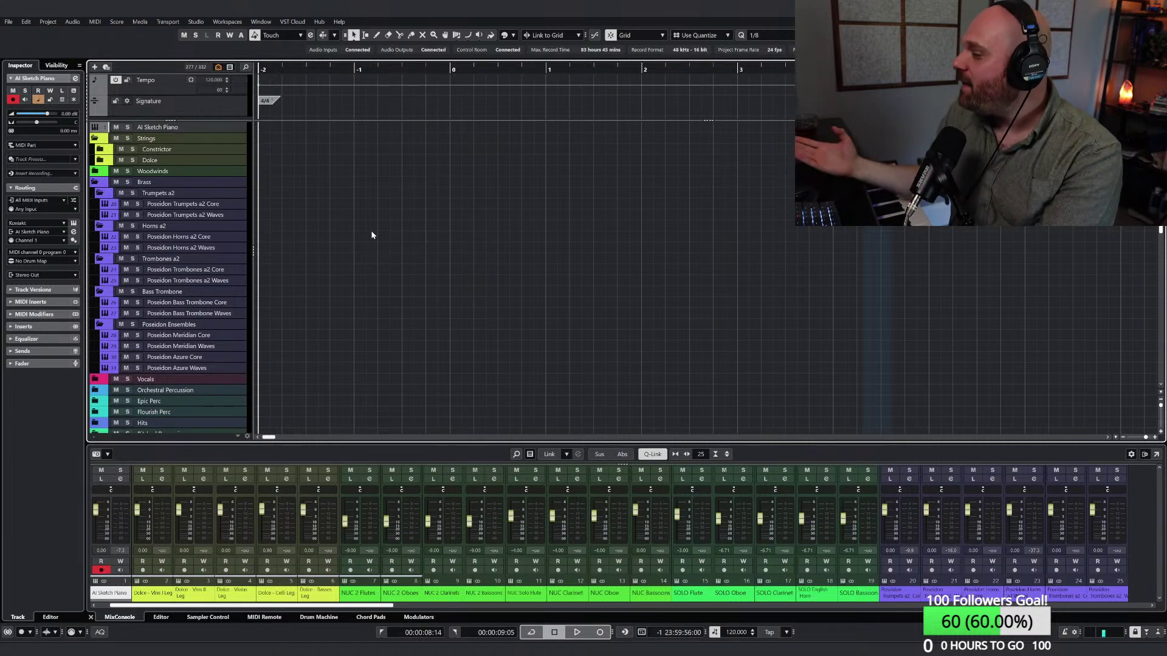
{"action": "key", "text": "g"}
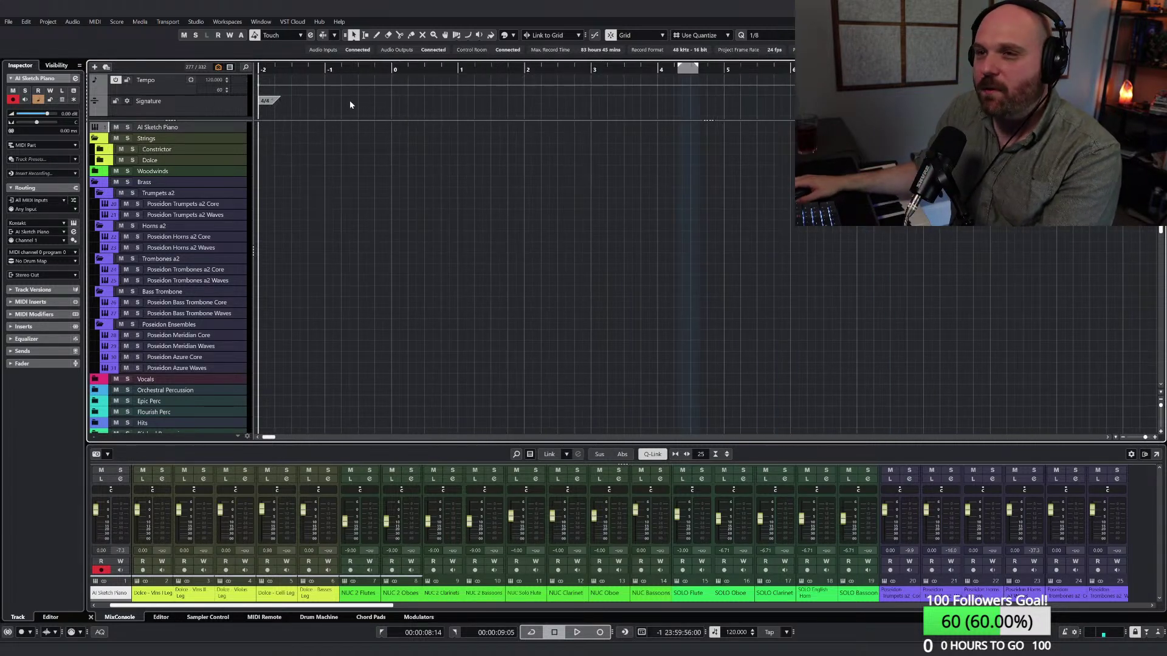
{"action": "left_click", "coordinate": [328, 72]}
{"action": "left_click", "coordinate": [392, 72]}
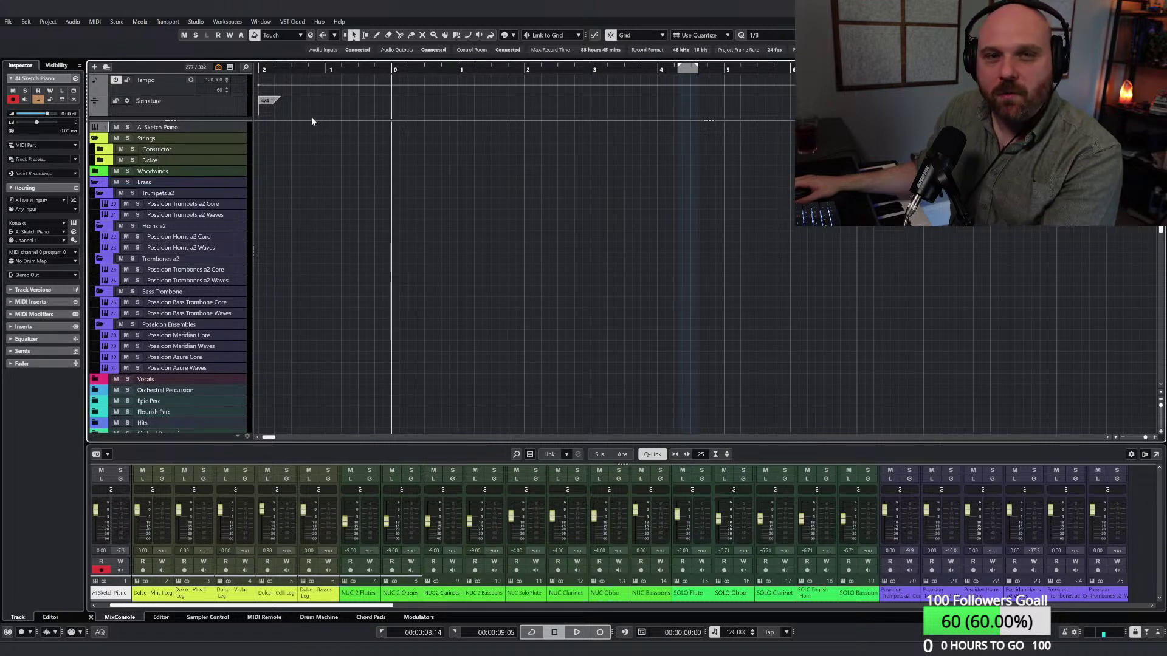
{"action": "left_click", "coordinate": [325, 71]}
{"action": "left_click", "coordinate": [260, 72]}
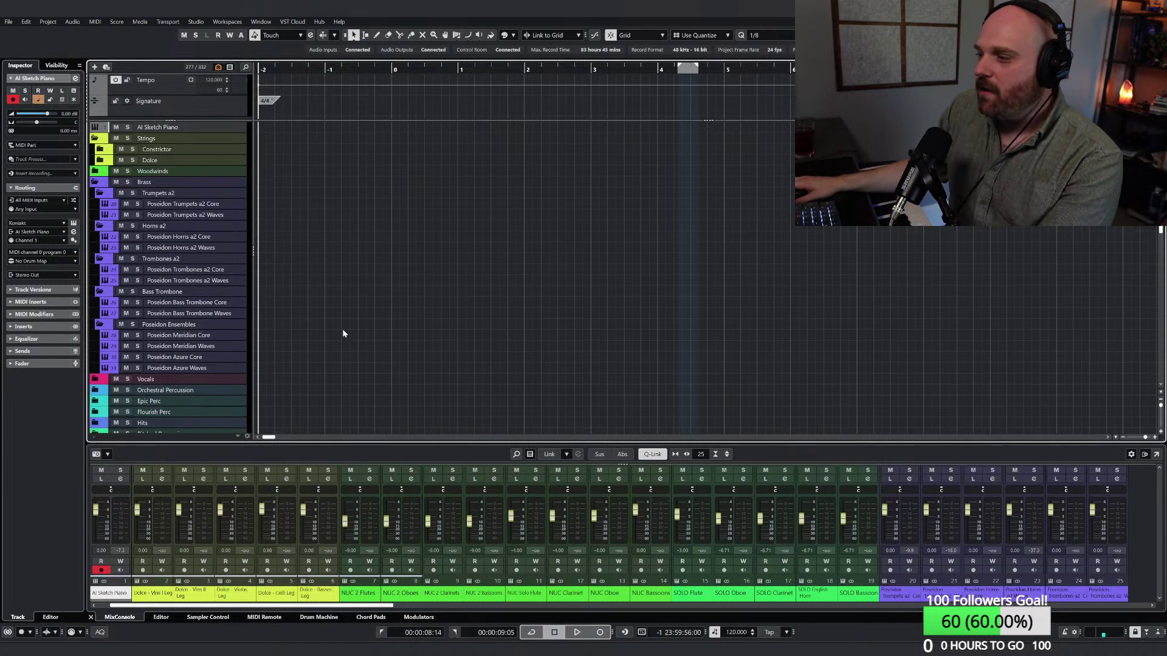
Step: Examine the full extent of the Poseidon Teaser and God of the Sea clips in the Demos folder on the timeline
{"action": "scroll", "coordinate": [343, 333], "scroll_direction": "down", "scroll_amount": 15}
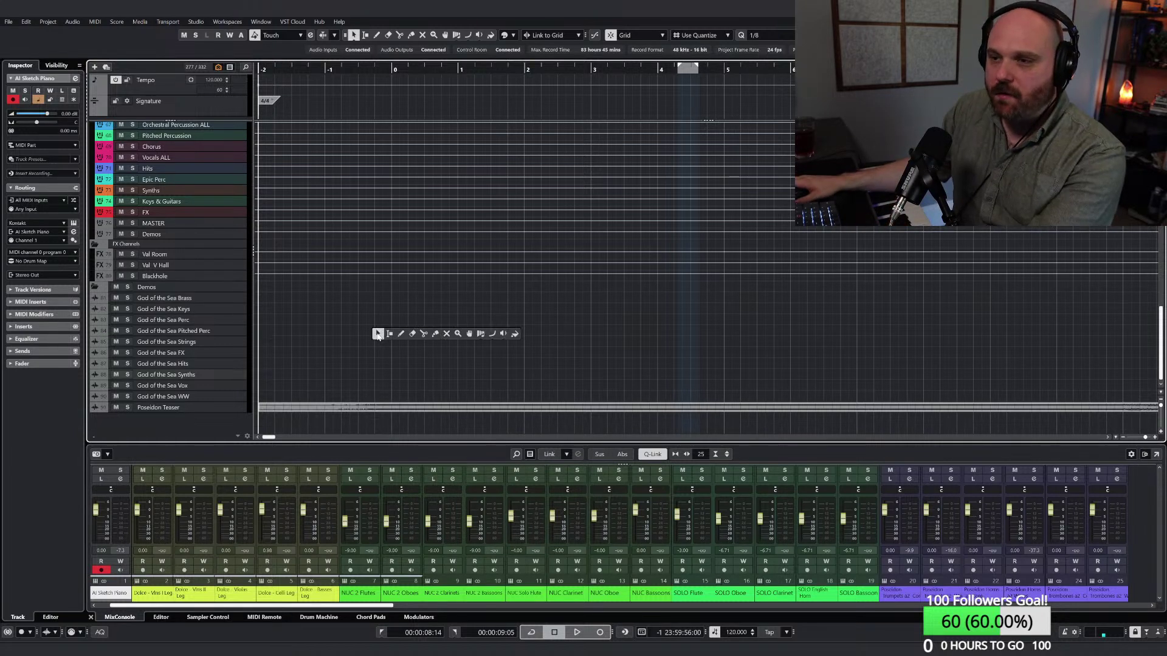
{"action": "key", "text": "h"}
{"action": "key", "text": "h"}
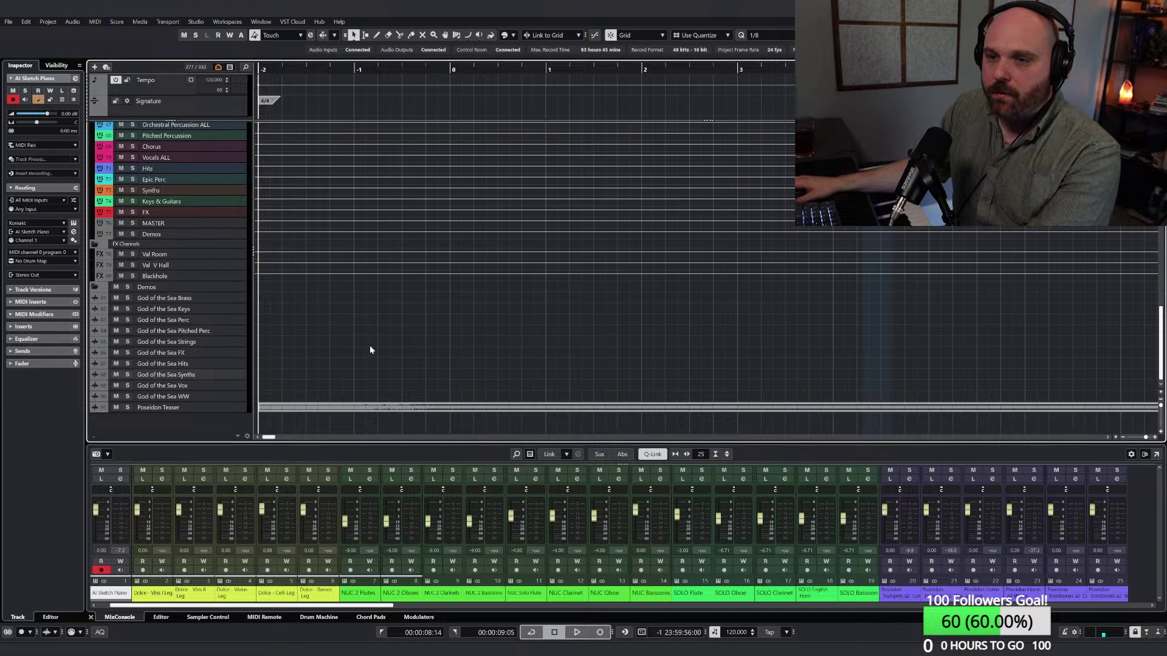
{"action": "scroll", "coordinate": [370, 346], "scroll_direction": "up", "scroll_amount": 15}
{"action": "scroll", "coordinate": [370, 350], "scroll_direction": "down", "scroll_amount": 15}
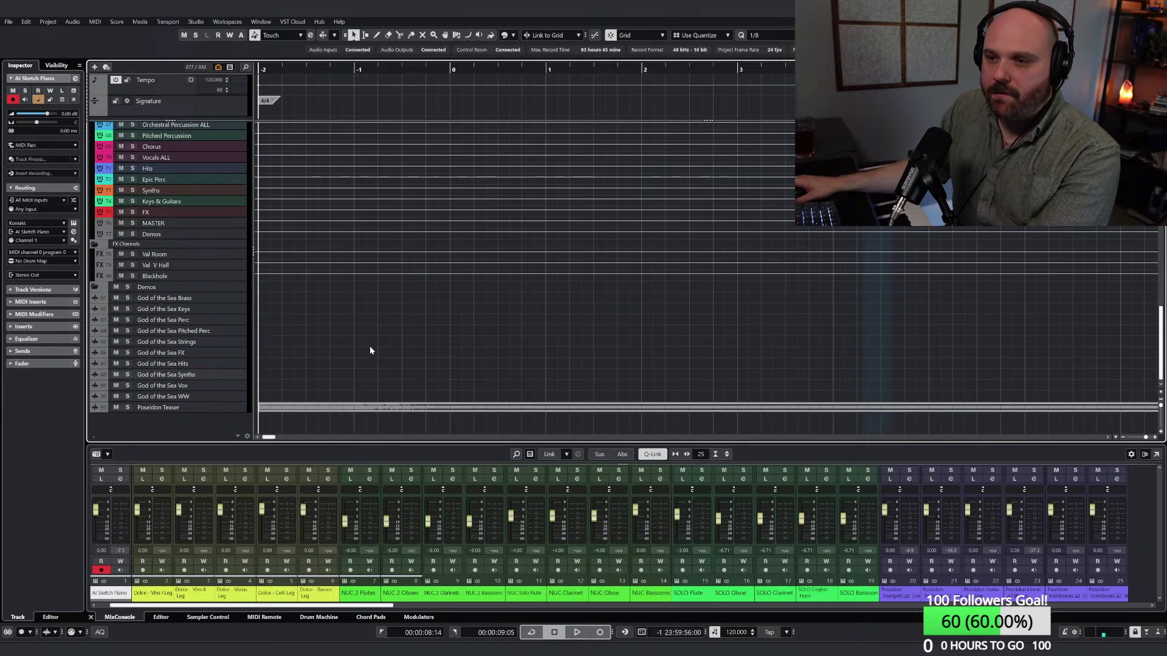
{"action": "key", "text": "g"}
{"action": "key", "text": "g"}
{"action": "key", "text": "g"}
{"action": "key", "text": "g"}
{"action": "key", "text": "g"}
{"action": "key", "text": "g"}
{"action": "key", "text": "g"}
{"action": "key", "text": "g"}
{"action": "key", "text": "g"}
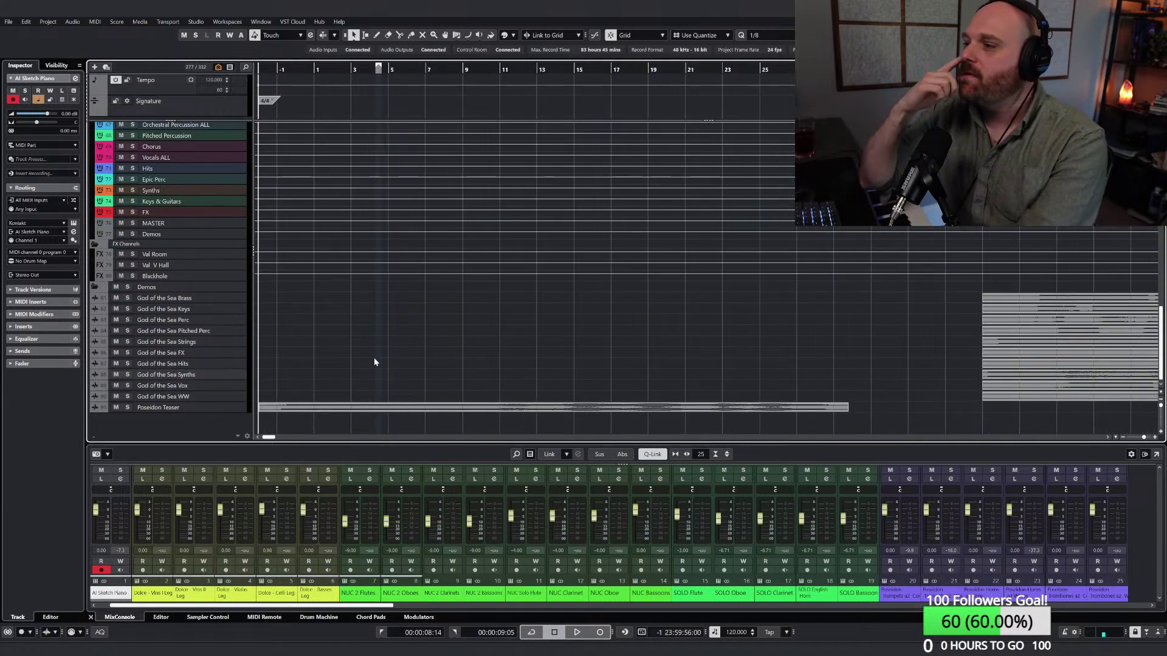
{"action": "key", "text": "g"}
{"action": "key", "text": "g"}
{"action": "key", "text": "g"}
{"action": "key", "text": "g"}
{"action": "key", "text": "g"}
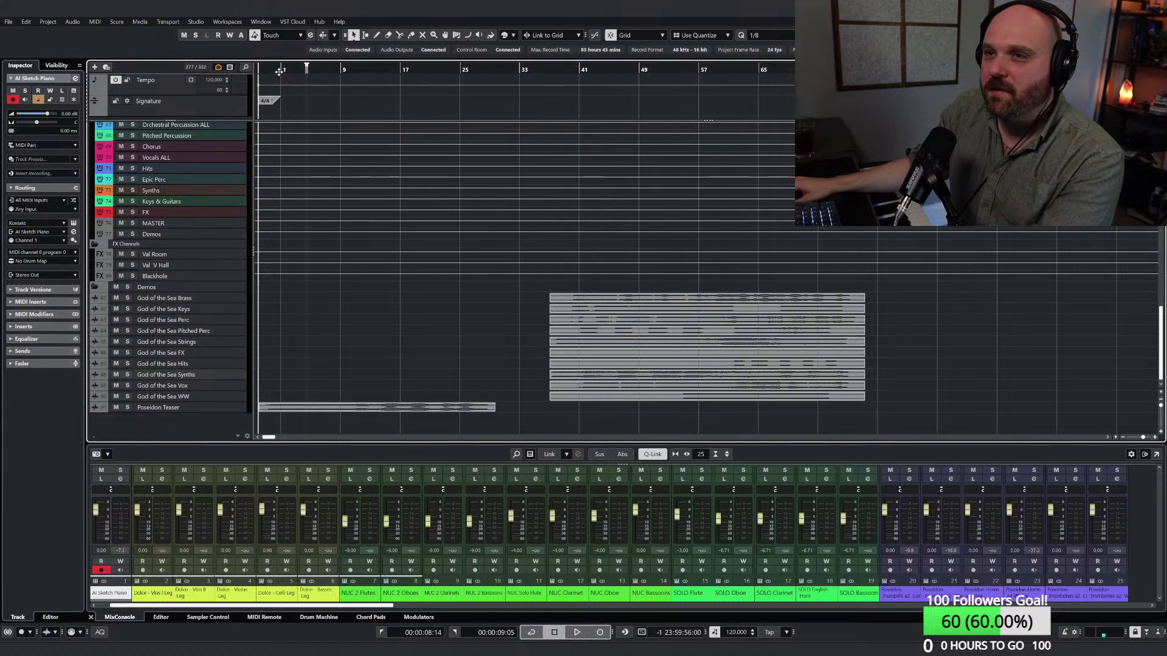
{"action": "left_click_drag", "start_coordinate": [325, 71], "coordinate": [257, 133]}
{"action": "key", "text": "h"}
{"action": "key", "text": "h"}
{"action": "key", "text": "h"}
{"action": "key", "text": "h"}
{"action": "key", "text": "h"}
{"action": "key", "text": "h"}
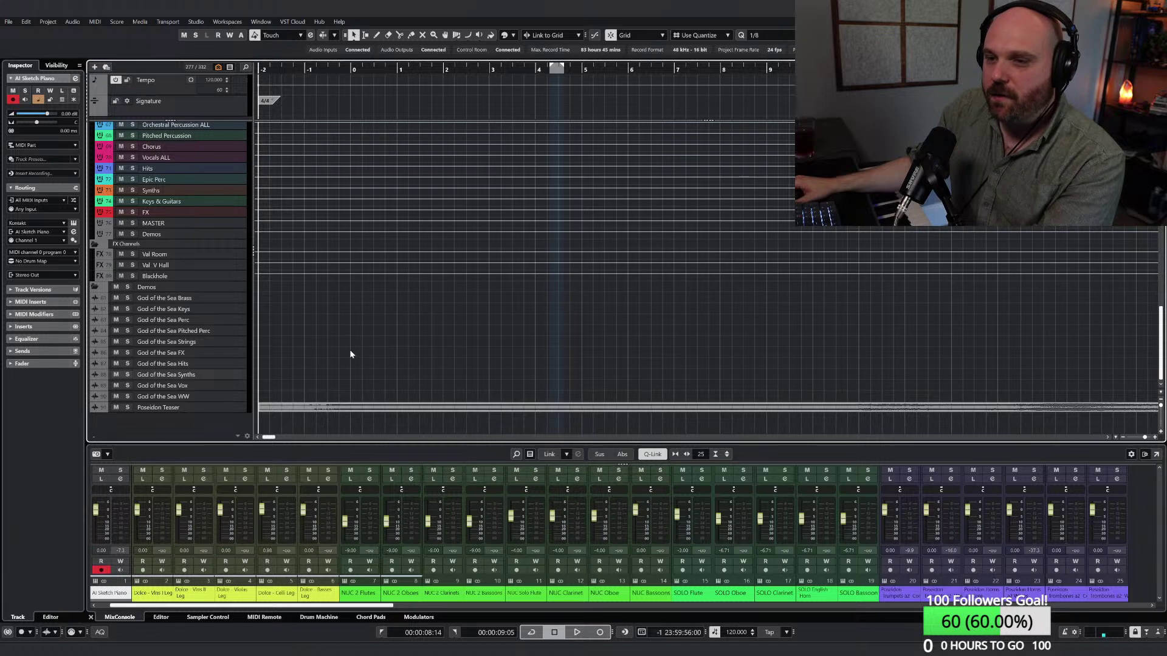
{"action": "key", "text": "g"}
{"action": "key", "text": "g"}
{"action": "key", "text": "g"}
{"action": "key", "text": "g"}
{"action": "key", "text": "g"}
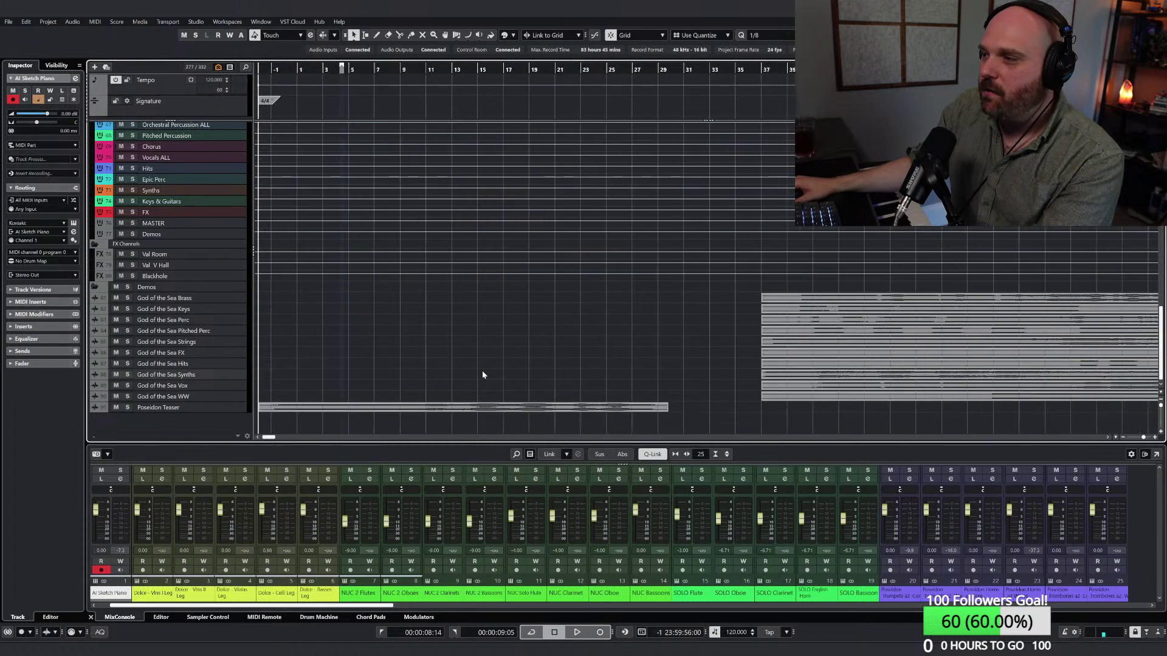
{"action": "key", "text": "g"}
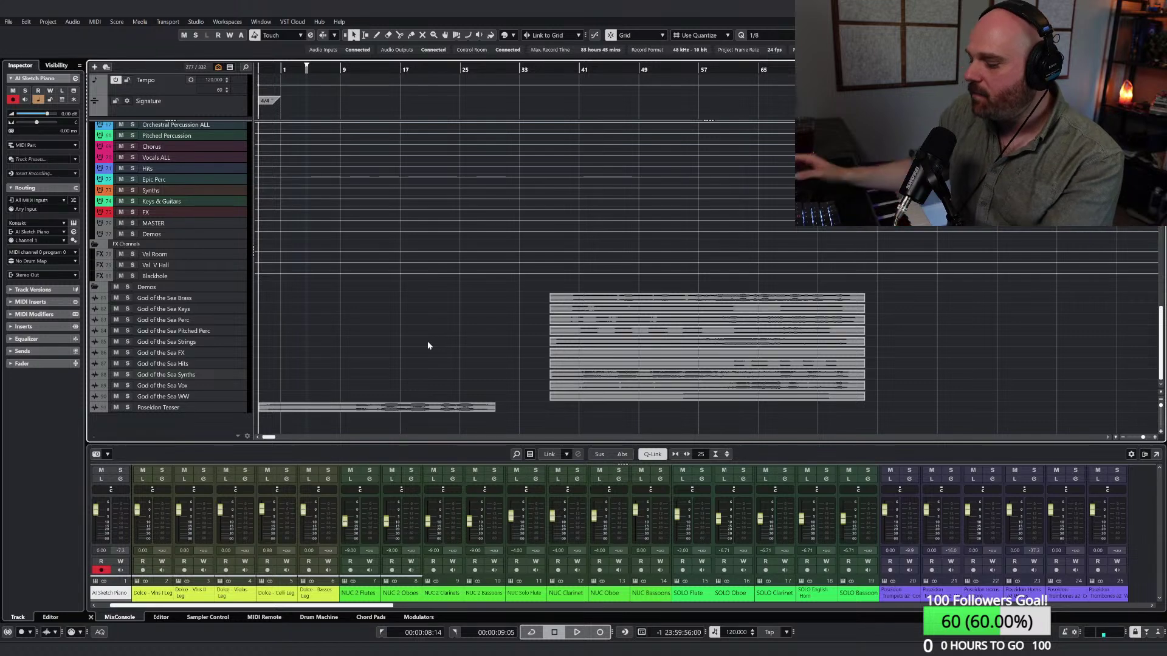
Step: Play the Poseidon Teaser from the project start, close the Demos channel's plug-in window and stop playback near the clip's end
{"action": "left_click", "coordinate": [307, 69]}
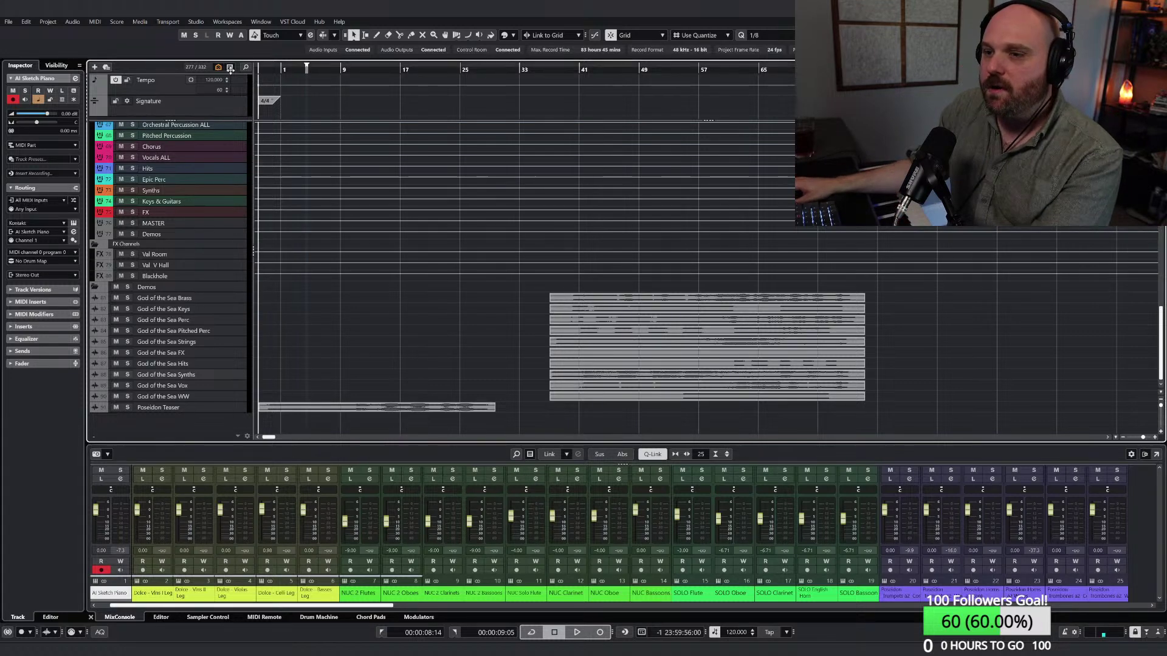
{"action": "key", "text": "h"}
{"action": "key", "text": "h"}
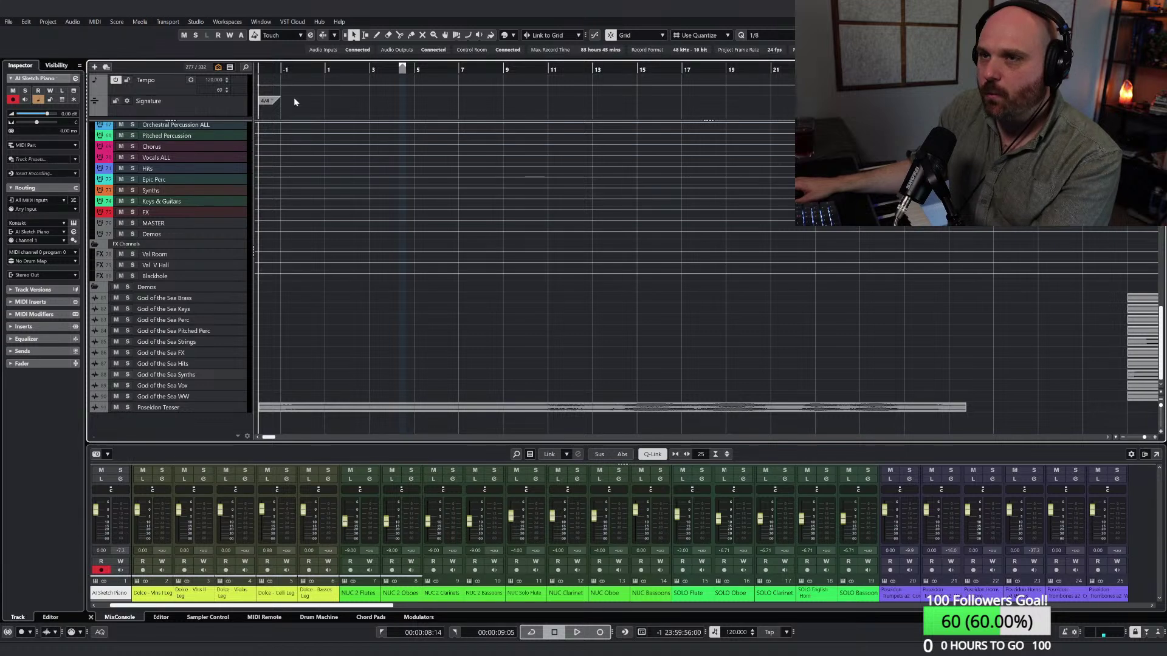
{"action": "left_click", "coordinate": [261, 74]}
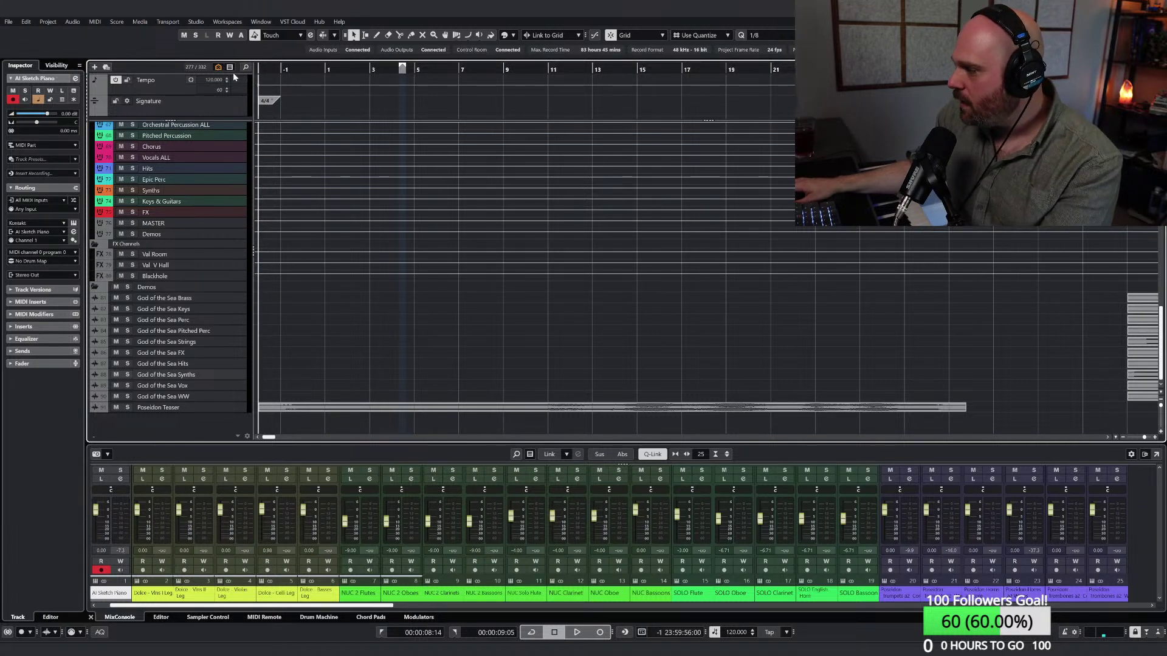
{"action": "key", "text": "space"}
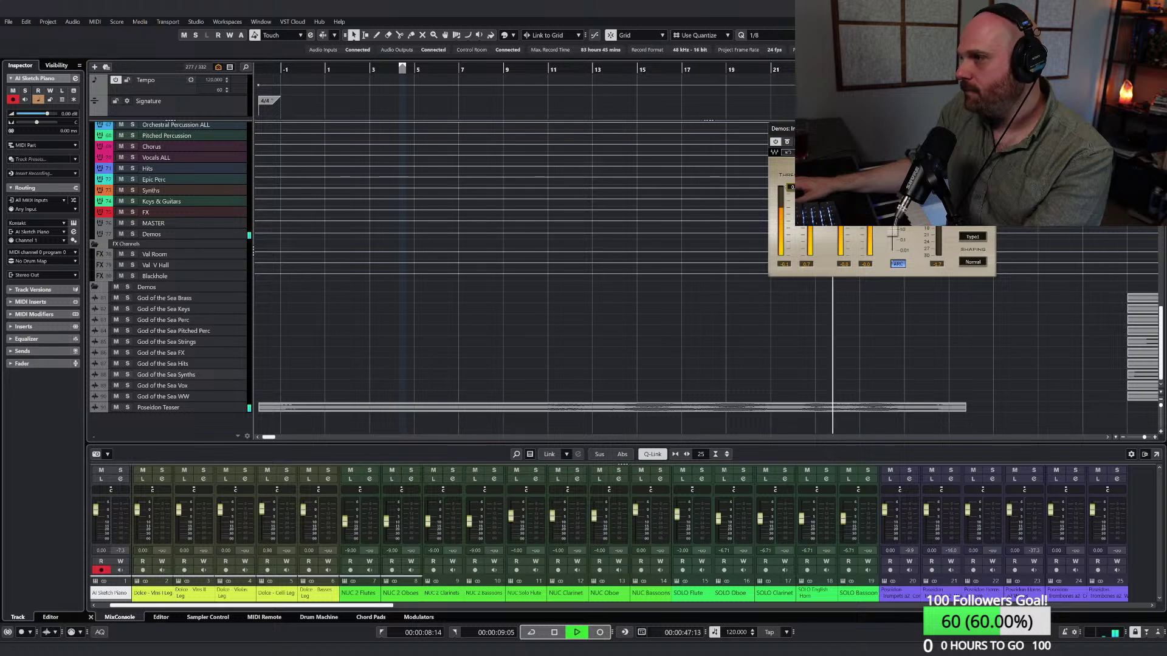
{"action": "key", "text": "ctrl+w"}
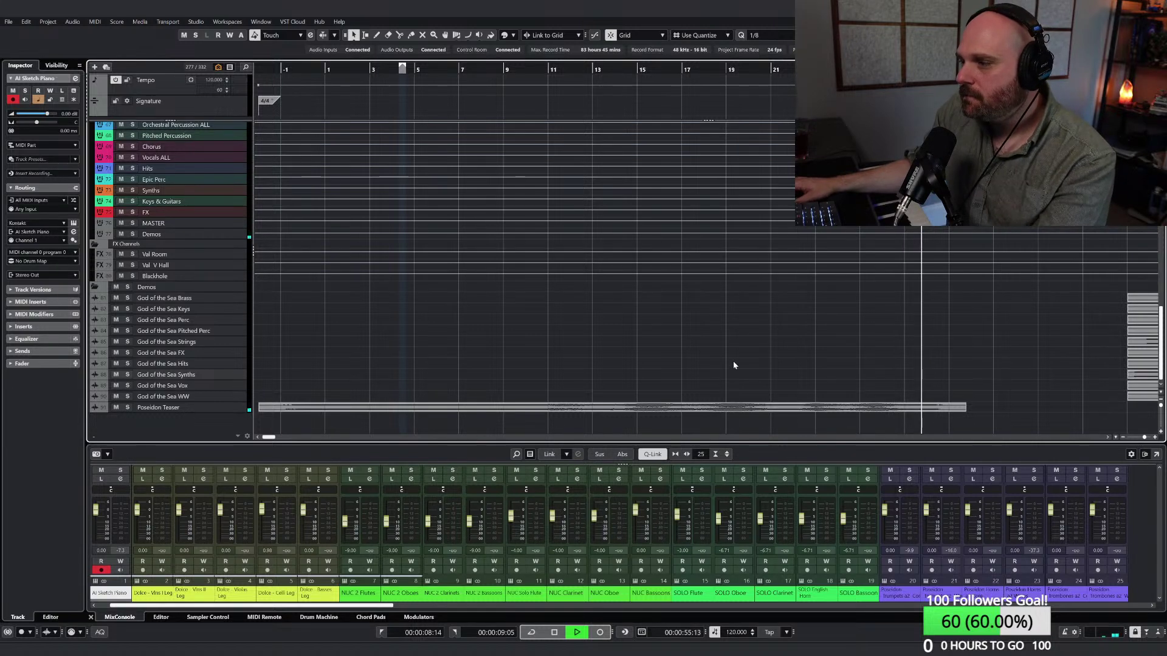
{"action": "key", "text": "space"}
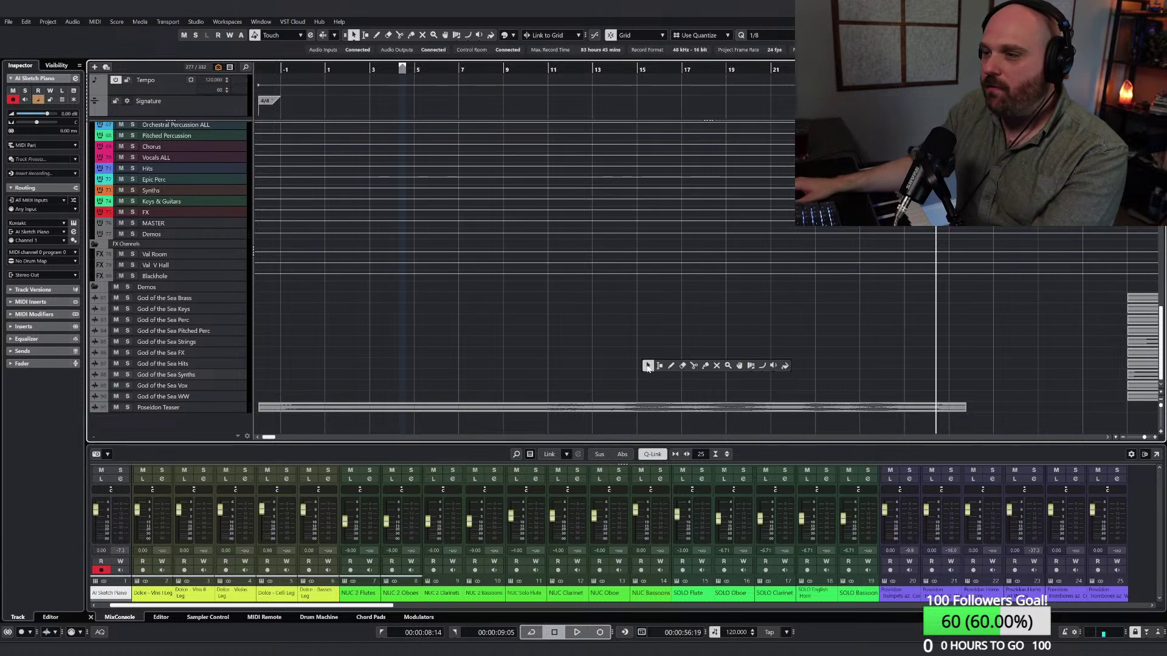
{"action": "left_click", "coordinate": [648, 366]}
{"action": "key", "text": "g"}
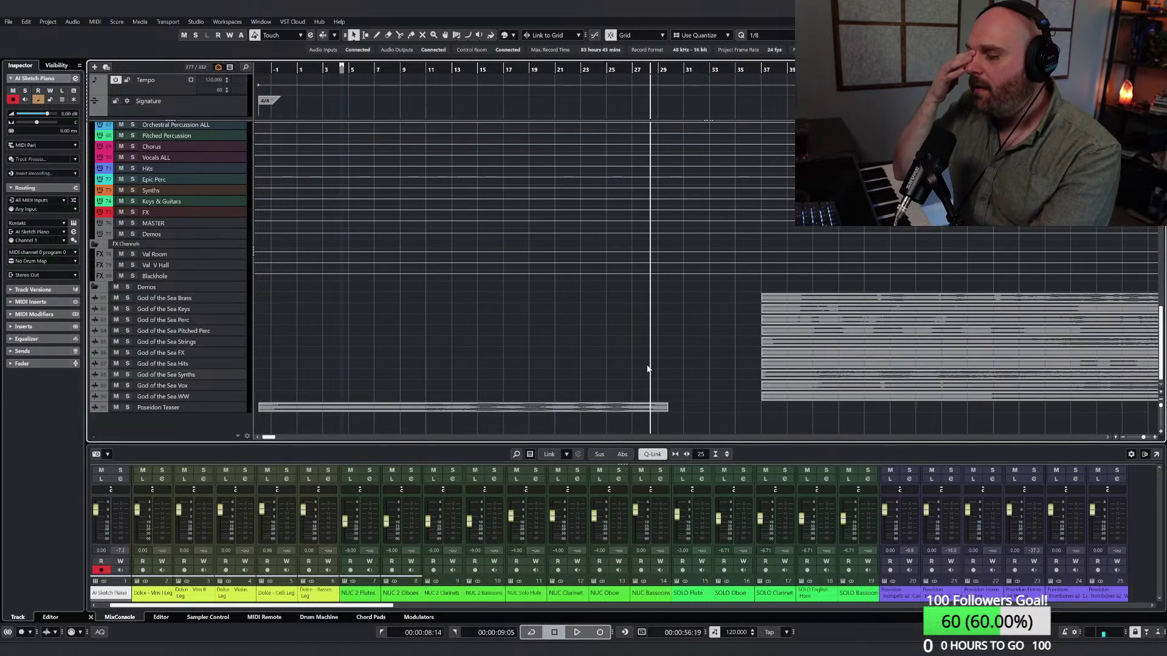
{"action": "right_click", "coordinate": [648, 367]}
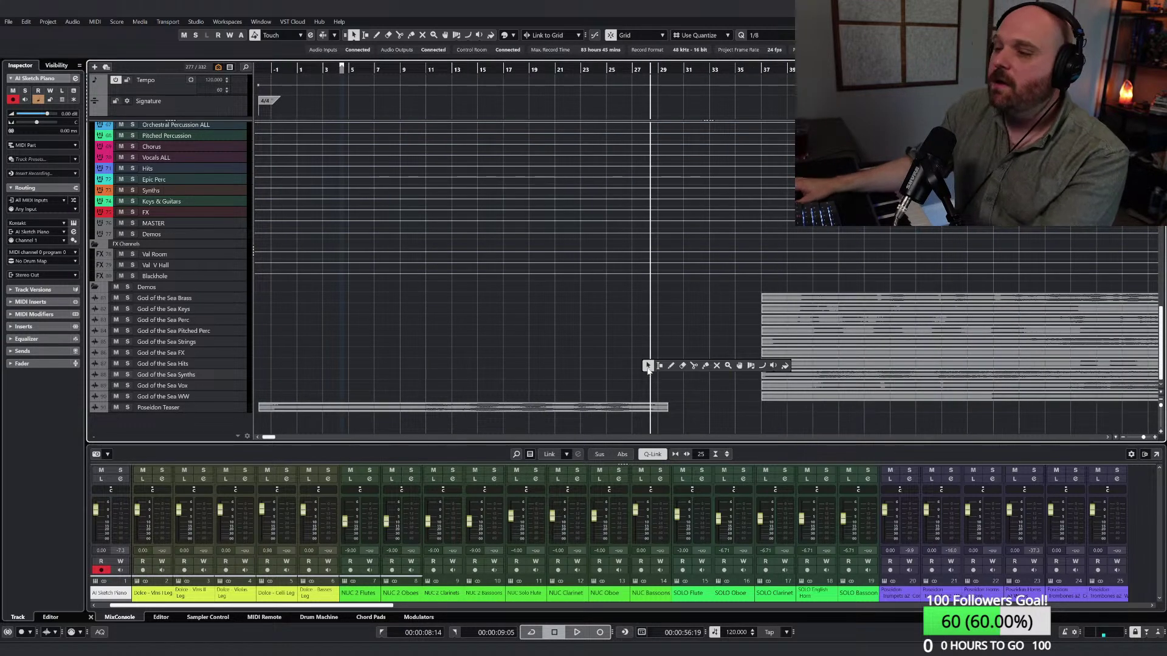
{"action": "left_click", "coordinate": [648, 365]}
{"action": "right_click", "coordinate": [648, 369]}
{"action": "left_click", "coordinate": [648, 367]}
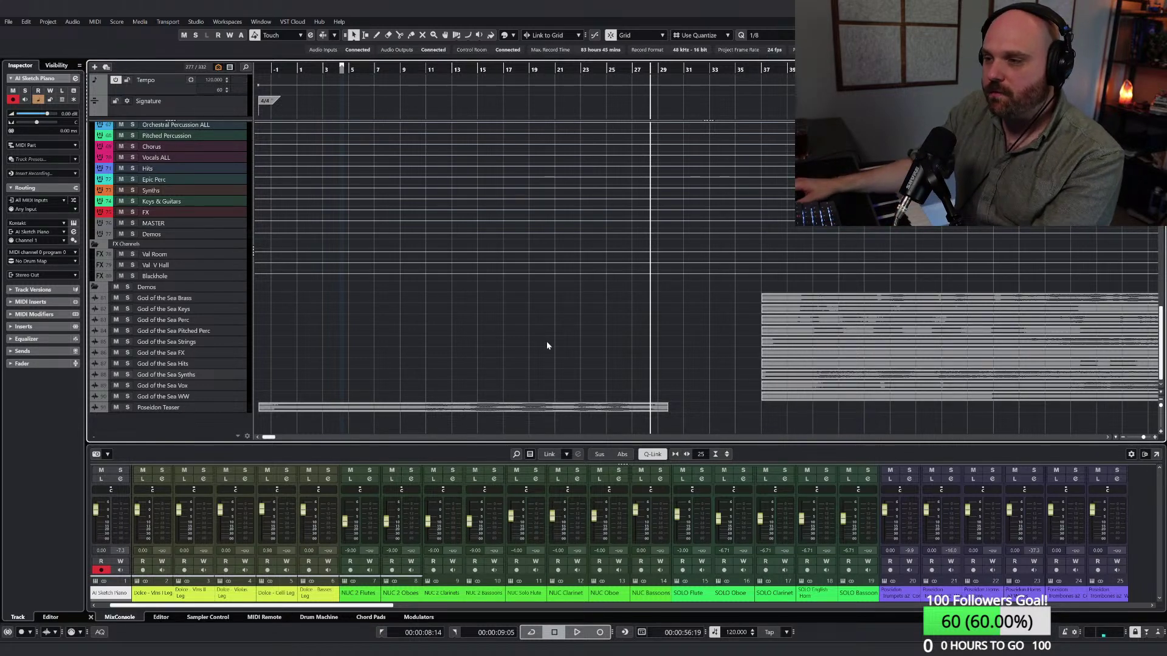
Step: Place the playhead at the start of the God of the Sea clips, just before bar 37
{"action": "left_click_drag", "start_coordinate": [654, 71], "coordinate": [752, 84]}
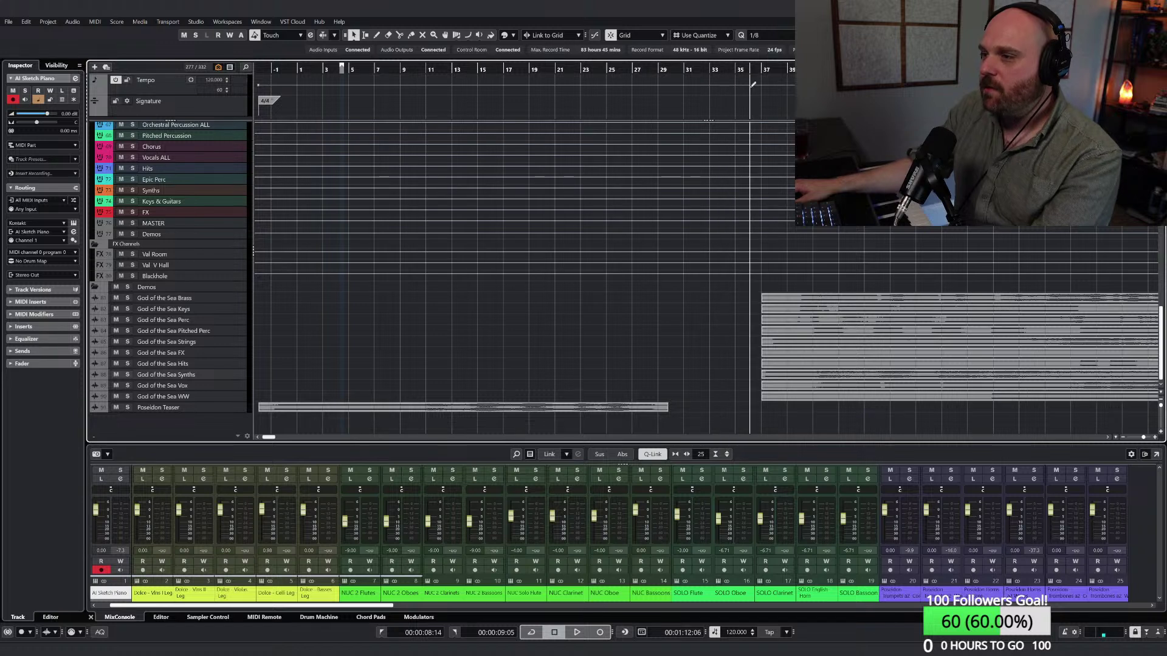
{"action": "key", "text": "h"}
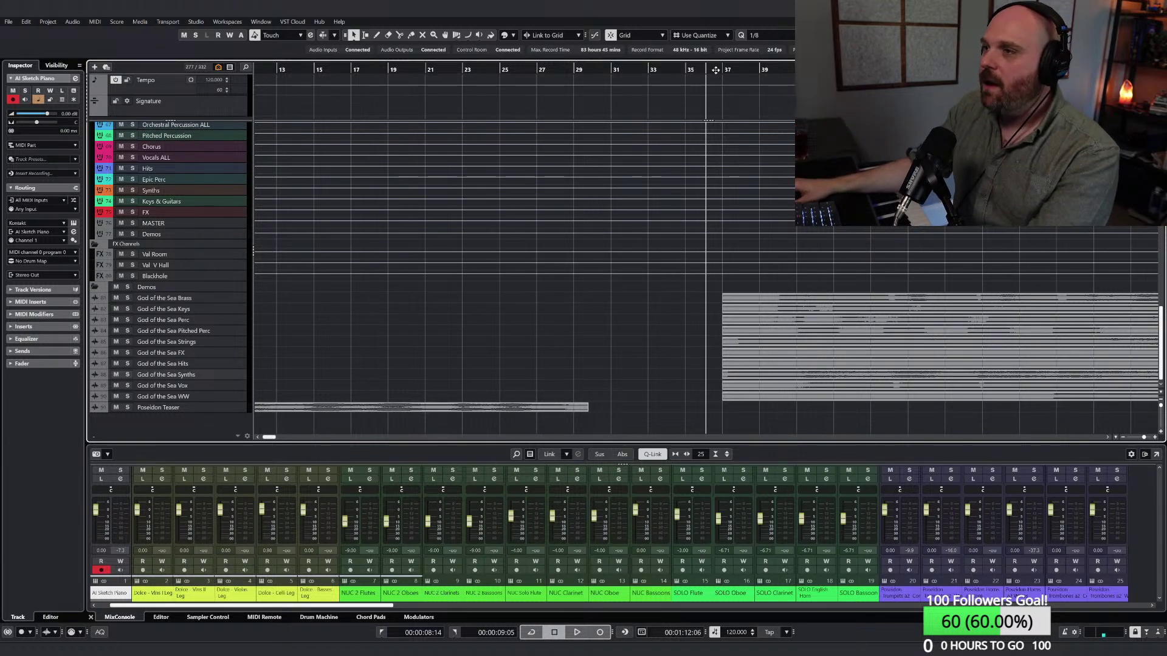
{"action": "key", "text": "g"}
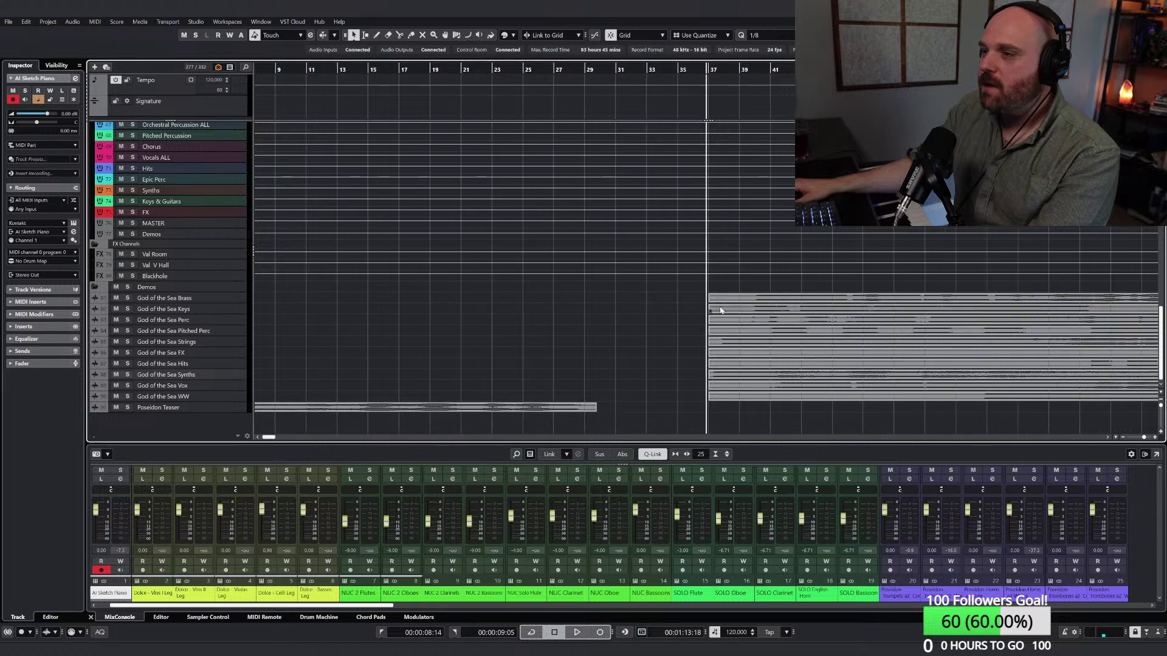
{"action": "key", "text": "g"}
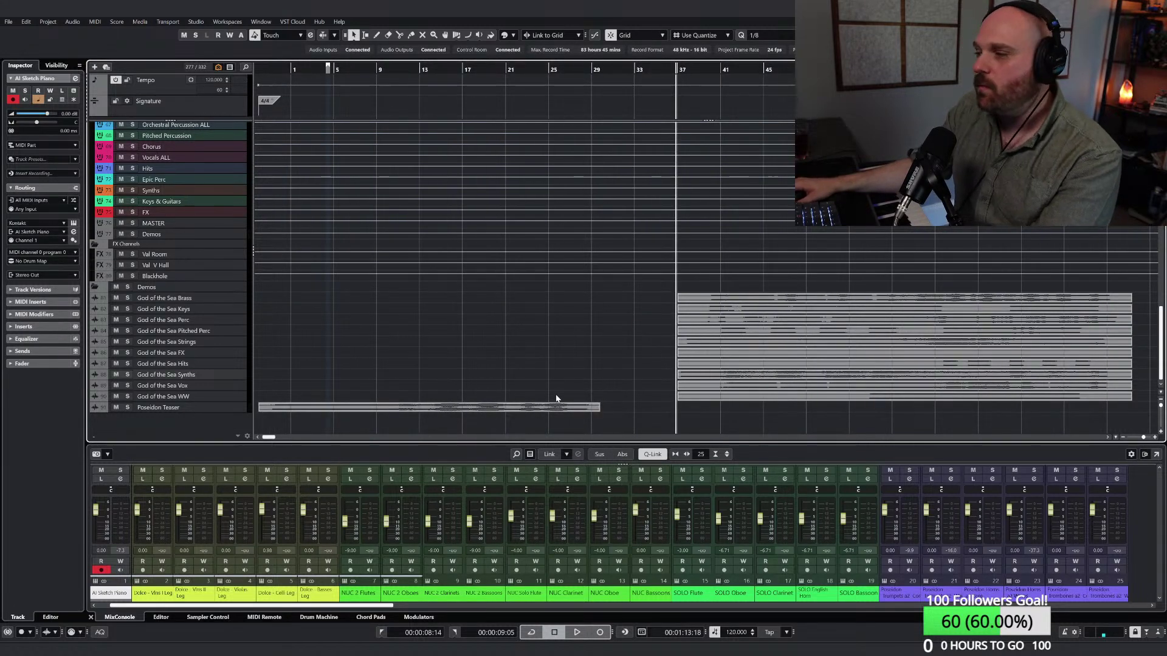
Step: Play the God of the Sea clips from just before bar 37 and stop playback at about bar 77
{"action": "left_click_drag", "start_coordinate": [659, 78], "coordinate": [668, 124]}
{"action": "key", "text": "space"}
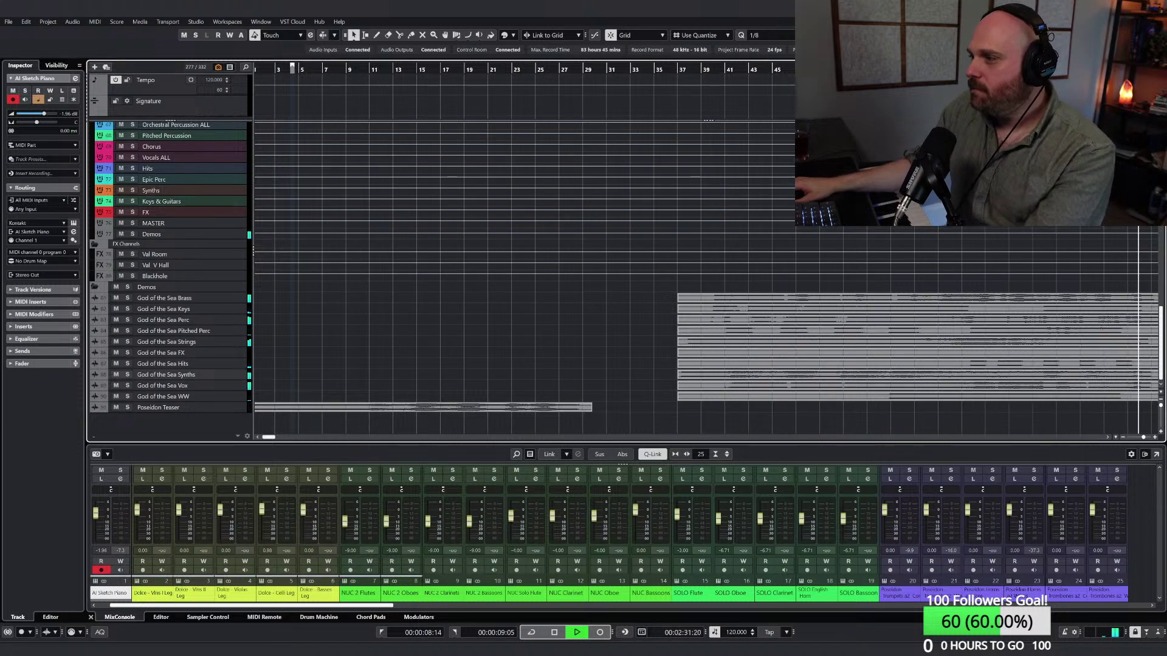
{"action": "key", "text": "g"}
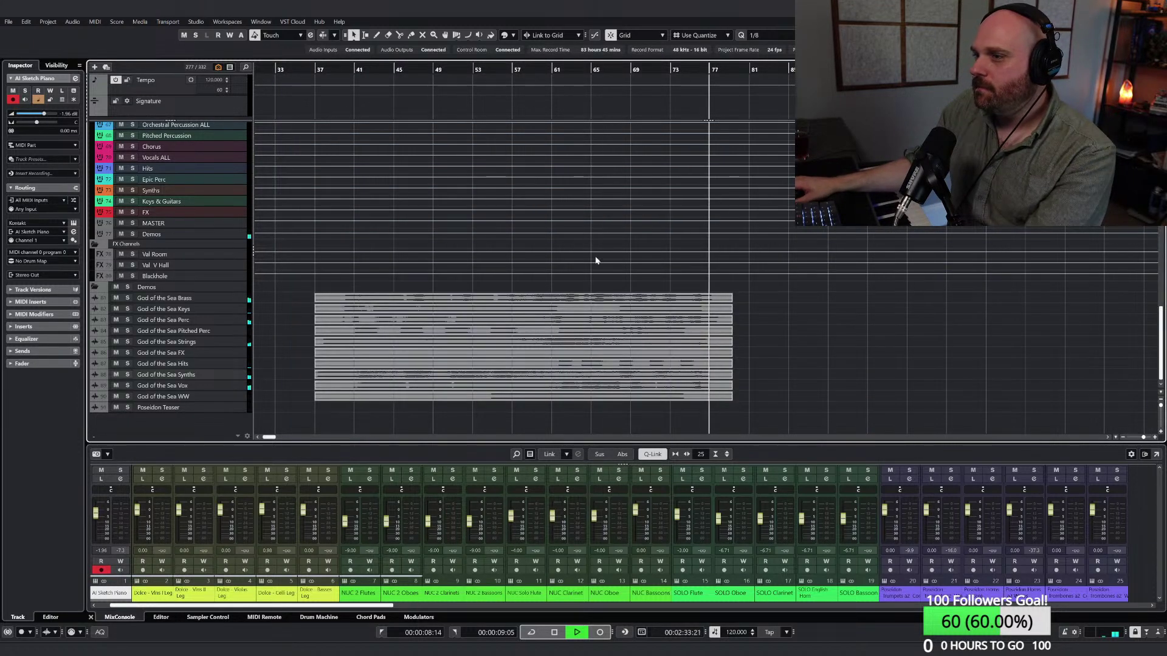
{"action": "key", "text": "space"}
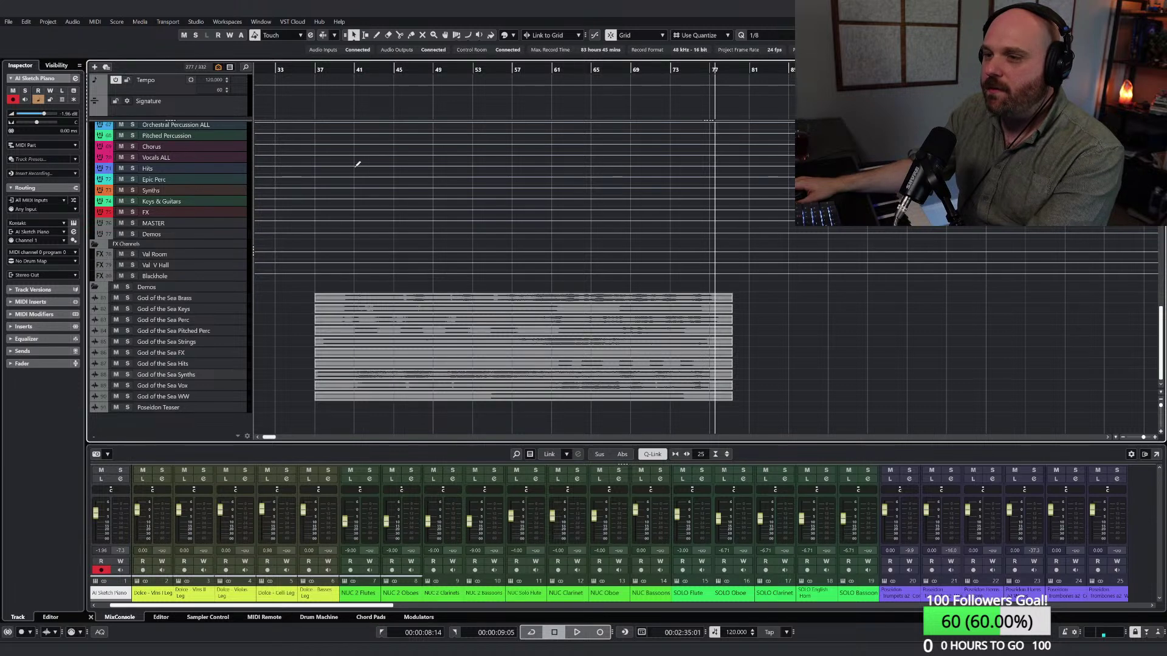
Step: Move the playhead to about bar 47, back into the Poseidon Teaser near bar 13, and on to about bar 60
{"action": "left_click_drag", "start_coordinate": [374, 67], "coordinate": [421, 79]}
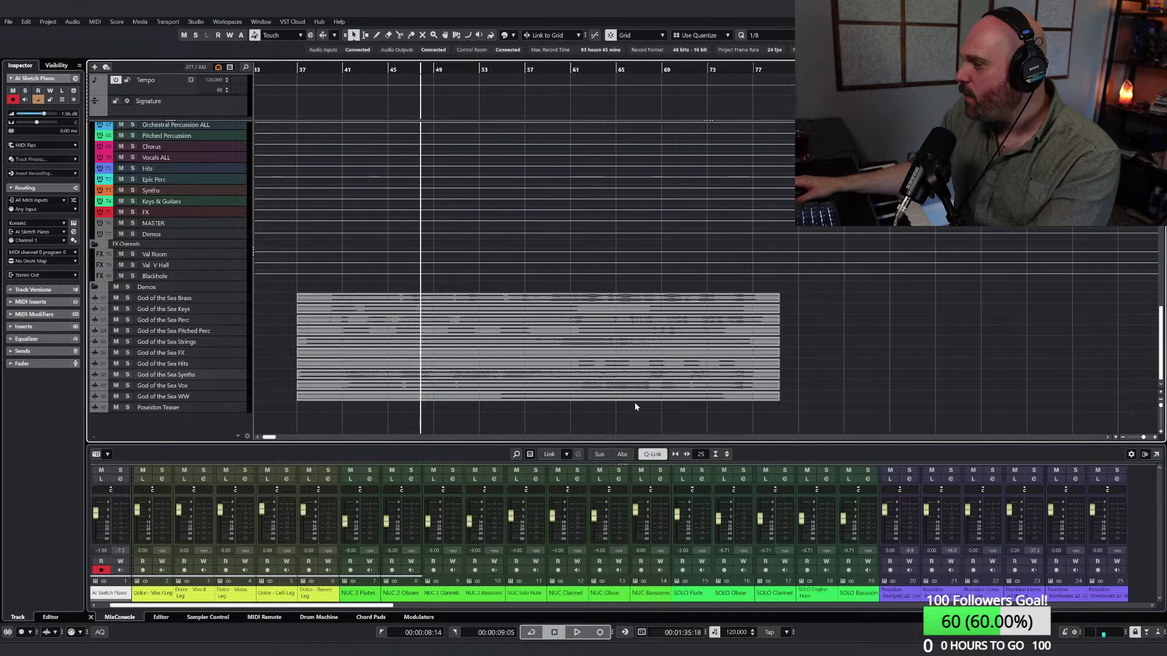
{"action": "key", "text": "g"}
{"action": "key", "text": "g"}
{"action": "key", "text": "g"}
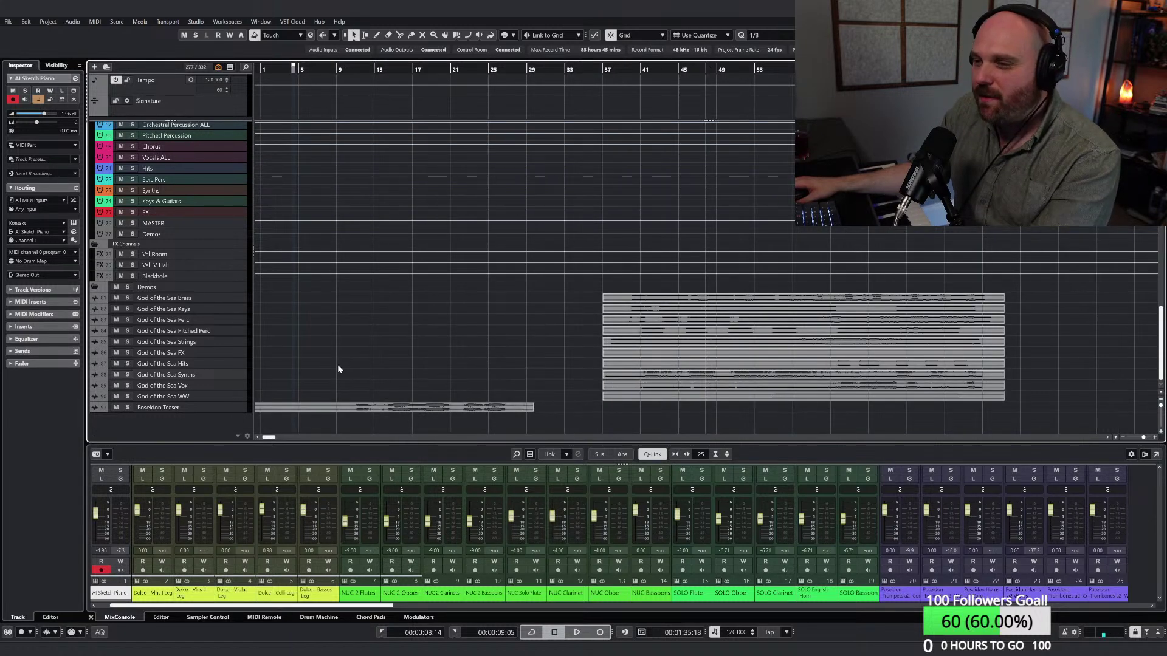
{"action": "mouse_move", "coordinate": [344, 69]}
{"action": "left_mouse_down"}
{"action": "mouse_move", "coordinate": [385, 71]}
{"action": "mouse_move", "coordinate": [365, 72]}
{"action": "left_mouse_up"}
{"action": "key", "text": "h"}
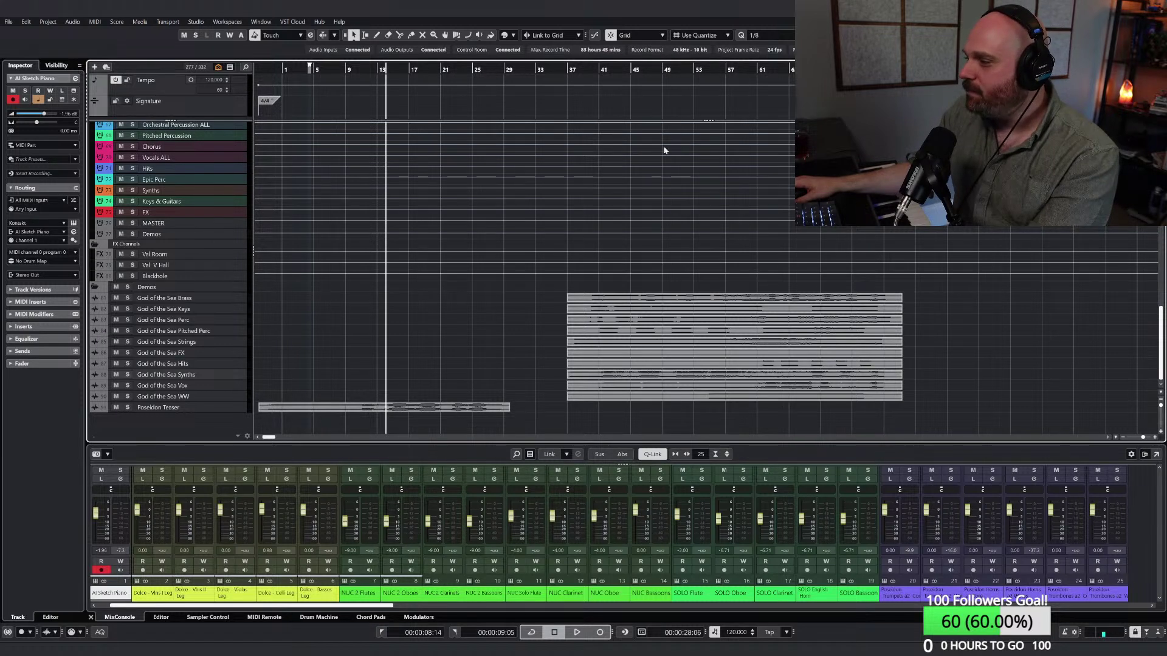
{"action": "left_click_drag", "start_coordinate": [661, 70], "coordinate": [756, 76]}
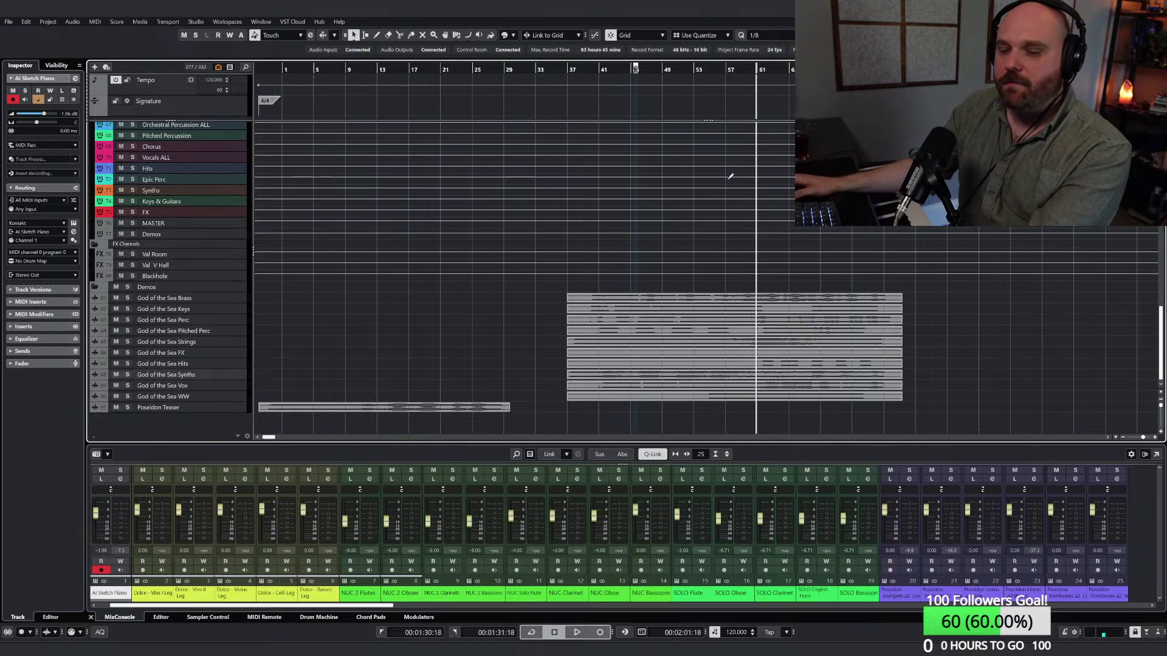
Step: Shift all God of the Sea clips earlier to start at about bar 30 and play the Poseidon Teaser's ending from about bar 21
{"action": "left_click_drag", "start_coordinate": [532, 295], "coordinate": [765, 420]}
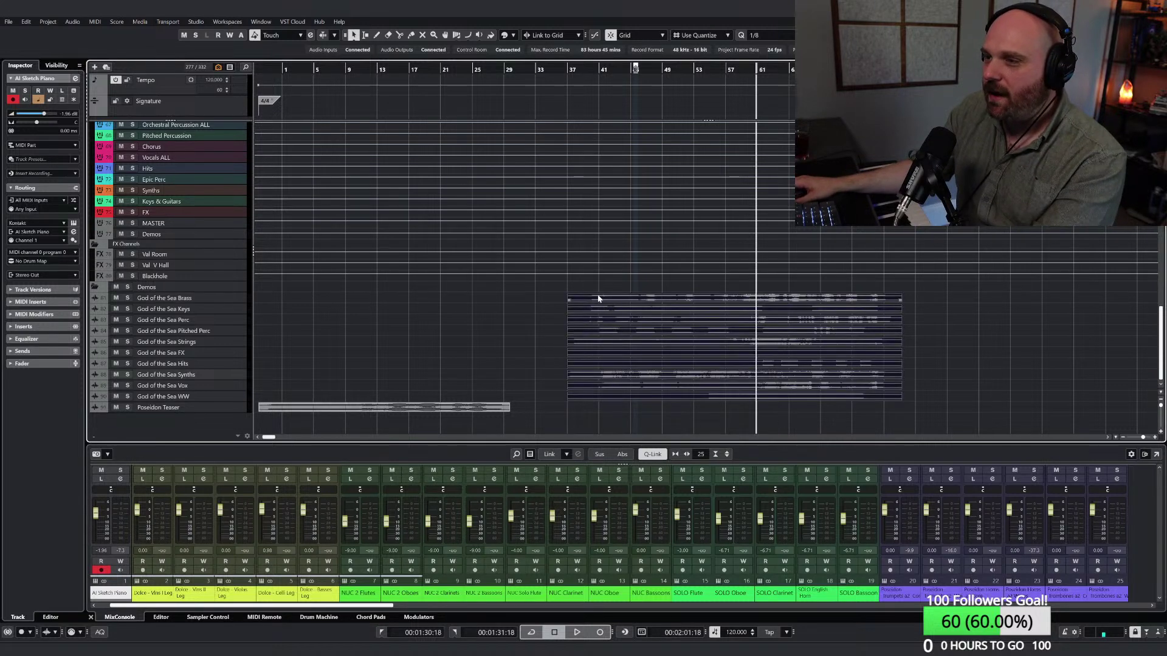
{"action": "left_click_drag", "start_coordinate": [599, 299], "coordinate": [547, 298]}
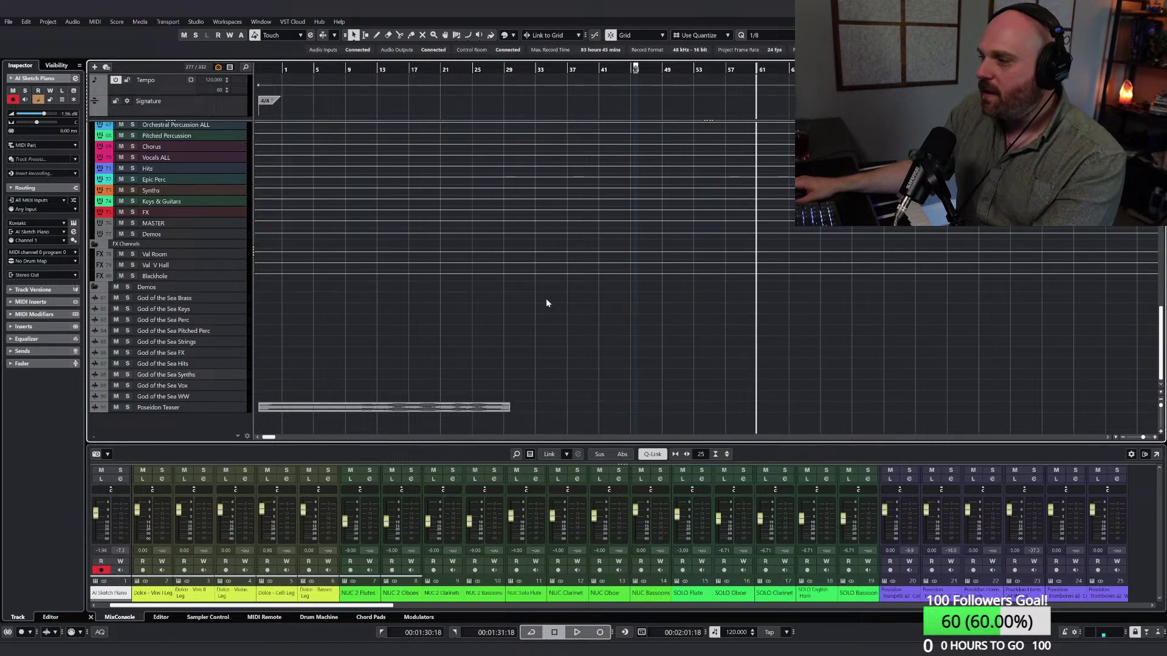
{"action": "left_click", "coordinate": [465, 64]}
{"action": "key", "text": "space"}
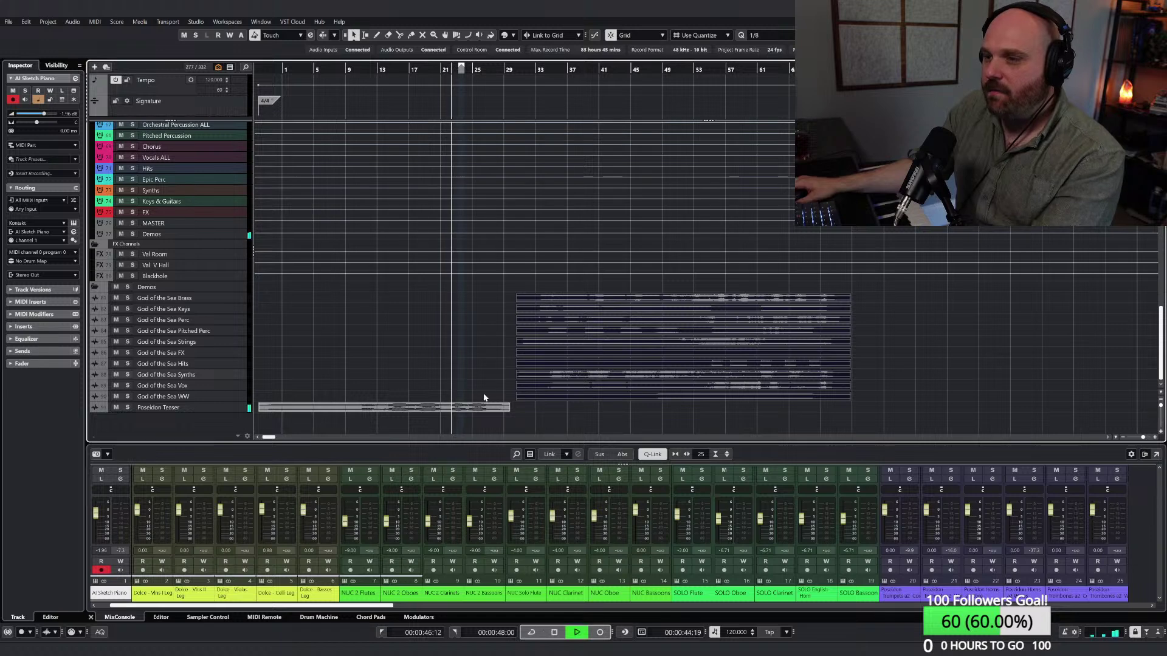
{"action": "key", "text": "h"}
{"action": "key", "text": "h"}
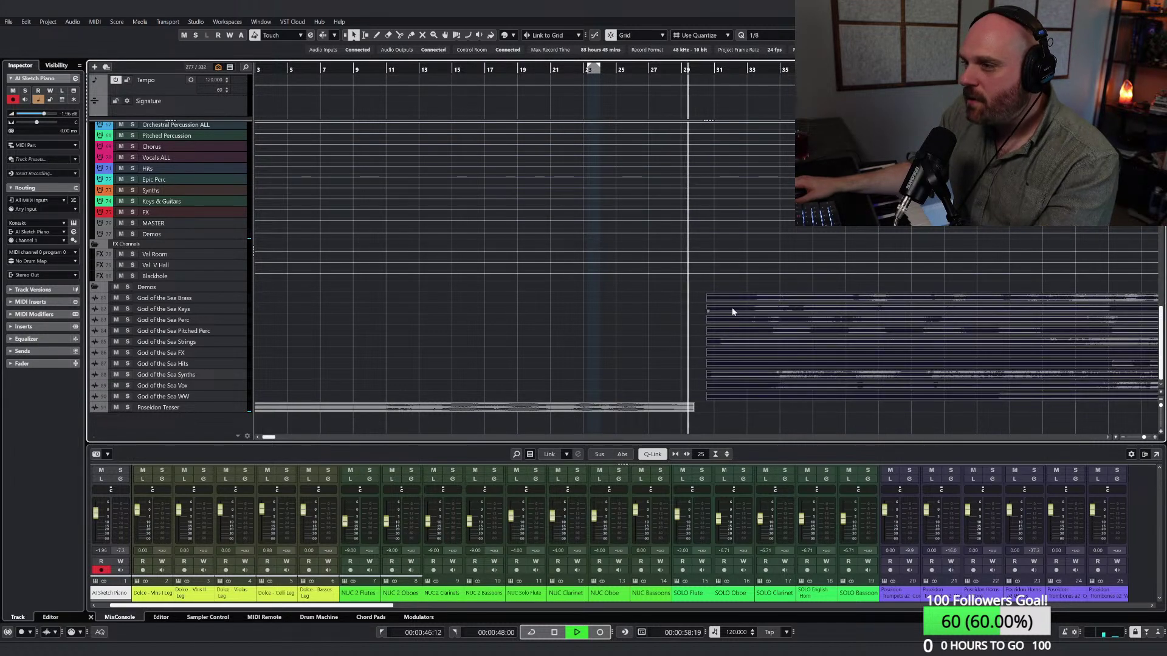
Step: Try overlapping the start of the God of the Sea clips with the Poseidon Teaser's end near bar 27, audition the transition and stop playback
{"action": "left_click_drag", "start_coordinate": [732, 307], "coordinate": [685, 303]}
{"action": "key", "text": "space"}
{"action": "left_click", "coordinate": [687, 69]}
{"action": "key", "text": "space"}
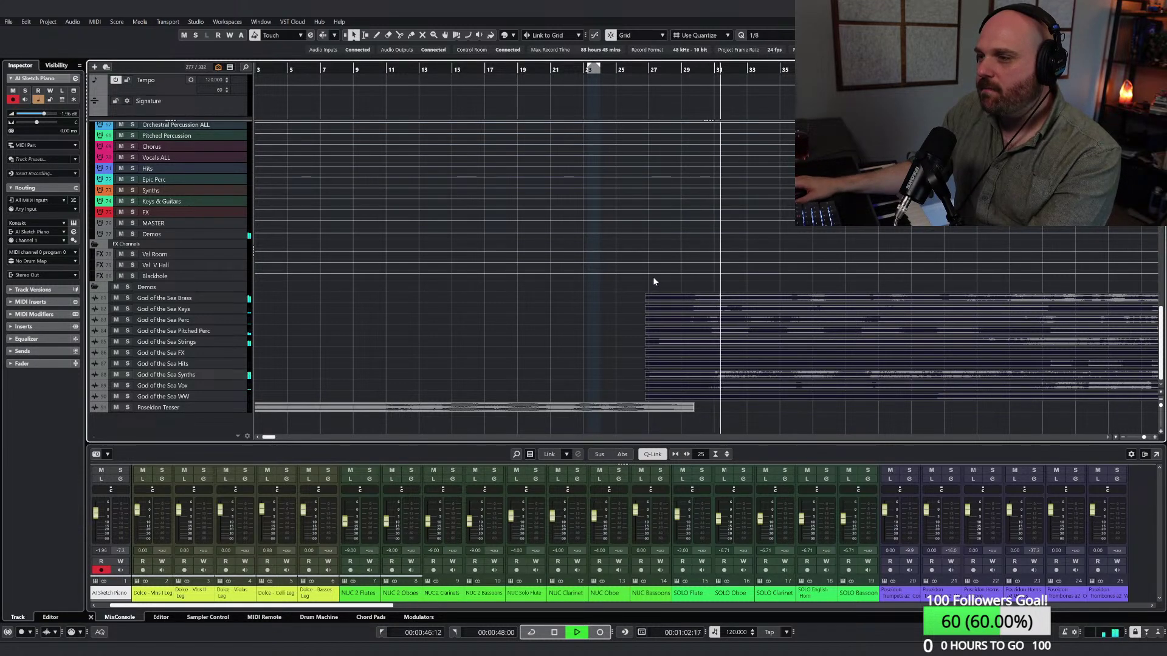
{"action": "left_click", "coordinate": [634, 78]}
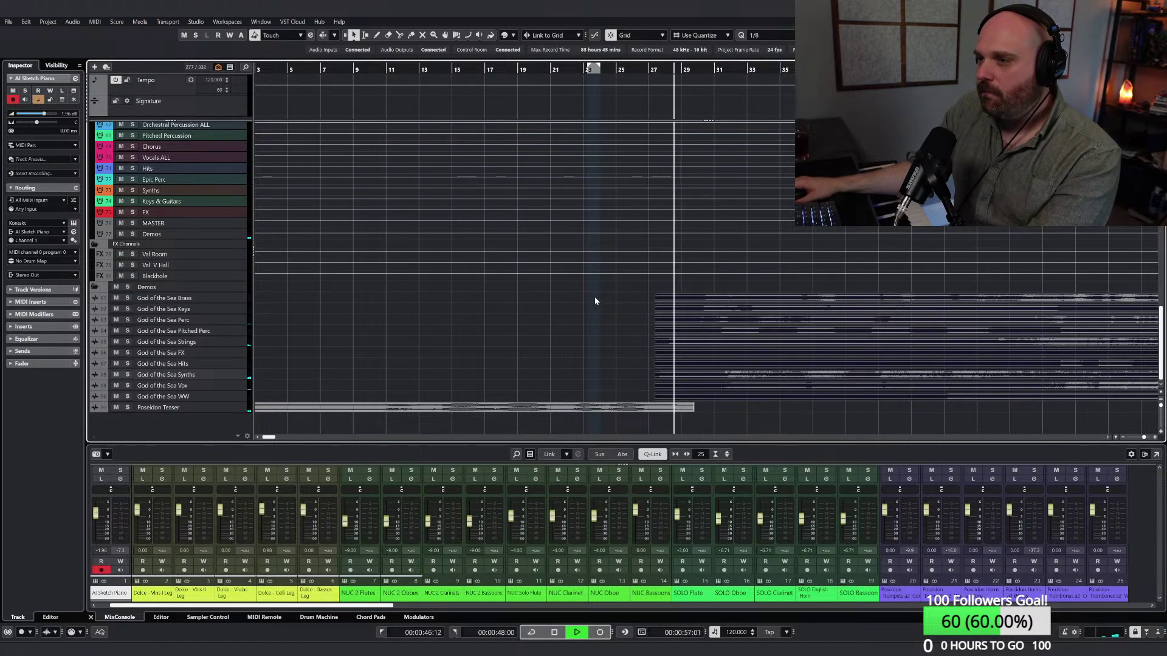
{"action": "key", "text": "space"}
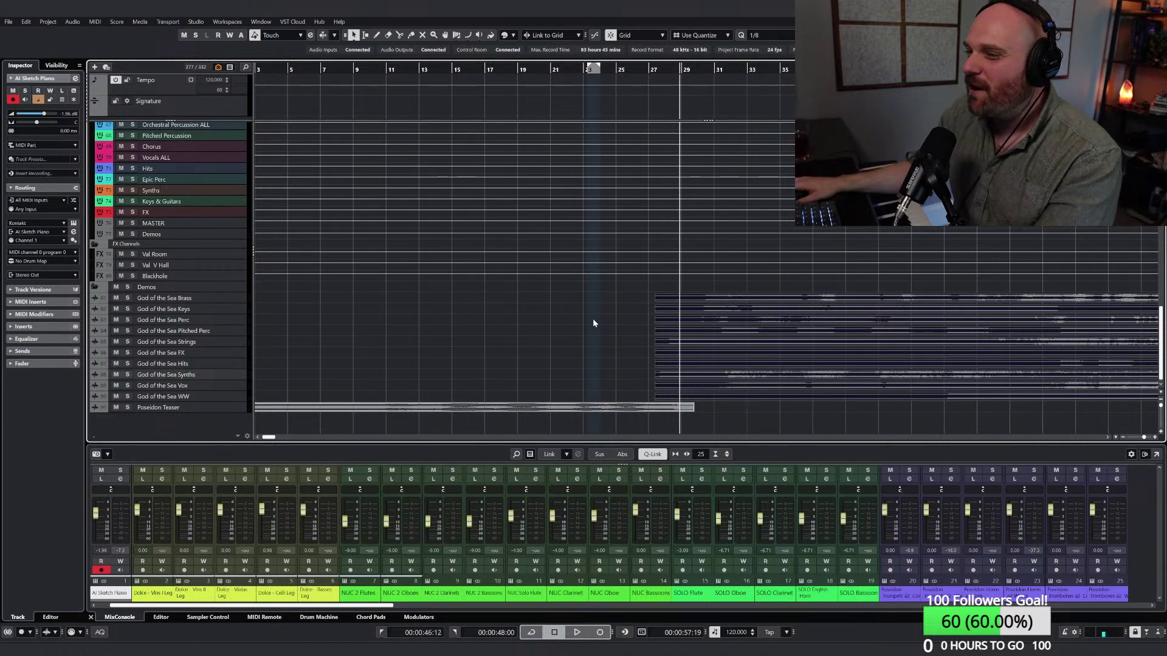
Step: Shift the God of the Sea clips later so they start at about bar 32, clear of the Poseidon Teaser
{"action": "left_click_drag", "start_coordinate": [684, 303], "coordinate": [703, 360]}
{"action": "key", "text": "g"}
{"action": "key", "text": "g"}
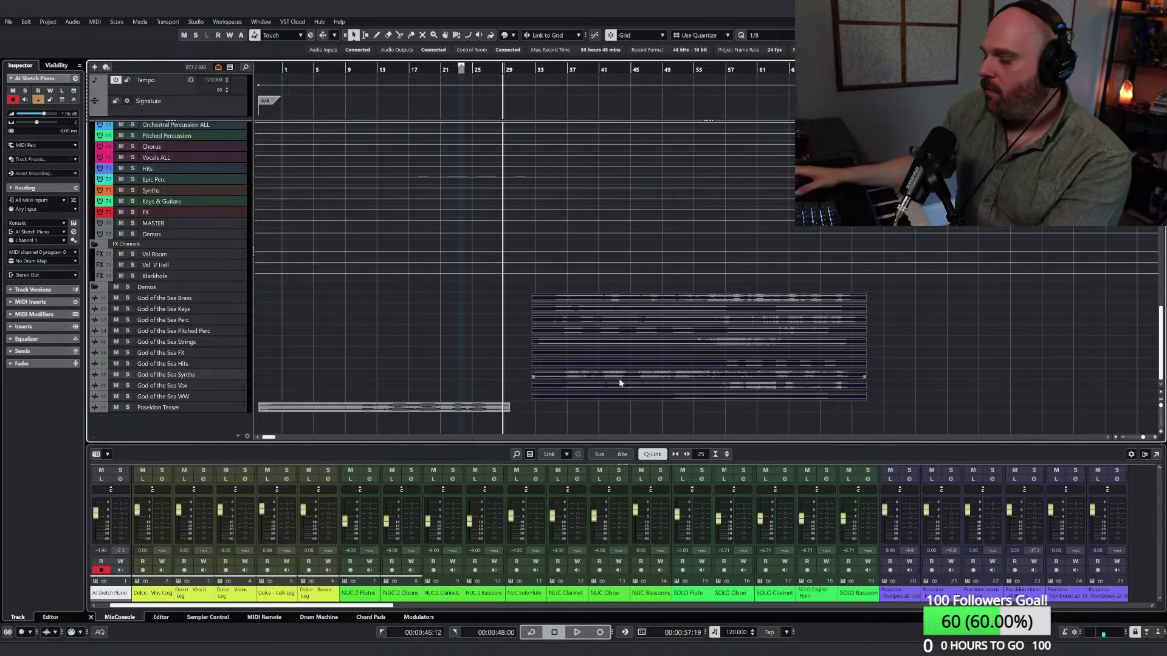
Step: Play the Poseidon Teaser from about bar 11 and stop shortly after bar 19
{"action": "right_click", "coordinate": [382, 327]}
{"action": "left_click", "coordinate": [364, 97]}
{"action": "key", "text": "h"}
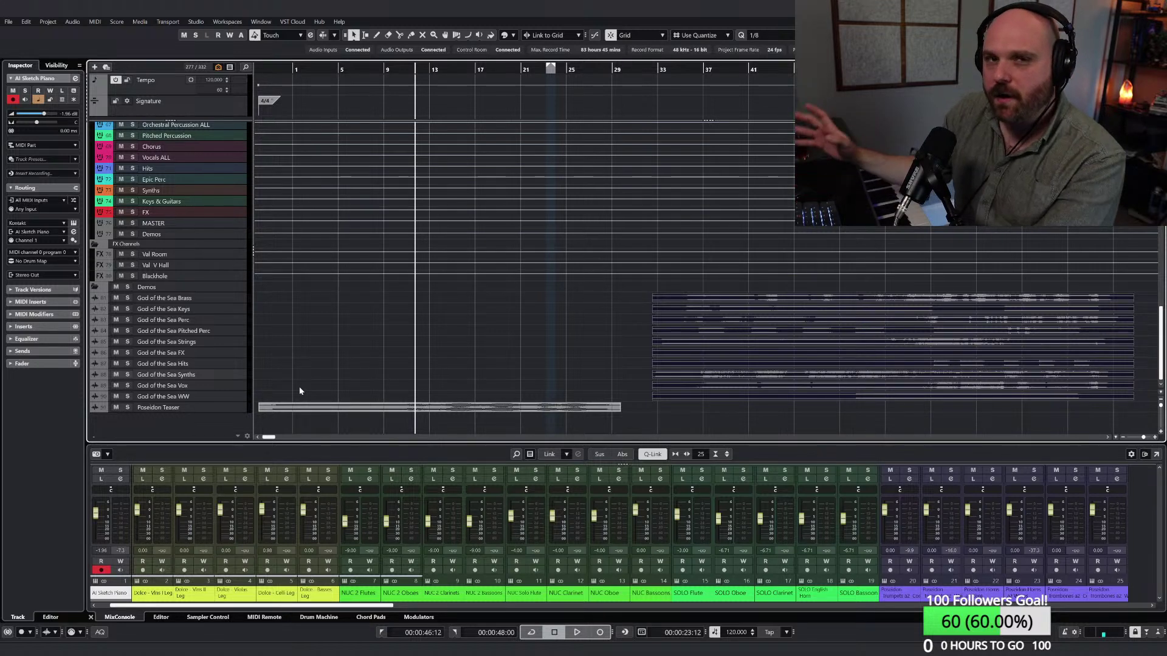
{"action": "key", "text": "h"}
{"action": "key", "text": "h"}
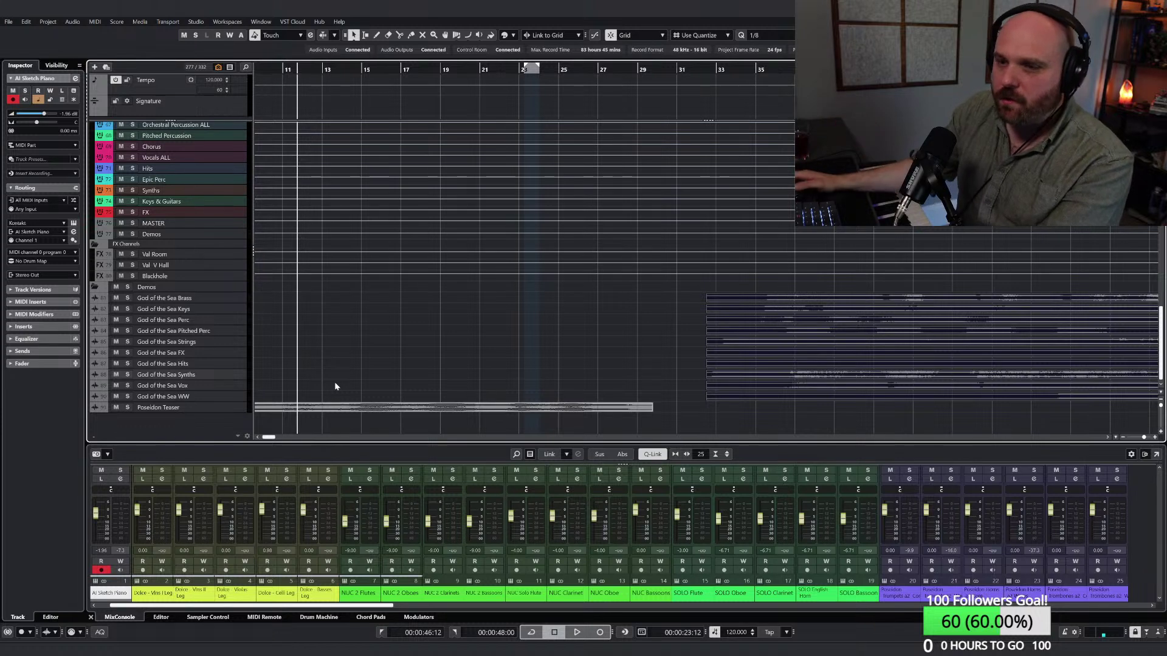
{"action": "key", "text": "g"}
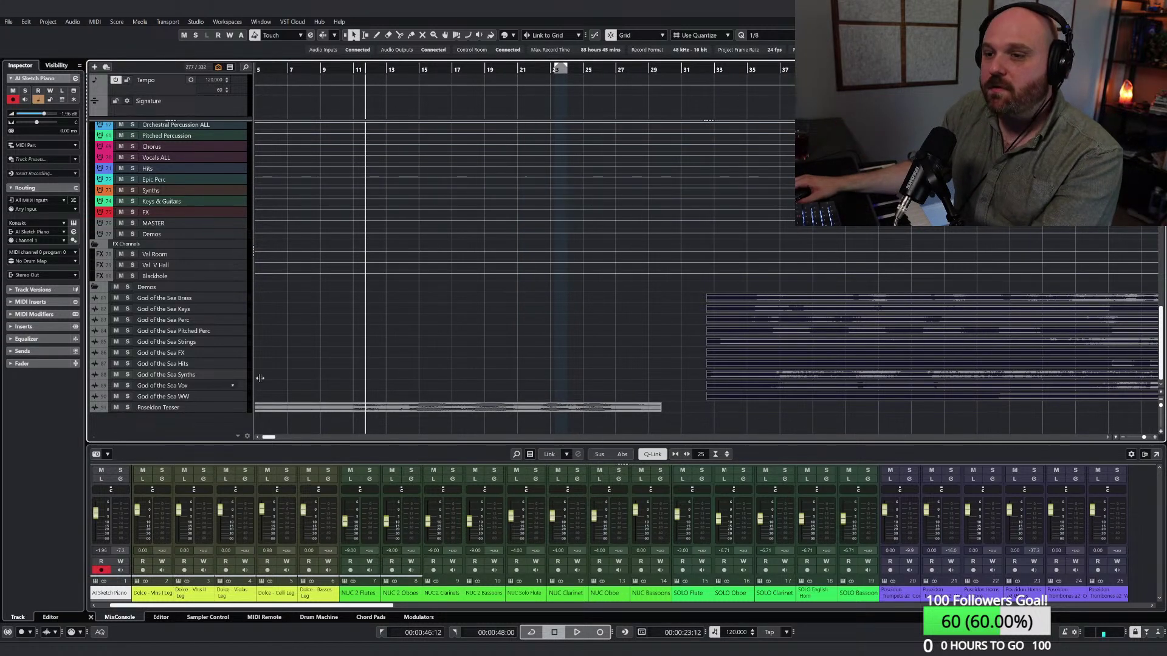
{"action": "key", "text": "space"}
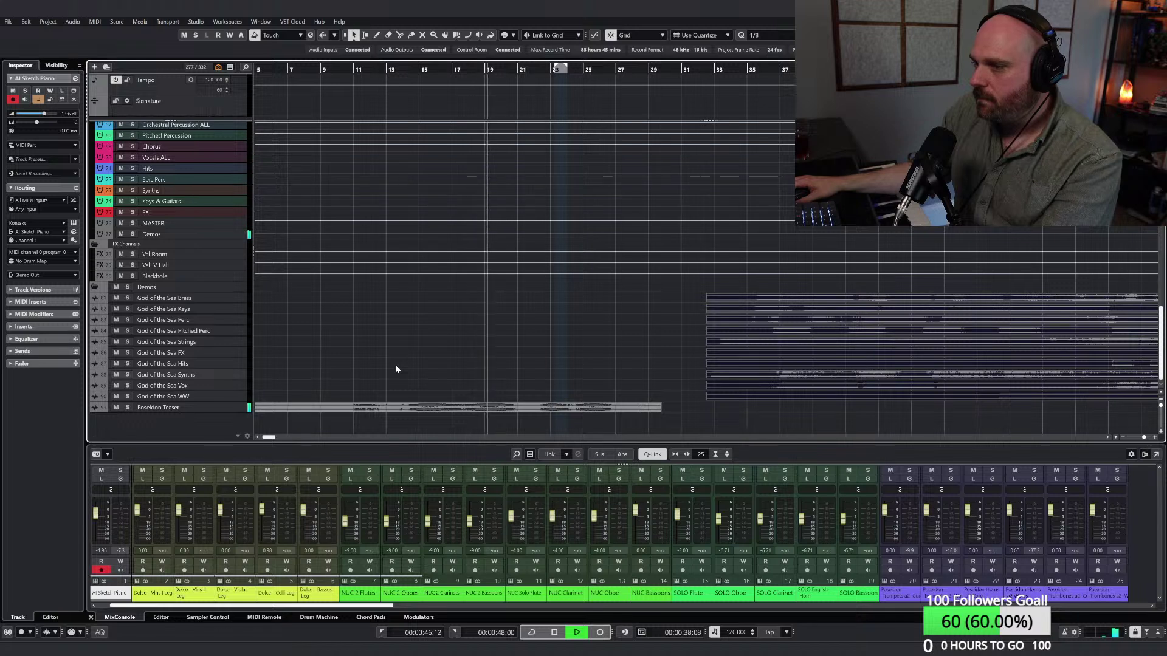
{"action": "key", "text": "space"}
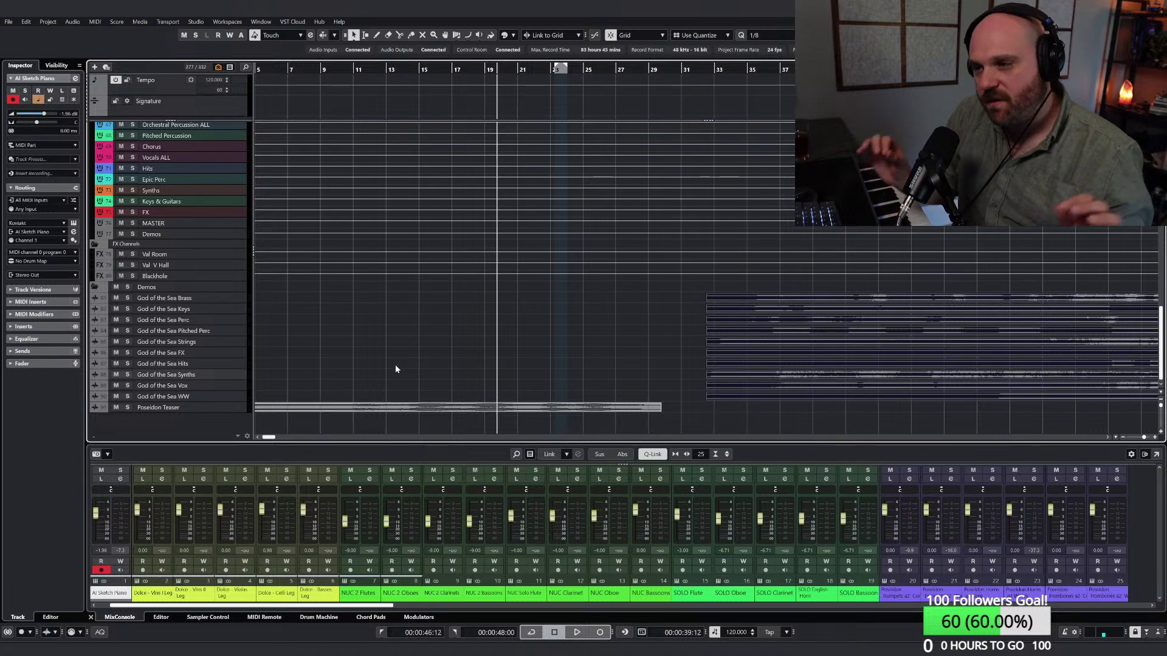
Step: Place the playhead at the start of the moved God of the Sea clips, near bar 32
{"action": "right_click", "coordinate": [496, 351]}
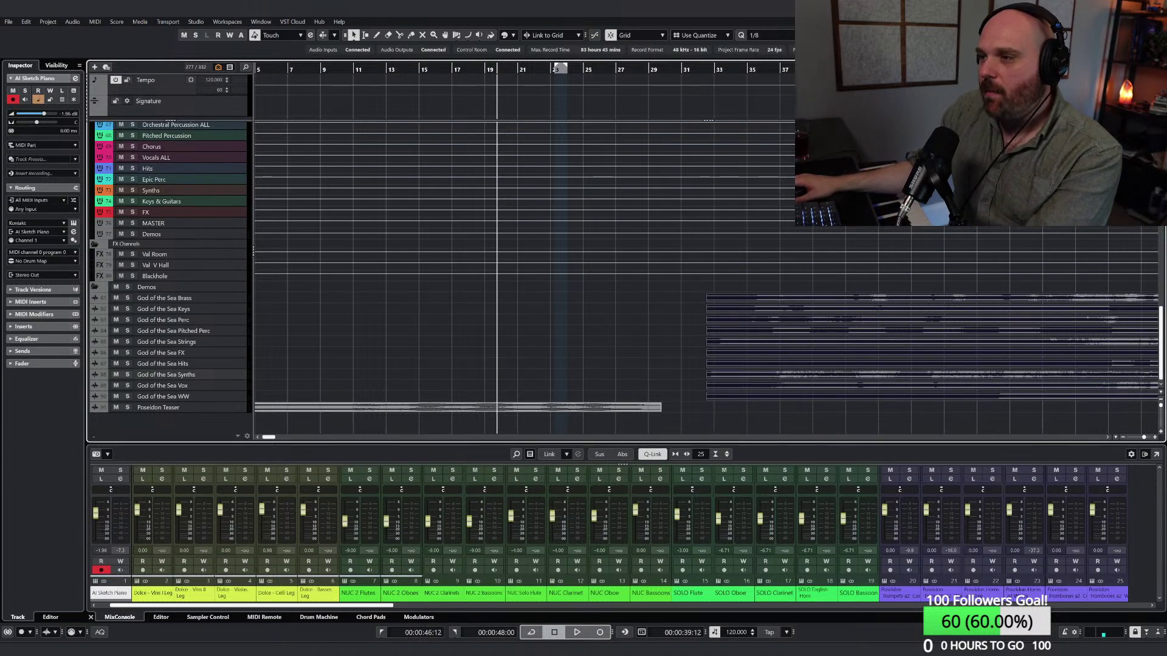
{"action": "left_click", "coordinate": [709, 70]}
{"action": "key", "text": "h"}
{"action": "key", "text": "h"}
{"action": "key", "text": "h"}
{"action": "key", "text": "h"}
{"action": "key", "text": "h"}
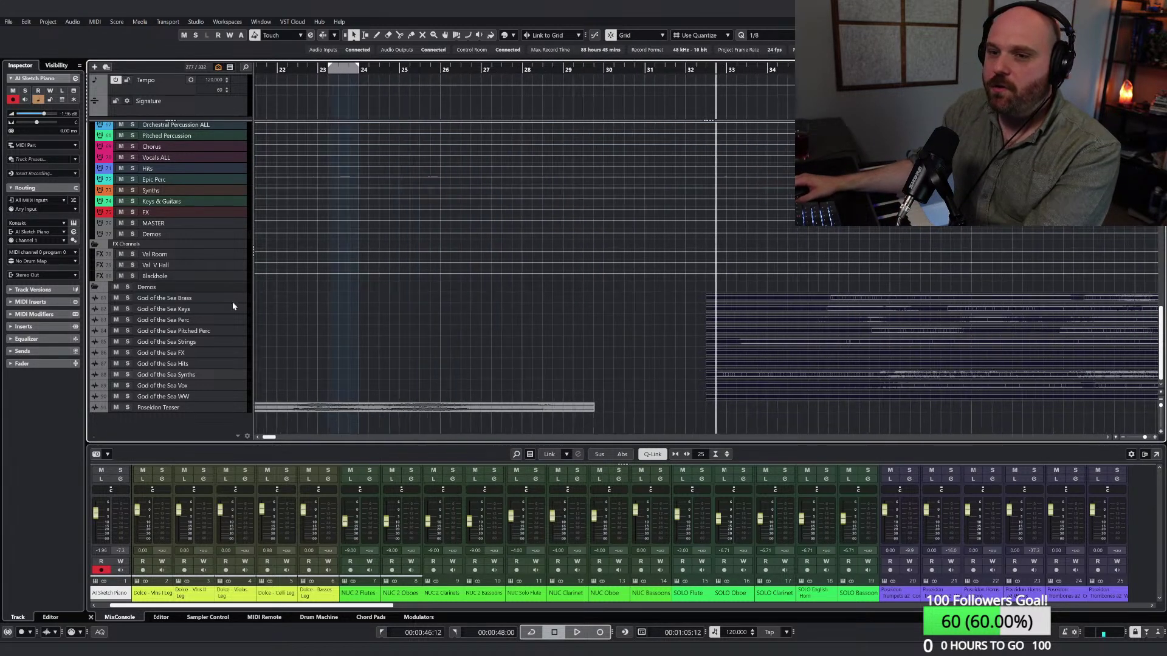
Step: Solo the God of the Sea Synths track and play it from about bar 38
{"action": "key", "text": "g"}
{"action": "key", "text": "g"}
{"action": "key", "text": "KP_Add"}
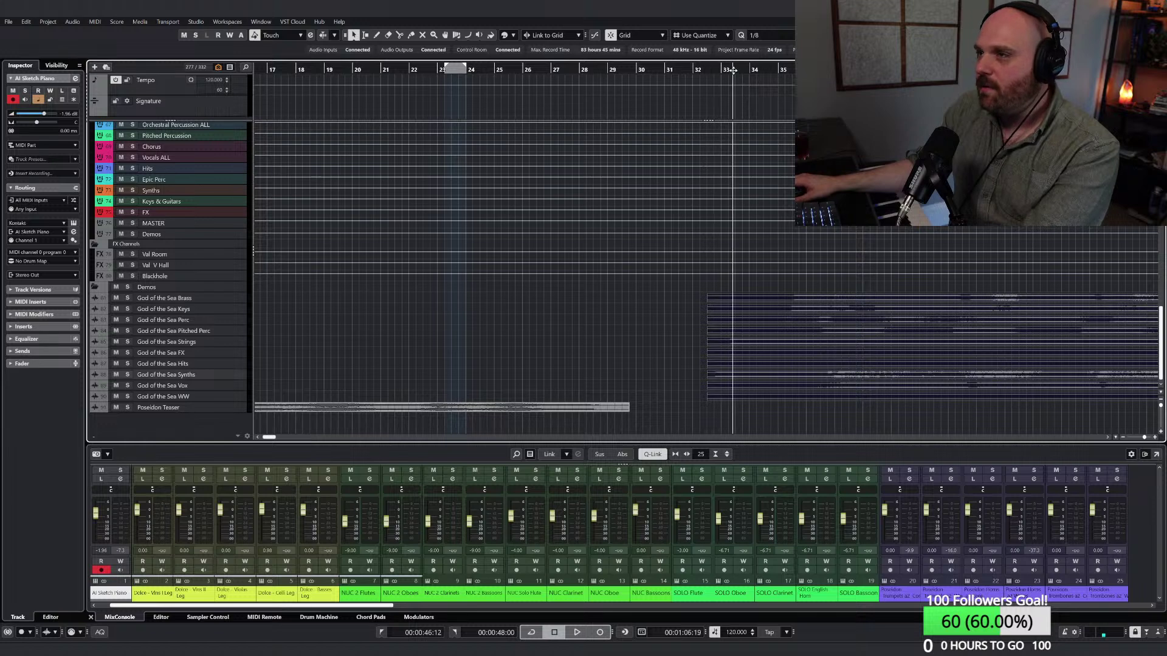
{"action": "key", "text": "KP_Subtract"}
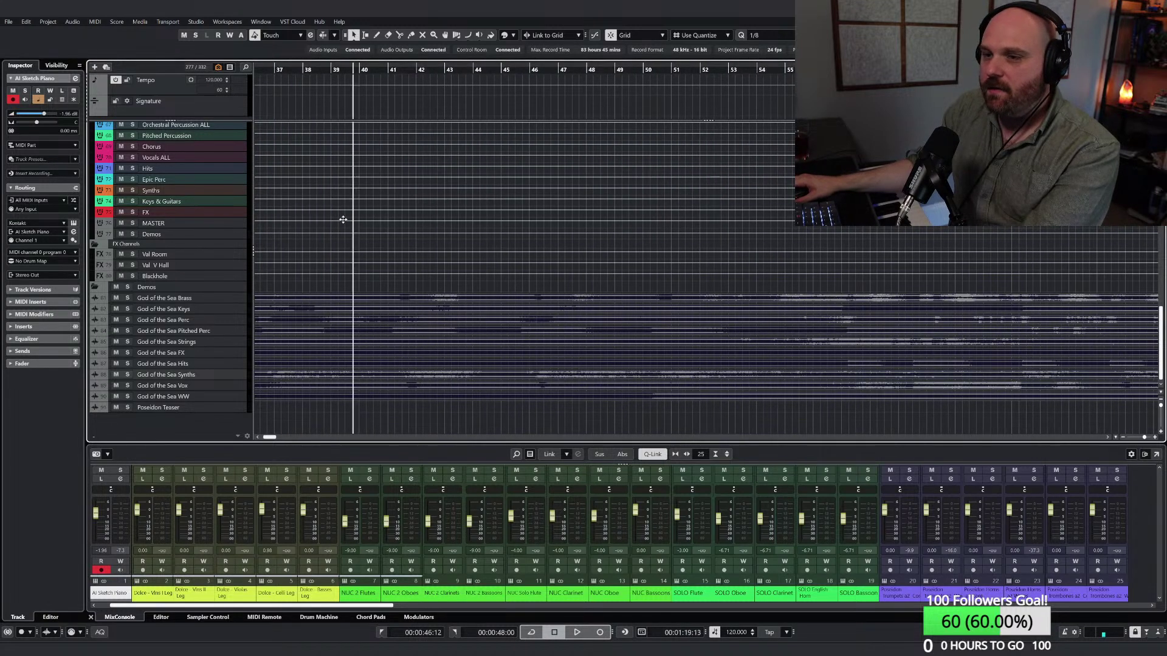
{"action": "key", "text": "g"}
{"action": "left_click", "coordinate": [128, 374]}
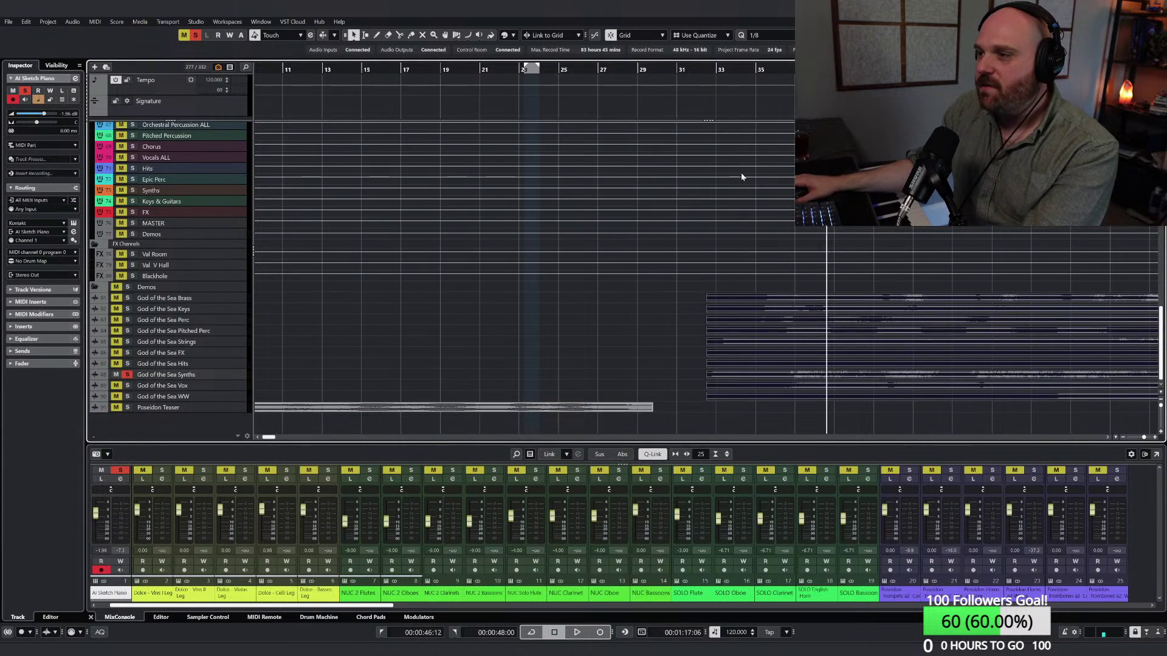
{"action": "key", "text": "space"}
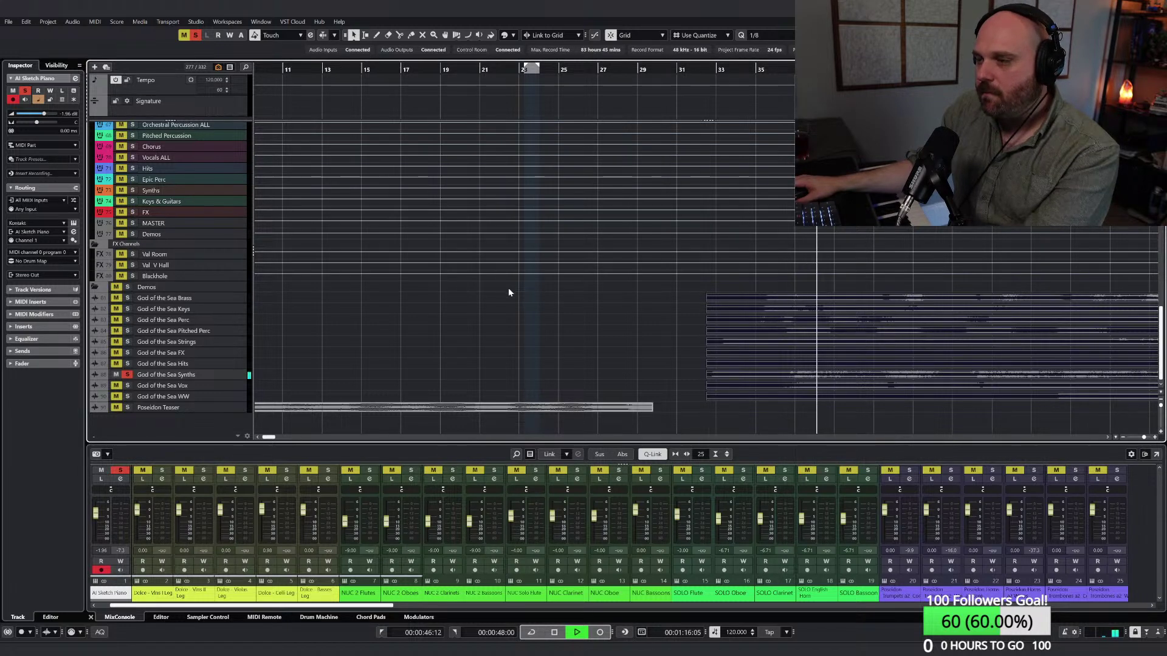
{"action": "key", "text": "g"}
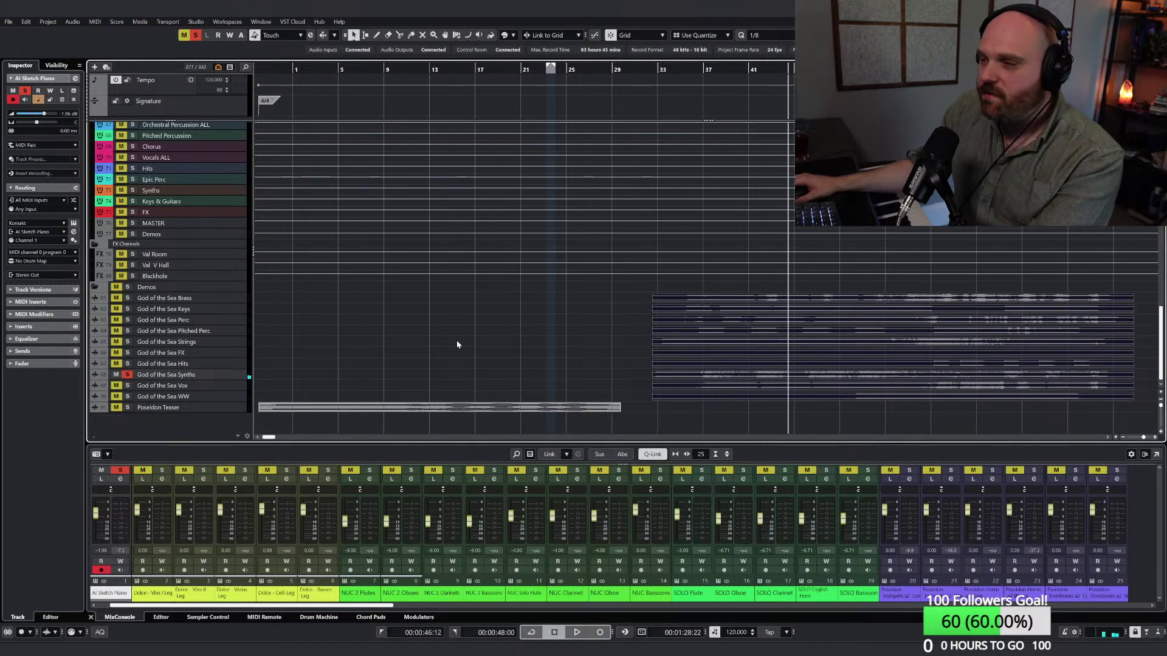
Step: Switch the solo from God of the Sea Synths to God of the Sea Brass, play it from about bar 50 and stop near bar 64
{"action": "left_click", "coordinate": [143, 373]}
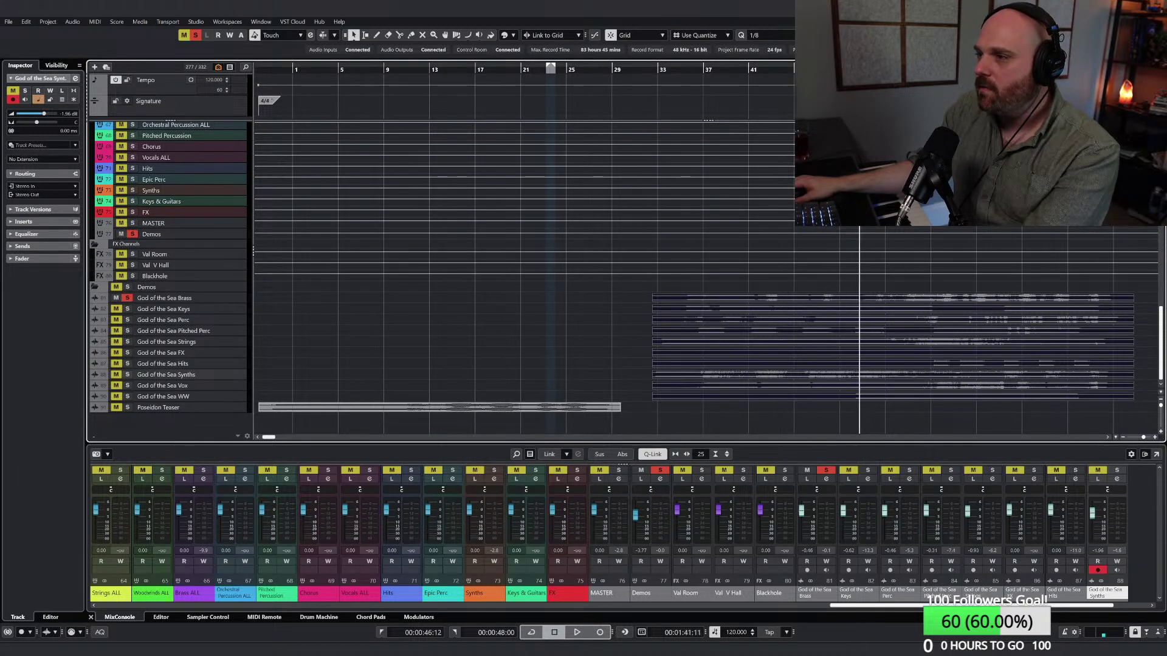
{"action": "key", "text": "h"}
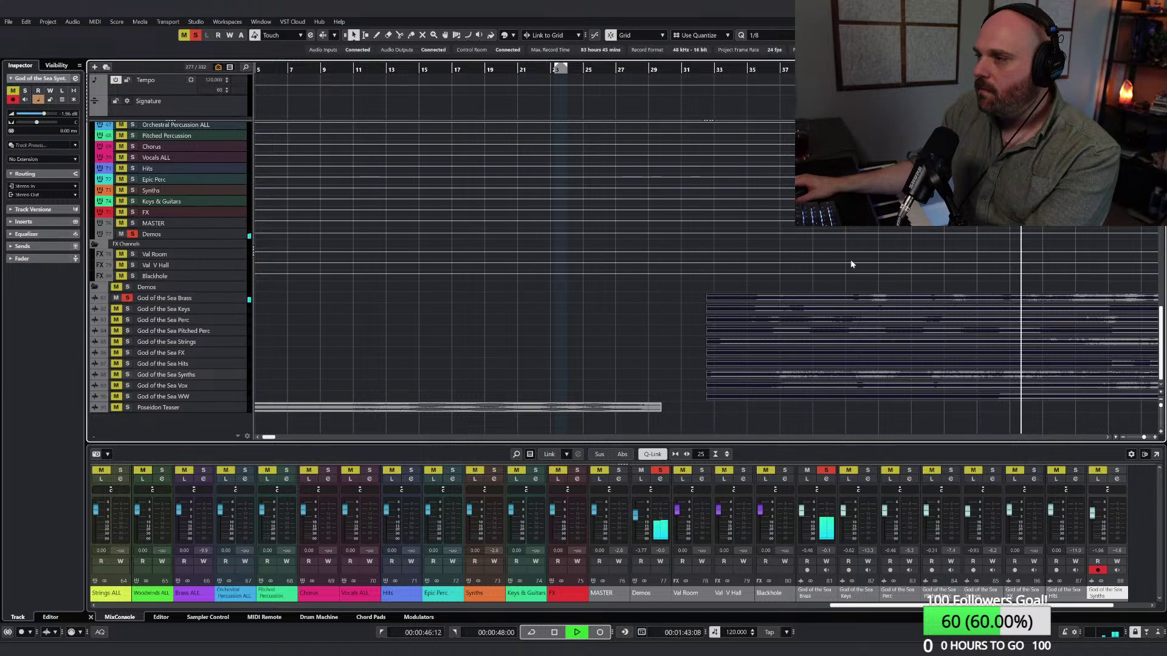
{"action": "key", "text": "h"}
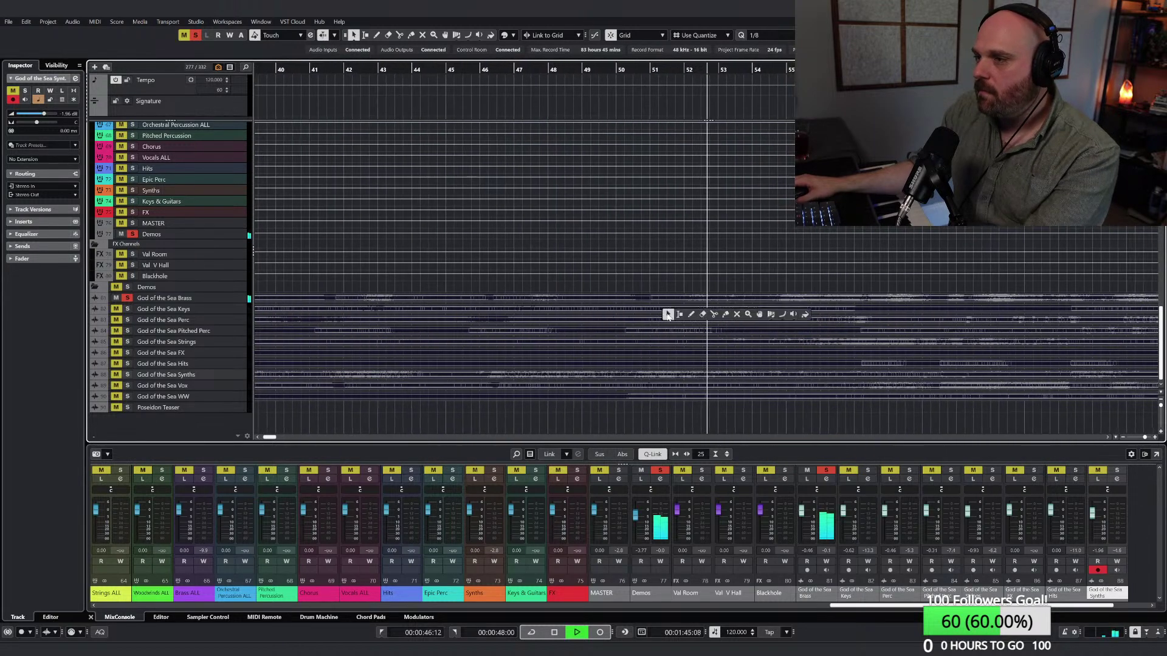
{"action": "left_click", "coordinate": [668, 315]}
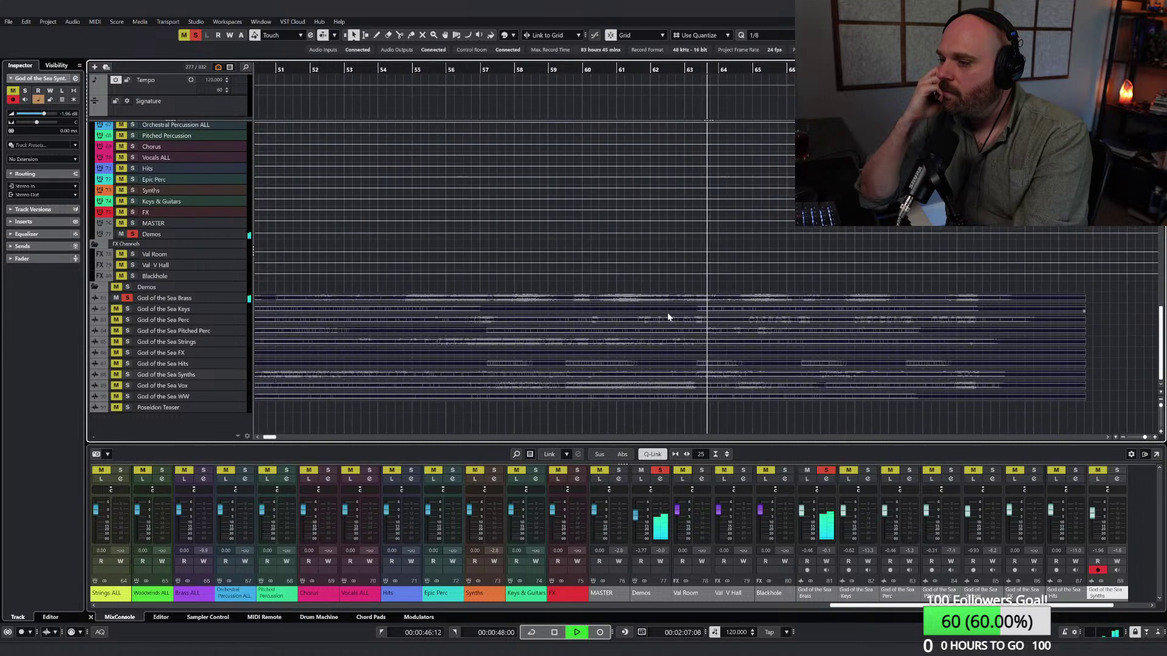
{"action": "key", "text": "space"}
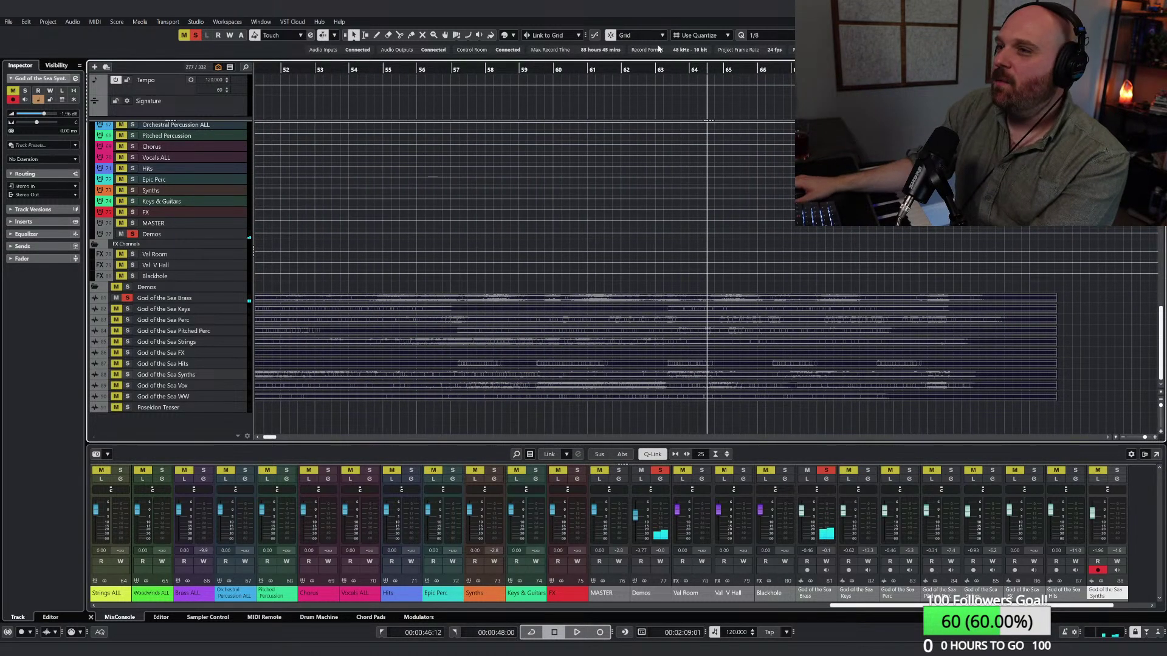
Step: Resume playback of the soloed God of the Sea Brass, stop it after bar 69 and bring the playhead back to about bar 60
{"action": "key", "text": "space"}
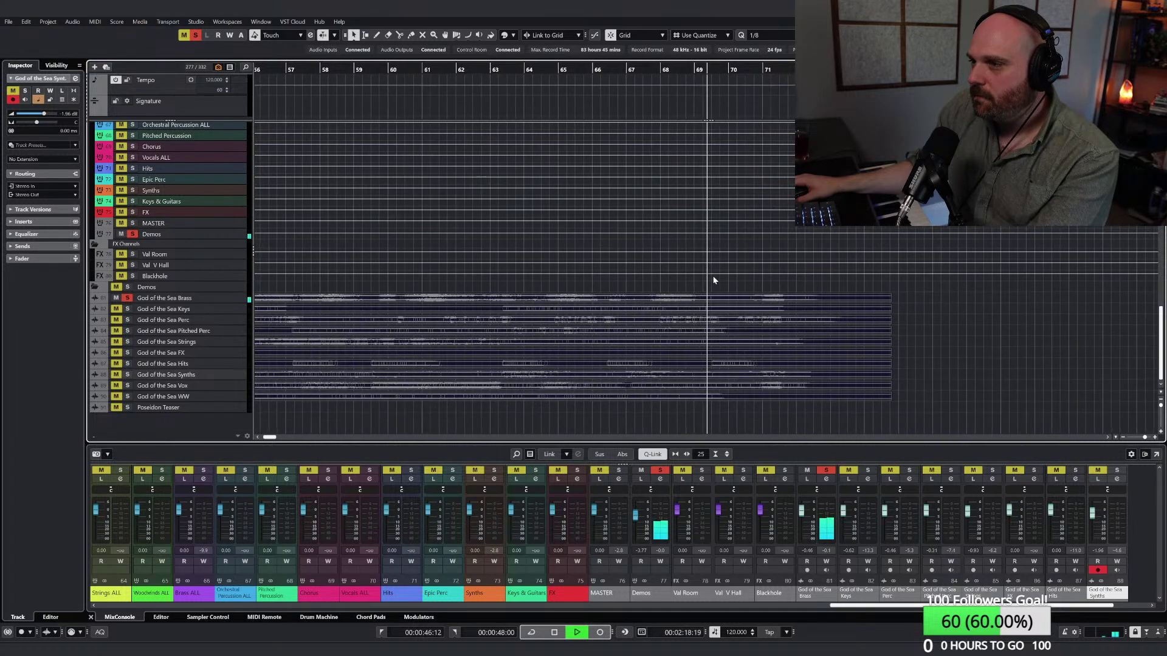
{"action": "key", "text": "space"}
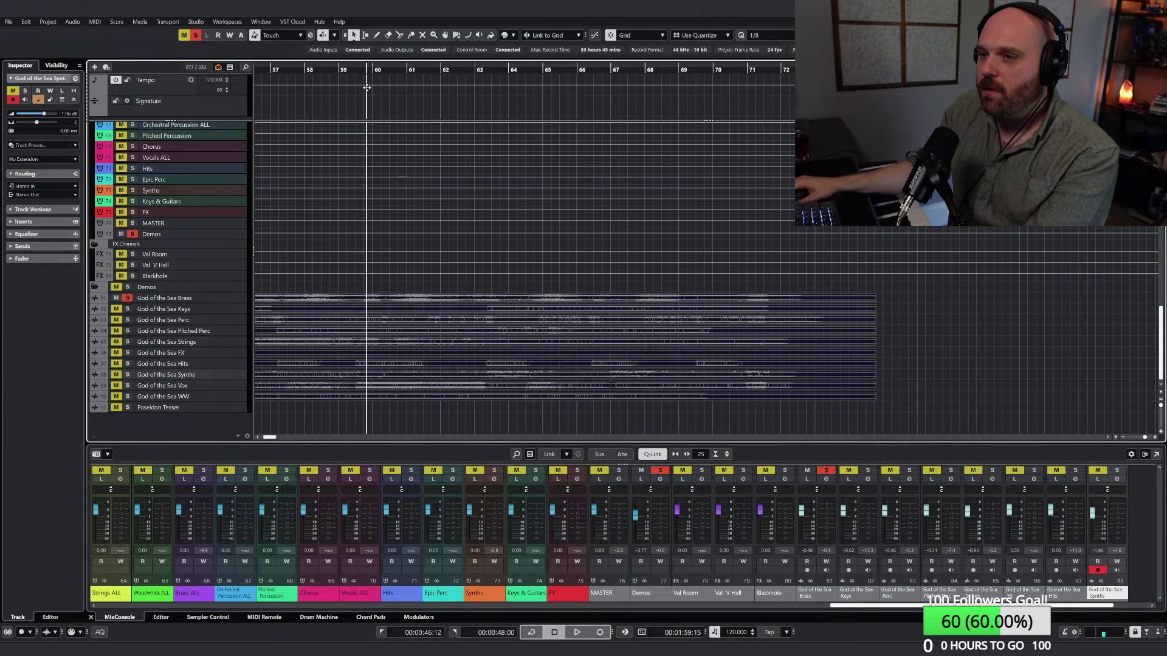
{"action": "scroll", "coordinate": [389, 86], "scroll_direction": "down", "scroll_amount": 1}
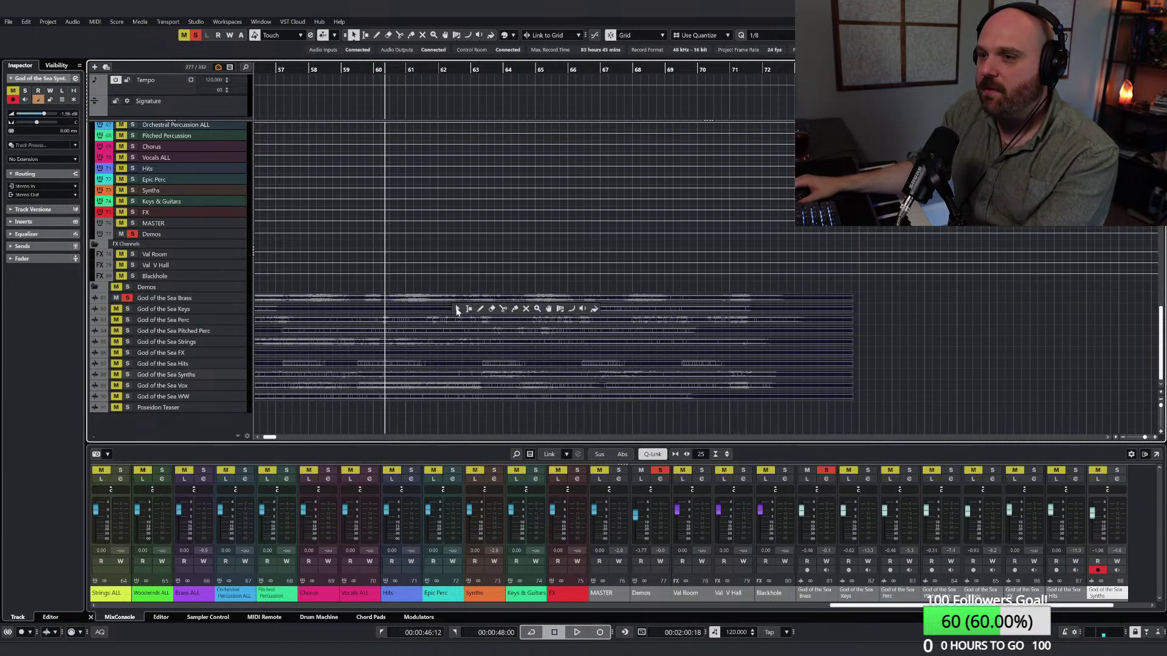
Step: Play the soloed God of the Sea Brass from about bar 60, and audition God of the Sea Synths in solo from about bar 66
{"action": "key", "text": "space"}
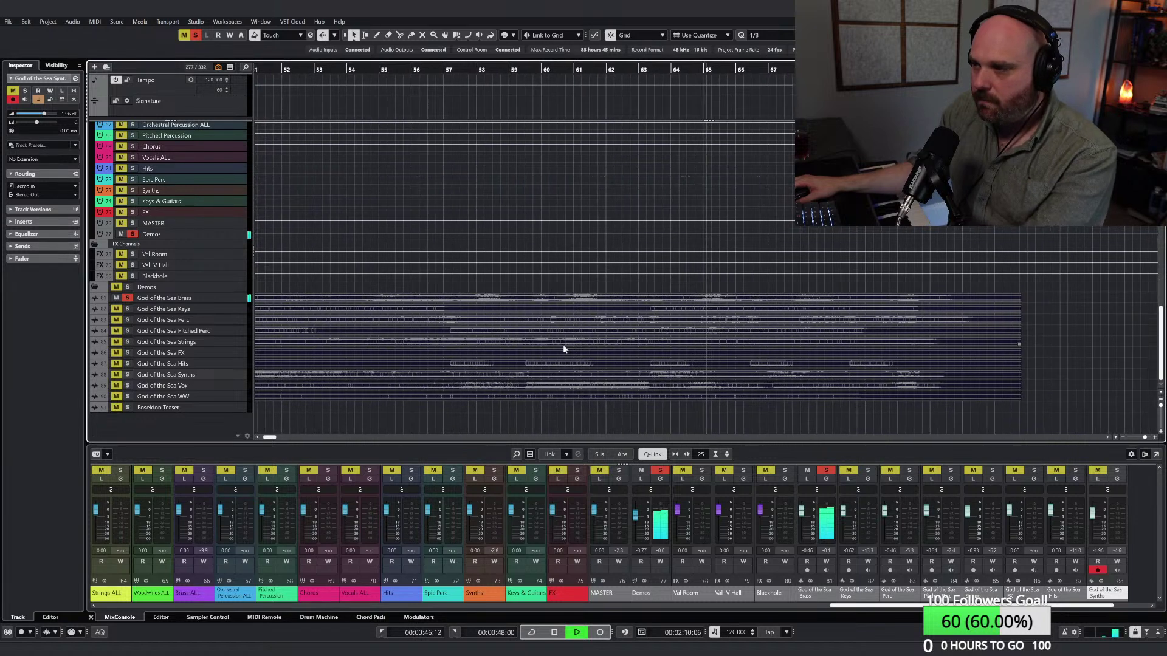
{"action": "key", "text": "space"}
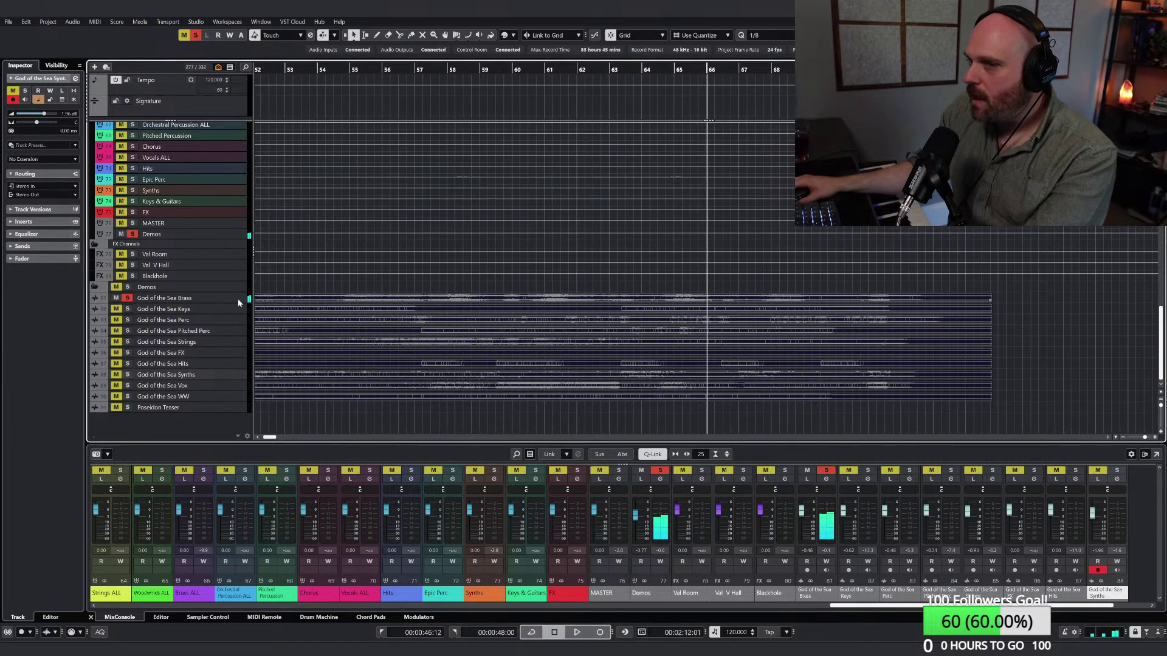
{"action": "key", "text": "alt+s"}
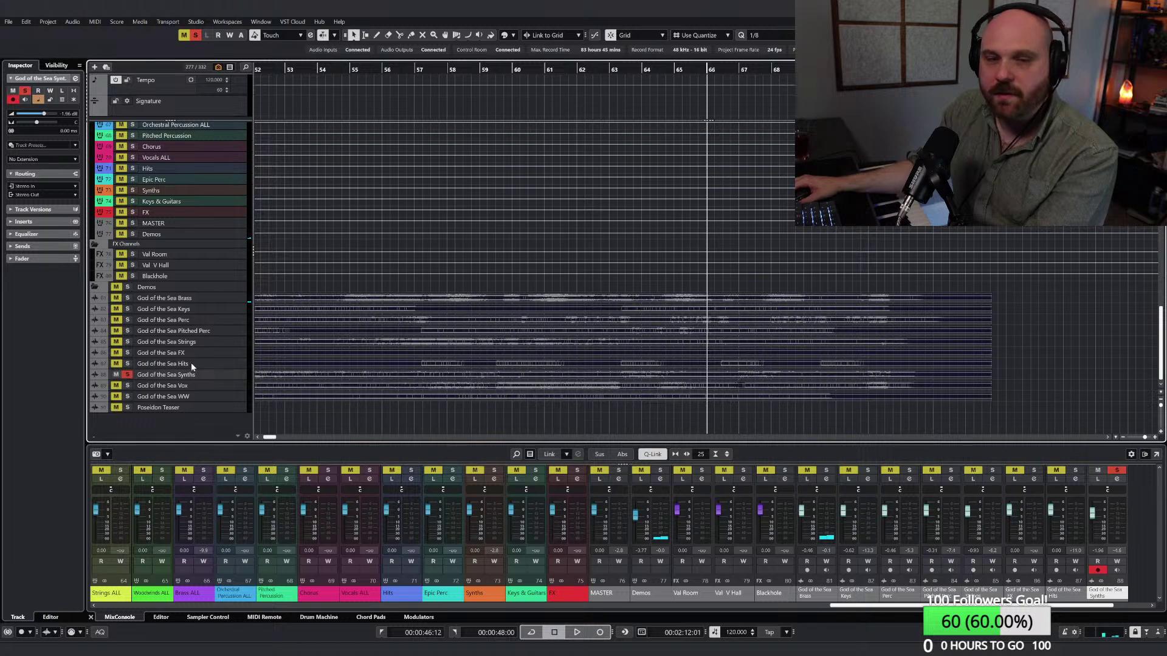
{"action": "key", "text": "space"}
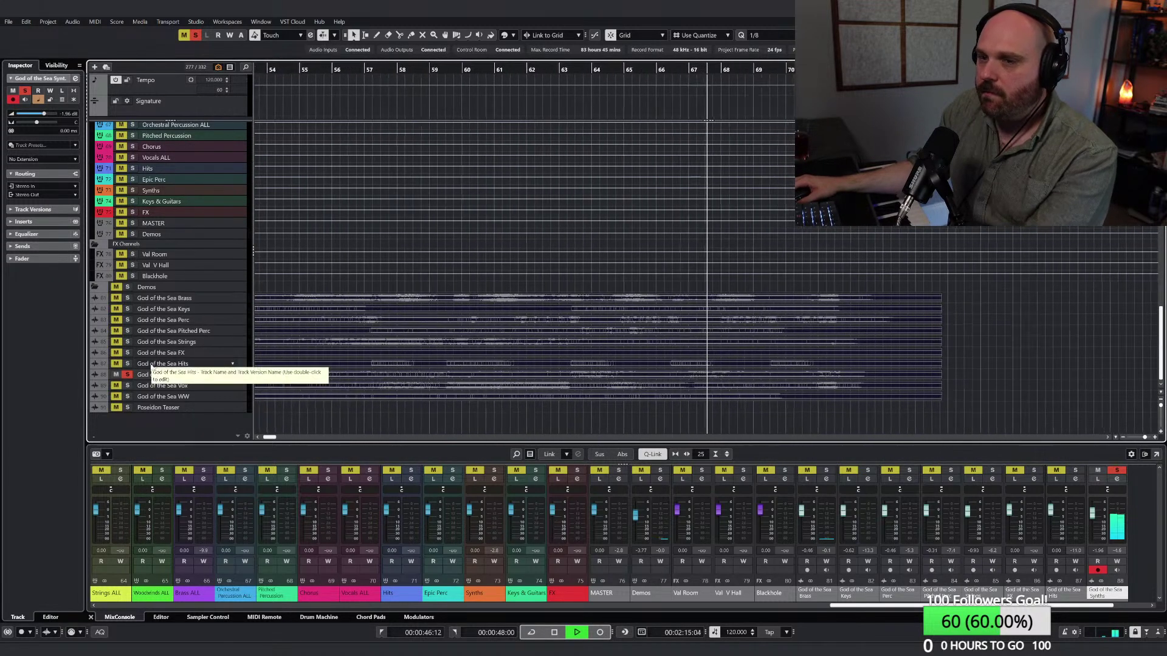
{"action": "key", "text": "space"}
{"action": "key", "text": "alt+s"}
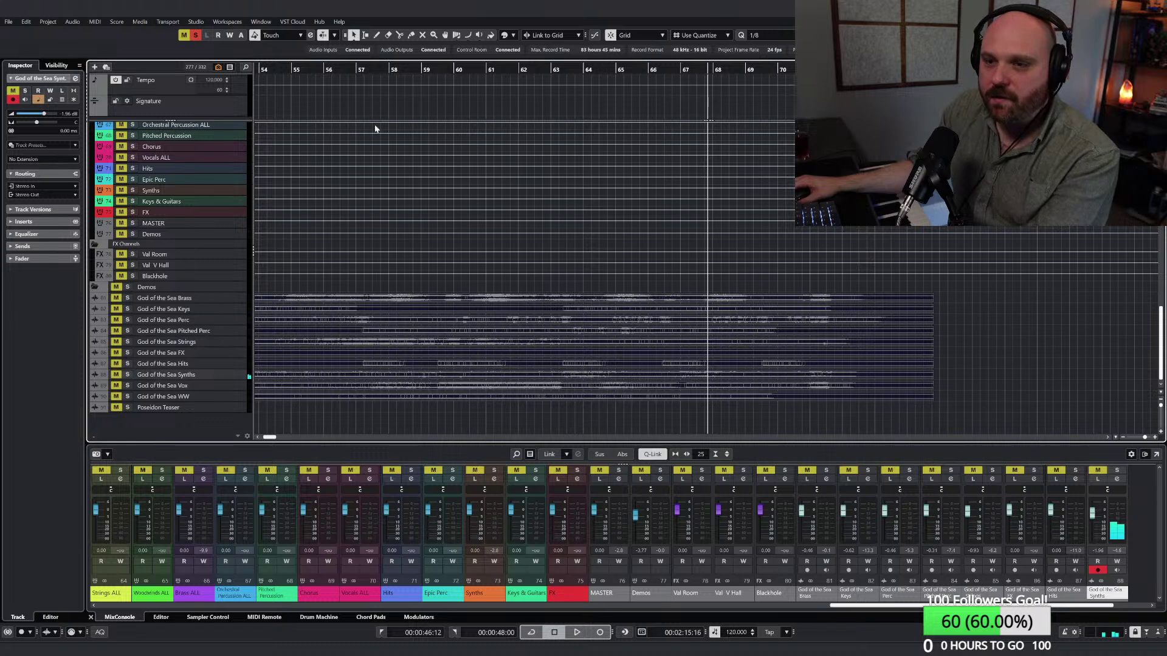
Step: Solo the God of the Sea Strings track, play it from between bars 64 and 65 and stop after bar 67
{"action": "left_click", "coordinate": [606, 70]}
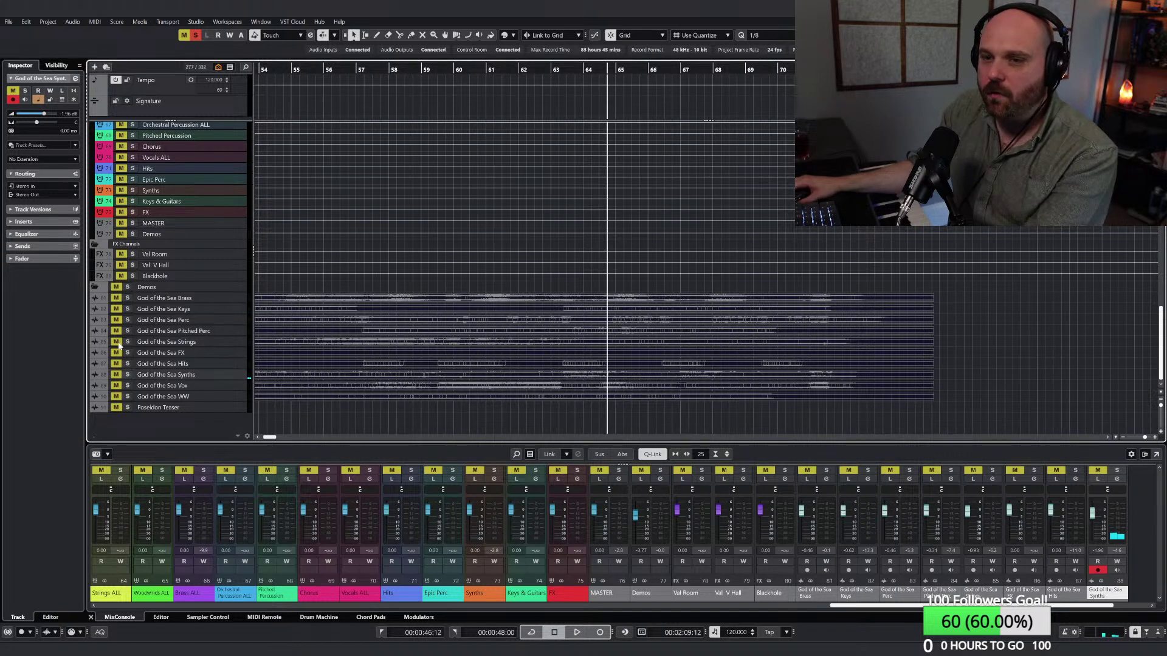
{"action": "left_click", "coordinate": [195, 35]}
{"action": "left_click", "coordinate": [128, 342]}
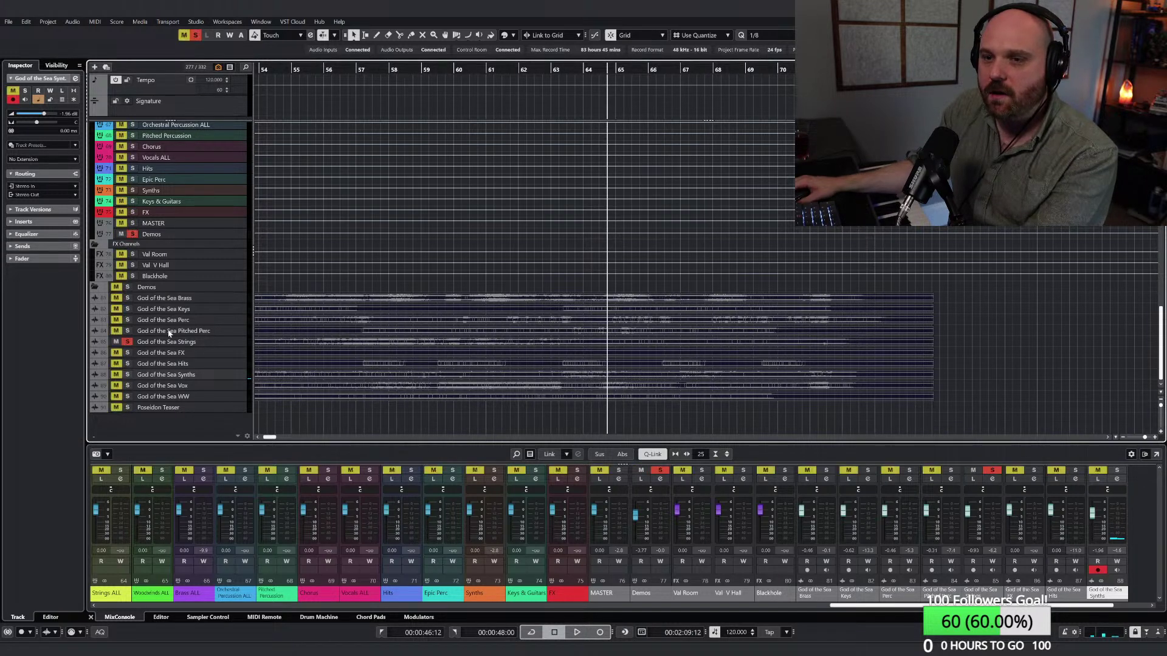
{"action": "scroll", "coordinate": [589, 74], "scroll_direction": "left", "scroll_amount": 3}
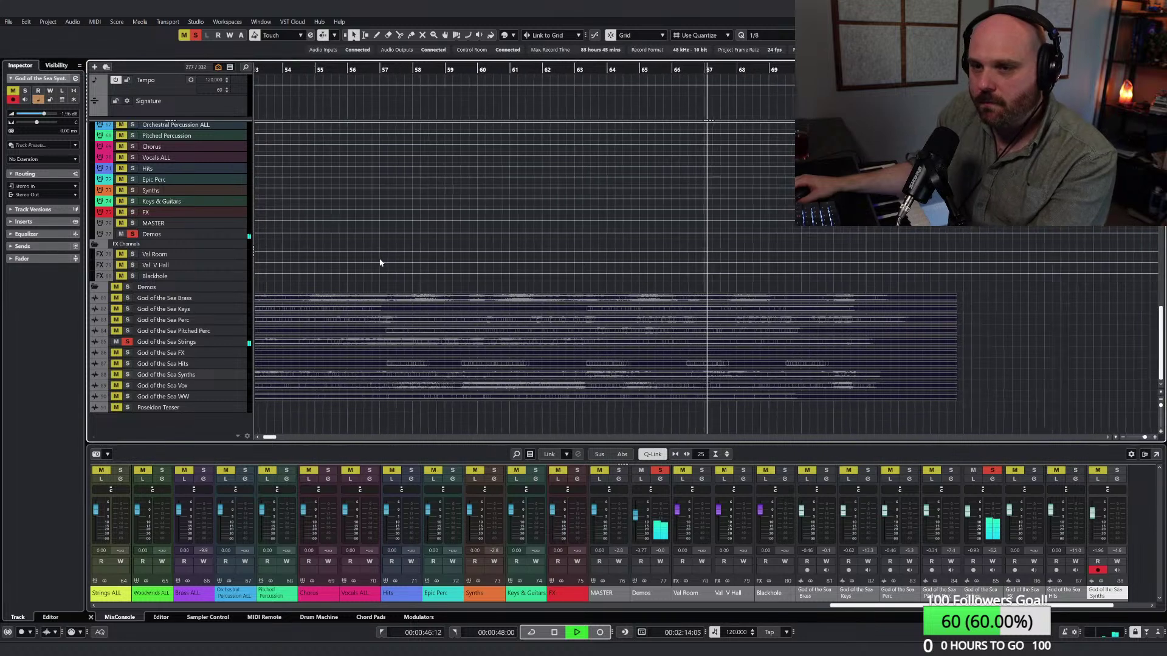
{"action": "key", "text": "space"}
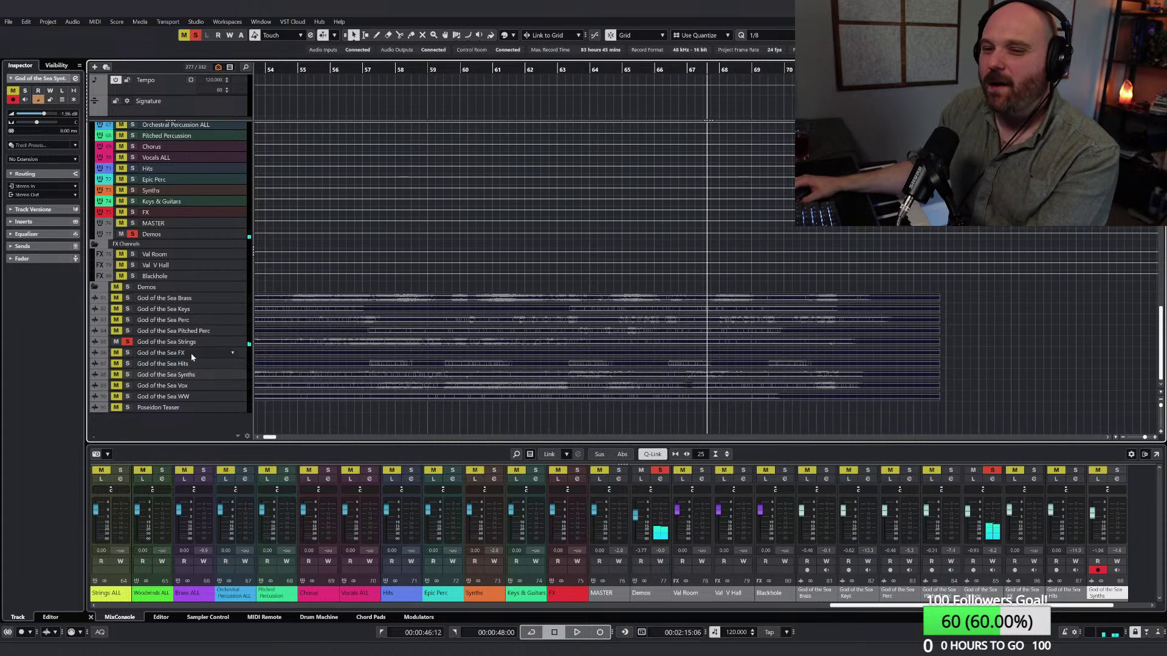
Step: Clear all mutes and solos, play the full God of the Sea mix from about bar 65 and stop after bar 67
{"action": "left_click", "coordinate": [184, 35]}
{"action": "left_click", "coordinate": [195, 35]}
{"action": "left_click", "coordinate": [631, 70]}
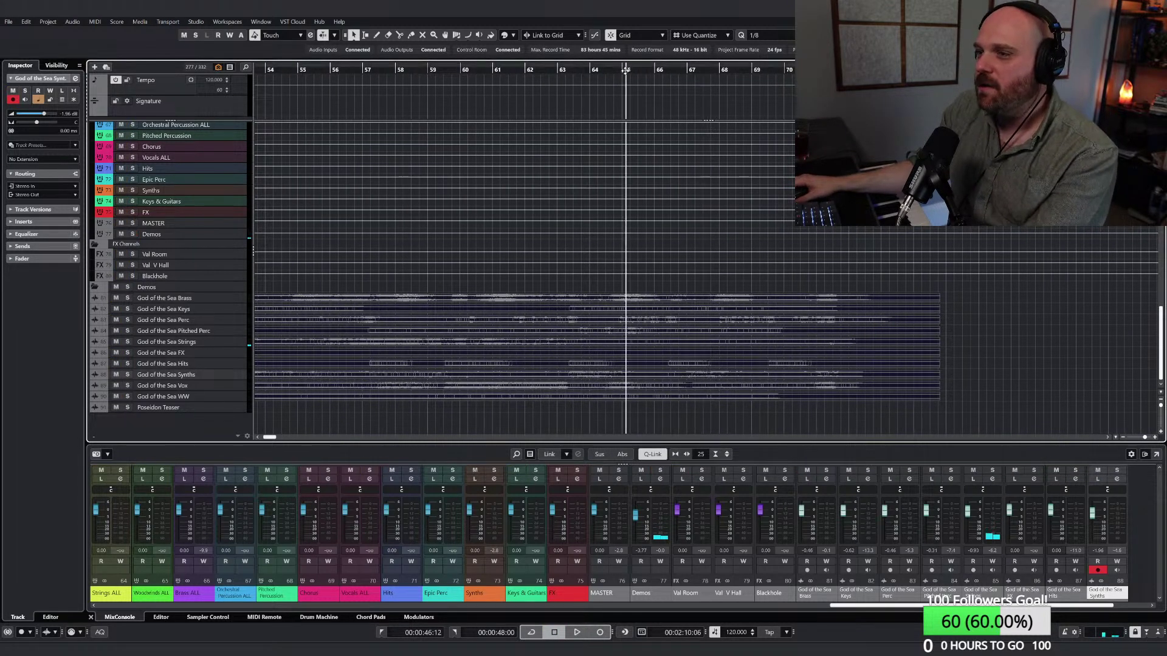
{"action": "key", "text": "space"}
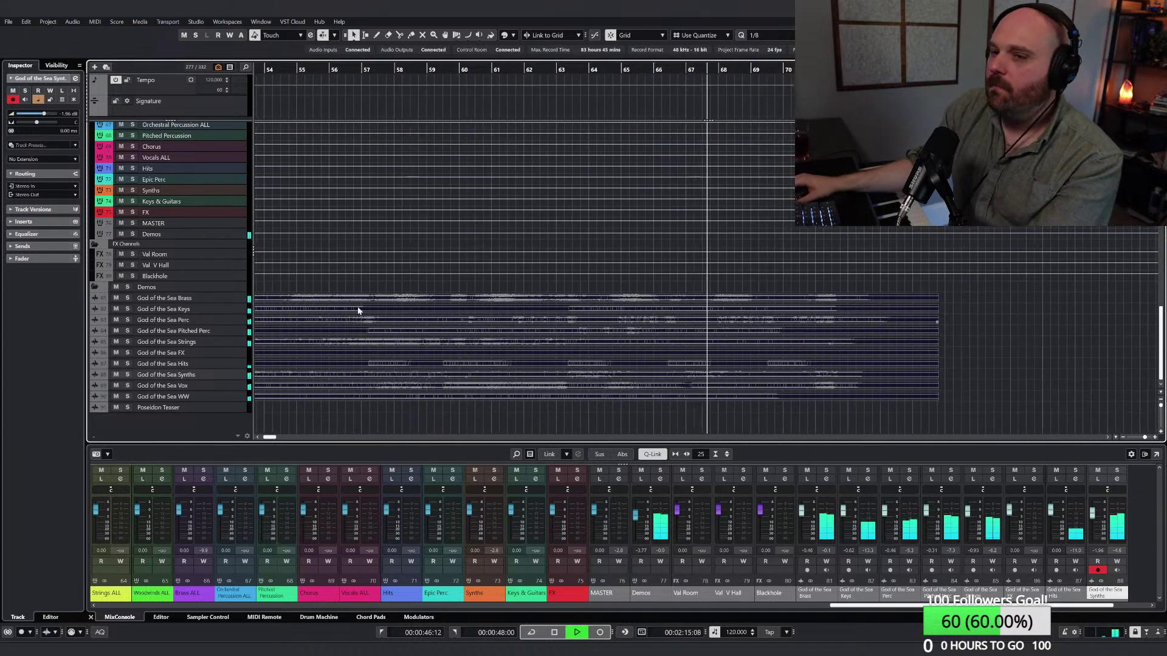
{"action": "key", "text": "space"}
Step: Solo the God of the Sea Vox track, play it from about bar 59 and stop near bar 66
{"action": "left_click", "coordinate": [128, 385]}
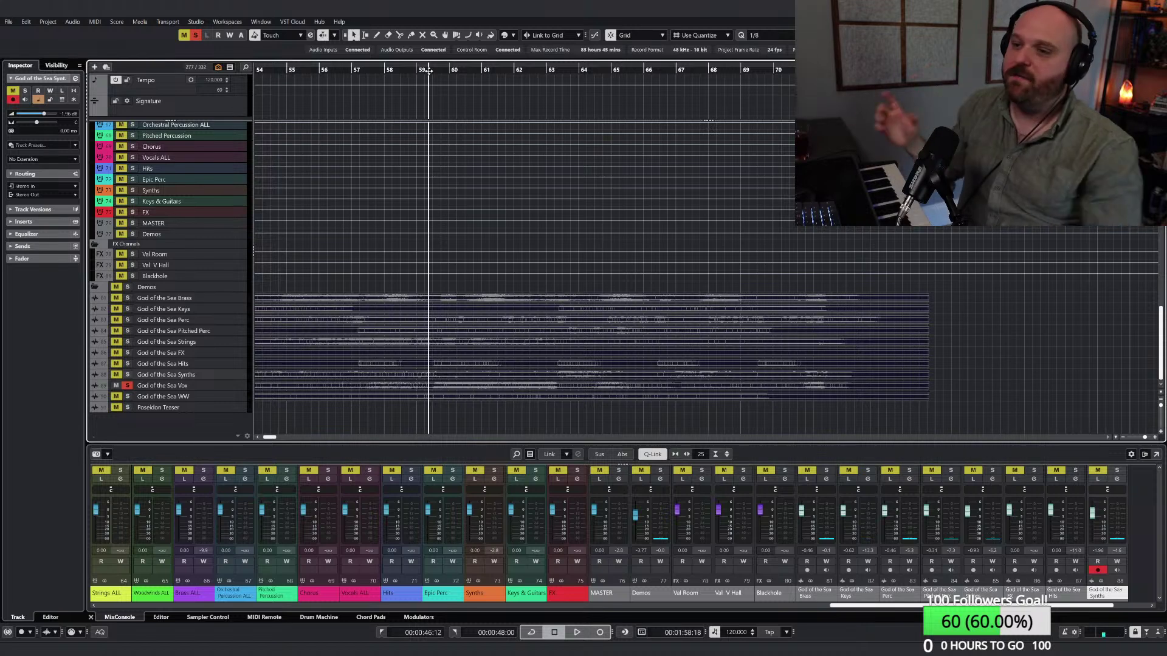
{"action": "left_click", "coordinate": [499, 178]}
{"action": "key", "text": "h"}
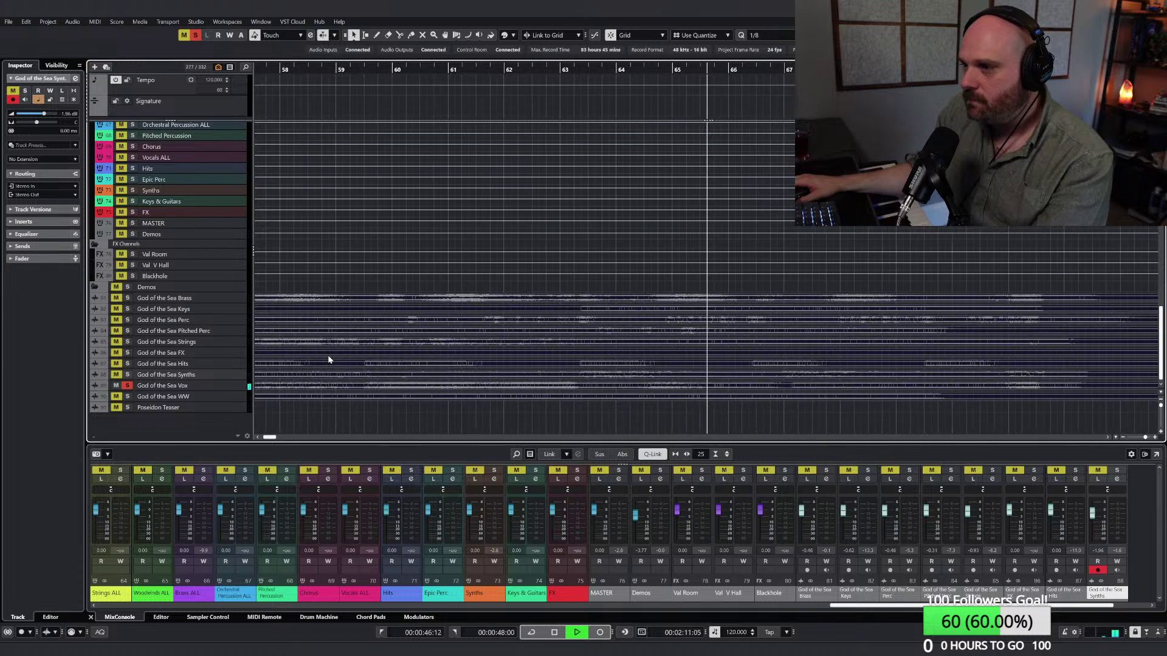
{"action": "key", "text": "space"}
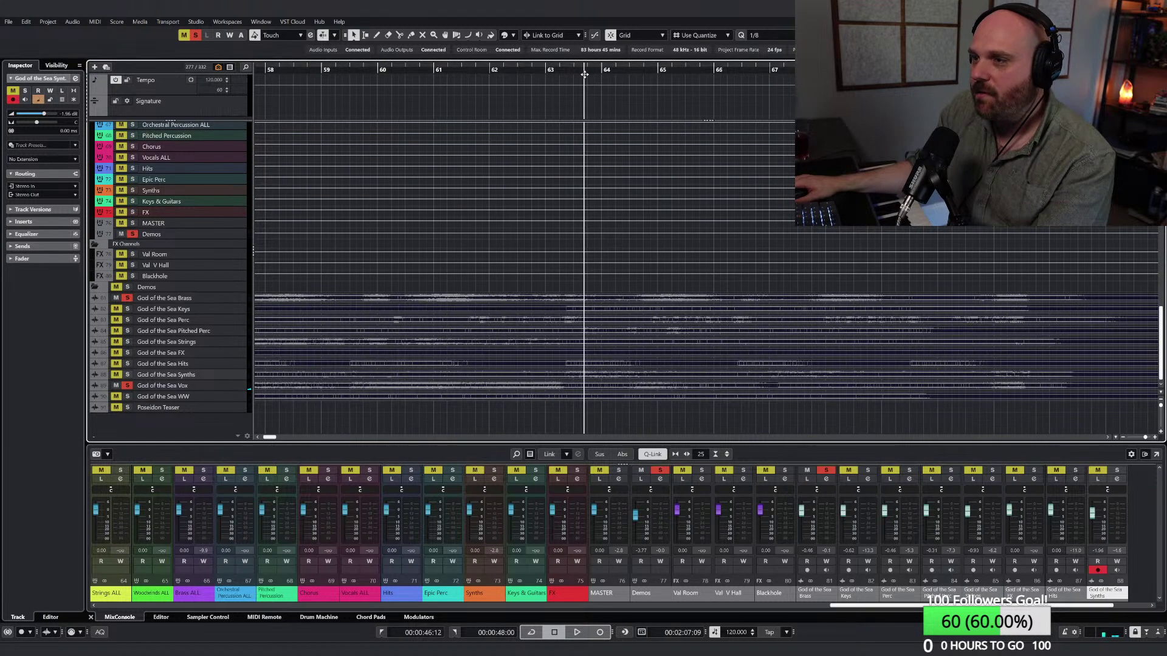
Step: Play God of the Sea Brass and Vox soloed together from after bar 63, stop after bar 68 and clear the solos
{"action": "key", "text": "space"}
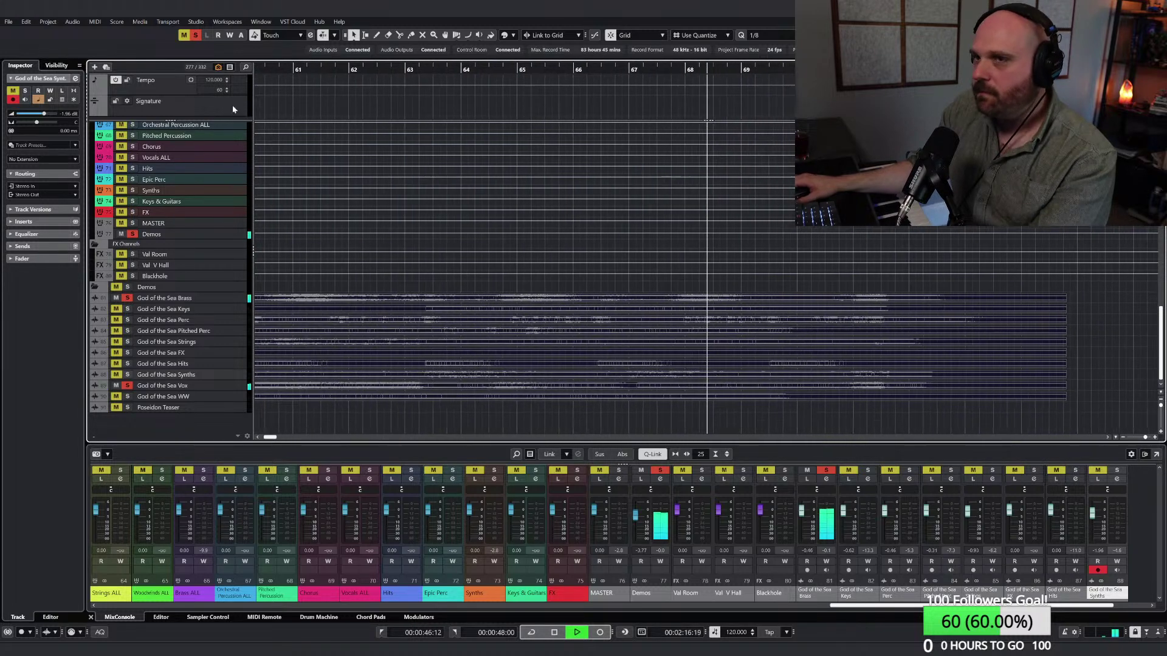
{"action": "key", "text": "space"}
{"action": "left_click", "coordinate": [195, 36]}
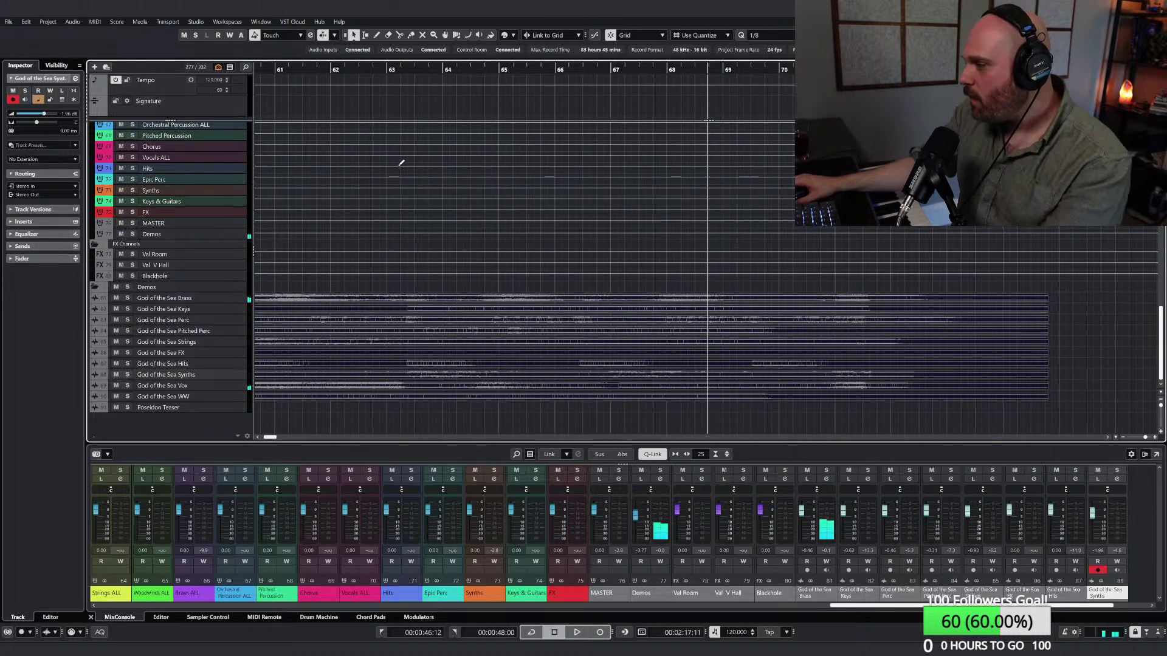
Step: Expand the Vocals folder and enable the disabled CHO - W - Slow Sylls track in the Chorus folder
{"action": "scroll", "coordinate": [374, 219], "scroll_direction": "up", "scroll_amount": 15}
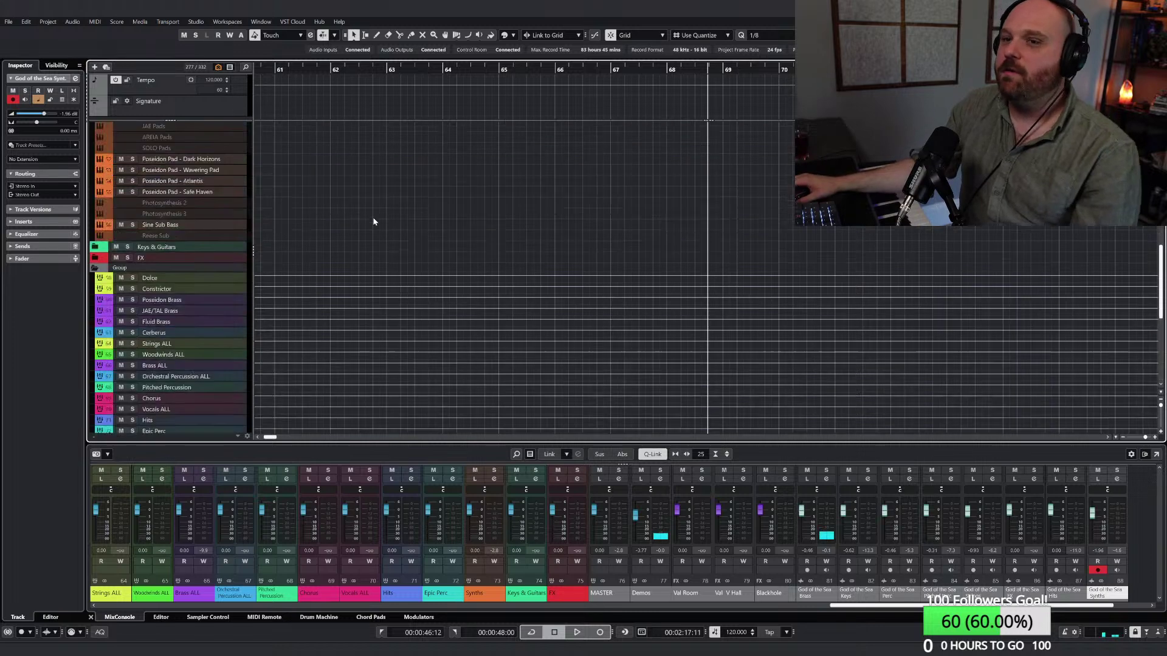
{"action": "scroll", "coordinate": [368, 215], "scroll_direction": "down", "scroll_amount": 3}
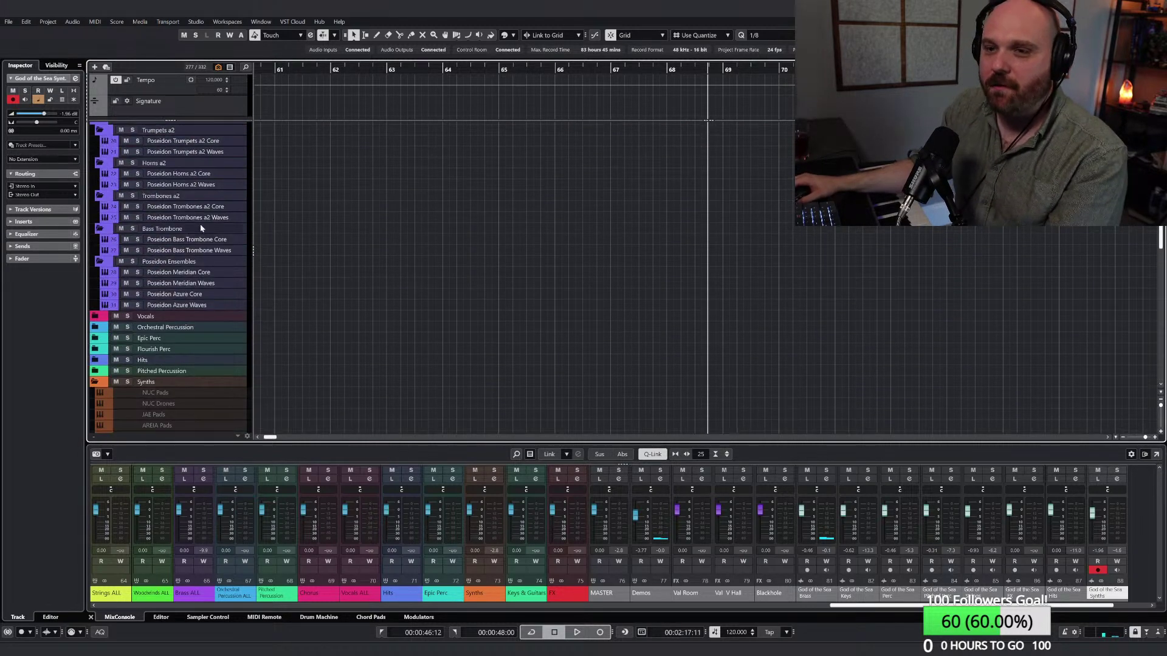
{"action": "left_click", "coordinate": [95, 314]}
{"action": "scroll", "coordinate": [231, 255], "scroll_direction": "down", "scroll_amount": 6}
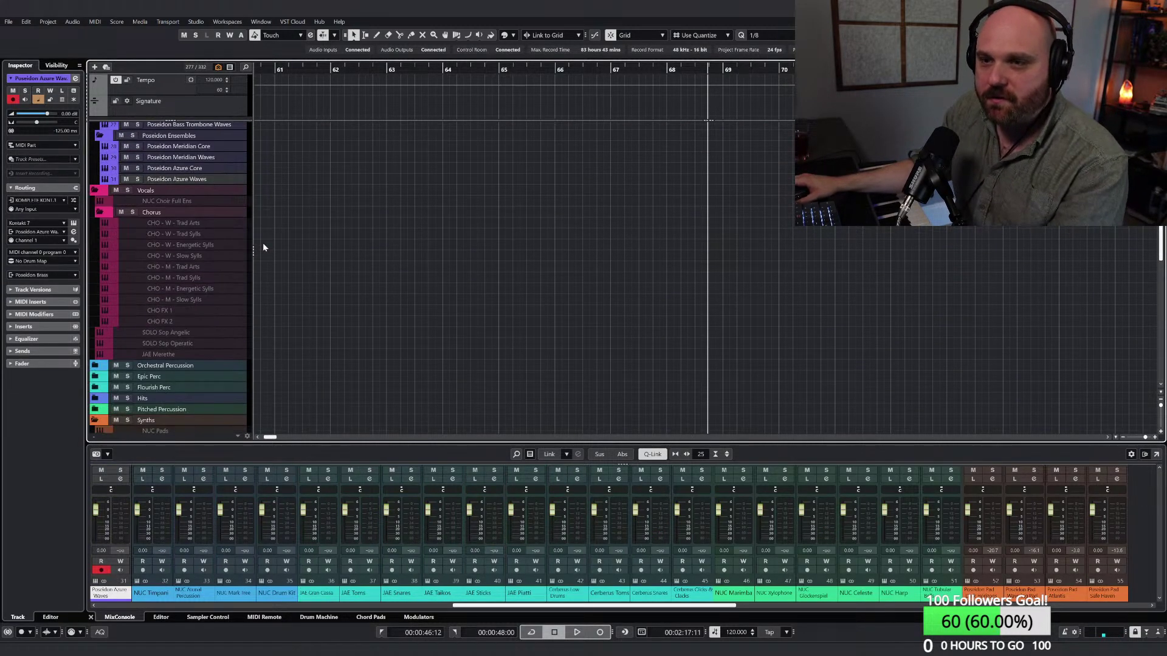
{"action": "left_click", "coordinate": [192, 257]}
{"action": "right_click", "coordinate": [192, 256]}
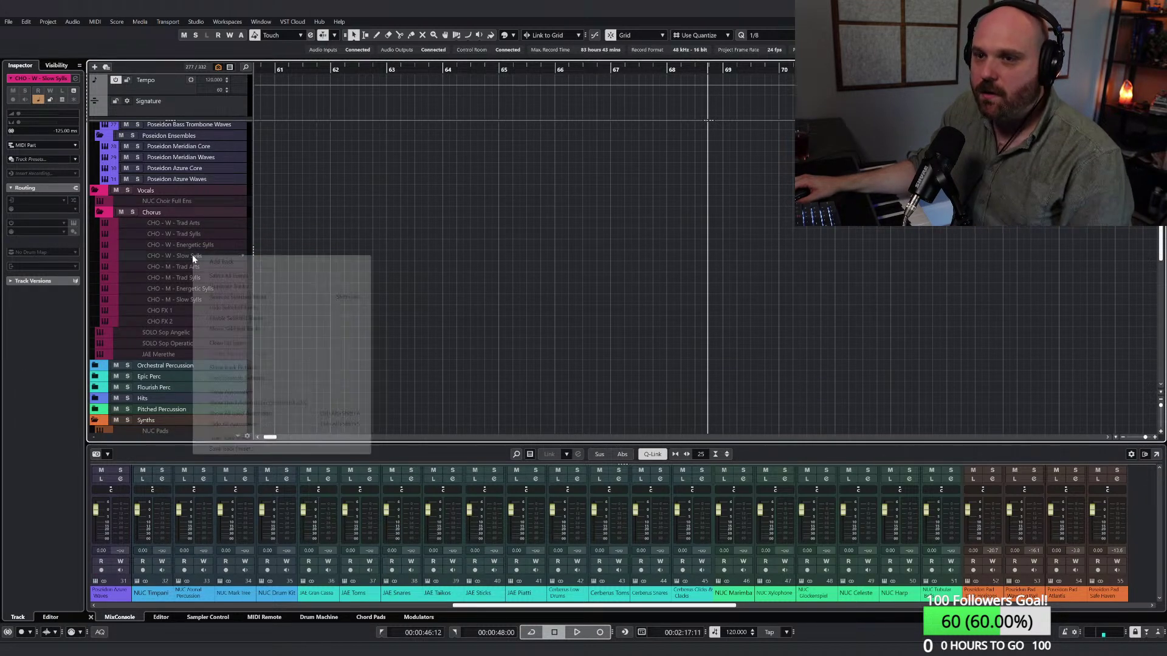
{"action": "left_click", "coordinate": [222, 320]}
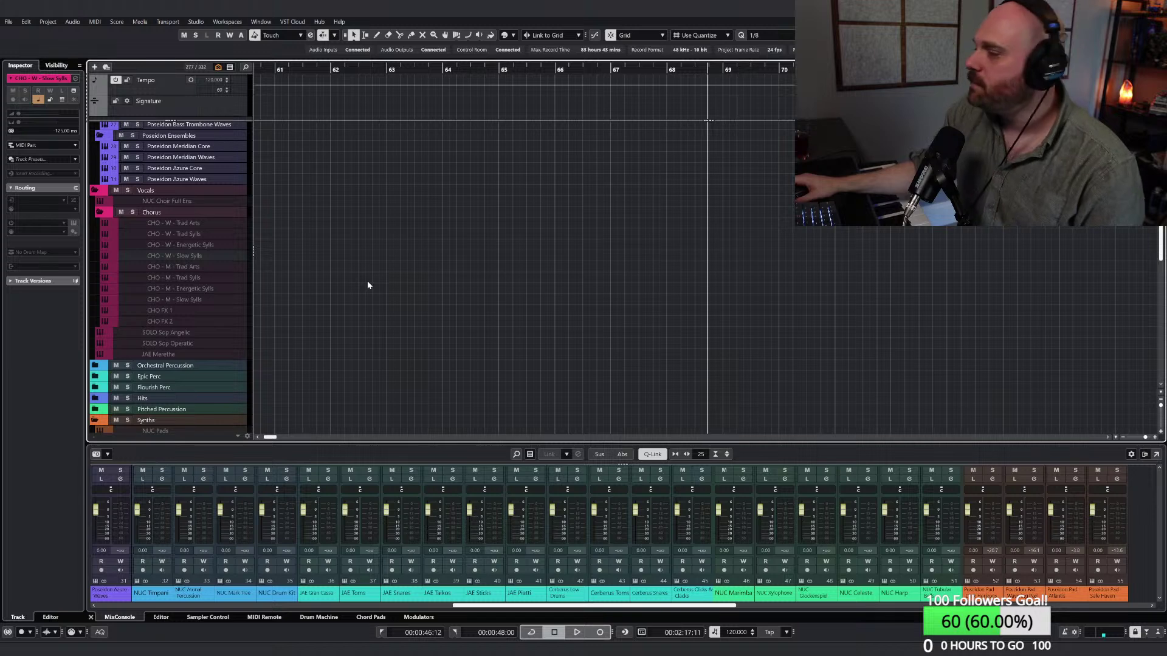
Step: Audition the CHO - W - Slow Sylls track and enable the CHO - W - Energetic Sylls track
{"action": "scroll", "coordinate": [367, 281], "scroll_direction": "down", "scroll_amount": 3}
{"action": "scroll", "coordinate": [367, 281], "scroll_direction": "up", "scroll_amount": 2}
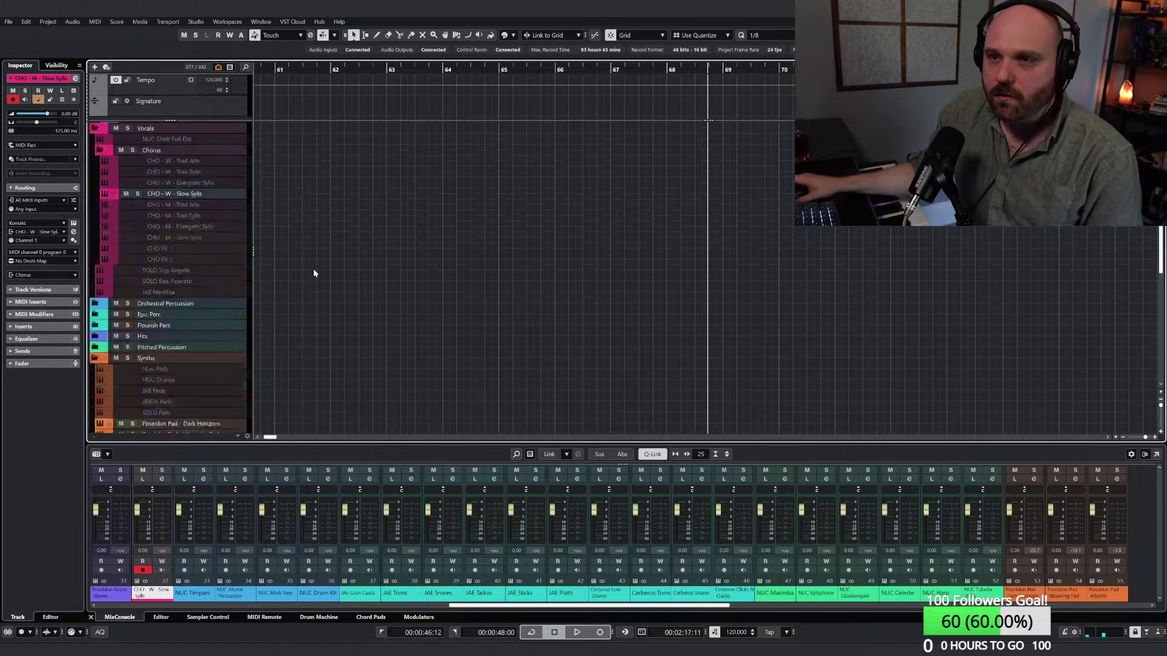
{"action": "scroll", "coordinate": [314, 273], "scroll_direction": "up", "scroll_amount": 3}
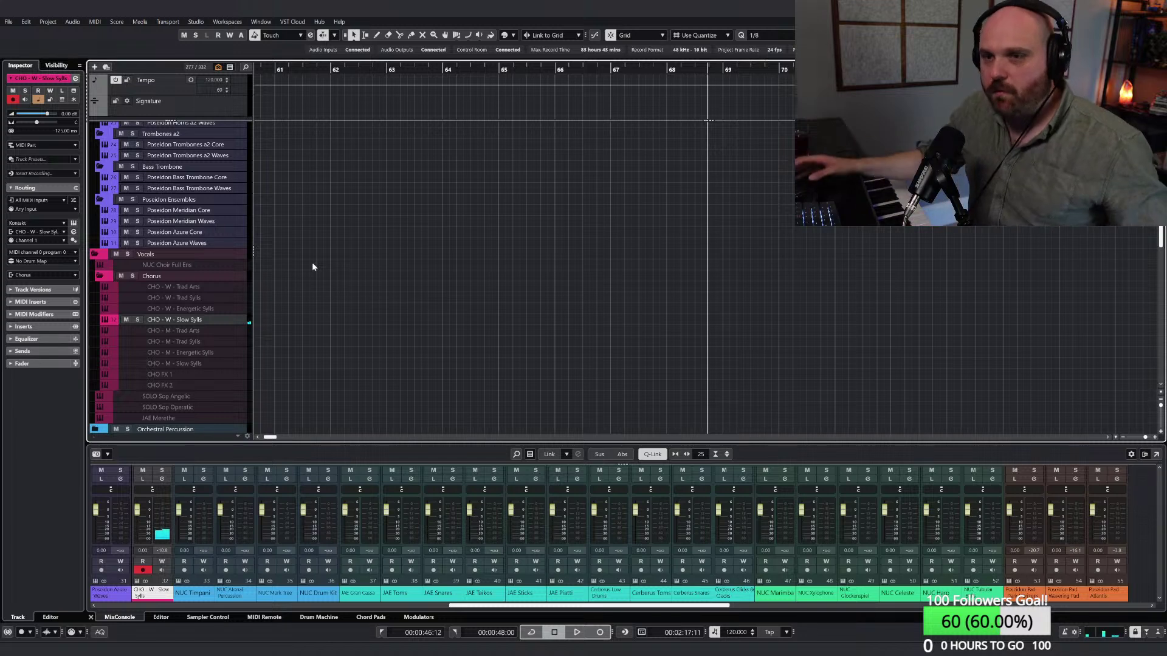
{"action": "right_click", "coordinate": [186, 309]}
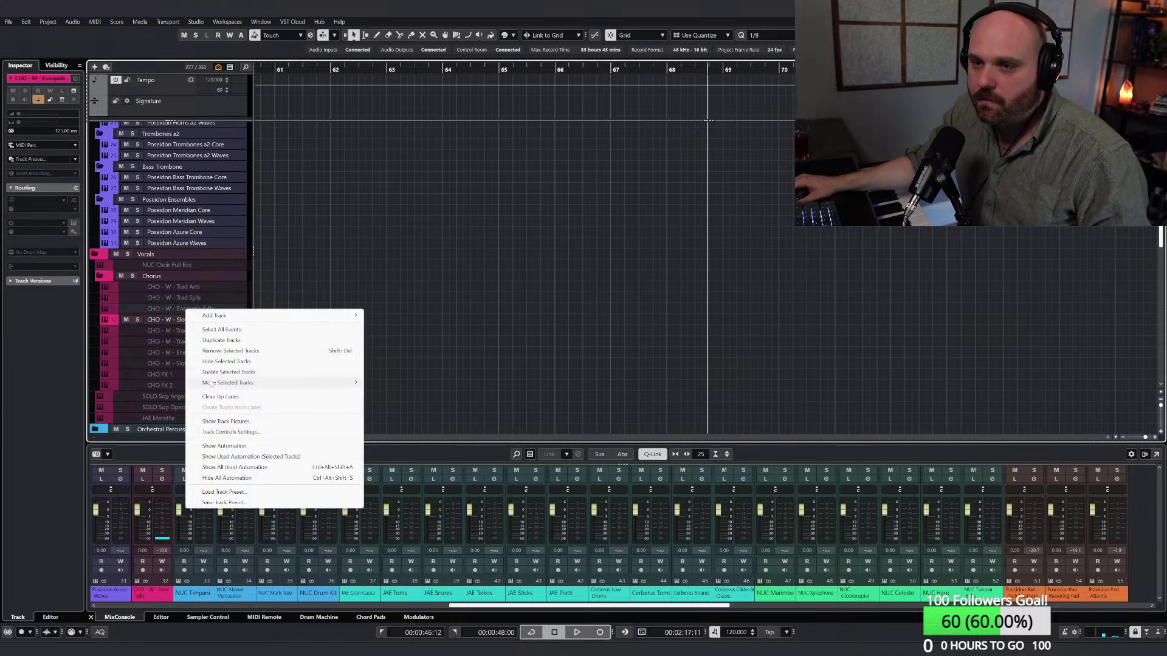
{"action": "left_click", "coordinate": [229, 372]}
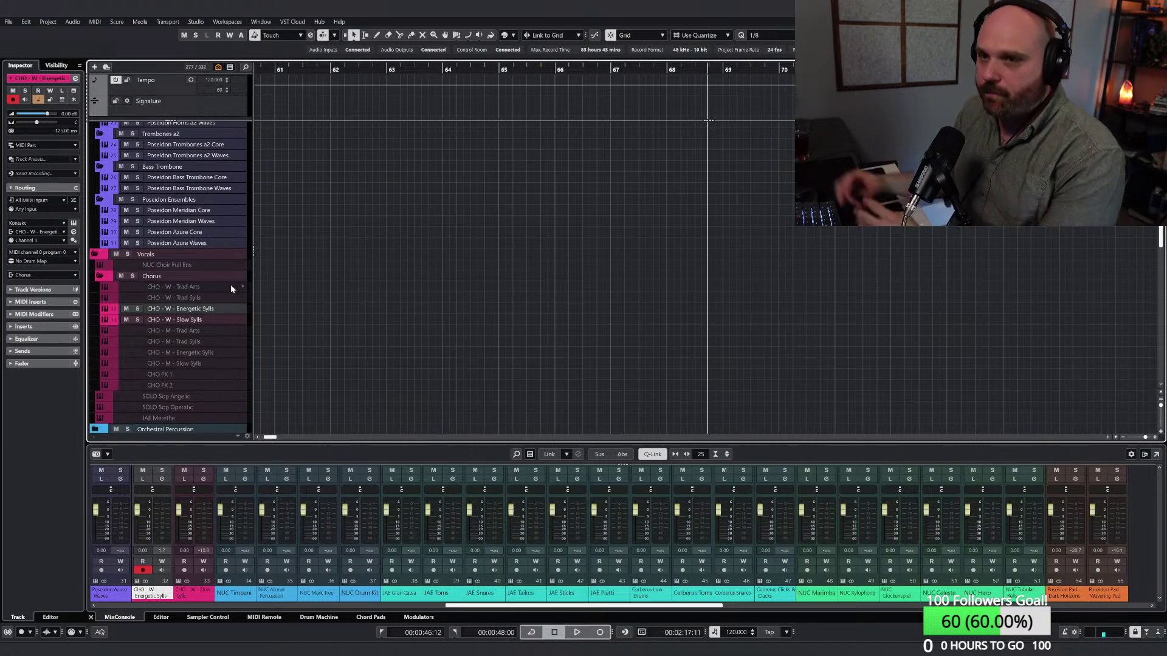
Step: Select the Poseidon Trumpets a2 Waves and Poseidon Horns a2 Waves tracks in turn and audition their sounds
{"action": "scroll", "coordinate": [268, 245], "scroll_direction": "up", "scroll_amount": 4}
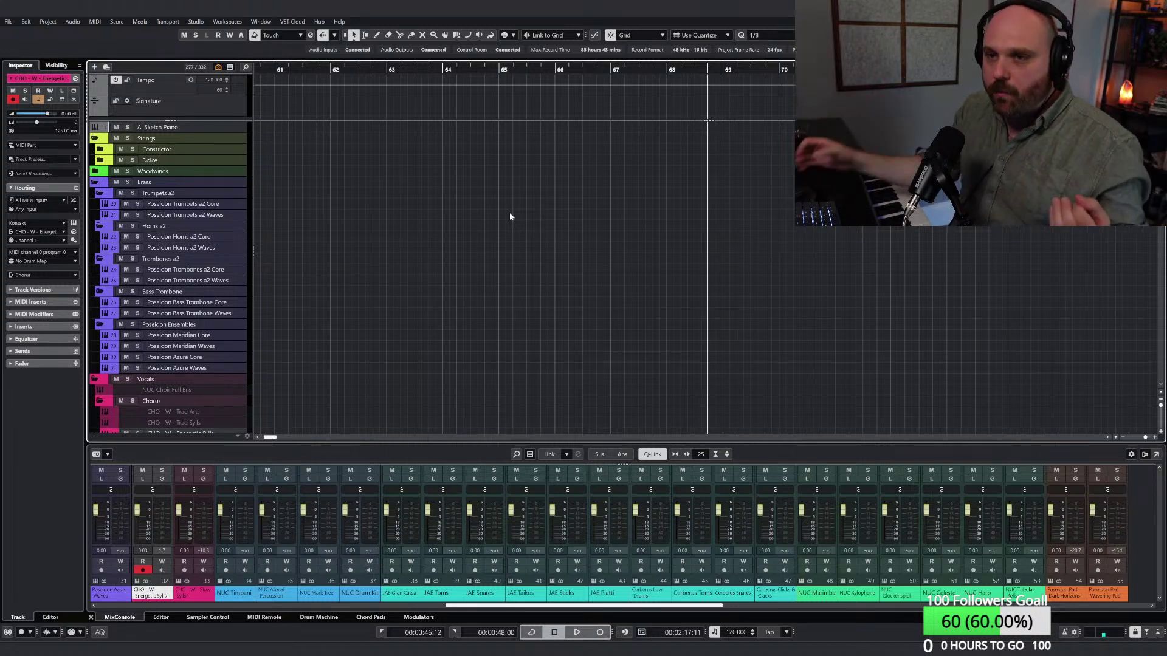
{"action": "left_click", "coordinate": [205, 215]}
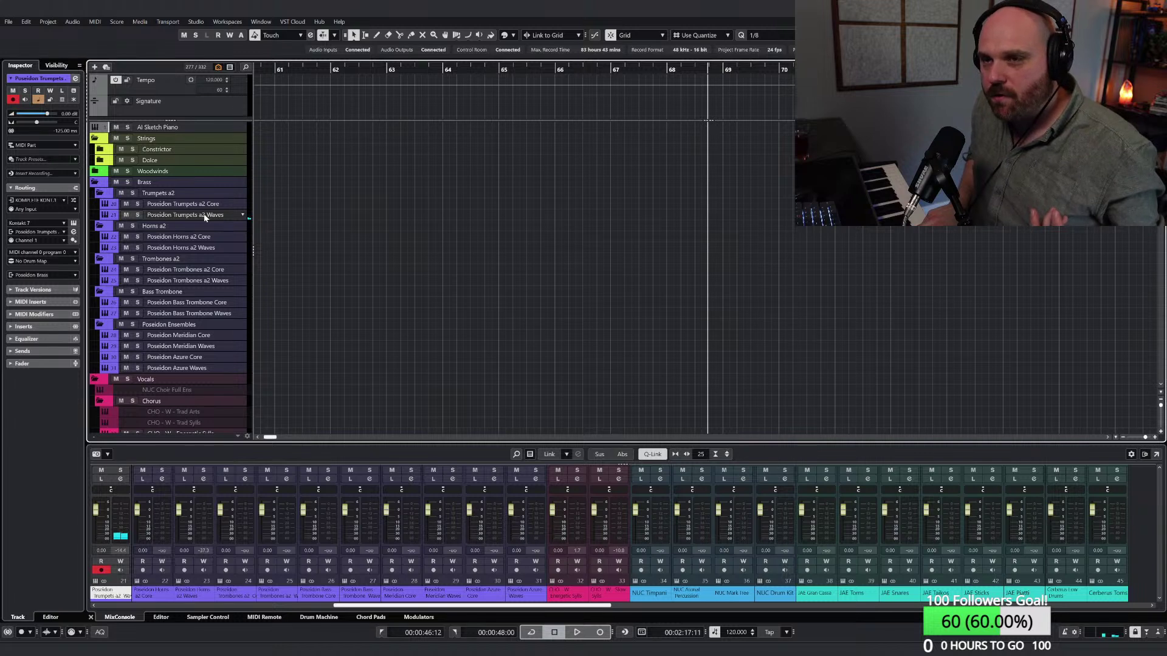
{"action": "left_click", "coordinate": [193, 247]}
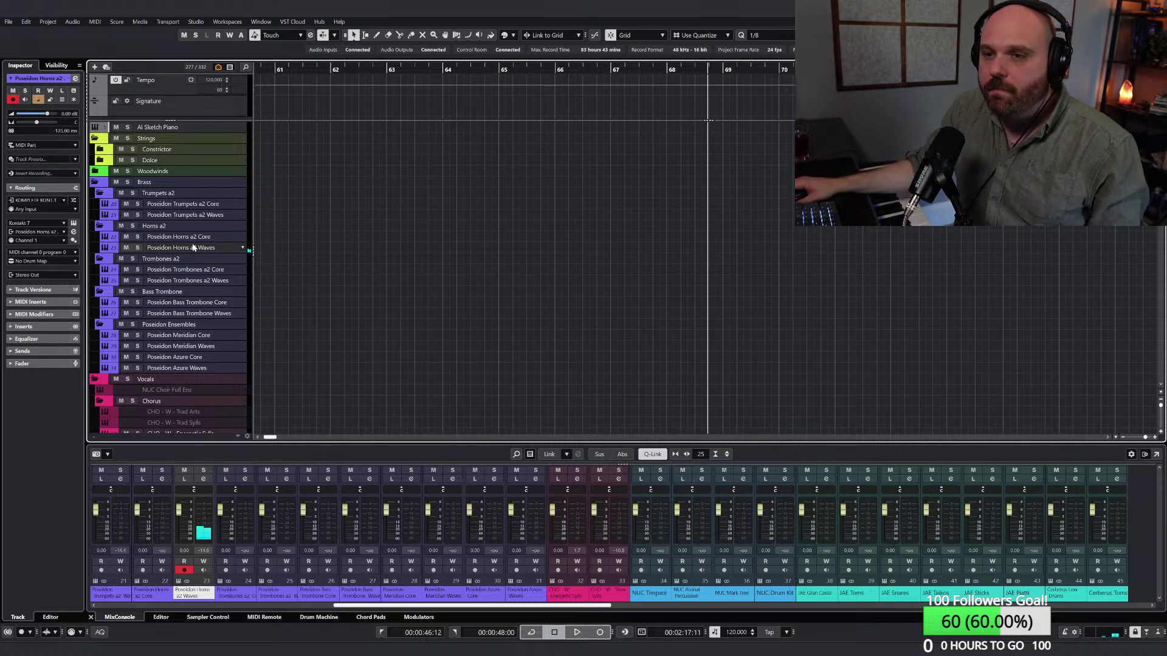
Step: Open the Poseidon Trombones a2 Core instrument in Kontakt, look through its articulation list and close it
{"action": "left_click", "coordinate": [205, 269]}
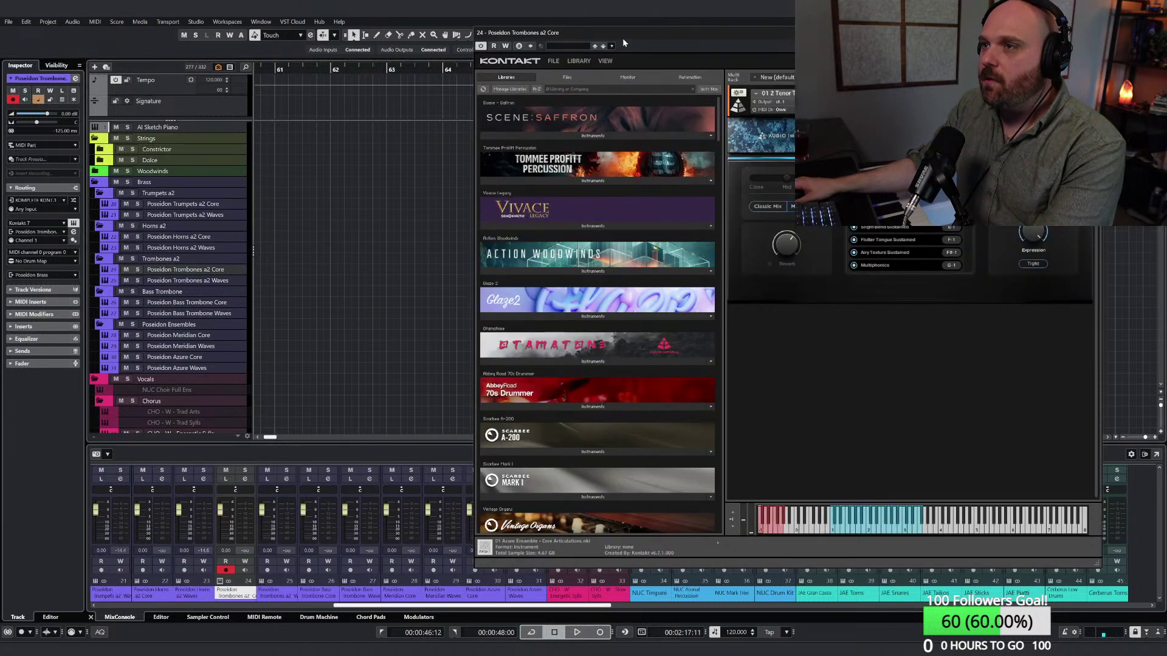
{"action": "left_click_drag", "start_coordinate": [623, 40], "coordinate": [378, 157]}
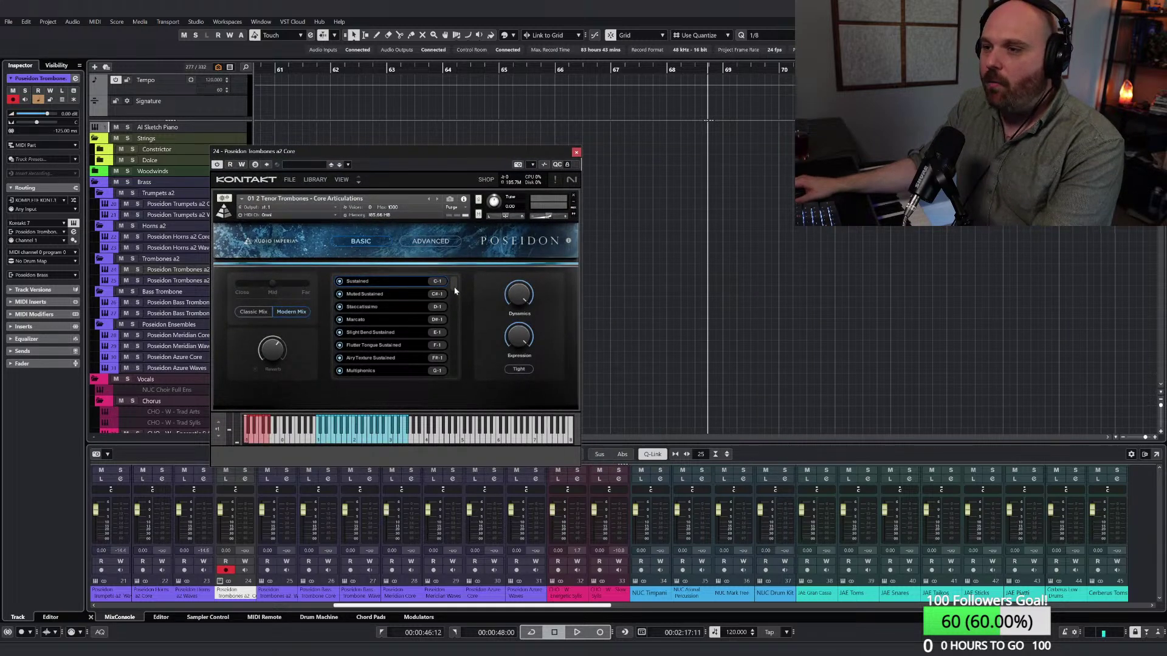
{"action": "mouse_move", "coordinate": [454, 287]}
{"action": "left_mouse_down"}
{"action": "mouse_move", "coordinate": [453, 366]}
{"action": "mouse_move", "coordinate": [454, 278]}
{"action": "mouse_move", "coordinate": [453, 300]}
{"action": "left_mouse_up"}
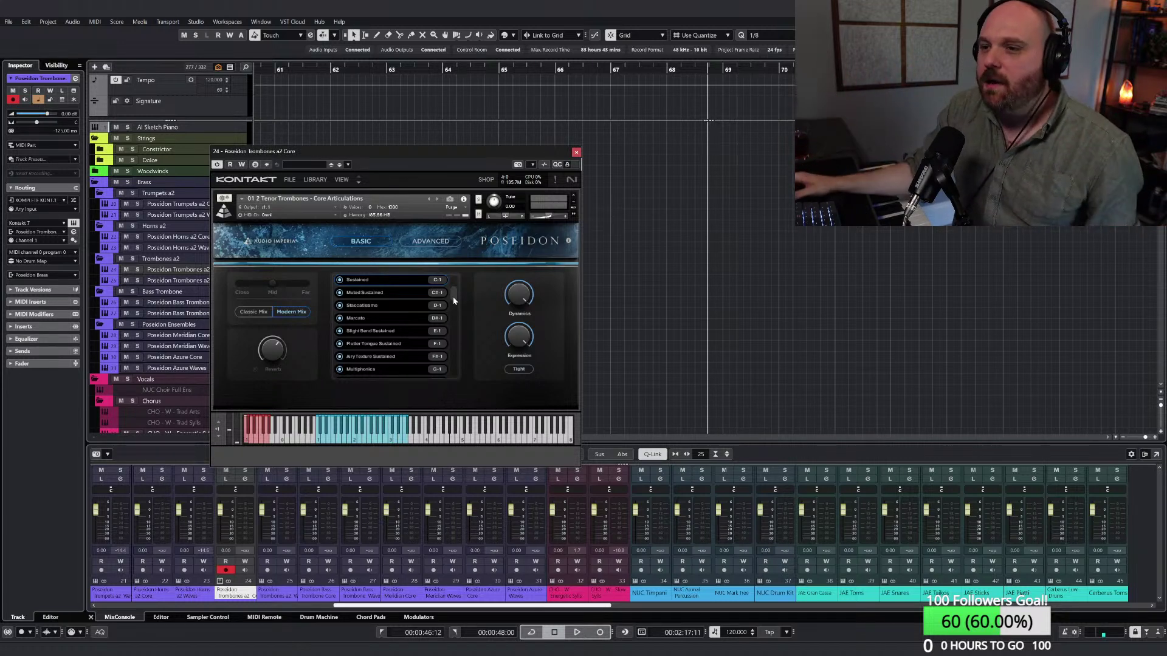
{"action": "mouse_move", "coordinate": [454, 301]}
{"action": "left_mouse_down"}
{"action": "mouse_move", "coordinate": [458, 377]}
{"action": "mouse_move", "coordinate": [450, 286]}
{"action": "left_mouse_up"}
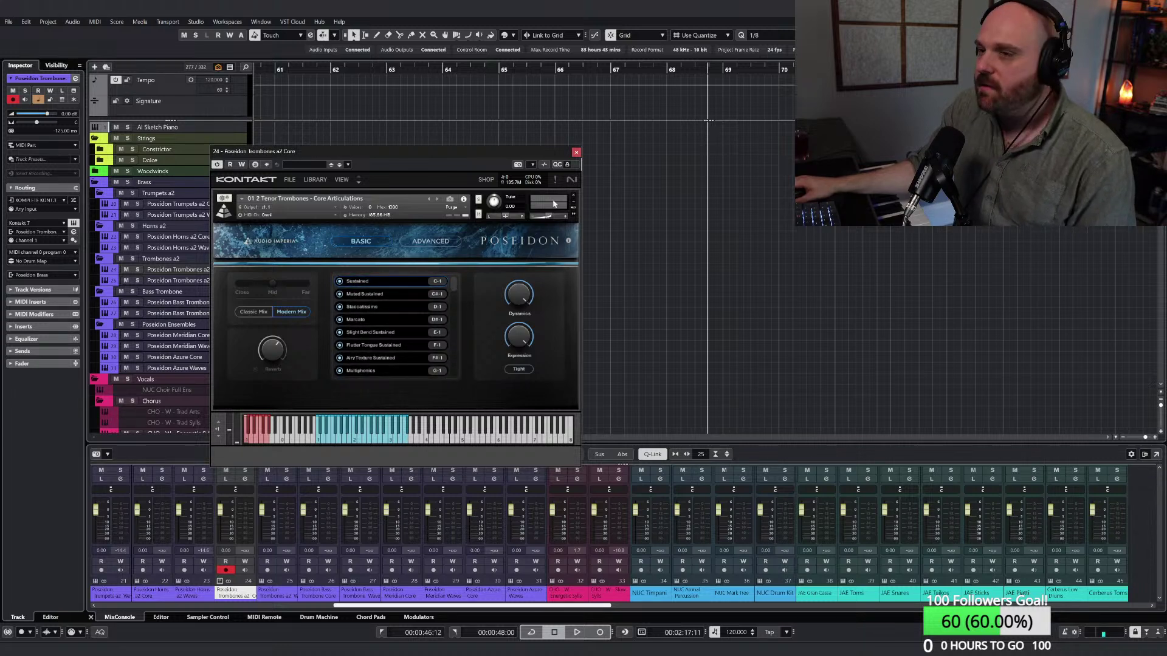
{"action": "left_click", "coordinate": [577, 153]}
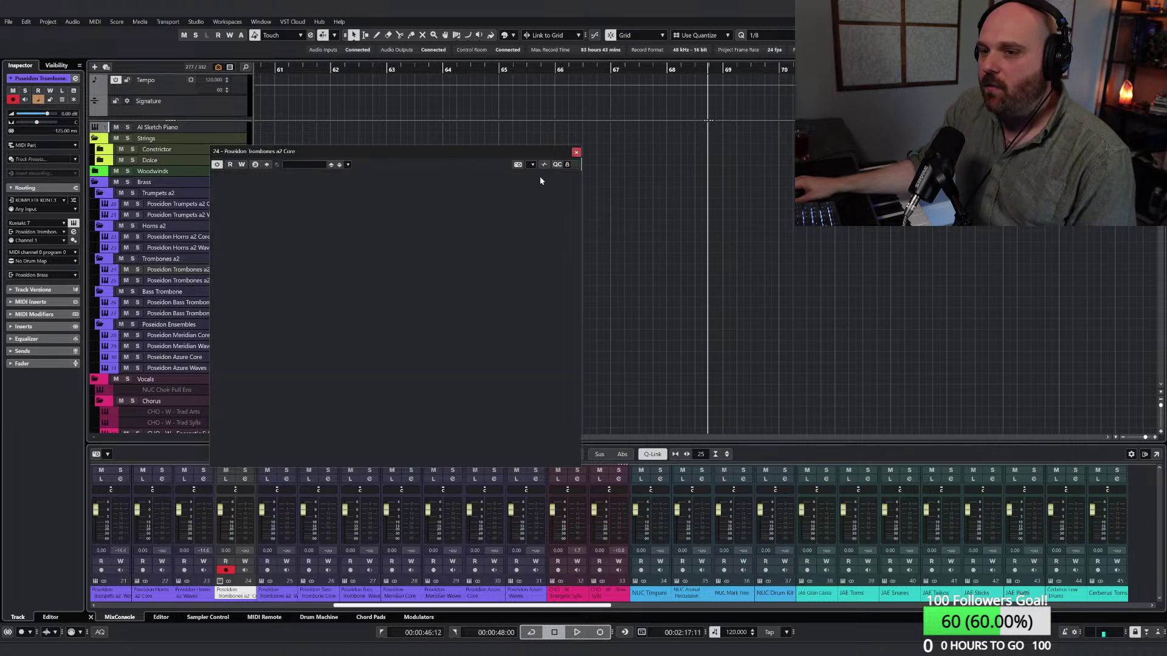
Step: Select the Poseidon Meridian Core and Poseidon Meridian Waves tracks in turn to audition the ensemble patches
{"action": "left_click", "coordinate": [182, 336]}
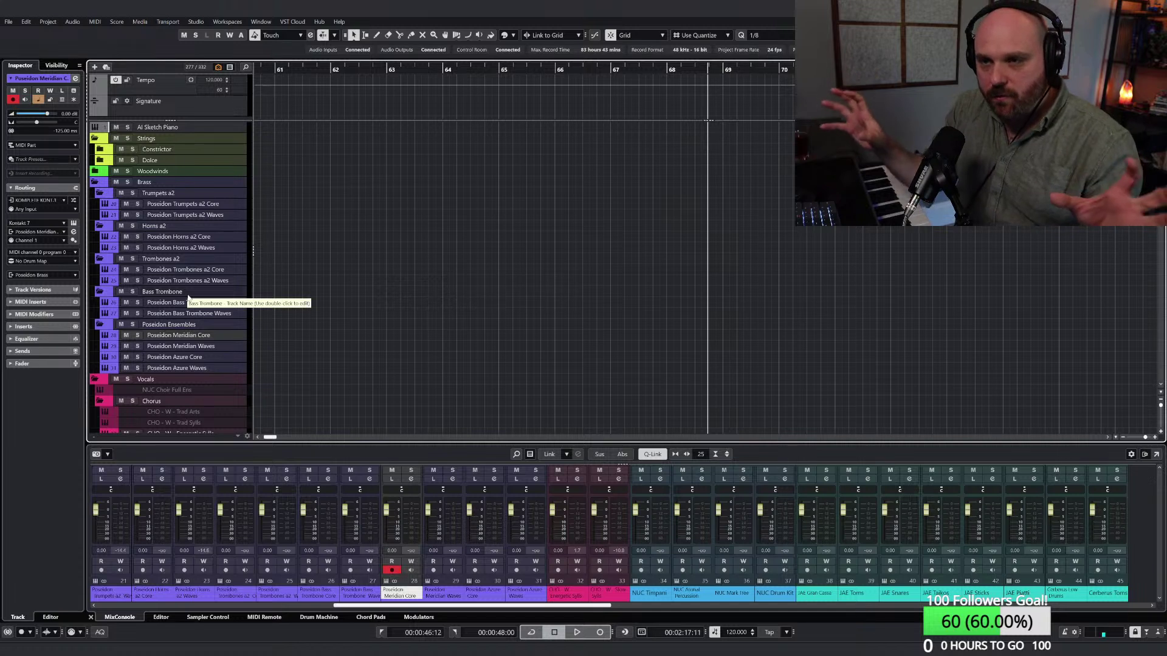
{"action": "left_click", "coordinate": [206, 347]}
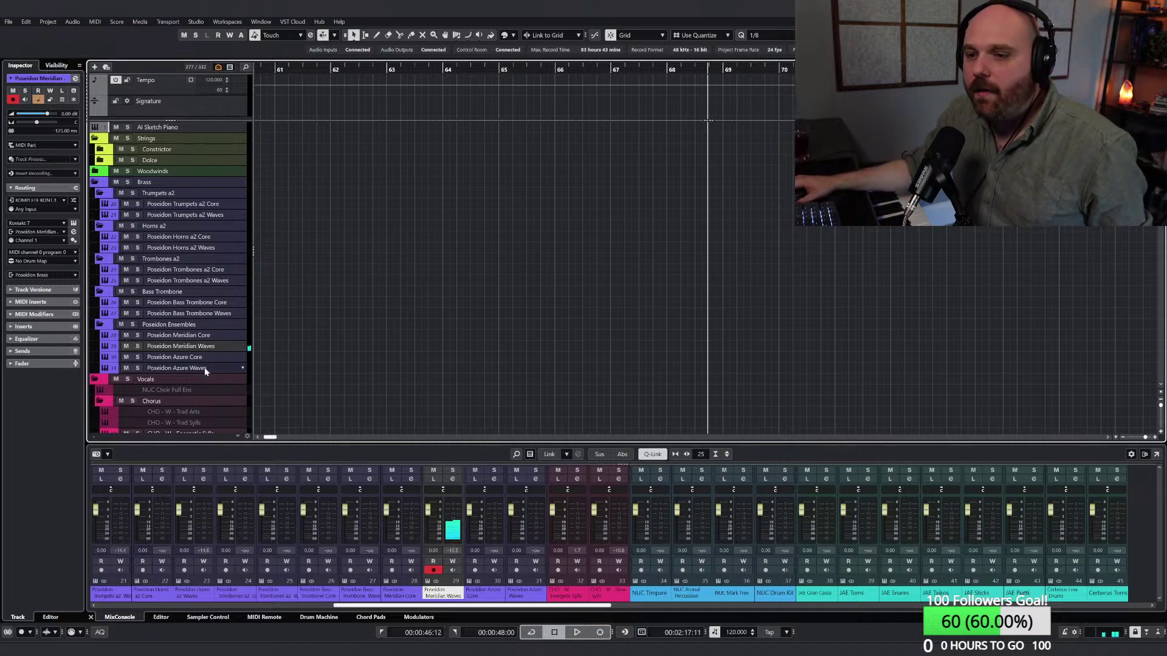
Step: Open the Poseidon Azure Waves instrument in Kontakt, reduce it to the single-instrument view and move its window aside
{"action": "left_click", "coordinate": [205, 369]}
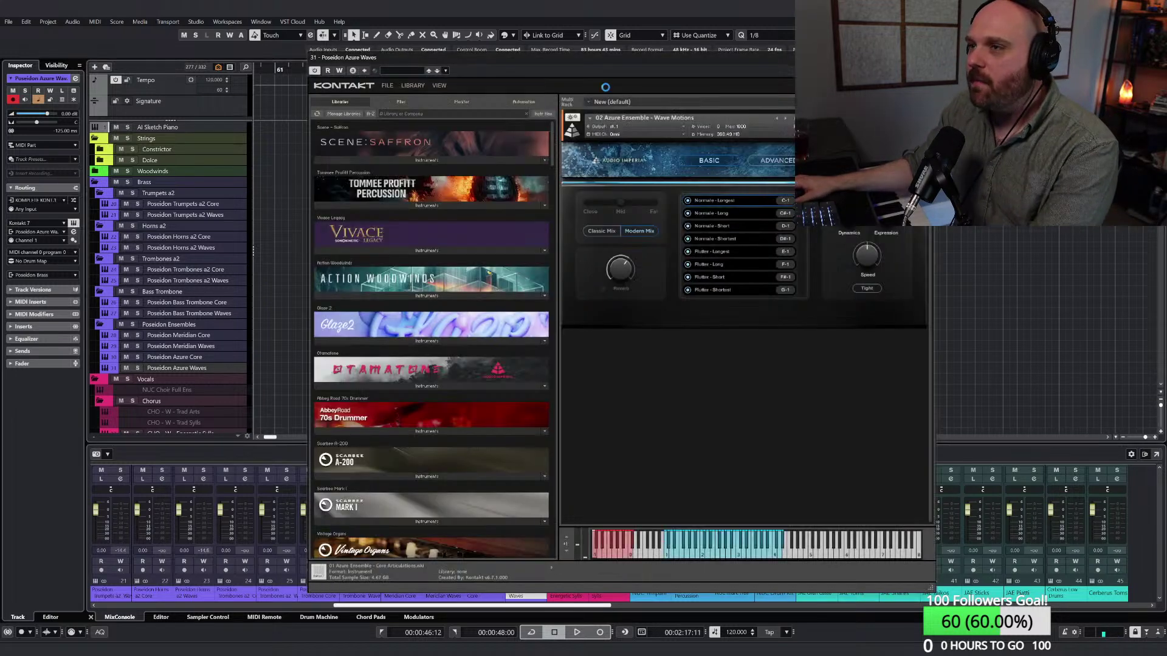
{"action": "left_click", "coordinate": [438, 85]}
{"action": "left_click", "coordinate": [453, 97]}
{"action": "left_click_drag", "start_coordinate": [439, 55], "coordinate": [329, 55]}
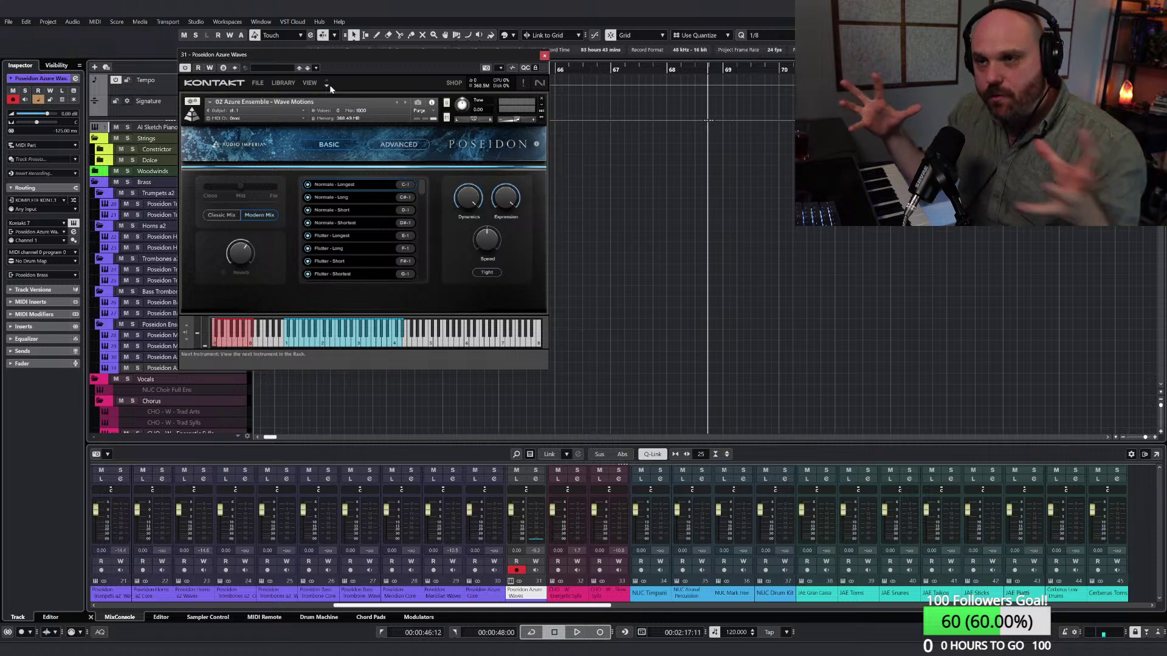
Step: Try the Classic Mix and Modern Mix of the Azure ensemble and shift the microphone crossfade towards Close
{"action": "left_click", "coordinate": [234, 216]}
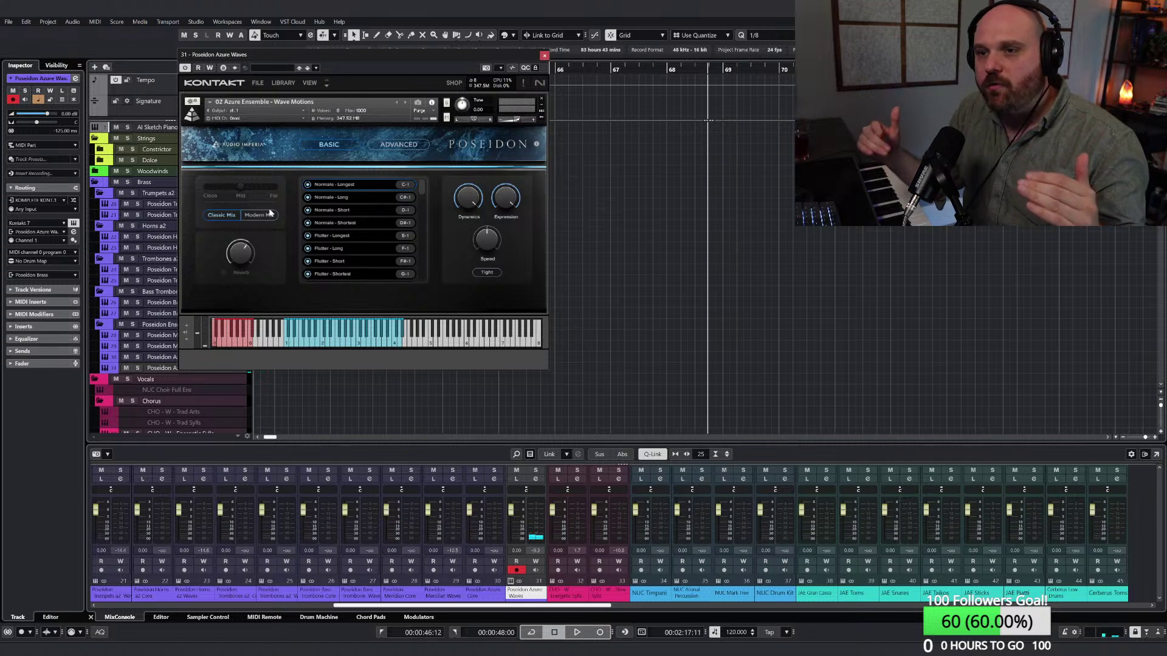
{"action": "left_click", "coordinate": [268, 215]}
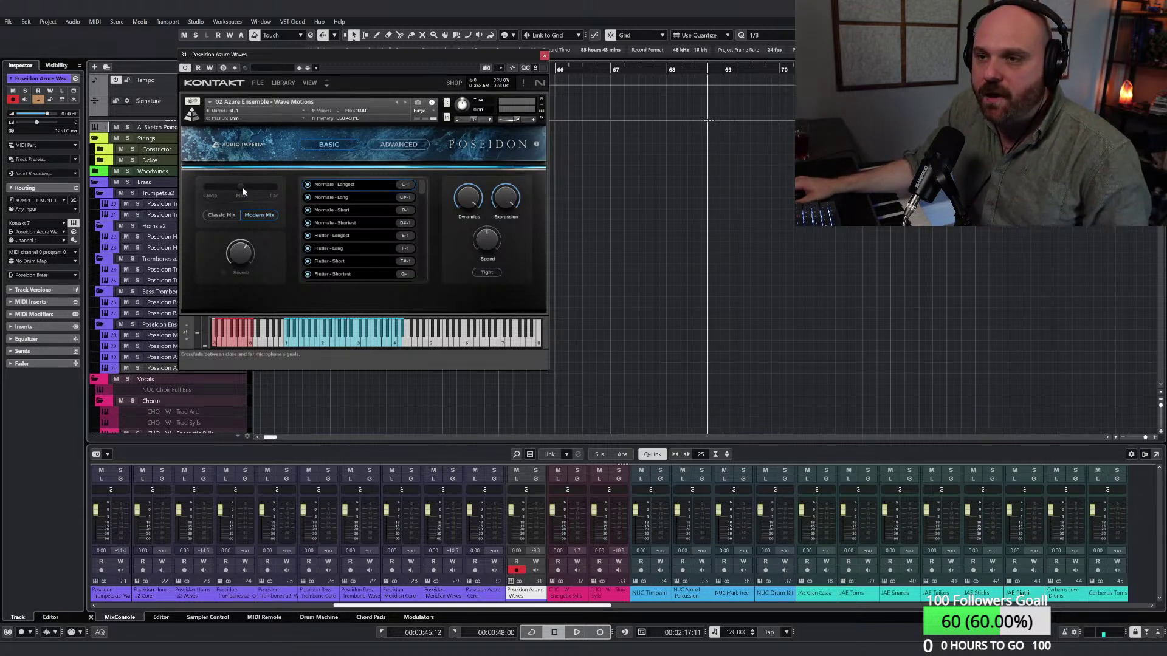
{"action": "left_click_drag", "start_coordinate": [242, 187], "coordinate": [192, 188]}
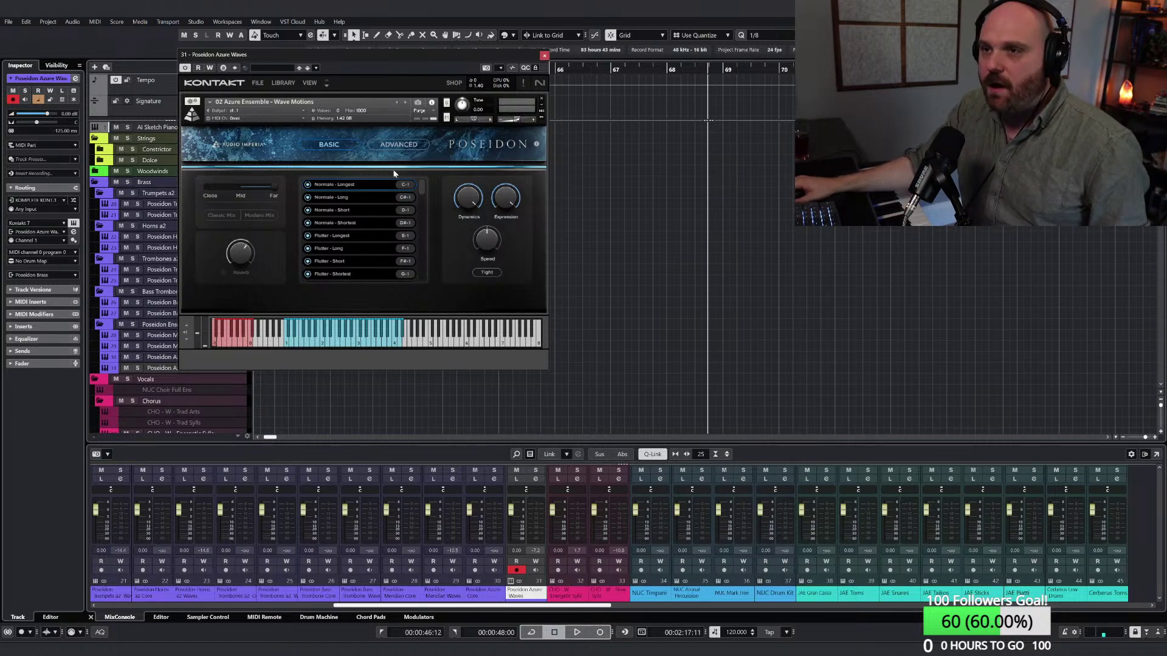
Step: Compare the Basic page's Close/Mid/Far microphone crossfade with the individual microphone faders on the Advanced page
{"action": "left_click", "coordinate": [398, 146]}
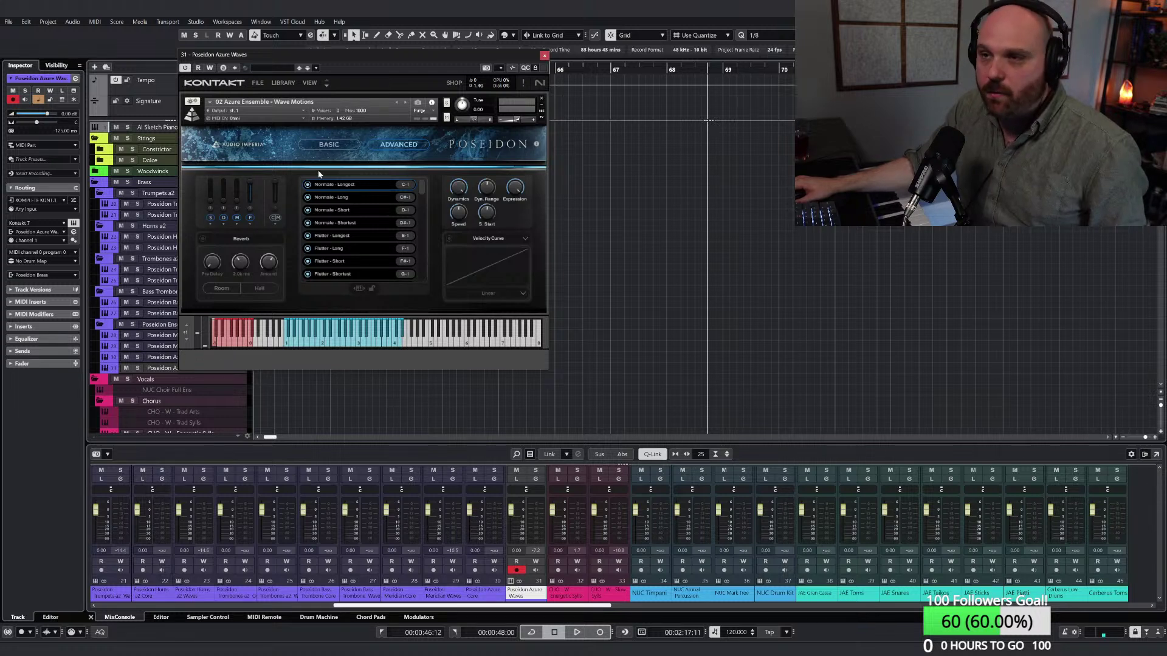
{"action": "left_click", "coordinate": [329, 145]}
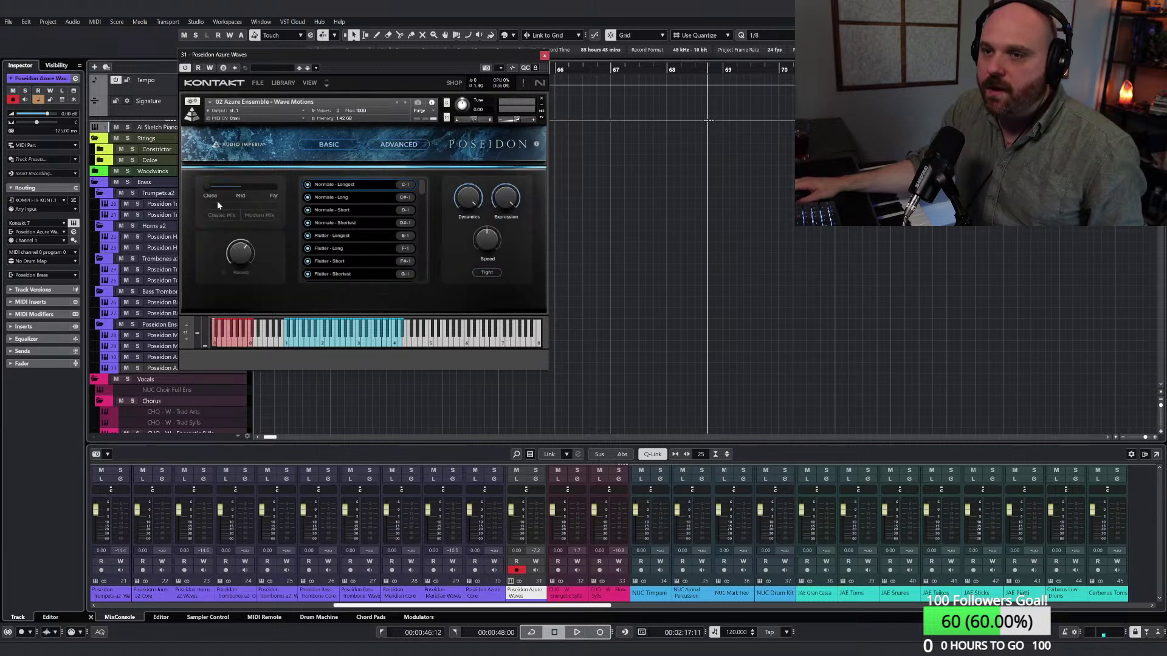
{"action": "left_click", "coordinate": [397, 148]}
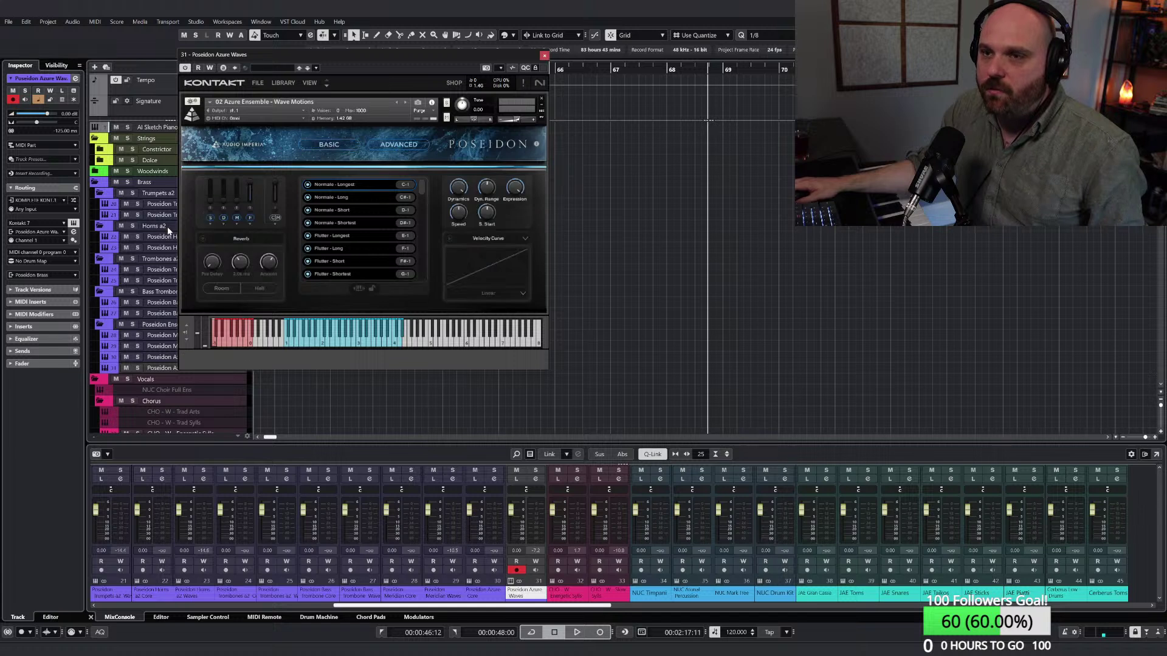
{"action": "left_click", "coordinate": [330, 146]}
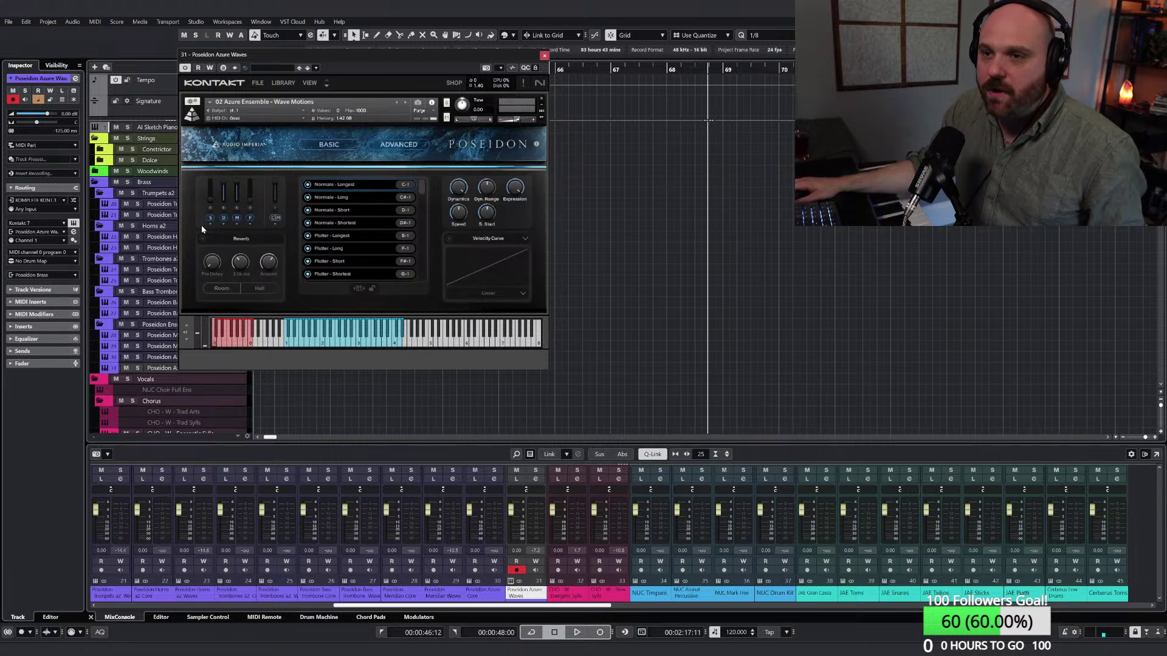
{"action": "left_click", "coordinate": [350, 143]}
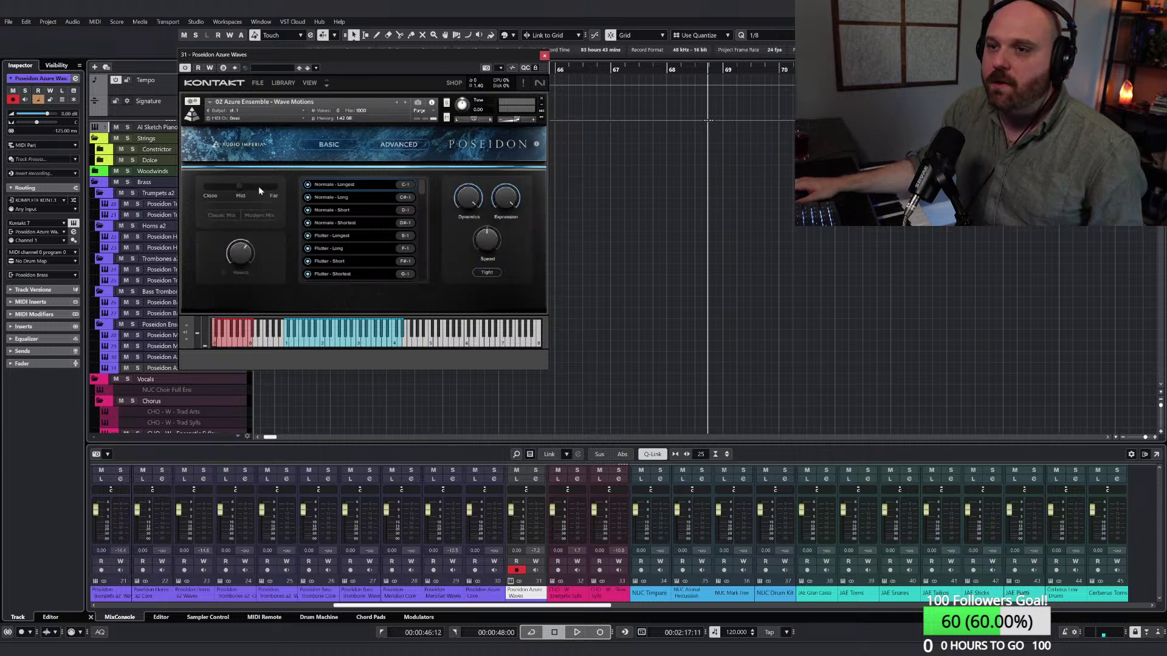
{"action": "left_click", "coordinate": [401, 140]}
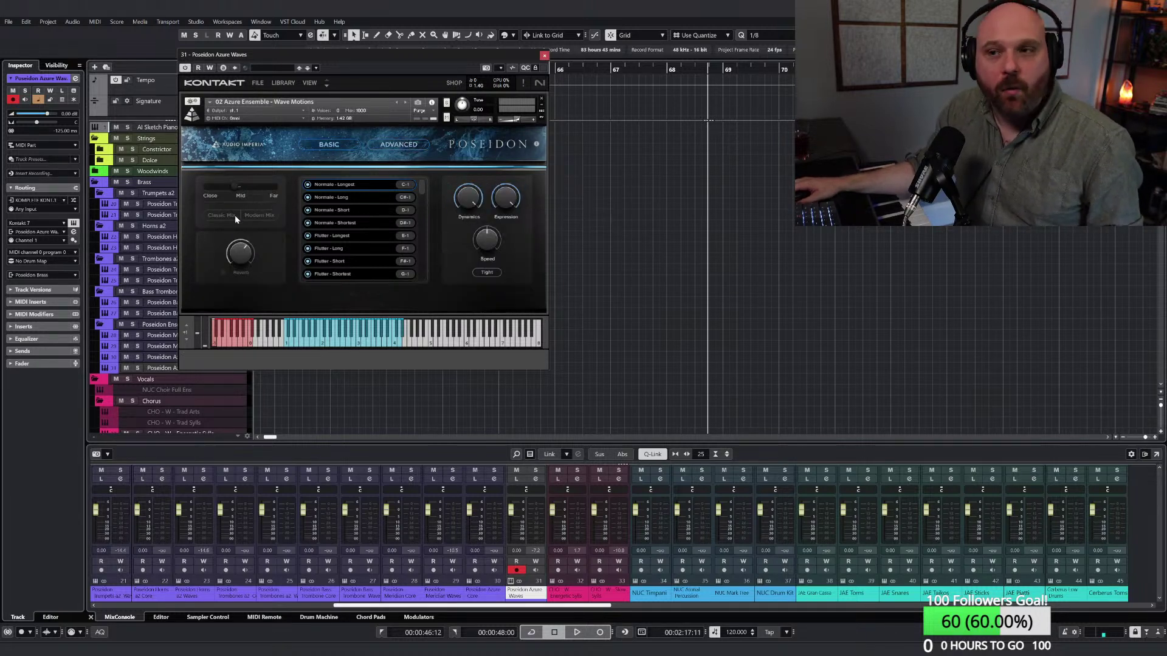
Step: Set the Azure Waves instrument to Classic Mix, audition it and close its window
{"action": "left_click", "coordinate": [235, 216]}
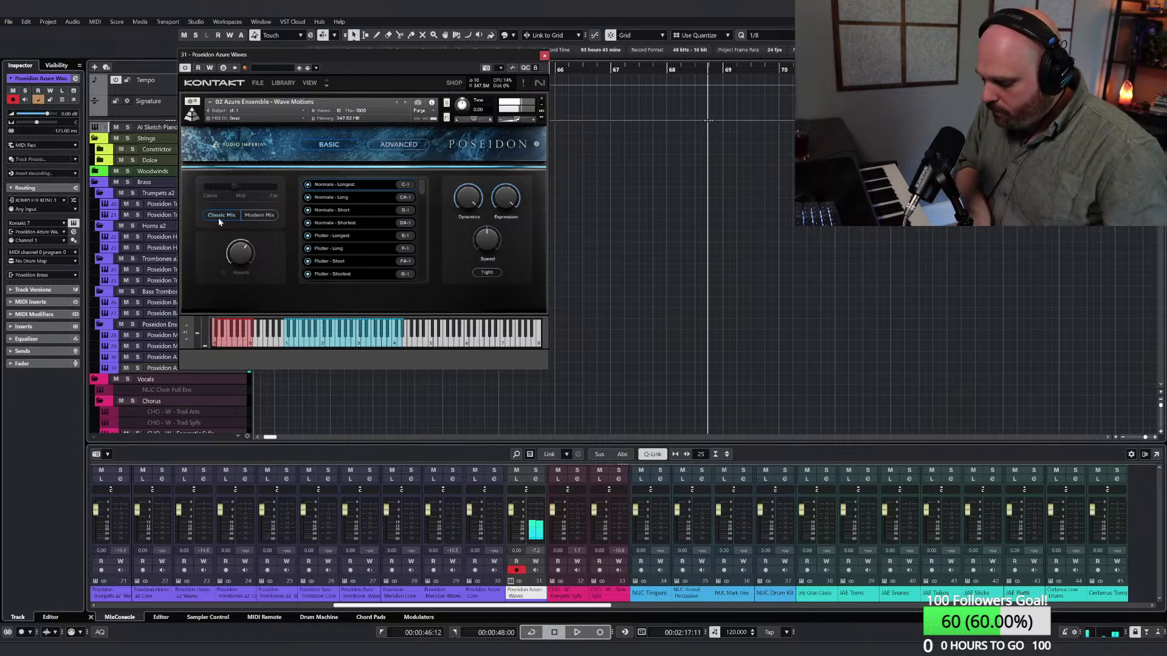
{"action": "left_click", "coordinate": [544, 56]}
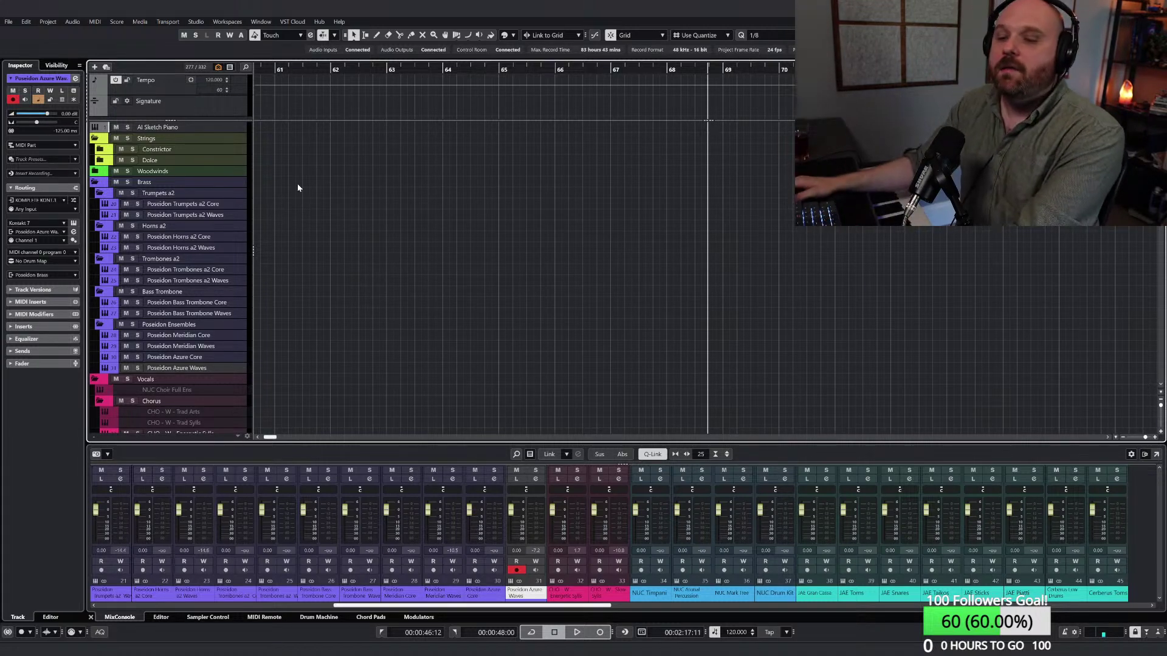
Step: Select the Poseidon Azure Core track, reopen the Azure Waves instrument to review its wave articulations and close it
{"action": "left_click", "coordinate": [195, 357]}
{"action": "left_click", "coordinate": [207, 367]}
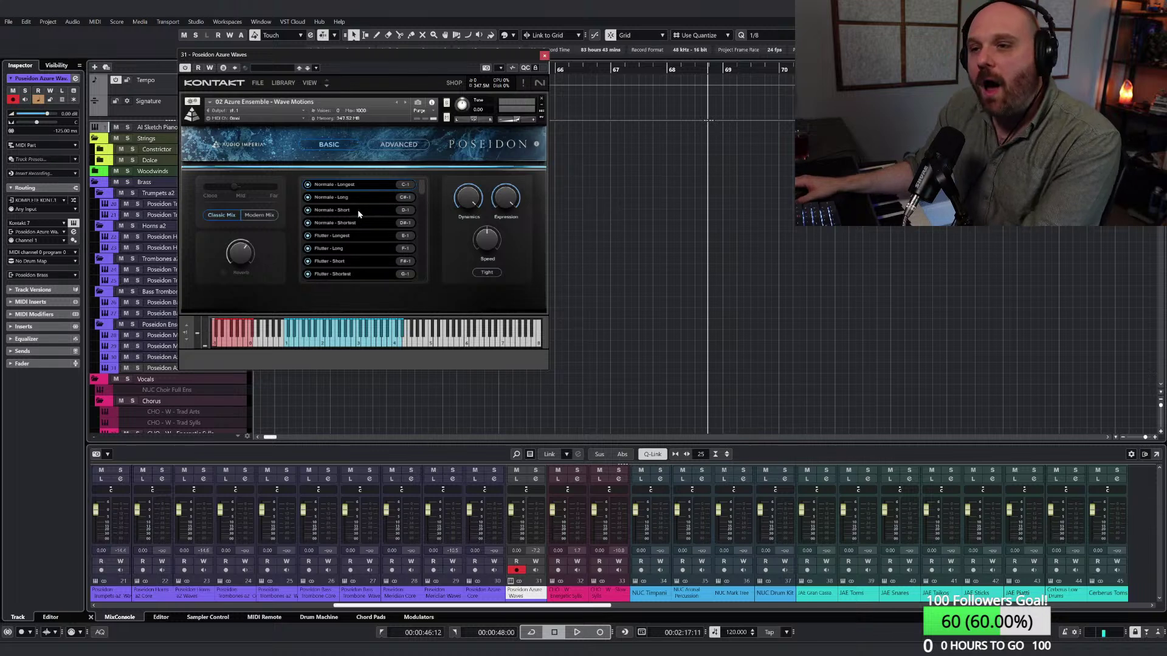
{"action": "left_click_drag", "start_coordinate": [440, 54], "coordinate": [433, 85]}
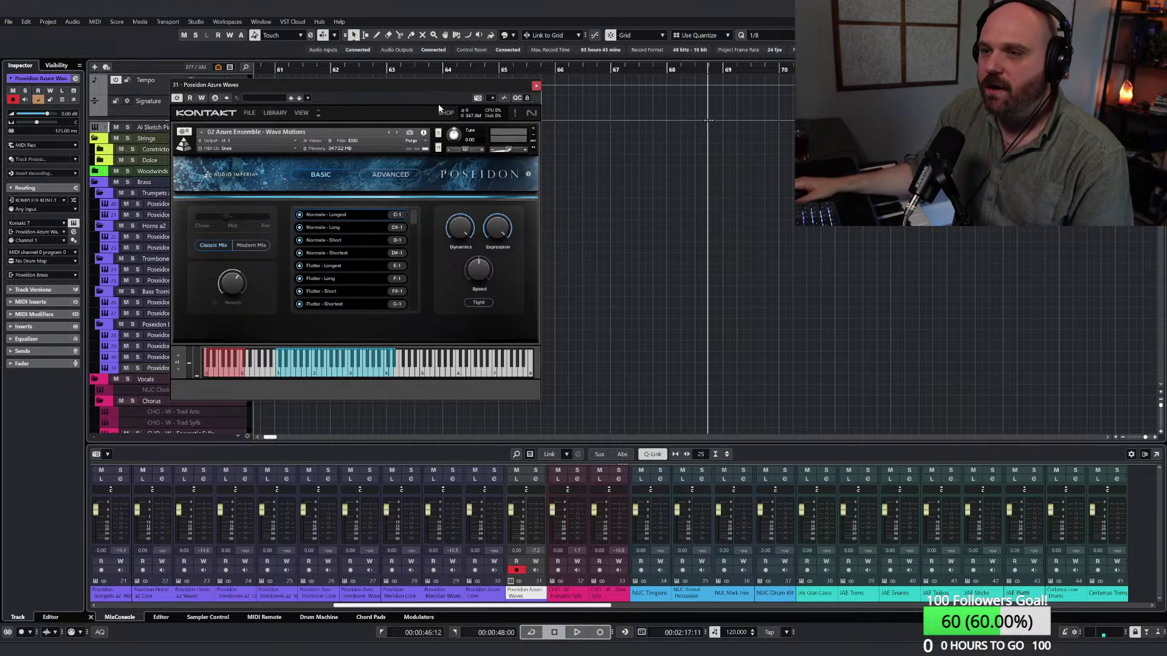
{"action": "left_click", "coordinate": [536, 85]}
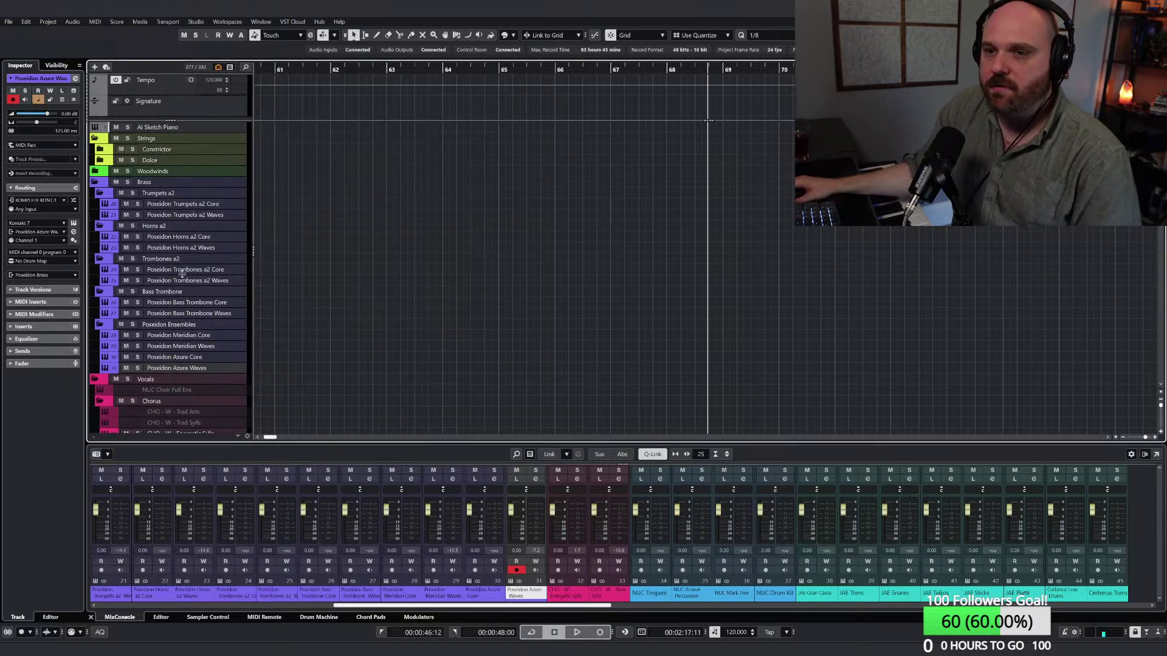
Step: Open the Poseidon Trombones a2 Core instrument, review its core articulations and close it
{"action": "left_click", "coordinate": [184, 271]}
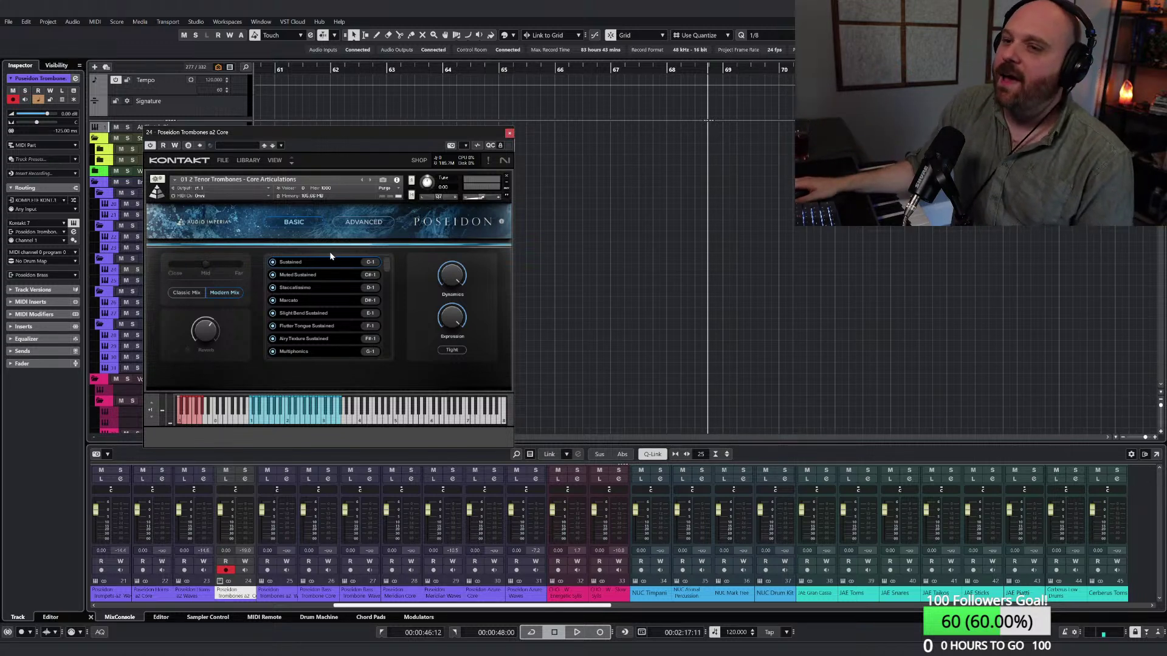
{"action": "left_click", "coordinate": [510, 135]}
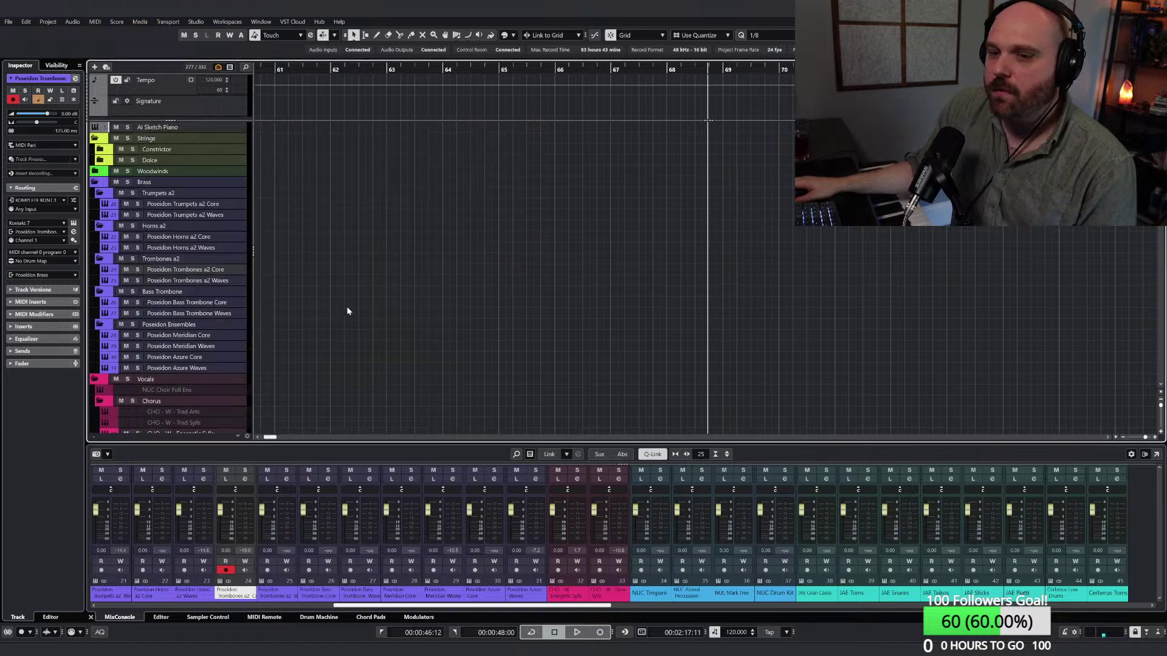
{"action": "scroll", "coordinate": [322, 297], "scroll_direction": "down", "scroll_amount": 10}
{"action": "scroll", "coordinate": [322, 294], "scroll_direction": "up", "scroll_amount": 10}
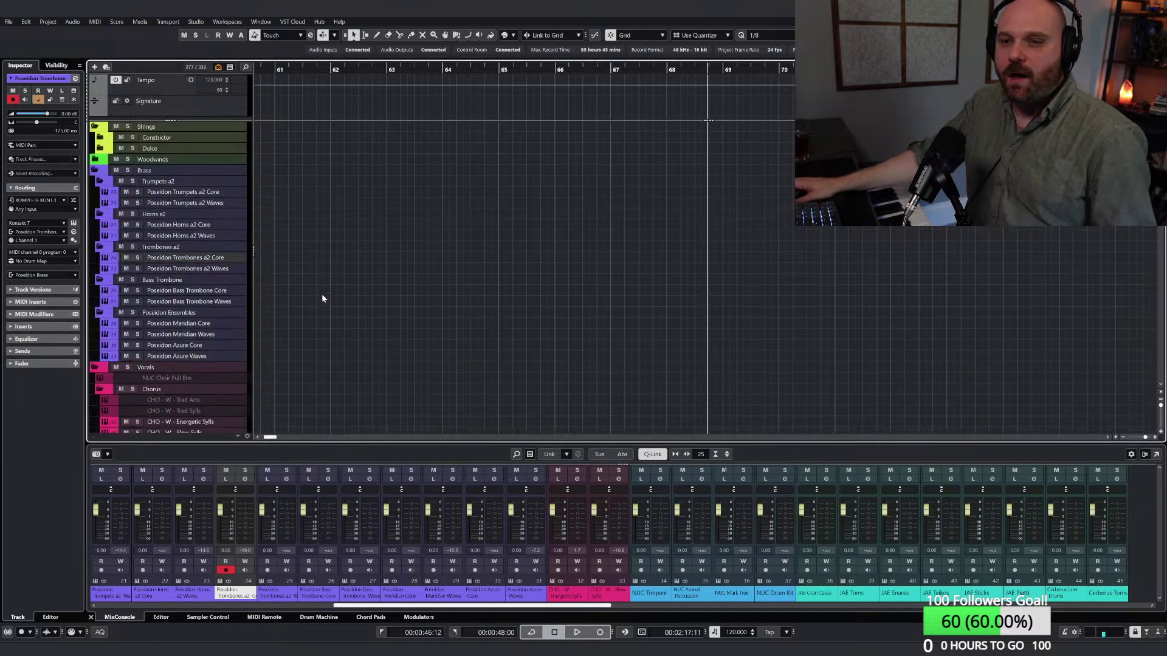
Step: Select the Poseidon Trumpets a2 Core track, look over the brass and vocal tracks, and audition the Poseidon Meridian Waves track
{"action": "left_click", "coordinate": [195, 194]}
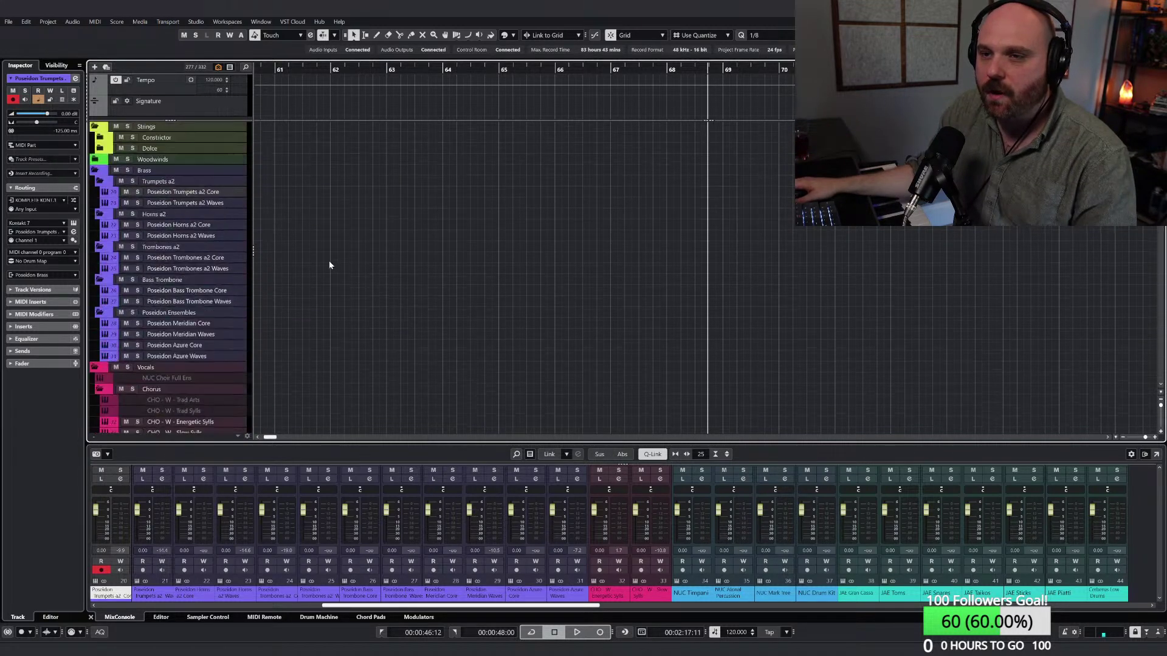
{"action": "scroll", "coordinate": [330, 261], "scroll_direction": "up", "scroll_amount": 1}
{"action": "scroll", "coordinate": [217, 329], "scroll_direction": "down", "scroll_amount": 5}
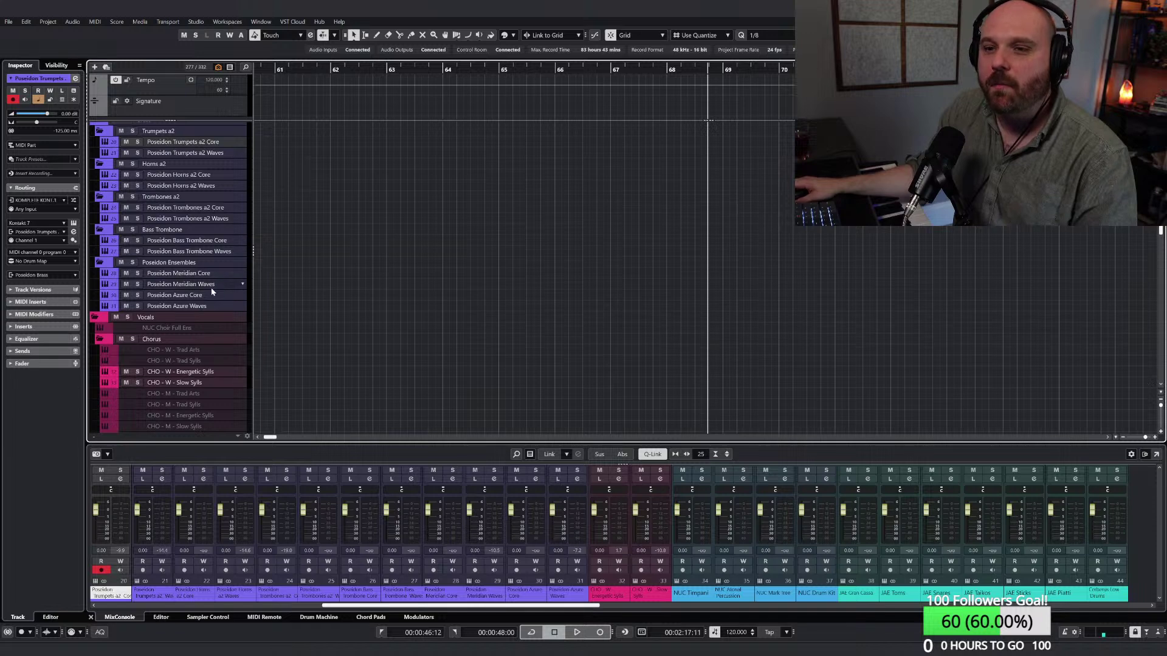
{"action": "scroll", "coordinate": [349, 254], "scroll_direction": "down", "scroll_amount": 2}
{"action": "scroll", "coordinate": [313, 253], "scroll_direction": "up", "scroll_amount": 7}
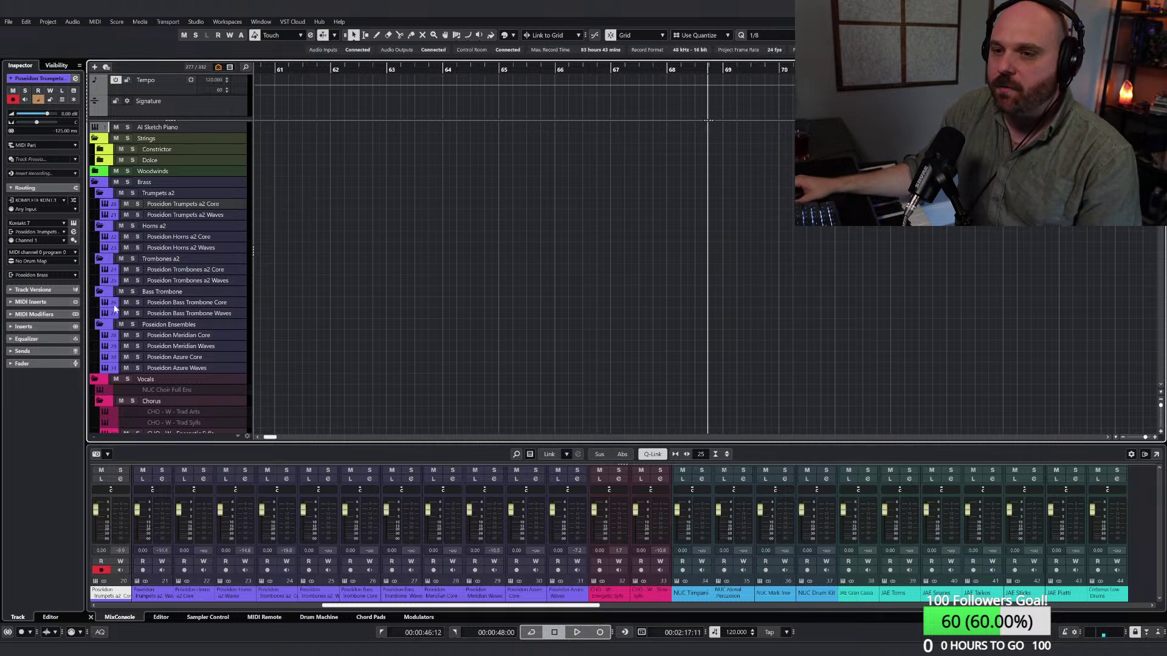
{"action": "left_click", "coordinate": [188, 348]}
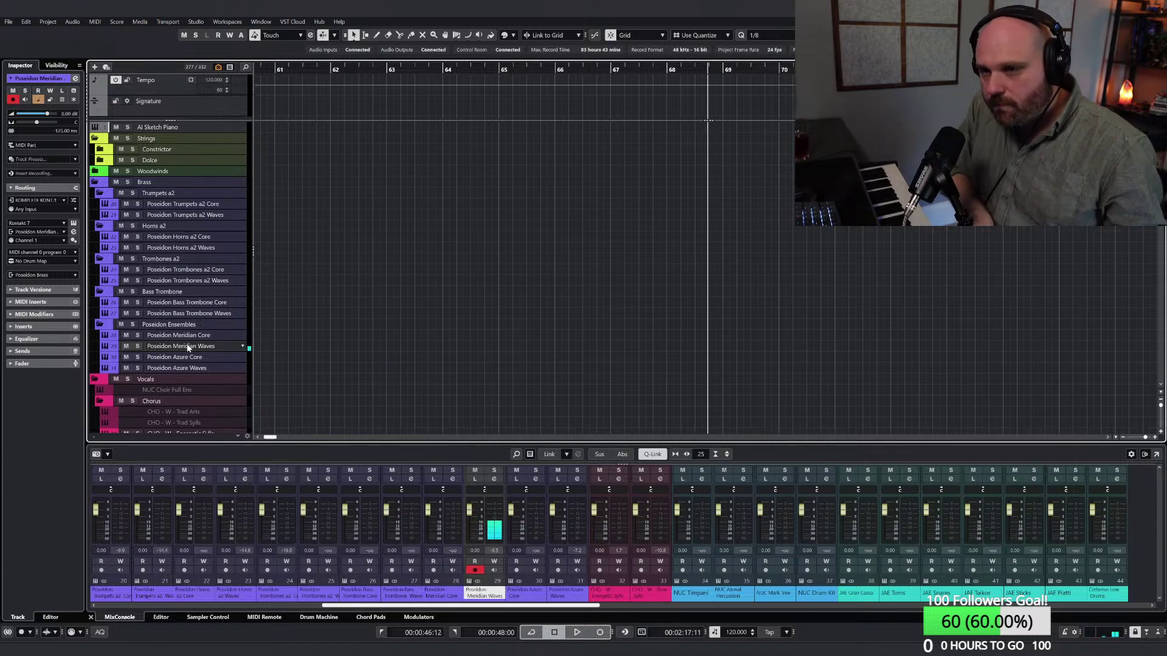
Step: Open the Poseidon Pad - Dark Horizons instrument from the Synths folder and reduce Kontakt to the single-instrument view
{"action": "scroll", "coordinate": [191, 346], "scroll_direction": "down", "scroll_amount": 10}
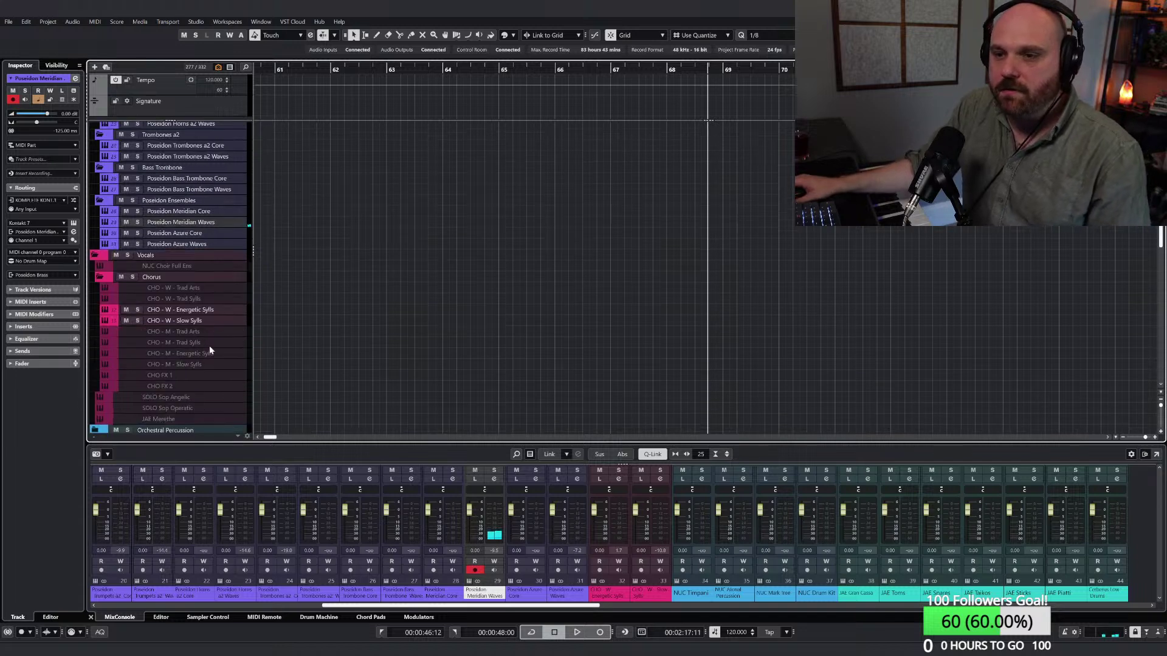
{"action": "scroll", "coordinate": [193, 345], "scroll_direction": "down", "scroll_amount": 4}
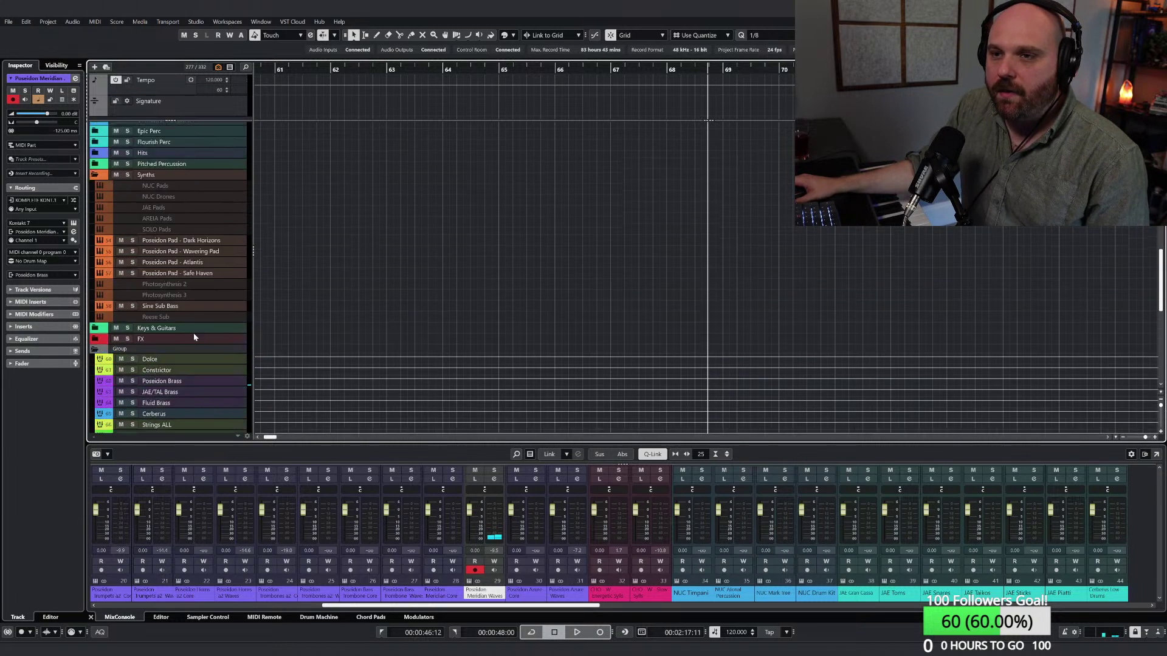
{"action": "left_click", "coordinate": [186, 242]}
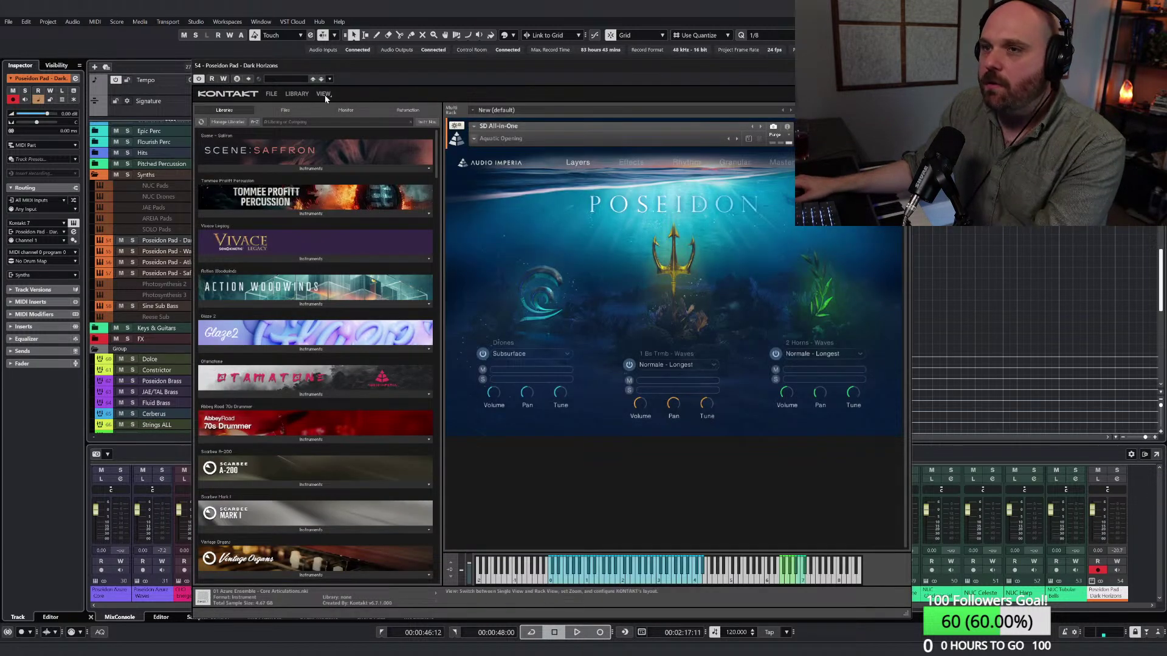
{"action": "left_click", "coordinate": [323, 93]}
{"action": "left_click", "coordinate": [330, 107]}
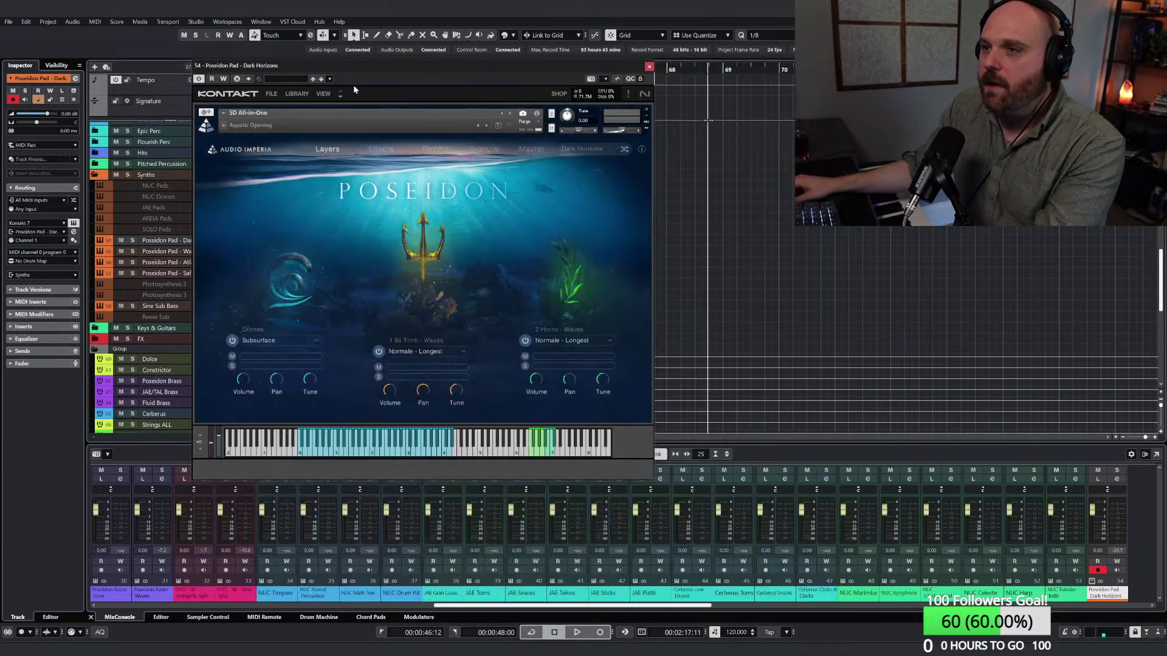
Step: Look through the pad's preset browser and its Effects, Rhythm, Granular and Master pages, and close the instrument
{"action": "left_click", "coordinate": [582, 148]}
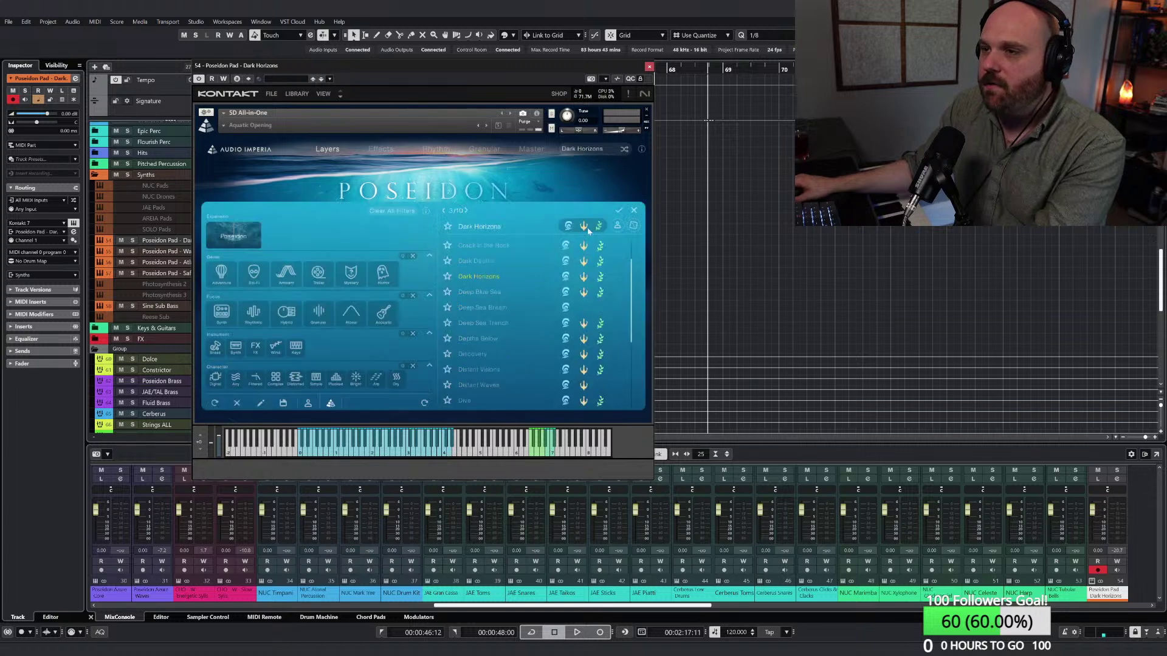
{"action": "left_click", "coordinate": [634, 211]}
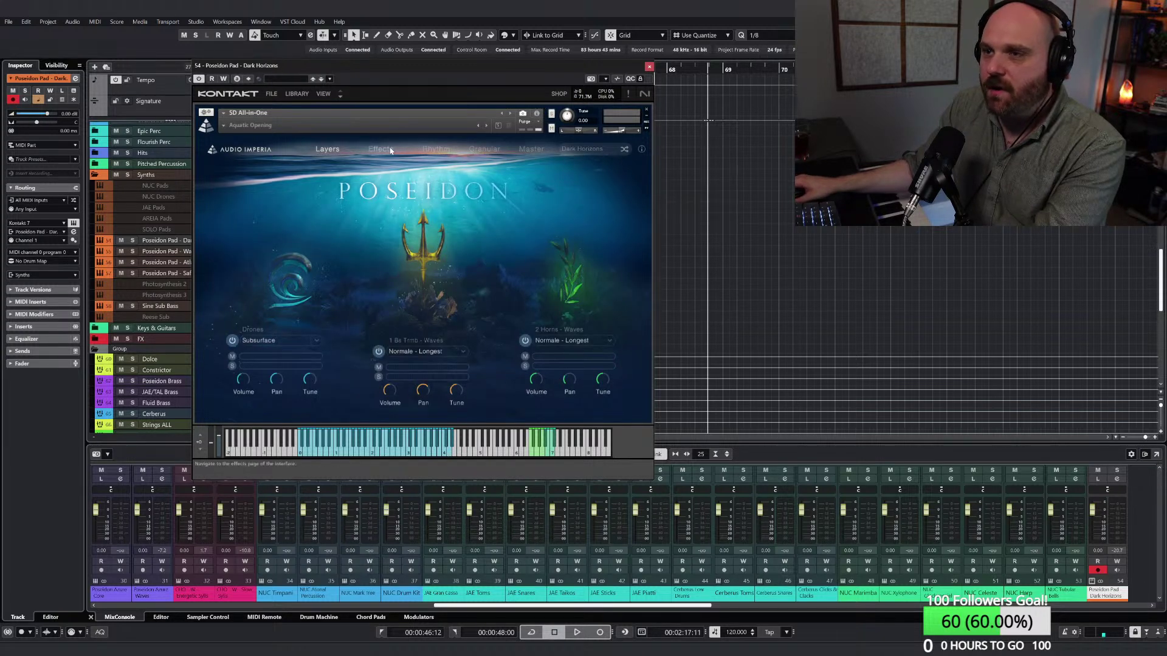
{"action": "left_click", "coordinate": [315, 341]}
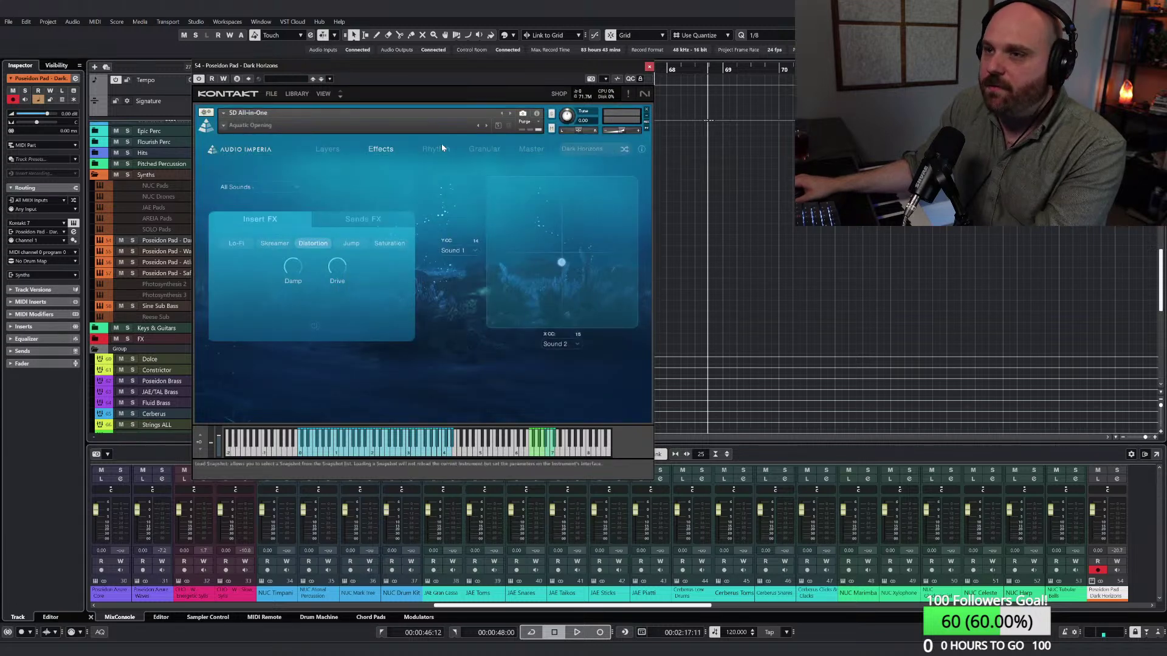
{"action": "left_click", "coordinate": [439, 147]}
{"action": "left_click", "coordinate": [484, 149]}
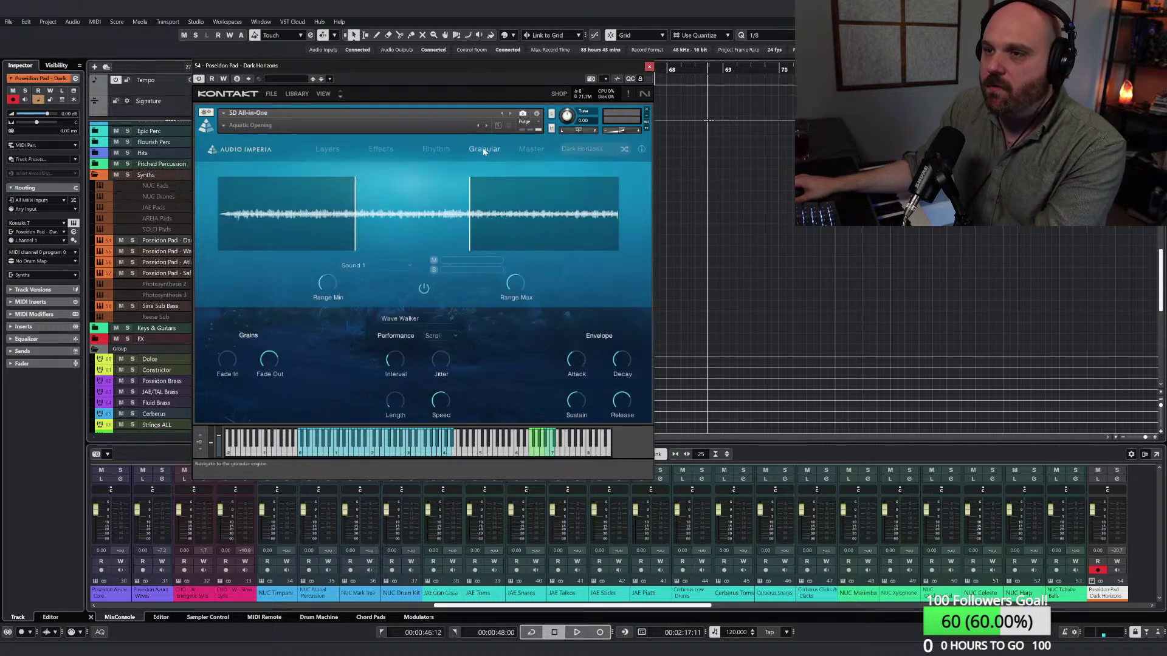
{"action": "left_click", "coordinate": [531, 149]}
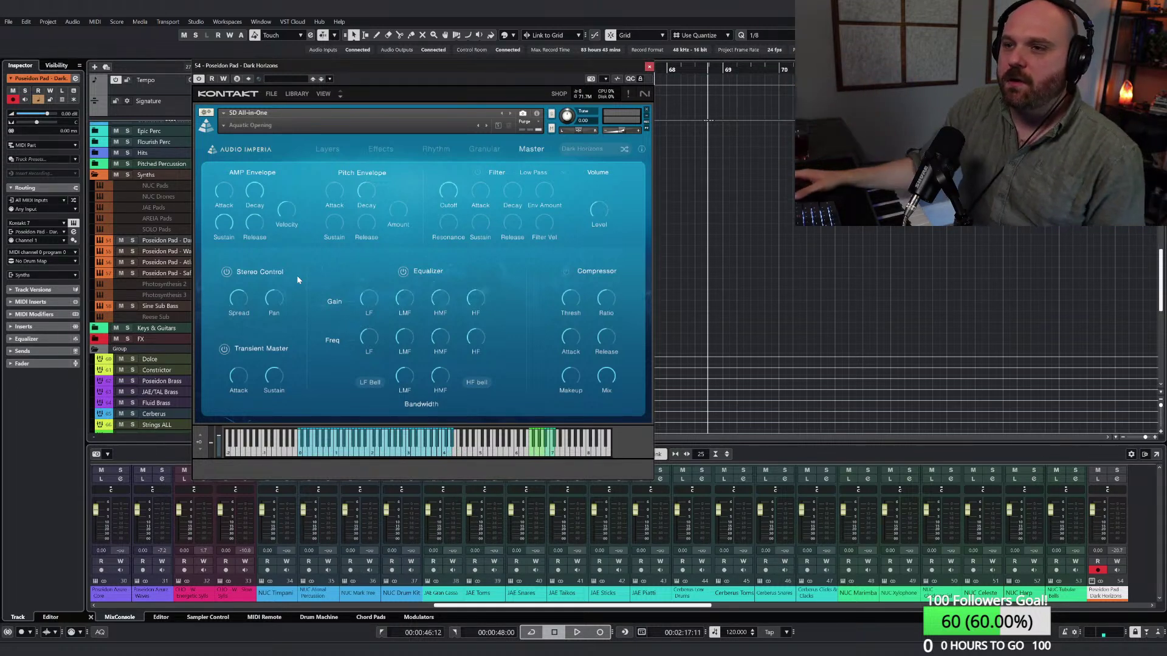
{"action": "left_click", "coordinate": [649, 67]}
Step: Return to the brass section, audition the Poseidon Meridian Waves track and select the Poseidon Meridian Core track
{"action": "scroll", "coordinate": [374, 214], "scroll_direction": "up", "scroll_amount": 5}
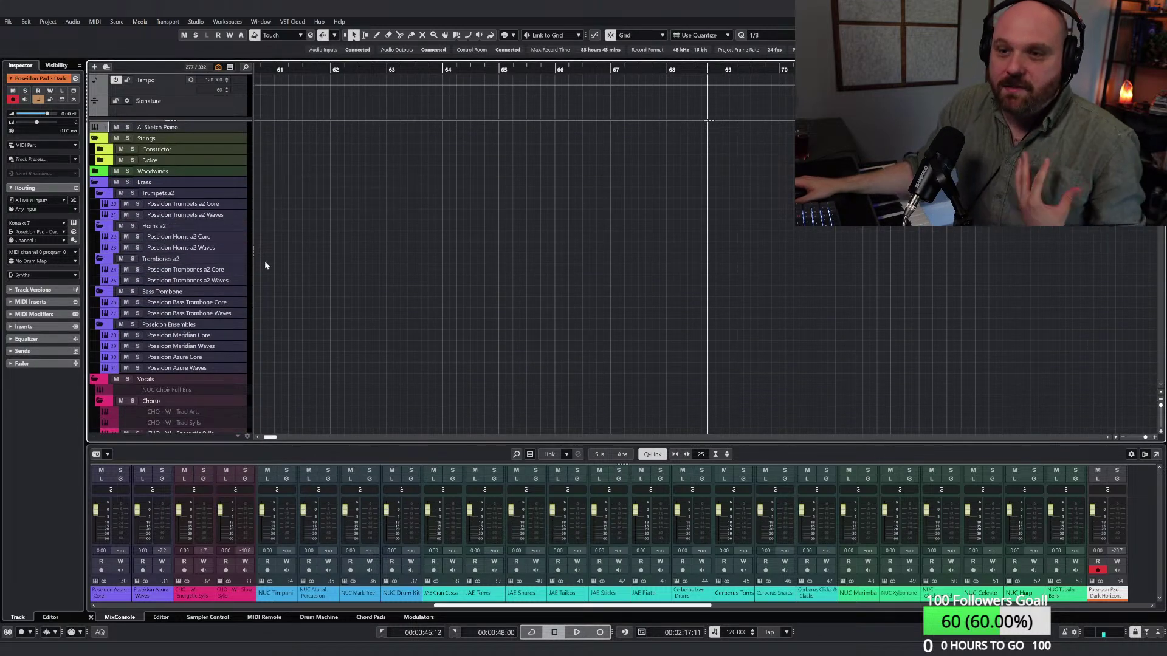
{"action": "left_click", "coordinate": [194, 347]}
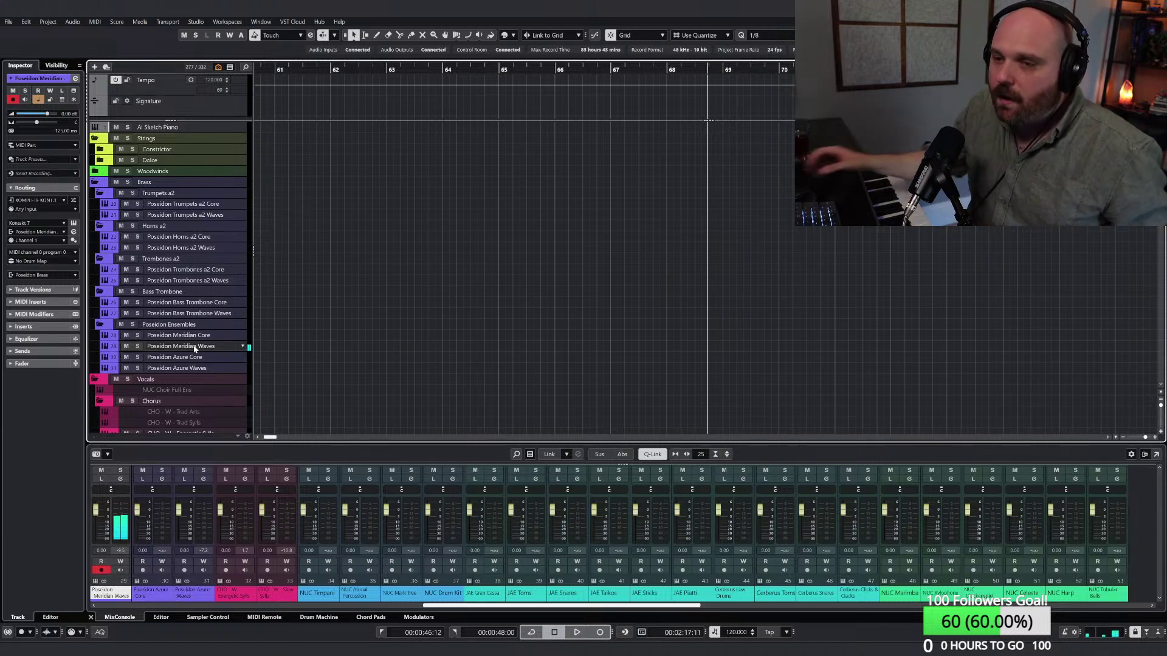
{"action": "left_click", "coordinate": [196, 337]}
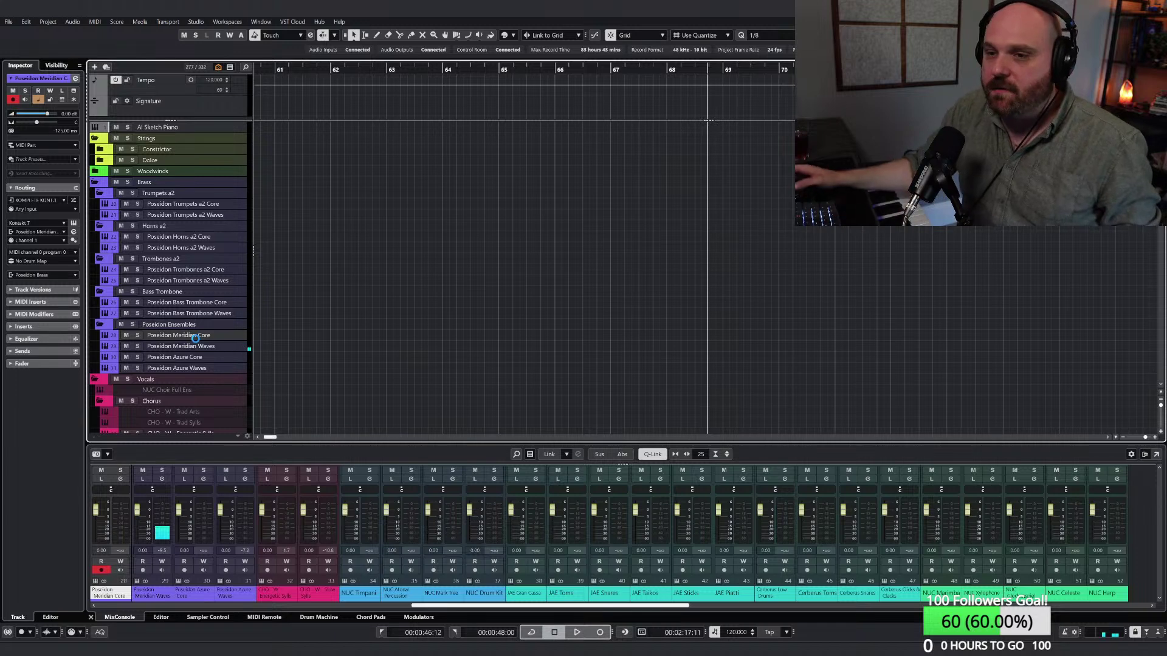
Step: Open the Poseidon Meridian Core instrument, reduce Kontakt to the single-instrument view, audition the ensemble and close the instrument
{"action": "key", "text": "F2"}
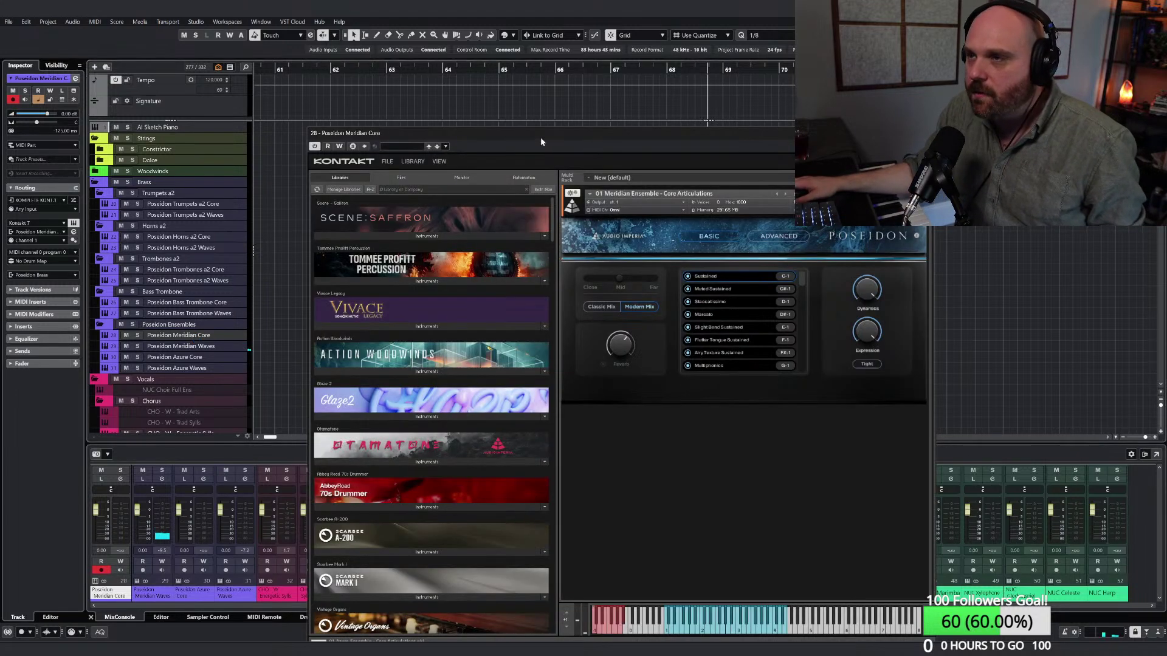
{"action": "left_click", "coordinate": [439, 161]}
{"action": "left_click", "coordinate": [447, 172]}
{"action": "left_click_drag", "start_coordinate": [464, 135], "coordinate": [337, 108]}
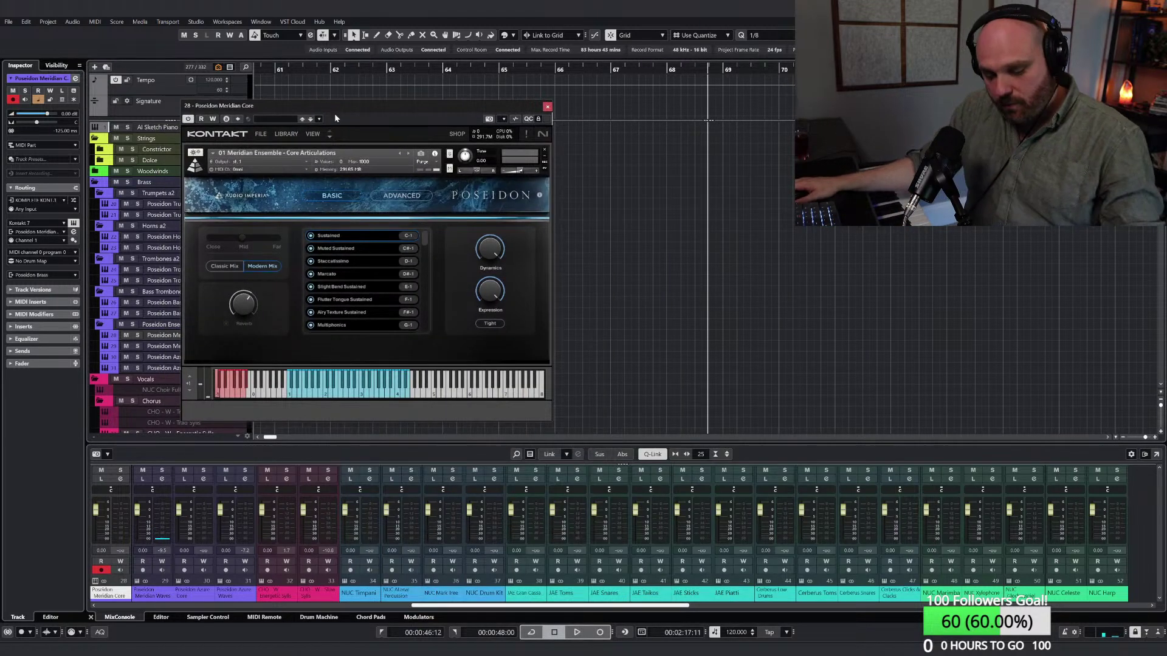
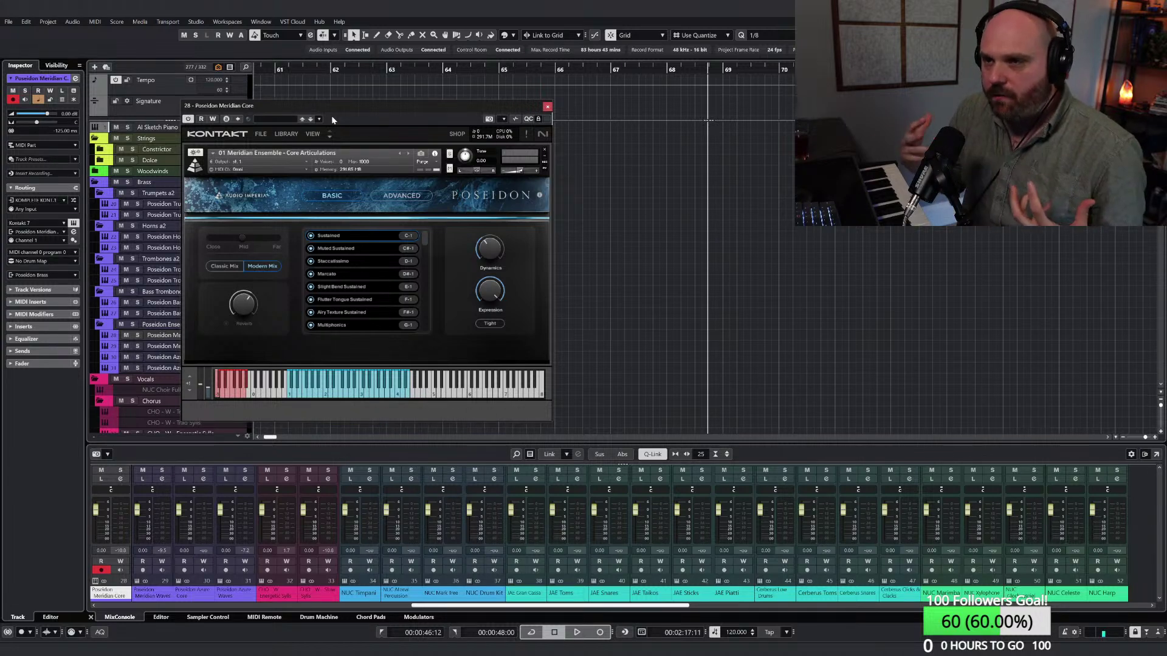
{"action": "left_click", "coordinate": [547, 106]}
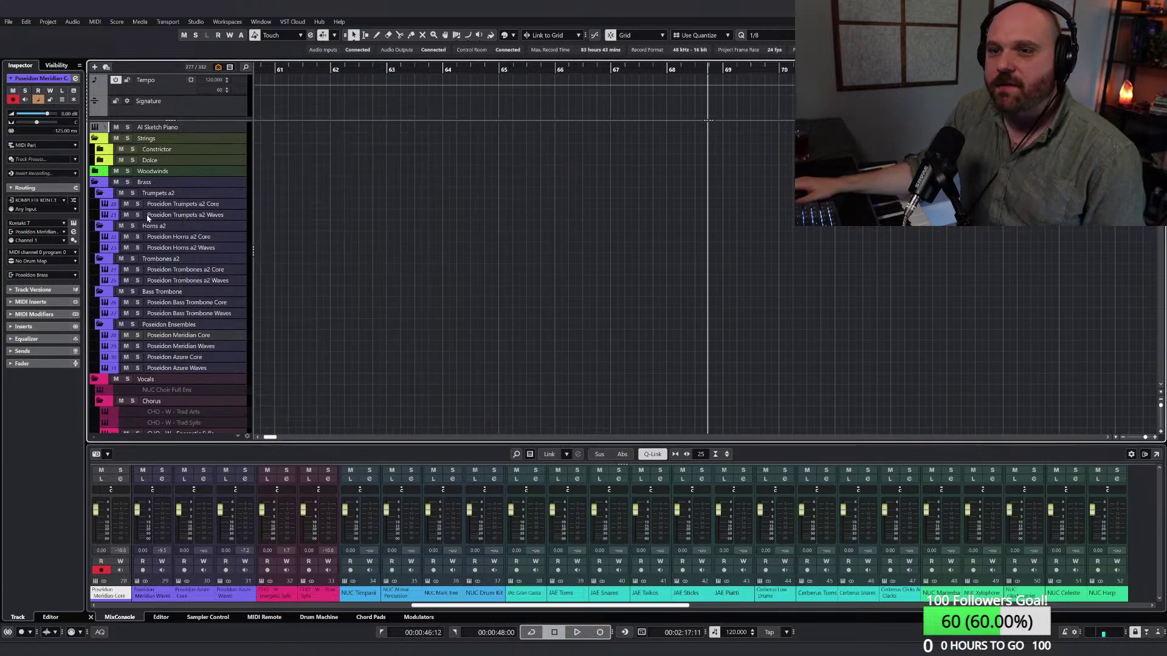
Step: Audition the Poseidon Trumpets a2 Waves track and the Poseidon Wavering Pad and Safe Haven pad tracks
{"action": "left_click", "coordinate": [182, 216]}
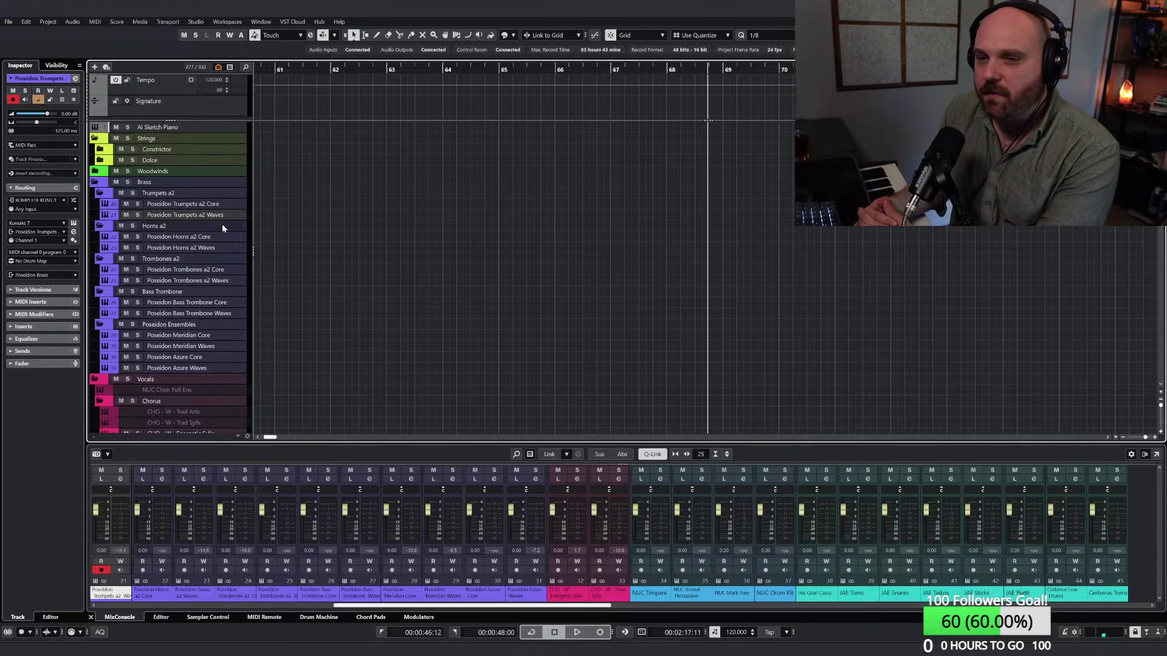
{"action": "scroll", "coordinate": [221, 224], "scroll_direction": "down", "scroll_amount": 10}
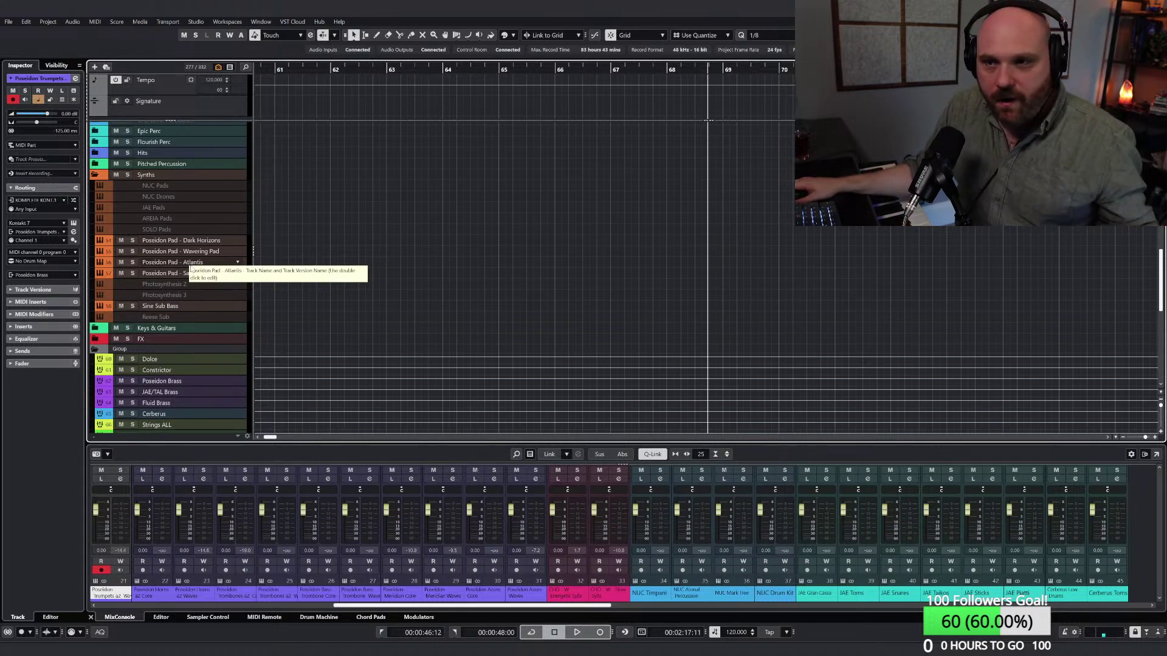
{"action": "left_click", "coordinate": [206, 253]}
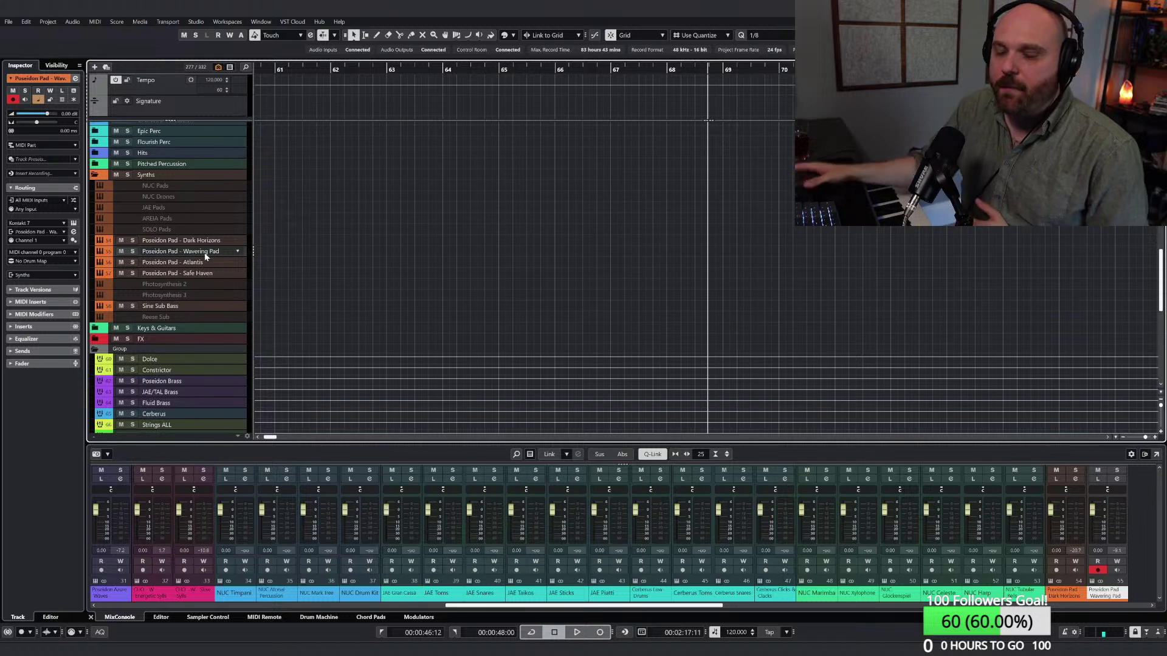
{"action": "scroll", "coordinate": [283, 283], "scroll_direction": "up", "scroll_amount": 3}
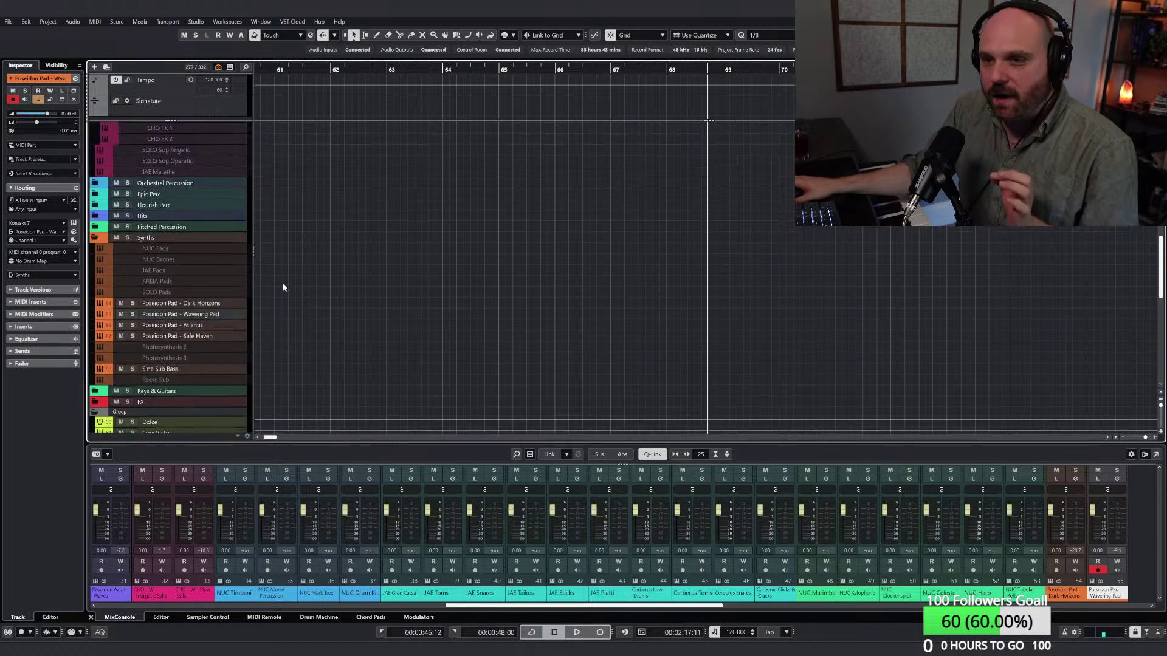
{"action": "scroll", "coordinate": [273, 292], "scroll_direction": "up", "scroll_amount": 10}
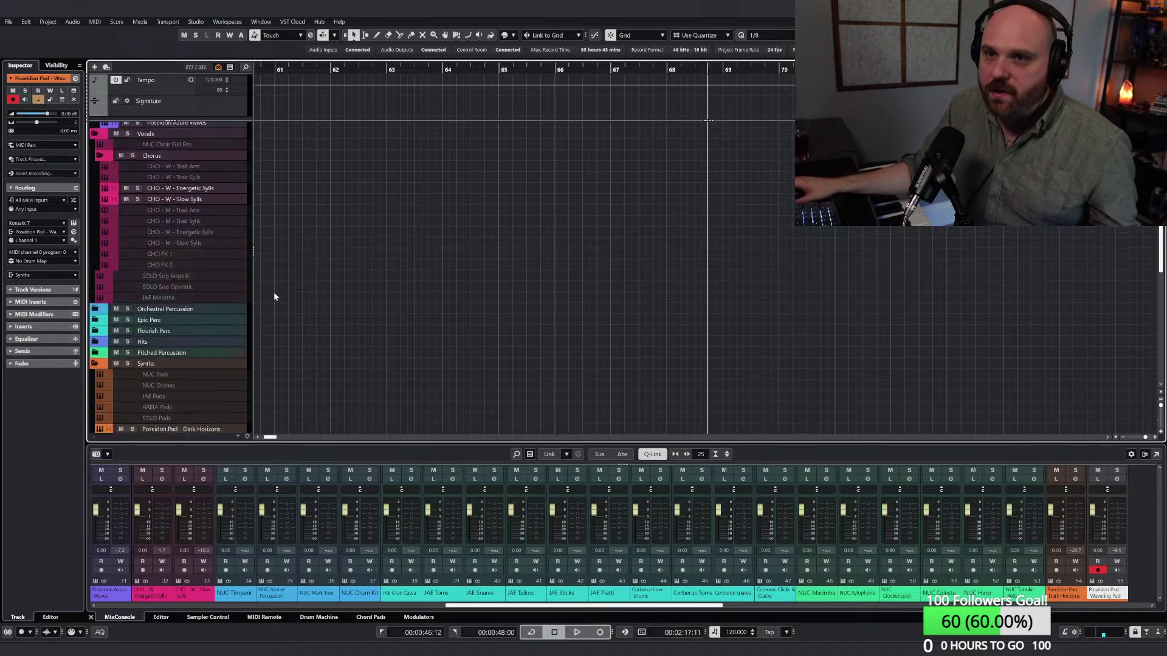
{"action": "scroll", "coordinate": [275, 294], "scroll_direction": "down", "scroll_amount": 10}
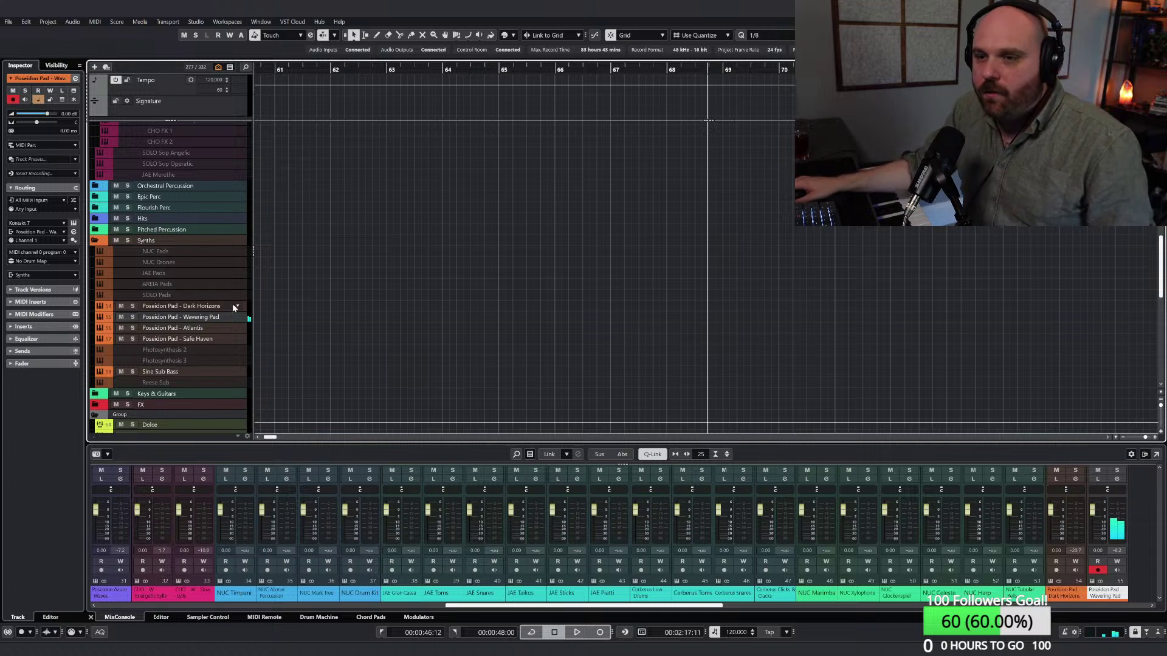
{"action": "left_click", "coordinate": [197, 339]}
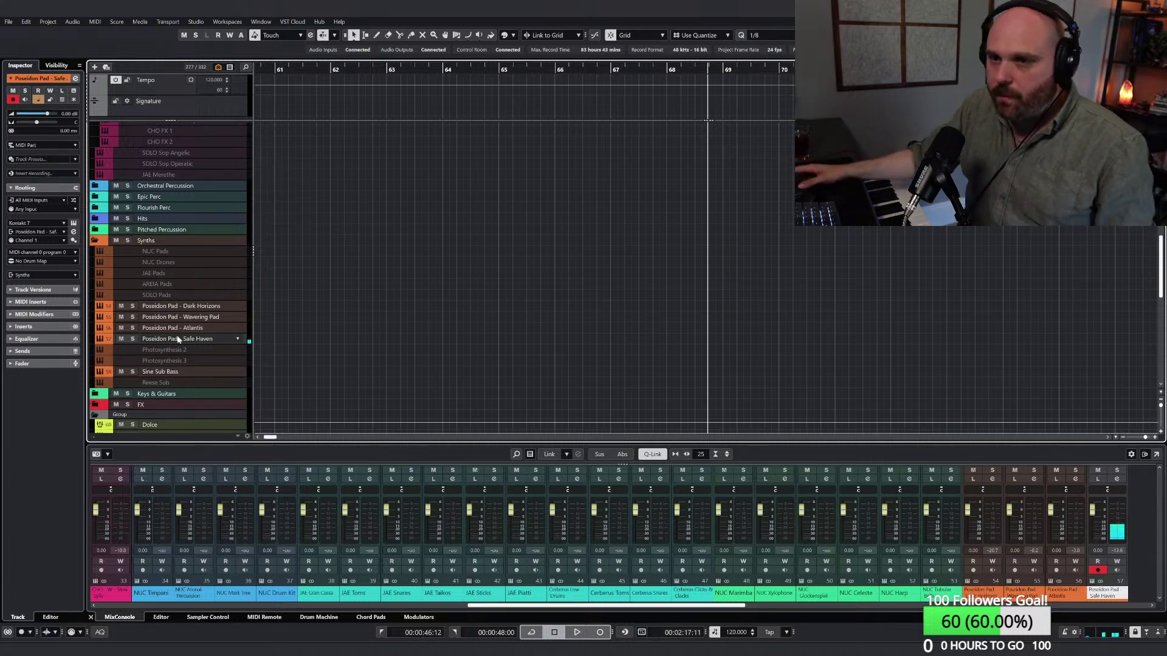
Step: Open the Poseidon Pad - Dark Horizons instrument and audition the Huge 8ve Stabs and Horn Chorus presets from its preset browser
{"action": "left_click", "coordinate": [186, 309]}
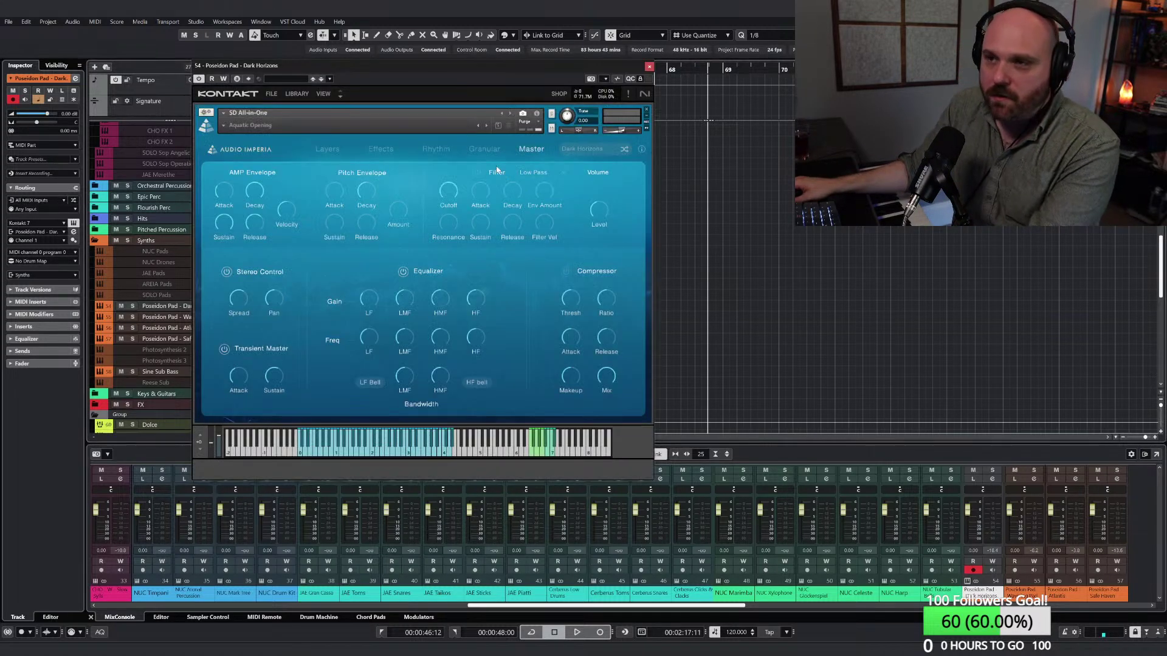
{"action": "left_click", "coordinate": [589, 149]}
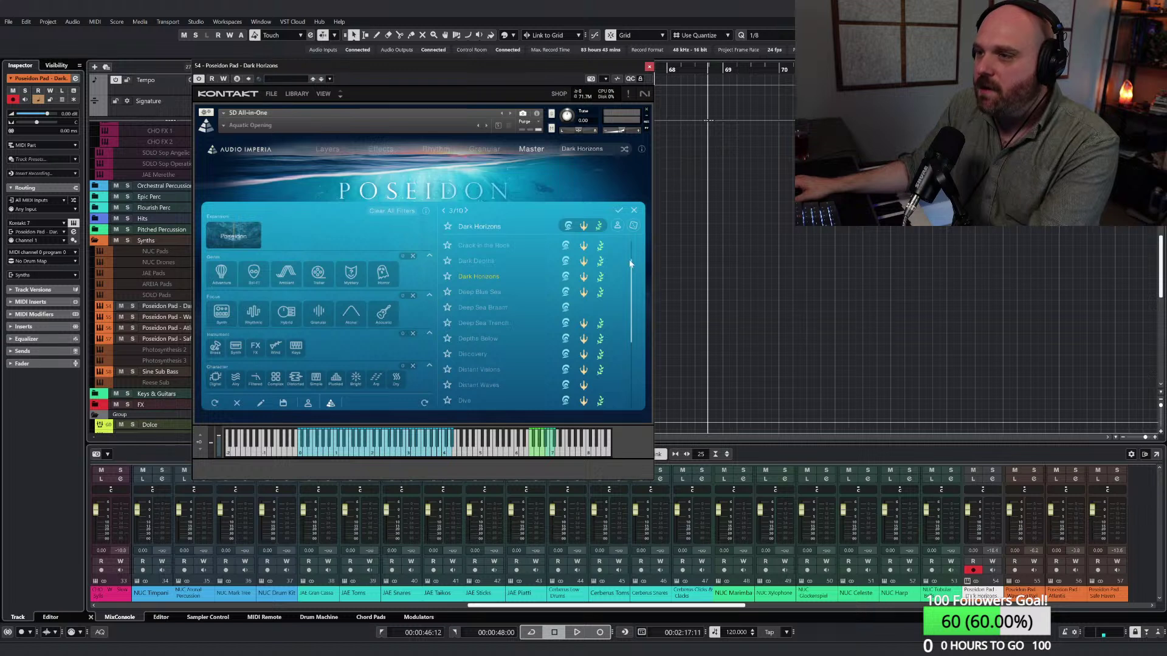
{"action": "mouse_move", "coordinate": [632, 291]}
{"action": "left_mouse_down"}
{"action": "mouse_move", "coordinate": [634, 342]}
{"action": "mouse_move", "coordinate": [628, 291]}
{"action": "left_mouse_up"}
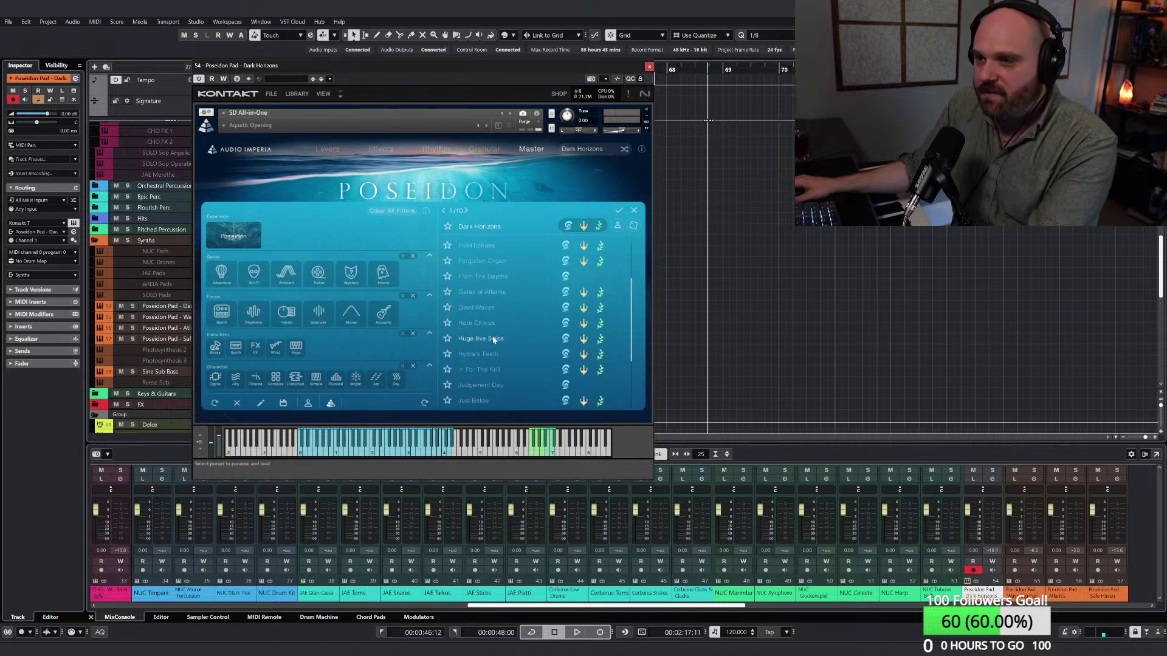
{"action": "left_click", "coordinate": [541, 336]}
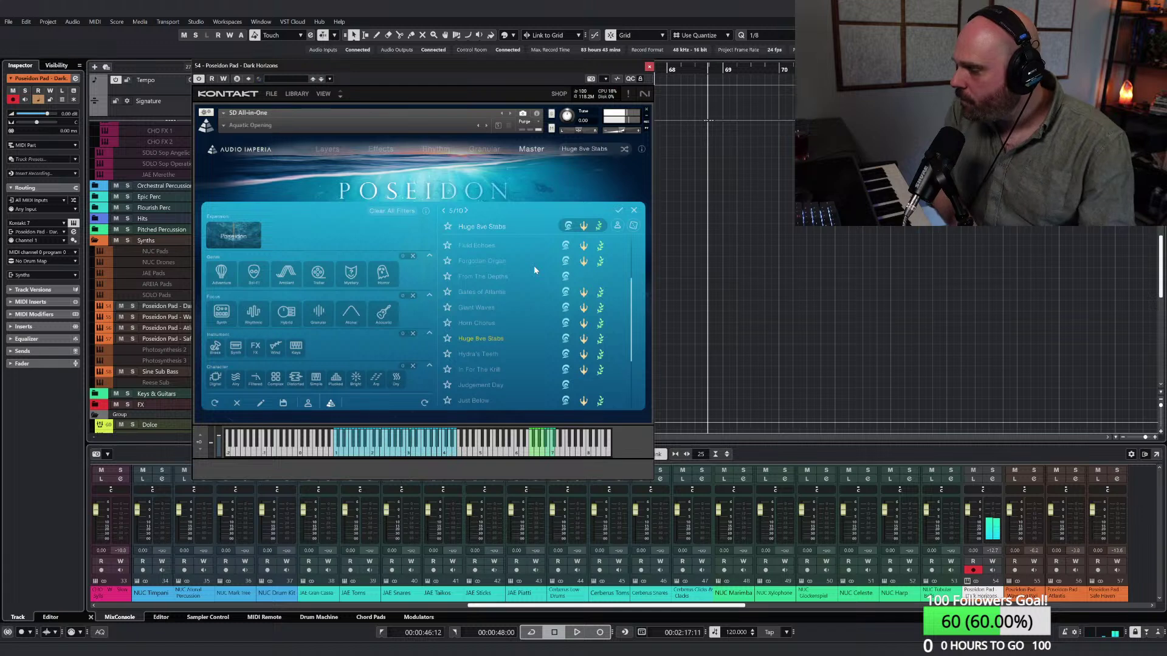
{"action": "left_click", "coordinate": [497, 323]}
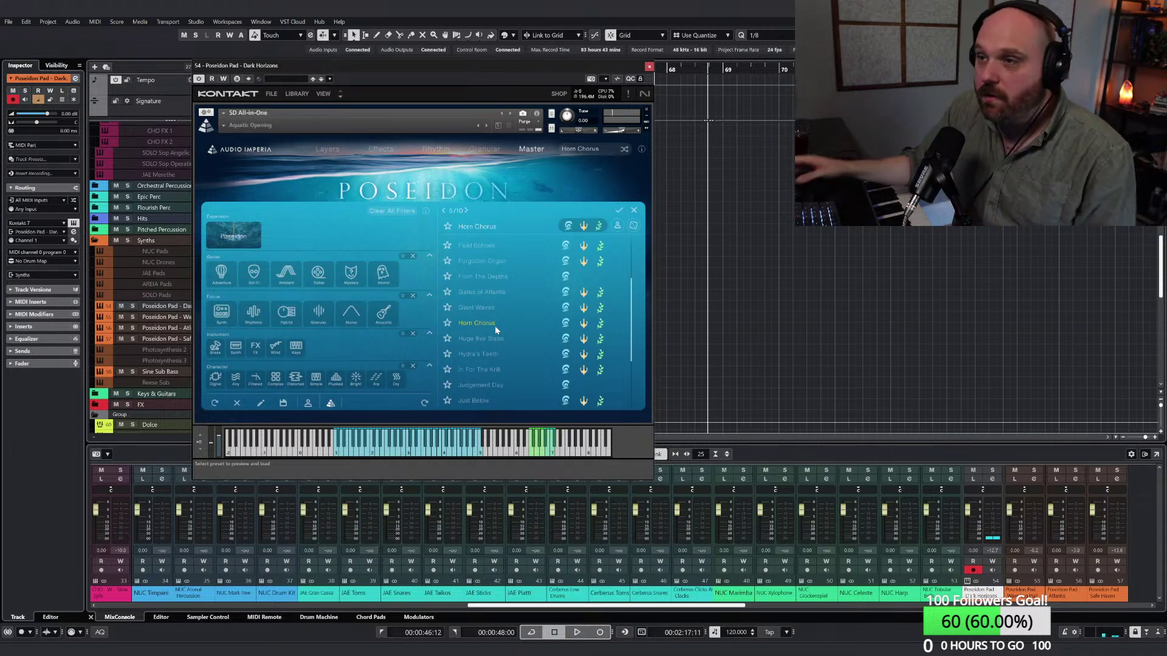
Step: Look through the Horn Chorus preset's Granular, Rhythm, Effects and Layers pages, including the instrument and articulation choices of its layers
{"action": "left_click", "coordinate": [485, 150]}
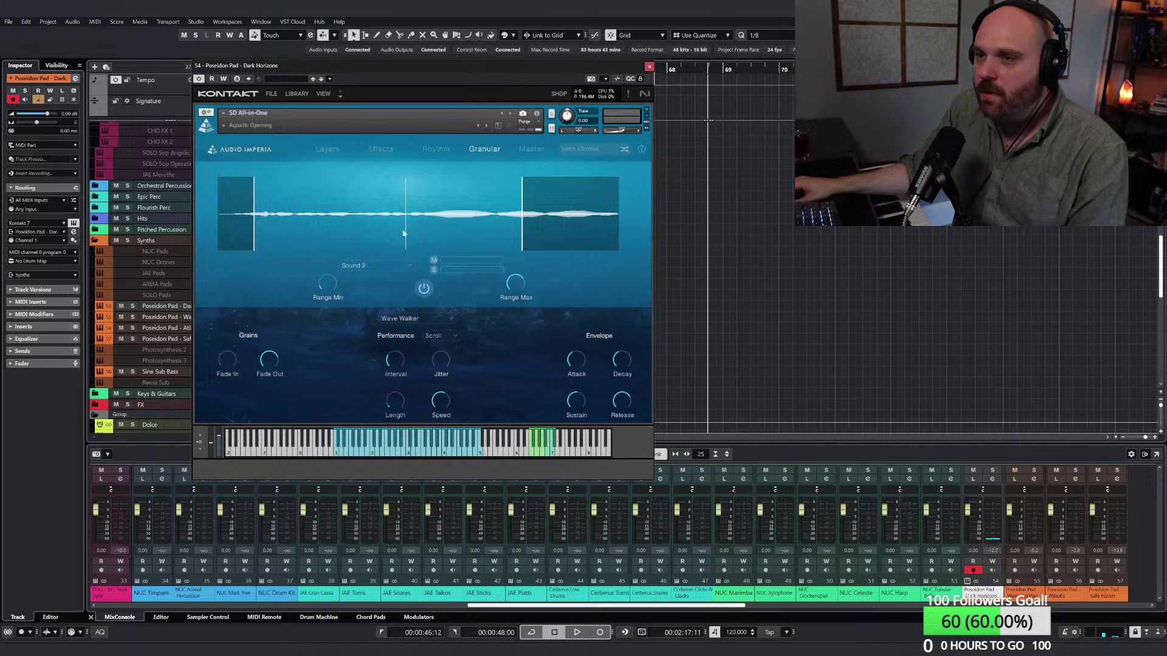
{"action": "left_click", "coordinate": [437, 150]}
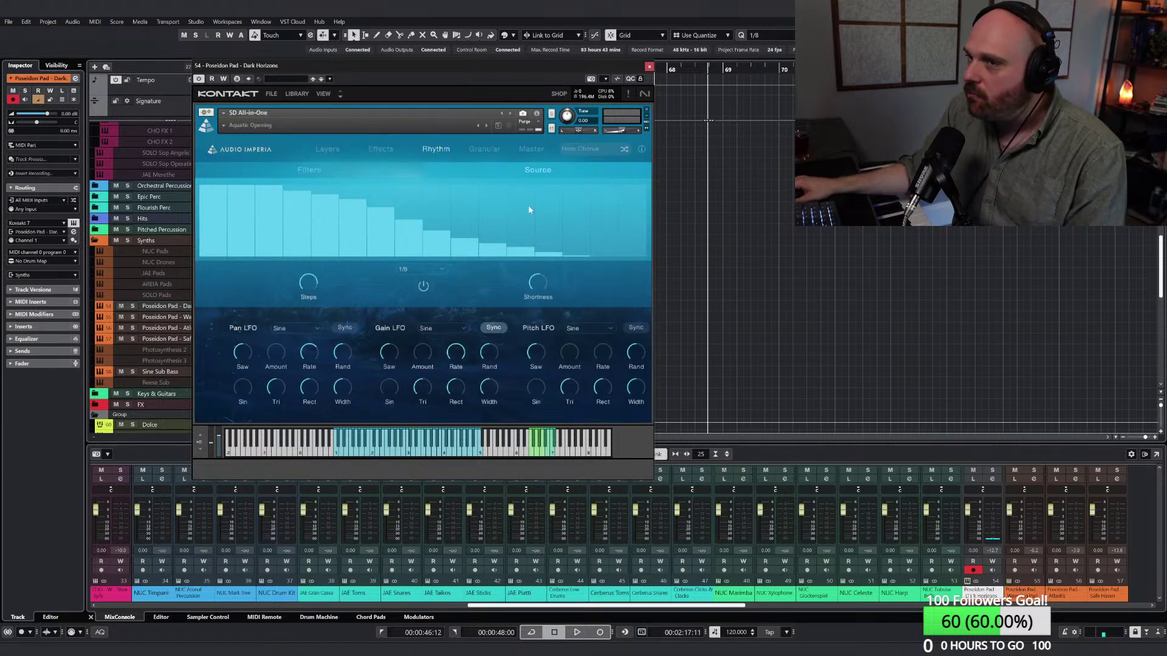
{"action": "left_click", "coordinate": [381, 149]}
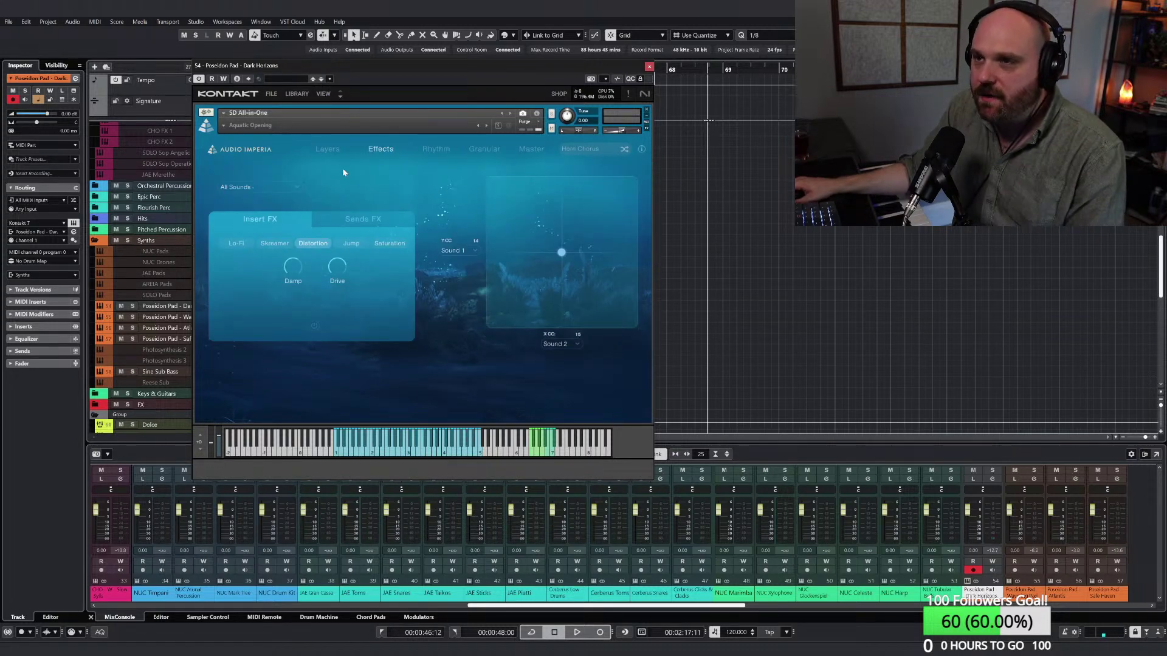
{"action": "left_click", "coordinate": [335, 151]}
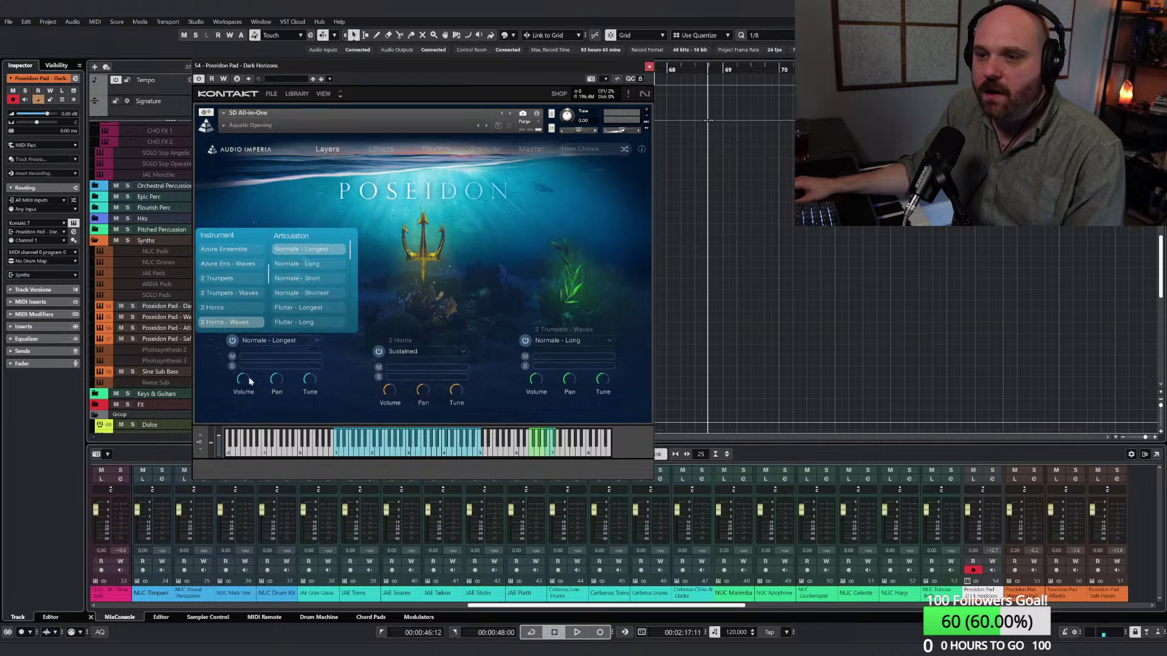
{"action": "left_click", "coordinate": [317, 341]}
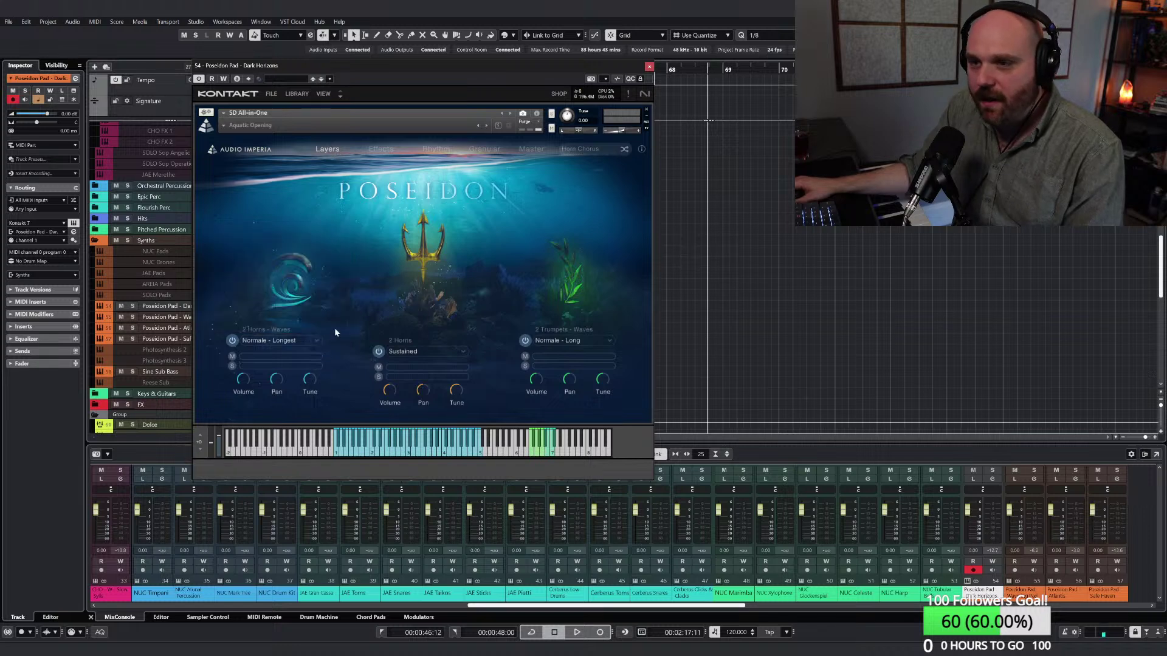
{"action": "left_click", "coordinate": [458, 356]}
{"action": "left_click", "coordinate": [565, 283]}
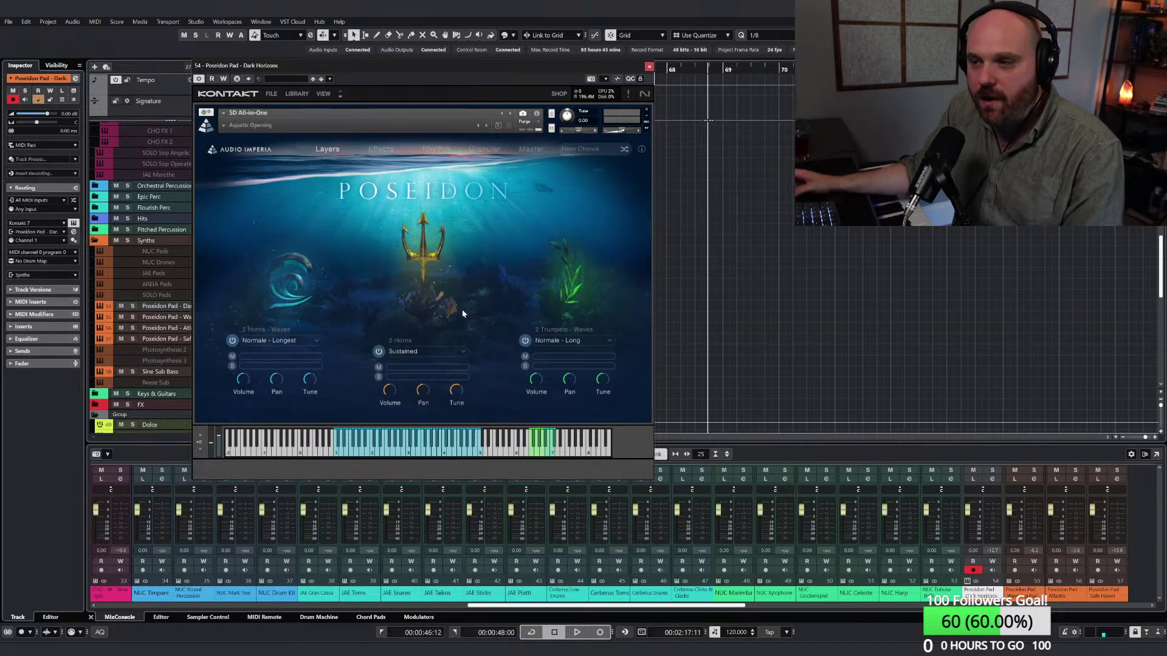
Step: Compare the pad's Master controls with its Layers page and close the instrument
{"action": "left_click", "coordinate": [543, 149]}
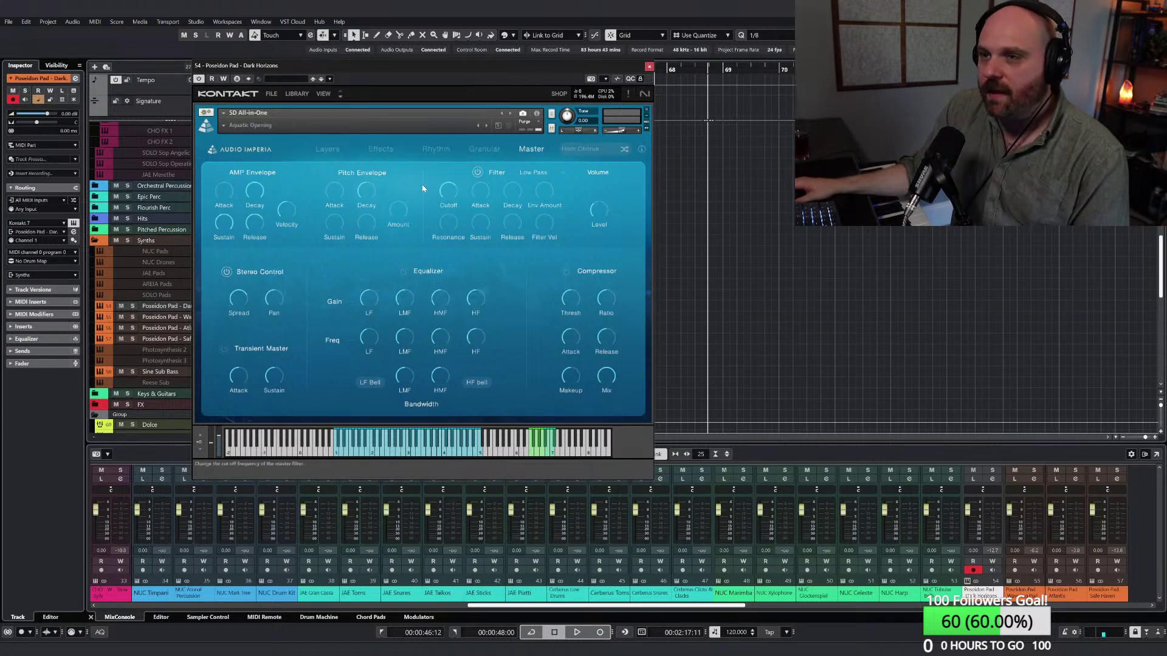
{"action": "left_click", "coordinate": [324, 152]}
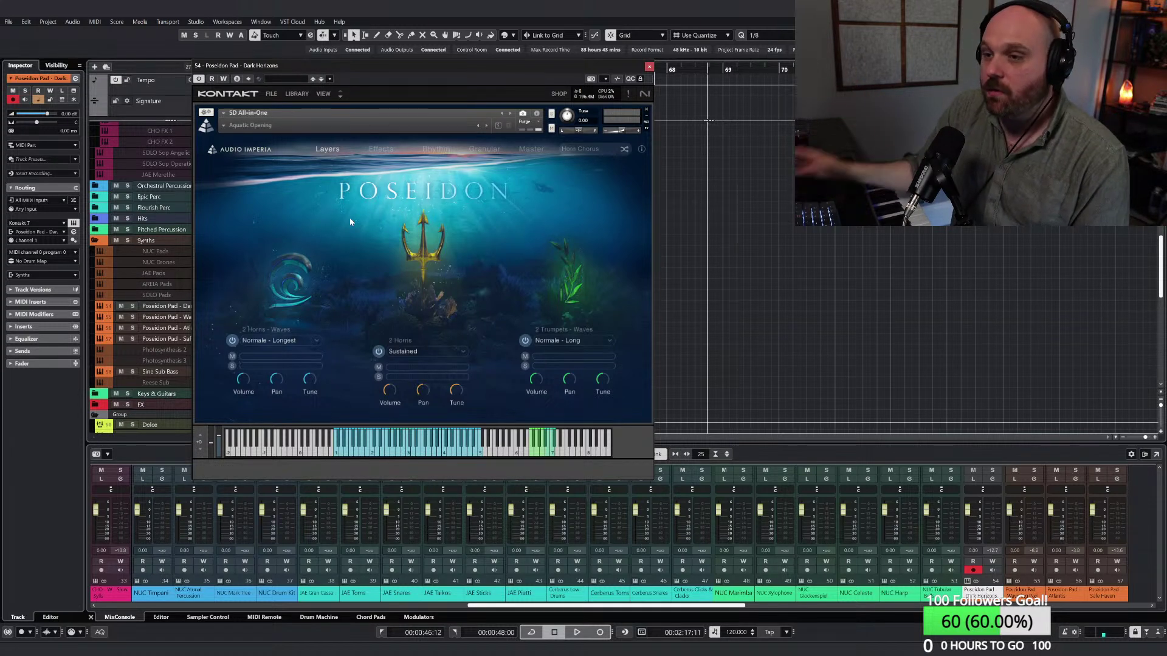
{"action": "left_click", "coordinate": [531, 149]}
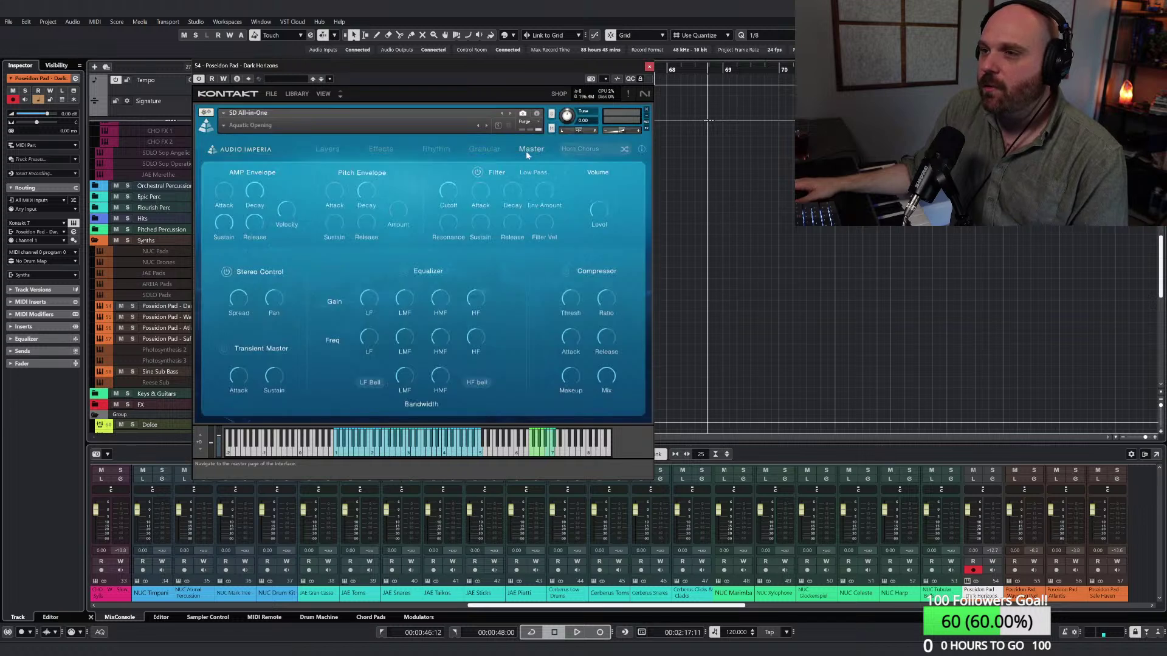
{"action": "left_click", "coordinate": [326, 150]}
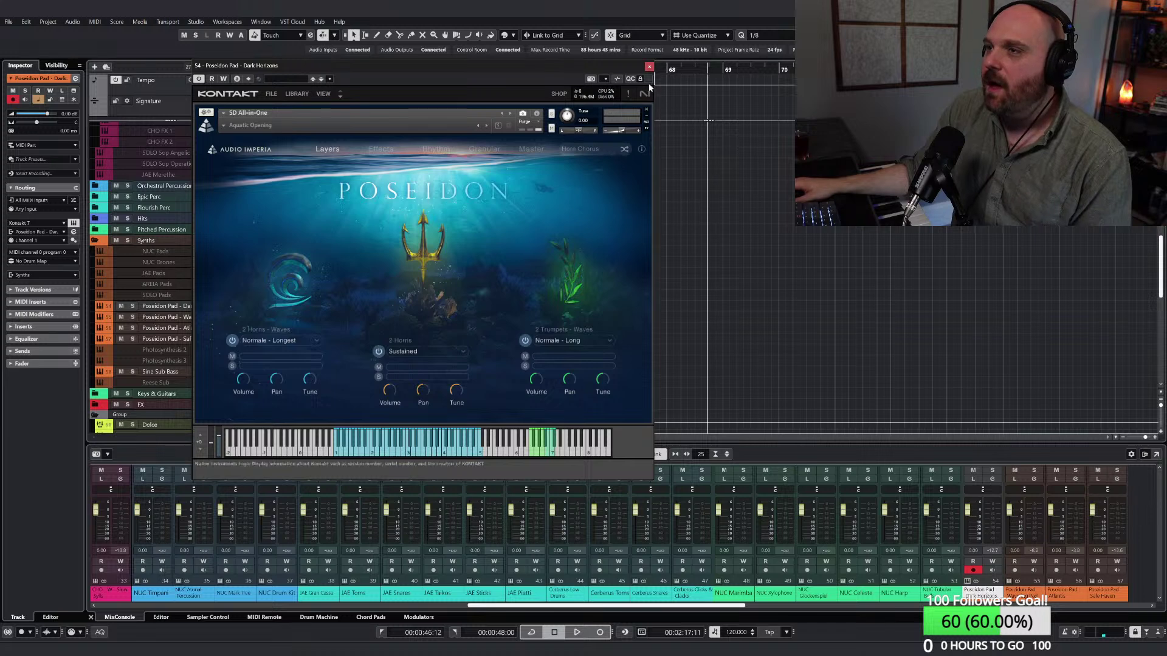
{"action": "left_click", "coordinate": [650, 67]}
Step: Audition the Poseidon Pad - Atlantis track and lower its volume slightly
{"action": "left_click", "coordinate": [213, 327]}
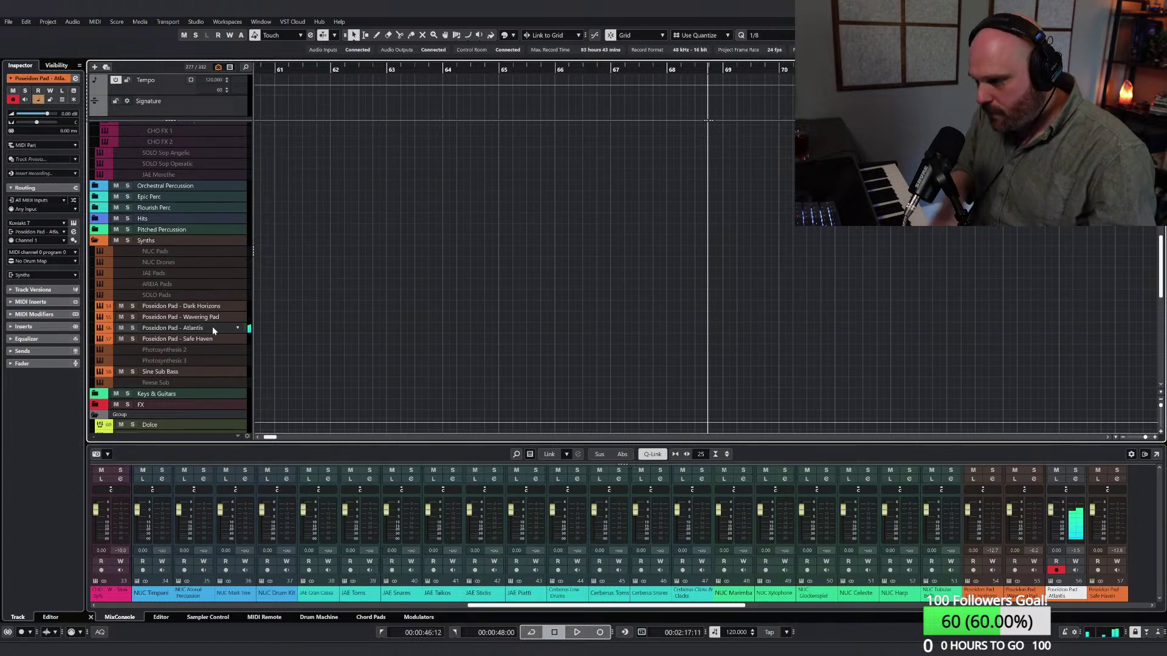
{"action": "scroll", "coordinate": [1057, 524], "scroll_direction": "down", "scroll_amount": 3}
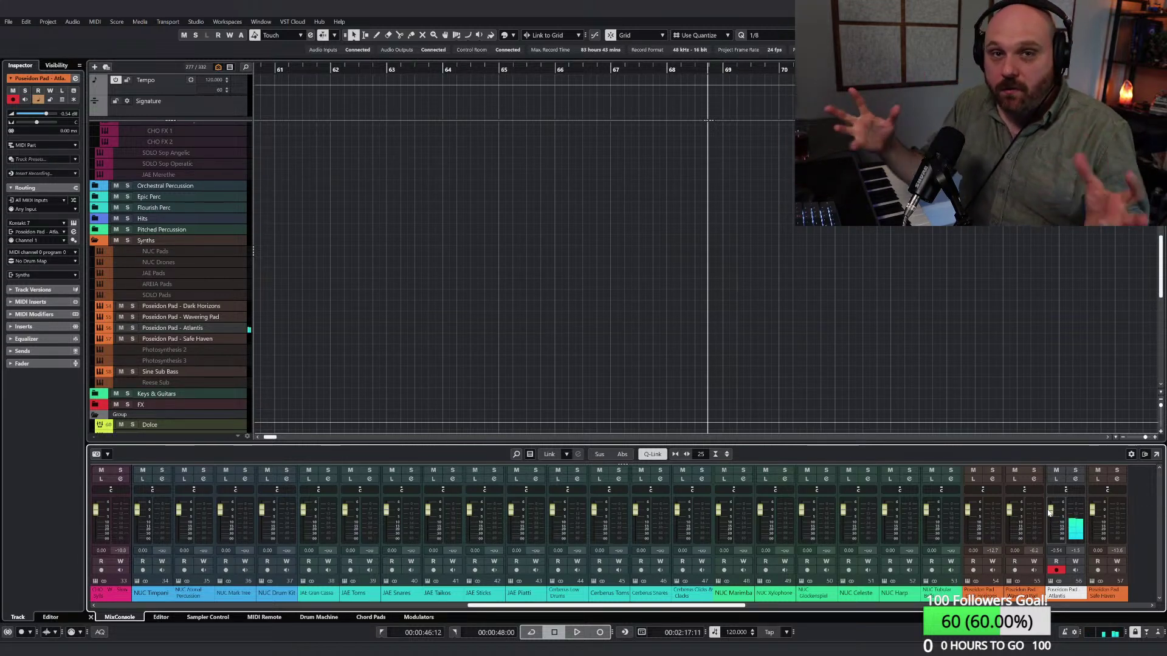
Step: Solo the God of the Sea Strings and Synths stems in the Demos folder and play sections of the demo
{"action": "scroll", "coordinate": [617, 287], "scroll_direction": "down", "scroll_amount": 10}
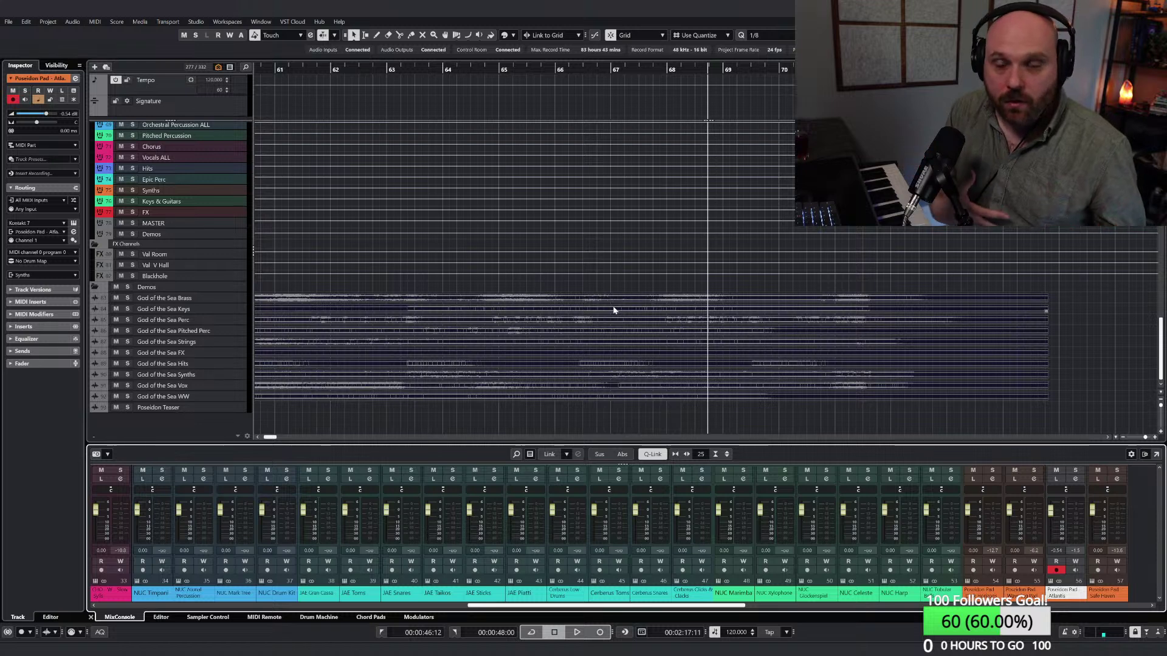
{"action": "scroll", "coordinate": [613, 307], "scroll_direction": "up", "scroll_amount": 15}
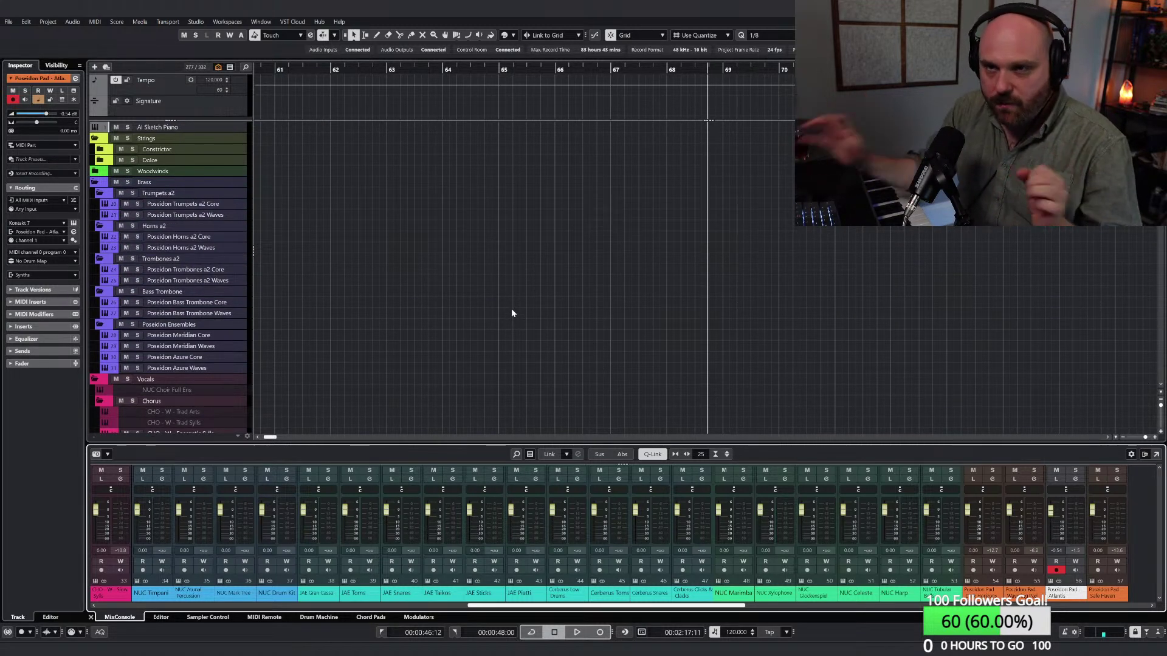
{"action": "scroll", "coordinate": [587, 285], "scroll_direction": "down", "scroll_amount": 15}
{"action": "scroll", "coordinate": [586, 286], "scroll_direction": "down", "scroll_amount": 10}
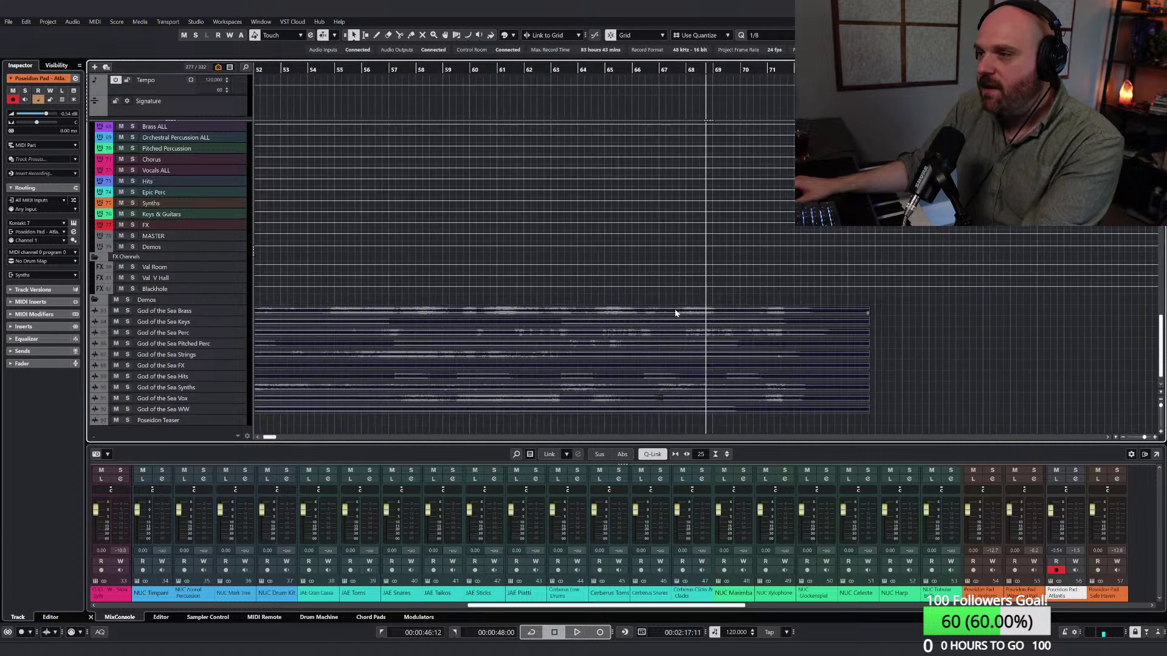
{"action": "left_click", "coordinate": [680, 70]}
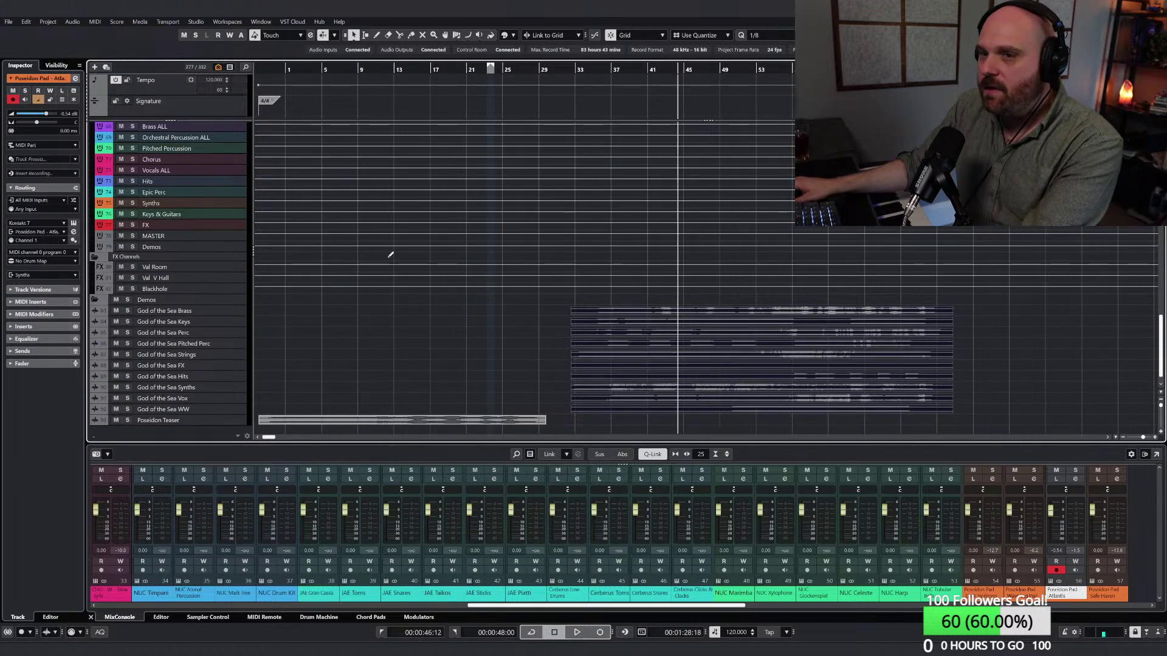
{"action": "left_click", "coordinate": [128, 356]}
{"action": "key", "text": "space"}
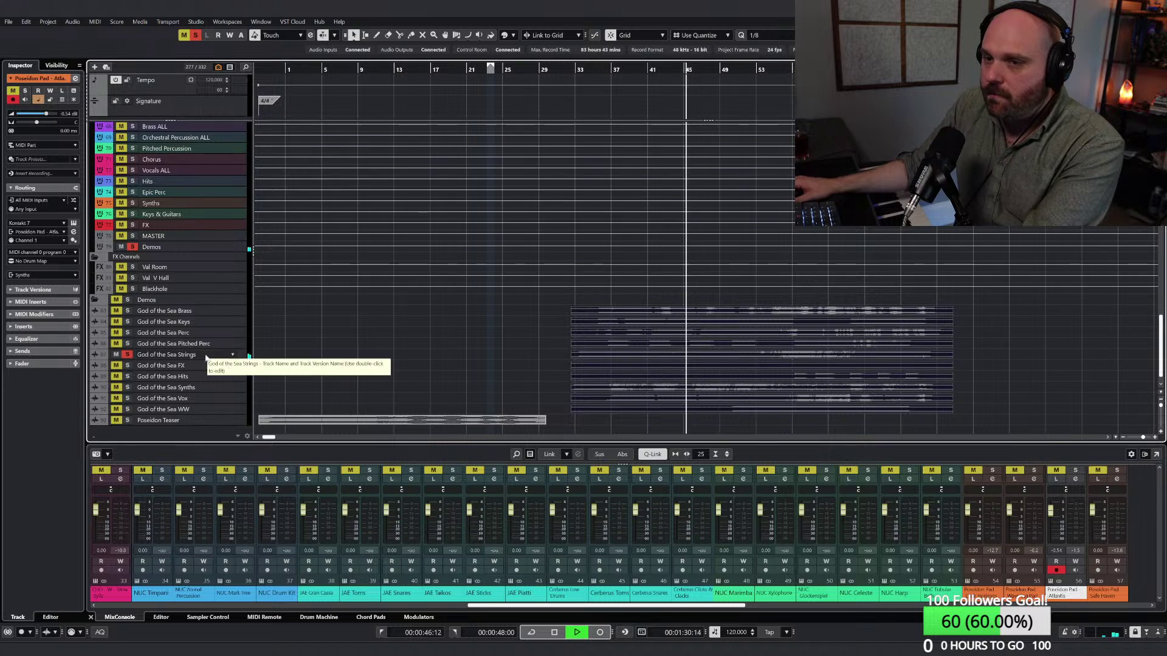
{"action": "left_click", "coordinate": [767, 70]}
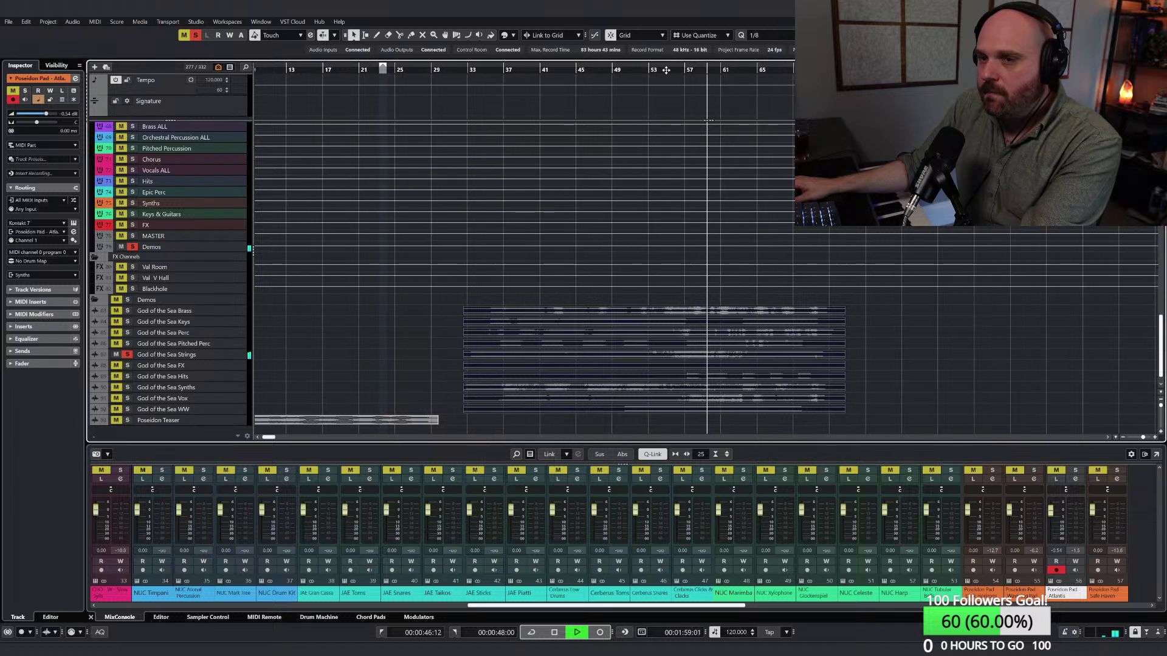
{"action": "key", "text": "space"}
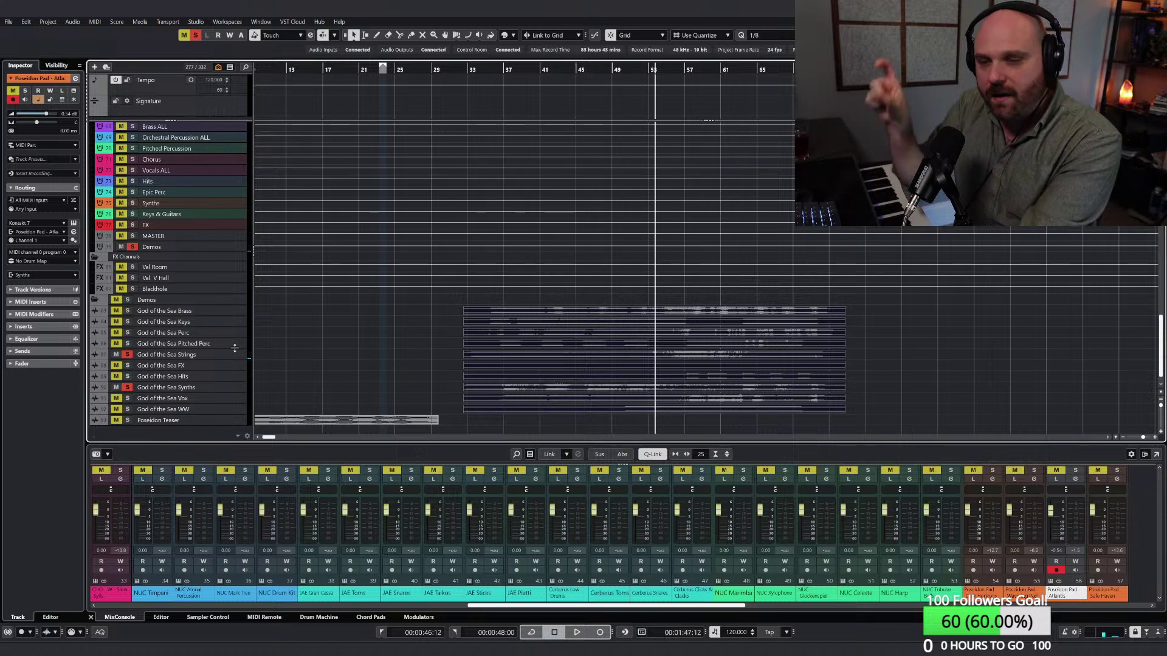
Step: Play another section of the soloed God of the Sea Strings and Synths stems and clear both solos
{"action": "key", "text": "space"}
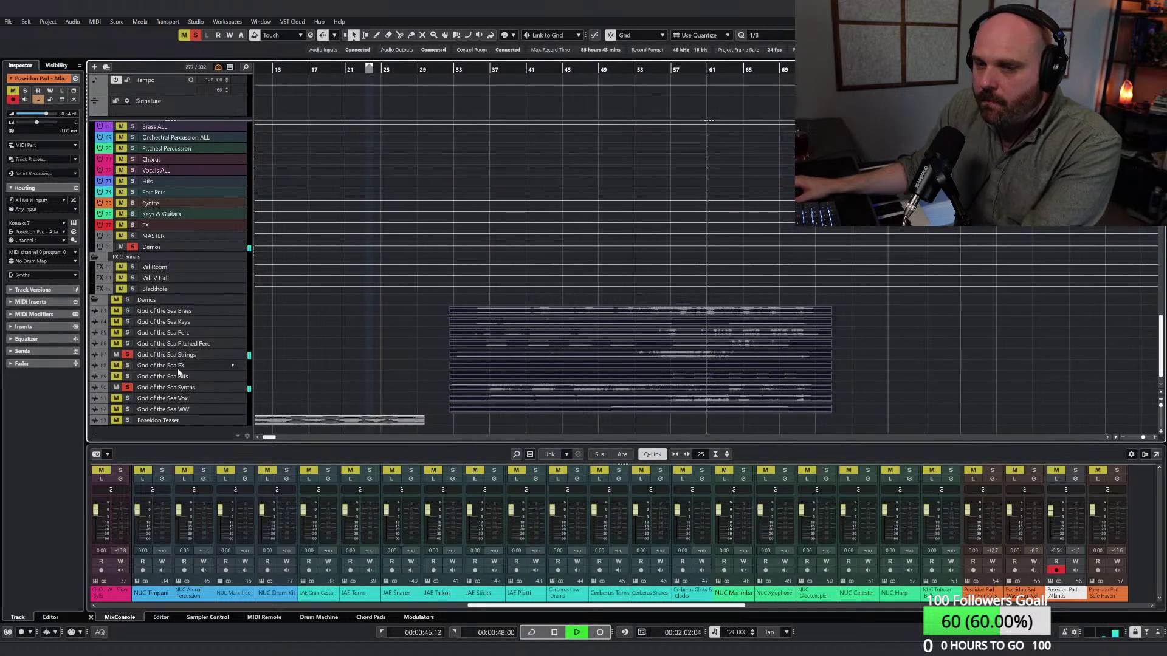
{"action": "key", "text": "space"}
{"action": "left_click", "coordinate": [127, 355]}
{"action": "left_click", "coordinate": [127, 388]}
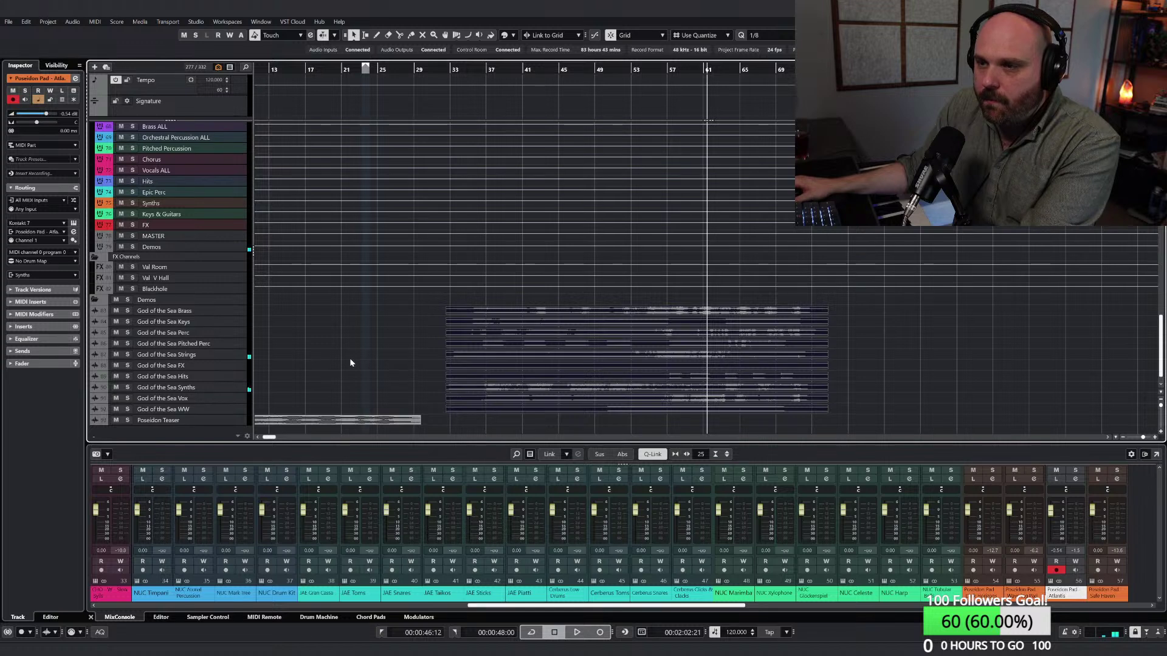
{"action": "key", "text": "g"}
{"action": "key", "text": "Home"}
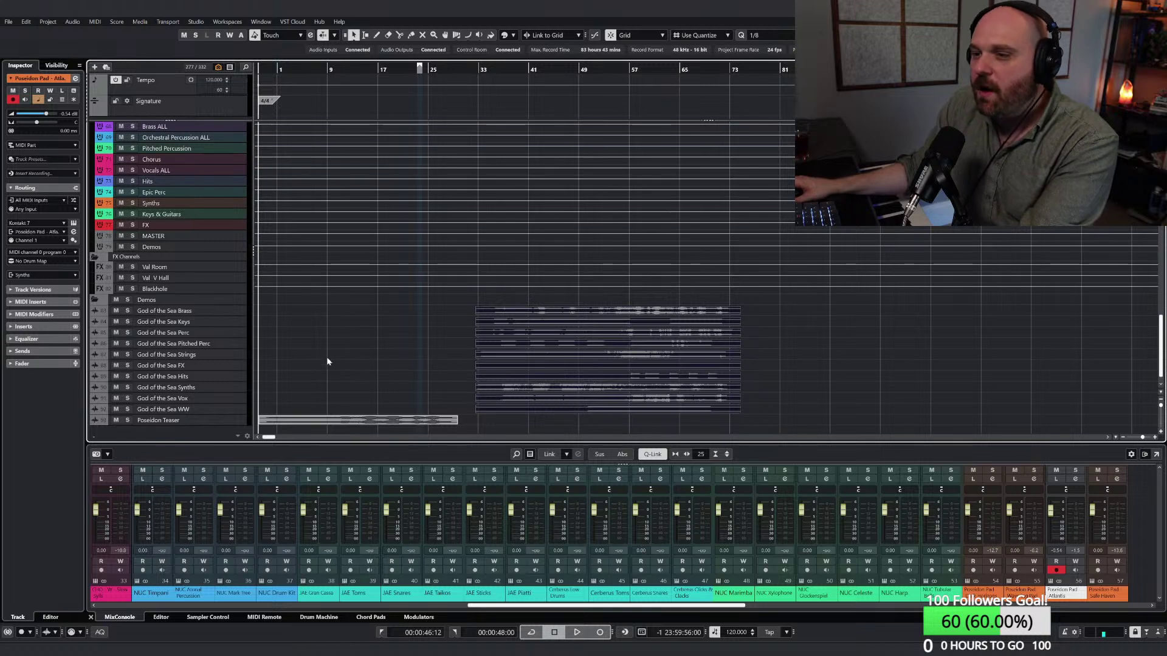
{"action": "left_click", "coordinate": [368, 70]}
{"action": "left_click_drag", "start_coordinate": [368, 69], "coordinate": [592, 71]}
{"action": "right_click", "coordinate": [329, 406]}
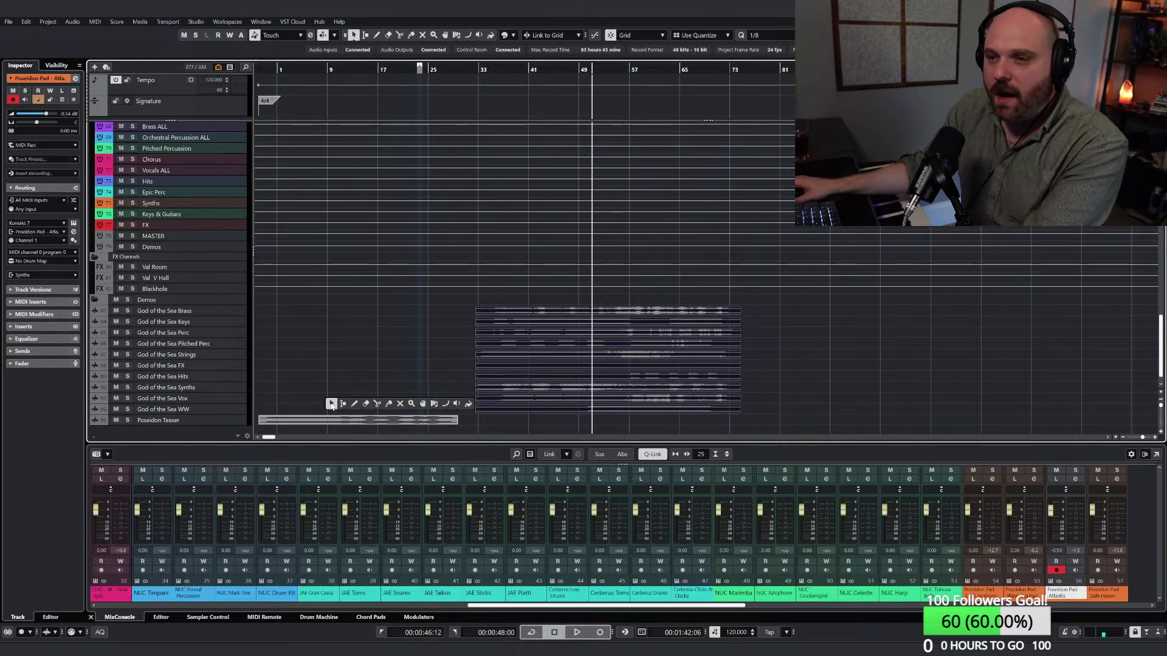
{"action": "scroll", "coordinate": [408, 339], "scroll_direction": "up", "scroll_amount": 5}
{"action": "scroll", "coordinate": [377, 313], "scroll_direction": "up", "scroll_amount": 4}
{"action": "scroll", "coordinate": [286, 265], "scroll_direction": "down", "scroll_amount": 9}
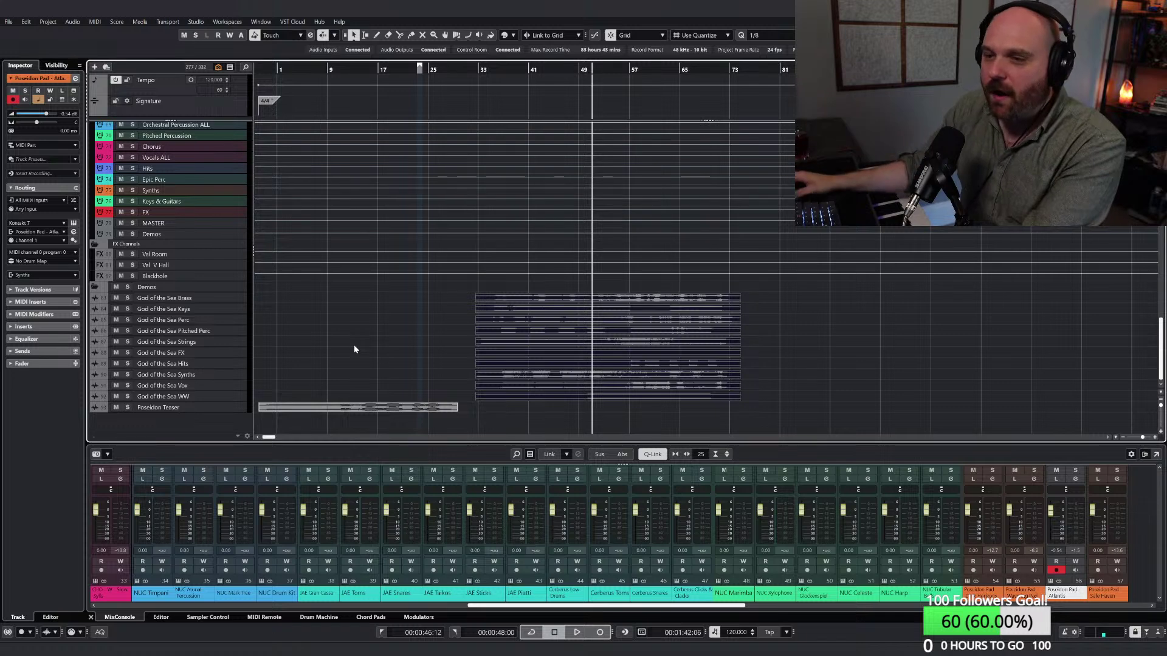
{"action": "key", "text": "h"}
{"action": "left_click", "coordinate": [429, 214]}
{"action": "scroll", "coordinate": [429, 213], "scroll_direction": "up", "scroll_amount": 3}
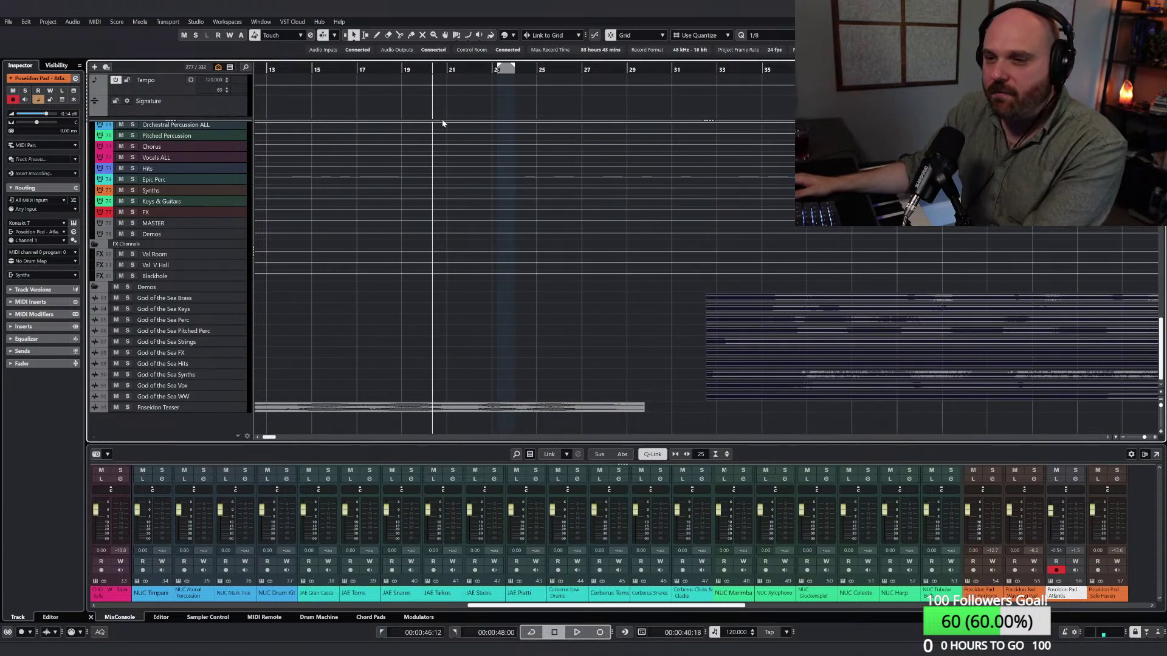
{"action": "left_click", "coordinate": [395, 71]}
{"action": "left_click_drag", "start_coordinate": [395, 71], "coordinate": [486, 295]}
{"action": "key", "text": "g"}
{"action": "key", "text": "g"}
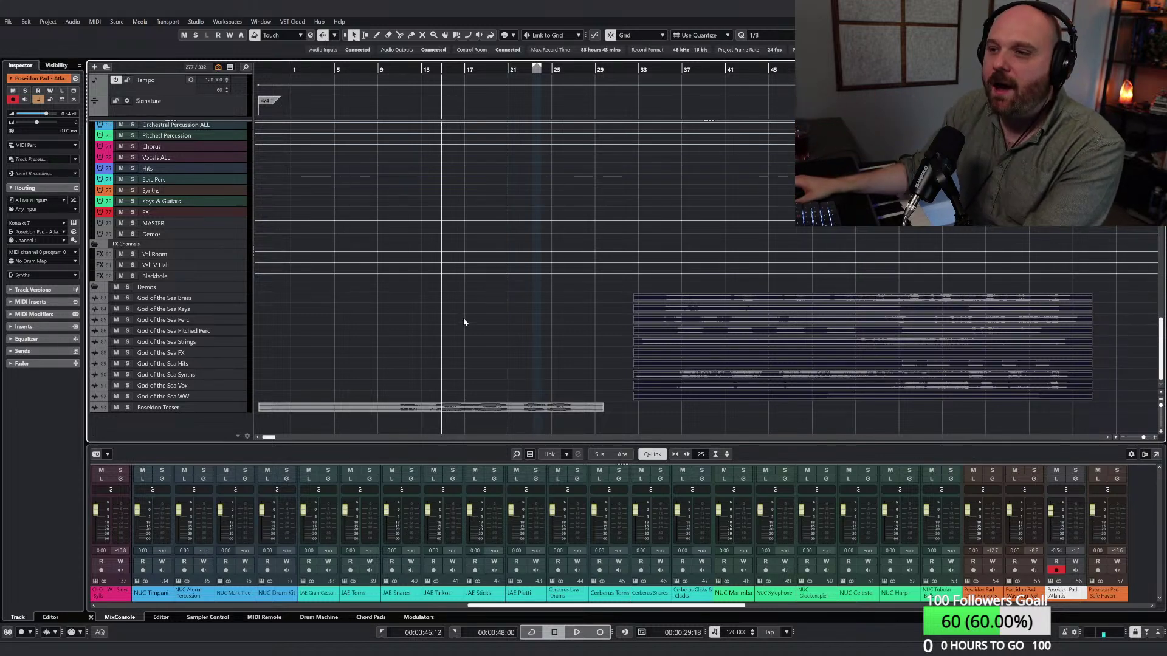
{"action": "scroll", "coordinate": [463, 321], "scroll_direction": "up", "scroll_amount": 15}
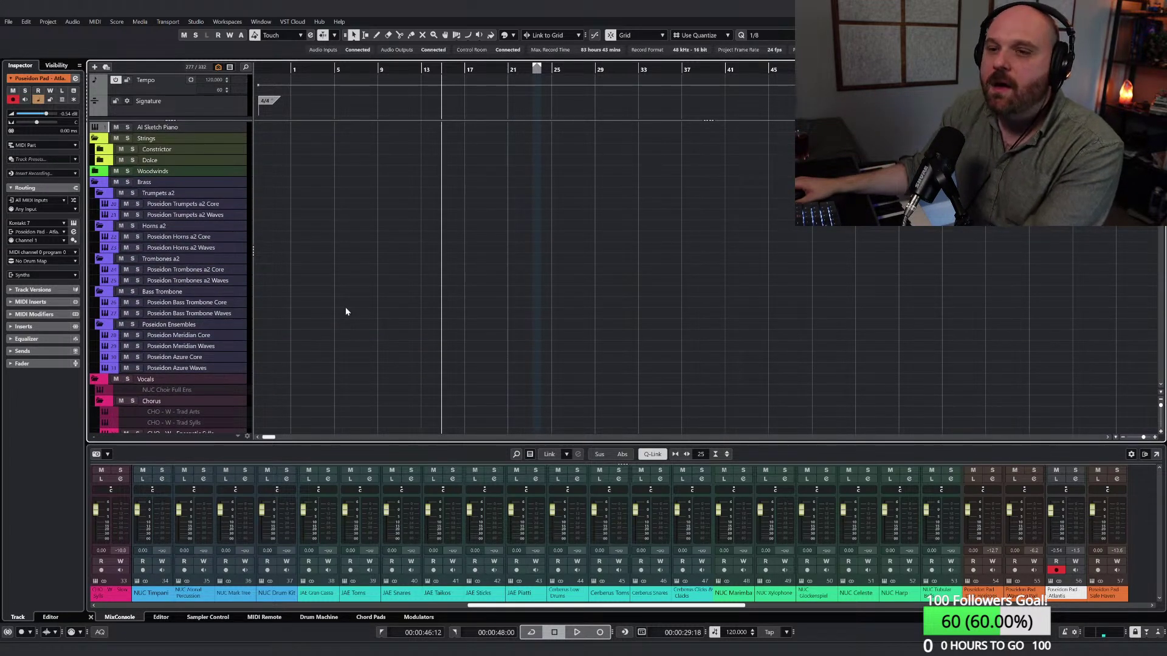
{"action": "scroll", "coordinate": [345, 312], "scroll_direction": "down", "scroll_amount": 15}
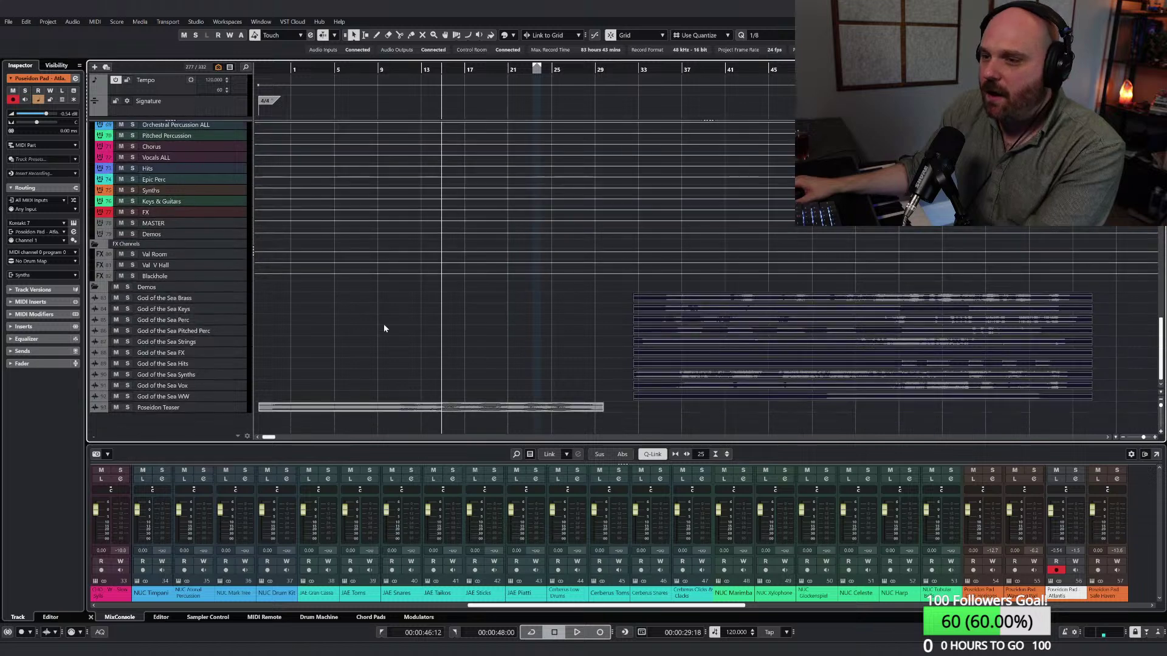
Step: Audition the Poseidon Teaser from around bar 22 and again from bar 17, and select its track
{"action": "left_click", "coordinate": [380, 70]}
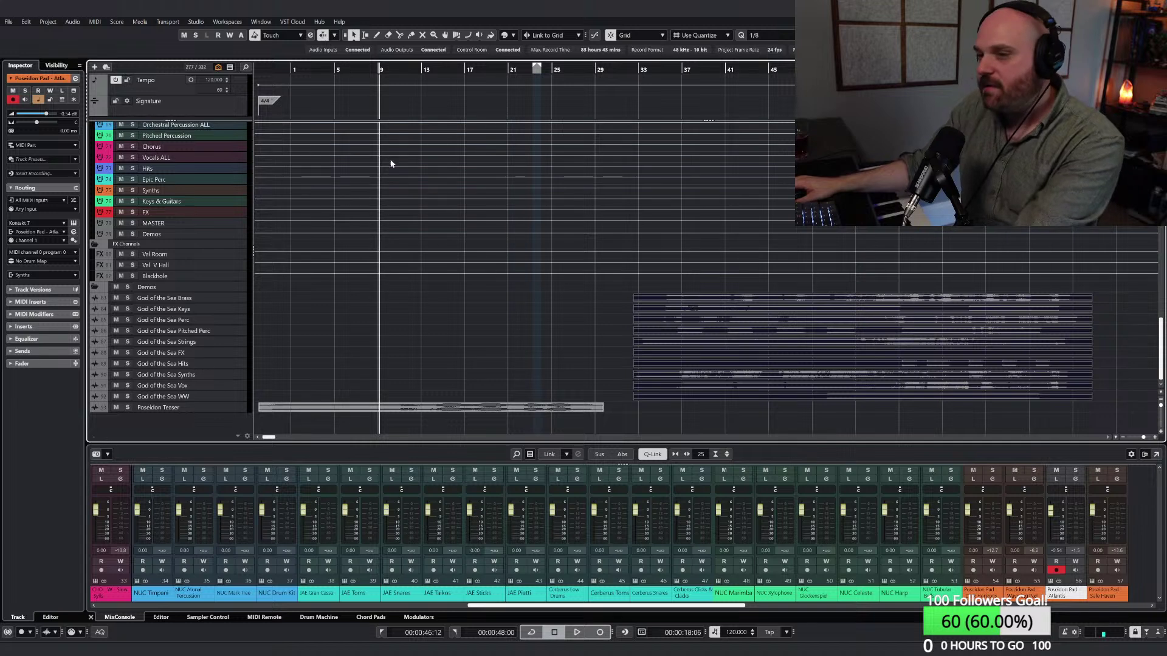
{"action": "left_click_drag", "start_coordinate": [414, 71], "coordinate": [519, 71]}
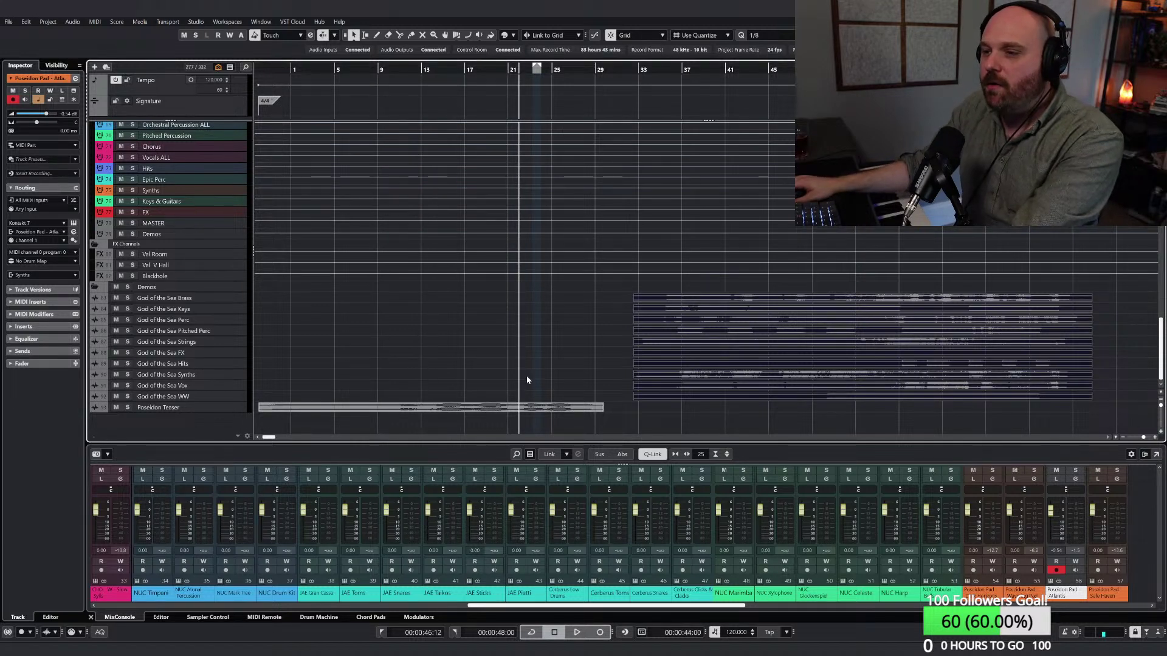
{"action": "key", "text": "space"}
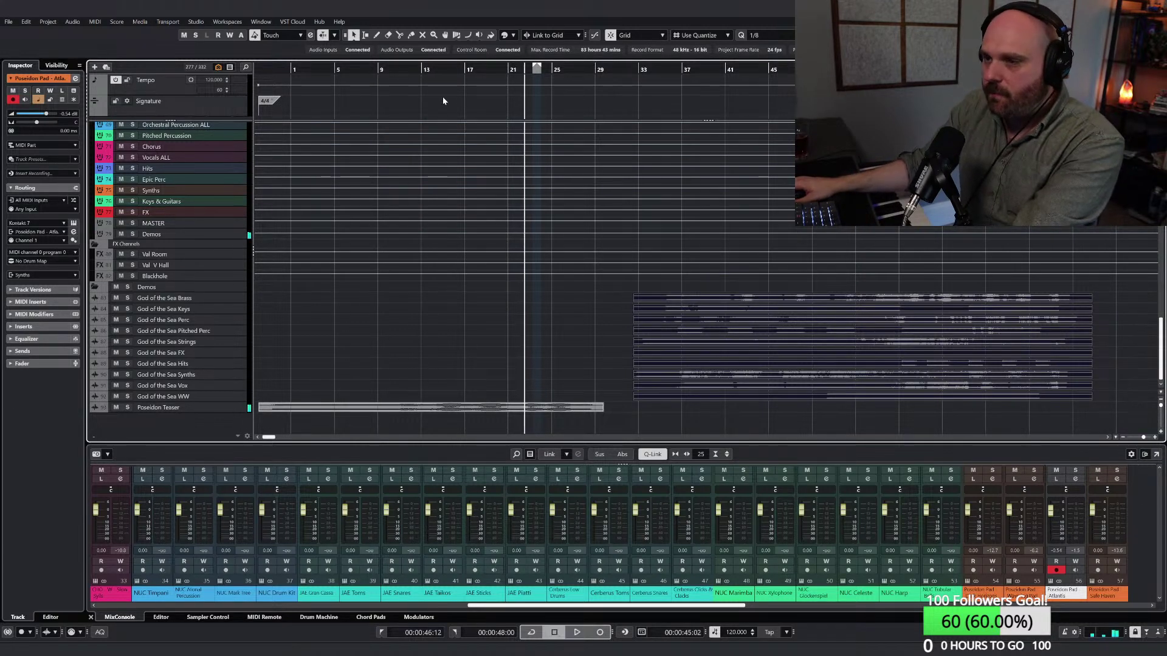
{"action": "left_click", "coordinate": [460, 70]}
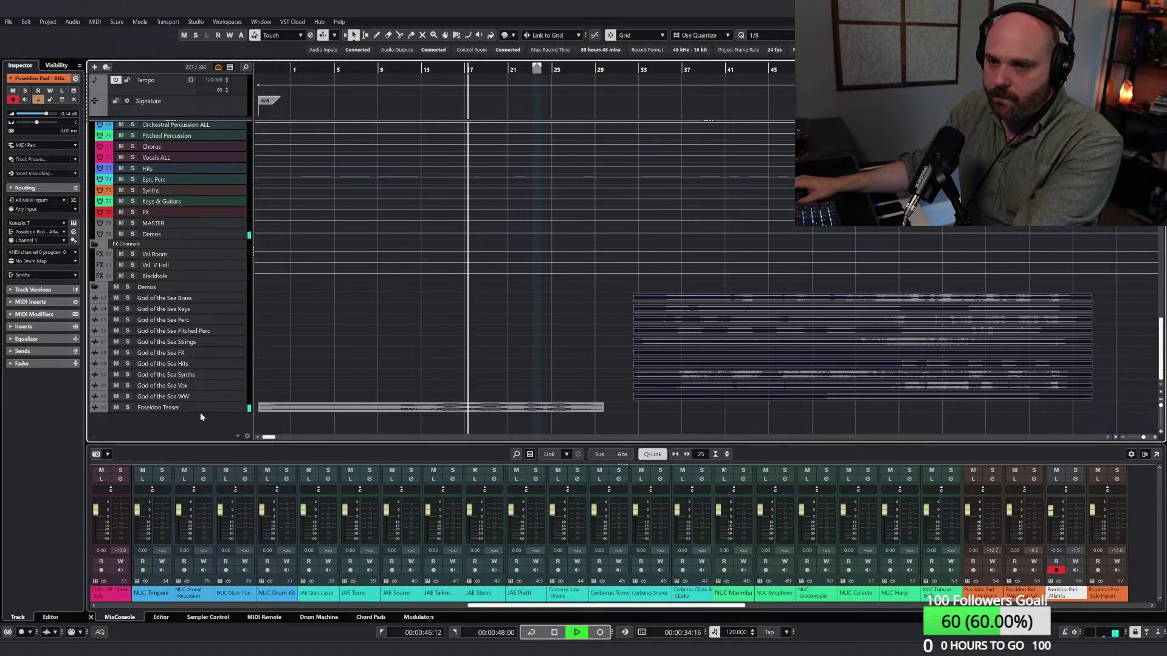
{"action": "left_click_drag", "start_coordinate": [201, 412], "coordinate": [202, 423]}
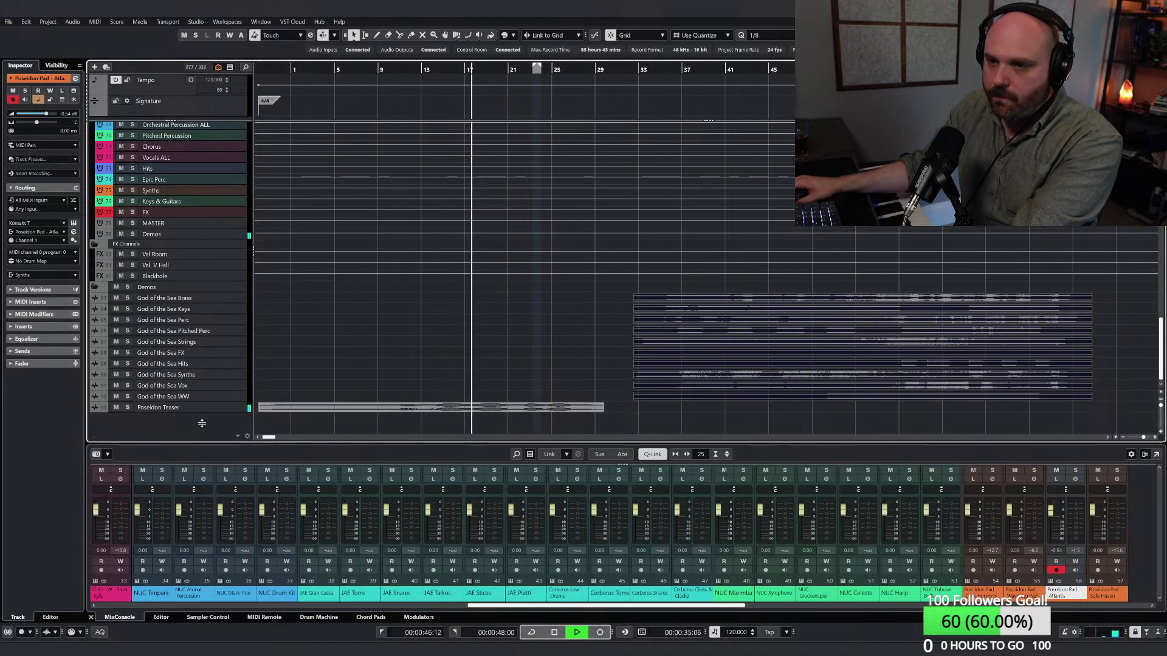
{"action": "left_click", "coordinate": [262, 411]}
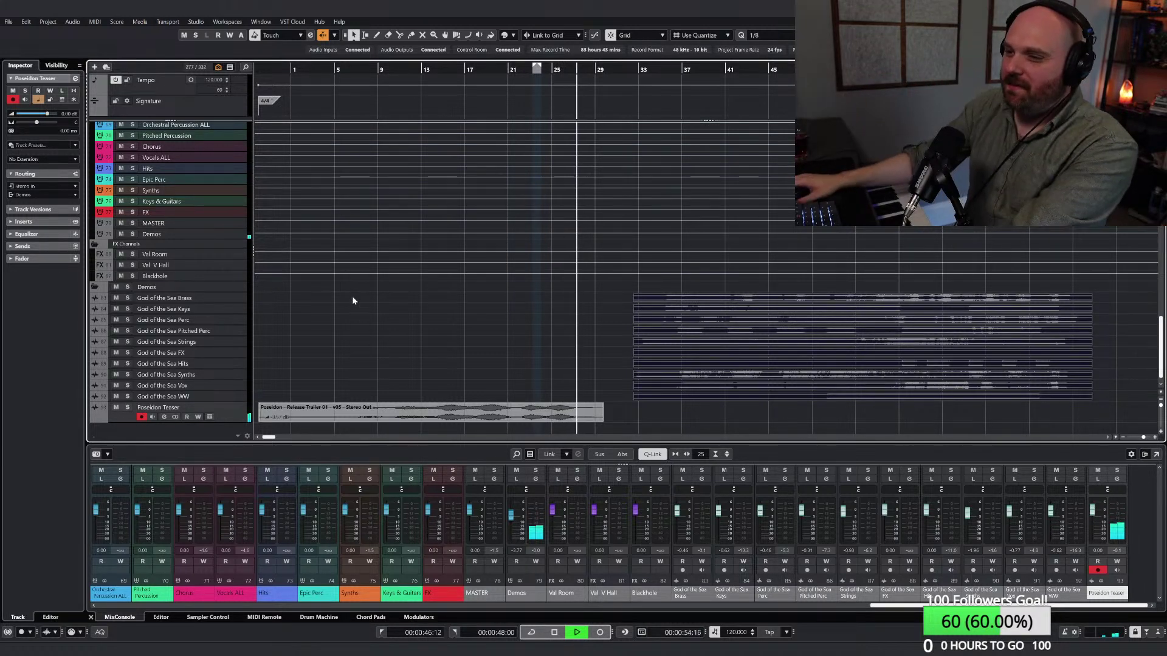
{"action": "key", "text": "space"}
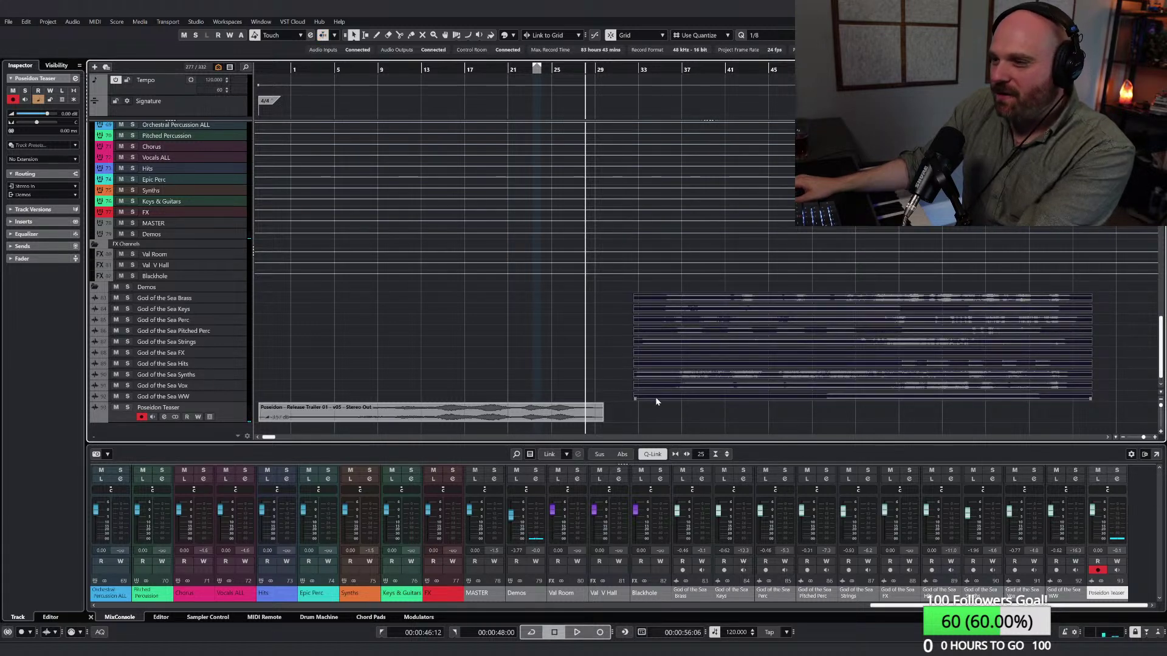
Step: Move the God of the Sea stems earlier on the timeline so they start at bar 29
{"action": "left_click_drag", "start_coordinate": [655, 397], "coordinate": [608, 401]}
{"action": "key", "text": "h"}
{"action": "key", "text": "h"}
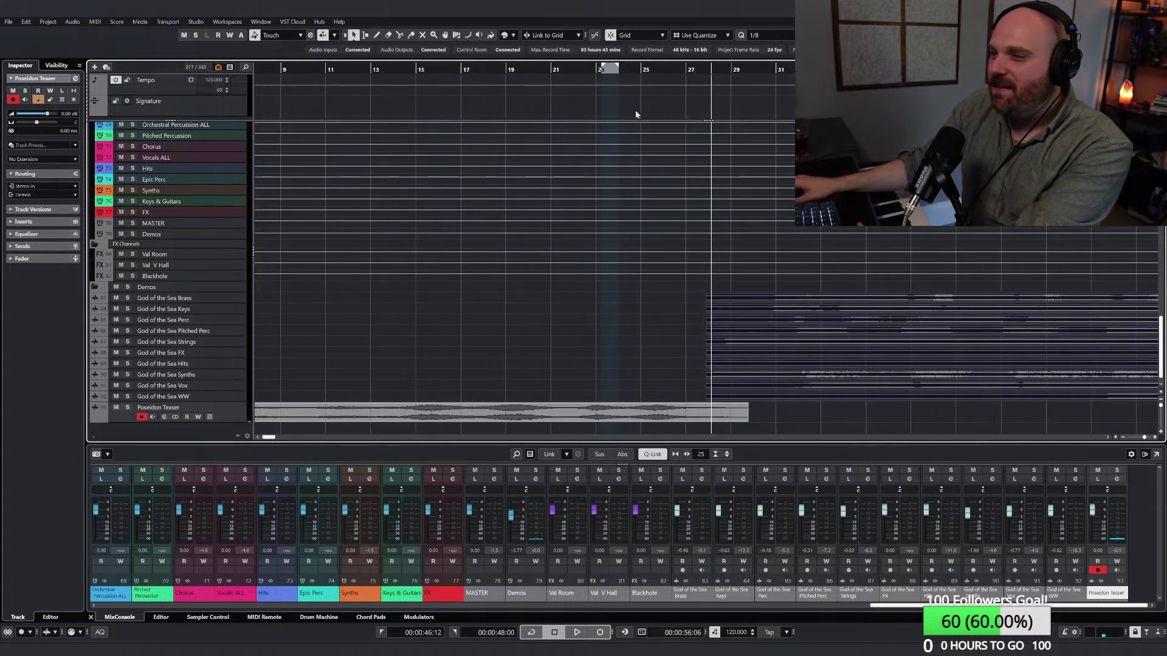
{"action": "left_click", "coordinate": [634, 70]}
{"action": "left_click_drag", "start_coordinate": [730, 304], "coordinate": [737, 313]}
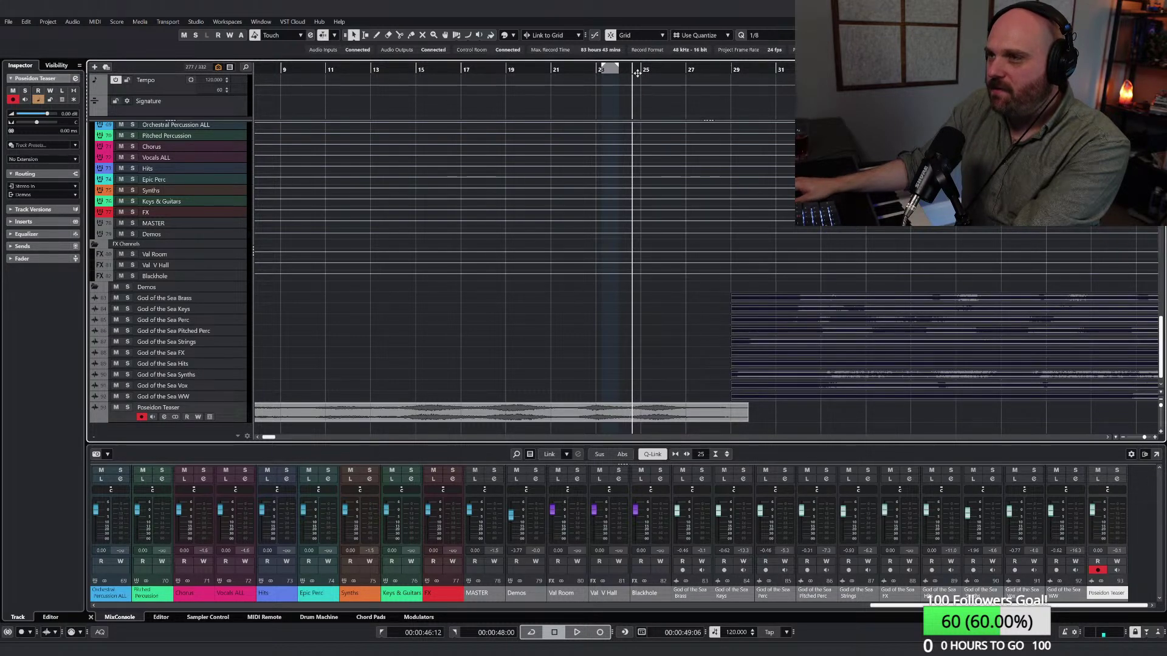
Step: Play the transition from the Poseidon Teaser into the God of the Sea stems and move the stems back to bar 33
{"action": "left_click_drag", "start_coordinate": [637, 73], "coordinate": [578, 89]}
{"action": "key", "text": "space"}
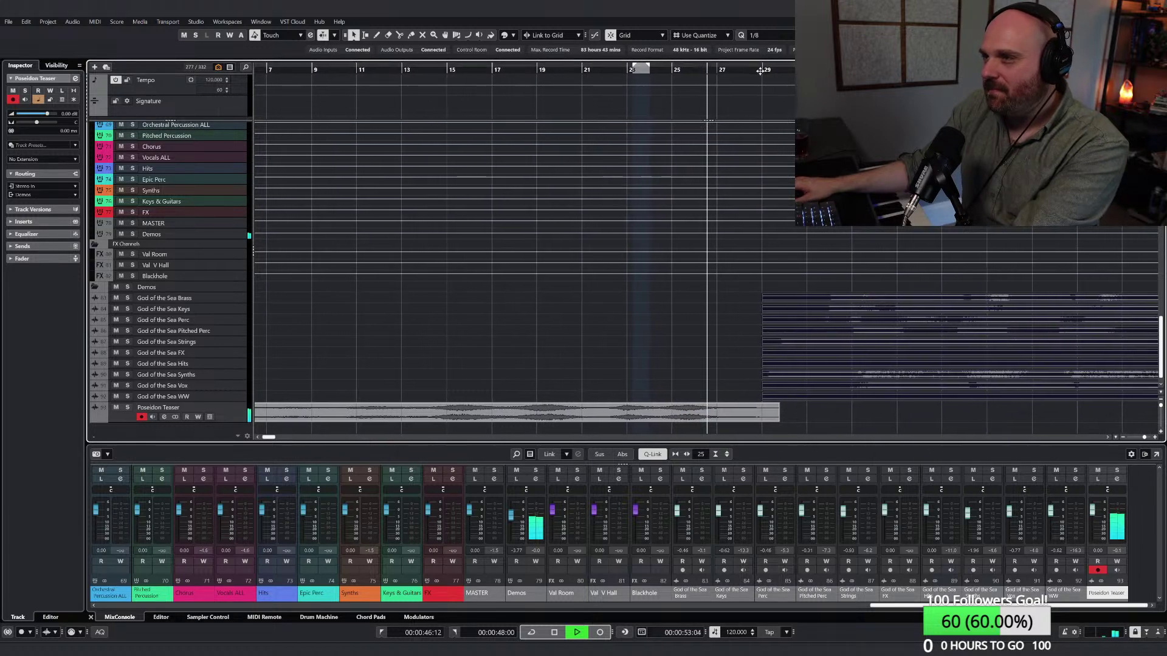
{"action": "left_click", "coordinate": [761, 71]}
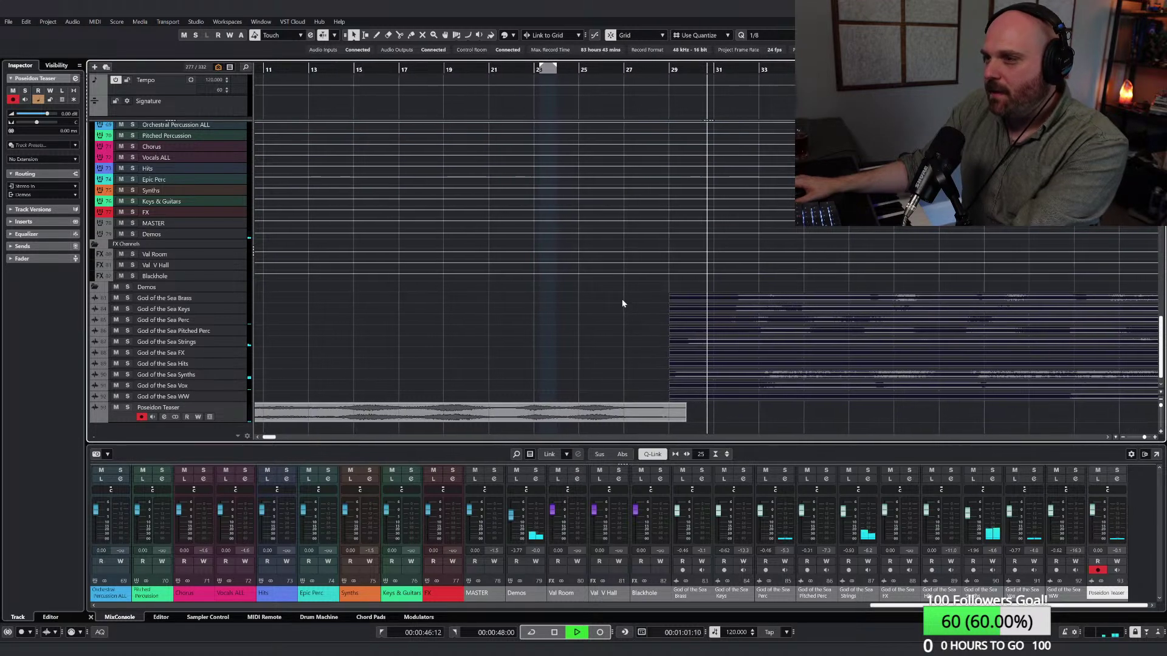
{"action": "key", "text": "space"}
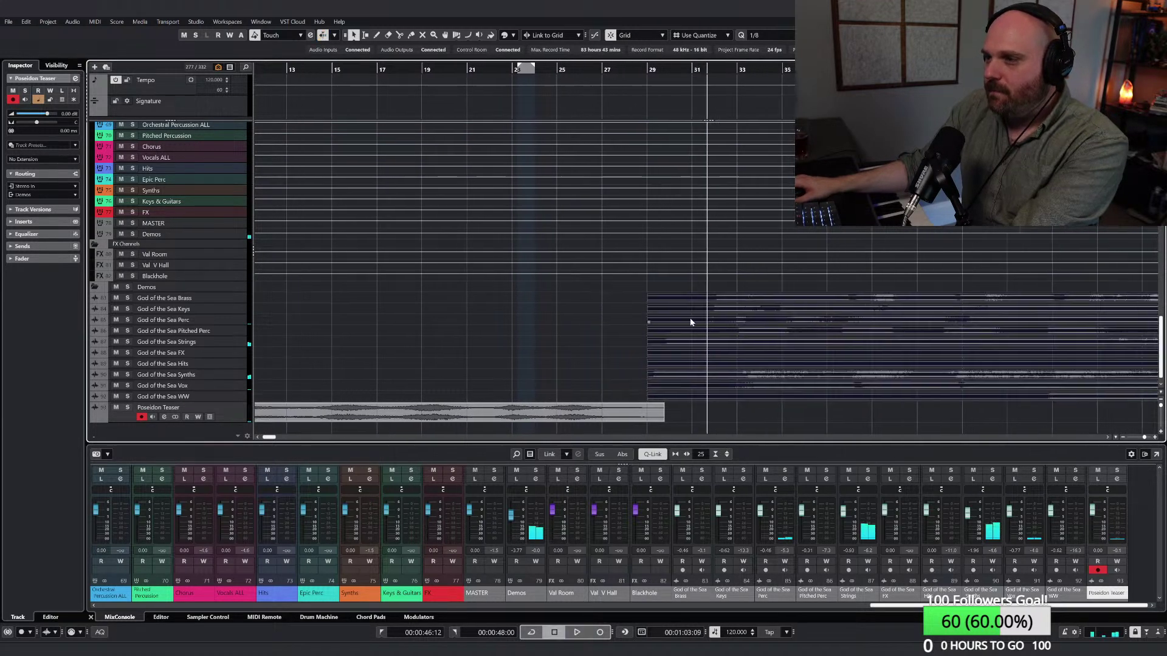
{"action": "left_click_drag", "start_coordinate": [674, 303], "coordinate": [760, 304]}
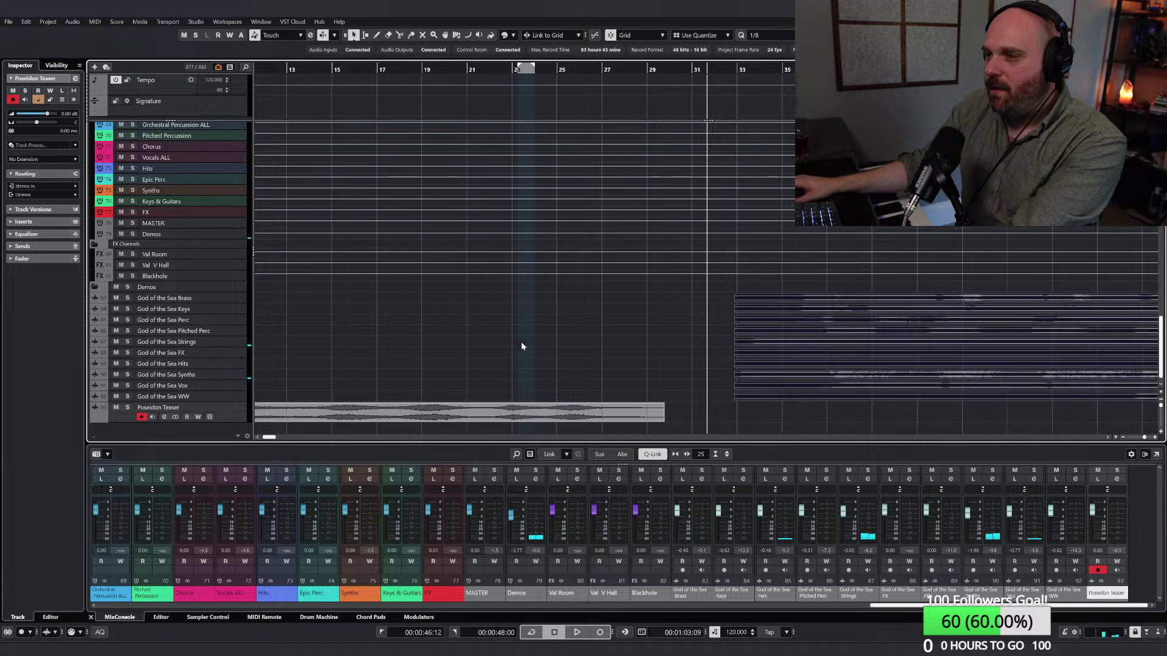
Step: Open the AI Sketch Piano's Klavier instrument, collapse the Kontakt library browser, audition the piano and close the instrument window
{"action": "left_click_drag", "start_coordinate": [515, 70], "coordinate": [501, 92]}
{"action": "scroll", "coordinate": [473, 247], "scroll_direction": "up", "scroll_amount": 15}
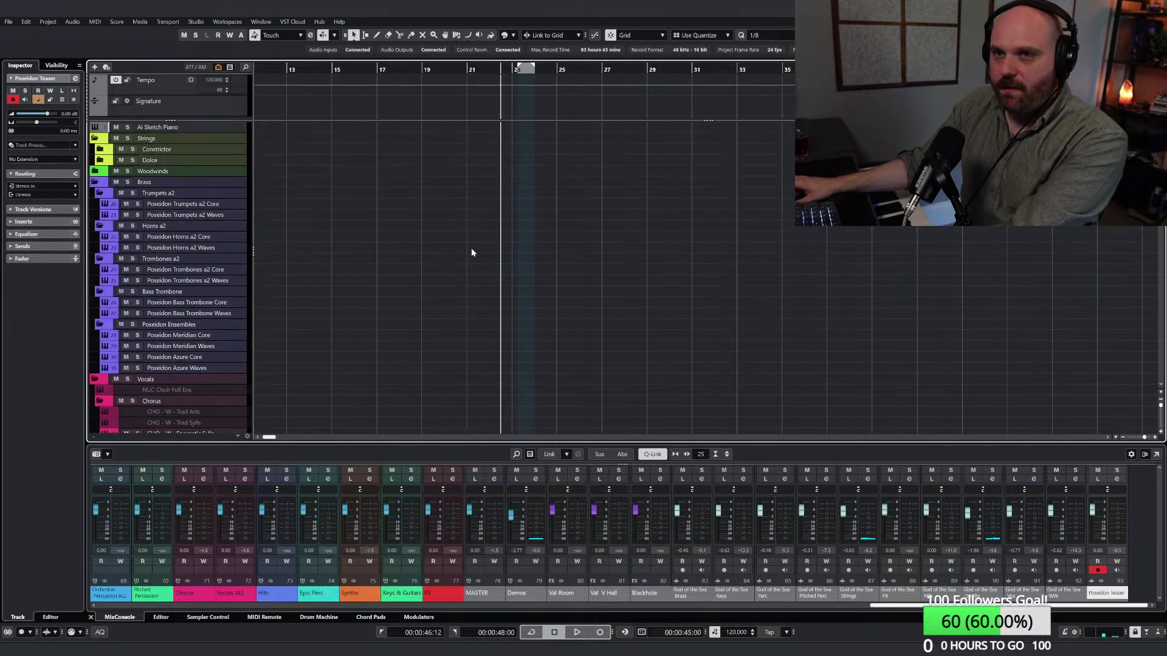
{"action": "left_click", "coordinate": [204, 127]}
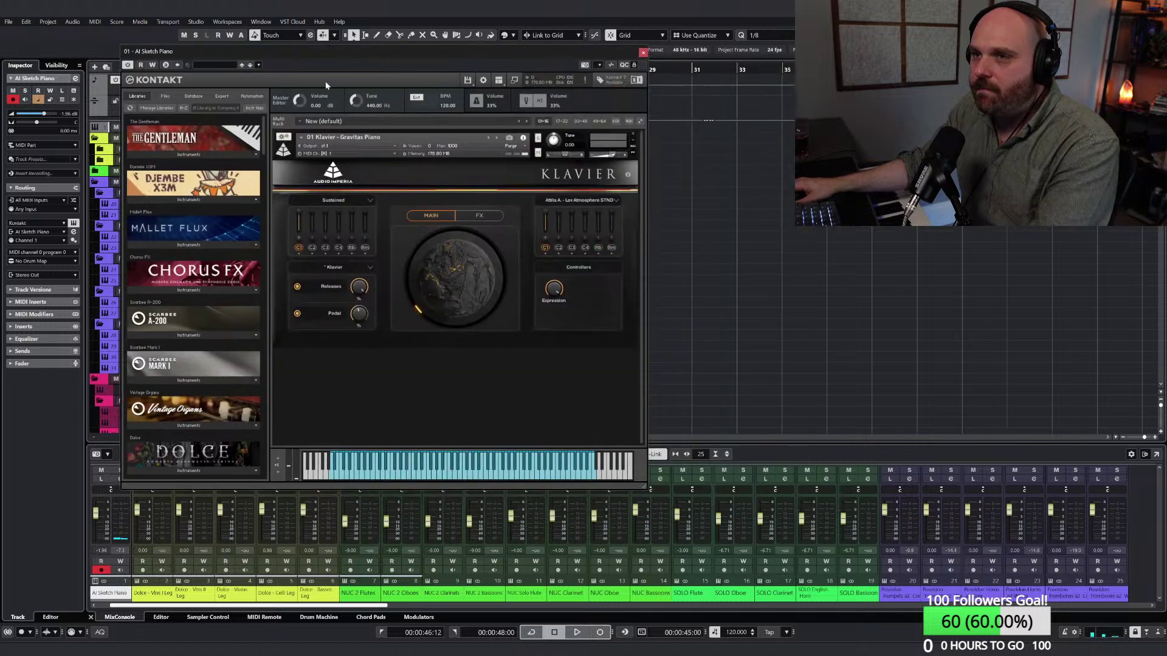
{"action": "left_click", "coordinate": [514, 79]}
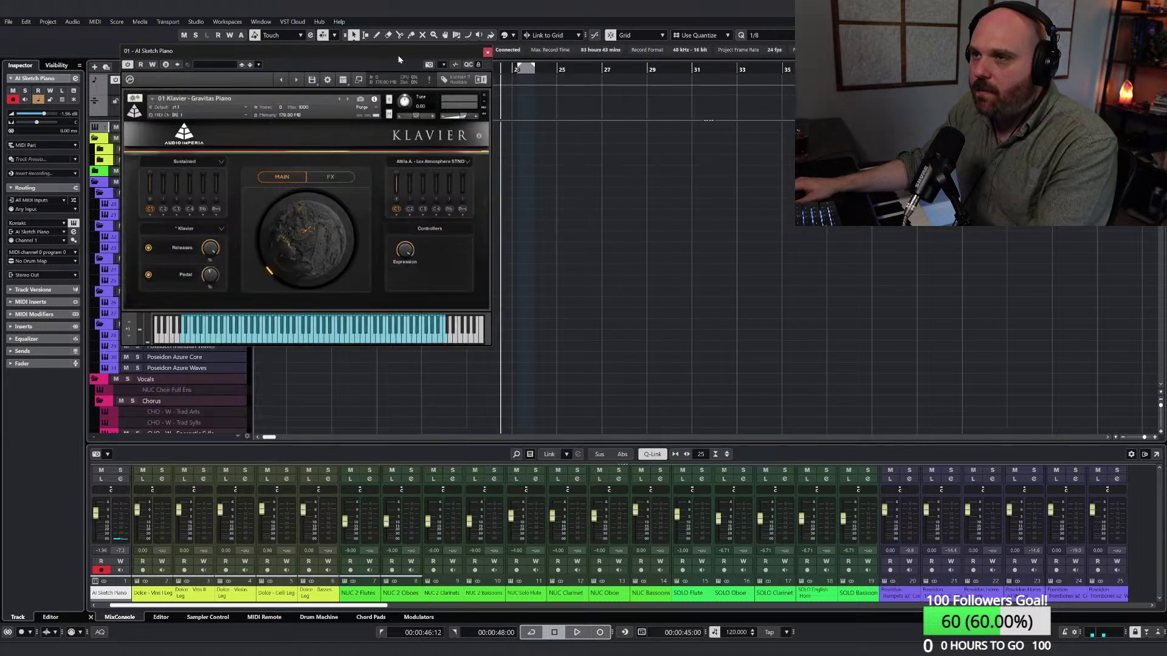
{"action": "left_click_drag", "start_coordinate": [354, 54], "coordinate": [330, 66]}
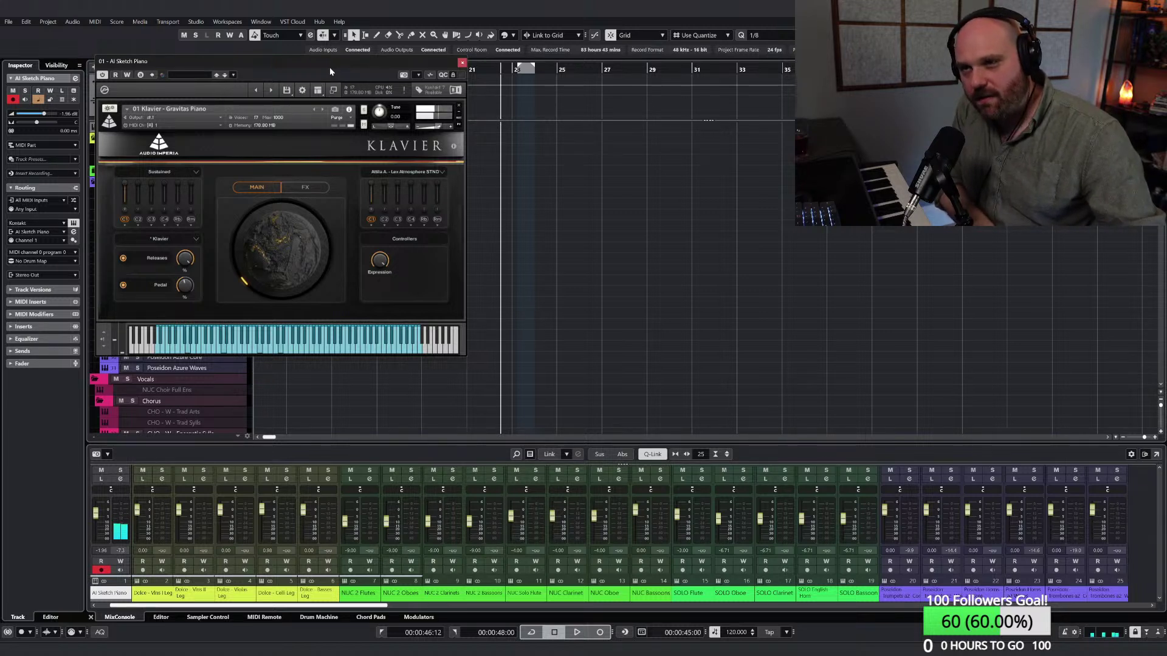
{"action": "left_click", "coordinate": [462, 64]}
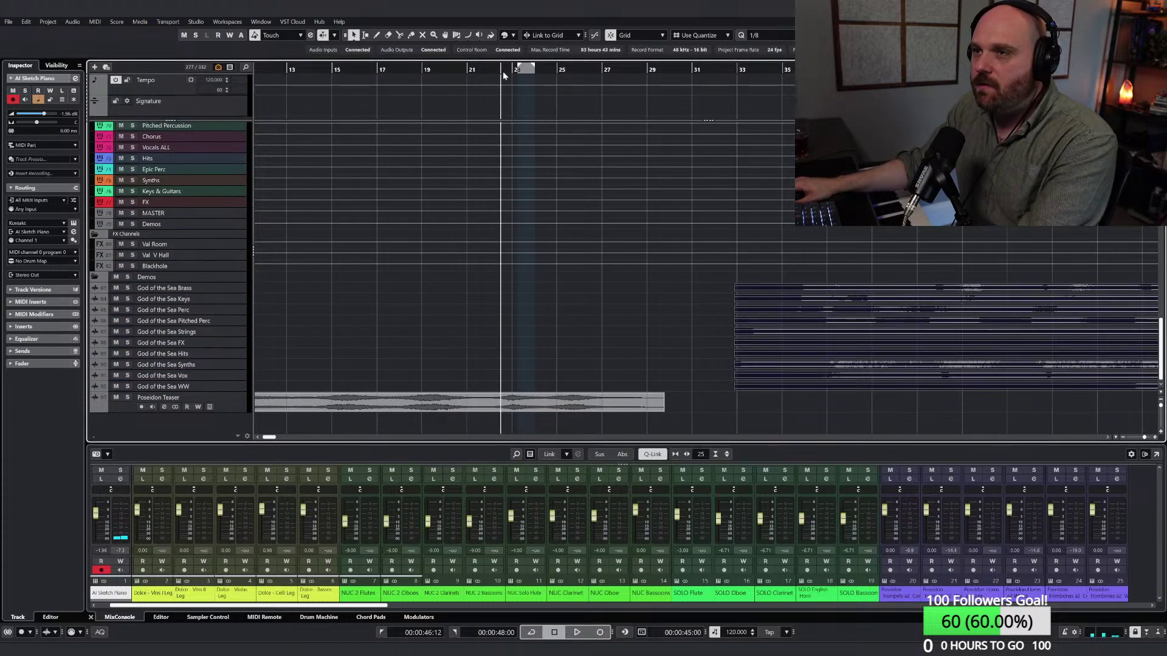
Step: Play the end of the Poseidon Teaser and the opening of the God of the Sea stems with the AI Sketch Piano armed
{"action": "left_click_drag", "start_coordinate": [502, 72], "coordinate": [513, 76]}
{"action": "key", "text": "space"}
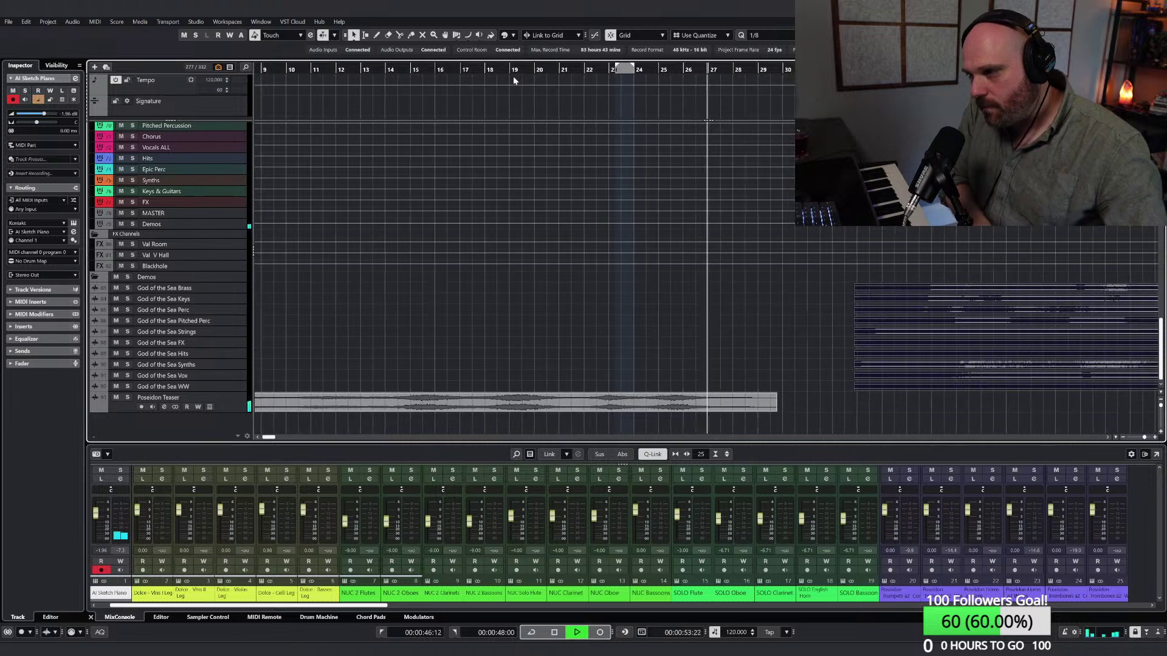
{"action": "key", "text": "space"}
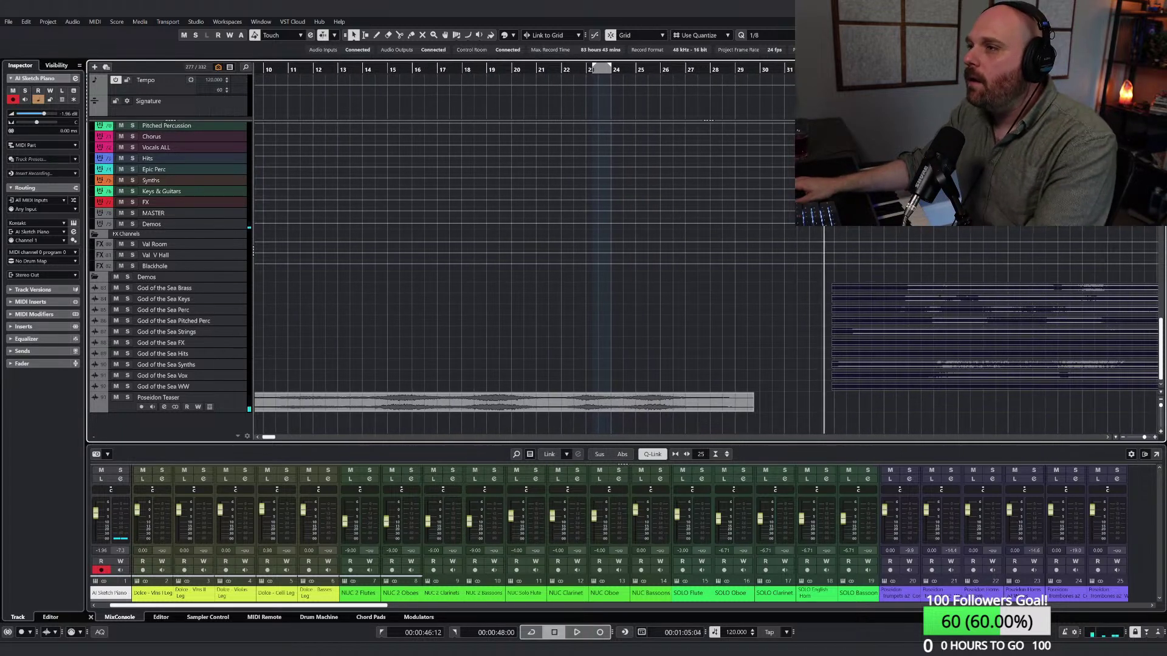
{"action": "key", "text": "space"}
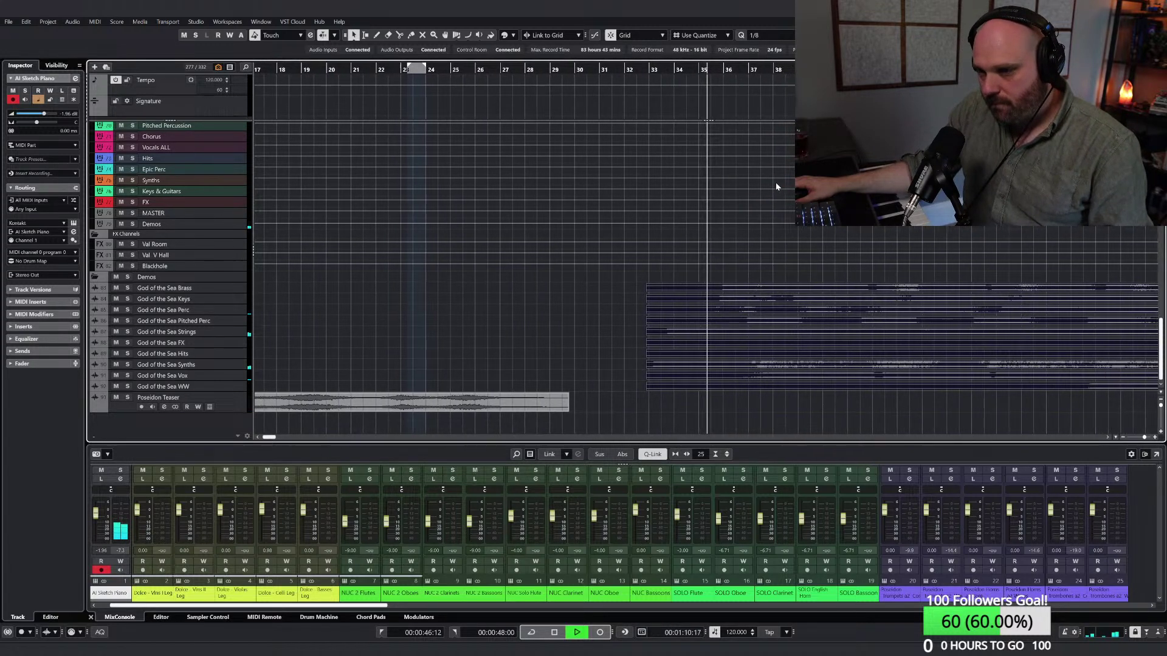
{"action": "key", "text": "space"}
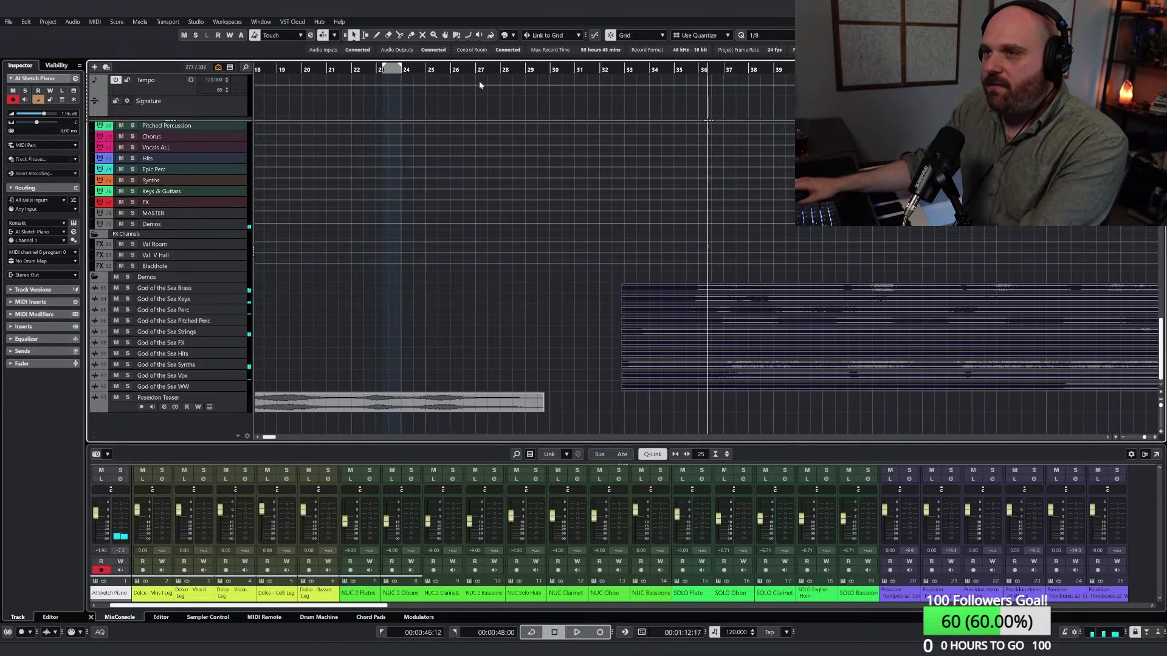
Step: Replay the closing section of the Poseidon Teaser with the AI Sketch Piano armed
{"action": "left_click_drag", "start_coordinate": [481, 71], "coordinate": [428, 72]}
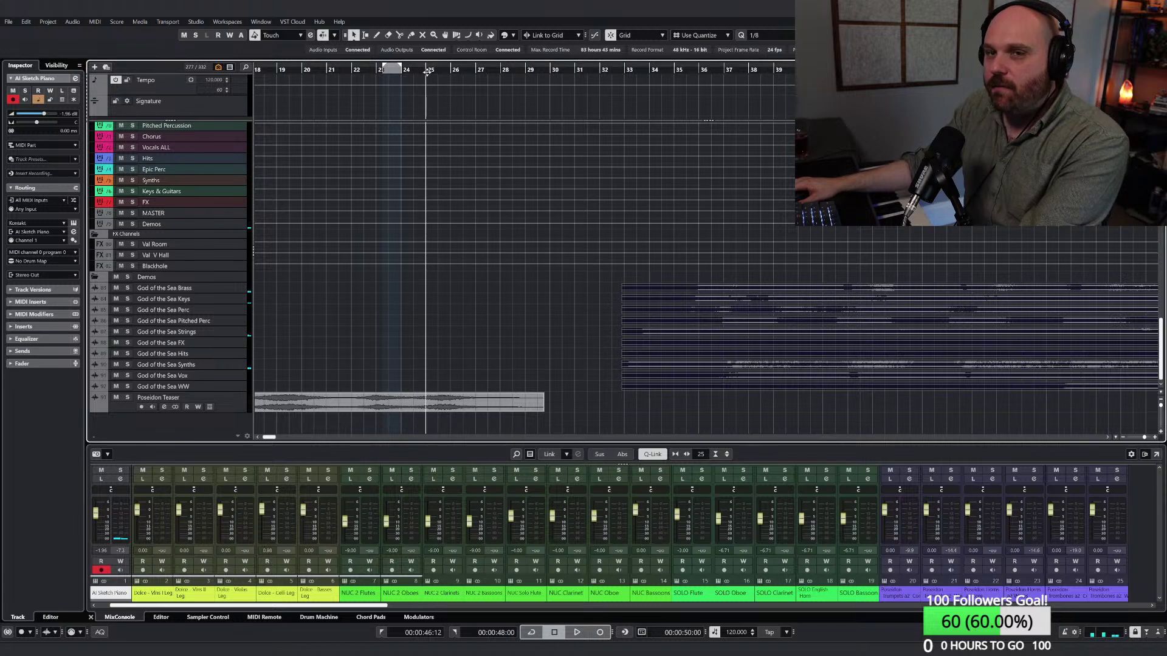
{"action": "left_click", "coordinate": [395, 66]}
{"action": "key", "text": "space"}
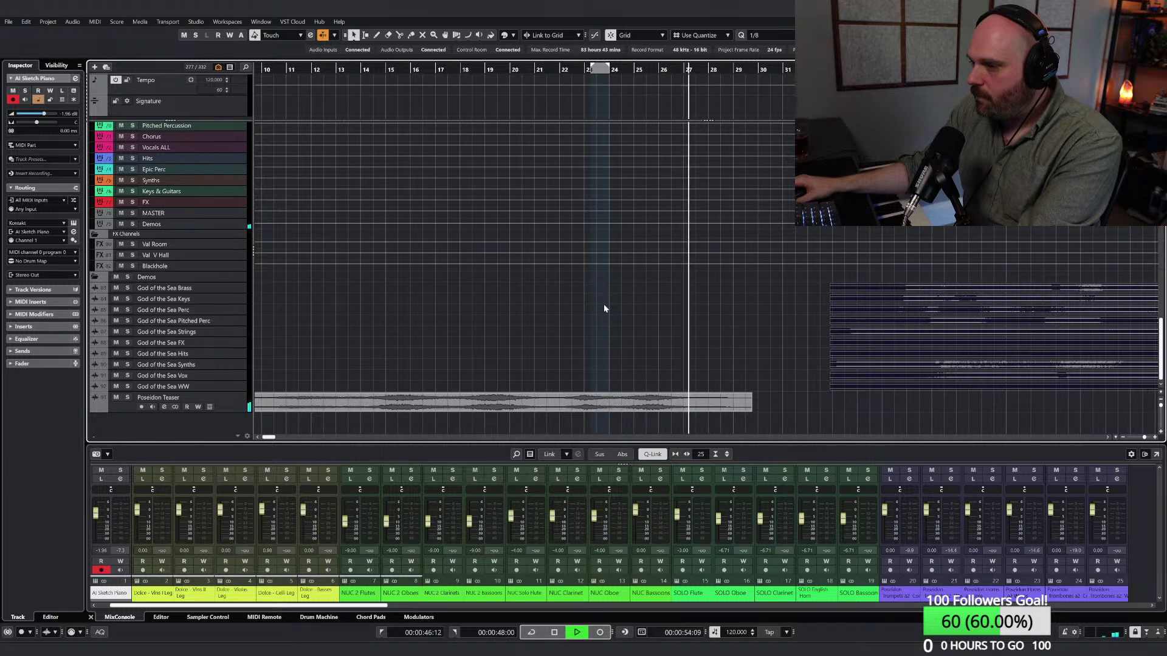
{"action": "key", "text": "space"}
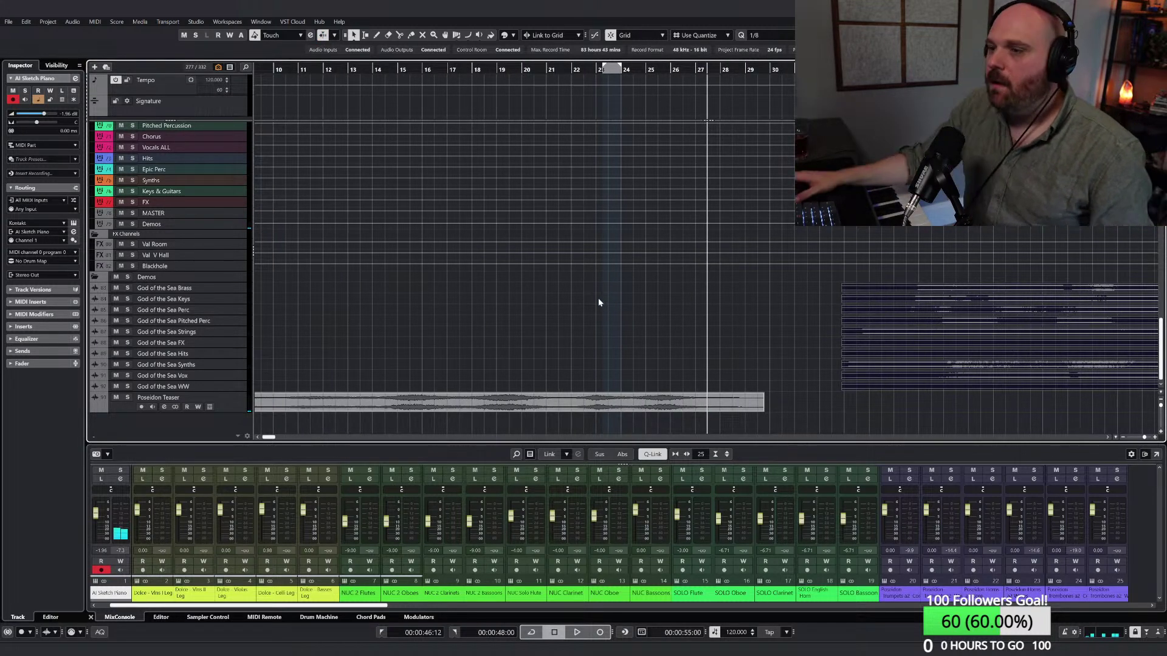
{"action": "scroll", "coordinate": [598, 297], "scroll_direction": "down", "scroll_amount": 5}
{"action": "scroll", "coordinate": [491, 231], "scroll_direction": "up", "scroll_amount": 5}
{"action": "scroll", "coordinate": [480, 225], "scroll_direction": "up", "scroll_amount": 10}
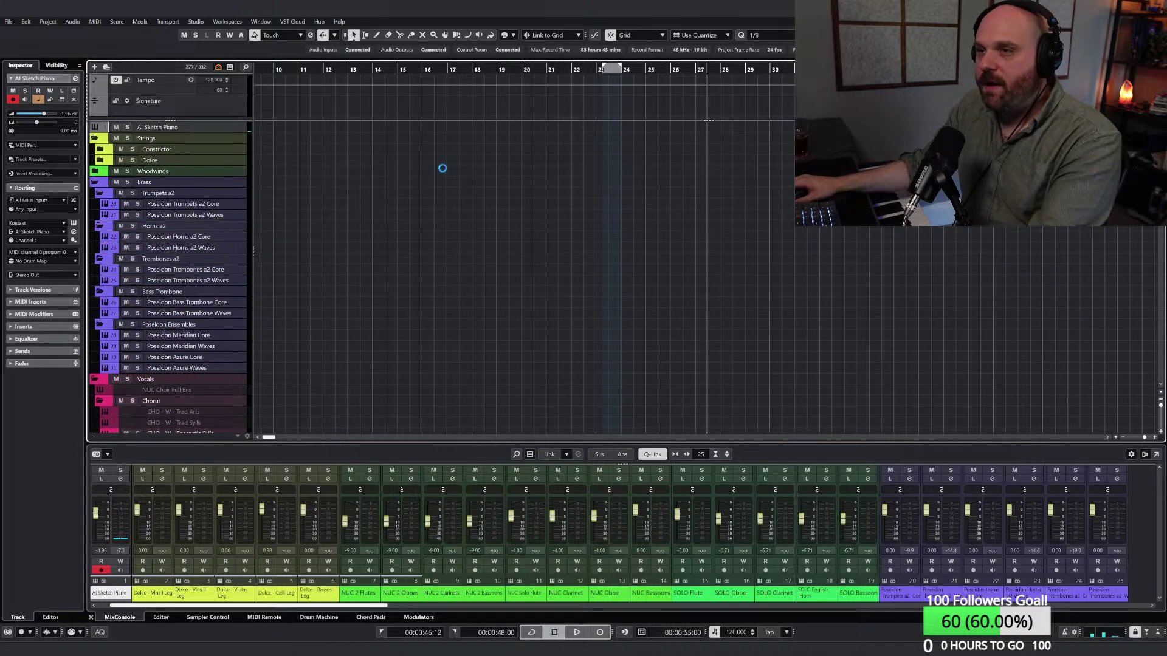
Step: Play the end of the Poseidon Teaser and the opening of the God of the Sea stems with the Klavier piano open
{"action": "left_click", "coordinate": [622, 72]}
{"action": "key", "text": "space"}
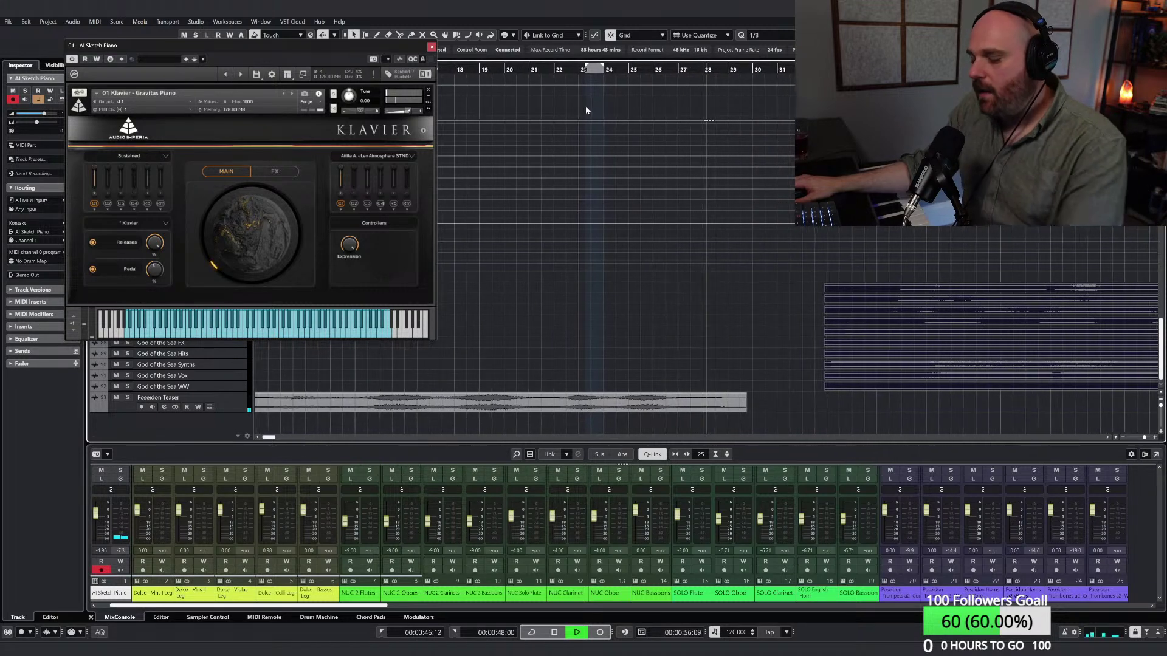
{"action": "key", "text": "space"}
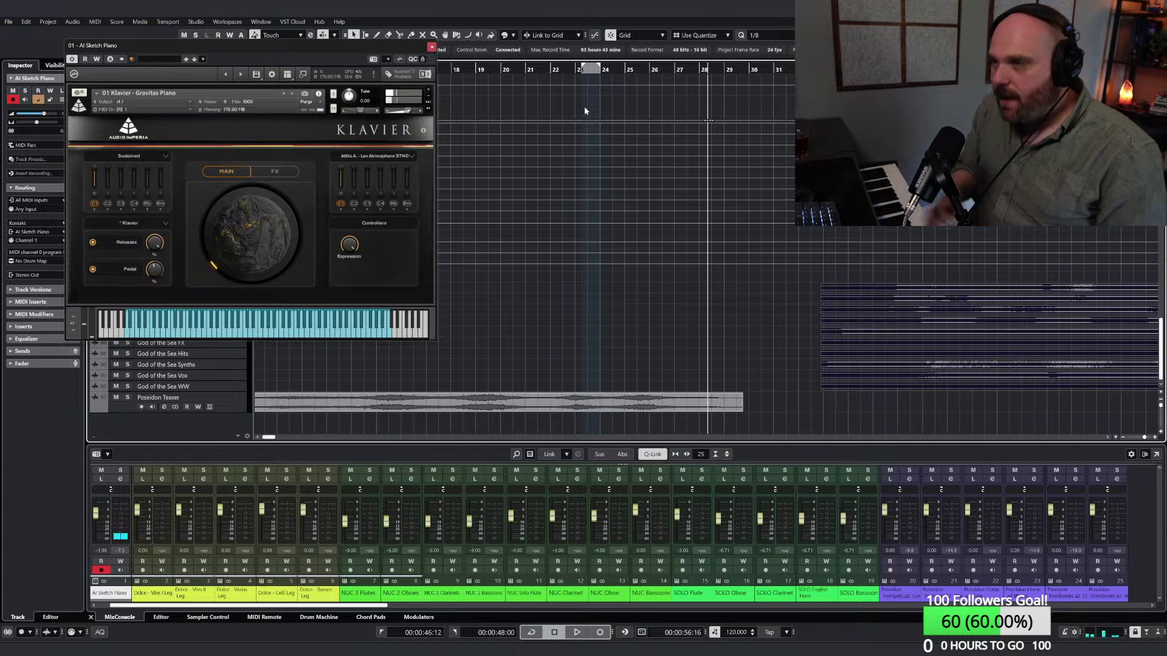
{"action": "left_click_drag", "start_coordinate": [817, 69], "coordinate": [831, 70]}
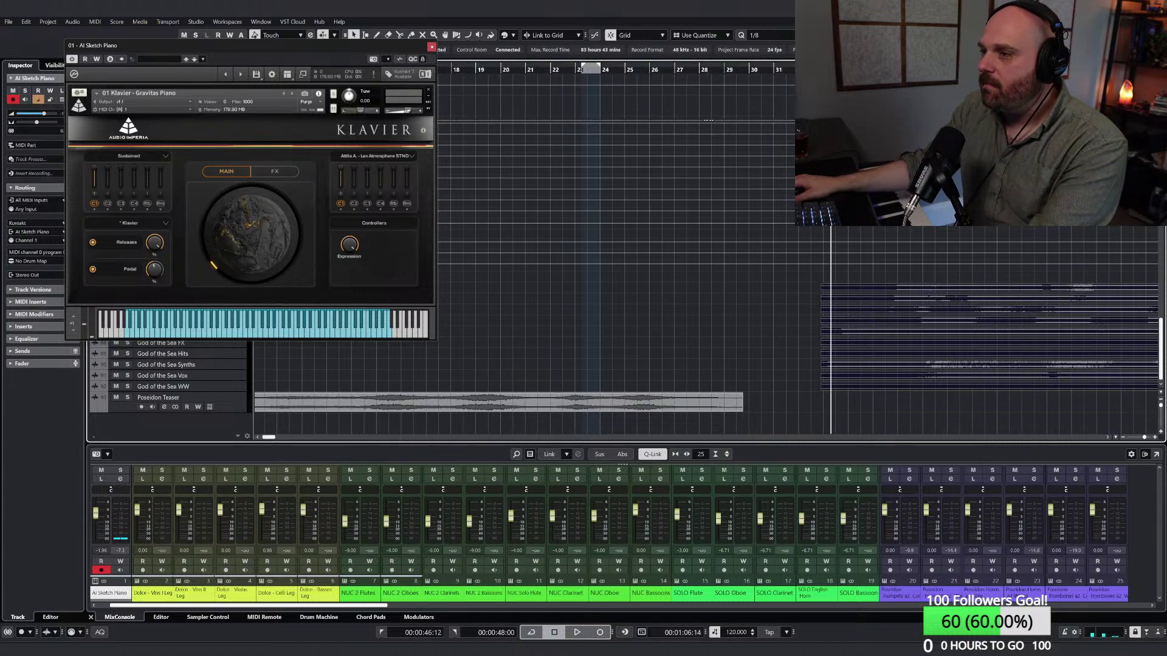
{"action": "key", "text": "space"}
{"action": "key", "text": "space"}
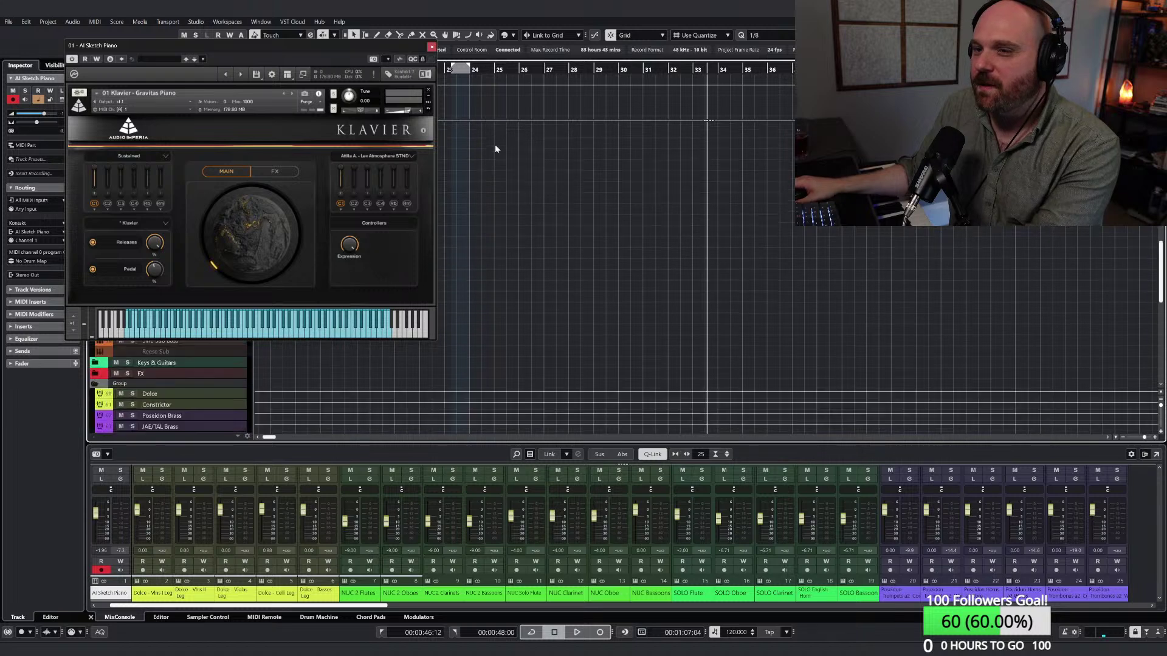
Step: Play the later section of the Poseidon Teaser again and close the Klavier instrument window
{"action": "left_click_drag", "start_coordinate": [470, 72], "coordinate": [431, 180]}
{"action": "scroll", "coordinate": [581, 305], "scroll_direction": "up", "scroll_amount": 2}
{"action": "scroll", "coordinate": [561, 357], "scroll_direction": "down", "scroll_amount": 5}
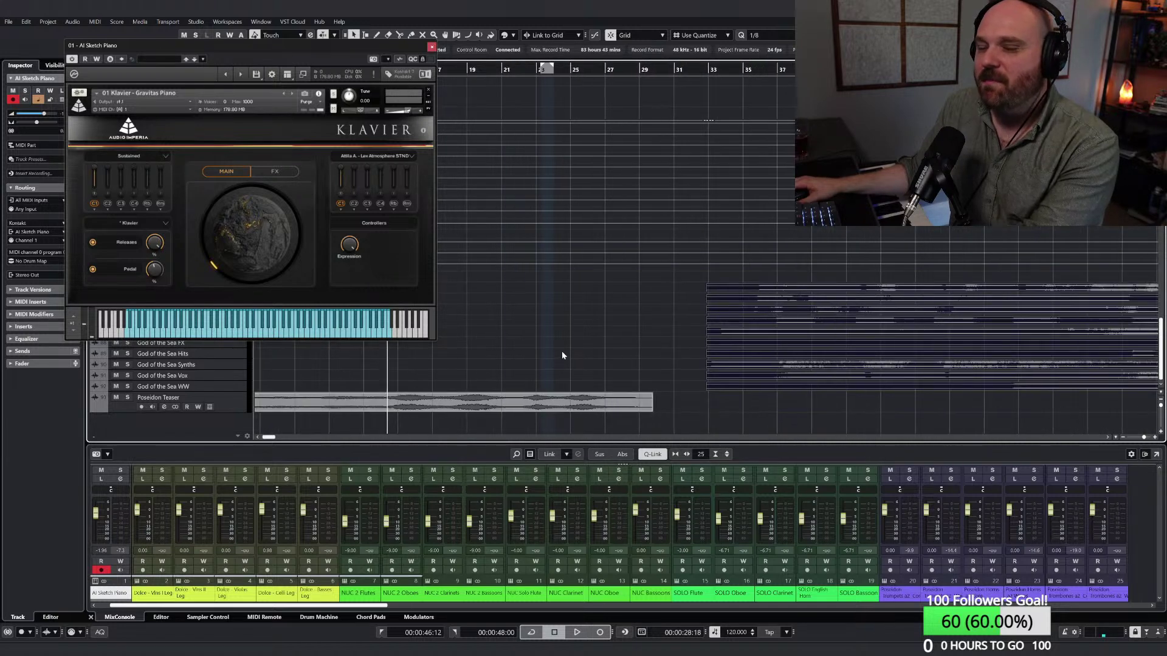
{"action": "left_click_drag", "start_coordinate": [453, 79], "coordinate": [518, 121]}
{"action": "key", "text": "space"}
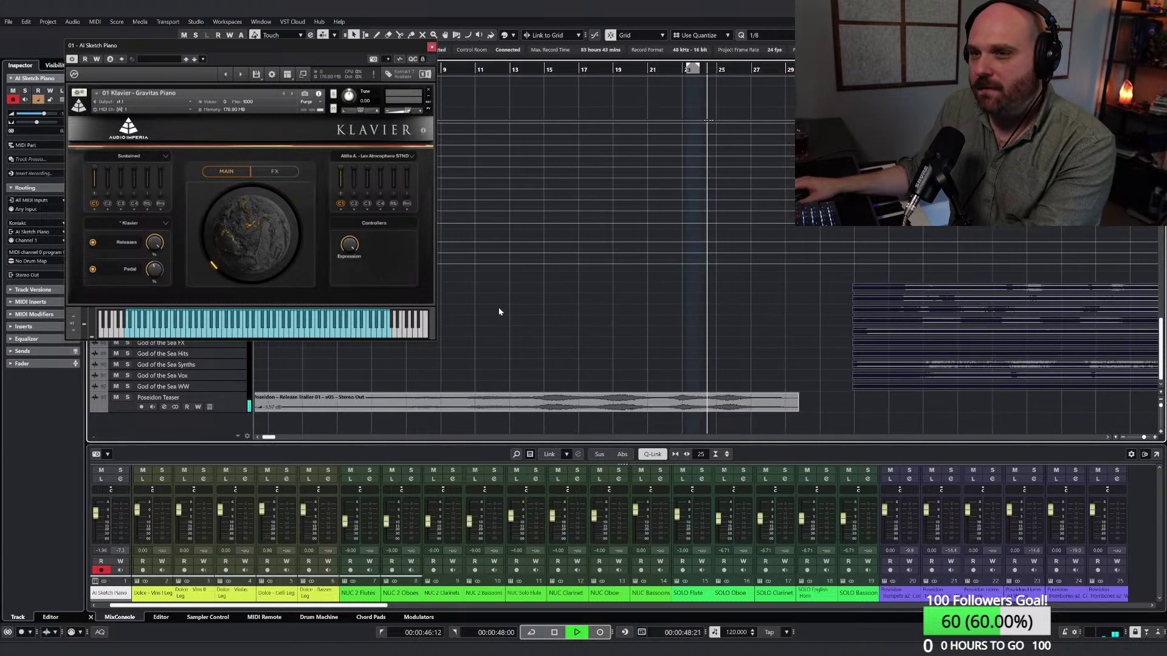
{"action": "left_click", "coordinate": [432, 48]}
Step: Stop playback and audition the Poseidon Atlantis, Wavering Pad and Dark Horizons pads, ending on Wavering Pad
{"action": "scroll", "coordinate": [213, 253], "scroll_direction": "up", "scroll_amount": 10}
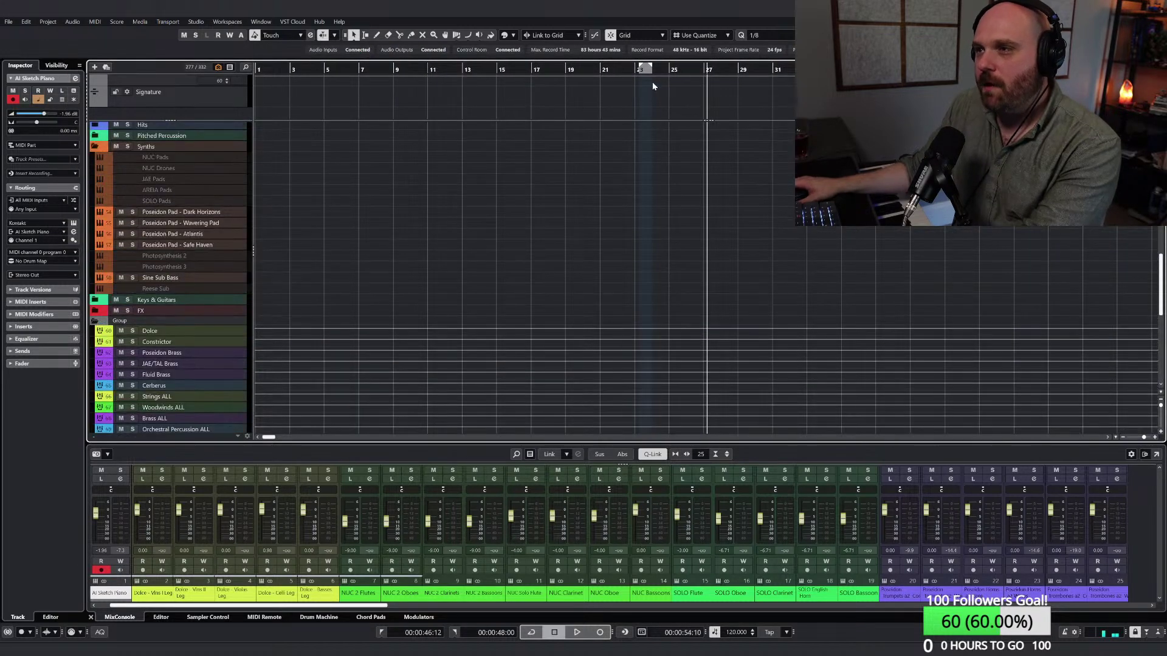
{"action": "key", "text": "space"}
{"action": "left_click", "coordinate": [195, 234]}
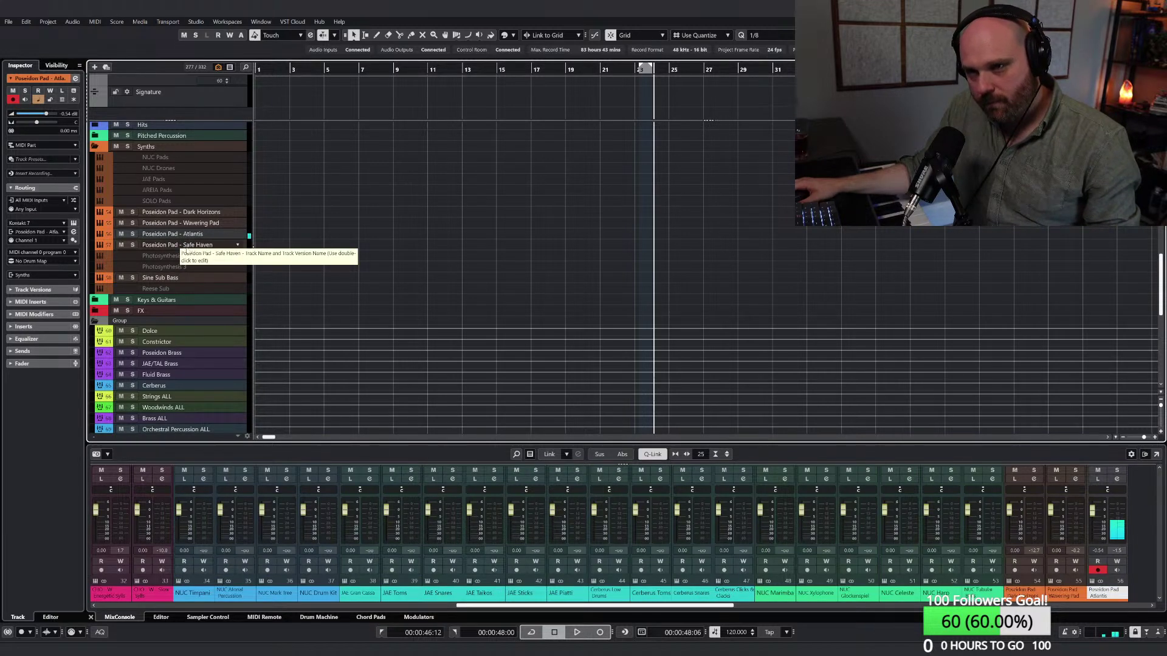
{"action": "left_click", "coordinate": [201, 223]}
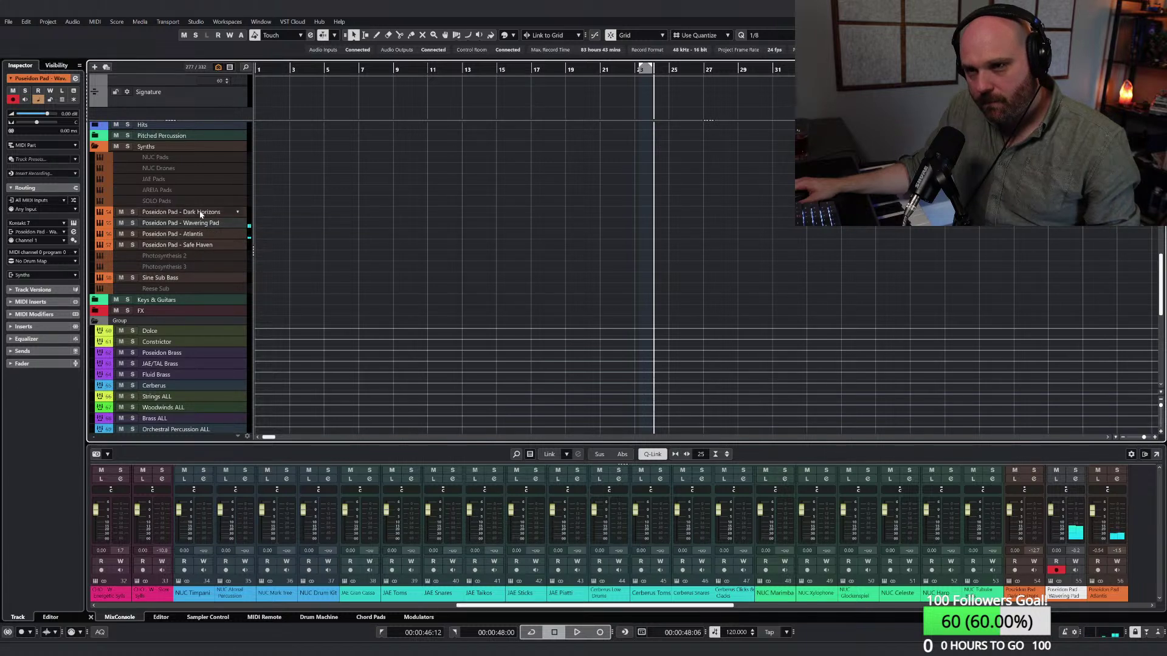
{"action": "left_click", "coordinate": [200, 213]}
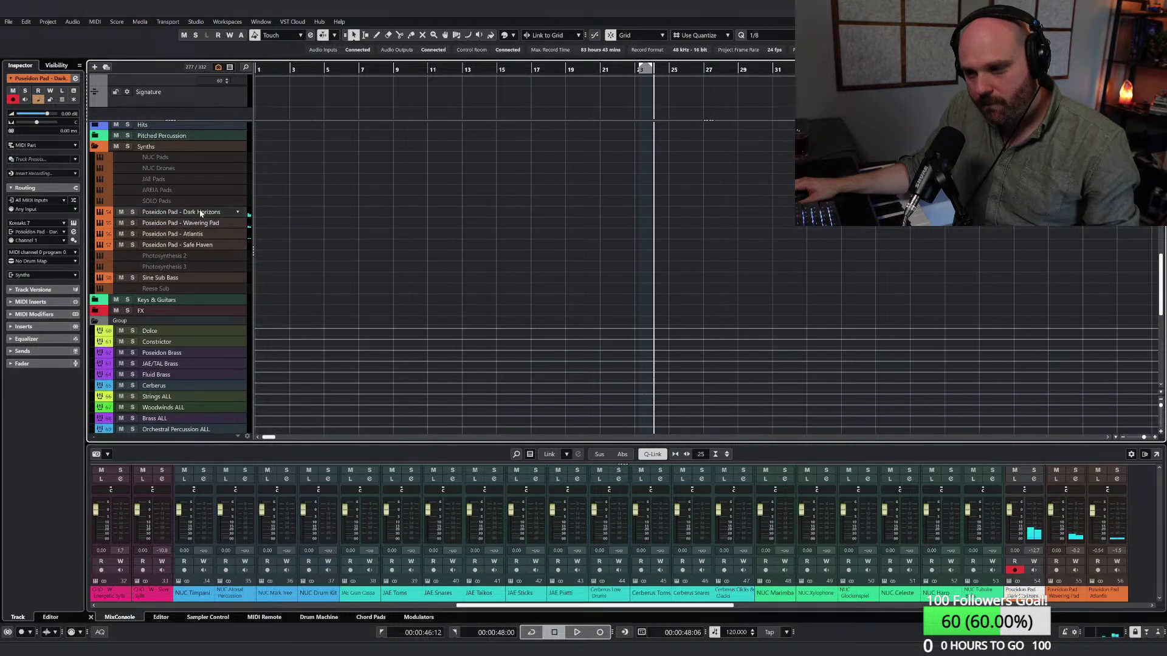
{"action": "left_click", "coordinate": [205, 223]}
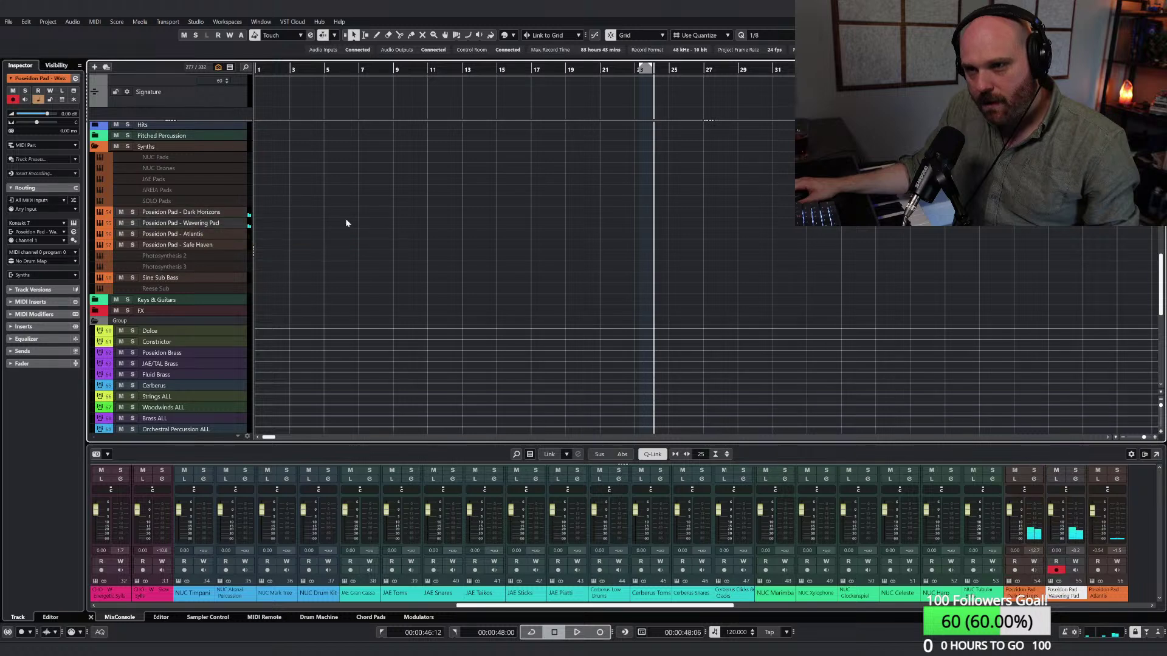
Step: Draw a MIDI part from about bar 22 to bar 35 on the Wavering Pad track and open it in the Key Editor
{"action": "scroll", "coordinate": [587, 203], "scroll_direction": "down", "scroll_amount": 3}
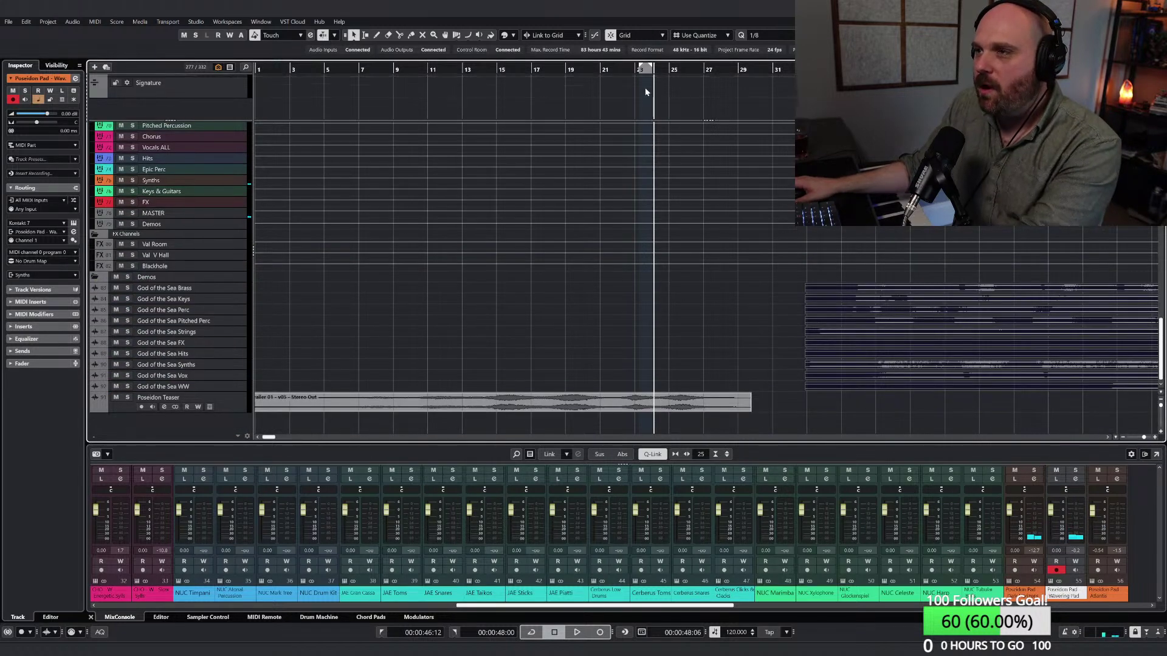
{"action": "scroll", "coordinate": [655, 139], "scroll_direction": "down", "scroll_amount": 3}
{"action": "scroll", "coordinate": [655, 139], "scroll_direction": "up", "scroll_amount": 15}
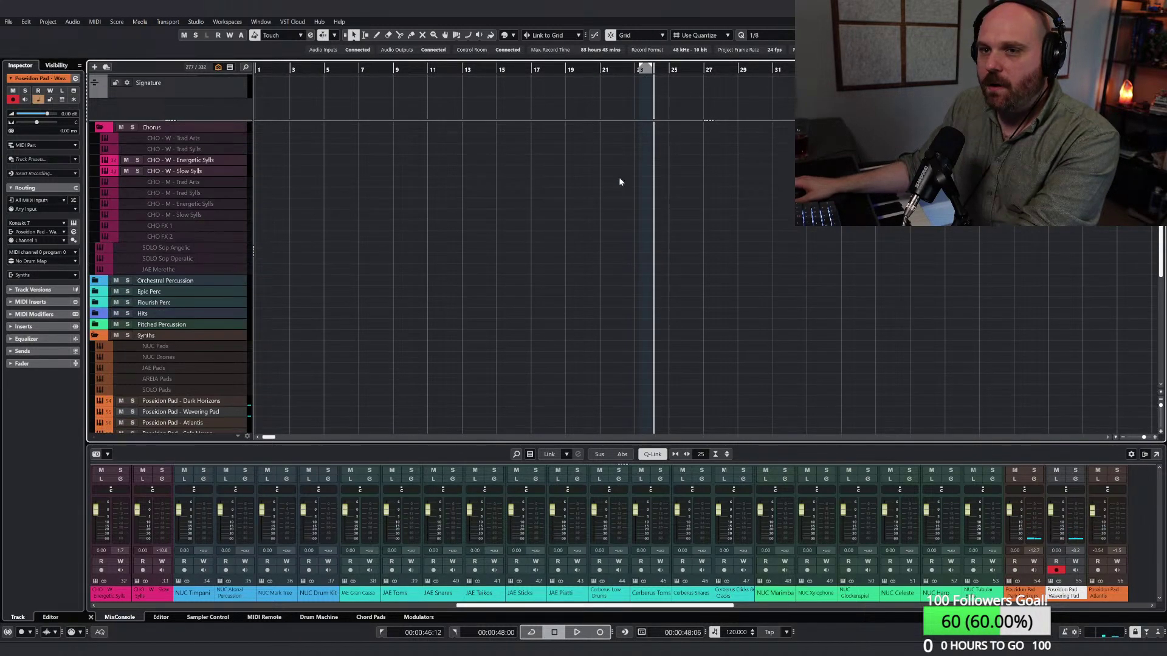
{"action": "scroll", "coordinate": [592, 197], "scroll_direction": "down", "scroll_amount": 10}
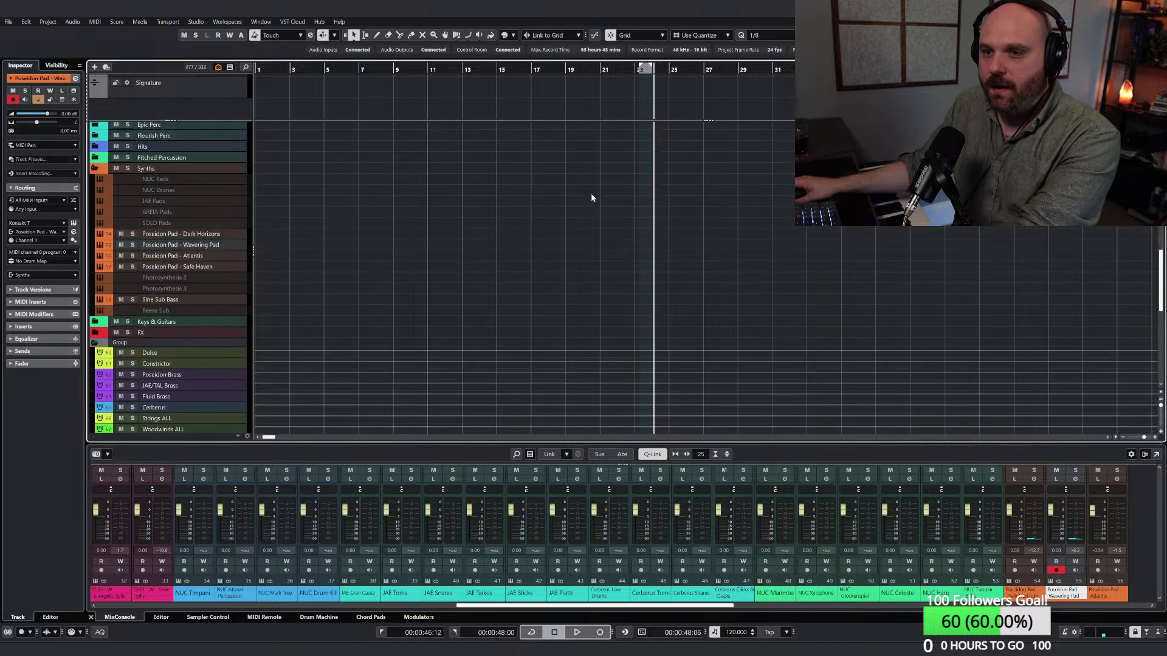
{"action": "right_click", "coordinate": [587, 237]}
{"action": "left_click", "coordinate": [610, 237]}
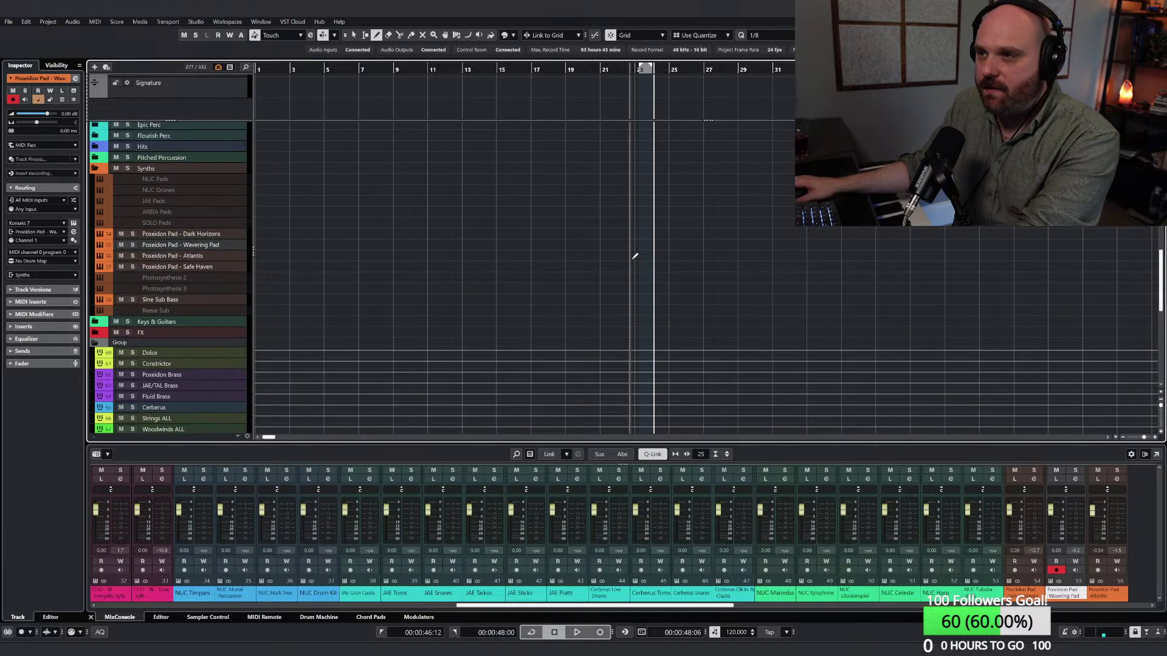
{"action": "left_click_drag", "start_coordinate": [626, 245], "coordinate": [847, 245]}
{"action": "key", "text": "ctrl+e"}
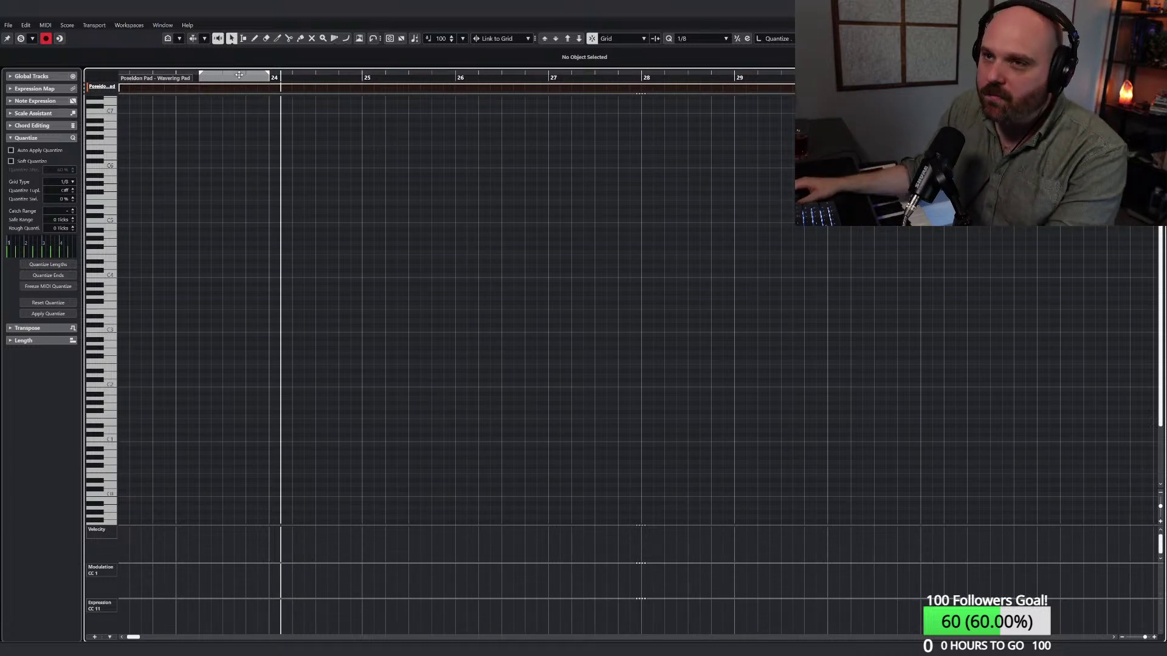
Step: Play through from about bar 22 and draw a half-bar G1 note starting at bar 28
{"action": "left_click_drag", "start_coordinate": [239, 79], "coordinate": [172, 109]}
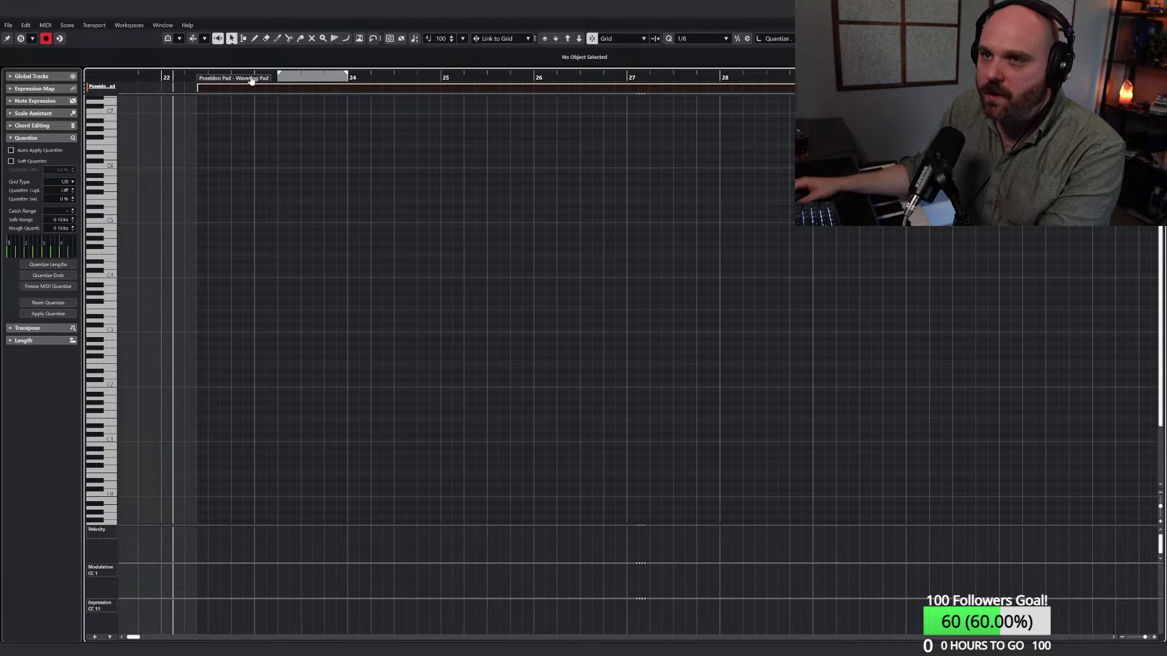
{"action": "right_click", "coordinate": [271, 155]}
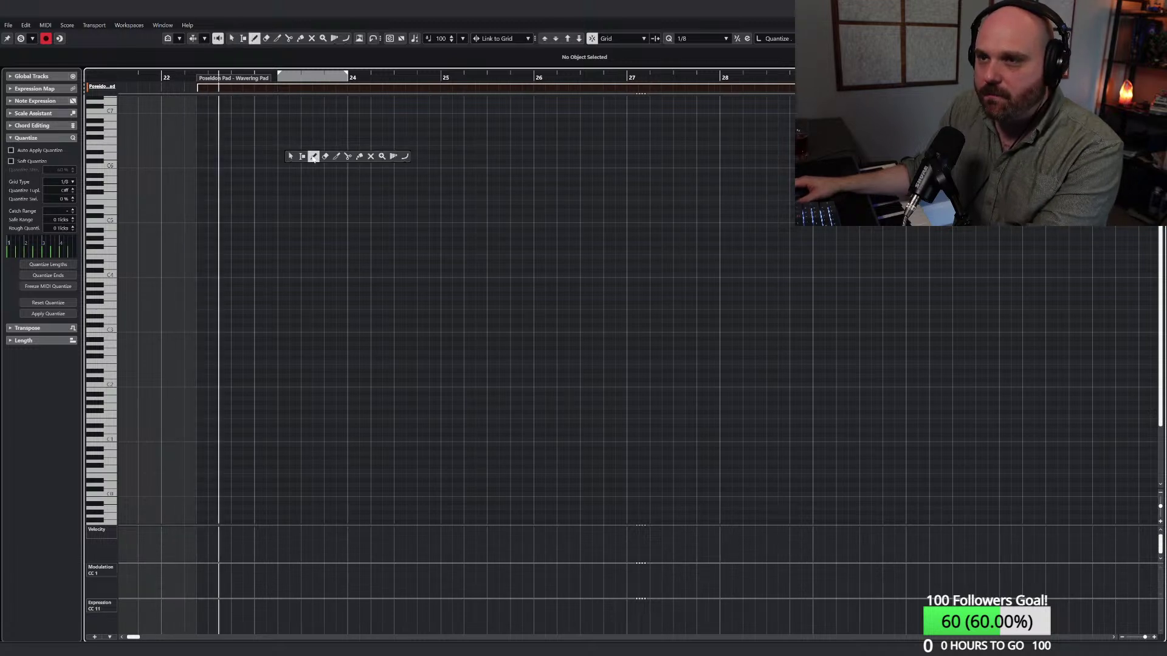
{"action": "left_click", "coordinate": [312, 156]}
{"action": "key", "text": "space"}
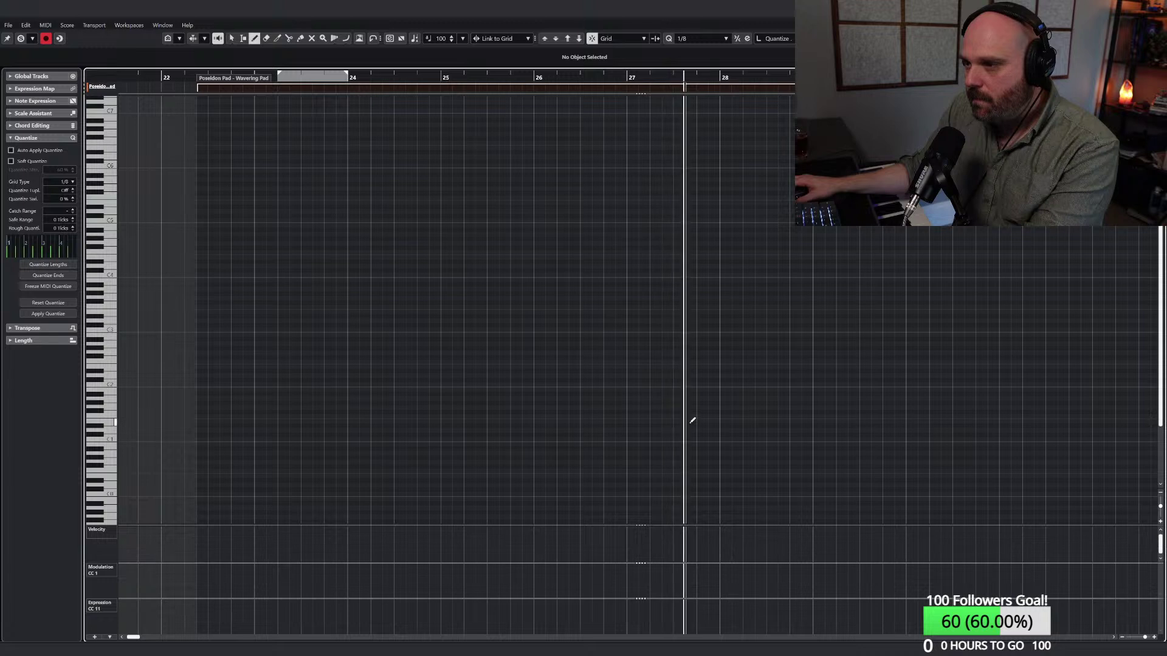
{"action": "mouse_move", "coordinate": [723, 408]}
{"action": "left_mouse_down"}
{"action": "mouse_move", "coordinate": [757, 406]}
{"action": "mouse_move", "coordinate": [743, 410]}
{"action": "left_mouse_up"}
{"action": "key", "text": "1"}
{"action": "left_click", "coordinate": [730, 408]}
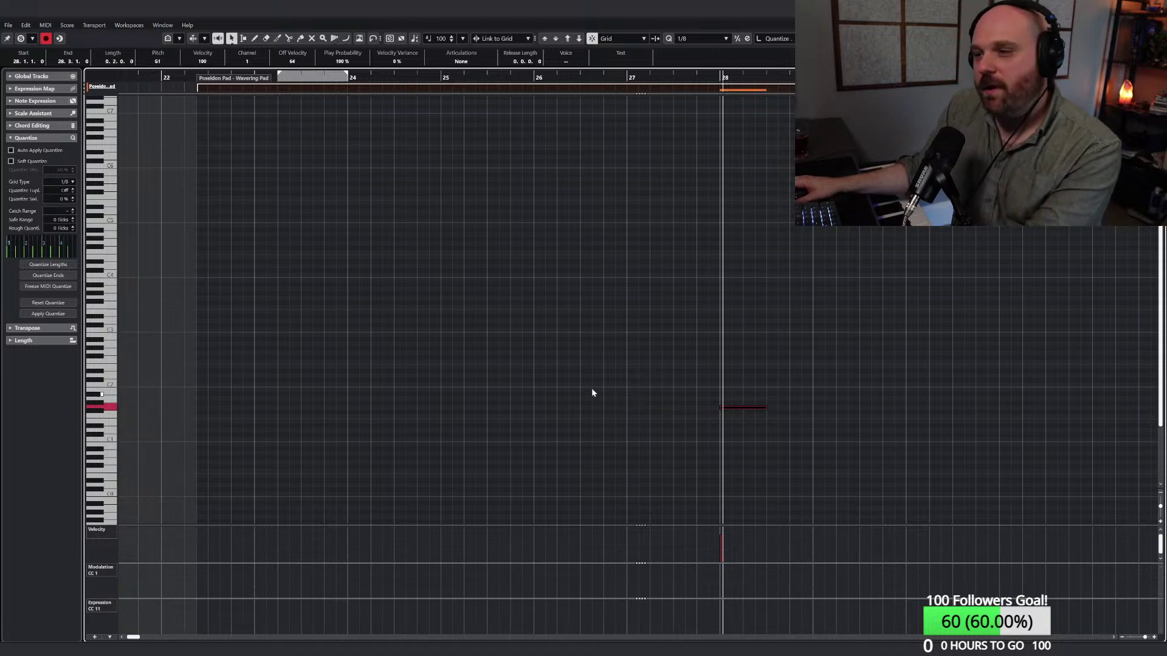
Step: Lengthen the G1 note so it ends about halfway through bar 31
{"action": "key", "text": "g"}
{"action": "left_click_drag", "start_coordinate": [672, 413], "coordinate": [856, 411]}
{"action": "left_click", "coordinate": [594, 344]}
{"action": "right_click", "coordinate": [593, 340]}
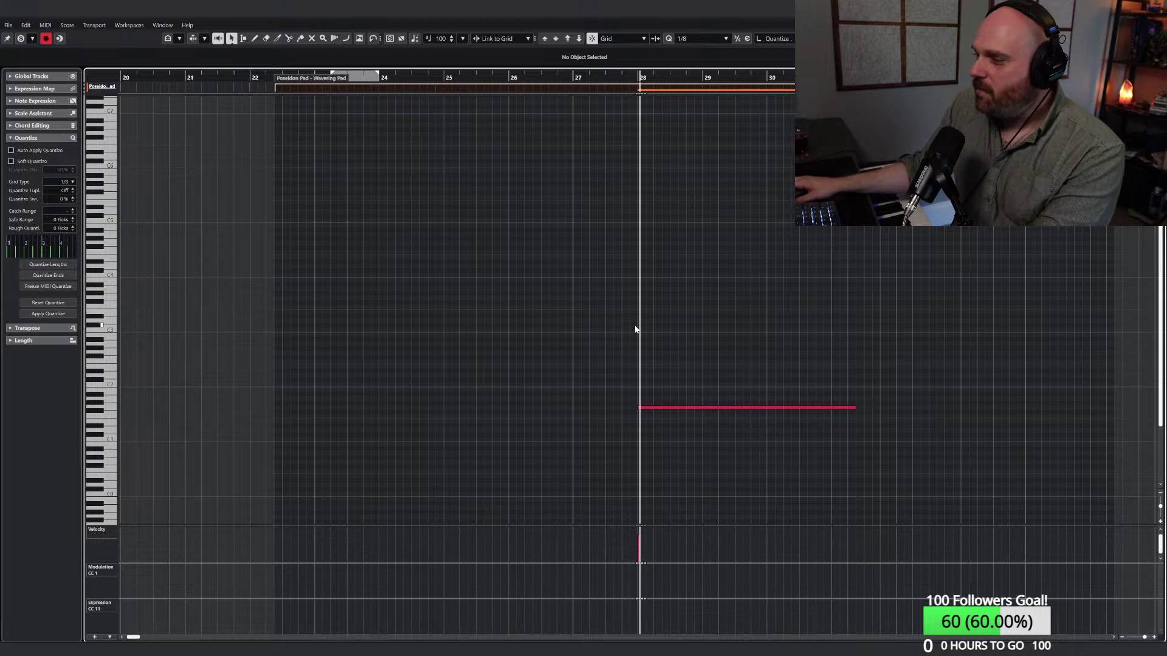
{"action": "right_click", "coordinate": [584, 341]}
{"action": "right_click", "coordinate": [584, 340]}
{"action": "left_click", "coordinate": [586, 339]}
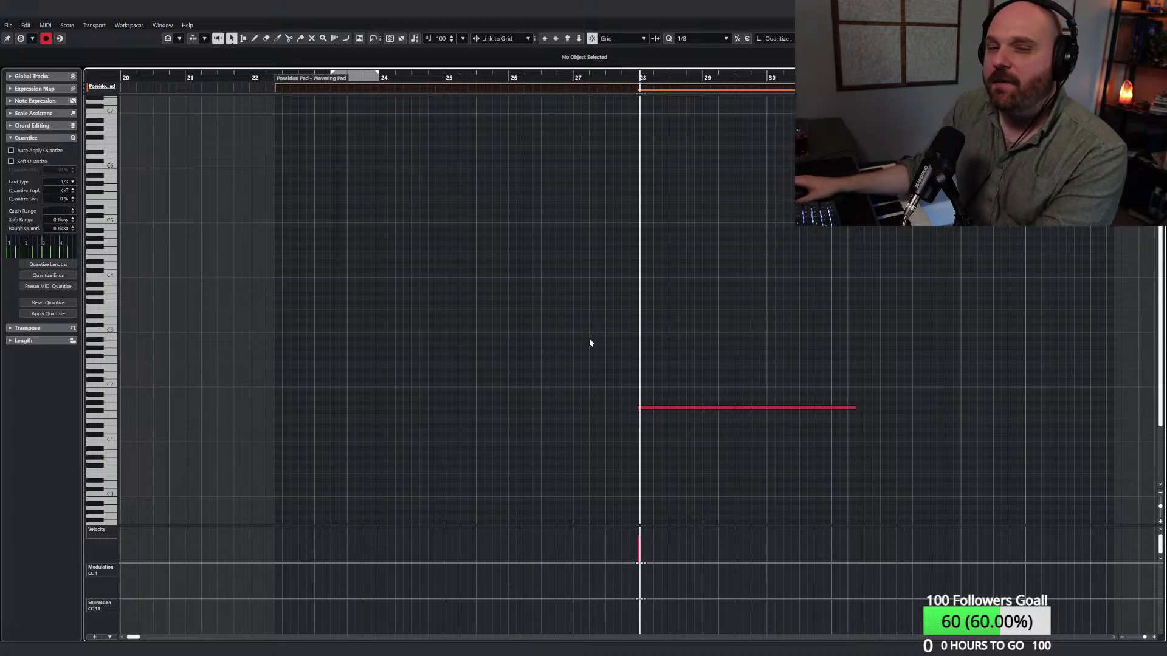
Step: Play the pad from about bar 25, extend the G1 note's start back to 27.3.1 and leave the Key Editor
{"action": "left_click_drag", "start_coordinate": [620, 78], "coordinate": [445, 79]}
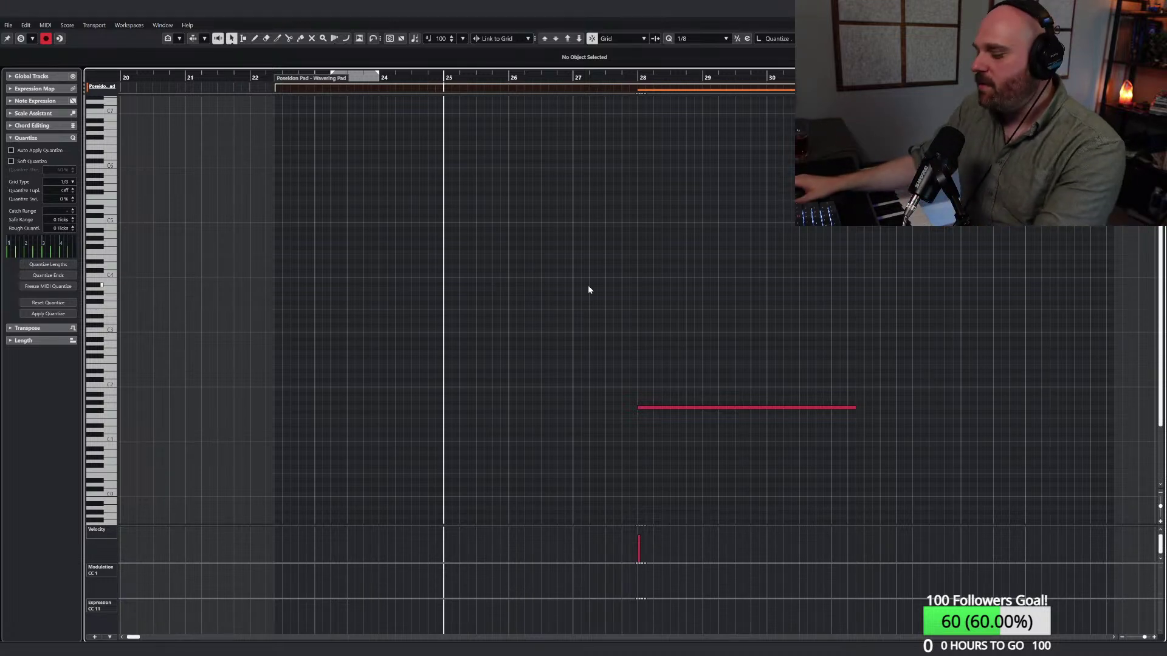
{"action": "left_click_drag", "start_coordinate": [429, 74], "coordinate": [443, 109]}
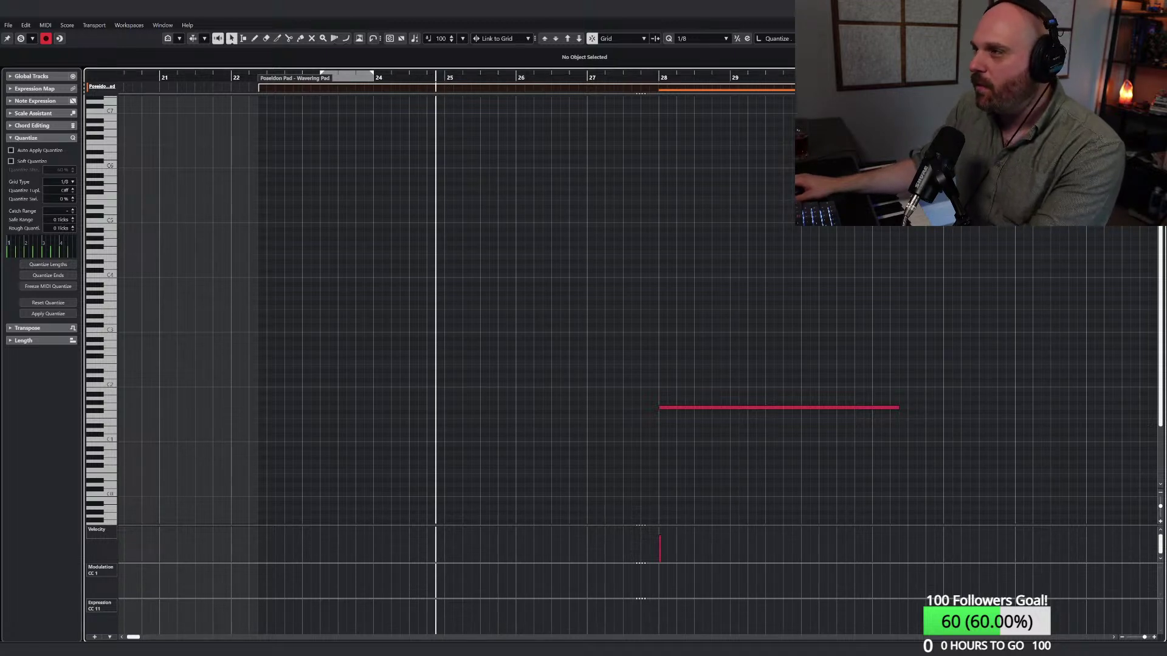
{"action": "right_click", "coordinate": [631, 182]}
{"action": "left_click", "coordinate": [617, 180]}
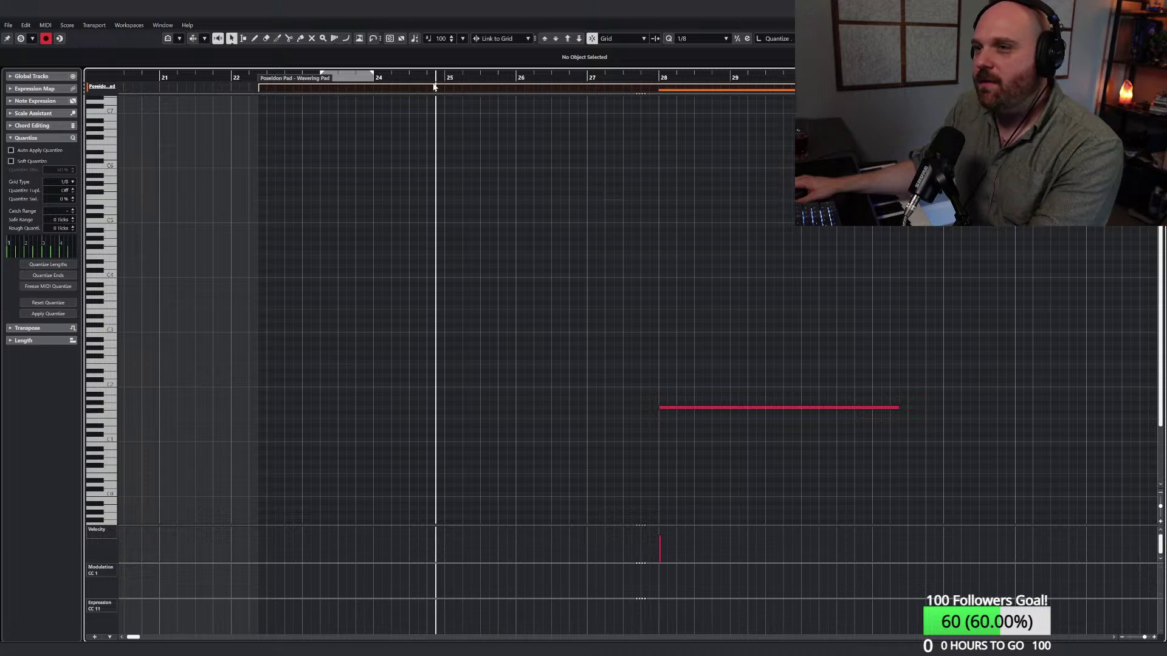
{"action": "right_click", "coordinate": [490, 182]}
{"action": "left_click", "coordinate": [496, 186]}
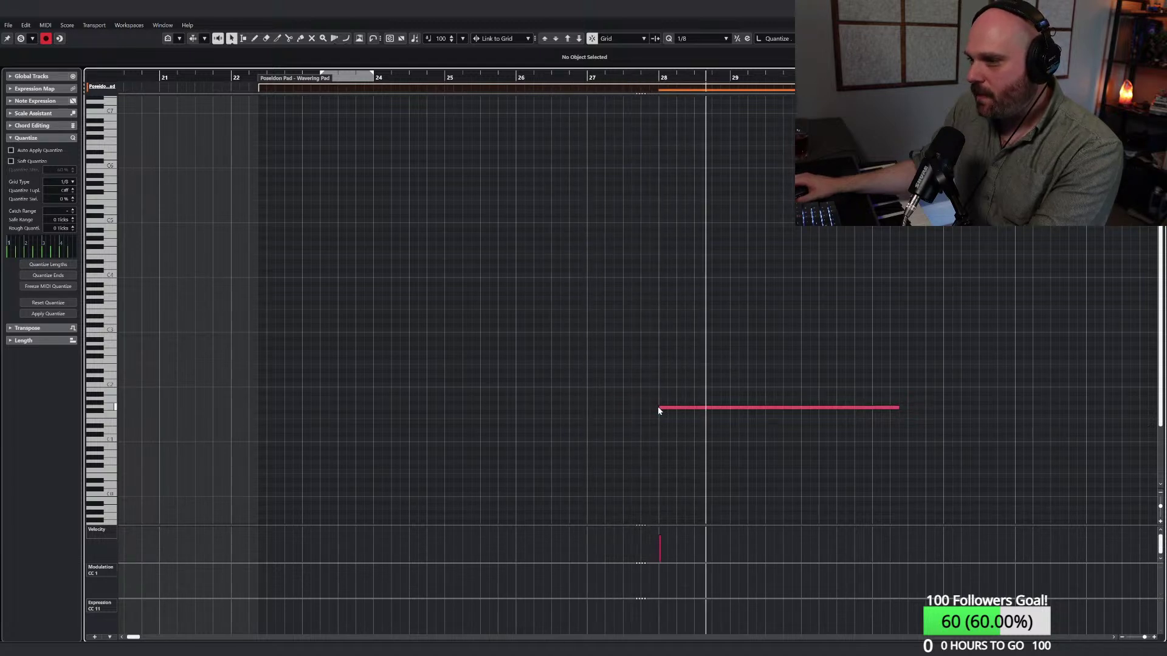
{"action": "left_click_drag", "start_coordinate": [659, 409], "coordinate": [623, 409]}
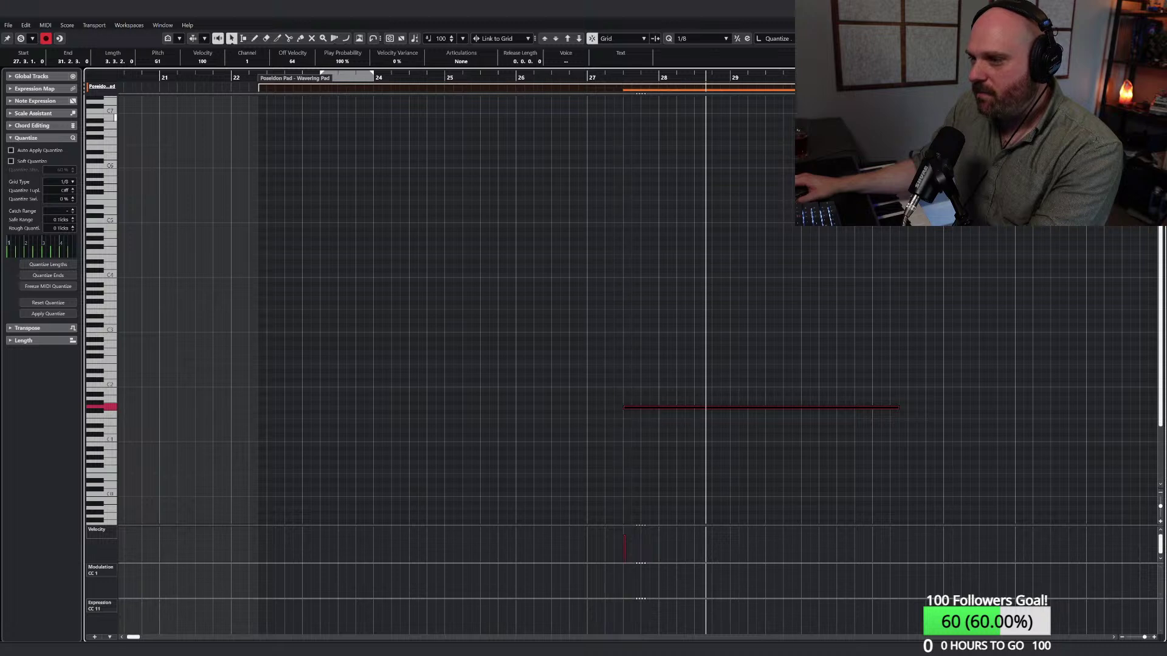
{"action": "key", "text": "Return"}
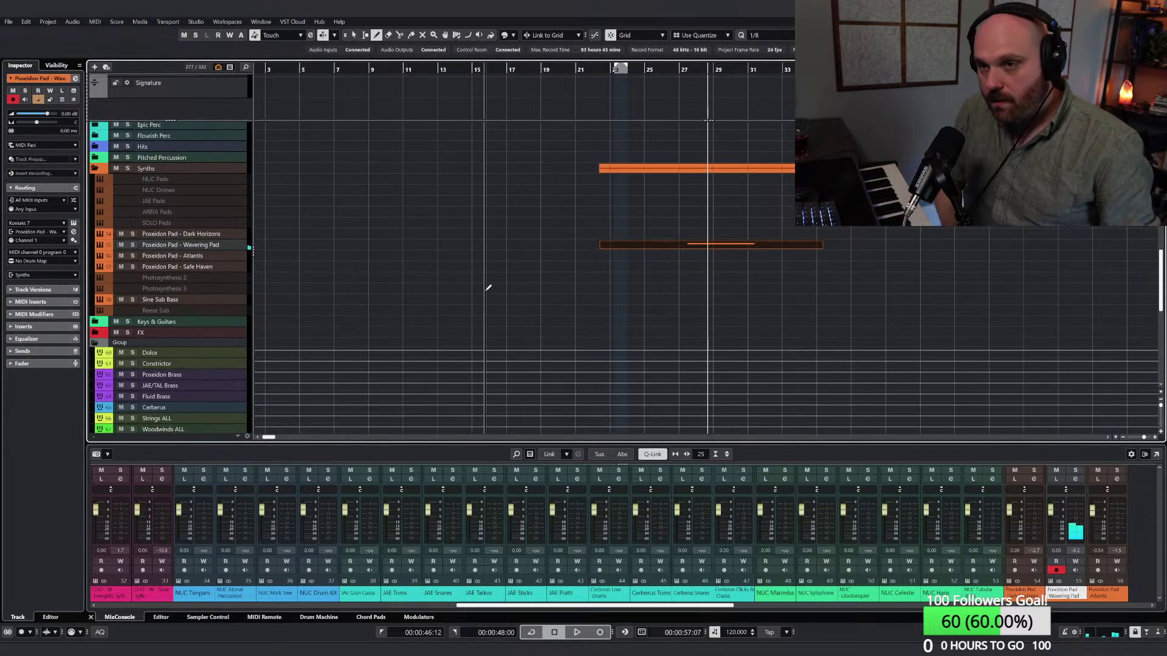
Step: Audition the Poseidon Pad - Atlantis track and trim the start of the Wavering Pad part to bar 23
{"action": "left_click", "coordinate": [195, 257]}
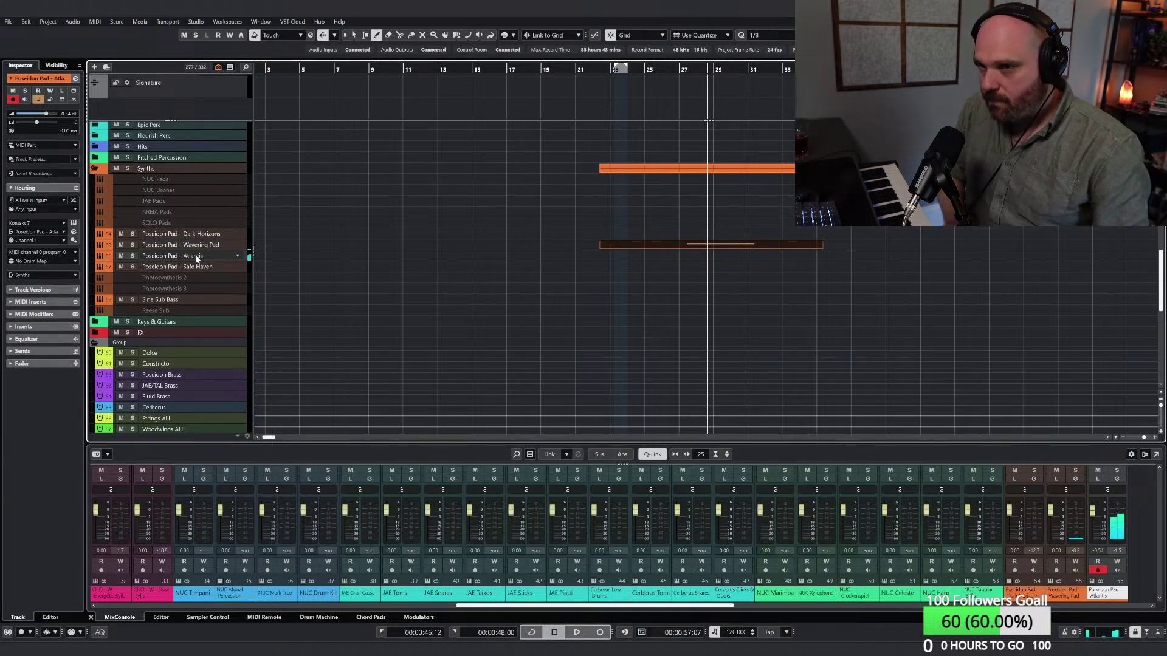
{"action": "right_click", "coordinate": [499, 268]}
{"action": "left_click", "coordinate": [480, 268]}
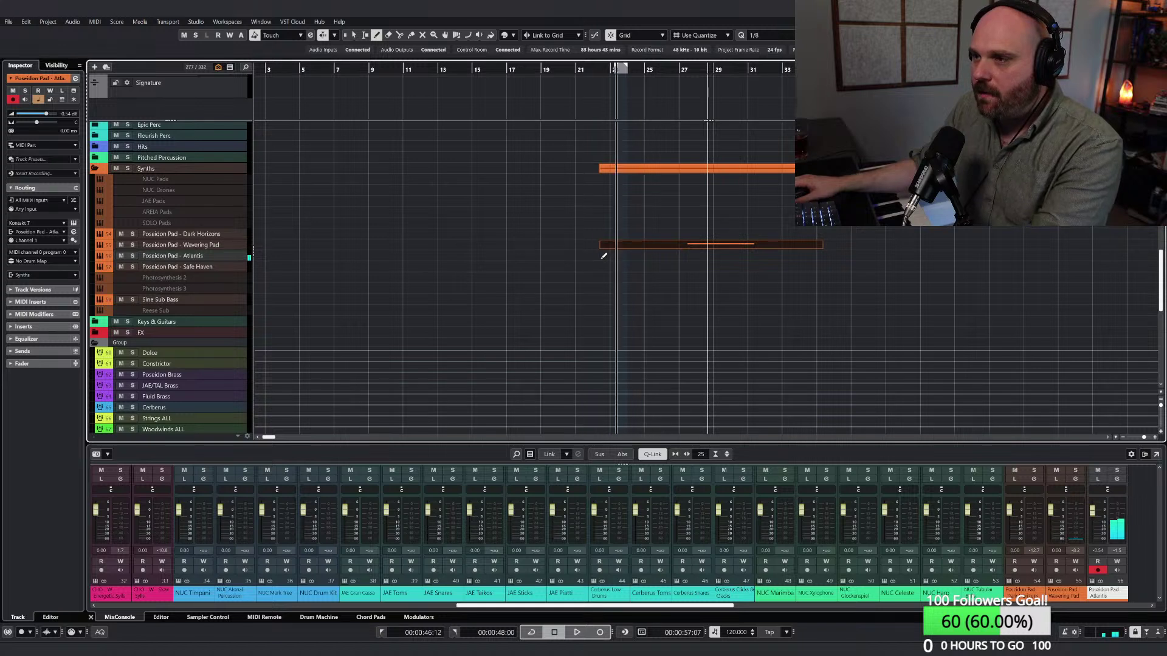
{"action": "left_click_drag", "start_coordinate": [600, 246], "coordinate": [613, 248]}
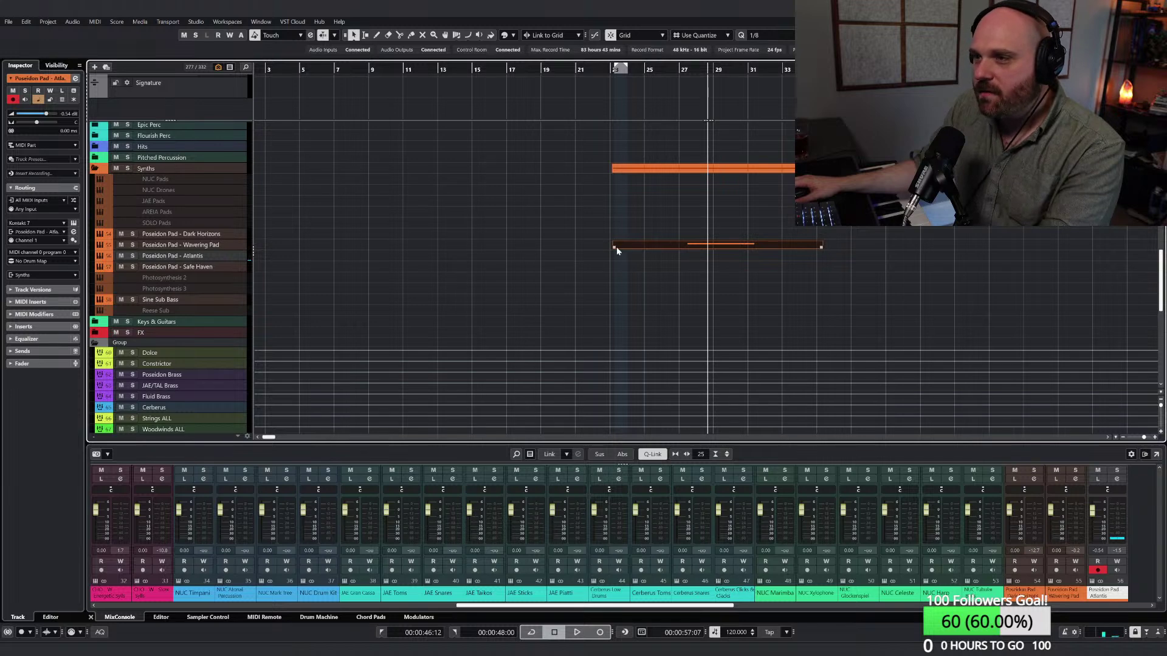
{"action": "left_click_drag", "start_coordinate": [614, 246], "coordinate": [611, 248]}
Step: Copy the Wavering Pad part to the Atlantis track at bar 23 and play it back with Atlantis soloed
{"action": "scroll", "coordinate": [717, 246], "scroll_direction": "up", "scroll_amount": 4}
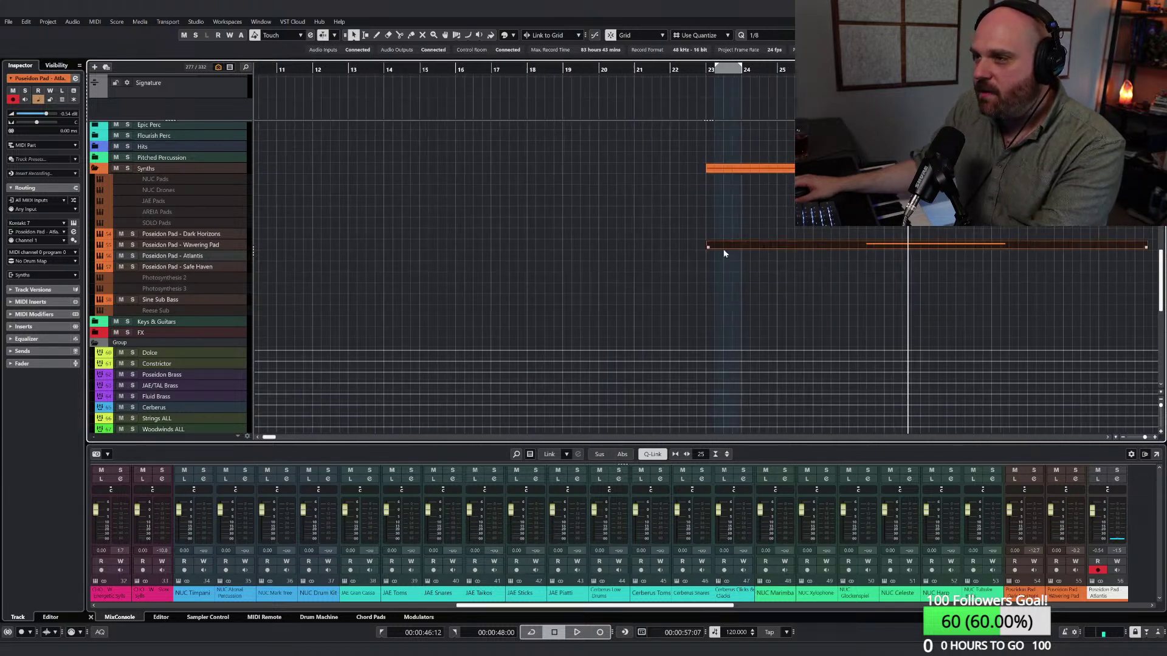
{"action": "left_click_drag", "start_coordinate": [725, 247], "coordinate": [727, 263]}
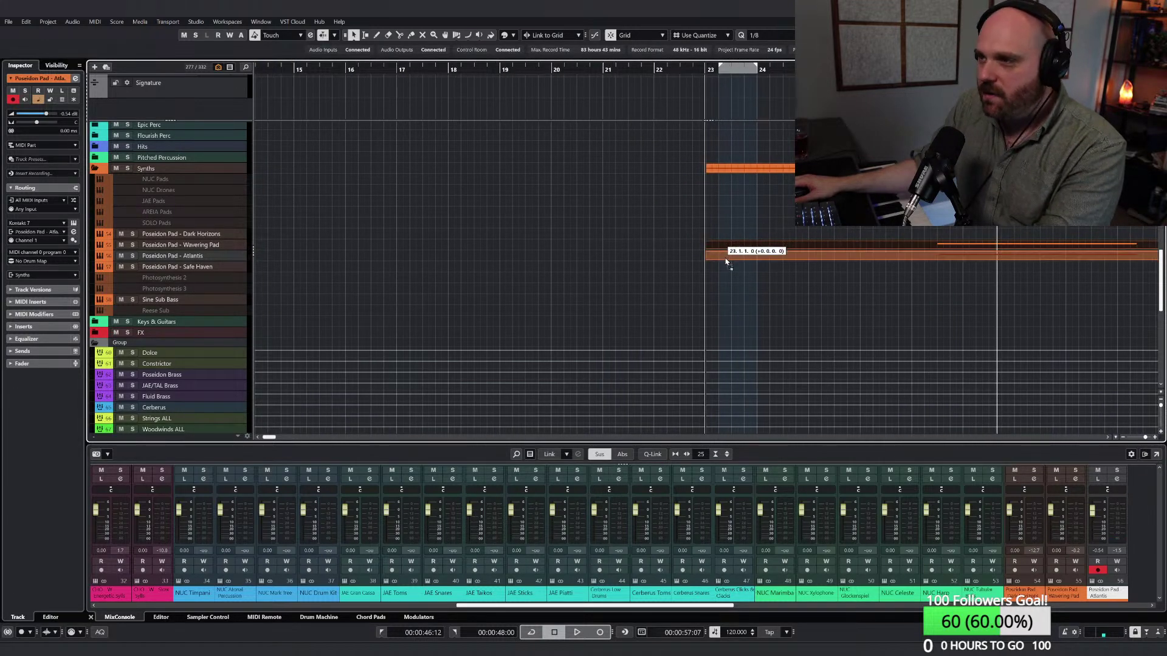
{"action": "left_click", "coordinate": [132, 255]}
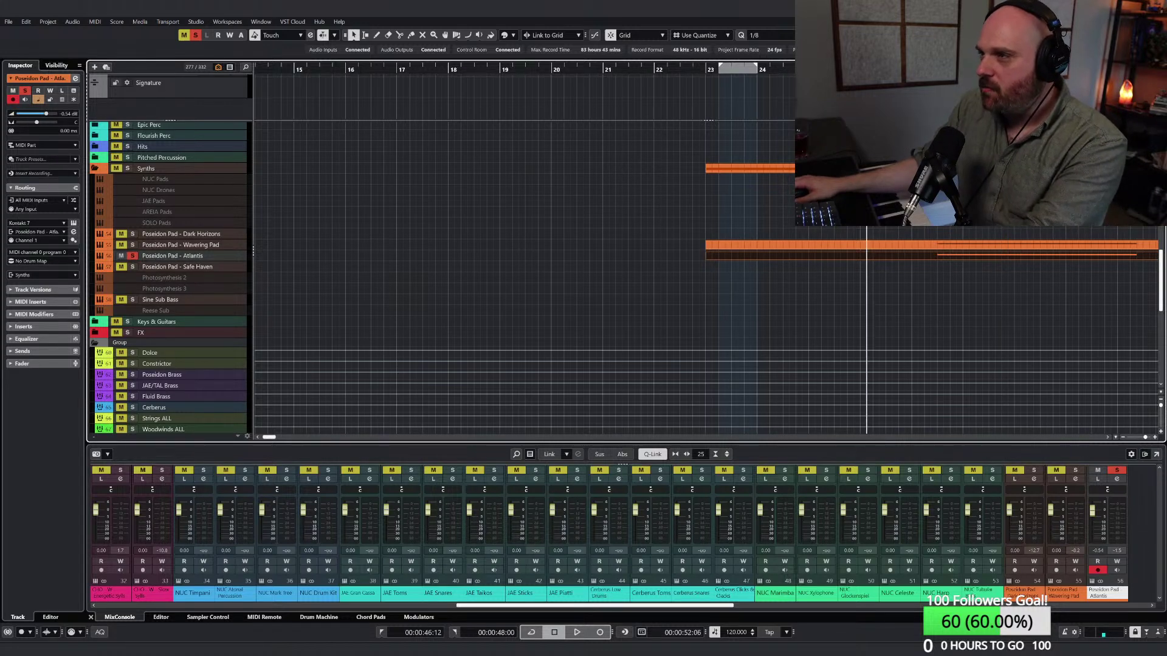
{"action": "key", "text": "space"}
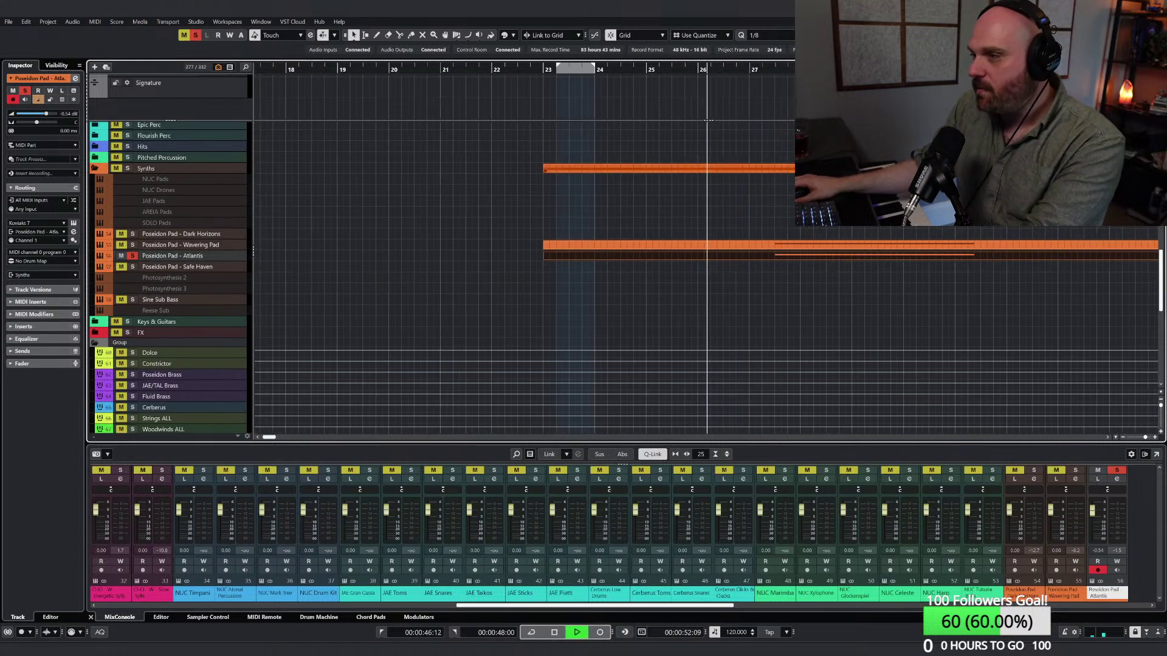
Step: Solo the Wavering Pad alongside Atlantis and lower their faders to about -5.4 dB and -10.1 dB during playback
{"action": "left_click", "coordinate": [133, 245]}
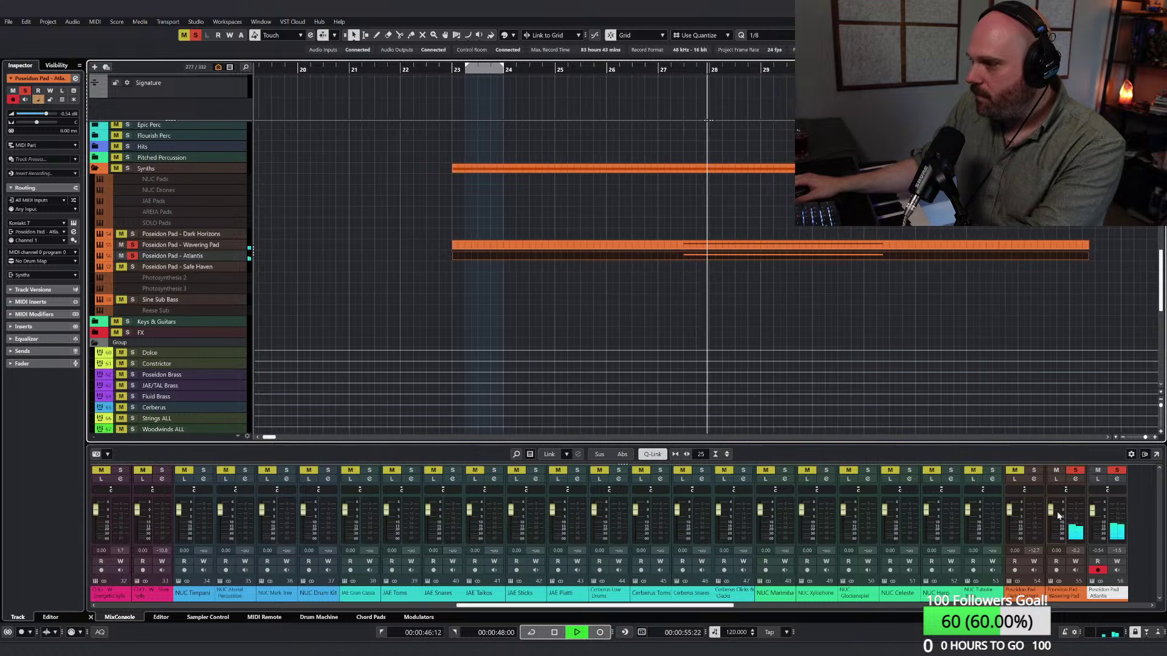
{"action": "left_click_drag", "start_coordinate": [1058, 516], "coordinate": [1089, 523]}
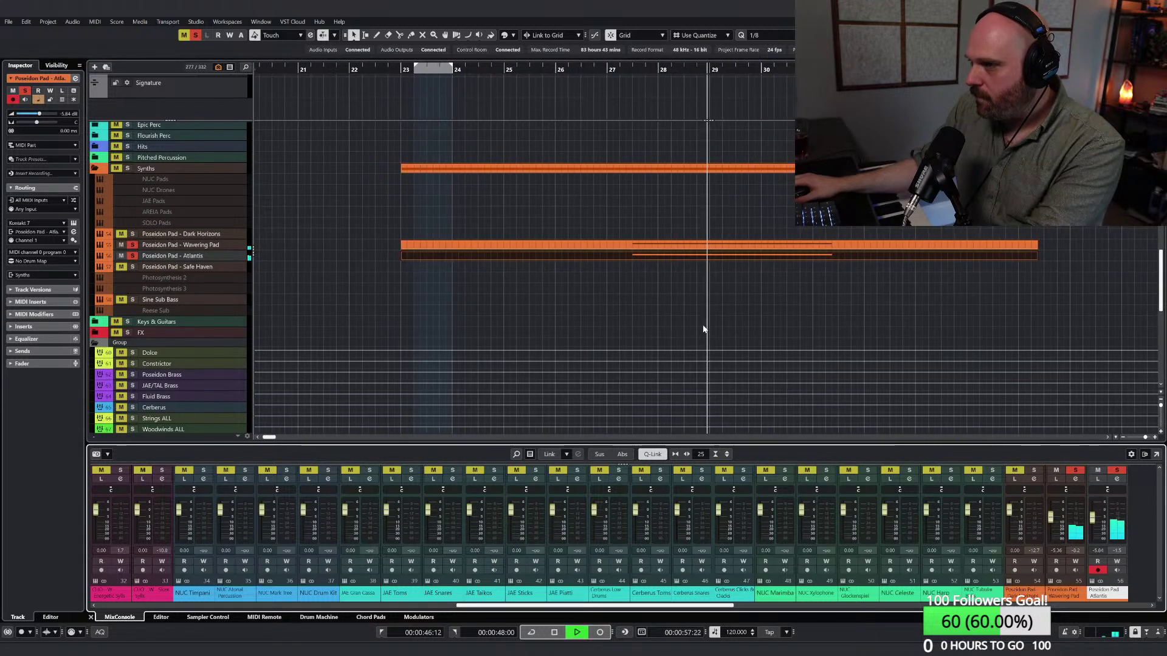
{"action": "right_click", "coordinate": [650, 308]}
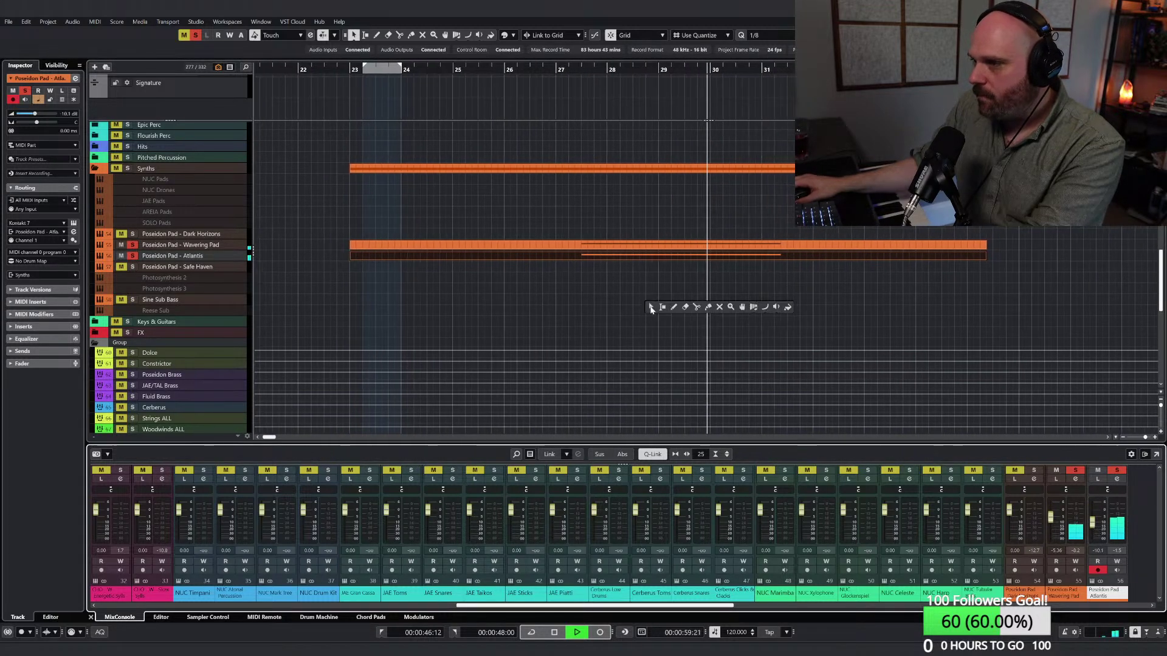
{"action": "left_click", "coordinate": [651, 308]}
Step: Clear all solos and play the two pads within the full mix from about bar 24
{"action": "key", "text": "space"}
{"action": "left_click", "coordinate": [196, 37]}
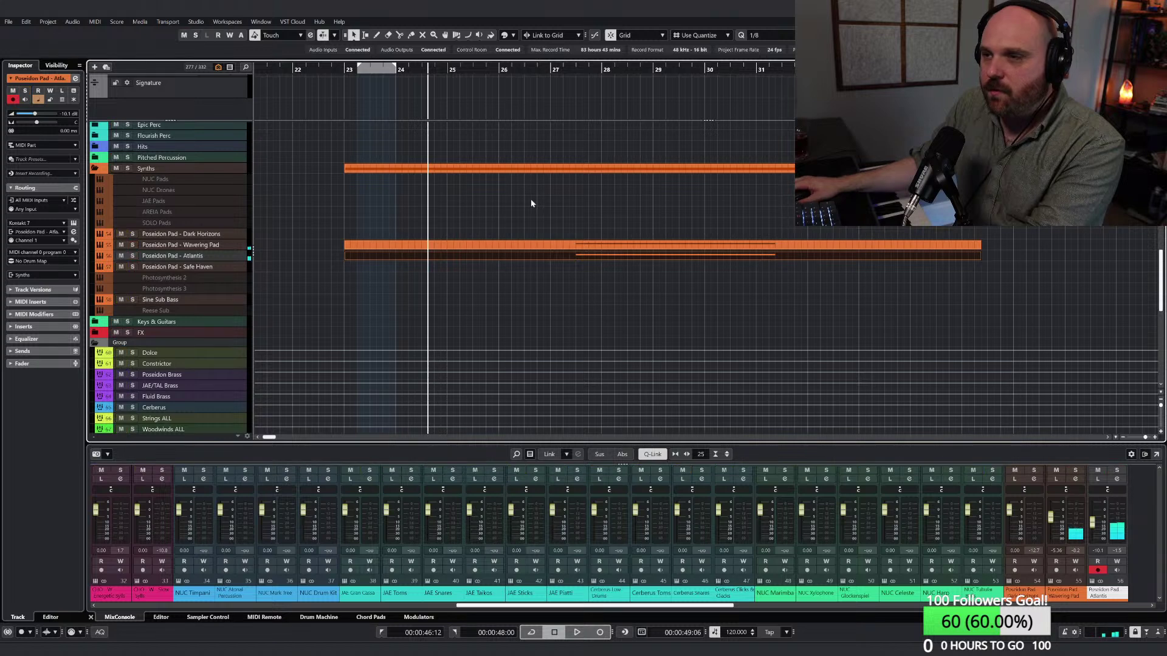
{"action": "key", "text": "space"}
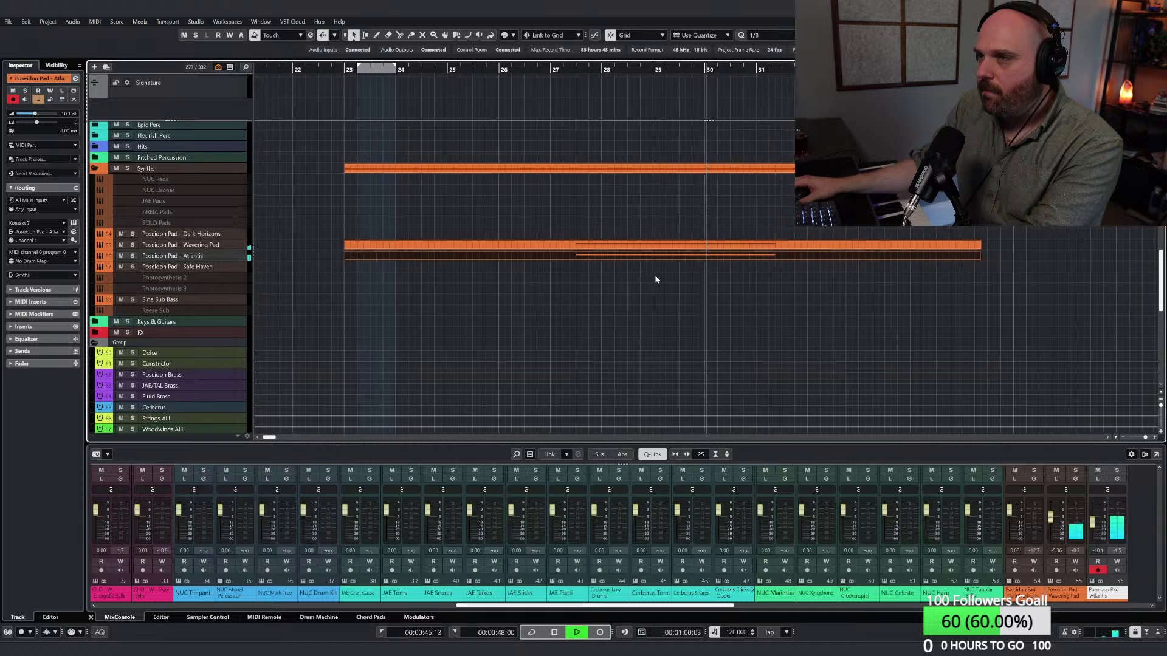
{"action": "key", "text": "space"}
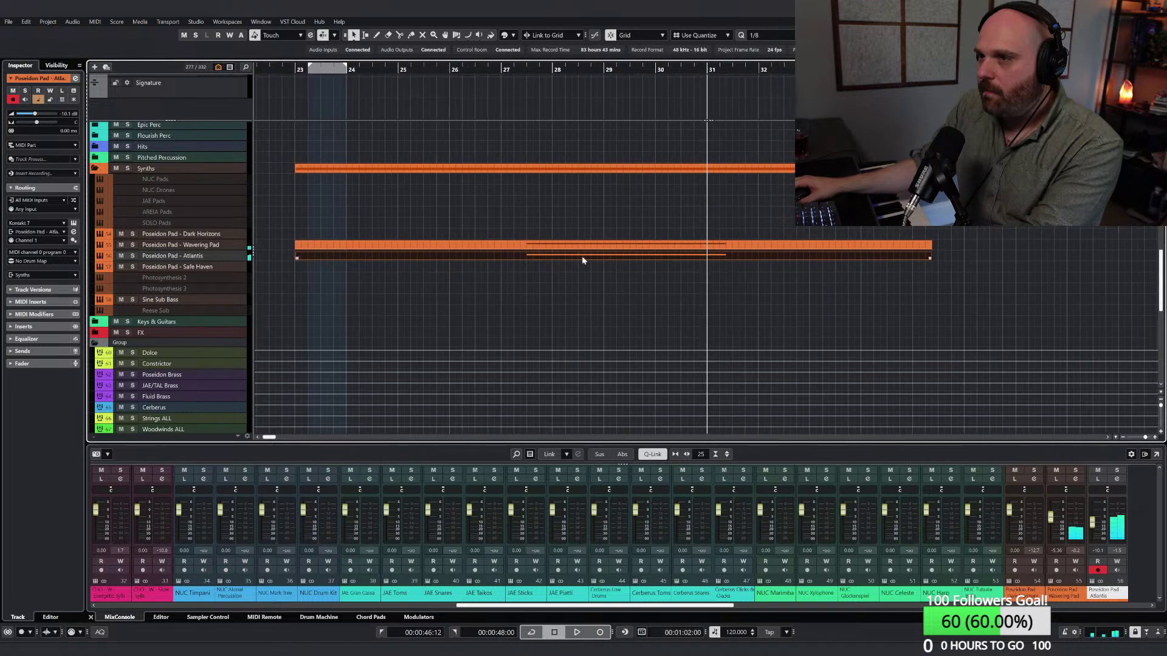
Step: Open the Wavering Pad part, extend the G1 note's start back to bar 27 and close the Key Editor
{"action": "double_click", "coordinate": [574, 246]}
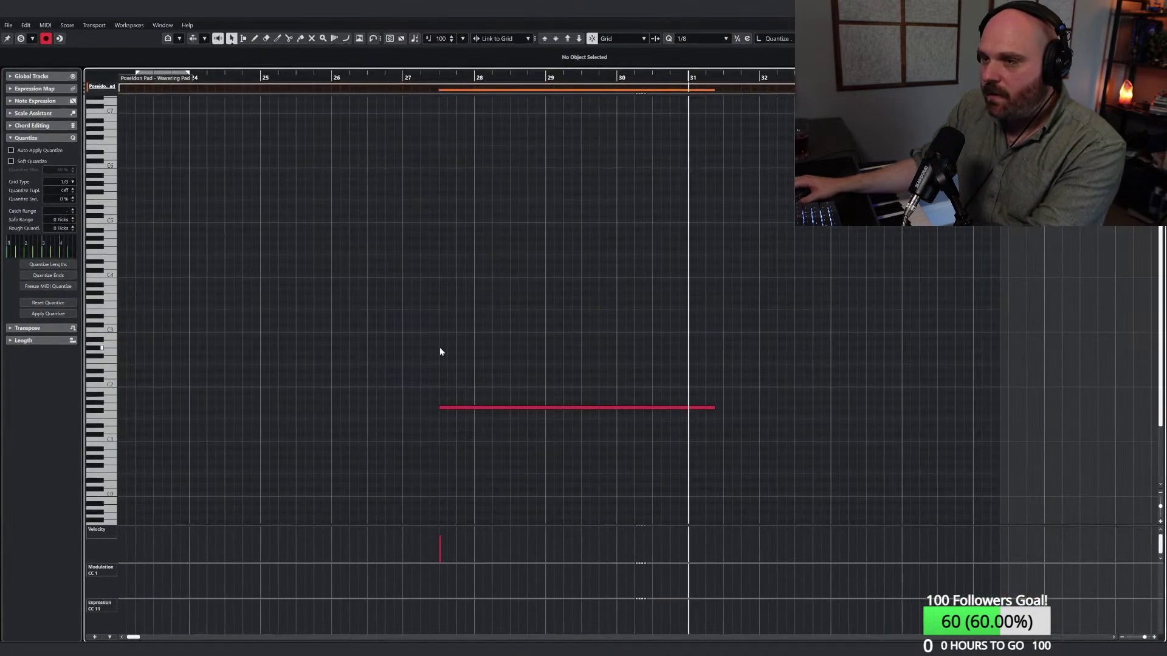
{"action": "left_click", "coordinate": [450, 408]}
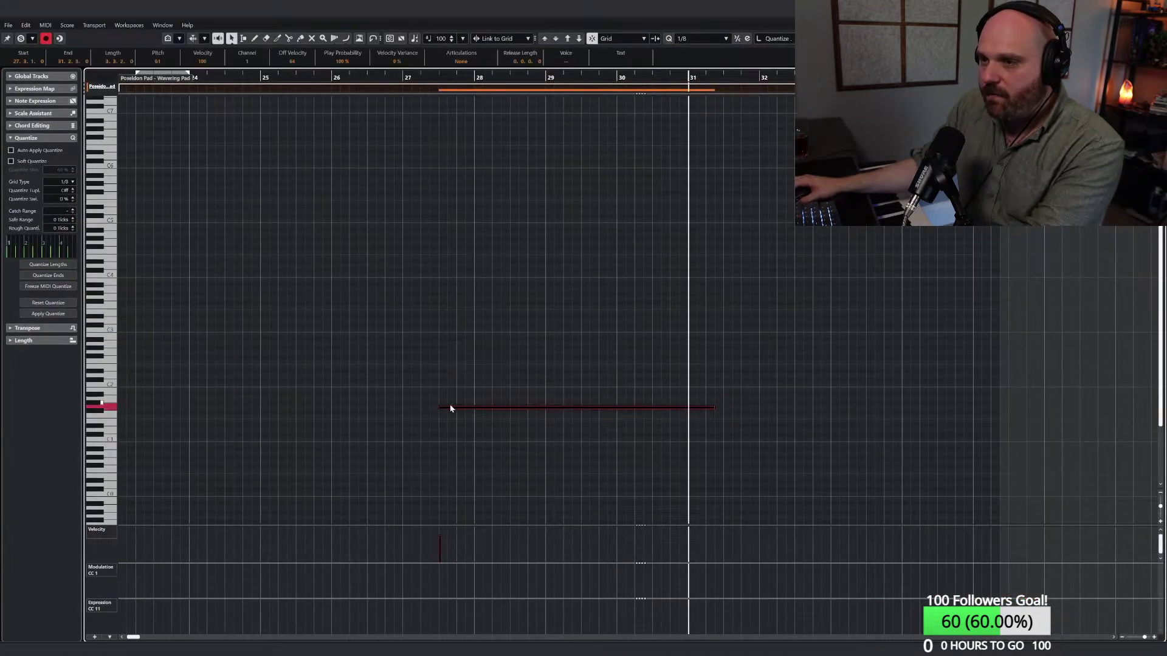
{"action": "left_click_drag", "start_coordinate": [442, 409], "coordinate": [403, 407]}
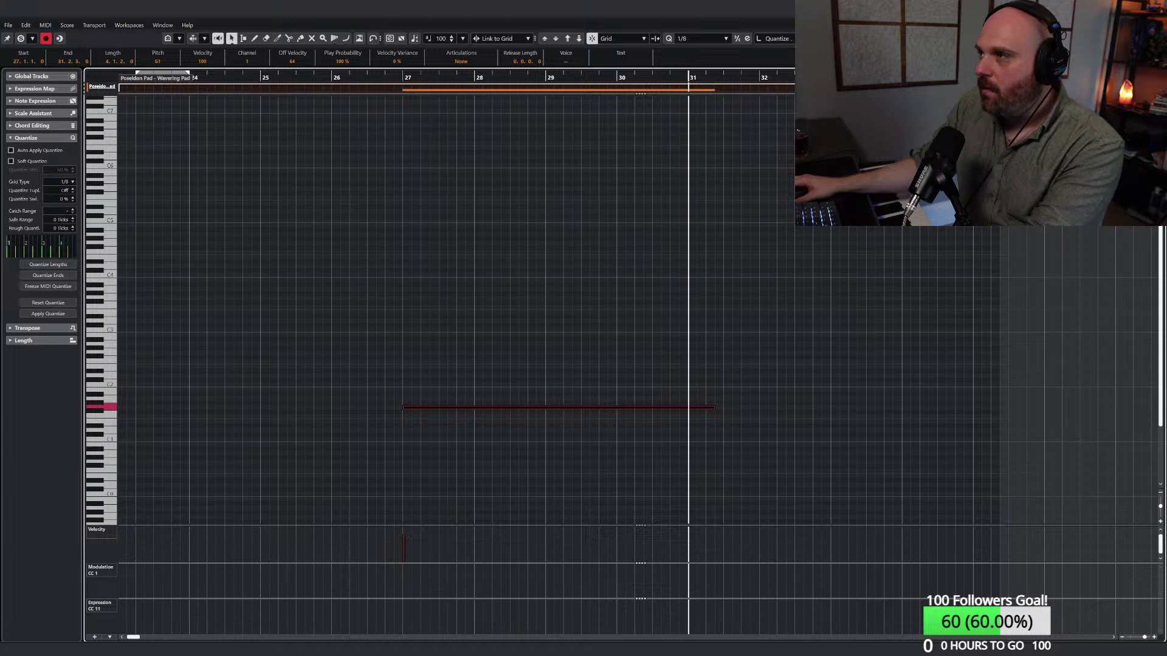
{"action": "key", "text": "Escape"}
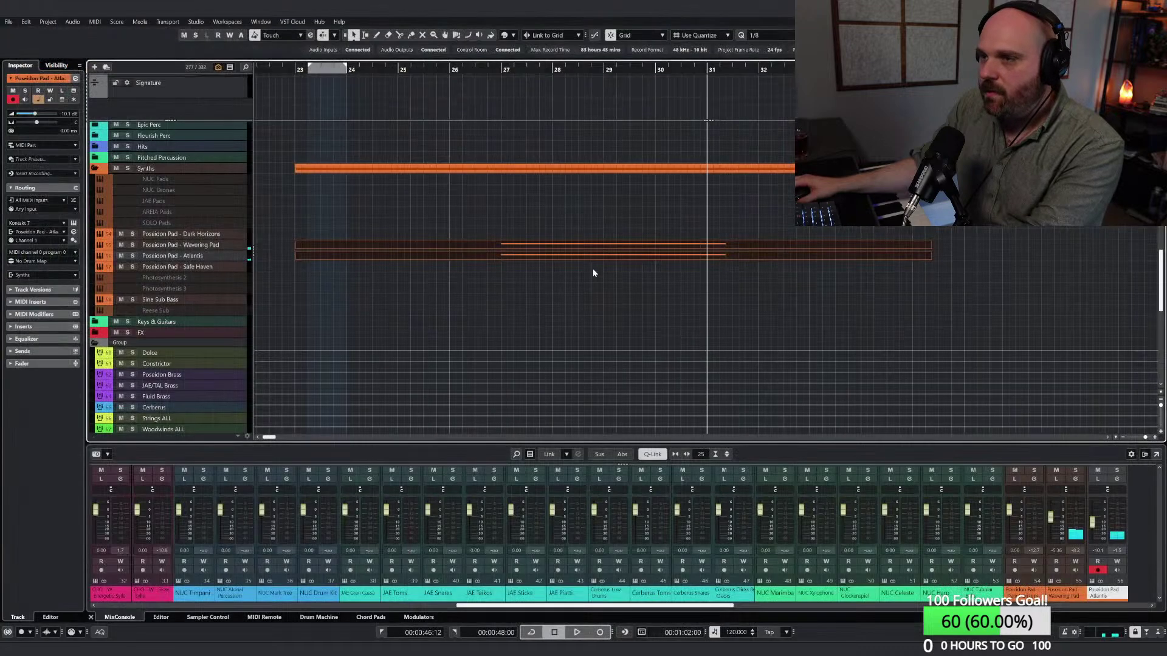
Step: Draw a curved volume rise on the Atlantis automation lane from about 26.3 to 27.3, ending at about -12.6 dB
{"action": "left_click", "coordinate": [102, 256]}
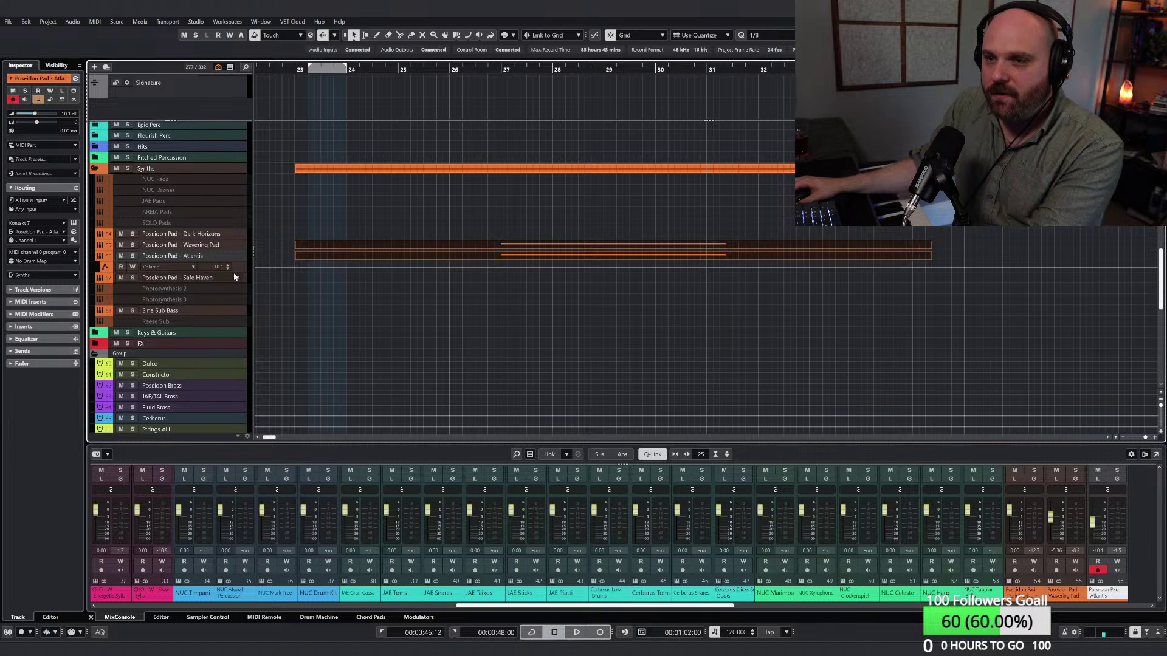
{"action": "left_click_drag", "start_coordinate": [235, 272], "coordinate": [476, 297]}
{"action": "left_click", "coordinate": [474, 284]}
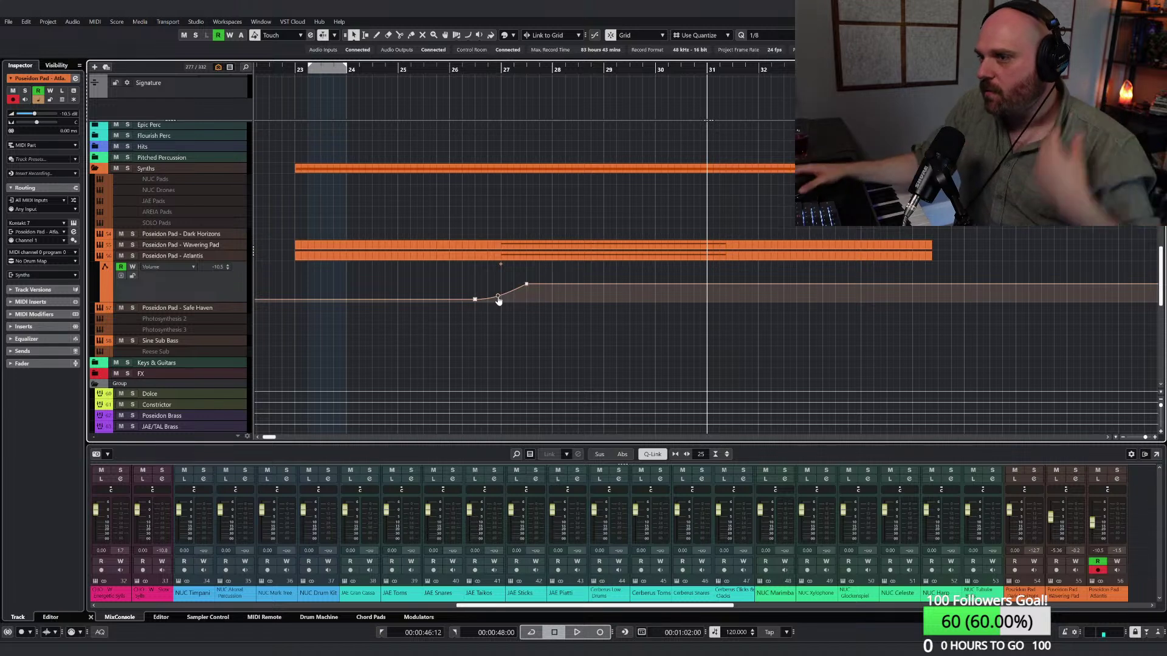
{"action": "left_click_drag", "start_coordinate": [527, 286], "coordinate": [526, 287]}
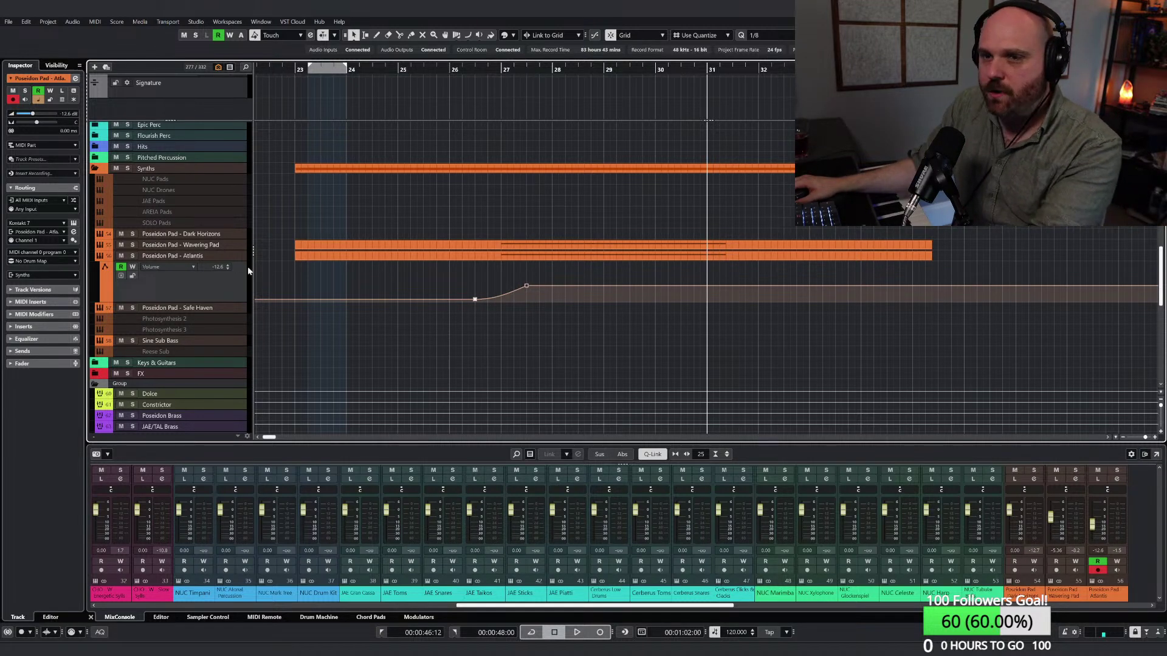
Step: Draw a matching Wavering Pad volume rise ending at bar 28 at about -14.8 dB, and move the Atlantis end point to bar 28 at -14.2 dB
{"action": "left_click", "coordinate": [105, 250]}
{"action": "left_click_drag", "start_coordinate": [234, 261], "coordinate": [234, 291]}
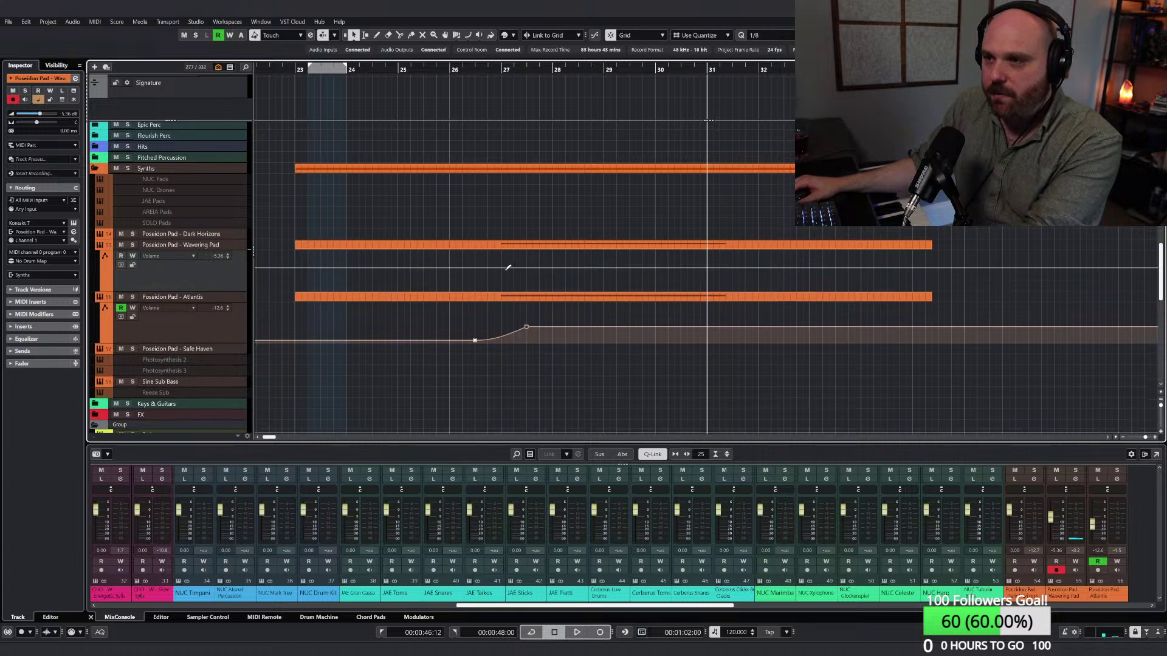
{"action": "left_click", "coordinate": [498, 268]}
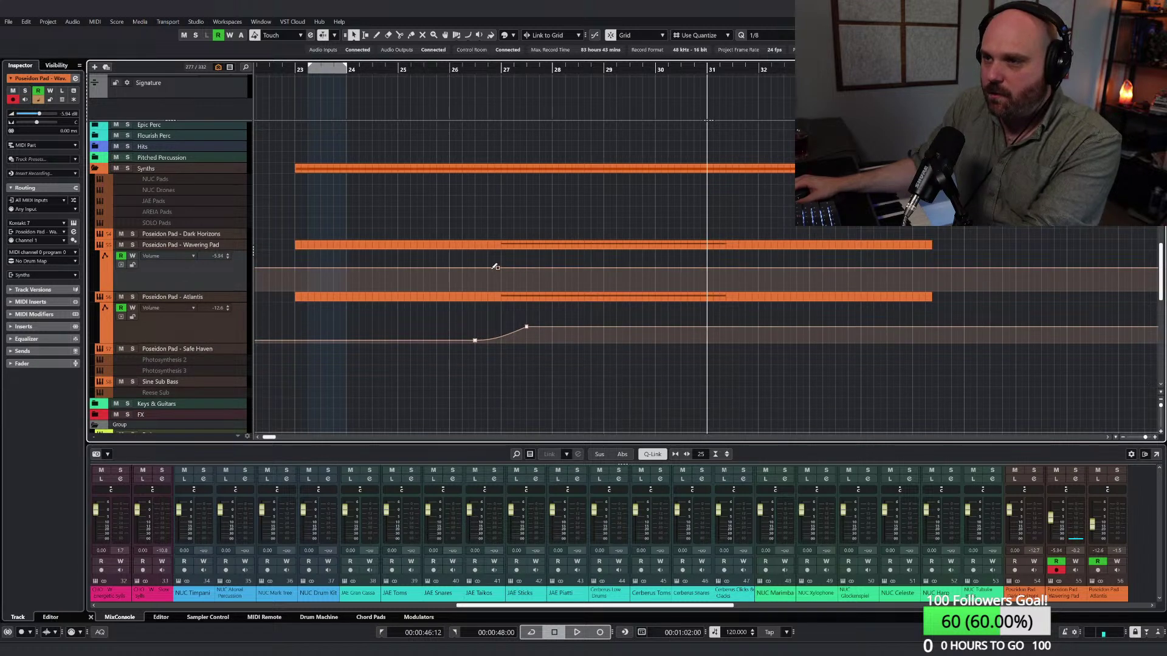
{"action": "left_click_drag", "start_coordinate": [496, 267], "coordinate": [554, 274]}
{"action": "left_click_drag", "start_coordinate": [541, 331], "coordinate": [554, 332]}
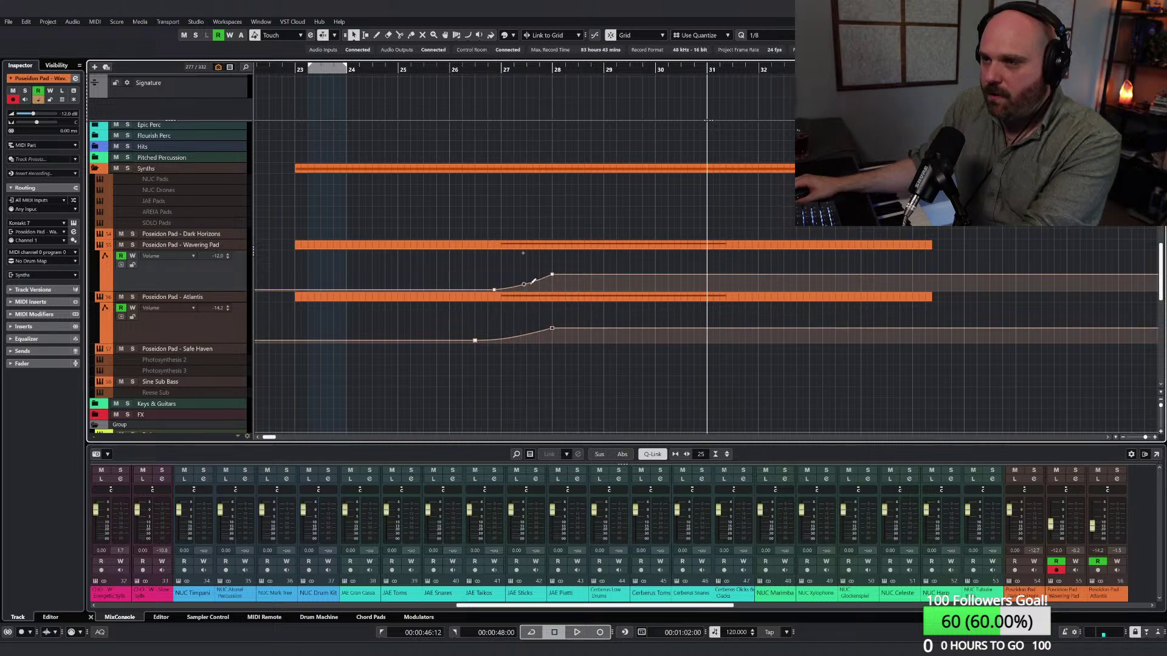
{"action": "left_click_drag", "start_coordinate": [550, 275], "coordinate": [552, 277]}
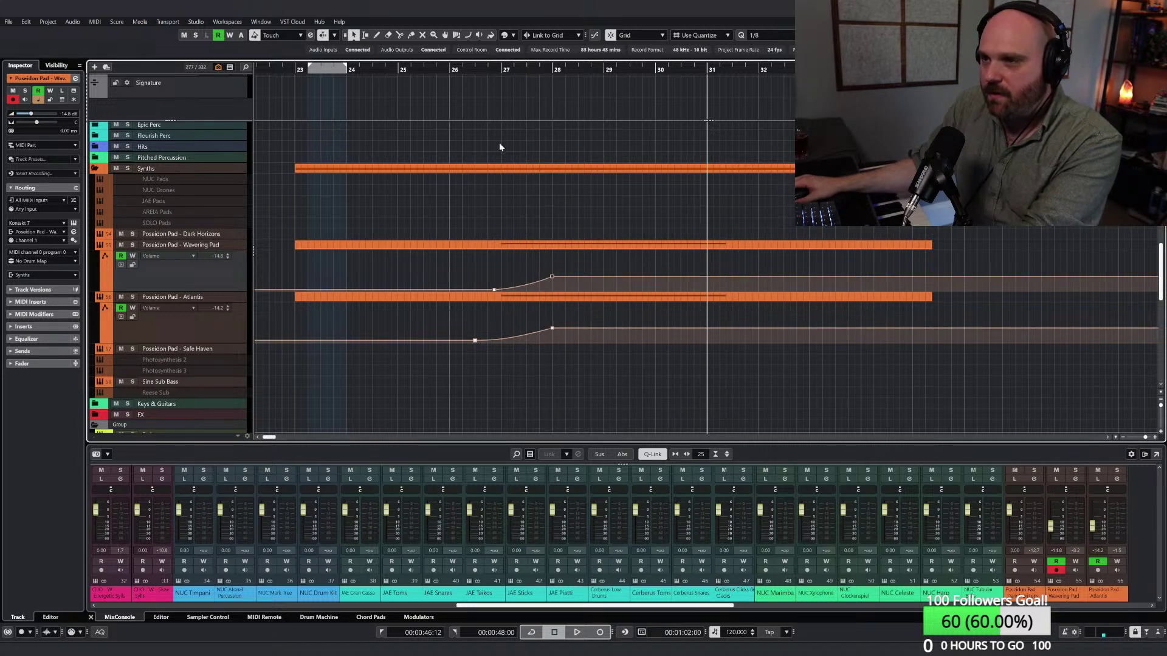
Step: Play the pad fade-ins from about 26.3 to just past bar 28
{"action": "left_click", "coordinate": [479, 69]}
{"action": "key", "text": "h"}
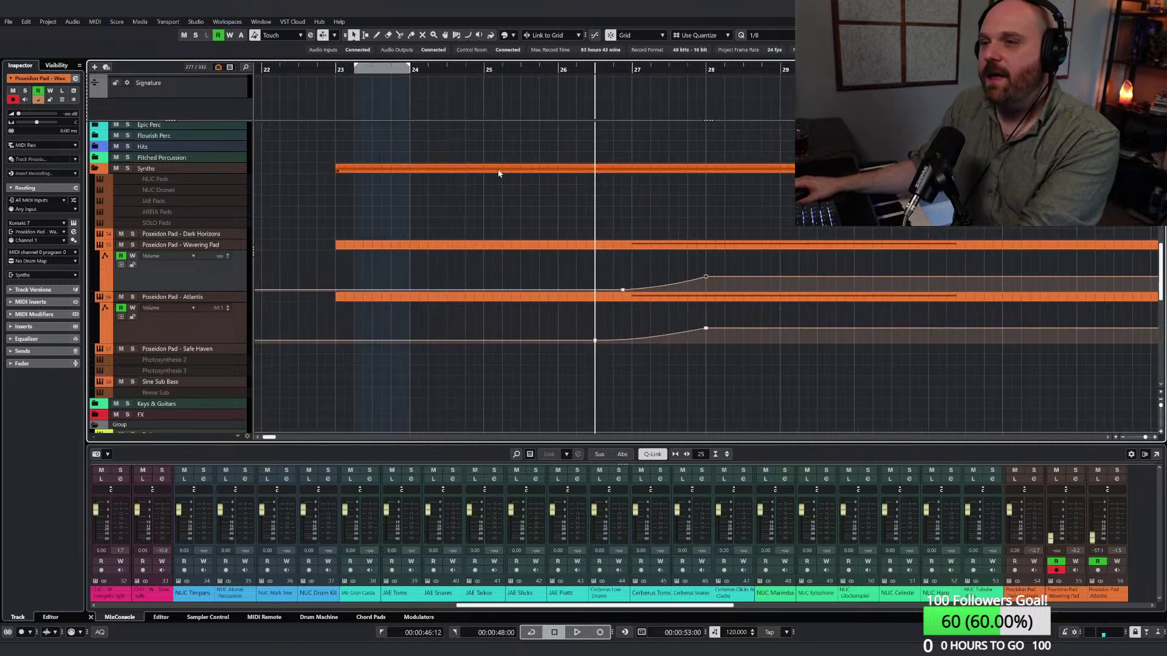
{"action": "right_click", "coordinate": [623, 212]}
{"action": "left_click", "coordinate": [623, 212]}
{"action": "key", "text": "h"}
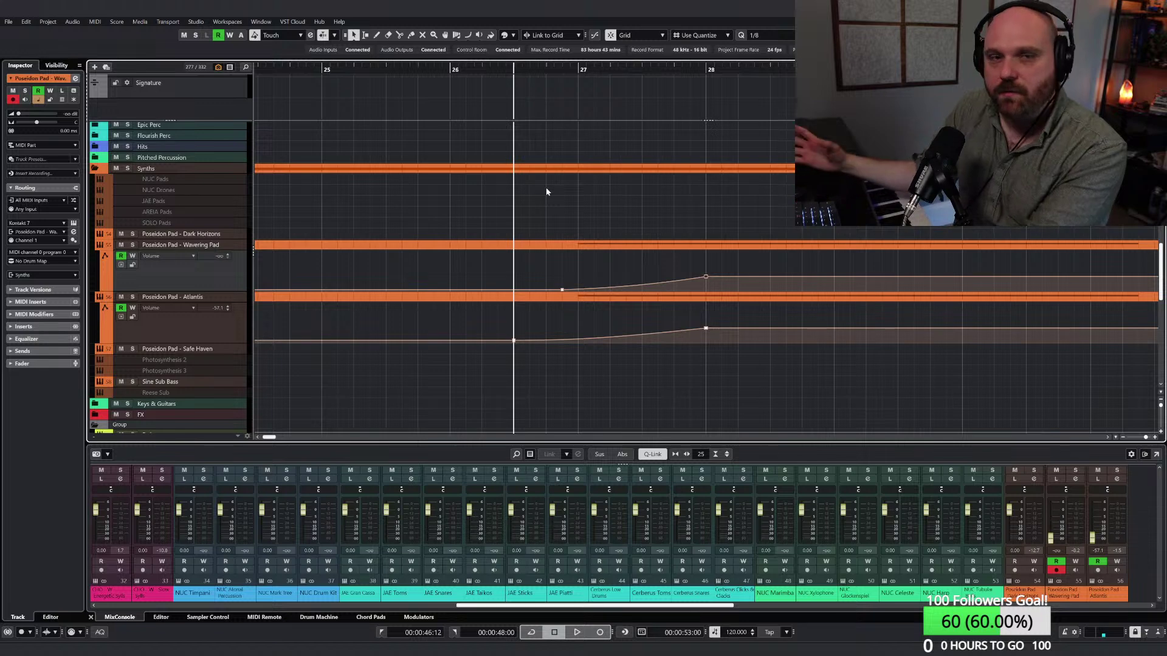
{"action": "key", "text": "g"}
{"action": "key", "text": "g"}
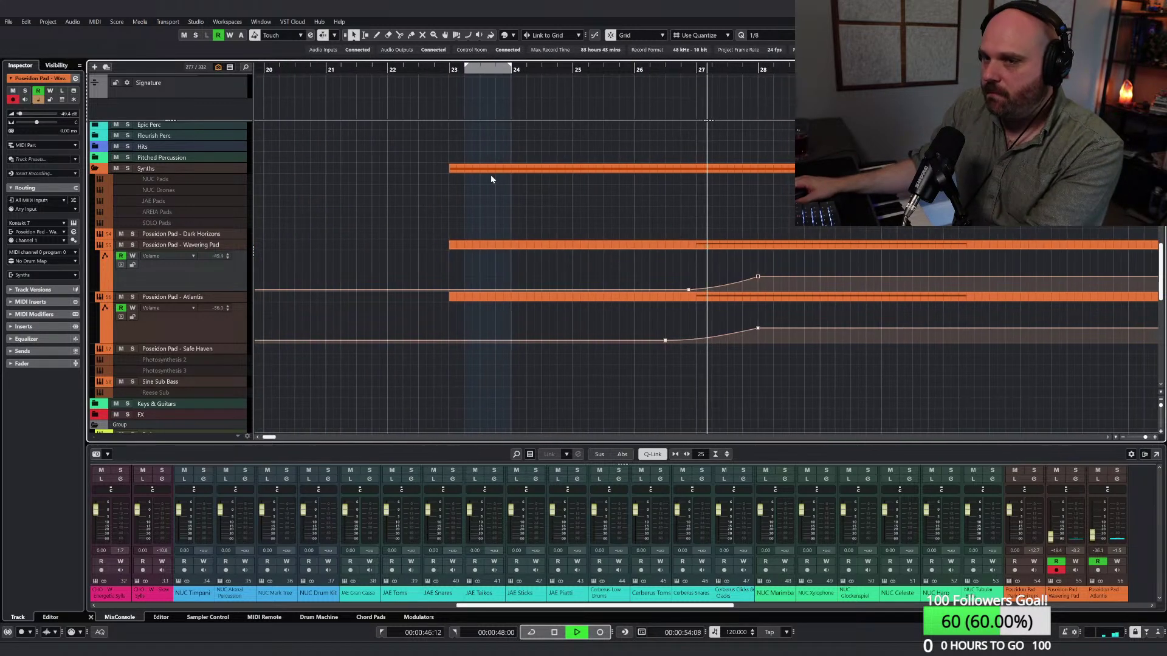
{"action": "key", "text": "space"}
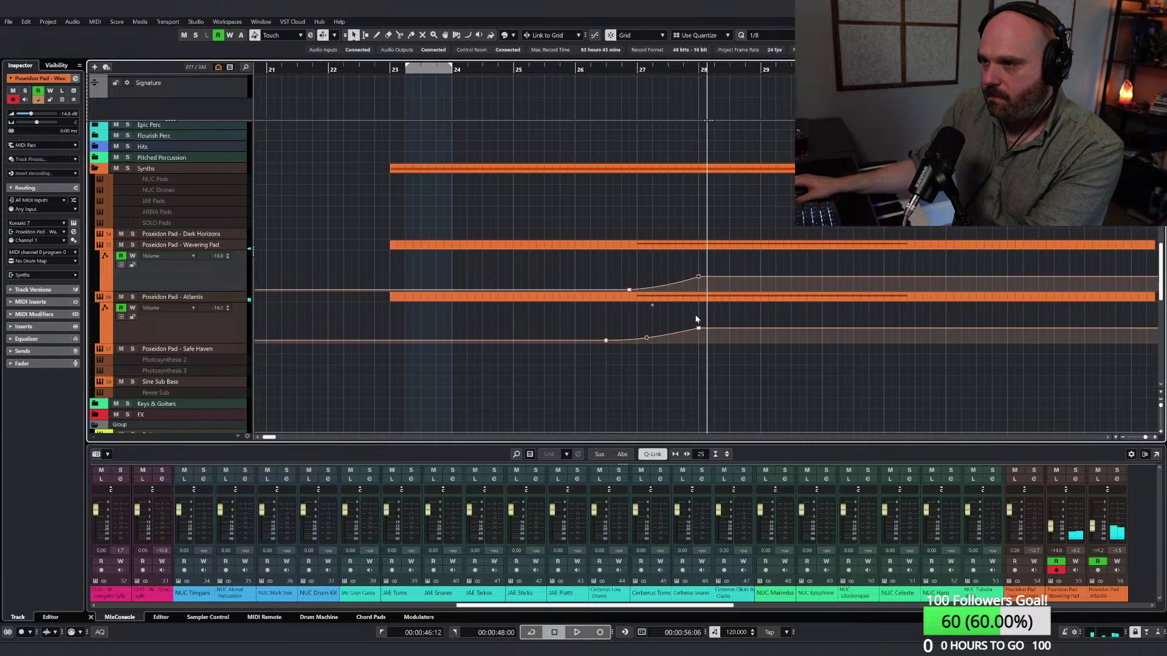
Step: Raise the Atlantis automation end point to about -9.6 dB and extend the Wavering Pad note's start back to bar 26
{"action": "left_click_drag", "start_coordinate": [698, 332], "coordinate": [703, 327]}
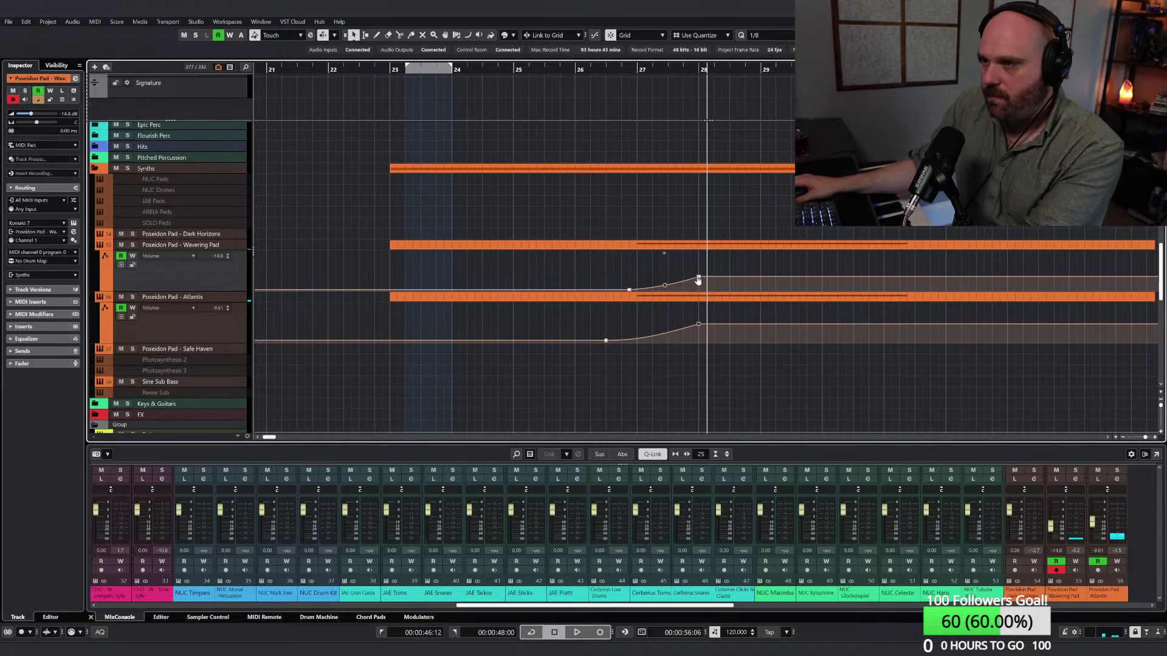
{"action": "double_click", "coordinate": [681, 245]}
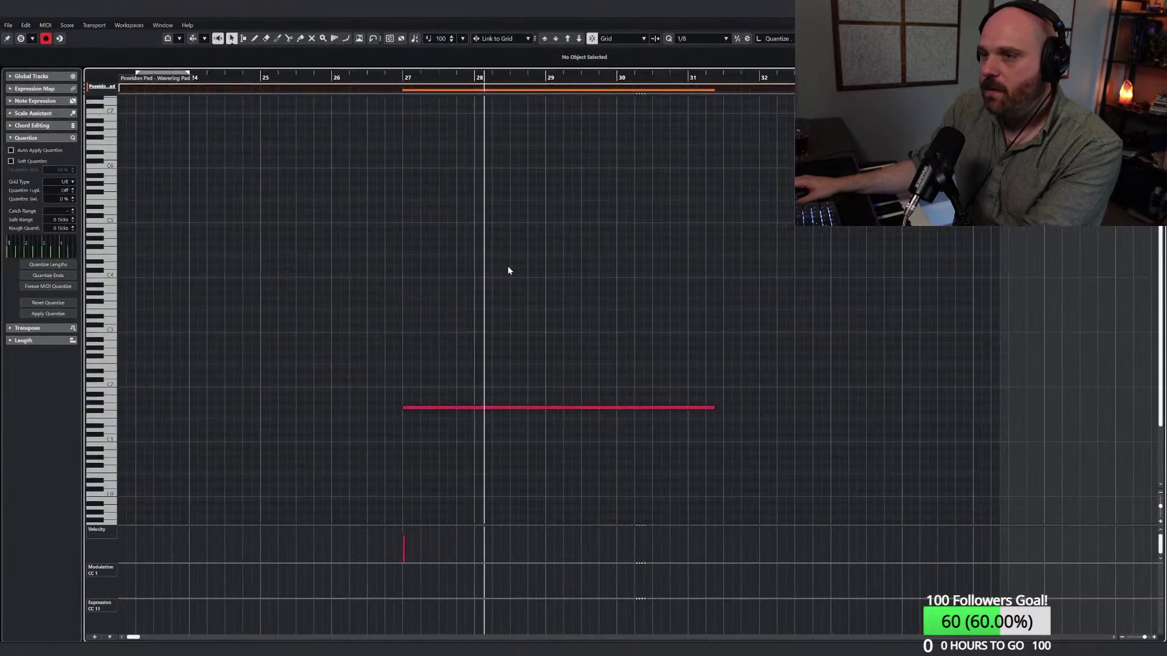
{"action": "left_click_drag", "start_coordinate": [456, 341], "coordinate": [663, 452]}
{"action": "left_click_drag", "start_coordinate": [573, 409], "coordinate": [511, 409]}
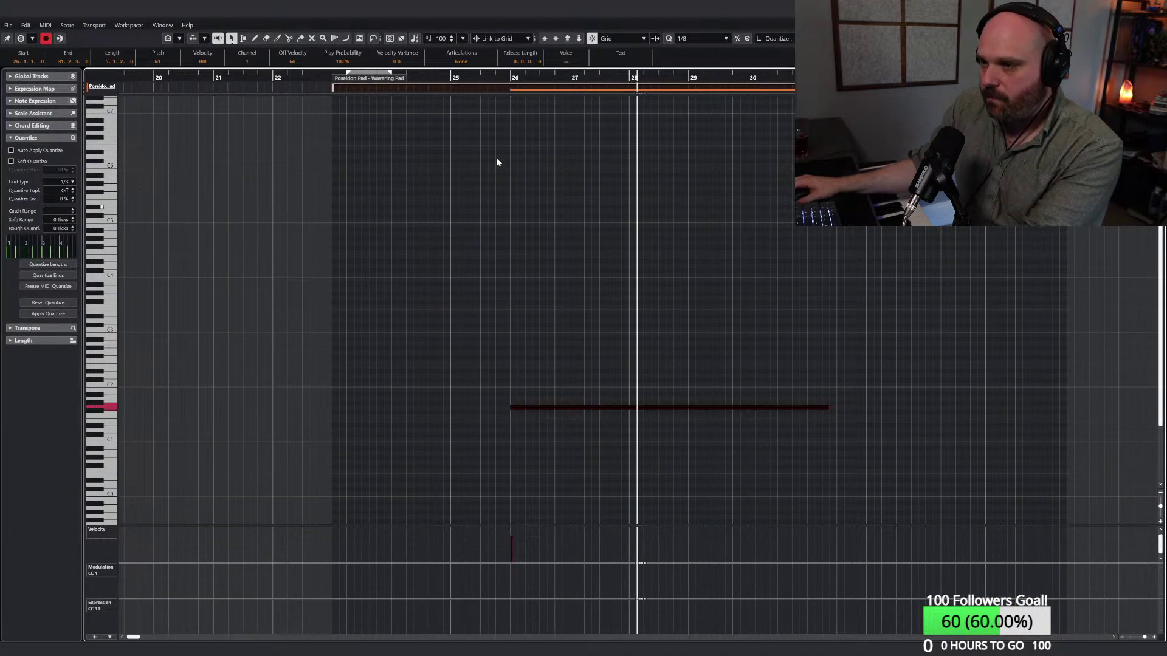
{"action": "left_click", "coordinate": [480, 78]}
{"action": "key", "text": "Escape"}
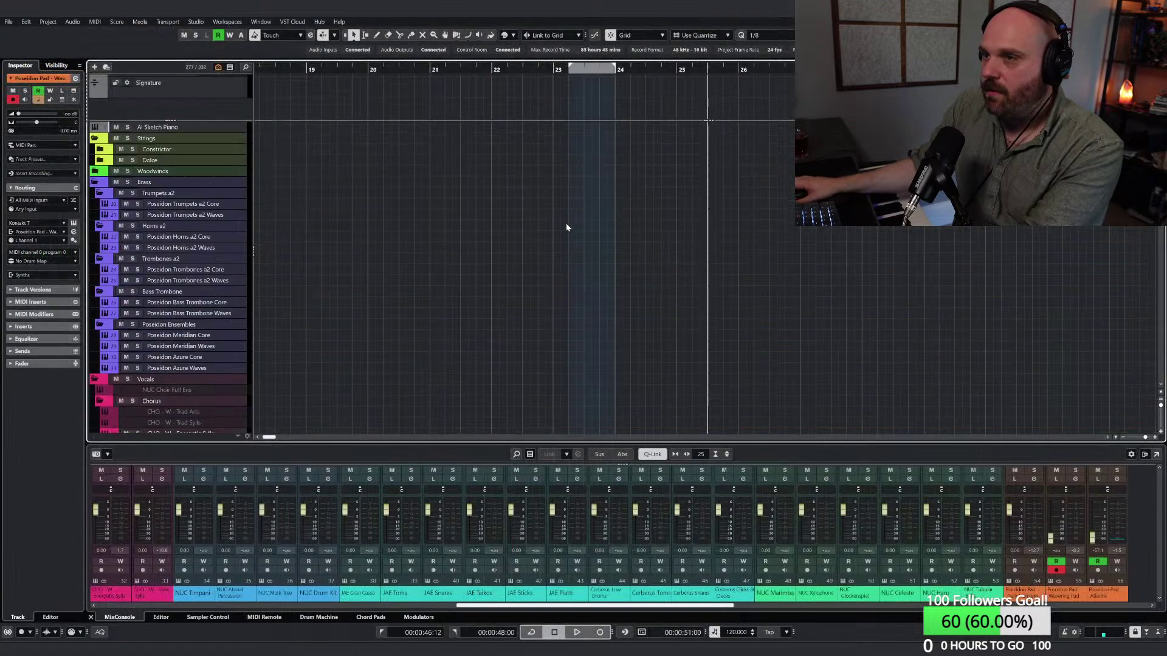
Step: Draw a part on the Dolce - Basses Leg track from 22.4.1 to about bar 27 and open it in the Key Editor
{"action": "left_click", "coordinate": [112, 163]}
{"action": "scroll", "coordinate": [474, 202], "scroll_direction": "down", "scroll_amount": 10}
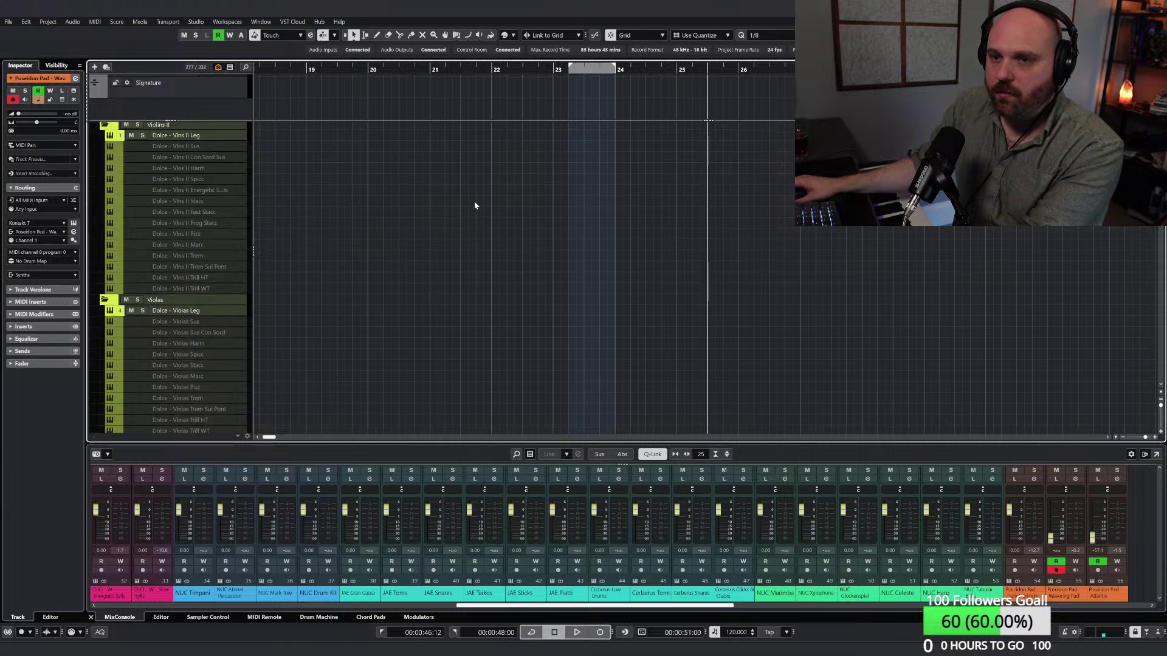
{"action": "scroll", "coordinate": [316, 212], "scroll_direction": "up", "scroll_amount": 2}
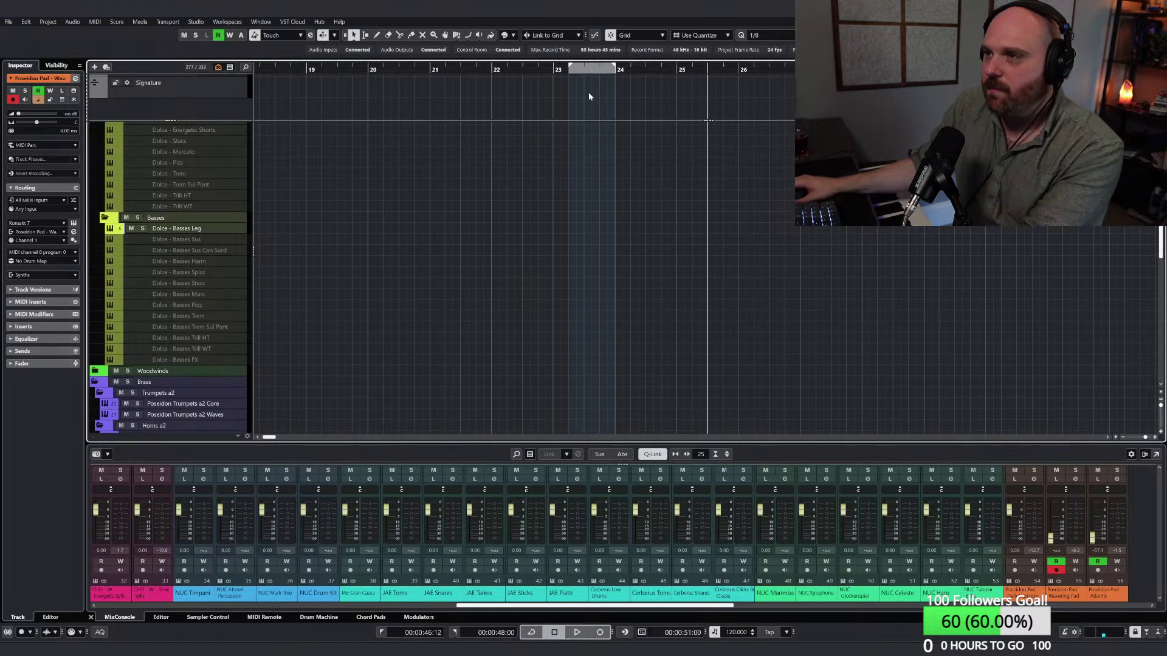
{"action": "left_click", "coordinate": [599, 72]}
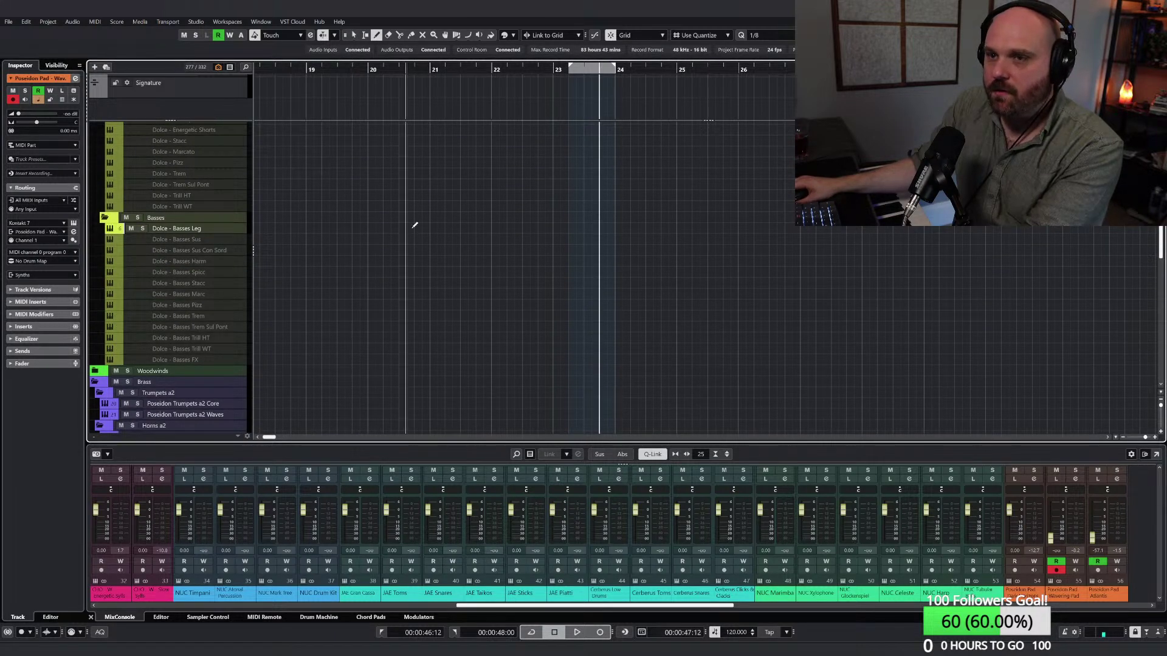
{"action": "left_click_drag", "start_coordinate": [547, 228], "coordinate": [803, 228]}
{"action": "key", "text": "Return"}
Step: Play from about bar 22 to find the basses' entry and draw a G1 note from 24.4.1 to 26.2.1
{"action": "right_click", "coordinate": [566, 332]}
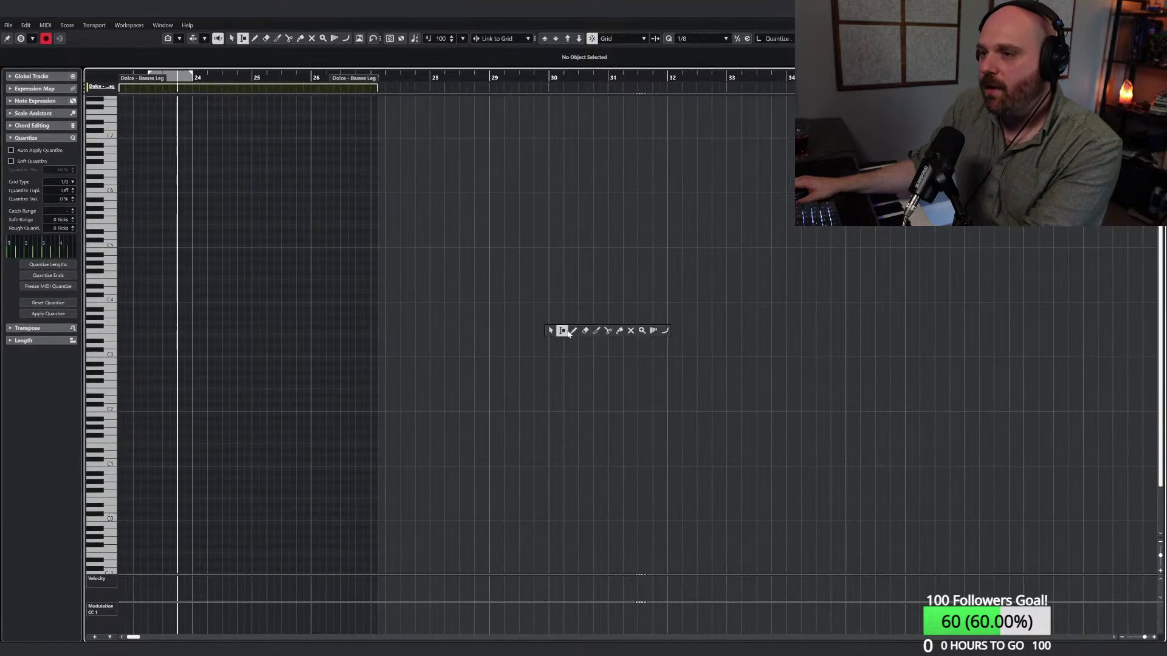
{"action": "left_click", "coordinate": [573, 332]}
{"action": "key", "text": "h"}
{"action": "key", "text": "h"}
{"action": "key", "text": "h"}
{"action": "key", "text": "h"}
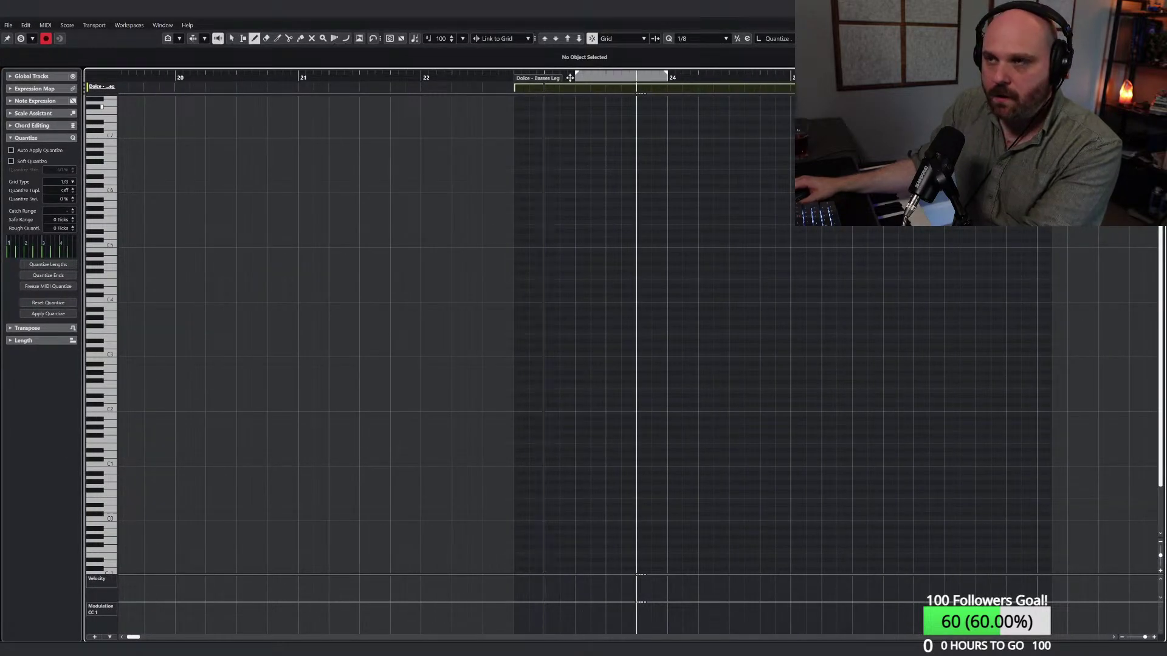
{"action": "left_click_drag", "start_coordinate": [506, 79], "coordinate": [443, 80]}
{"action": "key", "text": "space"}
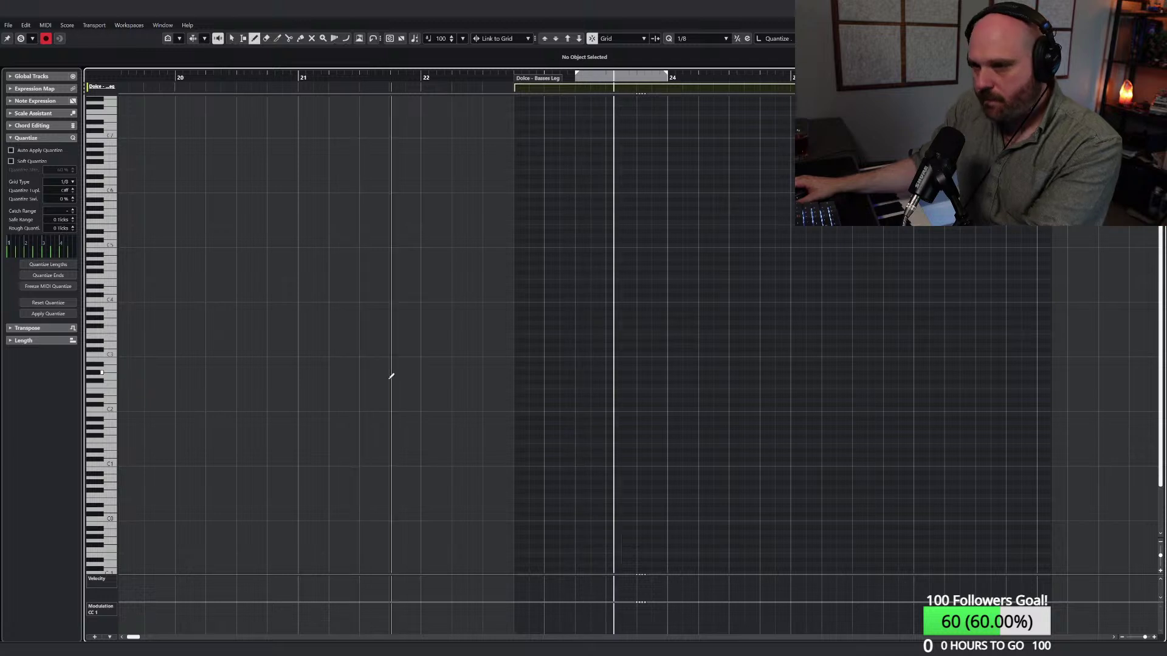
{"action": "key", "text": "g"}
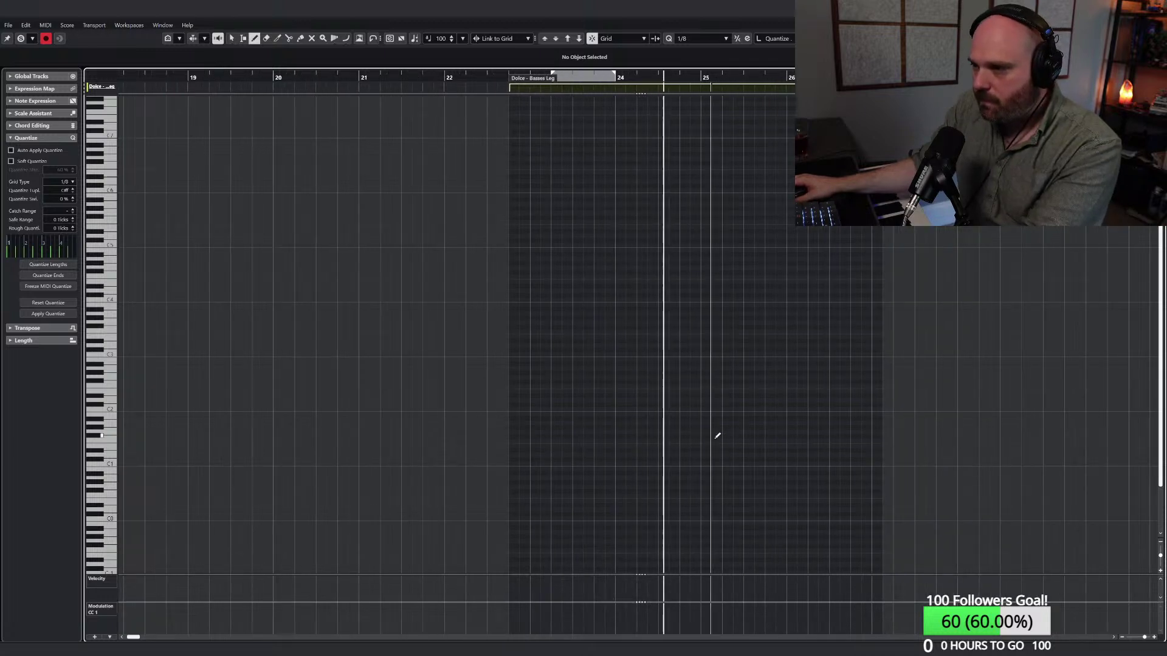
{"action": "key", "text": "space"}
{"action": "left_click_drag", "start_coordinate": [693, 431], "coordinate": [809, 423]}
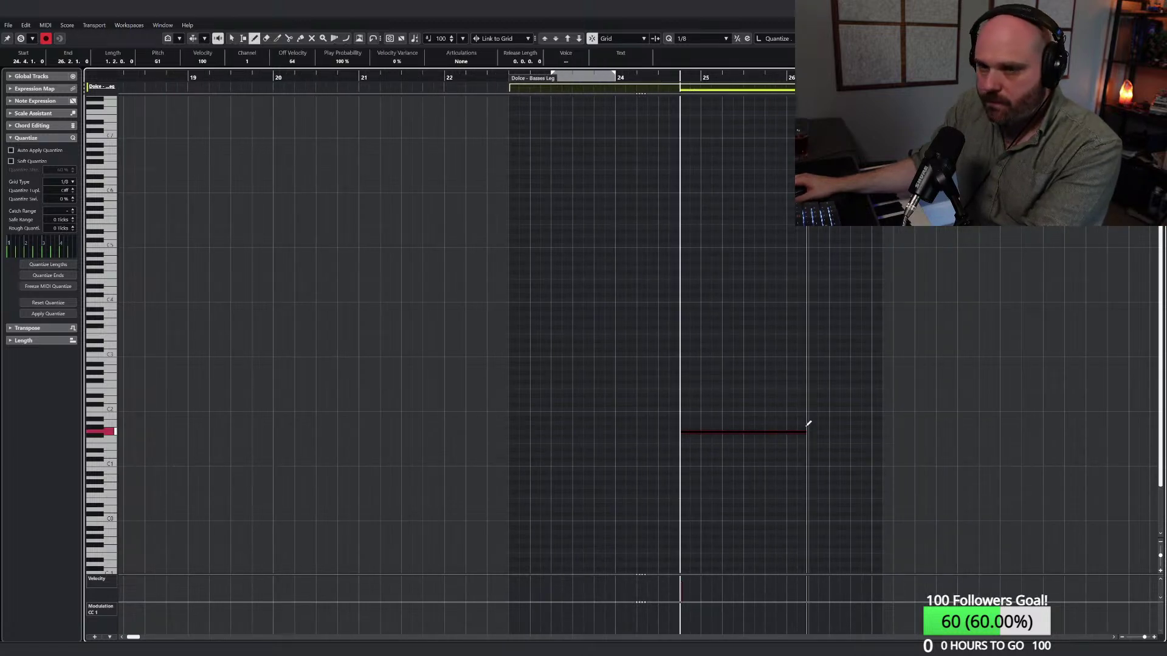
Step: Lengthen the basses' G1 note to about halfway through bar 27 and extend the part's end to 29.3.1
{"action": "right_click", "coordinate": [780, 434]}
{"action": "left_click", "coordinate": [771, 438]}
{"action": "key", "text": "1"}
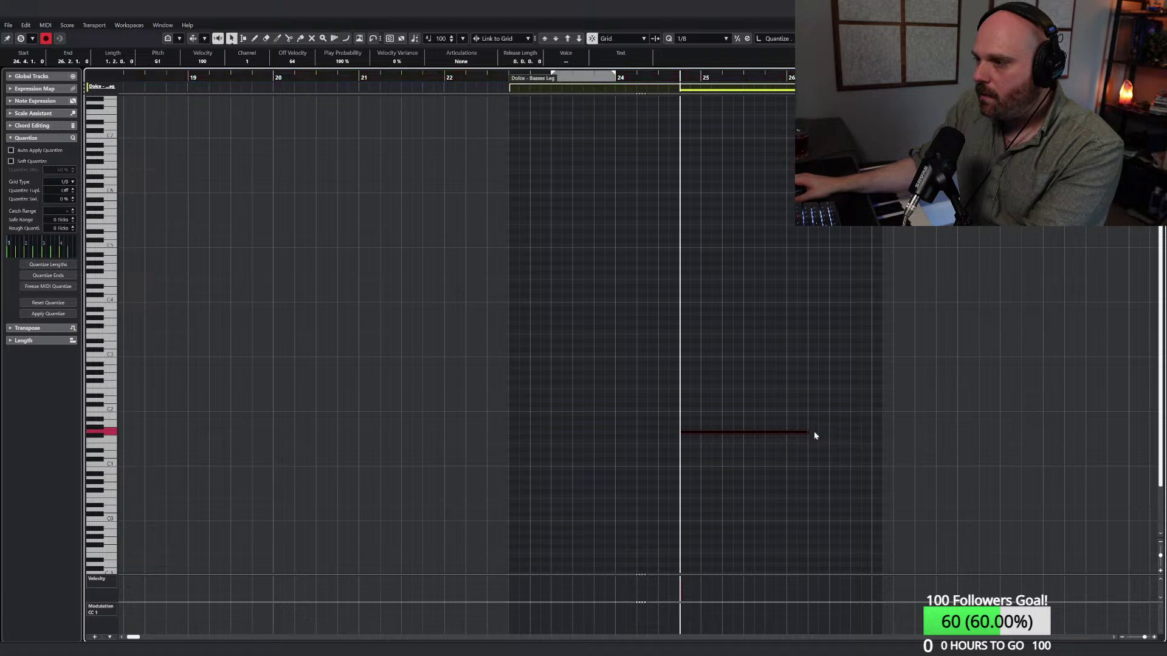
{"action": "left_click_drag", "start_coordinate": [807, 433], "coordinate": [923, 431]}
{"action": "left_click", "coordinate": [720, 354]}
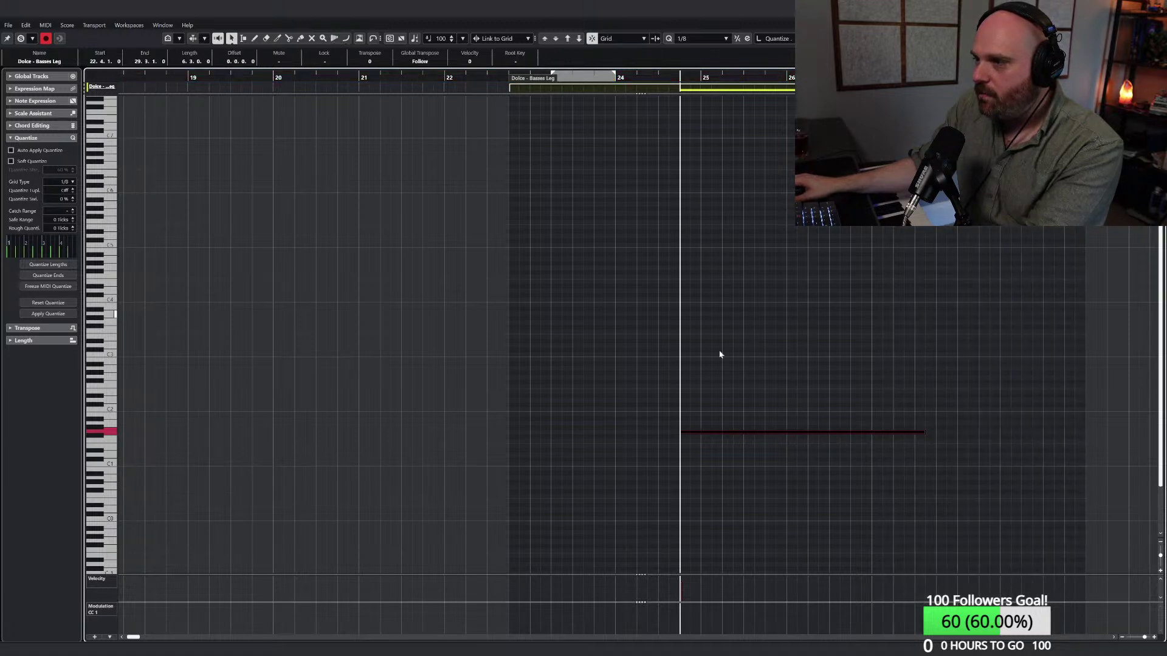
Step: Draw a rising CC 1 modulation curve under the basses' G1 note from about 24.3 to 25.4, ending at 88, and play it
{"action": "left_click", "coordinate": [783, 374]}
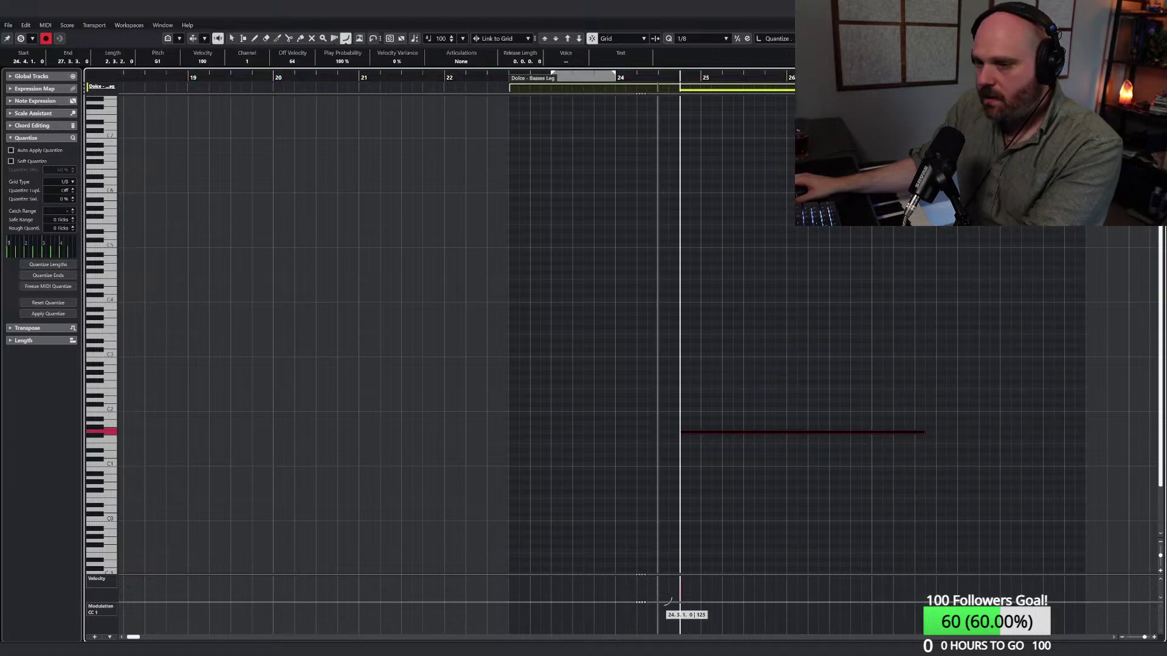
{"action": "left_click_drag", "start_coordinate": [678, 629], "coordinate": [775, 614]}
{"action": "key", "text": "space"}
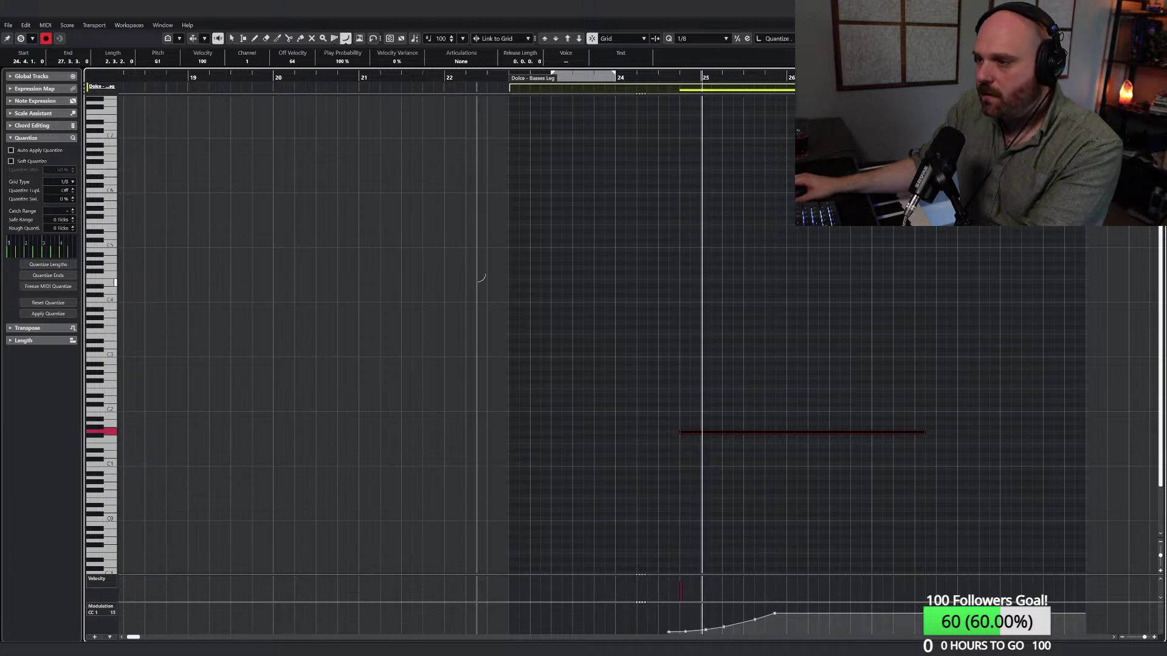
{"action": "right_click", "coordinate": [705, 536]}
{"action": "left_click", "coordinate": [699, 522]}
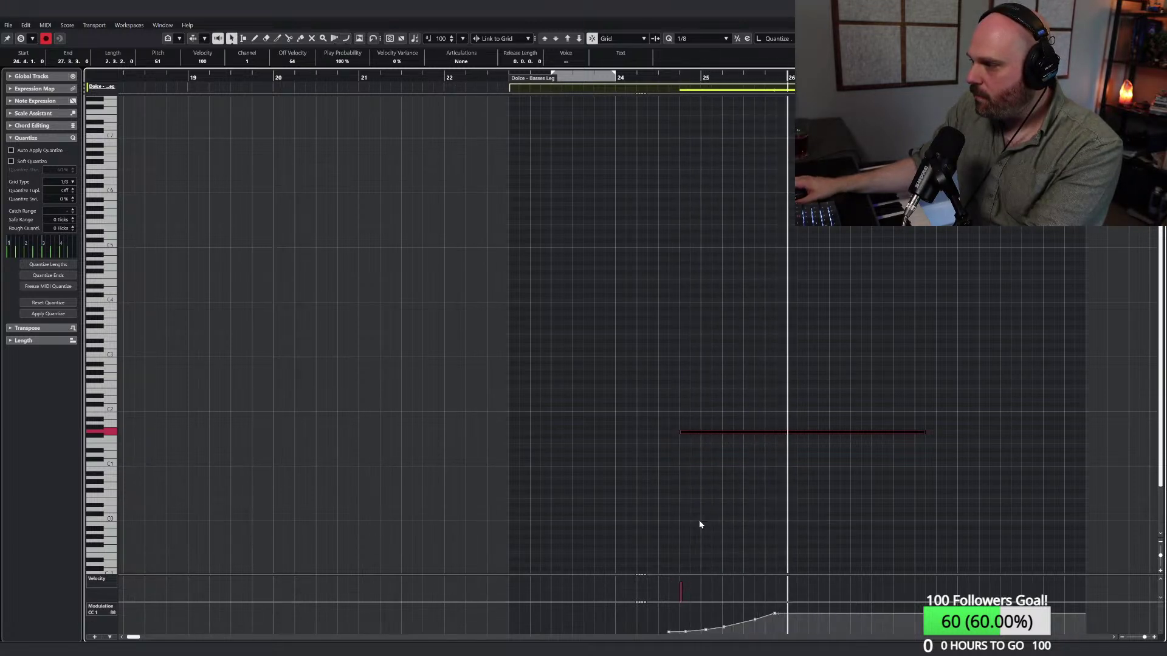
Step: Lower the end point of the basses' modulation curve to 74 and lengthen the G1 note to 28.4.3
{"action": "left_click", "coordinate": [775, 615]}
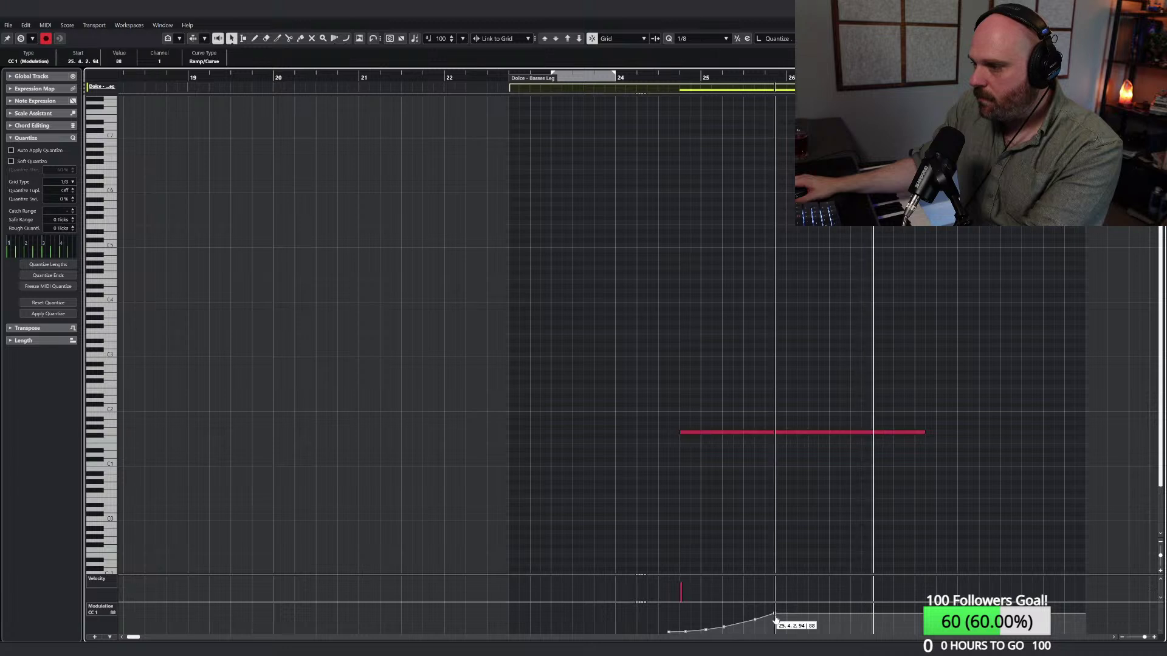
{"action": "right_click", "coordinate": [735, 521]}
{"action": "left_click", "coordinate": [735, 520]}
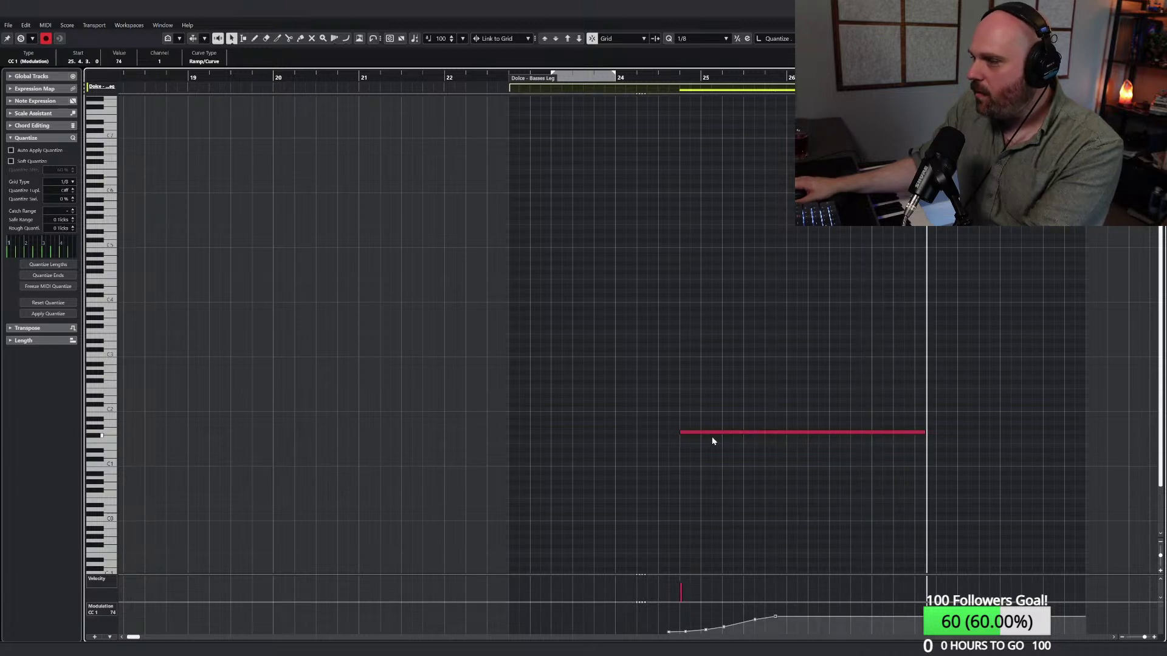
{"action": "key", "text": "g"}
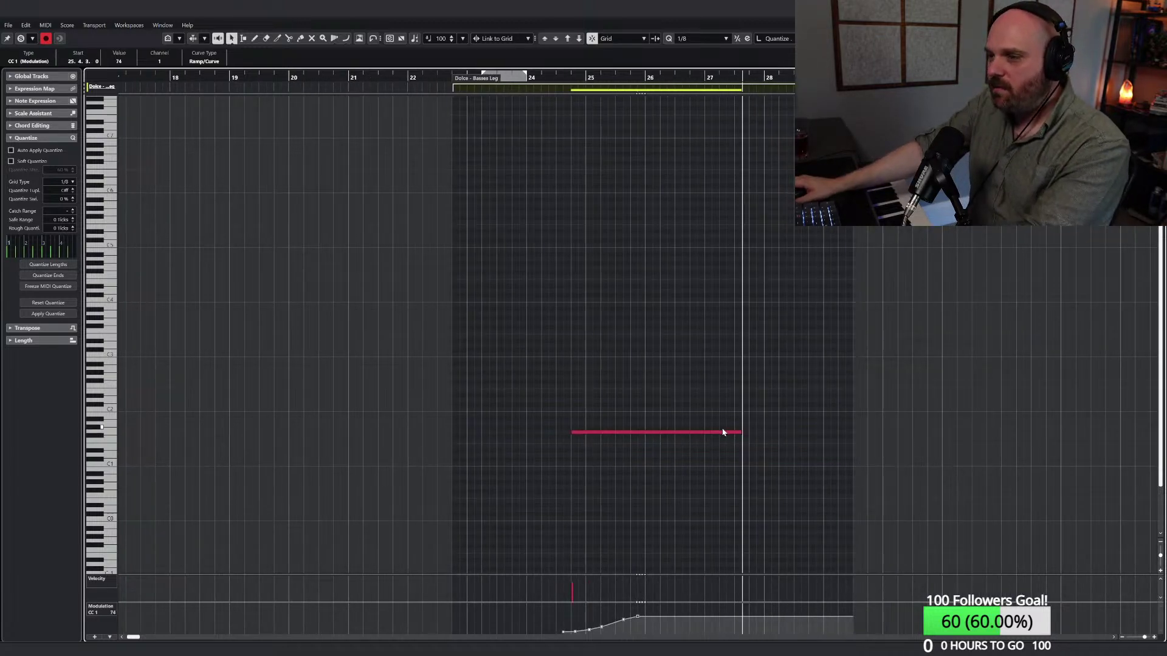
{"action": "left_click_drag", "start_coordinate": [740, 432], "coordinate": [818, 431]}
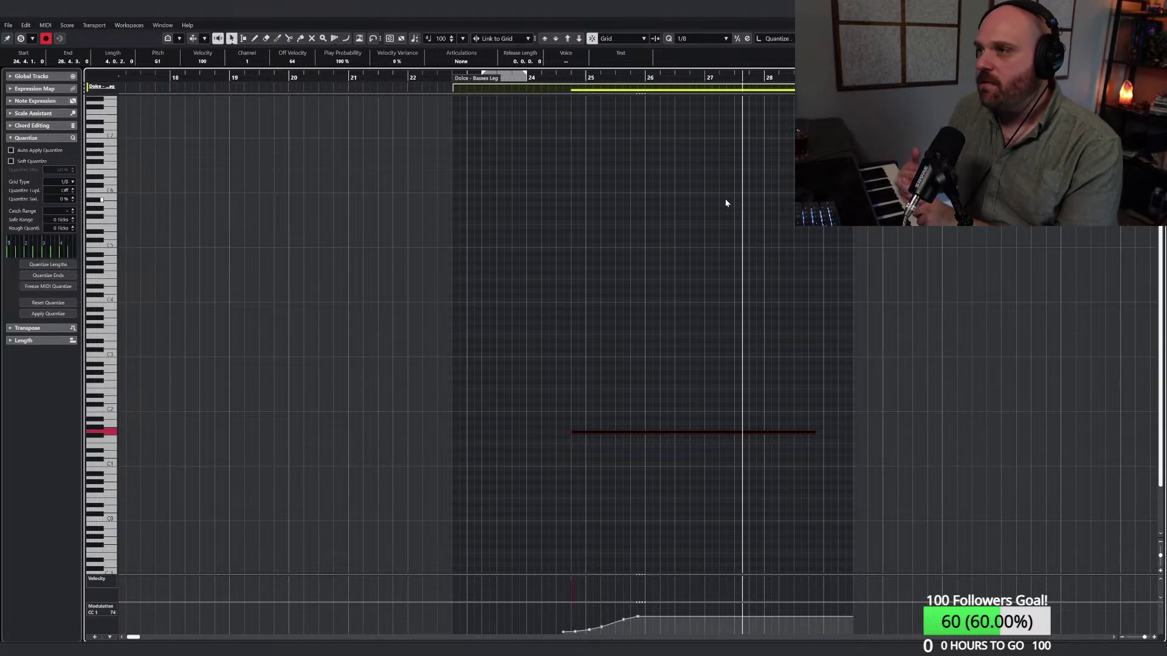
Step: Play the basses' part from just after bar 24 to check its modulation swell, and close the Key Editor
{"action": "left_click", "coordinate": [548, 77]}
{"action": "right_click", "coordinate": [628, 269]}
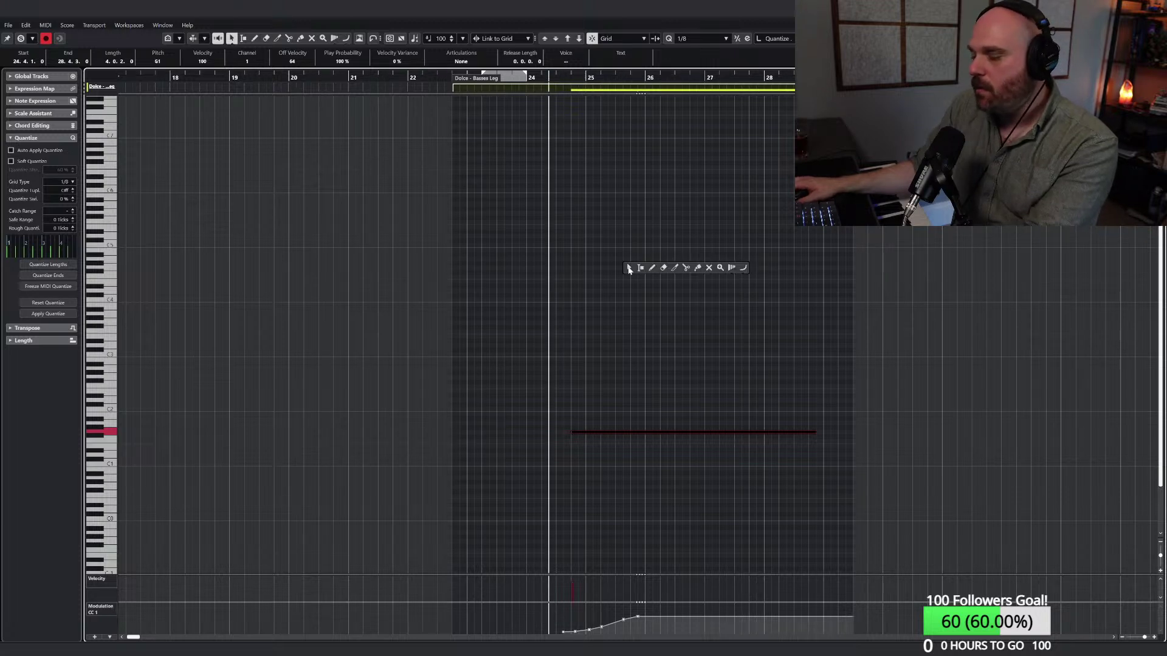
{"action": "right_click", "coordinate": [607, 230]}
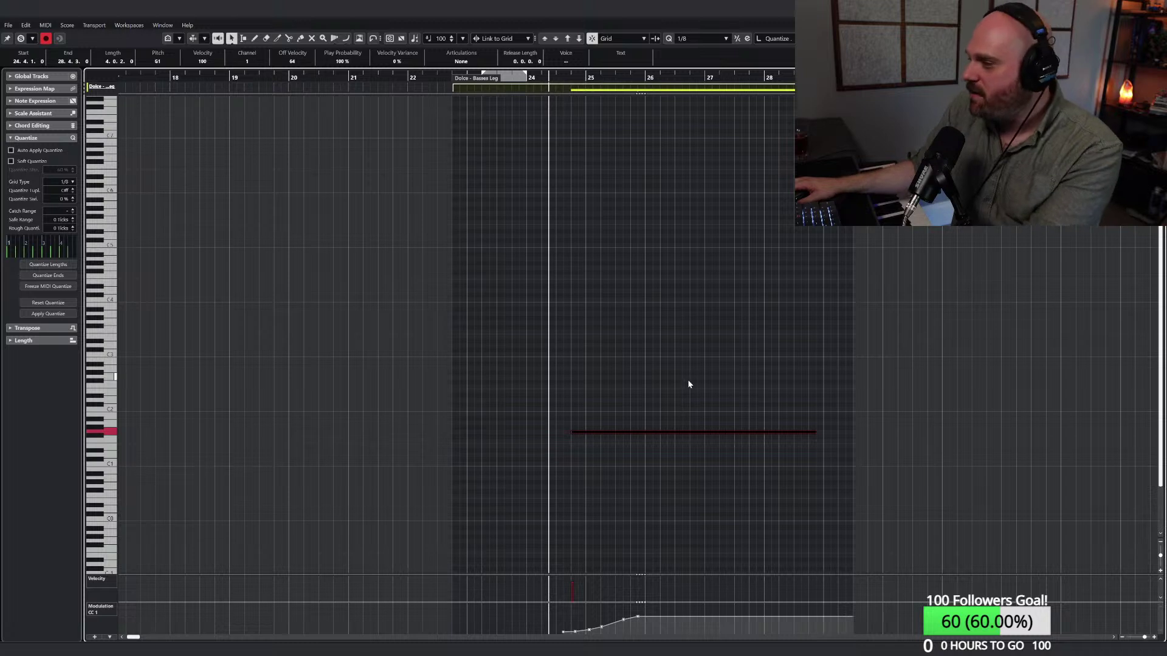
{"action": "left_click", "coordinate": [564, 85]}
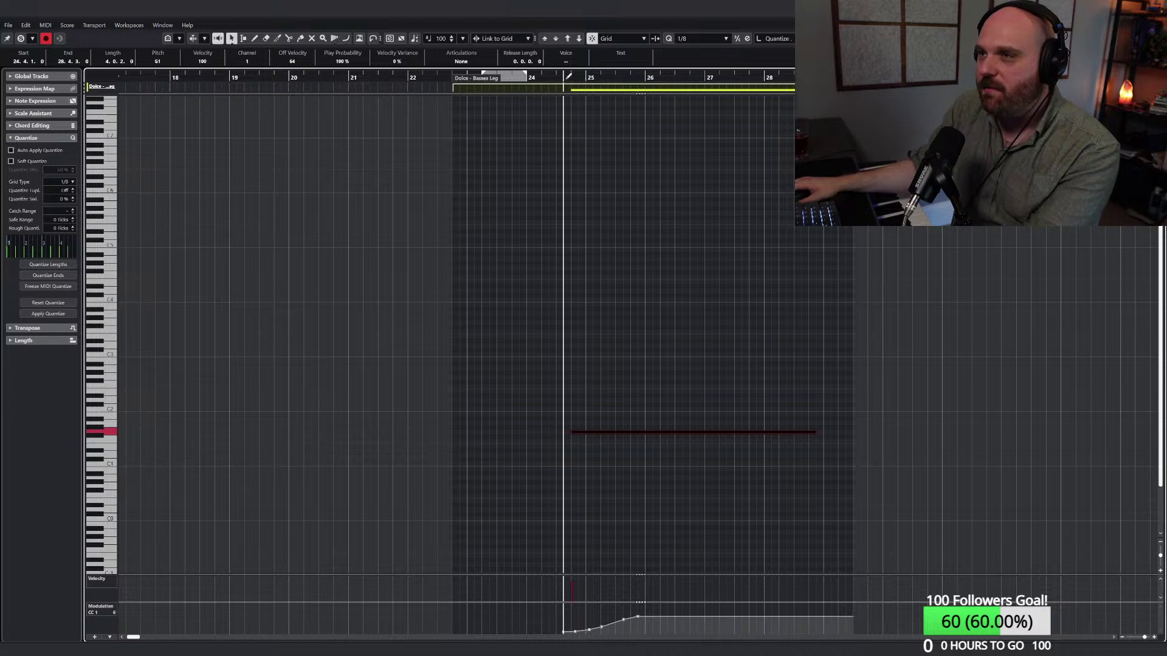
{"action": "left_click", "coordinate": [541, 85]}
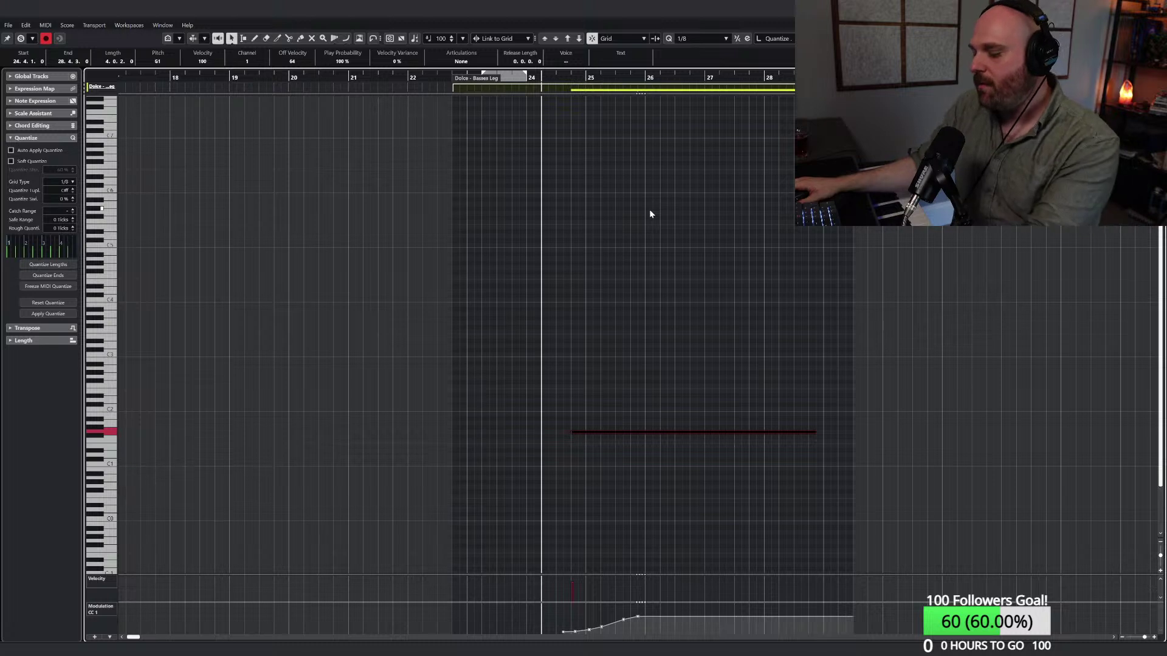
{"action": "key", "text": "space"}
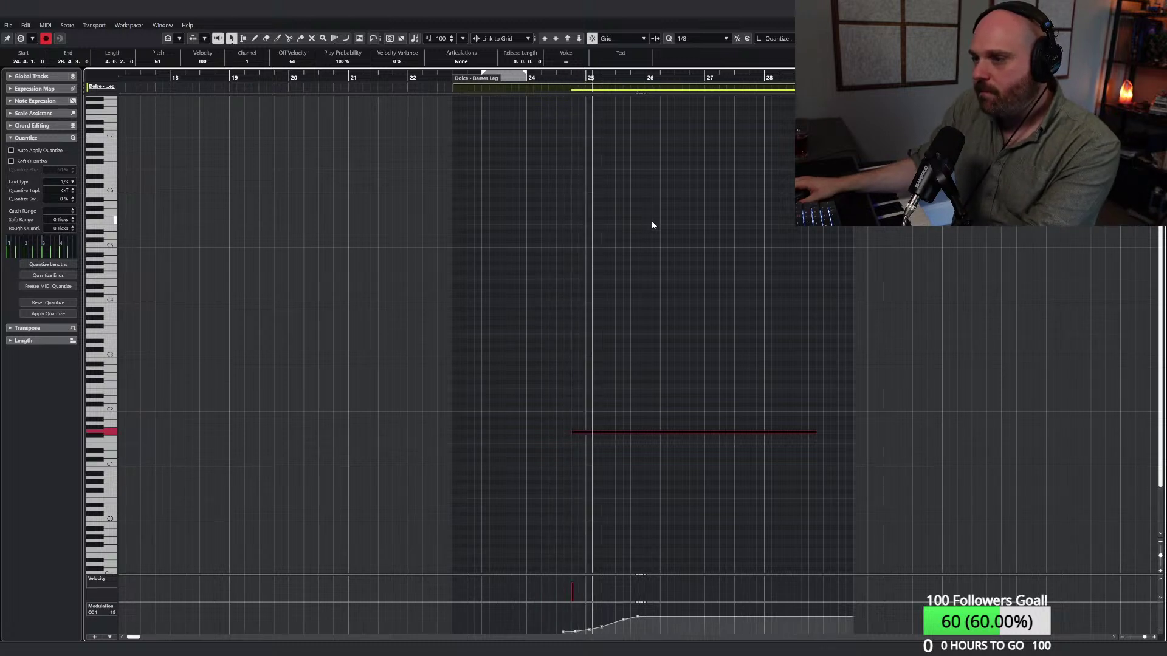
{"action": "right_click", "coordinate": [728, 495]}
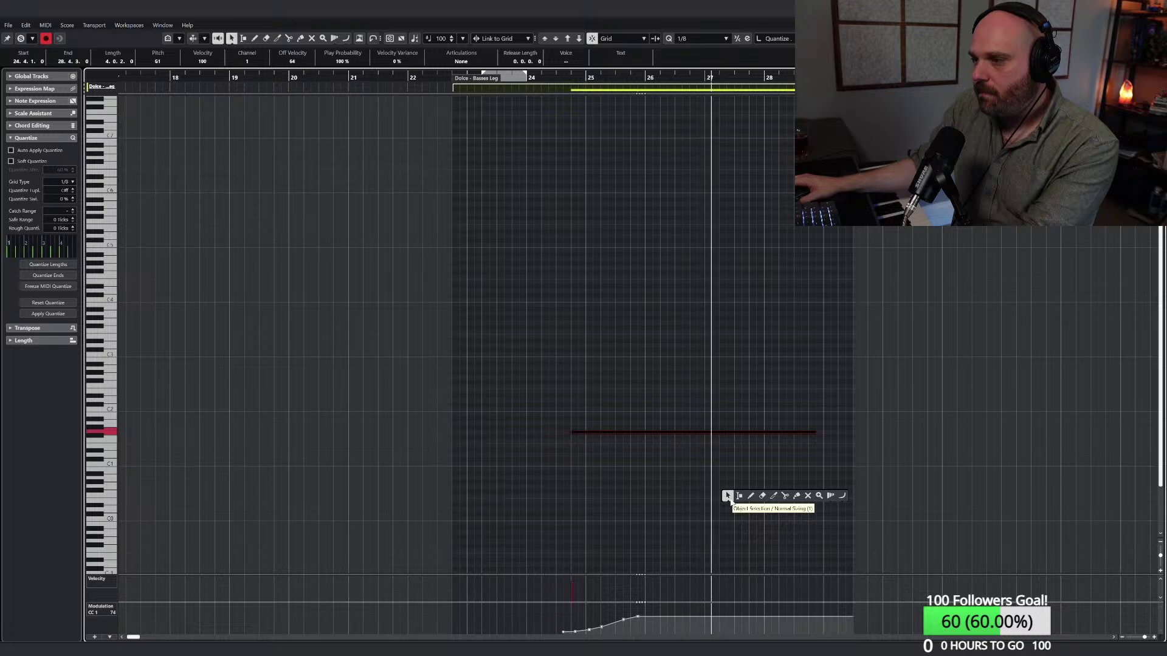
{"action": "left_click", "coordinate": [731, 500]}
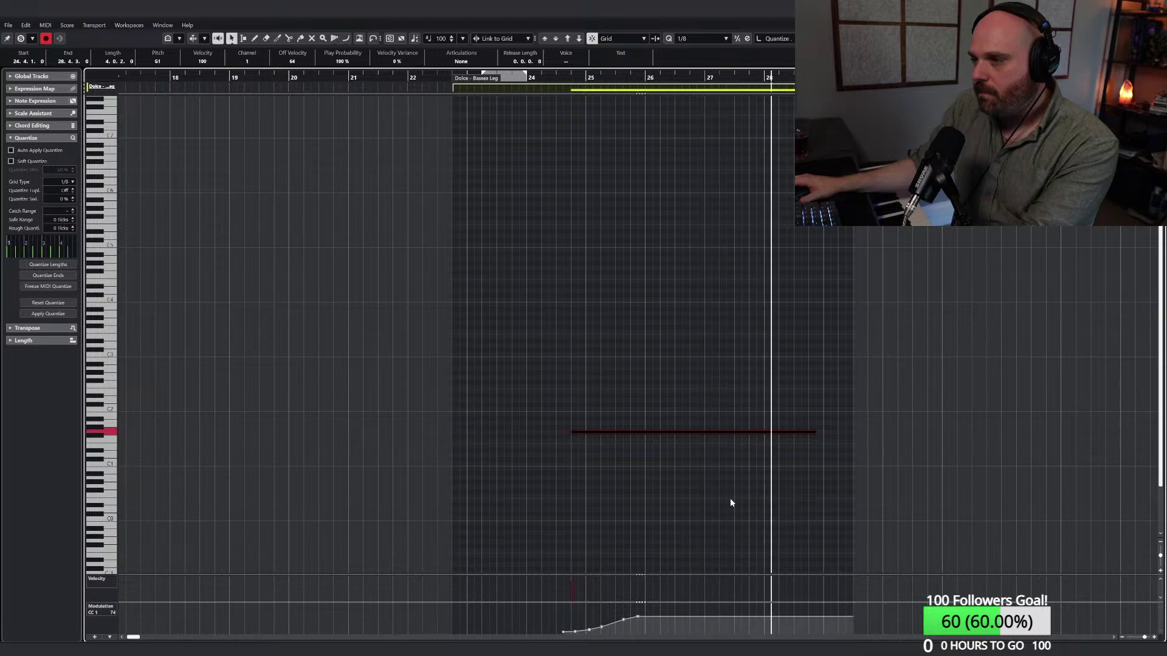
{"action": "left_click", "coordinate": [1153, 8]}
Step: Move the start of the volume ramps on the Wavering Pad and Atlantis tracks back to bar 26
{"action": "scroll", "coordinate": [515, 339], "scroll_direction": "down", "scroll_amount": 10}
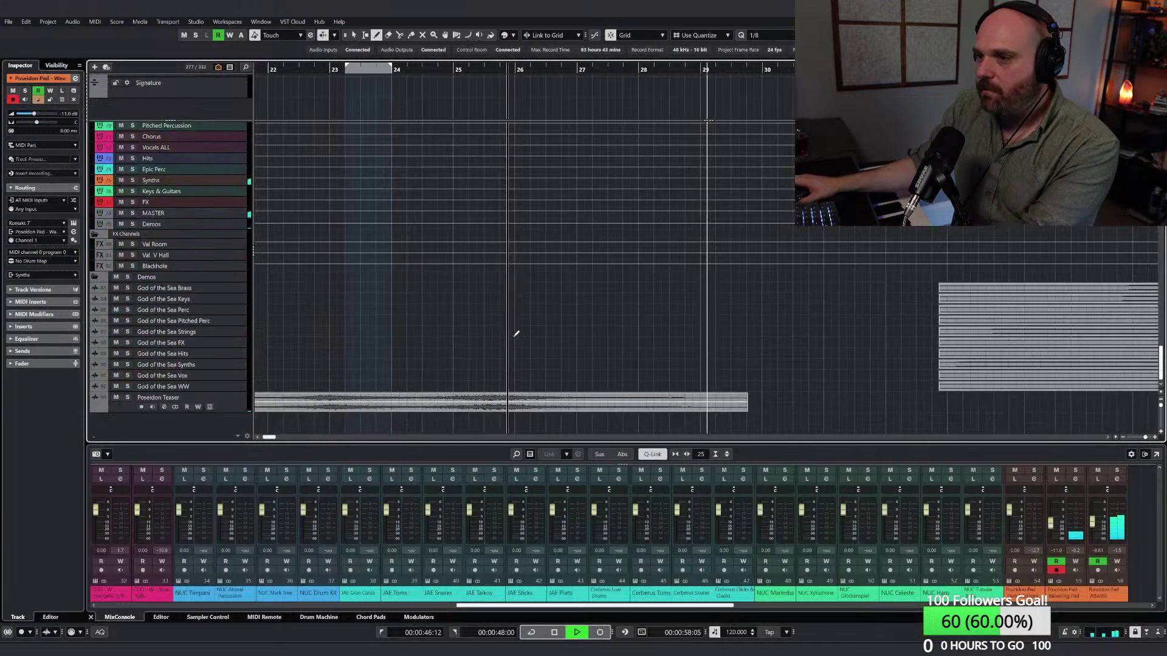
{"action": "key", "text": "space"}
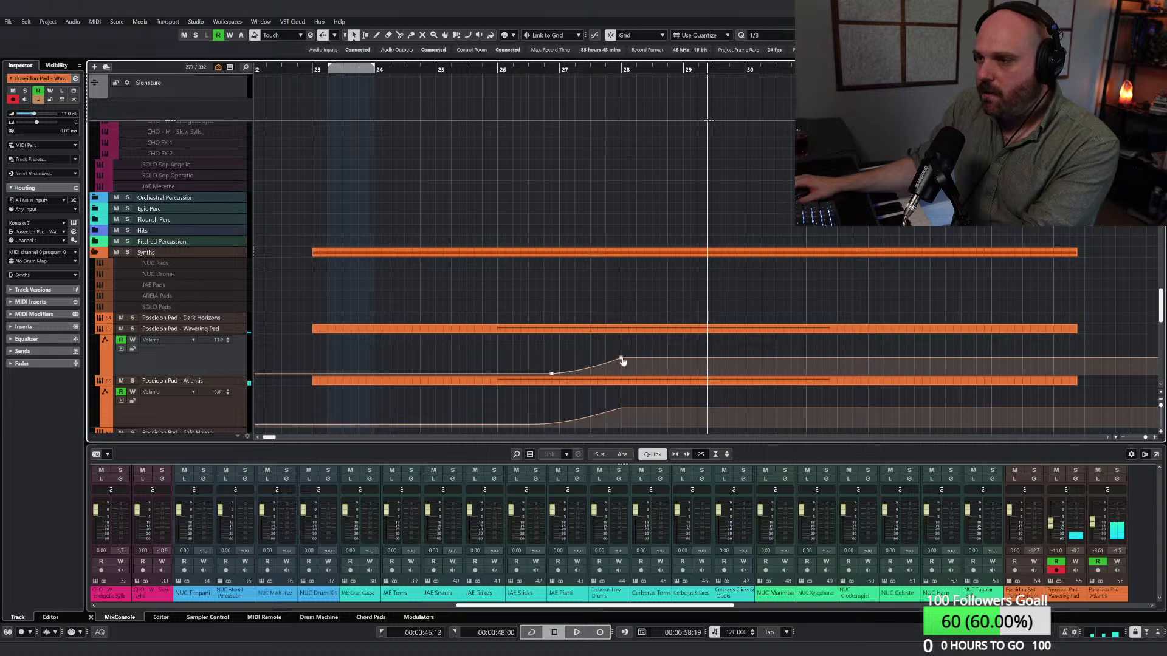
{"action": "left_click_drag", "start_coordinate": [614, 363], "coordinate": [500, 375]}
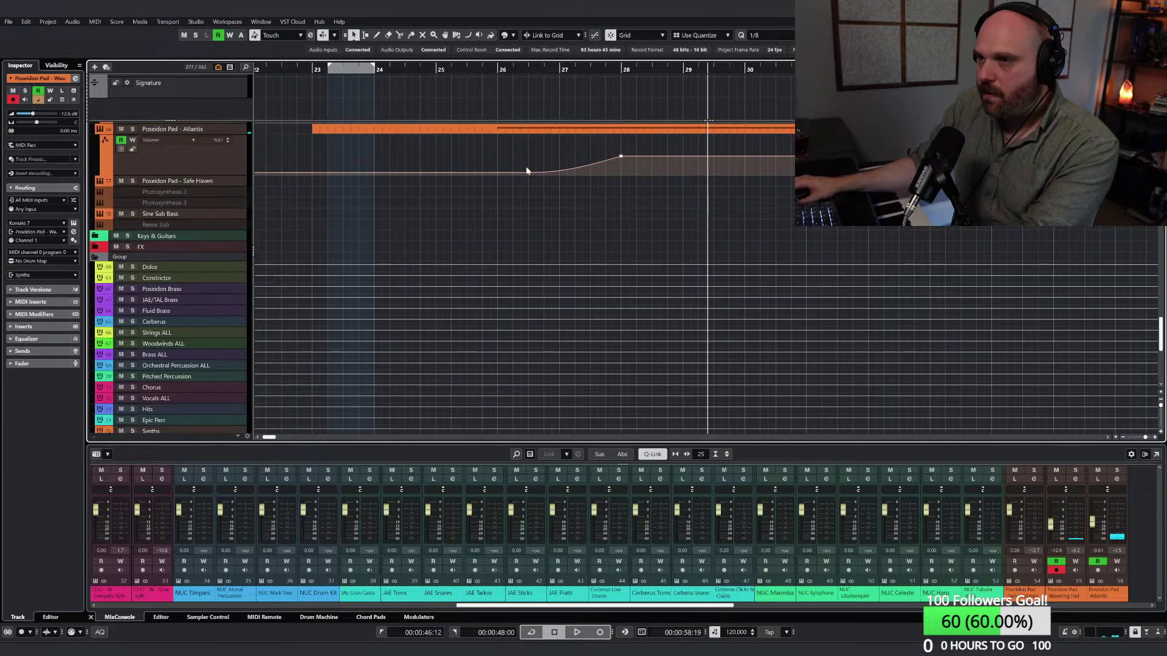
{"action": "left_click_drag", "start_coordinate": [528, 175], "coordinate": [497, 171]}
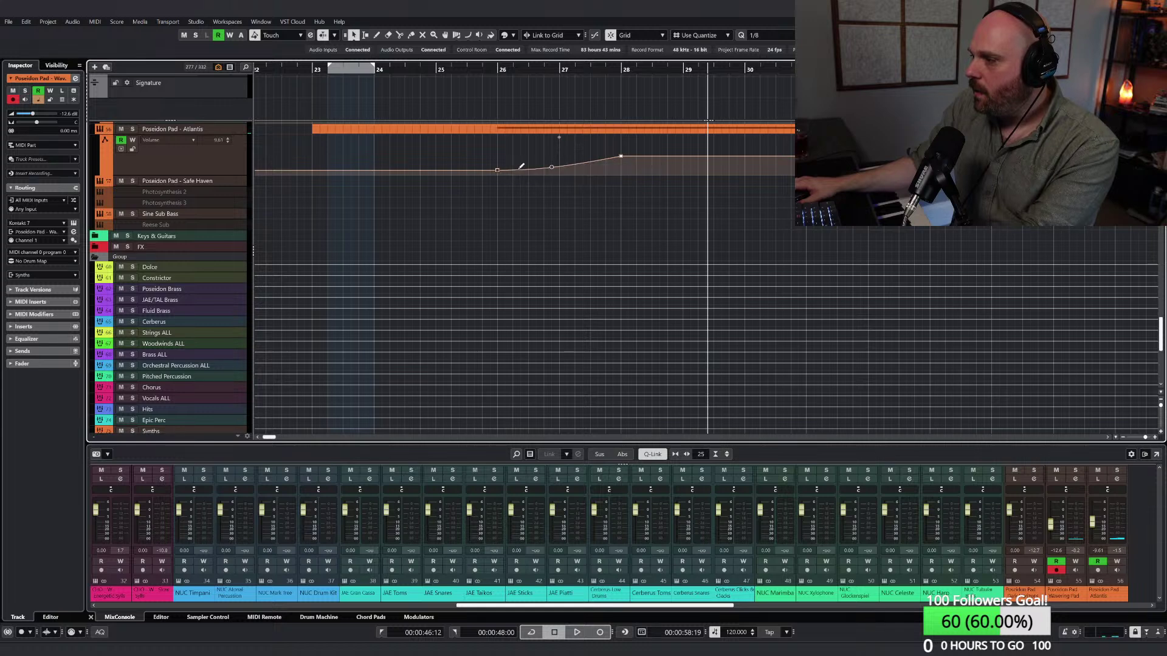
Step: Play from just before bar 26 to check the two pads' fade-ins
{"action": "left_click", "coordinate": [486, 67]}
{"action": "key", "text": "space"}
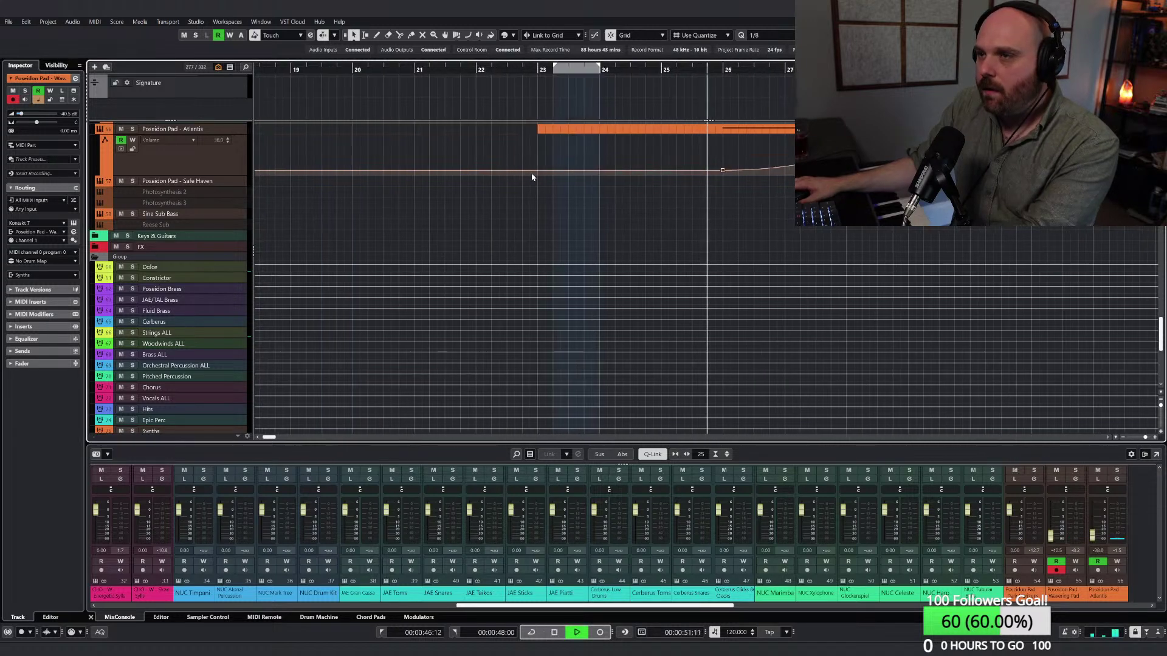
{"action": "scroll", "coordinate": [577, 202], "scroll_direction": "up", "scroll_amount": 5}
{"action": "key", "text": "space"}
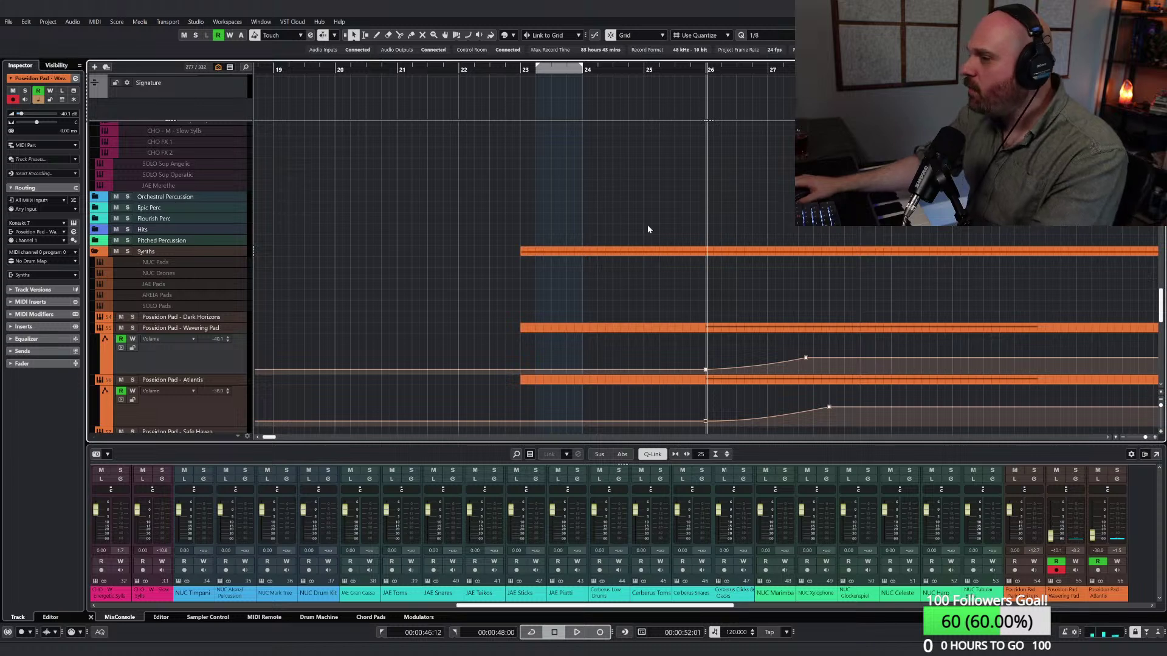
{"action": "scroll", "coordinate": [665, 188], "scroll_direction": "down", "scroll_amount": 6}
{"action": "scroll", "coordinate": [685, 174], "scroll_direction": "up", "scroll_amount": 4}
Step: Play from about 25.2 and move the Atlantis volume ramp's end point to about halfway through bar 27 at -12.0 dB
{"action": "left_click", "coordinate": [690, 69]}
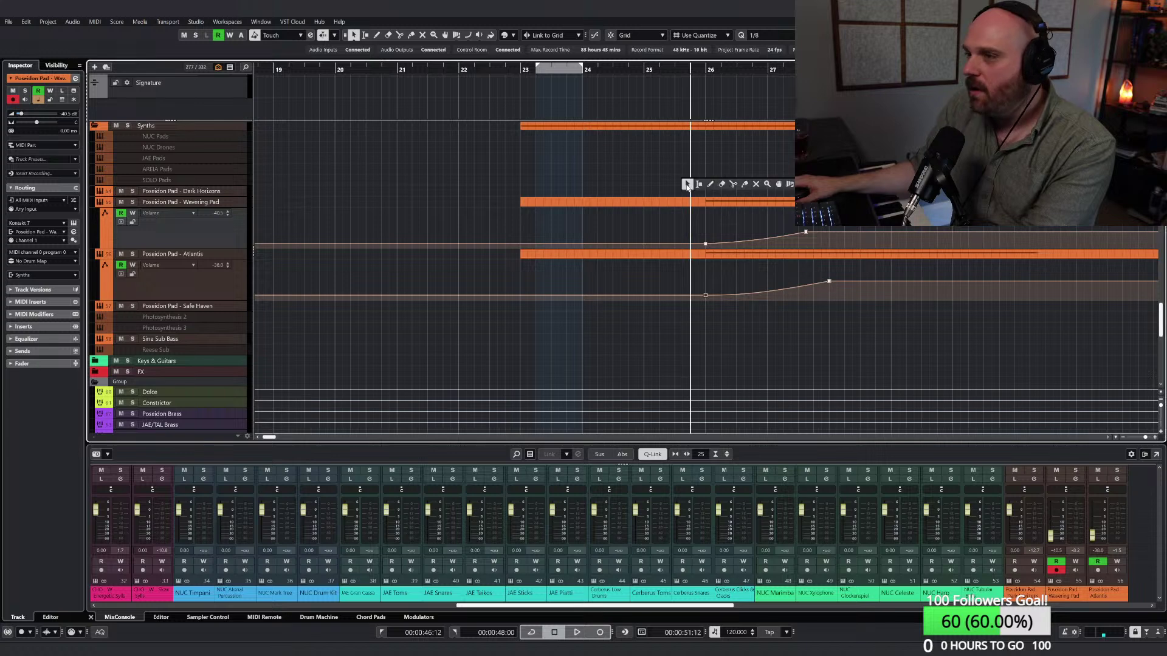
{"action": "left_click", "coordinate": [668, 70]}
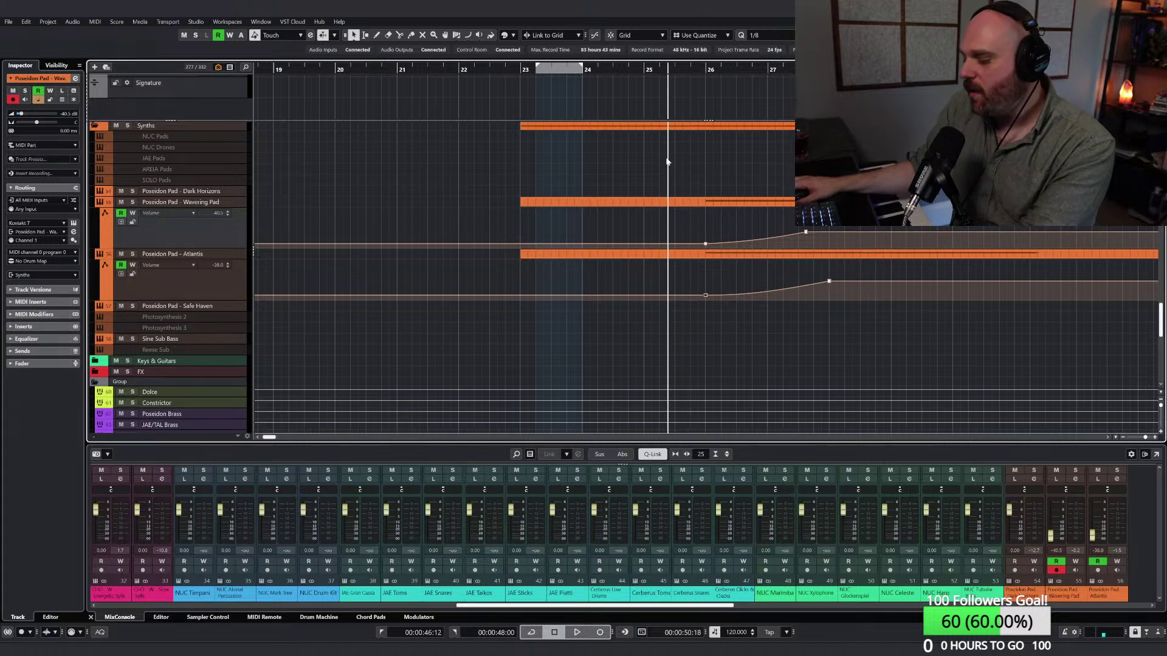
{"action": "key", "text": "space"}
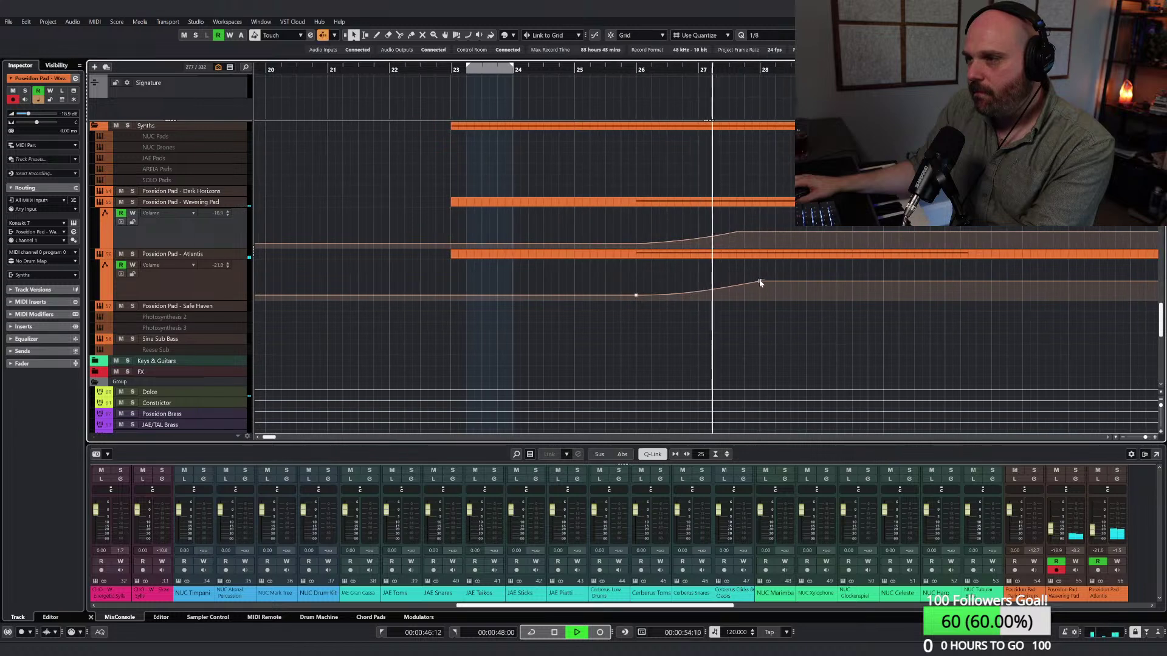
{"action": "left_click_drag", "start_coordinate": [760, 283], "coordinate": [731, 284]}
{"action": "right_click", "coordinate": [673, 273]}
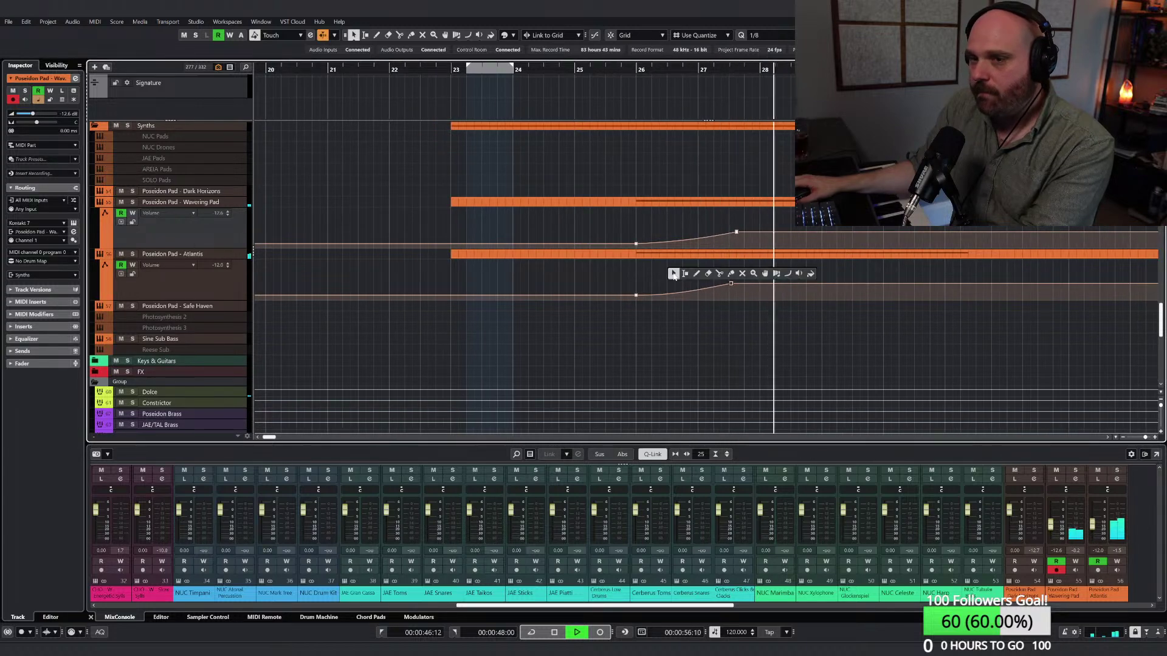
{"action": "left_click", "coordinate": [674, 274]}
{"action": "key", "text": "space"}
Step: Enable the disabled CHO - M - Slow Sylls track in the Chorus folder
{"action": "scroll", "coordinate": [644, 255], "scroll_direction": "up", "scroll_amount": 5}
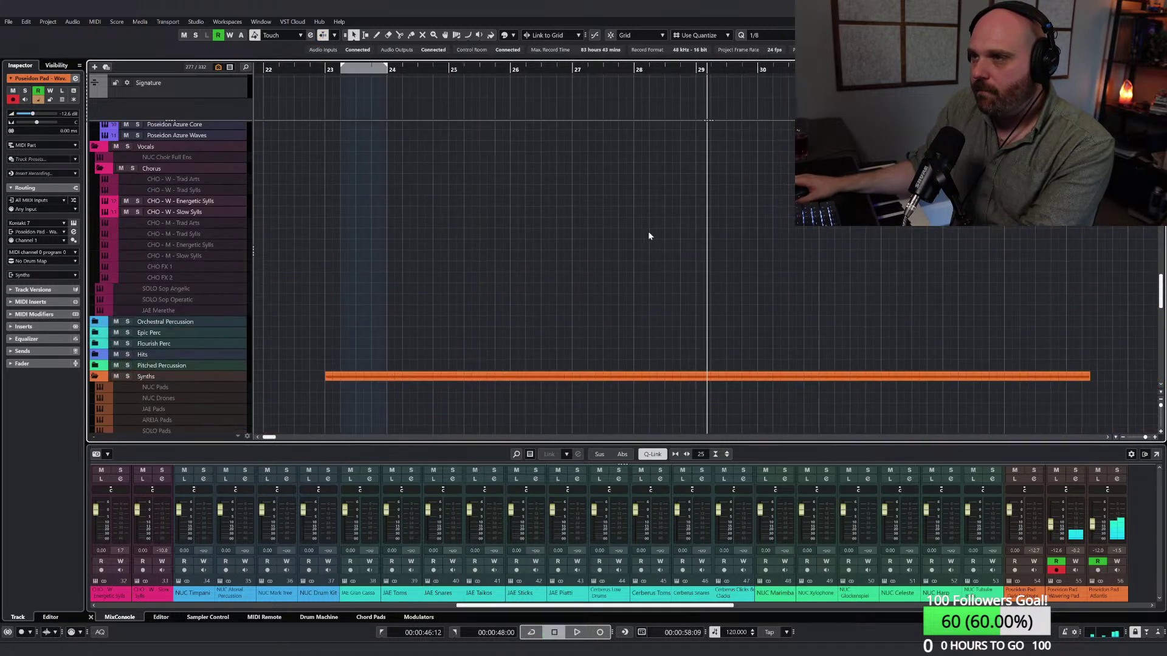
{"action": "scroll", "coordinate": [571, 249], "scroll_direction": "up", "scroll_amount": 3}
{"action": "left_click", "coordinate": [204, 275]}
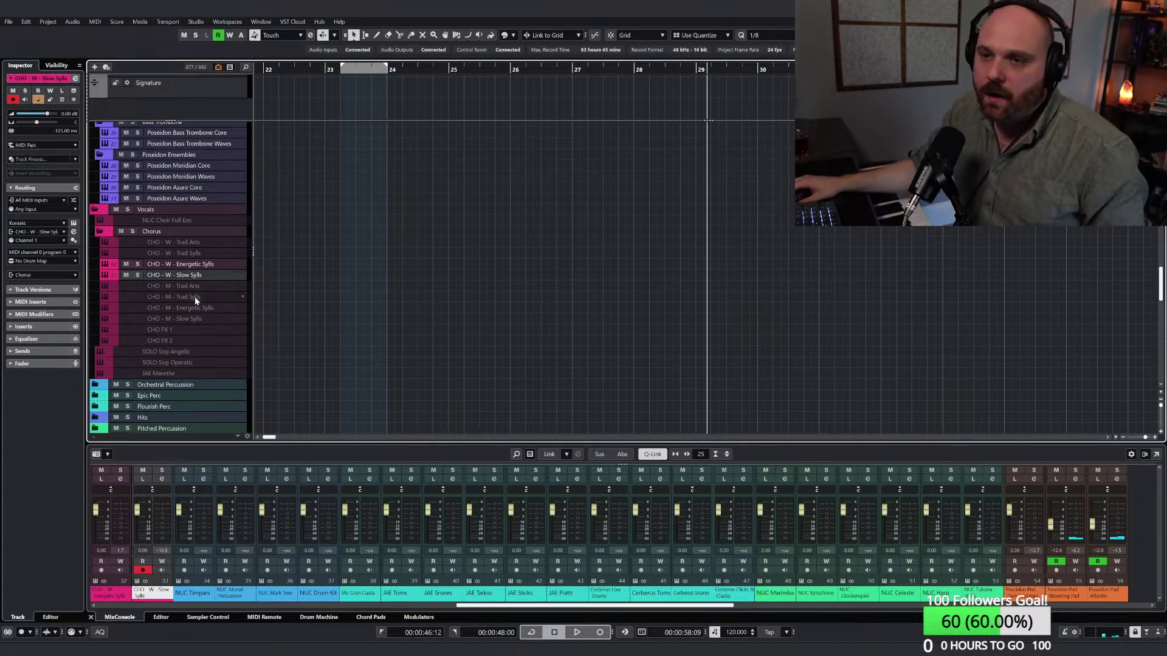
{"action": "right_click", "coordinate": [190, 321]}
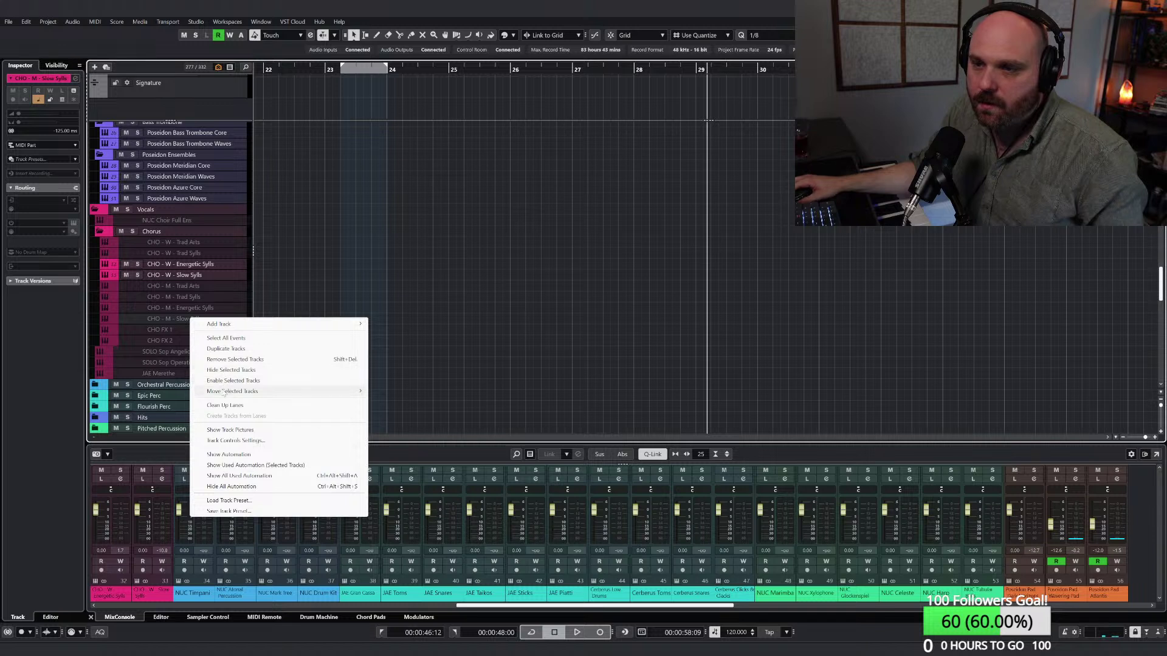
{"action": "left_click", "coordinate": [221, 381]}
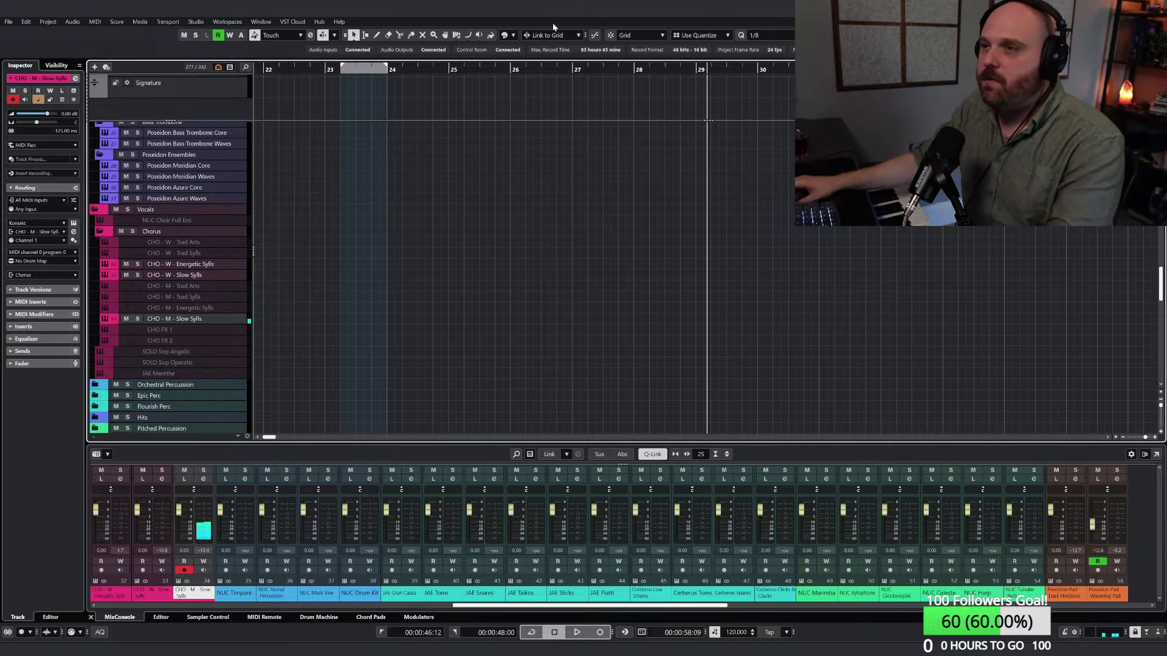
Step: Review the pads' entry around bar 26 and set the project cursor just before bar 25 for the choir recording
{"action": "left_click", "coordinate": [560, 72]}
{"action": "left_click", "coordinate": [513, 71]}
{"action": "scroll", "coordinate": [525, 146], "scroll_direction": "down", "scroll_amount": 6}
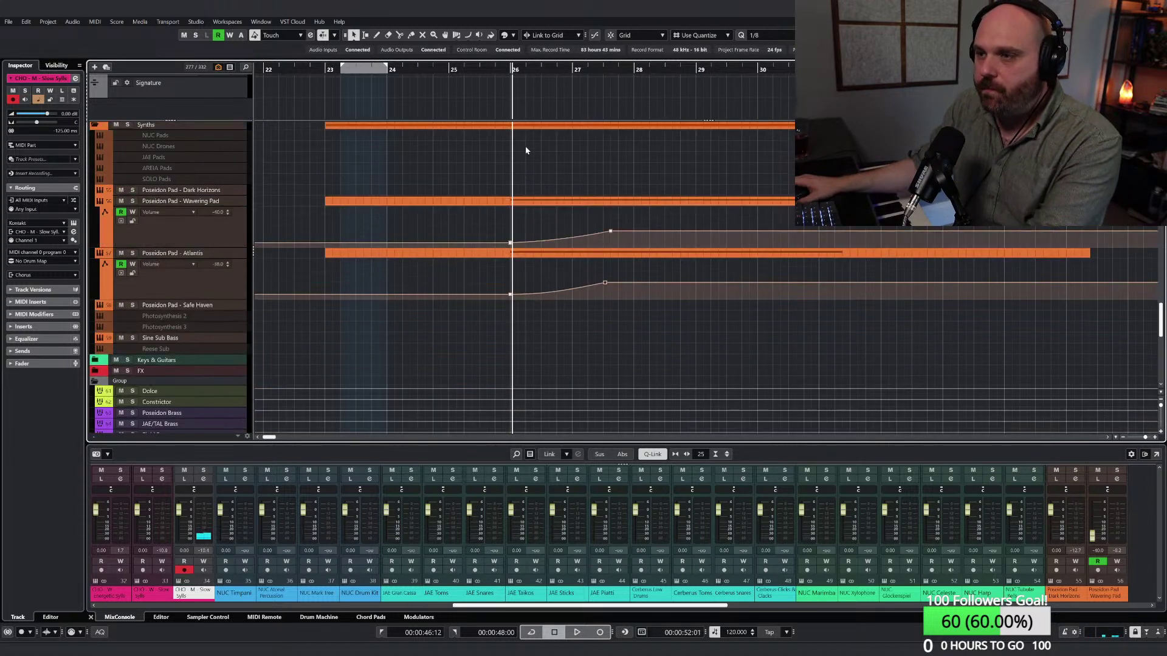
{"action": "scroll", "coordinate": [498, 96], "scroll_direction": "up", "scroll_amount": 4}
{"action": "left_click", "coordinate": [489, 71]}
{"action": "key", "text": "KP_0"}
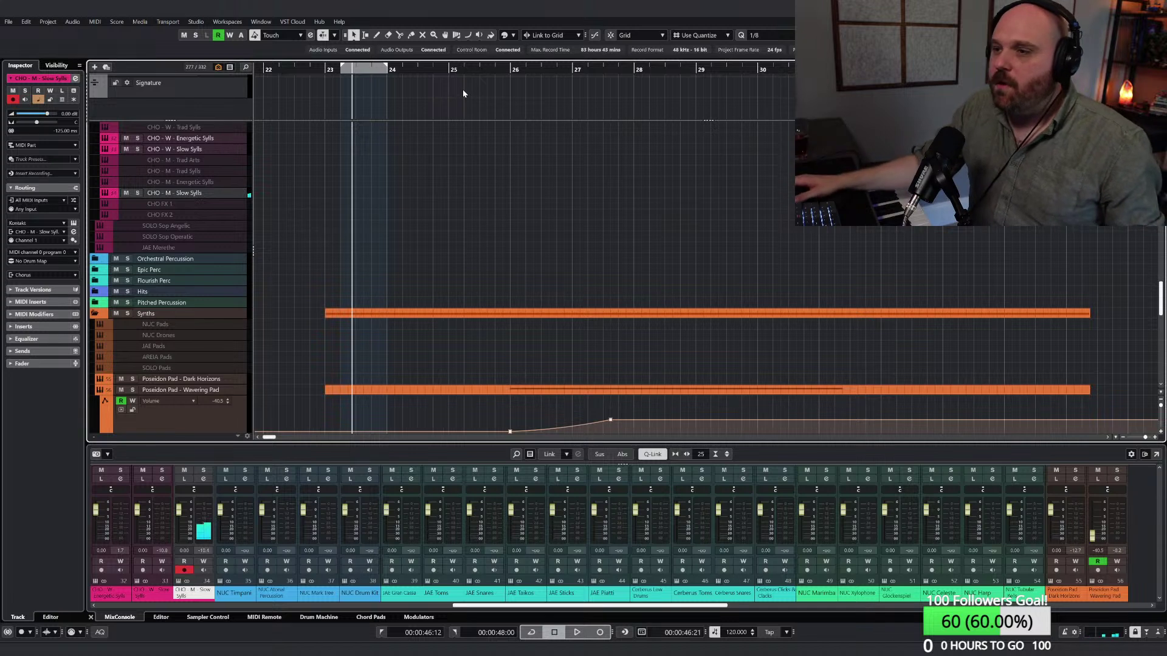
{"action": "left_click", "coordinate": [449, 70]}
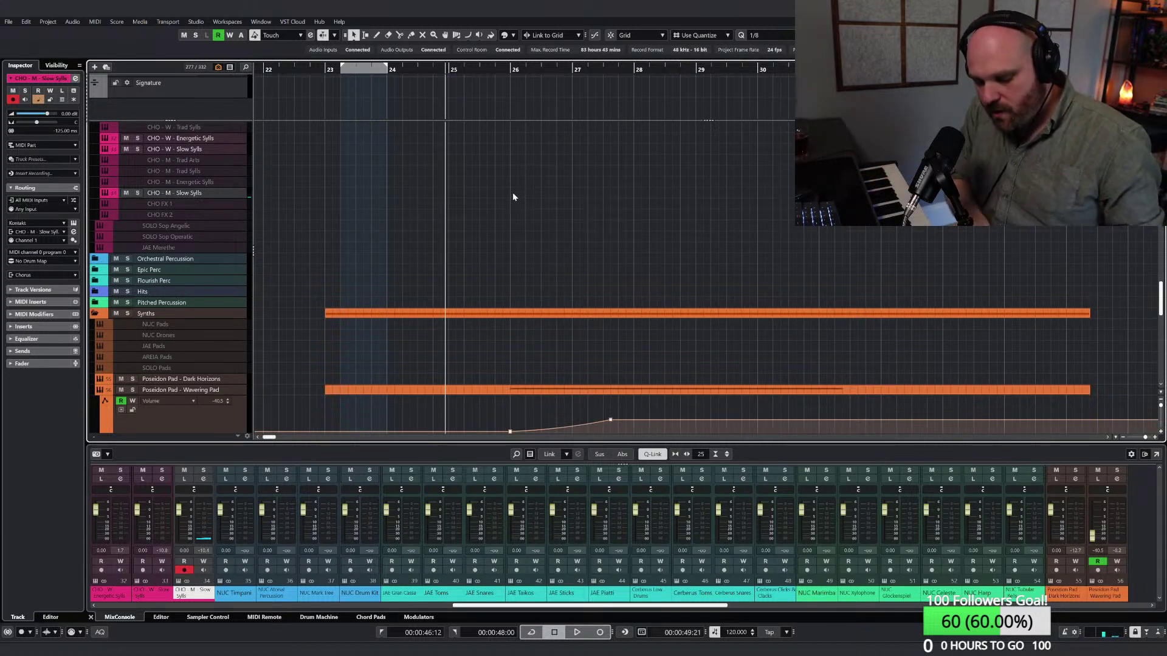
Step: Check the men's slow-syllables choir instrument and record a choir chord part from just before bar 25 to about bar 32
{"action": "key", "text": "F11"}
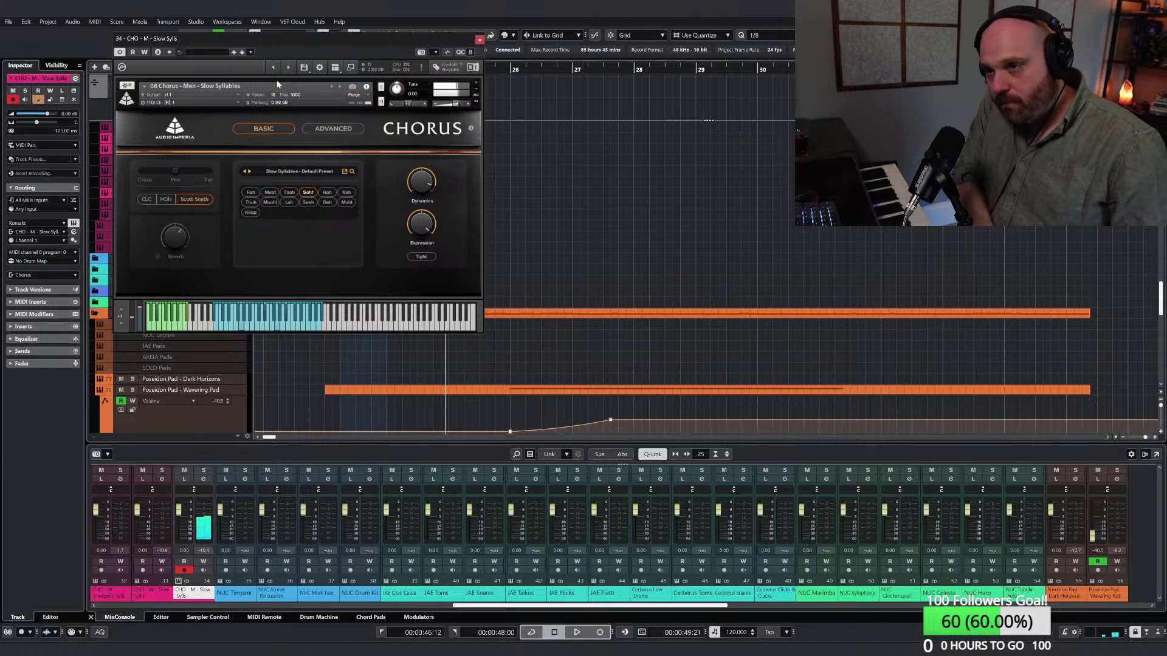
{"action": "left_click", "coordinate": [478, 40]}
{"action": "key", "text": "KP_Multiply"}
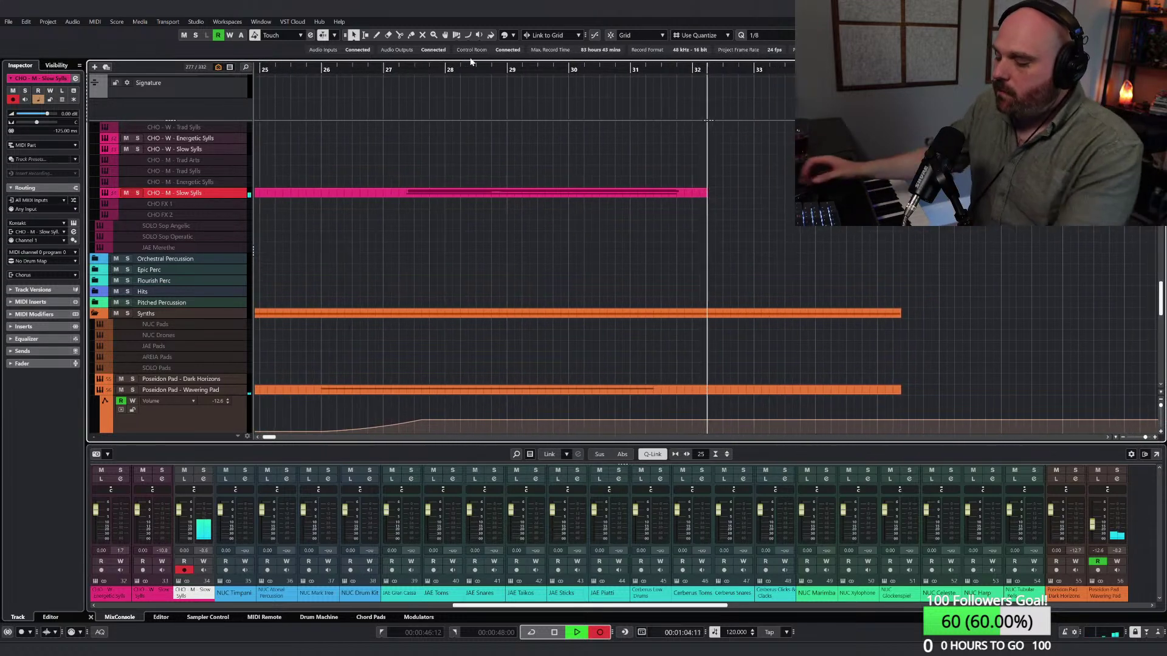
{"action": "key", "text": "space"}
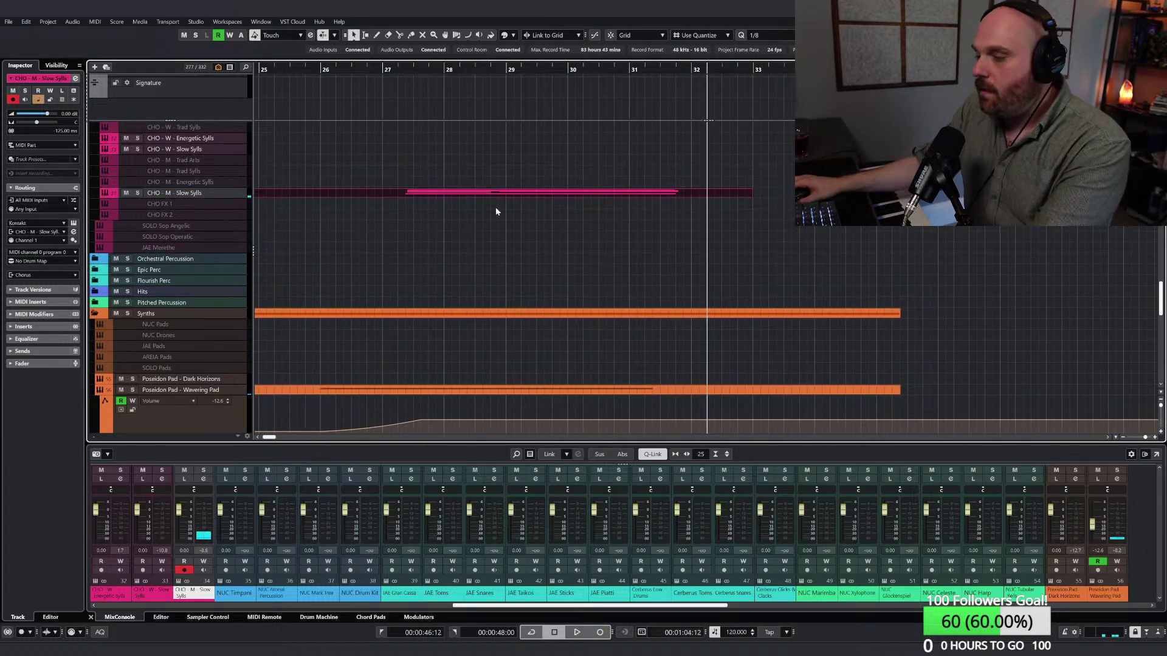
Step: Draw a CC 1 modulation swell in the recorded men's choir part from about bar 27 to bar 32, peaking near bar 29
{"action": "key", "text": "Return"}
{"action": "right_click", "coordinate": [490, 233]}
{"action": "left_click", "coordinate": [605, 233]}
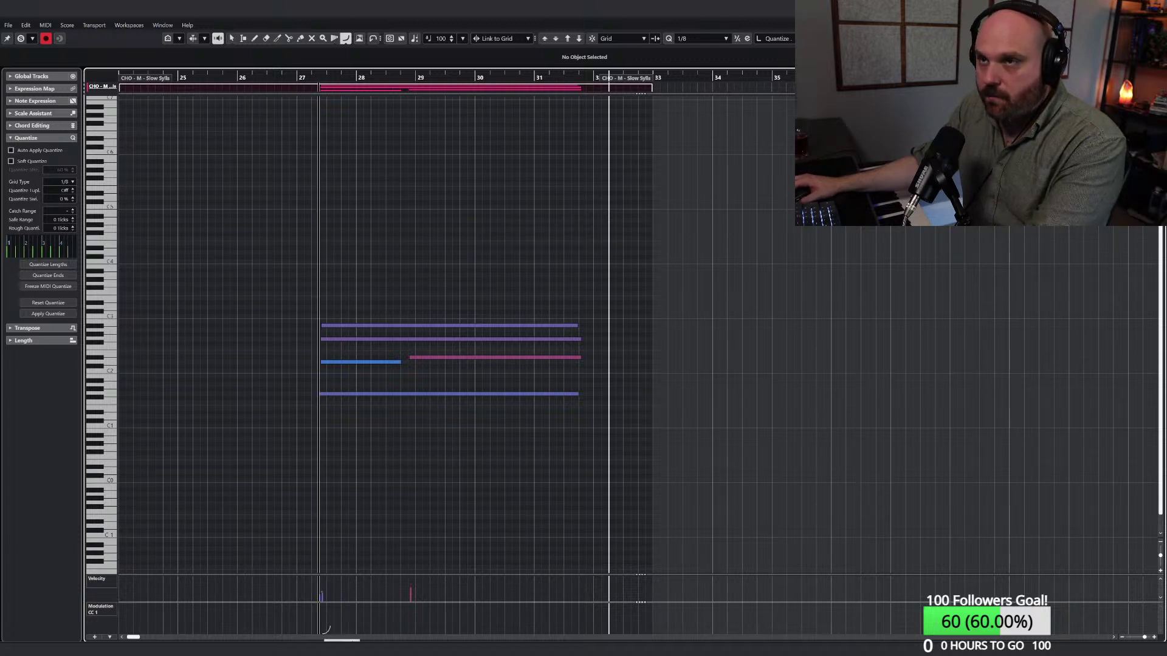
{"action": "mouse_move", "coordinate": [312, 630]}
{"action": "left_mouse_down"}
{"action": "mouse_move", "coordinate": [419, 612]}
{"action": "mouse_move", "coordinate": [593, 633]}
{"action": "left_mouse_up"}
{"action": "key", "text": "1"}
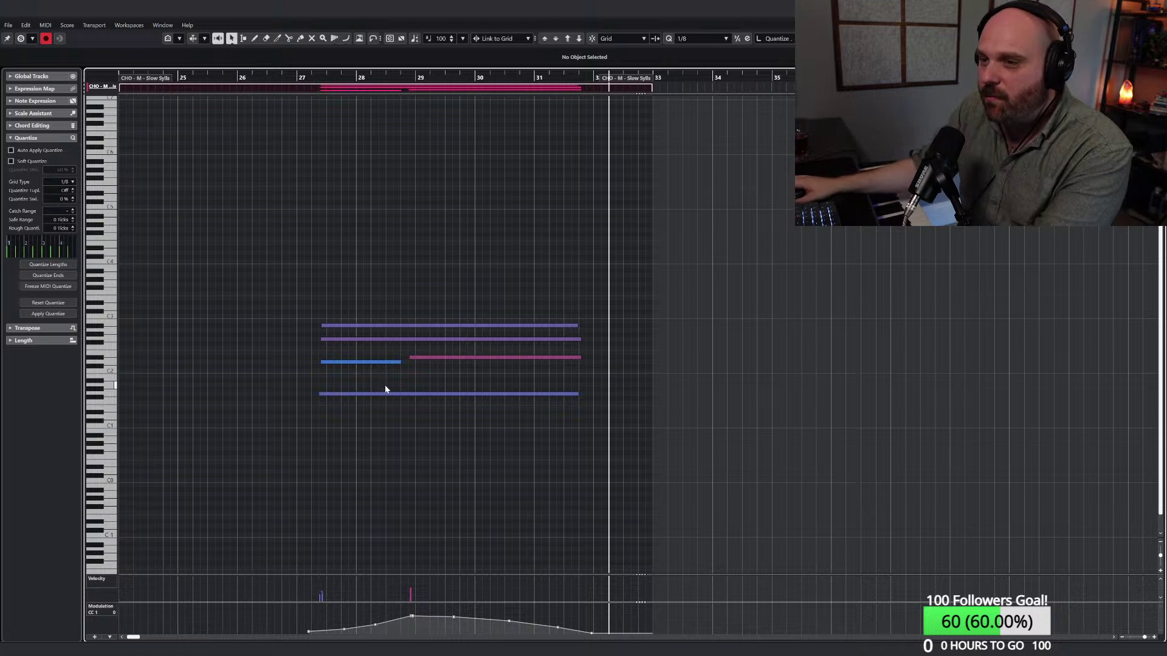
{"action": "left_click_drag", "start_coordinate": [300, 71], "coordinate": [286, 74]}
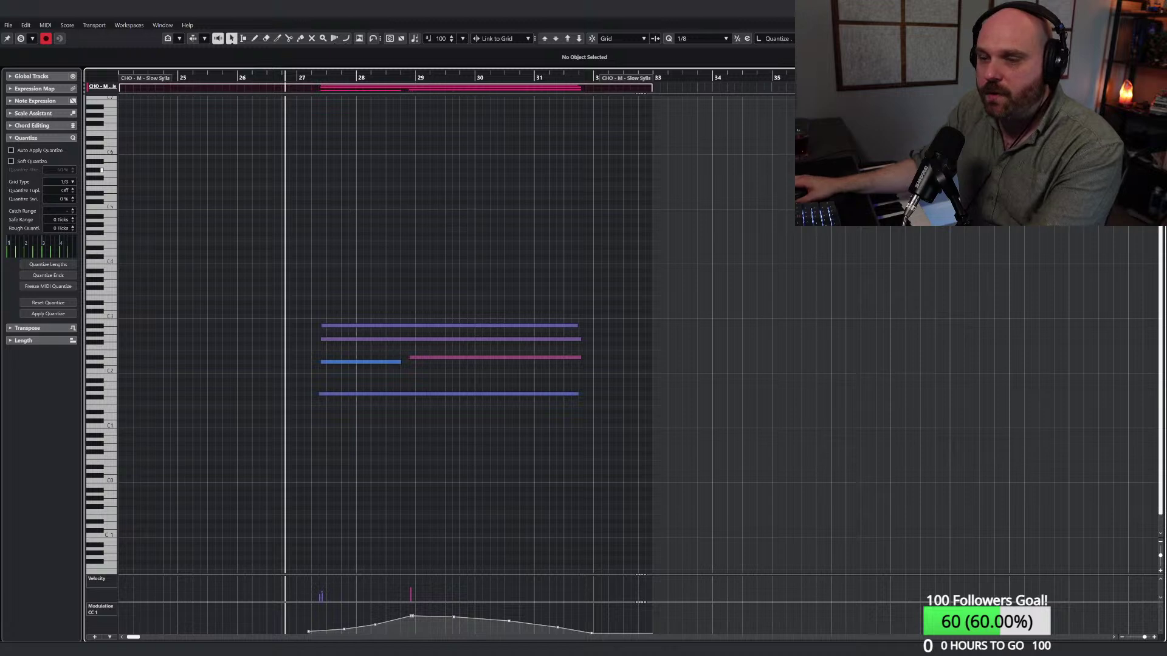
{"action": "key", "text": "ctrl+e"}
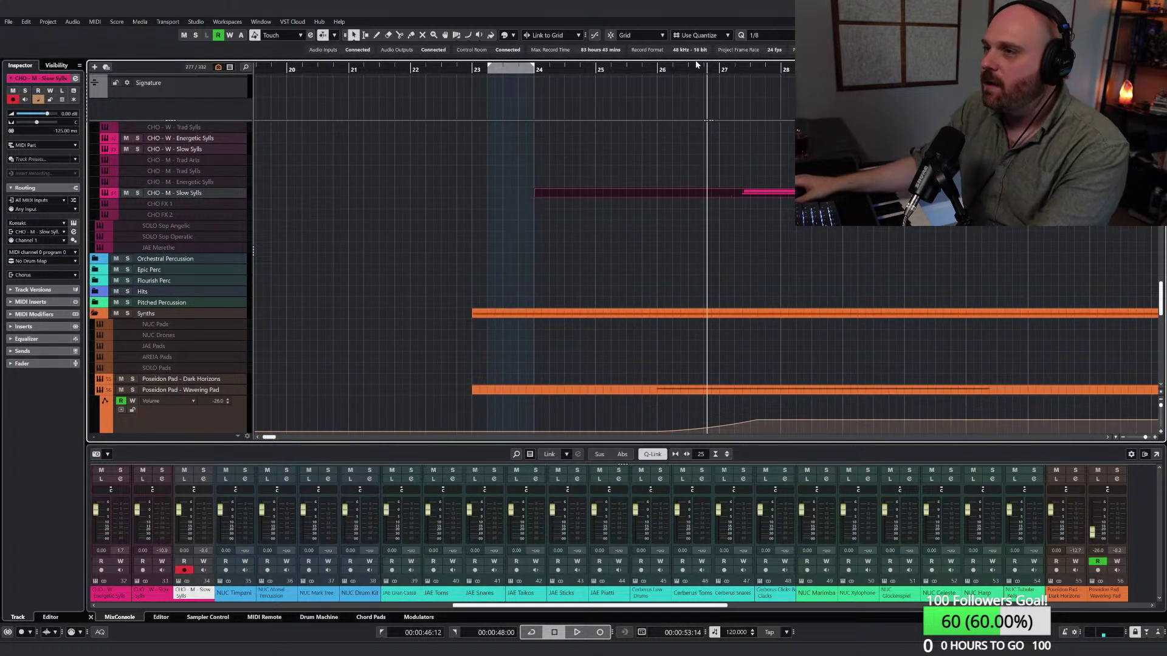
Step: Play from just before bar 26 and lower the CHO - M - Slow Sylls fader to -0.81 dB
{"action": "left_click", "coordinate": [649, 67]}
{"action": "key", "text": "space"}
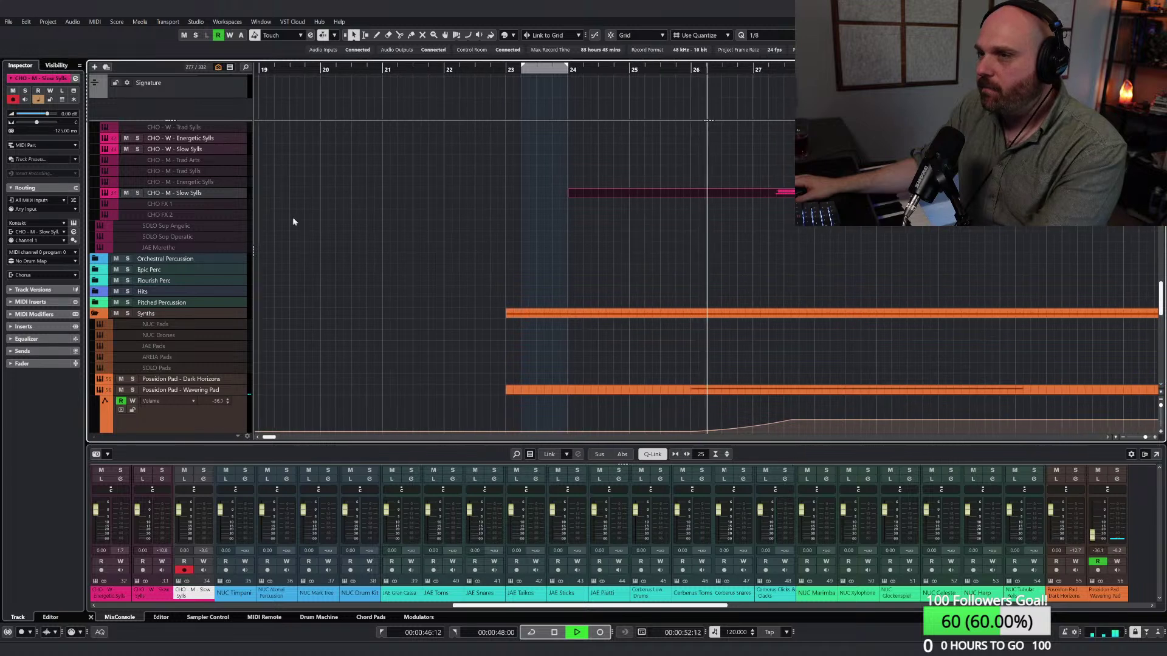
{"action": "key", "text": "space"}
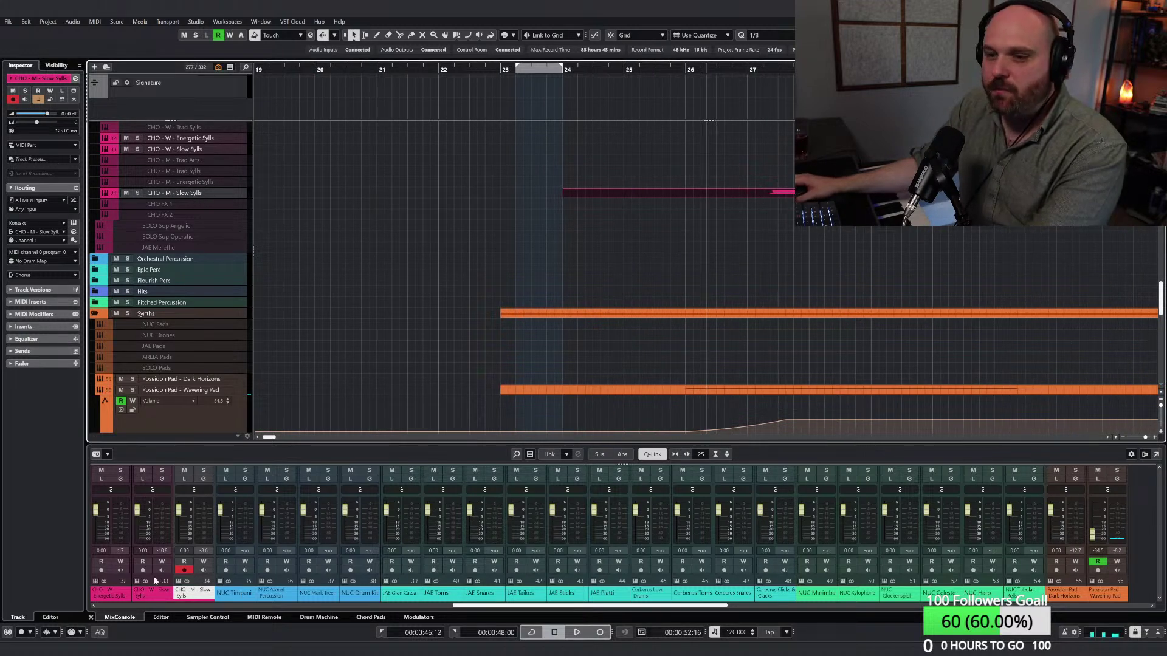
{"action": "left_click_drag", "start_coordinate": [177, 516], "coordinate": [177, 523]}
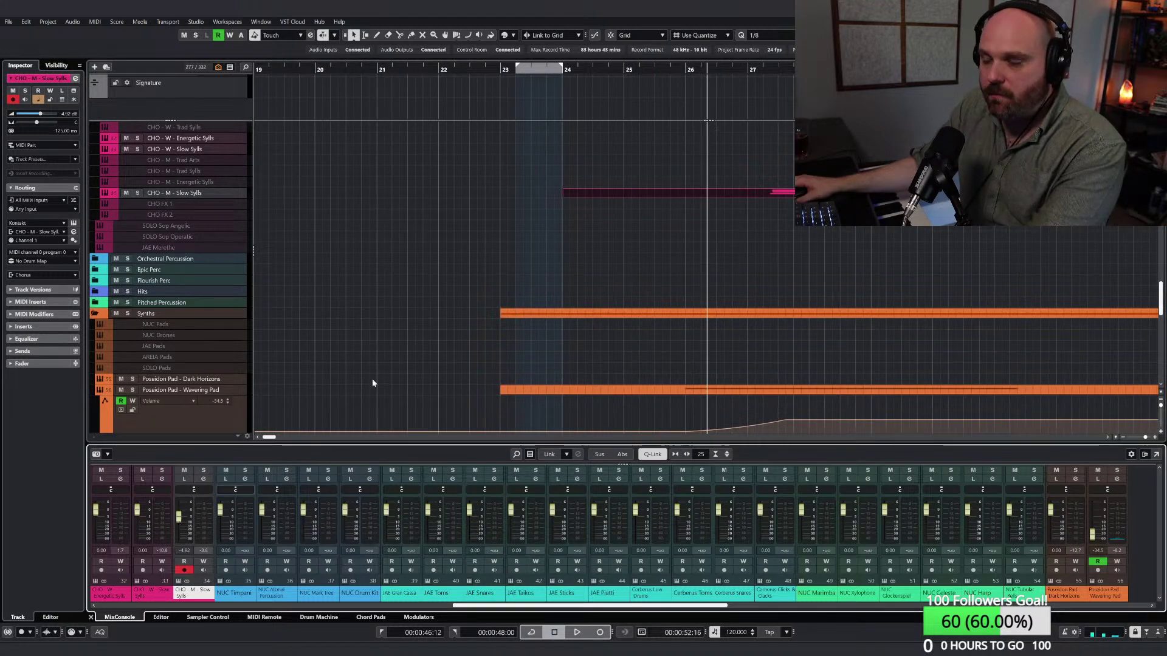
{"action": "key", "text": "space"}
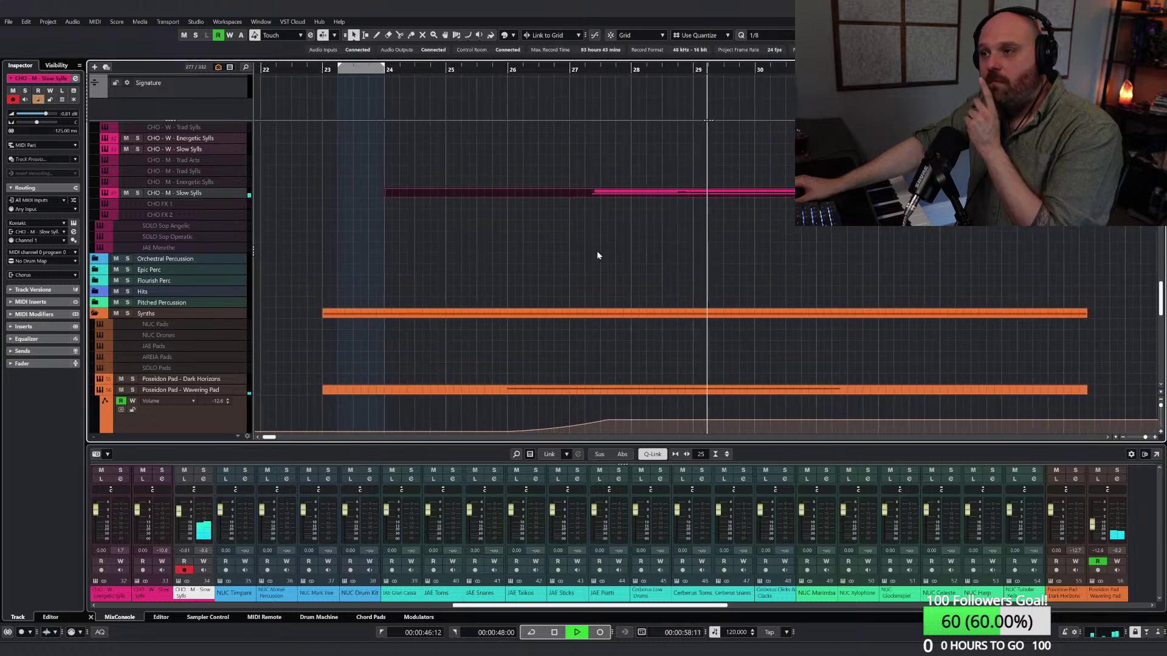
Step: In the men's choir part, trim the D#2 note's start to 28.4.4.48 and raise the velocities of all notes to about 98
{"action": "double_click", "coordinate": [651, 193]}
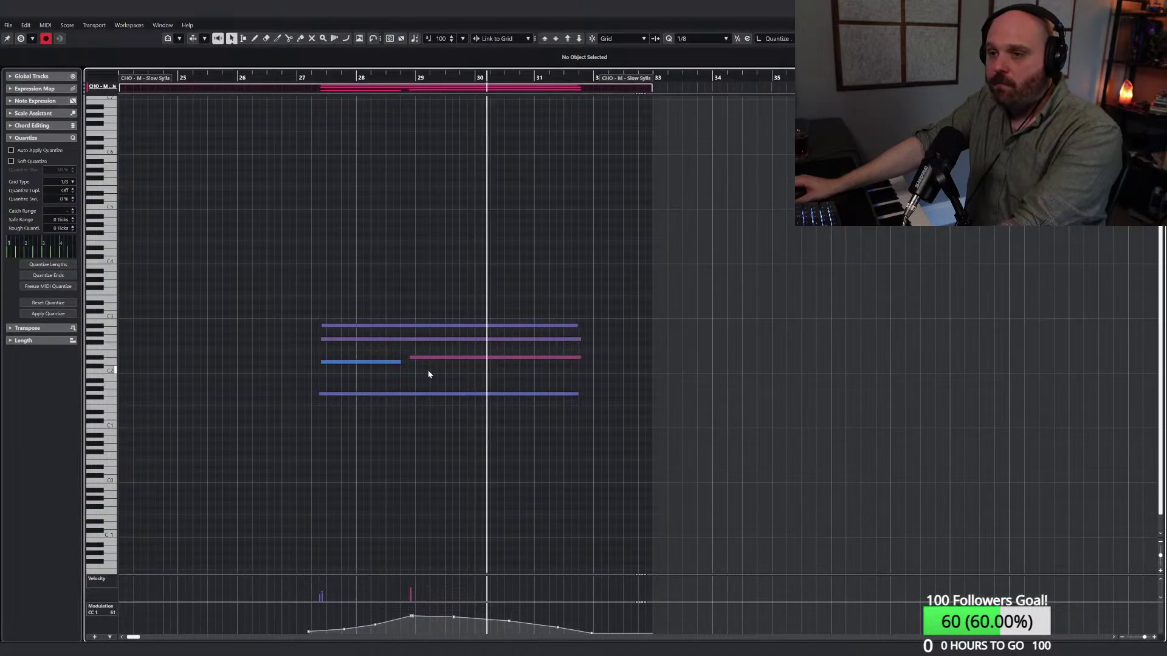
{"action": "left_click_drag", "start_coordinate": [413, 359], "coordinate": [417, 359]}
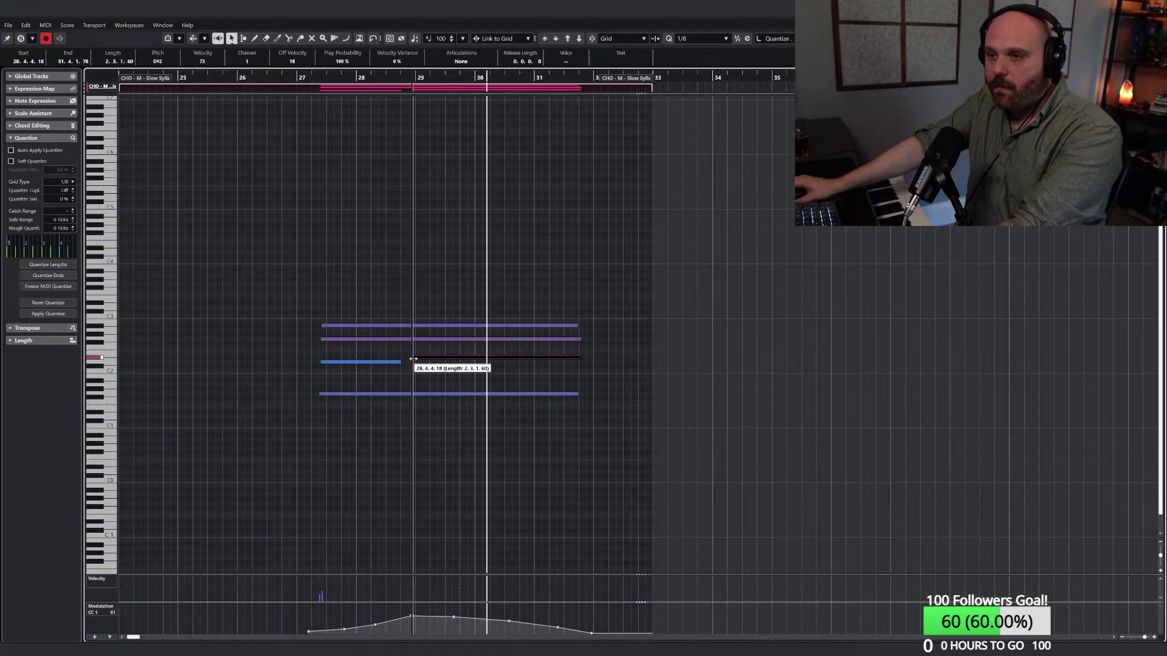
{"action": "key", "text": "8"}
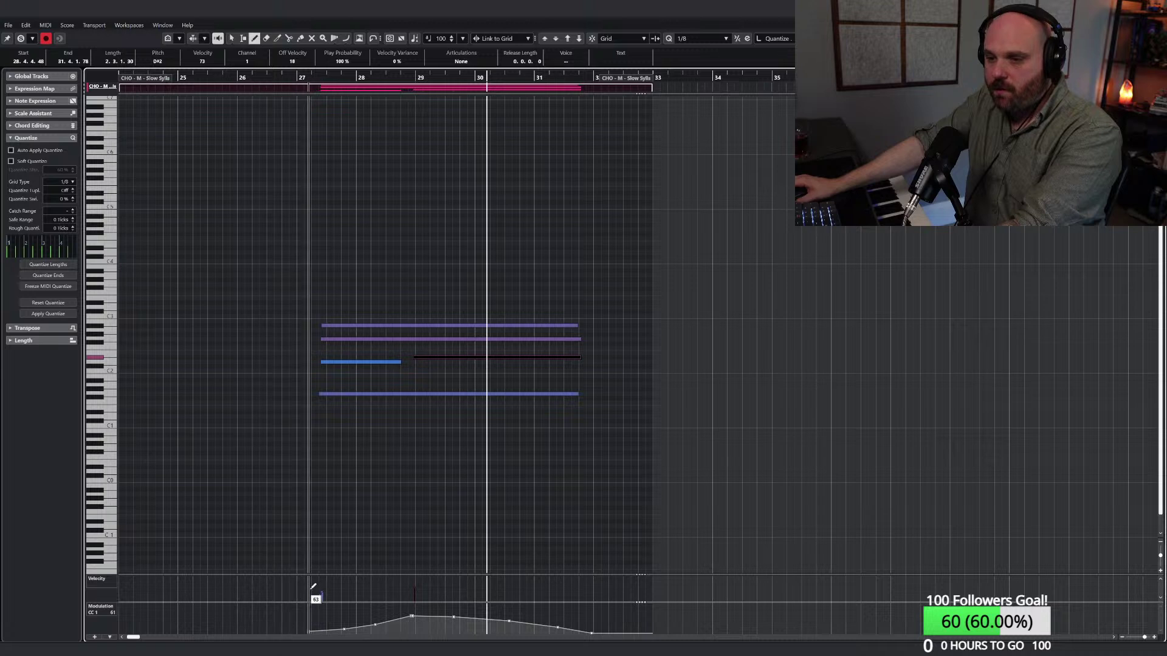
{"action": "left_click_drag", "start_coordinate": [308, 588], "coordinate": [422, 583]}
Step: Redraw the men's choir modulation swell wider and slightly higher, from bar 27 to just past bar 32, and close the part
{"action": "right_click", "coordinate": [360, 532]}
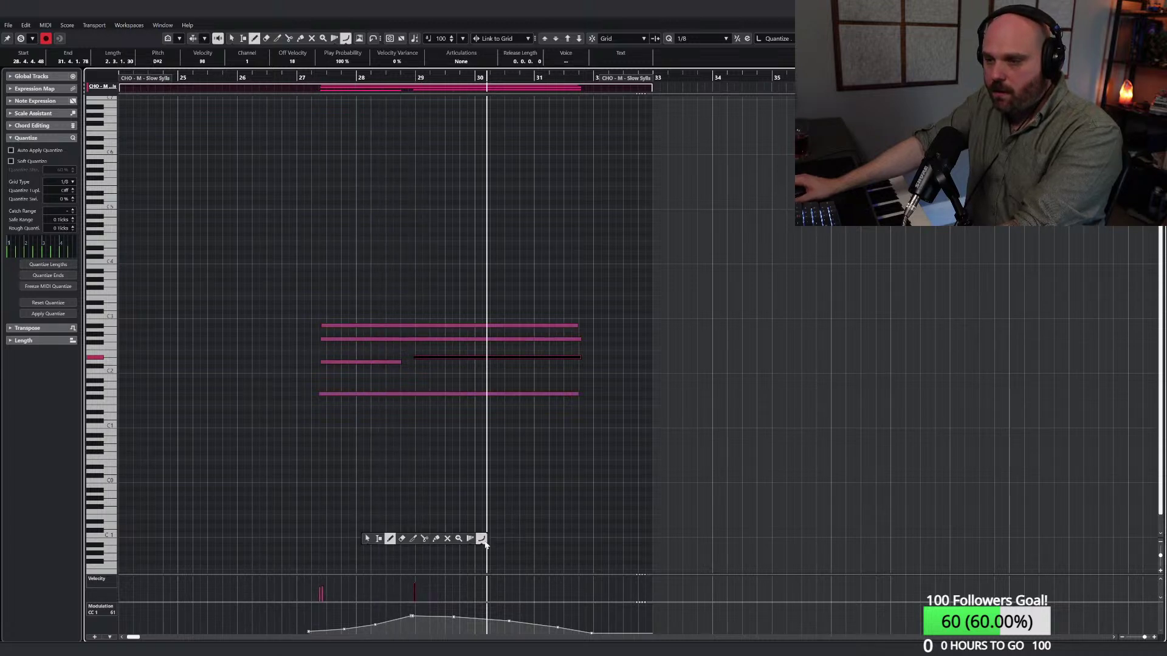
{"action": "left_click", "coordinate": [481, 539]}
{"action": "mouse_move", "coordinate": [301, 633]}
{"action": "left_mouse_down"}
{"action": "mouse_move", "coordinate": [418, 607]}
{"action": "mouse_move", "coordinate": [609, 634]}
{"action": "left_mouse_up"}
{"action": "key", "text": "1"}
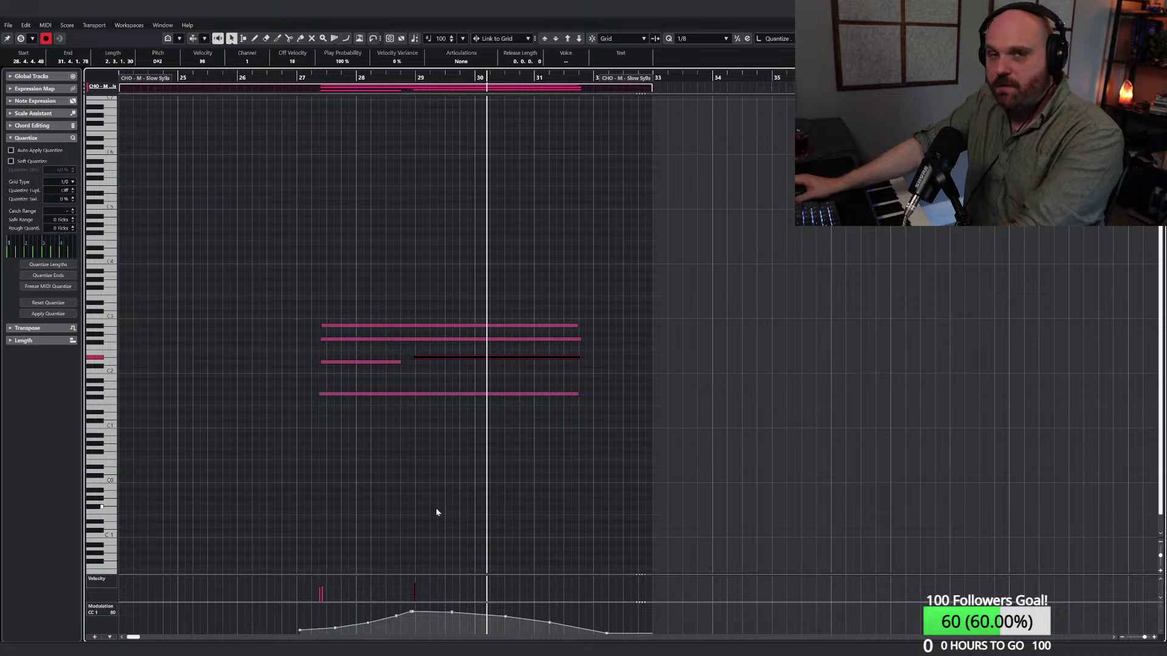
{"action": "left_click", "coordinate": [1153, 8]}
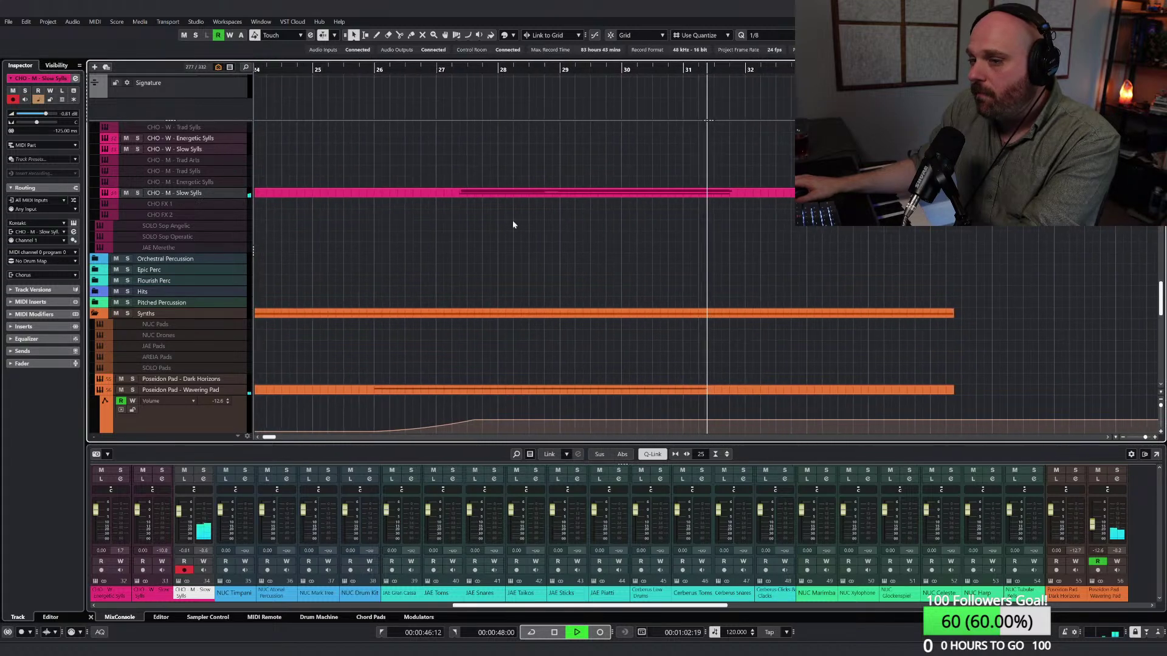
Step: Record a matching choir chord part on the CHO - W - Slow Sylls track from about bar 26 to about bar 32
{"action": "key", "text": "space"}
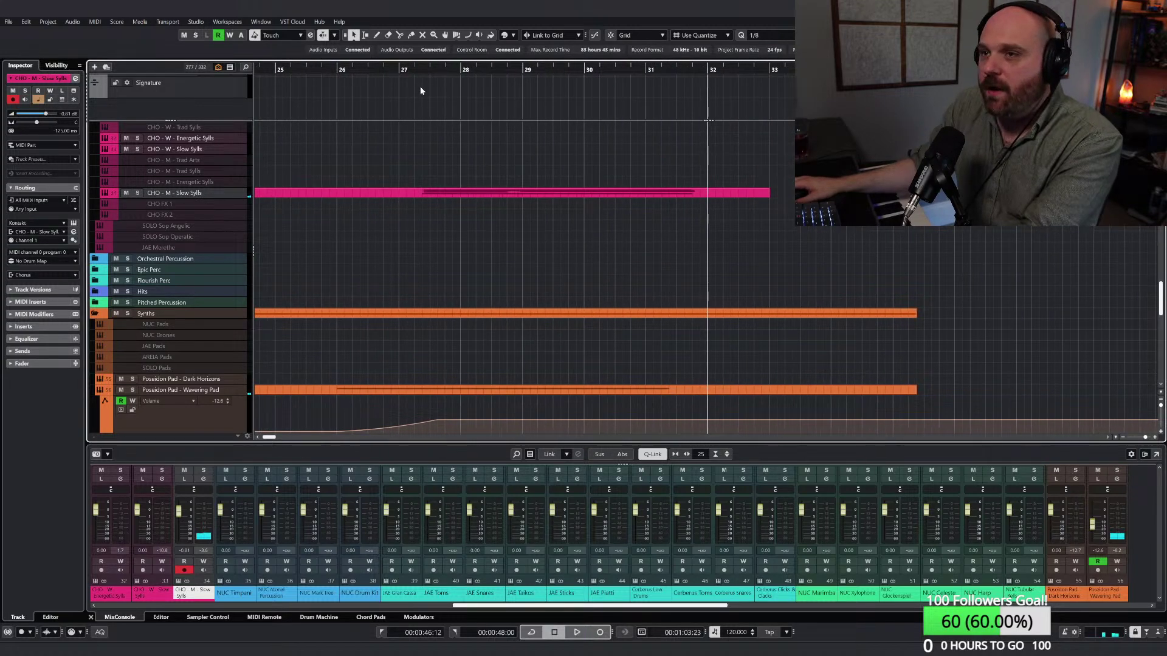
{"action": "left_click", "coordinate": [367, 70]}
{"action": "scroll", "coordinate": [388, 232], "scroll_direction": "up", "scroll_amount": 3}
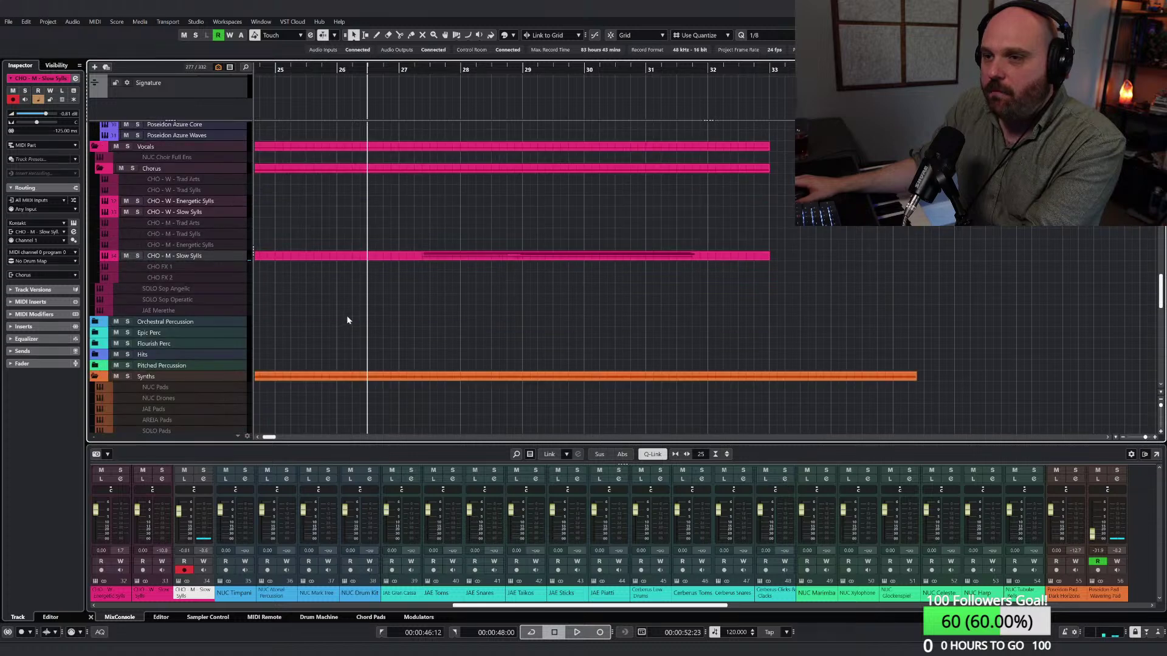
{"action": "left_click", "coordinate": [186, 214]}
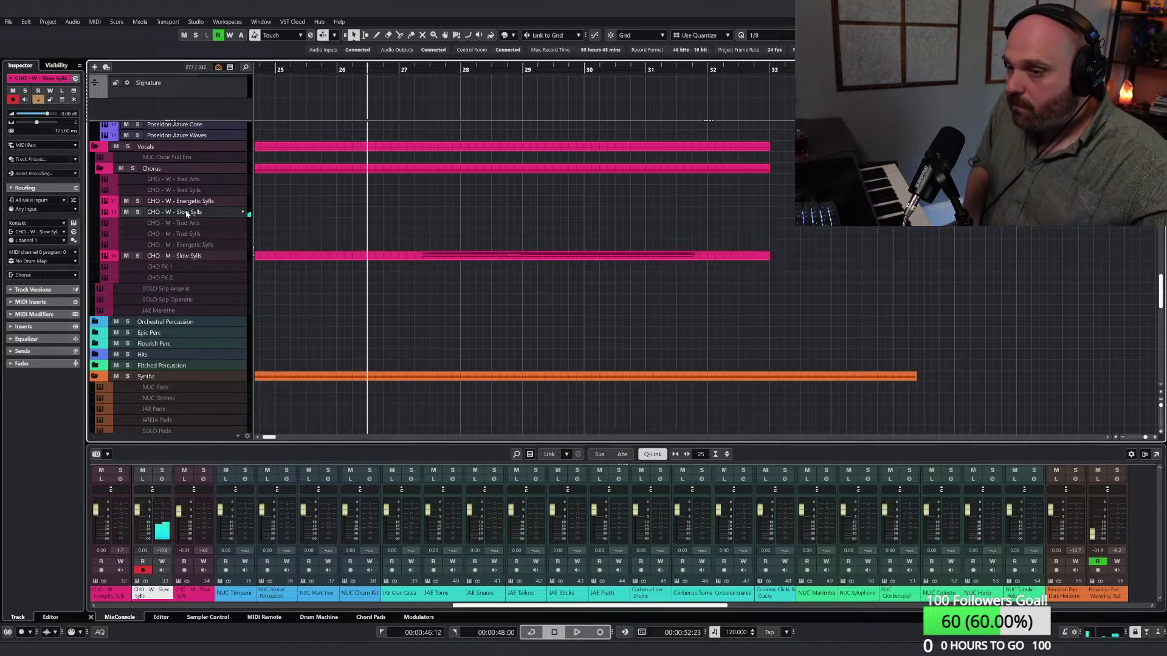
{"action": "key", "text": "KP_Multiply"}
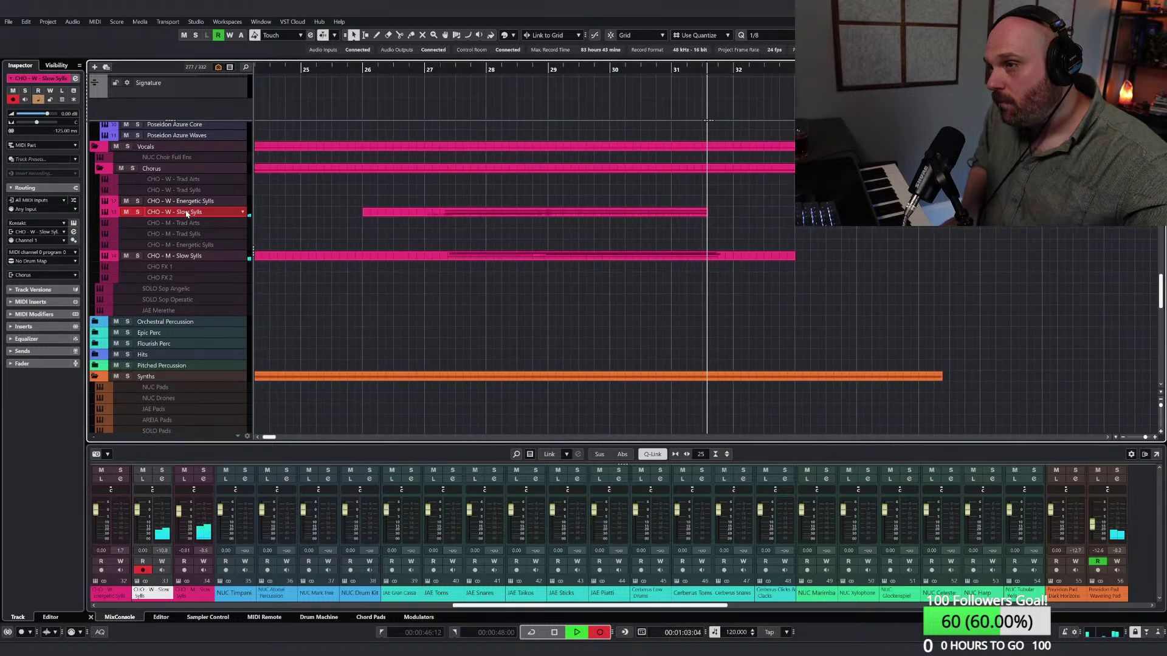
{"action": "key", "text": "space"}
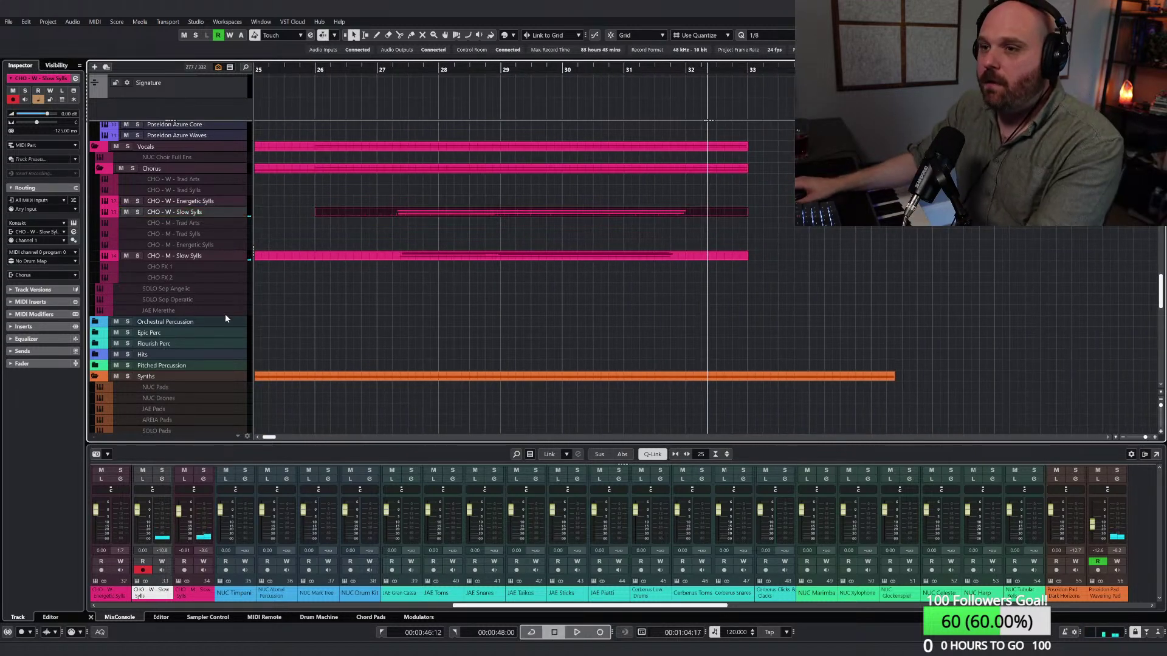
Step: Play back the women's and men's slow-syllables choir parts together to check their blend with the pads
{"action": "left_click", "coordinate": [358, 156]}
{"action": "key", "text": "space"}
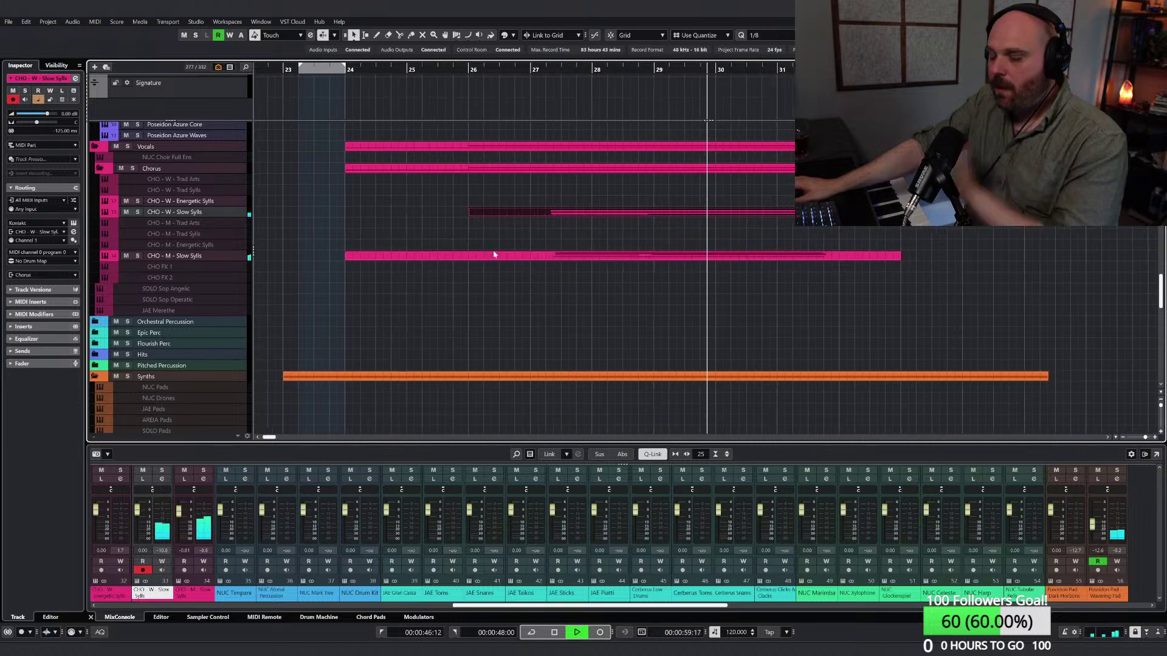
{"action": "left_click", "coordinate": [532, 240]}
{"action": "key", "text": "space"}
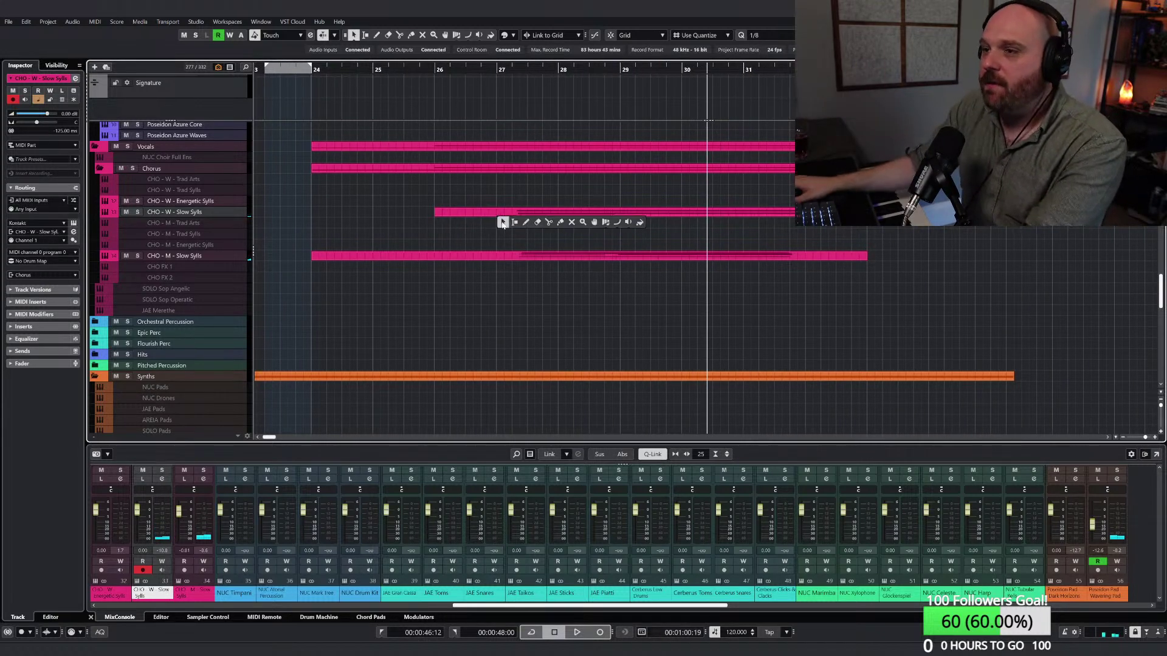
Step: Set the project cursor at bar 27 and select the Poseidon Trombones a2 Waves track in the Brass folder
{"action": "left_click", "coordinate": [504, 70]}
{"action": "right_click", "coordinate": [508, 206]}
{"action": "left_click", "coordinate": [508, 206]}
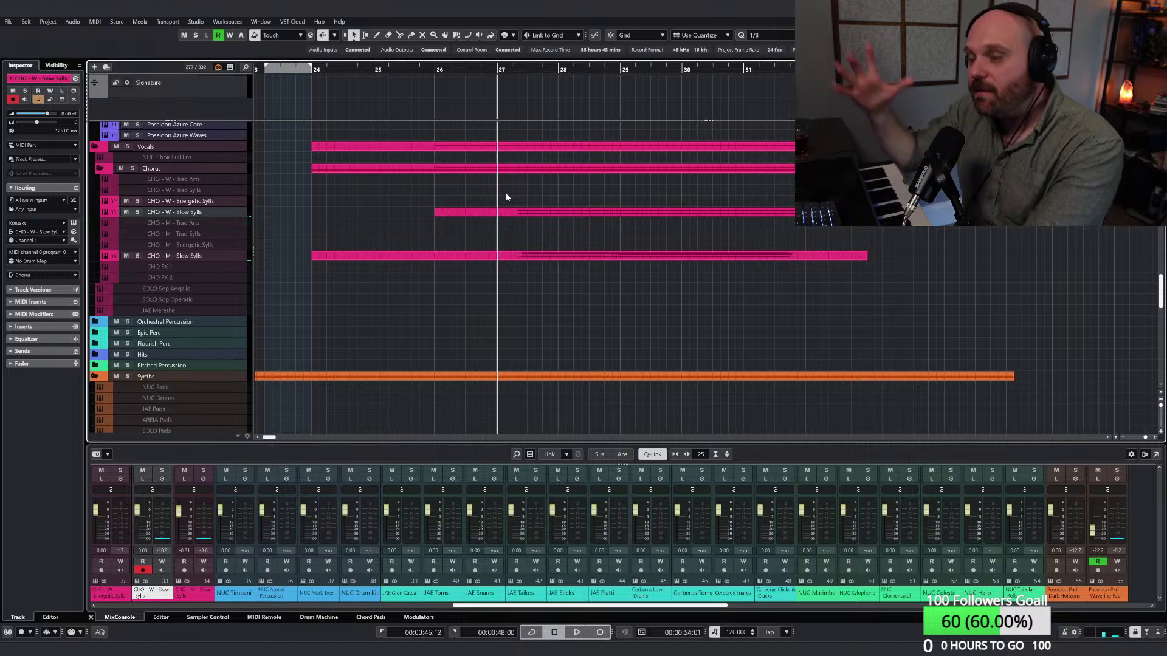
{"action": "right_click", "coordinate": [508, 205]}
{"action": "left_click", "coordinate": [508, 205]}
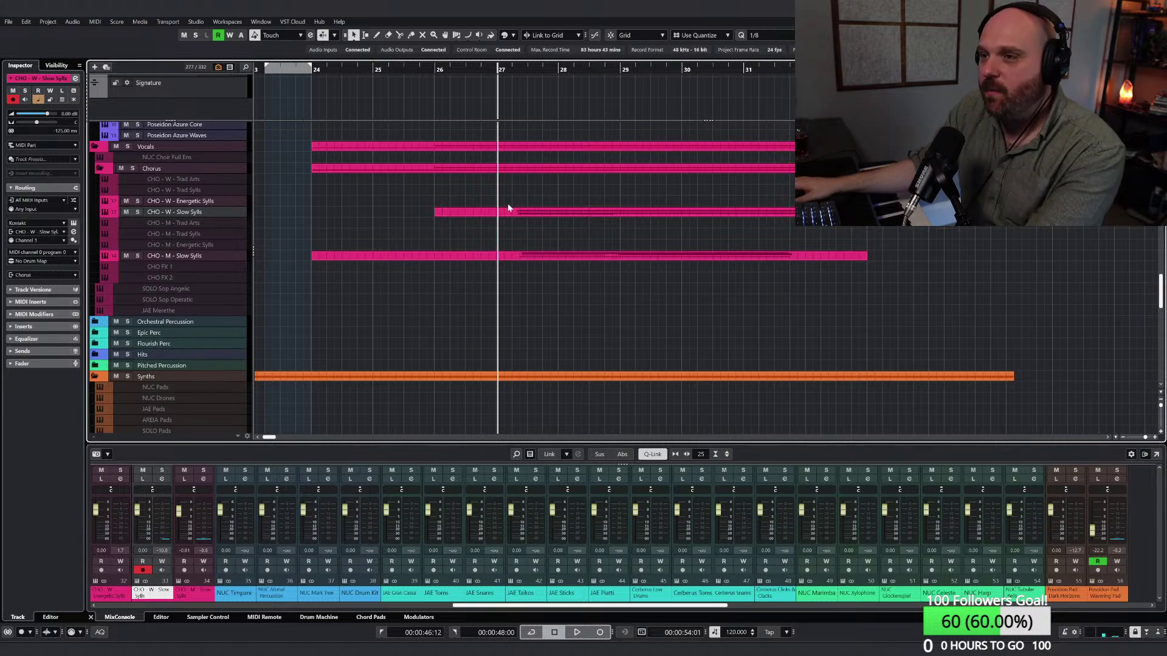
{"action": "scroll", "coordinate": [511, 224], "scroll_direction": "up", "scroll_amount": 6}
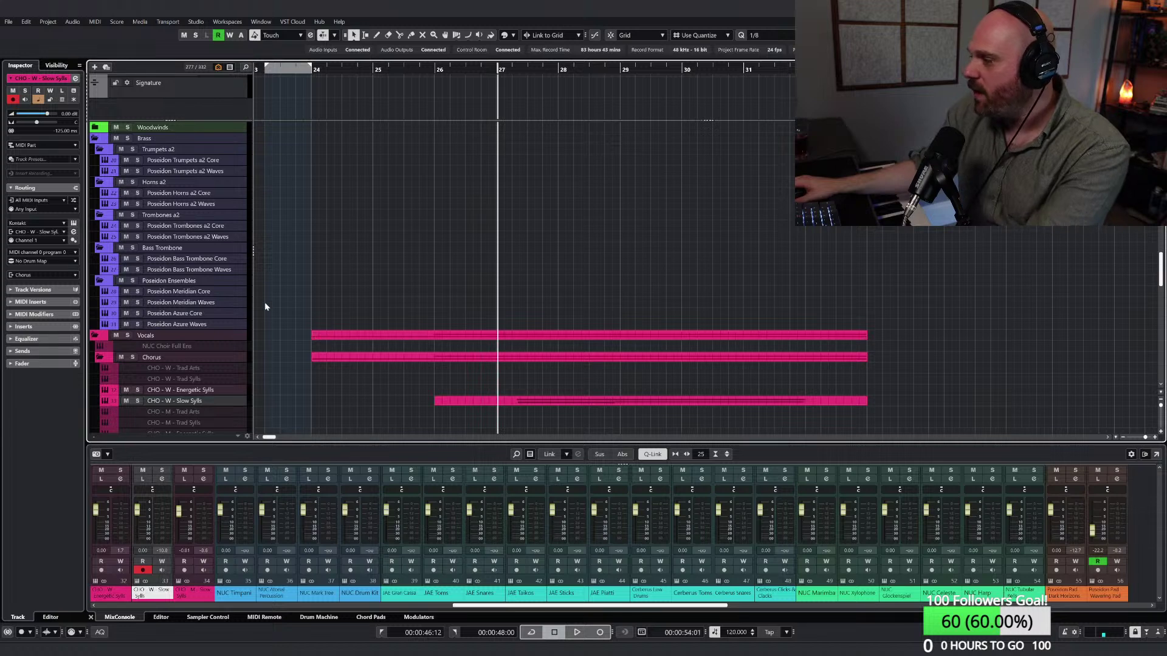
{"action": "left_click", "coordinate": [197, 237]}
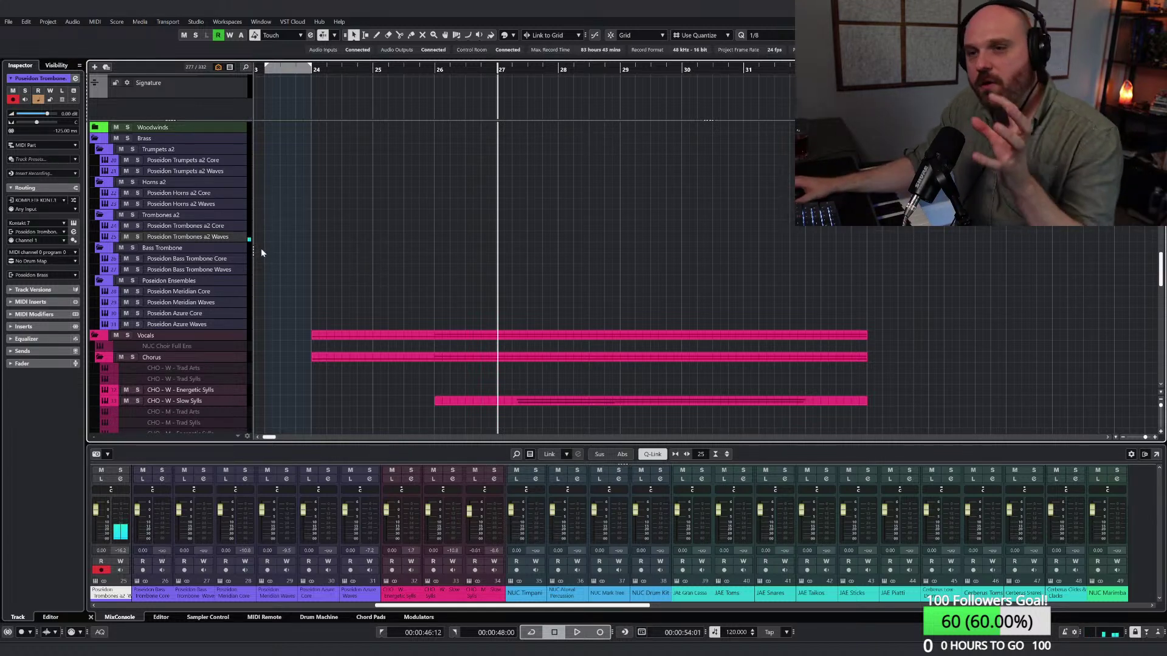
Step: Place the playhead at bar 24 and select the Poseidon Meridian Waves track so it is armed for playing
{"action": "right_click", "coordinate": [356, 235]}
{"action": "left_click", "coordinate": [357, 234]}
{"action": "left_click_drag", "start_coordinate": [372, 70], "coordinate": [315, 88]}
{"action": "right_click", "coordinate": [320, 218]}
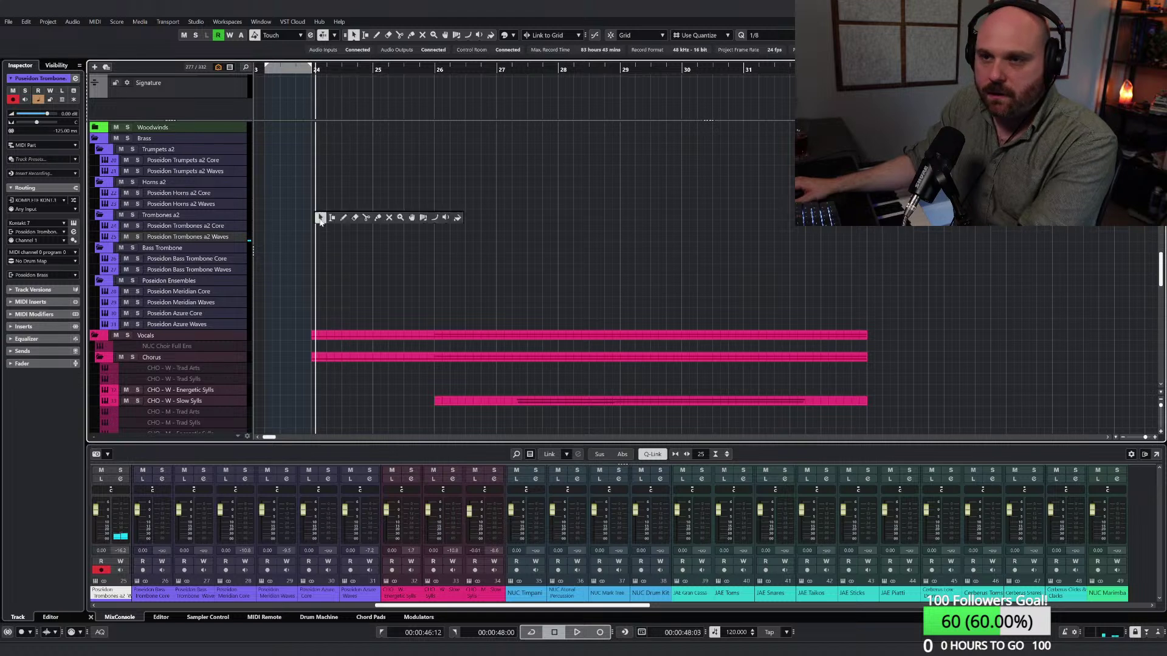
{"action": "left_click", "coordinate": [319, 218]}
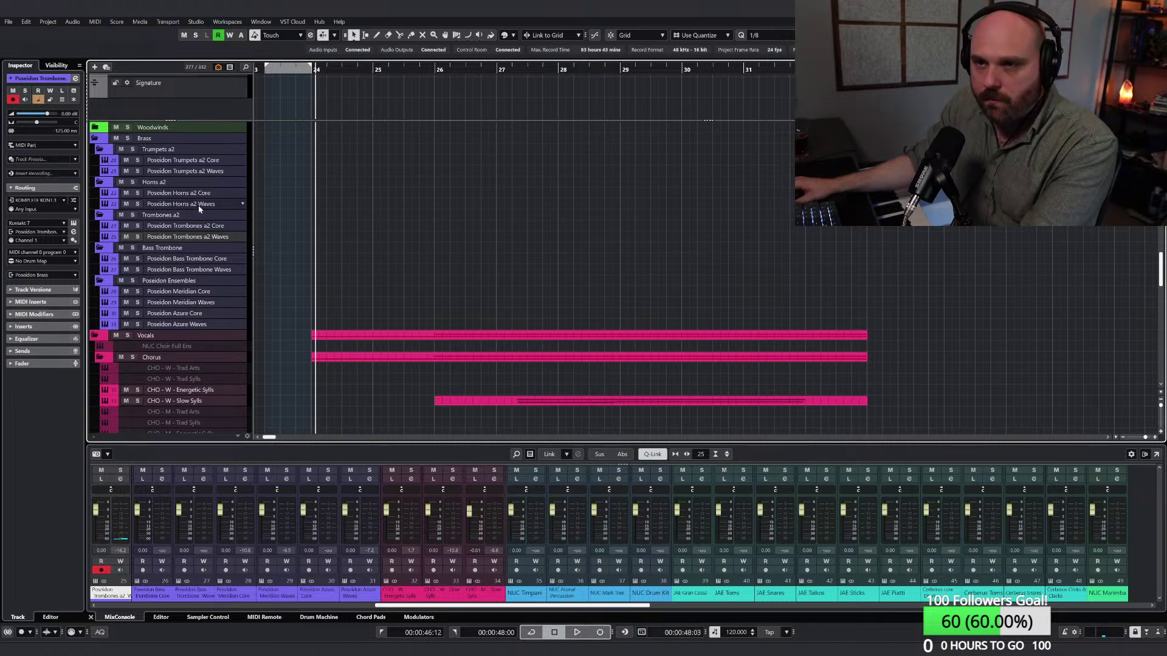
{"action": "left_click", "coordinate": [199, 304]}
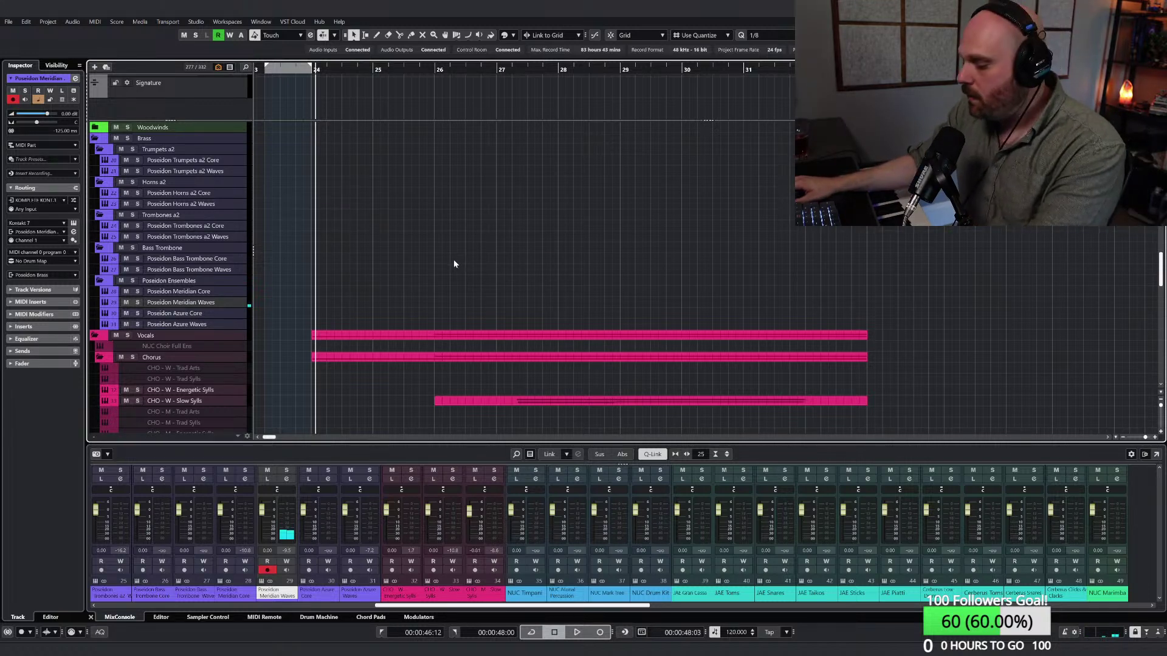
Step: Play back the section starting shortly before bar 24 and check the vocal and synth pad tracks while it runs
{"action": "key", "text": "h"}
{"action": "key", "text": "h"}
{"action": "left_click", "coordinate": [673, 69]}
{"action": "key", "text": "space"}
{"action": "key", "text": "g"}
{"action": "key", "text": "g"}
{"action": "key", "text": "g"}
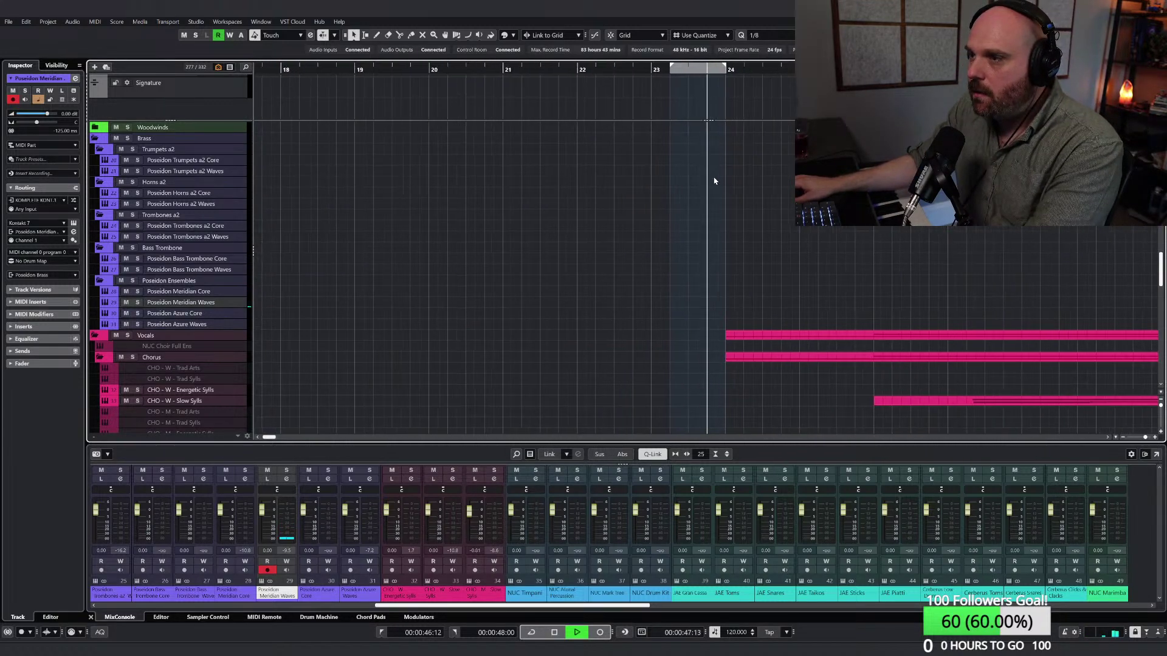
{"action": "scroll", "coordinate": [735, 233], "scroll_direction": "down", "scroll_amount": 8}
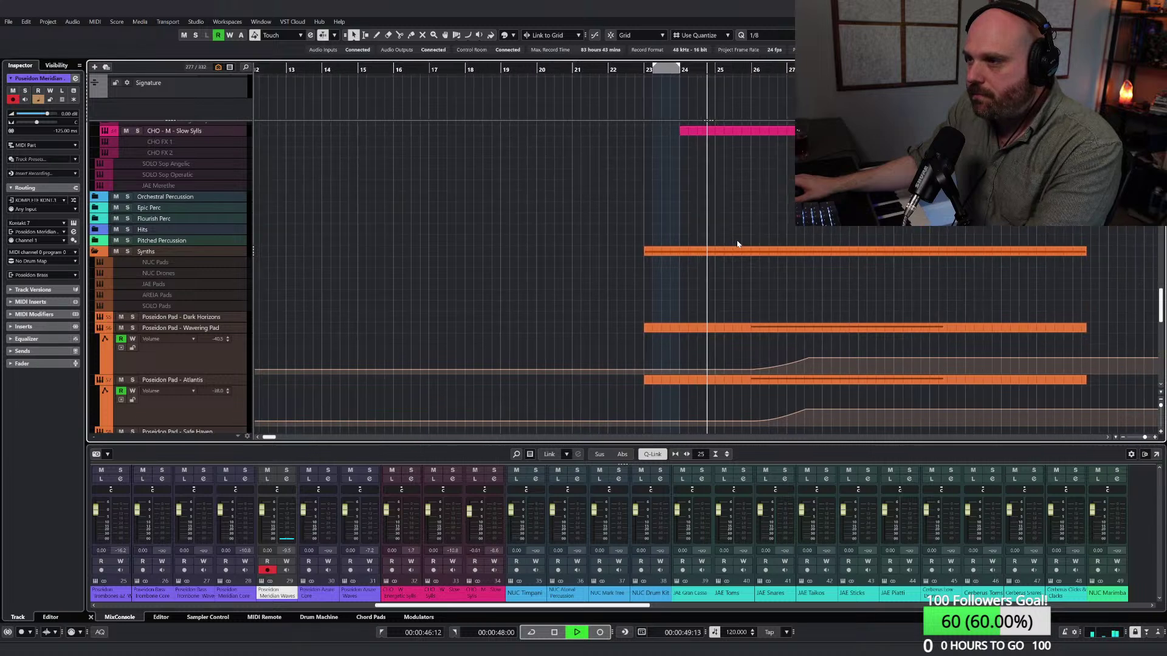
{"action": "key", "text": "space"}
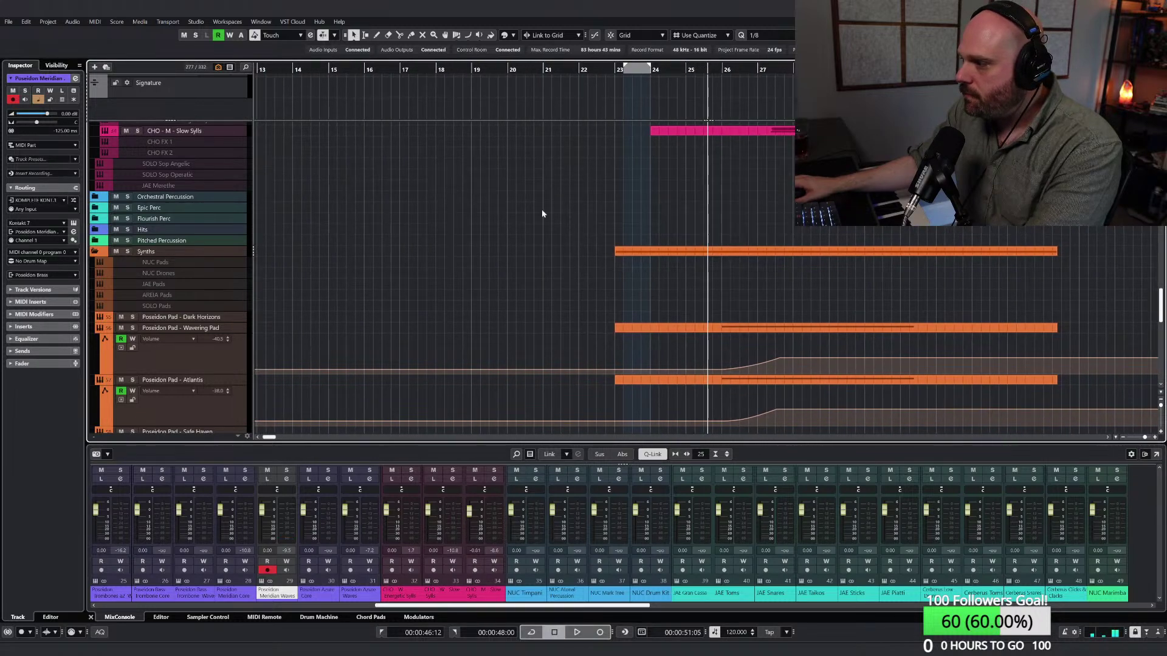
{"action": "scroll", "coordinate": [542, 211], "scroll_direction": "up", "scroll_amount": 8}
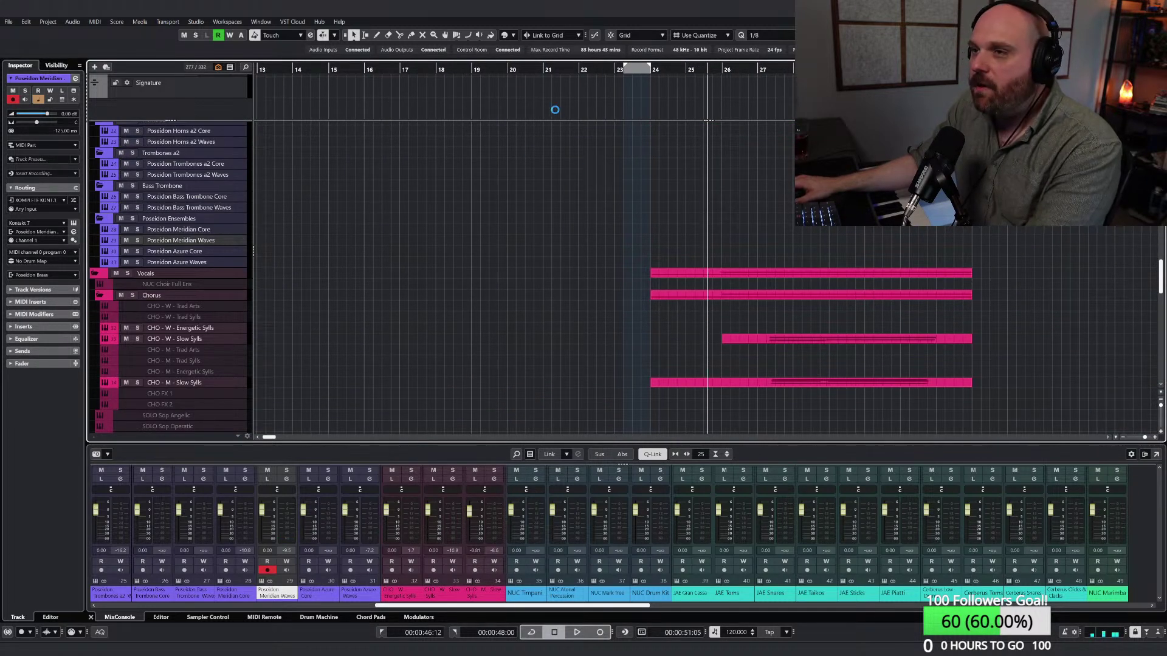
Step: Open the Kontakt instrument on Poseidon Meridian Waves, review the Meridian Ensemble Wave Motions patch, and close it
{"action": "key", "text": "ctrl+w"}
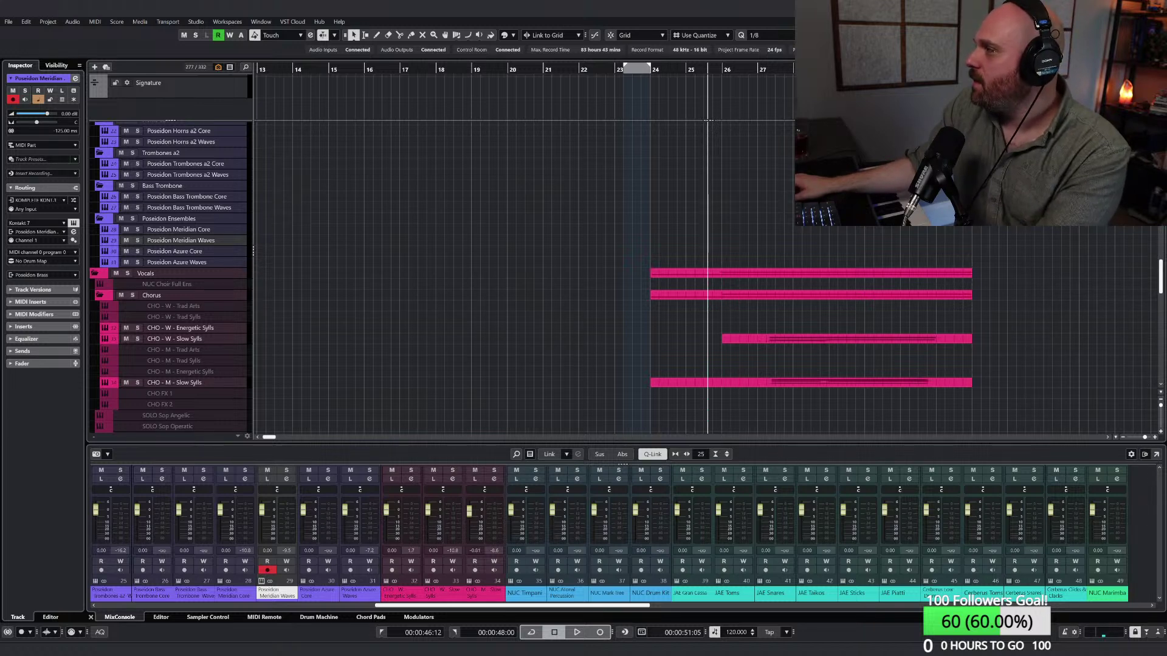
{"action": "key", "text": "e"}
{"action": "left_click_drag", "start_coordinate": [775, 78], "coordinate": [447, 74]}
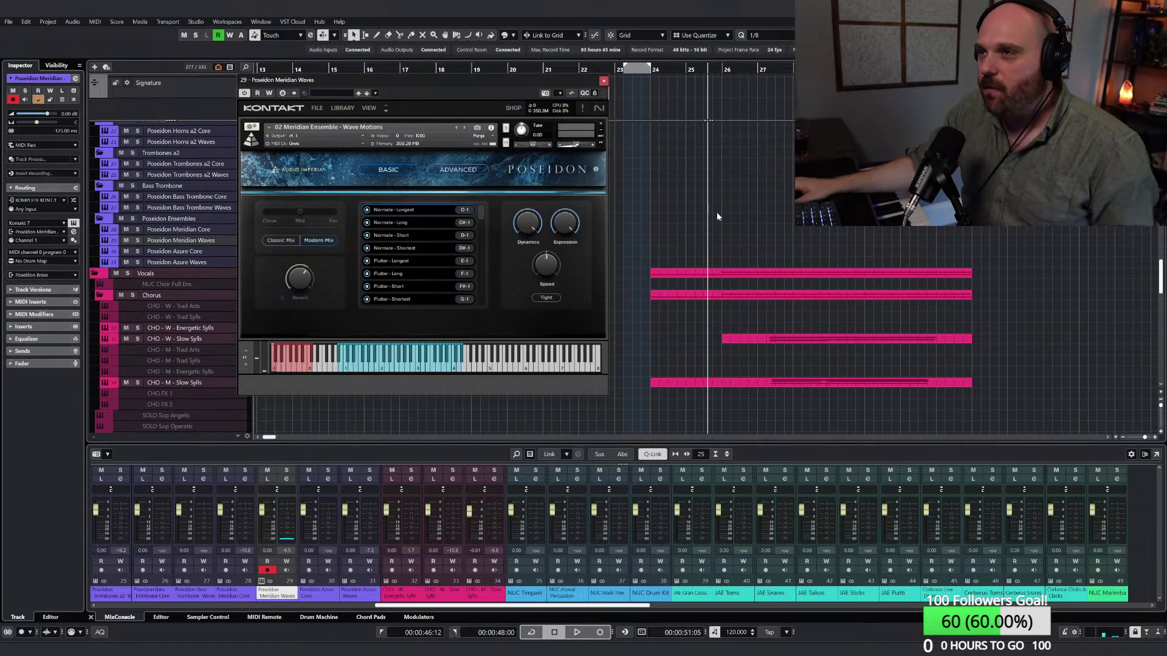
{"action": "left_click_drag", "start_coordinate": [485, 79], "coordinate": [374, 84]}
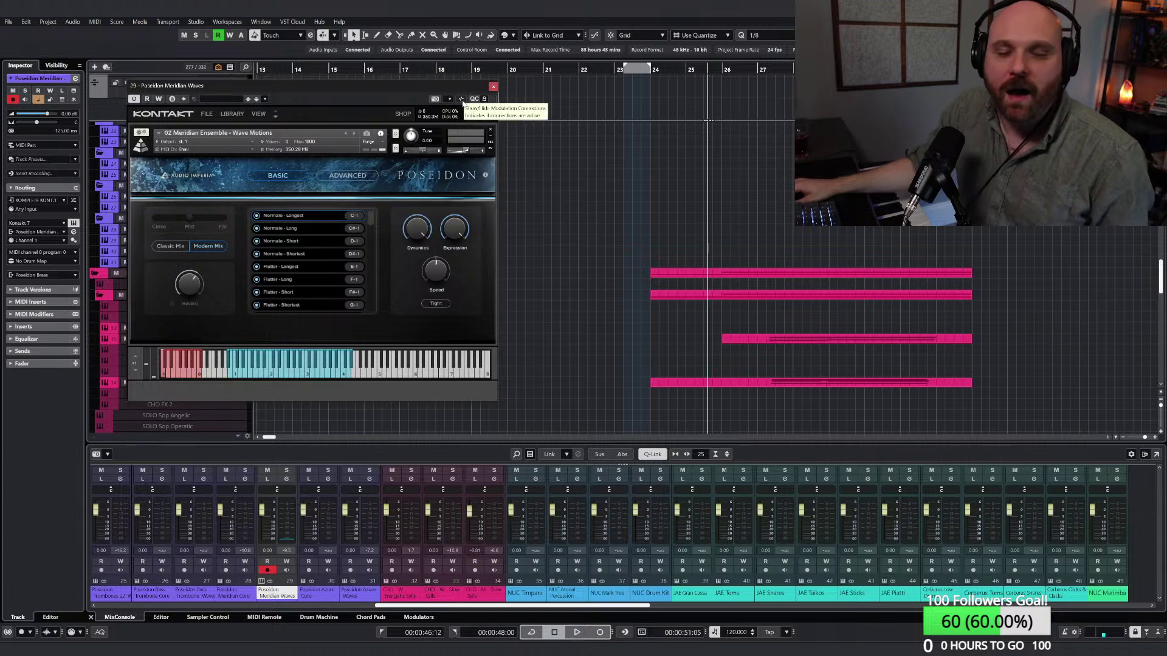
{"action": "left_click", "coordinate": [493, 87]}
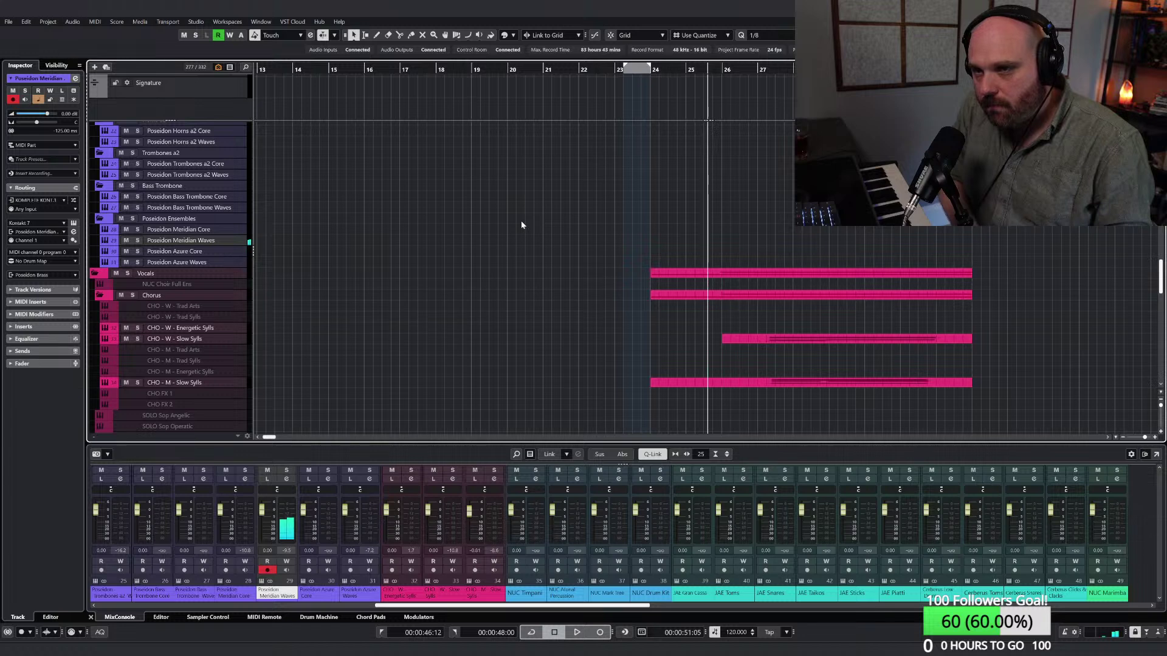
Step: Record a MIDI take on Poseidon Meridian Waves starting from about bar 25
{"action": "left_click", "coordinate": [694, 71]}
{"action": "key", "text": "KP_Multiply"}
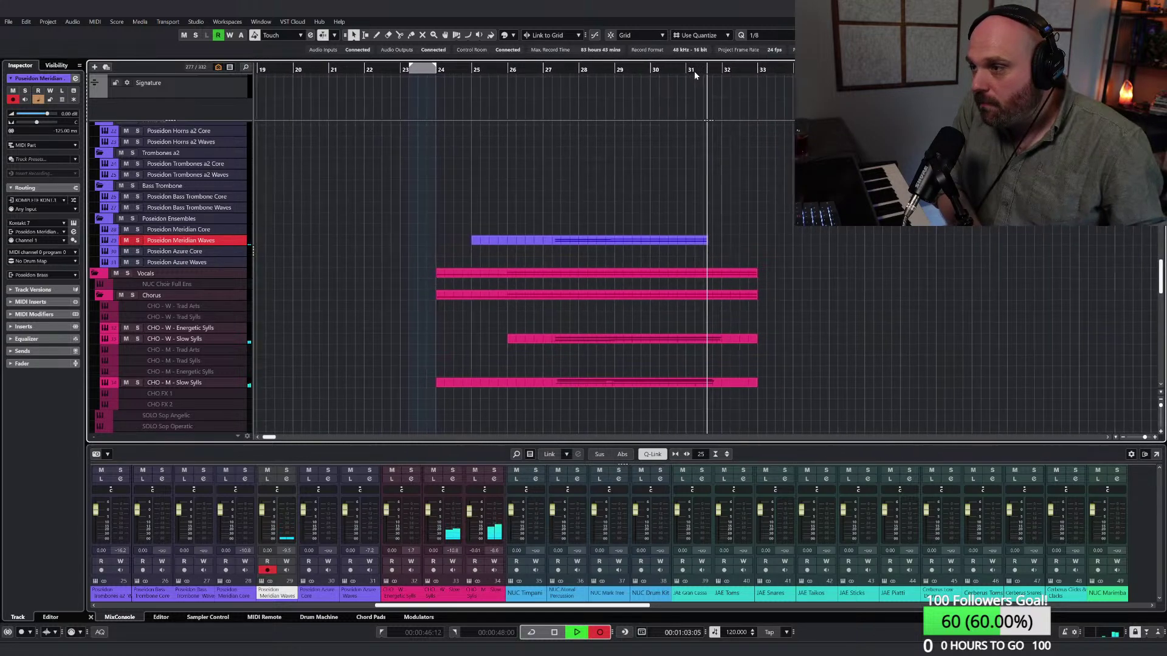
{"action": "key", "text": "space"}
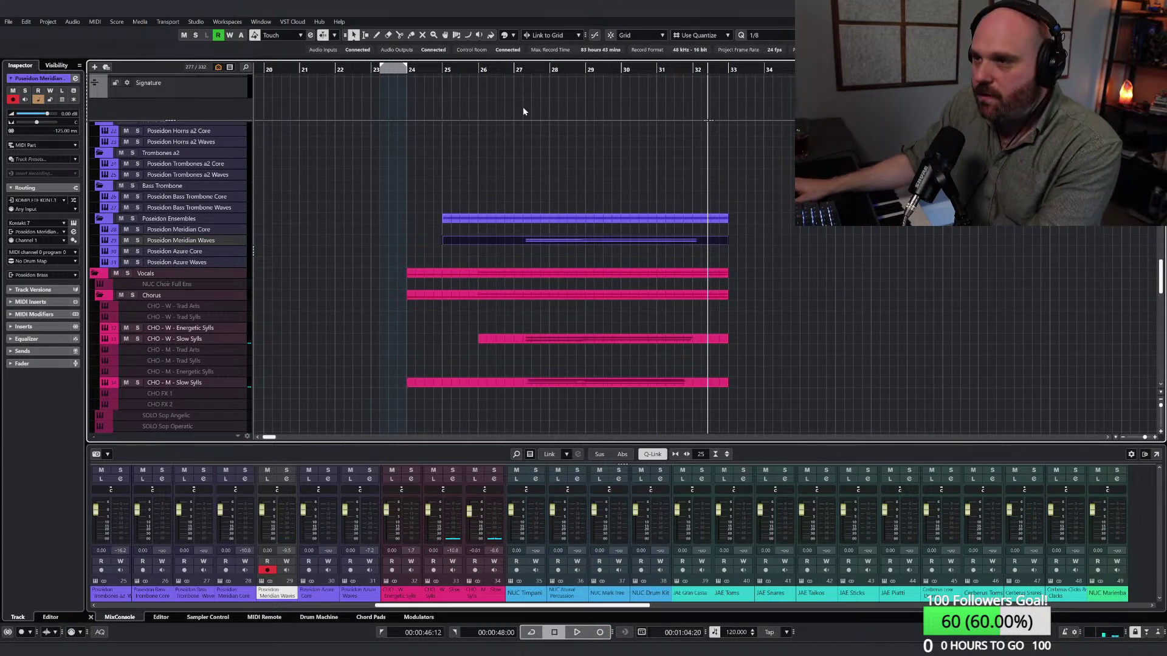
Step: Move the playhead to about bar 27, arm the Poseidon Bass Trombone Waves track, and inspect its instrument and channel settings
{"action": "left_click", "coordinate": [514, 69]}
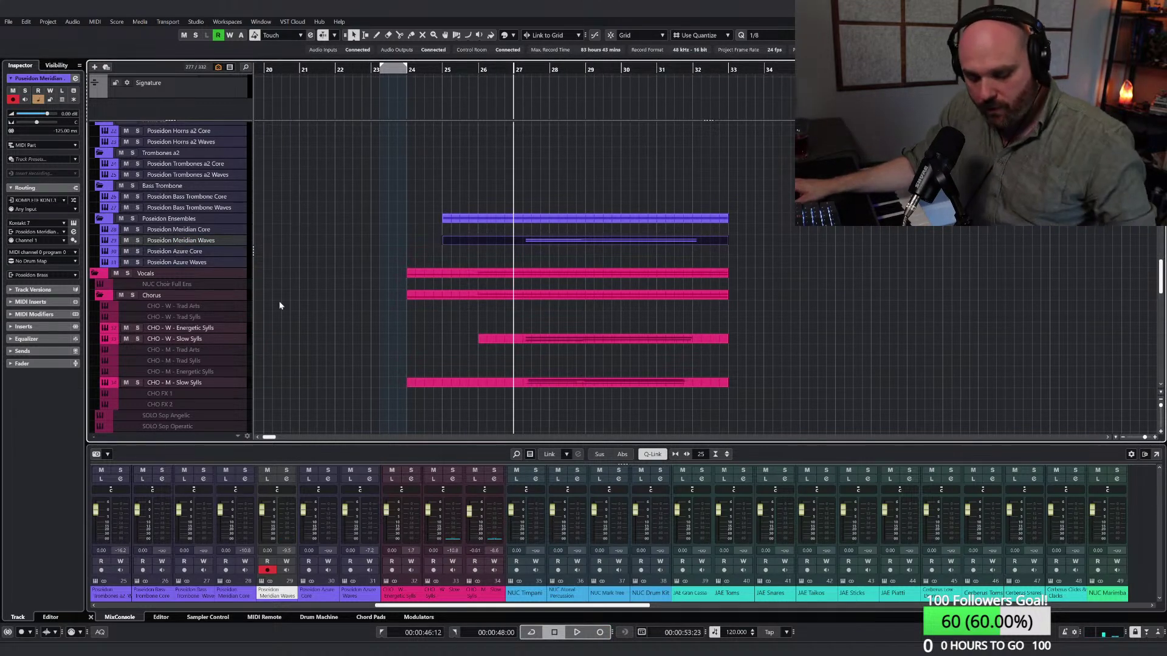
{"action": "scroll", "coordinate": [366, 351], "scroll_direction": "up", "scroll_amount": 8}
{"action": "scroll", "coordinate": [367, 351], "scroll_direction": "down", "scroll_amount": 4}
{"action": "left_click", "coordinate": [214, 335]}
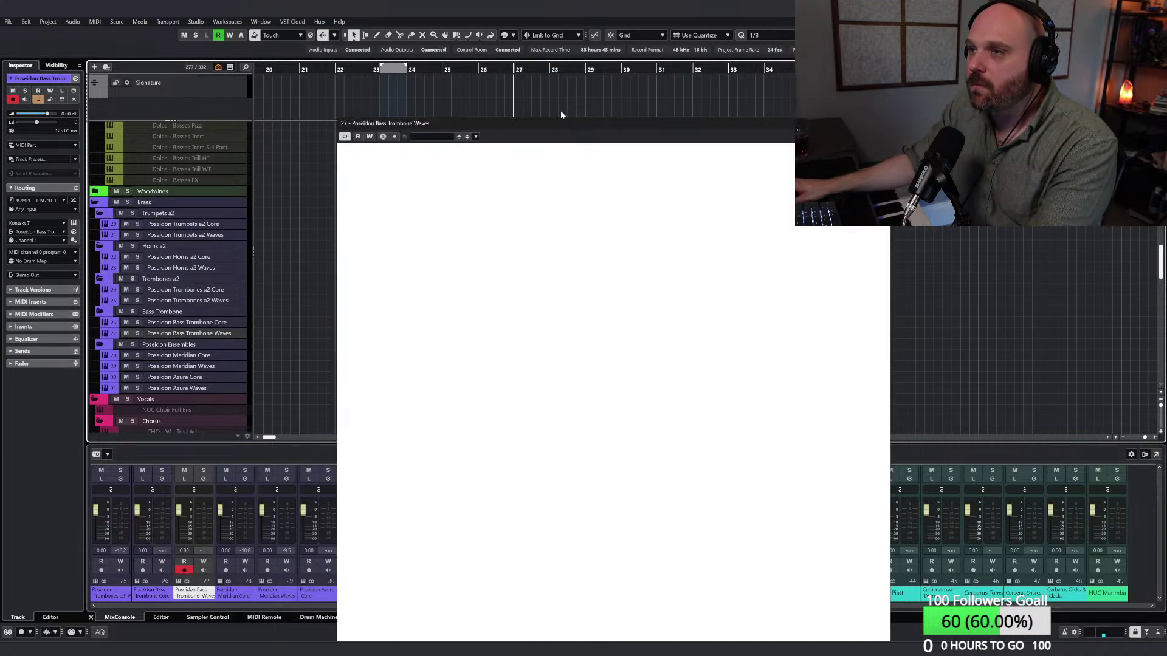
{"action": "key", "text": "e"}
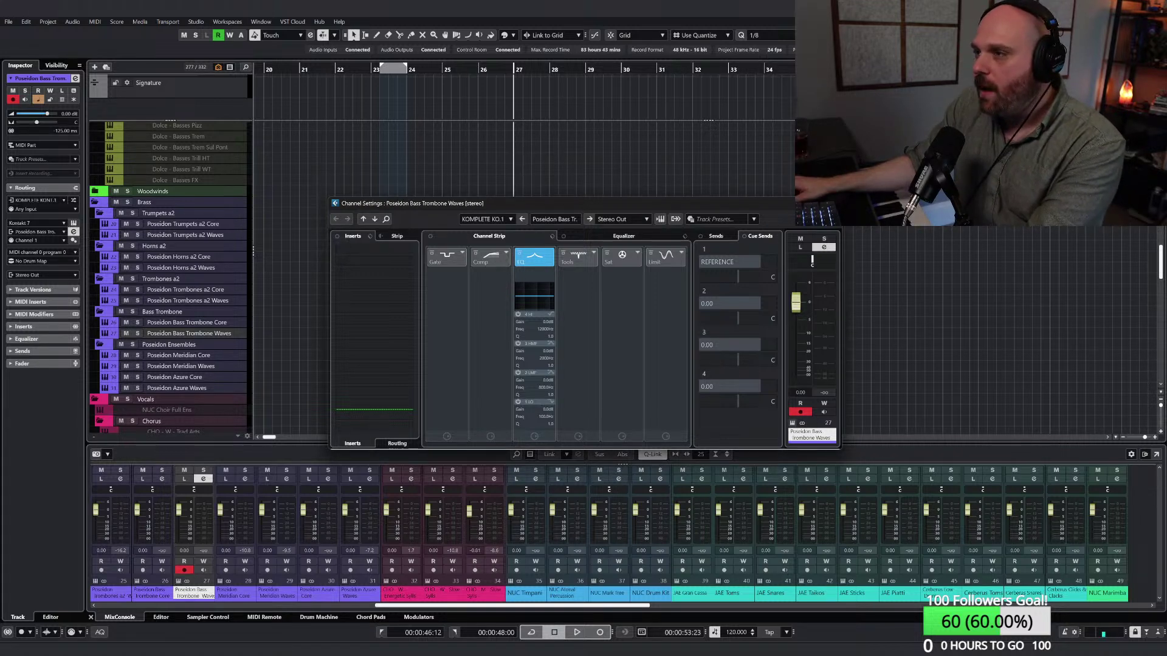
{"action": "left_click", "coordinate": [626, 58]}
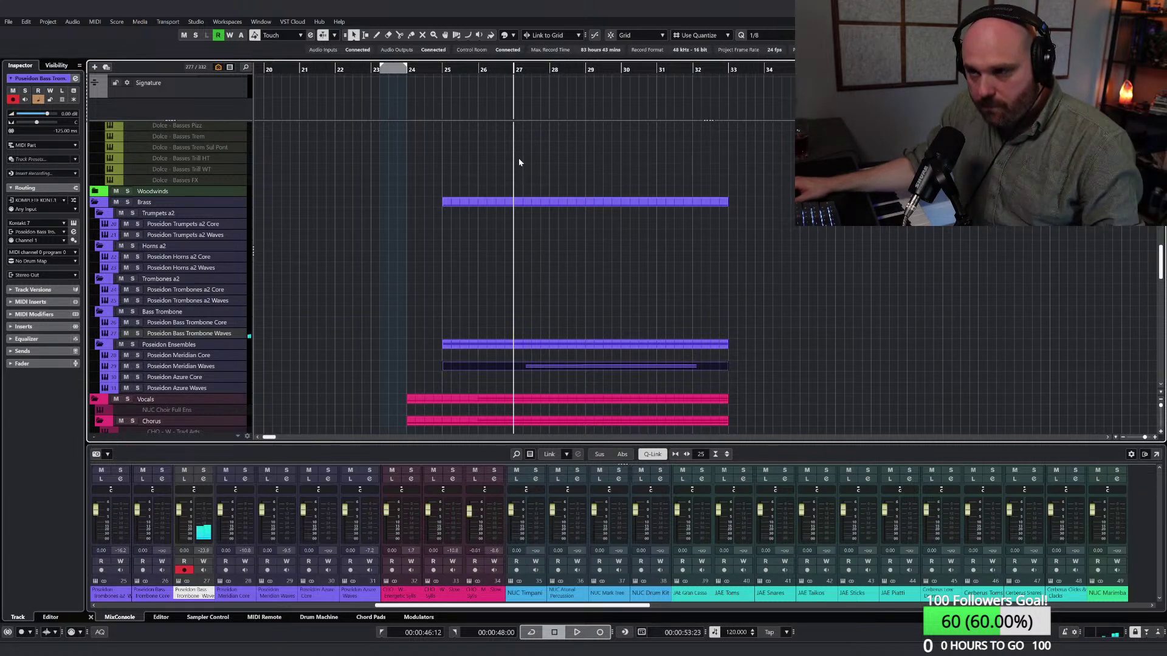
Step: Record a MIDI take on Poseidon Bass Trombone Waves from about bar 26 to bar 33
{"action": "left_click", "coordinate": [500, 70]}
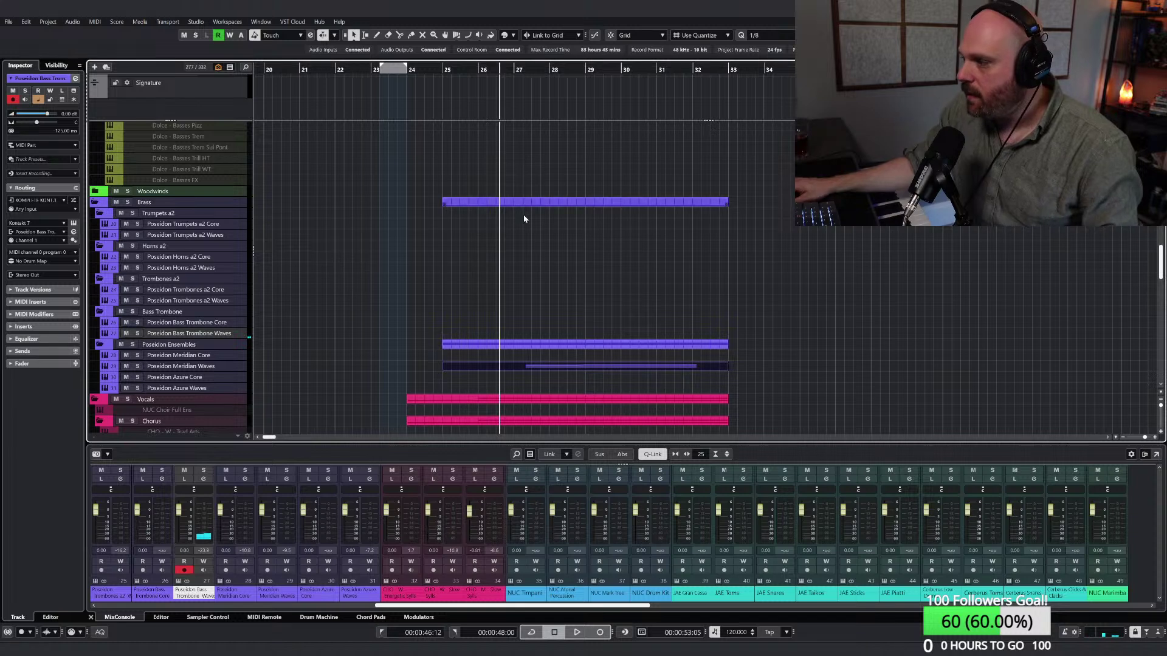
{"action": "key", "text": "KP_Multiply"}
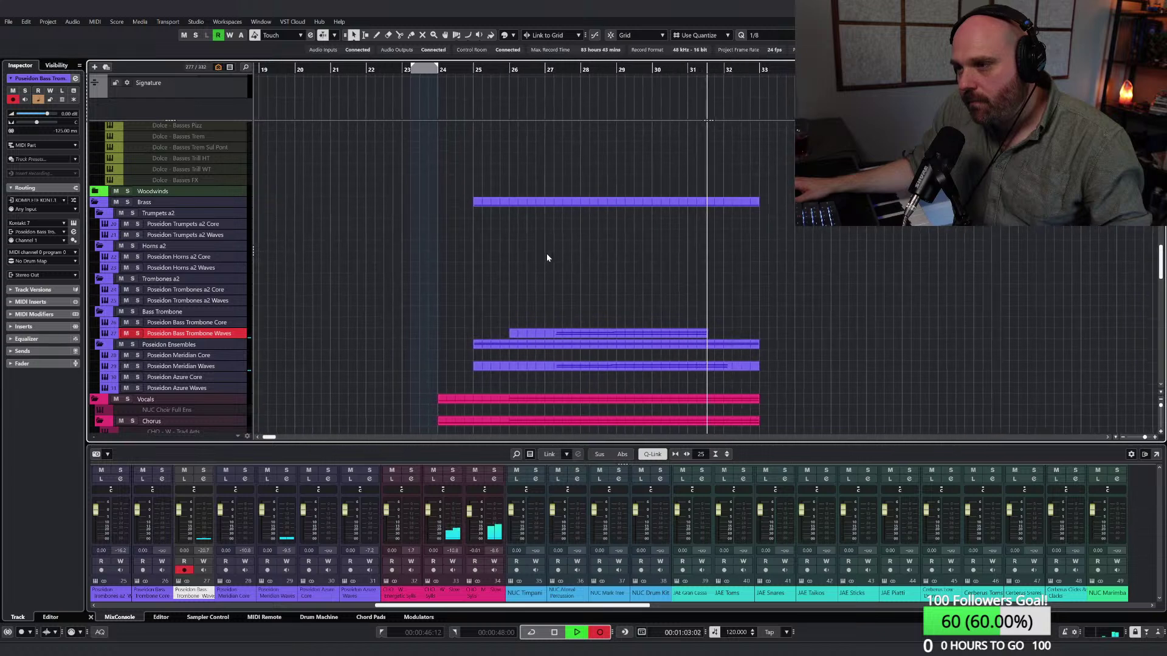
{"action": "key", "text": "space"}
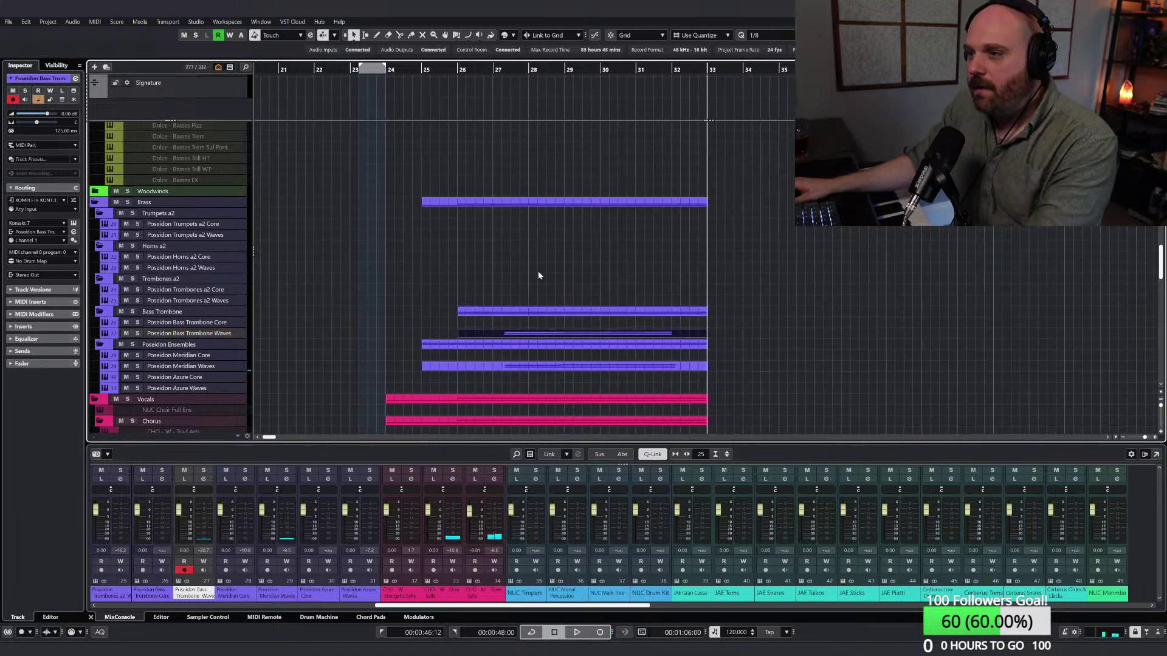
Step: Arm Poseidon Horns a2 Waves, open its Kontakt instrument, and reduce the Speed of the 2 Horns Wave Motions patch
{"action": "left_click", "coordinate": [202, 271]}
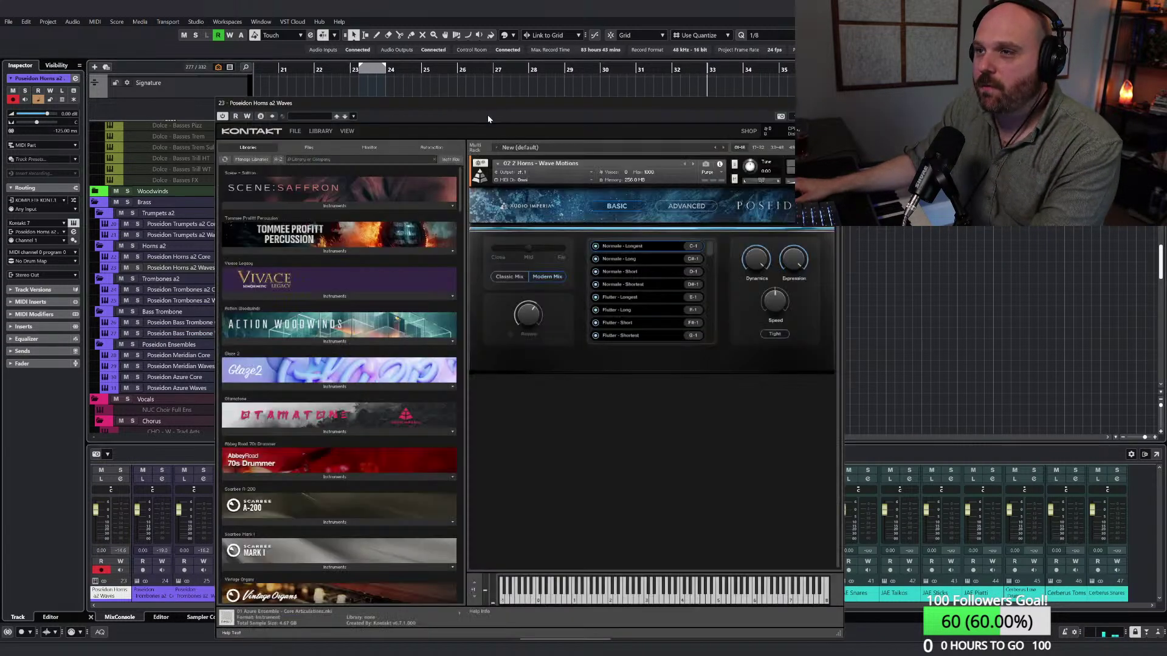
{"action": "left_click_drag", "start_coordinate": [490, 113], "coordinate": [489, 1]}
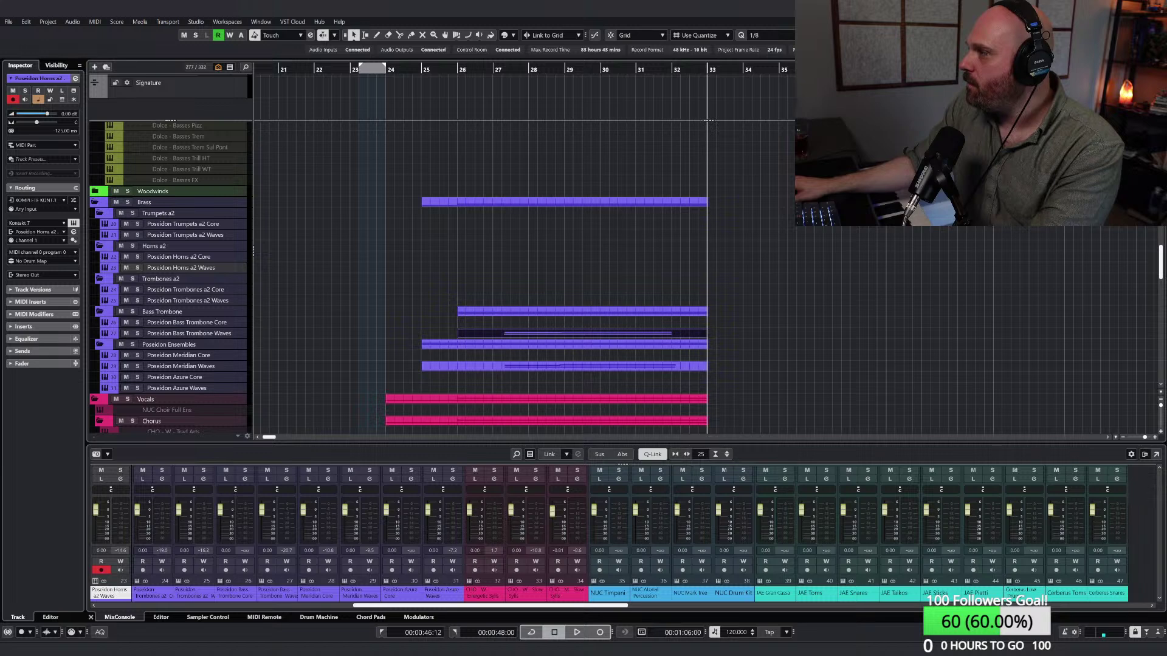
{"action": "left_click_drag", "start_coordinate": [734, 103], "coordinate": [342, 120]}
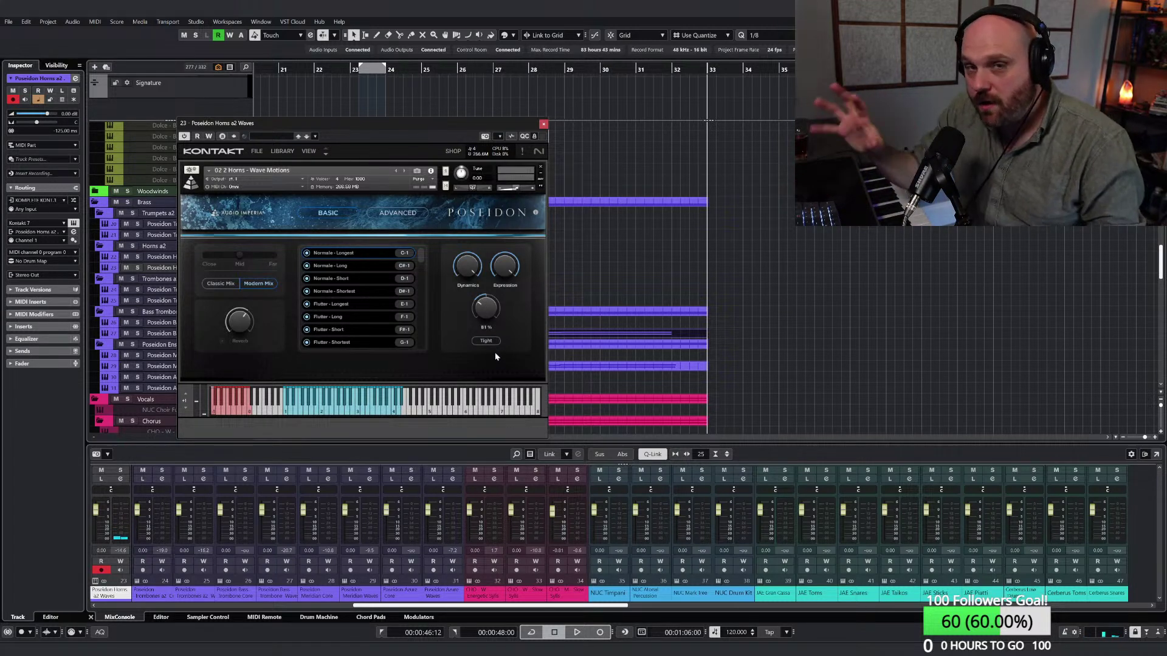
{"action": "scroll", "coordinate": [490, 329], "scroll_direction": "up", "scroll_amount": 1}
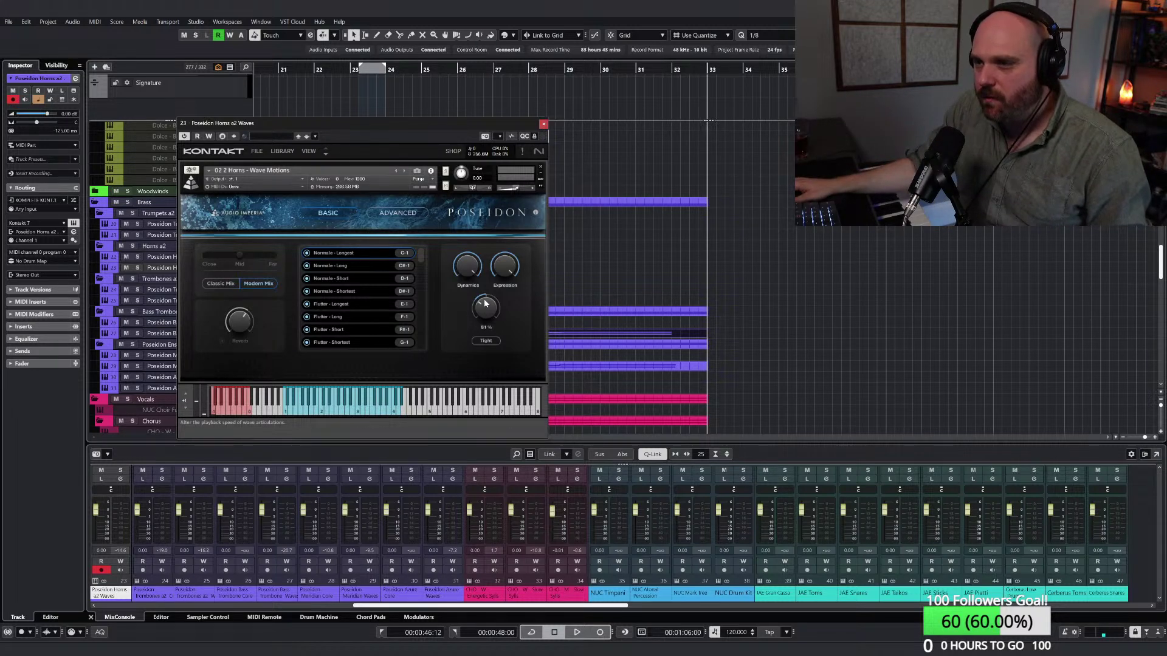
{"action": "left_click", "coordinate": [544, 125]}
Step: Record a MIDI take on Poseidon Horns a2 Waves from about bar 26, stopping shortly after bar 32
{"action": "left_click", "coordinate": [481, 79]}
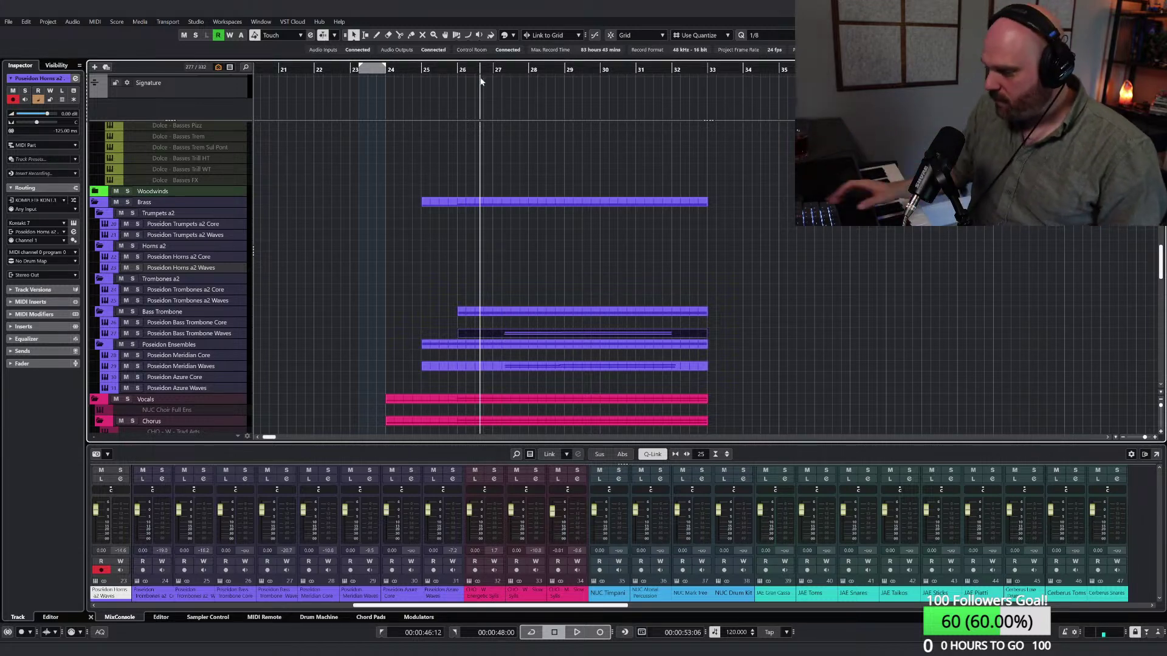
{"action": "key", "text": "KP_Multiply"}
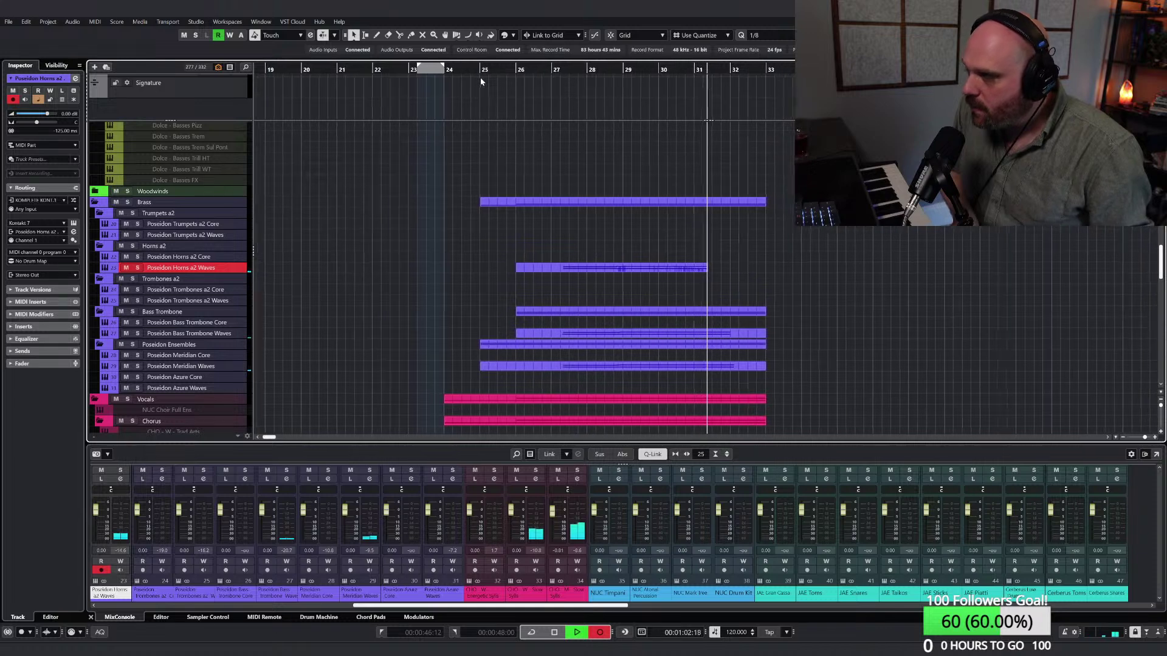
{"action": "key", "text": "space"}
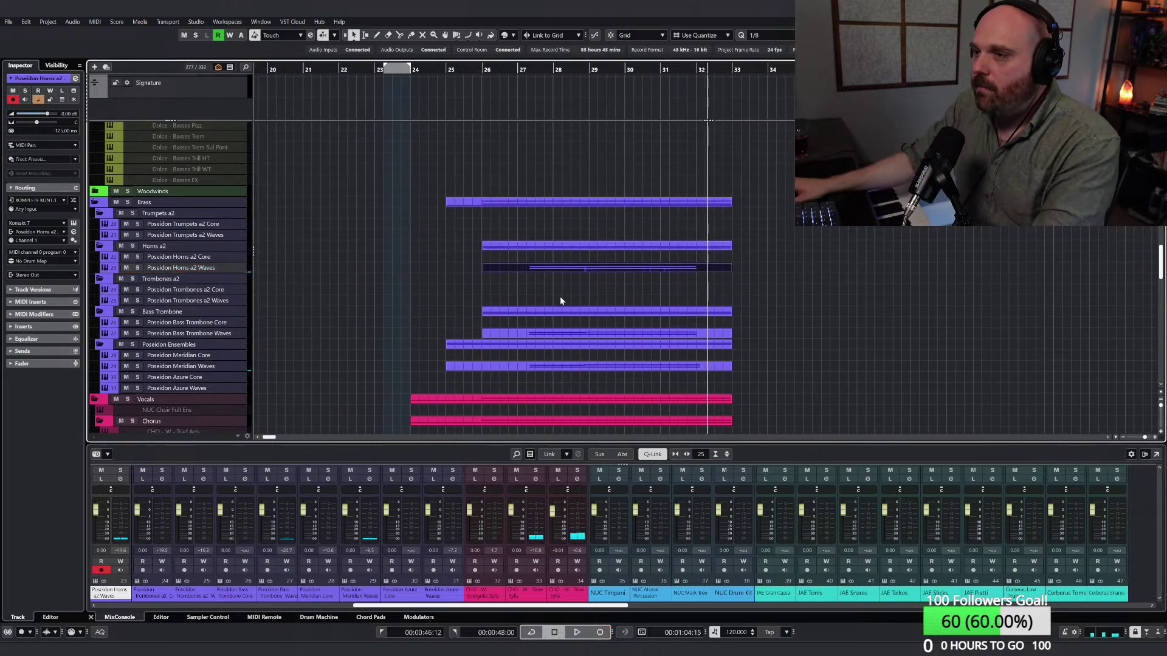
Step: Open the recorded horns part and draw a sustained A#2 note between the existing notes, from bar 27 to about bar 32
{"action": "double_click", "coordinate": [567, 268]}
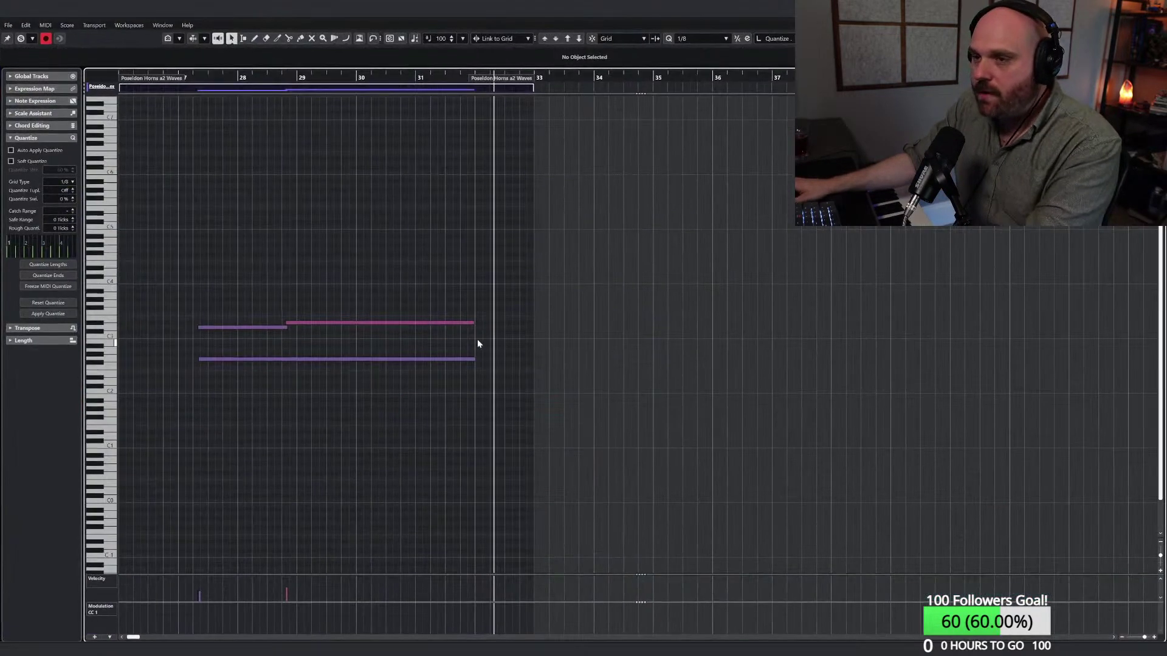
{"action": "right_click", "coordinate": [259, 358]}
{"action": "left_click", "coordinate": [270, 358]}
{"action": "left_click_drag", "start_coordinate": [200, 346], "coordinate": [475, 334]}
{"action": "key", "text": "1"}
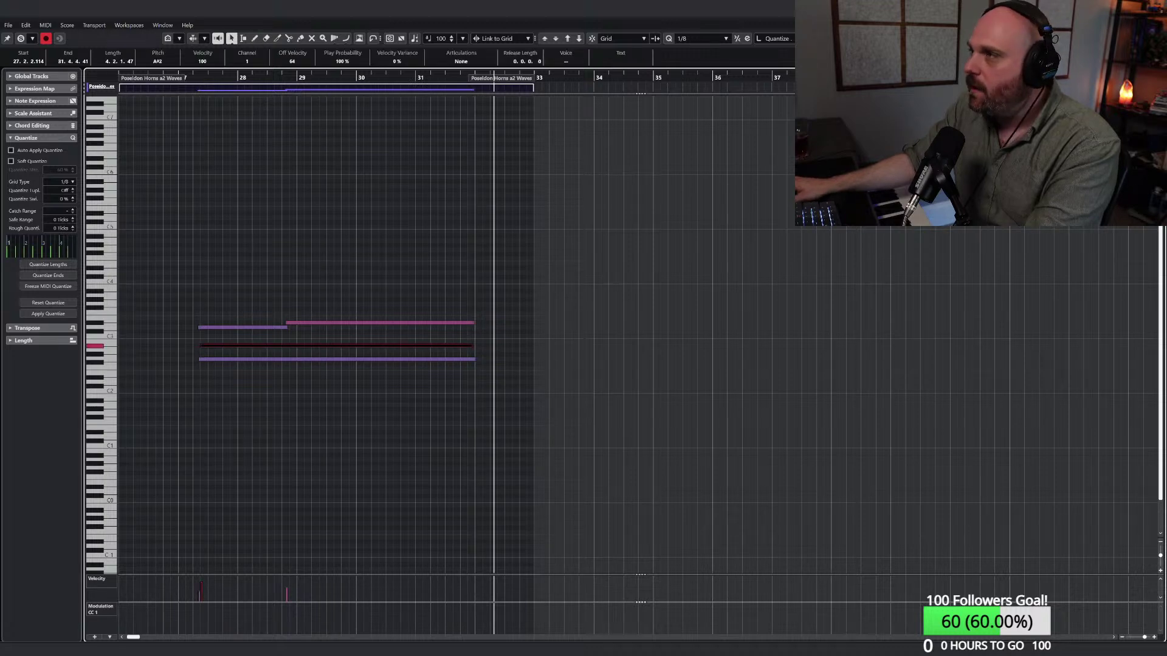
{"action": "key", "text": "Escape"}
{"action": "right_click", "coordinate": [652, 238]}
Step: Solo the Brass folder, play back the brass parts from about bar 27, and clear the solo
{"action": "left_click", "coordinate": [129, 202]}
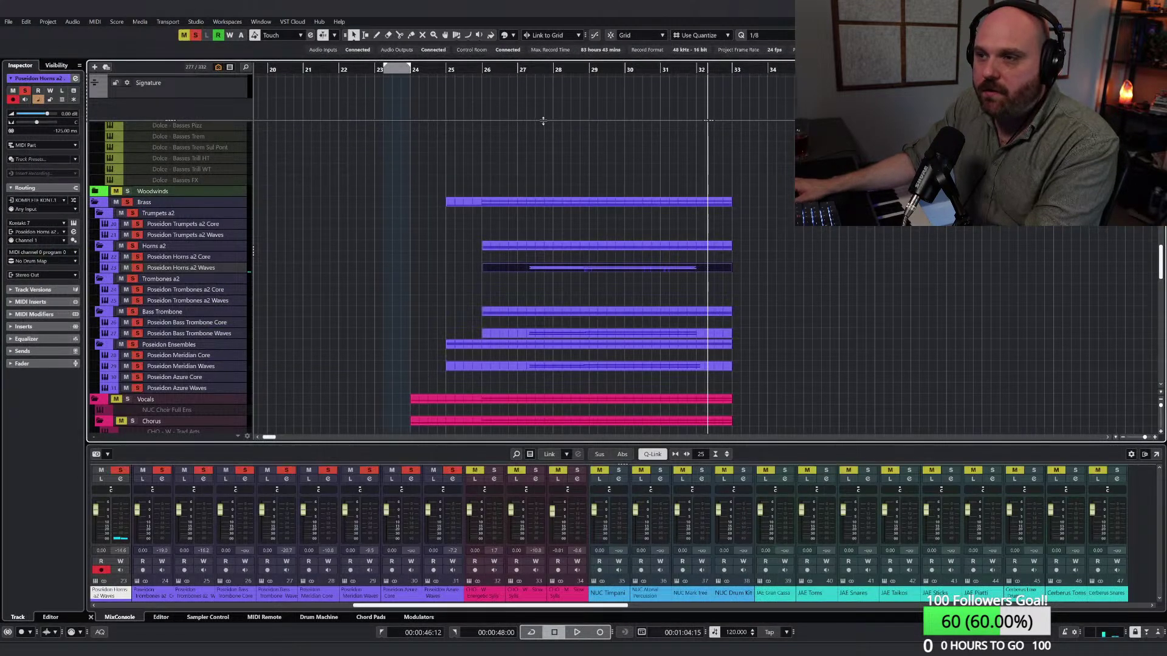
{"action": "left_click", "coordinate": [526, 72]}
{"action": "key", "text": "space"}
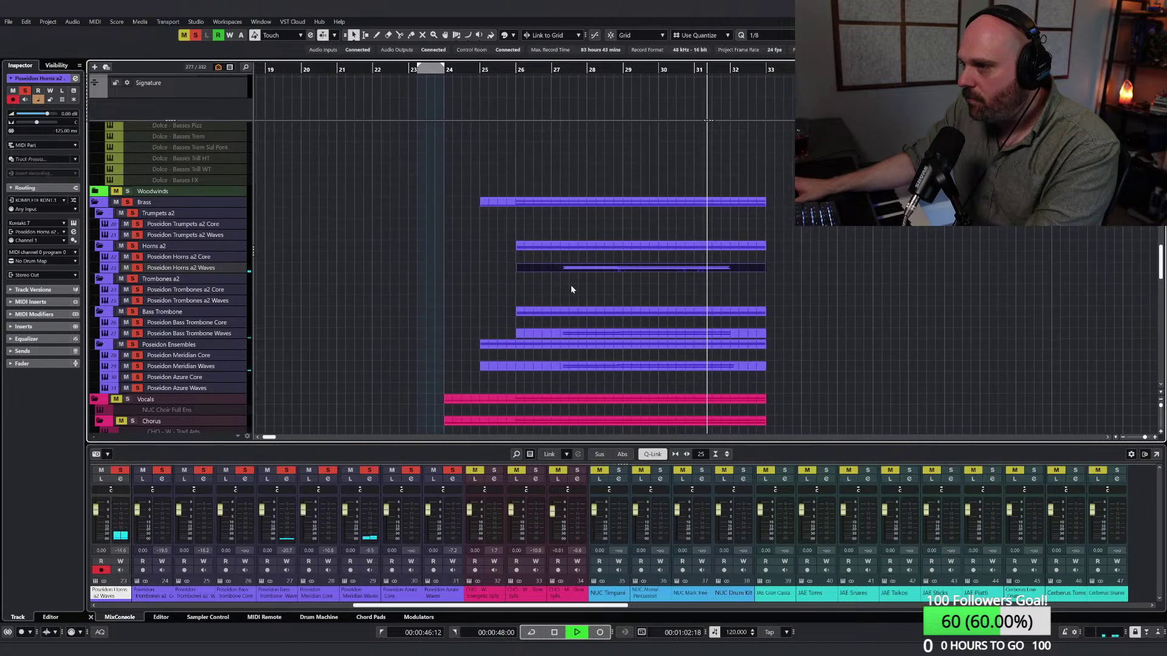
{"action": "key", "text": "space"}
{"action": "left_click", "coordinate": [125, 204]}
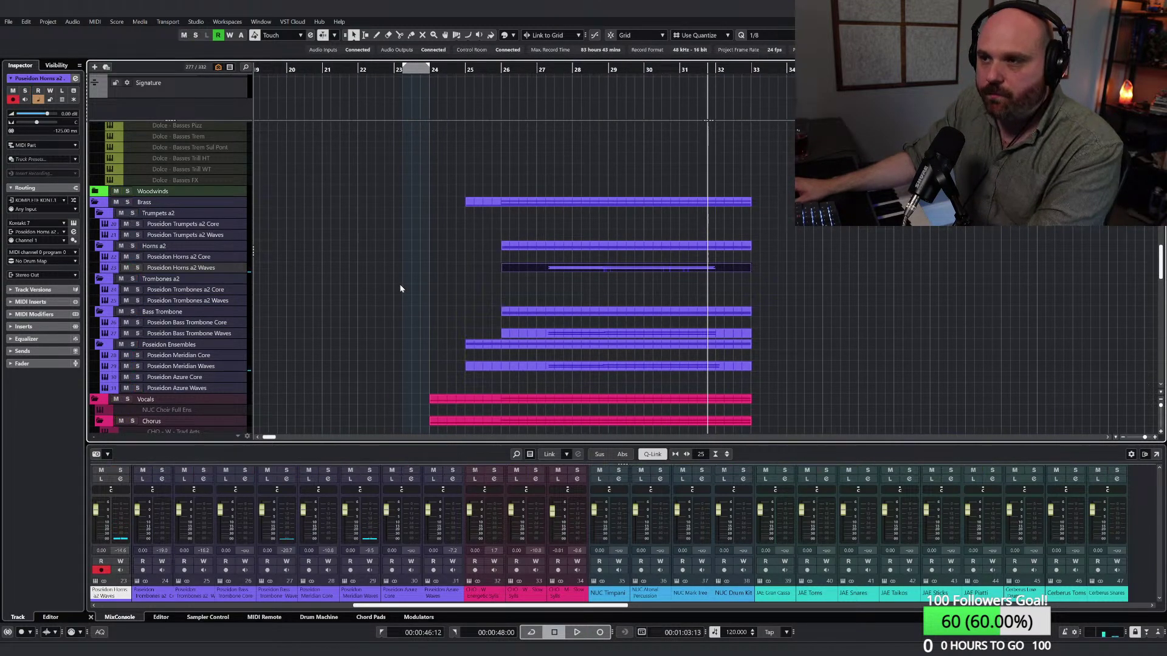
Step: Extend the Dolce - Basses Leg part so it ends at bar 33, and open it for note editing
{"action": "scroll", "coordinate": [402, 285], "scroll_direction": "up", "scroll_amount": 10}
{"action": "left_click", "coordinate": [560, 367]}
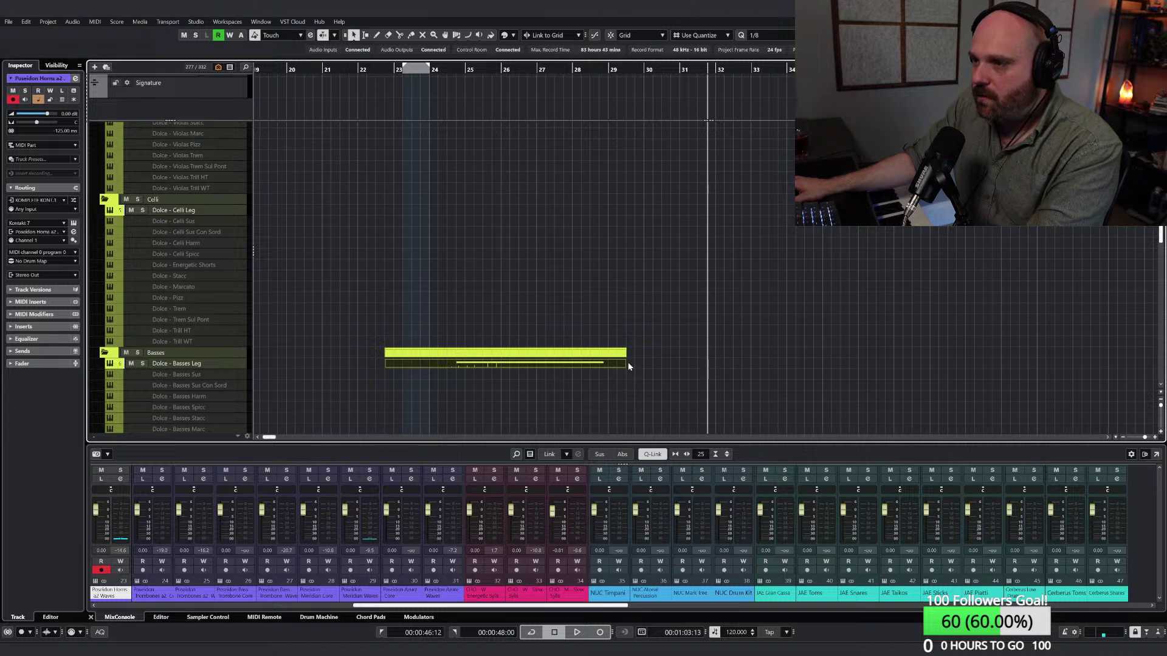
{"action": "left_click_drag", "start_coordinate": [628, 365], "coordinate": [740, 366]}
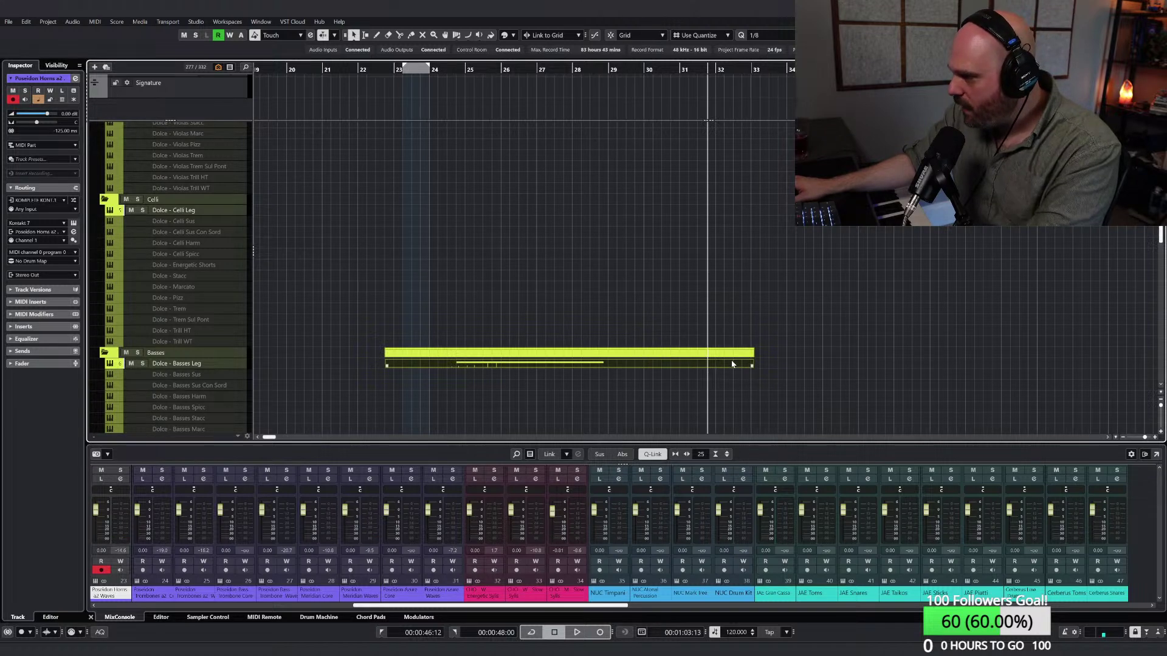
{"action": "double_click", "coordinate": [672, 359]}
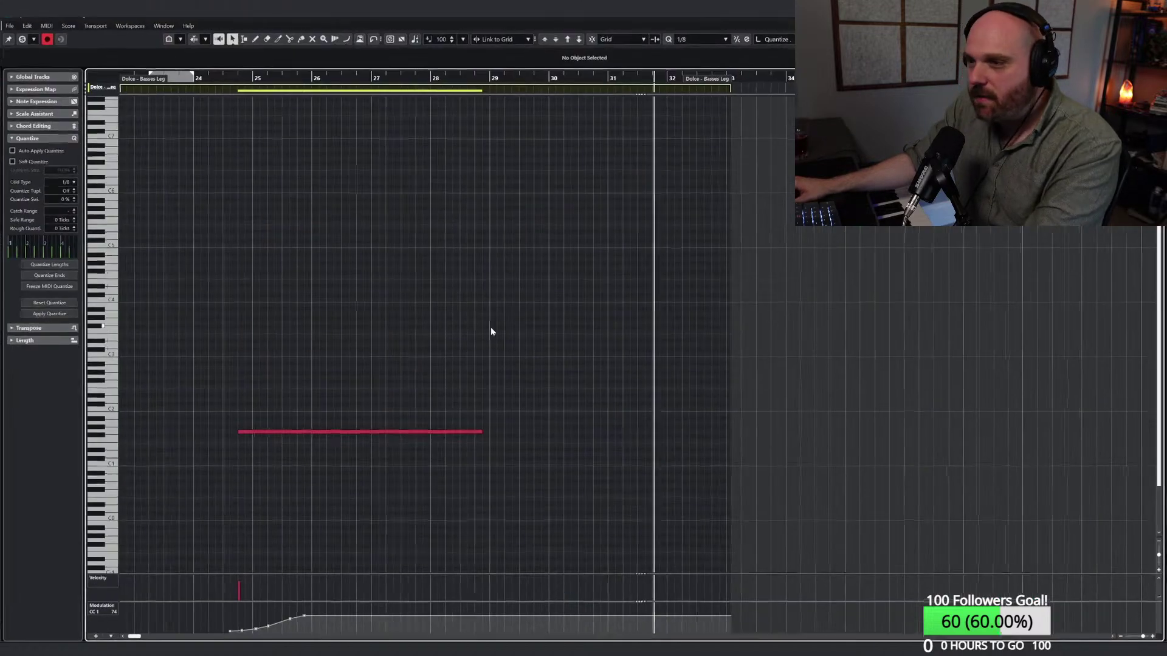
Step: Lengthen the sustained G1 note of the Dolce - Basses Leg part so it ends at about bar 31, beat 4
{"action": "left_click_drag", "start_coordinate": [490, 435], "coordinate": [482, 427]}
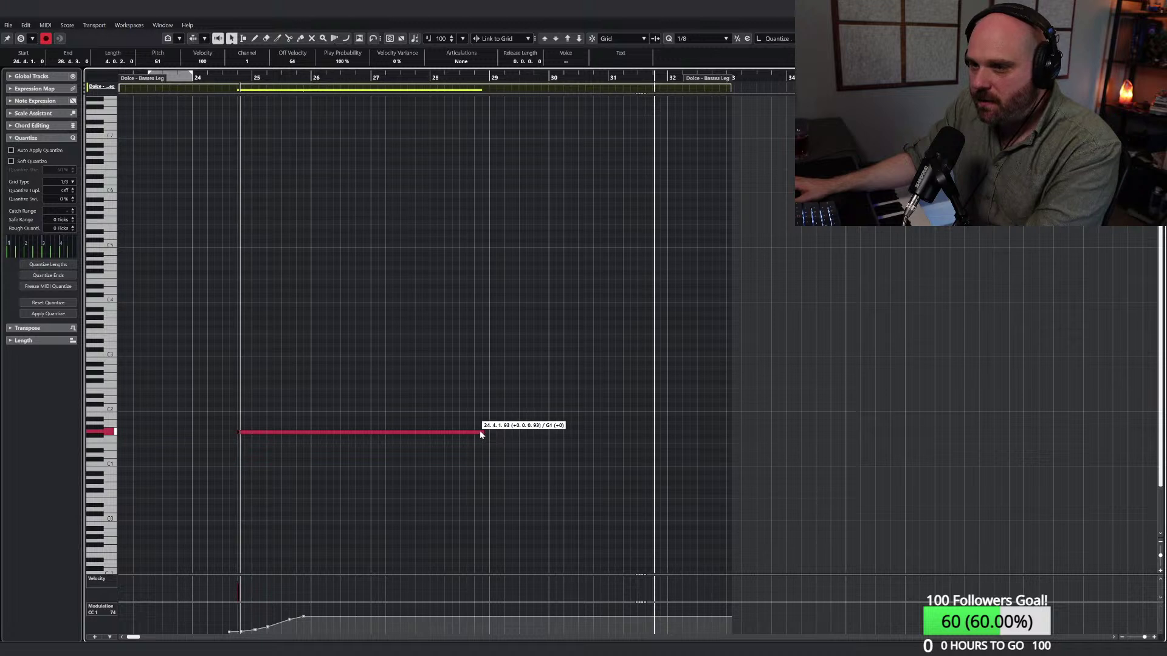
{"action": "left_click", "coordinate": [483, 432]}
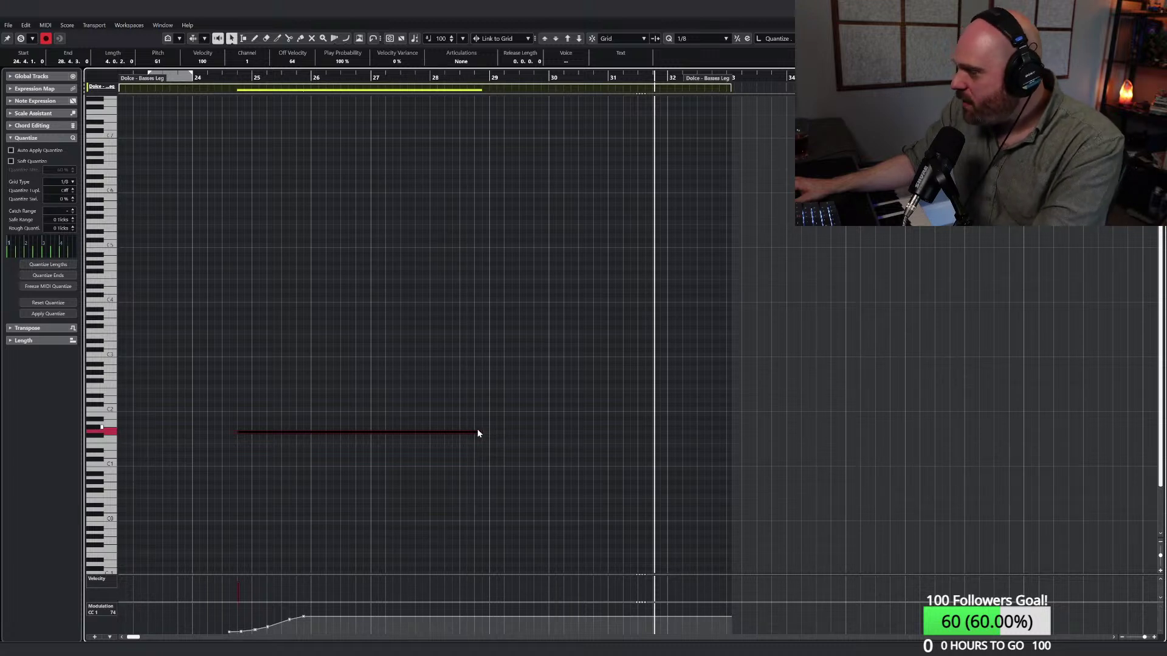
{"action": "left_click", "coordinate": [474, 433]}
{"action": "left_click_drag", "start_coordinate": [479, 431], "coordinate": [568, 432]}
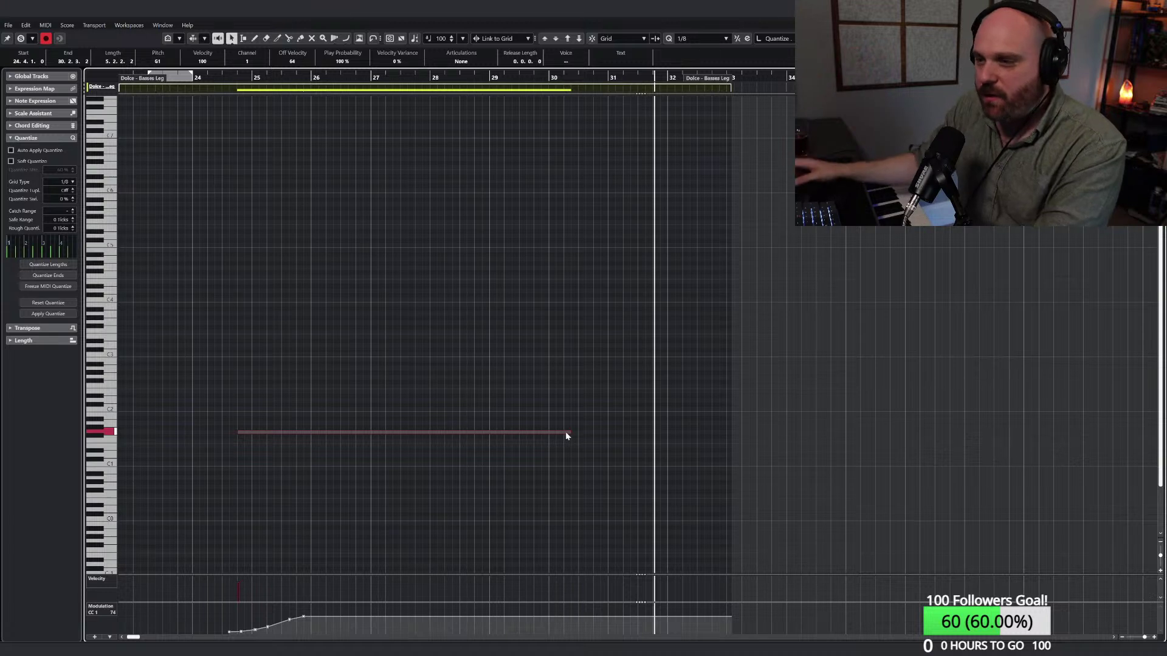
{"action": "left_click_drag", "start_coordinate": [572, 433], "coordinate": [592, 435]}
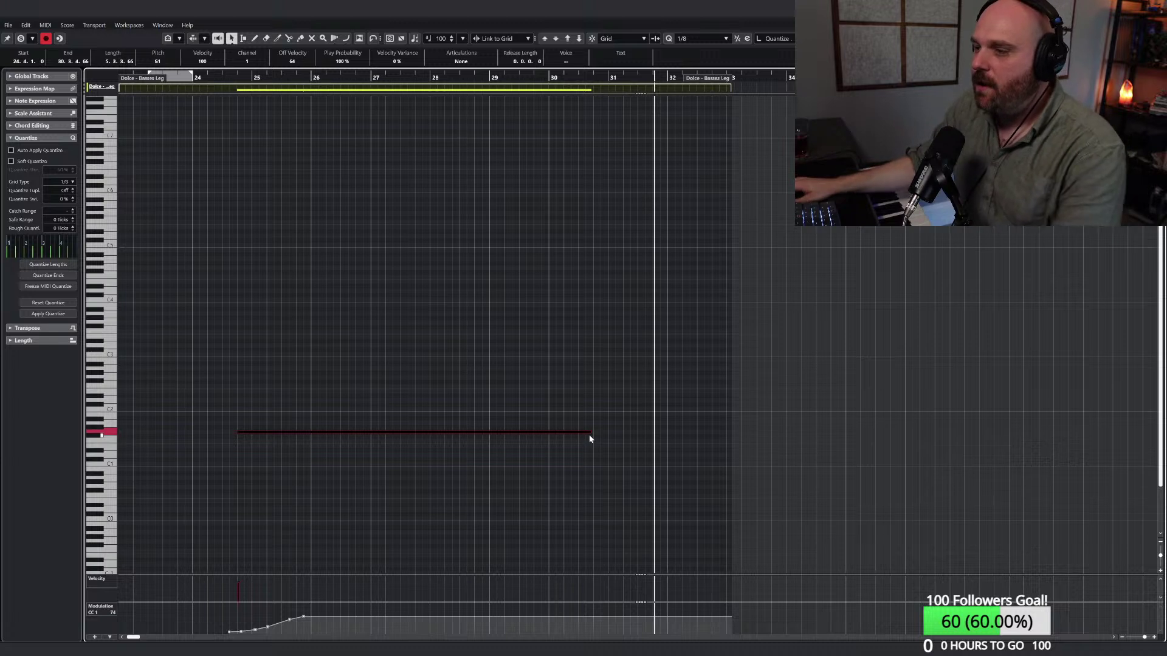
{"action": "left_click", "coordinate": [589, 434]}
{"action": "left_click_drag", "start_coordinate": [589, 433], "coordinate": [653, 433]}
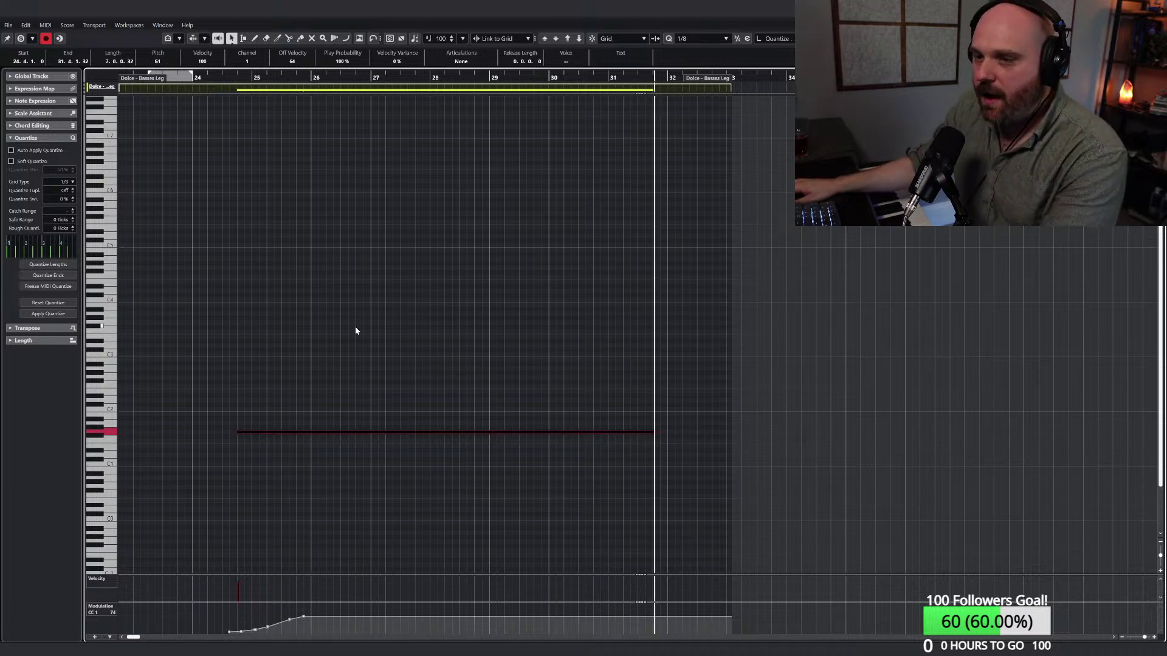
Step: Draw a freehand modulation (CC1) curve under the basses note, swelling slightly after bar 26 and falling gently until bar 32
{"action": "right_click", "coordinate": [305, 363]}
{"action": "left_click", "coordinate": [328, 358]}
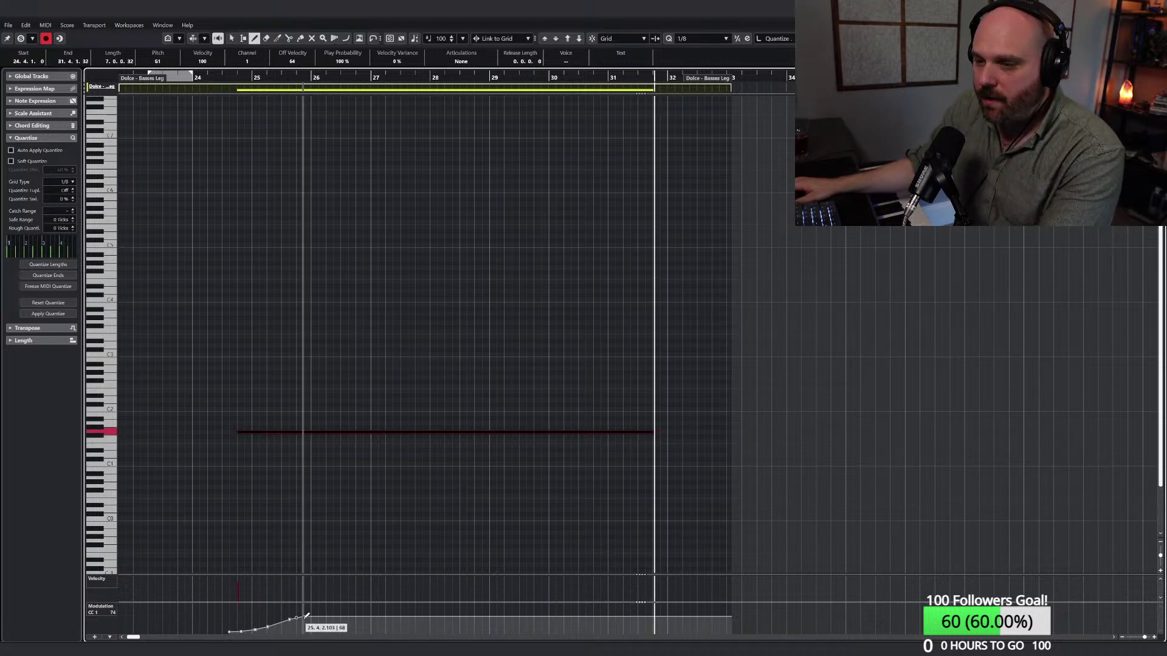
{"action": "mouse_move", "coordinate": [304, 617]}
{"action": "left_mouse_down"}
{"action": "mouse_move", "coordinate": [435, 611]}
{"action": "mouse_move", "coordinate": [667, 628]}
{"action": "left_mouse_up"}
{"action": "key", "text": "1"}
Step: Solo the basses part in the editor, play it from bar 24, and return to the project overview
{"action": "left_click", "coordinate": [203, 78]}
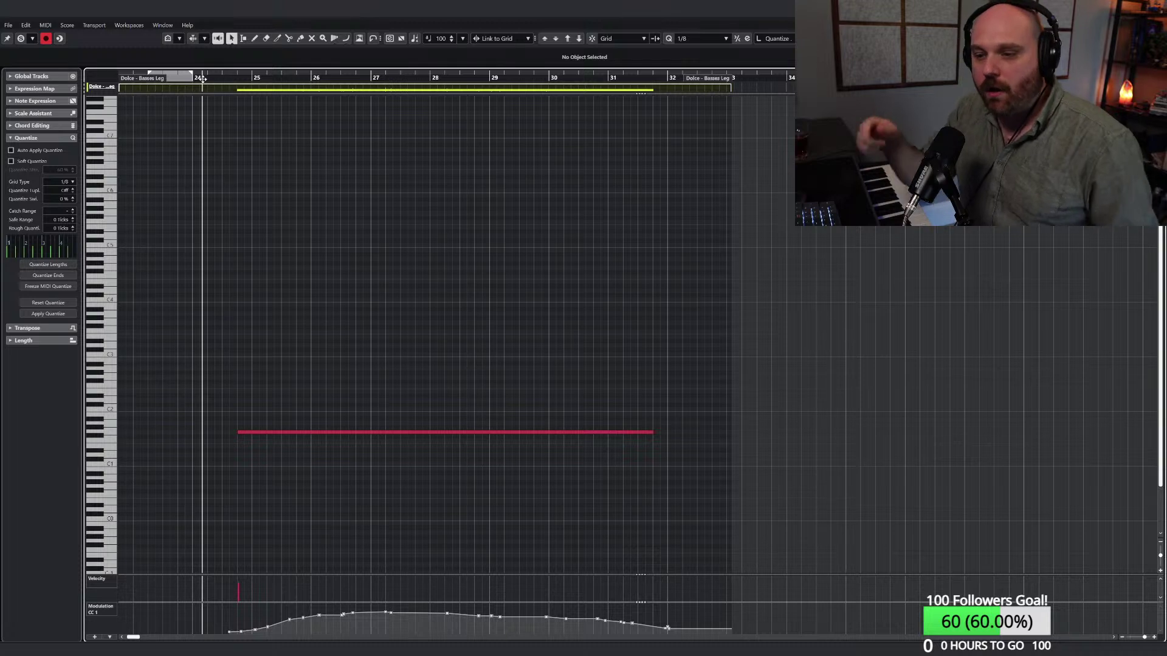
{"action": "left_click", "coordinate": [21, 39]}
{"action": "key", "text": "space"}
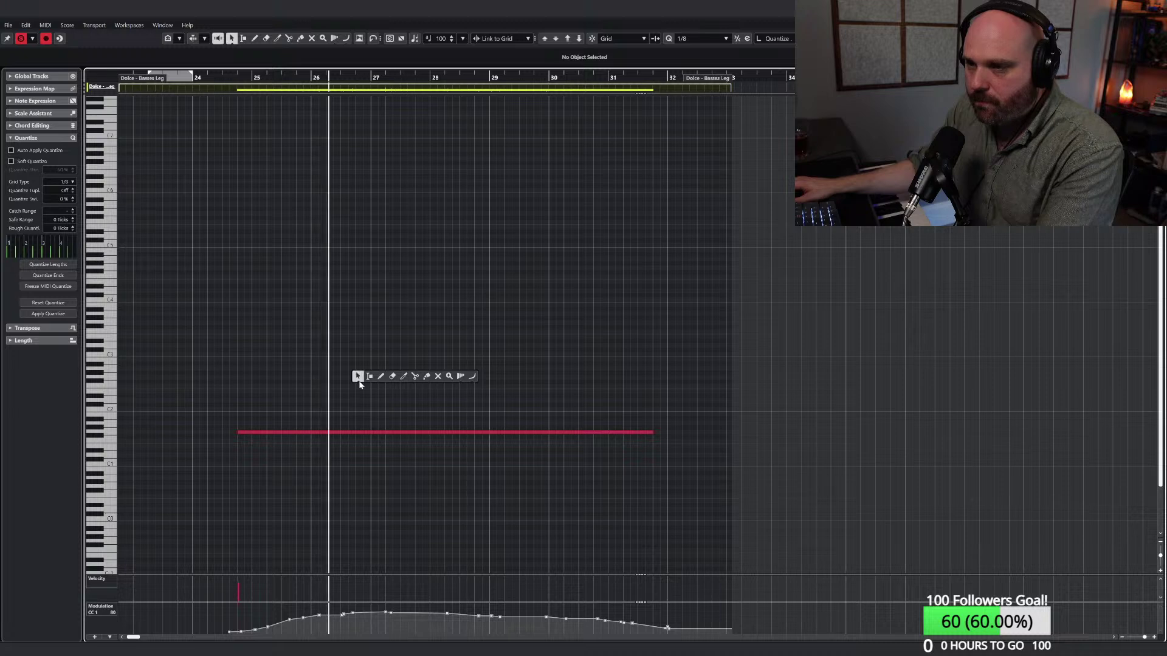
{"action": "key", "text": "Return"}
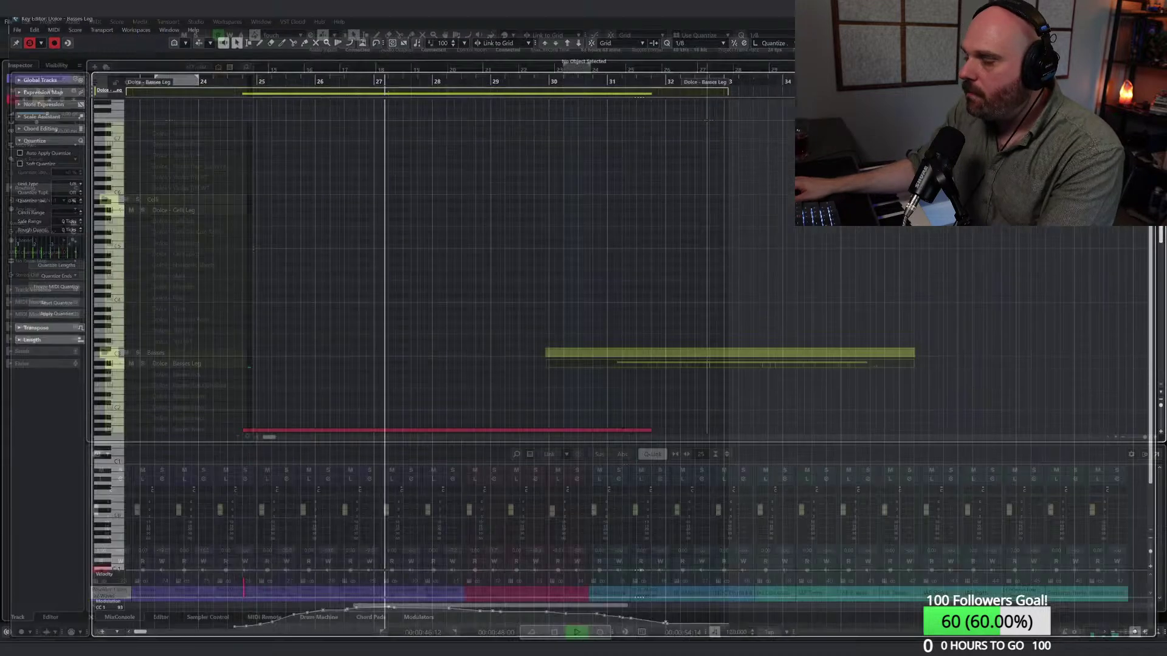
{"action": "key", "text": "space"}
Step: Close the Dolce kHs Gain plug-in window and place the playhead at bar 24
{"action": "scroll", "coordinate": [528, 600], "scroll_direction": "left", "scroll_amount": 10}
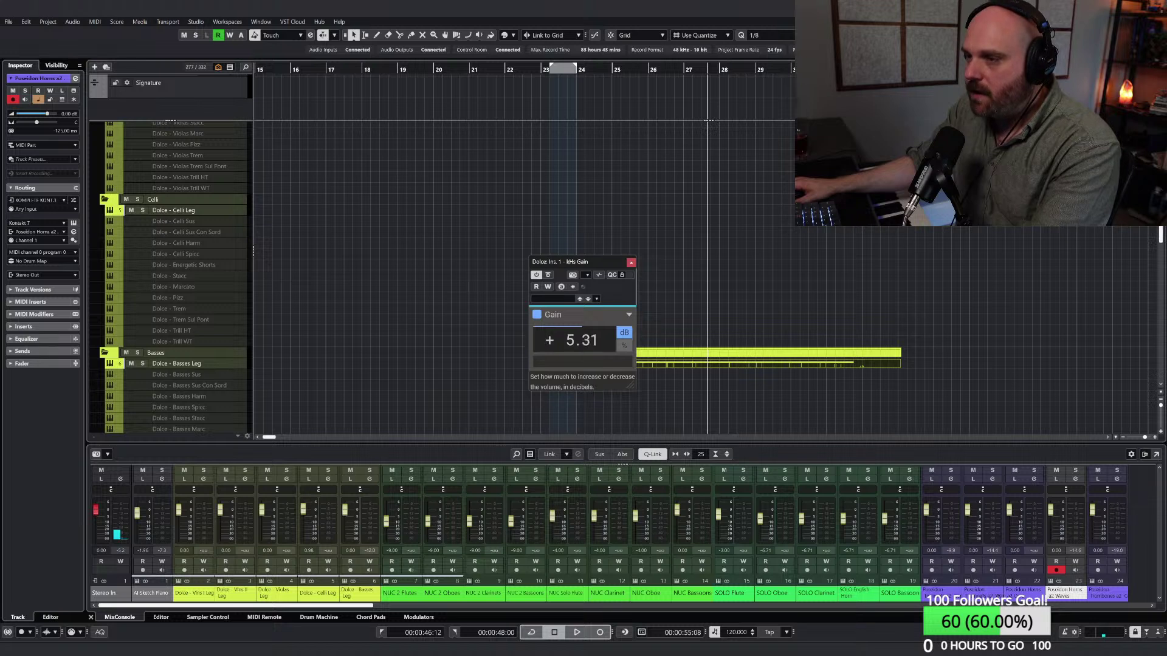
{"action": "left_click", "coordinate": [630, 264]}
{"action": "left_click", "coordinate": [594, 71]}
{"action": "left_click", "coordinate": [582, 71]}
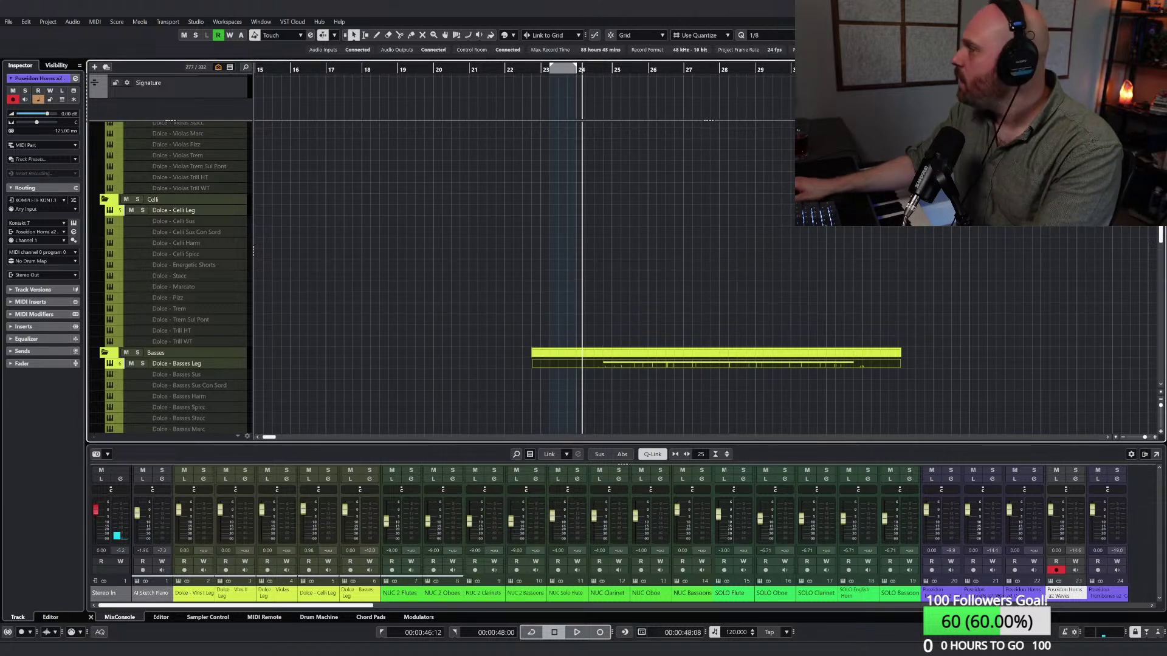
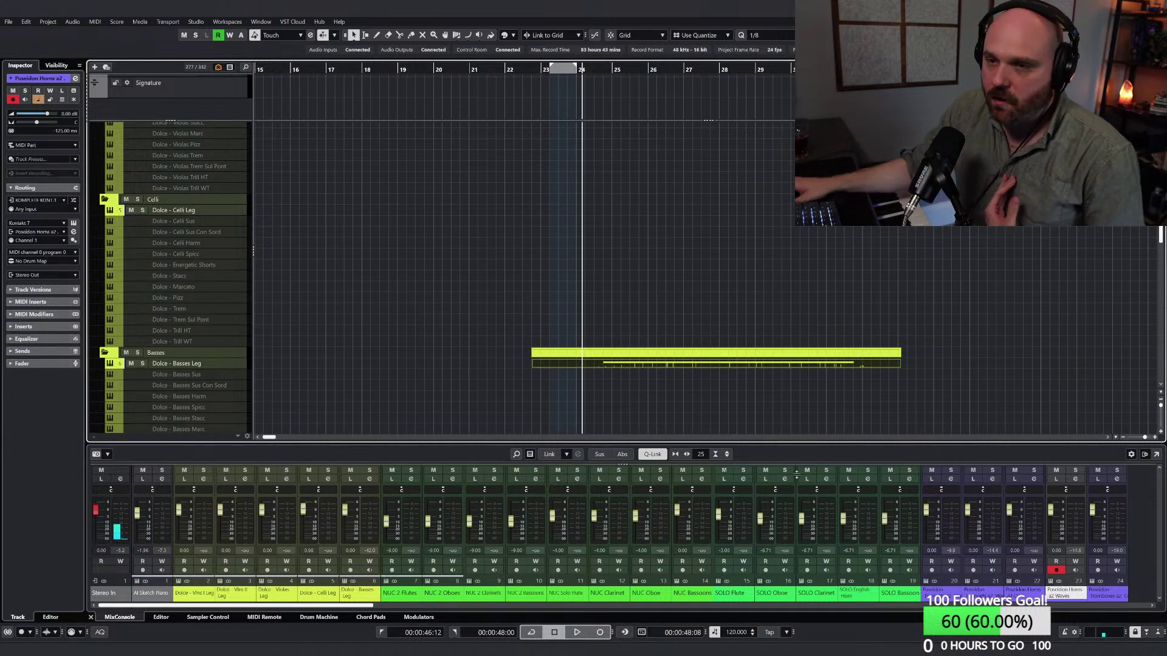
Step: Check the reverb on both Poseidon Trombones a2 instruments, switch it off in the Core one, and close their windows
{"action": "scroll", "coordinate": [511, 382], "scroll_direction": "down", "scroll_amount": 5}
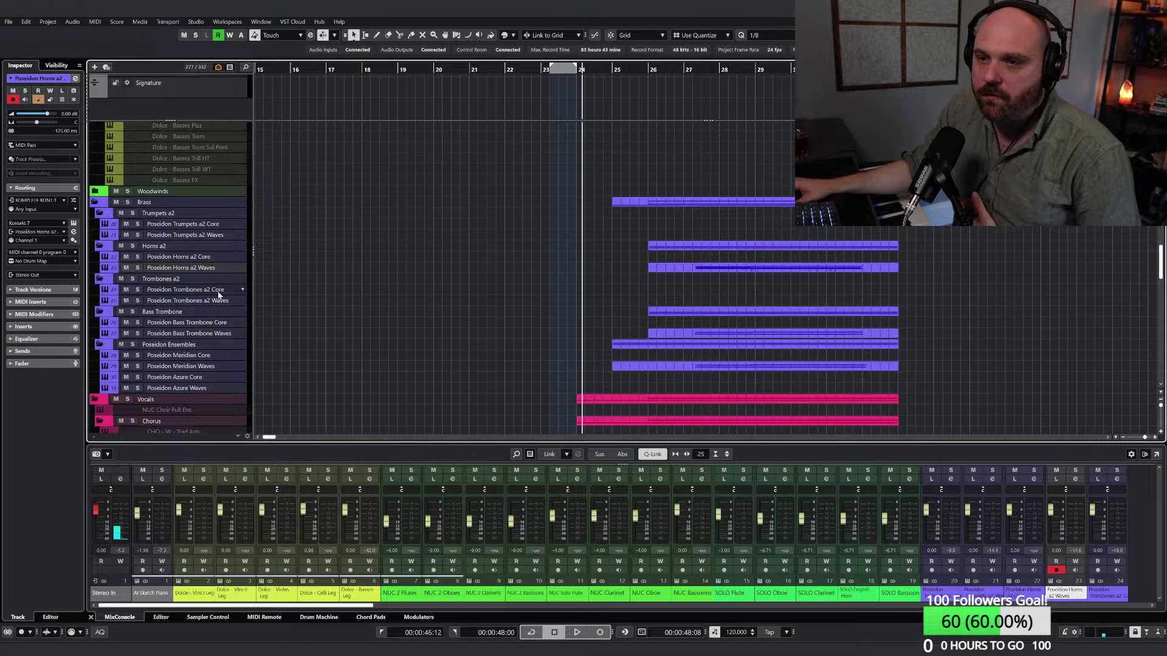
{"action": "left_click", "coordinate": [218, 291]}
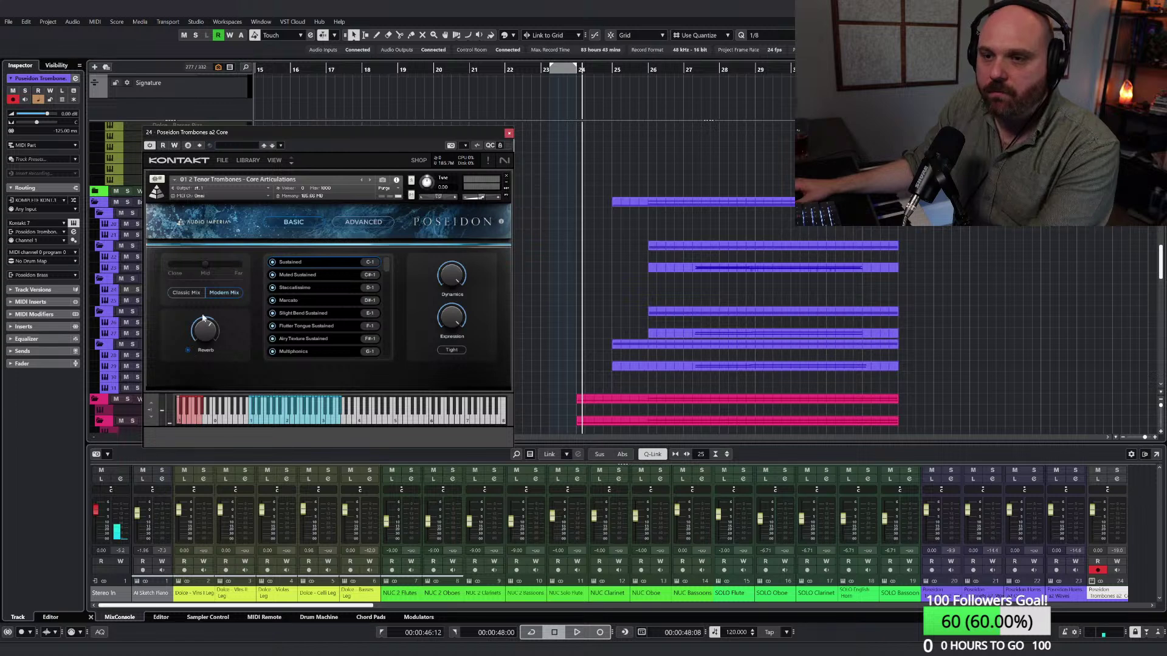
{"action": "left_click_drag", "start_coordinate": [271, 140], "coordinate": [419, 137]}
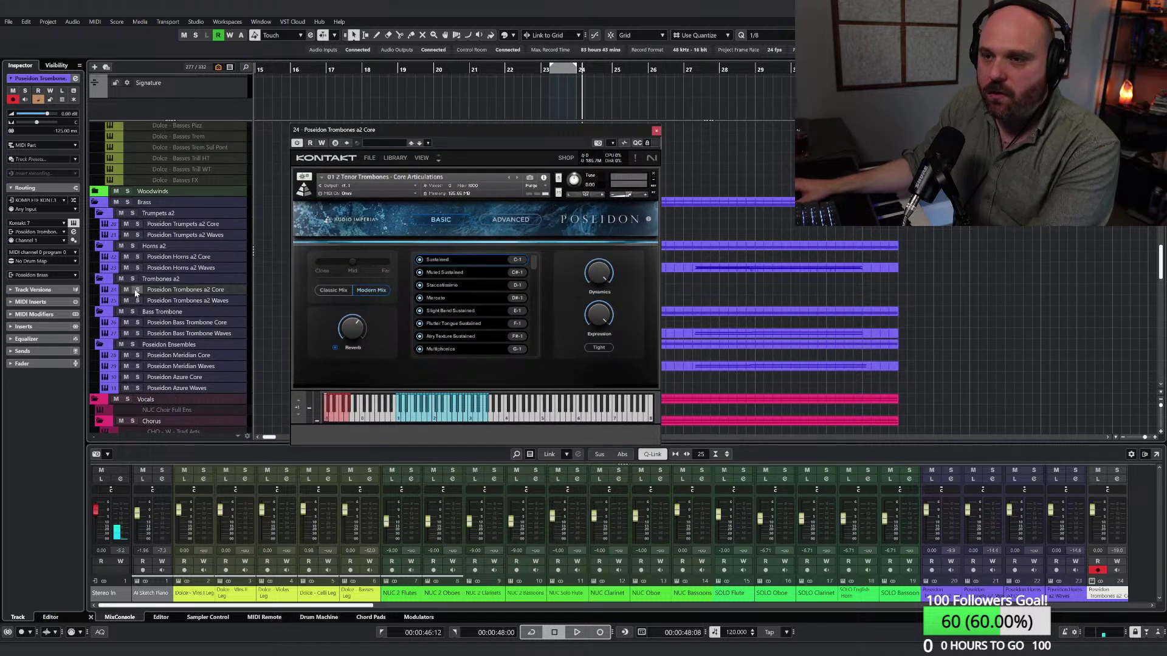
{"action": "left_click", "coordinate": [195, 302]}
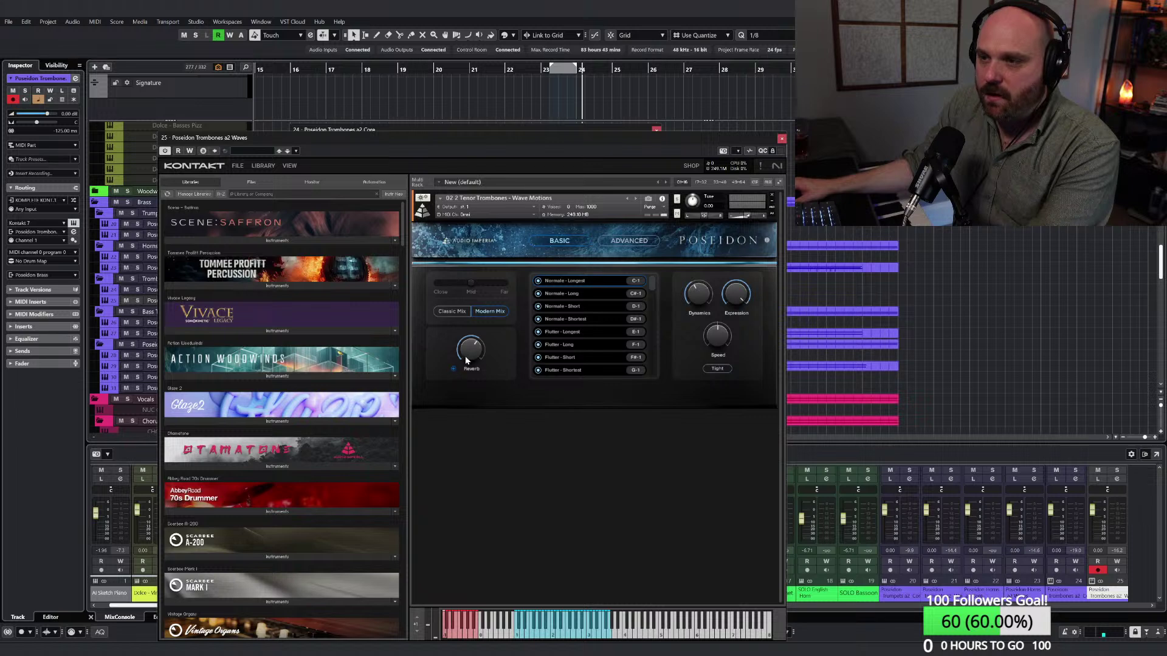
{"action": "left_click", "coordinate": [781, 140]}
{"action": "left_click", "coordinate": [334, 346]}
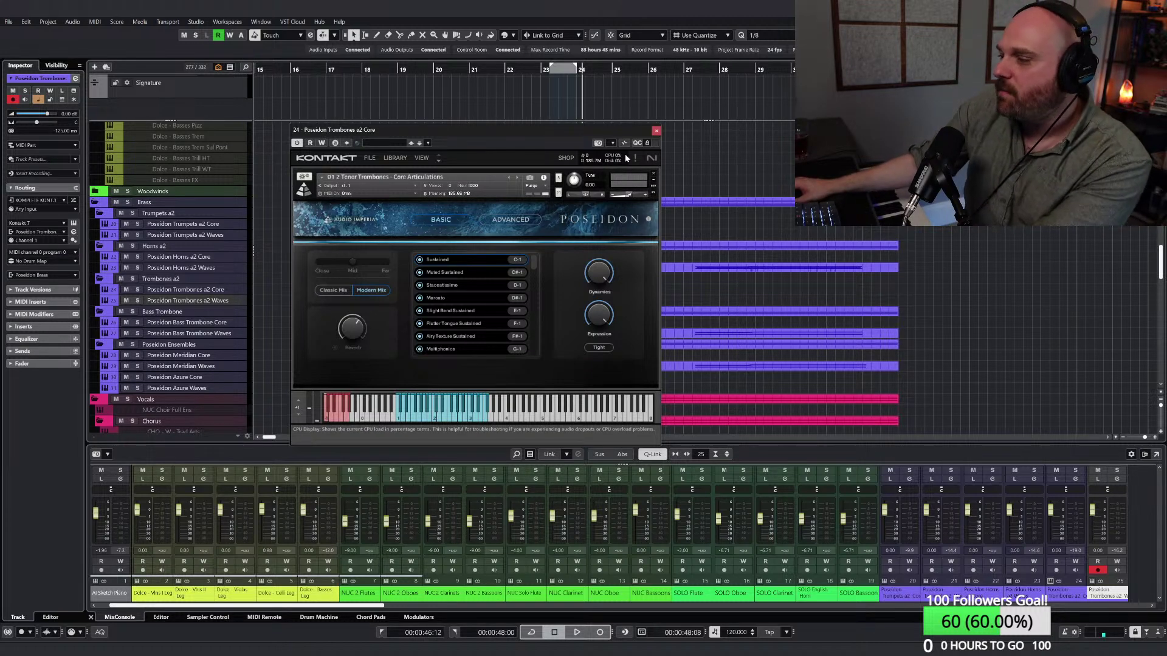
{"action": "left_click", "coordinate": [656, 130]}
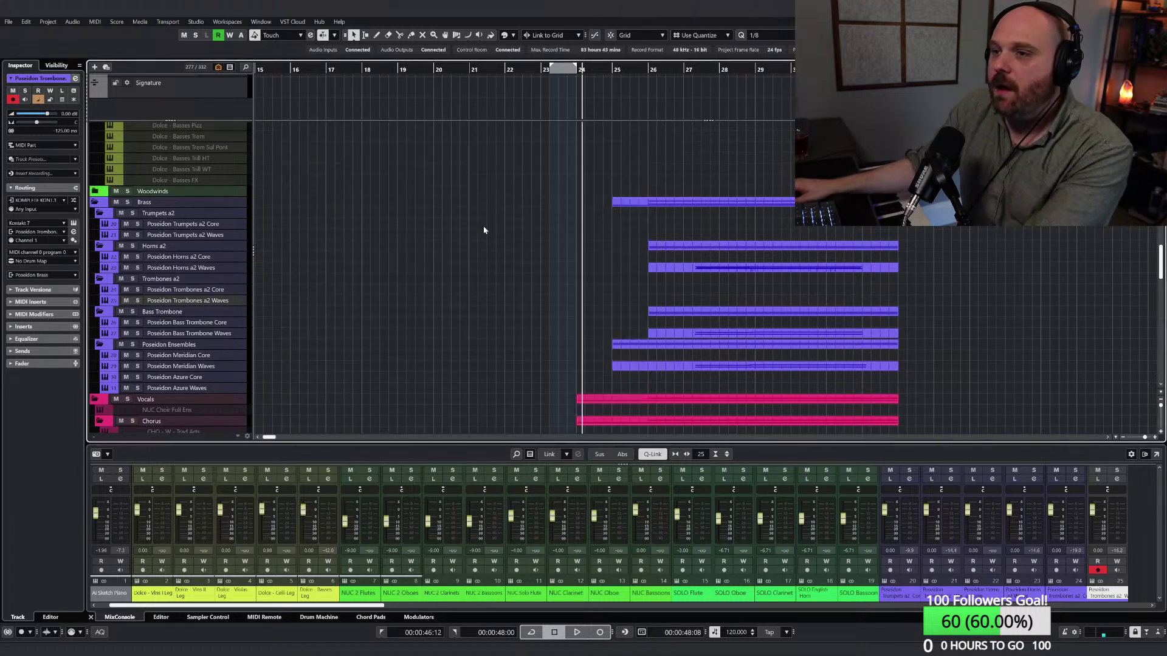
Step: Look through the vocal, synth and brass tracks, and briefly play back the cue from bar 24
{"action": "scroll", "coordinate": [349, 317], "scroll_direction": "down", "scroll_amount": 5}
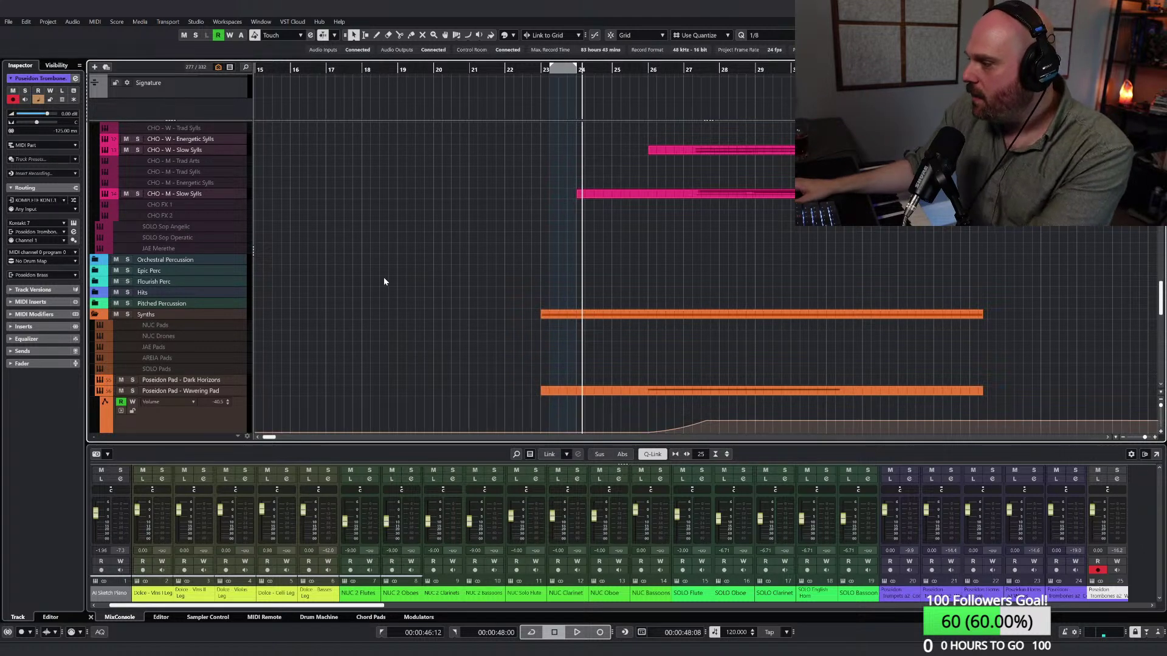
{"action": "scroll", "coordinate": [380, 278], "scroll_direction": "down", "scroll_amount": 3}
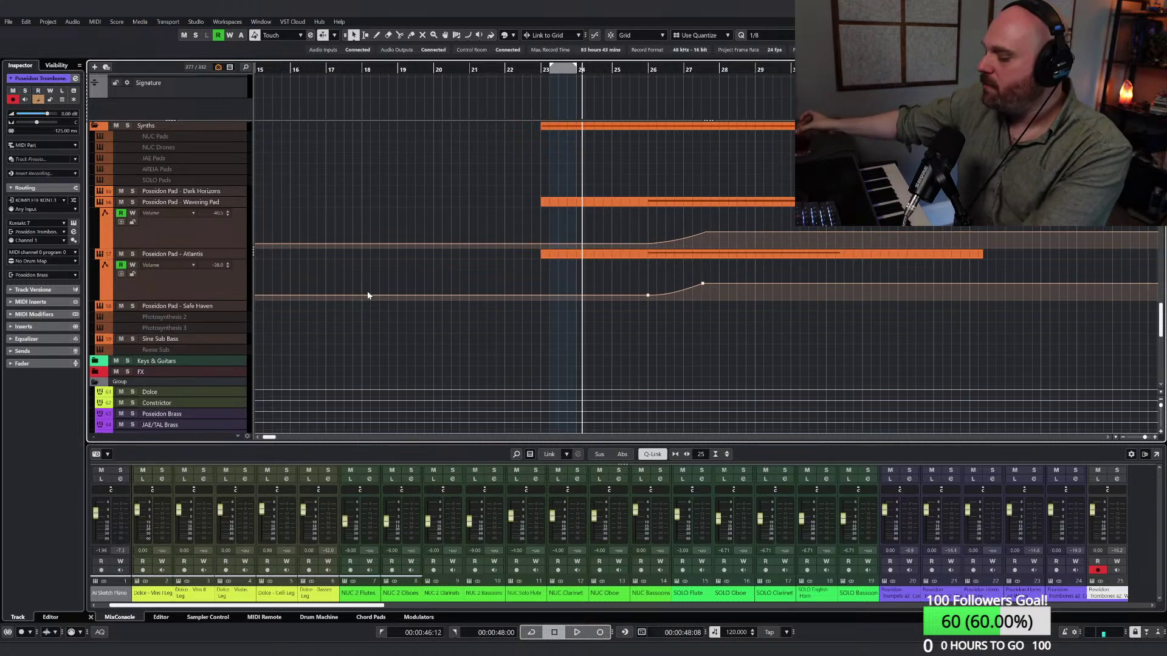
{"action": "scroll", "coordinate": [394, 273], "scroll_direction": "down", "scroll_amount": 10}
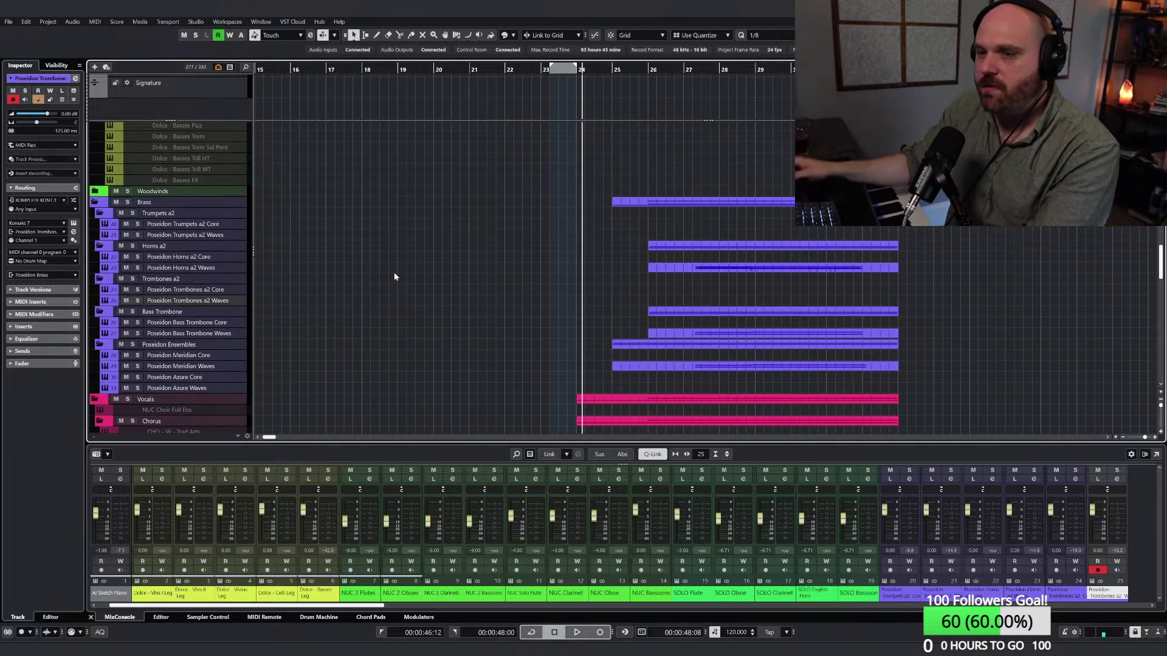
{"action": "key", "text": "space"}
{"action": "scroll", "coordinate": [577, 253], "scroll_direction": "up", "scroll_amount": 15}
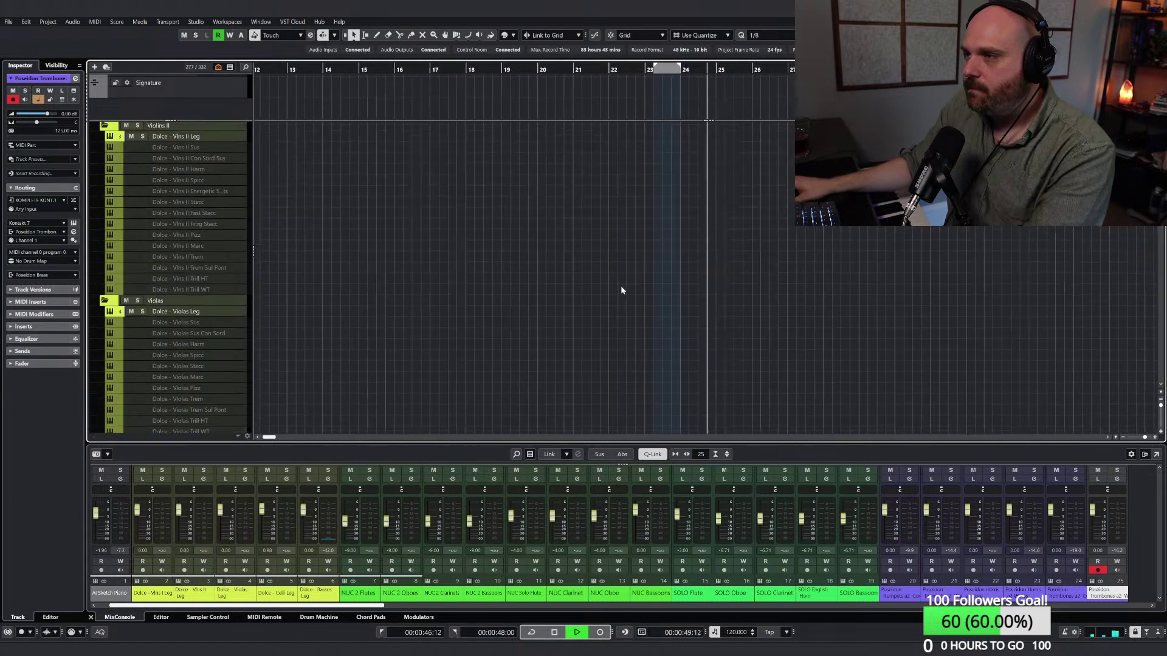
{"action": "key", "text": "space"}
Step: Enable the disabled Dolce - Trem track in the Celli folder
{"action": "scroll", "coordinate": [390, 305], "scroll_direction": "down", "scroll_amount": 5}
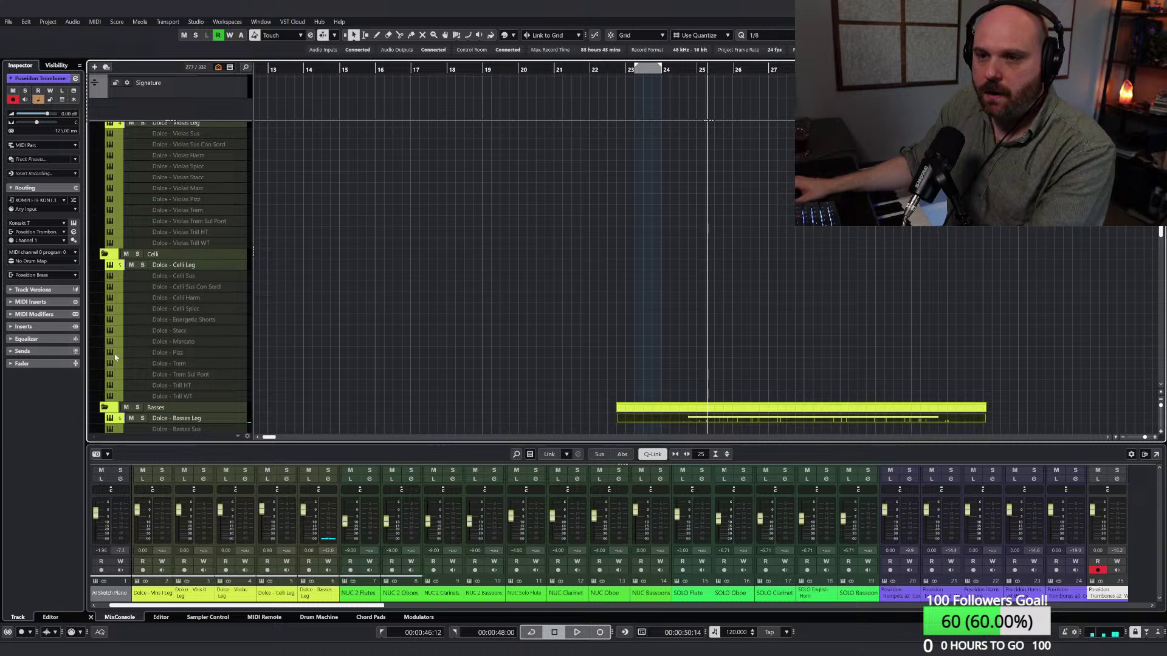
{"action": "left_click", "coordinate": [189, 364]}
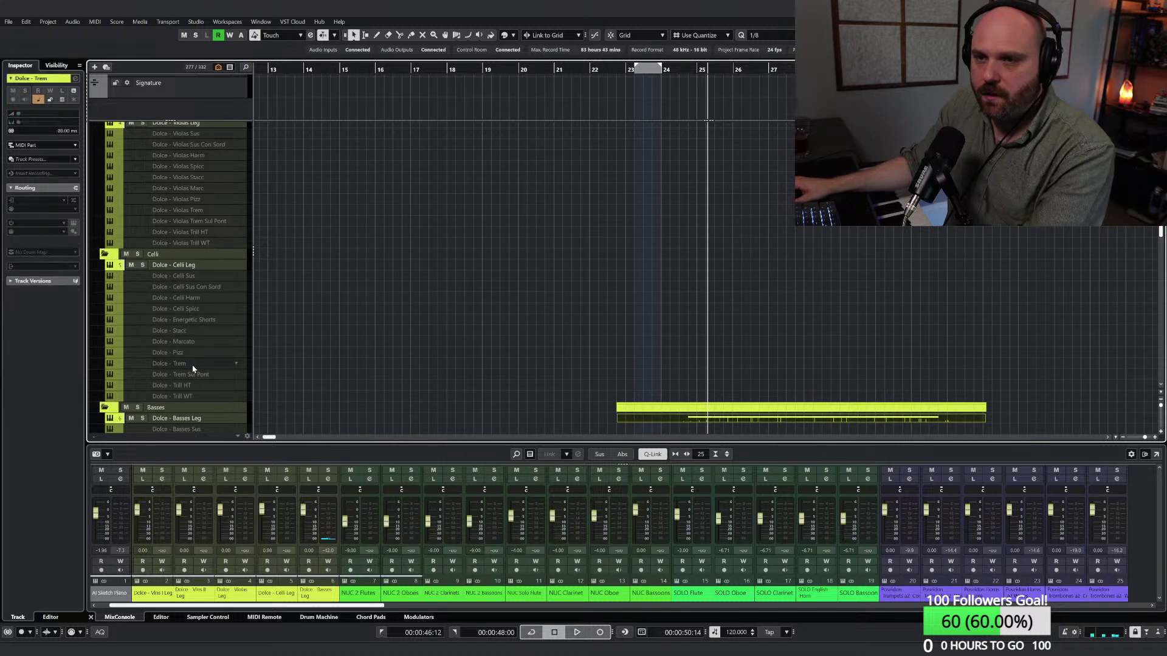
{"action": "right_click", "coordinate": [192, 365]}
{"action": "left_click", "coordinate": [237, 429]}
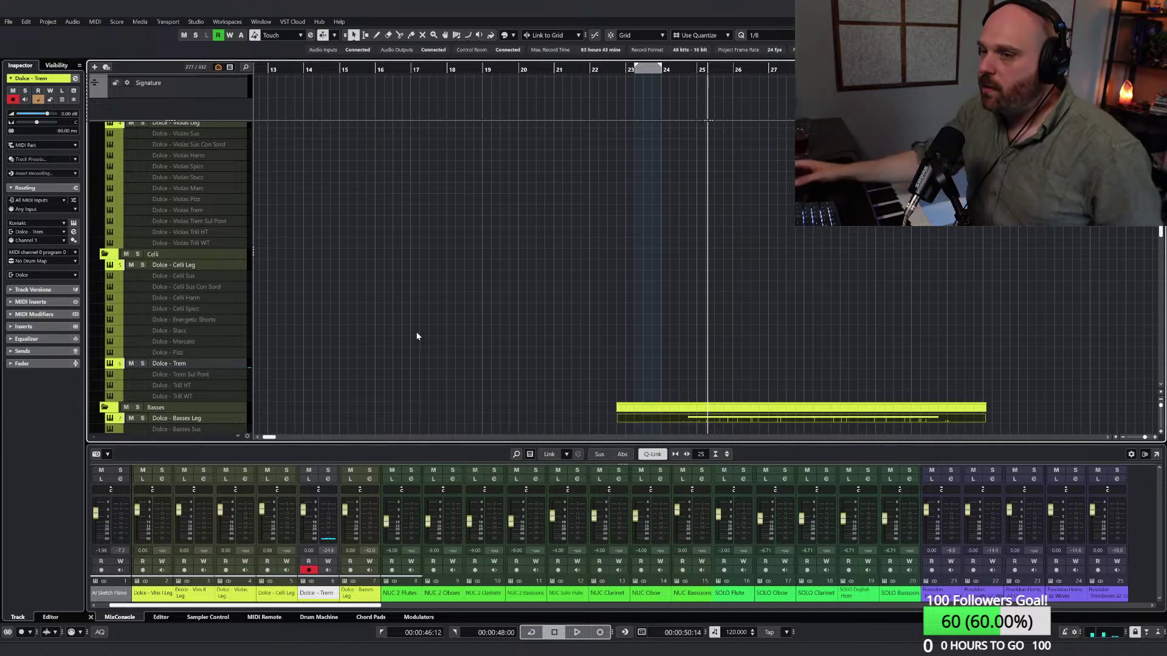
Step: Play the cue from bar 23 to about bar 32 with the Dolce - Trem track armed for rehearsal
{"action": "right_click", "coordinate": [609, 344]}
{"action": "left_click", "coordinate": [608, 343]}
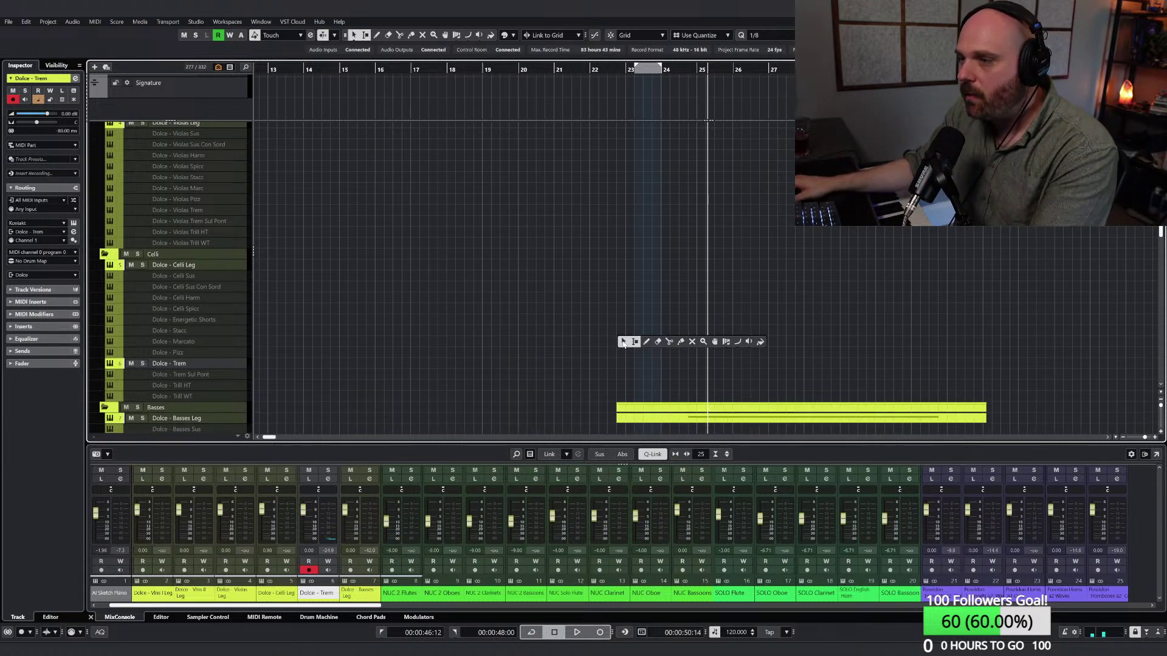
{"action": "left_click", "coordinate": [632, 68]}
{"action": "scroll", "coordinate": [401, 330], "scroll_direction": "down", "scroll_amount": 6}
{"action": "key", "text": "space"}
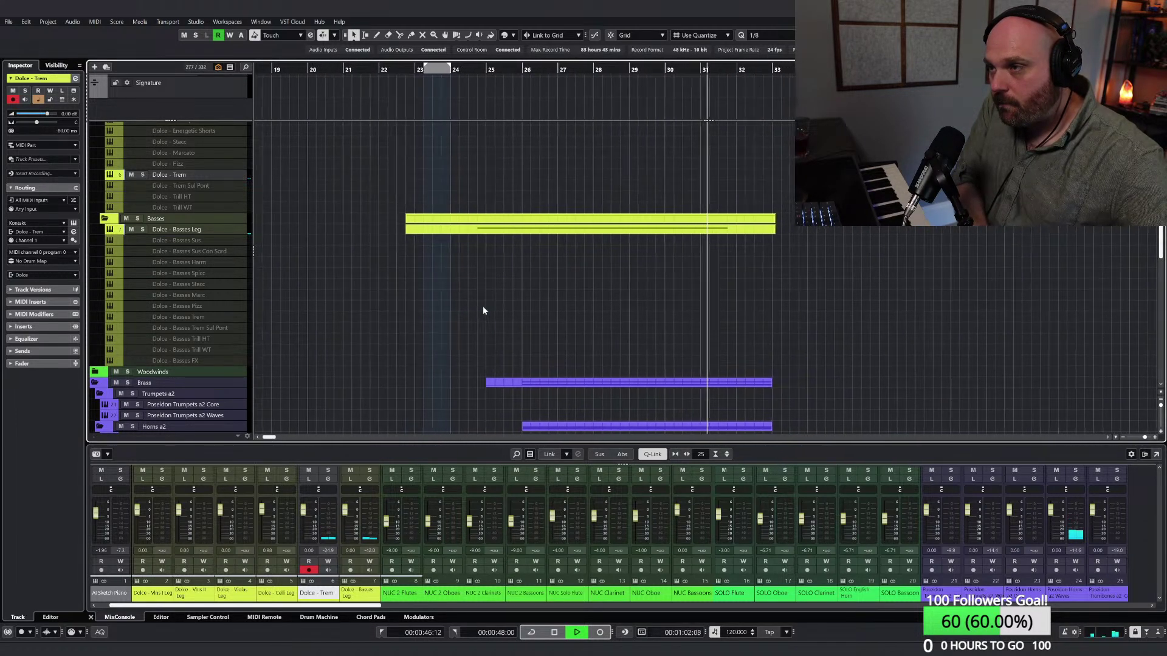
{"action": "key", "text": "space"}
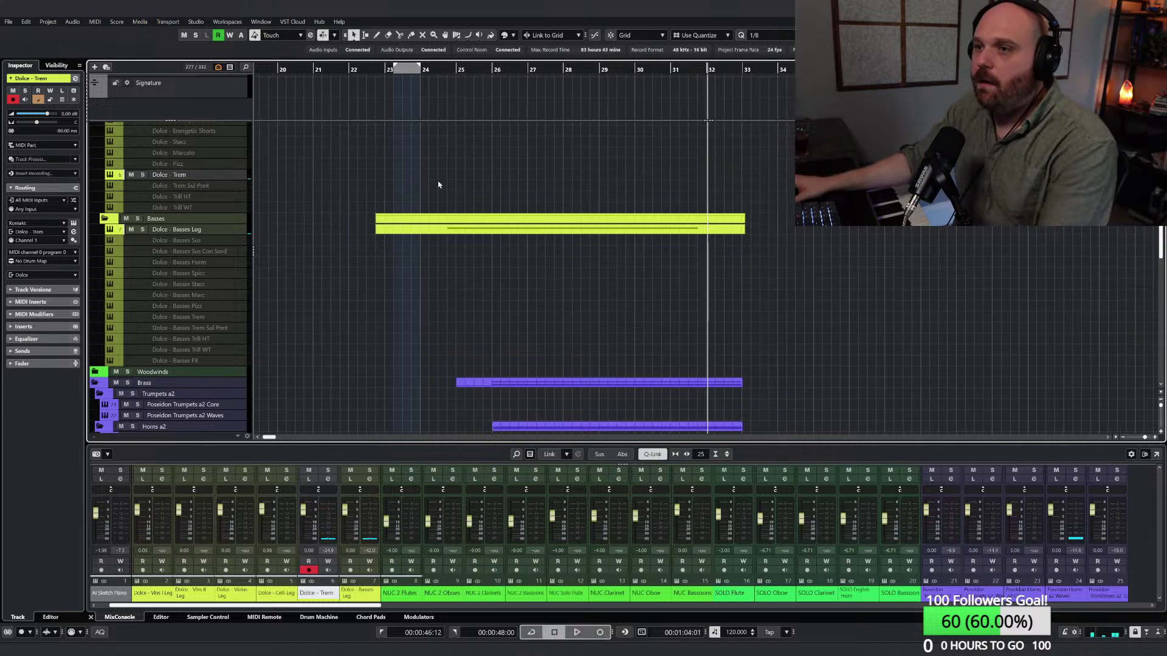
Step: Record a MIDI take on Dolce - Trem from about bar 23 to bar 32, and open the recorded part for editing
{"action": "key", "text": "KP_Multiply"}
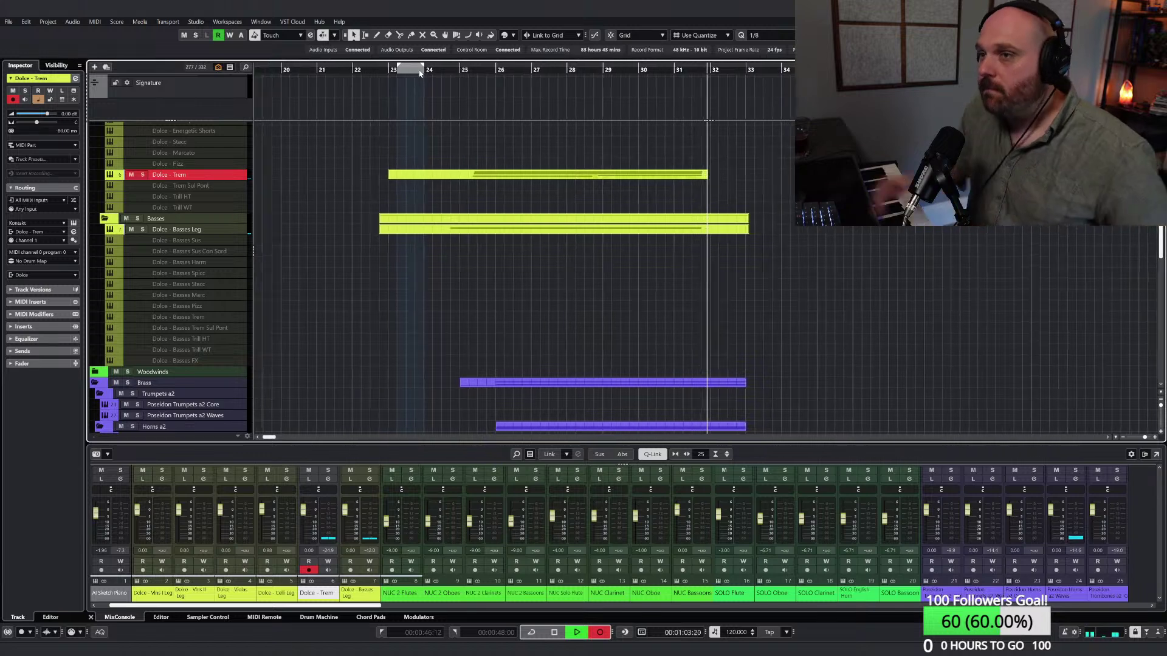
{"action": "key", "text": "space"}
{"action": "right_click", "coordinate": [446, 252]}
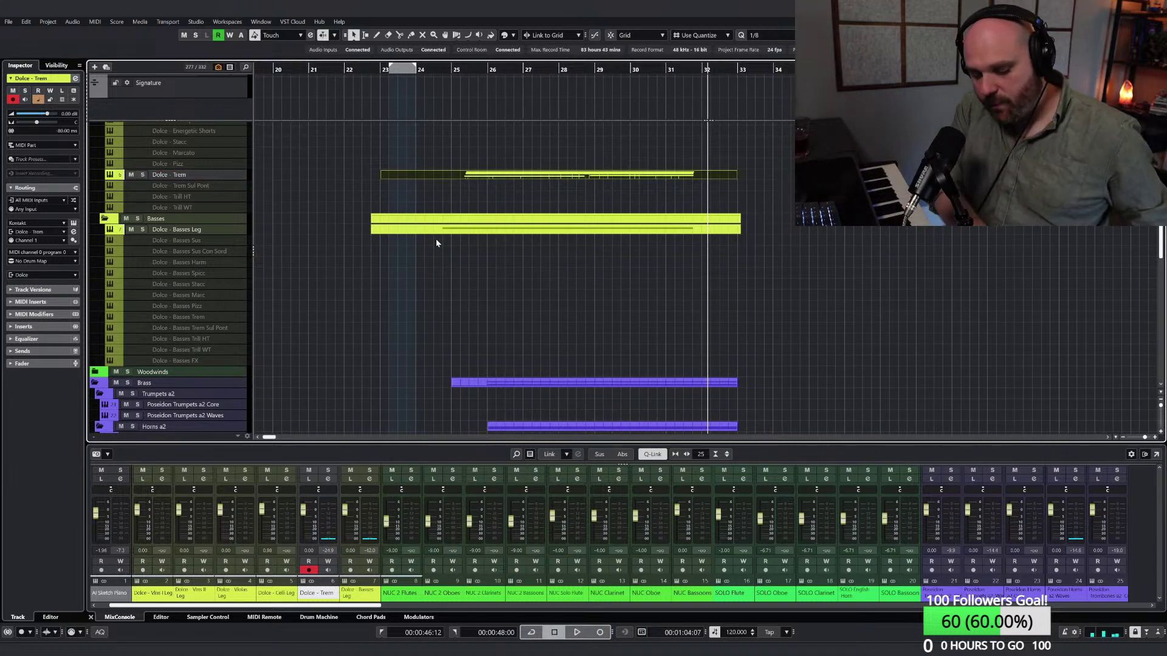
{"action": "left_click", "coordinate": [519, 178]}
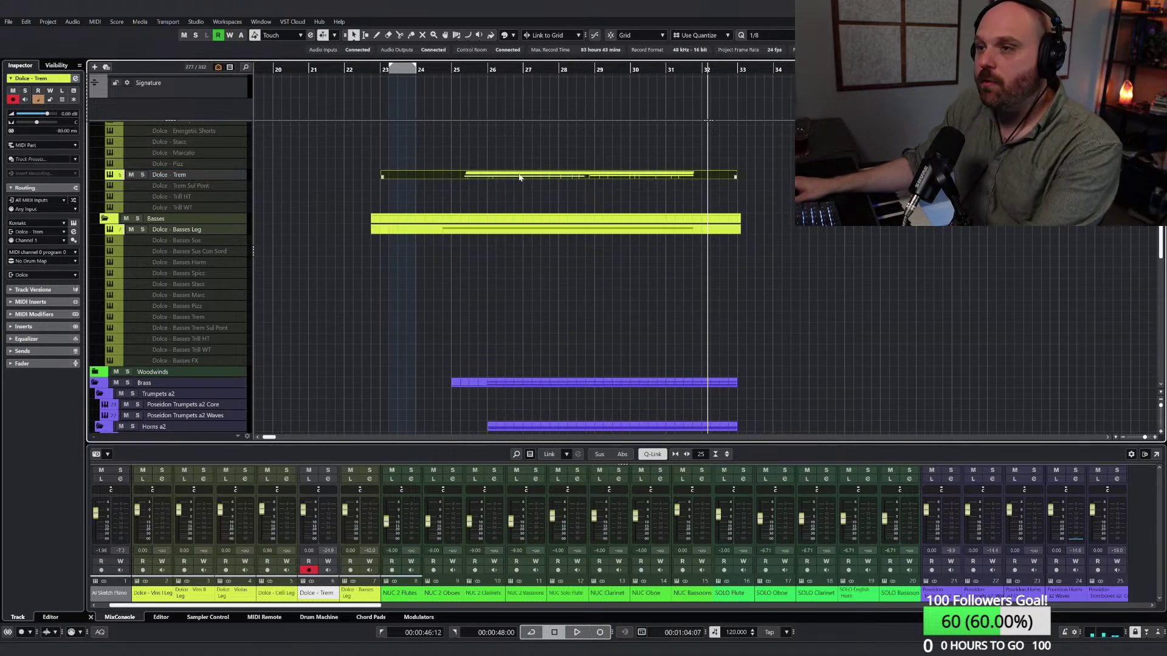
{"action": "double_click", "coordinate": [515, 177]}
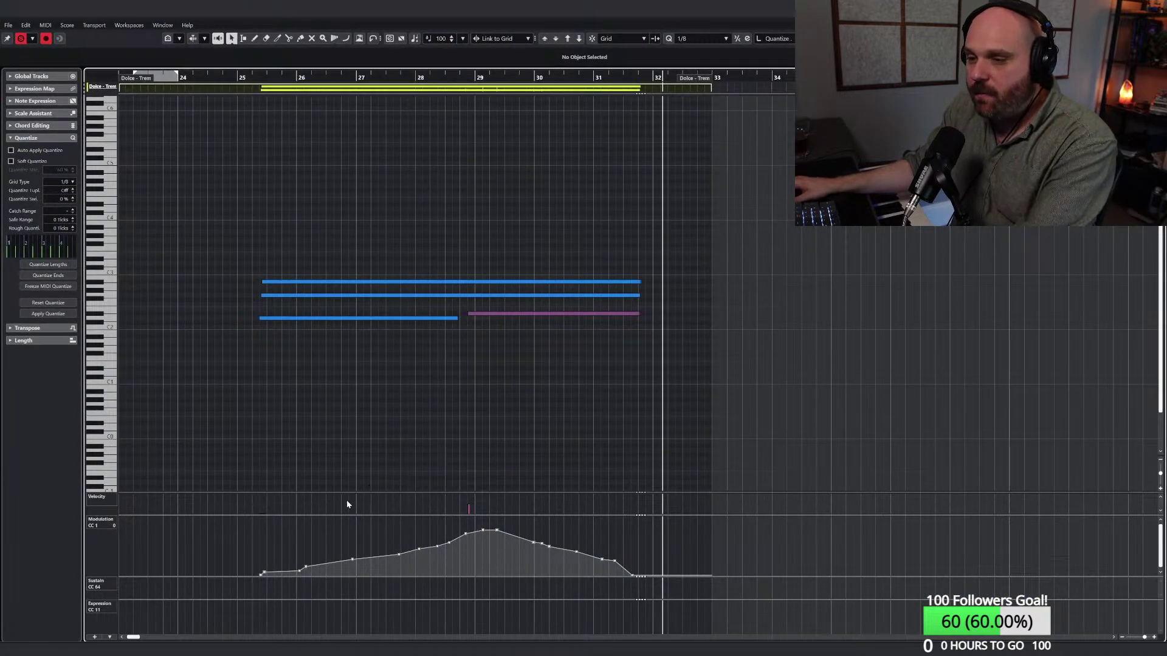
Step: Adjust the modulation (CC 1) swell of the recorded Dolce - Trem part slightly and close the editor
{"action": "left_click_drag", "start_coordinate": [207, 534], "coordinate": [699, 578]}
{"action": "left_click_drag", "start_coordinate": [447, 528], "coordinate": [448, 528]}
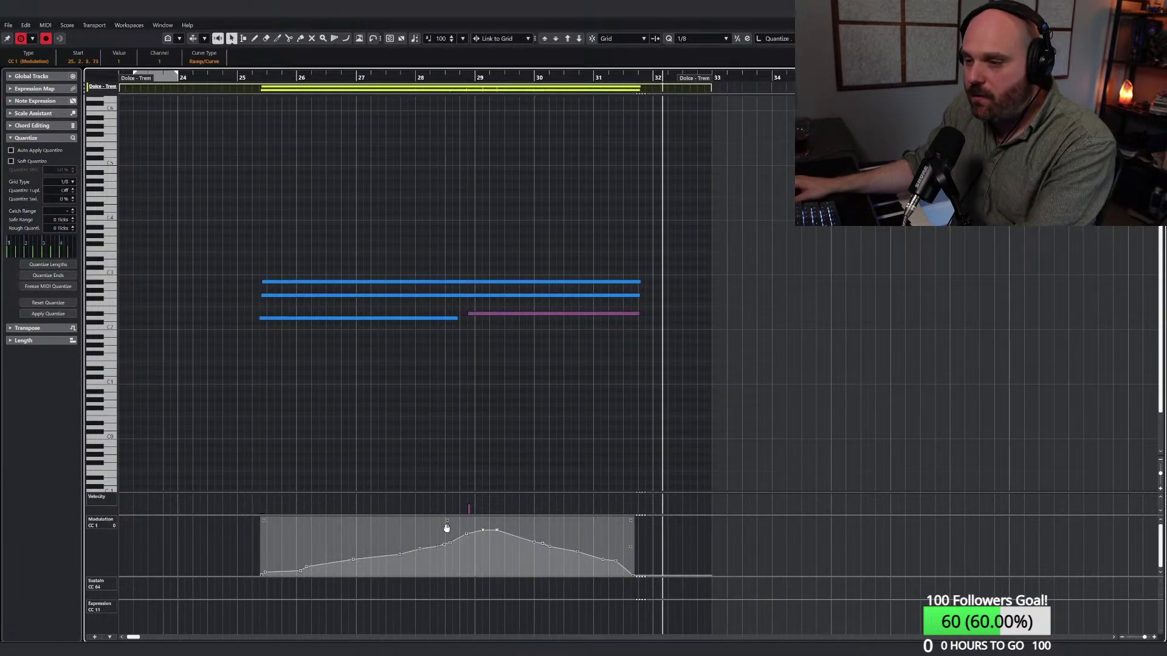
{"action": "left_click", "coordinate": [473, 482]}
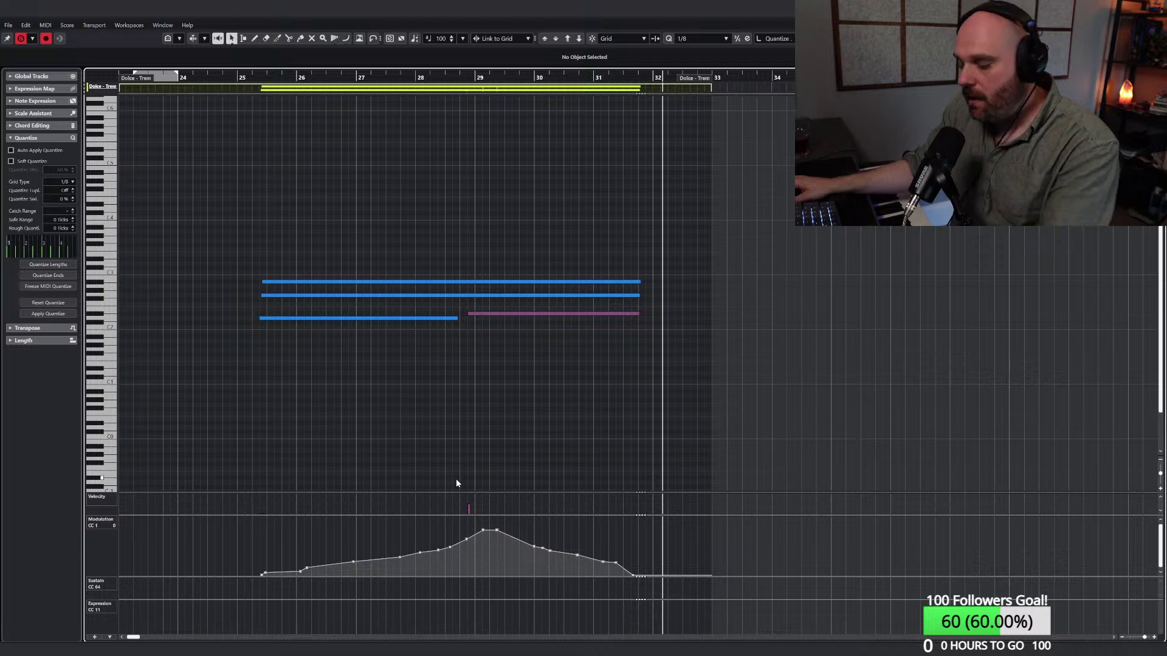
{"action": "left_click_drag", "start_coordinate": [282, 539], "coordinate": [686, 589]}
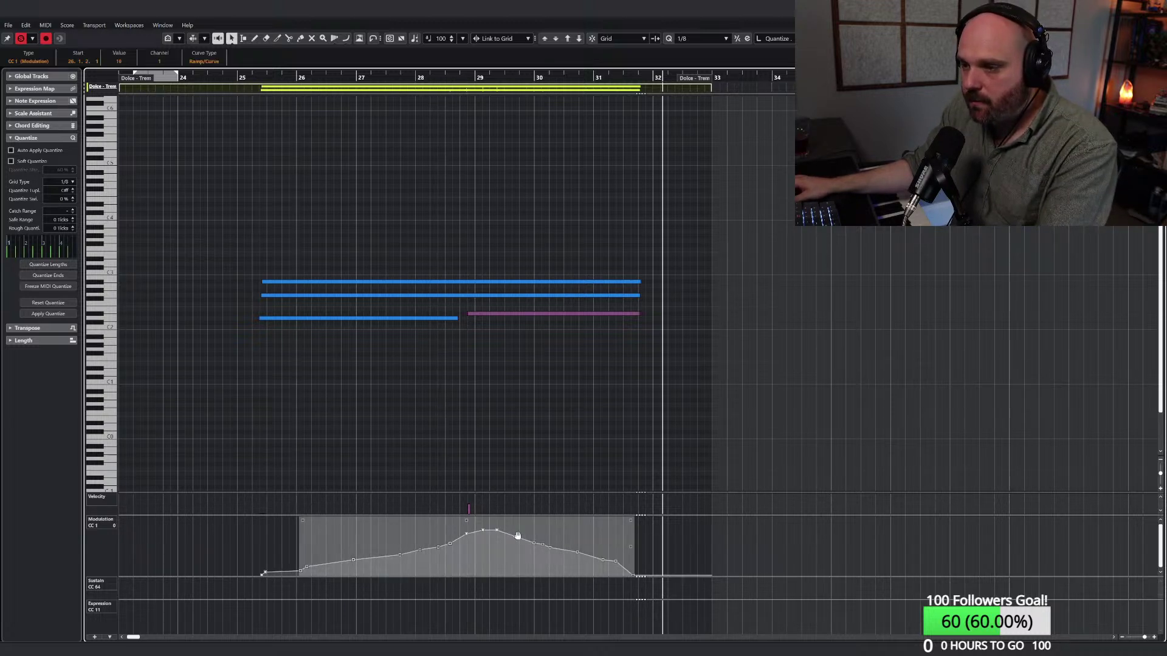
{"action": "left_click_drag", "start_coordinate": [582, 538], "coordinate": [453, 531]}
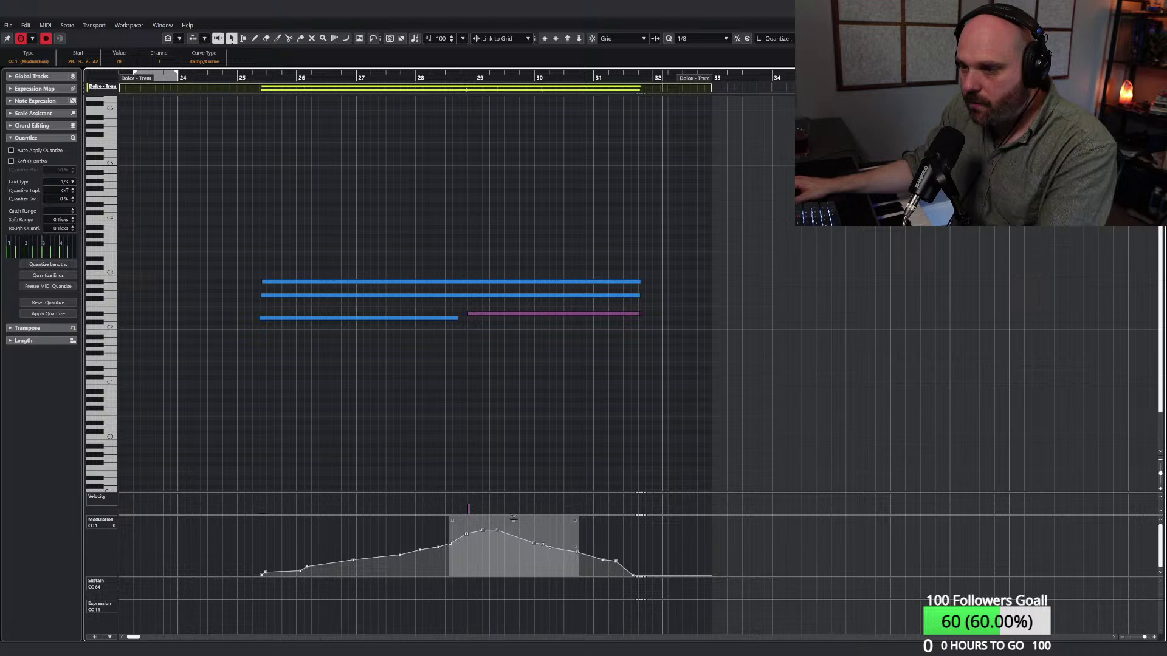
{"action": "left_click", "coordinate": [496, 409]}
{"action": "key", "text": "Escape"}
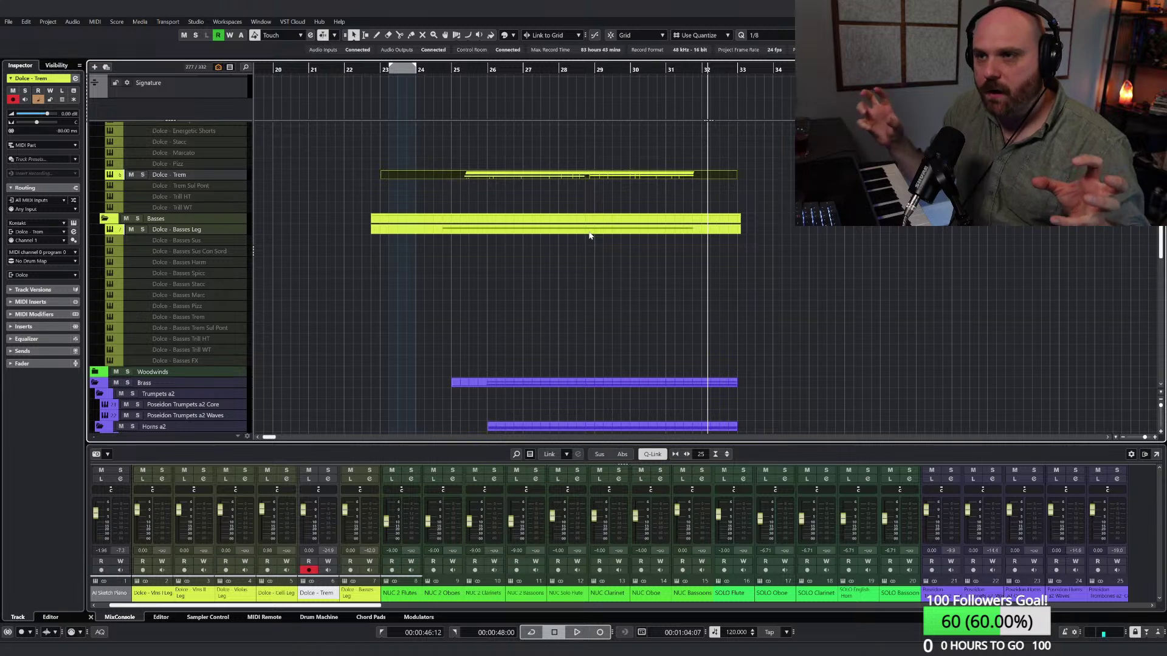
Step: Solo the Strings folder and play the cue from the middle of bar 24 to about bar 30
{"action": "scroll", "coordinate": [228, 221], "scroll_direction": "up", "scroll_amount": 10}
{"action": "scroll", "coordinate": [228, 221], "scroll_direction": "up", "scroll_amount": 5}
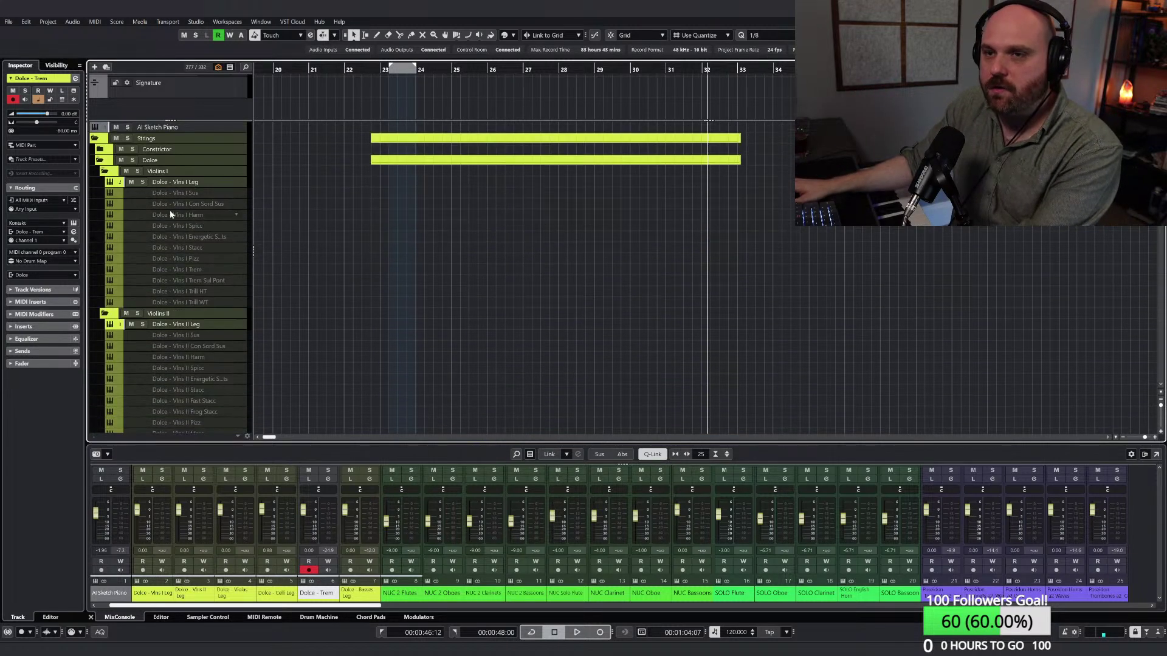
{"action": "left_click", "coordinate": [129, 136]}
{"action": "scroll", "coordinate": [428, 251], "scroll_direction": "down", "scroll_amount": 10}
{"action": "scroll", "coordinate": [462, 258], "scroll_direction": "down", "scroll_amount": 2}
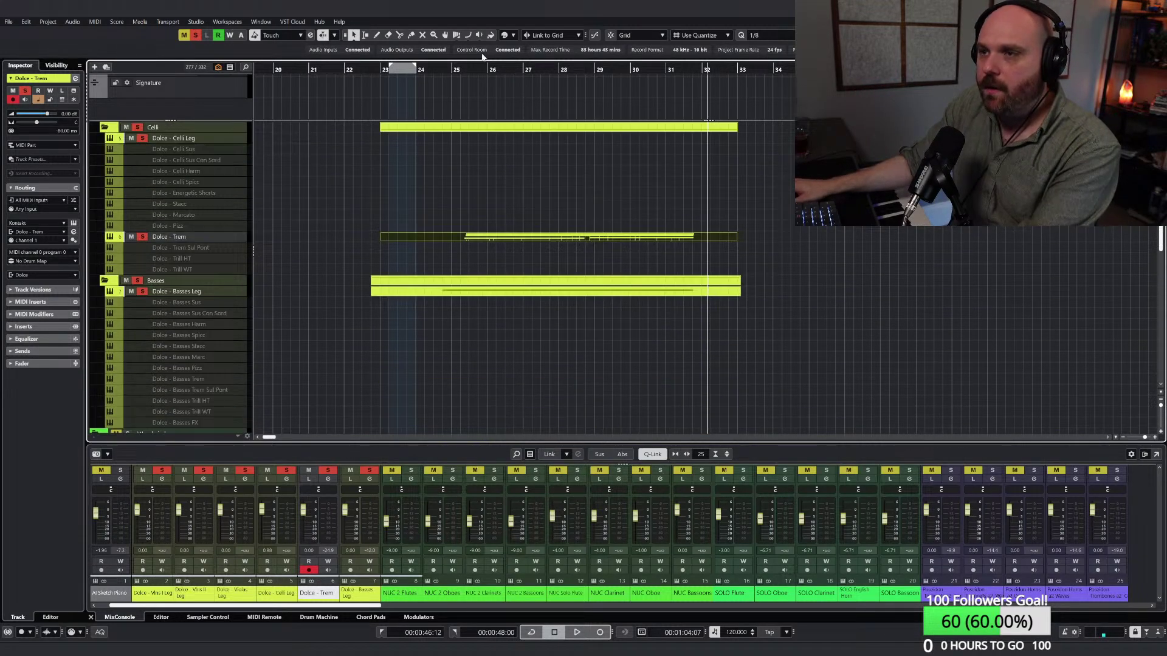
{"action": "left_click_drag", "start_coordinate": [462, 69], "coordinate": [437, 77]}
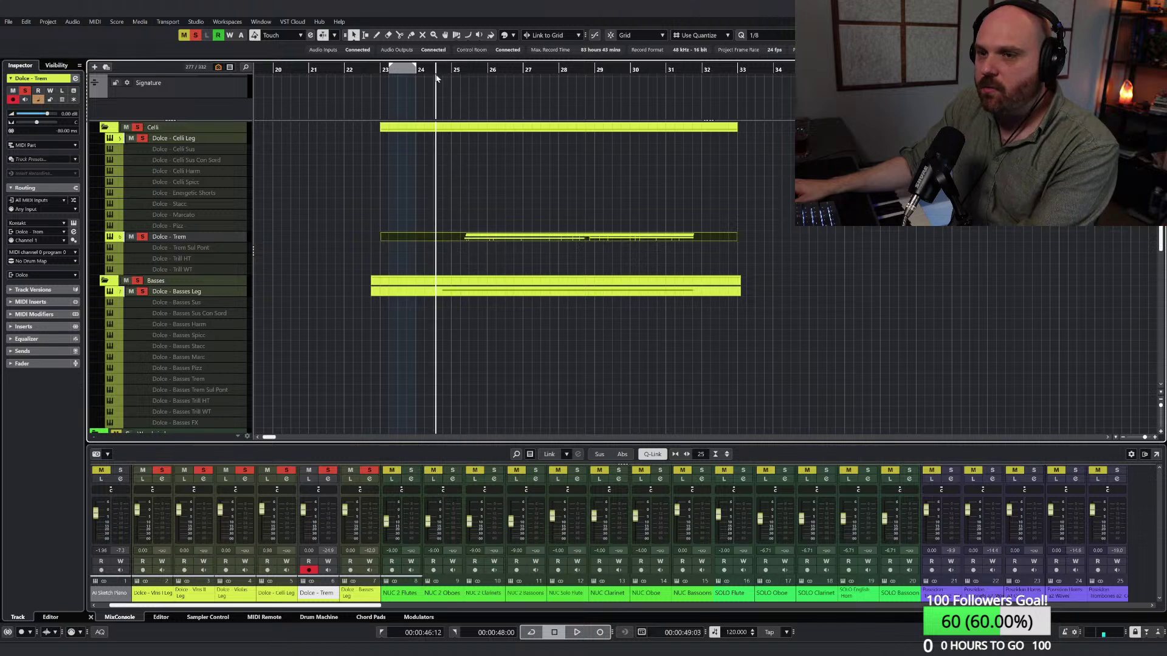
{"action": "key", "text": "space"}
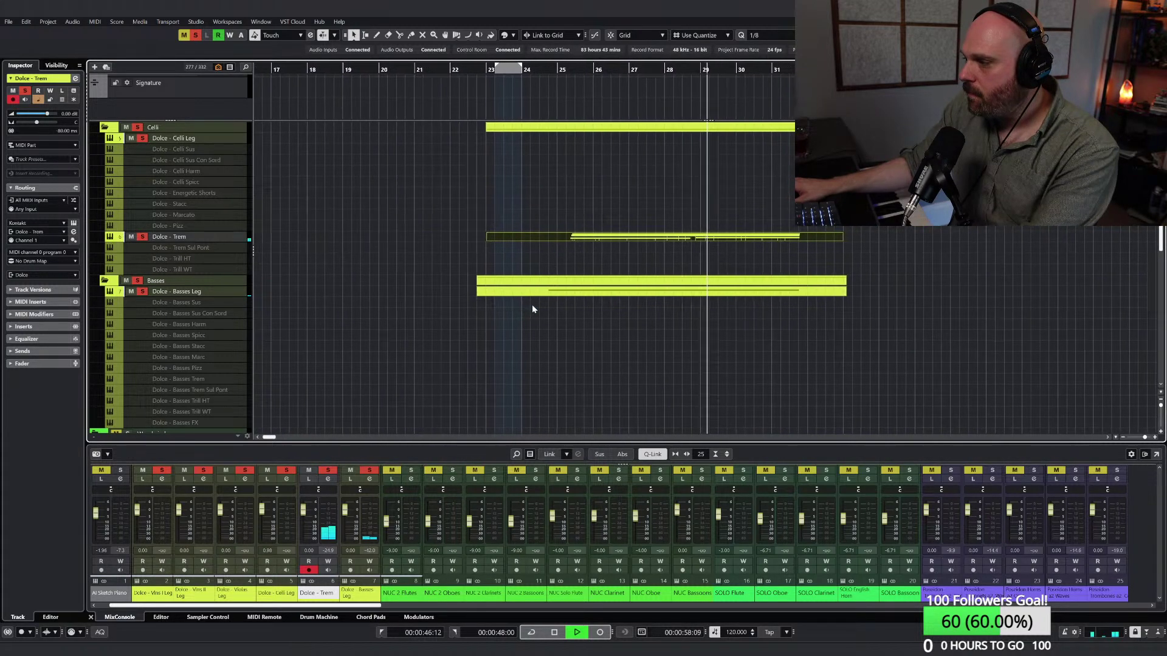
{"action": "scroll", "coordinate": [526, 304], "scroll_direction": "down", "scroll_amount": 5}
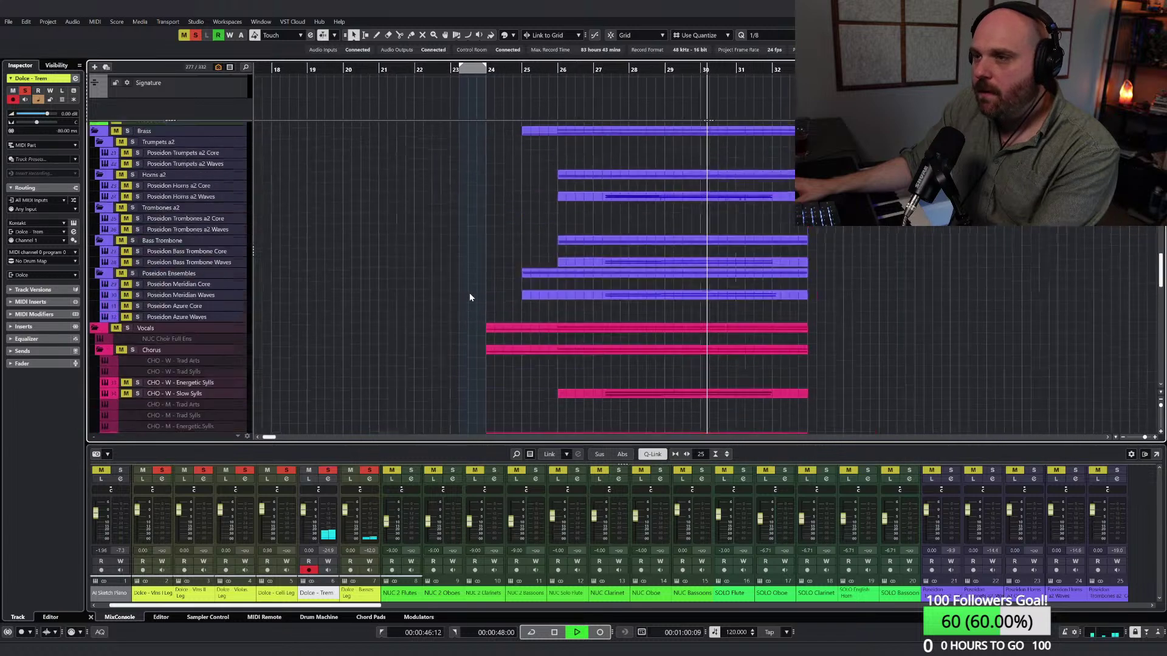
{"action": "key", "text": "space"}
Step: Clear the strings solo, solo the Brass folder instead, and play it from about bar 27
{"action": "left_click", "coordinate": [195, 35]}
{"action": "left_click", "coordinate": [127, 194]}
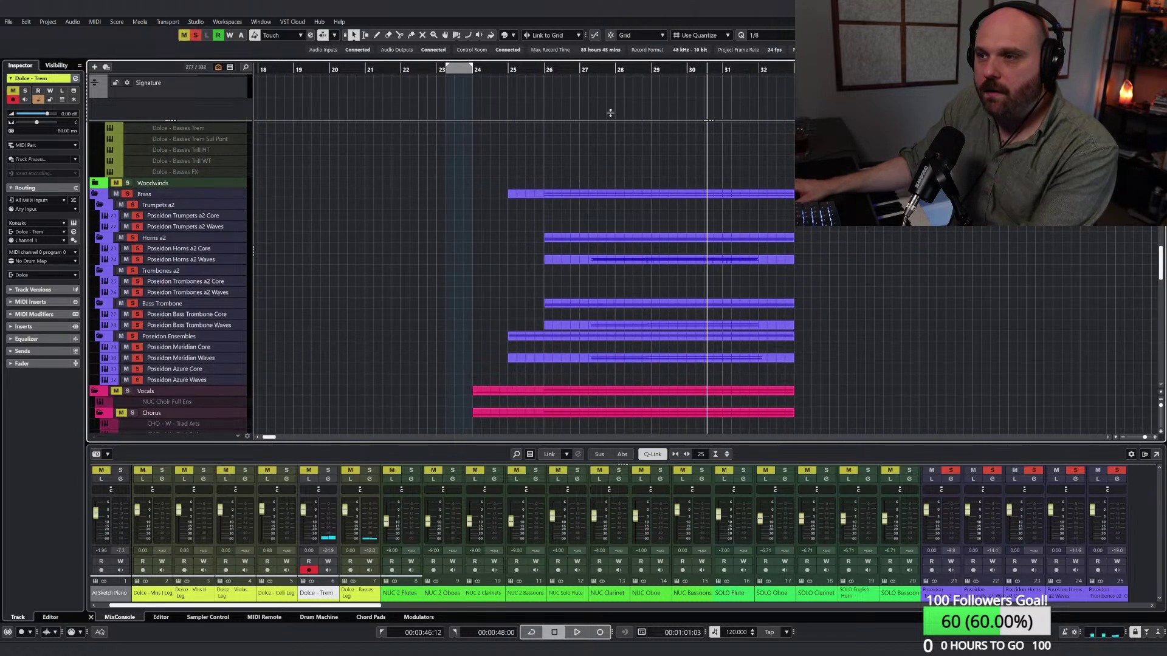
{"action": "left_click", "coordinate": [589, 67]}
{"action": "key", "text": "space"}
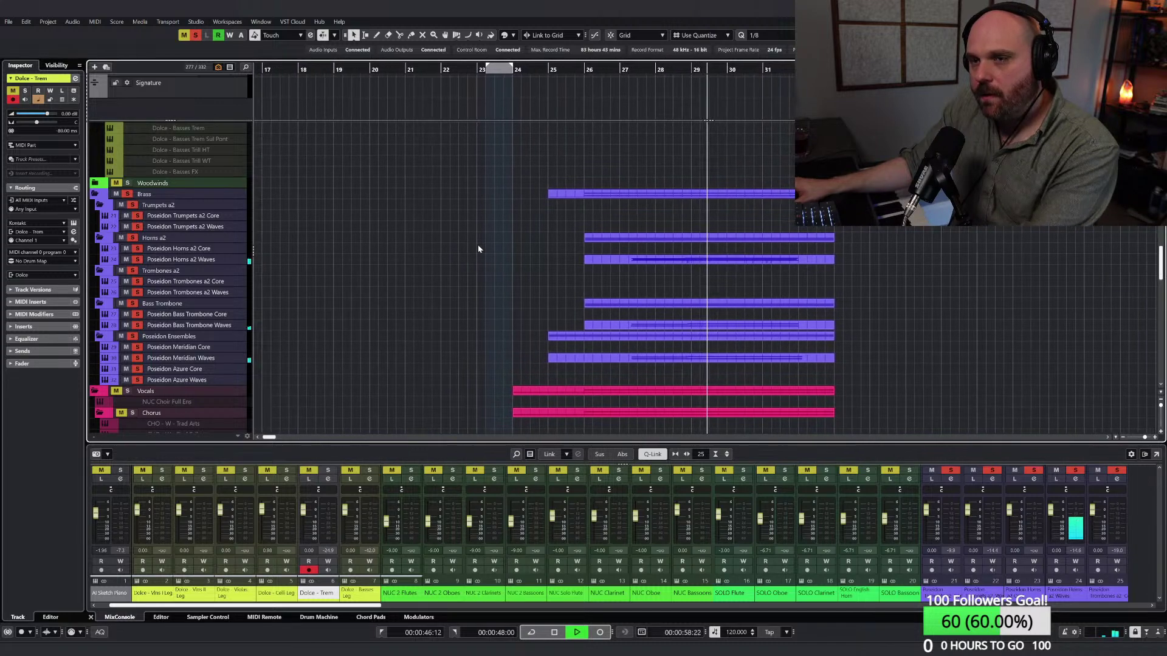
Step: Add the Strings folder to the brass solo and play both sections from the middle of bar 24
{"action": "scroll", "coordinate": [478, 245], "scroll_direction": "up", "scroll_amount": 6}
{"action": "scroll", "coordinate": [478, 245], "scroll_direction": "up", "scroll_amount": 10}
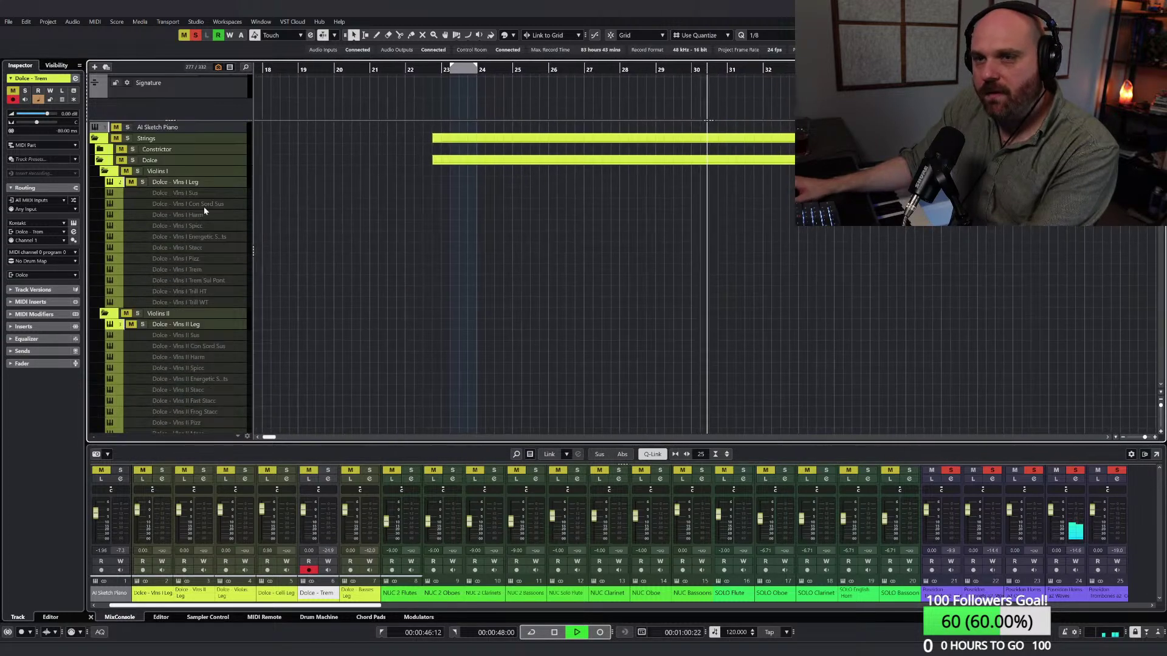
{"action": "left_click", "coordinate": [499, 68]}
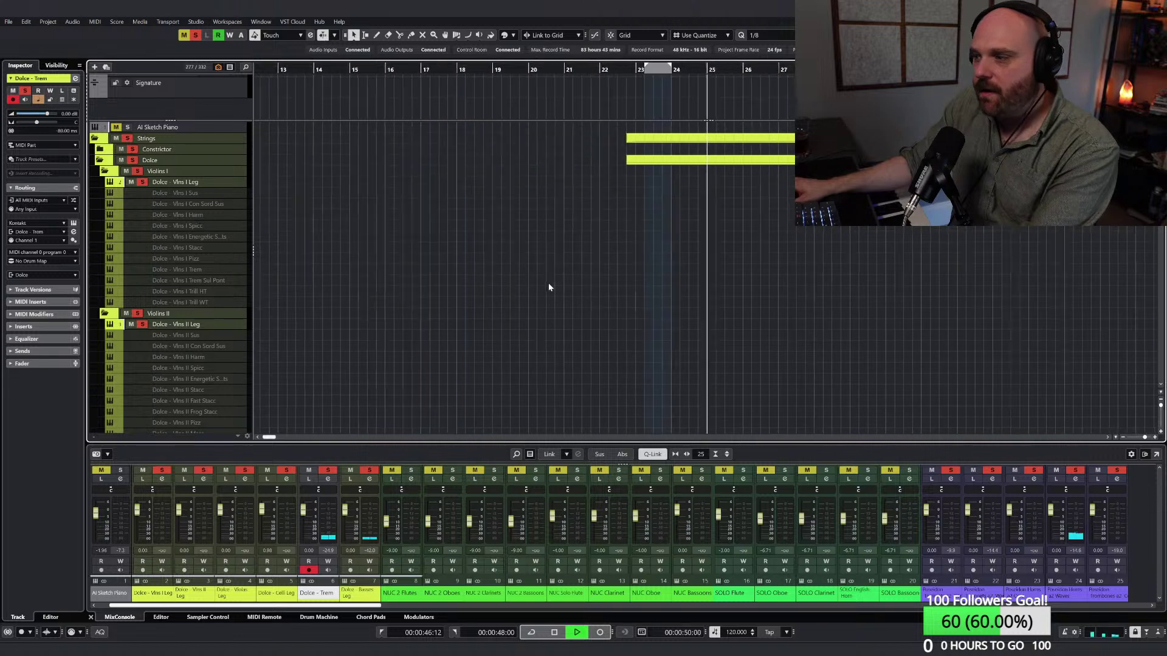
{"action": "scroll", "coordinate": [550, 285], "scroll_direction": "down", "scroll_amount": 5}
{"action": "scroll", "coordinate": [556, 286], "scroll_direction": "down", "scroll_amount": 8}
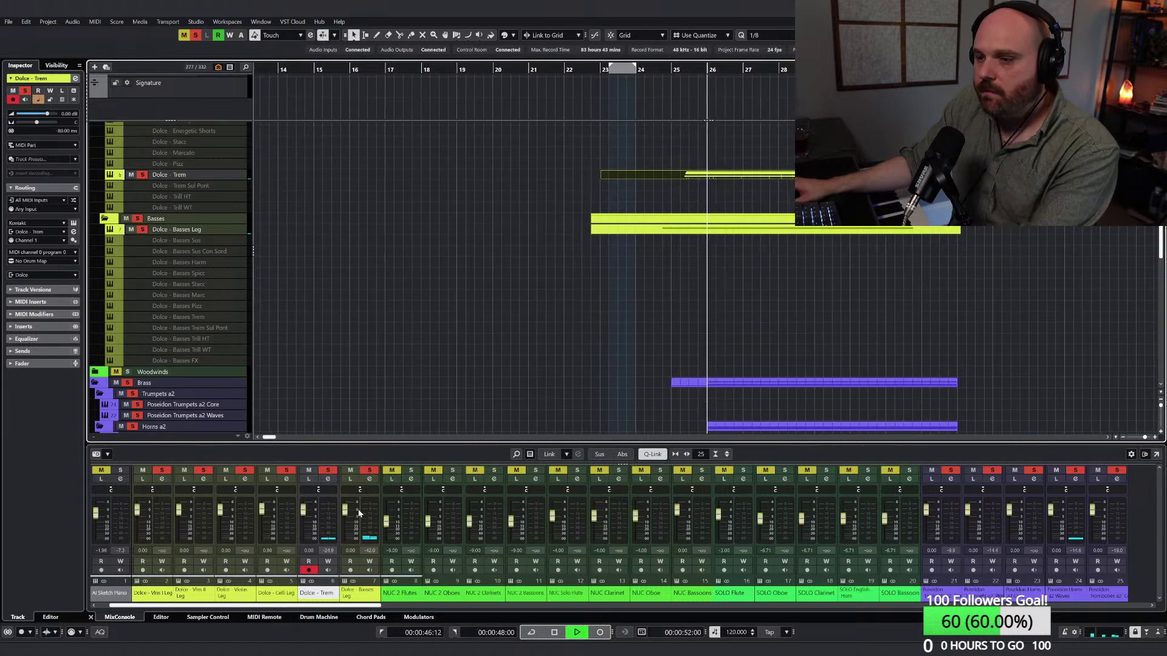
Step: Lower the Dolce - Trem volume to -2.97 dB during playback, and stop and clear all solos
{"action": "scroll", "coordinate": [332, 517], "scroll_direction": "down", "scroll_amount": 3}
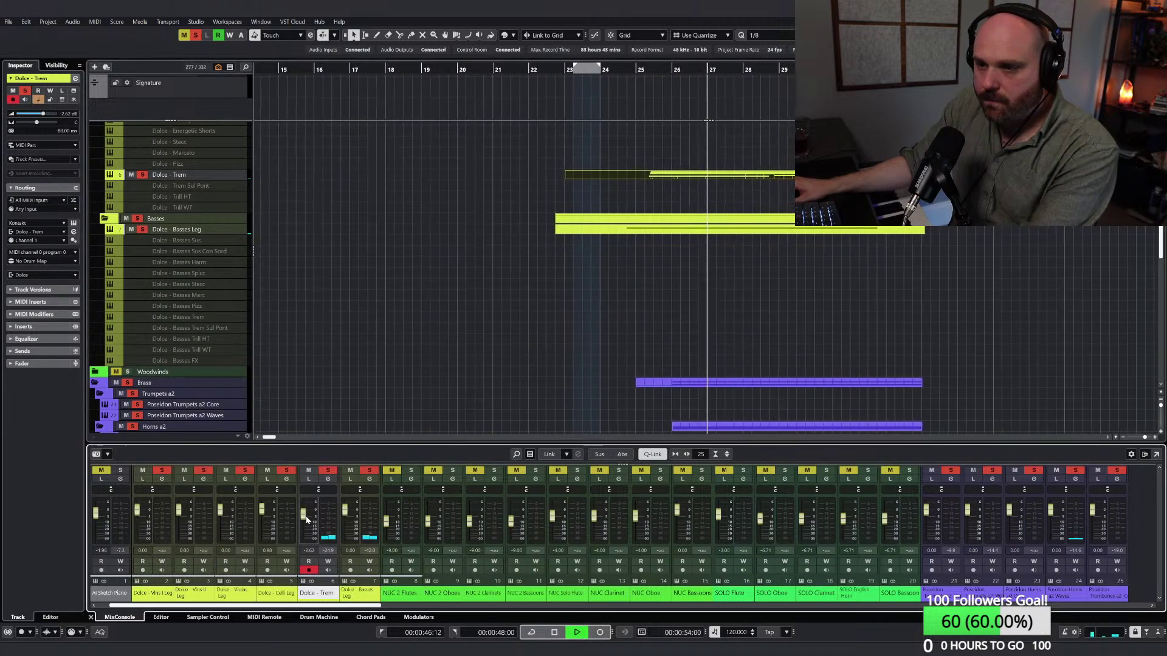
{"action": "scroll", "coordinate": [365, 530], "scroll_direction": "down", "scroll_amount": 2}
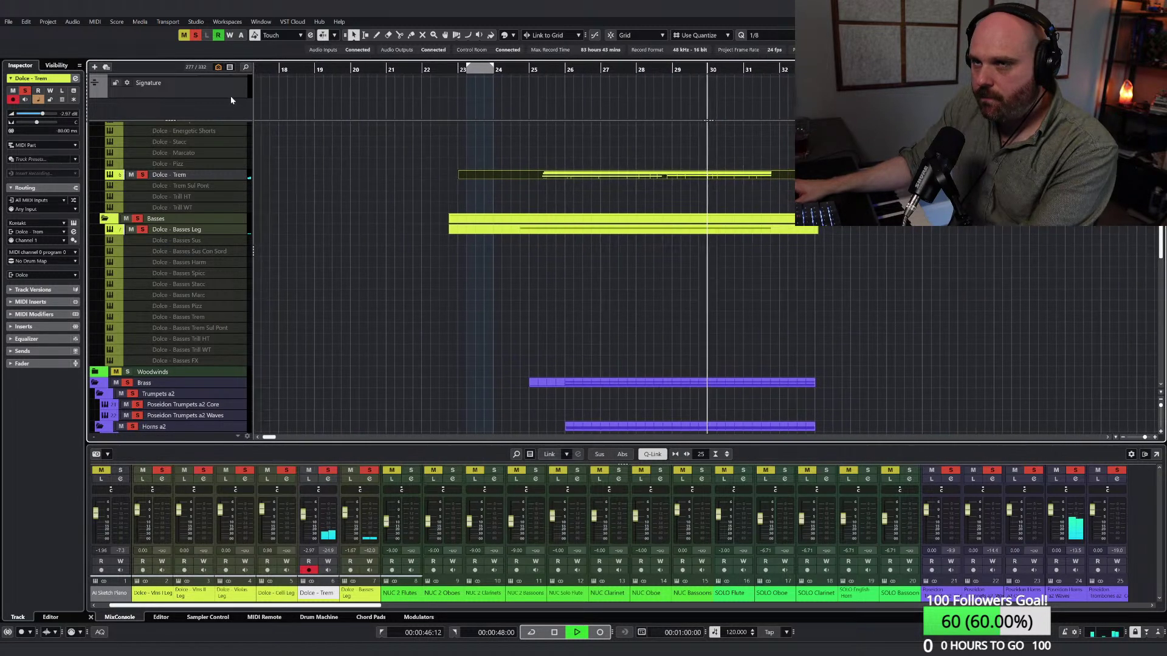
{"action": "key", "text": "space"}
{"action": "left_click", "coordinate": [196, 36]}
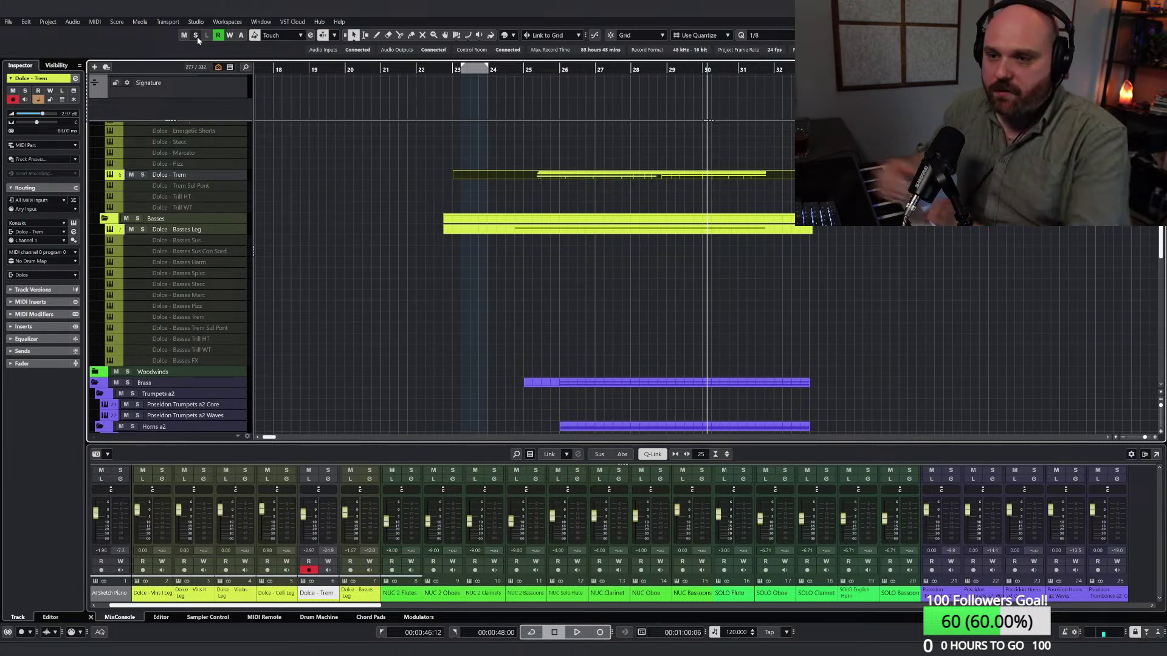
Step: Open the Poseidon Horns a2 Waves instrument, set its wave playback speed to 83%, and close it
{"action": "scroll", "coordinate": [425, 273], "scroll_direction": "down", "scroll_amount": 4}
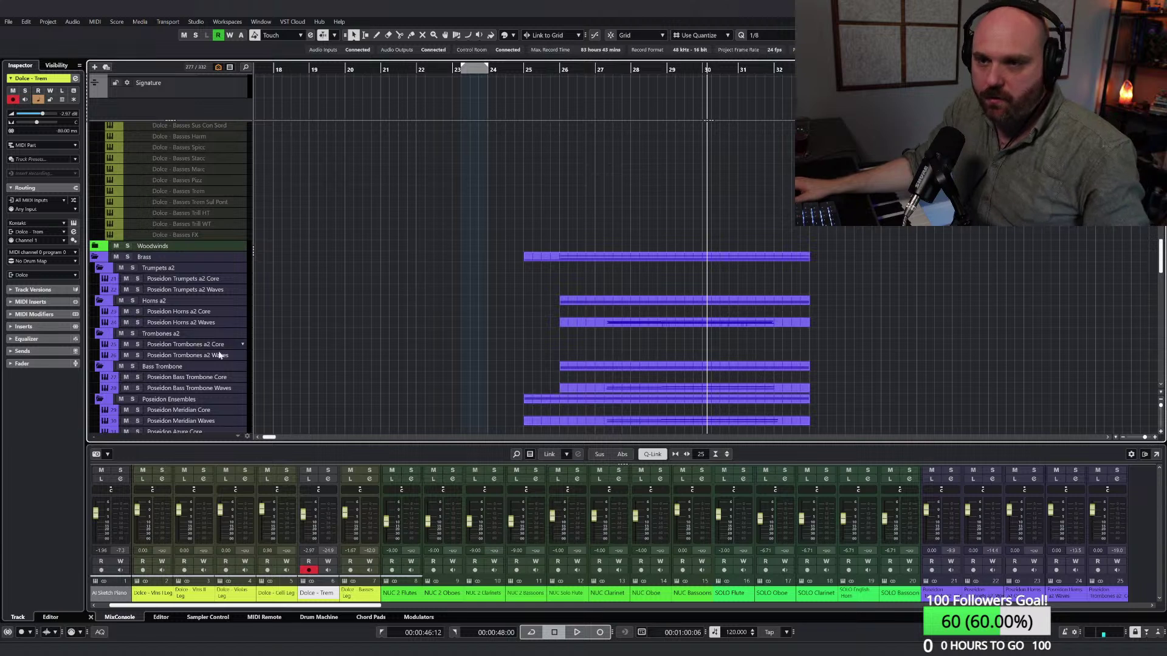
{"action": "left_click", "coordinate": [192, 323]}
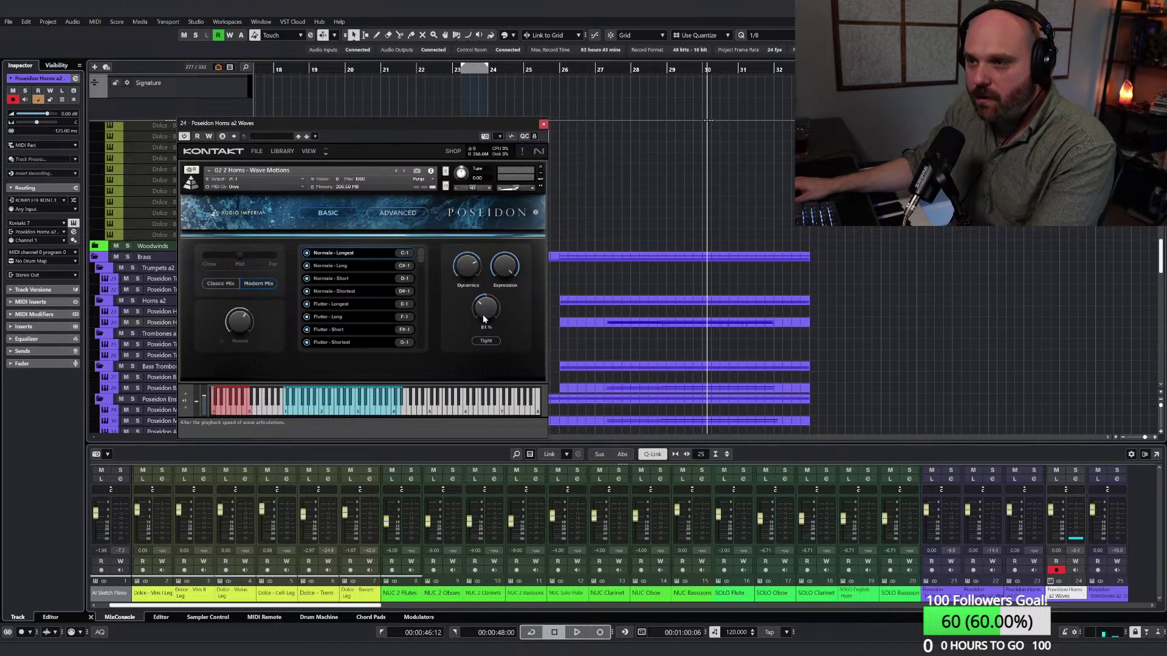
{"action": "scroll", "coordinate": [486, 312], "scroll_direction": "down", "scroll_amount": 1}
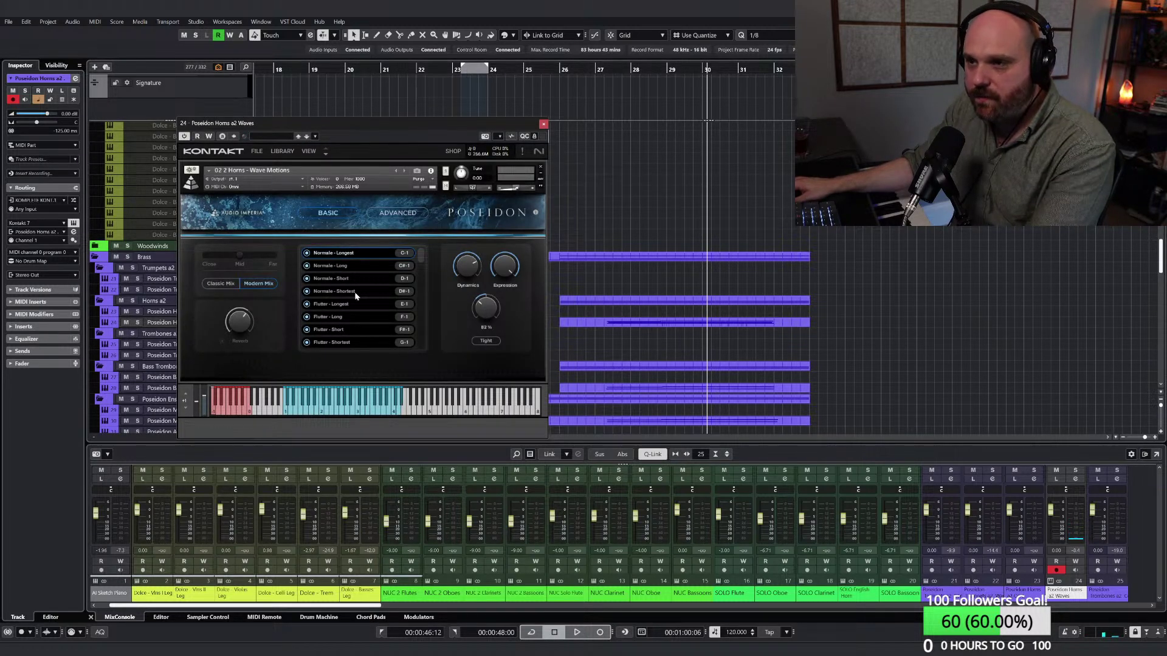
{"action": "left_click", "coordinate": [543, 124]}
Step: Open the Poseidon Azure Waves instrument, audition the Normale Longest, Long, Short and Shortest waves with varied speed, and close it
{"action": "scroll", "coordinate": [300, 292], "scroll_direction": "down", "scroll_amount": 4}
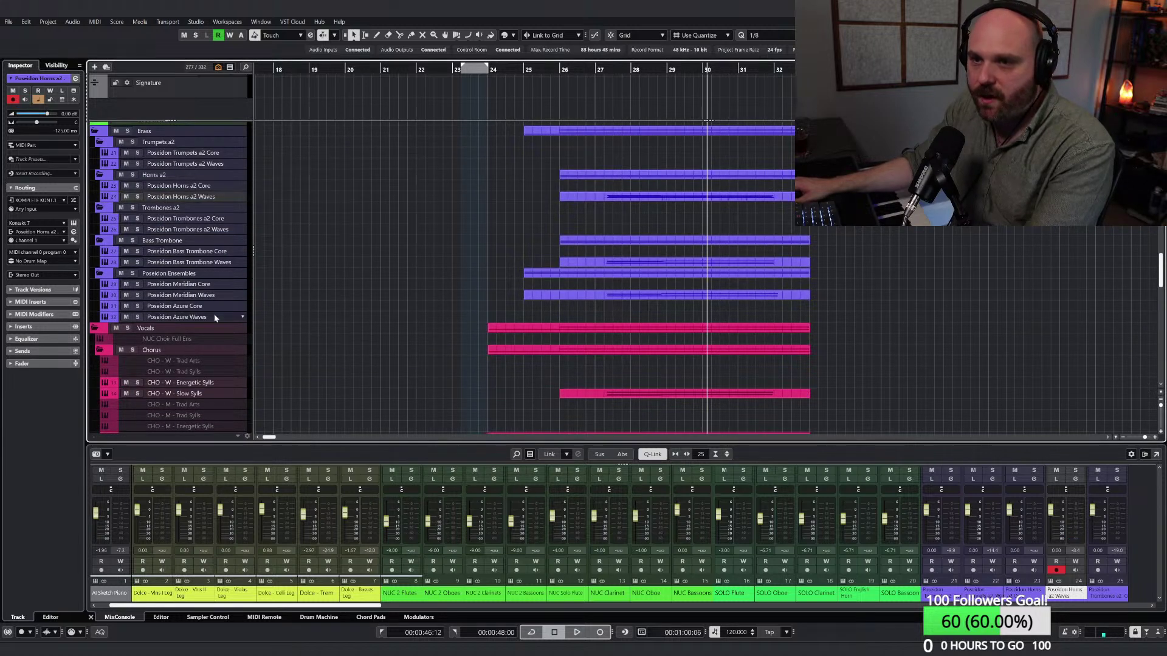
{"action": "left_click", "coordinate": [182, 317]}
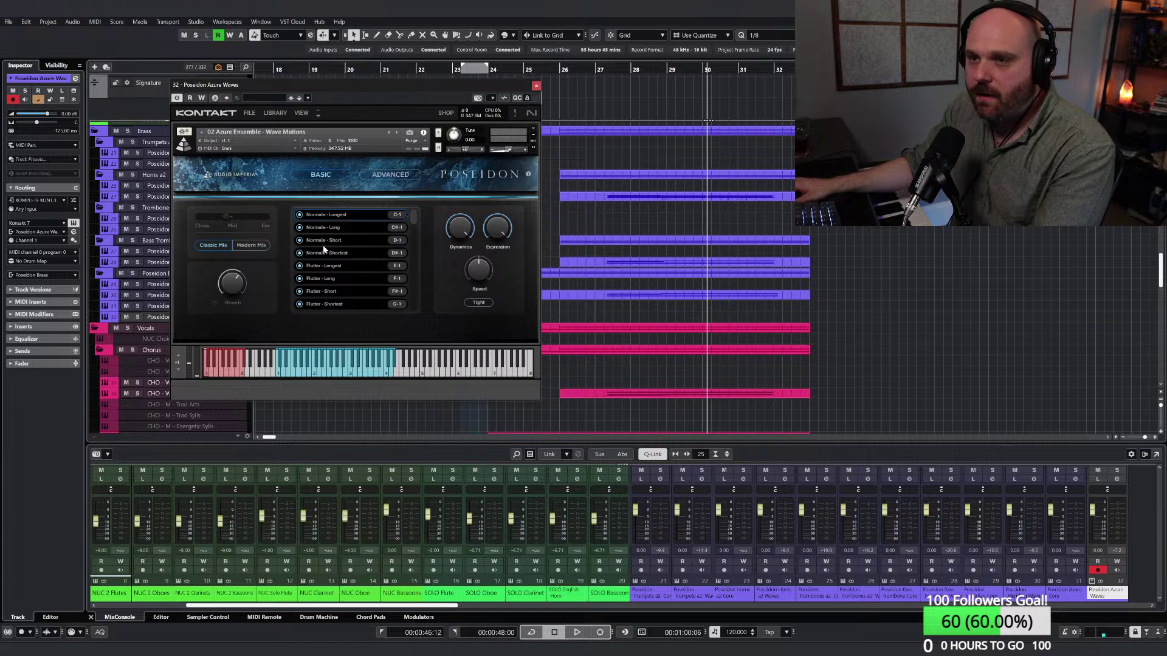
{"action": "left_click", "coordinate": [332, 243]}
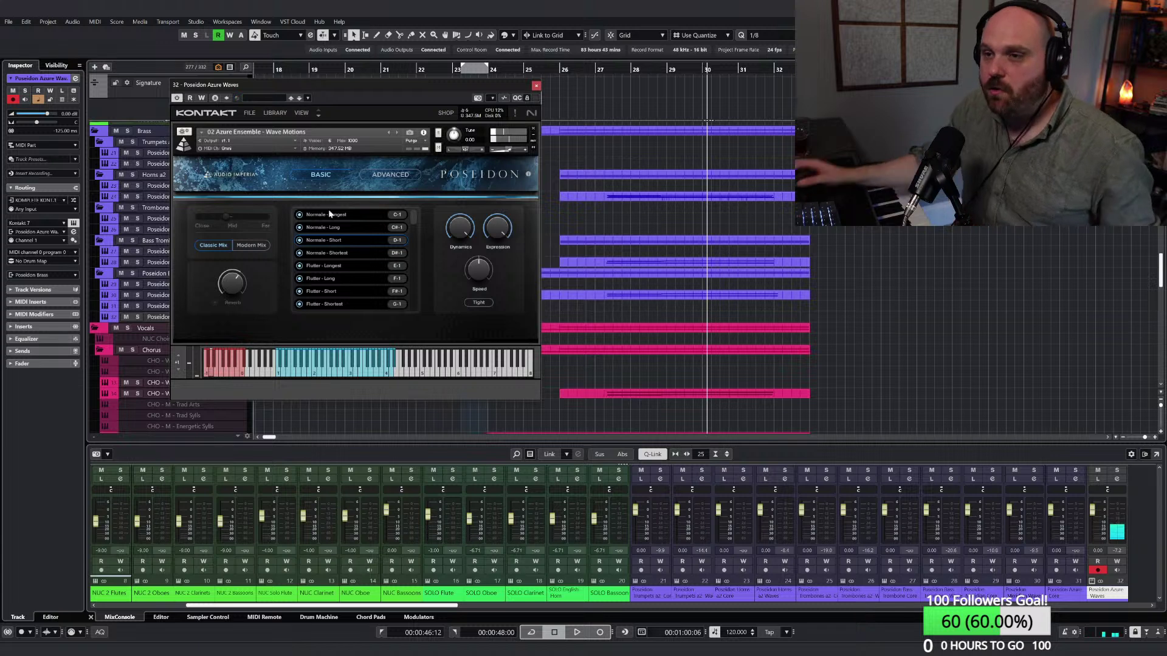
{"action": "left_click", "coordinate": [329, 218]}
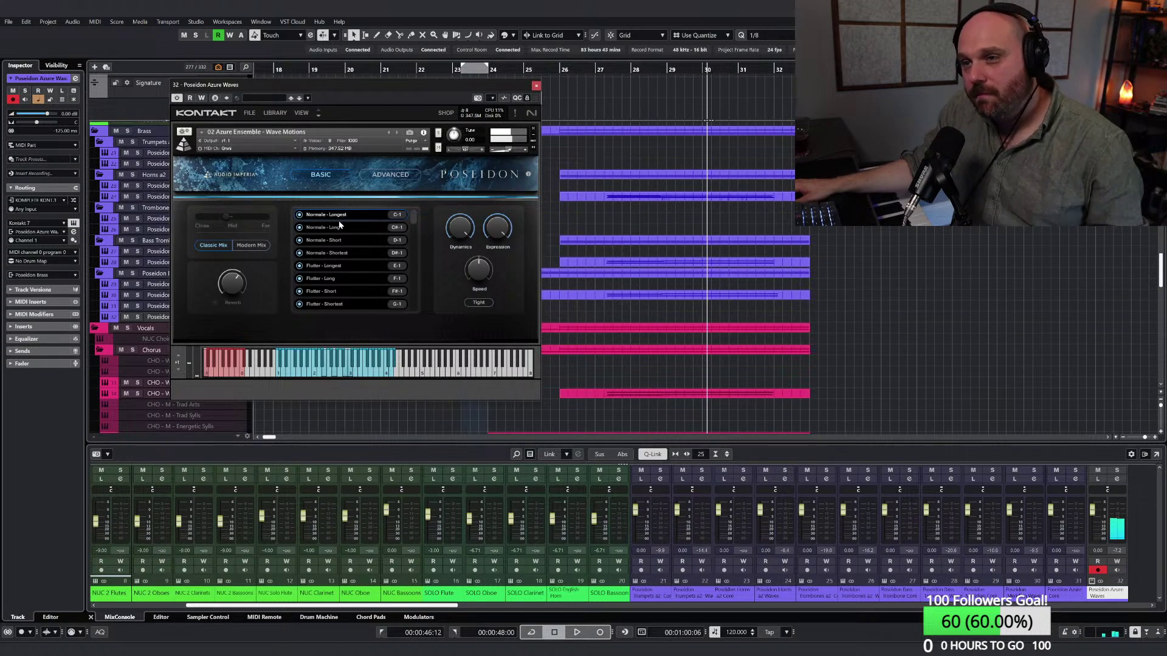
{"action": "left_click", "coordinate": [339, 227]}
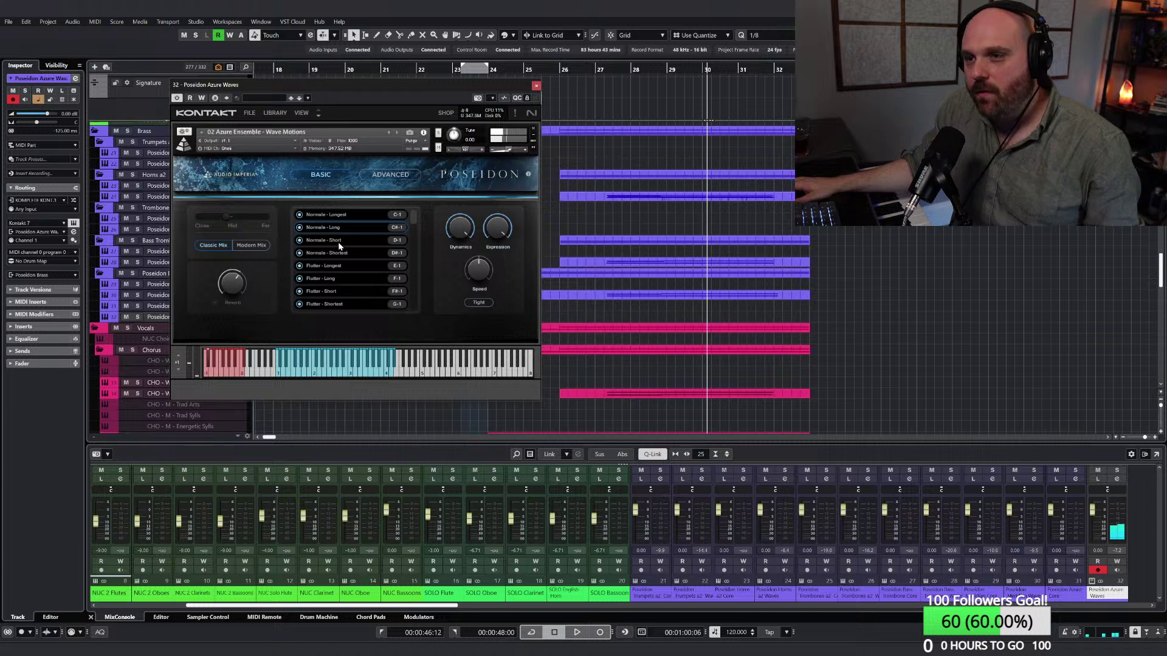
{"action": "left_click", "coordinate": [338, 242]}
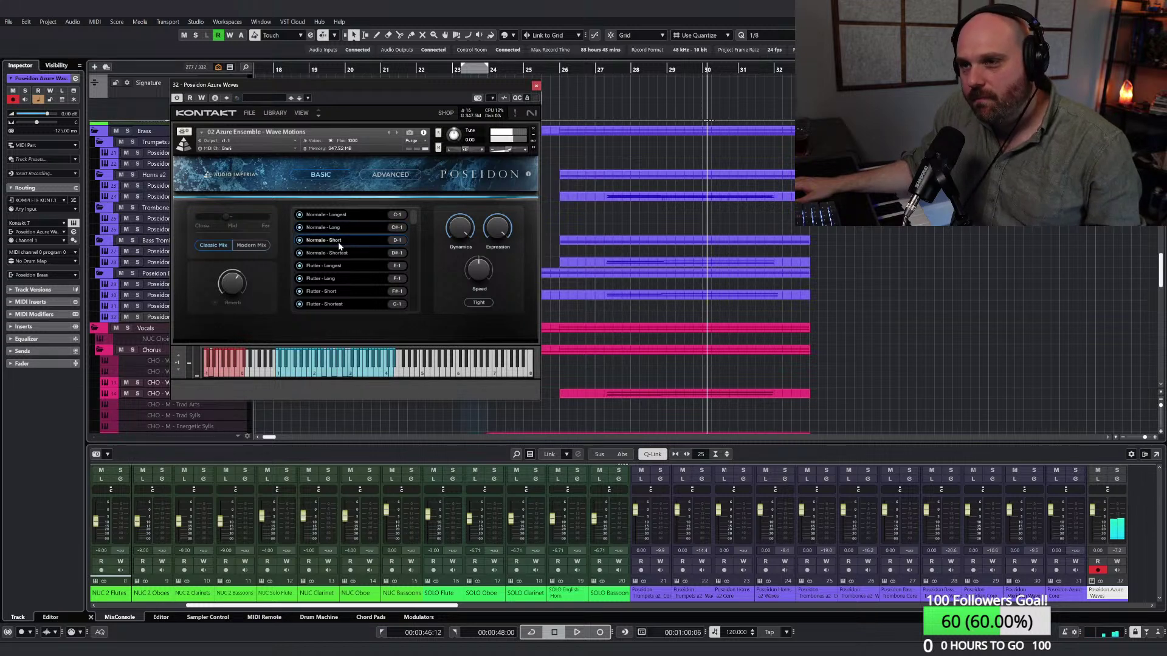
{"action": "left_click", "coordinate": [338, 254]}
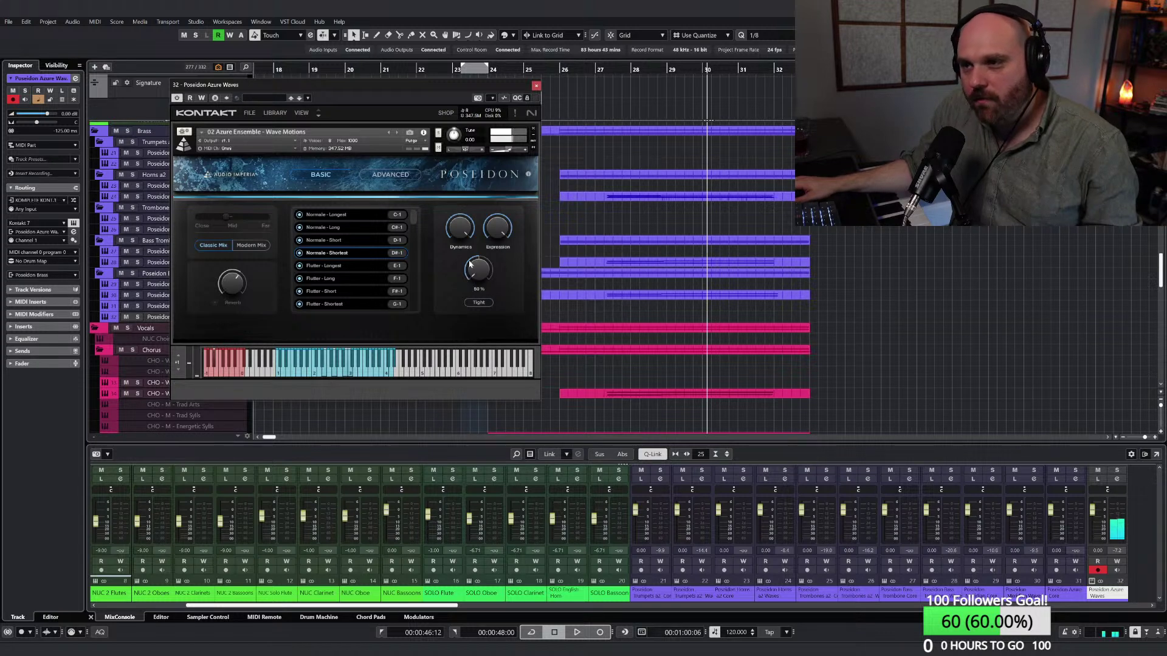
{"action": "left_click_drag", "start_coordinate": [482, 273], "coordinate": [490, 176]}
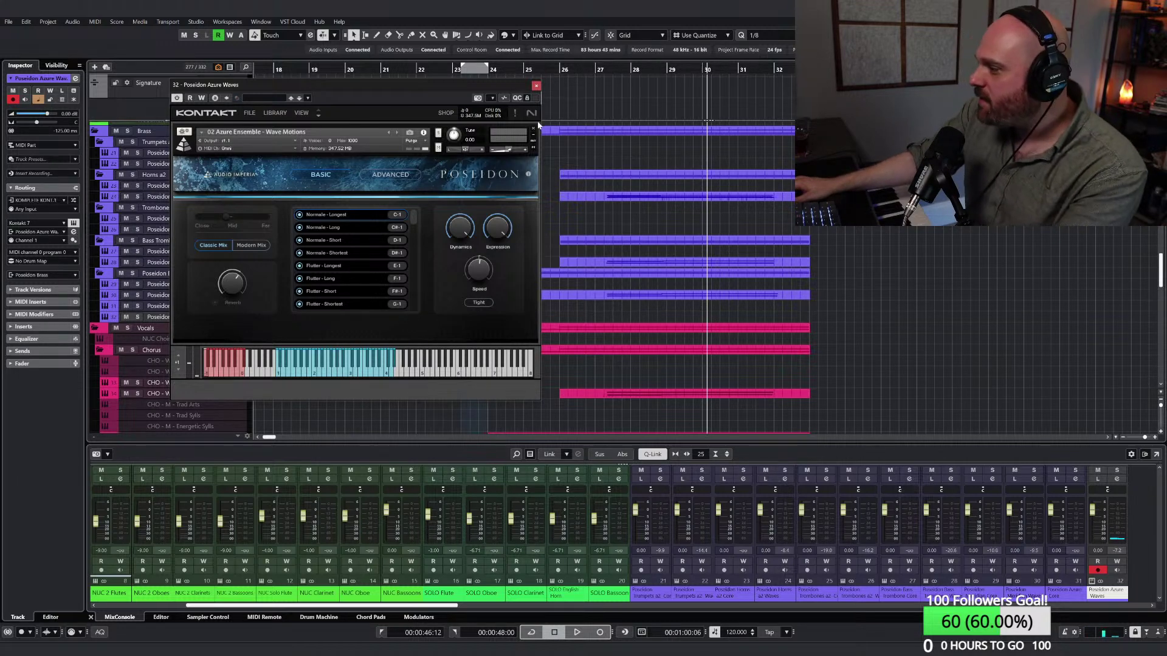
{"action": "left_click", "coordinate": [535, 87]}
Step: Look through the synth pad, brass, string and vocal tracks to review the layers of the cue
{"action": "scroll", "coordinate": [346, 275], "scroll_direction": "up", "scroll_amount": 5}
{"action": "scroll", "coordinate": [346, 276], "scroll_direction": "down", "scroll_amount": 12}
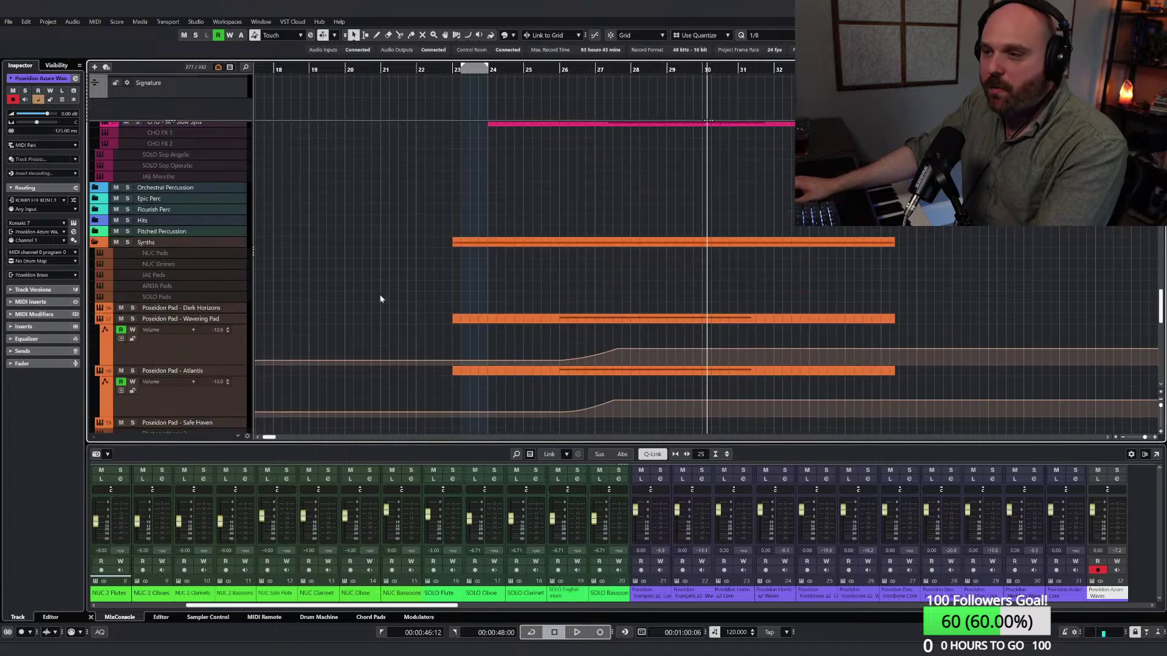
{"action": "scroll", "coordinate": [389, 298], "scroll_direction": "down", "scroll_amount": 6}
{"action": "scroll", "coordinate": [400, 298], "scroll_direction": "up", "scroll_amount": 4}
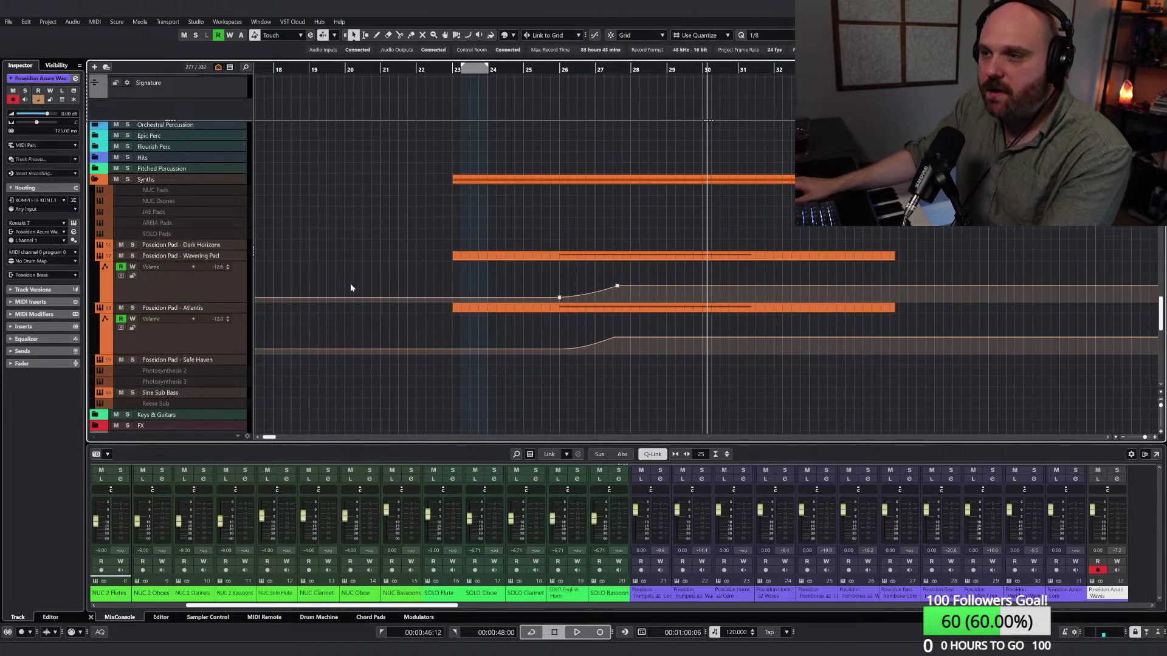
{"action": "scroll", "coordinate": [346, 288], "scroll_direction": "up", "scroll_amount": 10}
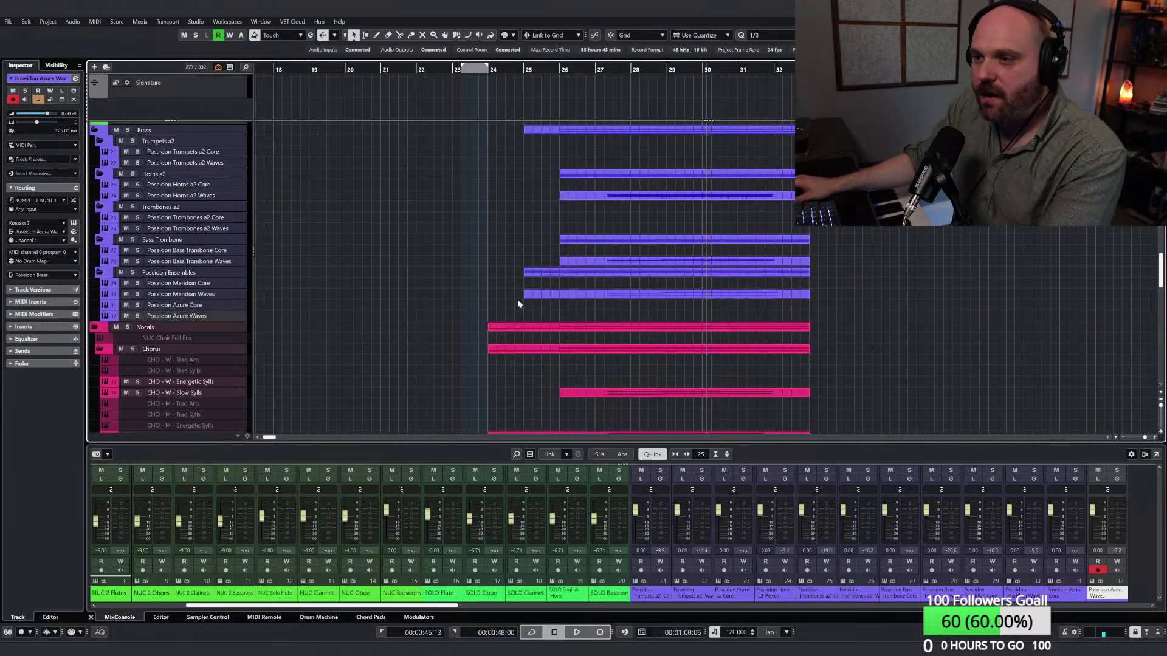
{"action": "scroll", "coordinate": [486, 286], "scroll_direction": "down", "scroll_amount": 3}
{"action": "scroll", "coordinate": [513, 316], "scroll_direction": "up", "scroll_amount": 10}
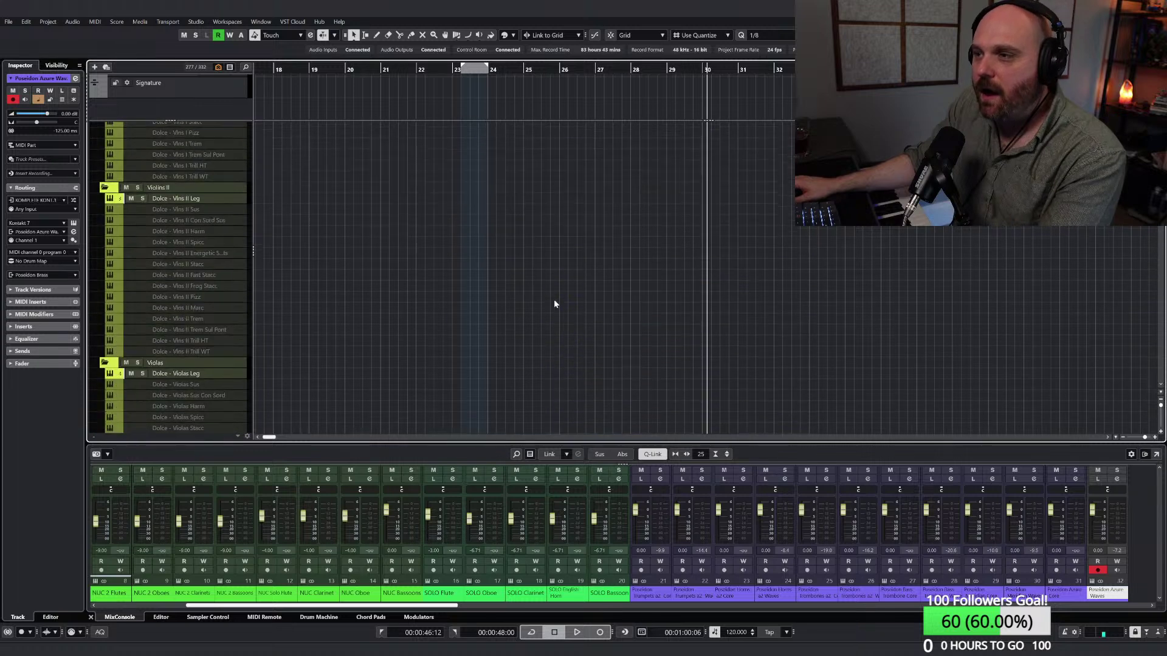
{"action": "scroll", "coordinate": [554, 304], "scroll_direction": "down", "scroll_amount": 5}
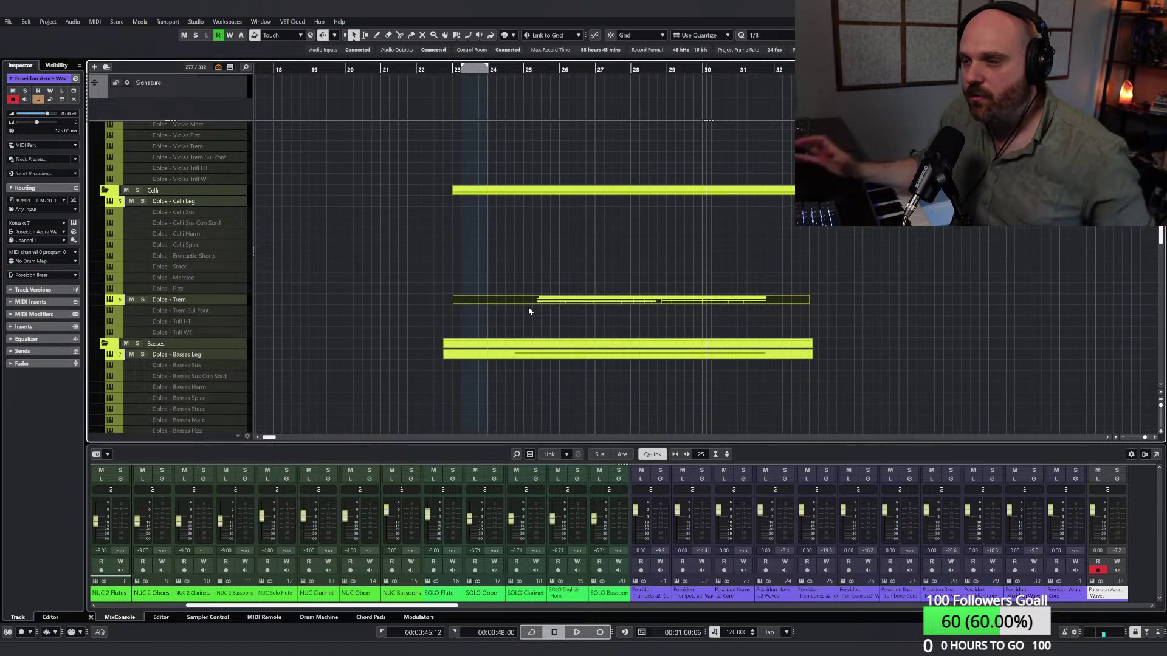
{"action": "scroll", "coordinate": [529, 311], "scroll_direction": "down", "scroll_amount": 10}
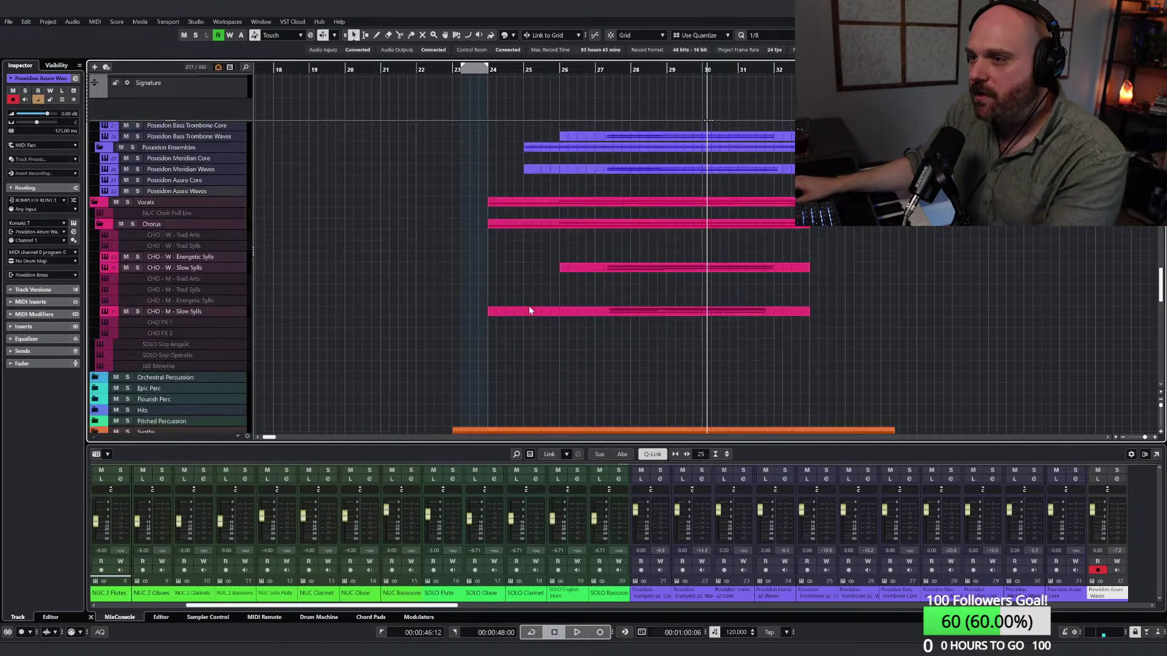
Step: Solo the God of the Sea Strings demo stem, listen to it around bars 52 to 53, and clear the solo
{"action": "scroll", "coordinate": [511, 319], "scroll_direction": "down", "scroll_amount": 10}
{"action": "scroll", "coordinate": [538, 346], "scroll_direction": "down", "scroll_amount": 6}
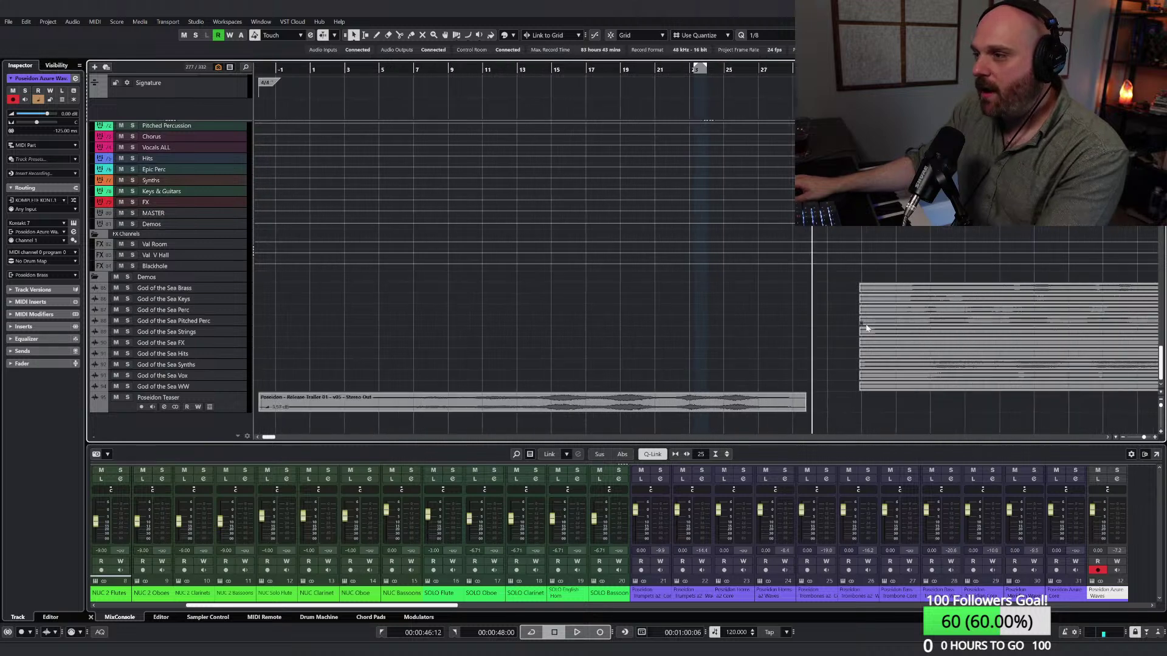
{"action": "left_click", "coordinate": [799, 70]}
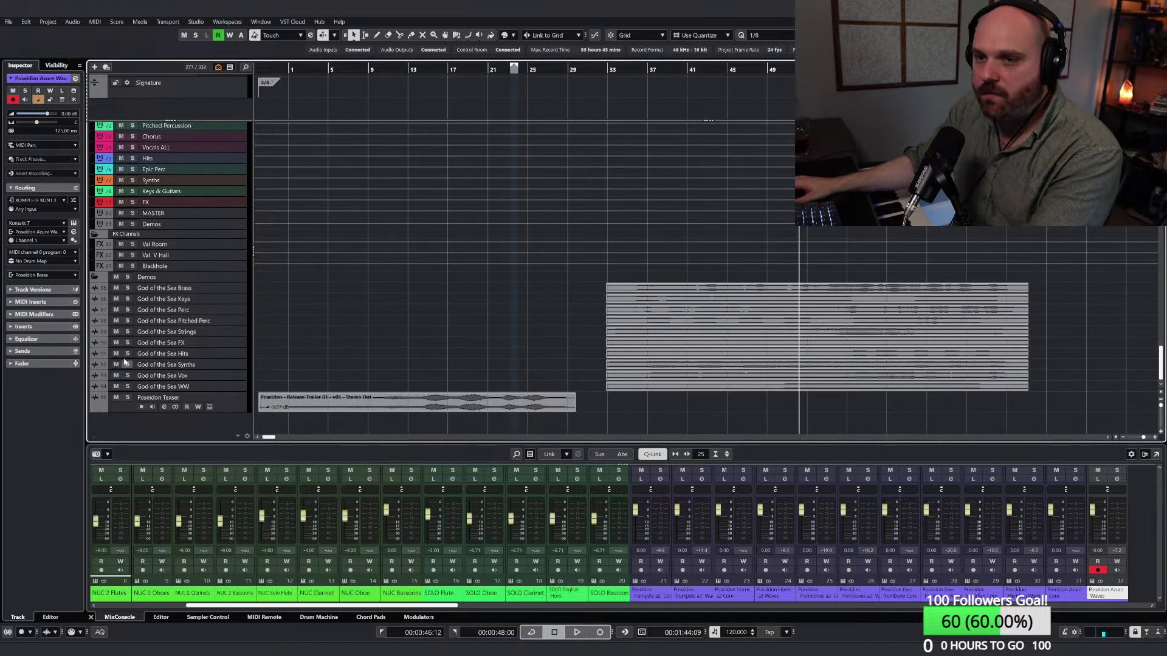
{"action": "left_click", "coordinate": [127, 332]}
{"action": "key", "text": "space"}
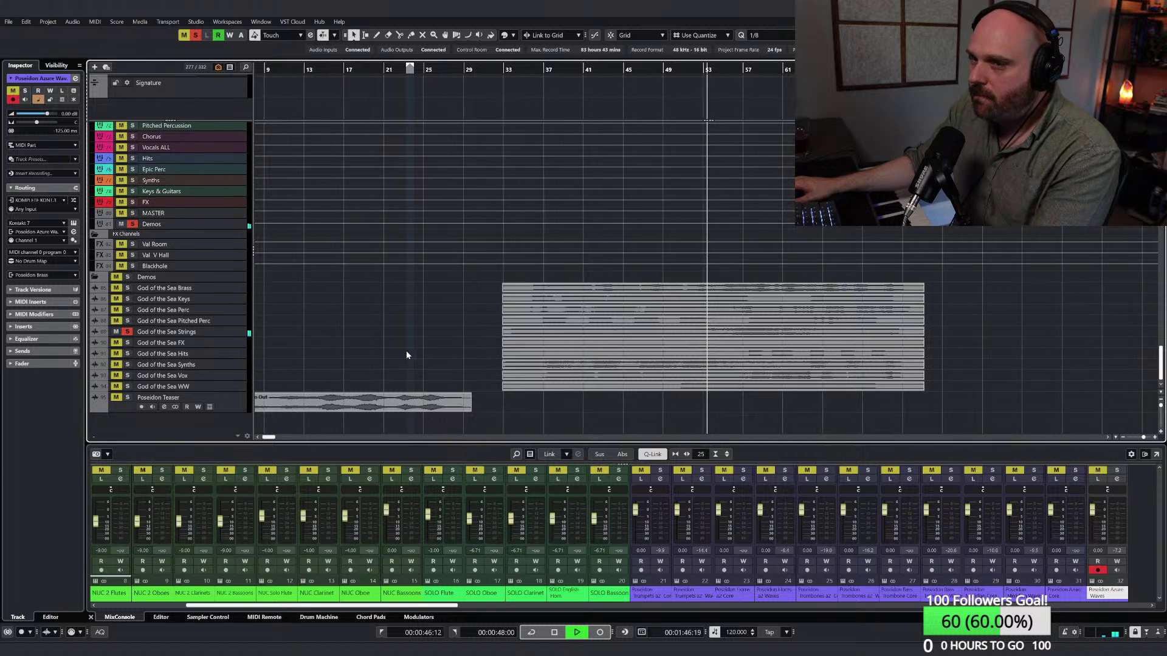
{"action": "key", "text": "space"}
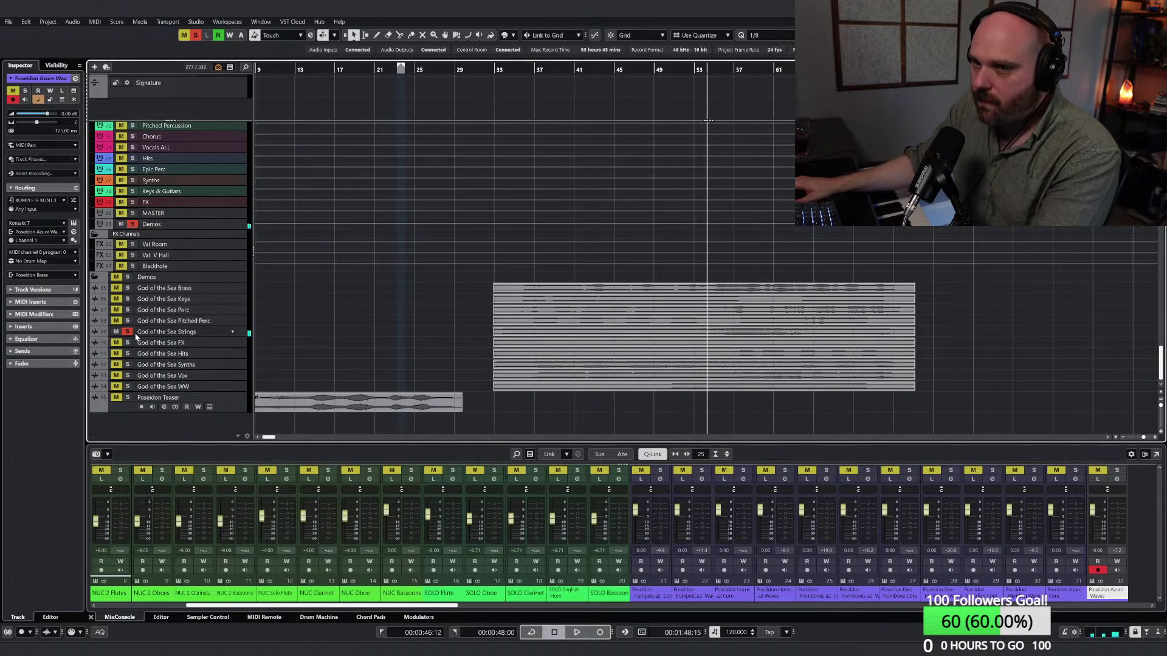
{"action": "left_click", "coordinate": [128, 332]}
Step: Solo the God of the Sea Brass demo stem and listen to it from around bar 51
{"action": "left_click", "coordinate": [128, 288]}
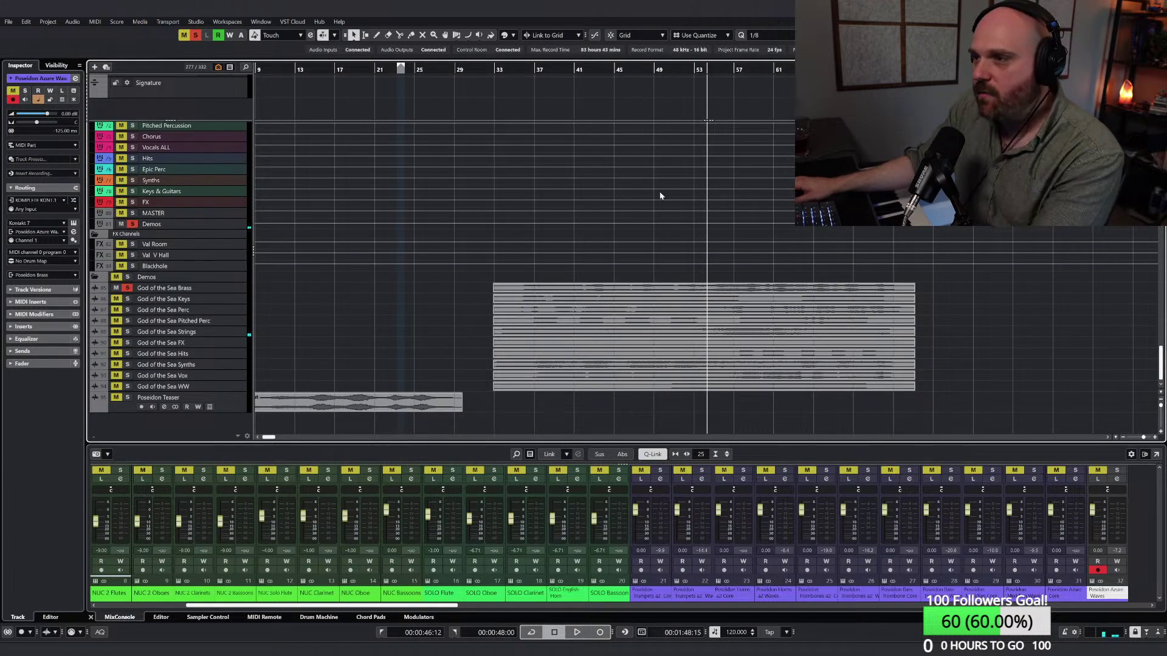
{"action": "left_click", "coordinate": [684, 77]}
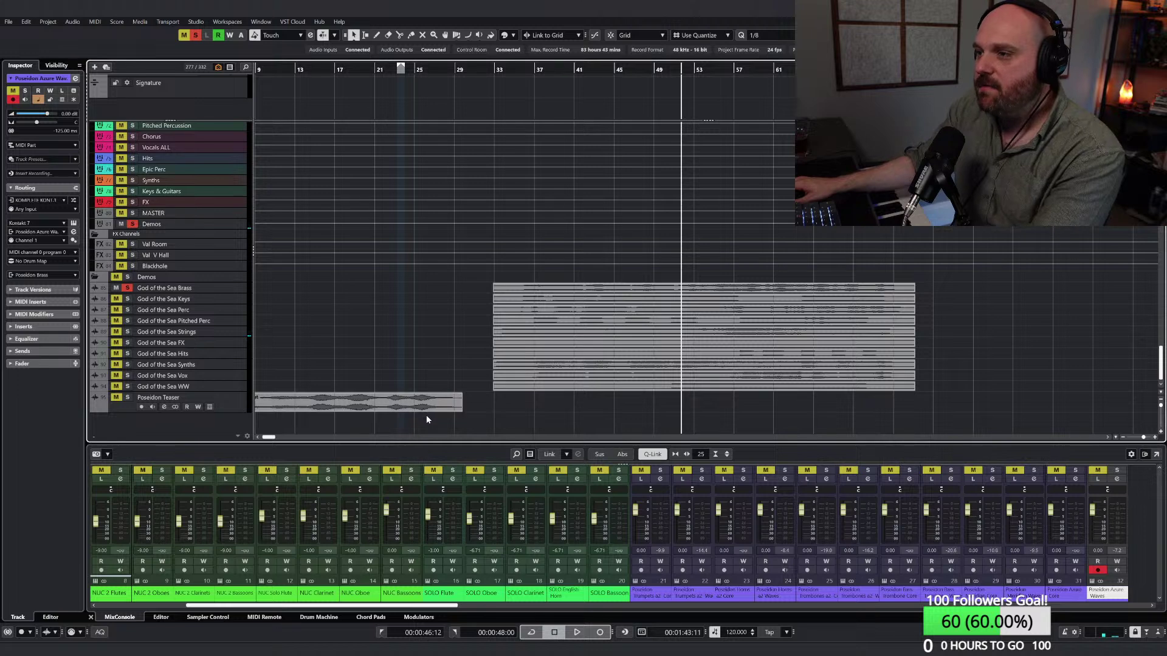
{"action": "key", "text": "space"}
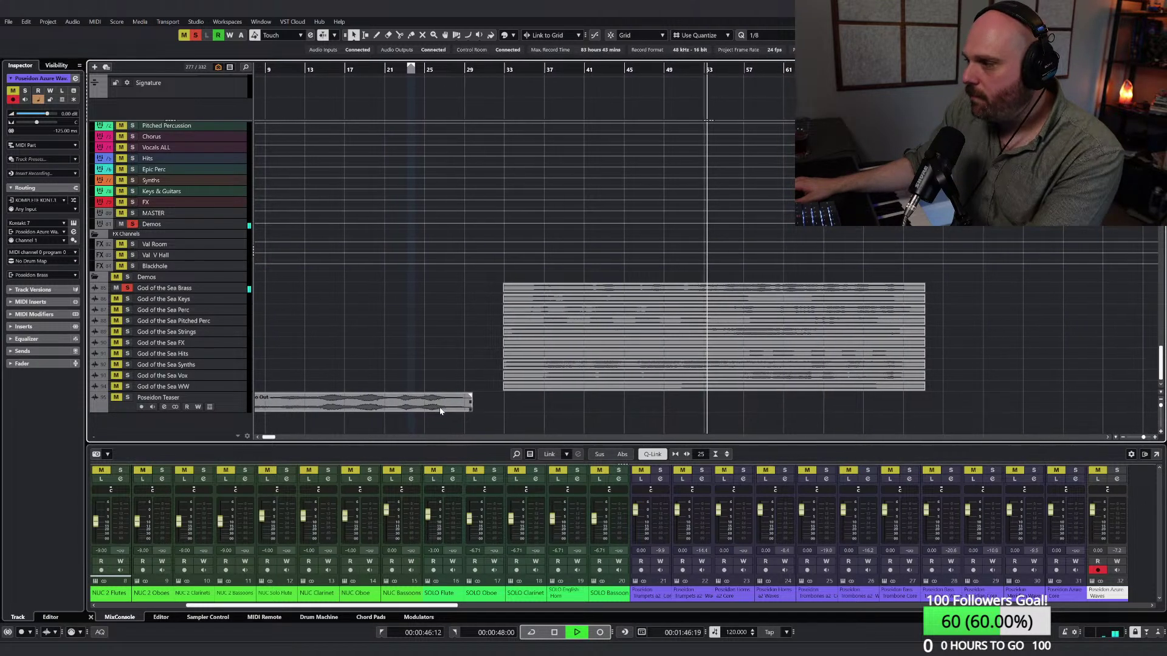
{"action": "key", "text": "space"}
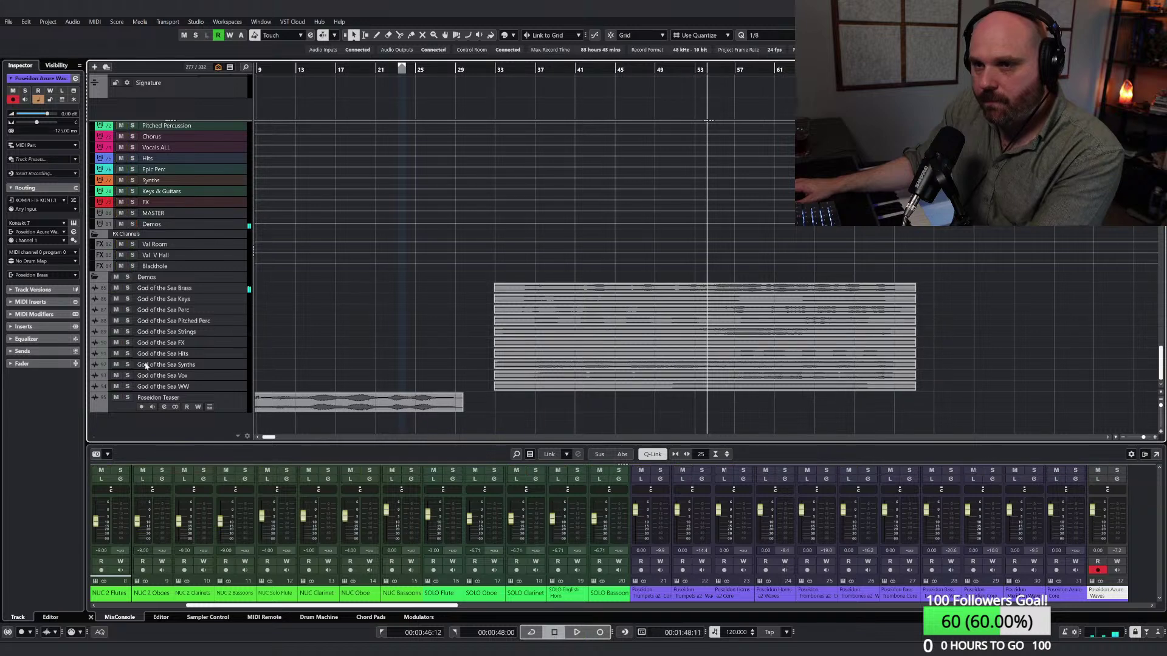
Step: Audition the God of the Sea Synths demo stem on its own, and clear the solo
{"action": "left_click", "coordinate": [129, 365]}
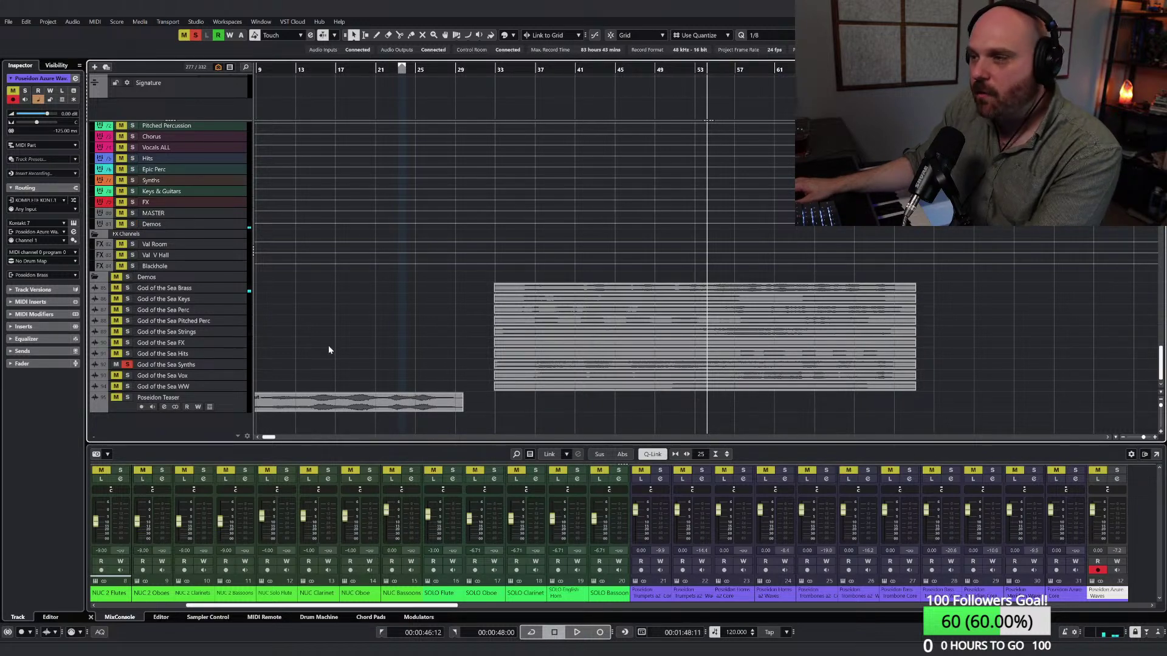
{"action": "key", "text": "space"}
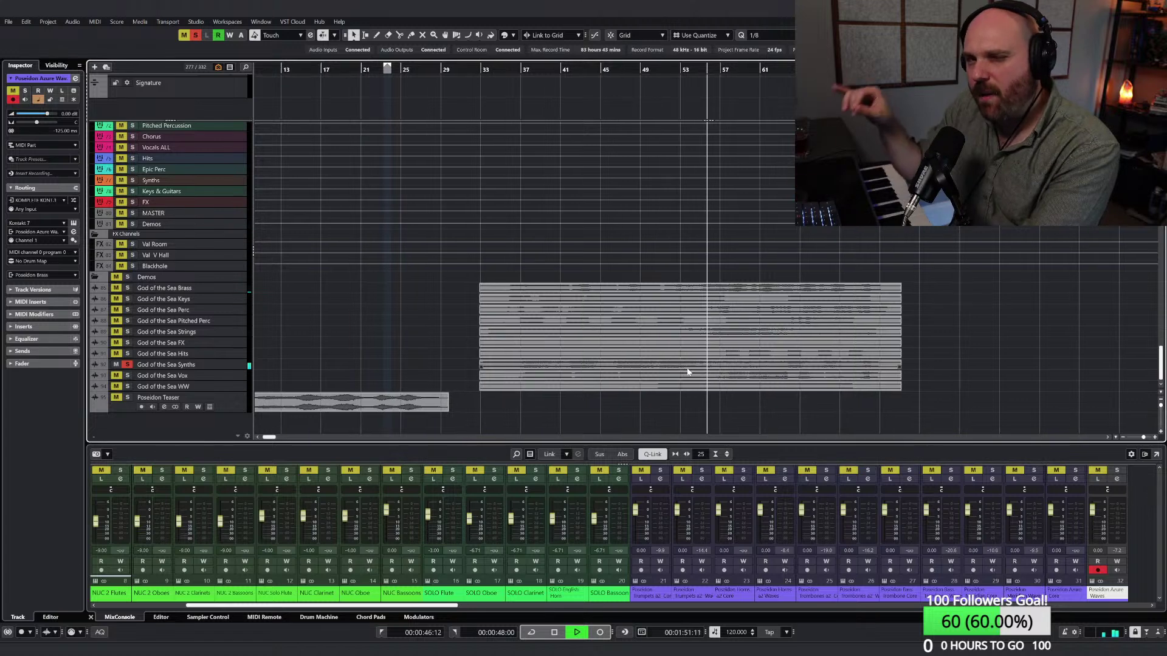
{"action": "key", "text": "space"}
{"action": "left_click", "coordinate": [125, 365]}
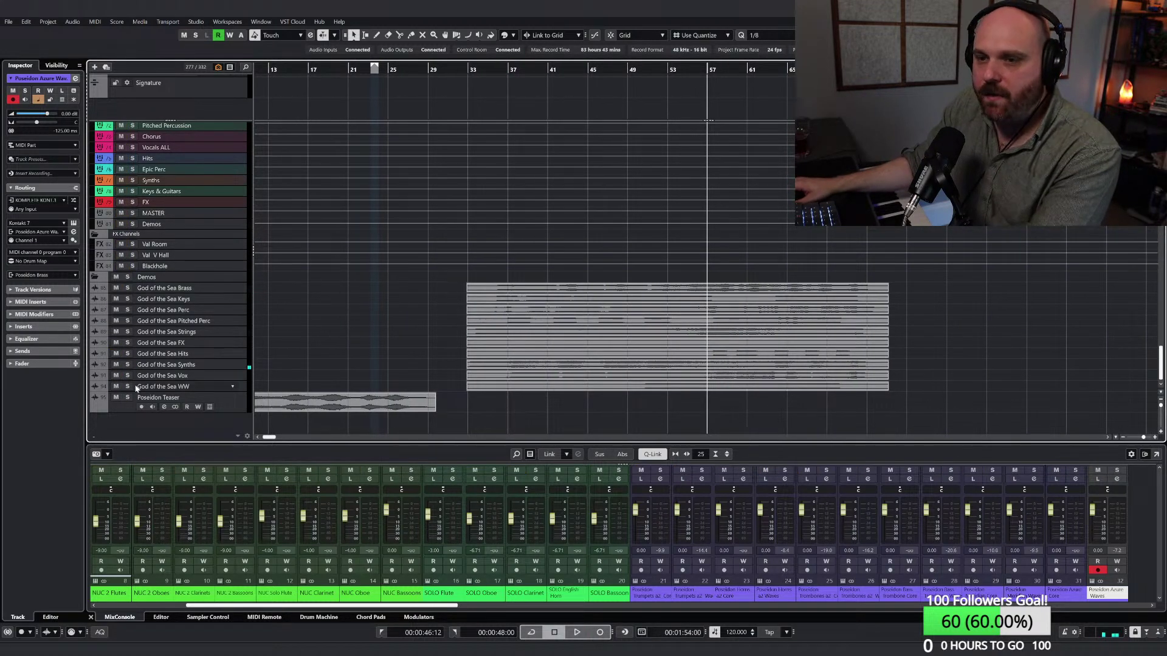
Step: Return to around bar 23 and examine the string, brass, chorus and synth pad layers of the cue
{"action": "left_click_drag", "start_coordinate": [383, 70], "coordinate": [505, 144]}
{"action": "scroll", "coordinate": [566, 244], "scroll_direction": "up", "scroll_amount": 8}
{"action": "scroll", "coordinate": [565, 244], "scroll_direction": "up", "scroll_amount": 15}
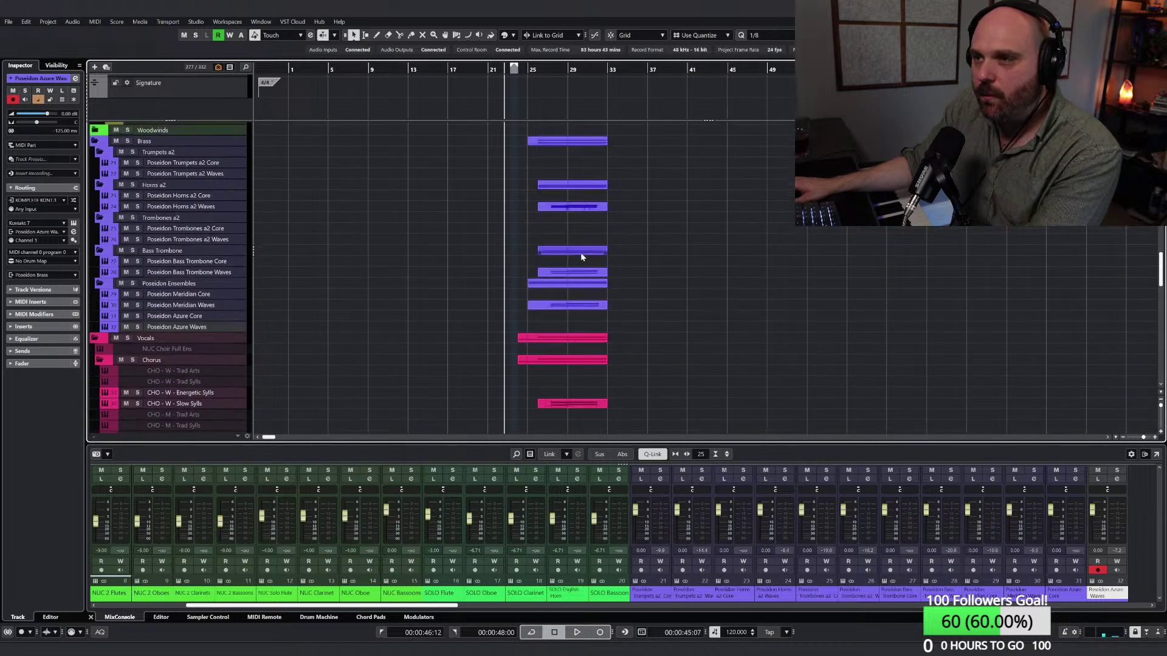
{"action": "scroll", "coordinate": [444, 255], "scroll_direction": "down", "scroll_amount": 10}
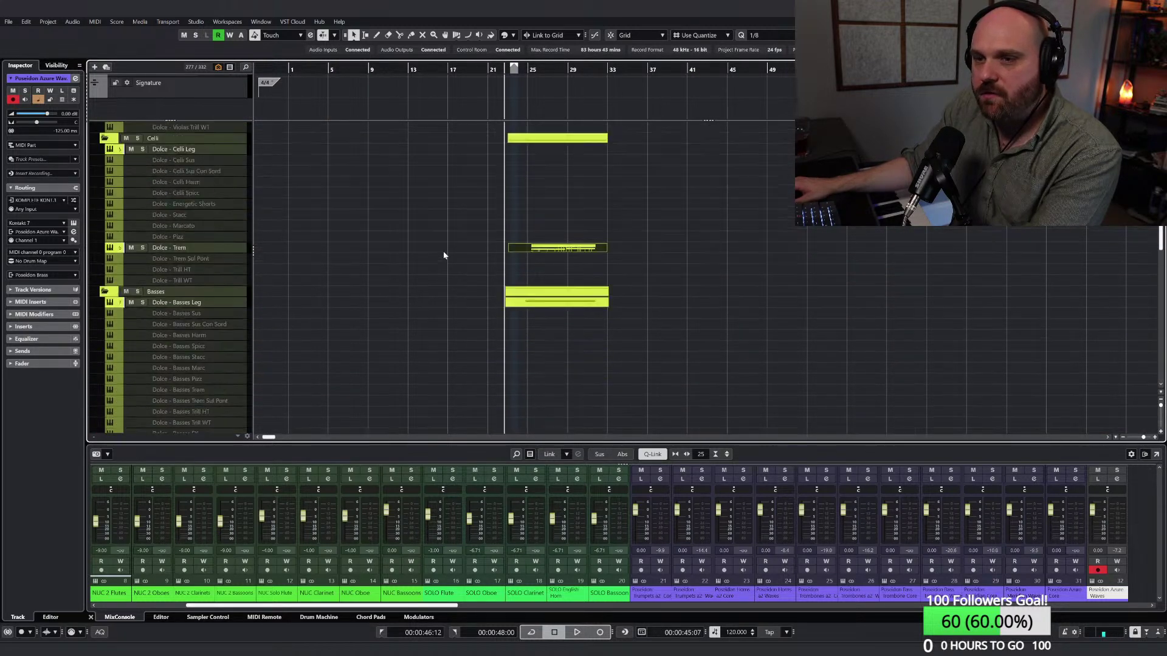
{"action": "scroll", "coordinate": [505, 250], "scroll_direction": "down", "scroll_amount": 6}
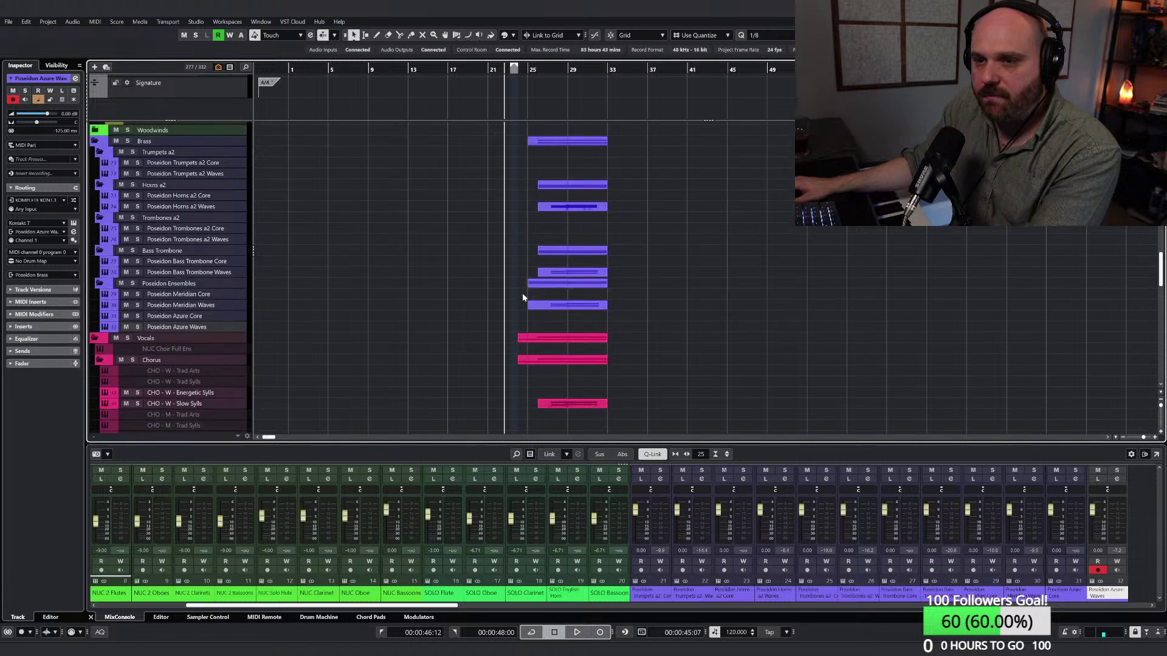
{"action": "scroll", "coordinate": [519, 278], "scroll_direction": "down", "scroll_amount": 5}
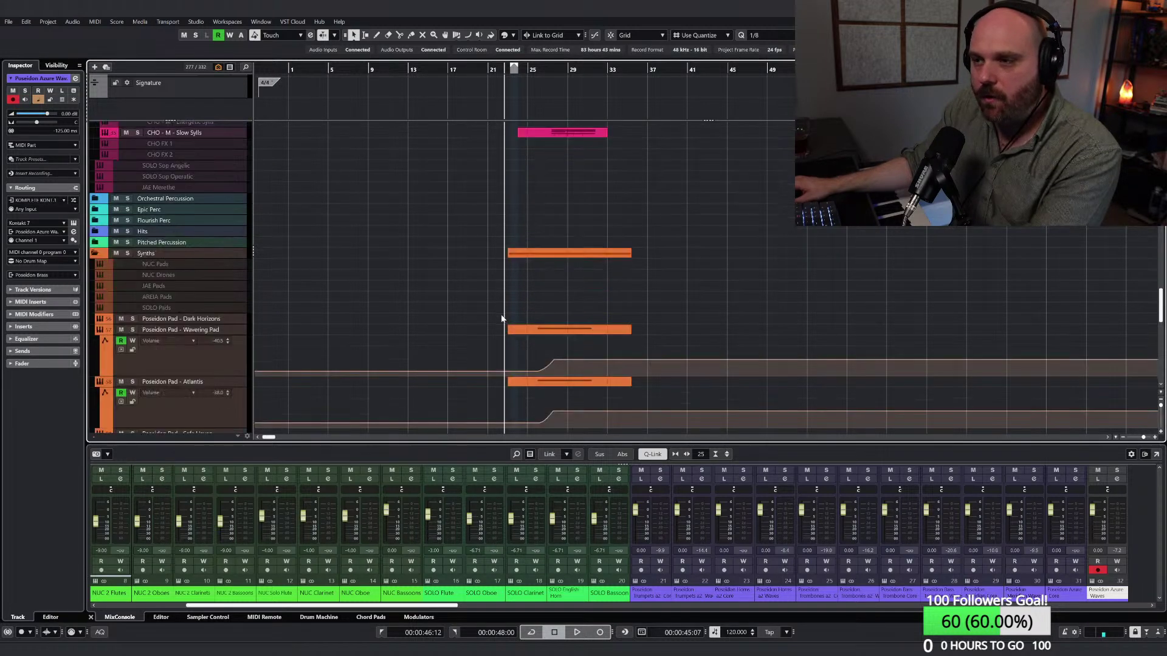
{"action": "scroll", "coordinate": [462, 310], "scroll_direction": "down", "scroll_amount": 4}
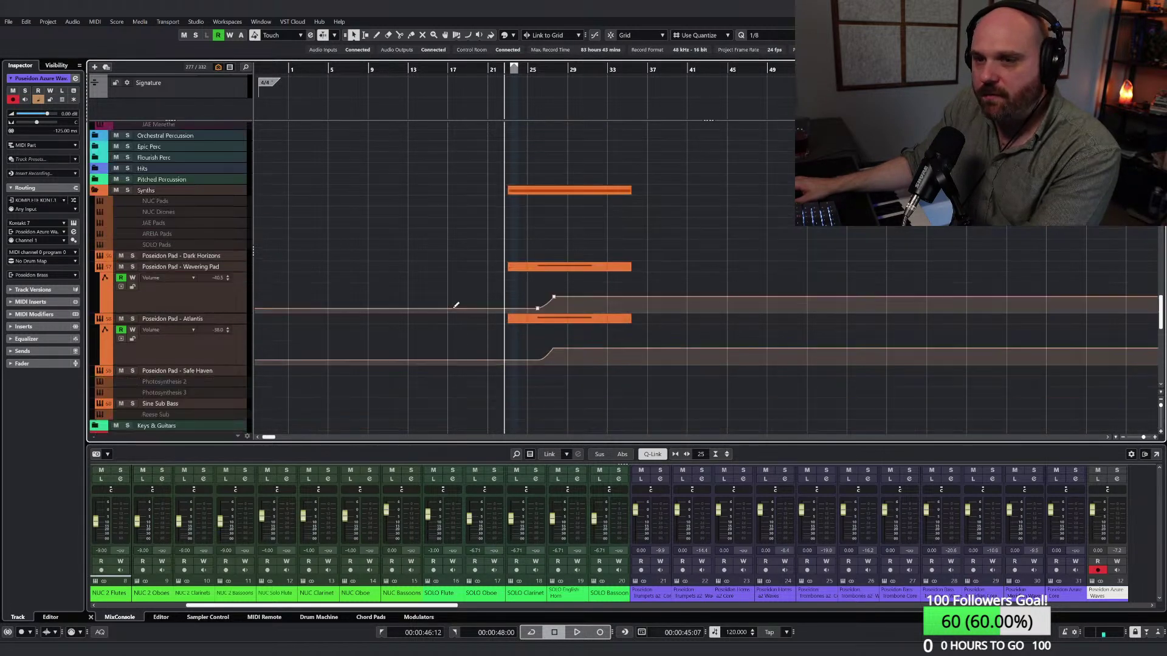
{"action": "scroll", "coordinate": [480, 323], "scroll_direction": "up", "scroll_amount": 2}
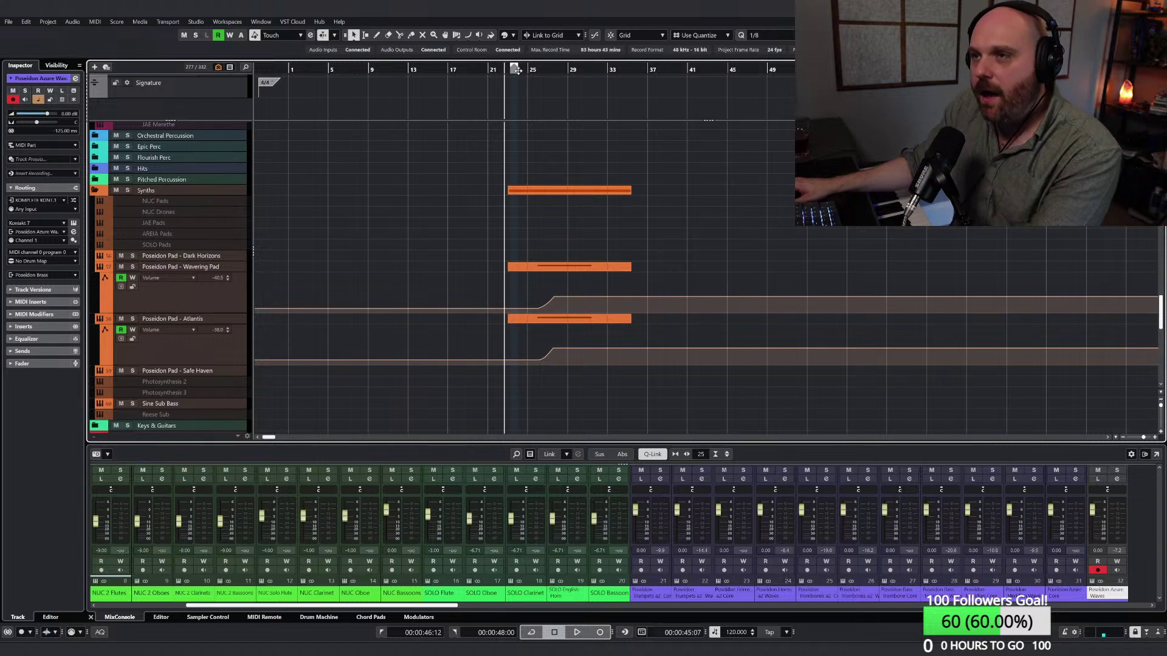
{"action": "key", "text": "h"}
{"action": "key", "text": "h"}
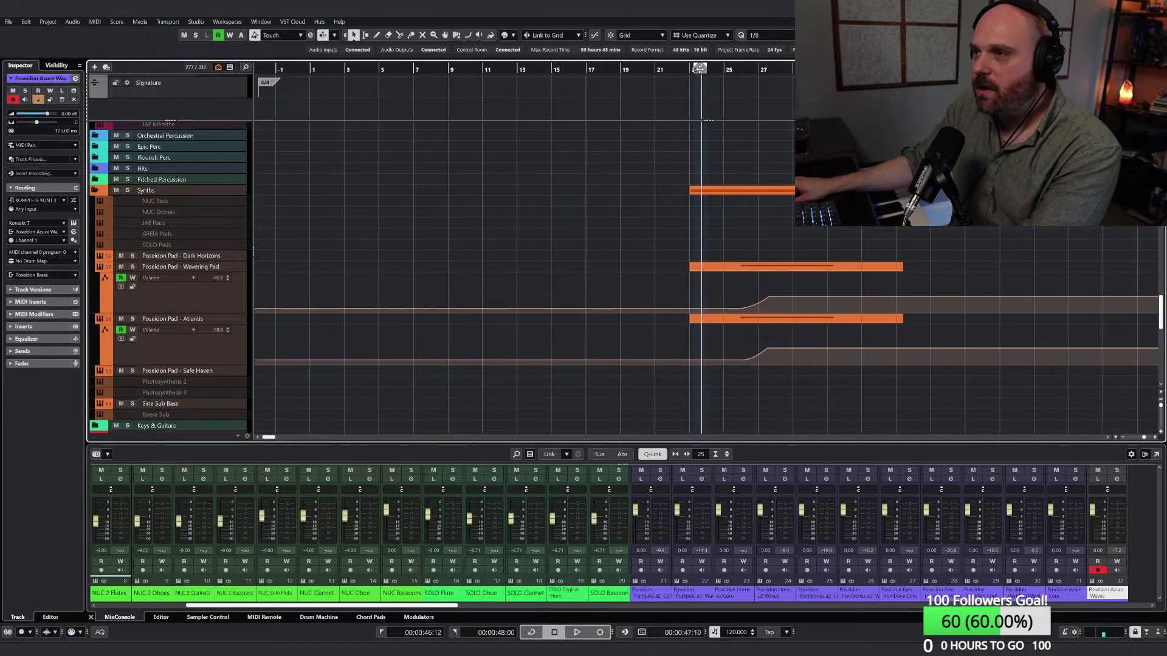
{"action": "key", "text": "space"}
{"action": "scroll", "coordinate": [255, 249], "scroll_direction": "up", "scroll_amount": 3}
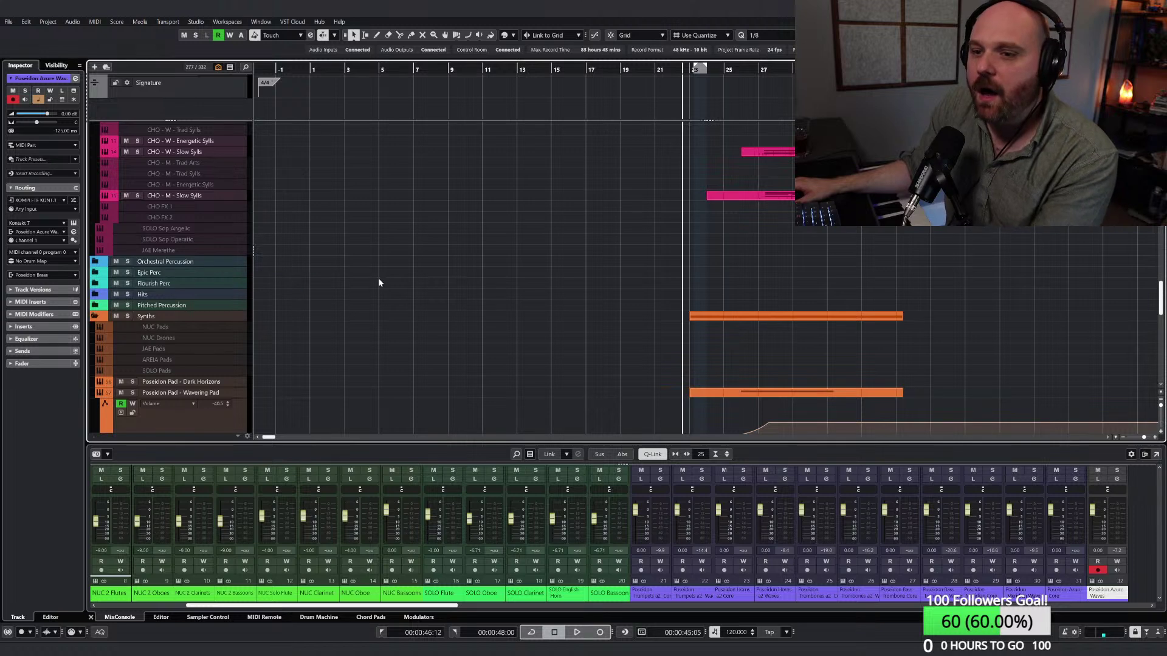
{"action": "scroll", "coordinate": [380, 279], "scroll_direction": "down", "scroll_amount": 5}
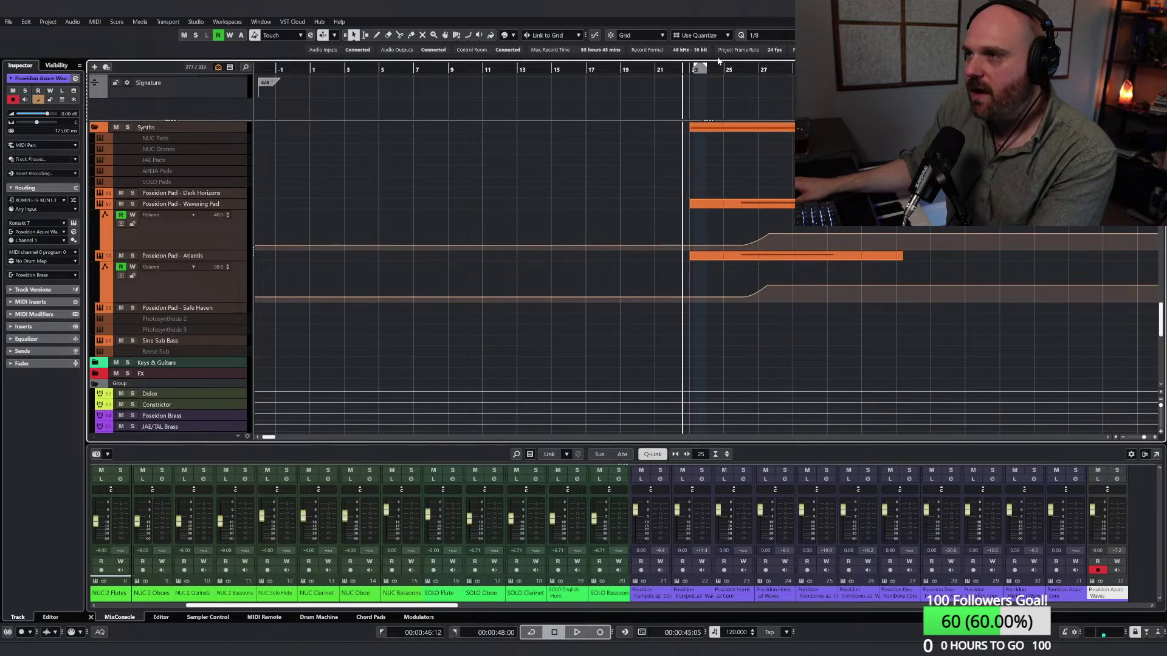
Step: Play the cue from around bar 23 to bar 32 while checking the demo, synth pad, brass and vocal tracks
{"action": "left_click", "coordinate": [719, 63]}
{"action": "key", "text": "g"}
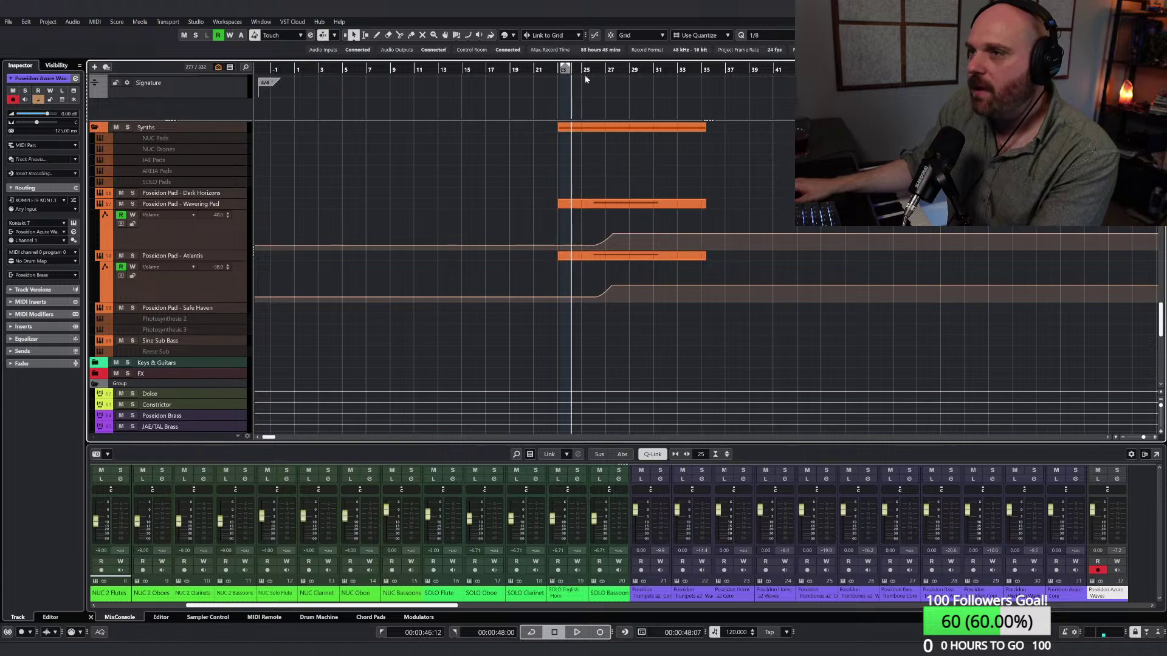
{"action": "scroll", "coordinate": [594, 277], "scroll_direction": "down", "scroll_amount": 5}
{"action": "key", "text": "space"}
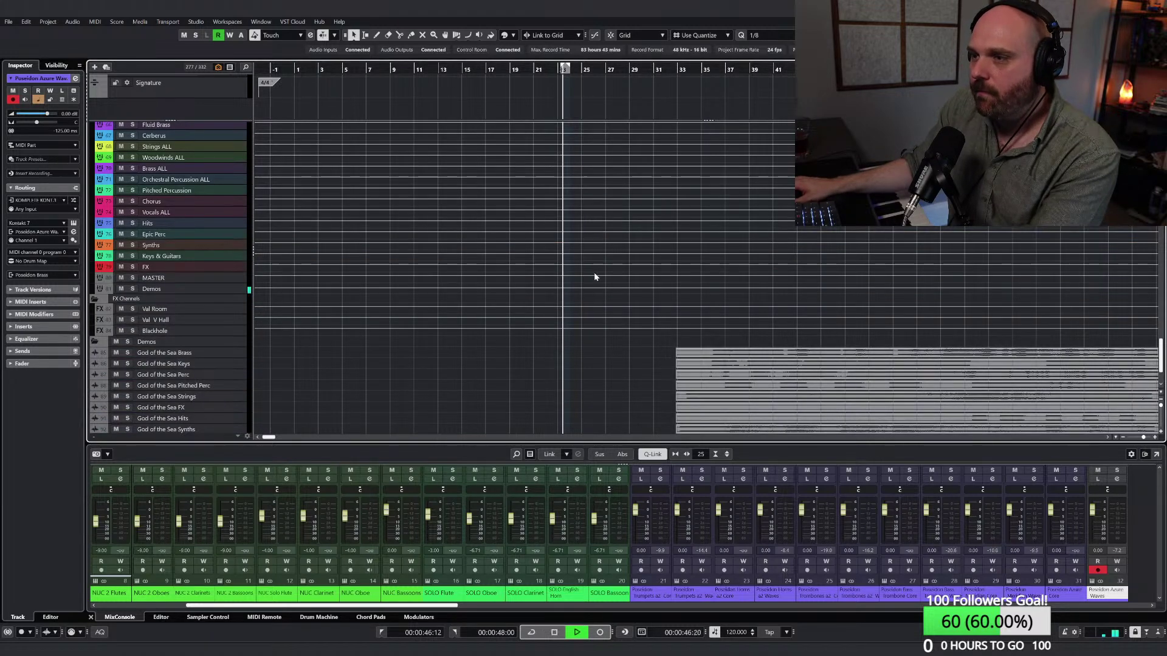
{"action": "scroll", "coordinate": [595, 275], "scroll_direction": "down", "scroll_amount": 2}
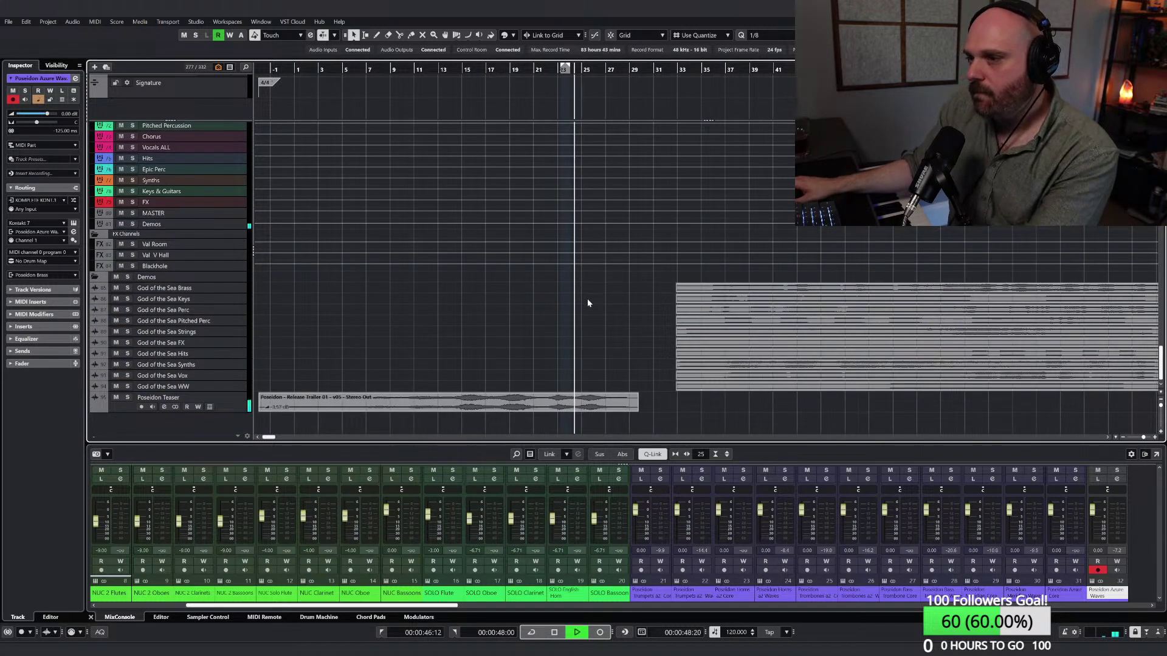
{"action": "scroll", "coordinate": [585, 318], "scroll_direction": "up", "scroll_amount": 10}
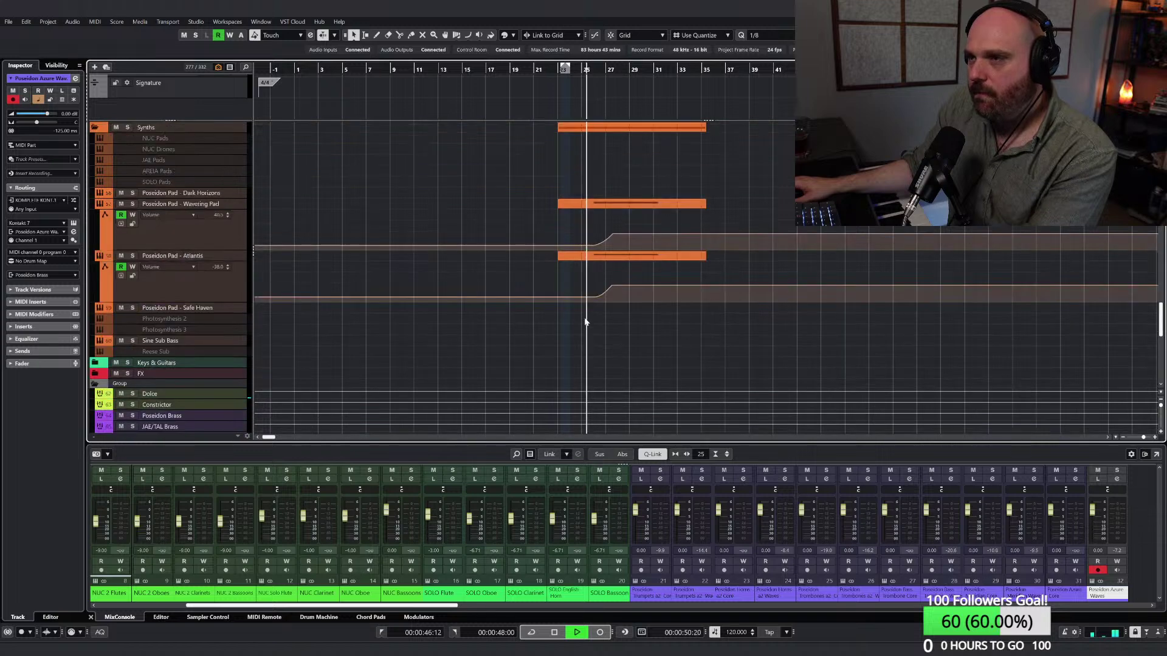
{"action": "scroll", "coordinate": [585, 318], "scroll_direction": "up", "scroll_amount": 3}
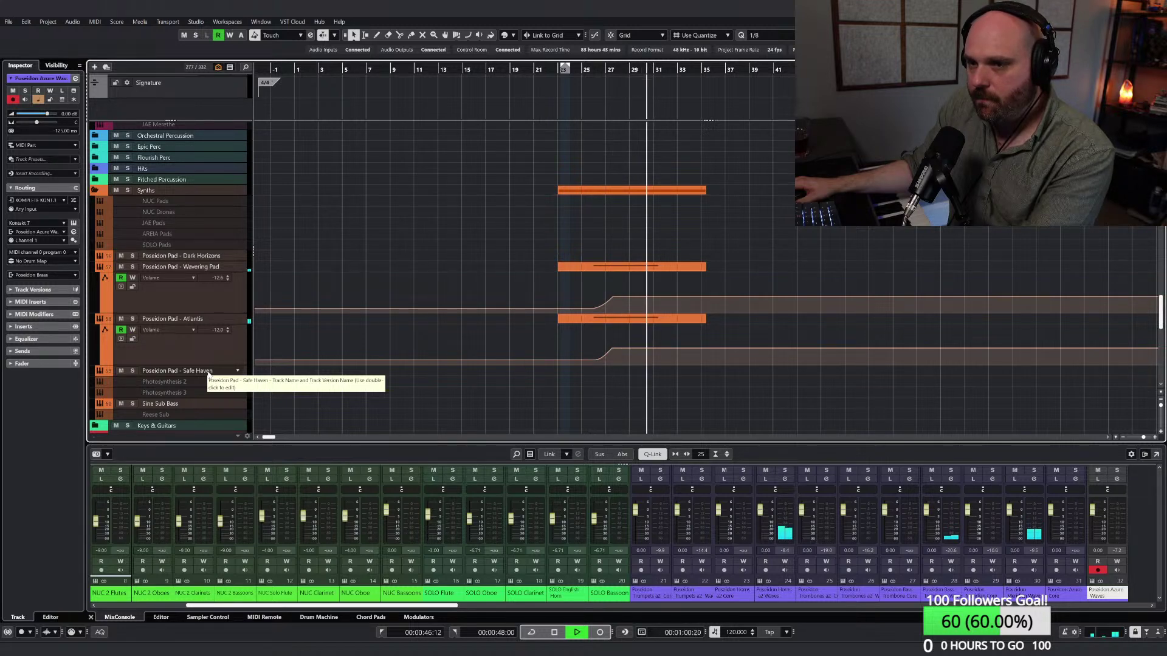
{"action": "scroll", "coordinate": [439, 324], "scroll_direction": "up", "scroll_amount": 10}
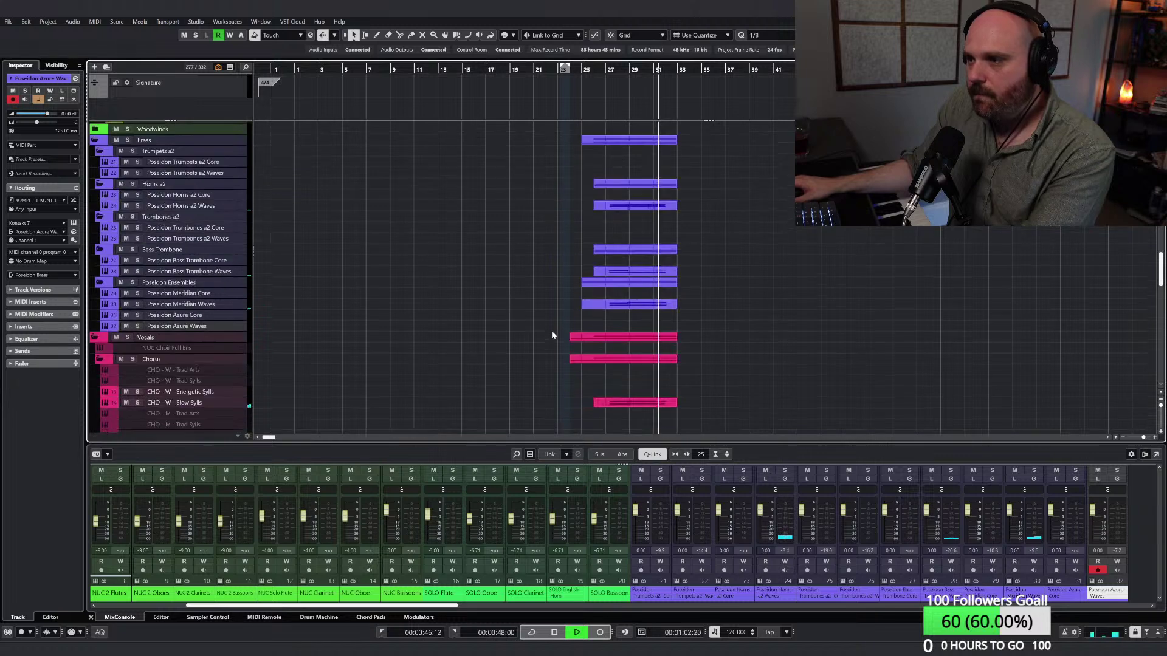
{"action": "key", "text": "space"}
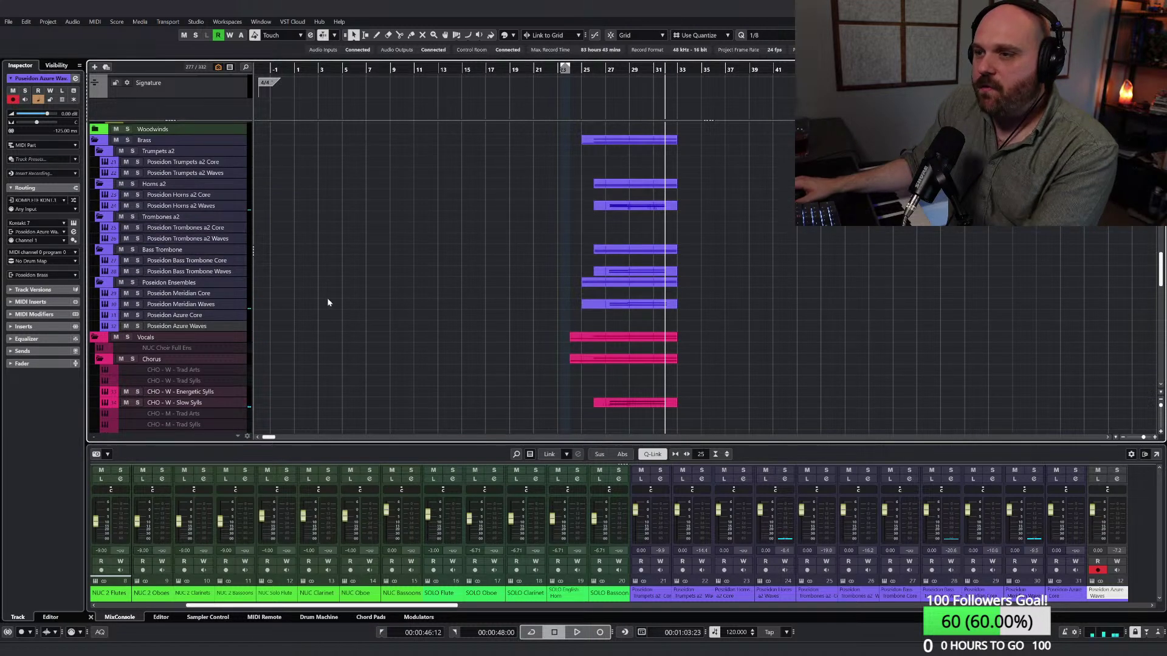
Step: Open the Poseidon Meridian Waves part, draw a modulation (CC 1) level of about 52 ahead of its first notes, and close the editor
{"action": "left_click", "coordinate": [206, 305]}
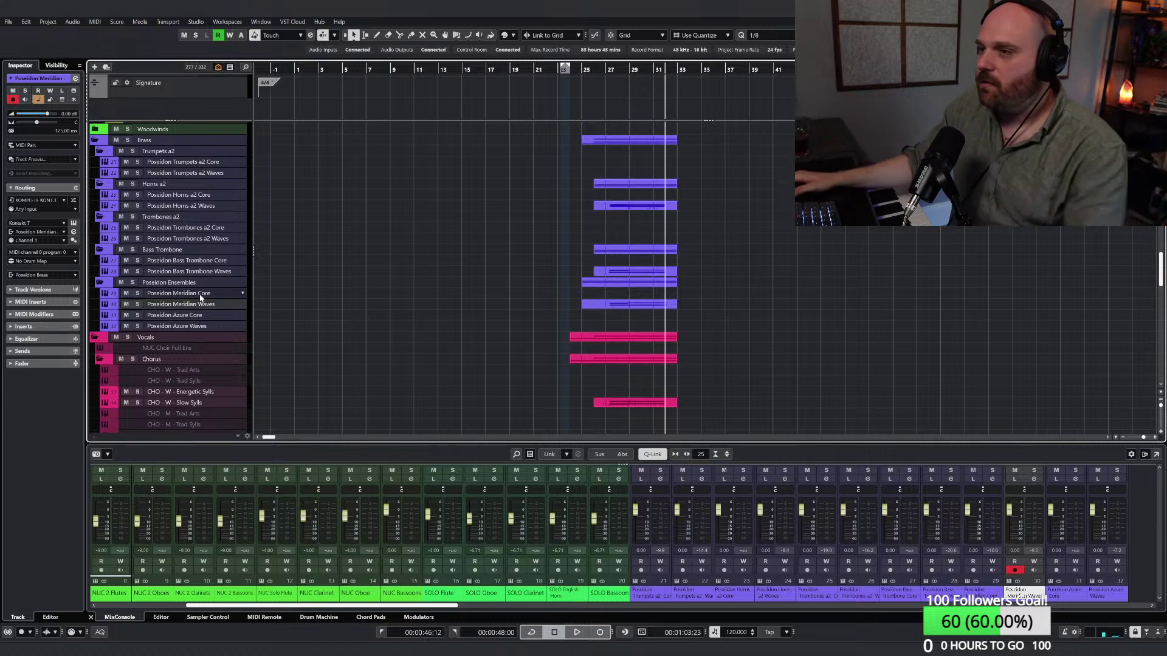
{"action": "scroll", "coordinate": [547, 304], "scroll_direction": "right", "scroll_amount": 3}
{"action": "left_click", "coordinate": [540, 306]}
{"action": "key", "text": "ctrl+e"}
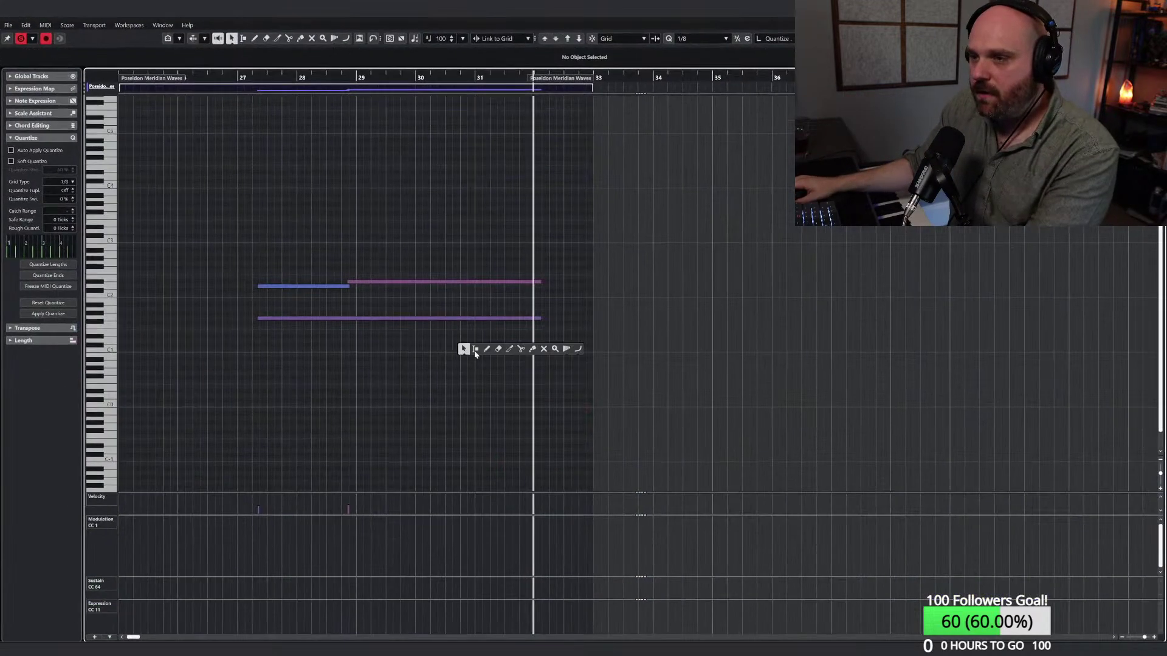
{"action": "left_click", "coordinate": [213, 552]}
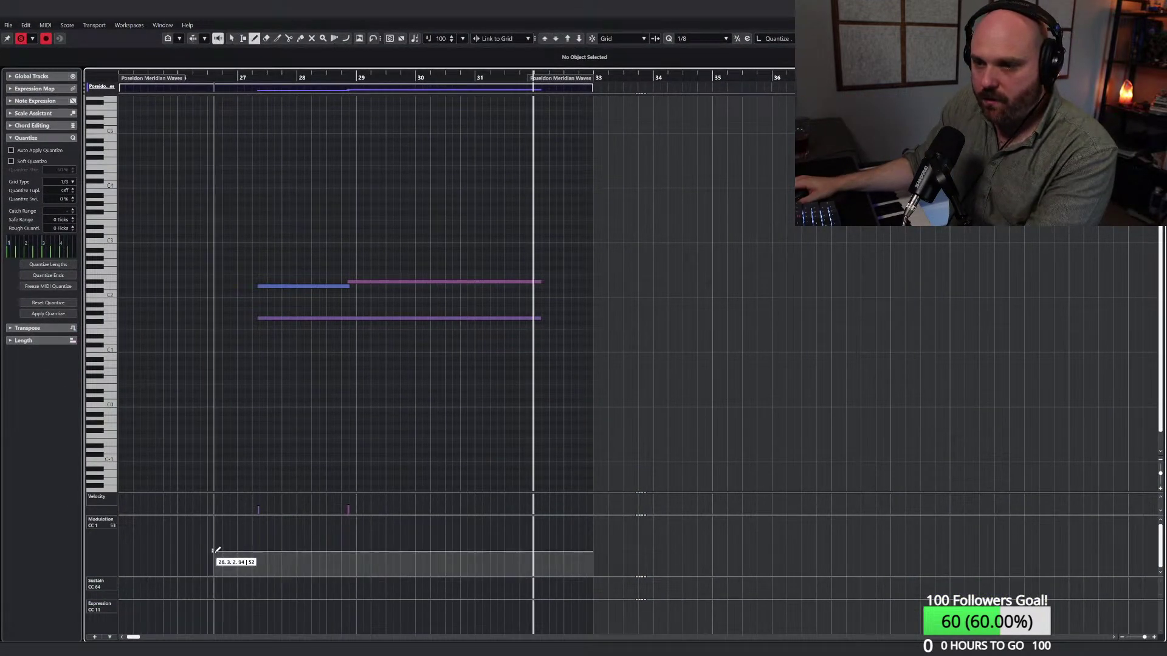
{"action": "left_click_drag", "start_coordinate": [257, 81], "coordinate": [213, 81]}
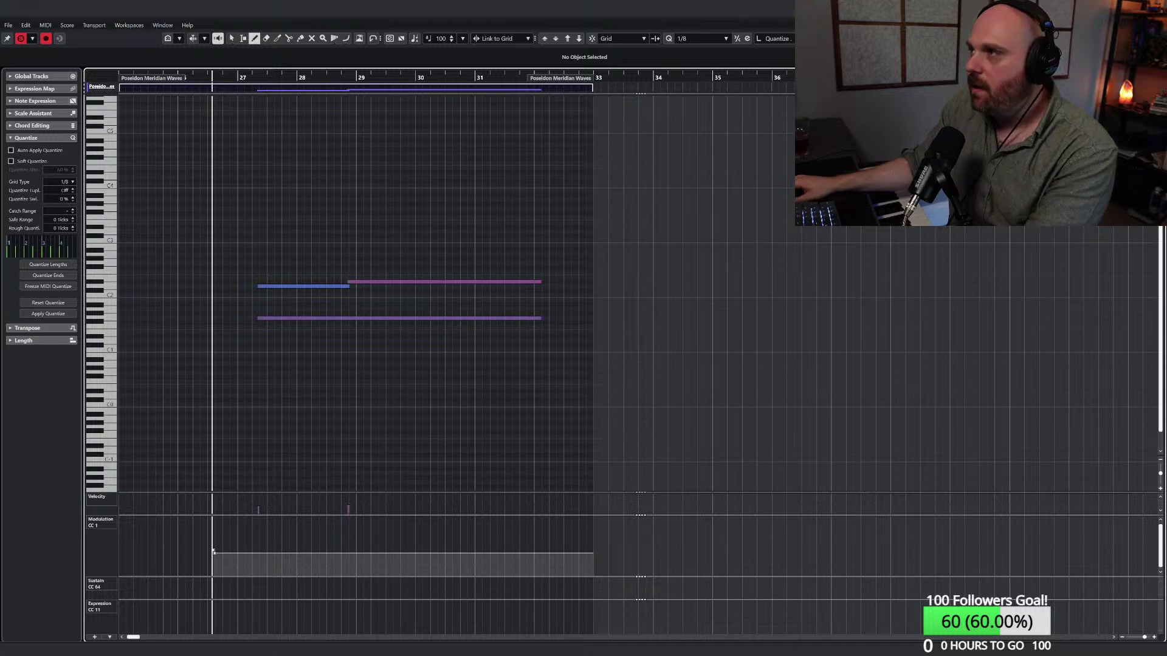
{"action": "key", "text": "Escape"}
Step: In the Poseidon Bass Trombone Waves part, draw a constant modulation (CC 1) level starting just before bar 27, and close the editor
{"action": "key", "text": "ctrl+e"}
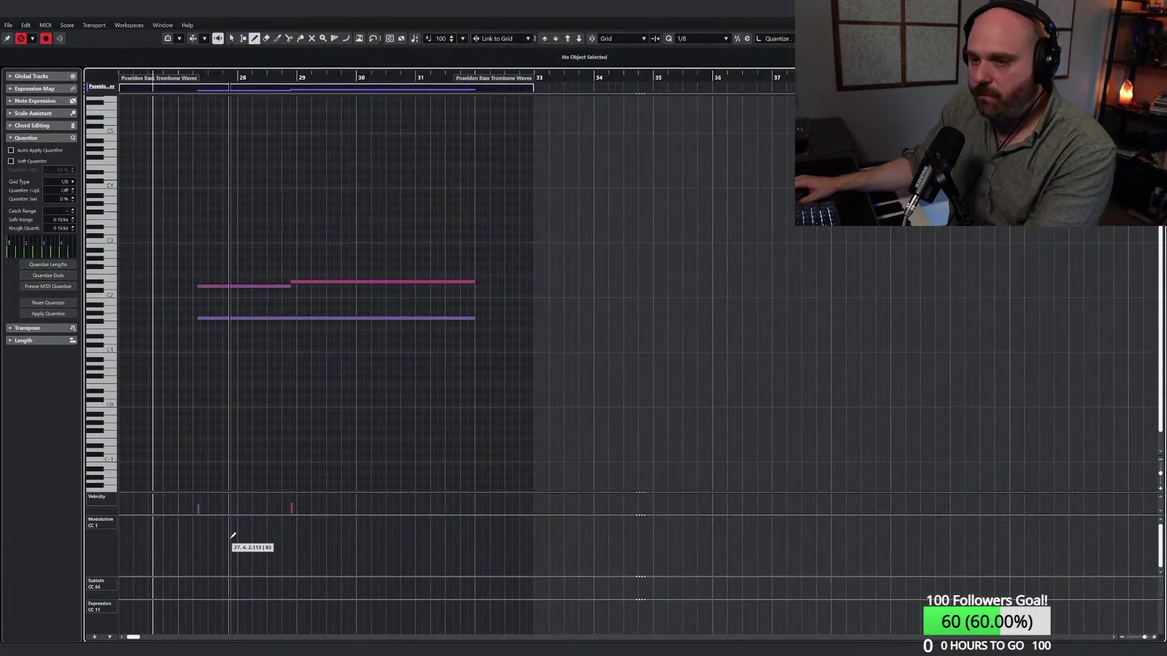
{"action": "left_click", "coordinate": [170, 547]}
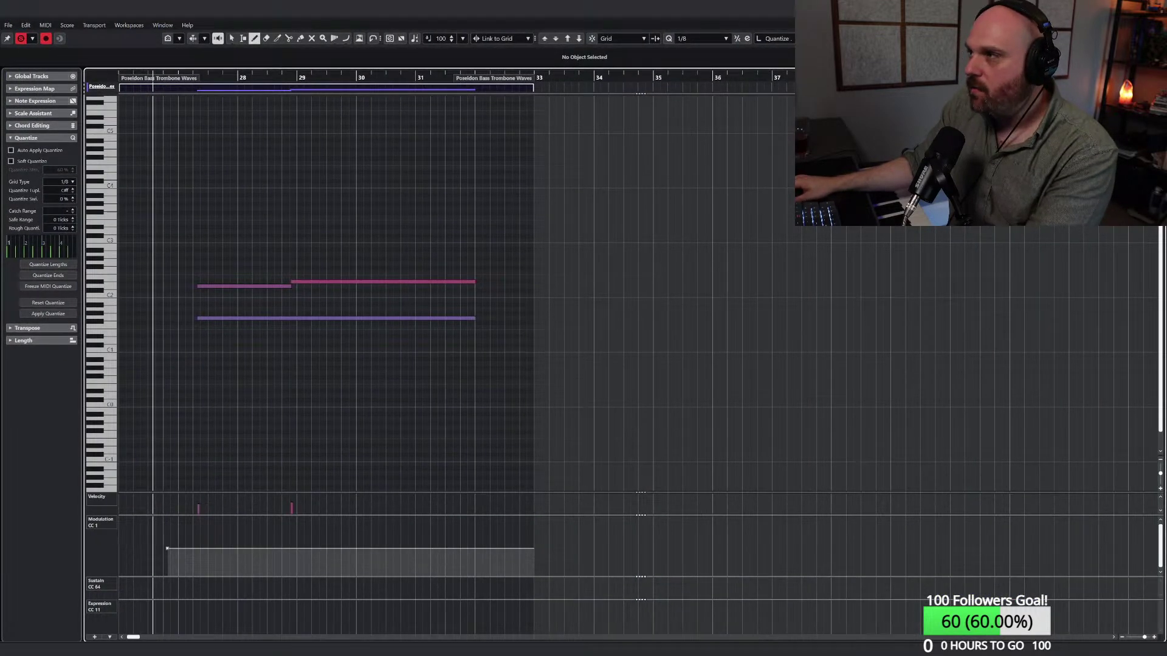
{"action": "key", "text": "Escape"}
Step: Open the Poseidon Horns a2 Waves part and draw a modulation (CC 1) level of about 68 just before its first notes
{"action": "left_click", "coordinate": [538, 209]}
{"action": "key", "text": "ctrl+e"}
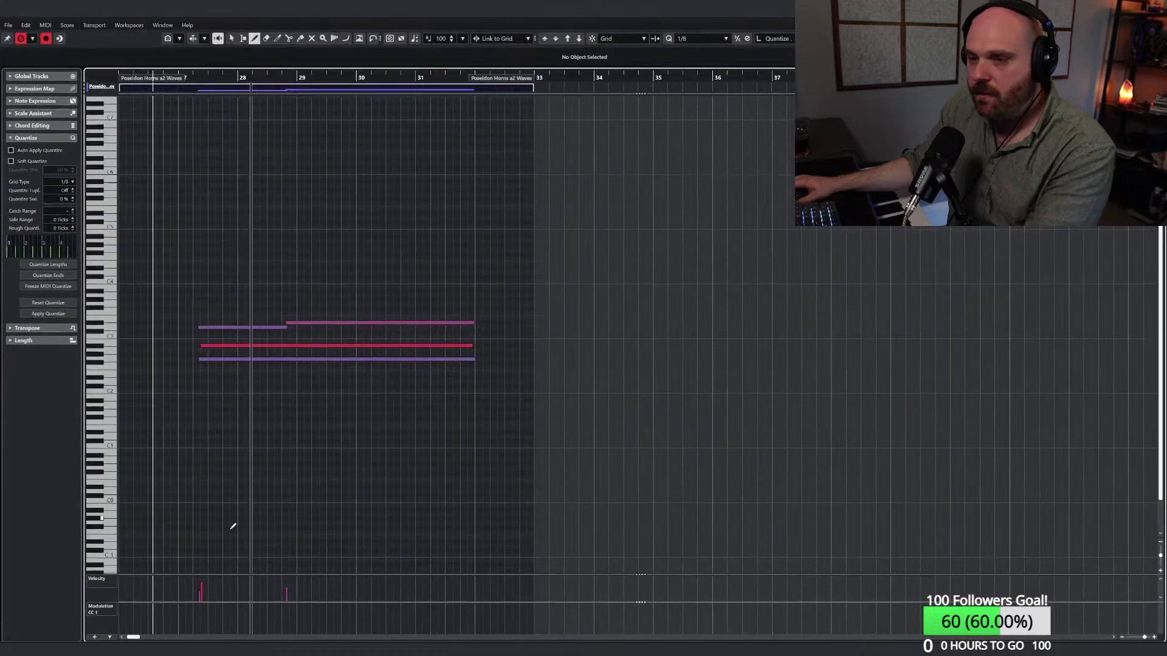
{"action": "left_click", "coordinate": [177, 618]}
{"action": "left_click", "coordinate": [193, 617]}
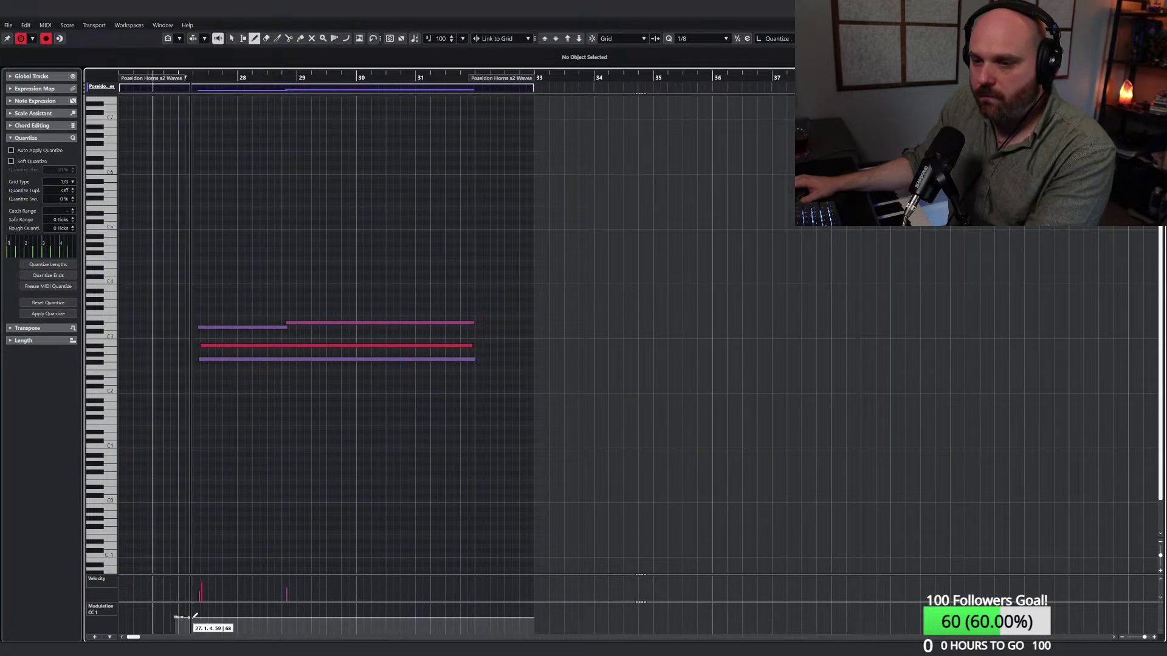
Step: Close the Horns a2 Waves editor, solo the Brass folder, and play the brass from around bar 26 to bar 31
{"action": "key", "text": "Escape"}
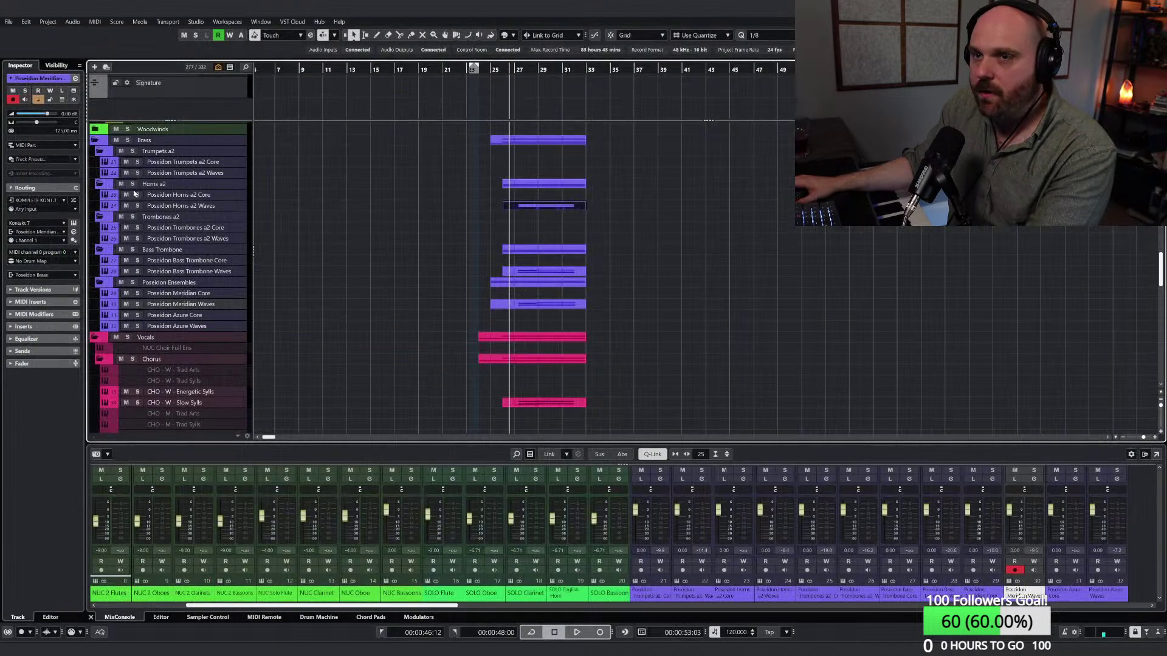
{"action": "left_click", "coordinate": [127, 140]}
{"action": "key", "text": "space"}
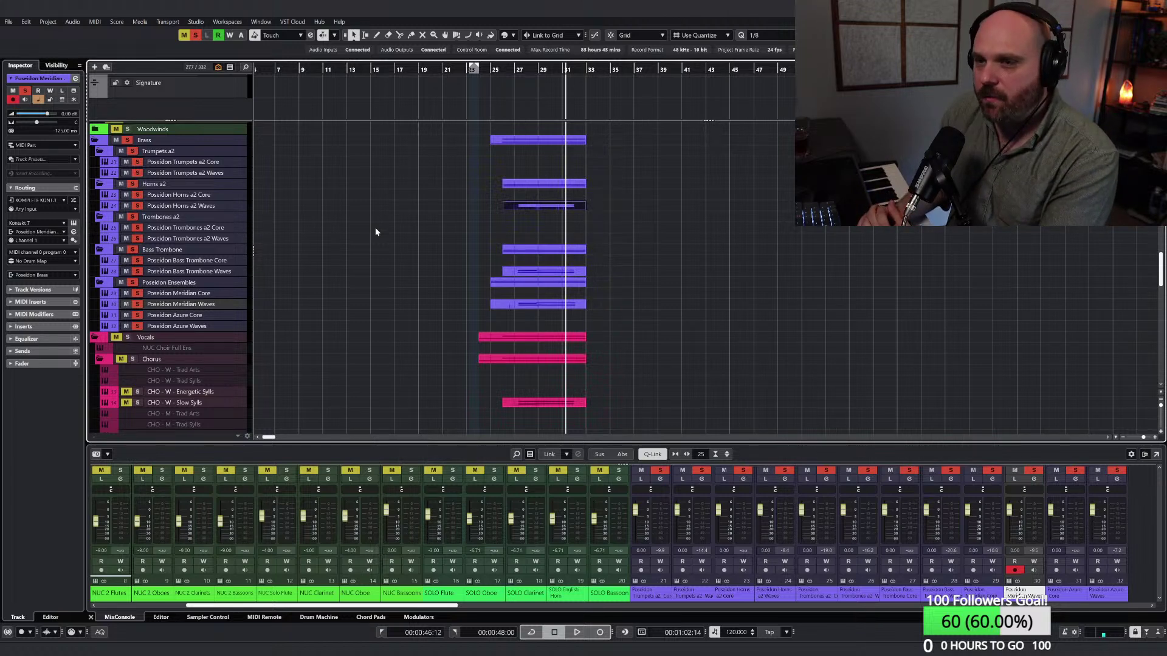
{"action": "scroll", "coordinate": [374, 232], "scroll_direction": "down", "scroll_amount": 10}
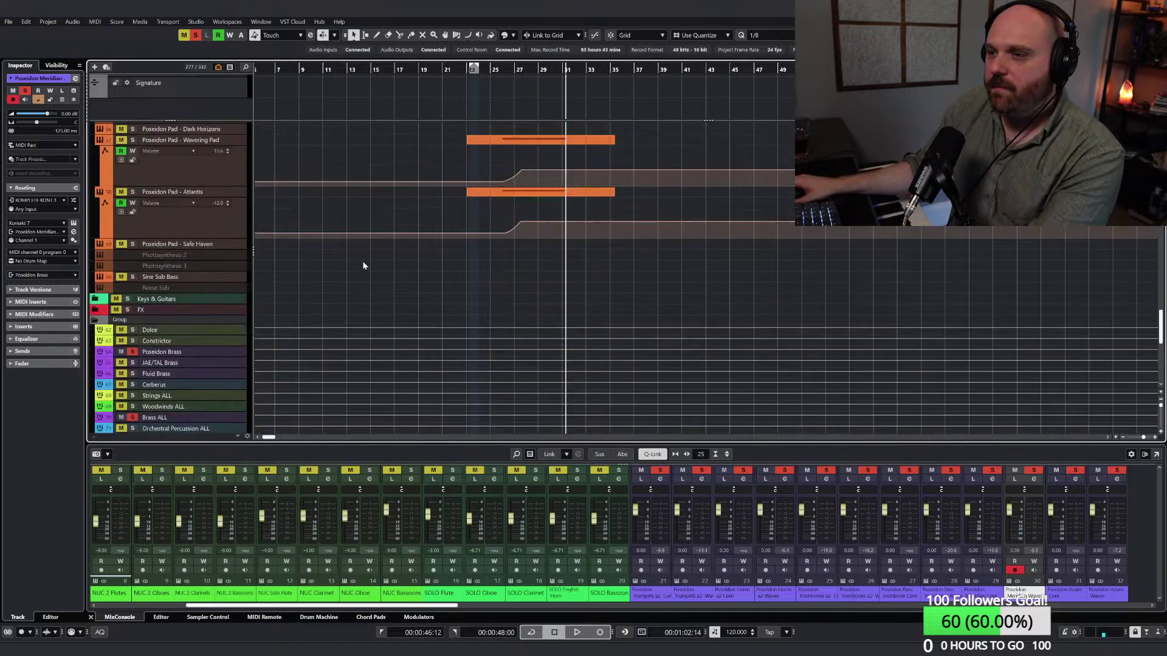
{"action": "scroll", "coordinate": [375, 292], "scroll_direction": "up", "scroll_amount": 5}
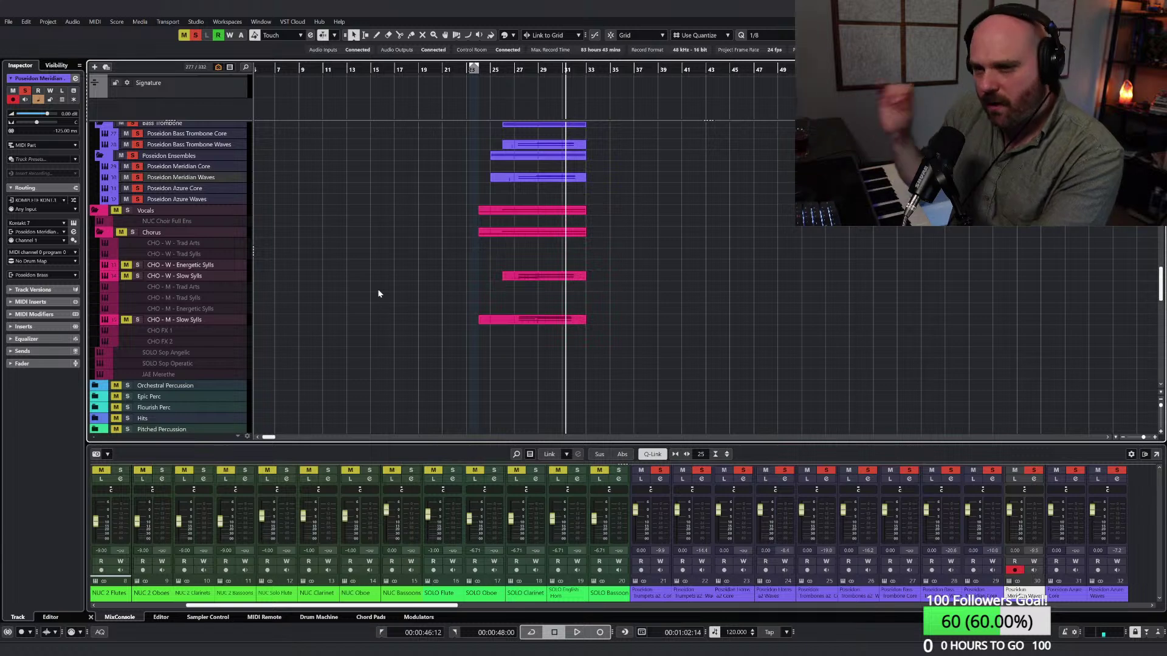
{"action": "scroll", "coordinate": [377, 291], "scroll_direction": "up", "scroll_amount": 5}
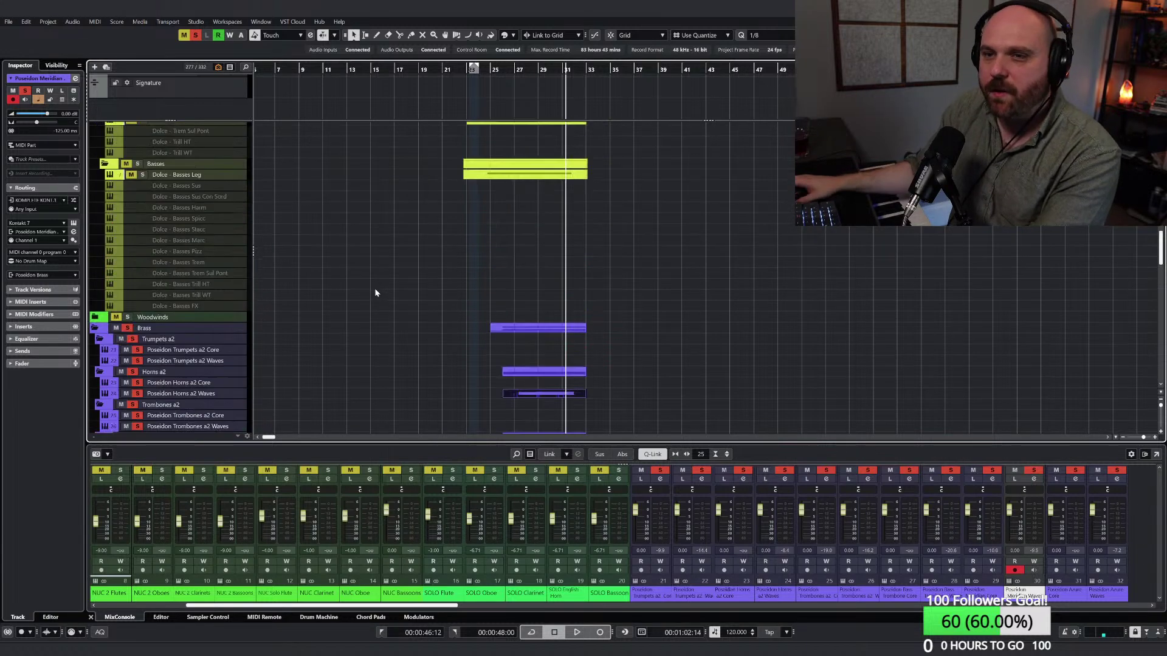
Step: Turn off the Brass folder's solo and play the full arrangement from around bar 26
{"action": "left_click", "coordinate": [127, 329]}
{"action": "scroll", "coordinate": [468, 256], "scroll_direction": "down", "scroll_amount": 7}
{"action": "left_click", "coordinate": [505, 78]}
{"action": "key", "text": "space"}
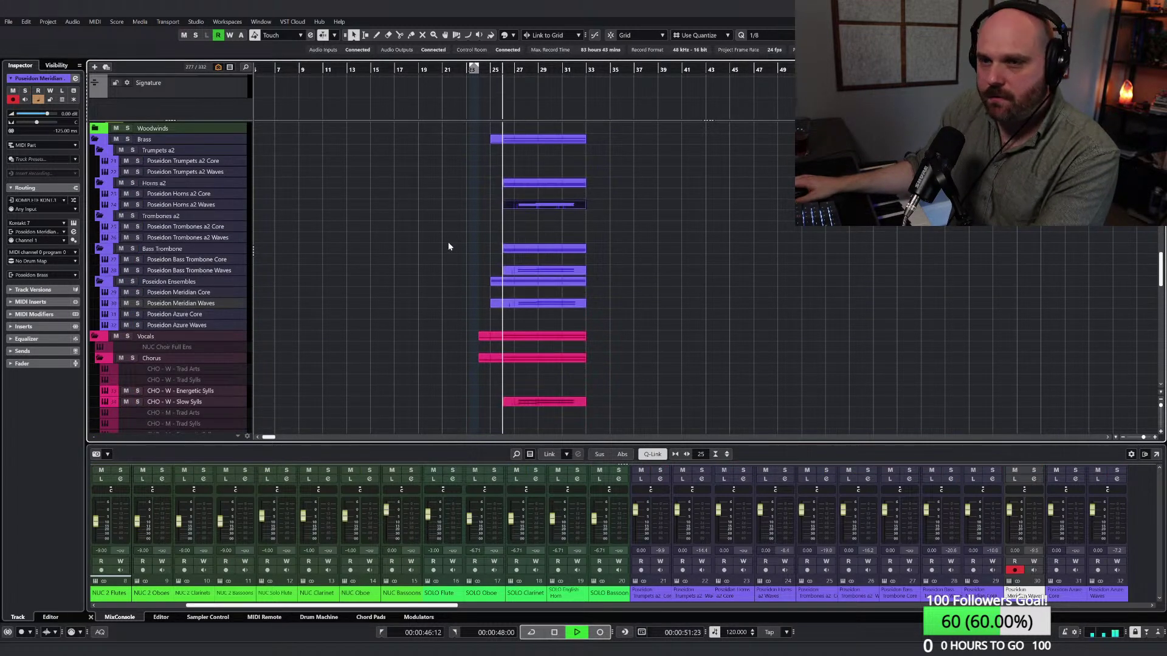
{"action": "scroll", "coordinate": [440, 269], "scroll_direction": "down", "scroll_amount": 15}
{"action": "scroll", "coordinate": [352, 279], "scroll_direction": "up", "scroll_amount": 12}
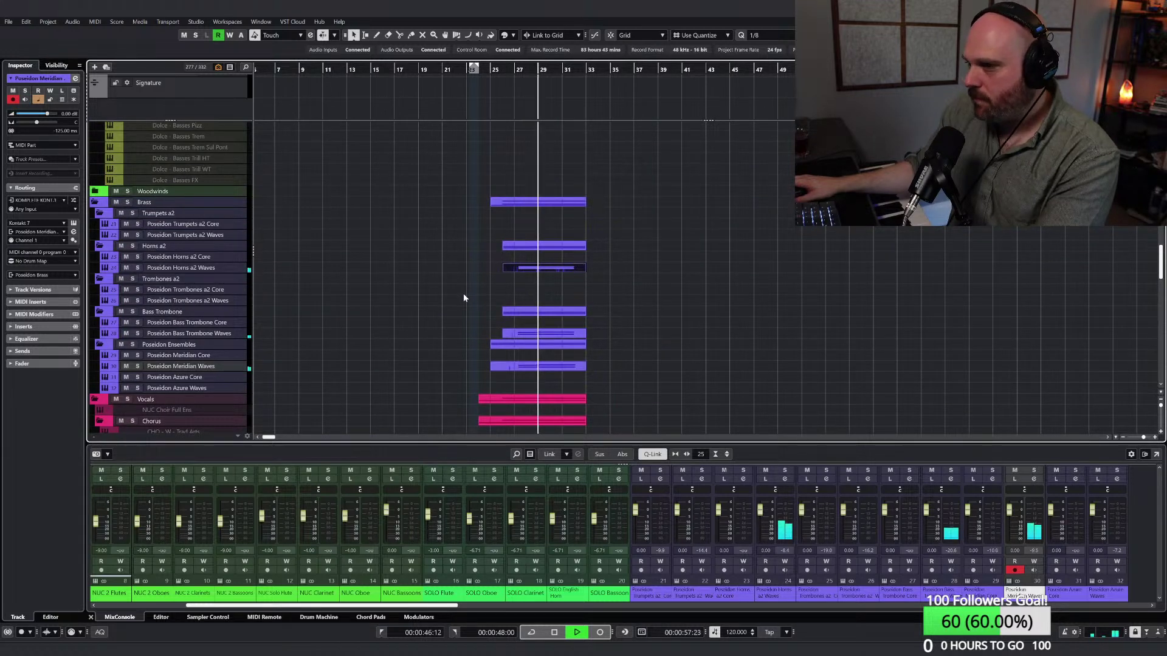
Step: Extend the end of the Poseidon Meridian Waves part to about bar 47 and open the part for editing
{"action": "left_click", "coordinate": [573, 366]}
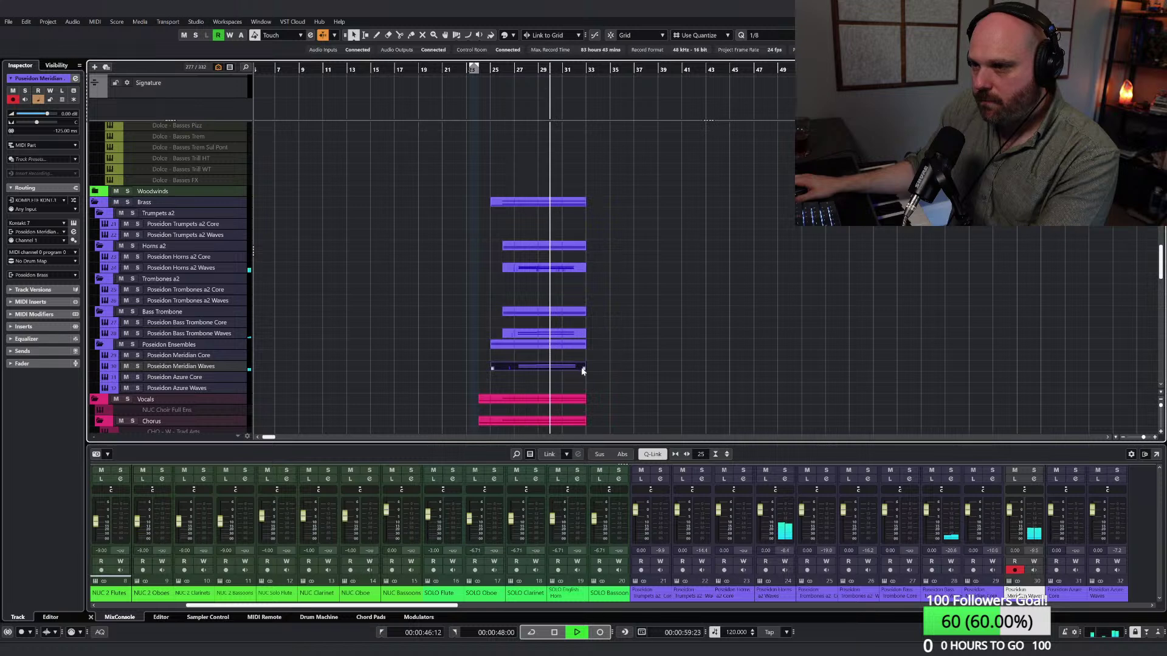
{"action": "left_click_drag", "start_coordinate": [585, 368], "coordinate": [704, 372]}
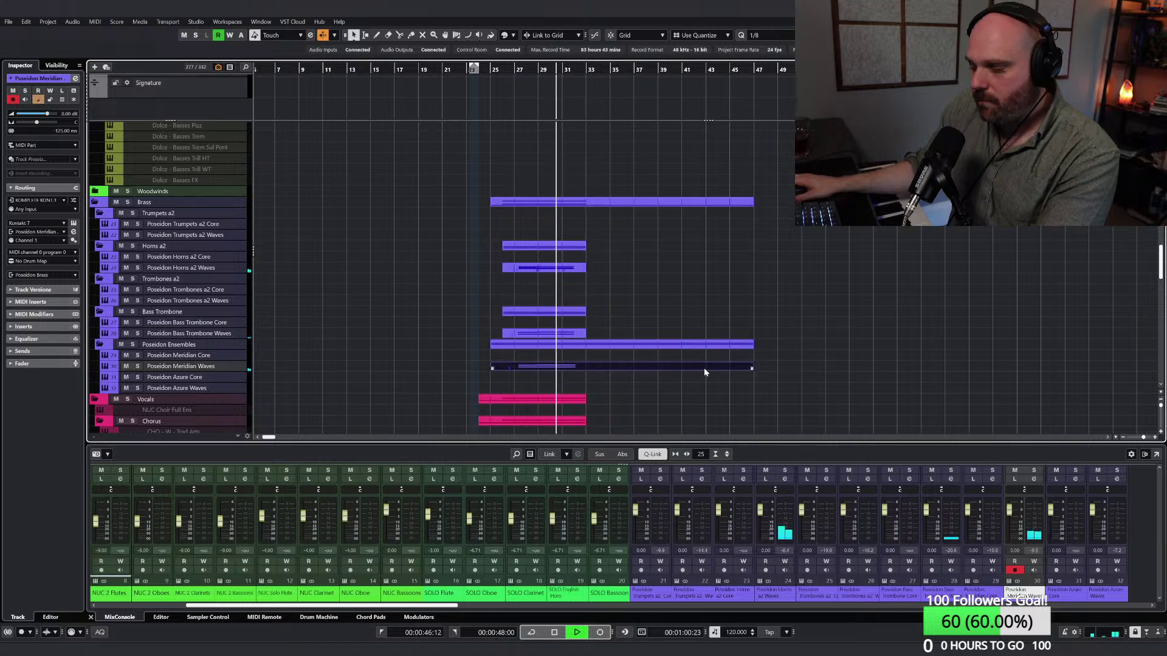
{"action": "double_click", "coordinate": [644, 366]}
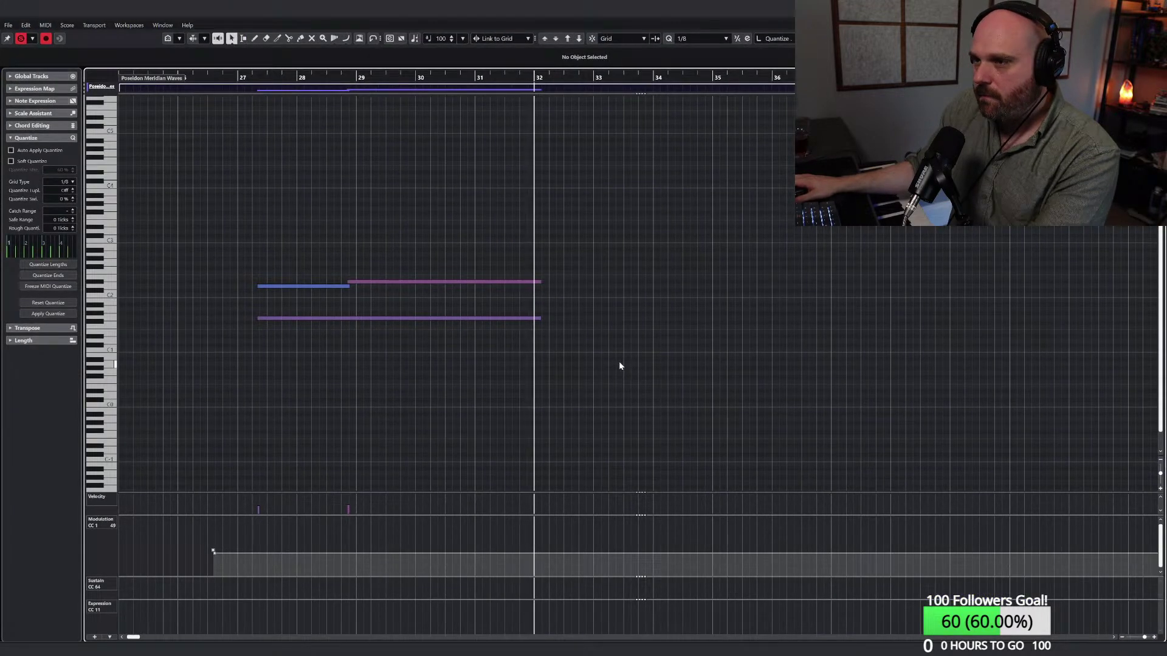
Step: Duplicate the Meridian Waves notes to start just after bar 32, and copy the duplicate's first upper note up to G2 and A#2
{"action": "left_click_drag", "start_coordinate": [619, 362], "coordinate": [587, 290]}
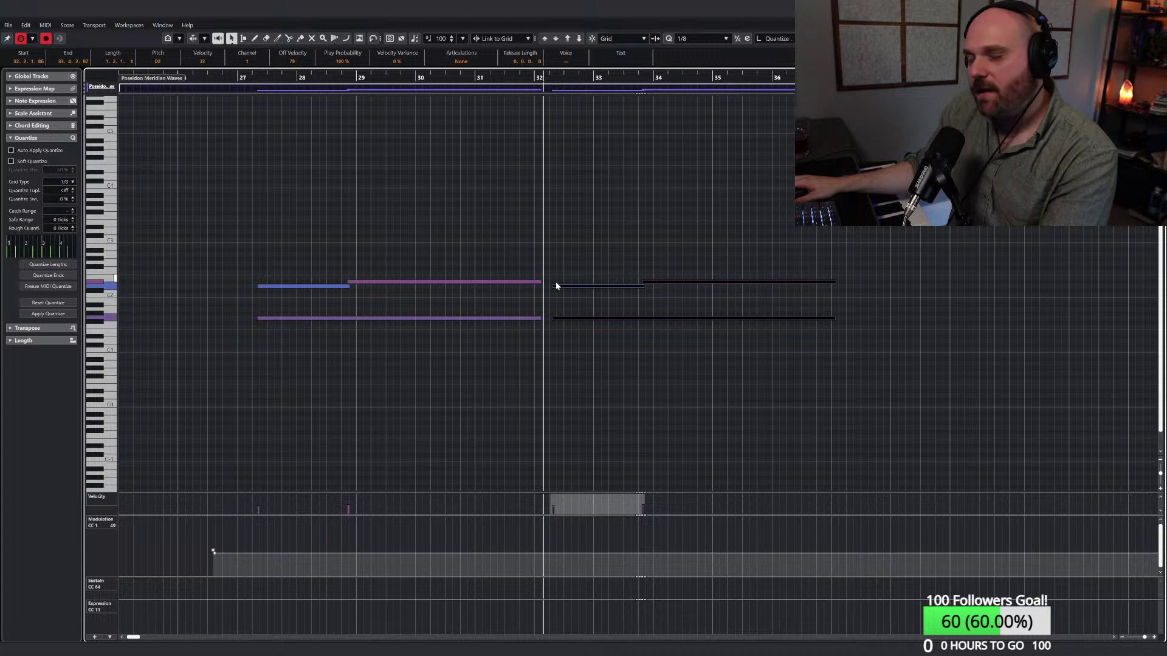
{"action": "left_click_drag", "start_coordinate": [562, 263], "coordinate": [666, 288]}
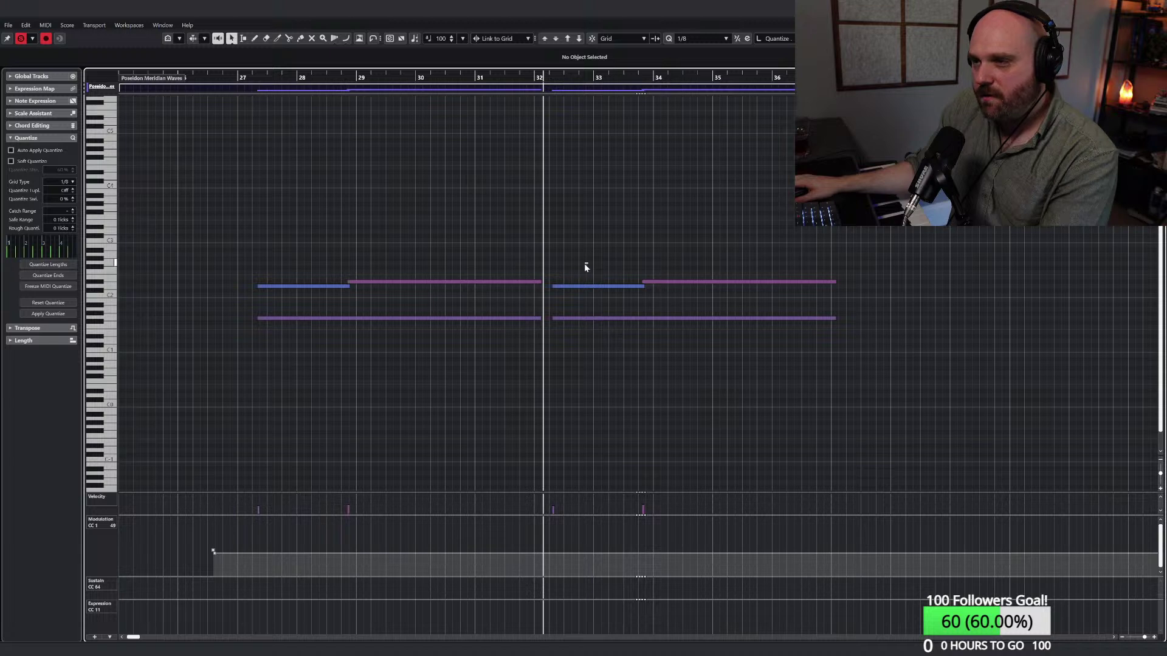
{"action": "left_click_drag", "start_coordinate": [578, 286], "coordinate": [579, 250]}
{"action": "left_click", "coordinate": [675, 283]}
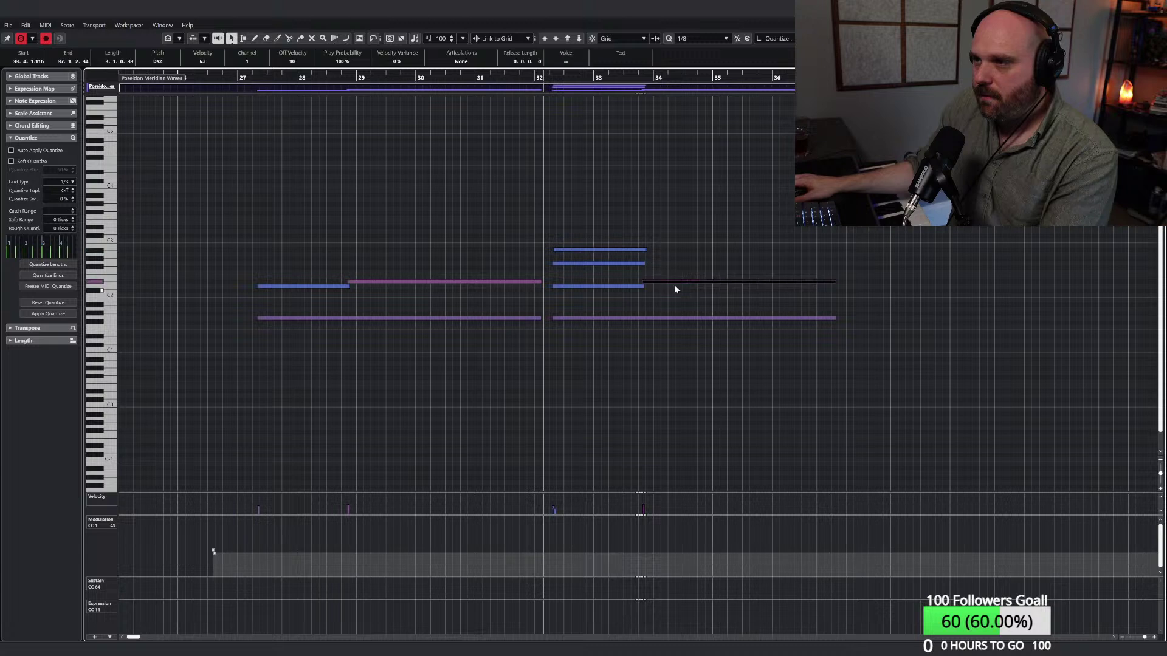
{"action": "left_click_drag", "start_coordinate": [667, 281], "coordinate": [645, 262]}
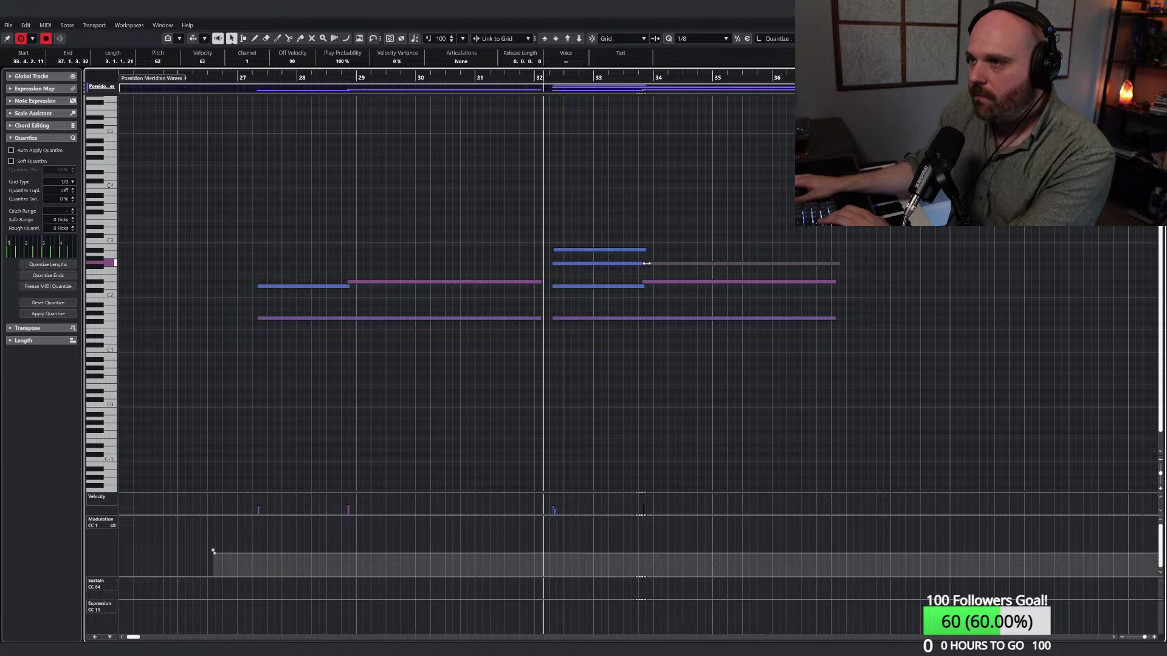
{"action": "left_click", "coordinate": [620, 263]}
{"action": "key", "text": "Delete"}
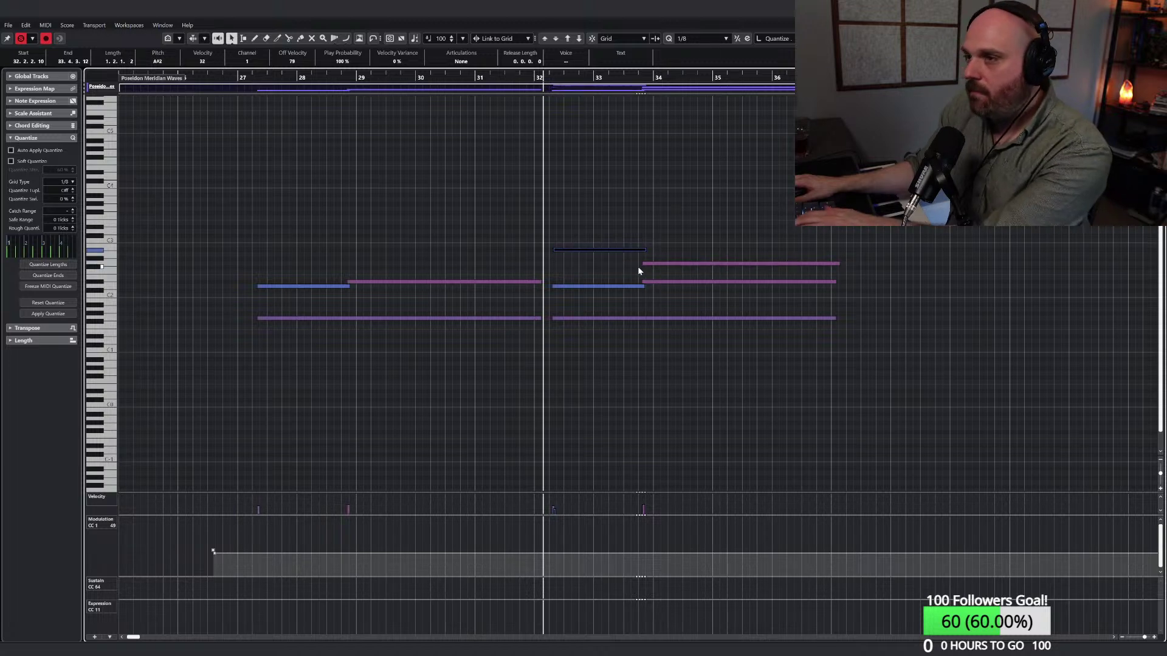
{"action": "key", "text": "ctrl+z"}
{"action": "left_click", "coordinate": [647, 265]}
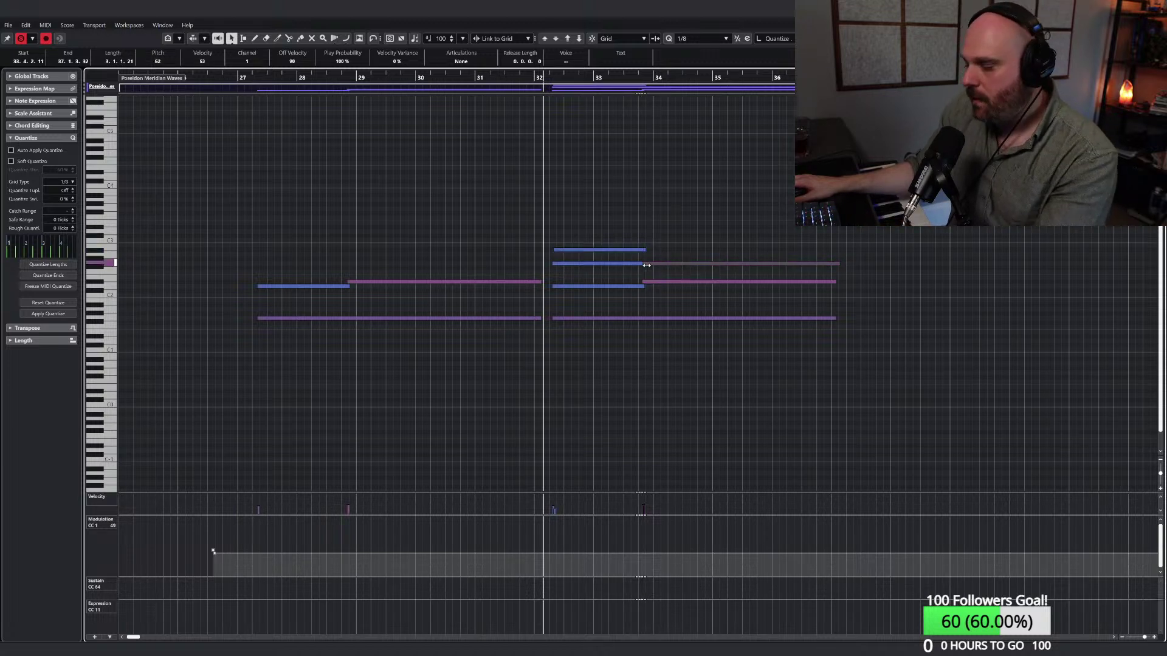
{"action": "key", "text": "Delete"}
Step: Lengthen the added G2 and A#2 notes to nearly bar 37, and draw a modulation (CC 1) swell from bar 32 to 37, peaking near bar 34
{"action": "left_click_drag", "start_coordinate": [643, 264], "coordinate": [823, 263]}
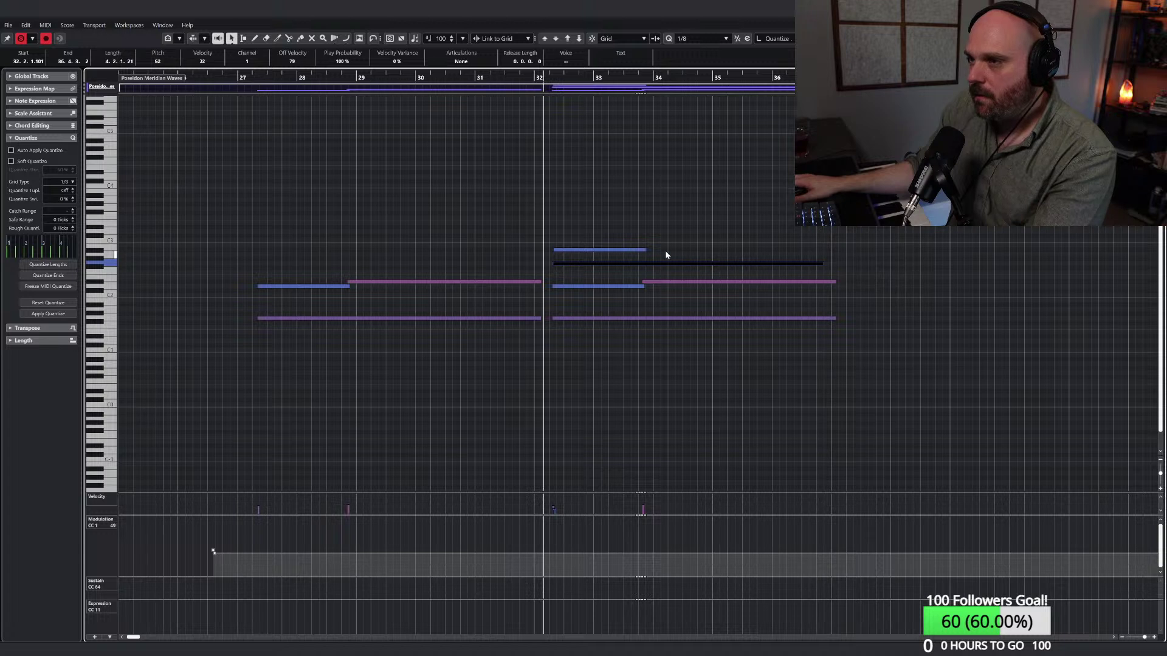
{"action": "left_click_drag", "start_coordinate": [647, 250], "coordinate": [812, 250]}
{"action": "right_click", "coordinate": [635, 233]}
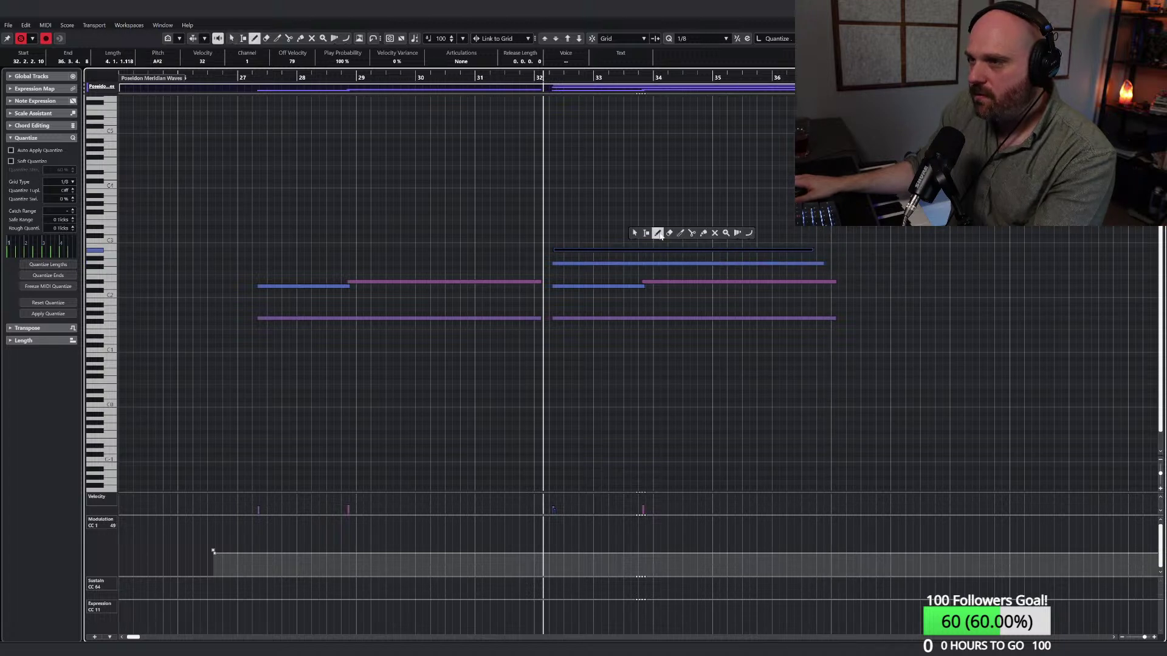
{"action": "left_click", "coordinate": [658, 234]}
{"action": "mouse_move", "coordinate": [526, 552]}
{"action": "left_mouse_down"}
{"action": "mouse_move", "coordinate": [549, 535]}
{"action": "mouse_move", "coordinate": [608, 526]}
{"action": "mouse_move", "coordinate": [835, 552]}
{"action": "left_mouse_up"}
Step: Play the Meridian Waves passage from bar 27 to about bar 32 with the selection tool active
{"action": "left_click", "coordinate": [350, 78]}
{"action": "left_click", "coordinate": [246, 78]}
{"action": "right_click", "coordinate": [302, 166]}
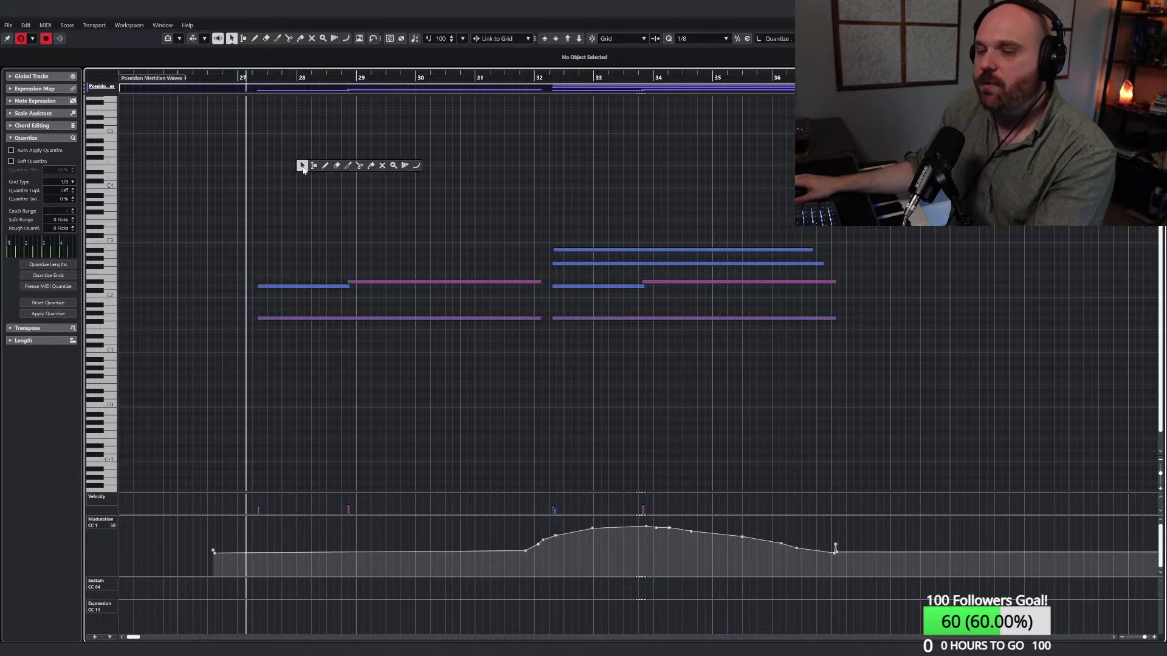
{"action": "left_click", "coordinate": [303, 164]}
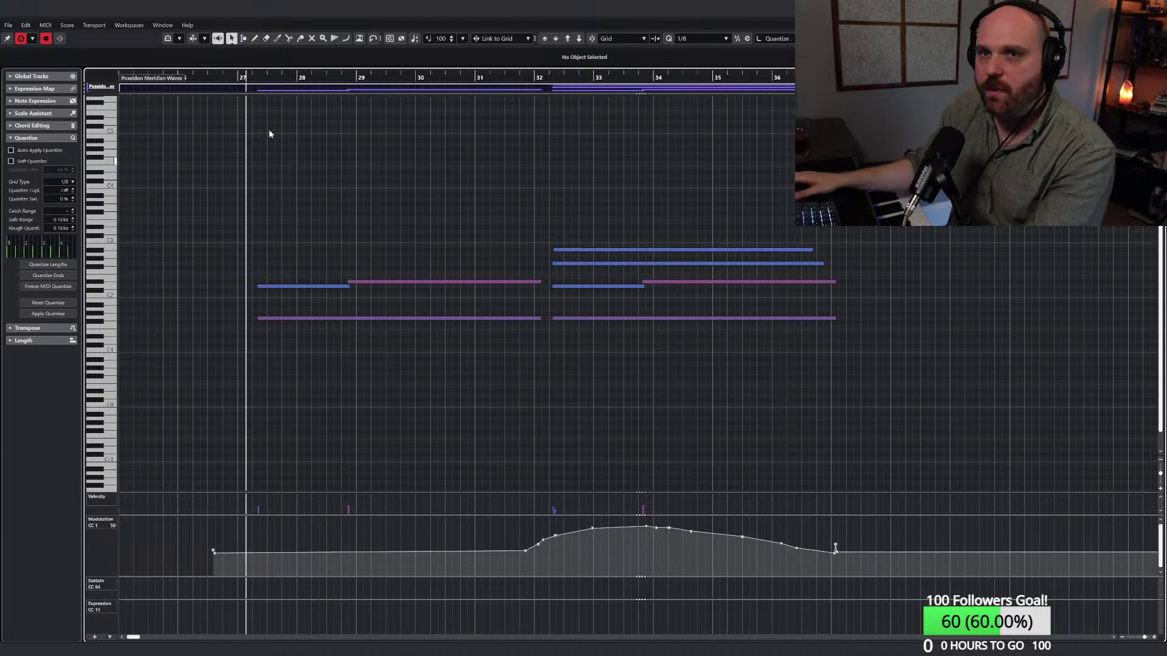
{"action": "key", "text": "space"}
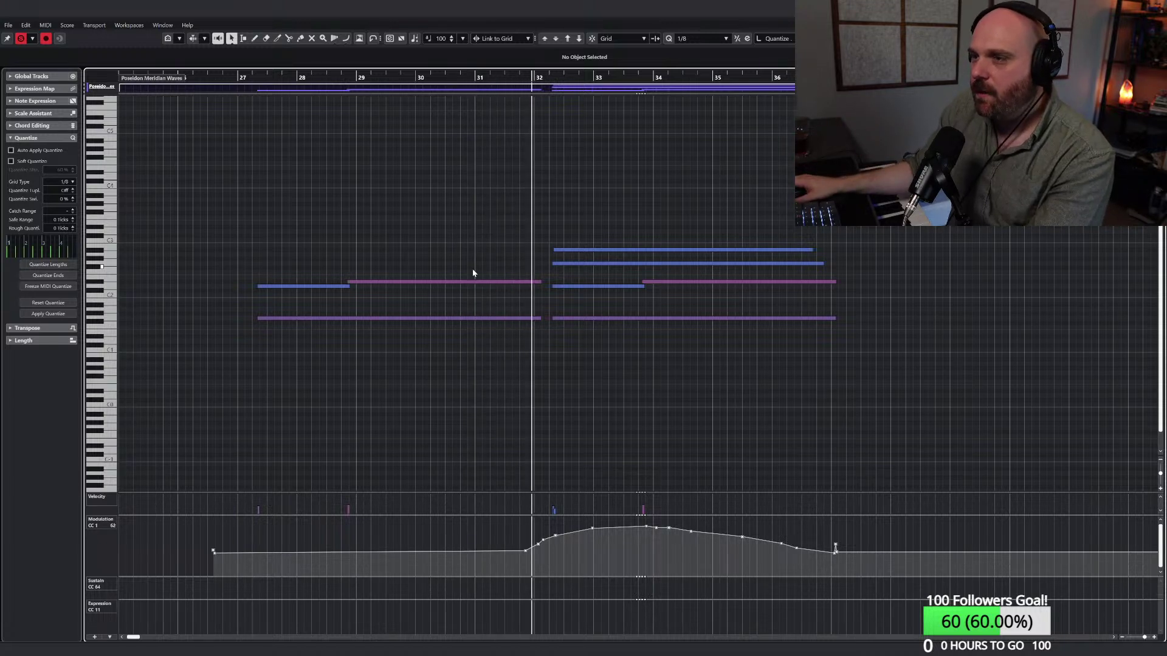
{"action": "left_click_drag", "start_coordinate": [473, 269], "coordinate": [475, 249]}
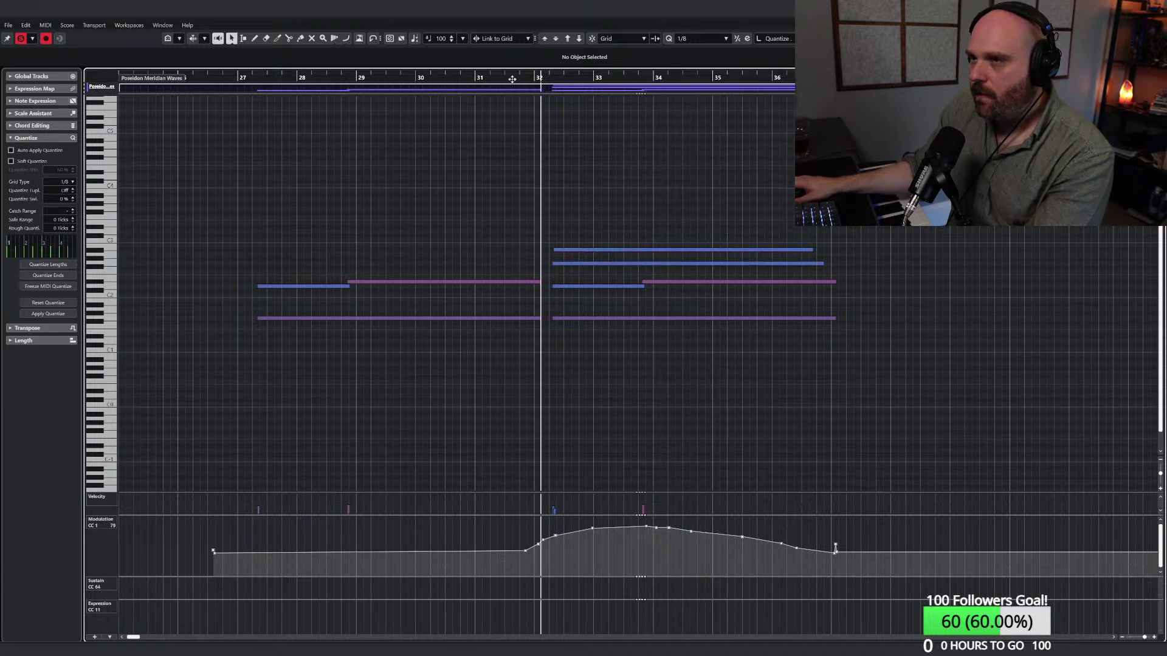
Step: Close the Meridian Waves instrument window, replay the passage from just after bar 27 to past bar 36, and leave the editor
{"action": "key", "text": "space"}
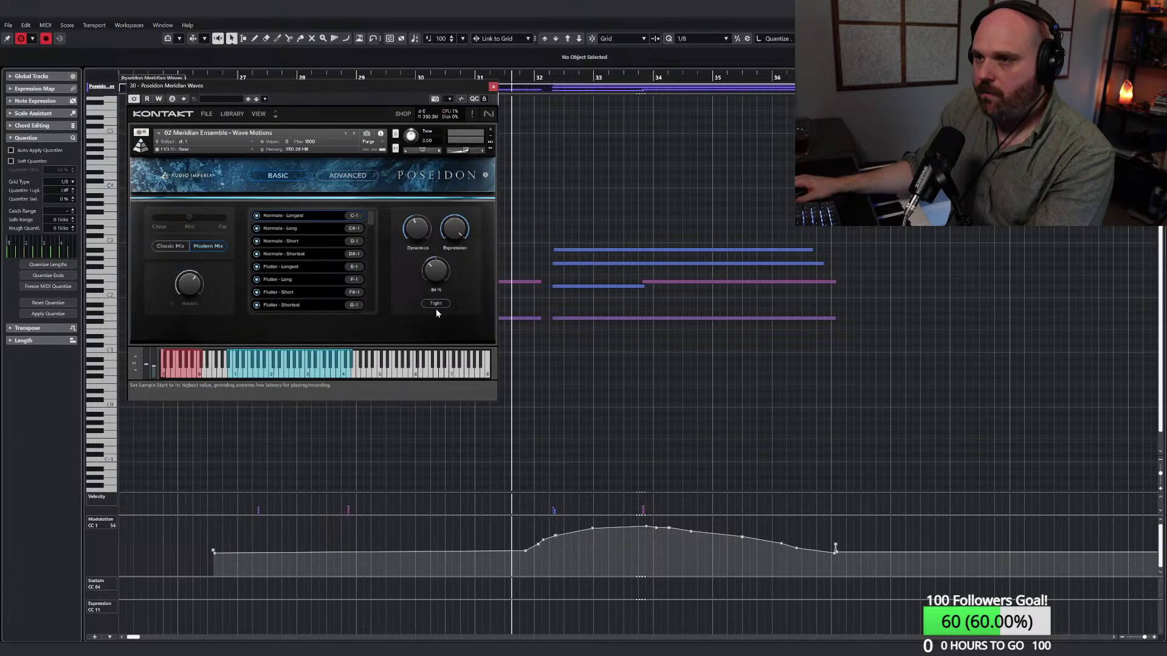
{"action": "left_click", "coordinate": [493, 87]}
{"action": "left_click_drag", "start_coordinate": [364, 78], "coordinate": [271, 78]}
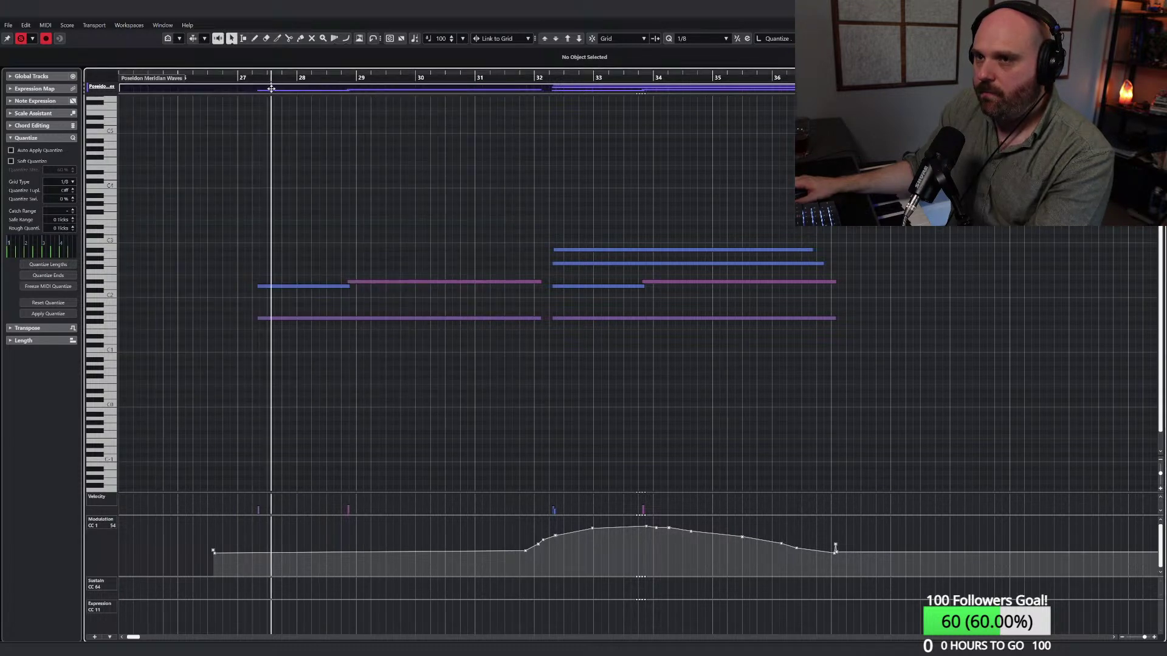
{"action": "key", "text": "space"}
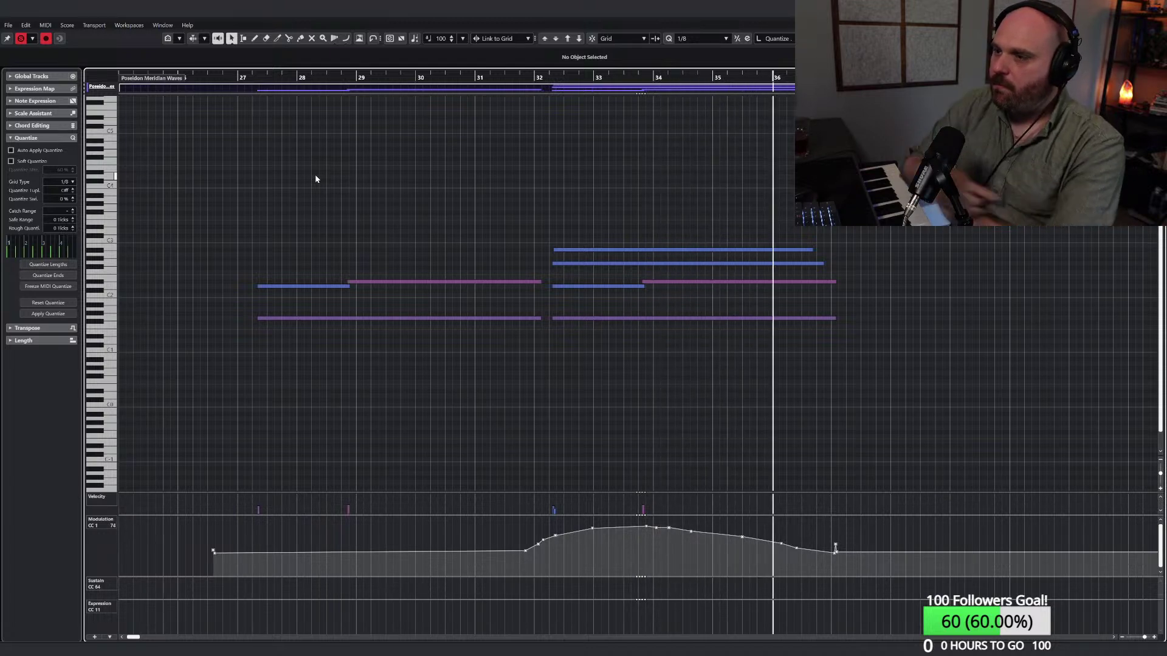
{"action": "right_click", "coordinate": [707, 209]}
{"action": "left_click", "coordinate": [706, 208]}
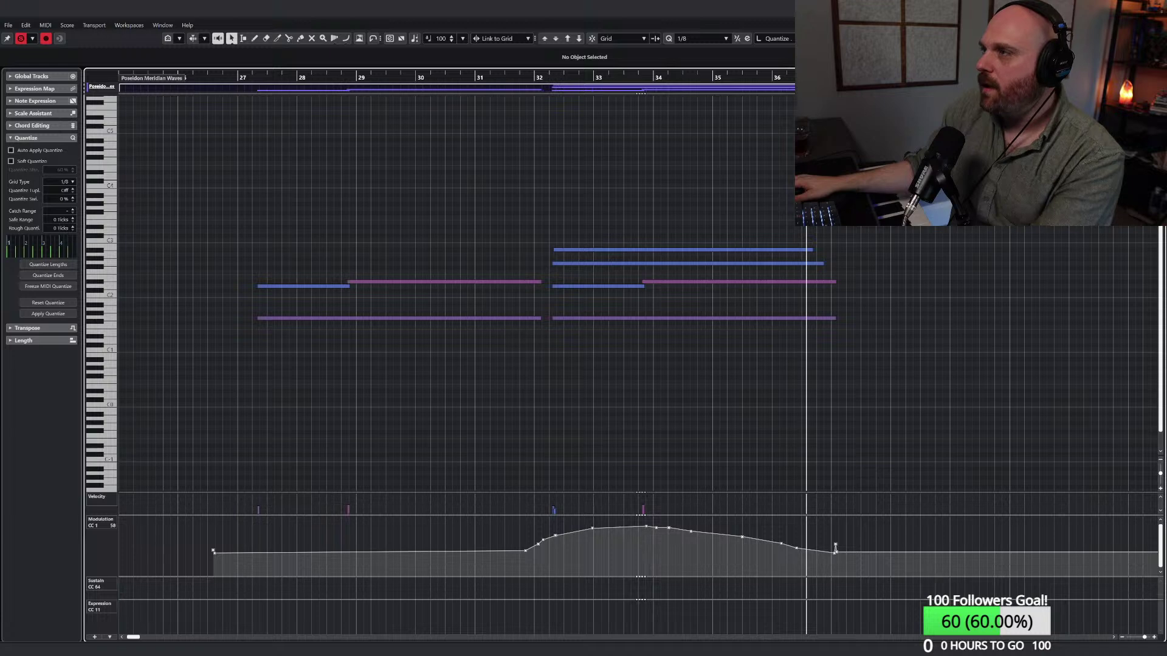
{"action": "key", "text": "ctrl+e"}
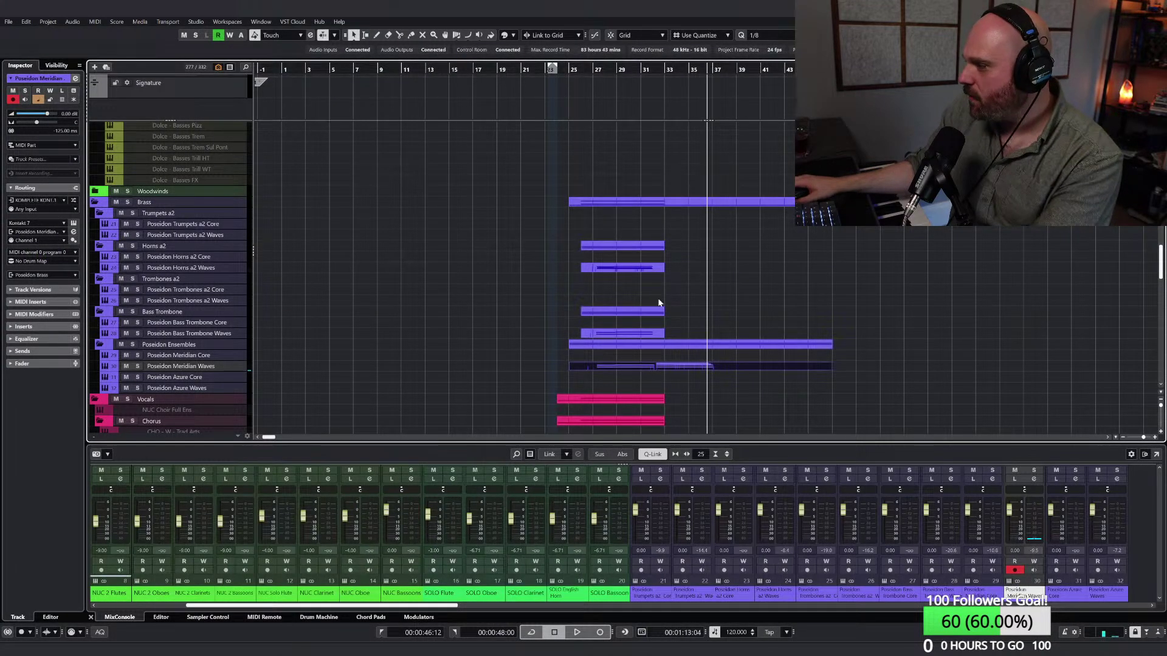
Step: Extend the Poseidon Bass Trombone Waves part past bar 43, and open it to select all its notes
{"action": "left_click", "coordinate": [514, 306]}
{"action": "scroll", "coordinate": [505, 301], "scroll_direction": "down", "scroll_amount": 3}
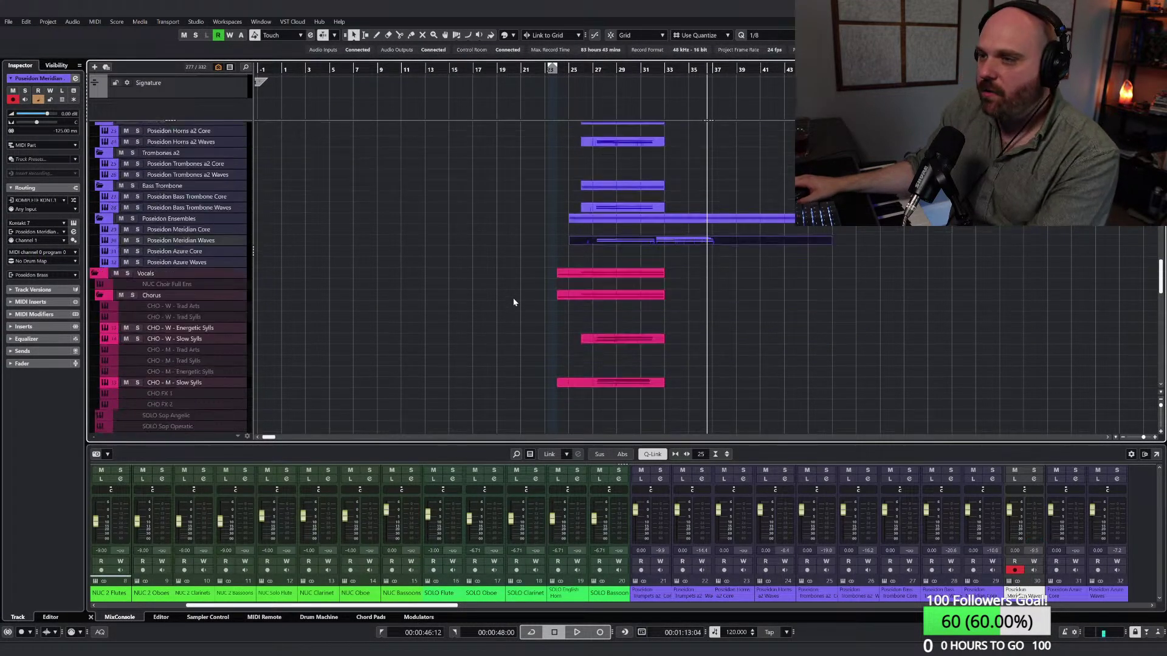
{"action": "left_click", "coordinate": [662, 208]}
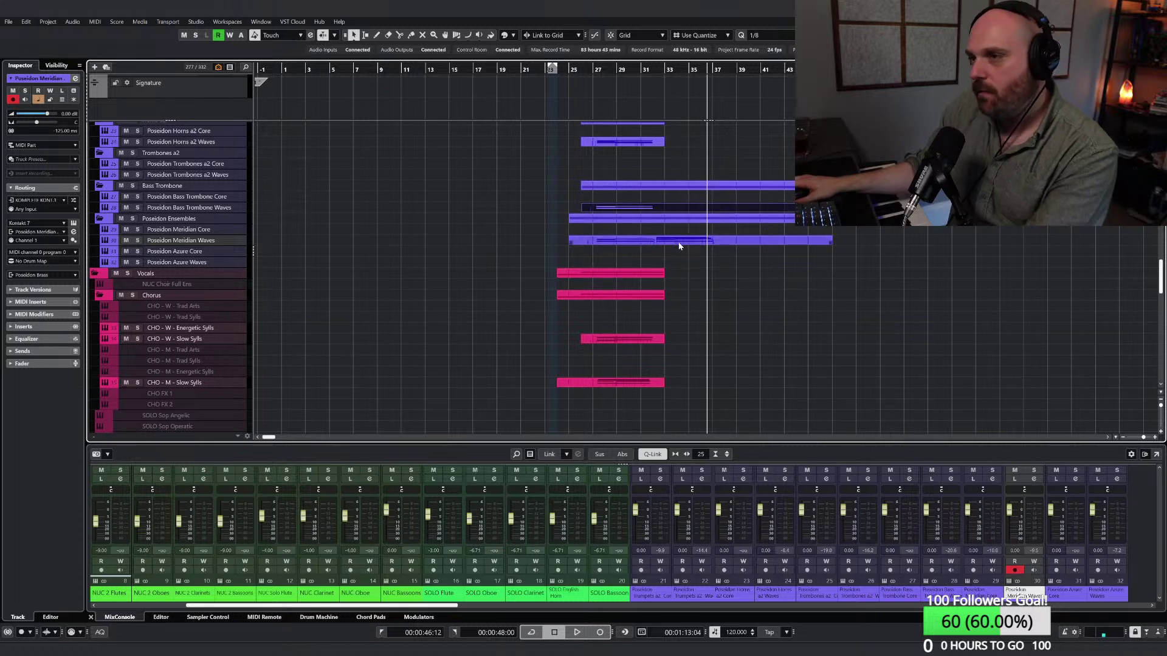
{"action": "key", "text": "ctrl+e"}
{"action": "left_click_drag", "start_coordinate": [604, 383], "coordinate": [196, 255]}
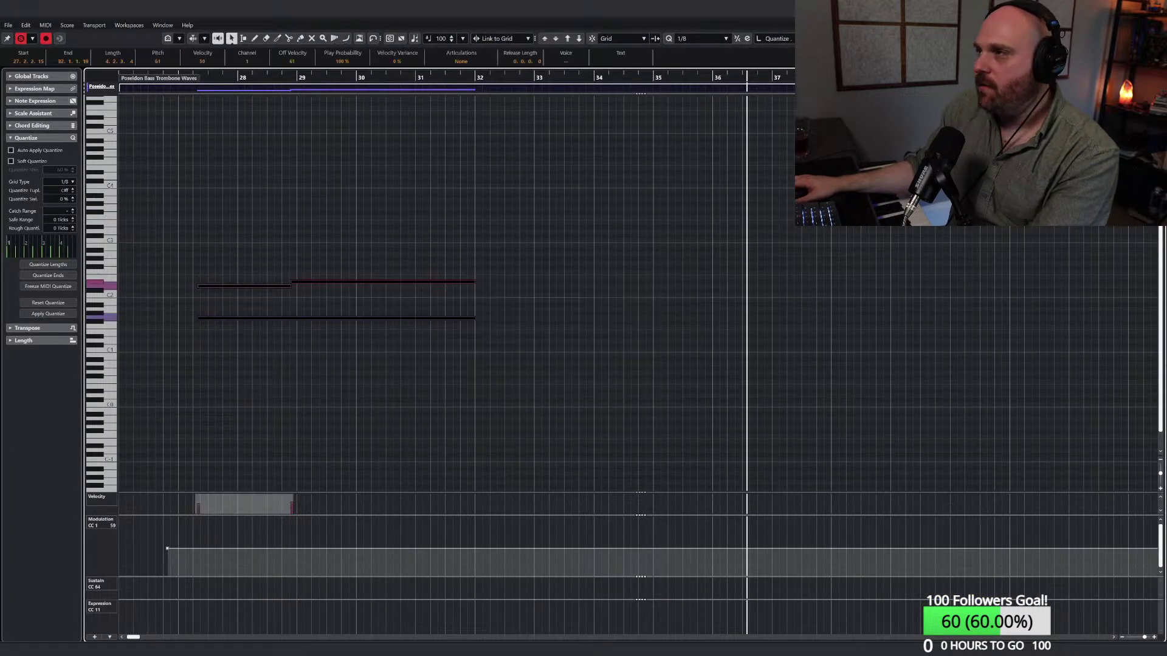
{"action": "key", "text": "Return"}
Step: Reopen the Poseidon Meridian Waves part and place the playhead at the start of its second phrase, just after bar 32
{"action": "left_click", "coordinate": [677, 241]}
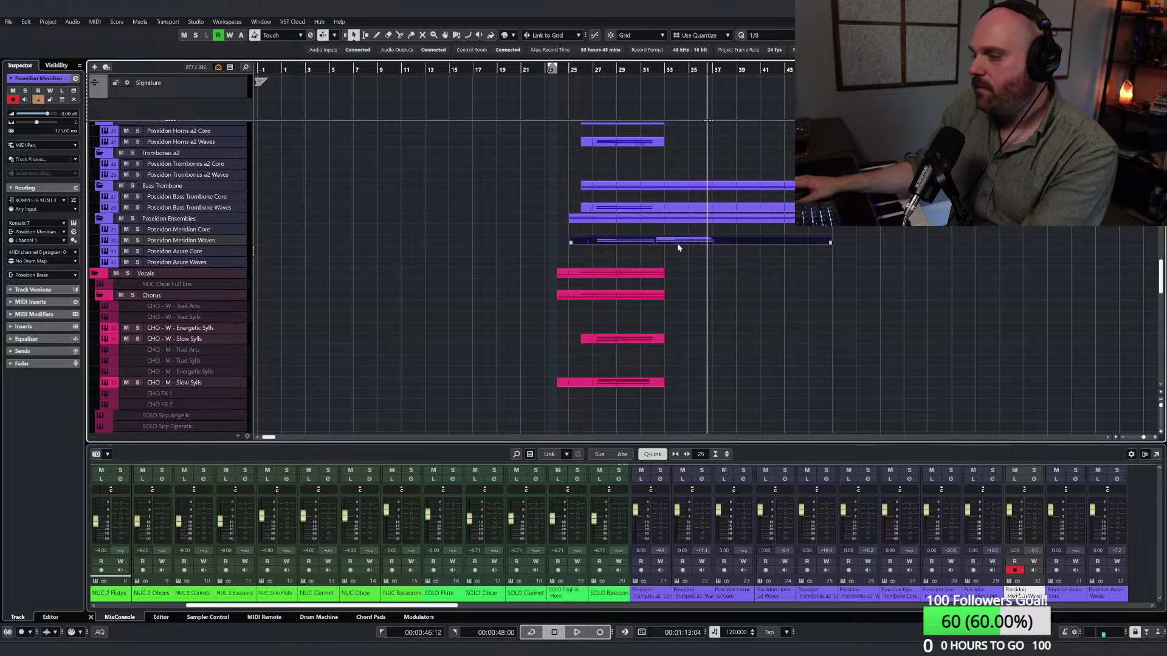
{"action": "key", "text": "Return"}
{"action": "left_click_drag", "start_coordinate": [545, 77], "coordinate": [553, 77]}
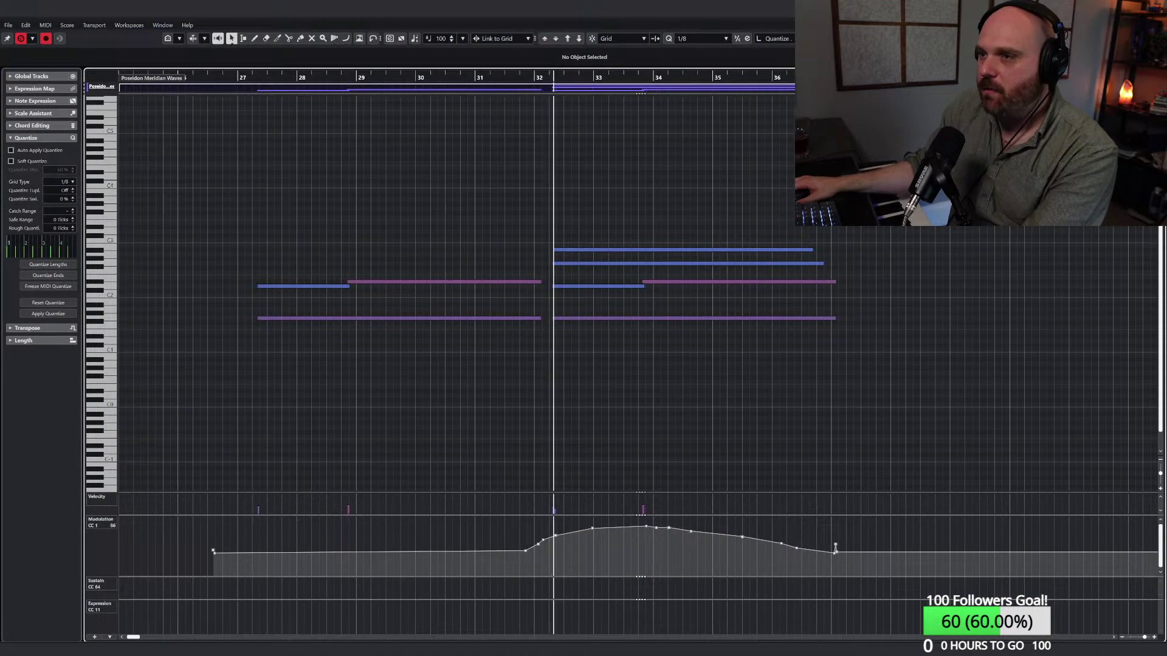
{"action": "key", "text": "Return"}
Step: Reopen the Bass Trombone Waves part and duplicate its notes so the copy starts at the playhead just after bar 32
{"action": "left_click", "coordinate": [586, 241]}
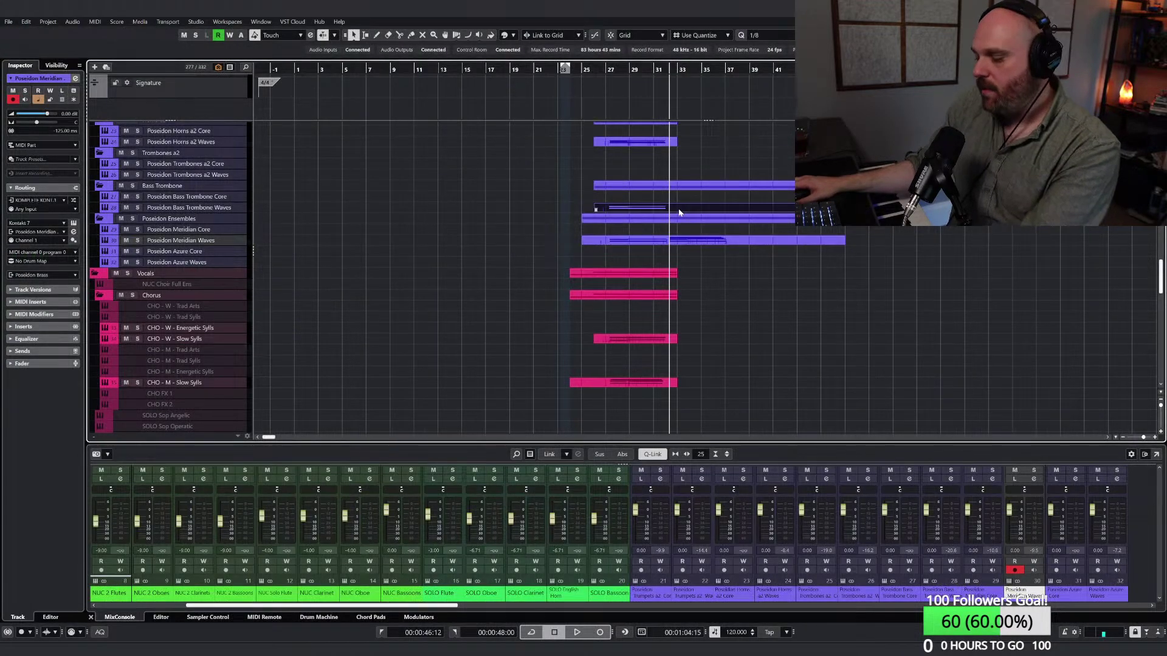
{"action": "key", "text": "Return"}
{"action": "left_click_drag", "start_coordinate": [608, 350], "coordinate": [549, 287]}
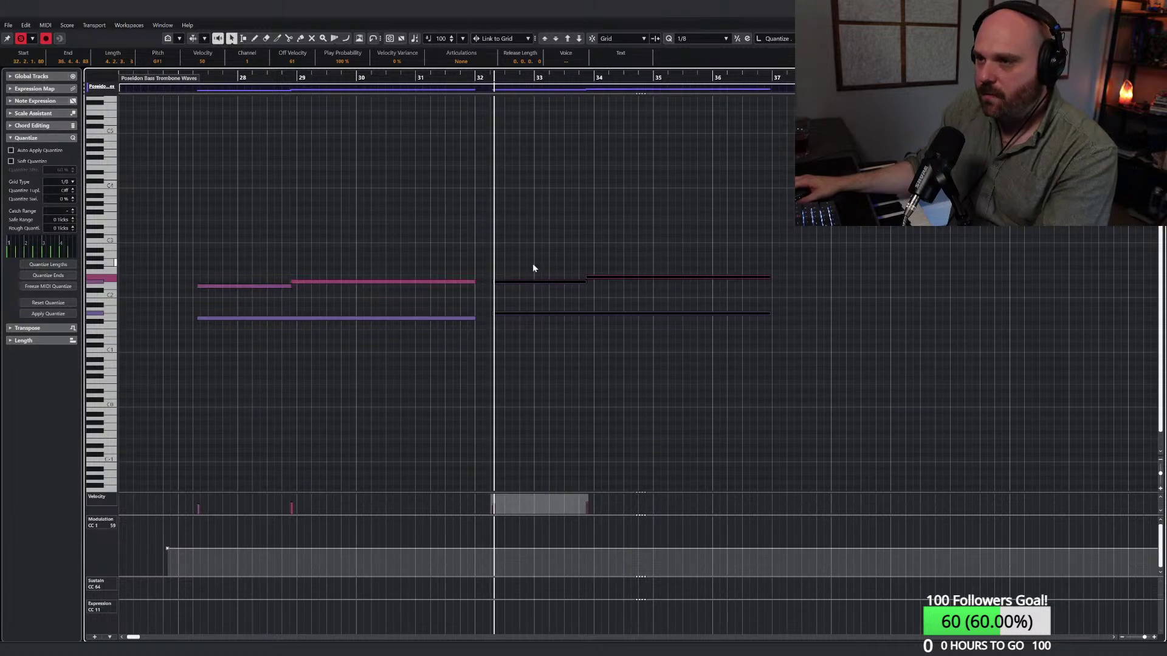
Step: Draw a modulation swell in the Bass Trombone Waves part, rising around bar 32, peaking near bar 34 and easing before bar 36
{"action": "right_click", "coordinate": [531, 262]}
{"action": "left_click", "coordinate": [533, 254]}
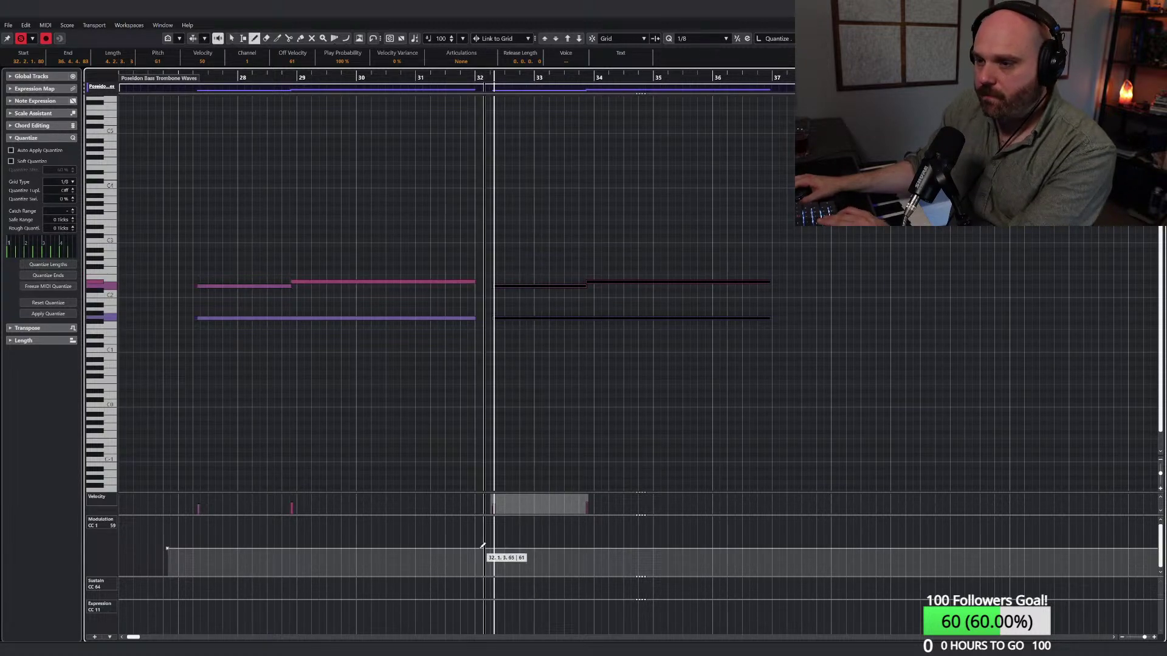
{"action": "mouse_move", "coordinate": [474, 545]}
{"action": "left_mouse_down"}
{"action": "mouse_move", "coordinate": [531, 522]}
{"action": "mouse_move", "coordinate": [706, 530]}
{"action": "left_mouse_up"}
{"action": "right_click", "coordinate": [557, 371]}
{"action": "left_click", "coordinate": [565, 379]}
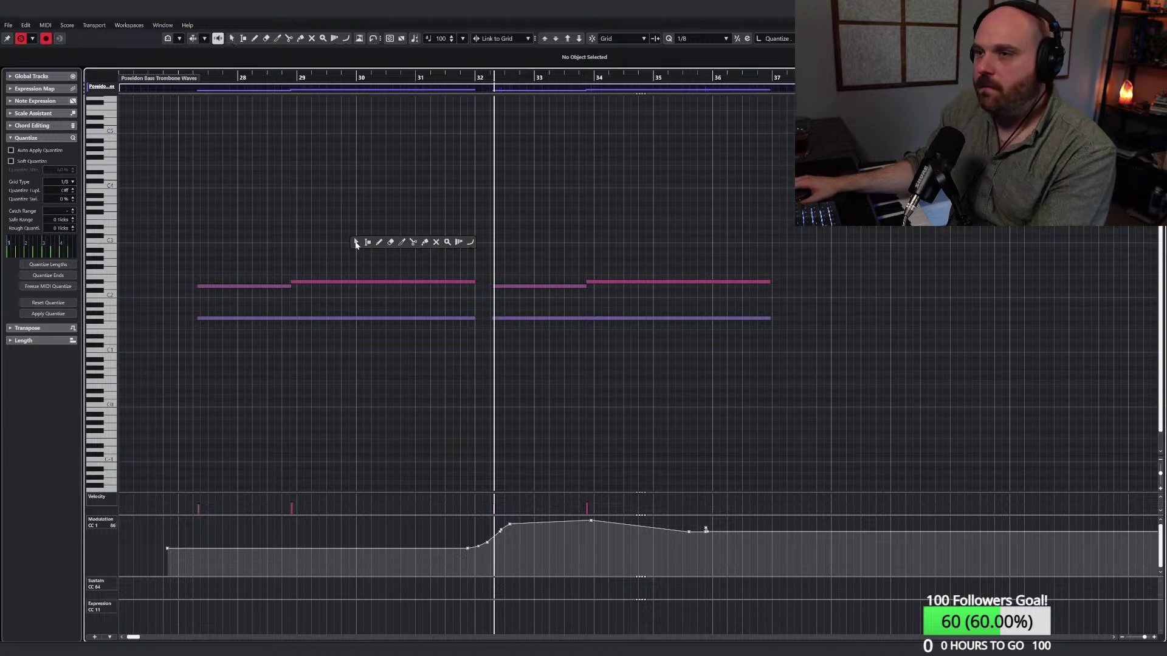
Step: Replay the arrangement from before bar 27 to past bar 31 outside the editor, and select the Poseidon Horns a2 Waves part
{"action": "left_click", "coordinate": [152, 78]}
{"action": "right_click", "coordinate": [320, 202]}
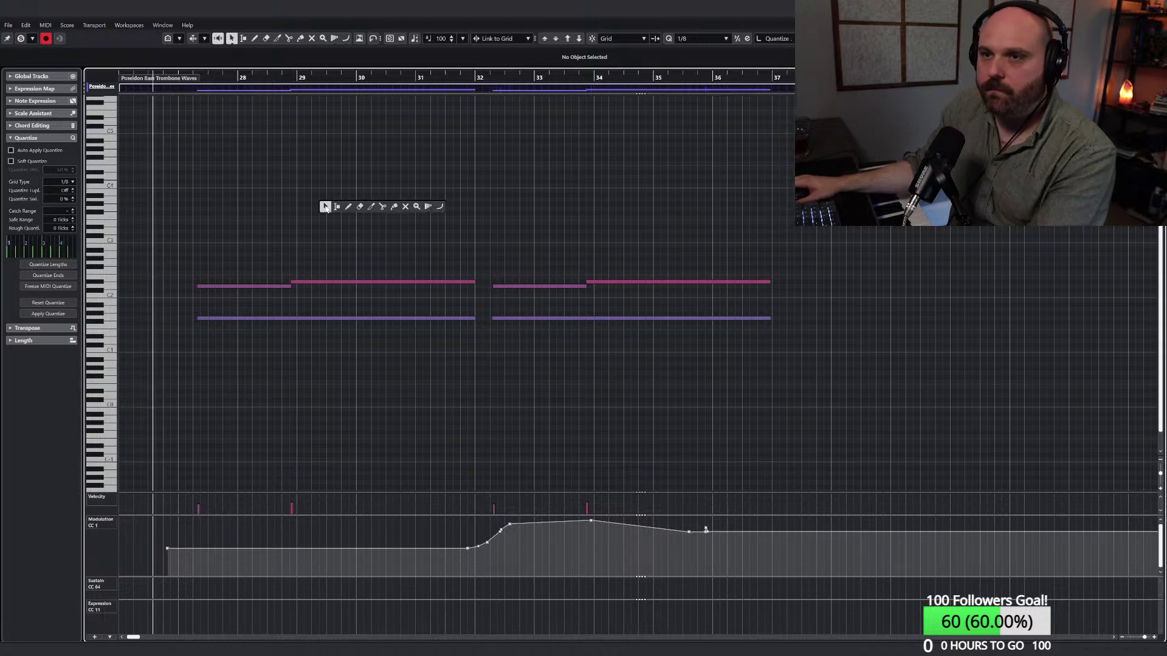
{"action": "key", "text": "space"}
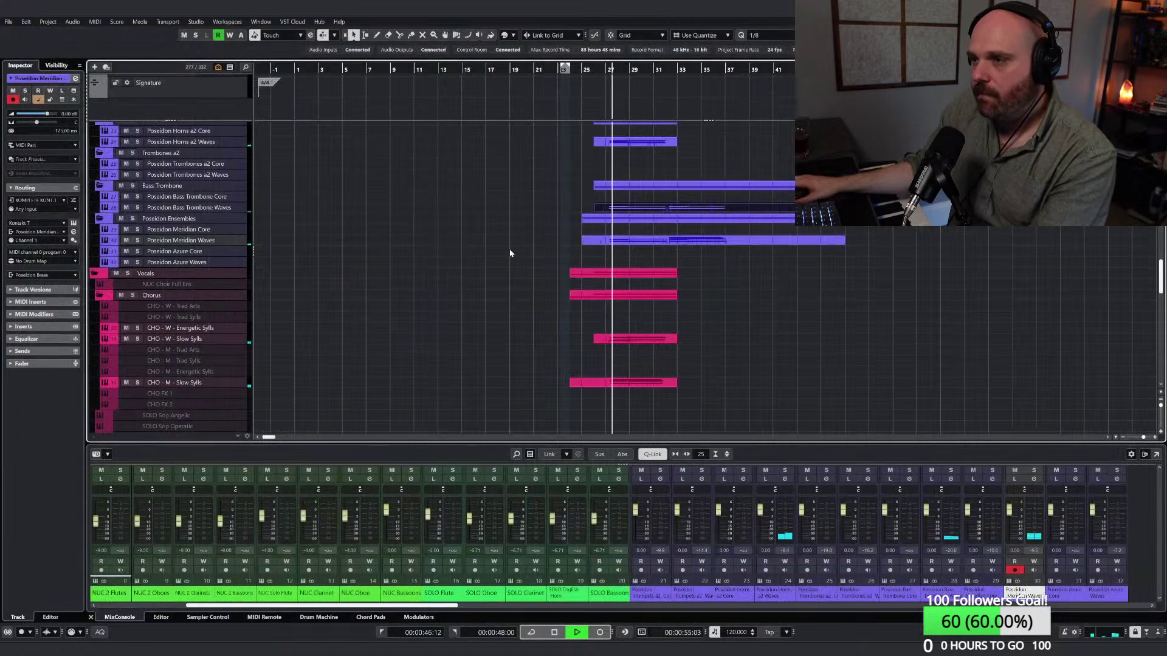
{"action": "left_click", "coordinate": [674, 143]}
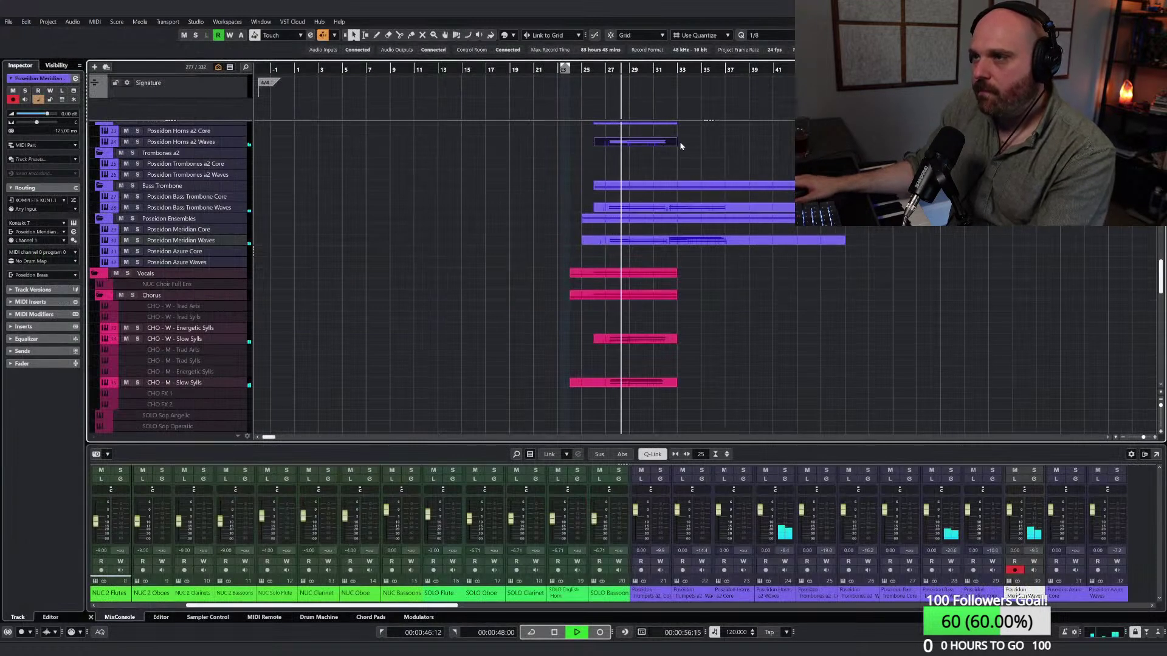
{"action": "key", "text": "space"}
Step: Place the playhead just after bar 32, extend the Horns a2 Waves part past bar 43, and open it in the editor
{"action": "left_click", "coordinate": [669, 79]}
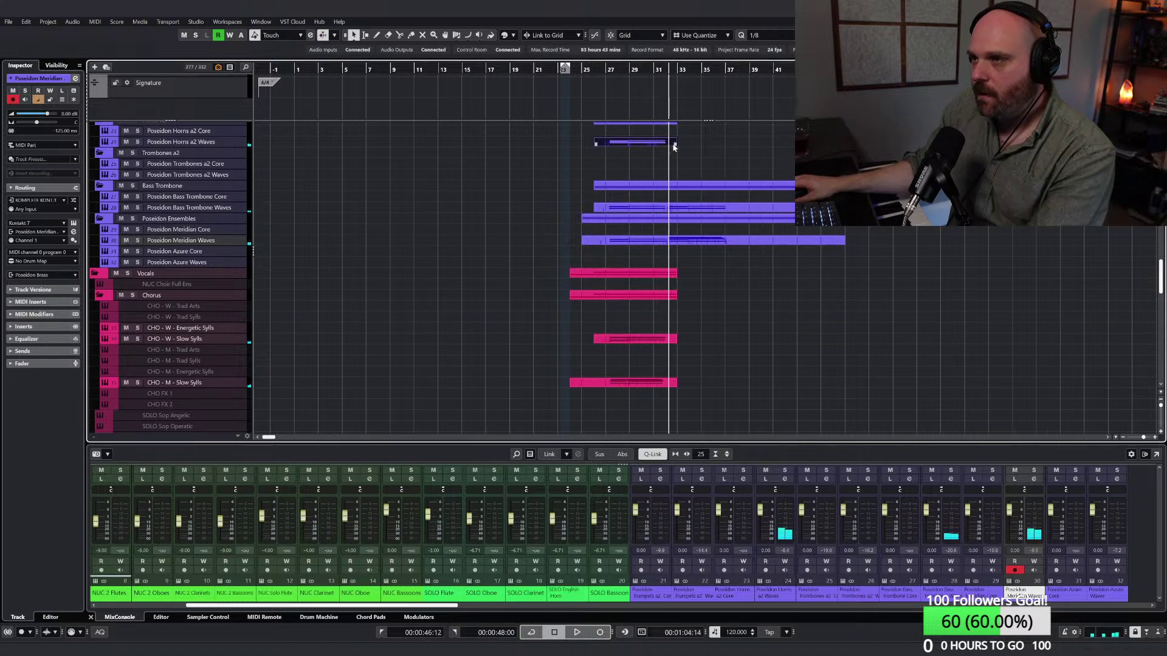
{"action": "left_click_drag", "start_coordinate": [674, 144], "coordinate": [805, 143]}
{"action": "key", "text": "ctrl+e"}
Step: Duplicate all the horn notes so the copy starts just after bar 32, and add a higher sustained note above them until bar 37
{"action": "key", "text": "ctrl+a"}
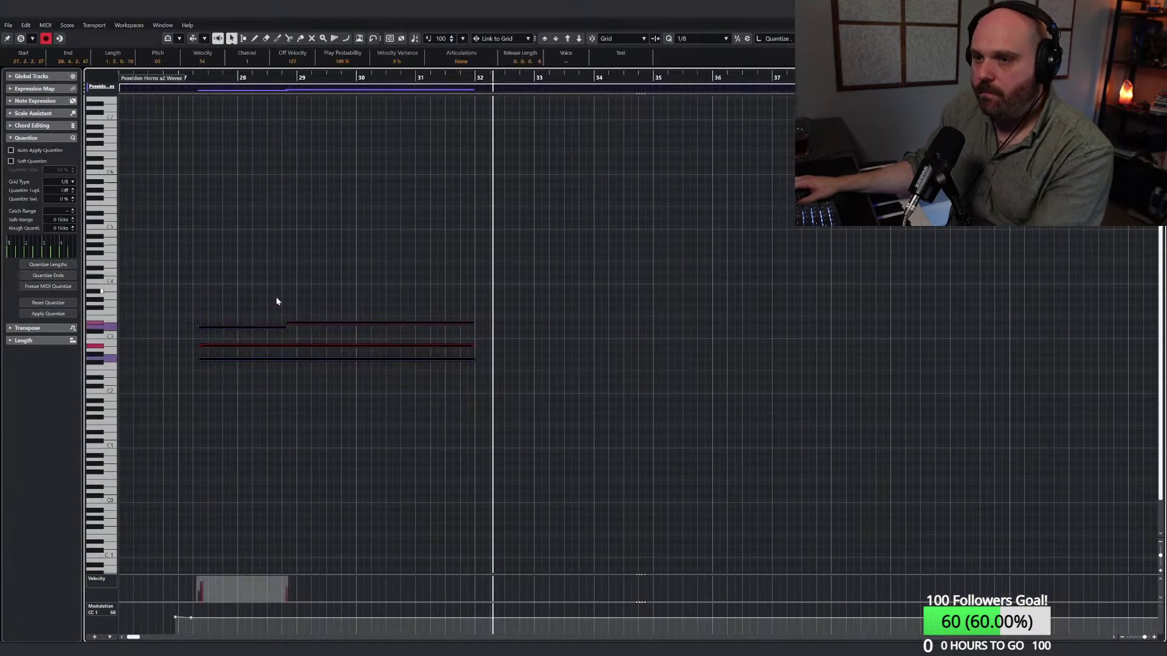
{"action": "mouse_move", "coordinate": [248, 328]}
{"action": "left_mouse_down"}
{"action": "mouse_move", "coordinate": [566, 331]}
{"action": "mouse_move", "coordinate": [542, 334]}
{"action": "mouse_move", "coordinate": [495, 304]}
{"action": "mouse_move", "coordinate": [775, 304]}
{"action": "left_mouse_up"}
{"action": "key", "text": "8"}
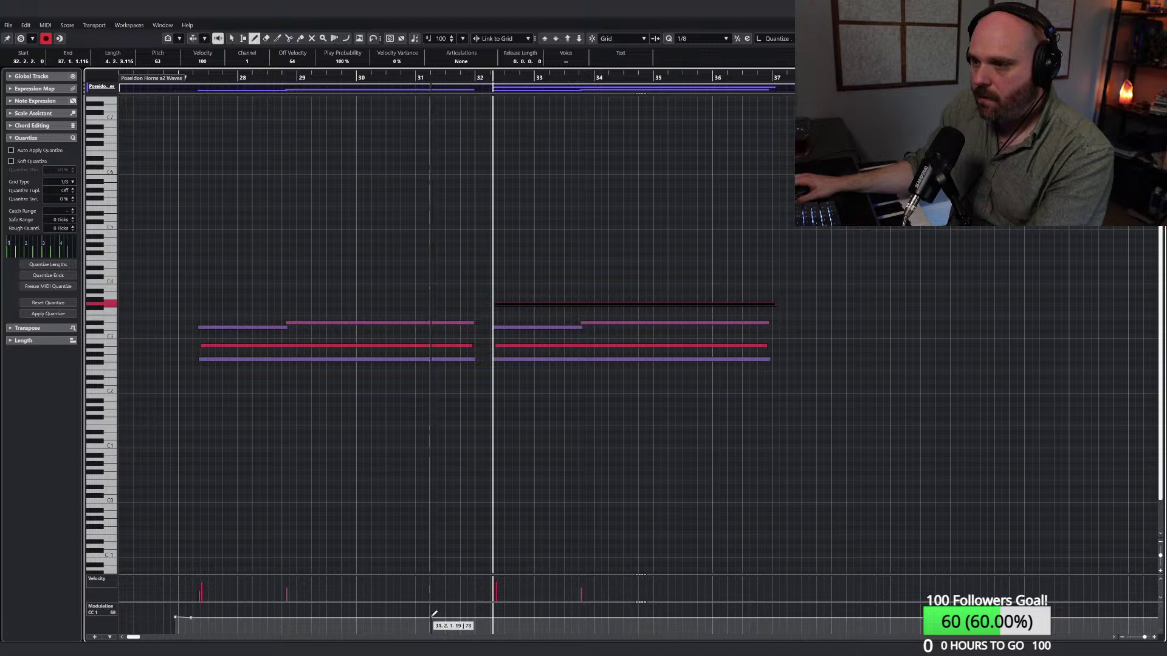
Step: Draw a gradual modulation rise in the horn part from past bar 31 to past bar 34, and check the horns' instrument settings
{"action": "left_click_drag", "start_coordinate": [433, 614], "coordinate": [610, 605]}
{"action": "key", "text": "1"}
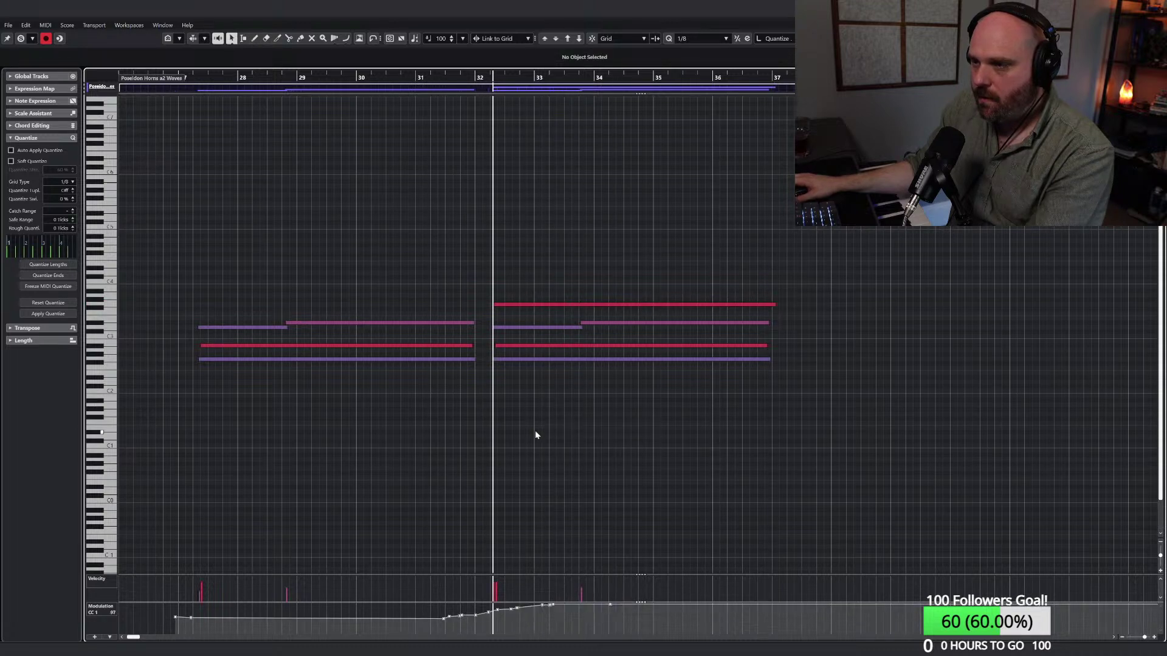
{"action": "key", "text": "e"}
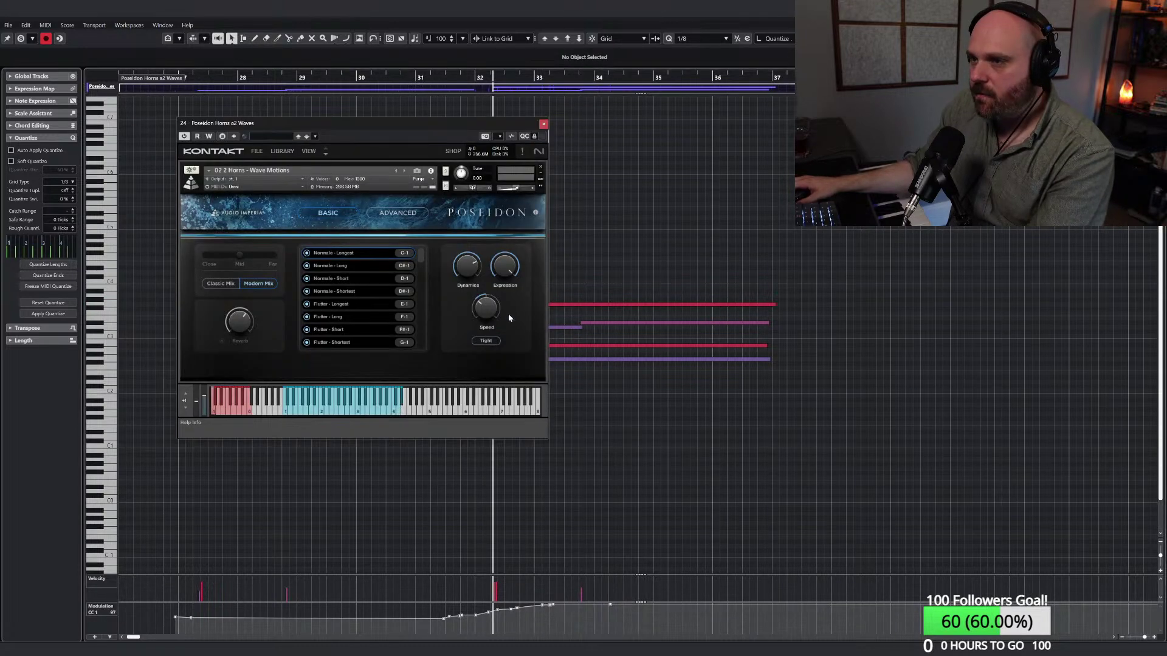
{"action": "left_click", "coordinate": [543, 125]}
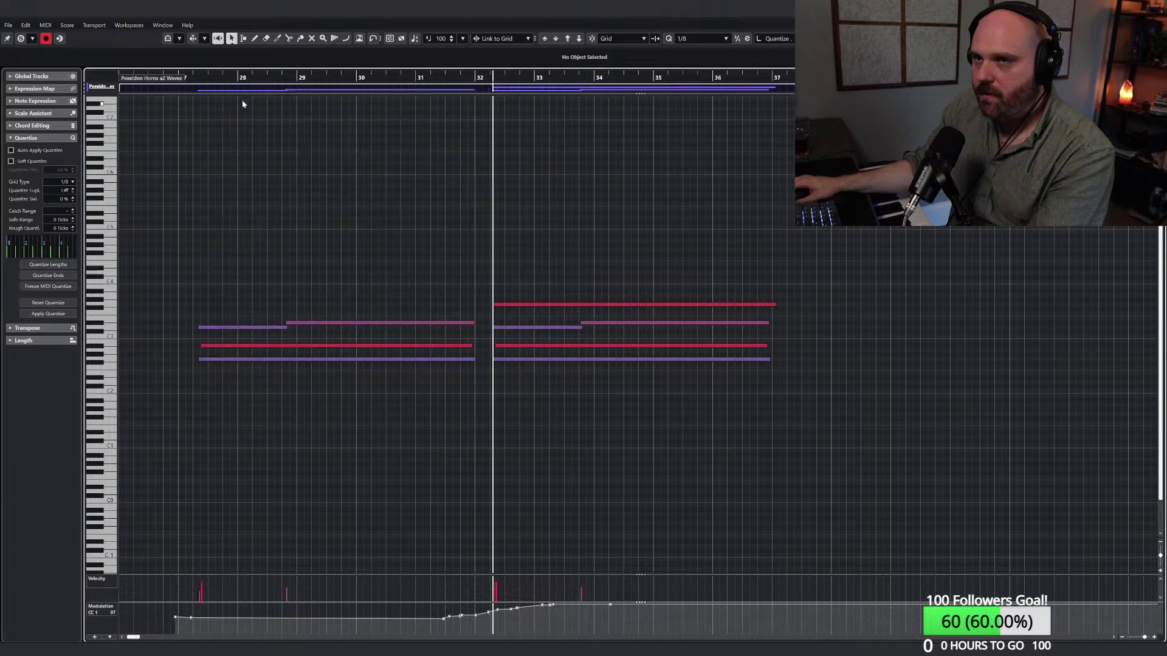
Step: Leave the horn editor and replay both brass phrases in the arrangement, listening from about bar 25 to past bar 35
{"action": "key", "text": "space"}
{"action": "key", "text": "Return"}
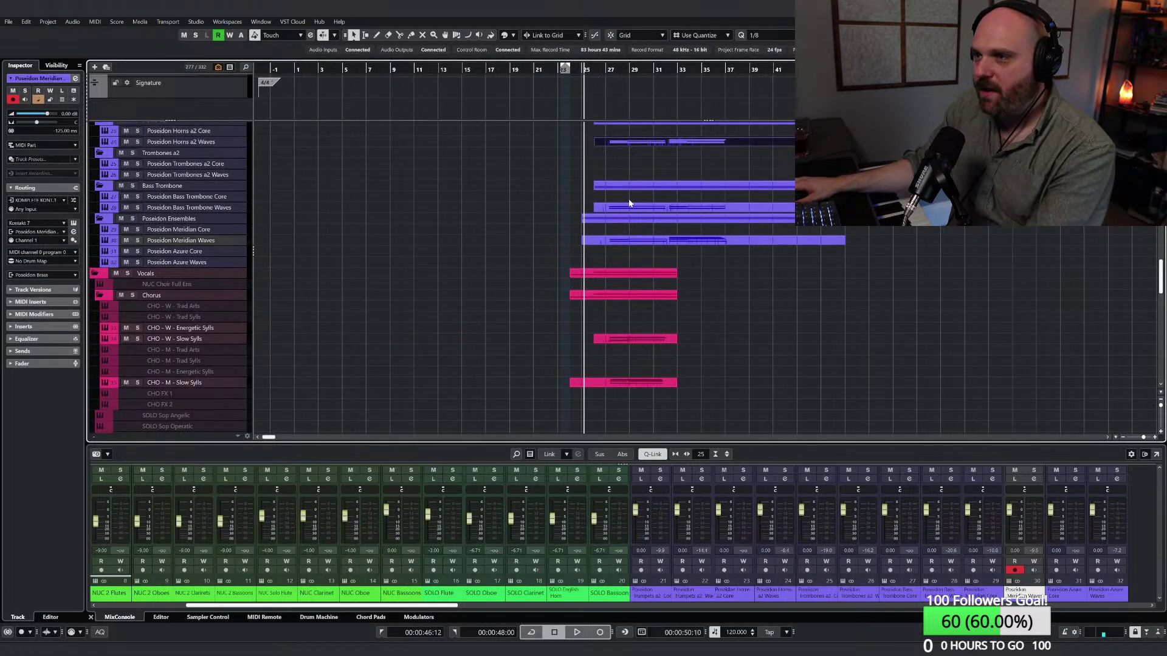
{"action": "key", "text": "h"}
{"action": "key", "text": "space"}
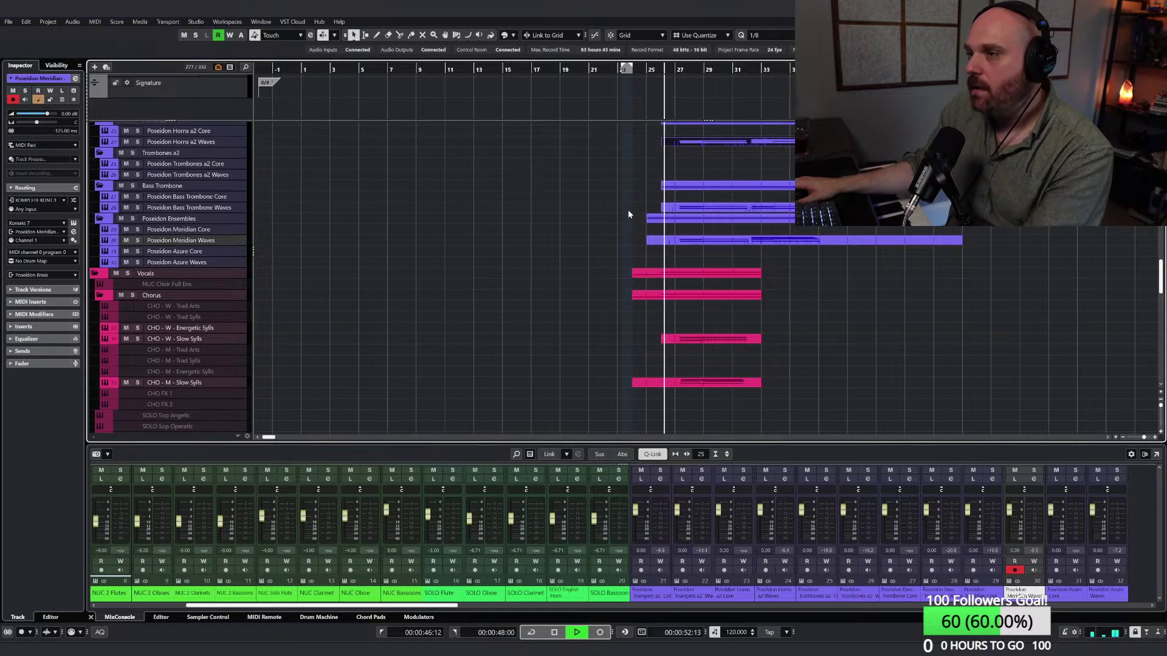
{"action": "scroll", "coordinate": [628, 213], "scroll_direction": "up", "scroll_amount": 5}
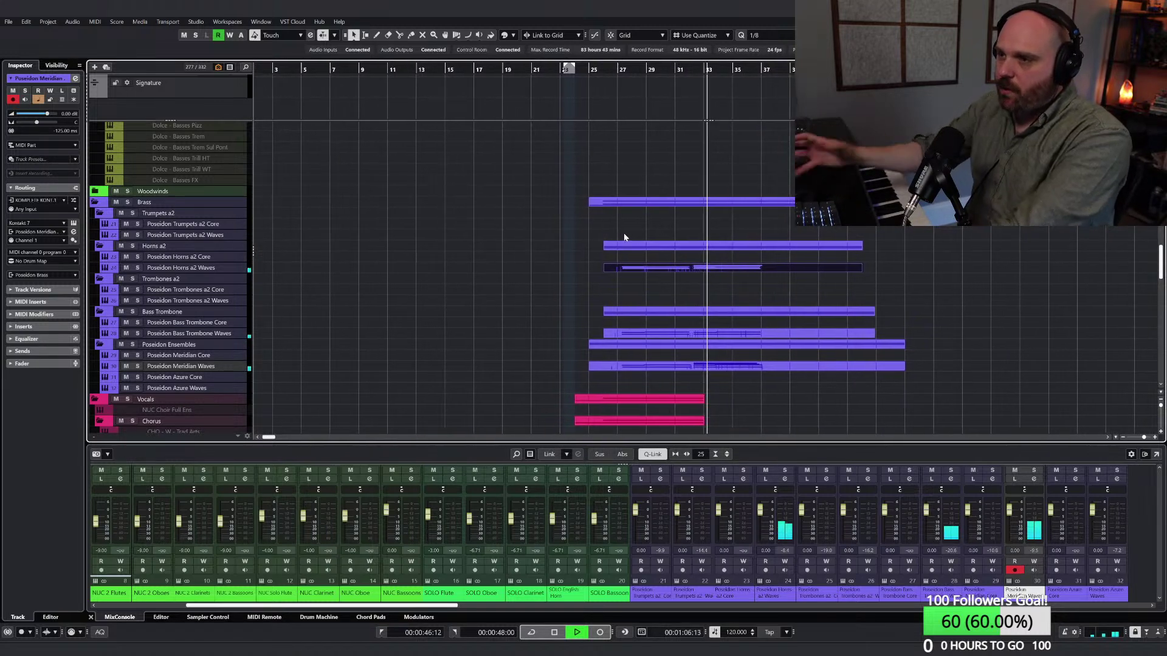
{"action": "key", "text": "space"}
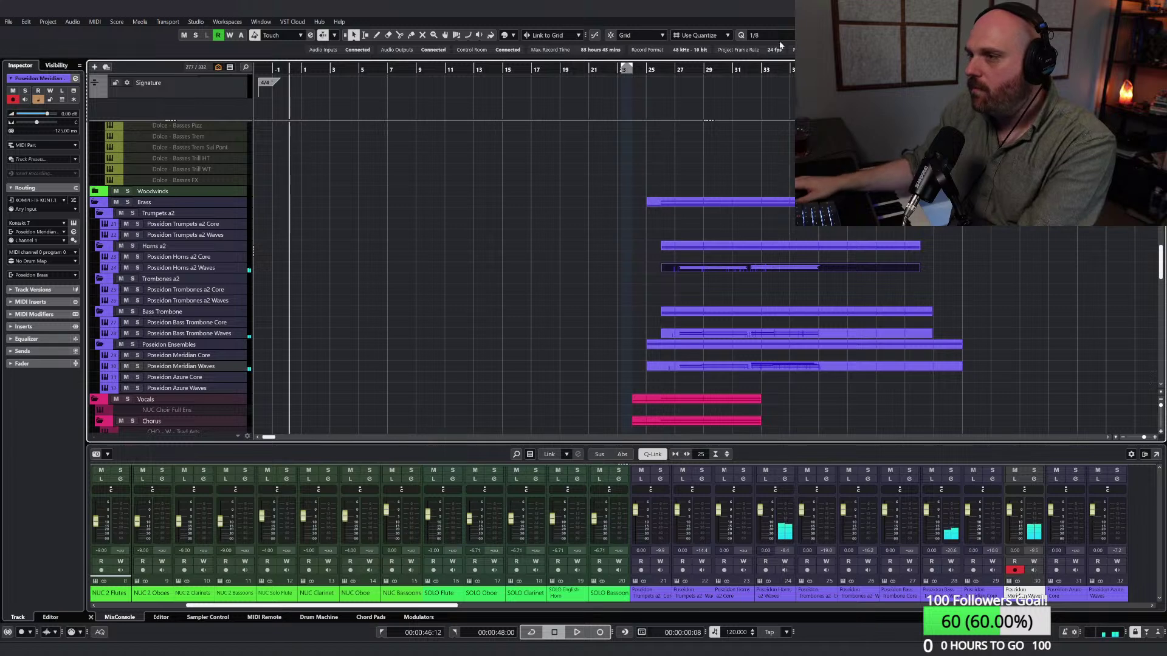
{"action": "key", "text": "space"}
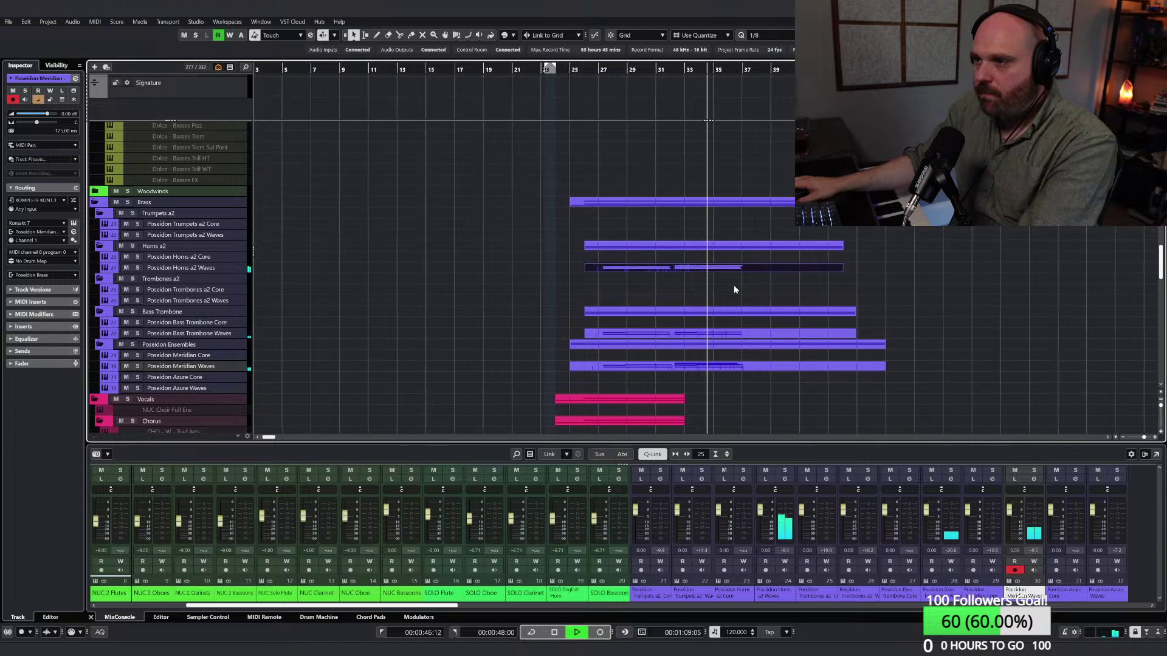
{"action": "key", "text": "space"}
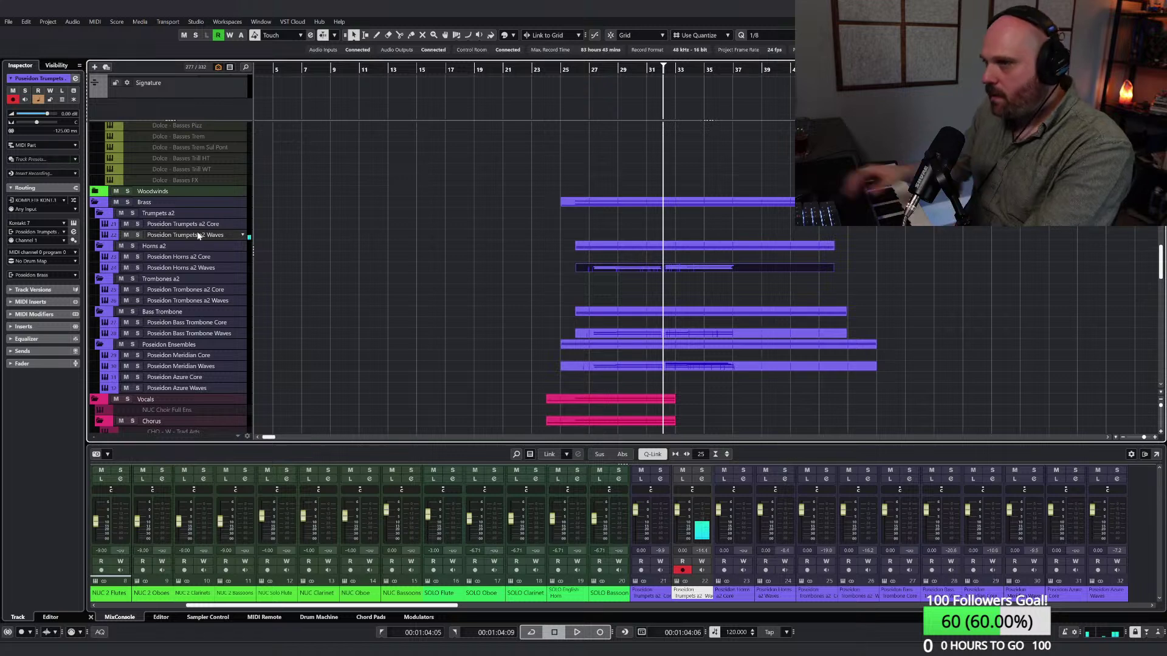
Step: Record a line on the Poseidon Trumpets a2 Waves track over the second phrase, from before bar 32 to past bar 36
{"action": "scroll", "coordinate": [682, 175], "scroll_direction": "left", "scroll_amount": 2}
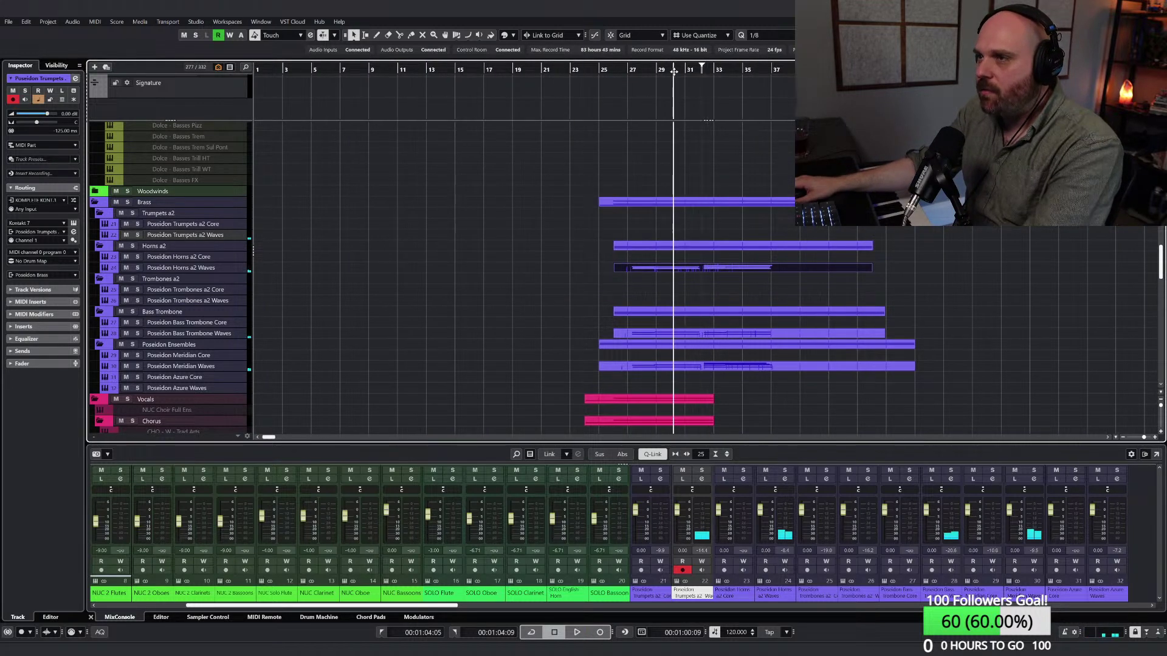
{"action": "scroll", "coordinate": [674, 70], "scroll_direction": "left", "scroll_amount": 2}
{"action": "key", "text": "KP_Multiply"}
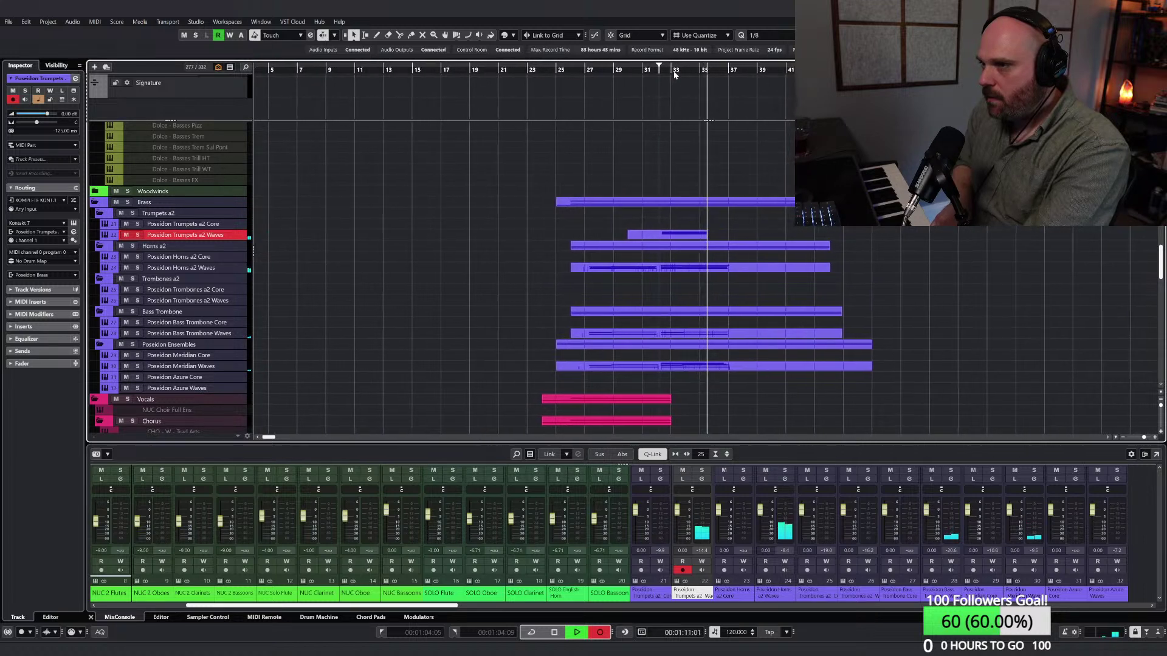
{"action": "key", "text": "space"}
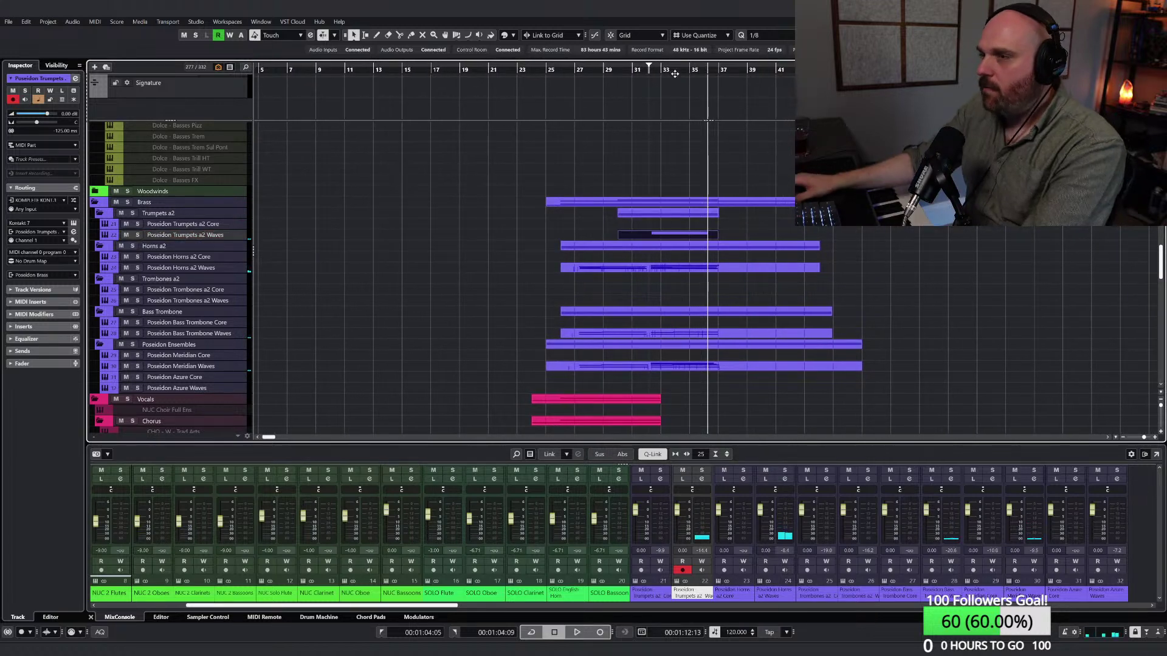
{"action": "scroll", "coordinate": [723, 391], "scroll_direction": "down", "scroll_amount": 10}
{"action": "right_click", "coordinate": [730, 351]}
{"action": "left_click_drag", "start_coordinate": [625, 290], "coordinate": [685, 297]}
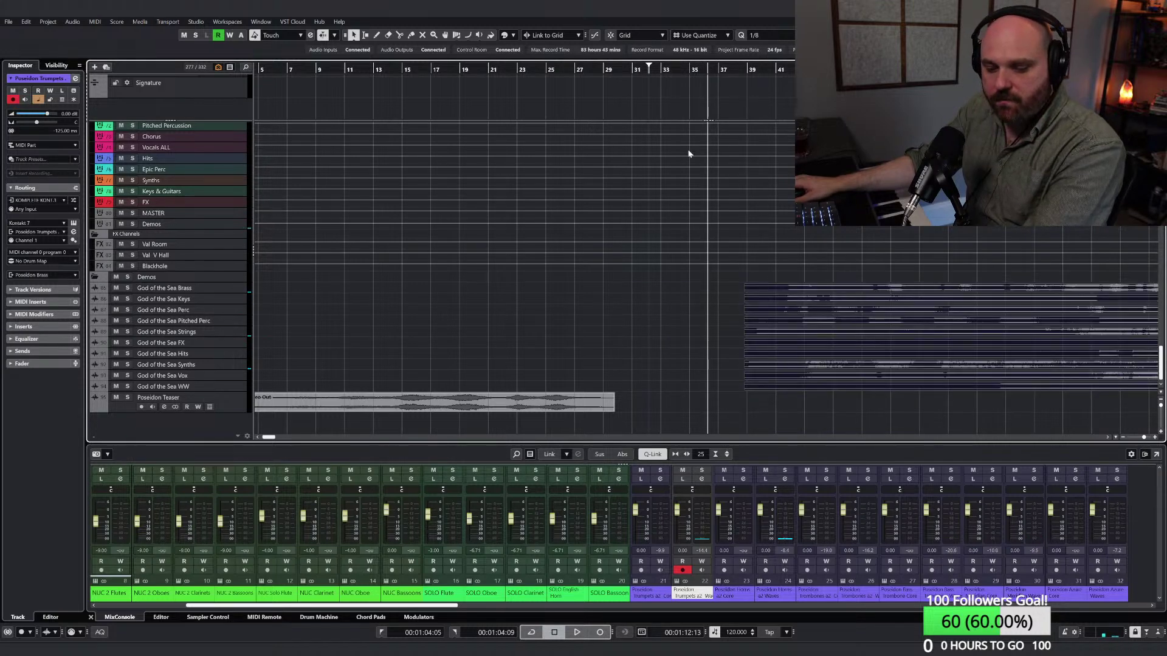
{"action": "scroll", "coordinate": [675, 173], "scroll_direction": "up", "scroll_amount": 10}
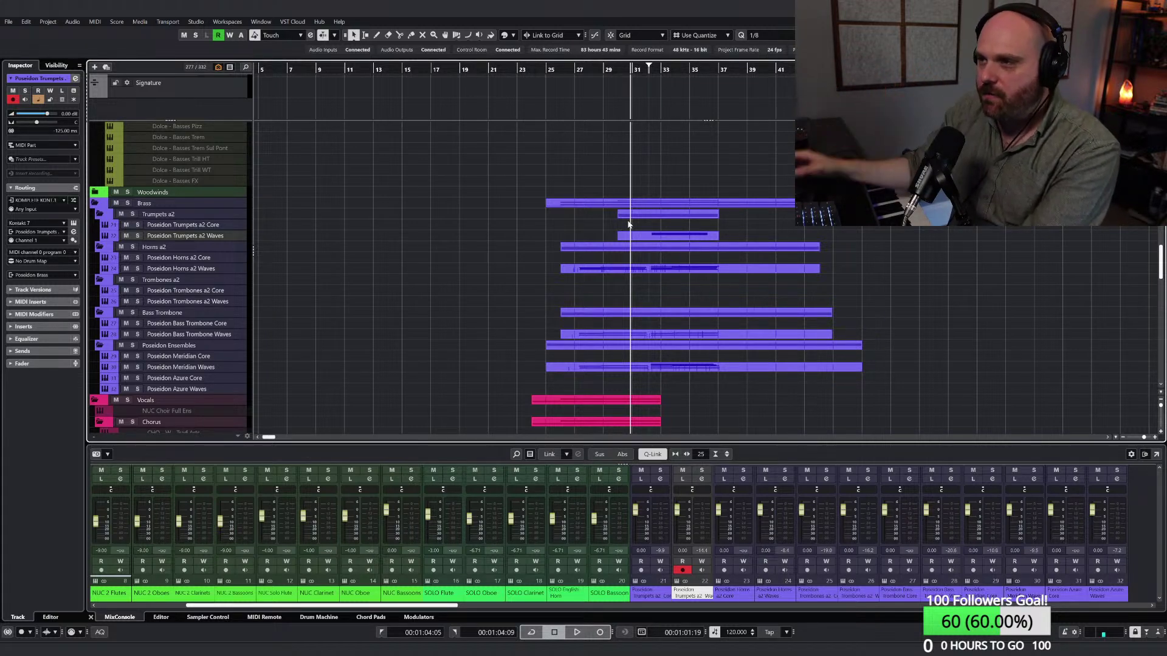
Step: Zoom in on the arrangement around bar 32 and play the second phrase from there with the recorded trumpet line
{"action": "key", "text": "space"}
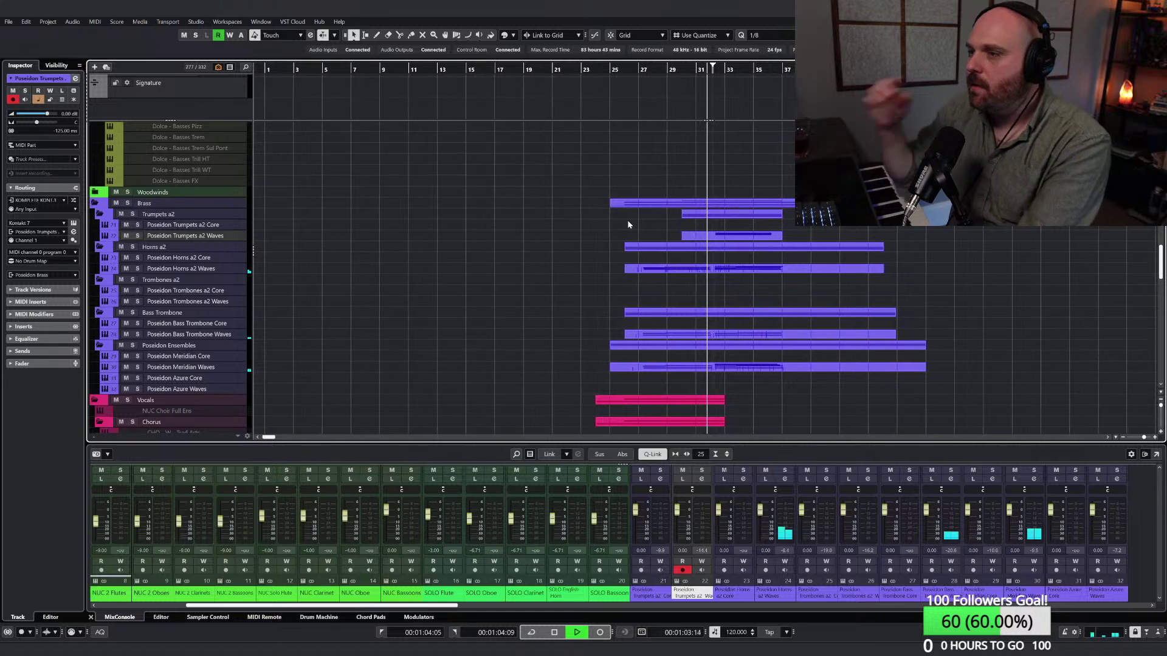
{"action": "key", "text": "space"}
{"action": "key", "text": "h"}
{"action": "key", "text": "h"}
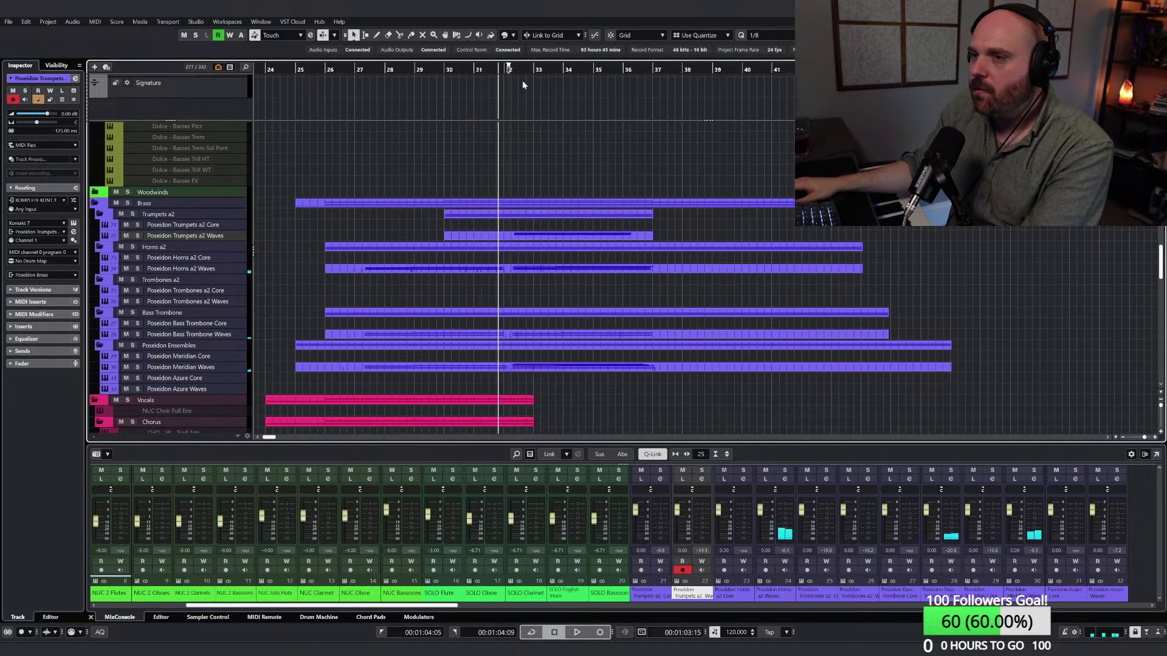
{"action": "left_click", "coordinate": [507, 70]}
{"action": "key", "text": "space"}
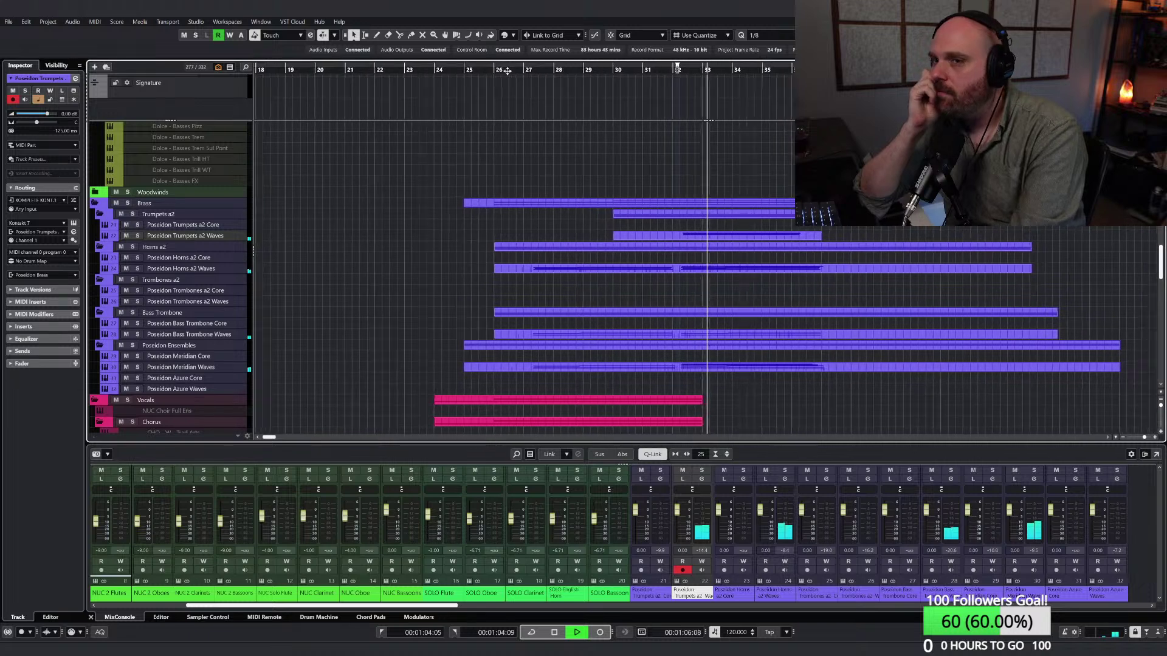
Step: Adjust the Speed control of the Poseidon Trumpets a2 Waves instrument during playback, close its window and stop
{"action": "left_click", "coordinate": [705, 237]}
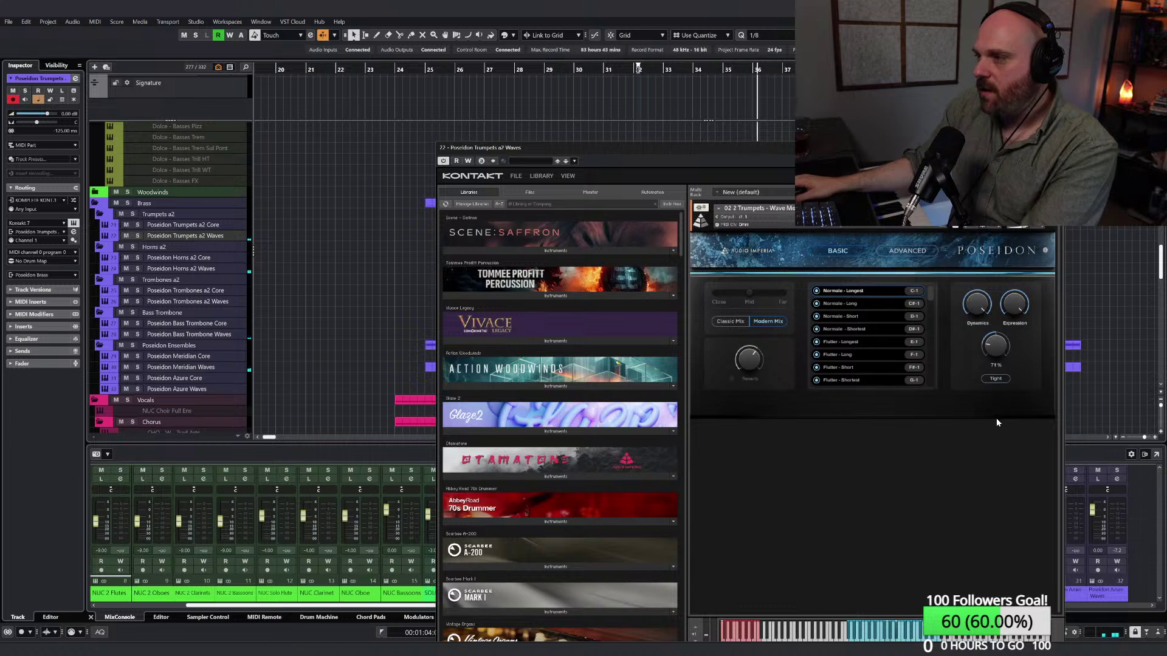
{"action": "left_click", "coordinate": [1056, 147]}
{"action": "key", "text": "space"}
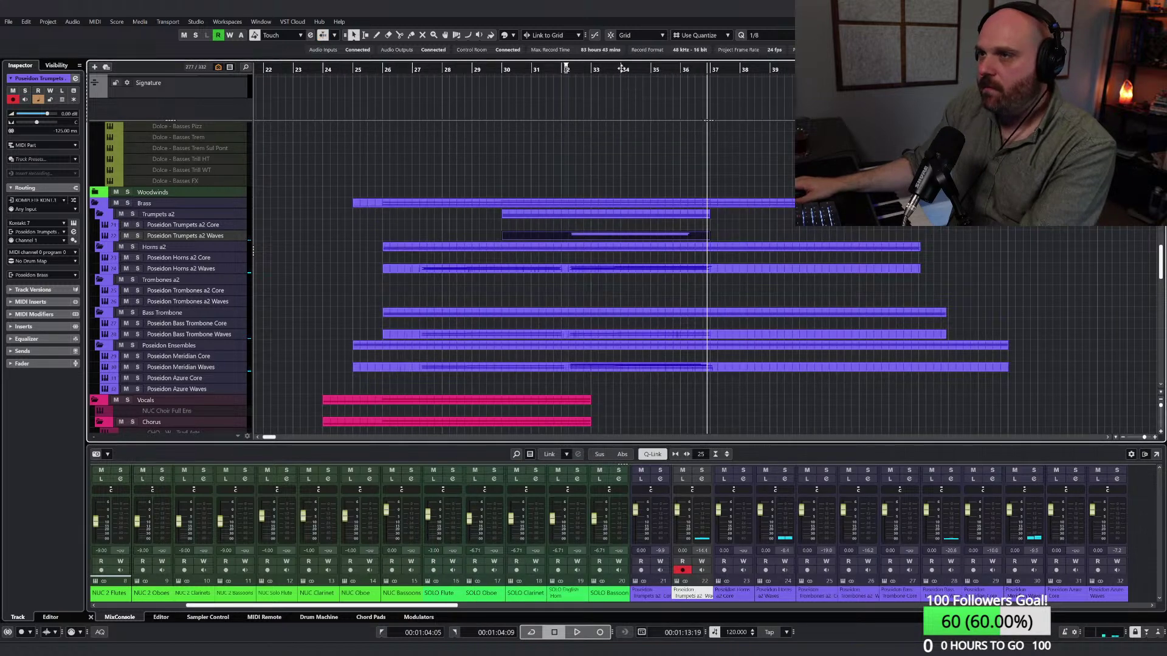
Step: Replay the second phrase past bar 36 and recheck the Speed control of the Trumpets a2 Waves instrument
{"action": "key", "text": "space"}
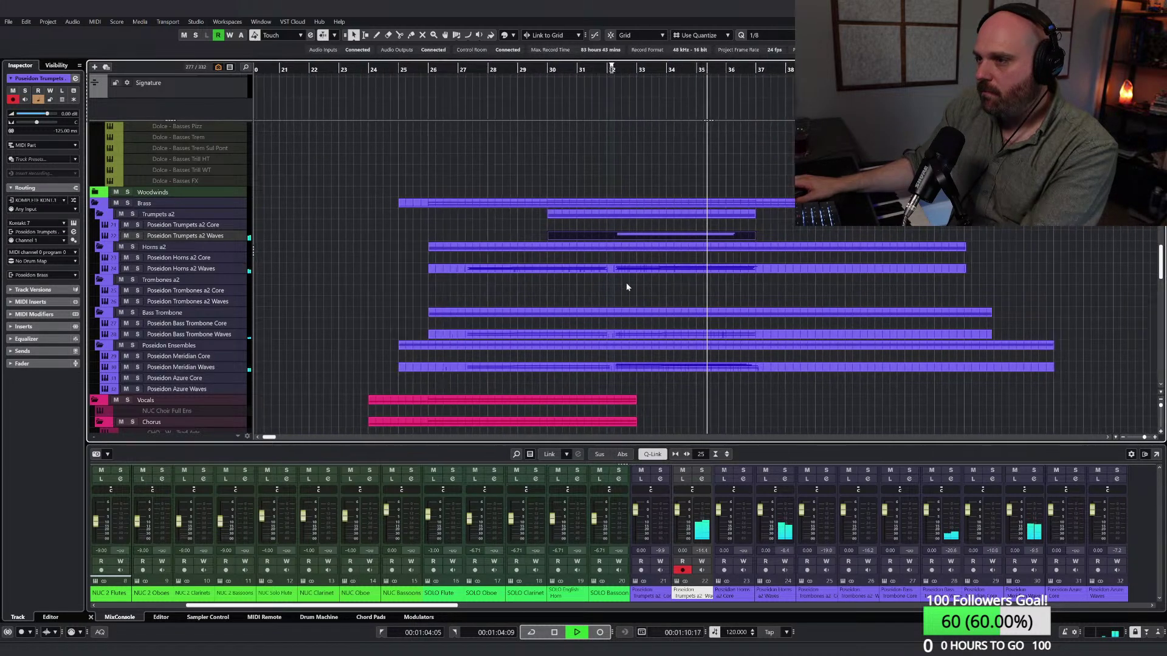
{"action": "scroll", "coordinate": [622, 278], "scroll_direction": "down", "scroll_amount": 5}
{"action": "scroll", "coordinate": [638, 287], "scroll_direction": "up", "scroll_amount": 5}
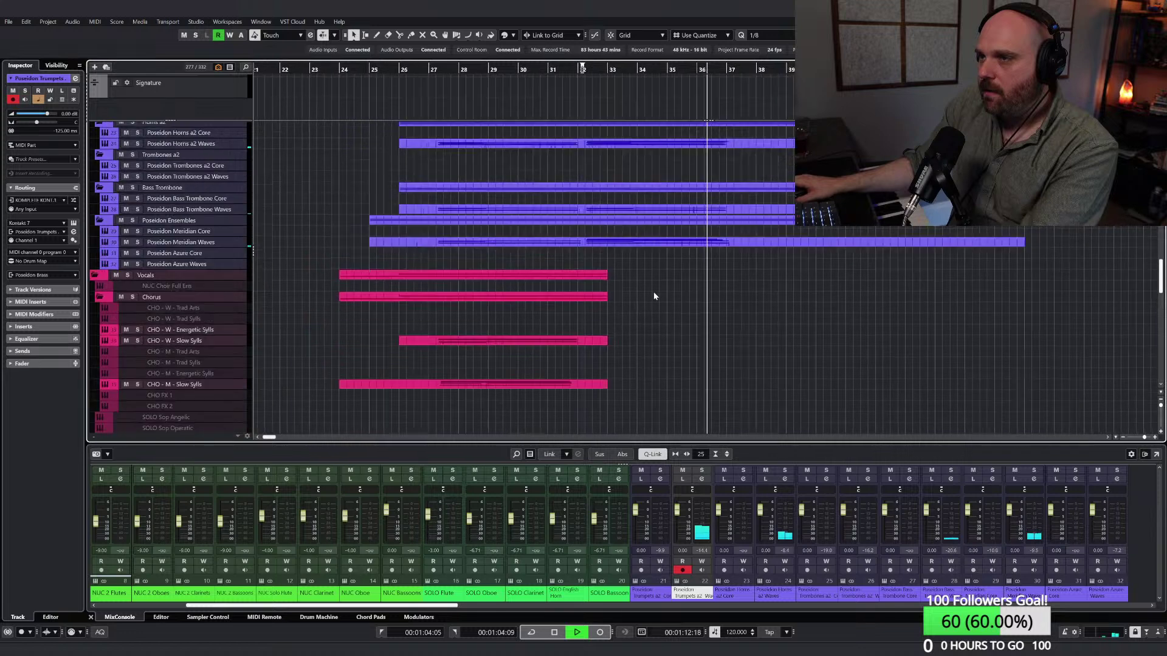
{"action": "key", "text": "space"}
{"action": "left_click", "coordinate": [663, 269]}
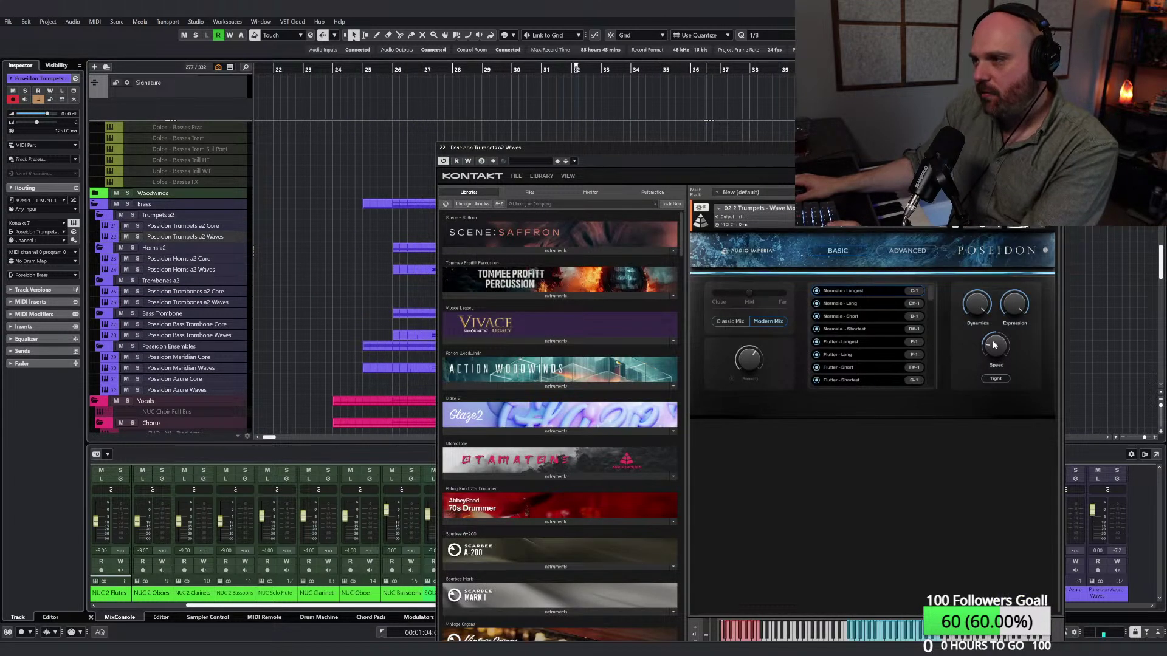
{"action": "key", "text": "Escape"}
Step: Extend the women's and men's Slow Sylls choir parts together past bar 43
{"action": "scroll", "coordinate": [583, 234], "scroll_direction": "down", "scroll_amount": 6}
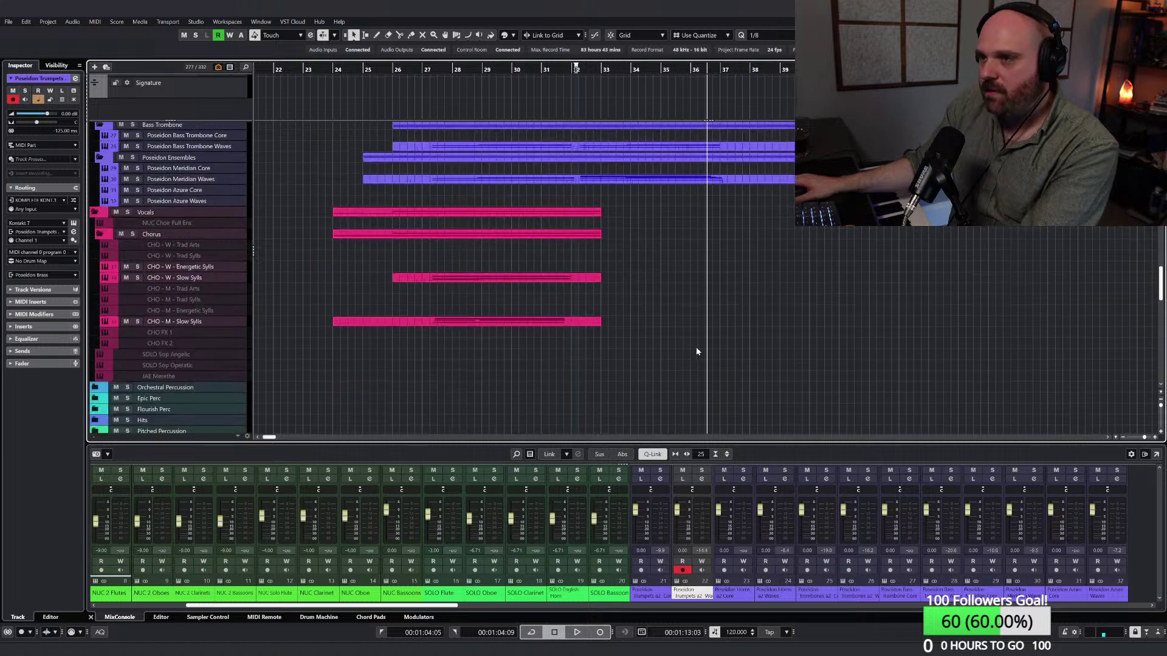
{"action": "left_click", "coordinate": [592, 278]}
{"action": "left_click_drag", "start_coordinate": [599, 279], "coordinate": [910, 279]}
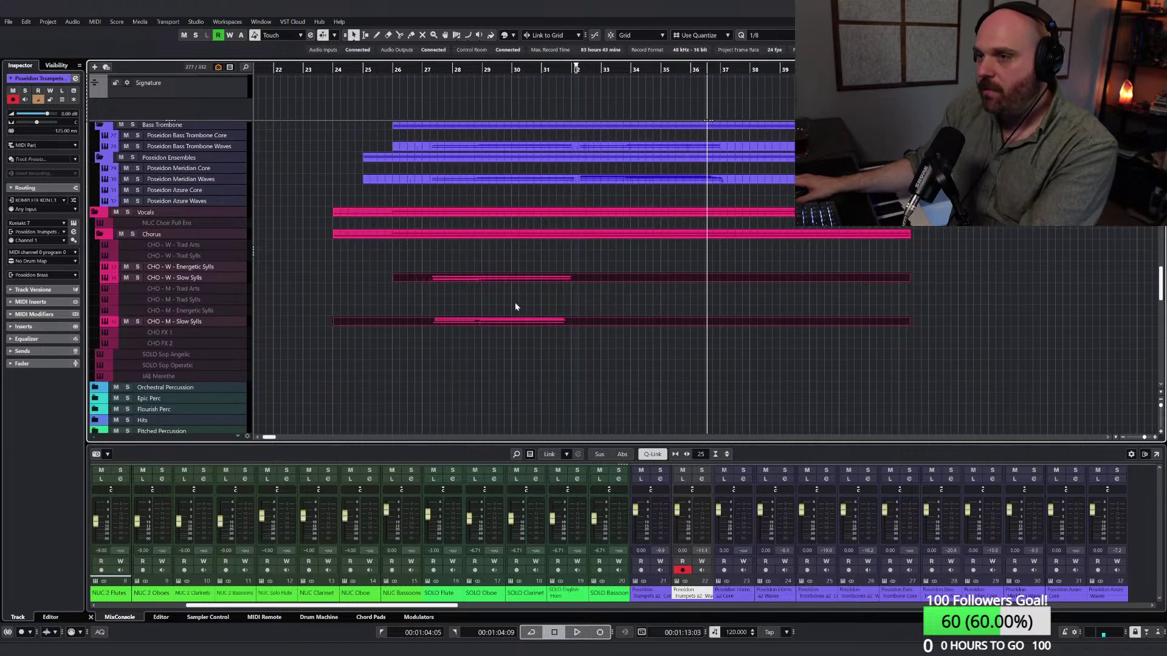
Step: Place the playhead just after bar 32 and open both Slow Sylls choir parts together in the editor
{"action": "key", "text": "Return"}
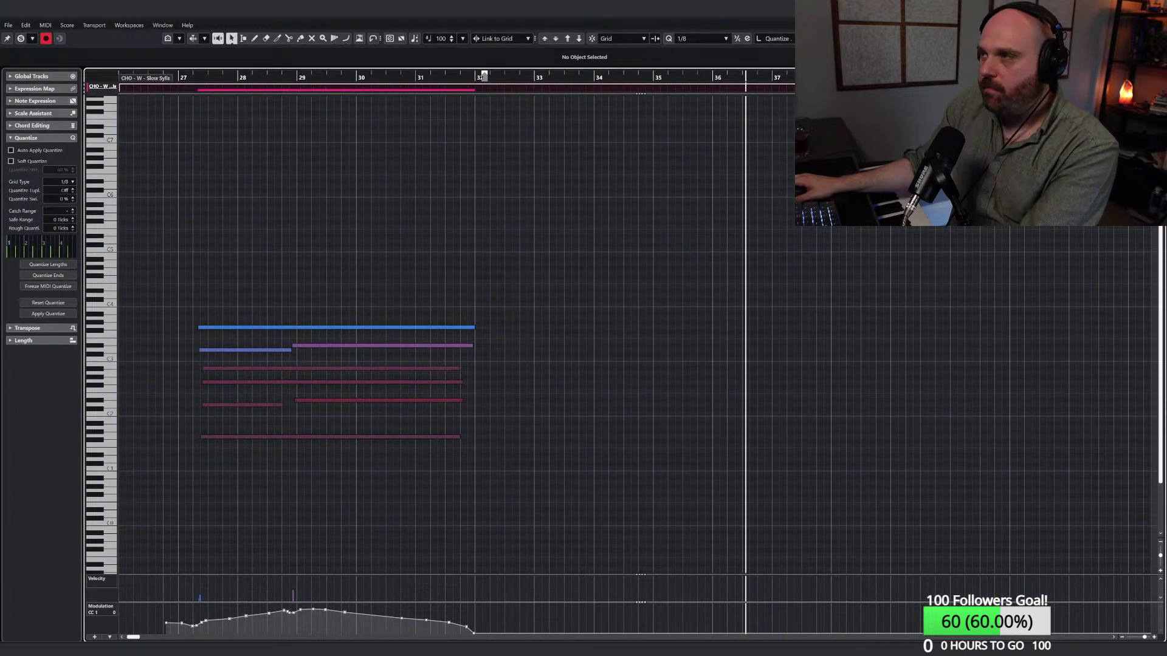
{"action": "key", "text": "Escape"}
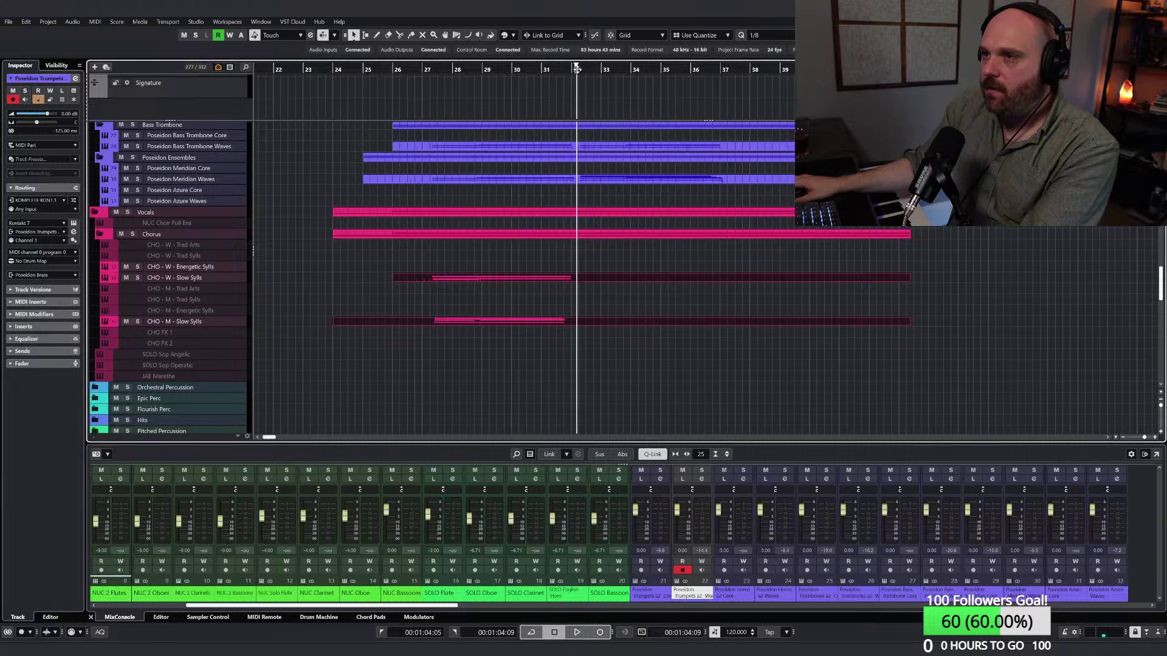
{"action": "left_click_drag", "start_coordinate": [651, 378], "coordinate": [562, 270]}
{"action": "key", "text": "Return"}
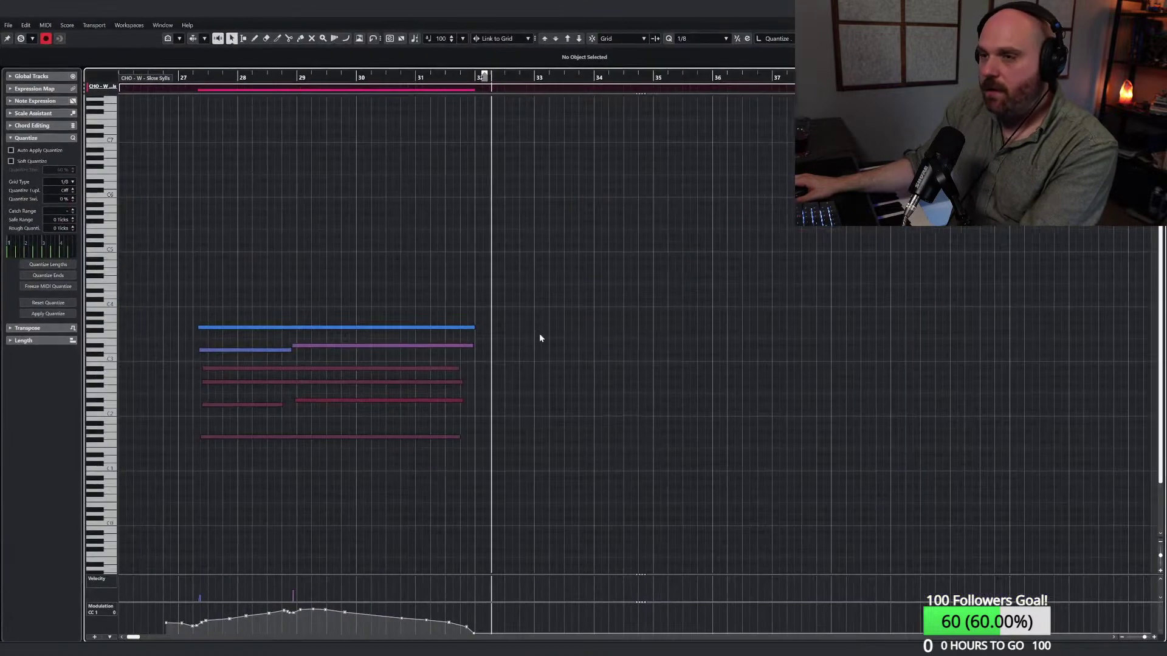
Step: Repeat the choir phrase from just after bar 32 to about bar 37 and add higher sustained notes above it in the women's part
{"action": "mouse_move", "coordinate": [570, 448]}
{"action": "left_mouse_down"}
{"action": "mouse_move", "coordinate": [242, 333]}
{"action": "mouse_move", "coordinate": [535, 332]}
{"action": "mouse_move", "coordinate": [607, 311]}
{"action": "mouse_move", "coordinate": [772, 312]}
{"action": "left_mouse_up"}
{"action": "right_click", "coordinate": [521, 313]}
{"action": "left_click", "coordinate": [535, 313]}
{"action": "left_click_drag", "start_coordinate": [500, 295], "coordinate": [773, 295]}
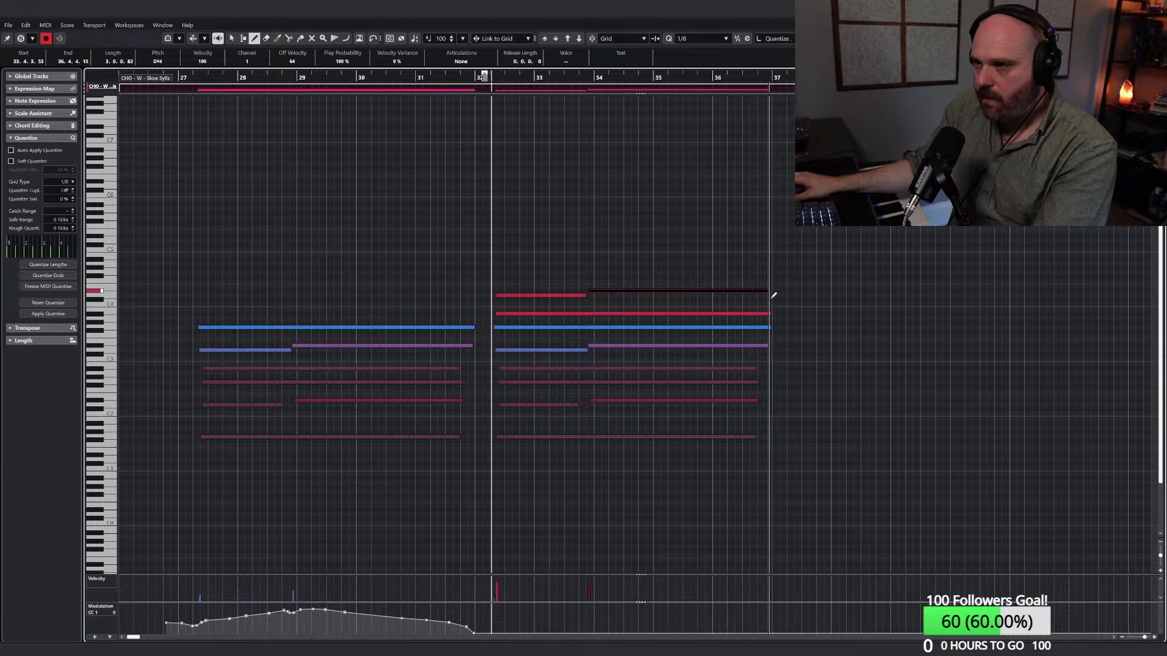
Step: Draw a modulation swell over bars 32–37 in the women's Slow Sylls part, peaking near bar 34, and close the editor
{"action": "left_click", "coordinate": [661, 256]}
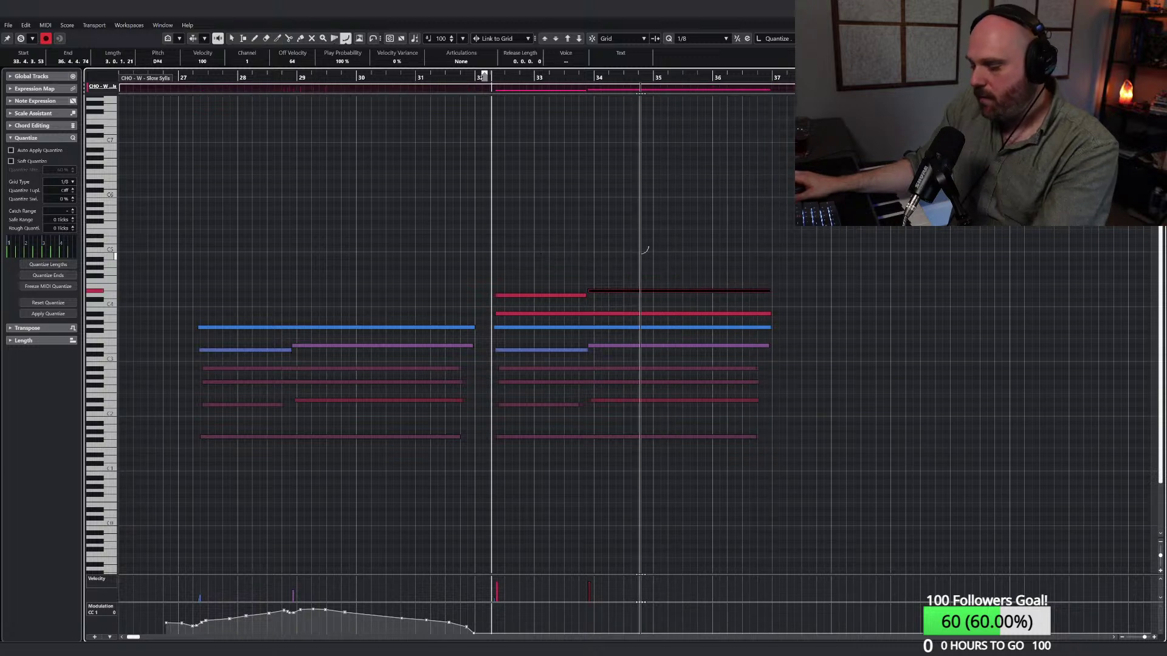
{"action": "mouse_move", "coordinate": [477, 628]}
{"action": "left_mouse_down"}
{"action": "mouse_move", "coordinate": [585, 606]}
{"action": "mouse_move", "coordinate": [790, 622]}
{"action": "left_mouse_up"}
{"action": "key", "text": "1"}
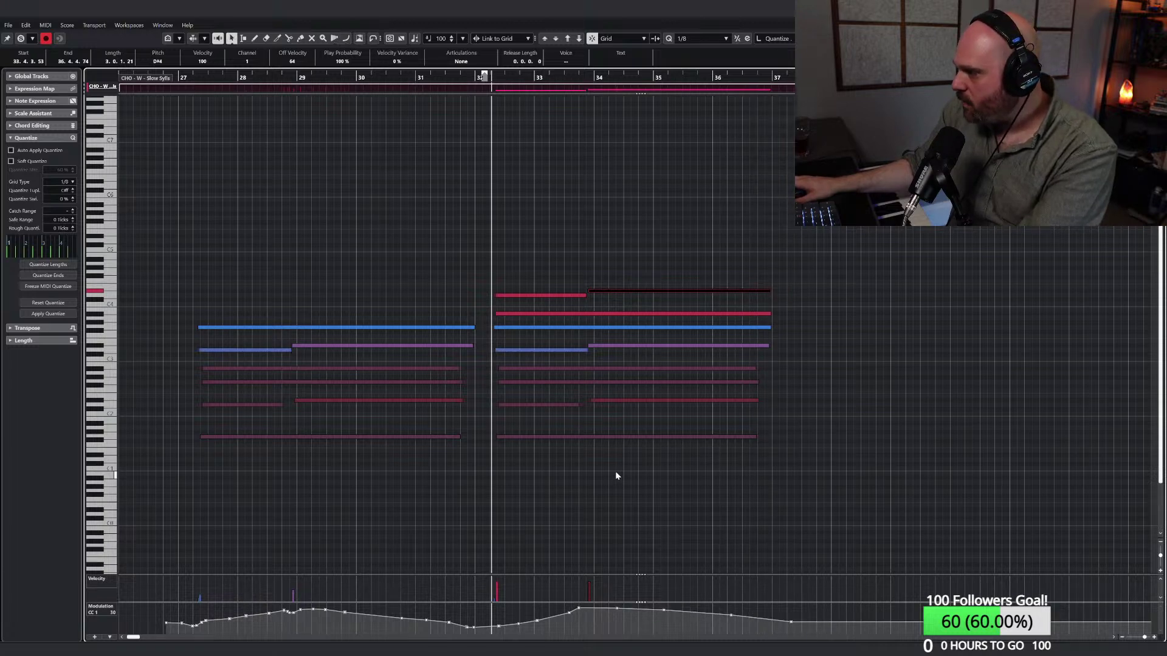
{"action": "left_click", "coordinate": [478, 184]}
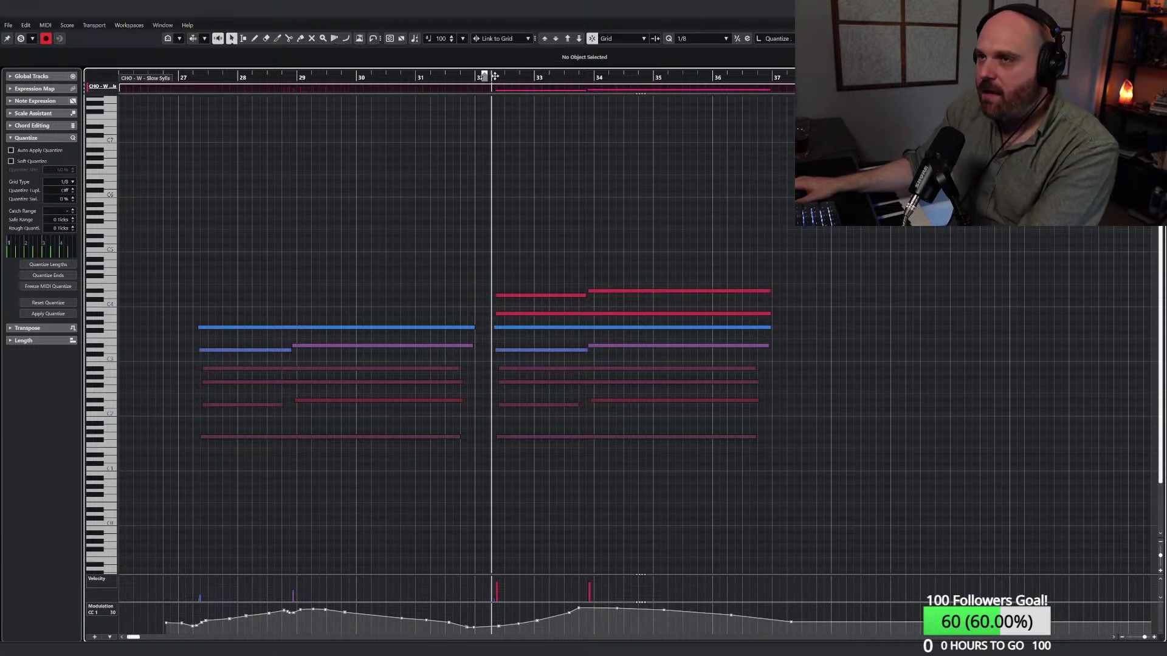
{"action": "left_click_drag", "start_coordinate": [494, 76], "coordinate": [475, 75]}
{"action": "key", "text": "Return"}
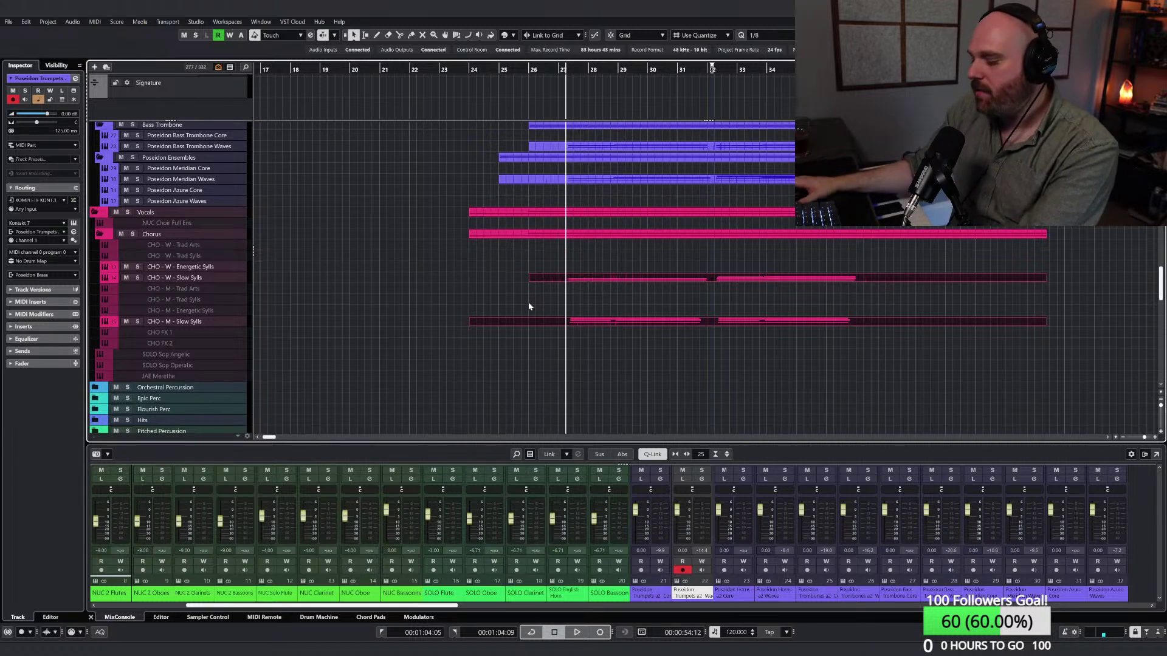
Step: Play from about bar 27 and draw a modulation swell over the second phrase of the men's Slow Sylls part, bars 32–37
{"action": "left_click", "coordinate": [578, 284]}
{"action": "key", "text": "space"}
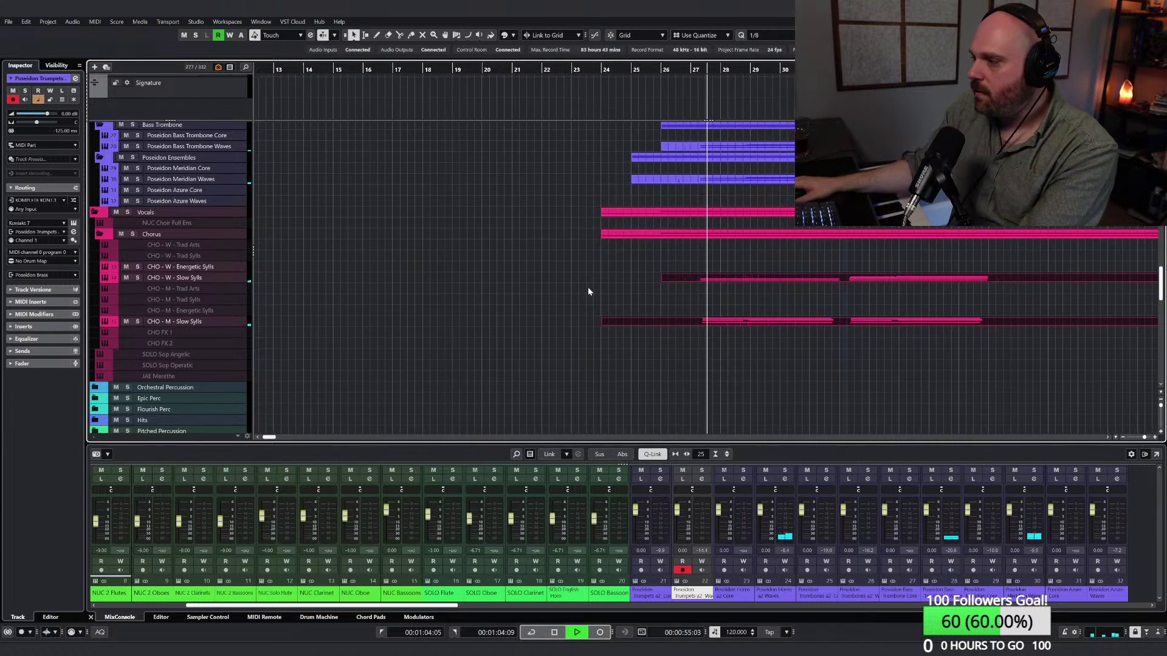
{"action": "double_click", "coordinate": [821, 323]}
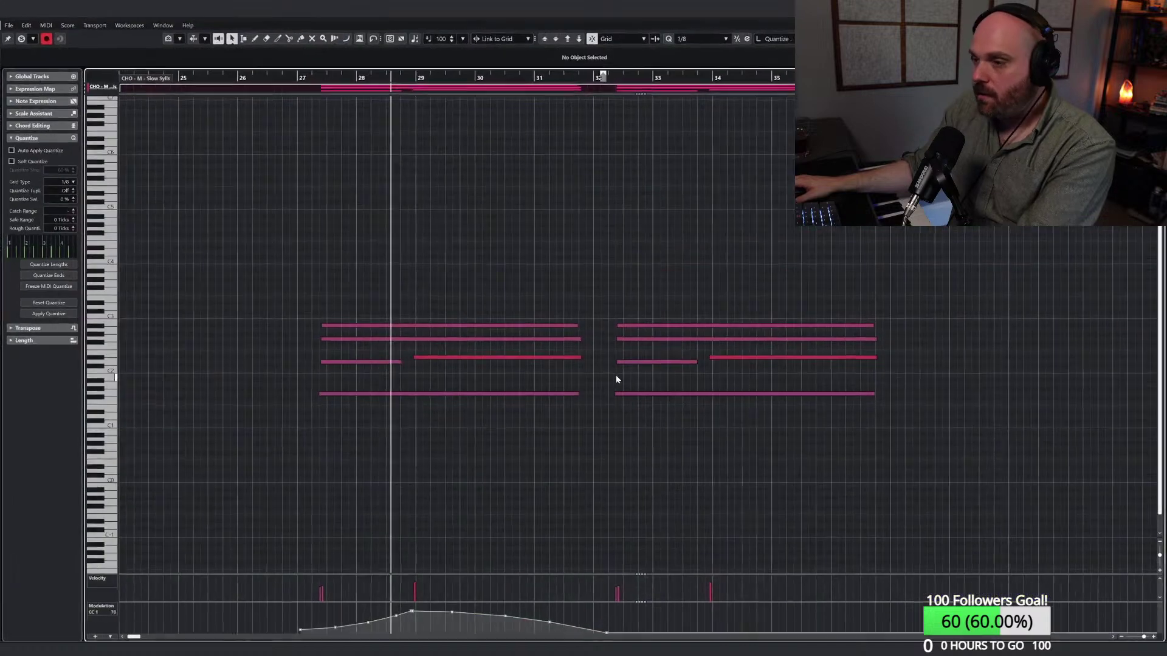
{"action": "right_click", "coordinate": [600, 405]}
{"action": "left_click", "coordinate": [704, 404]}
{"action": "right_click", "coordinate": [723, 412]}
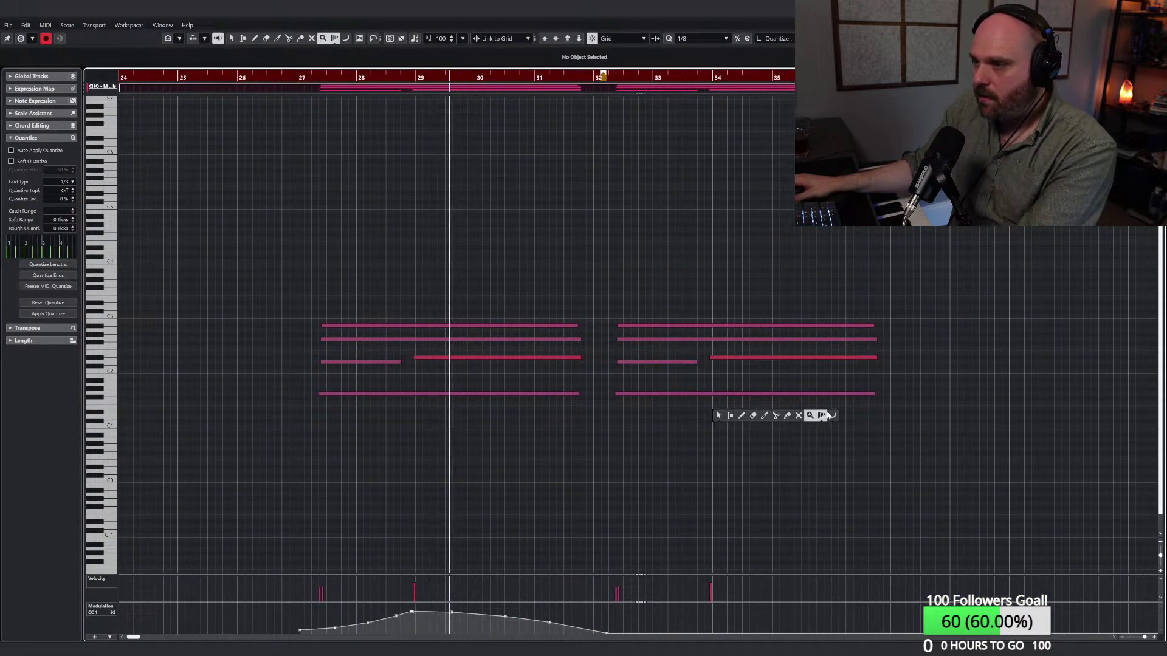
{"action": "left_click", "coordinate": [829, 412]}
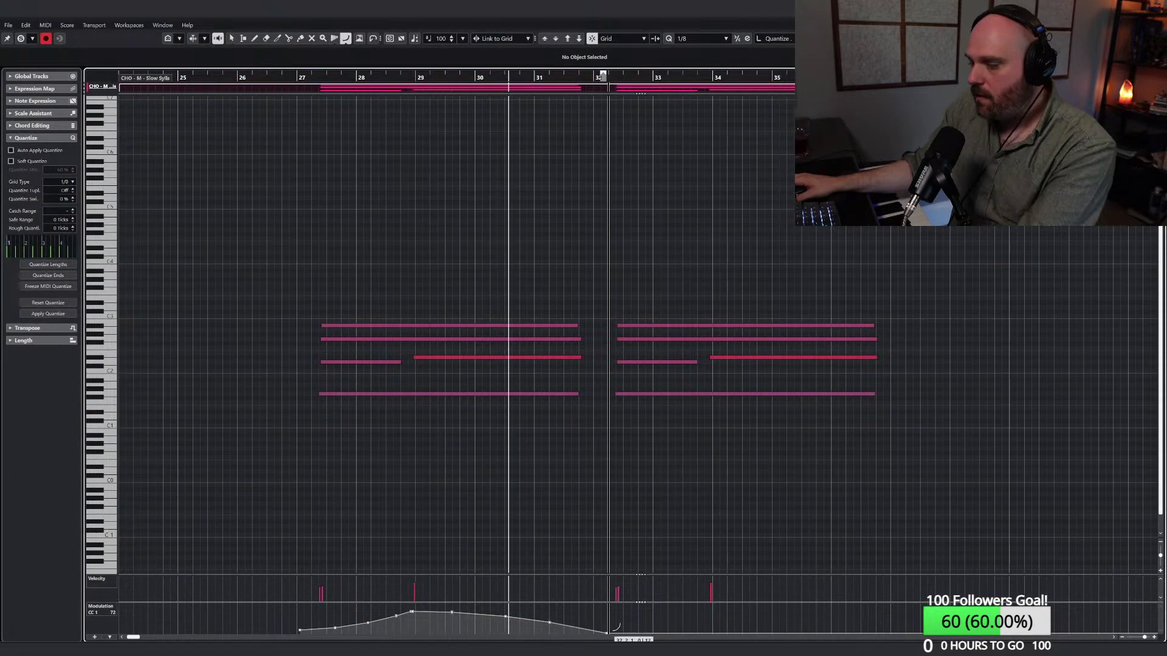
{"action": "mouse_move", "coordinate": [611, 630]}
{"action": "left_mouse_down"}
{"action": "mouse_move", "coordinate": [602, 632]}
{"action": "mouse_move", "coordinate": [699, 608]}
{"action": "left_mouse_up"}
{"action": "left_click_drag", "start_coordinate": [699, 608], "coordinate": [897, 627]}
{"action": "right_click", "coordinate": [670, 500]}
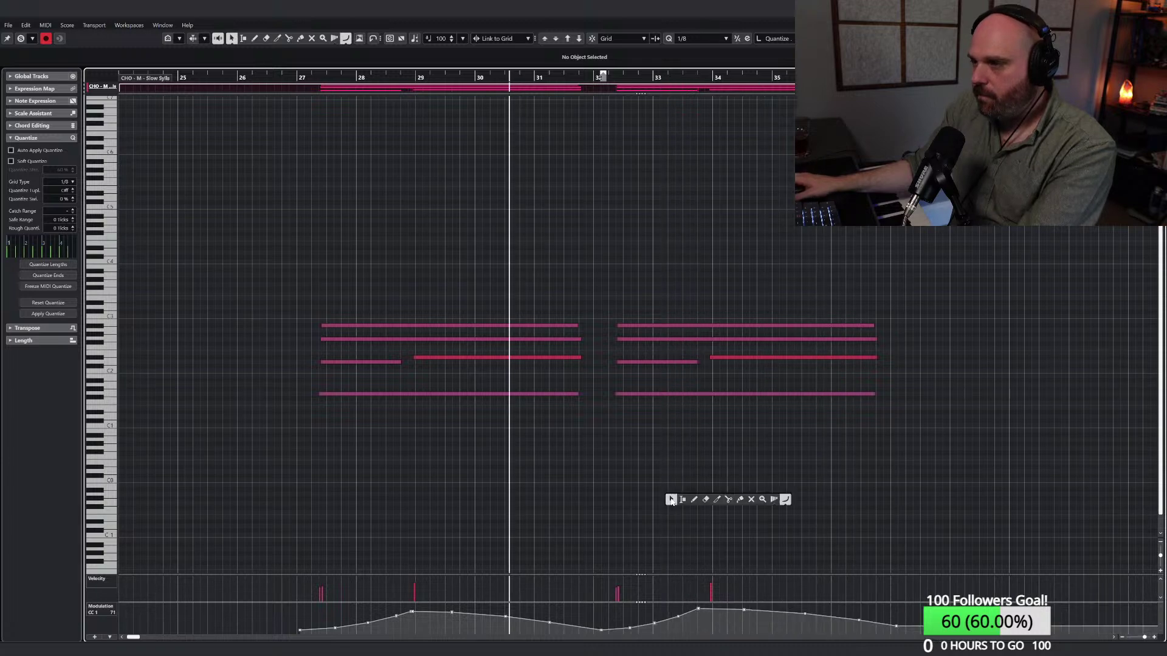
{"action": "left_click", "coordinate": [672, 500]}
{"action": "key", "text": "ctrl+e"}
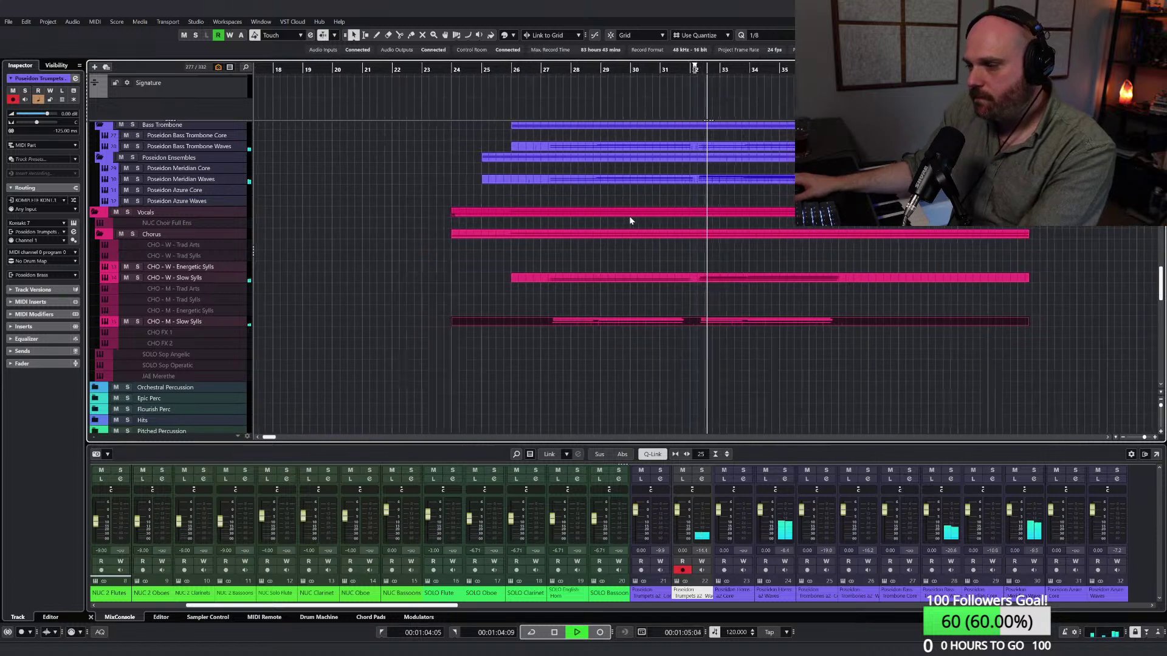
Step: Stop playback, split the women's Slow Sylls part at bar 32 and move its second half to the women's Energetic Sylls track
{"action": "left_click_drag", "start_coordinate": [689, 71], "coordinate": [681, 73]}
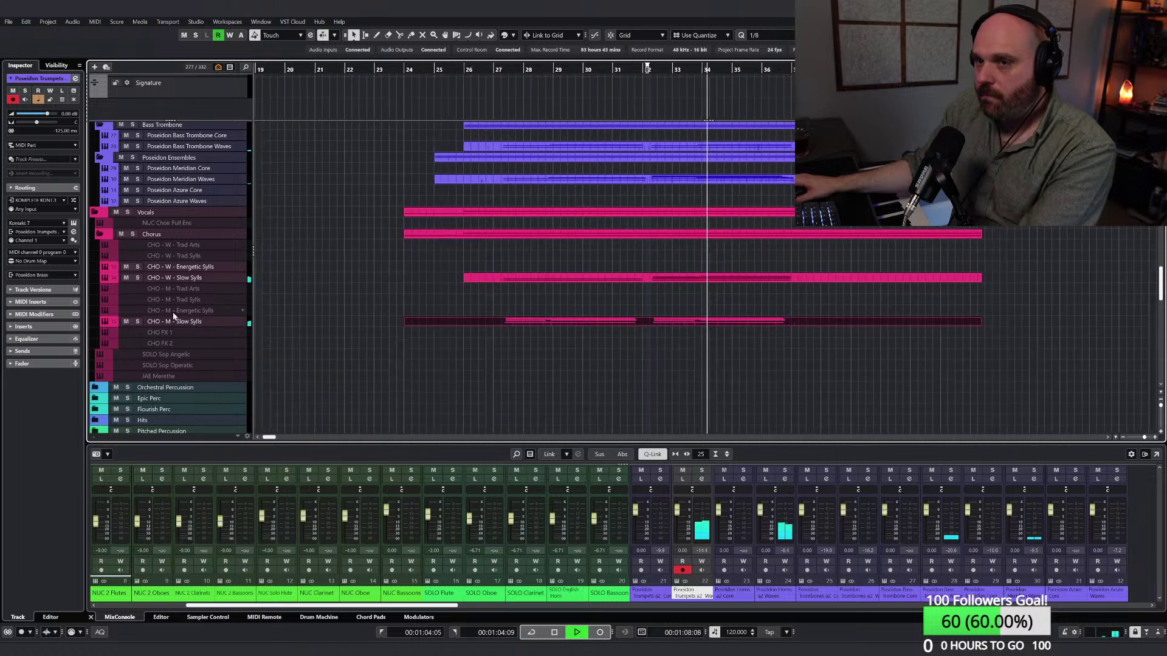
{"action": "key", "text": "space"}
{"action": "right_click", "coordinate": [713, 288]}
{"action": "left_click", "coordinate": [757, 289]}
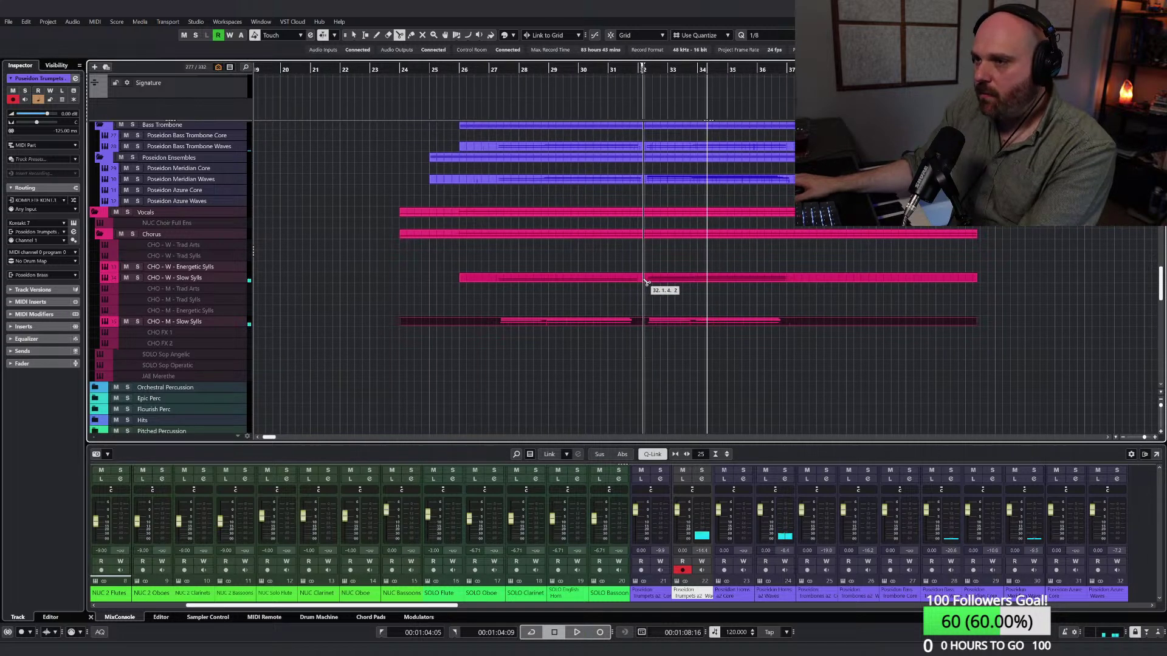
{"action": "left_click", "coordinate": [645, 281]}
{"action": "key", "text": "1"}
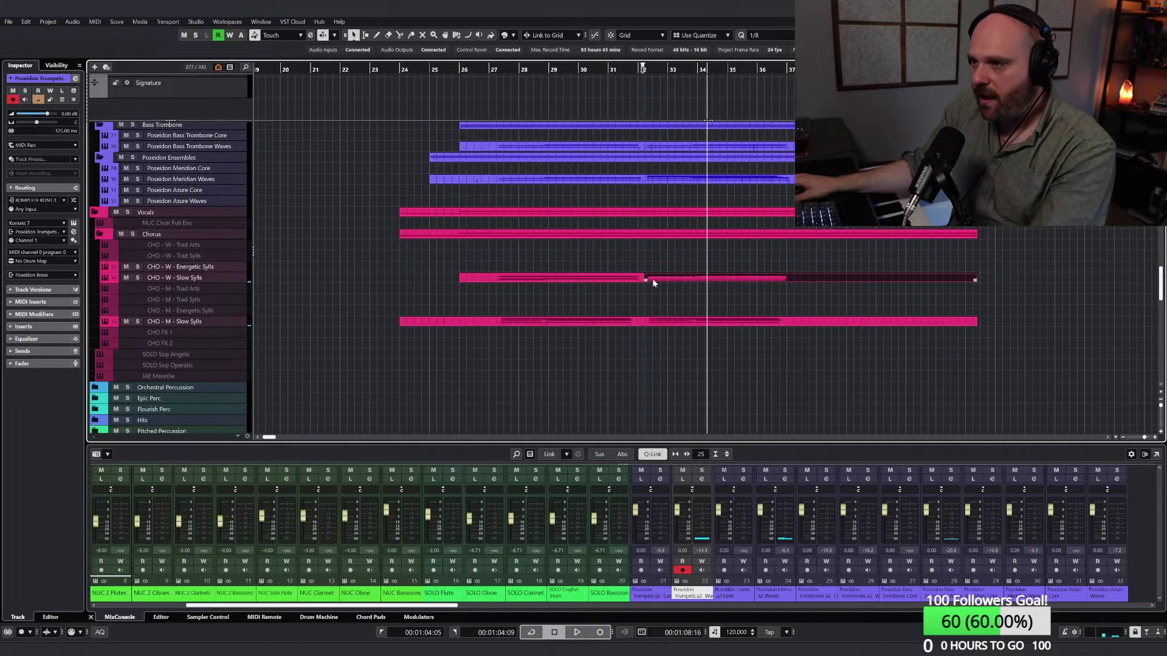
{"action": "scroll", "coordinate": [653, 282], "scroll_direction": "up", "scroll_amount": 4}
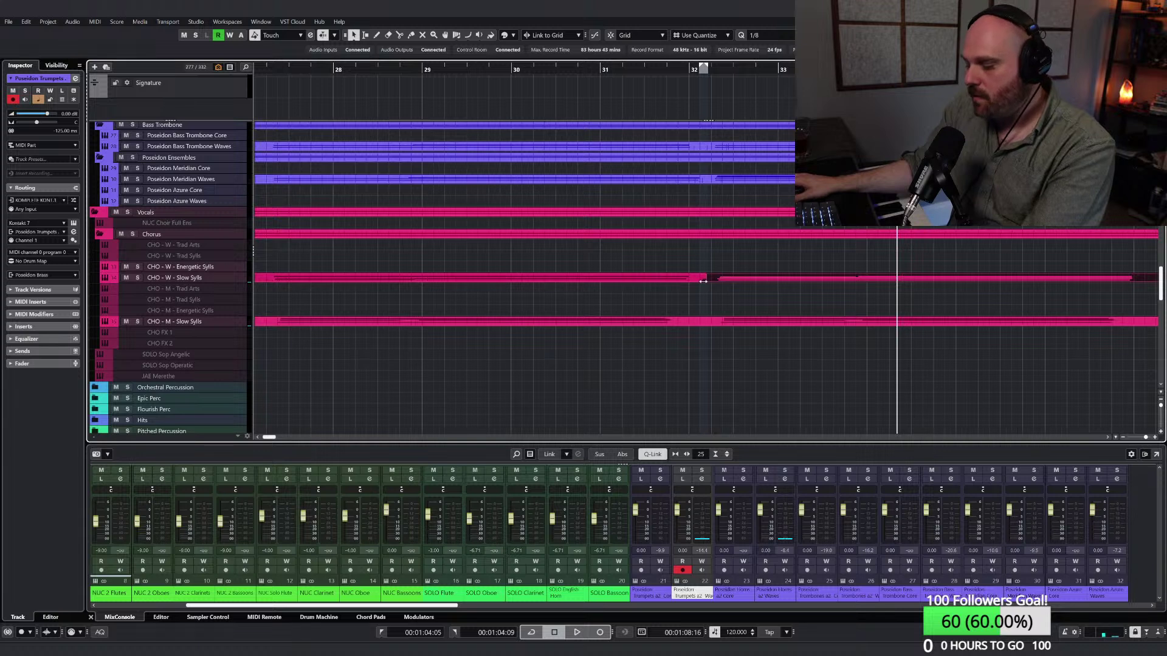
{"action": "mouse_move", "coordinate": [703, 281]}
{"action": "left_mouse_down"}
{"action": "mouse_move", "coordinate": [689, 281]}
{"action": "mouse_move", "coordinate": [699, 268]}
{"action": "left_mouse_up"}
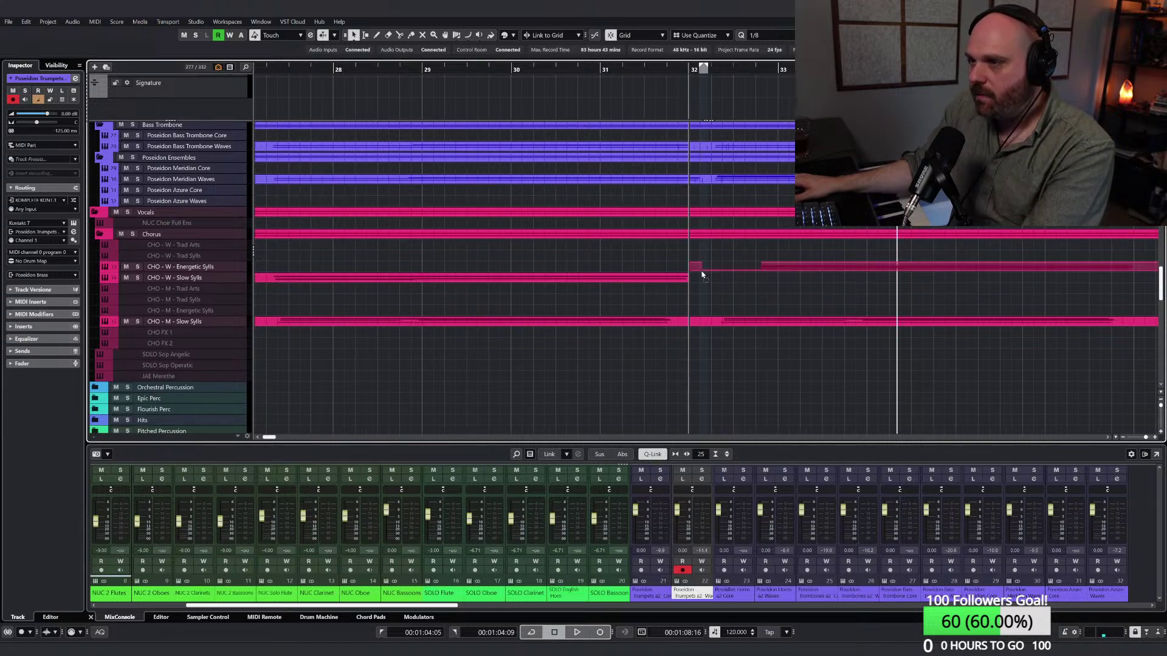
Step: Split the men's Slow Sylls part at bar 32, enable the men's Energetic Sylls track and move the second half onto it
{"action": "right_click", "coordinate": [697, 324]}
{"action": "left_click", "coordinate": [742, 322]}
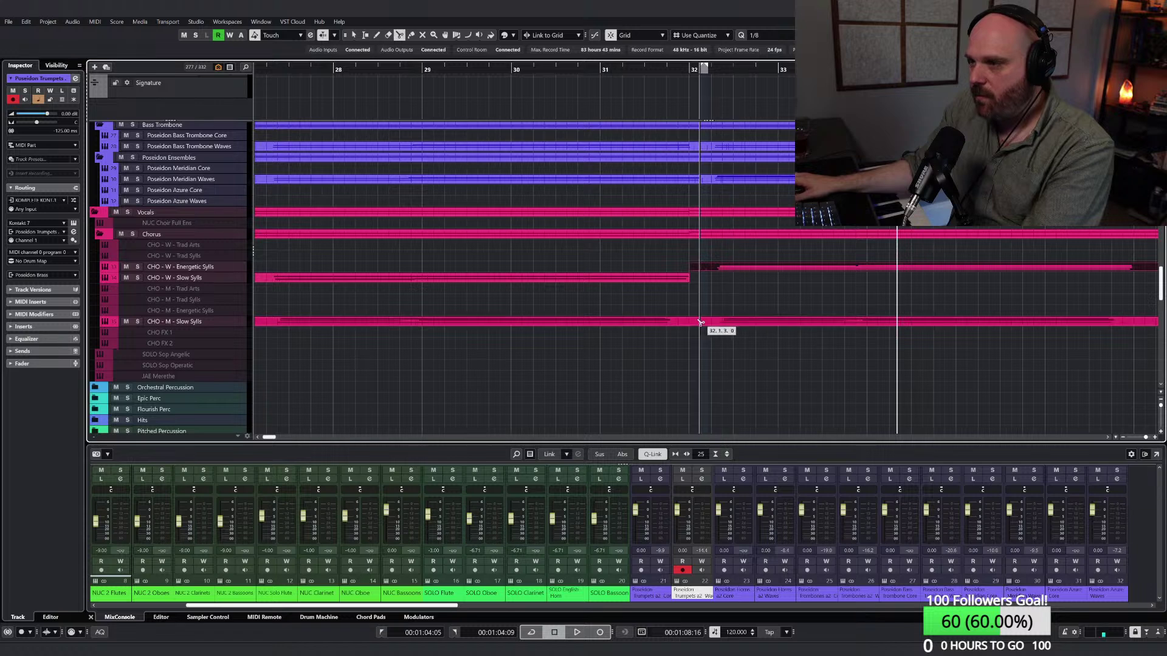
{"action": "right_click", "coordinate": [203, 313]}
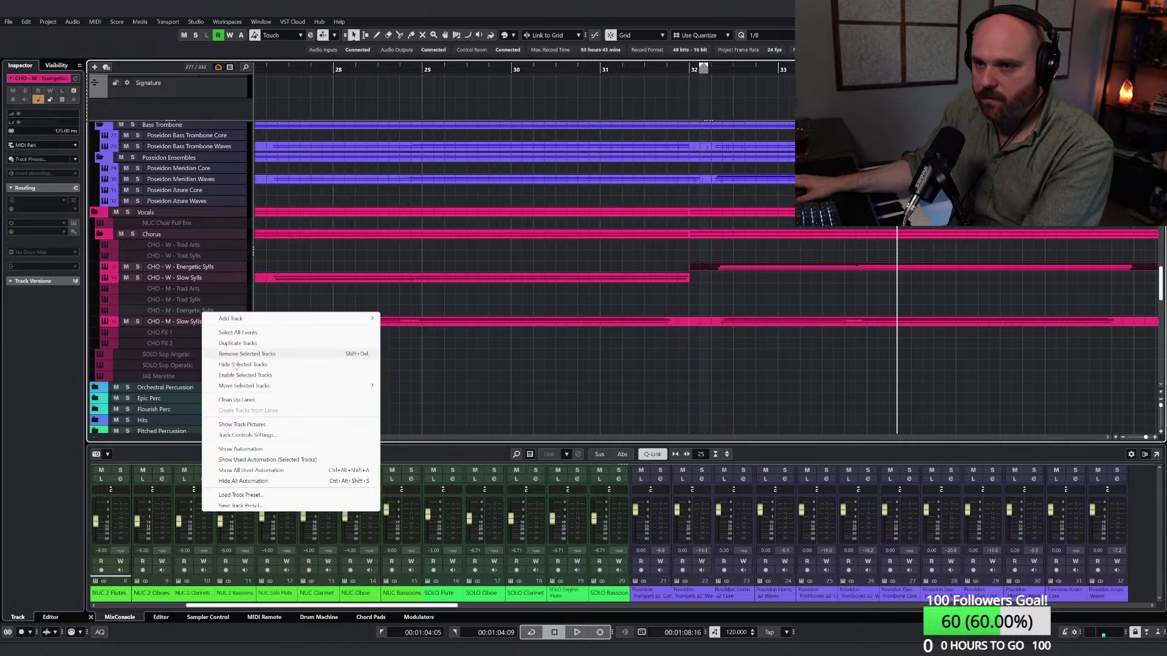
{"action": "left_click", "coordinate": [255, 375]}
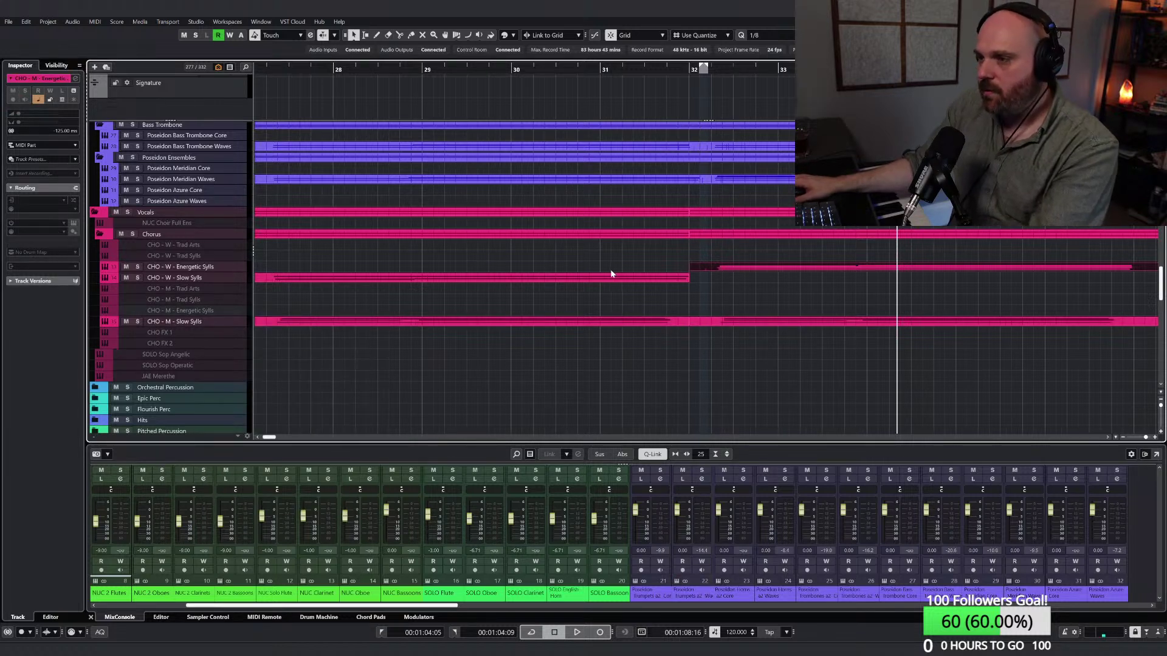
{"action": "left_click", "coordinate": [713, 323]}
{"action": "left_click_drag", "start_coordinate": [708, 321], "coordinate": [708, 311]}
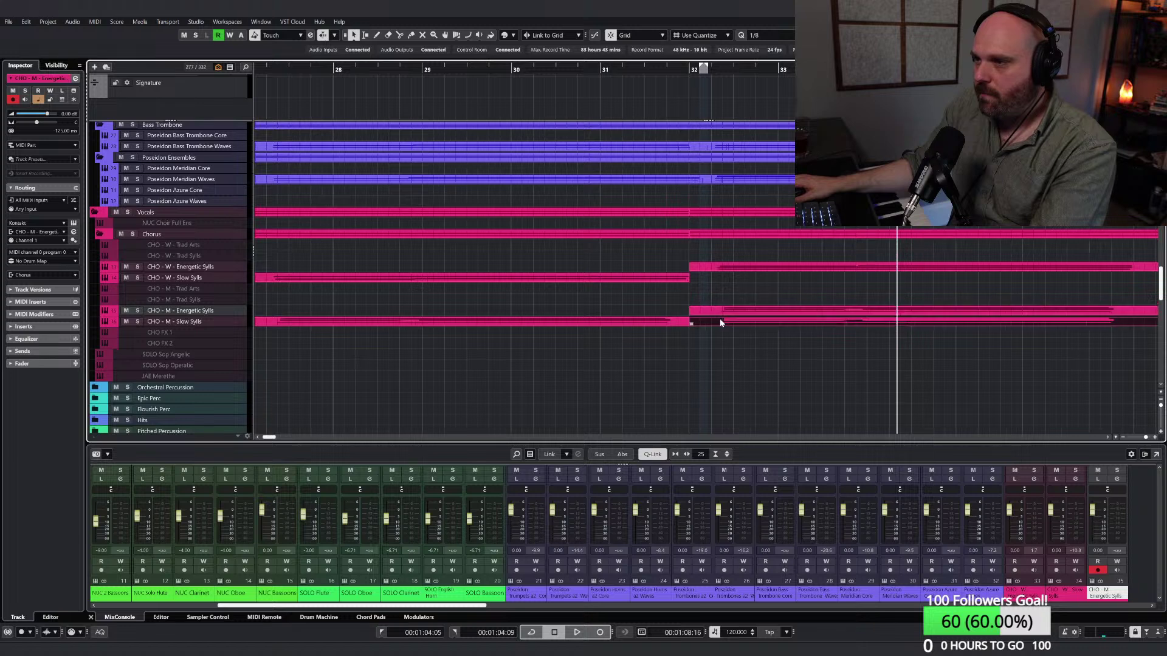
Step: Play from just after bar 32 and lower both Energetic Sylls choir faders, setting the men's to -7.46 dB
{"action": "left_click", "coordinate": [716, 72]}
{"action": "key", "text": "space"}
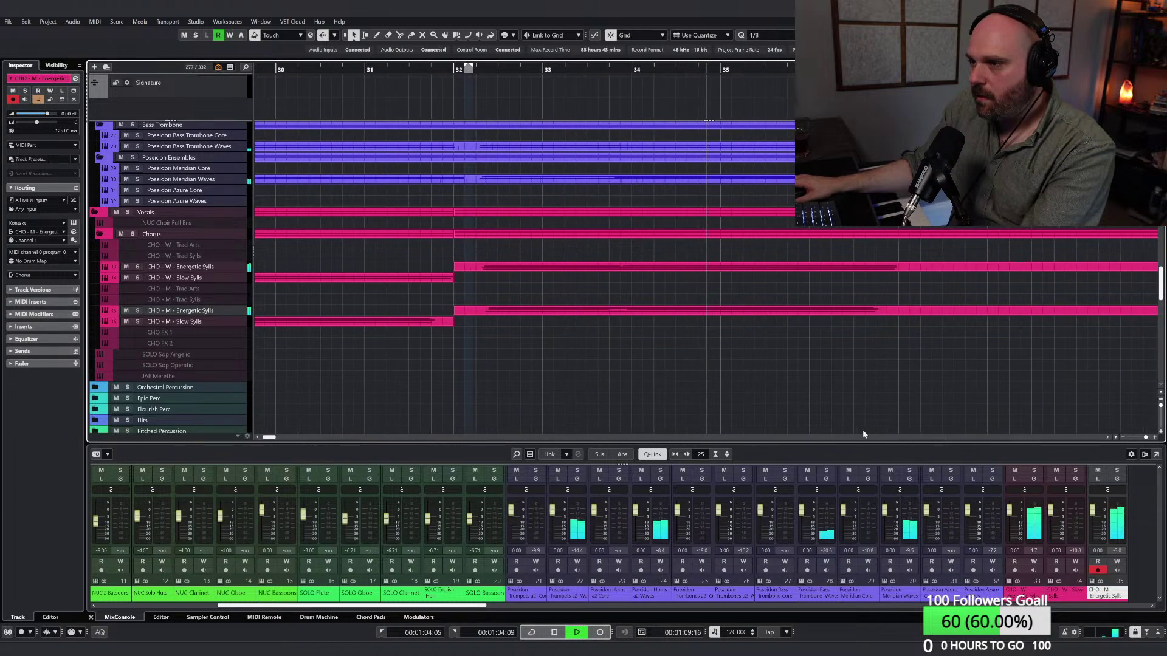
{"action": "left_click_drag", "start_coordinate": [1010, 511], "coordinate": [1010, 521]}
{"action": "key", "text": "space"}
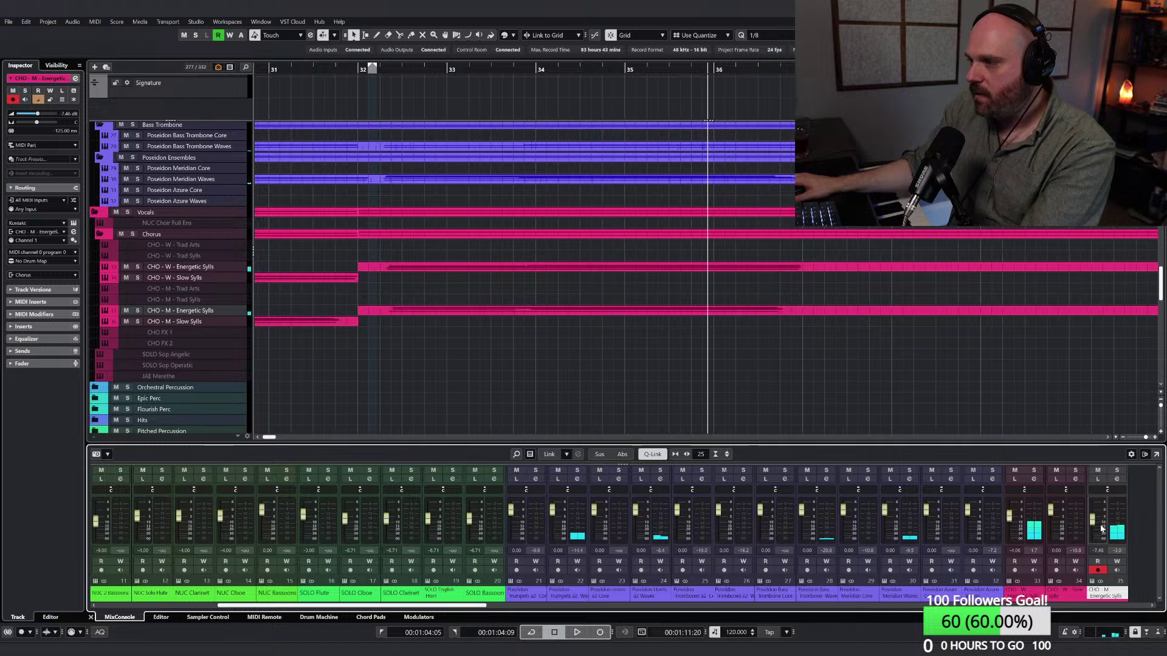
Step: Play the cue from bar 25 past bar 35 to check how the Energetic Sylls choir sits with the strings and brass
{"action": "left_click", "coordinate": [600, 322]}
{"action": "key", "text": "space"}
{"action": "key", "text": "space"}
{"action": "left_click_drag", "start_coordinate": [338, 72], "coordinate": [258, 73]}
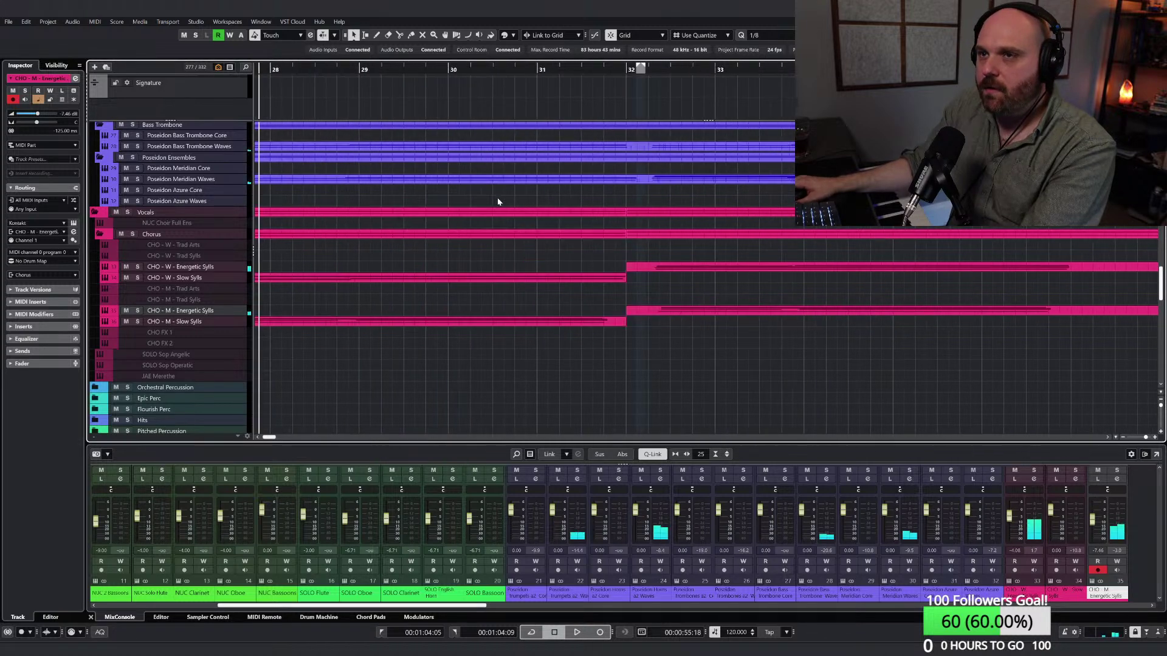
{"action": "scroll", "coordinate": [501, 200], "scroll_direction": "up", "scroll_amount": 15}
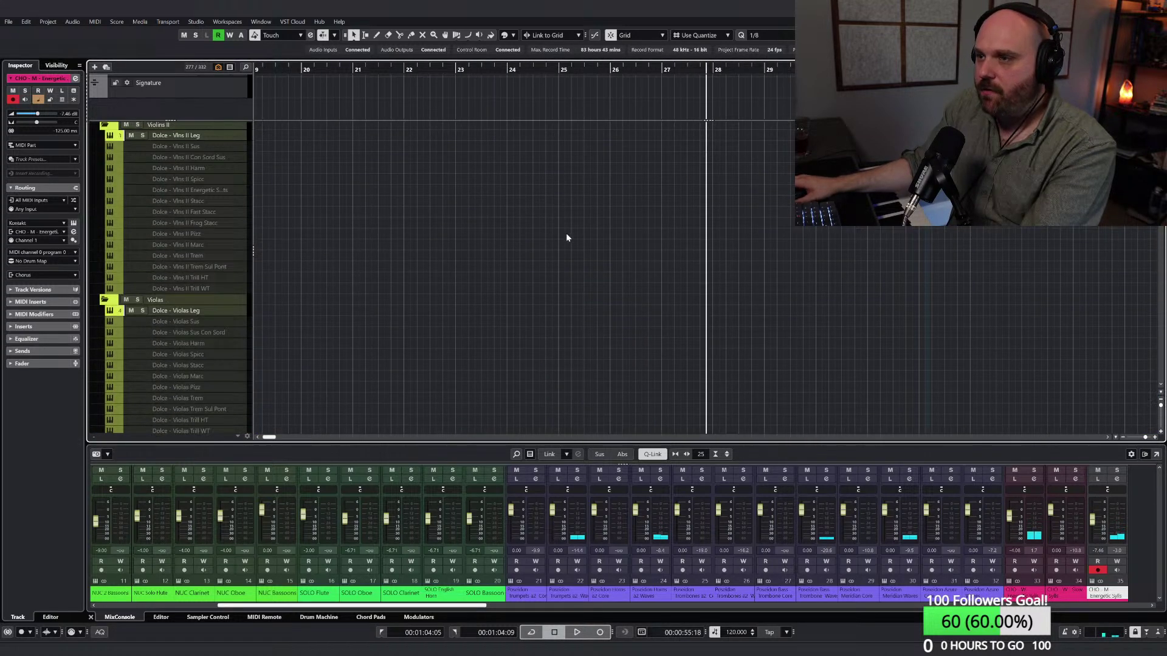
{"action": "scroll", "coordinate": [567, 240], "scroll_direction": "down", "scroll_amount": 5}
{"action": "scroll", "coordinate": [505, 230], "scroll_direction": "down", "scroll_amount": 5}
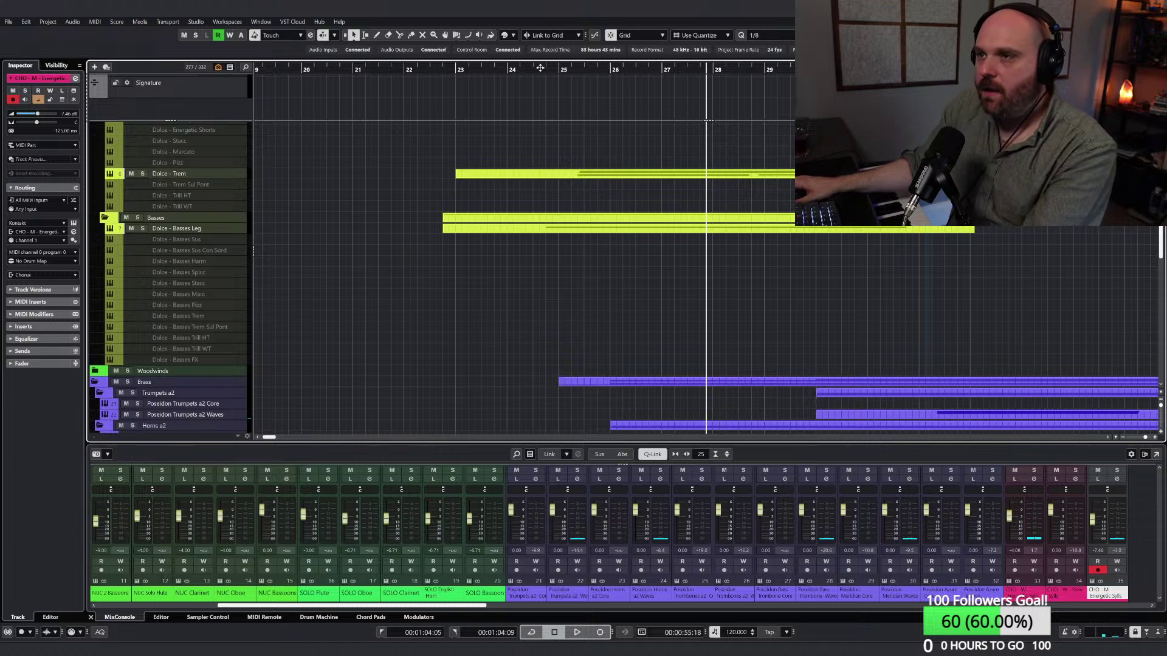
{"action": "key", "text": "f"}
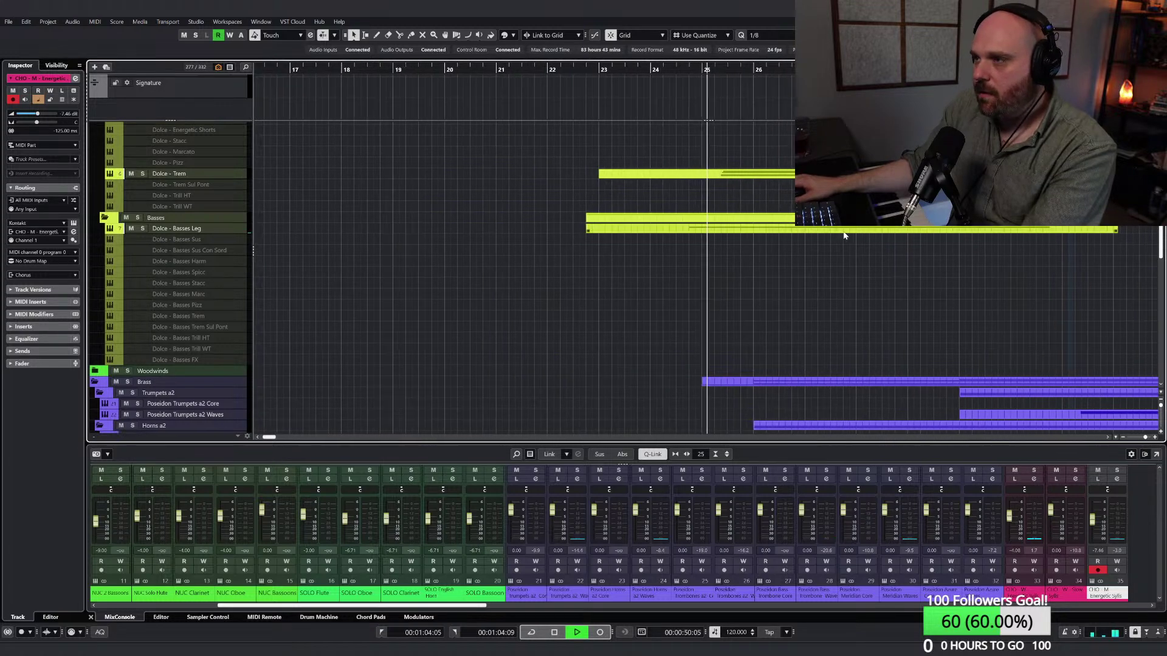
{"action": "scroll", "coordinate": [812, 240], "scroll_direction": "down", "scroll_amount": 5}
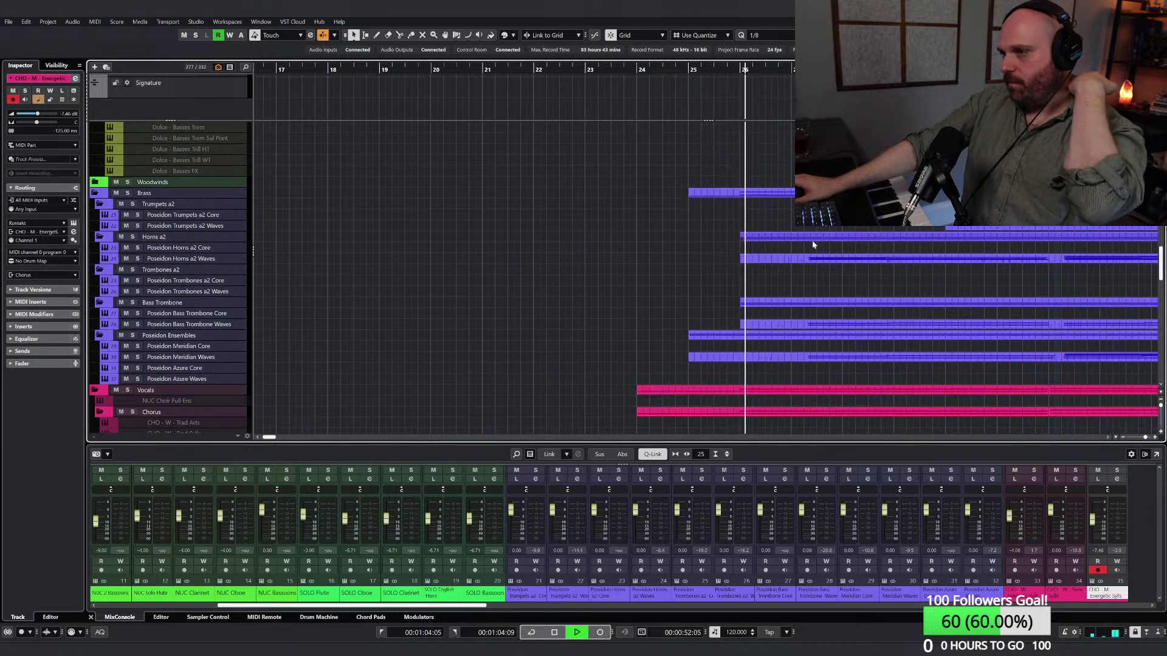
{"action": "scroll", "coordinate": [735, 236], "scroll_direction": "down", "scroll_amount": 4}
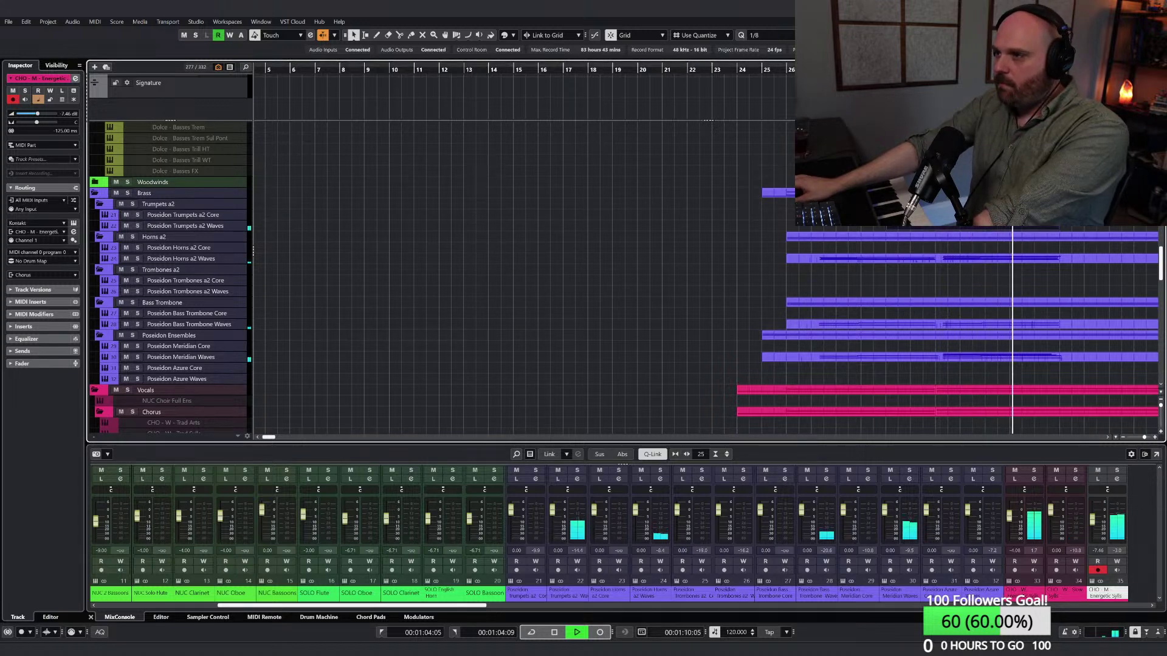
{"action": "key", "text": "space"}
Step: Extend the sustained low note of the Poseidon Wavering Pad part to the last beat of bar 34
{"action": "scroll", "coordinate": [578, 271], "scroll_direction": "down", "scroll_amount": 12}
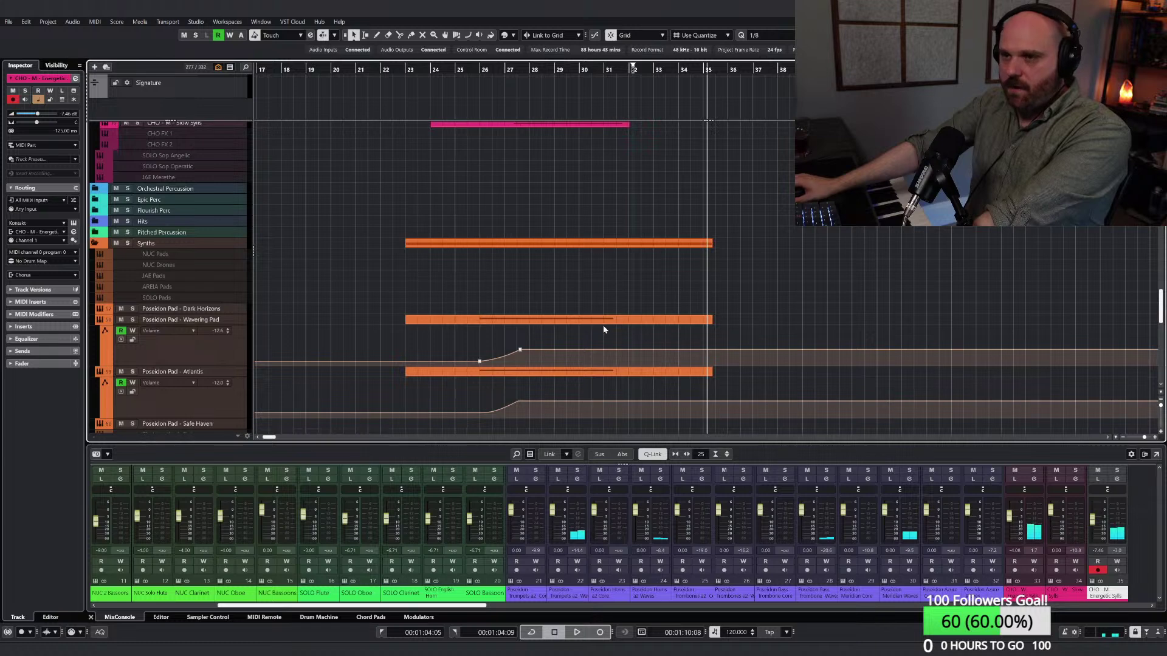
{"action": "left_click_drag", "start_coordinate": [774, 386], "coordinate": [603, 317]}
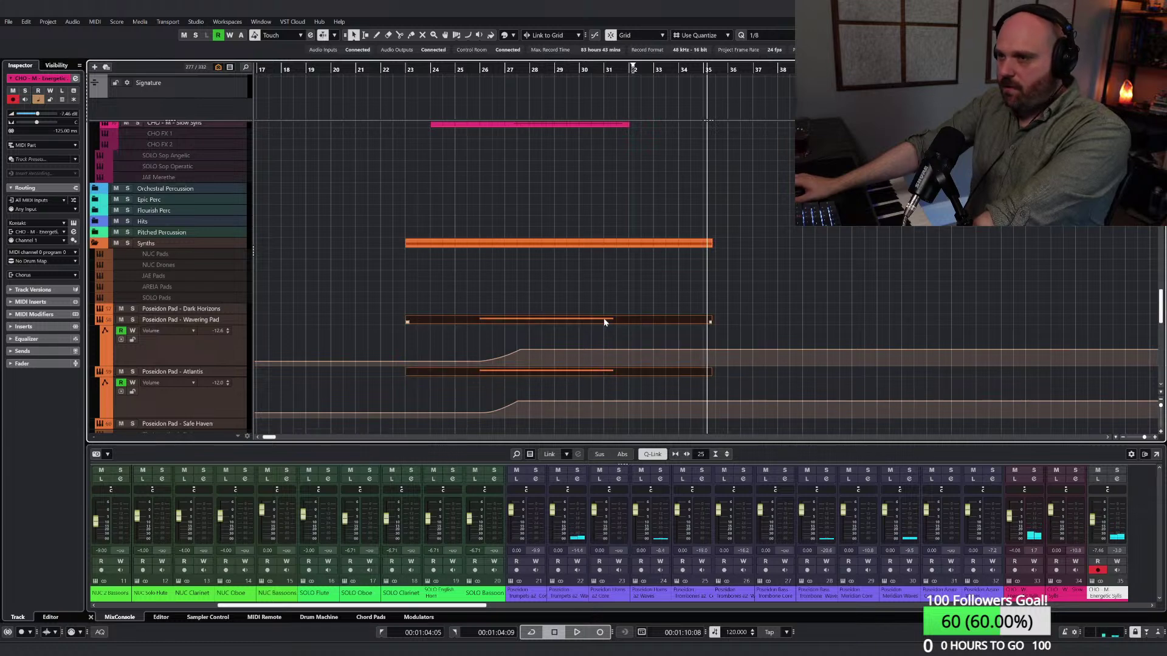
{"action": "double_click", "coordinate": [564, 320]}
{"action": "left_click", "coordinate": [382, 408]}
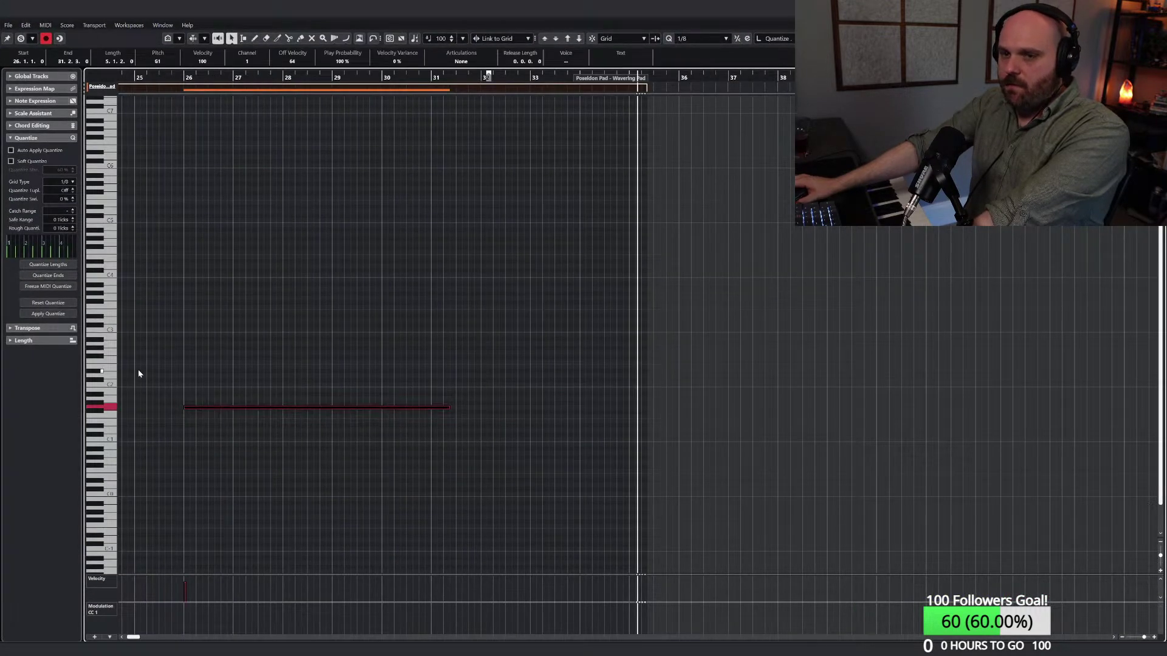
{"action": "left_click_drag", "start_coordinate": [446, 407], "coordinate": [624, 407]}
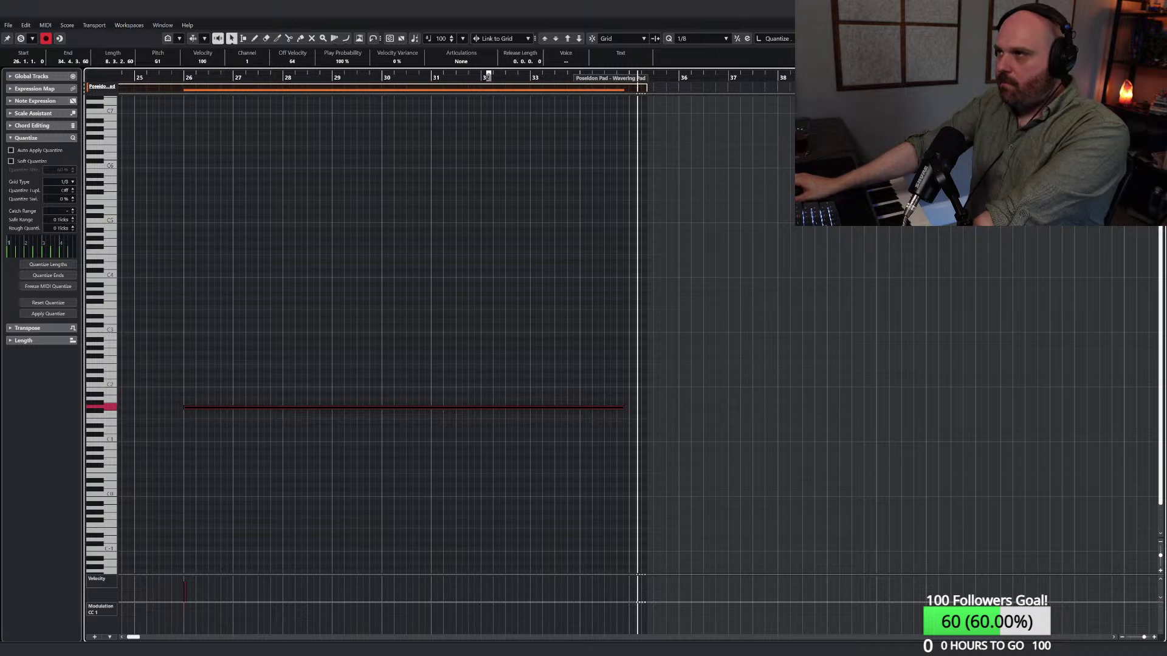
{"action": "key", "text": "Return"}
Step: Lengthen the sustained note of the Poseidon Atlantis pad part to just before bar 35 and close its editor
{"action": "double_click", "coordinate": [575, 371]}
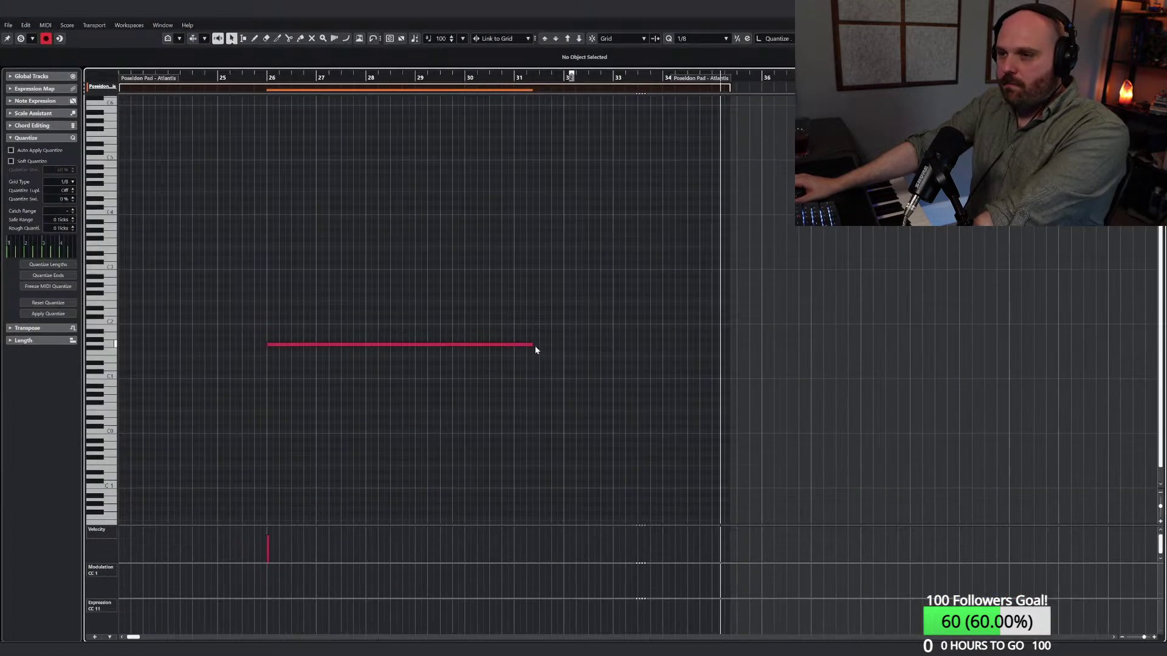
{"action": "left_click_drag", "start_coordinate": [535, 350], "coordinate": [712, 348]}
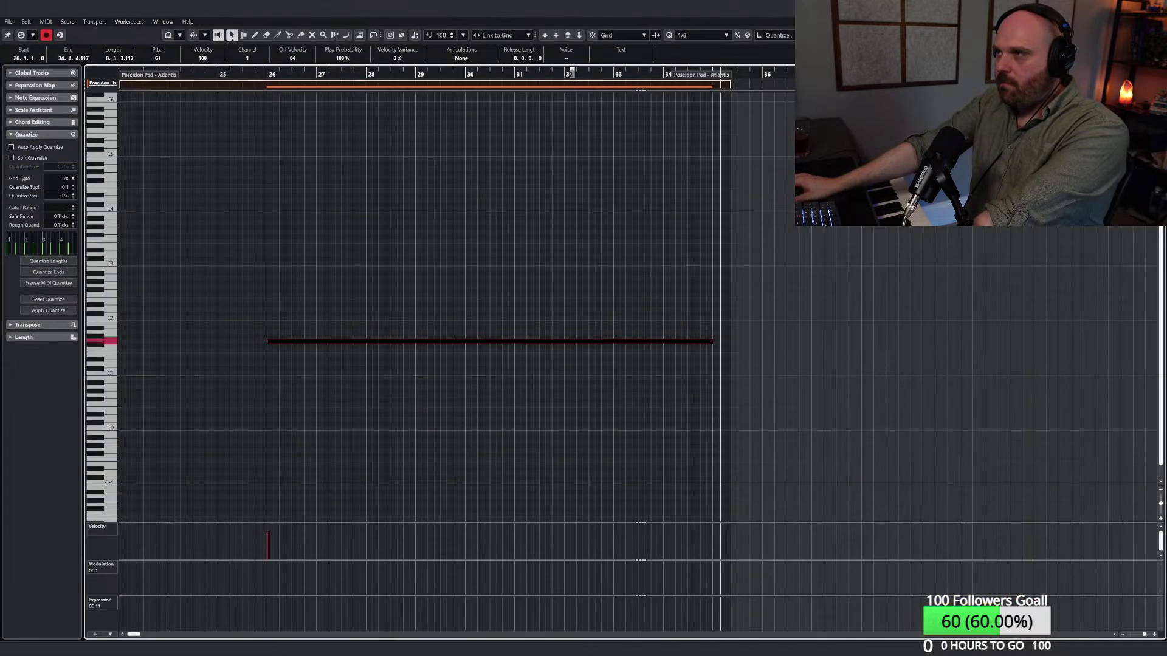
{"action": "key", "text": "Return"}
{"action": "scroll", "coordinate": [640, 193], "scroll_direction": "up", "scroll_amount": 3}
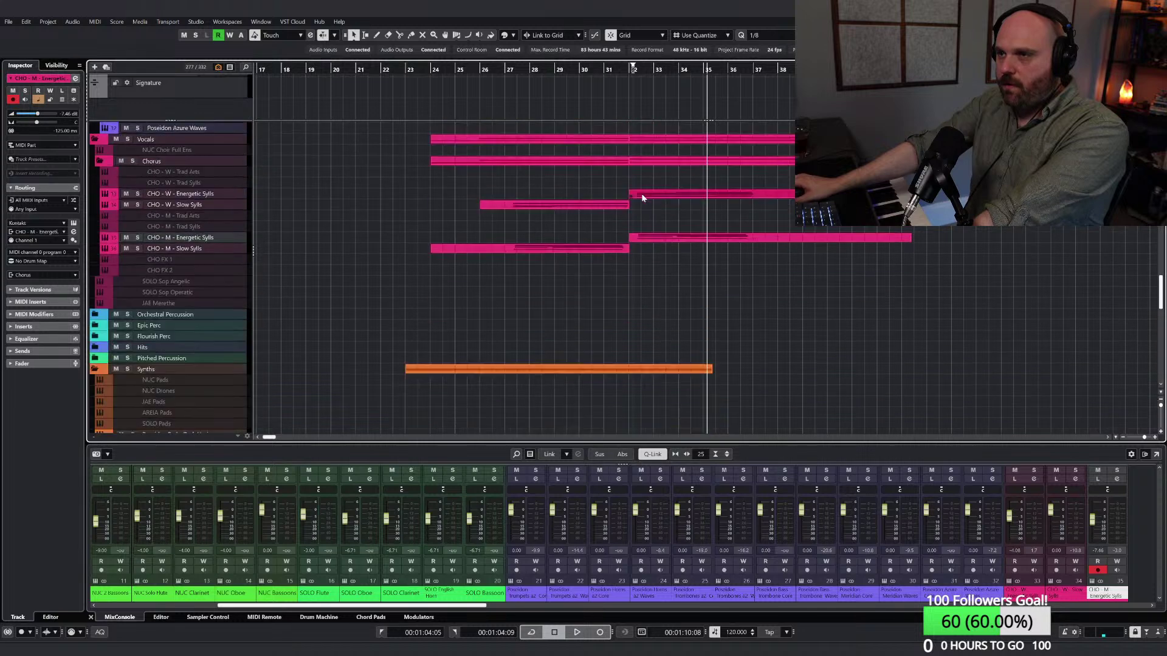
Step: Lengthen the sustained Poseidon Atlantis pad note into the second half of bar 36 and extend its part into bar 39
{"action": "scroll", "coordinate": [641, 193], "scroll_direction": "down", "scroll_amount": 2}
{"action": "left_click", "coordinate": [747, 186]}
{"action": "scroll", "coordinate": [747, 185], "scroll_direction": "down", "scroll_amount": 1}
{"action": "scroll", "coordinate": [747, 185], "scroll_direction": "down", "scroll_amount": 3}
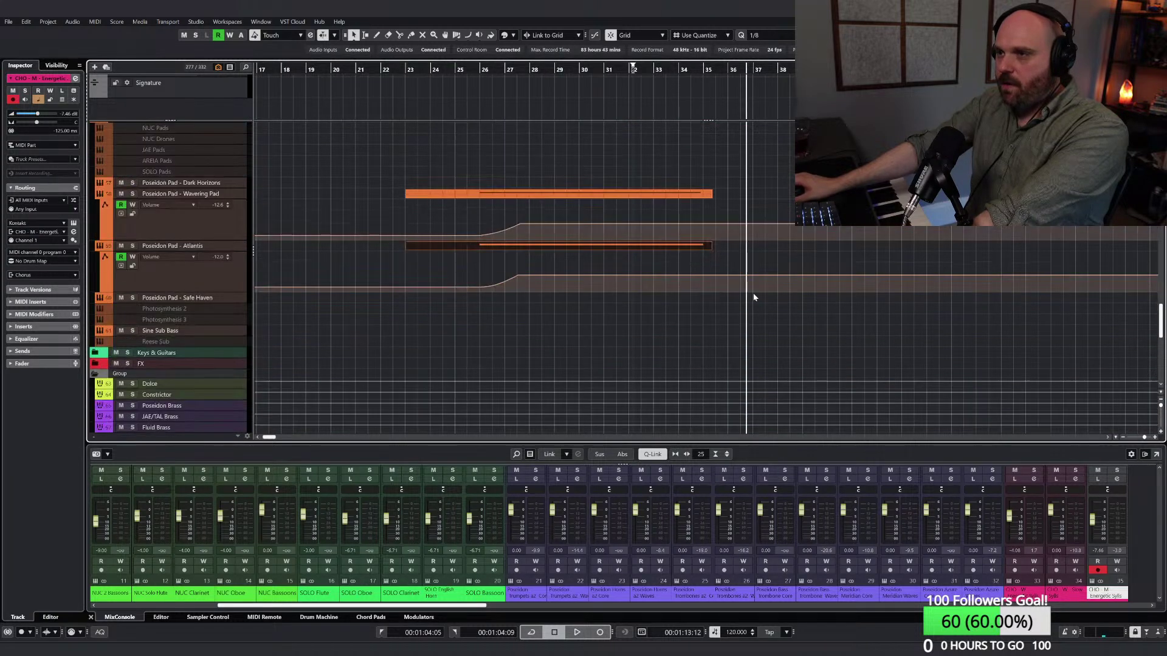
{"action": "left_click_drag", "start_coordinate": [753, 293], "coordinate": [684, 193]}
{"action": "key", "text": "Return"}
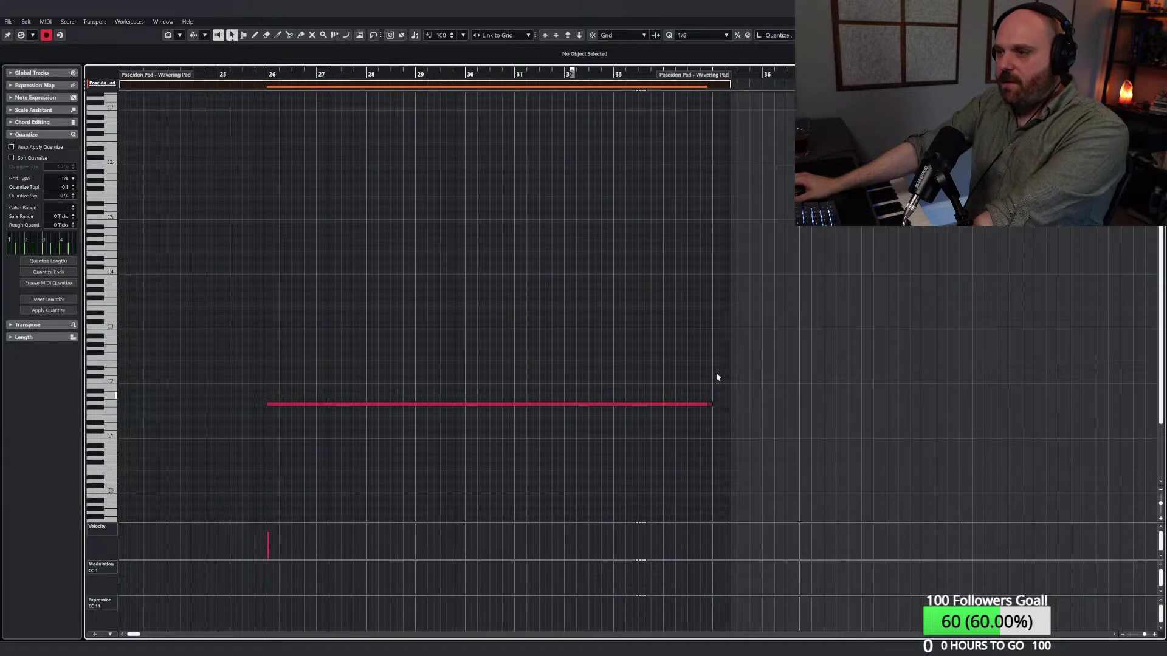
{"action": "left_click_drag", "start_coordinate": [718, 406], "coordinate": [787, 406]}
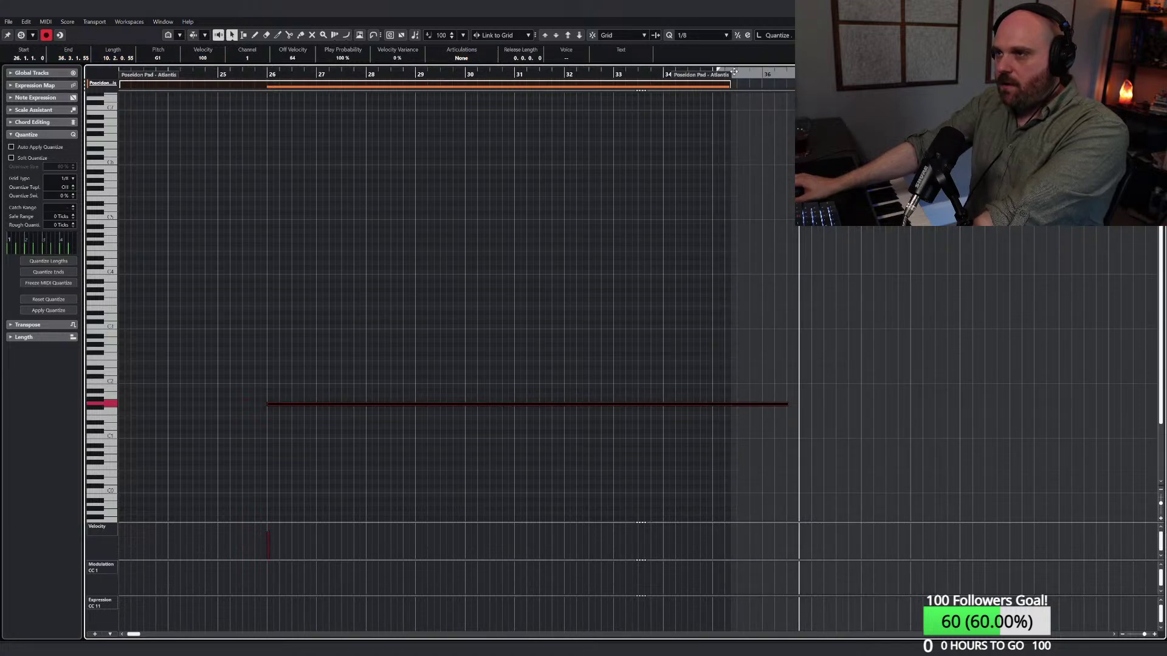
{"action": "key", "text": "Return"}
{"action": "left_click_drag", "start_coordinate": [703, 242], "coordinate": [765, 241]}
Step: Extend the Poseidon Wavering Pad part past bar 38 and lengthen its sustained note to the last beat of bar 36
{"action": "left_click", "coordinate": [717, 193]}
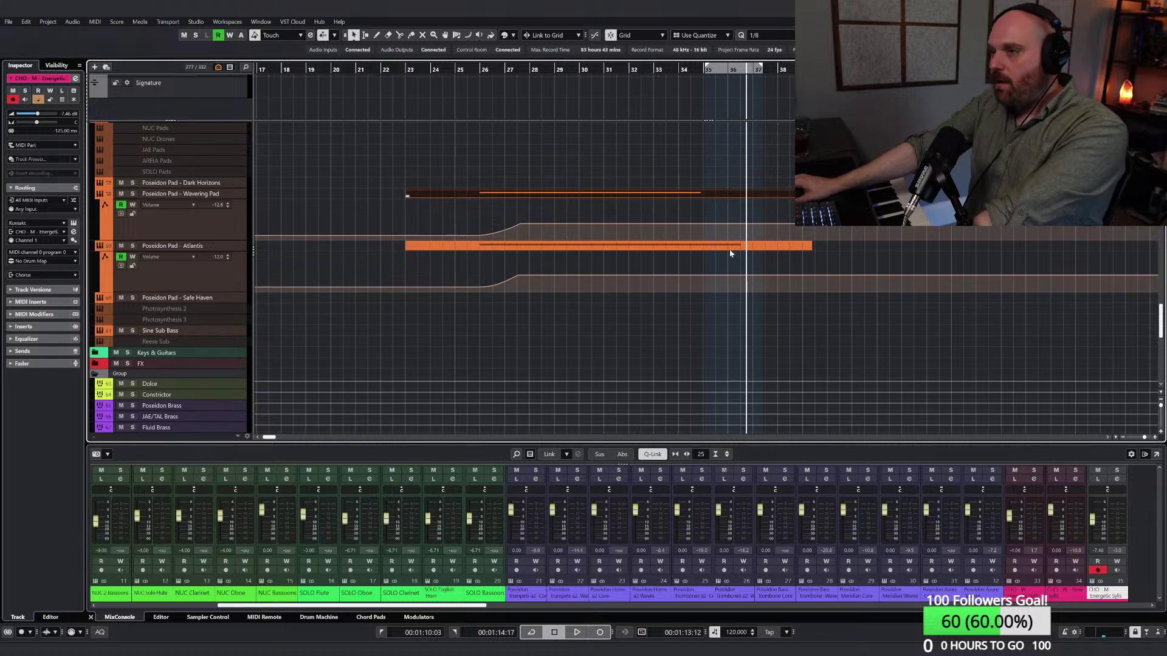
{"action": "key", "text": "Return"}
{"action": "left_click_drag", "start_coordinate": [705, 404], "coordinate": [803, 405]}
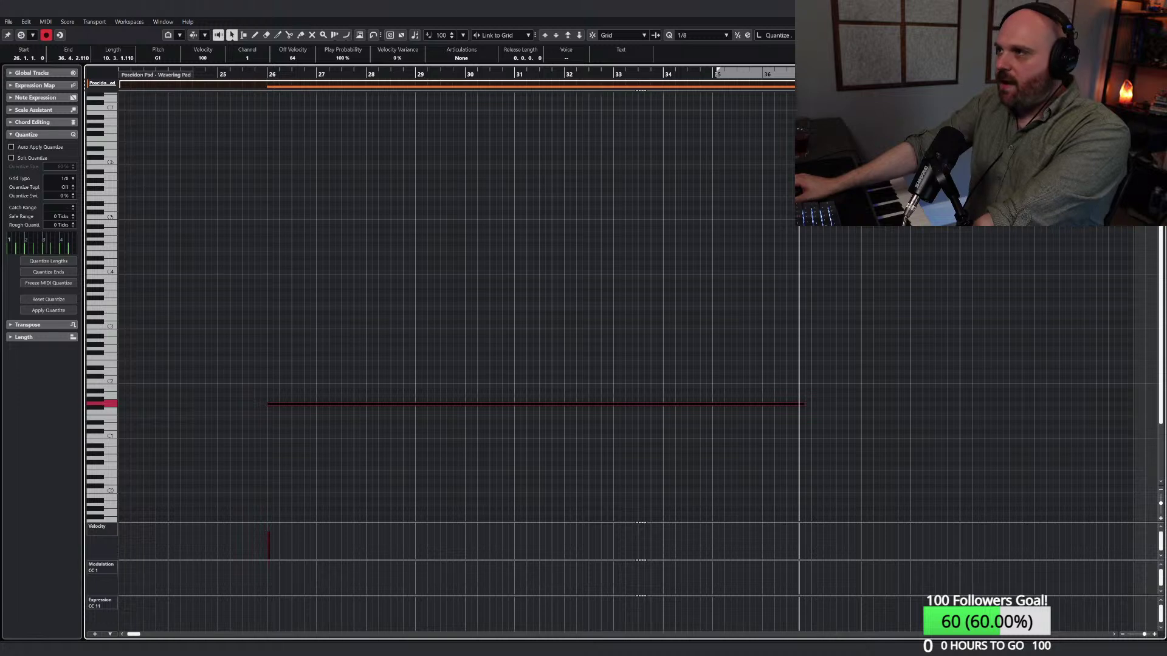
{"action": "key", "text": "Escape"}
Step: Record an extra layer on the Poseidon Wavering Pad track from just before bar 32 to about bar 37
{"action": "scroll", "coordinate": [633, 194], "scroll_direction": "up", "scroll_amount": 10}
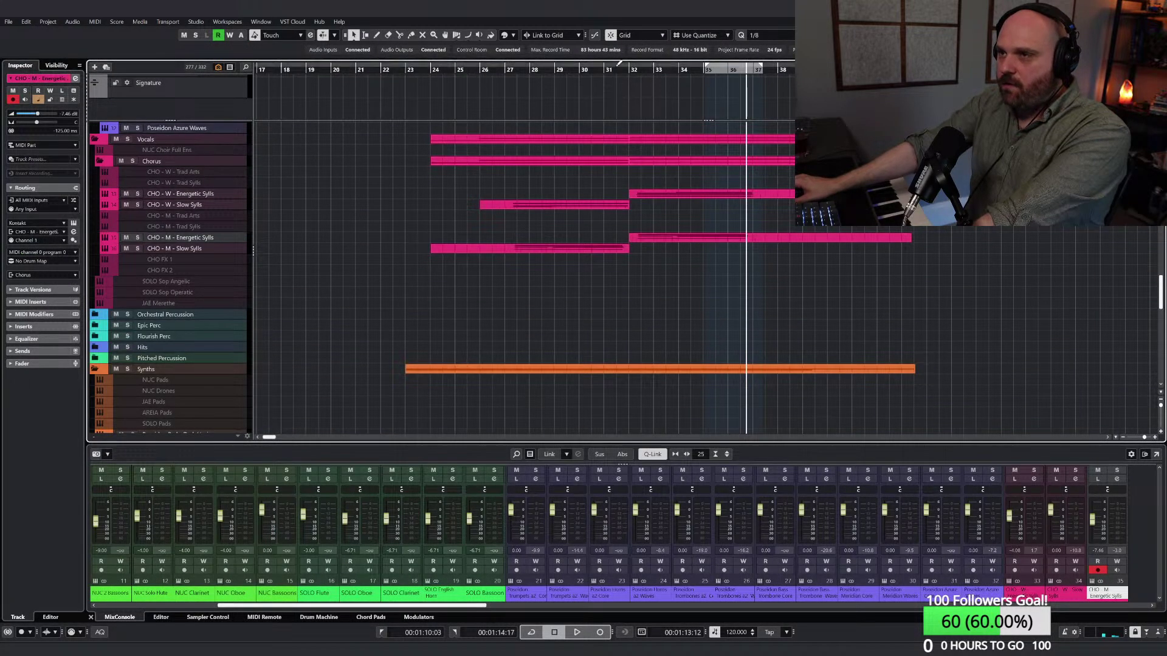
{"action": "left_click", "coordinate": [627, 69]}
{"action": "scroll", "coordinate": [640, 256], "scroll_direction": "down", "scroll_amount": 5}
{"action": "scroll", "coordinate": [640, 256], "scroll_direction": "up", "scroll_amount": 8}
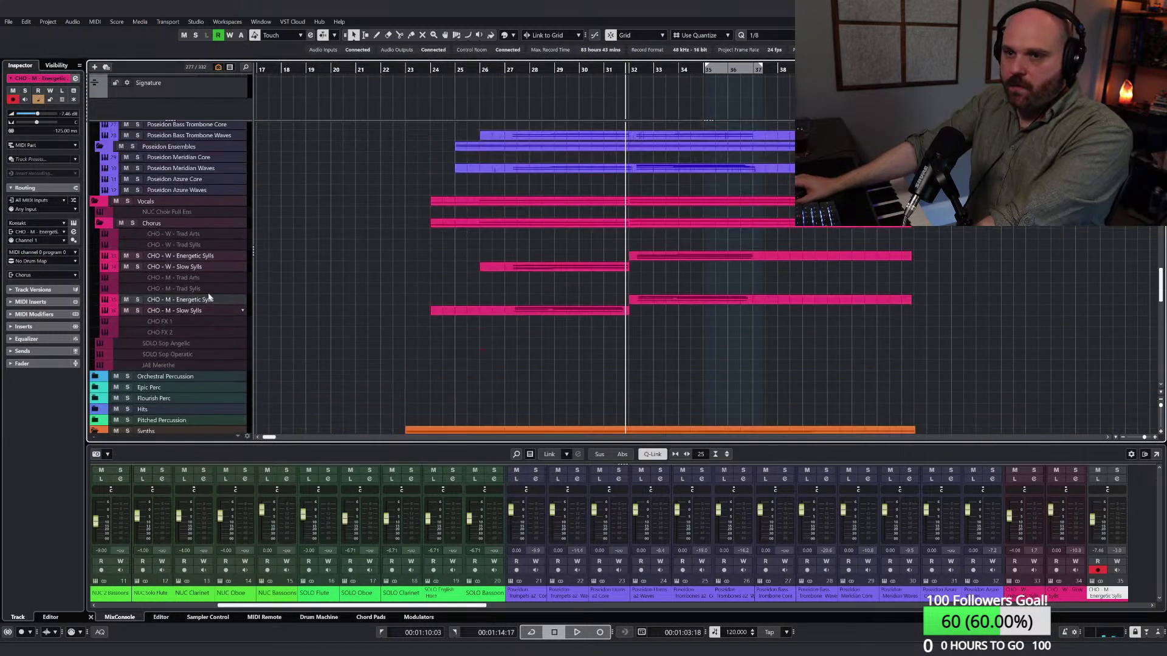
{"action": "scroll", "coordinate": [304, 282], "scroll_direction": "up", "scroll_amount": 3}
{"action": "scroll", "coordinate": [305, 282], "scroll_direction": "down", "scroll_amount": 6}
{"action": "scroll", "coordinate": [278, 345], "scroll_direction": "down", "scroll_amount": 3}
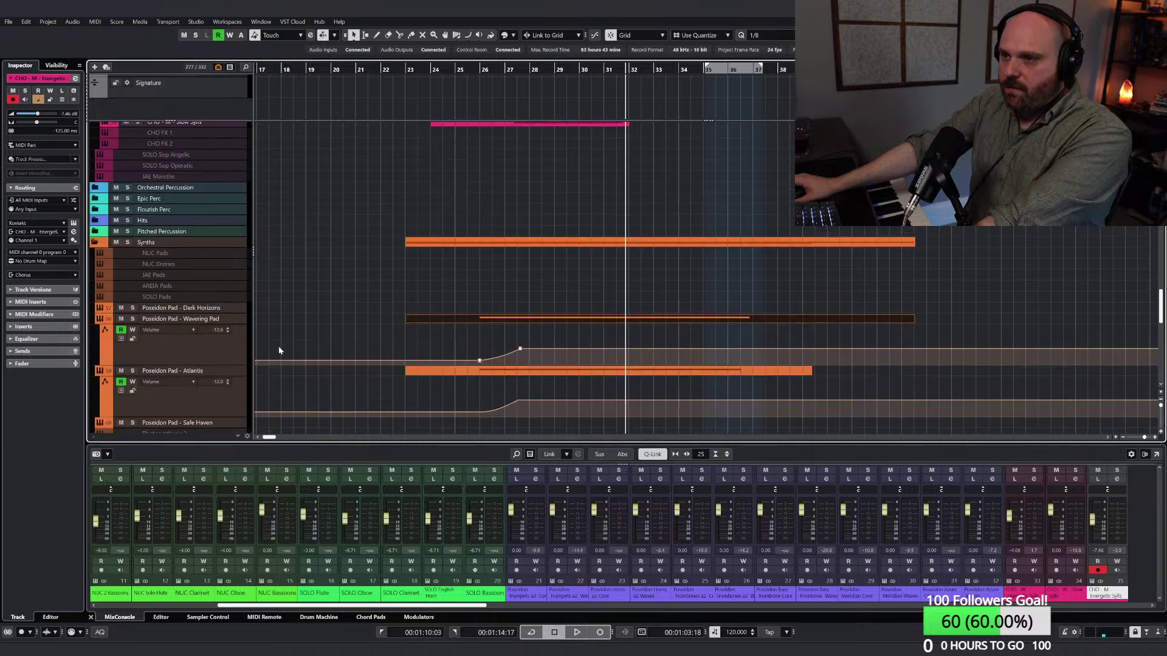
{"action": "left_click", "coordinate": [212, 321]}
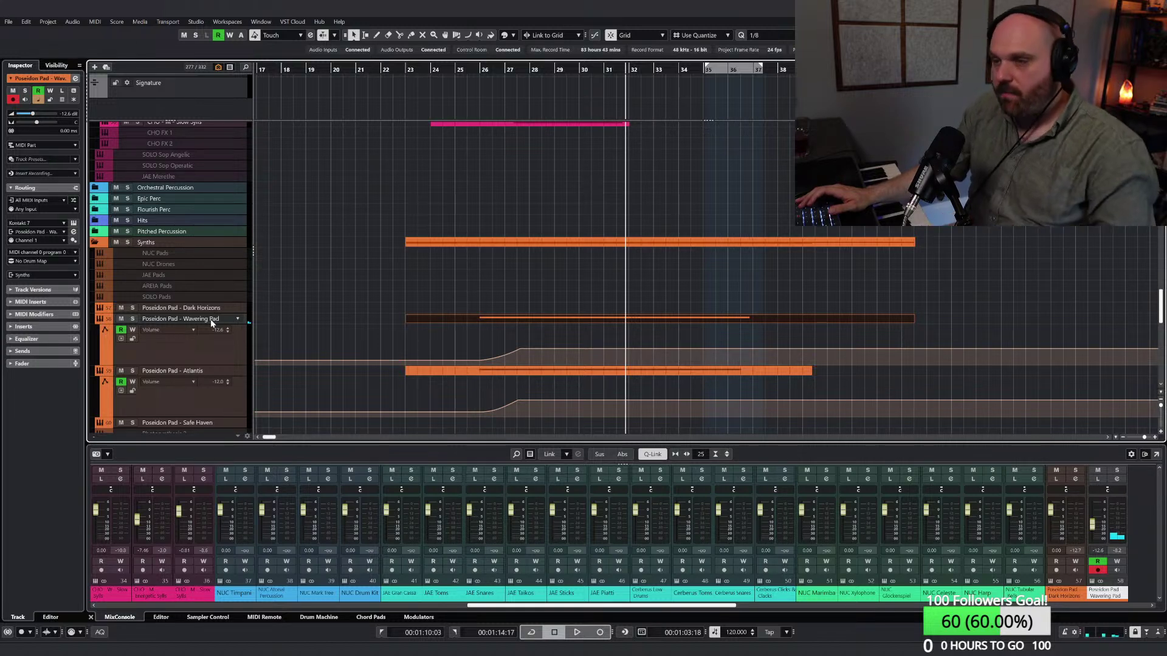
{"action": "key", "text": "KP_Multiply"}
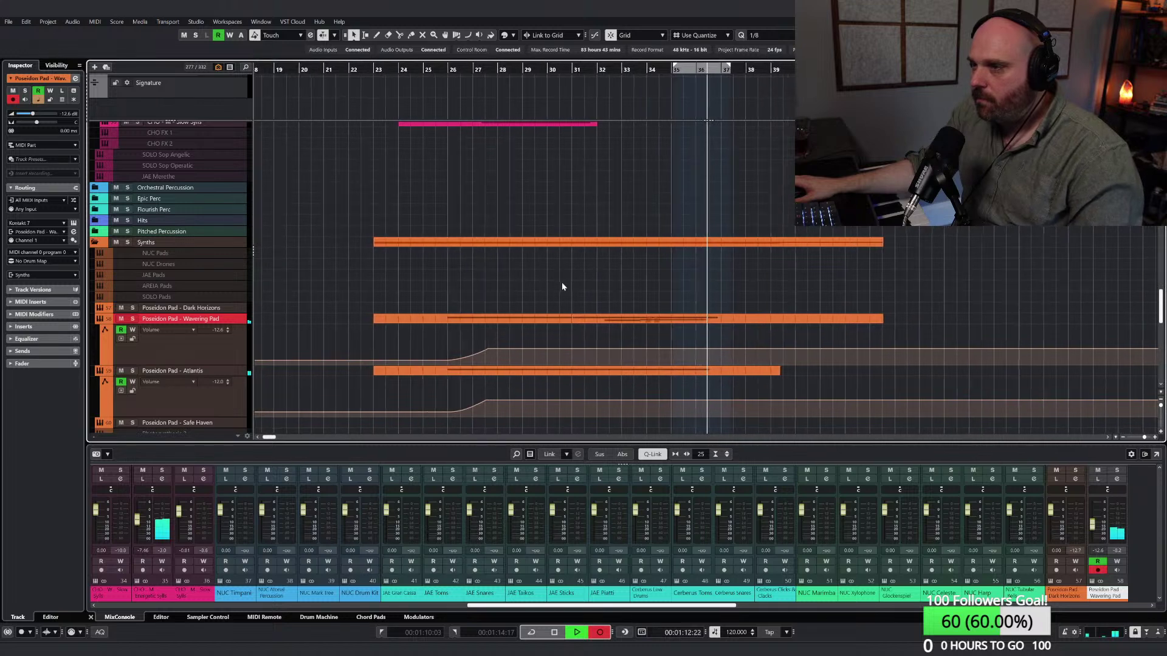
{"action": "key", "text": "space"}
Step: Glue the newly recorded Poseidon Wavering Pad take into the existing part and return to the selection tool
{"action": "scroll", "coordinate": [562, 287], "scroll_direction": "up", "scroll_amount": 5}
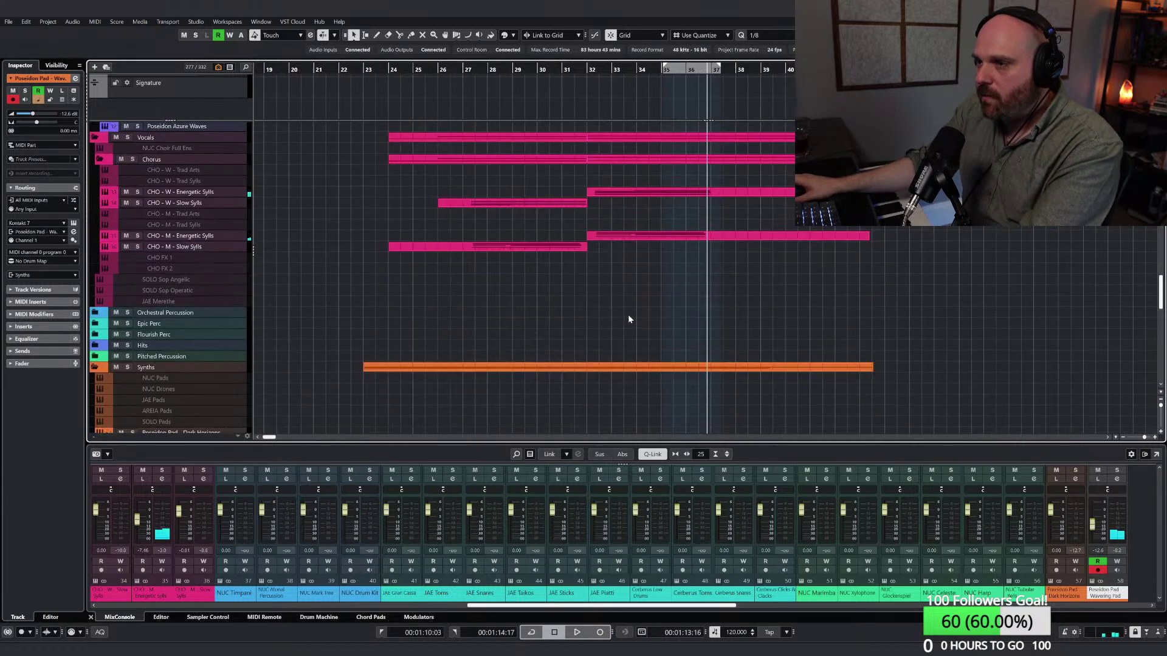
{"action": "scroll", "coordinate": [630, 319], "scroll_direction": "down", "scroll_amount": 2}
{"action": "right_click", "coordinate": [636, 318]}
{"action": "left_click", "coordinate": [687, 320]}
{"action": "left_click", "coordinate": [610, 380]}
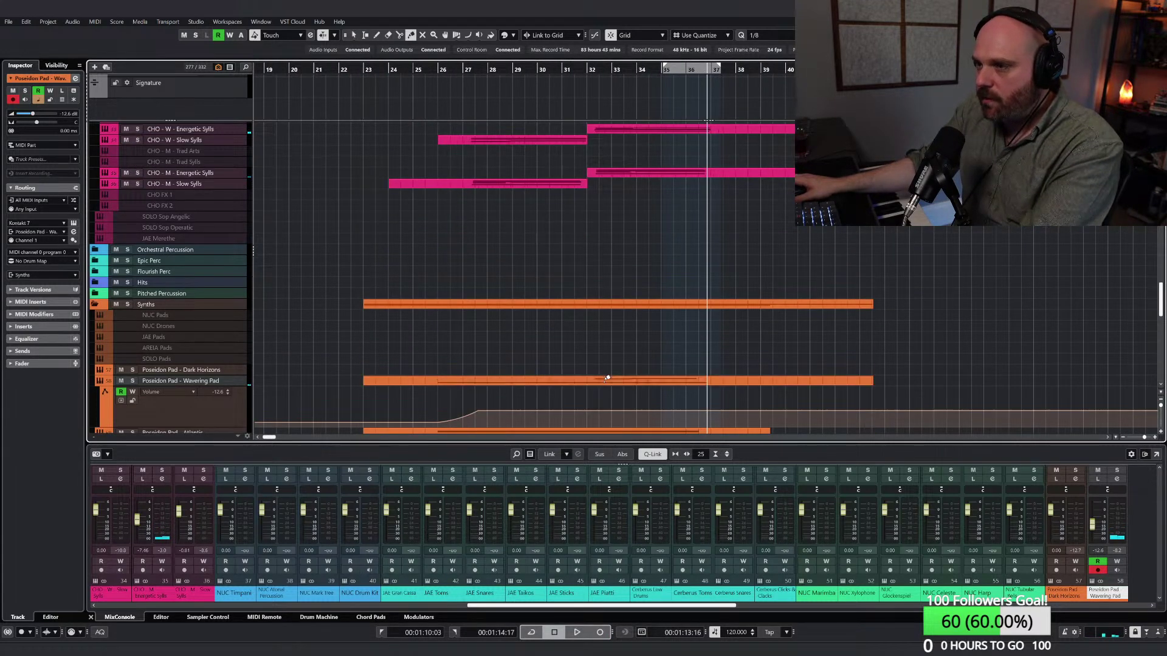
{"action": "key", "text": "1"}
Step: Solo the Vocals folder and redraw the CC 1 modulation curve of the women's Energetic Sylls part from bar 32 to bar 37
{"action": "scroll", "coordinate": [596, 335], "scroll_direction": "up", "scroll_amount": 6}
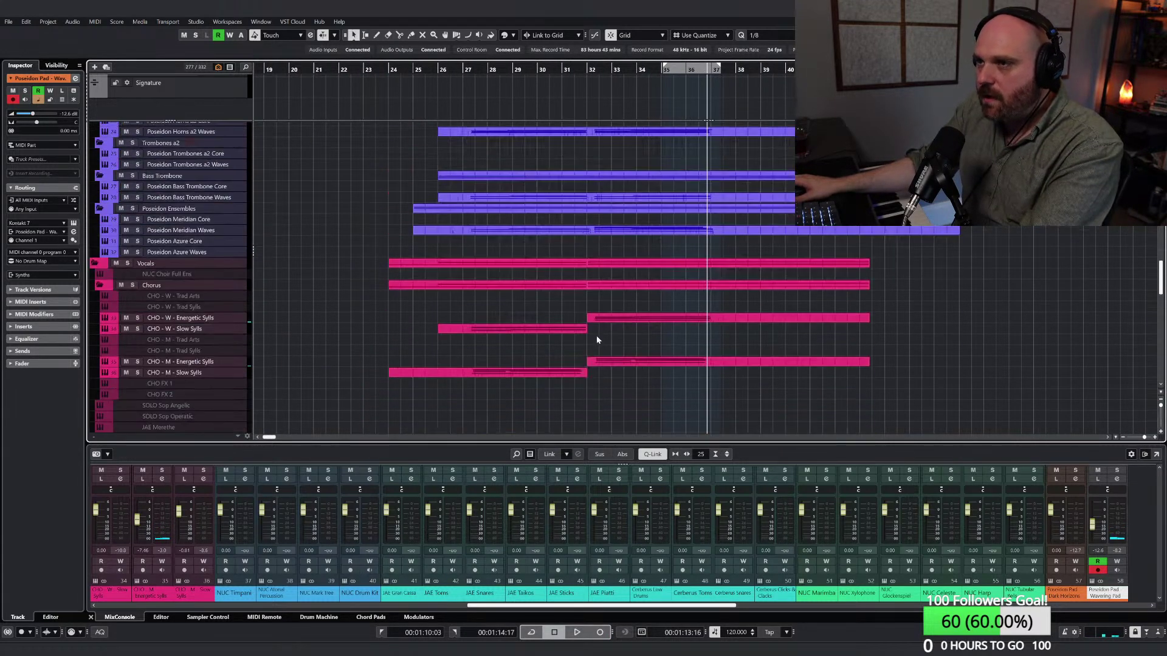
{"action": "left_click", "coordinate": [128, 264]}
{"action": "double_click", "coordinate": [635, 320]}
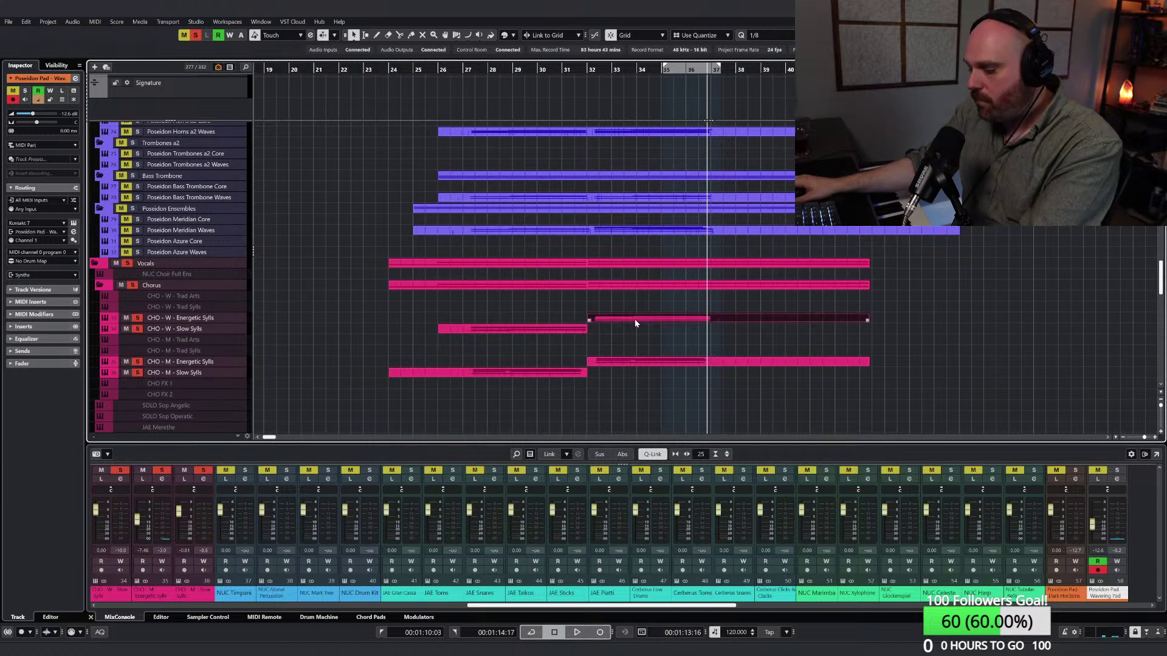
{"action": "right_click", "coordinate": [476, 439]}
{"action": "left_click", "coordinate": [477, 439]}
{"action": "key", "text": "g"}
{"action": "key", "text": "g"}
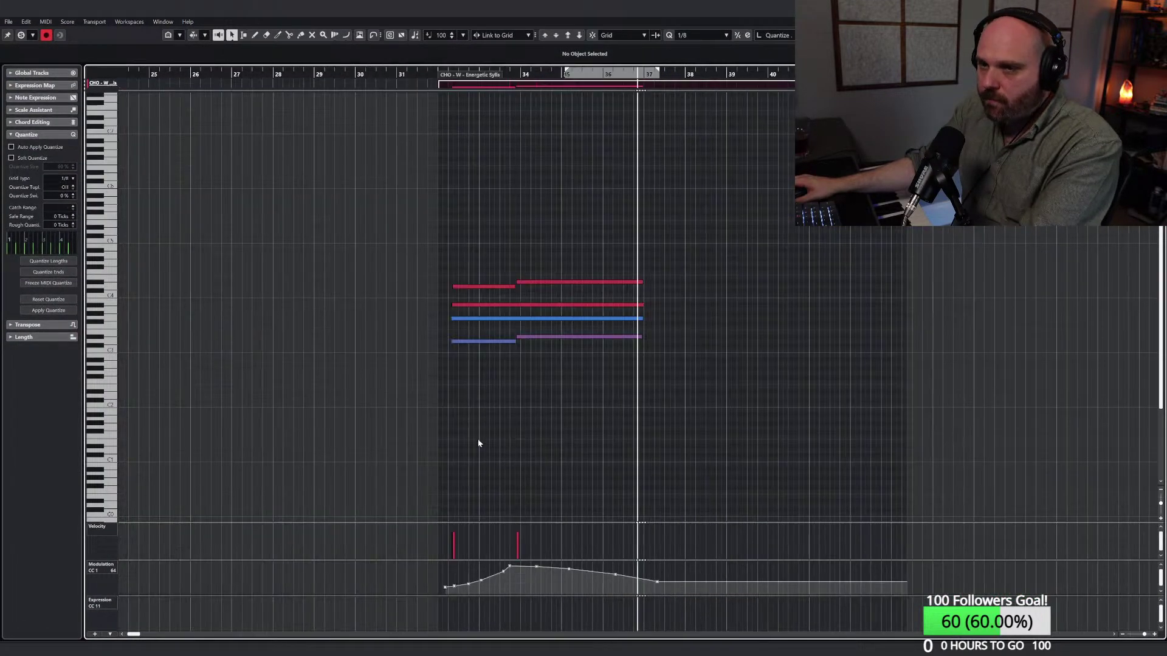
{"action": "right_click", "coordinate": [500, 451]}
{"action": "left_click", "coordinate": [614, 451]}
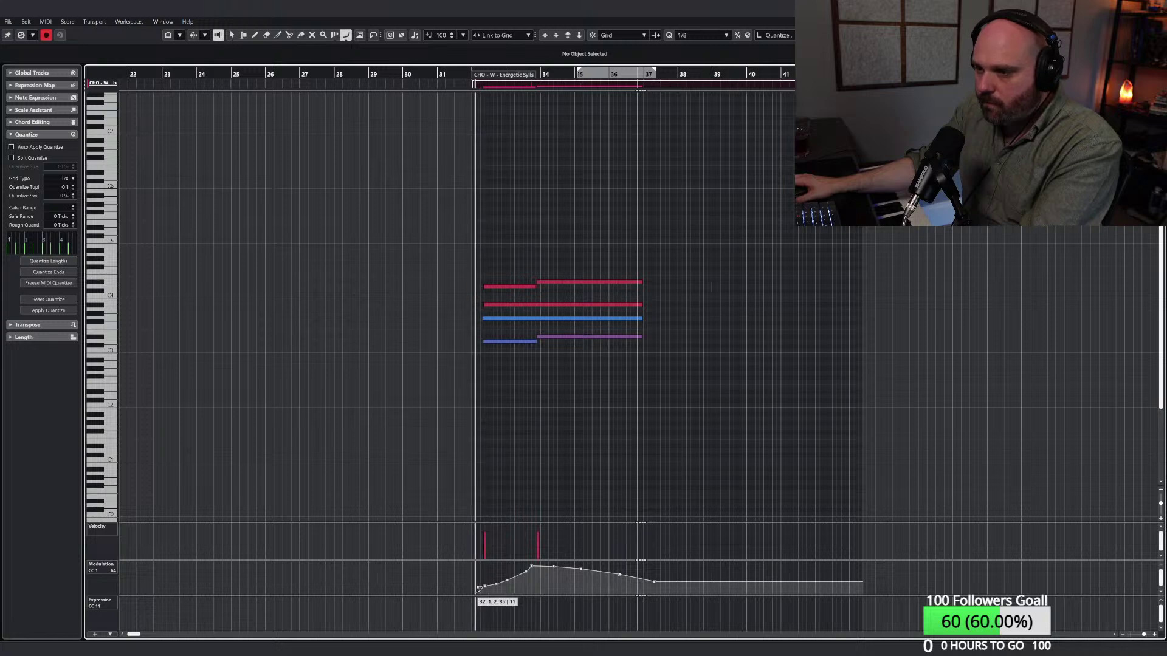
{"action": "left_click_drag", "start_coordinate": [477, 588], "coordinate": [653, 593]}
{"action": "key", "text": "1"}
{"action": "key", "text": "Escape"}
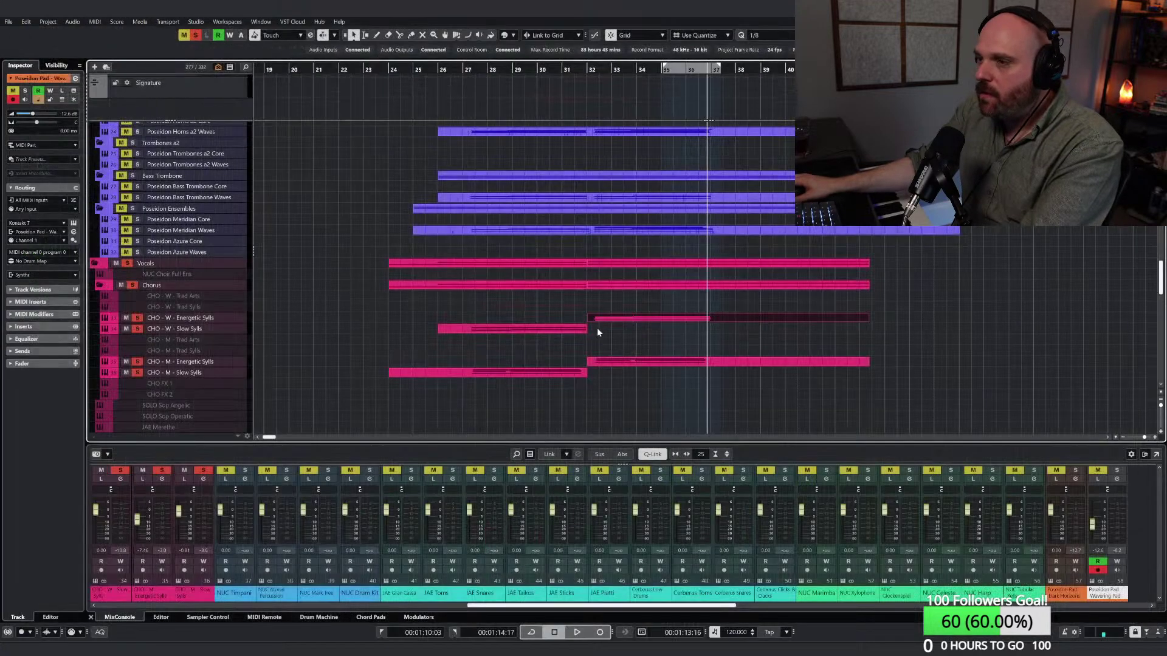
Step: Play the soloed choir from the middle of bar 30 towards the Energetic Sylls entrance at bar 32
{"action": "left_click", "coordinate": [555, 71]}
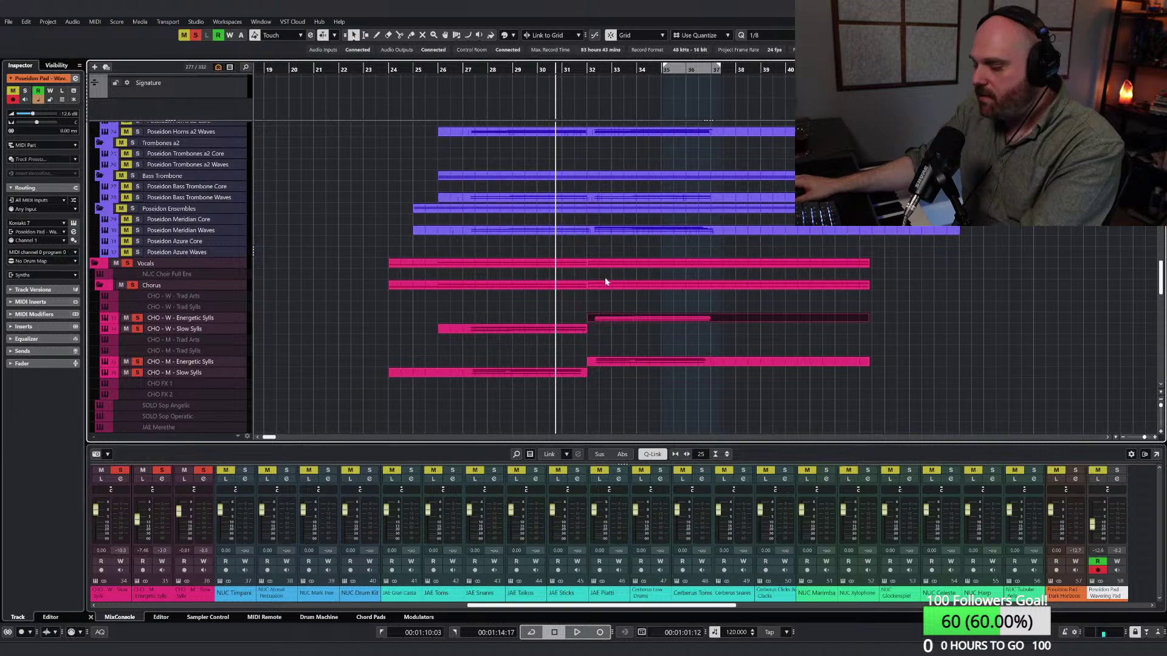
{"action": "key", "text": "h"}
{"action": "key", "text": "h"}
{"action": "key", "text": "space"}
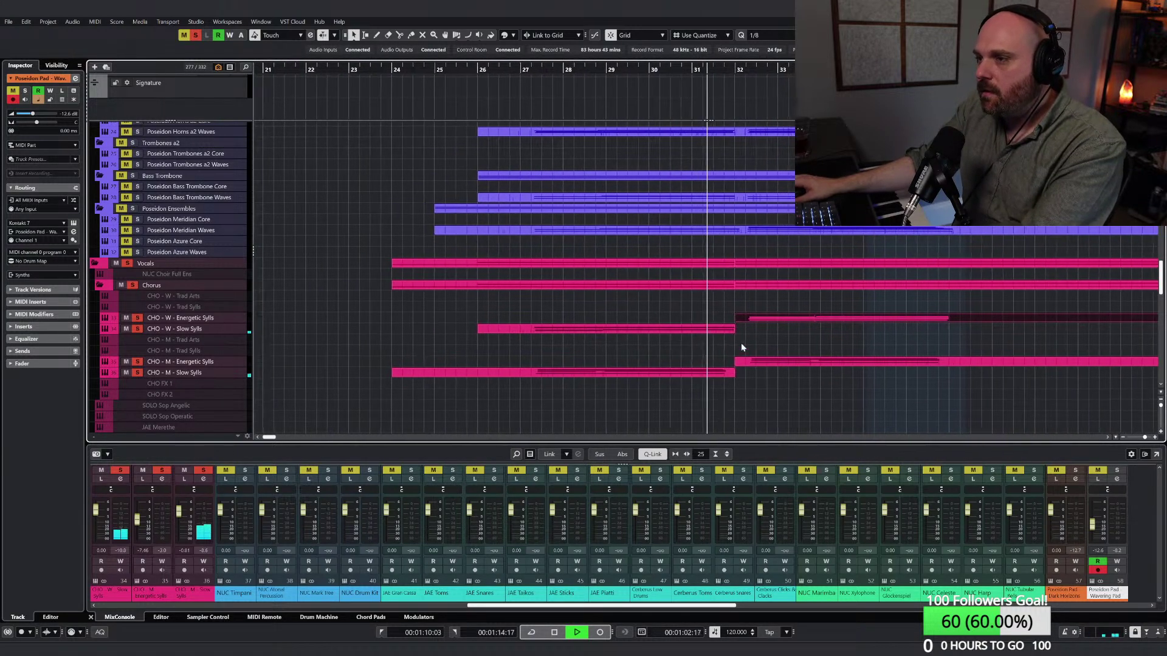
Step: Redraw the CC 1 modulation swell of the men's Energetic Sylls part from bar 32, close its editor and stop playback
{"action": "double_click", "coordinate": [763, 359]}
{"action": "right_click", "coordinate": [639, 364]}
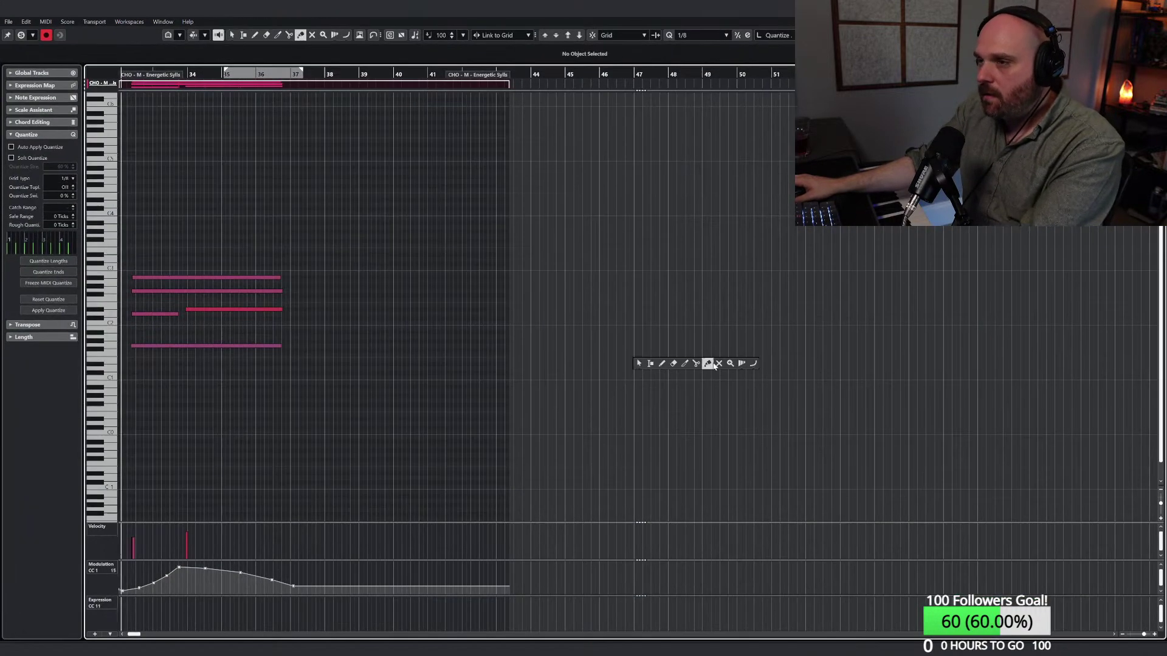
{"action": "left_click", "coordinate": [753, 365]}
{"action": "key", "text": "h"}
{"action": "key", "text": "h"}
{"action": "left_click_drag", "start_coordinate": [608, 592], "coordinate": [718, 568]}
{"action": "left_click_drag", "start_coordinate": [851, 581], "coordinate": [850, 583]}
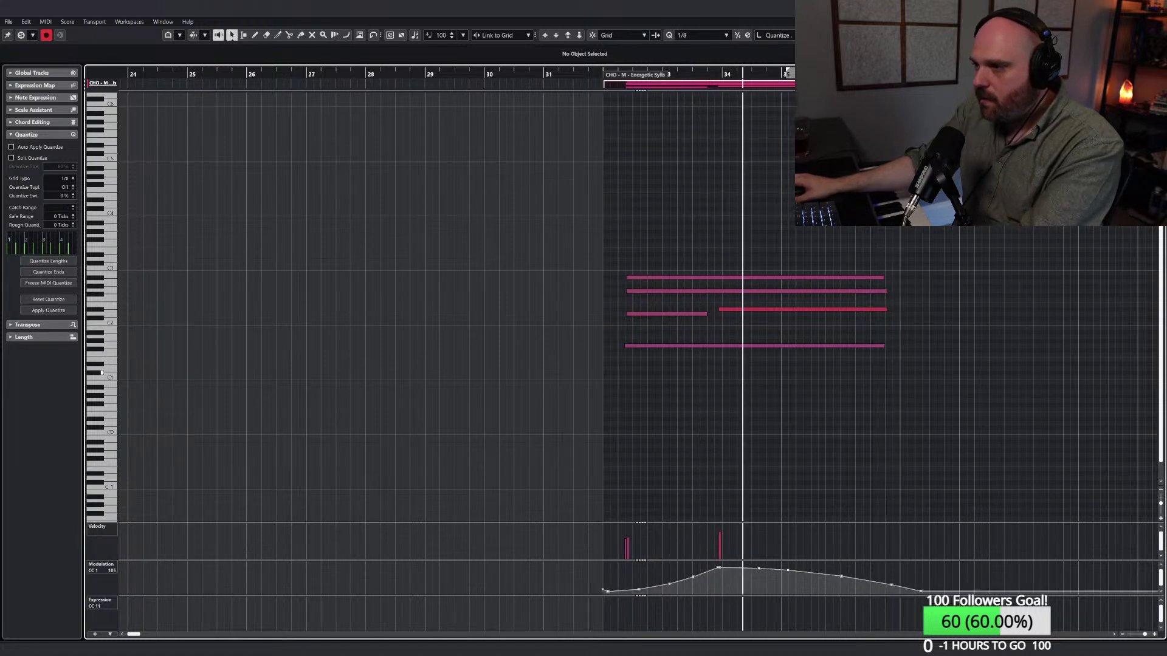
{"action": "key", "text": "Escape"}
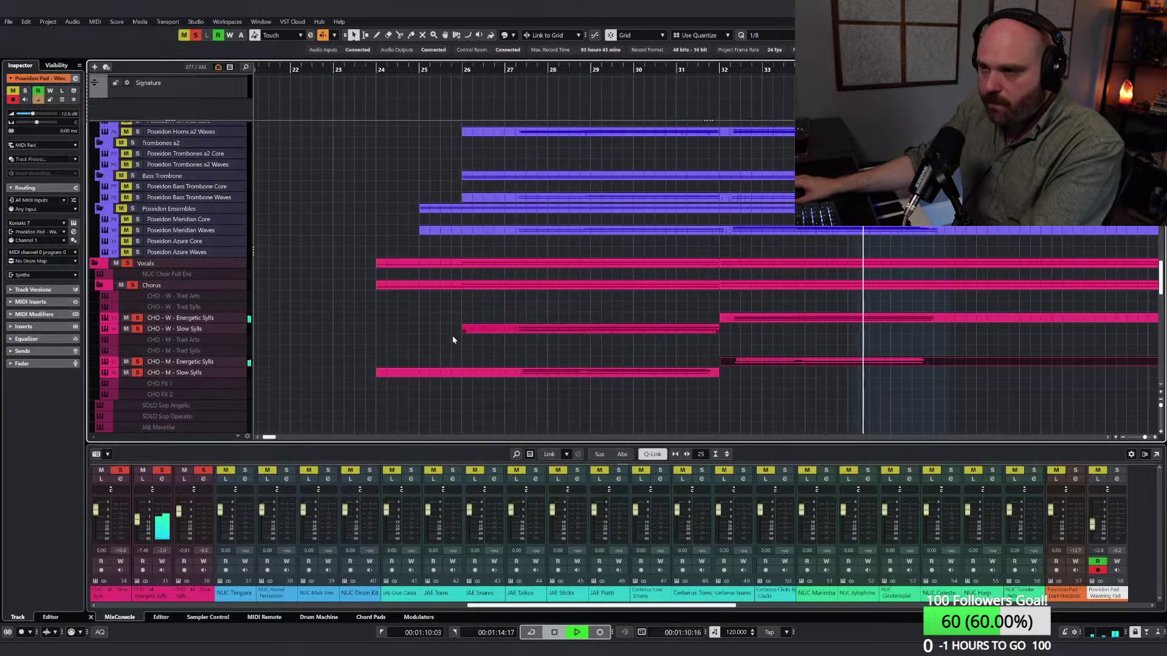
{"action": "key", "text": "space"}
Step: Automate the women's Energetic Sylls volume to dip at bar 32, rise to -2.80 dB late in bar 33 and fall by bar 37
{"action": "left_click", "coordinate": [105, 320]}
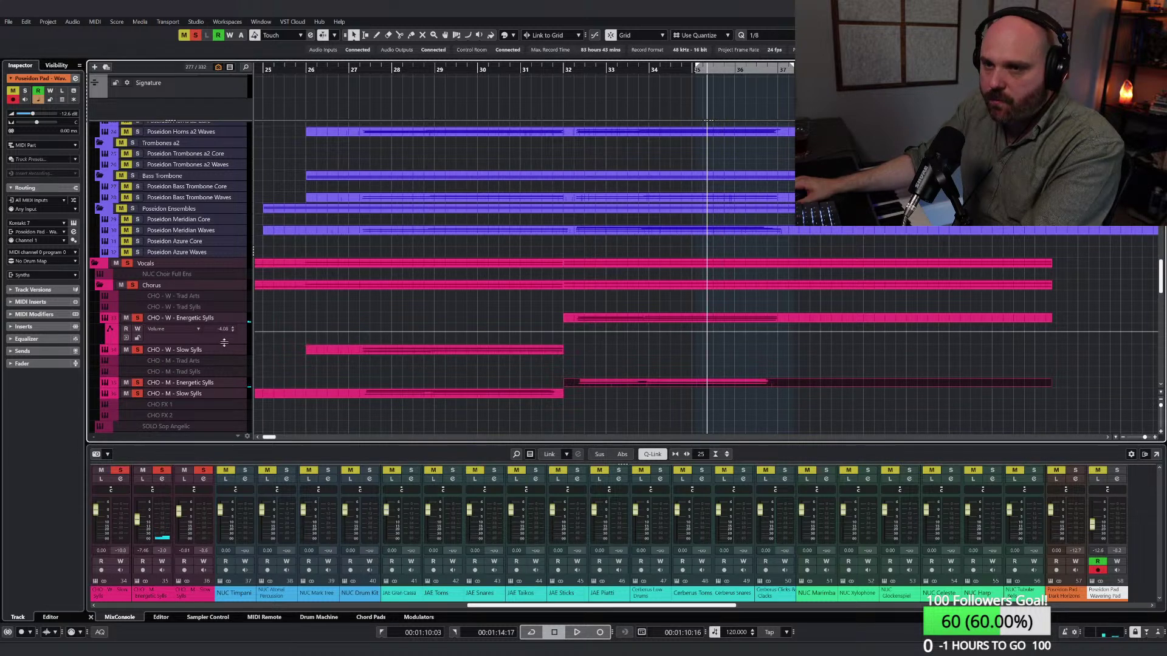
{"action": "left_click_drag", "start_coordinate": [224, 343], "coordinate": [234, 365]}
{"action": "left_click_drag", "start_coordinate": [565, 341], "coordinate": [565, 357]}
{"action": "left_click_drag", "start_coordinate": [645, 363], "coordinate": [644, 338]}
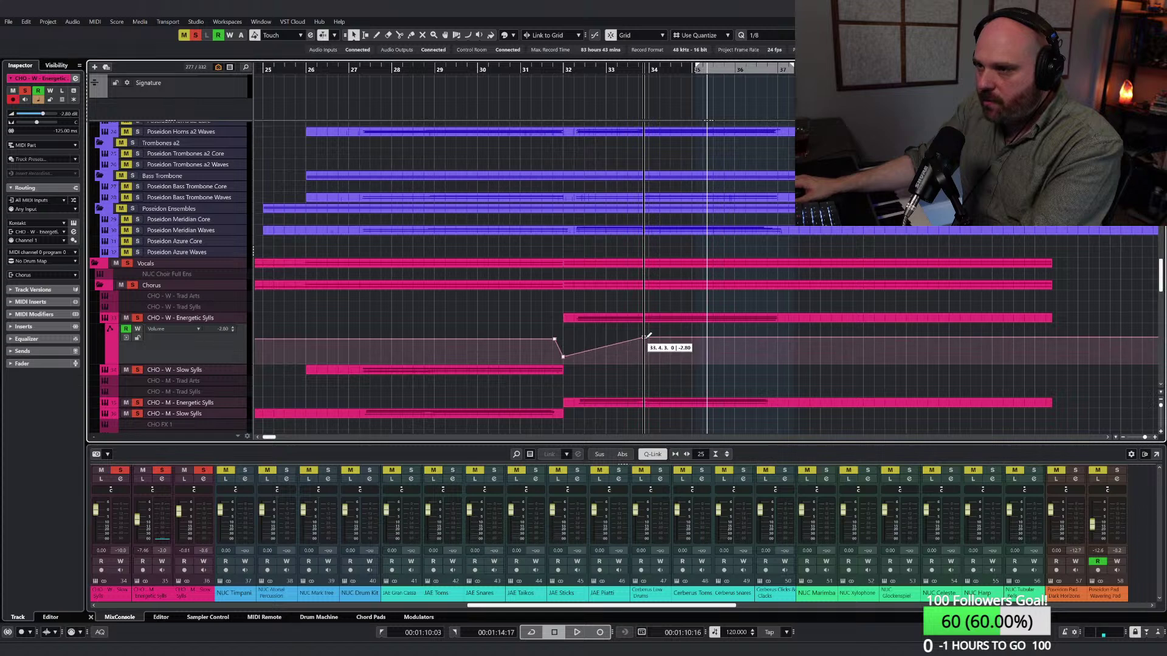
{"action": "left_click_drag", "start_coordinate": [728, 340], "coordinate": [785, 349]}
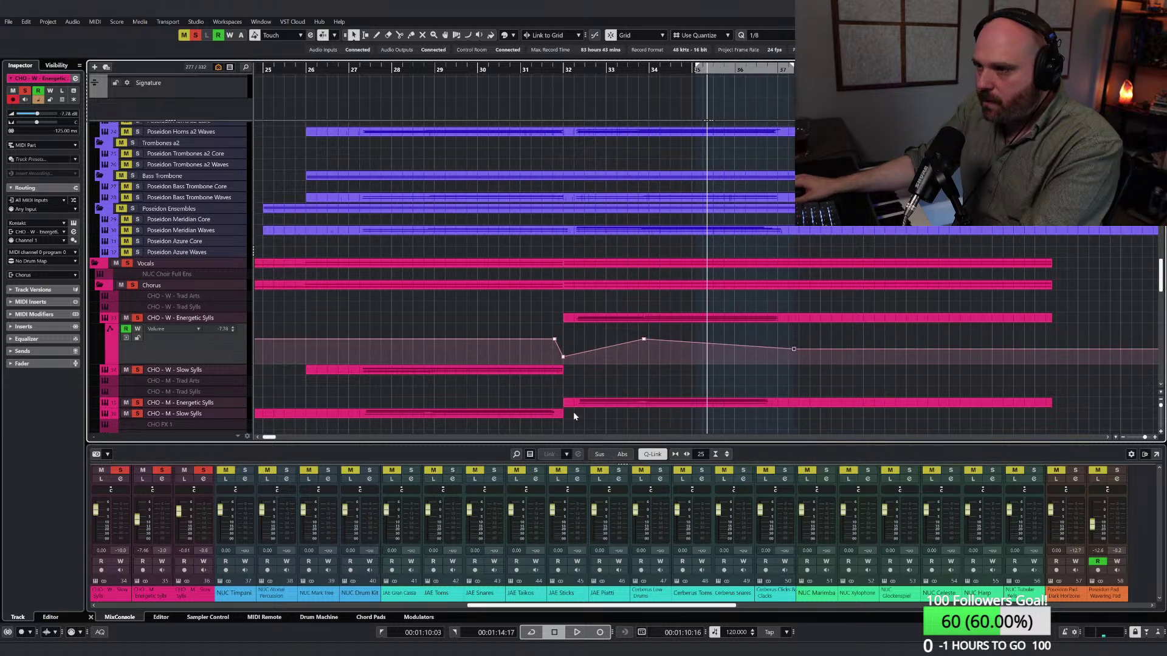
Step: Automate the men's Energetic Sylls volume to dip at bar 32, peak at -5.43 dB late in bar 33 and fall to -9.60 dB in bar 36
{"action": "scroll", "coordinate": [574, 411], "scroll_direction": "down", "scroll_amount": 3}
{"action": "left_click", "coordinate": [110, 341]}
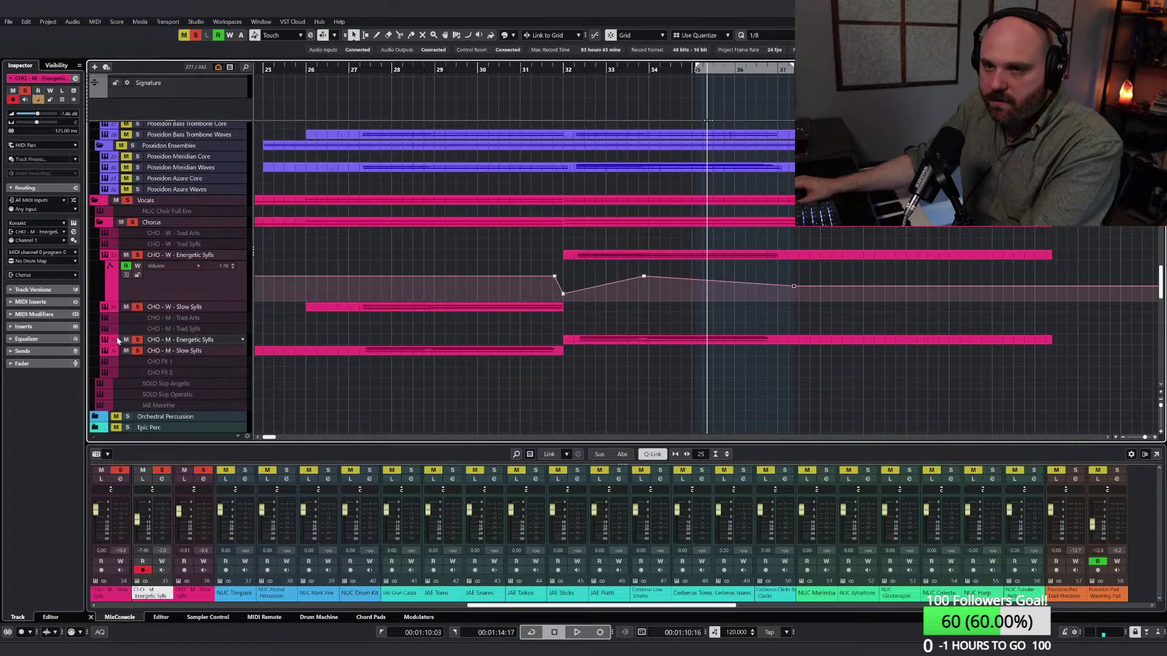
{"action": "left_click", "coordinate": [105, 342]}
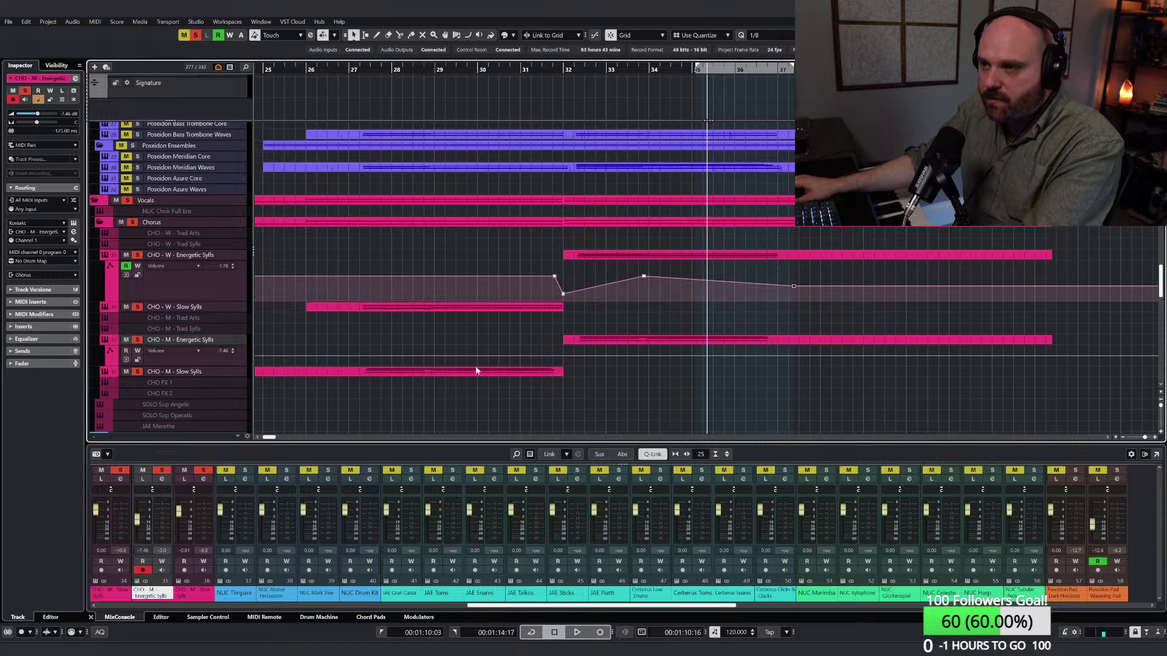
{"action": "left_click_drag", "start_coordinate": [211, 366], "coordinate": [399, 400]}
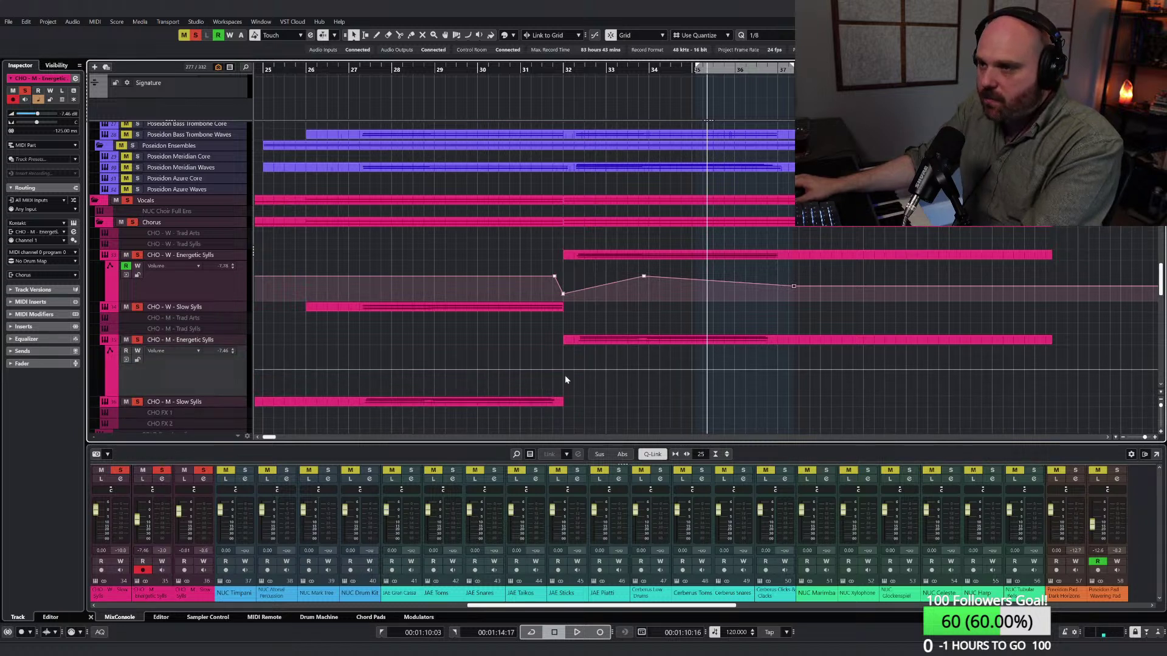
{"action": "left_click_drag", "start_coordinate": [564, 375], "coordinate": [568, 388]}
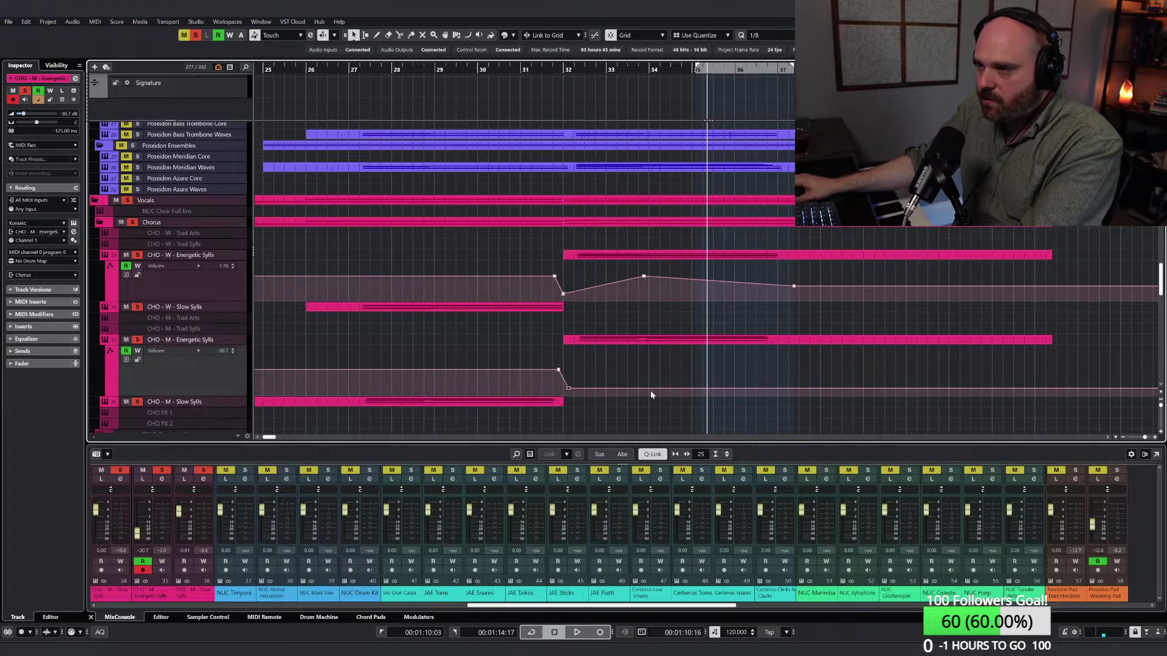
{"action": "left_click_drag", "start_coordinate": [644, 389], "coordinate": [643, 367]}
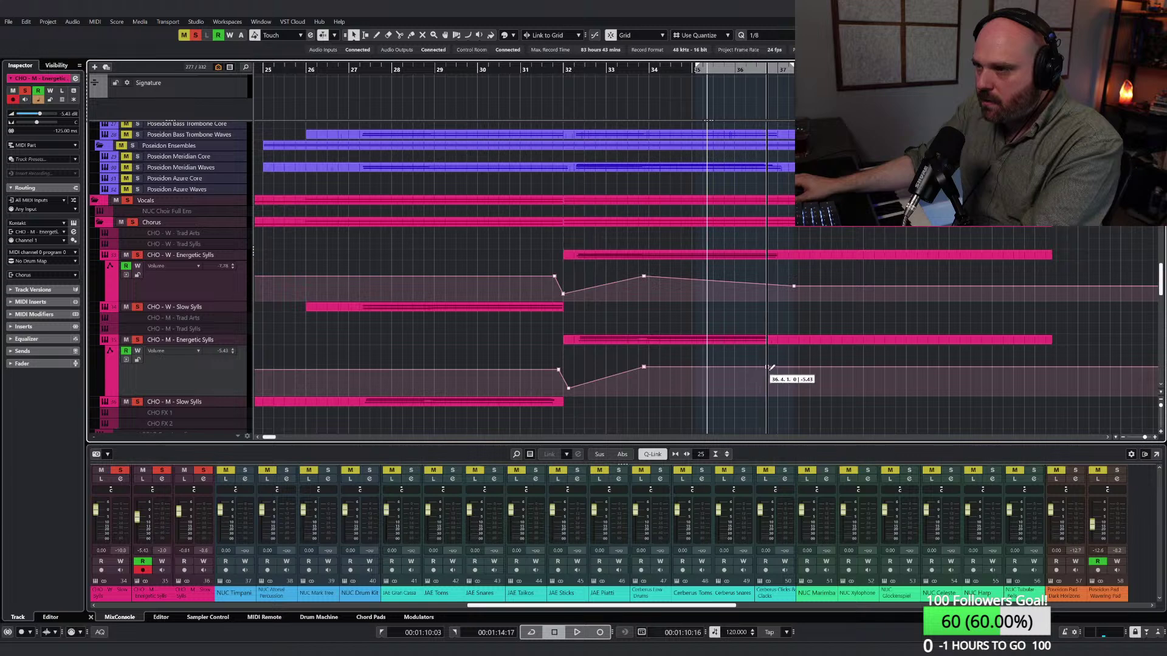
{"action": "left_click_drag", "start_coordinate": [769, 368], "coordinate": [777, 379]}
{"action": "scroll", "coordinate": [650, 280], "scroll_direction": "up", "scroll_amount": 5}
{"action": "scroll", "coordinate": [637, 293], "scroll_direction": "down", "scroll_amount": 5}
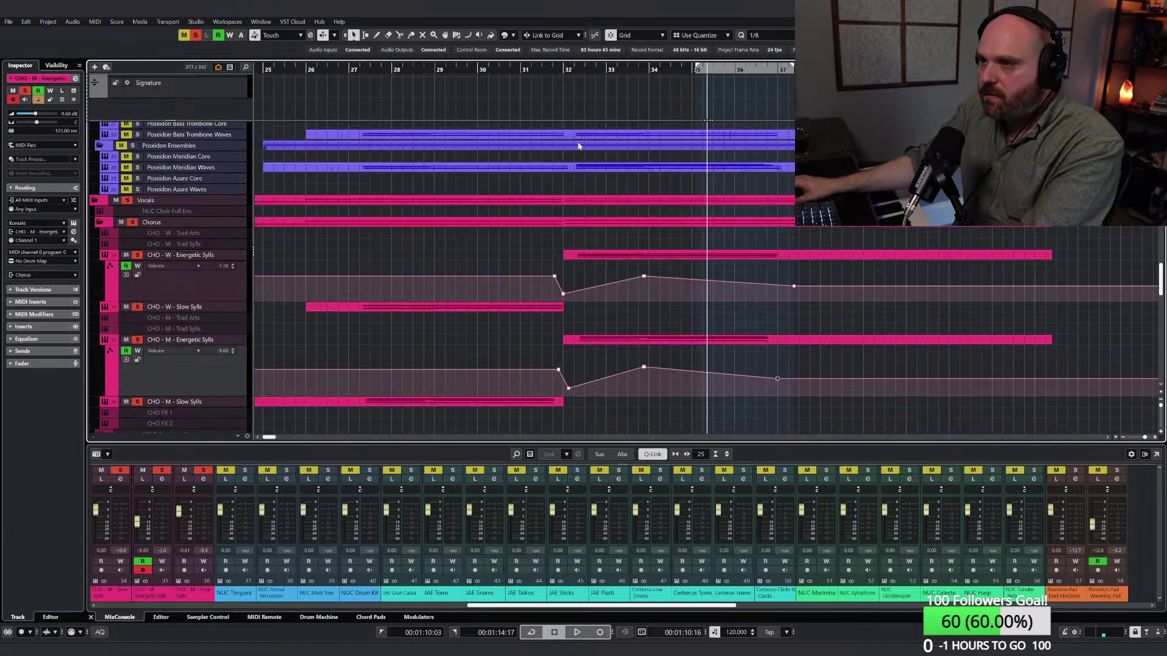
Step: Play the soloed choir from bar 32, nudge the women's Energetic Sylls volume peak to bar 34, and bring the mixer's group channels into view
{"action": "left_click", "coordinate": [578, 76]}
{"action": "key", "text": "space"}
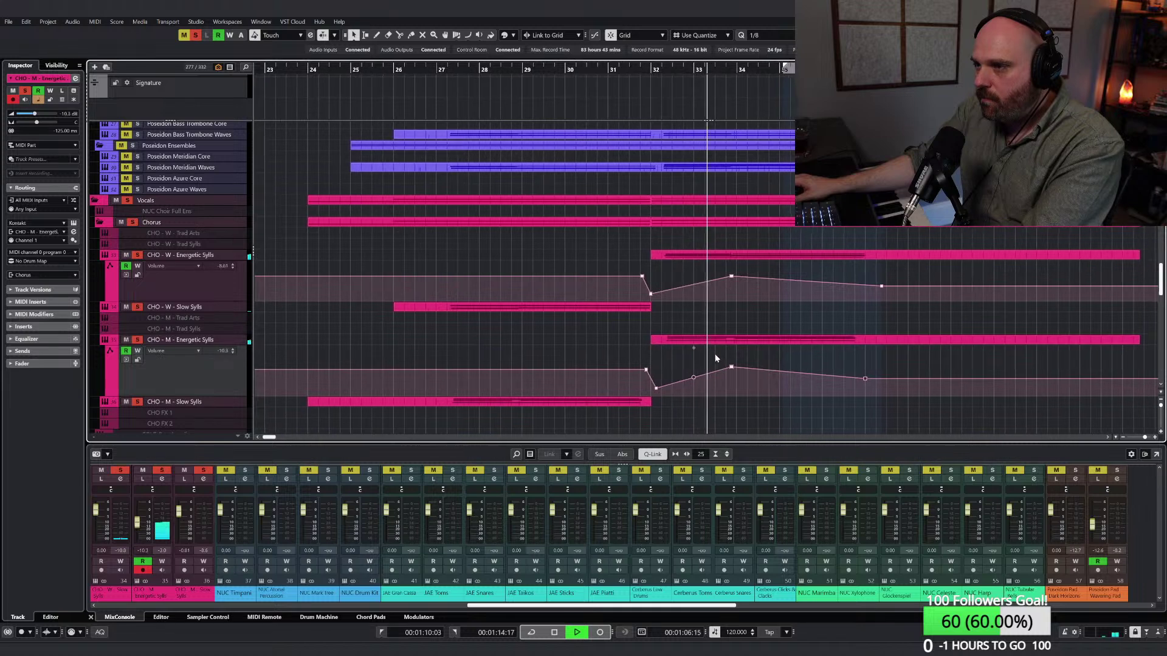
{"action": "left_click", "coordinate": [693, 279]}
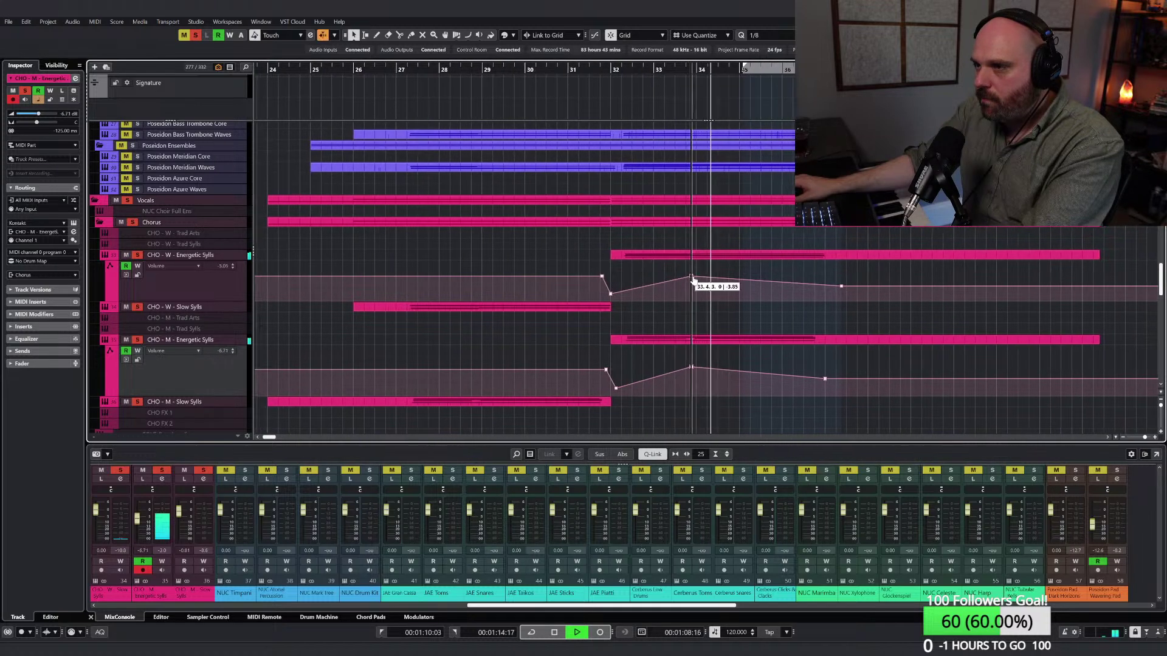
{"action": "key", "text": "space"}
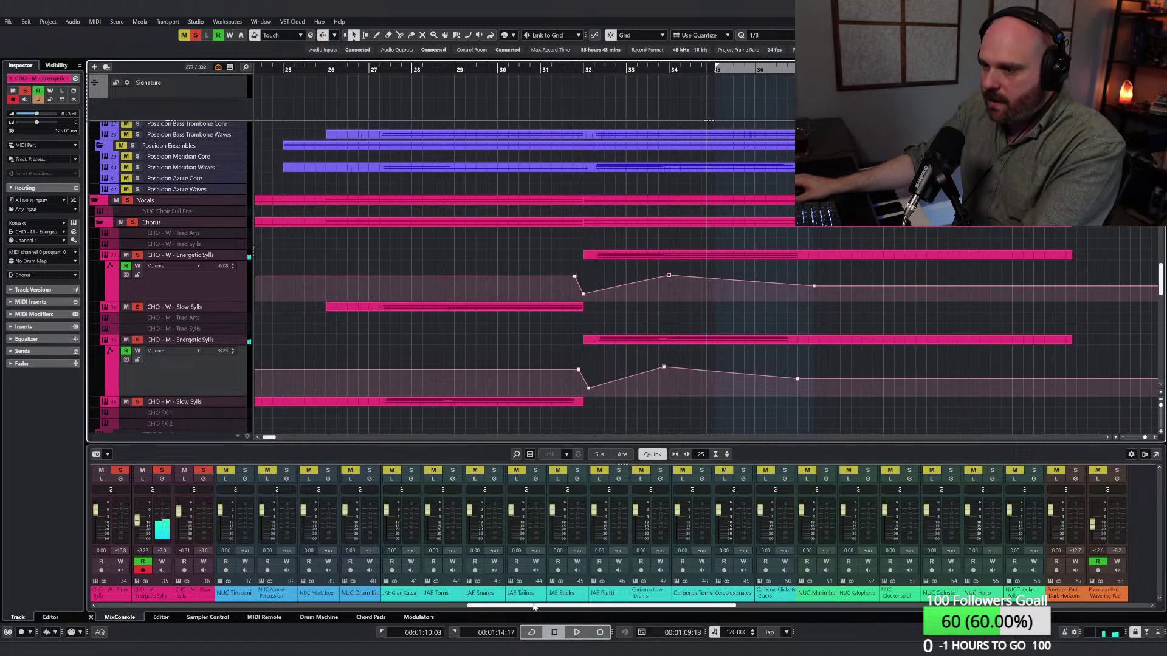
{"action": "left_click_drag", "start_coordinate": [534, 606], "coordinate": [847, 608]}
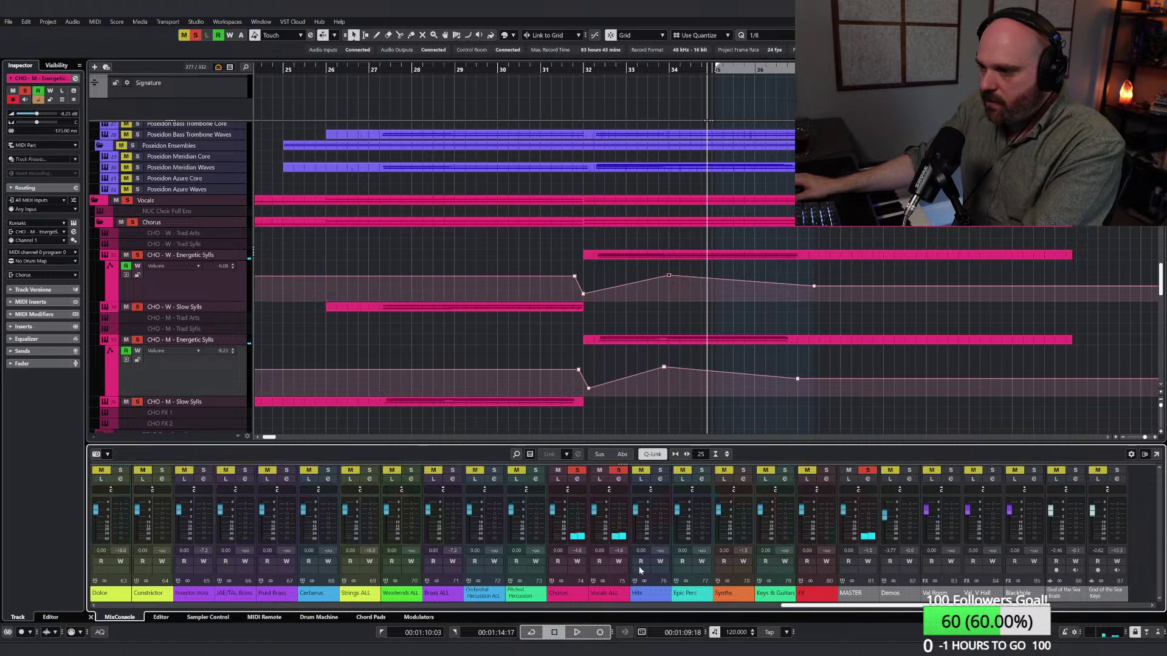
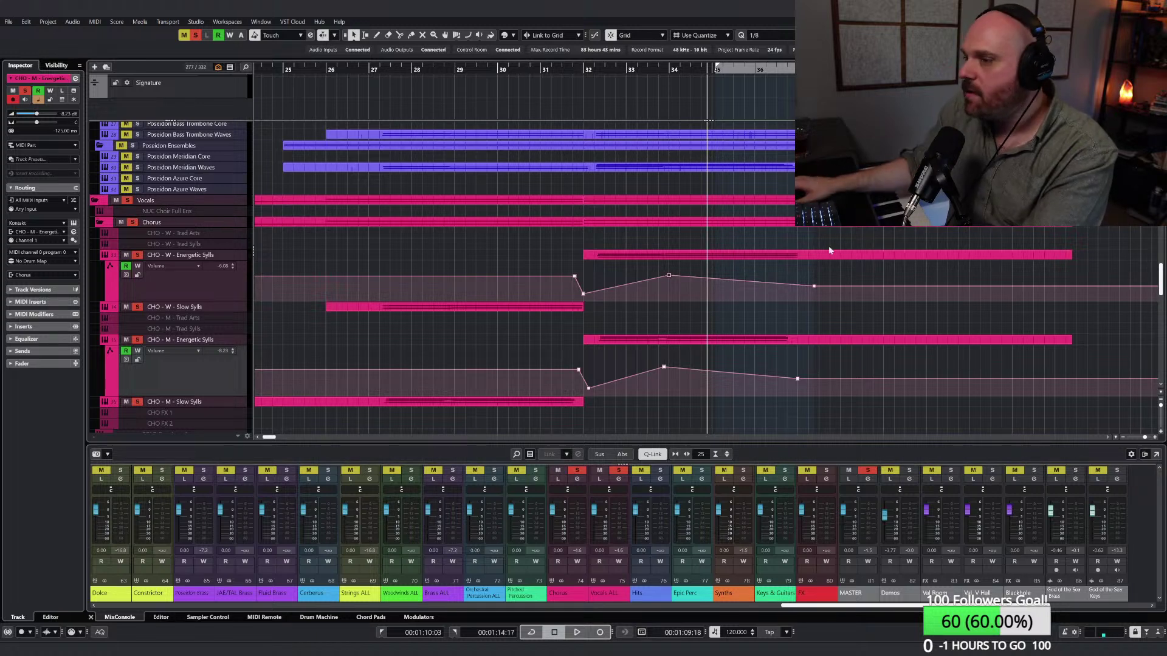
Step: Play the soloed choir through bars 35–37 to check its volume swell and fall
{"action": "left_click_drag", "start_coordinate": [560, 72], "coordinate": [374, 71]}
{"action": "key", "text": "space"}
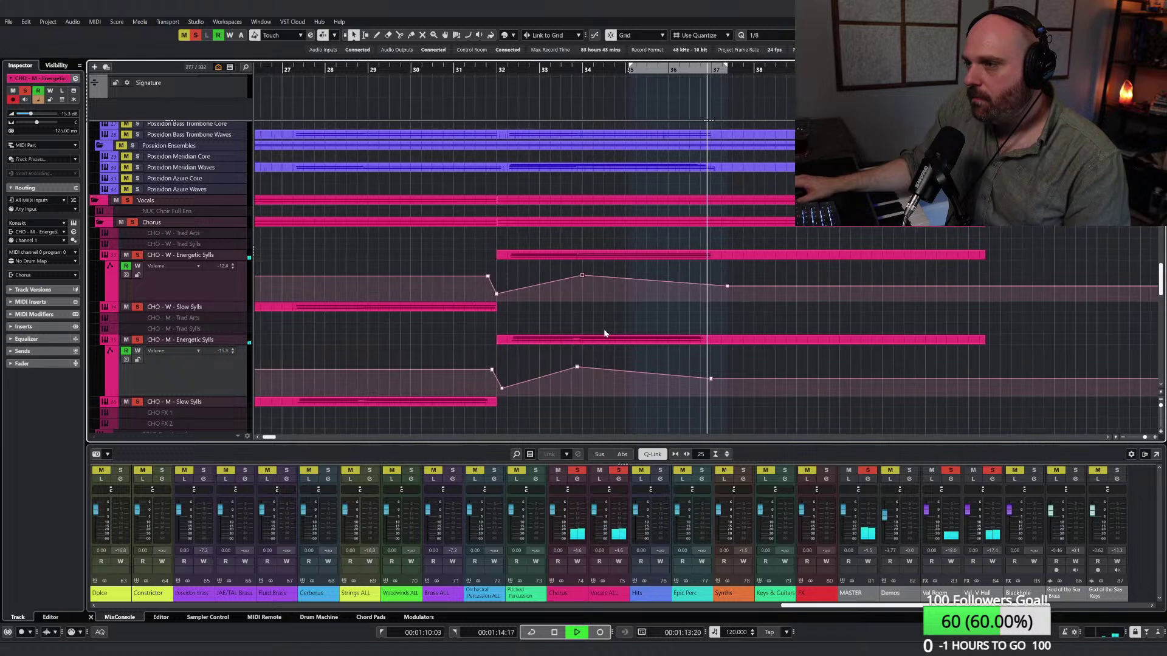
{"action": "key", "text": "space"}
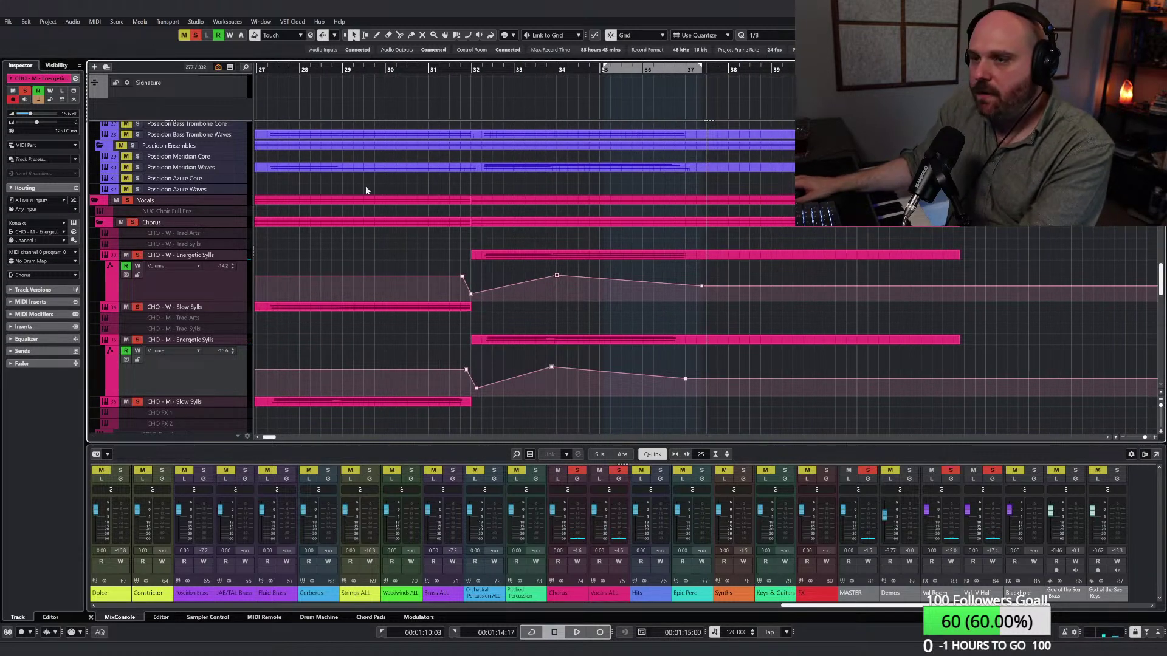
Step: Clear the choir solo, solo the Brass folder and play the brass from about bar 27
{"action": "left_click_drag", "start_coordinate": [331, 69], "coordinate": [194, 22]}
{"action": "left_click", "coordinate": [194, 35]}
{"action": "scroll", "coordinate": [344, 196], "scroll_direction": "up", "scroll_amount": 5}
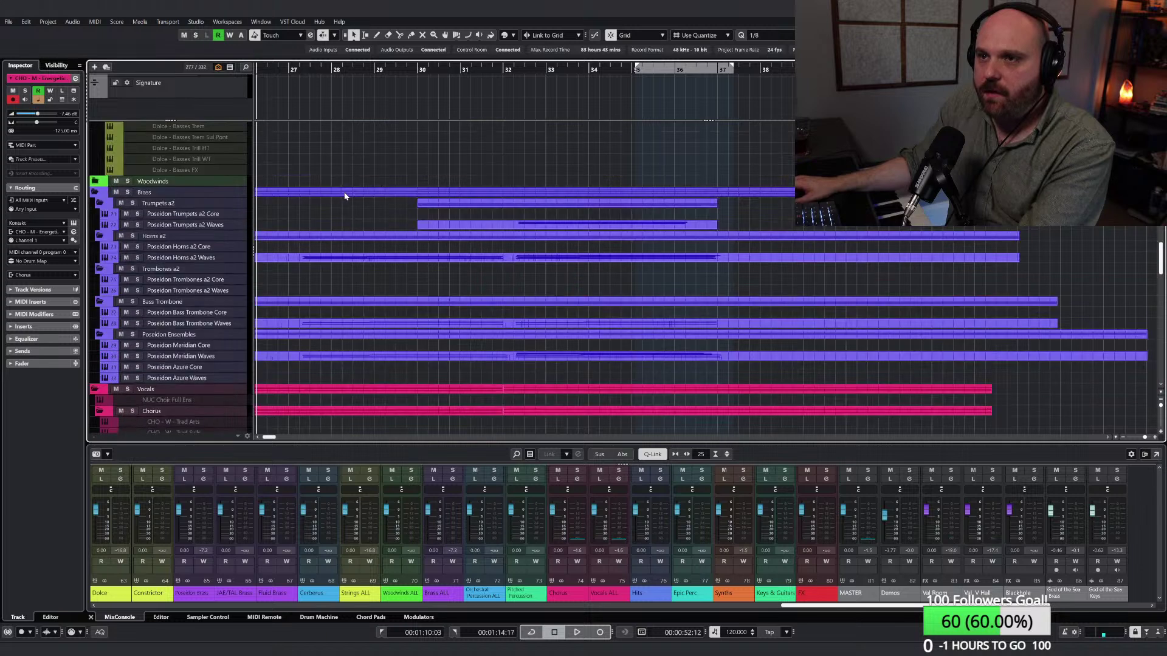
{"action": "left_click", "coordinate": [128, 192]}
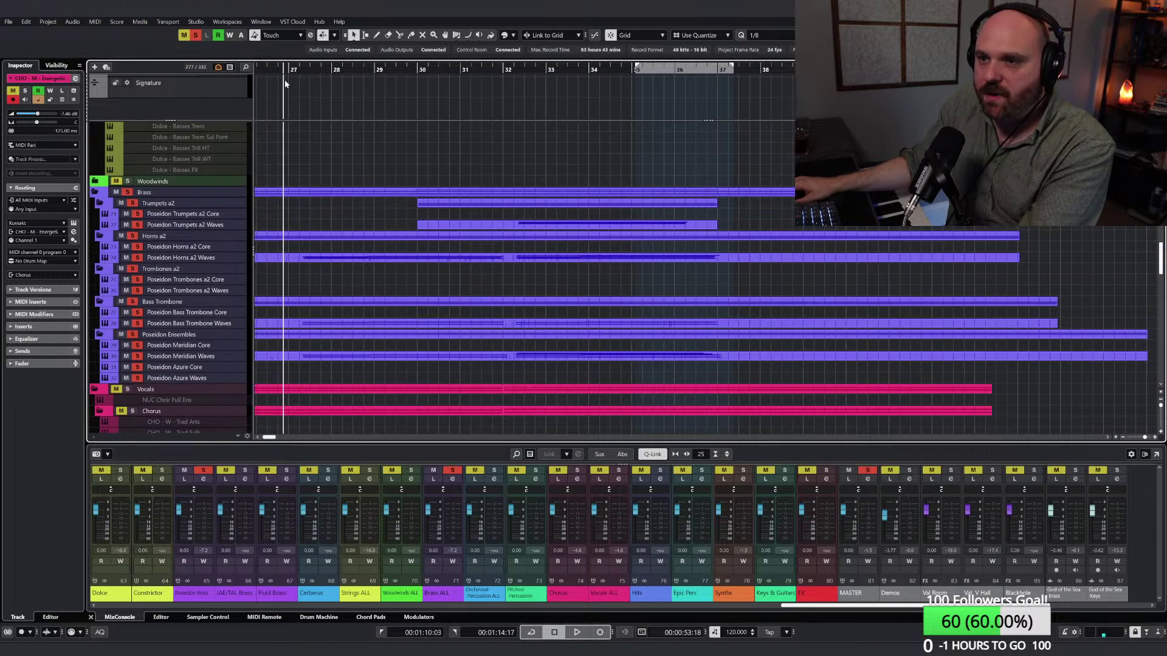
{"action": "scroll", "coordinate": [377, 223], "scroll_direction": "up", "scroll_amount": 2}
{"action": "key", "text": "space"}
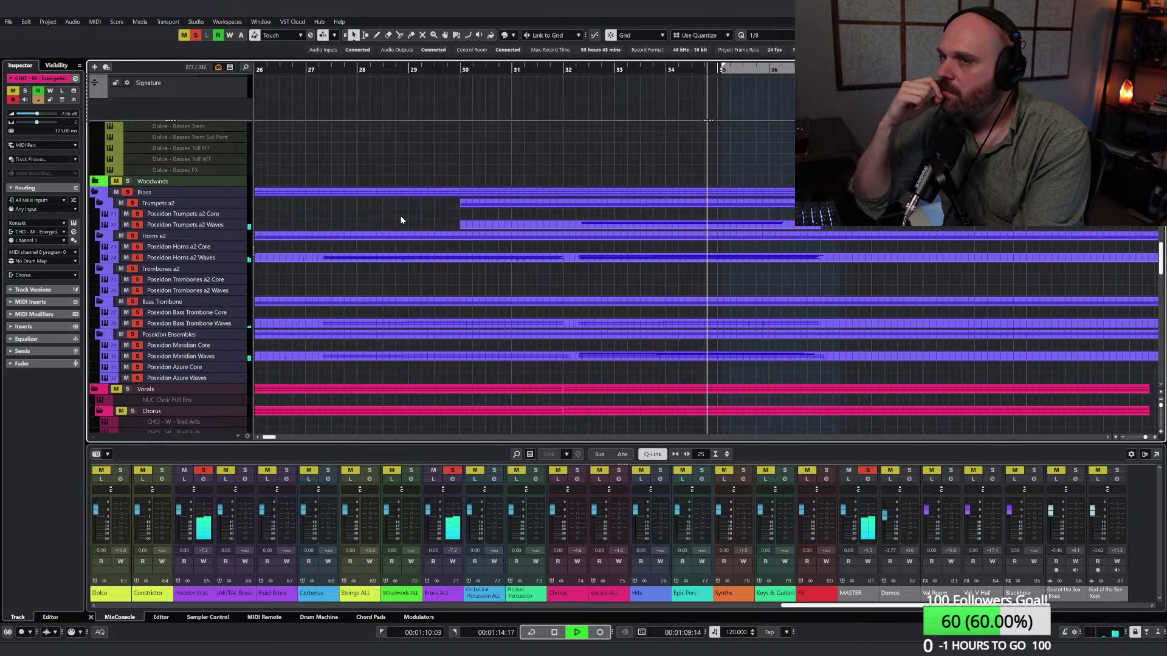
Step: Inspect the Poseidon Trumpets a2 Waves instrument's advanced settings, close it and lower the track's volume slightly
{"action": "left_click", "coordinate": [215, 229]}
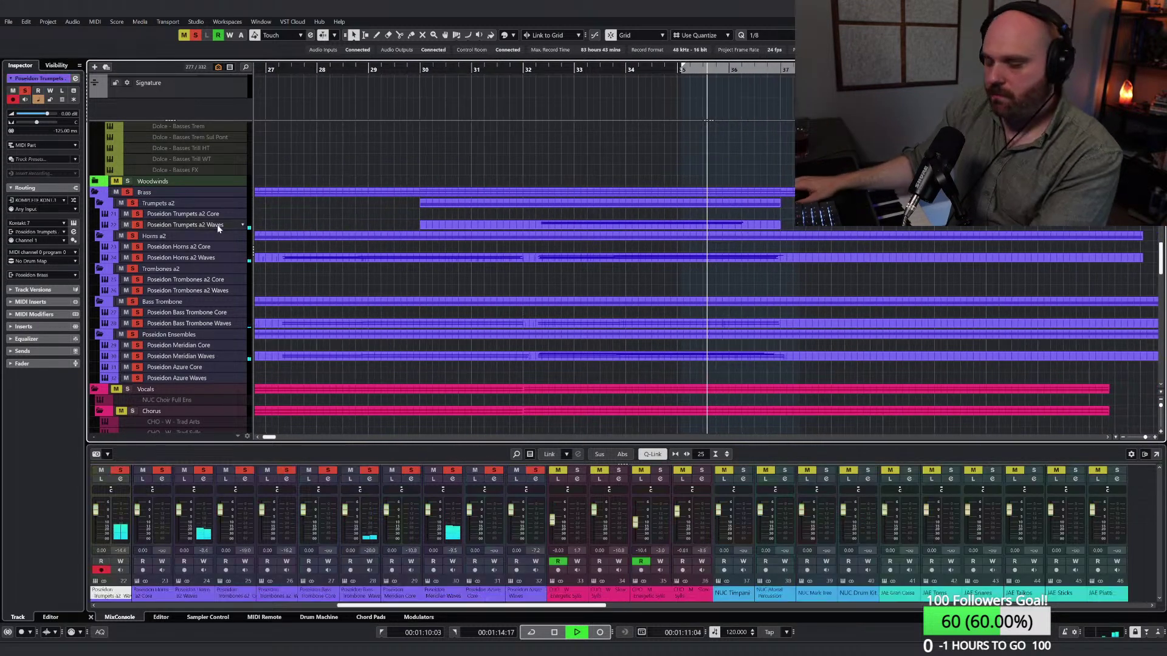
{"action": "key", "text": "space"}
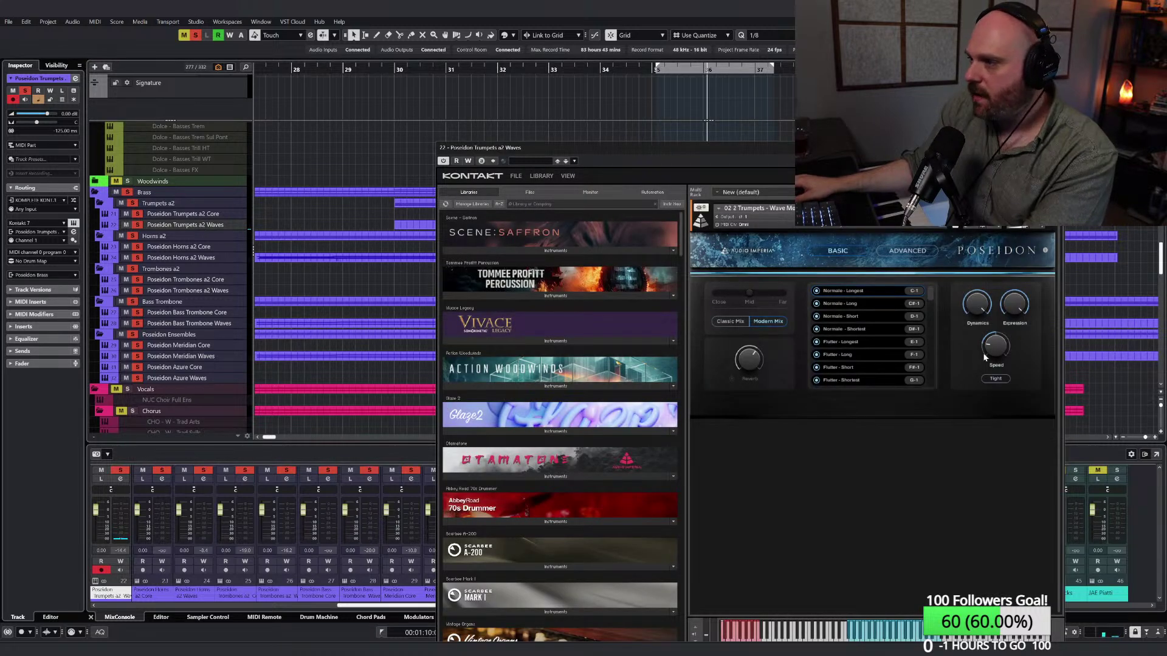
{"action": "left_click", "coordinate": [907, 249]}
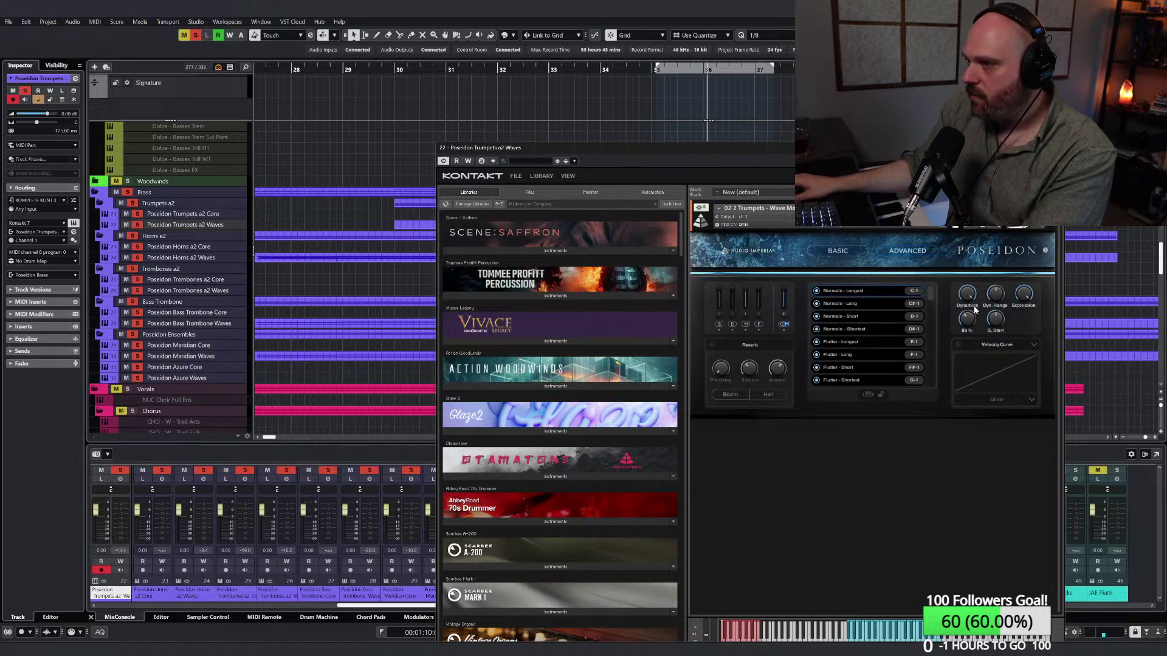
{"action": "left_click", "coordinate": [1057, 147]}
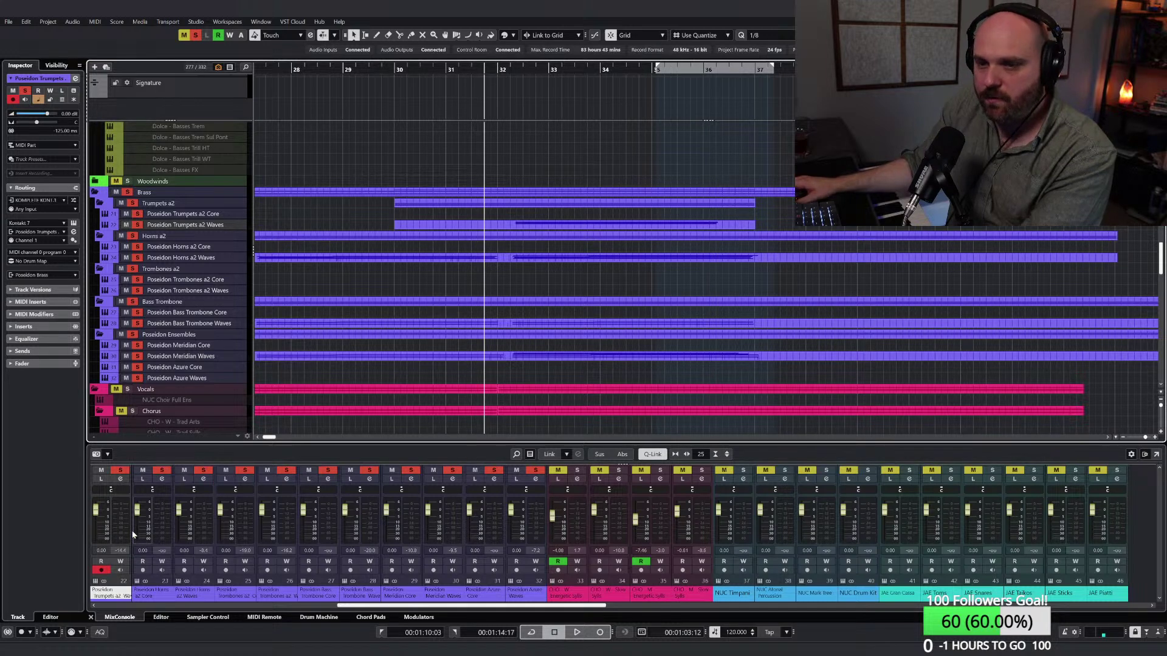
{"action": "left_click_drag", "start_coordinate": [97, 511], "coordinate": [98, 517]}
Step: Clear the solo and play the full mix from about bar 32, with the timeline zoomed out to show the whole cue
{"action": "left_click", "coordinate": [381, 70]}
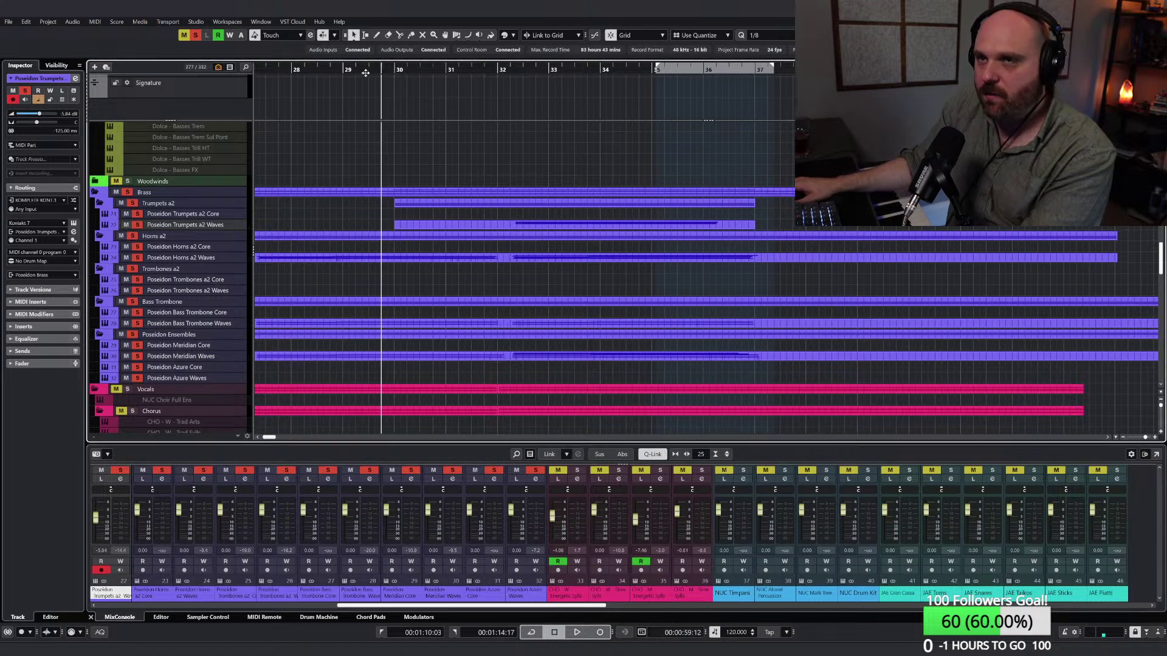
{"action": "left_click", "coordinate": [194, 35]}
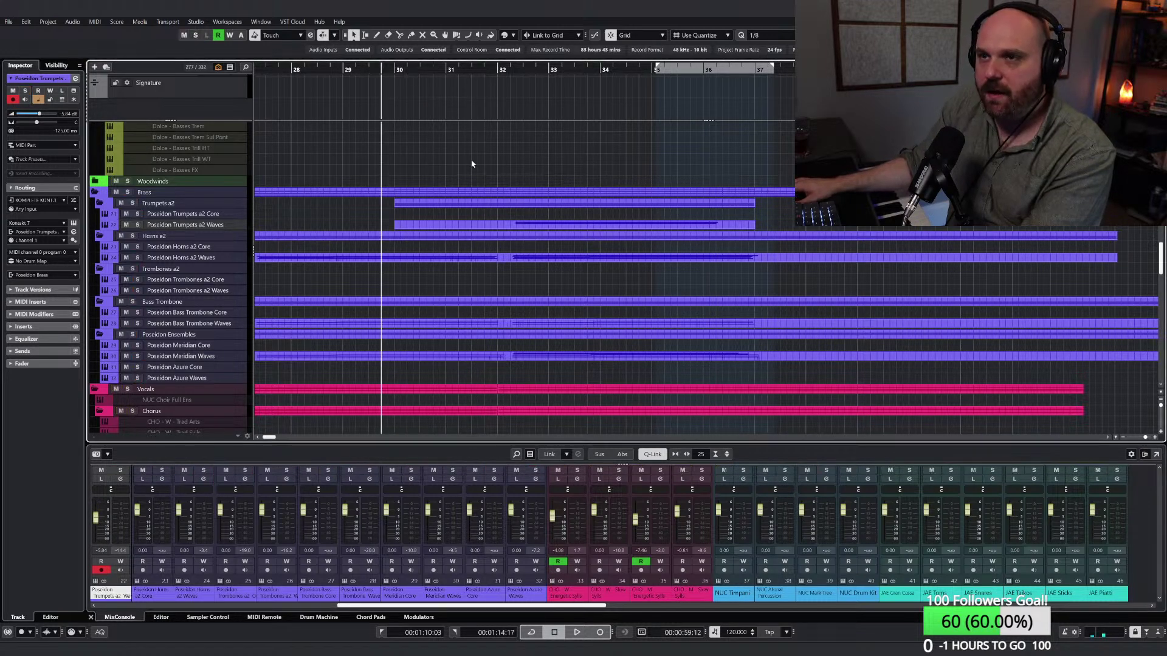
{"action": "left_click", "coordinate": [497, 70]}
{"action": "key", "text": "space"}
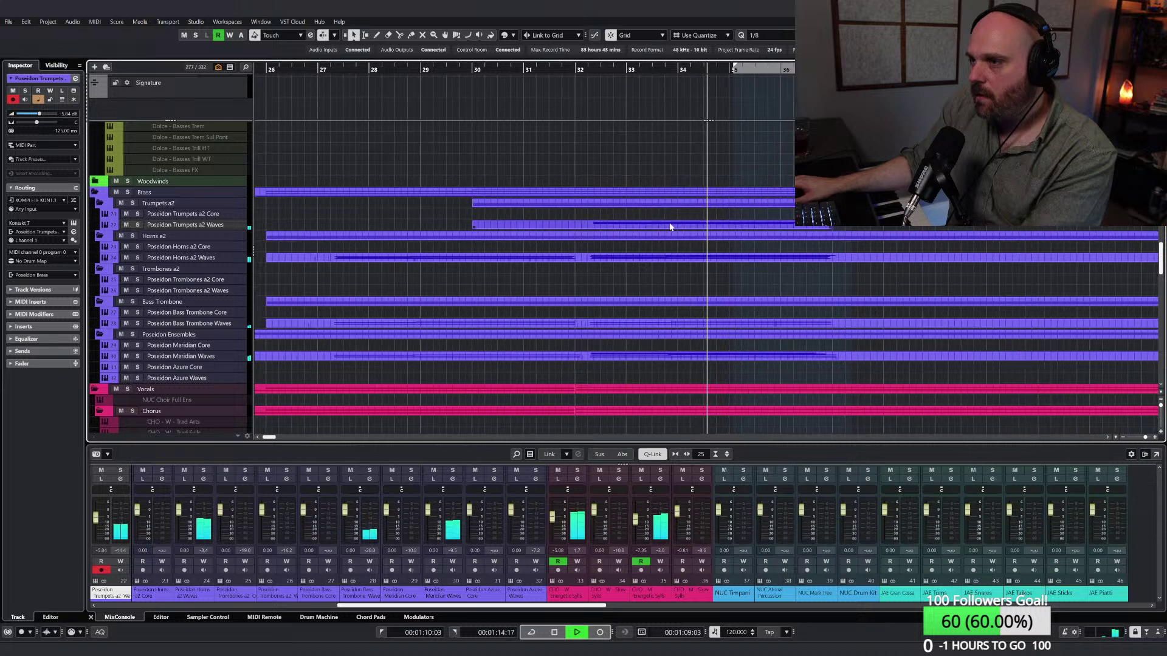
{"action": "key", "text": "g"}
{"action": "key", "text": "g"}
{"action": "key", "text": "g"}
{"action": "key", "text": "g"}
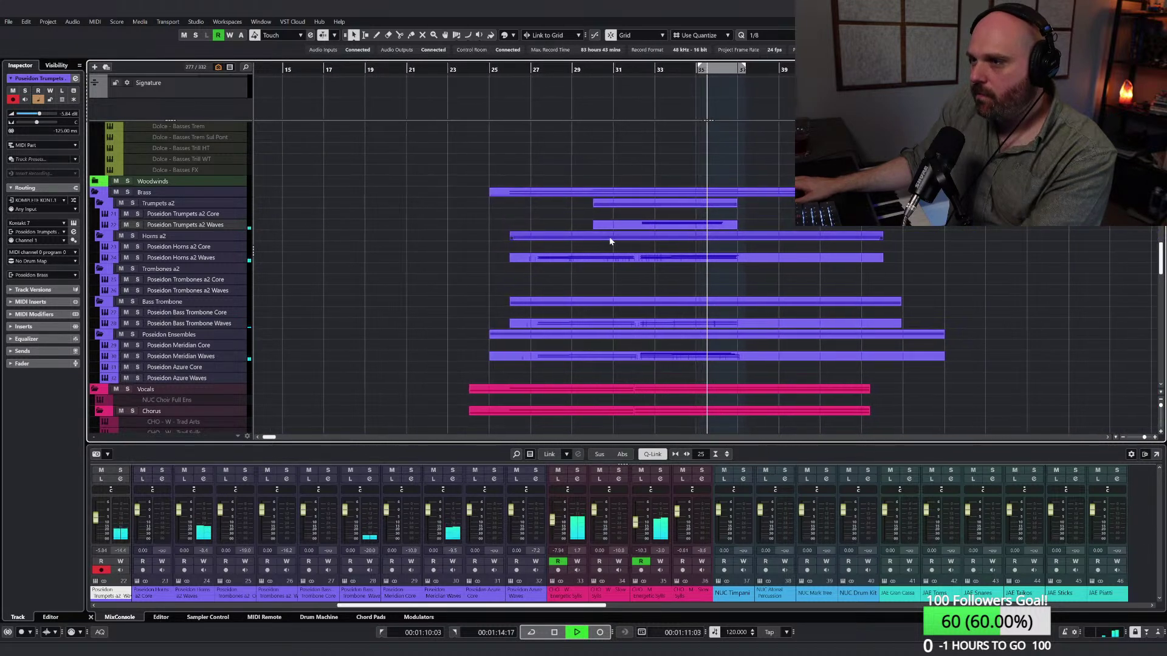
{"action": "scroll", "coordinate": [611, 237], "scroll_direction": "up", "scroll_amount": 9}
{"action": "key", "text": "space"}
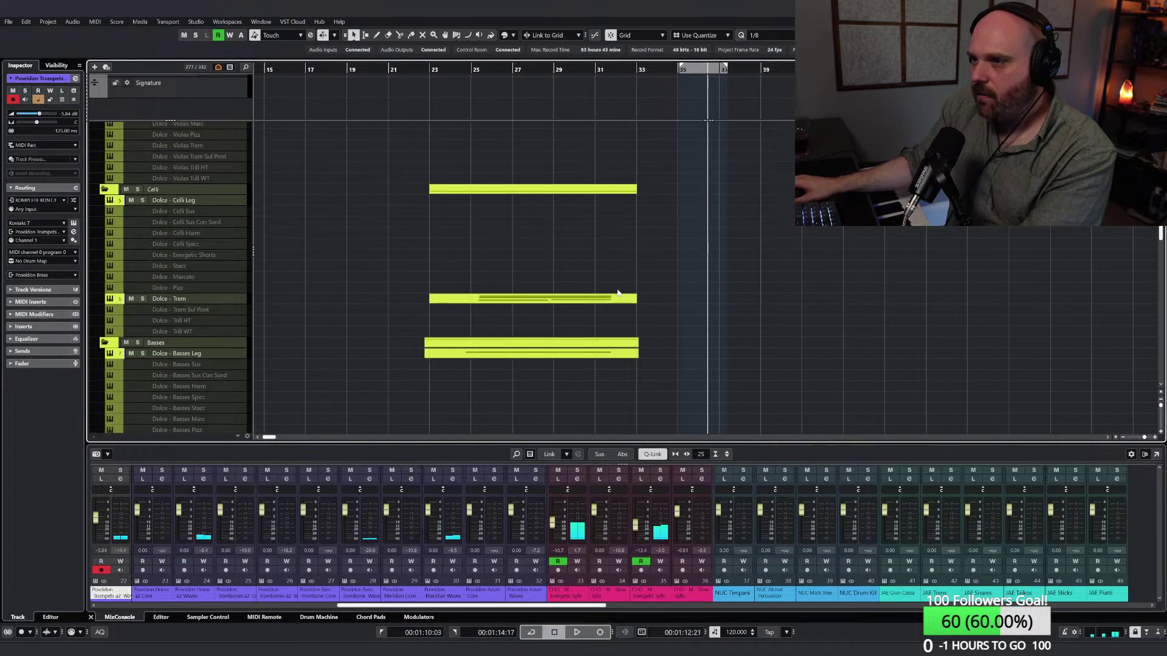
Step: Solo the Poseidon Pad - Atlantis track and play it from about bar 32
{"action": "scroll", "coordinate": [632, 302], "scroll_direction": "down", "scroll_amount": 15}
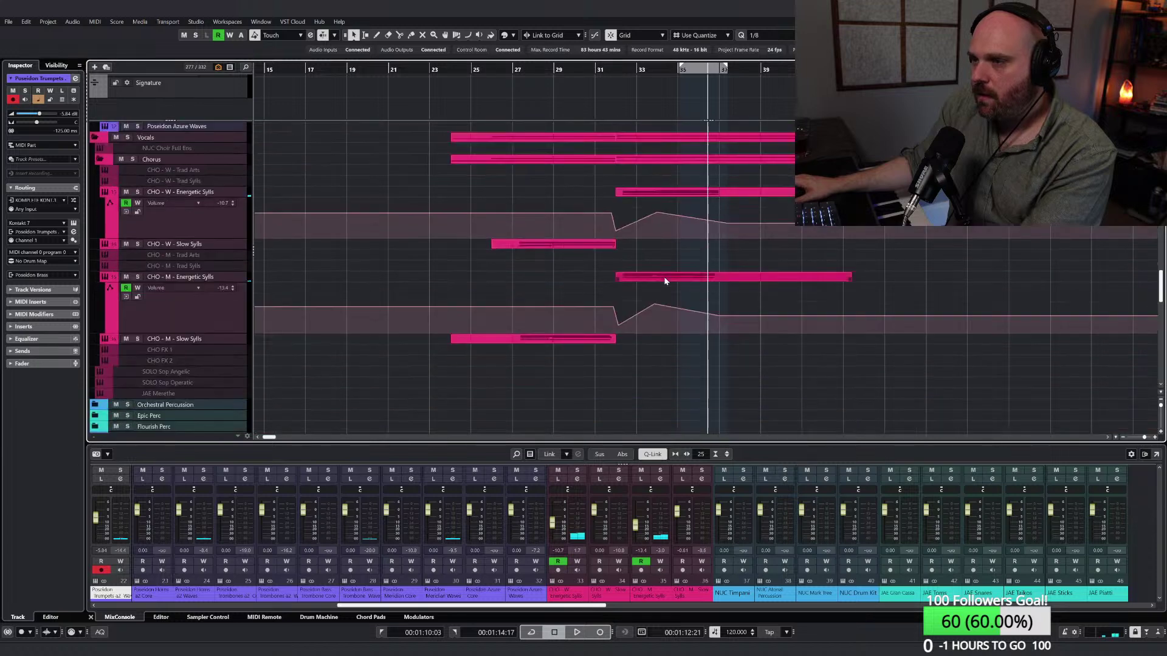
{"action": "left_click", "coordinate": [132, 337]}
{"action": "key", "text": "space"}
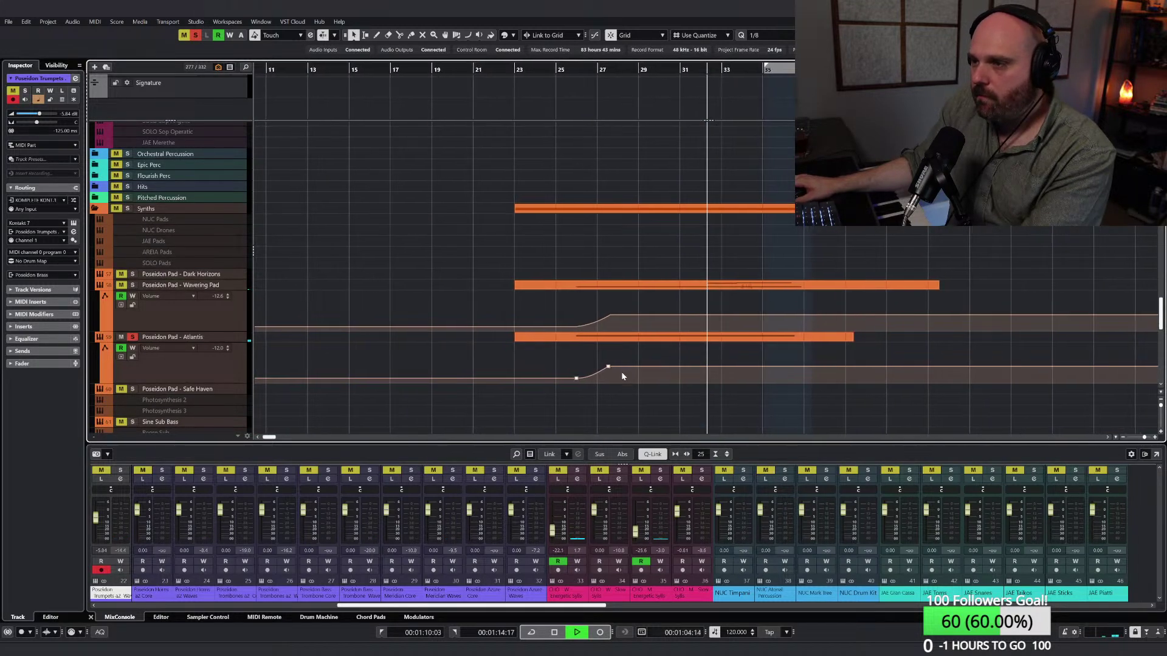
{"action": "left_click_drag", "start_coordinate": [621, 371], "coordinate": [680, 369]}
{"action": "scroll", "coordinate": [690, 243], "scroll_direction": "up", "scroll_amount": 4}
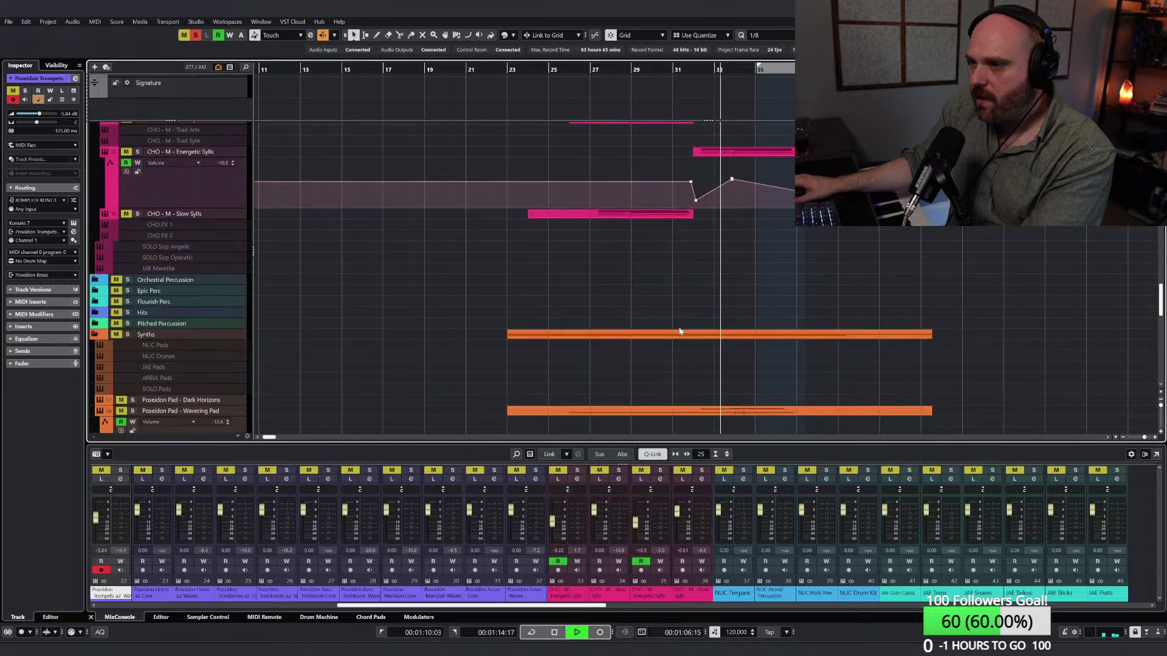
{"action": "key", "text": "space"}
Step: Automate the Poseidon Pad - Atlantis volume to dip to -18.0 dB in bar 32, rise at bar 35 and fall by bar 37
{"action": "left_click", "coordinate": [685, 69]}
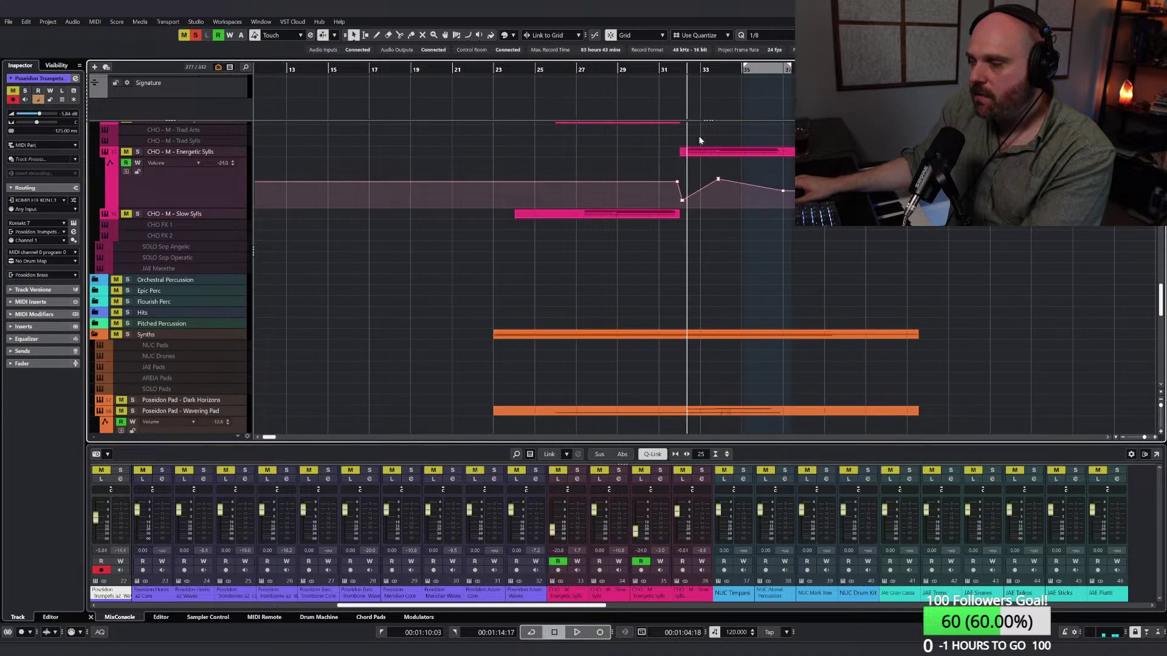
{"action": "scroll", "coordinate": [679, 332], "scroll_direction": "down", "scroll_amount": 4}
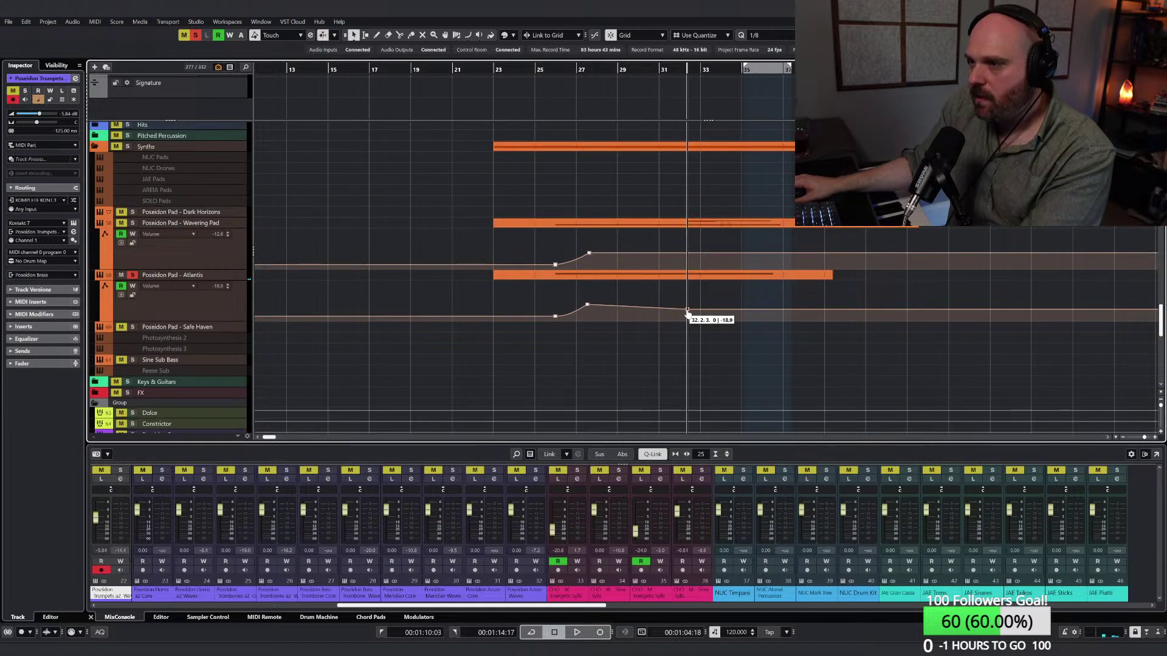
{"action": "left_click_drag", "start_coordinate": [725, 310], "coordinate": [744, 302]}
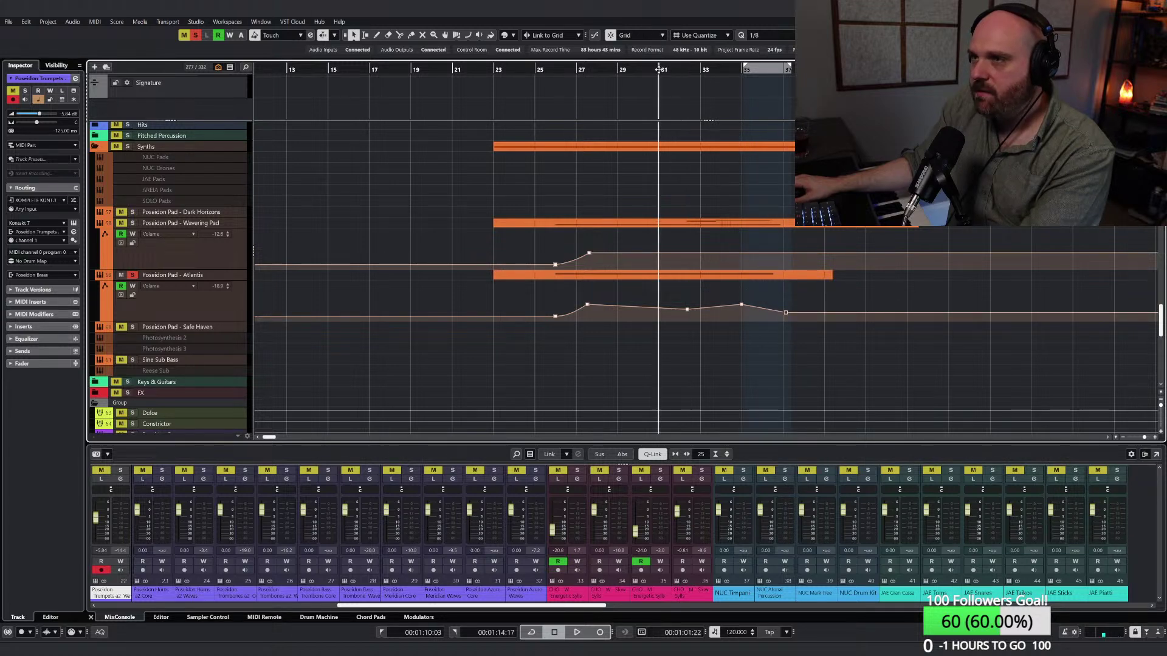
Step: Clear the solo, play the full cue from about bar 23, and replay it from about bar 32 with the brass tracks in view
{"action": "left_click", "coordinate": [195, 35]}
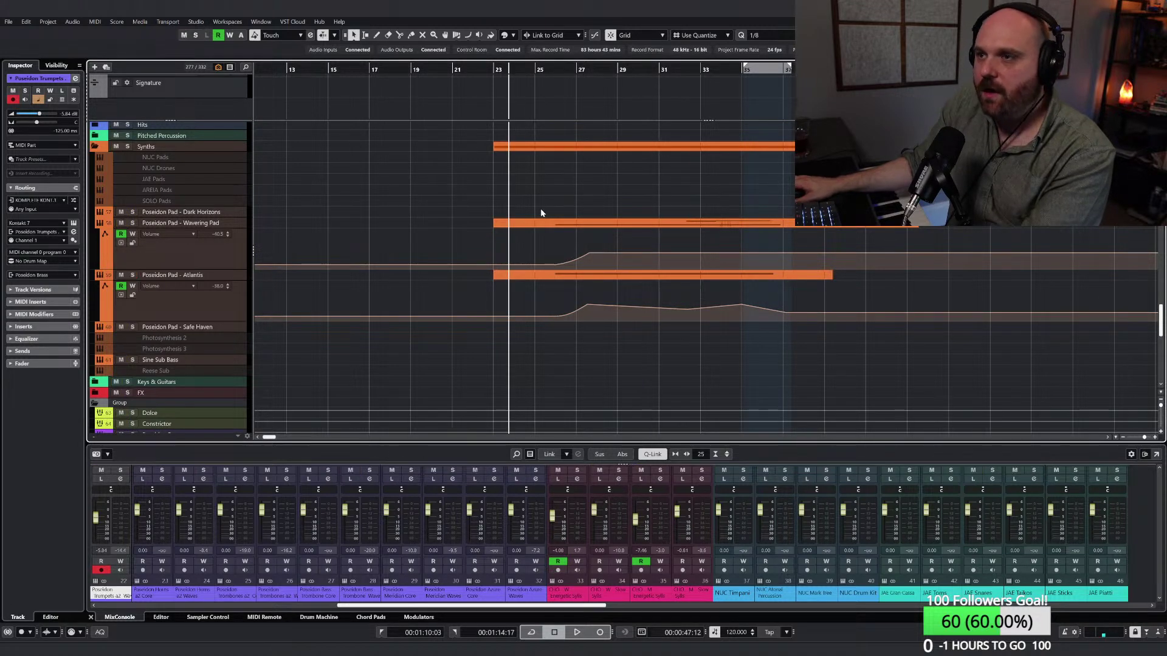
{"action": "key", "text": "space"}
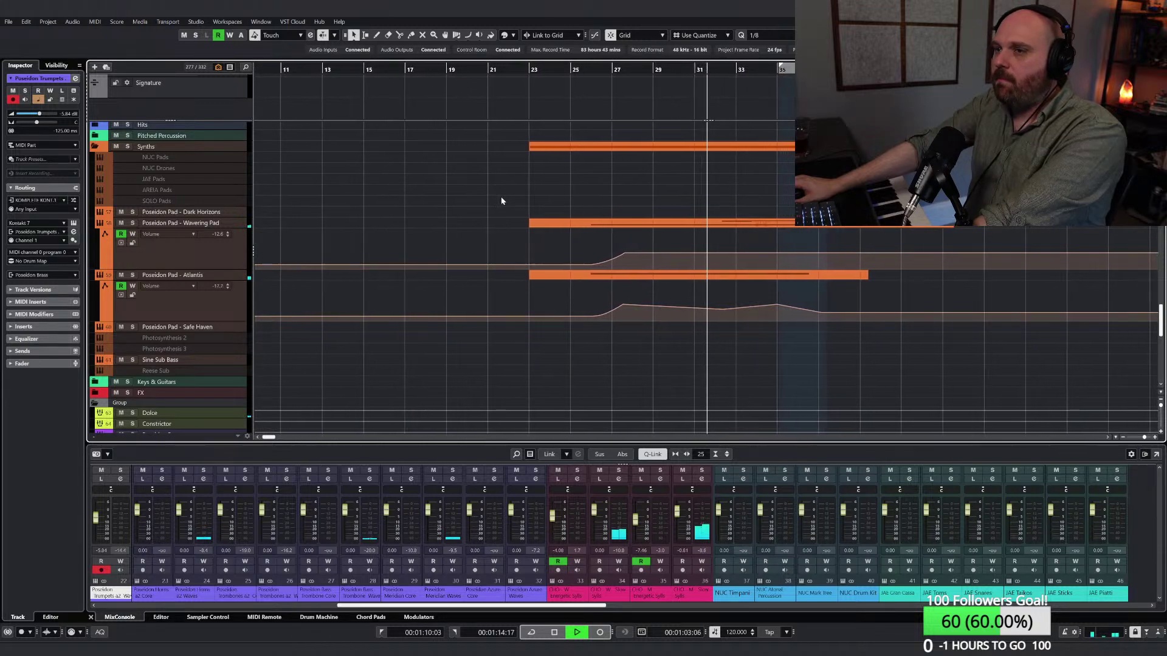
{"action": "key", "text": "space"}
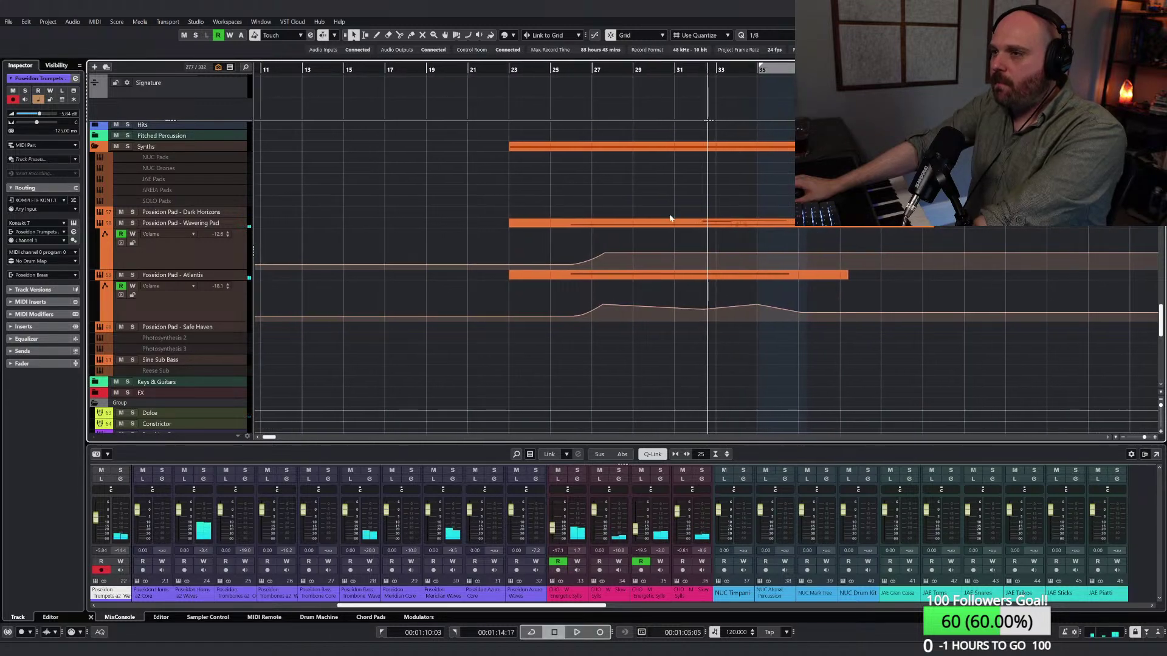
{"action": "scroll", "coordinate": [709, 194], "scroll_direction": "up", "scroll_amount": 5}
{"action": "key", "text": "space"}
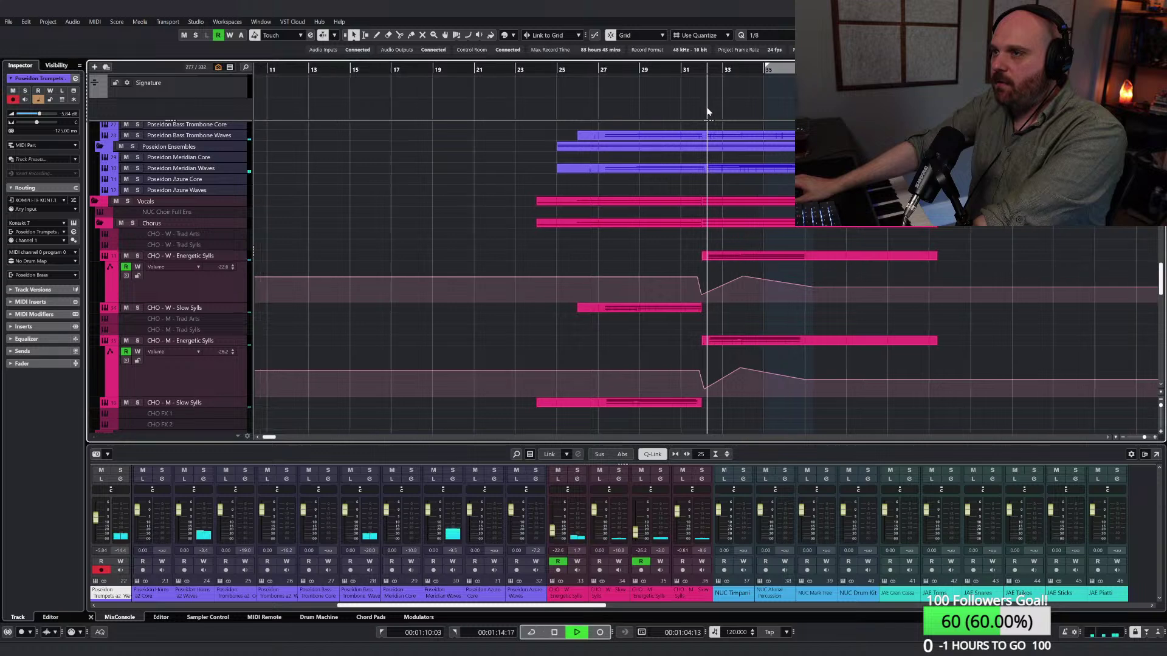
{"action": "scroll", "coordinate": [711, 290], "scroll_direction": "up", "scroll_amount": 10}
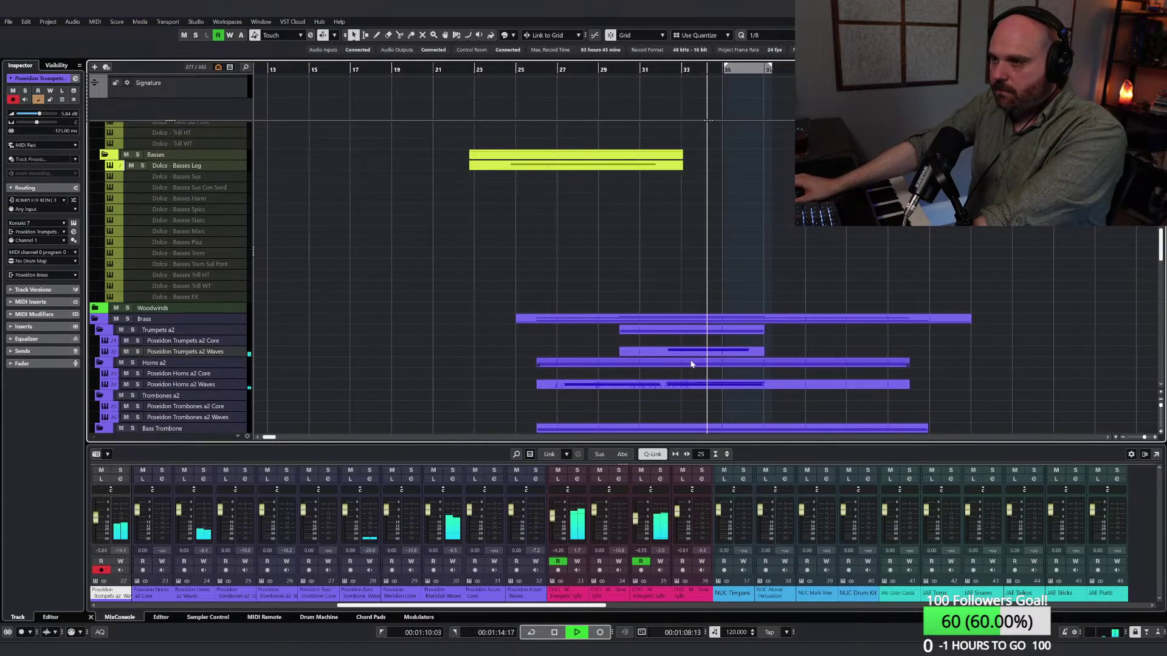
Step: Solo Poseidon Trumpets a2 Waves, replay it from bar 32, and add a D4 note from bar 32 to late bar 33
{"action": "left_click", "coordinate": [138, 352]}
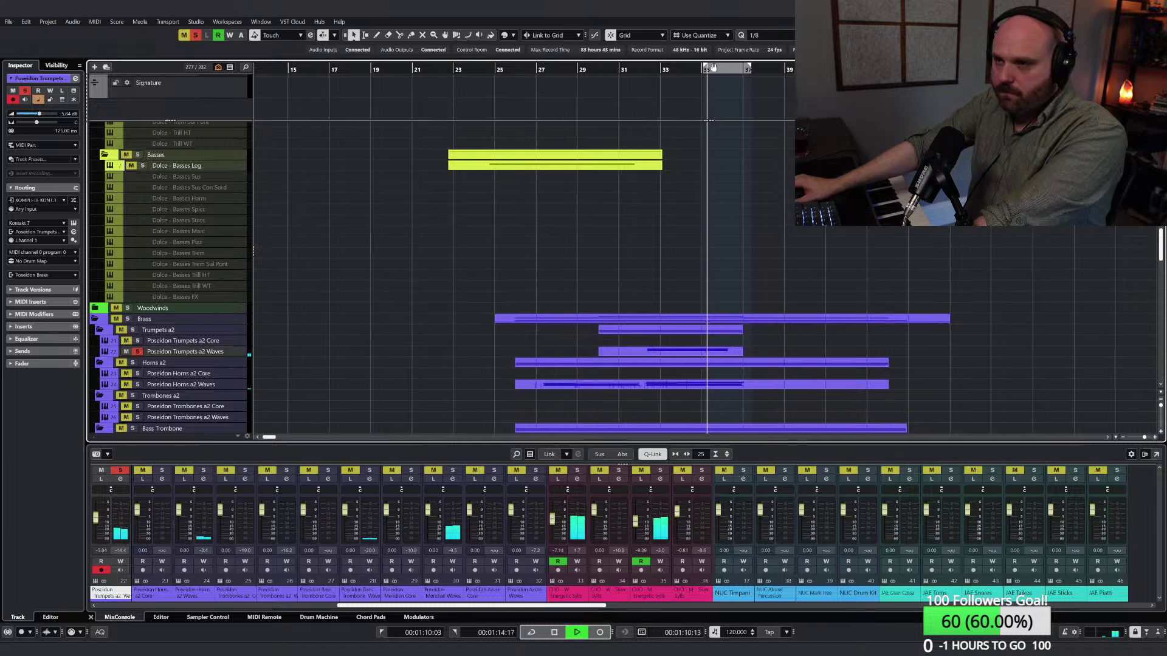
{"action": "key", "text": "space"}
{"action": "key", "text": "space"}
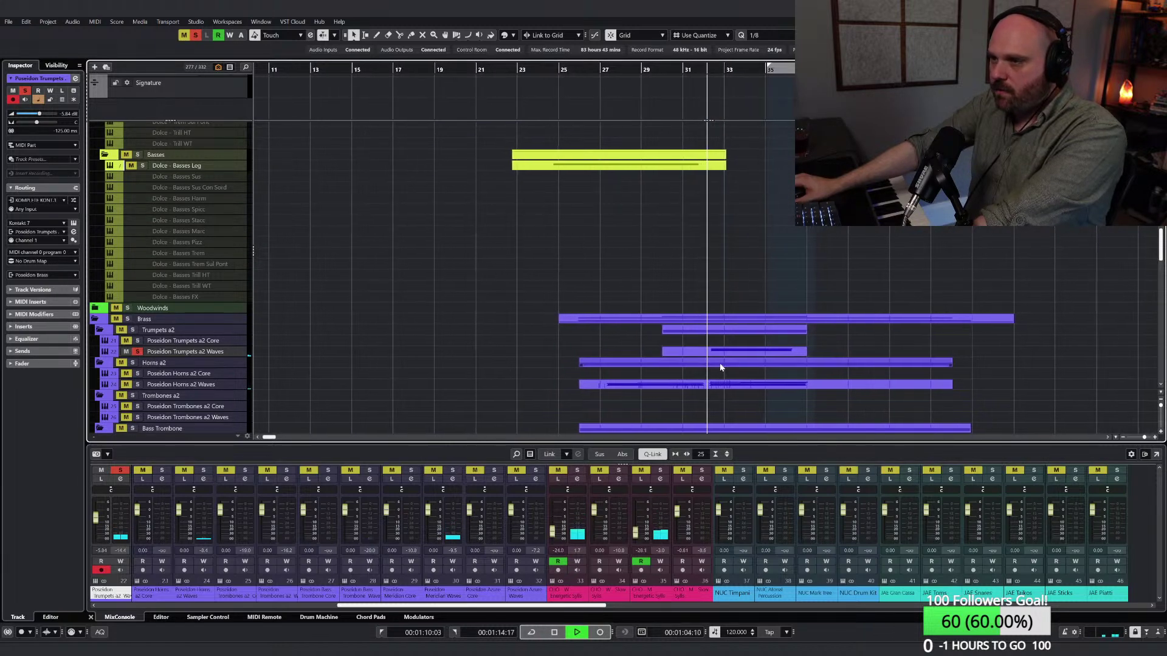
{"action": "double_click", "coordinate": [771, 352]}
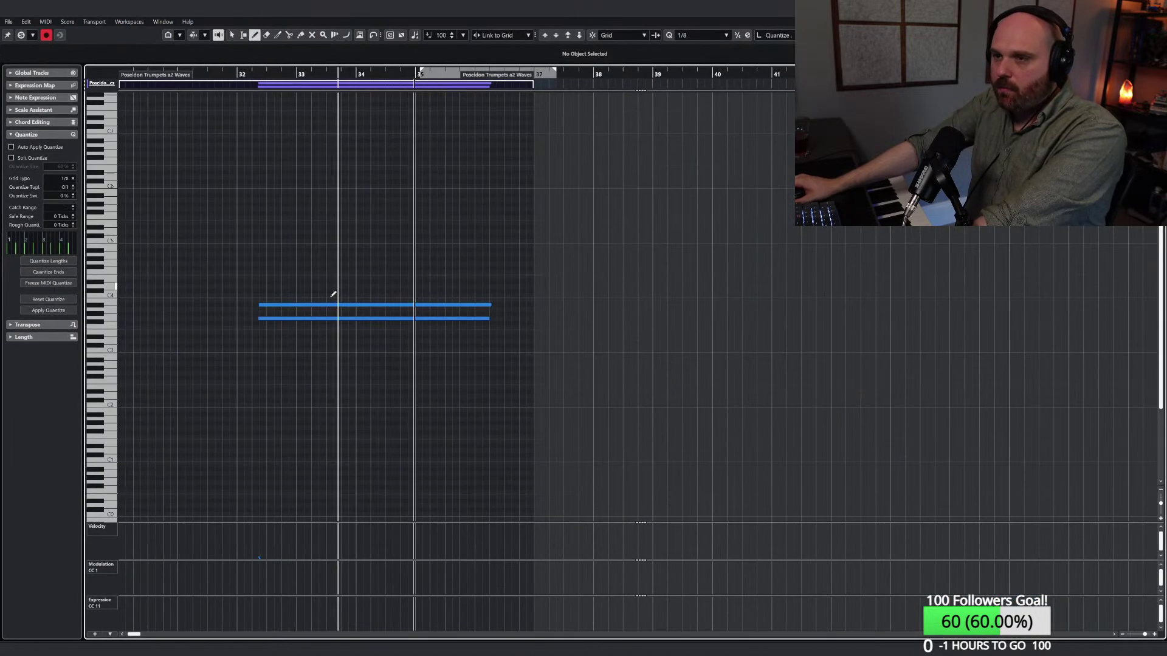
{"action": "left_click_drag", "start_coordinate": [268, 287], "coordinate": [344, 286]}
{"action": "key", "text": "Escape"}
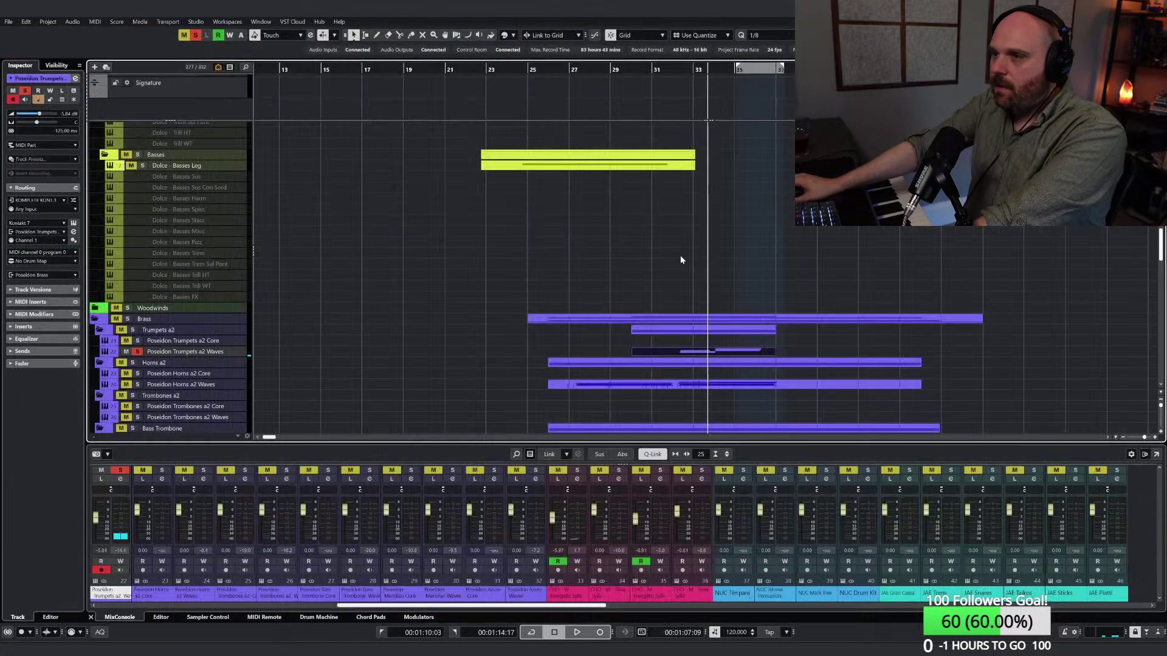
Step: Open the Poseidon Bass Trombone Waves part, place the playhead at its note change just before bar 34, and close the editor
{"action": "double_click", "coordinate": [719, 326]}
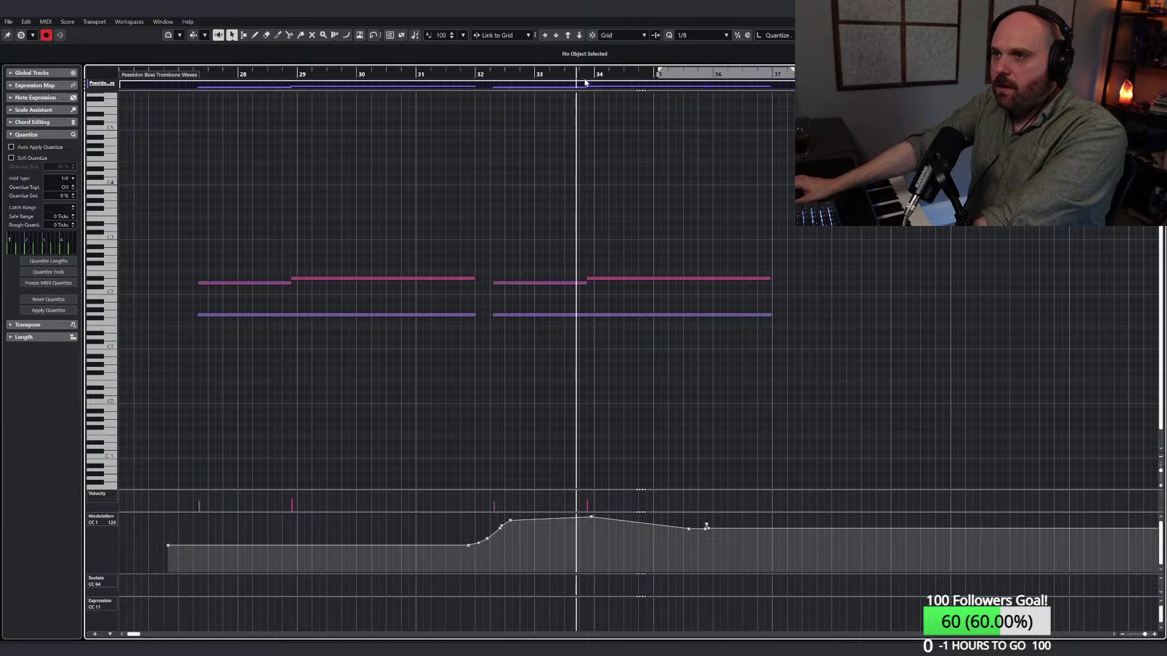
{"action": "left_click", "coordinate": [585, 75]}
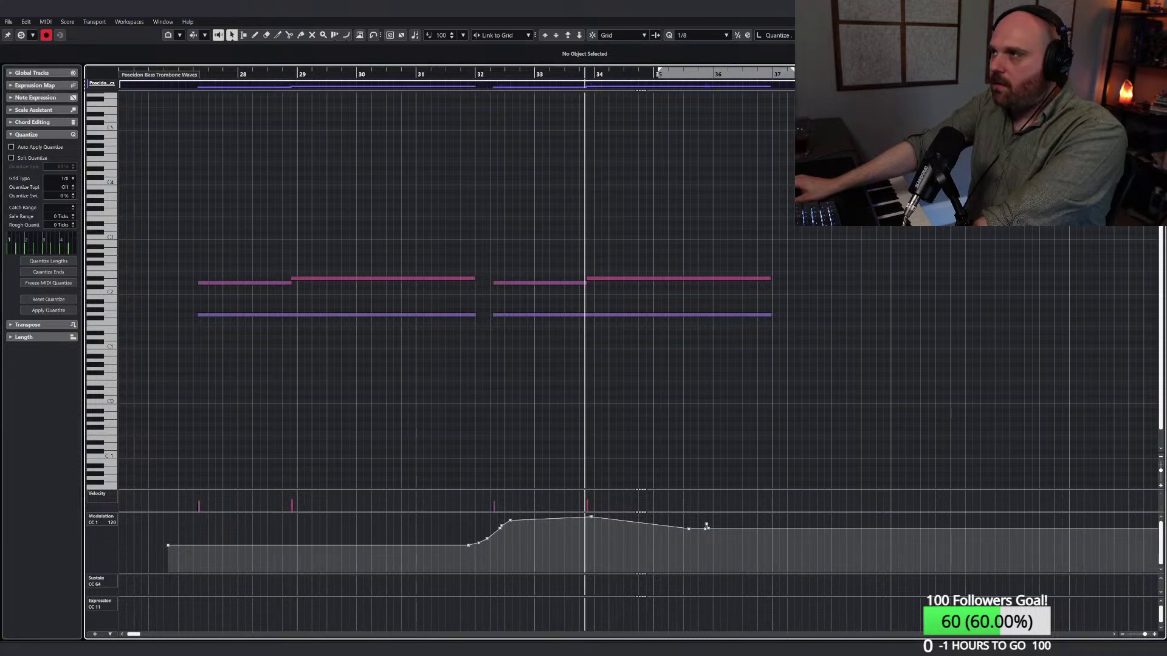
{"action": "key", "text": "Escape"}
Step: Add a D#4 note to the Poseidon Trumpets a2 Waves part from late bar 33 to bar 36 and solo the editor
{"action": "double_click", "coordinate": [708, 234]}
{"action": "right_click", "coordinate": [687, 250]}
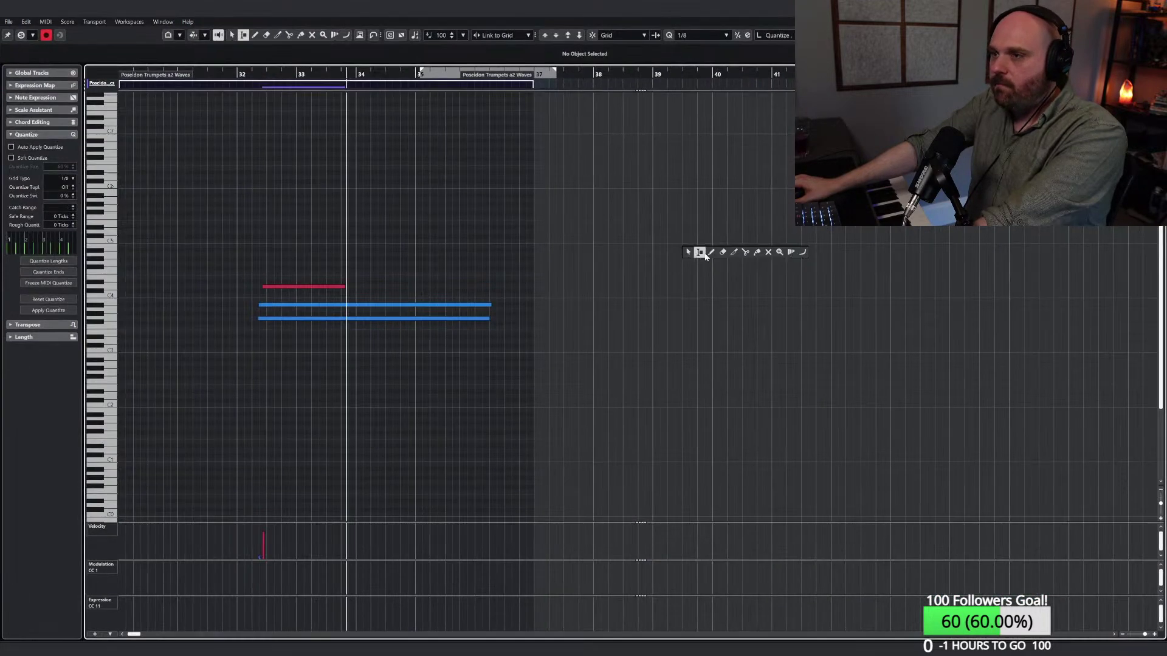
{"action": "left_click_drag", "start_coordinate": [346, 283], "coordinate": [407, 286]}
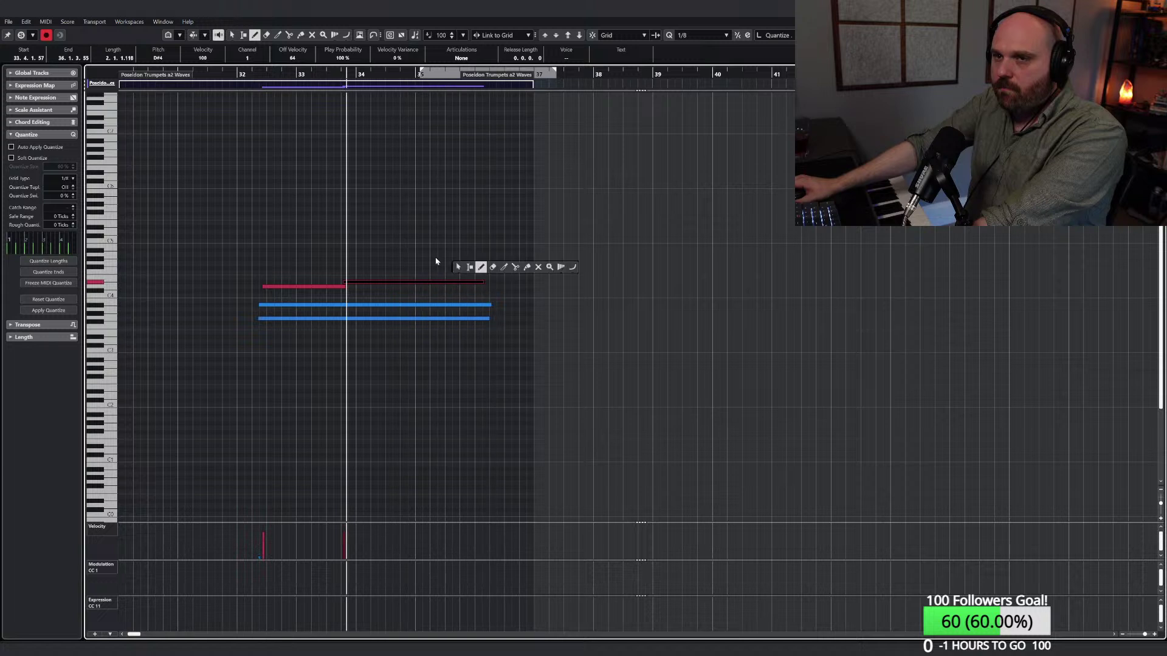
{"action": "left_click", "coordinate": [32, 36]}
{"action": "left_click", "coordinate": [23, 37]}
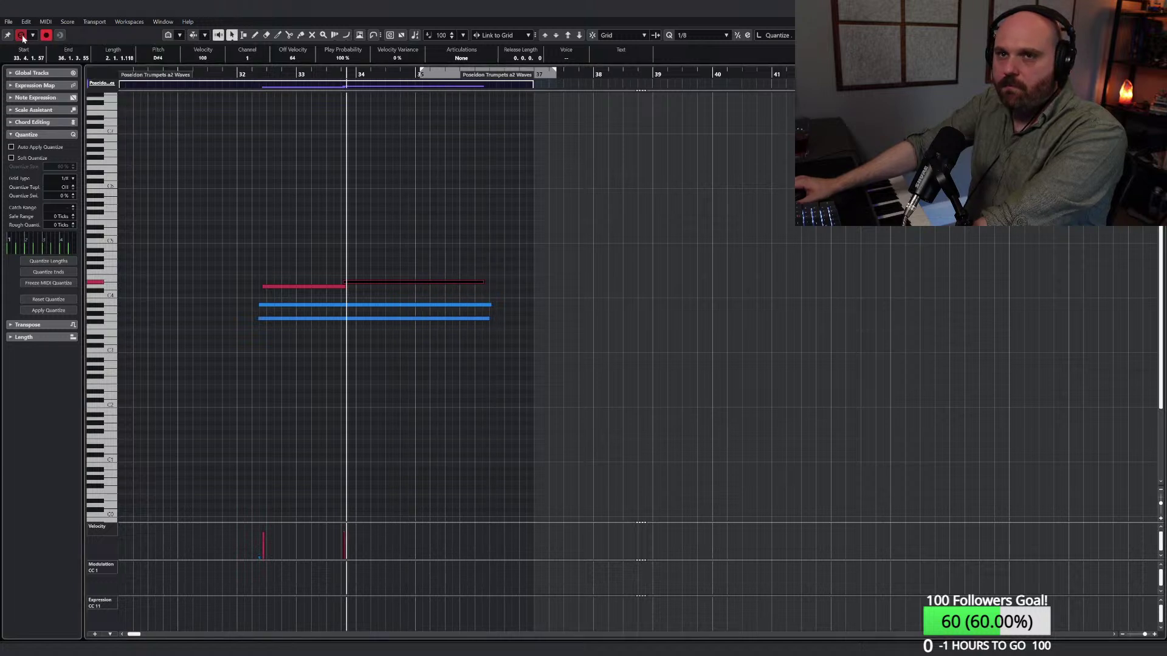
Step: Replay the Poseidon Trumpets a2 Waves line from bar 32, close its editor and clear the track's solo
{"action": "left_click", "coordinate": [260, 73]}
{"action": "key", "text": "space"}
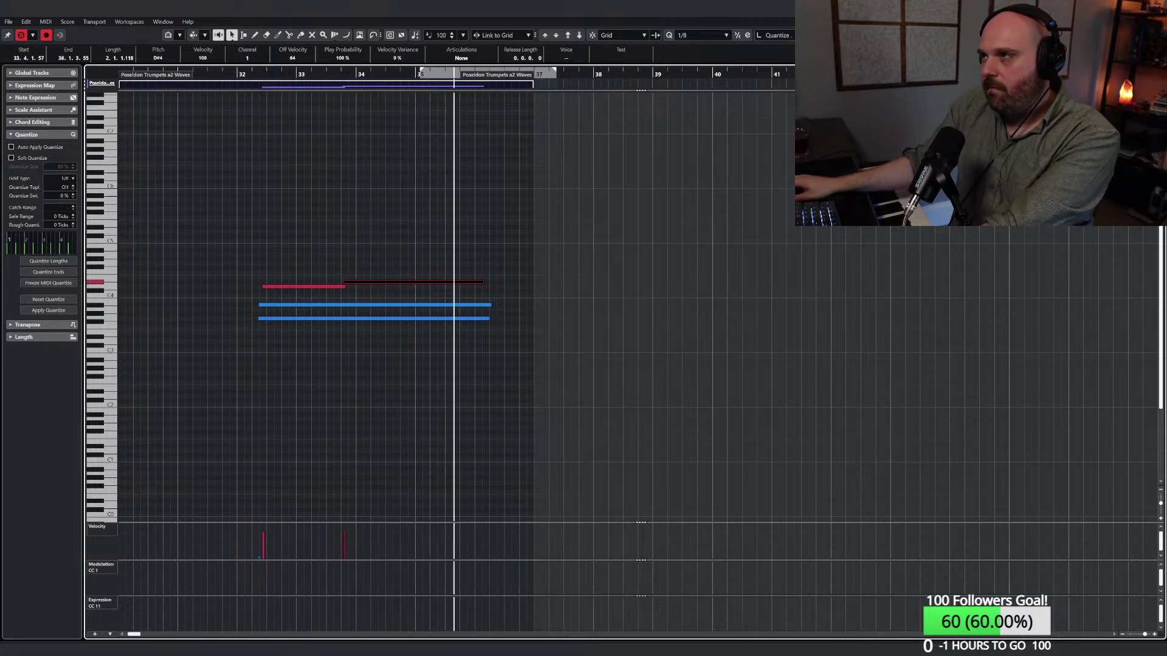
{"action": "key", "text": "Return"}
{"action": "right_click", "coordinate": [723, 178]}
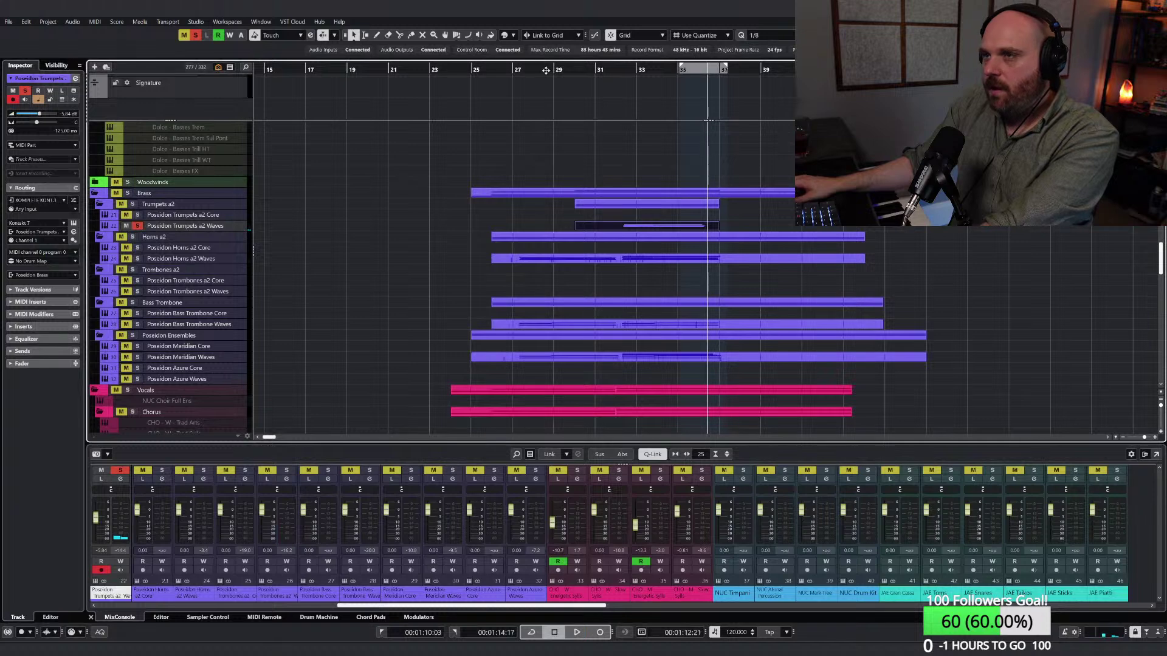
{"action": "key", "text": "space"}
{"action": "left_click", "coordinate": [447, 199]}
{"action": "left_click", "coordinate": [138, 226]}
Step: Place the playhead in bar 32 and copy the Dolce - Trem notes of bars 25–31 to start there
{"action": "scroll", "coordinate": [312, 199], "scroll_direction": "up", "scroll_amount": 5}
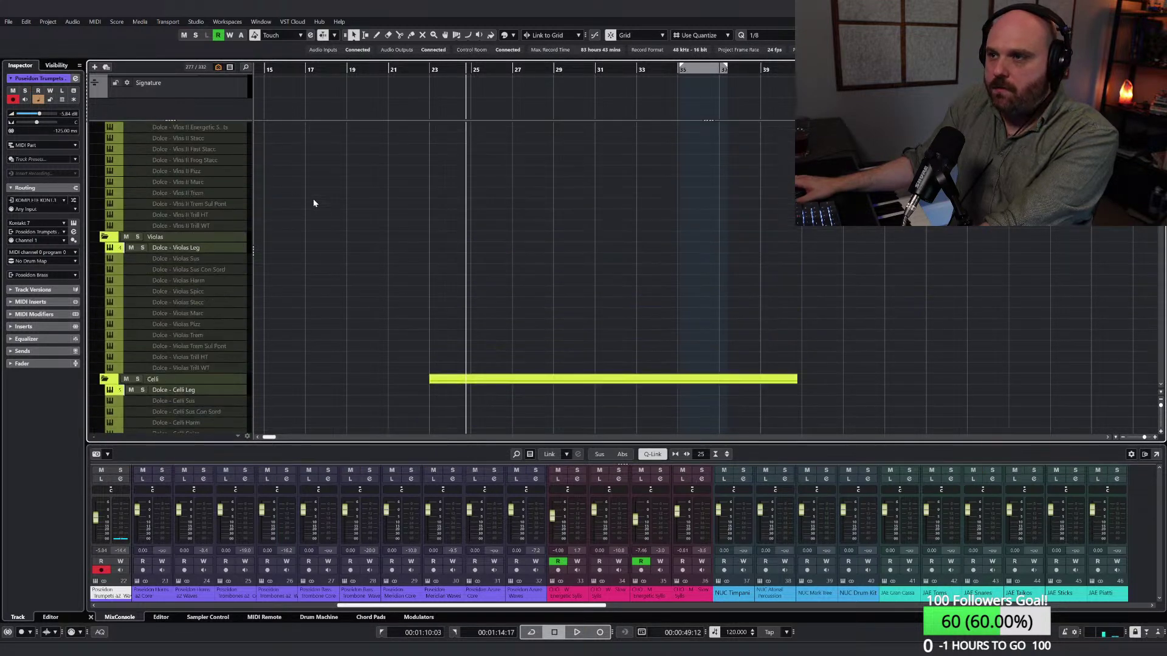
{"action": "scroll", "coordinate": [599, 254], "scroll_direction": "down", "scroll_amount": 5}
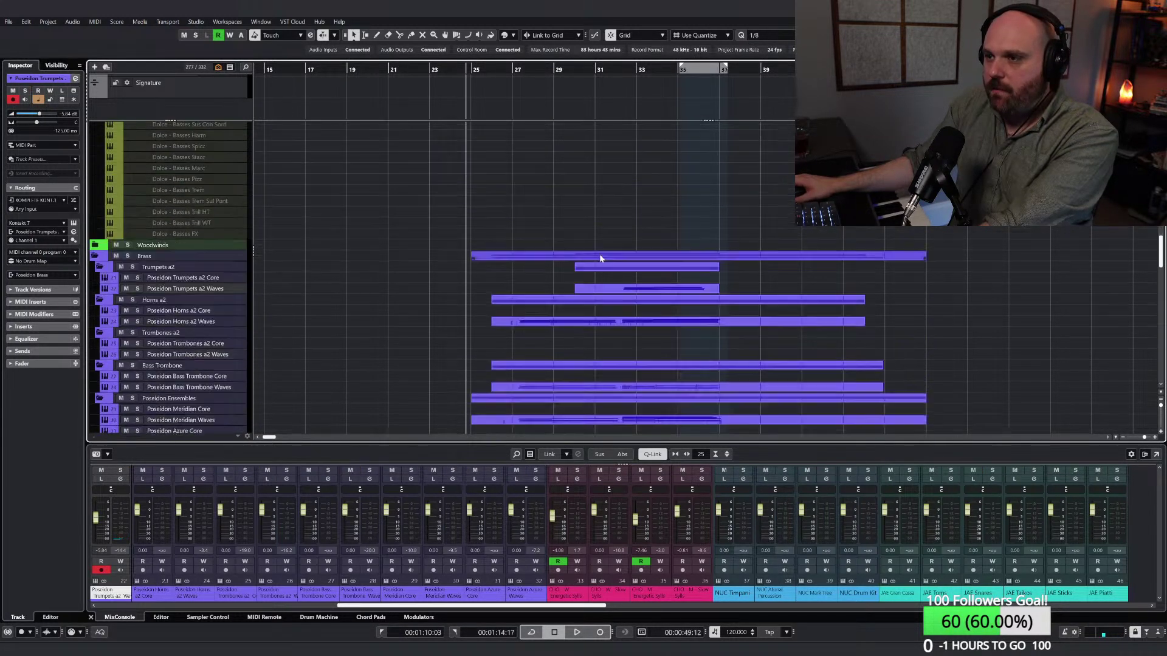
{"action": "left_click", "coordinate": [624, 72]}
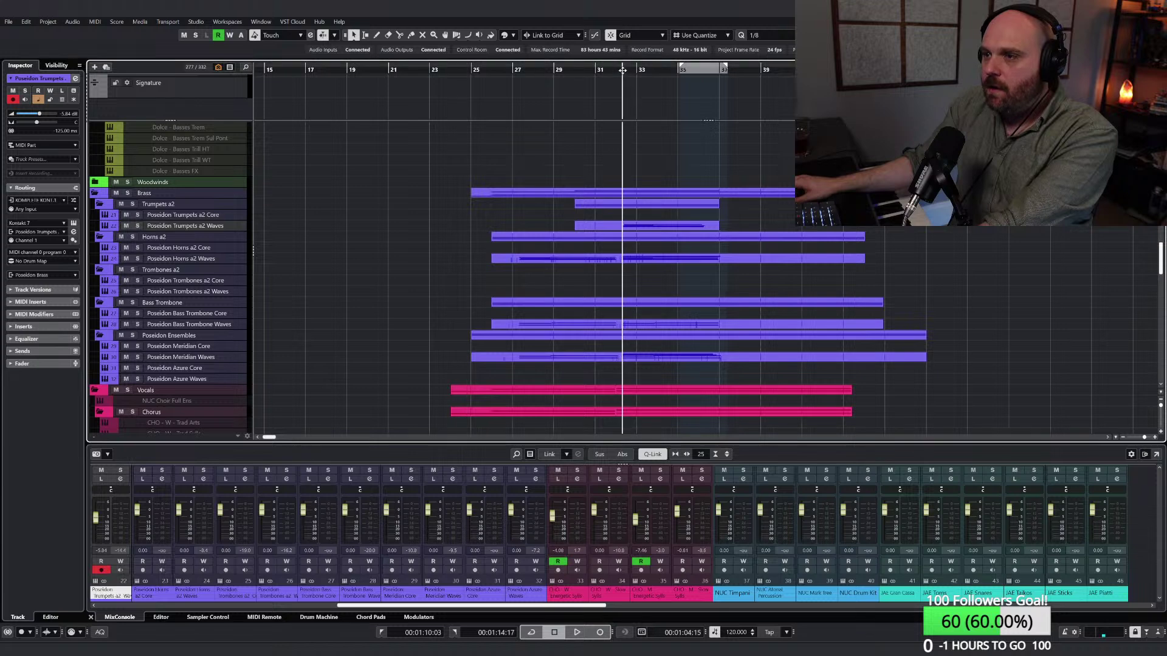
{"action": "scroll", "coordinate": [620, 244], "scroll_direction": "up", "scroll_amount": 5}
{"action": "left_click", "coordinate": [622, 238]}
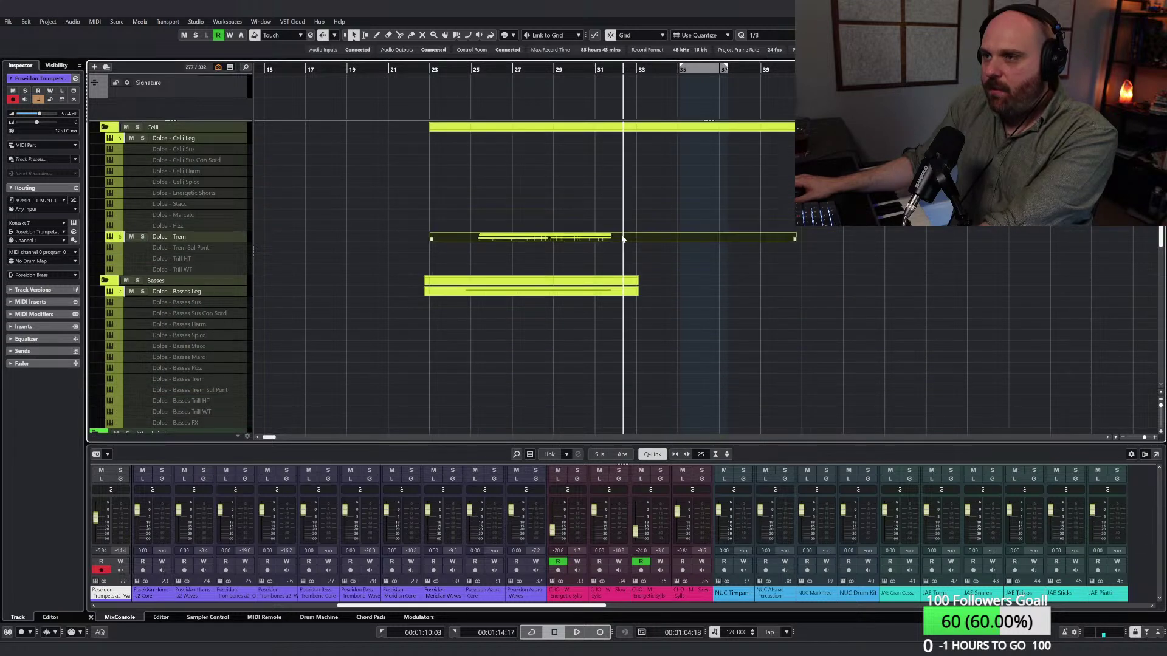
{"action": "double_click", "coordinate": [708, 242]}
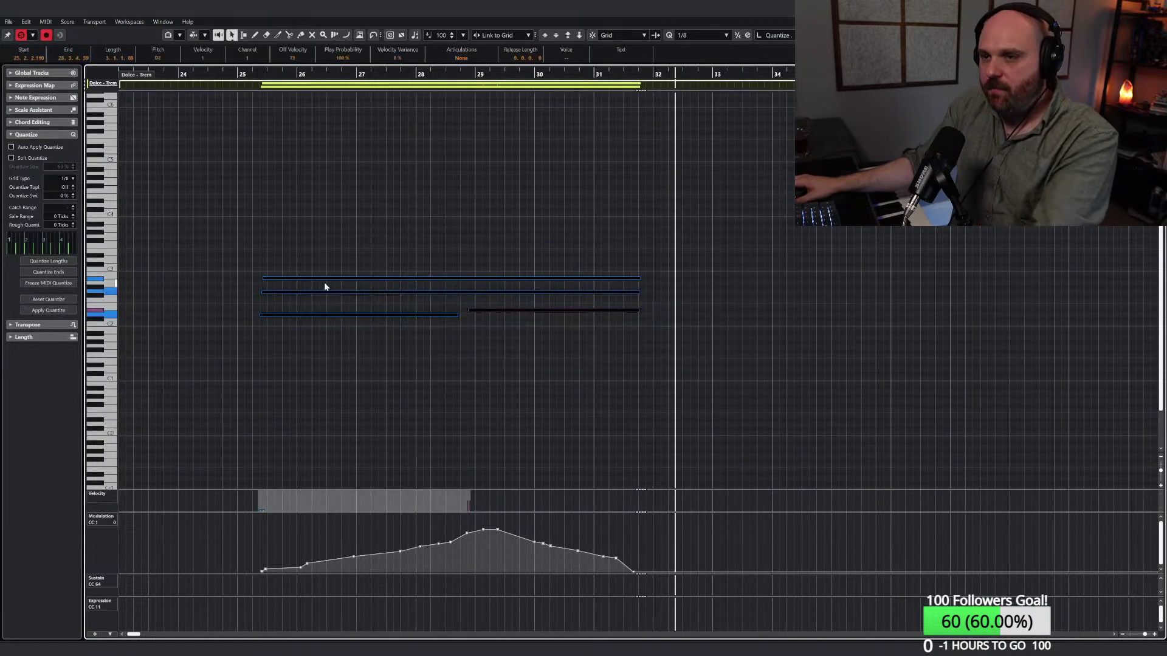
{"action": "left_click_drag", "start_coordinate": [324, 280], "coordinate": [731, 282]}
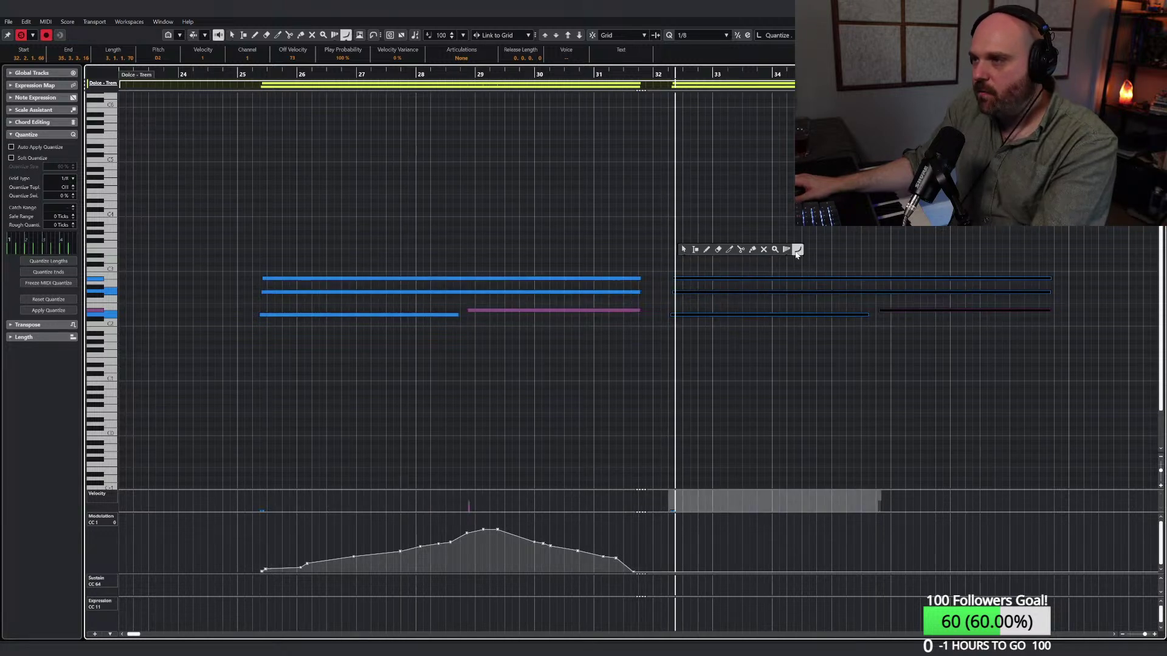
Step: Draw a CC1 modulation rise in the Dolce - Trem part from late bar 31 to mid bar 35, and close the editor
{"action": "left_click", "coordinate": [797, 249]}
{"action": "mouse_move", "coordinate": [632, 564]}
{"action": "left_mouse_down"}
{"action": "mouse_move", "coordinate": [692, 536]}
{"action": "mouse_move", "coordinate": [771, 521]}
{"action": "mouse_move", "coordinate": [868, 527]}
{"action": "left_mouse_up"}
{"action": "right_click", "coordinate": [522, 396]}
{"action": "left_click", "coordinate": [266, 74]}
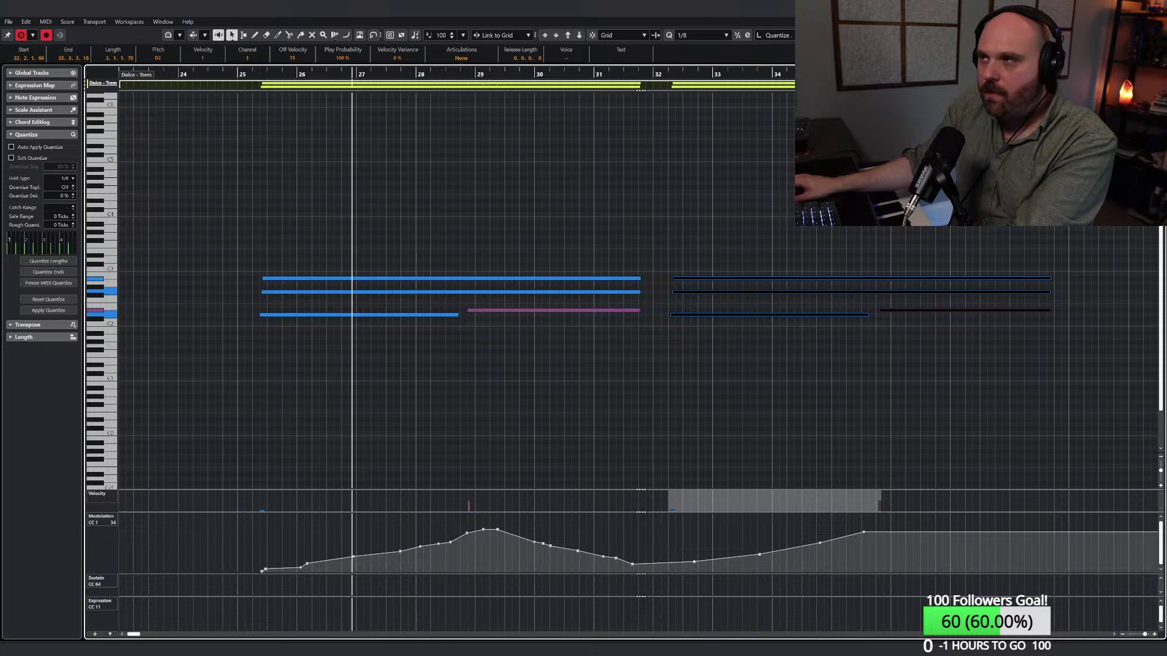
{"action": "key", "text": "Return"}
Step: Open the Poseidon Bass Trombone Waves part, place the playhead at its note change just before bar 29, and close the editor
{"action": "scroll", "coordinate": [595, 275], "scroll_direction": "down", "scroll_amount": 6}
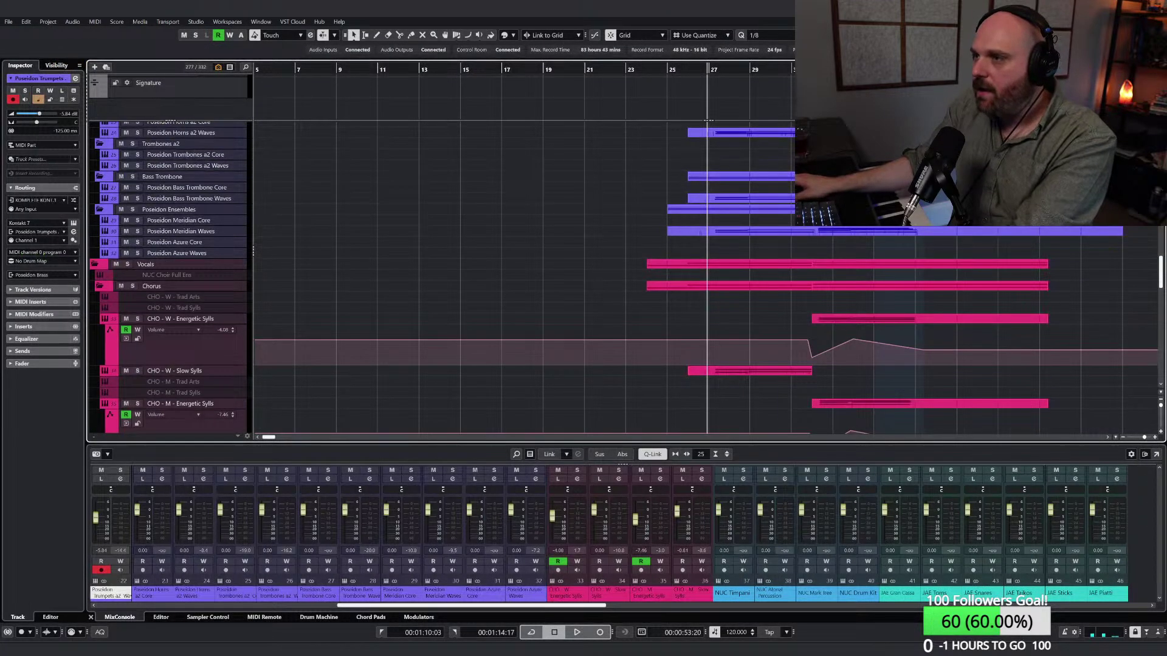
{"action": "double_click", "coordinate": [752, 204]}
{"action": "right_click", "coordinate": [566, 341]}
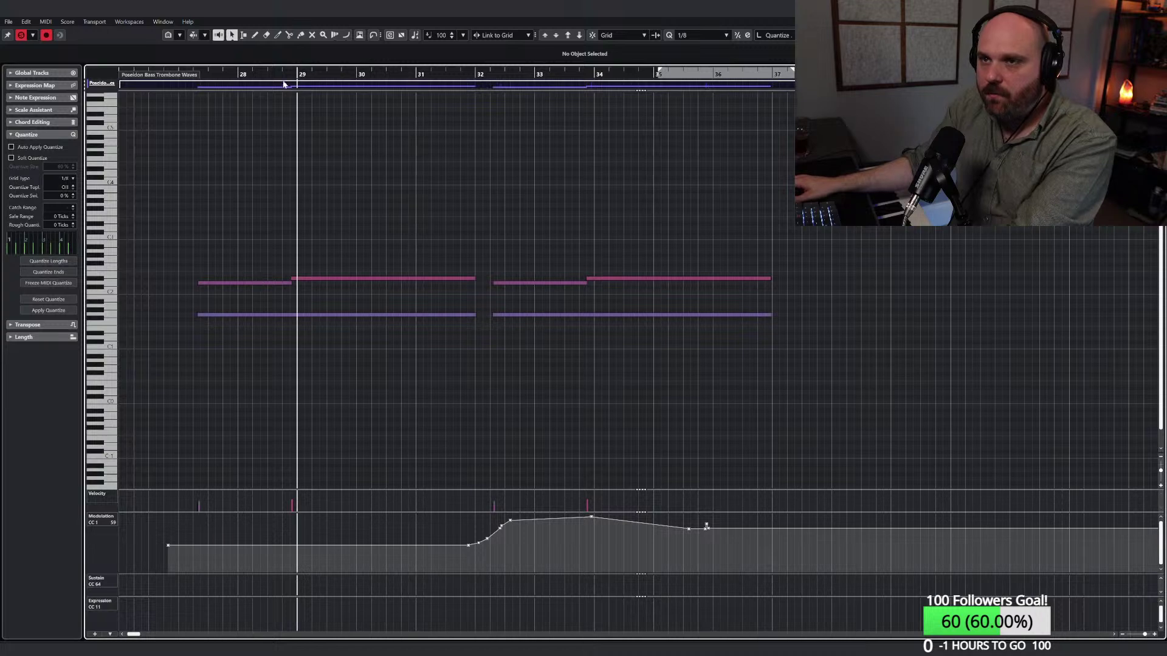
{"action": "left_click_drag", "start_coordinate": [282, 77], "coordinate": [291, 80]}
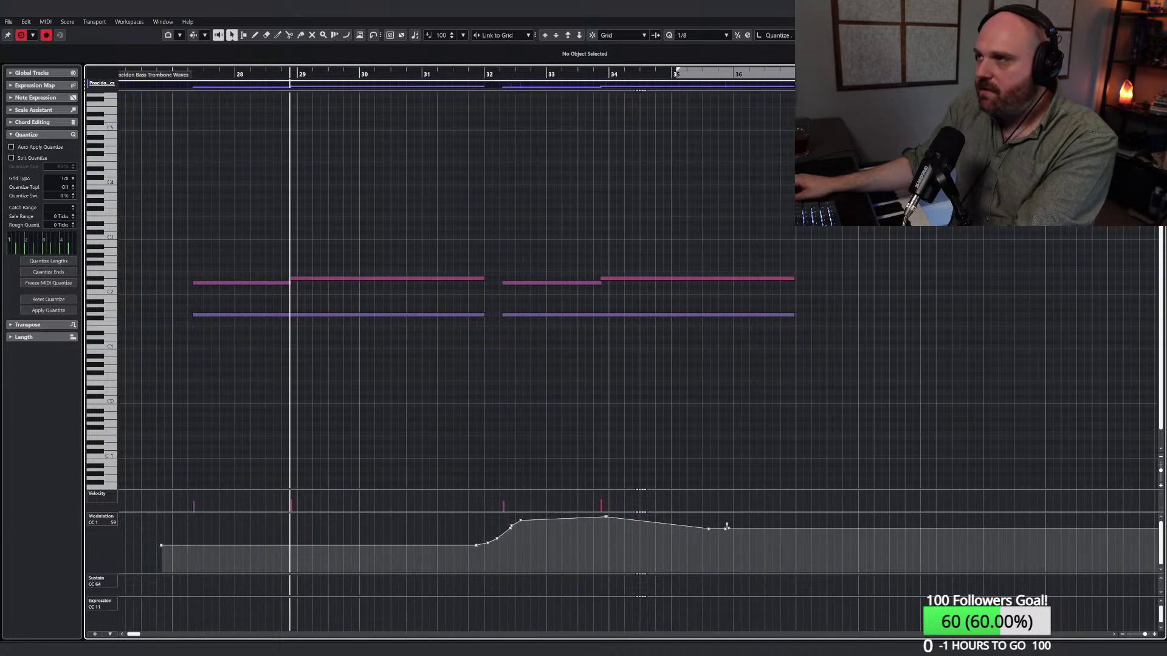
{"action": "key", "text": "Escape"}
Step: Check the Dolce - Trem part's note change against the playhead just before bar 29, and close the editor
{"action": "scroll", "coordinate": [669, 298], "scroll_direction": "up", "scroll_amount": 10}
{"action": "scroll", "coordinate": [718, 328], "scroll_direction": "down", "scroll_amount": 3}
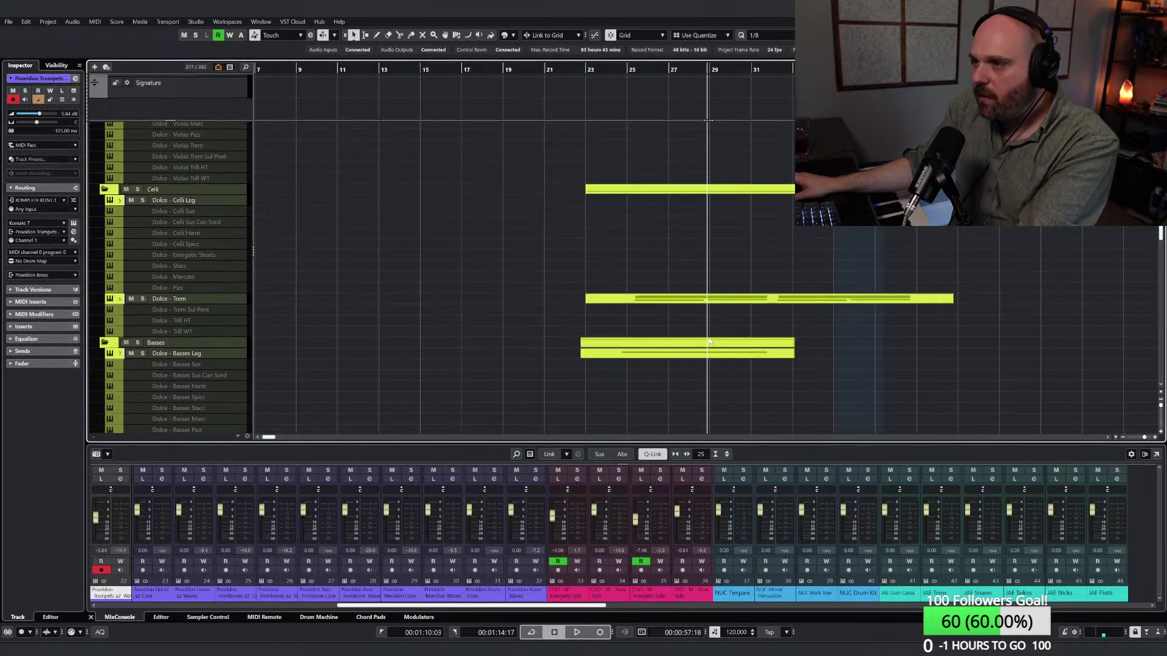
{"action": "double_click", "coordinate": [705, 299]}
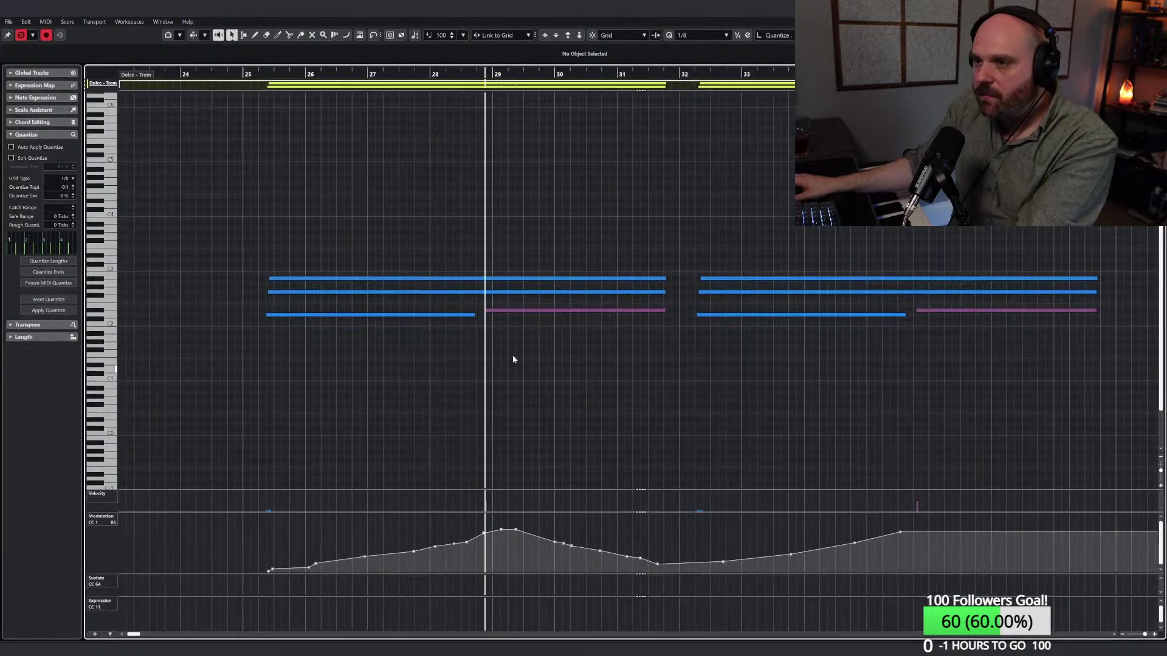
{"action": "left_click_drag", "start_coordinate": [687, 267], "coordinate": [775, 339]}
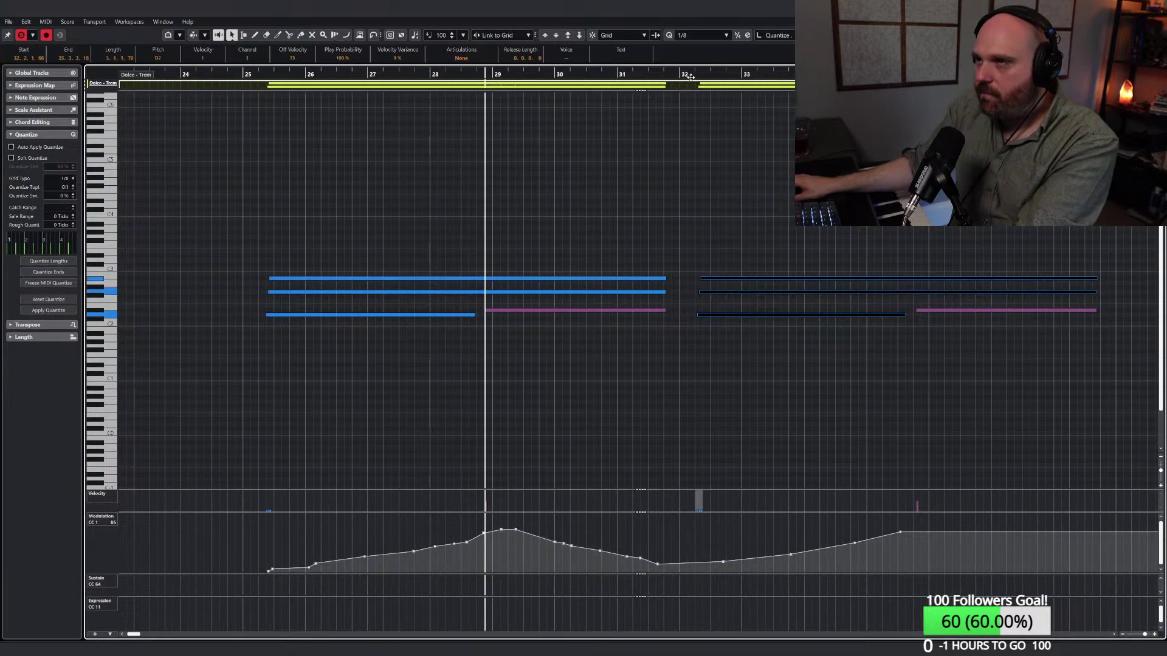
{"action": "key", "text": "Escape"}
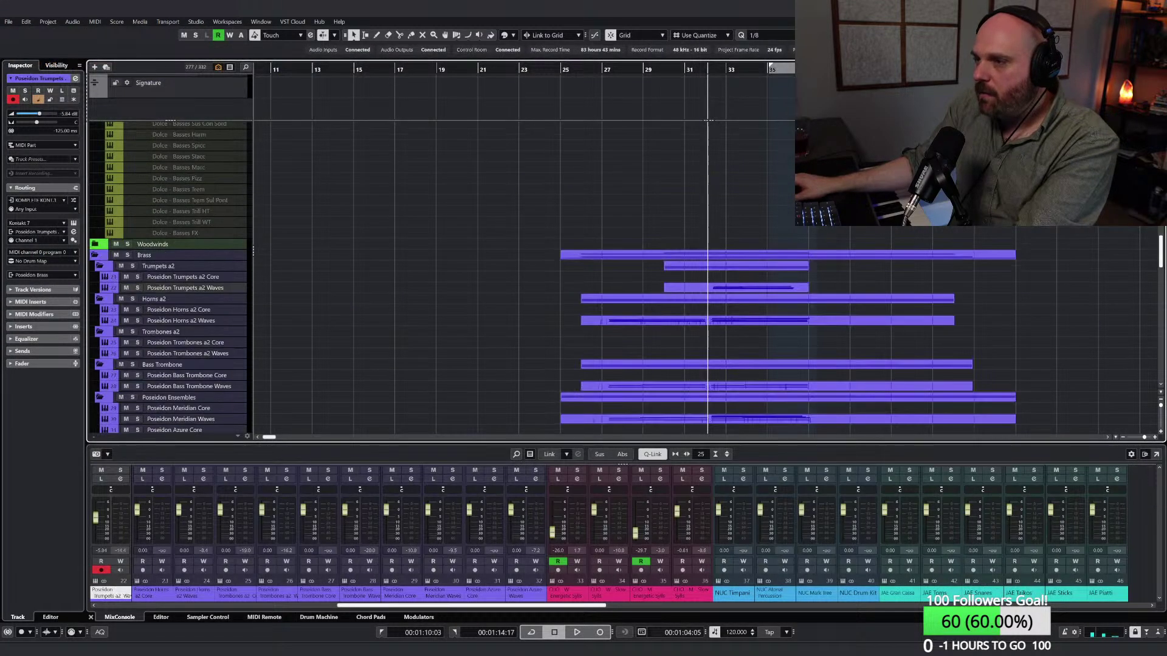
Step: Place the playhead at the Poseidon Trumpets a2 Waves note change in late bar 33 and close the editor
{"action": "left_click_drag", "start_coordinate": [757, 67], "coordinate": [741, 67]}
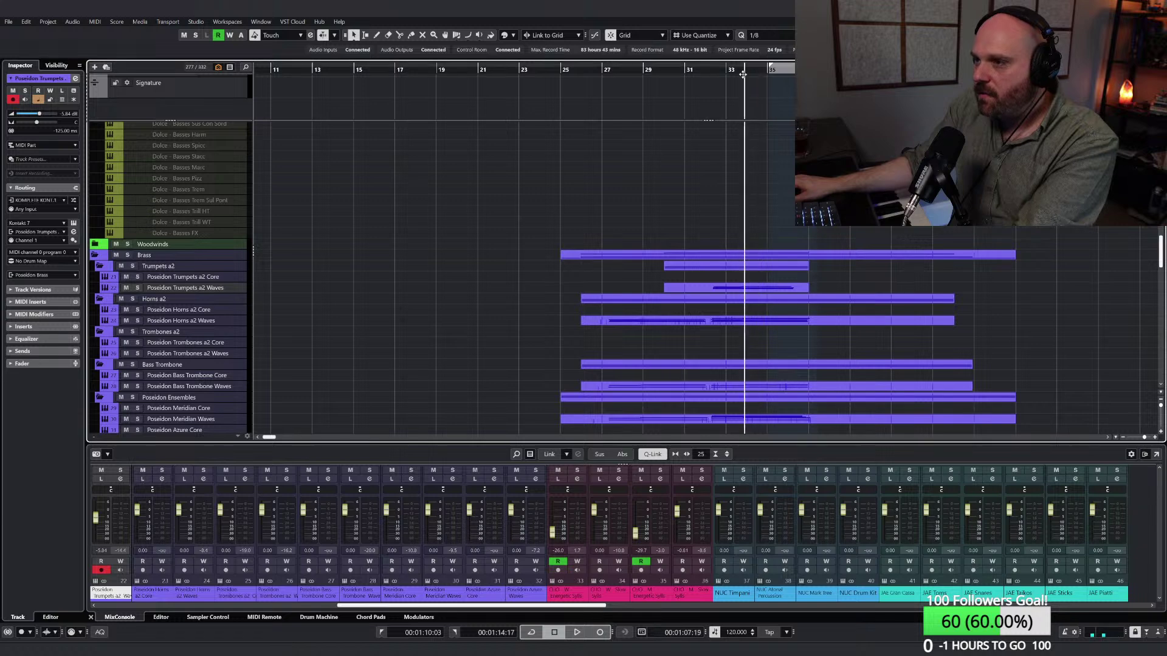
{"action": "double_click", "coordinate": [744, 291]}
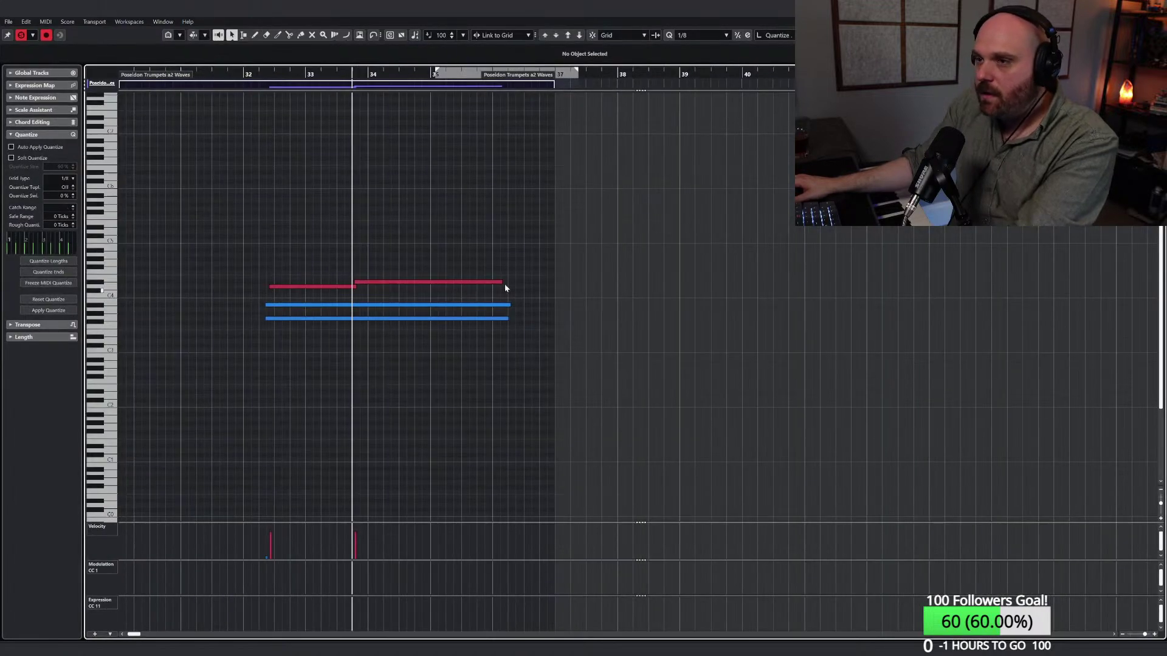
{"action": "left_click", "coordinate": [356, 74]}
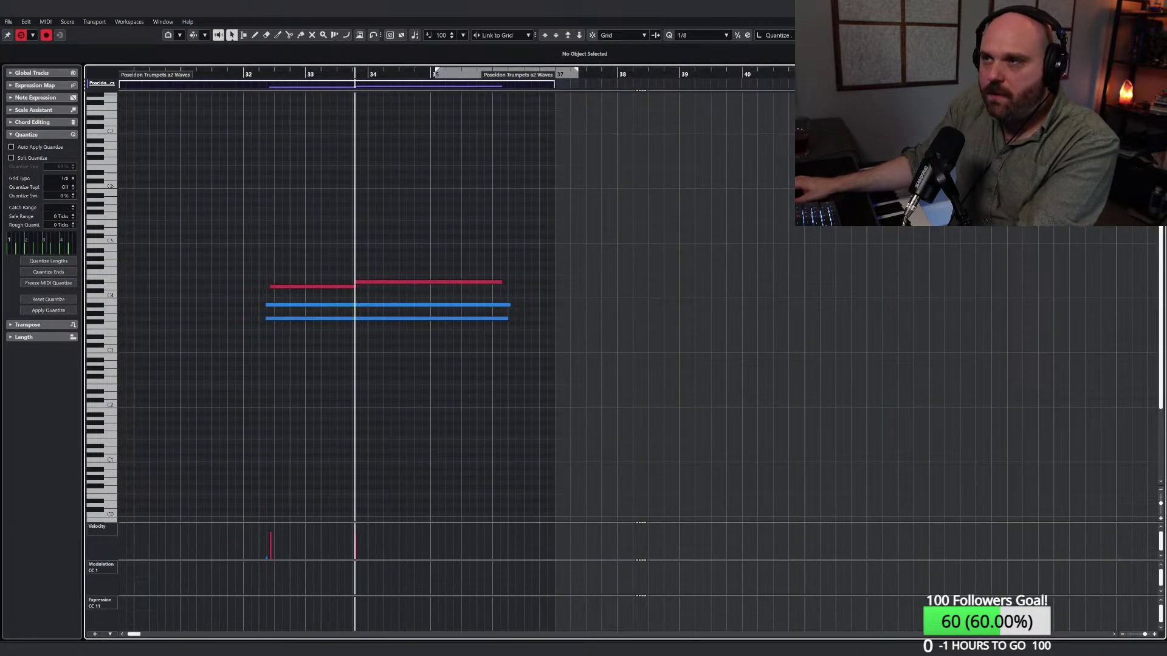
{"action": "key", "text": "Return"}
Step: Trim the starts of the copied Dolce - Trem notes and move them to bar 32, aligning the lowest-voice change with the playhead
{"action": "scroll", "coordinate": [748, 269], "scroll_direction": "up", "scroll_amount": 5}
{"action": "double_click", "coordinate": [545, 362]}
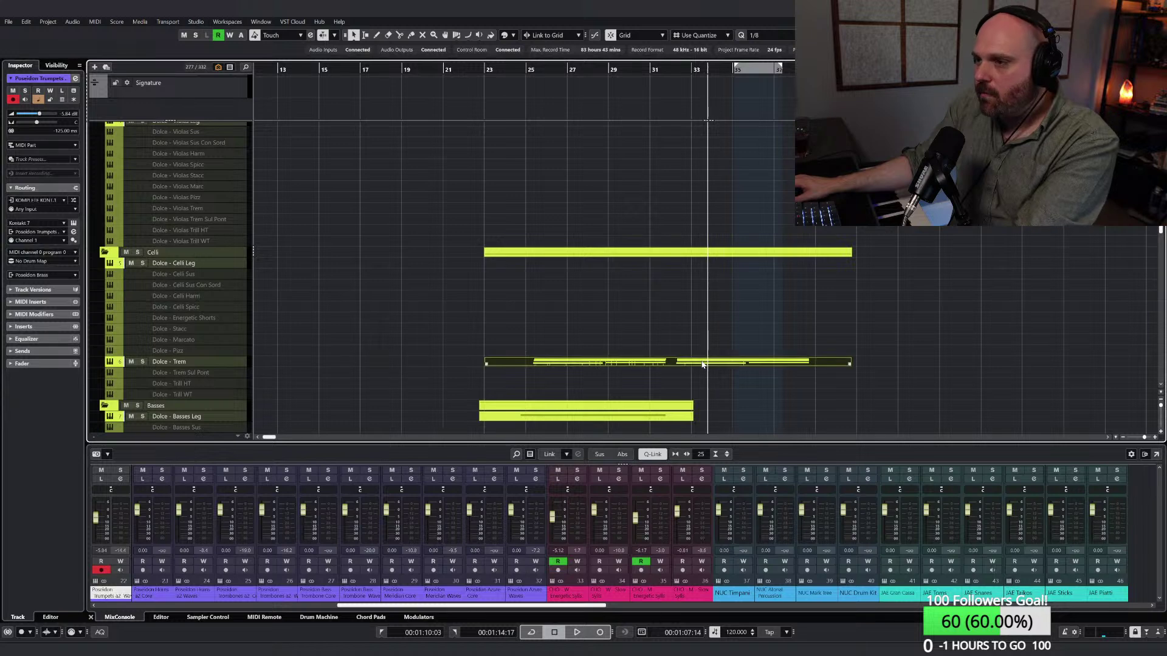
{"action": "left_click_drag", "start_coordinate": [786, 362], "coordinate": [752, 279]}
{"action": "left_click_drag", "start_coordinate": [939, 267], "coordinate": [876, 319]}
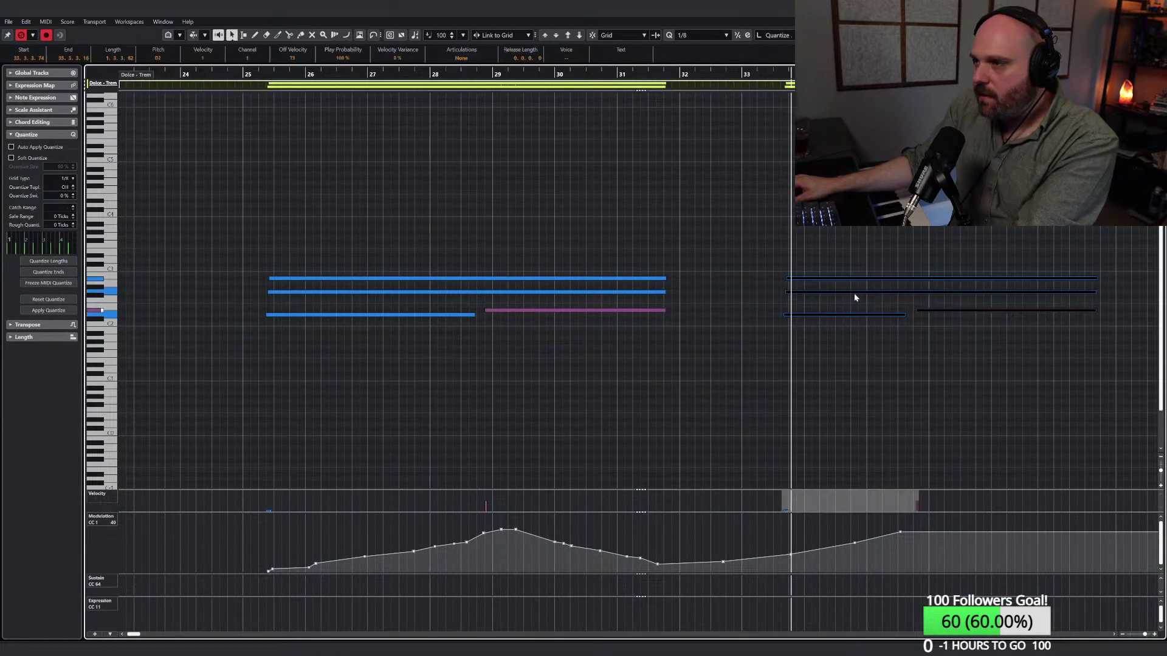
{"action": "left_click_drag", "start_coordinate": [832, 282], "coordinate": [927, 361]}
{"action": "left_click", "coordinate": [709, 297]}
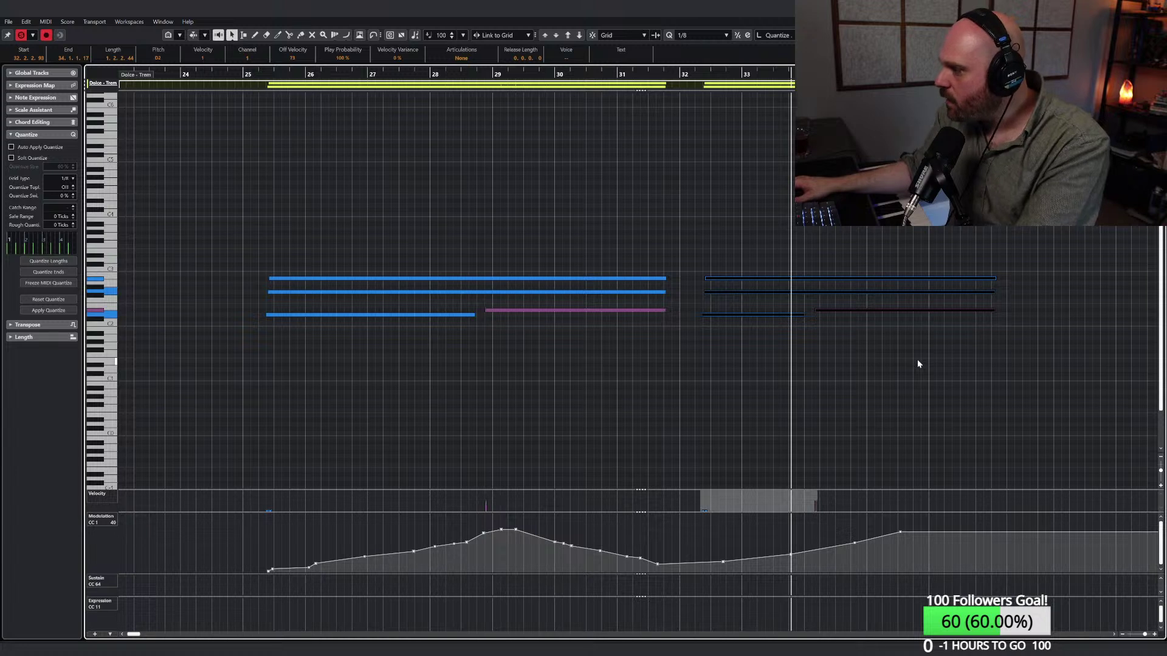
{"action": "mouse_move", "coordinate": [756, 280]}
{"action": "left_mouse_down"}
{"action": "mouse_move", "coordinate": [733, 282]}
{"action": "mouse_move", "coordinate": [740, 273]}
{"action": "left_mouse_up"}
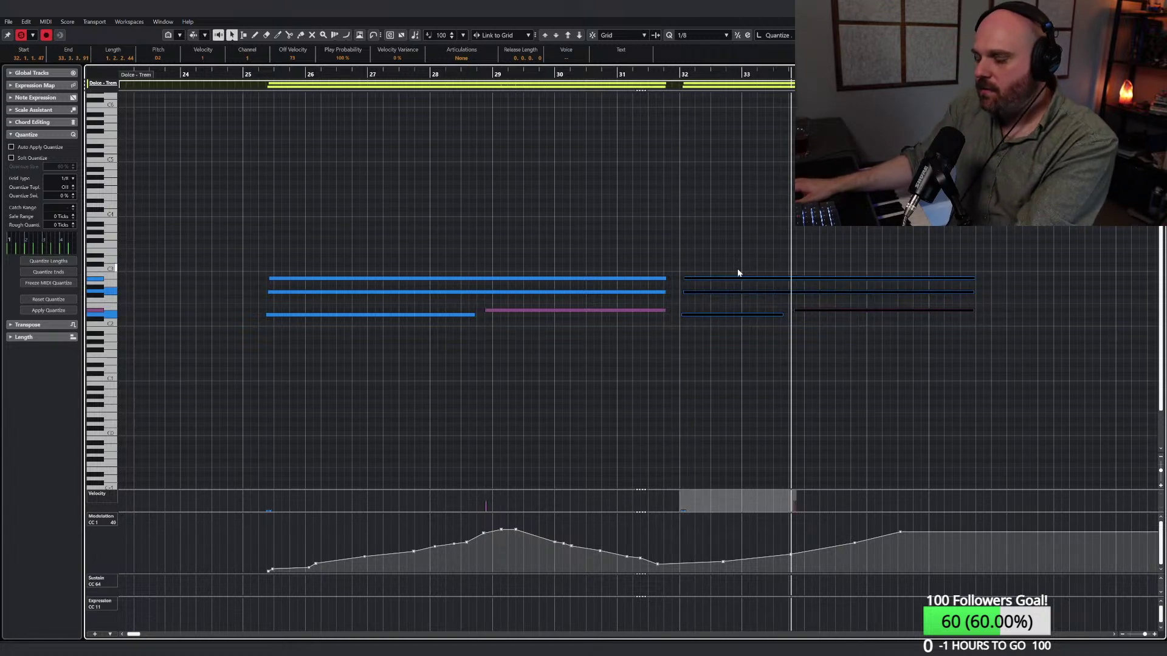
{"action": "left_click", "coordinate": [739, 273]}
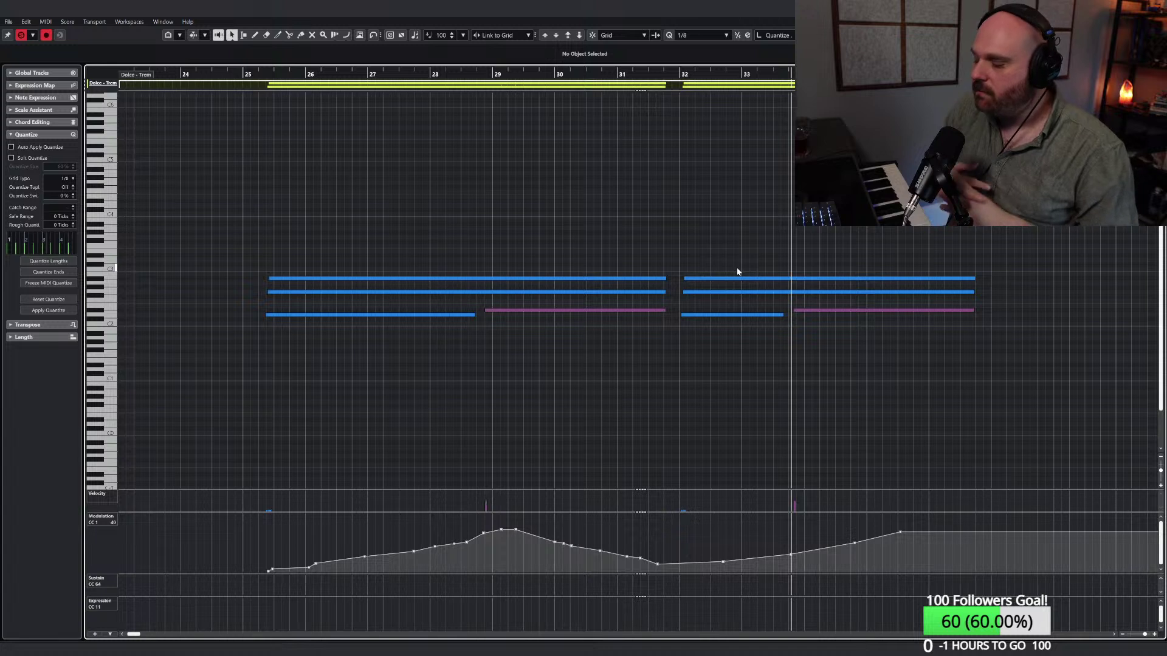
Step: Redraw the Dolce - Trem CC1 modulation to rise from late bar 31 to a peak in late bar 33 and fall through late bar 36
{"action": "right_click", "coordinate": [727, 318]}
{"action": "left_click", "coordinate": [830, 318]}
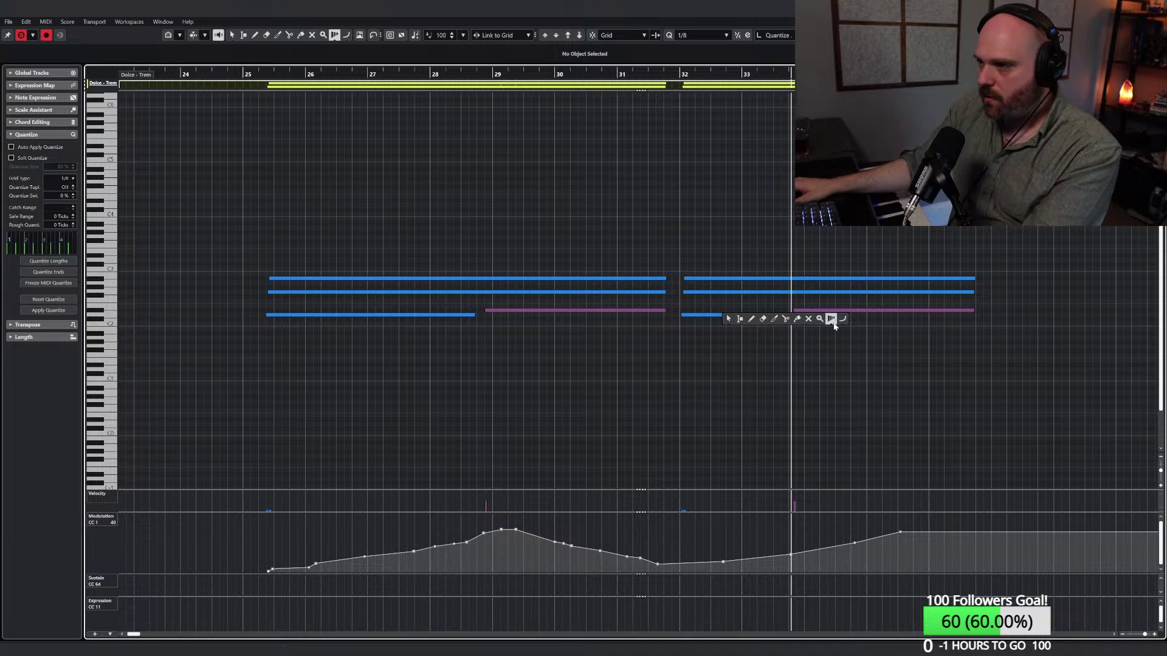
{"action": "left_click", "coordinate": [843, 318]}
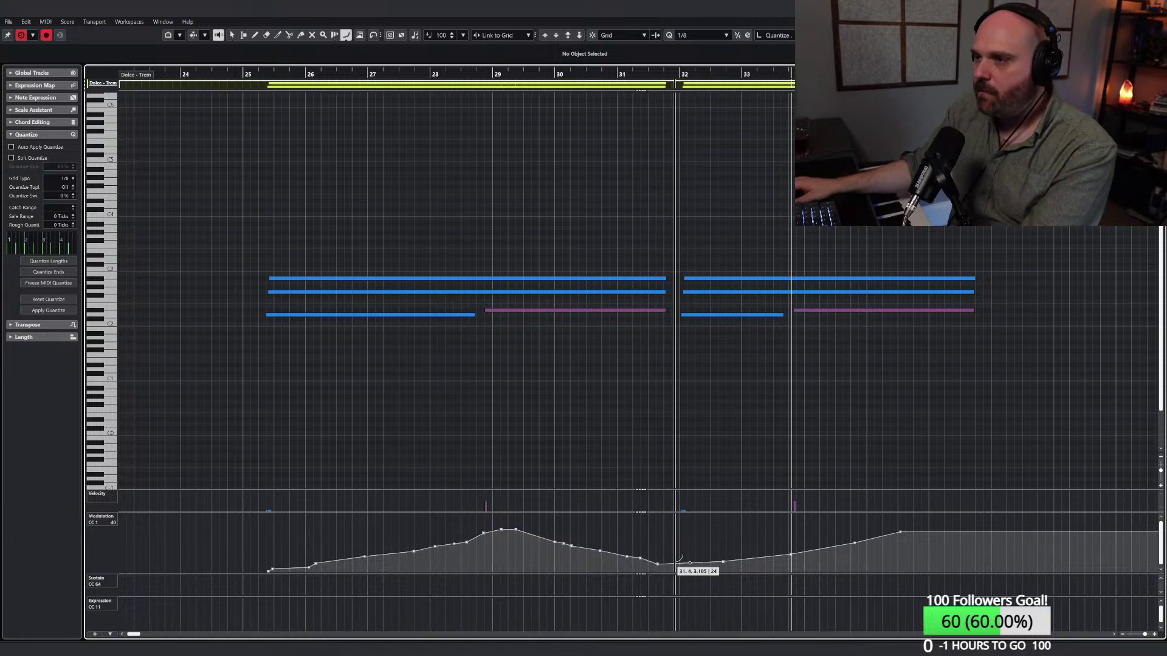
{"action": "mouse_move", "coordinate": [677, 563]}
{"action": "left_mouse_down"}
{"action": "mouse_move", "coordinate": [828, 521]}
{"action": "mouse_move", "coordinate": [784, 528]}
{"action": "mouse_move", "coordinate": [792, 522]}
{"action": "mouse_move", "coordinate": [1034, 555]}
{"action": "mouse_move", "coordinate": [977, 553]}
{"action": "left_mouse_up"}
{"action": "right_click", "coordinate": [849, 444]}
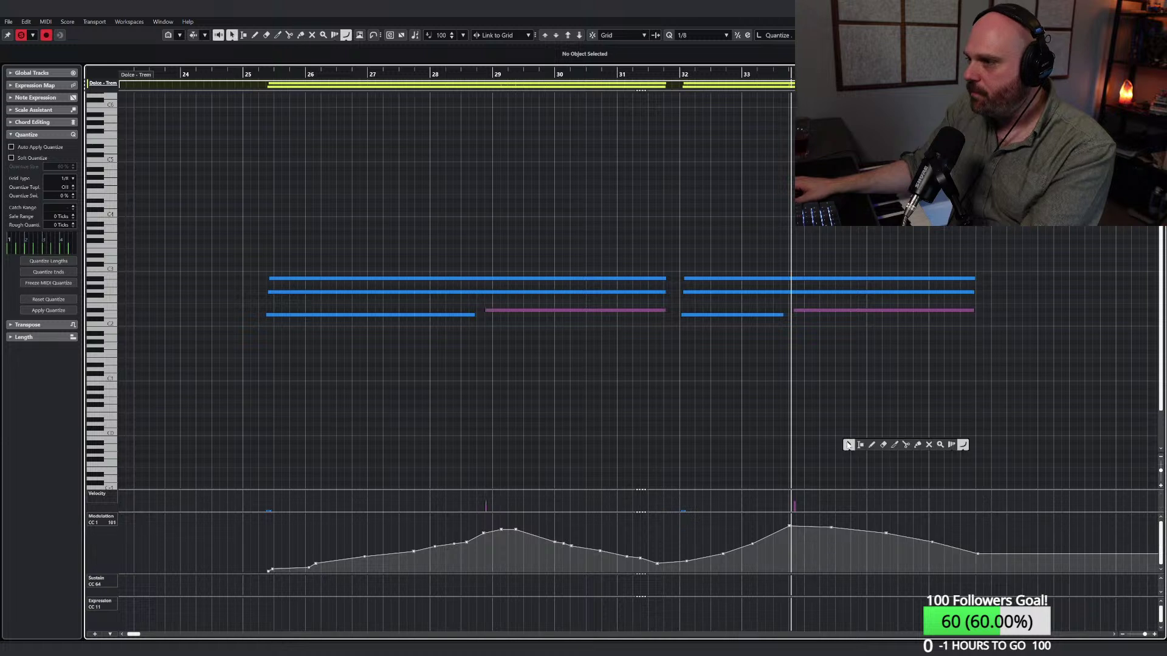
{"action": "left_click", "coordinate": [849, 445]}
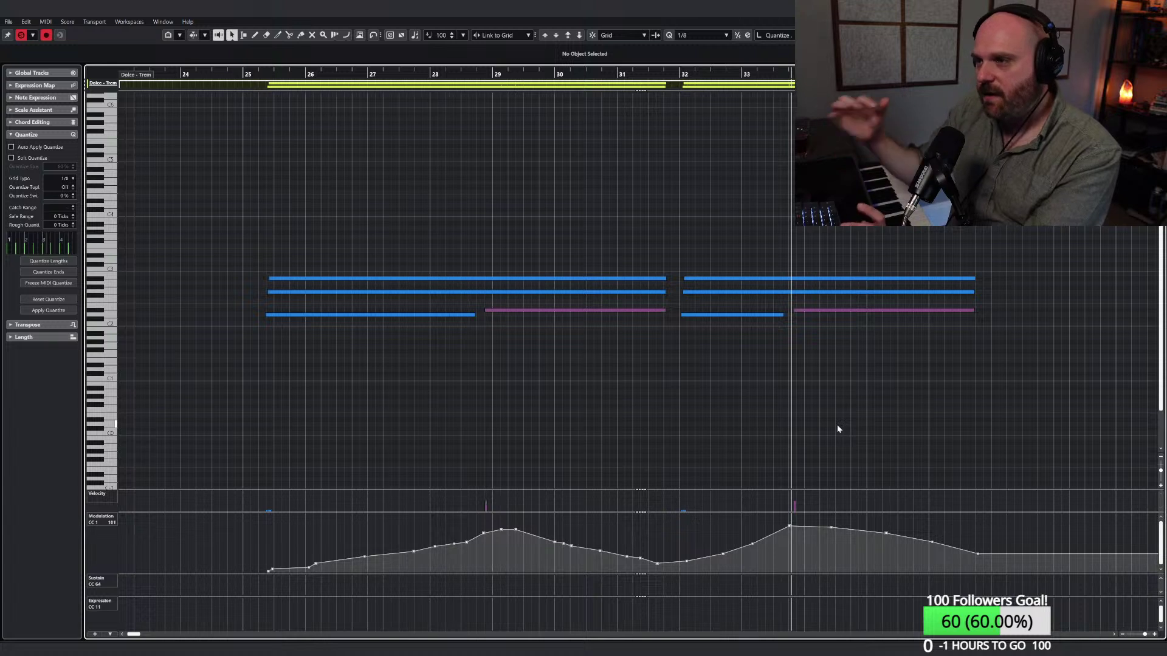
Step: Return from the Dolce - Trem note editor to the project and play it from about bar 32
{"action": "right_click", "coordinate": [719, 188]}
{"action": "left_click", "coordinate": [724, 194]}
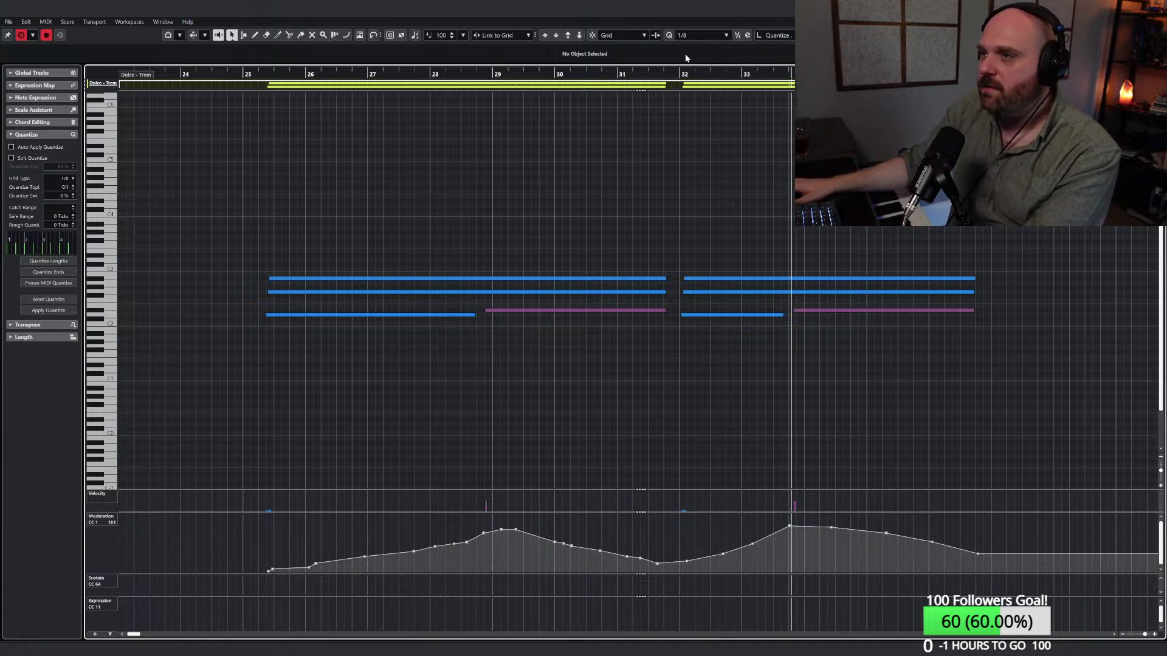
{"action": "left_click", "coordinate": [679, 74]}
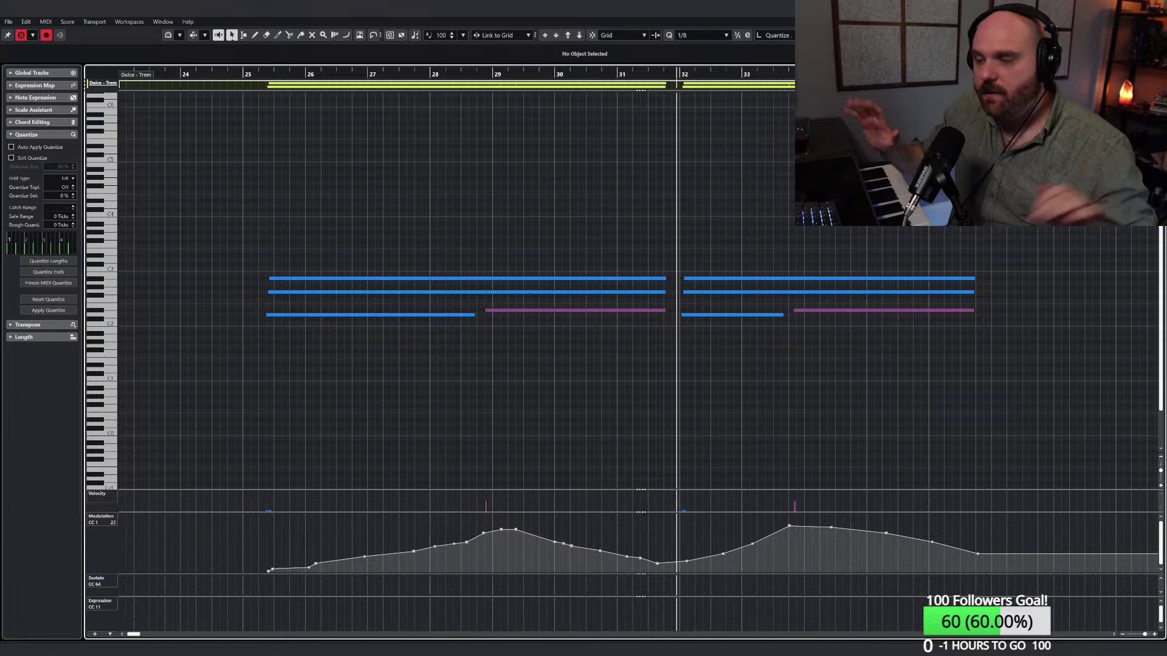
{"action": "key", "text": "ctrl+e"}
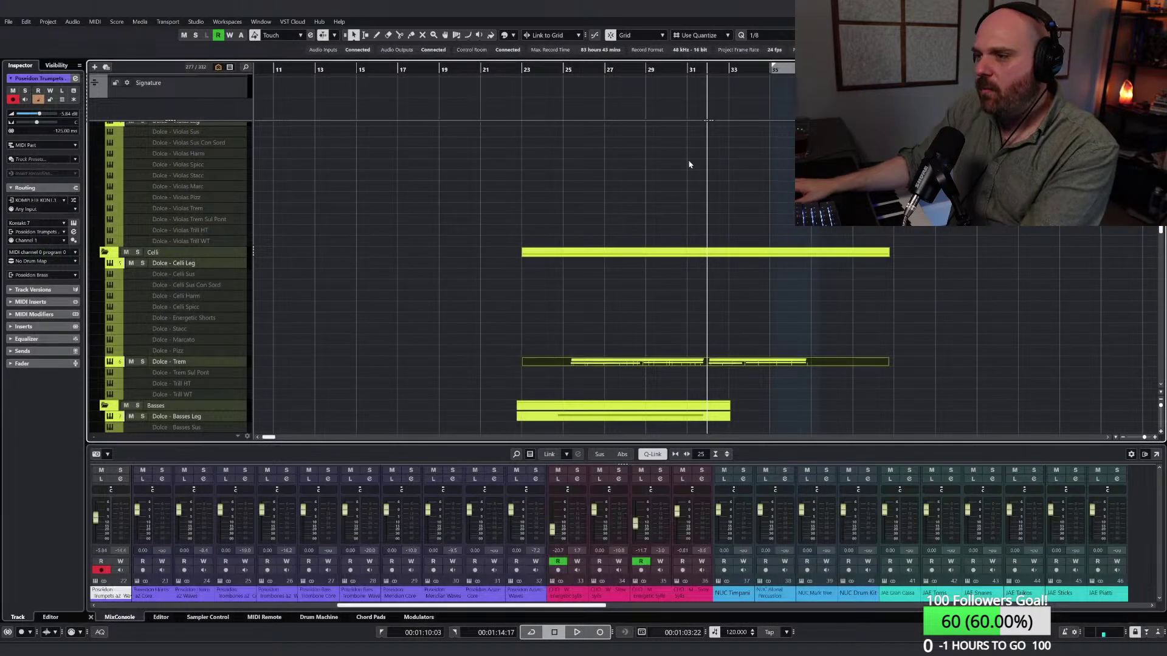
{"action": "key", "text": "space"}
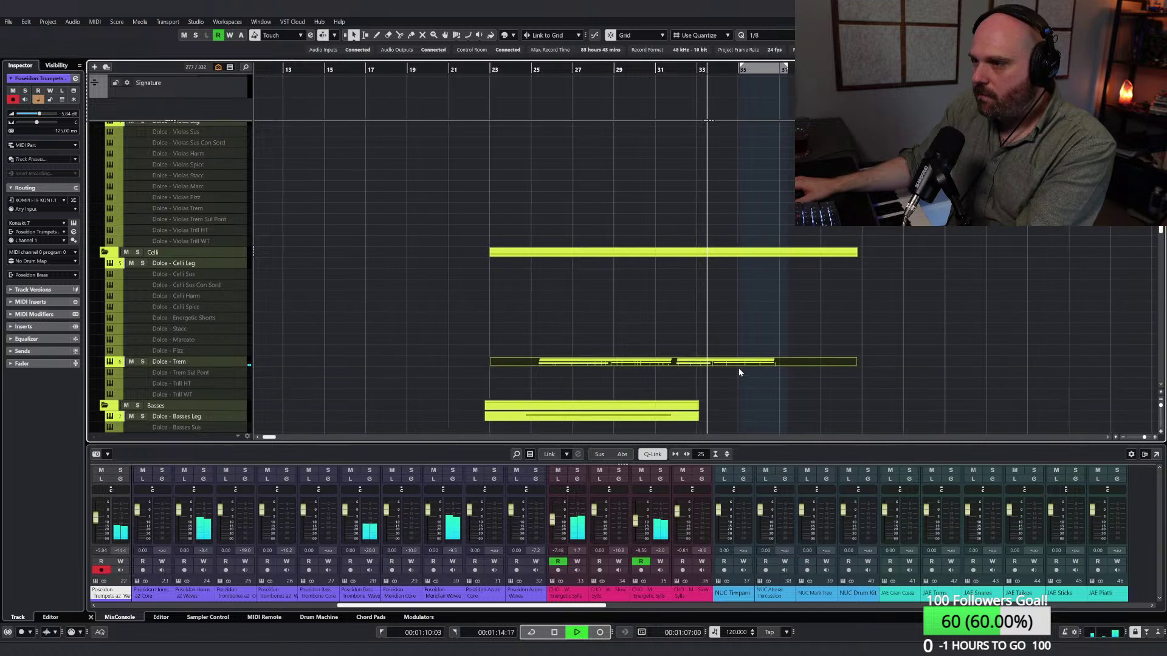
Step: Lower the volume automation peak at bar 34 on the CHO - W - Energetic Sylls track and stop playback
{"action": "scroll", "coordinate": [694, 304], "scroll_direction": "down", "scroll_amount": 10}
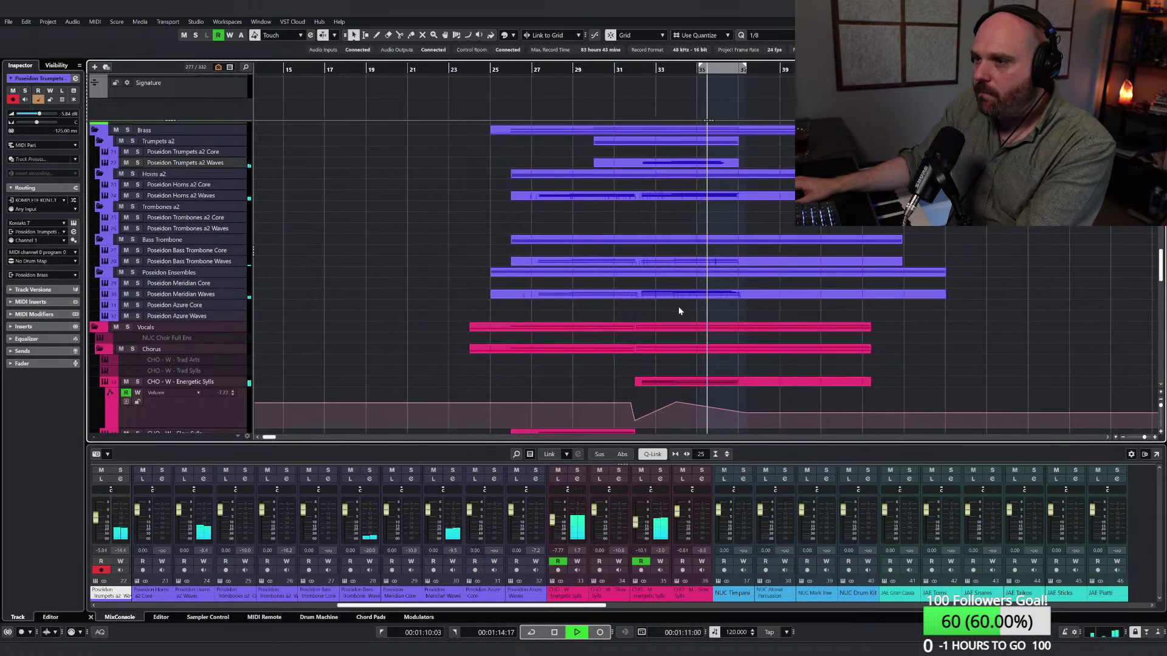
{"action": "left_click", "coordinate": [691, 407]}
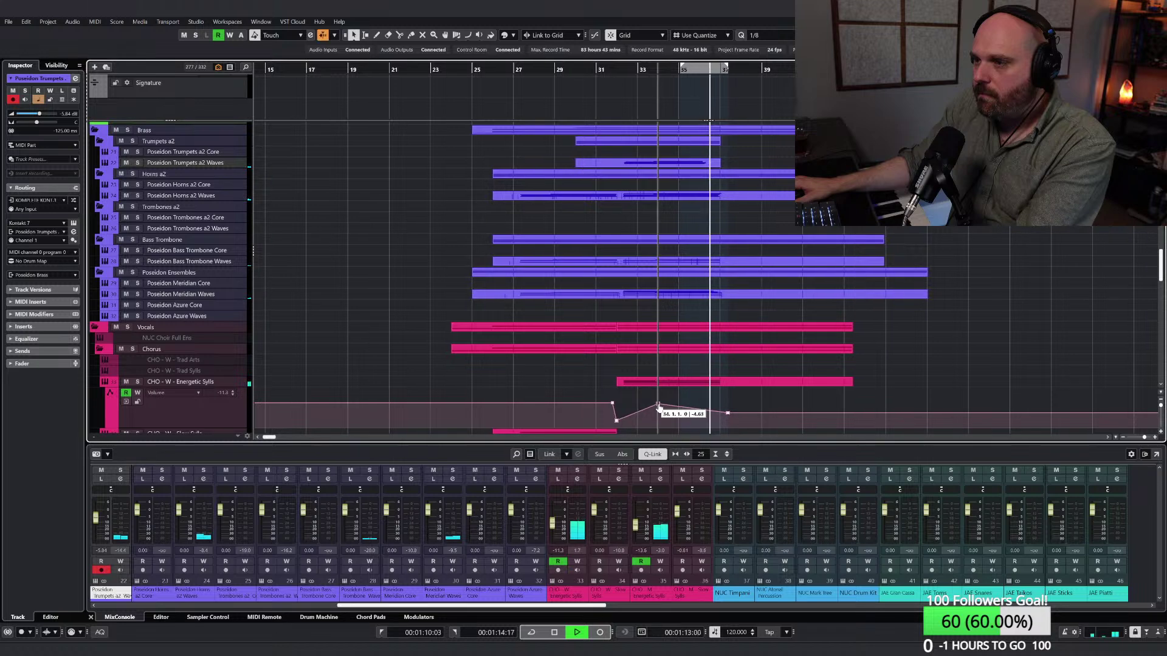
{"action": "key", "text": "space"}
Step: Solo the Poseidon Pad - Wavering Pad and Atlantis tracks and play them back
{"action": "scroll", "coordinate": [594, 242], "scroll_direction": "down", "scroll_amount": 5}
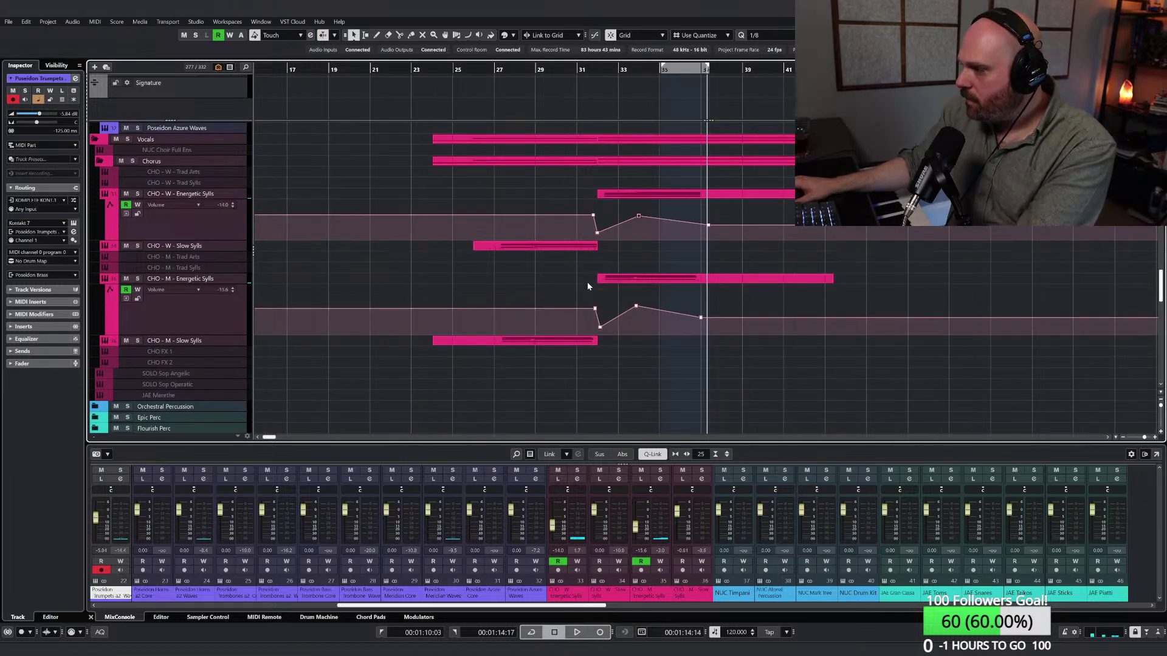
{"action": "scroll", "coordinate": [588, 287], "scroll_direction": "down", "scroll_amount": 6}
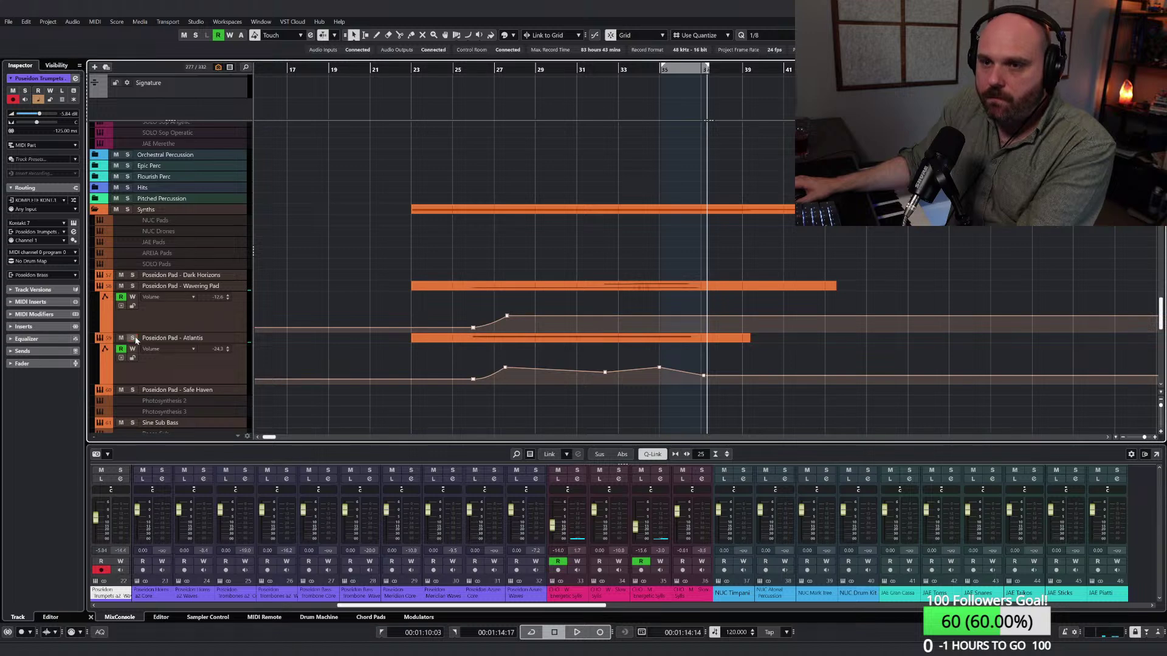
{"action": "left_click", "coordinate": [134, 338]}
{"action": "left_click", "coordinate": [636, 107]}
{"action": "key", "text": "space"}
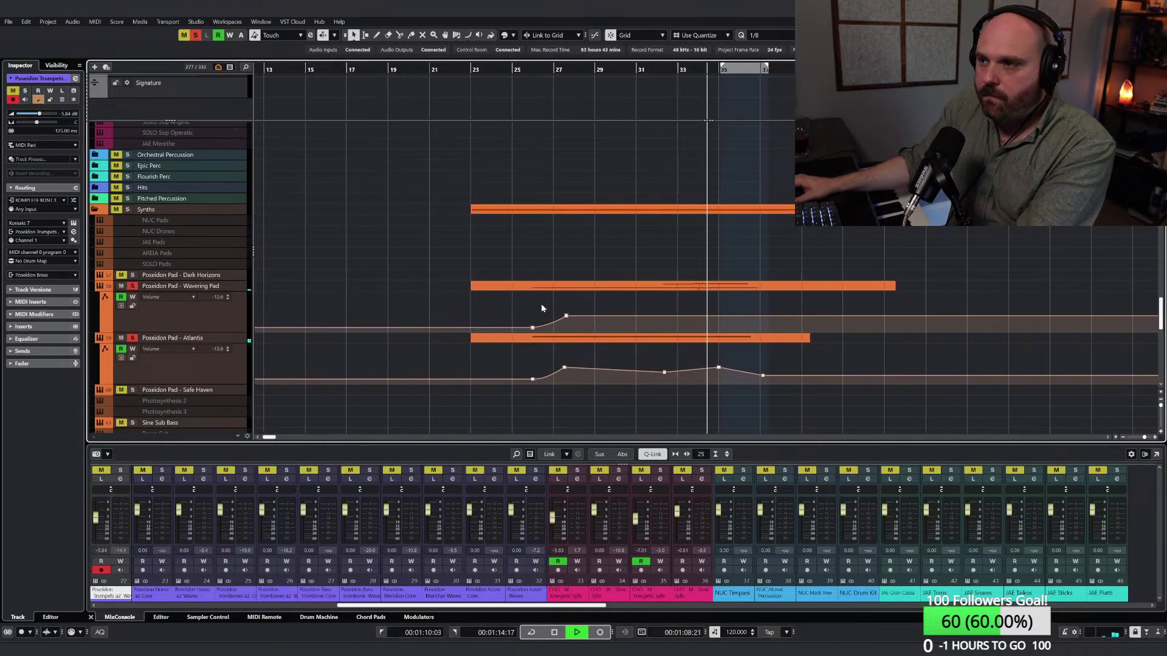
Step: Open the Poseidon Pad - Wavering Pad part to review its notes, and return to the project
{"action": "left_click", "coordinate": [666, 290]}
{"action": "double_click", "coordinate": [645, 291]}
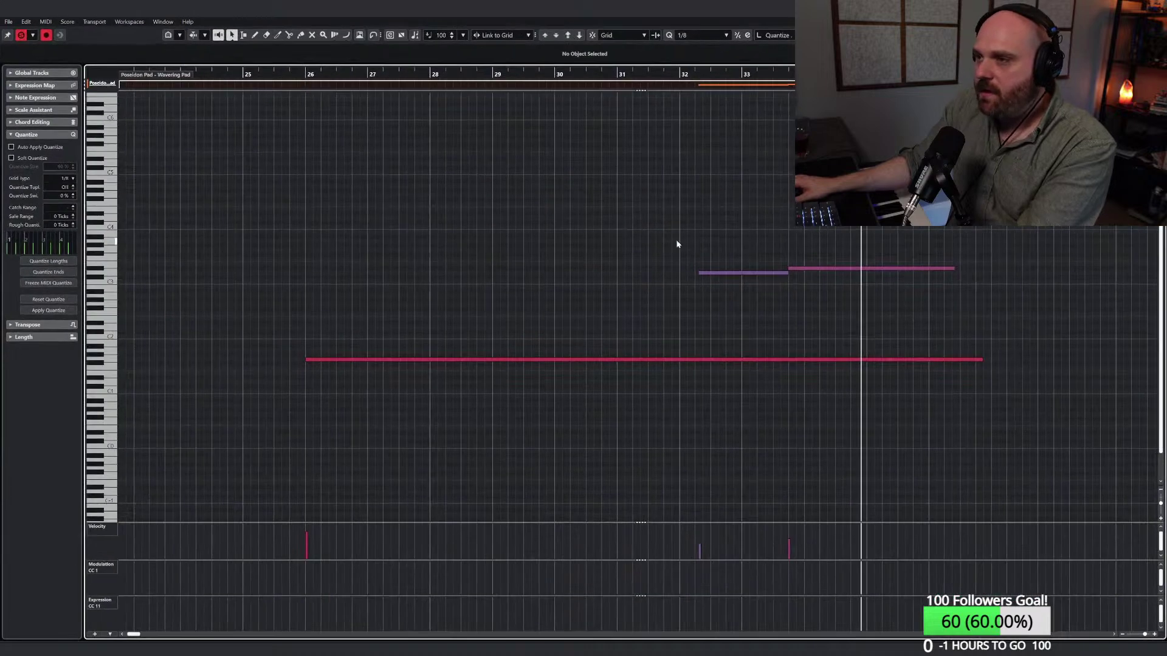
{"action": "key", "text": "Escape"}
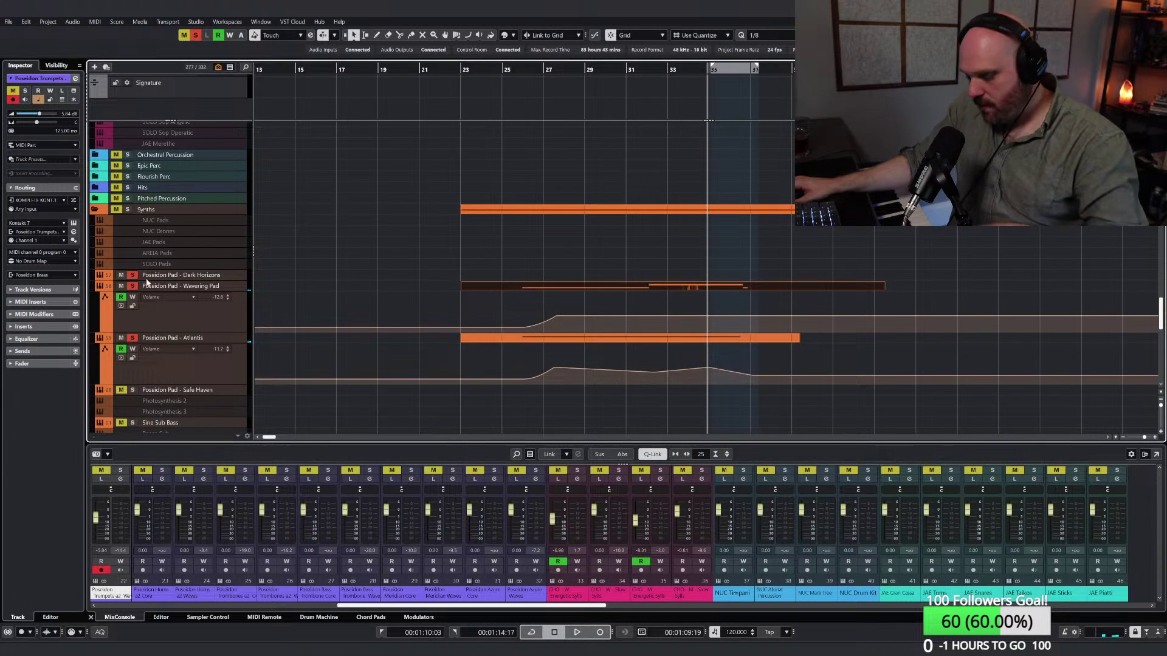
Step: Audition Poseidon Pad - Dark Horizons, and select and solo Poseidon Pad - Safe Haven
{"action": "left_click", "coordinate": [158, 276]}
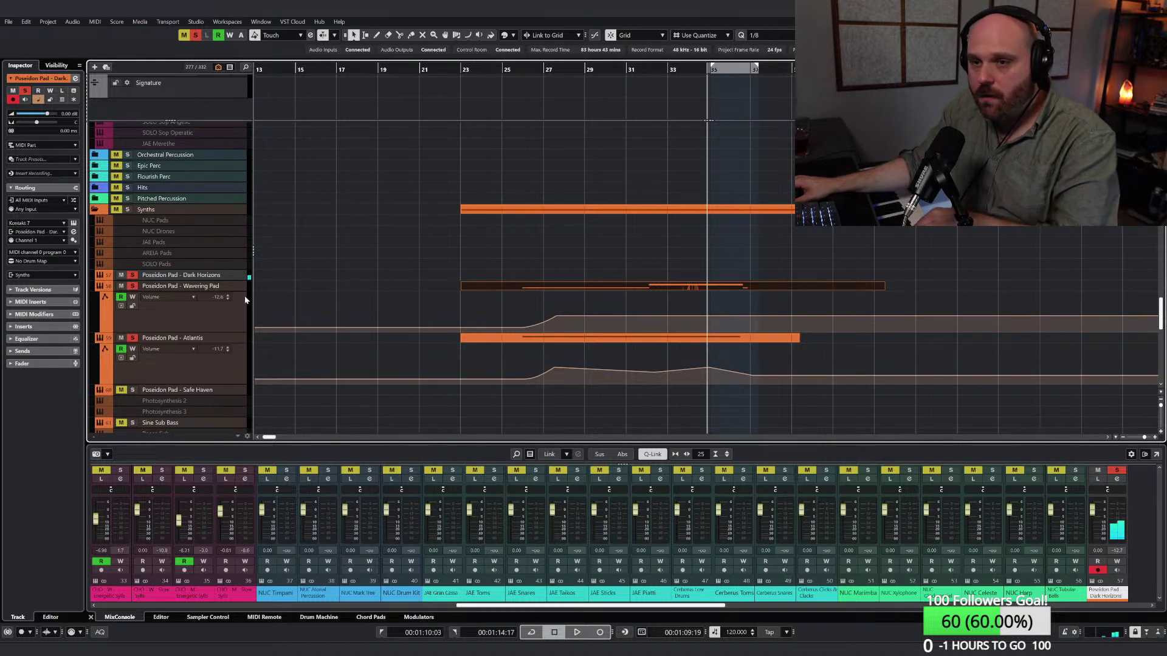
{"action": "left_click", "coordinate": [206, 389]}
{"action": "left_click", "coordinate": [133, 390]}
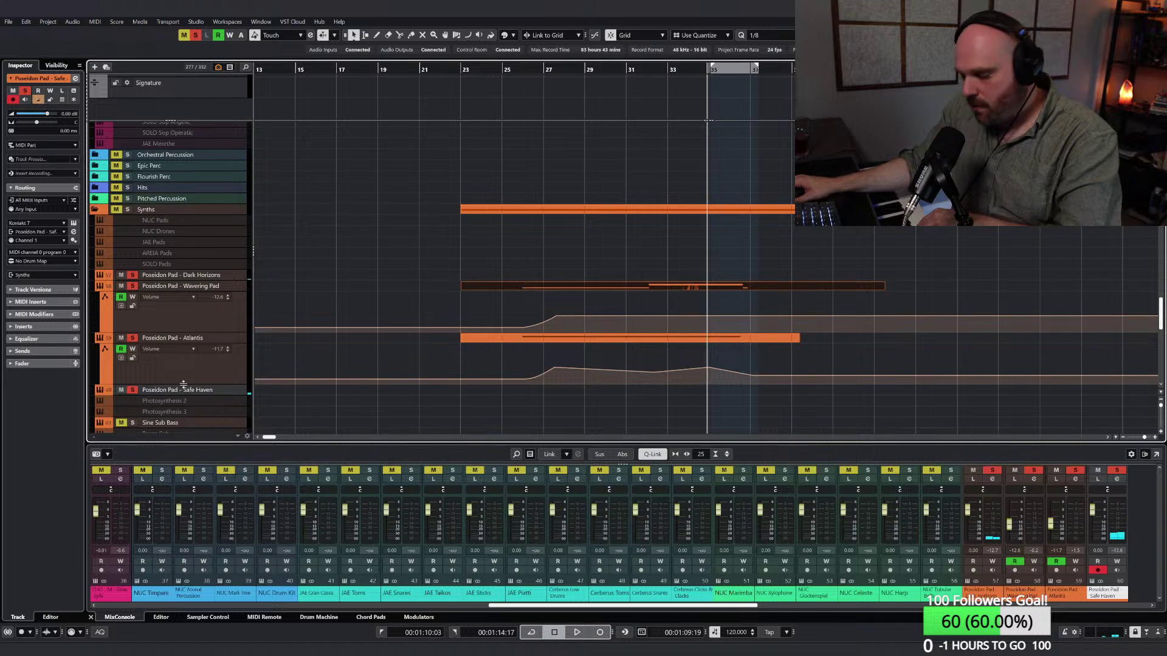
Step: Clear all solos and record a new part on Poseidon Pad - Safe Haven from about bar 30 to bar 37
{"action": "left_click", "coordinate": [634, 72]}
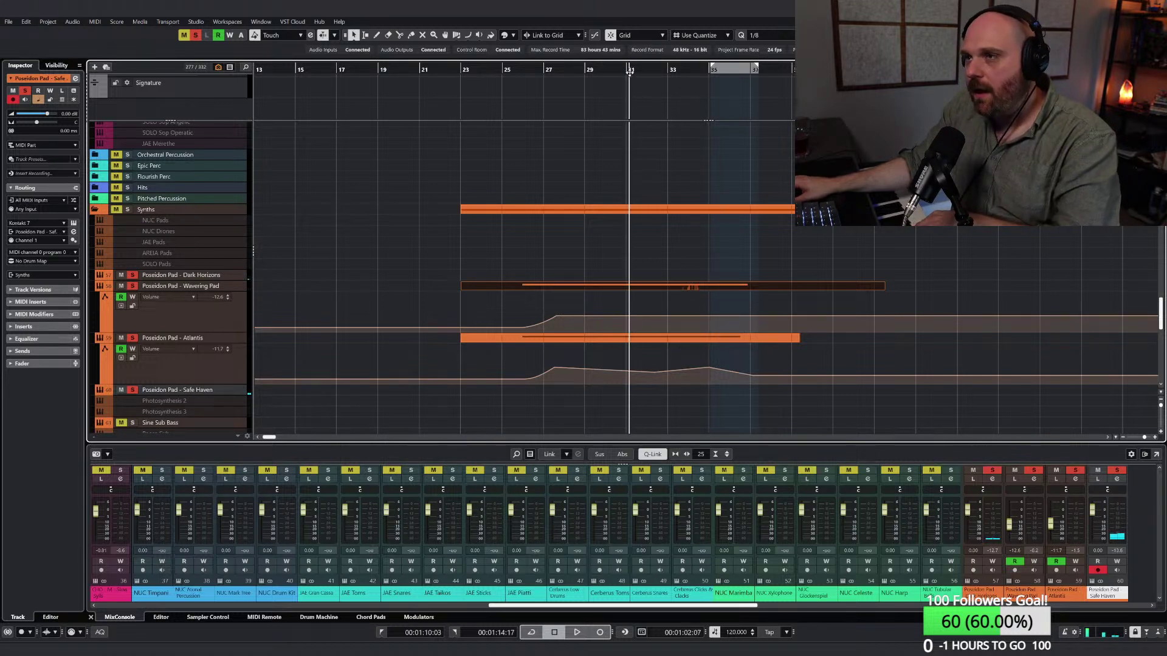
{"action": "left_click", "coordinate": [196, 35]}
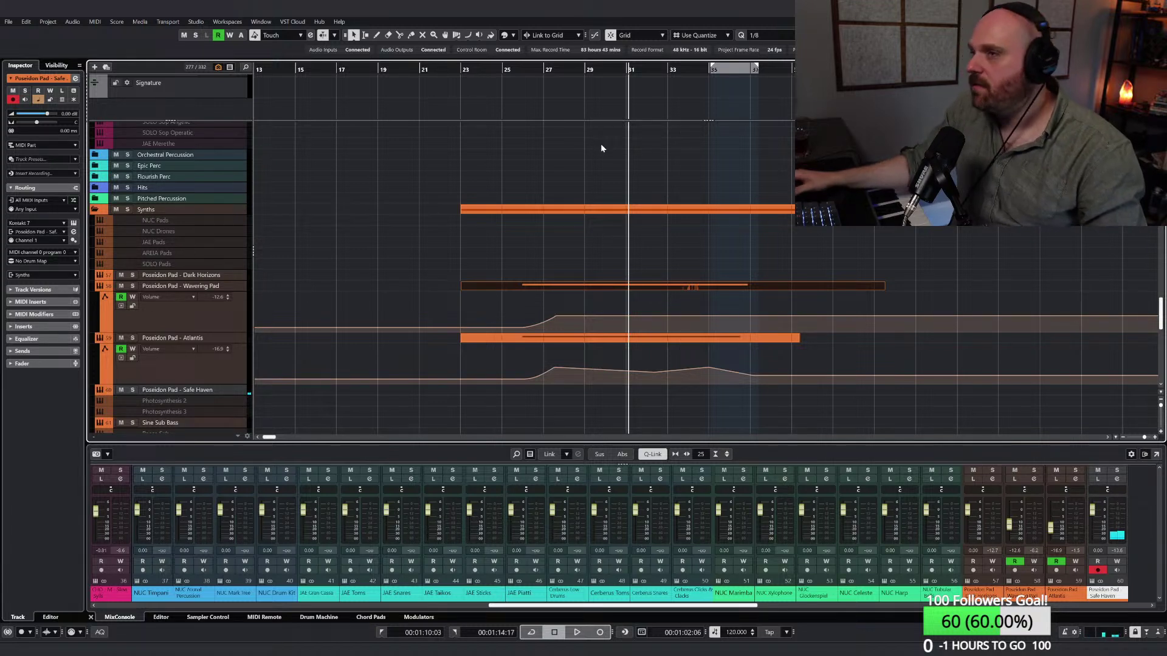
{"action": "left_click", "coordinate": [614, 69]}
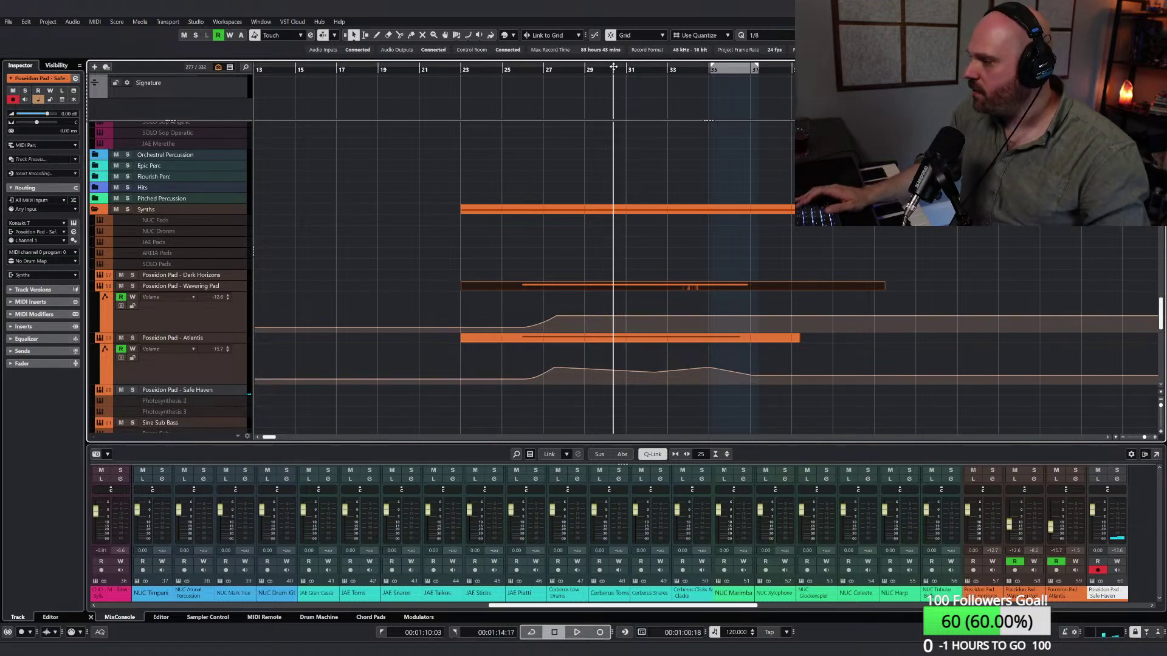
{"action": "key", "text": "KP_Multiply"}
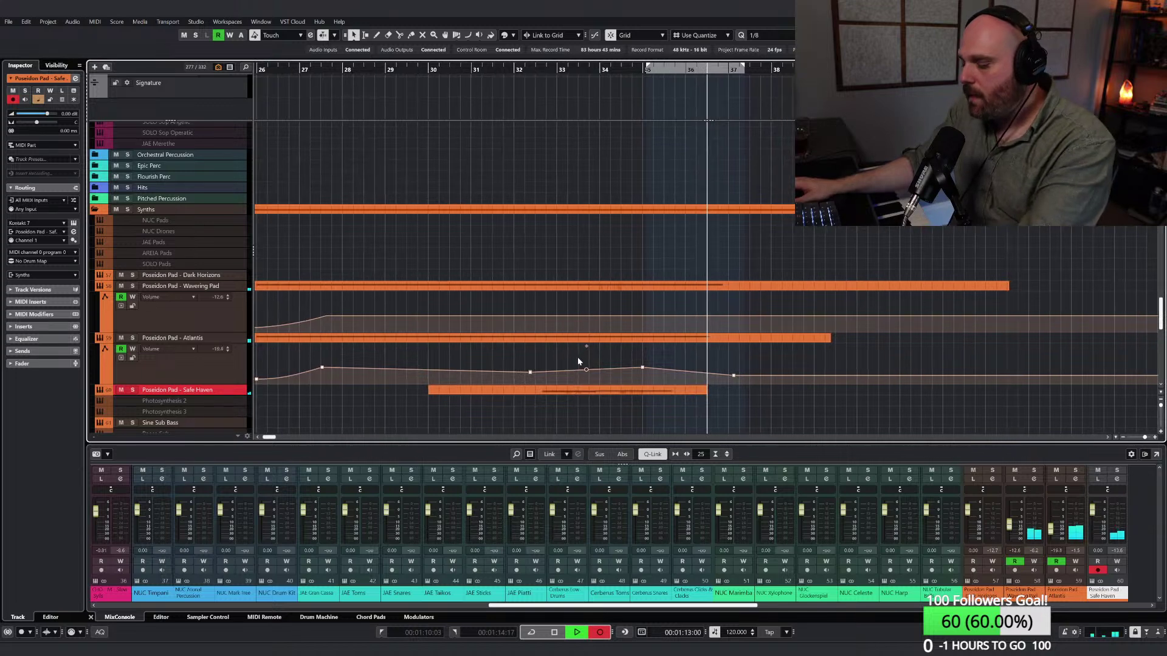
{"action": "key", "text": "space"}
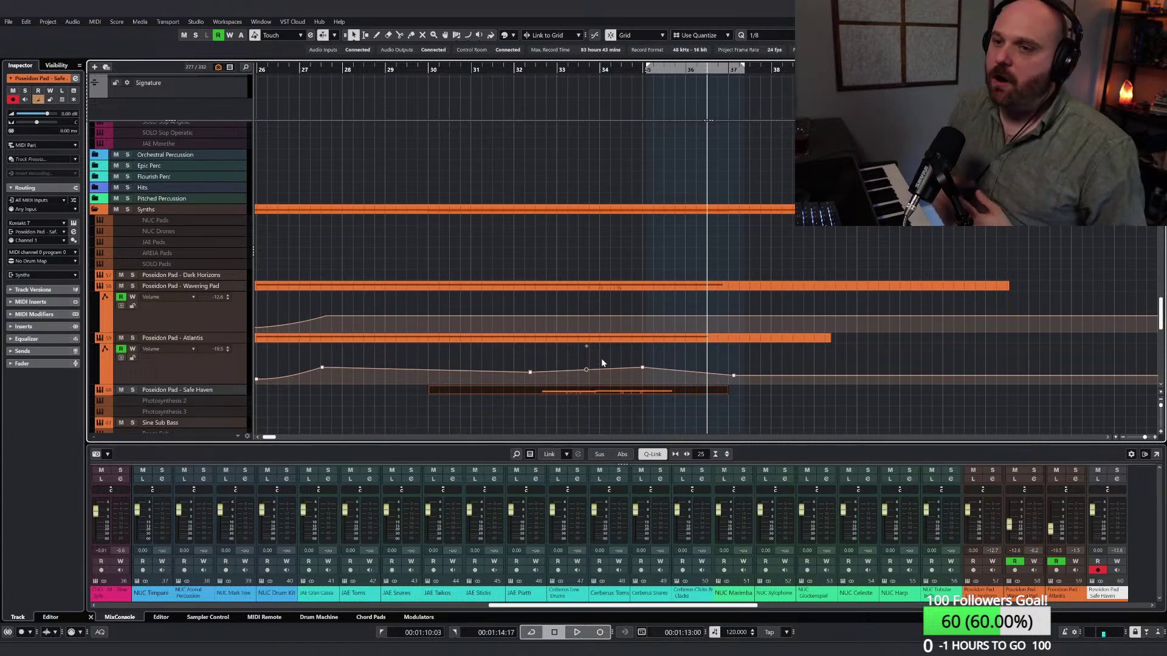
Step: Play the section from about bar 32 and look through the vocal, brass, string and demo tracks
{"action": "scroll", "coordinate": [347, 250], "scroll_direction": "up", "scroll_amount": 10}
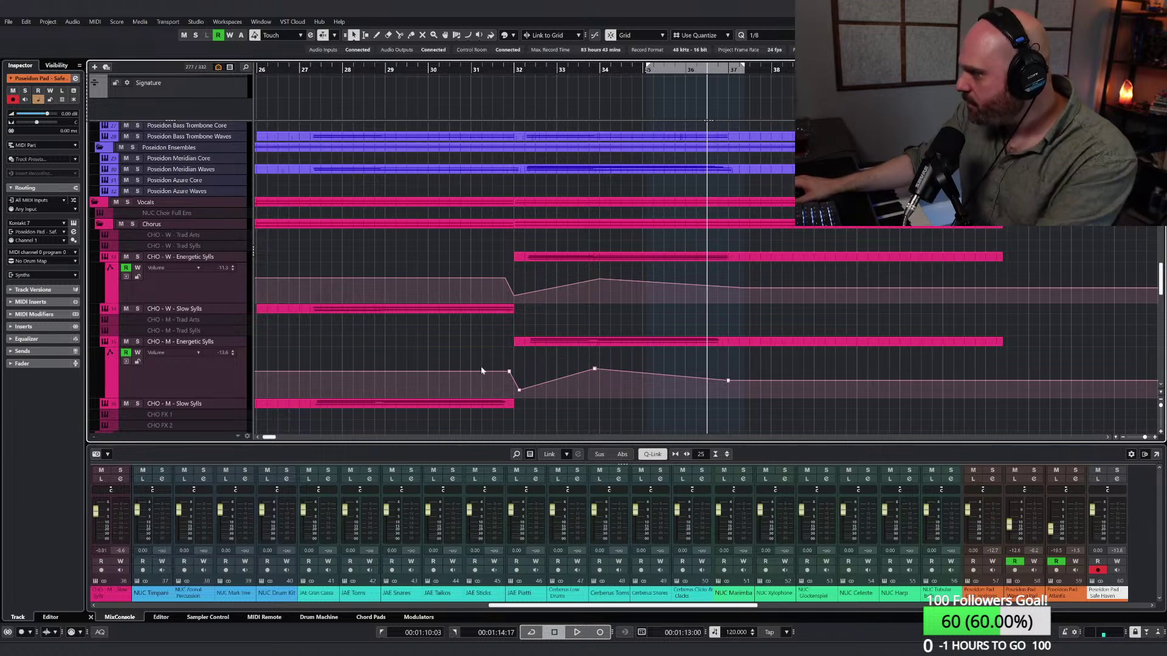
{"action": "left_click", "coordinate": [527, 70]}
{"action": "key", "text": "space"}
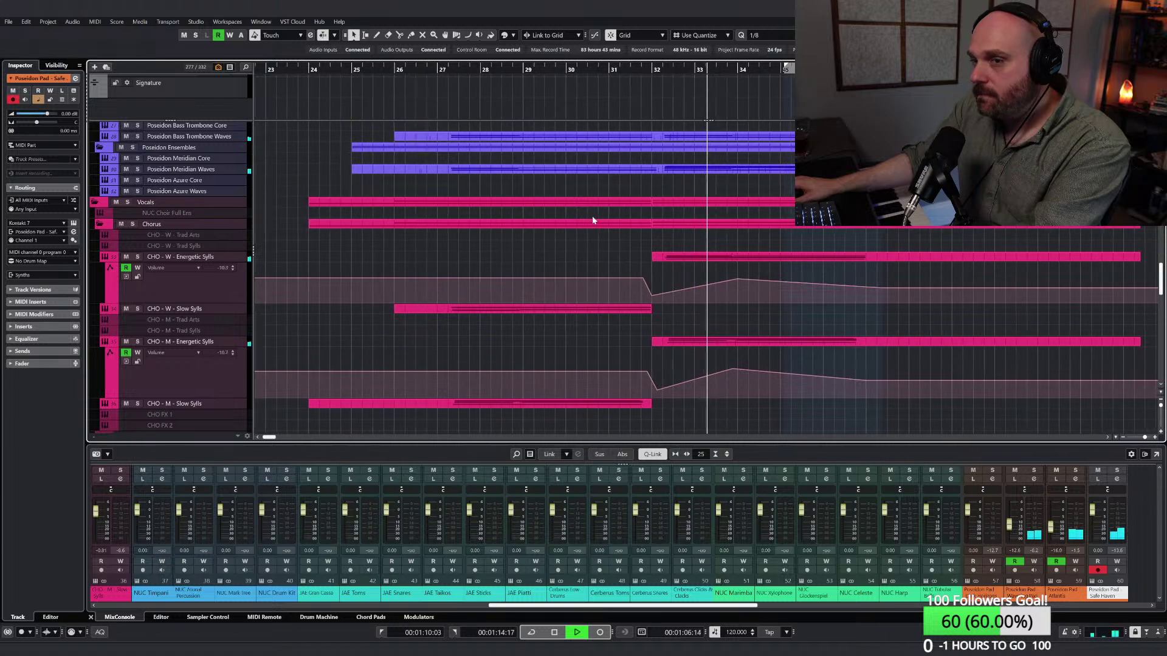
{"action": "scroll", "coordinate": [604, 249], "scroll_direction": "up", "scroll_amount": 5}
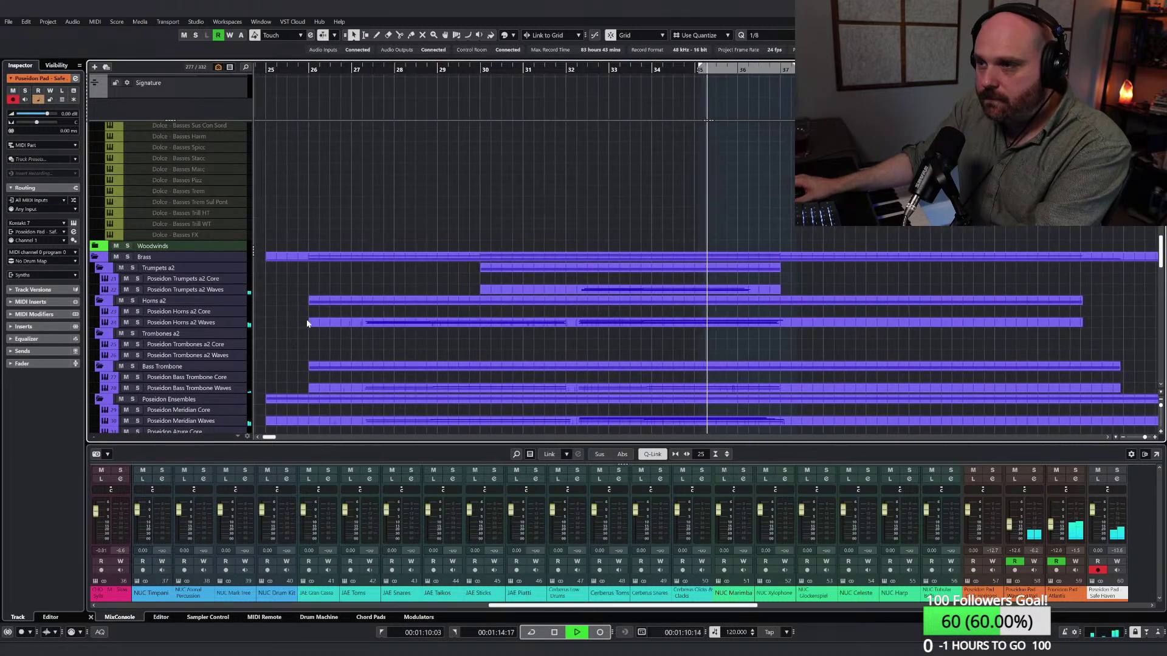
{"action": "scroll", "coordinate": [516, 310], "scroll_direction": "down", "scroll_amount": 5}
{"action": "scroll", "coordinate": [526, 299], "scroll_direction": "up", "scroll_amount": 5}
{"action": "scroll", "coordinate": [524, 294], "scroll_direction": "up", "scroll_amount": 5}
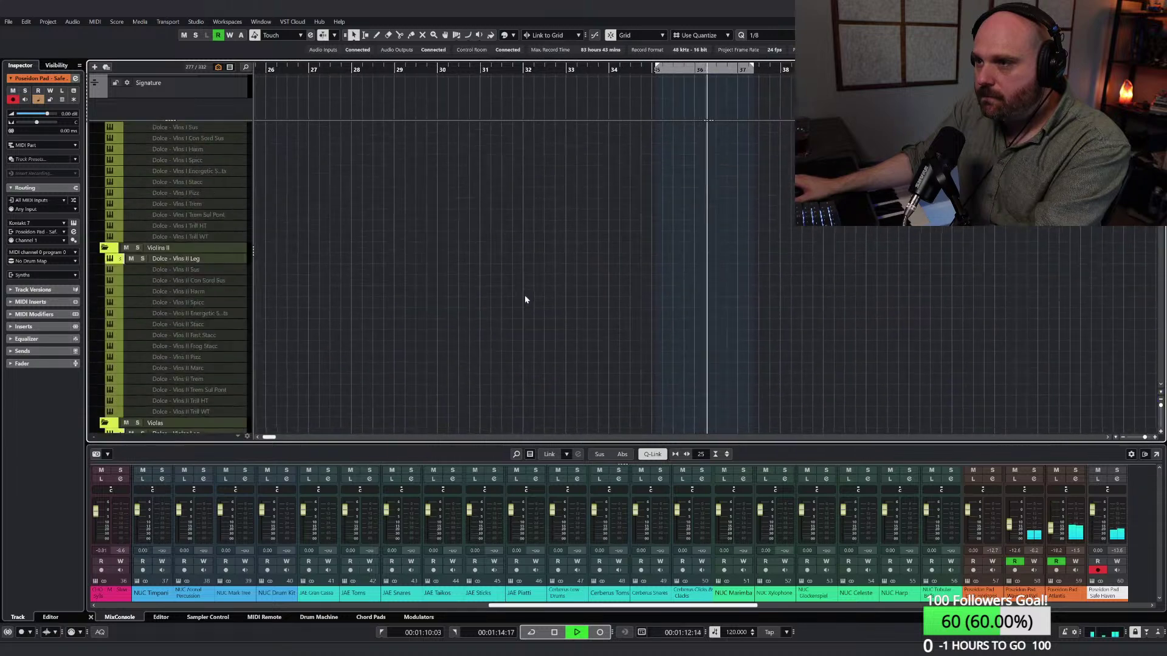
{"action": "scroll", "coordinate": [524, 294], "scroll_direction": "down", "scroll_amount": 4}
{"action": "scroll", "coordinate": [528, 253], "scroll_direction": "up", "scroll_amount": 5}
{"action": "scroll", "coordinate": [528, 268], "scroll_direction": "down", "scroll_amount": 10}
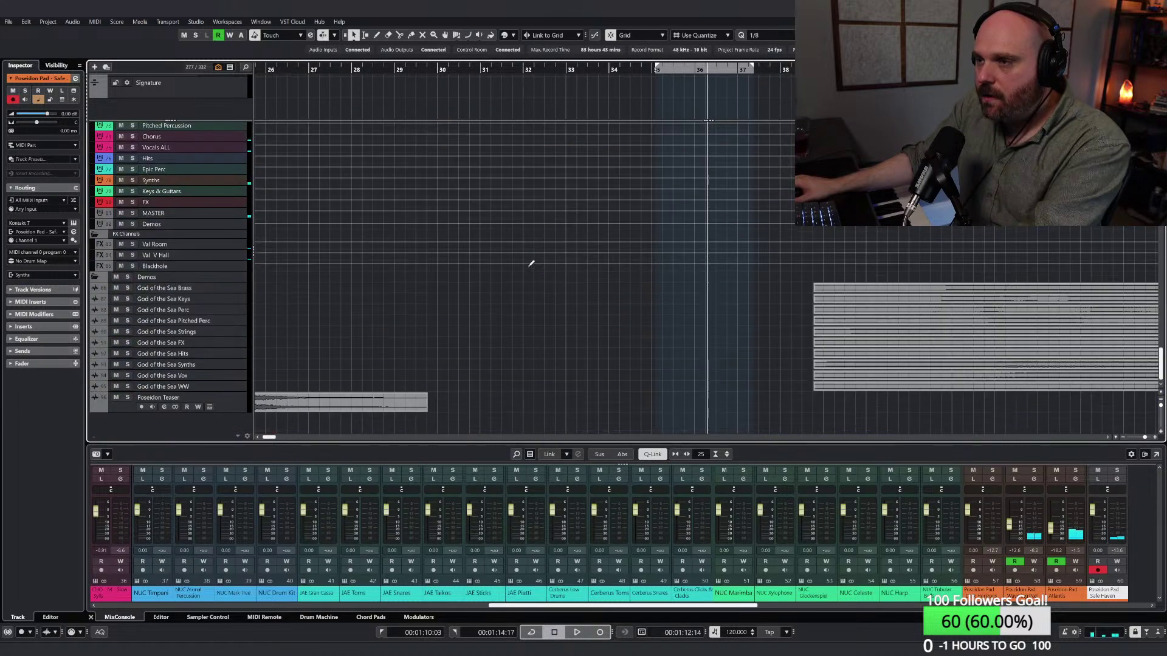
Step: Solo the Wavering Pad and Atlantis tracks and play them from about bar 32
{"action": "left_click", "coordinate": [548, 71]}
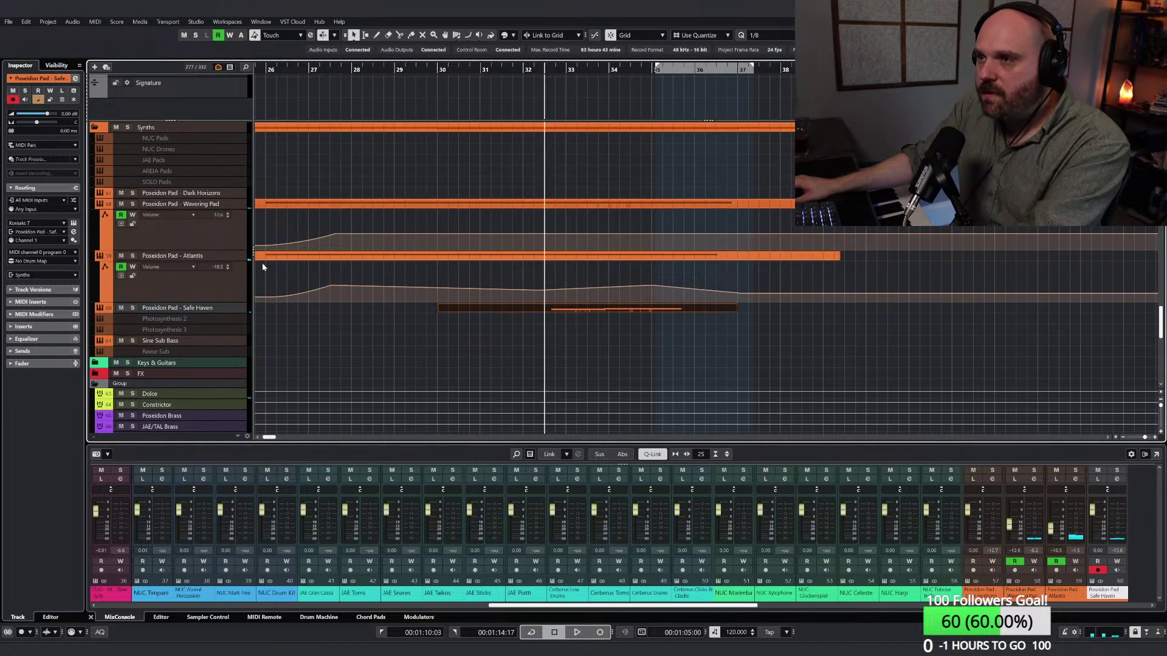
{"action": "key", "text": "space"}
{"action": "left_click", "coordinate": [132, 255]}
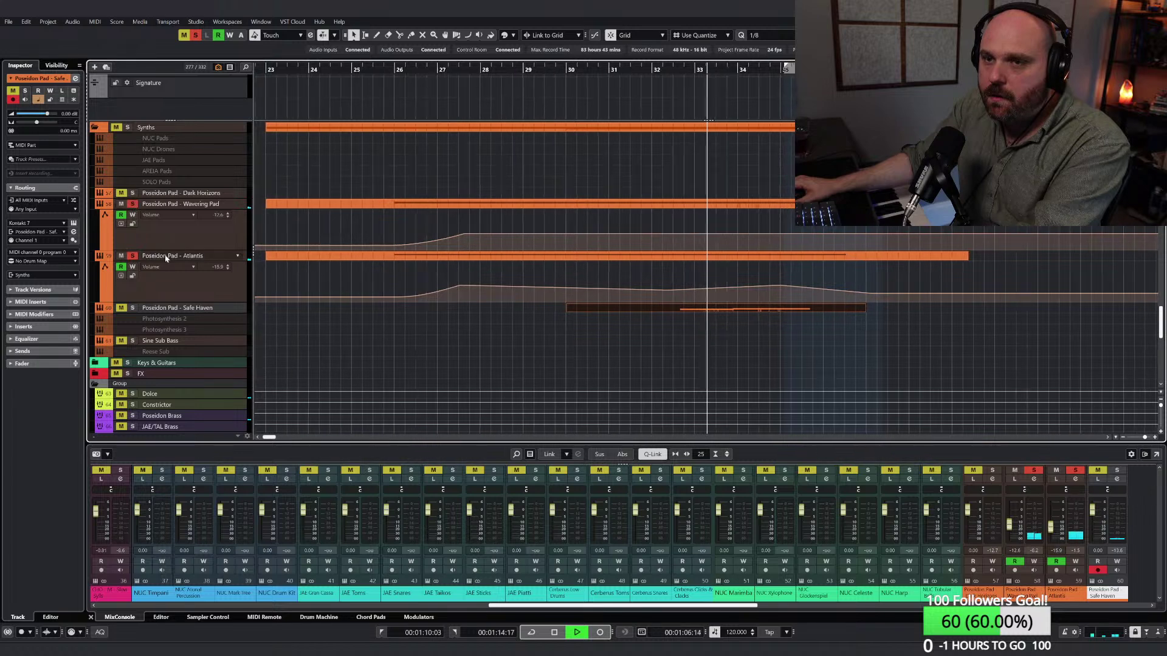
Step: Lower the Poseidon Pad - Atlantis volume automation around bar 27 and between bars 32 and 37
{"action": "key", "text": "g"}
{"action": "left_click_drag", "start_coordinate": [438, 276], "coordinate": [816, 302]}
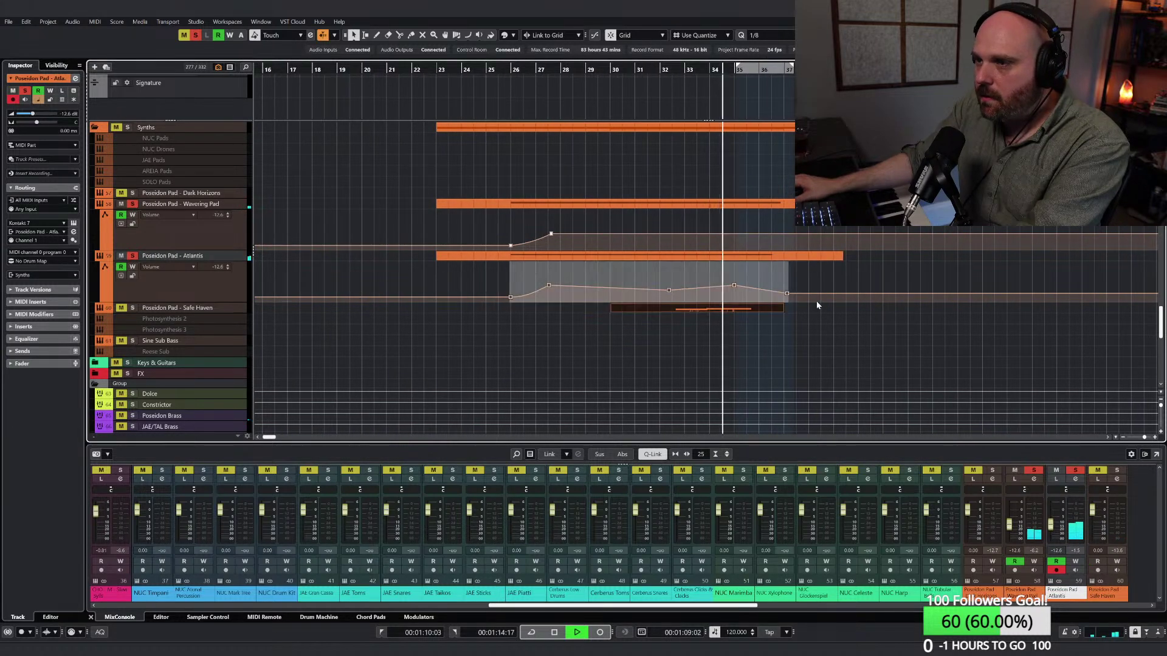
{"action": "left_click", "coordinate": [723, 282]}
{"action": "key", "text": "space"}
{"action": "left_click_drag", "start_coordinate": [629, 282], "coordinate": [769, 305]}
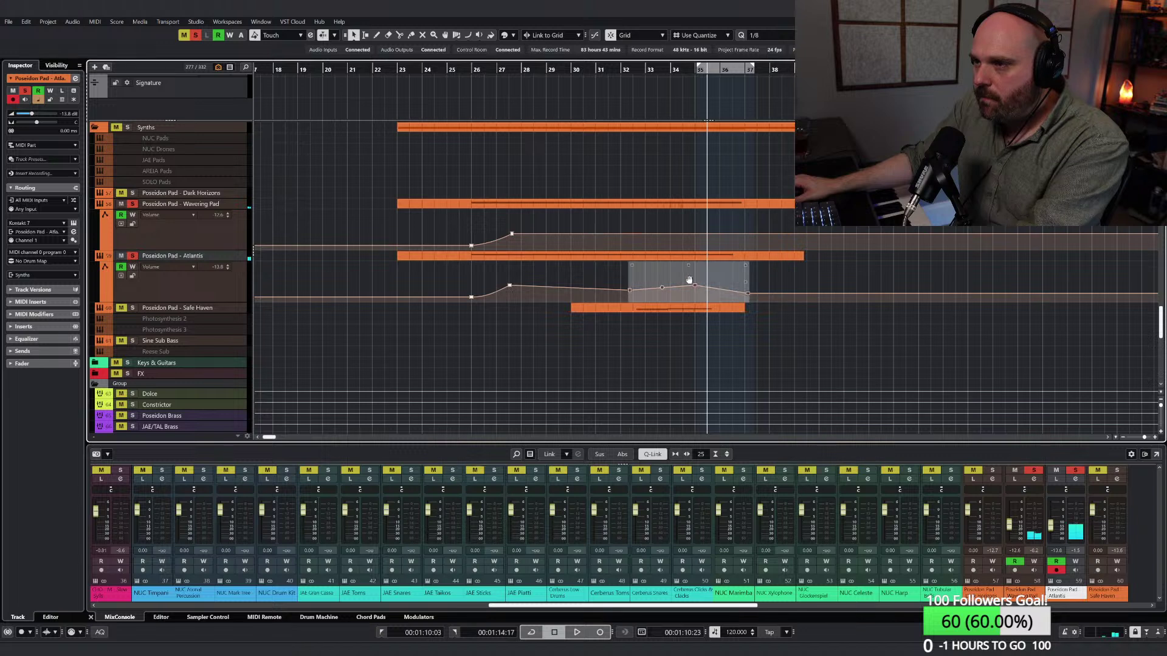
{"action": "left_click", "coordinate": [570, 267]}
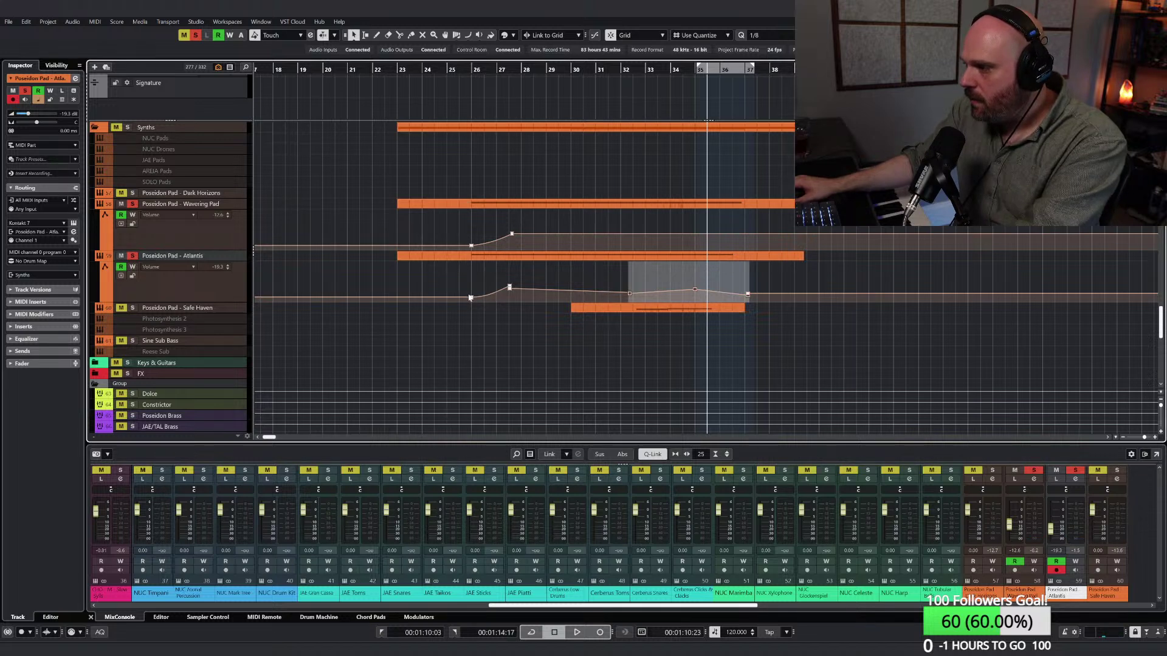
{"action": "left_click", "coordinate": [492, 241]}
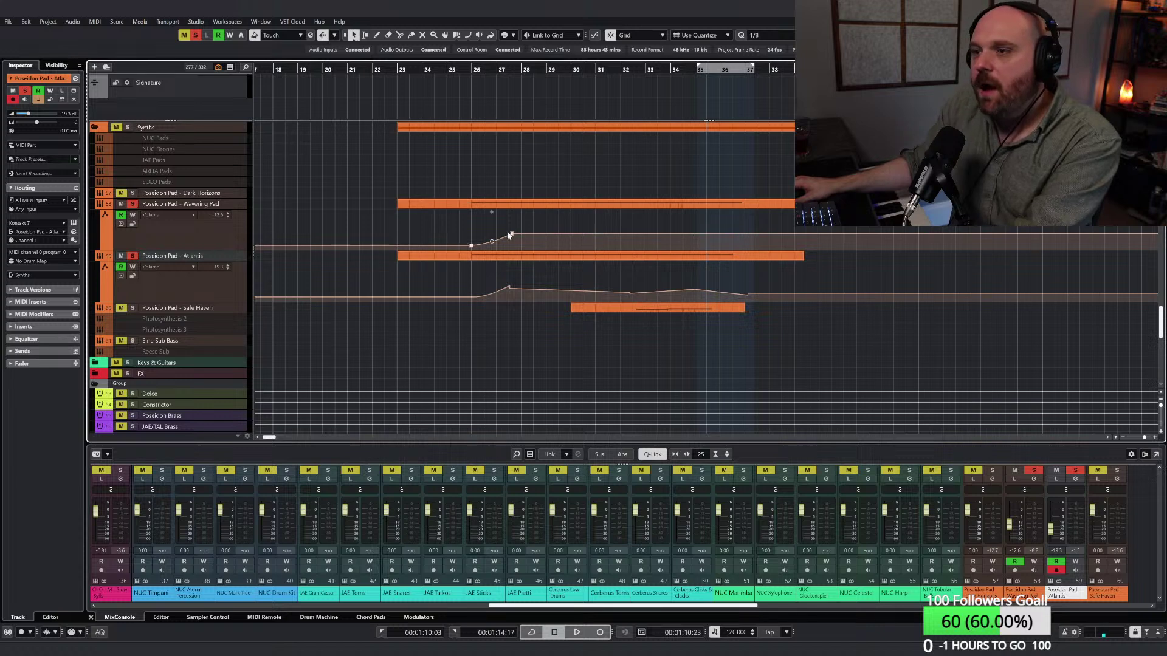
{"action": "left_click_drag", "start_coordinate": [509, 291], "coordinate": [507, 291]}
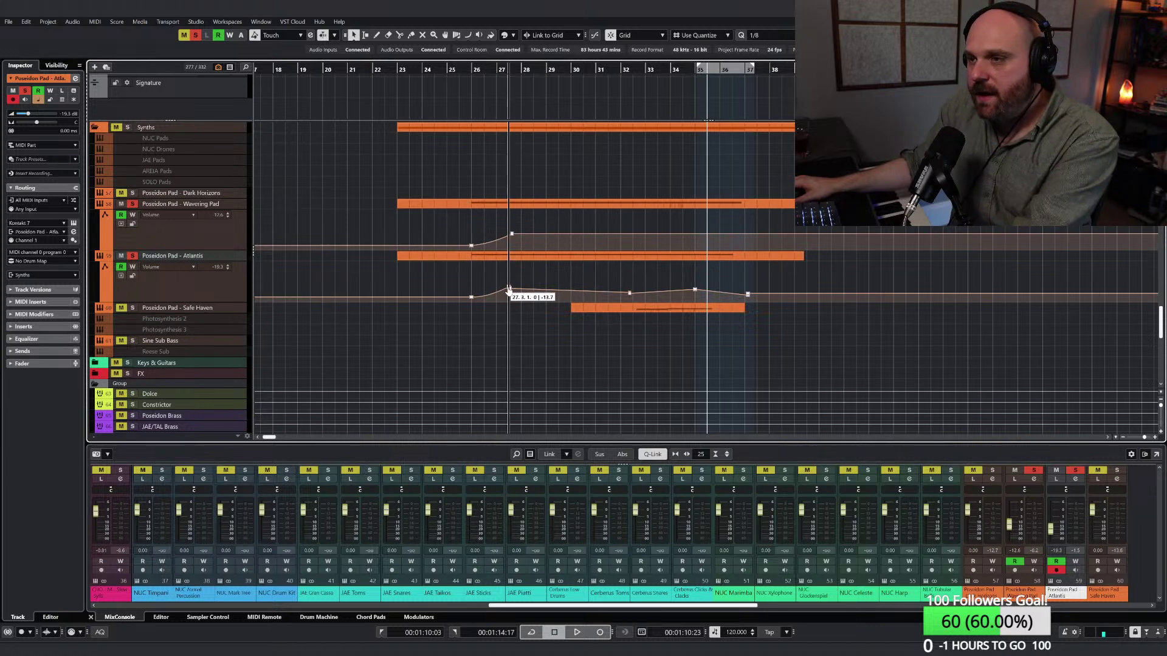
Step: Clear all solos, and open the Poseidon Meridian Waves instrument and move its window clear of the track list
{"action": "scroll", "coordinate": [404, 209], "scroll_direction": "down", "scroll_amount": 10}
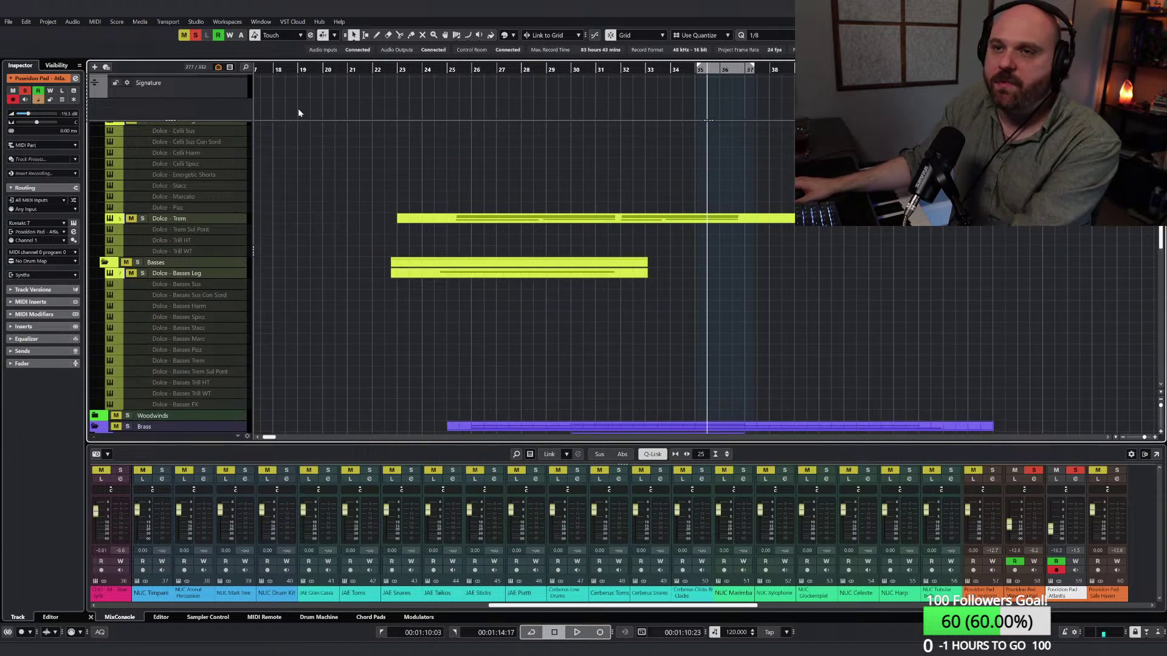
{"action": "left_click", "coordinate": [196, 36]}
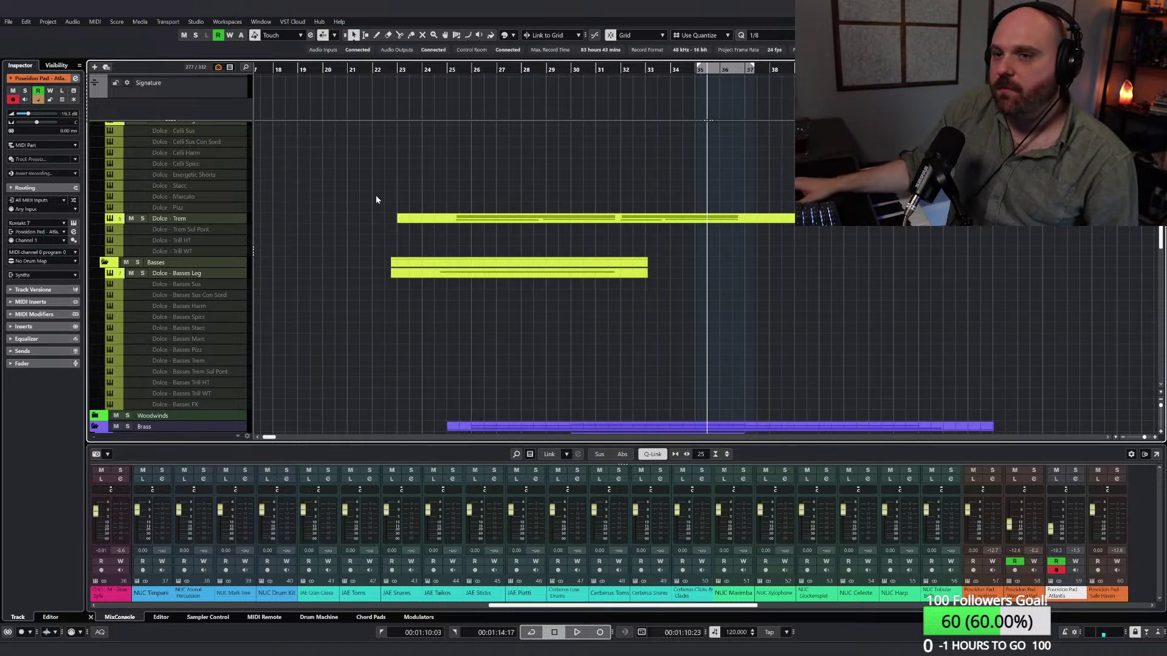
{"action": "scroll", "coordinate": [419, 274], "scroll_direction": "down", "scroll_amount": 10}
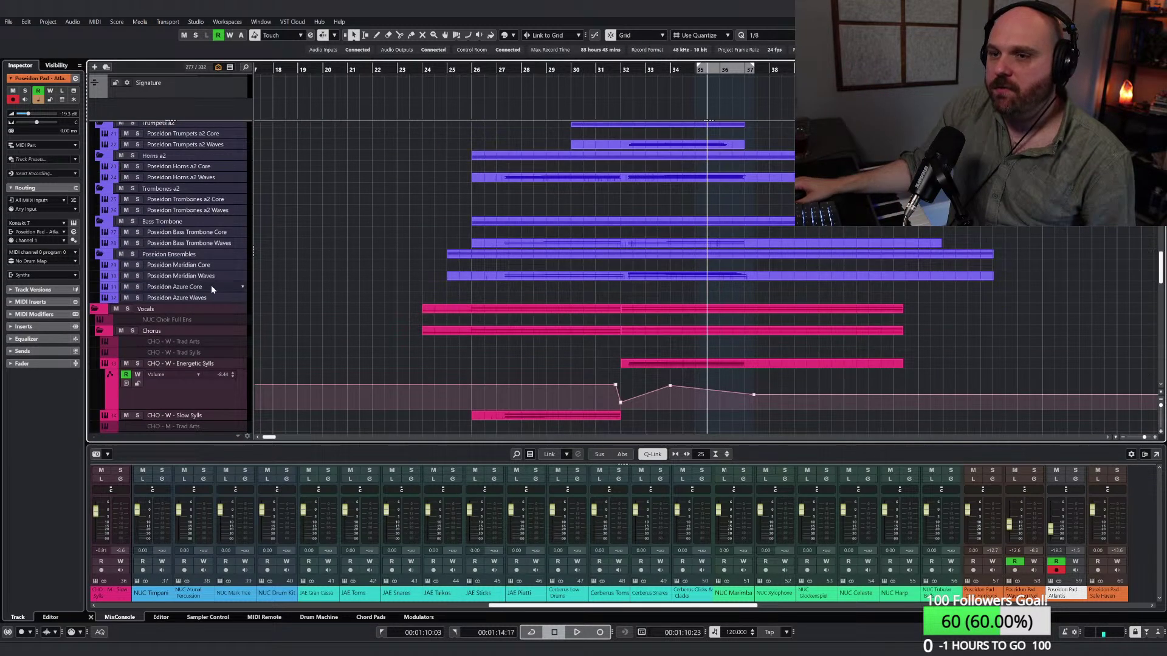
{"action": "left_click", "coordinate": [196, 276]}
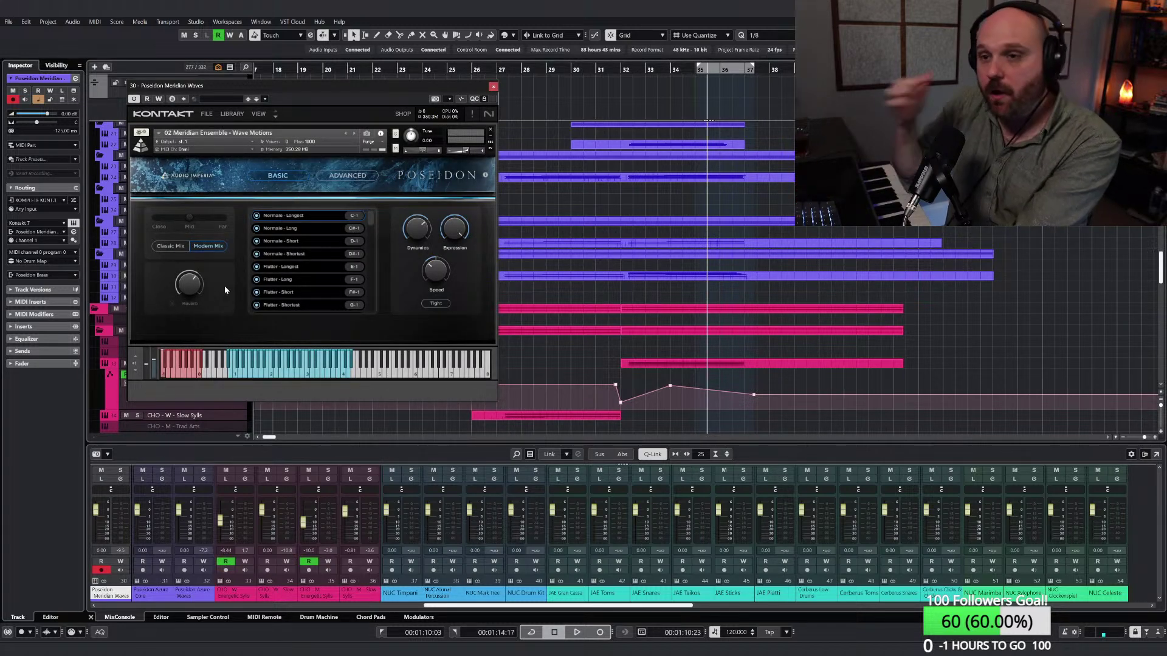
{"action": "left_click_drag", "start_coordinate": [326, 84], "coordinate": [575, 73]}
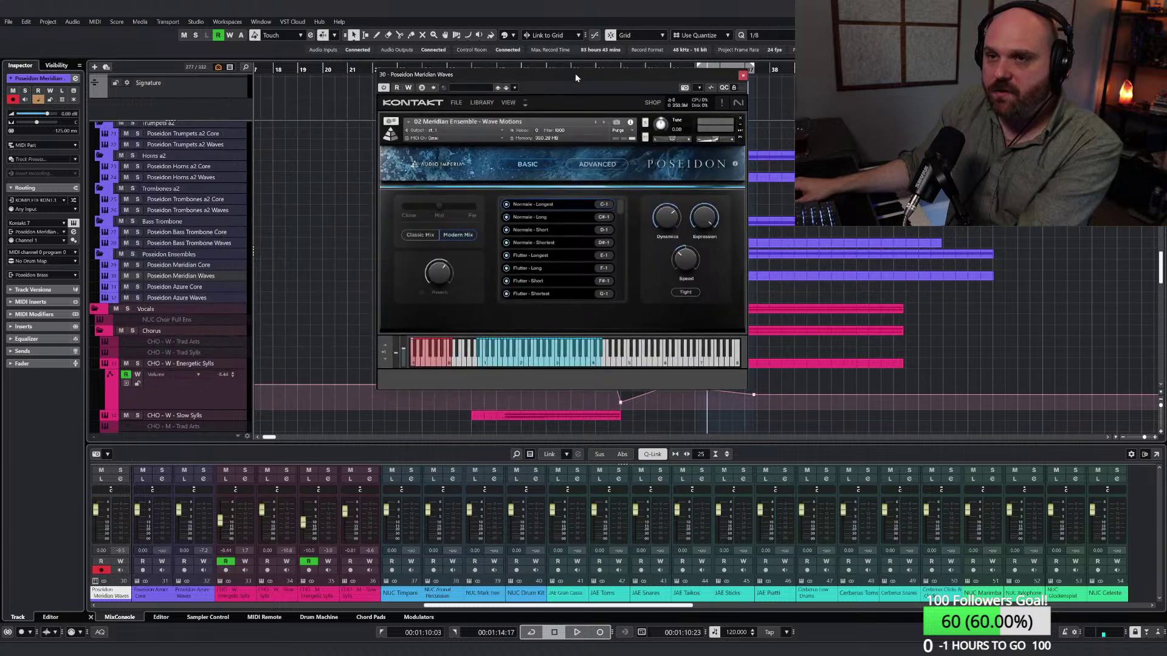
Step: Solo the Brass folder, move the Meridian Waves window further aside, and play the brass from about bar 26
{"action": "scroll", "coordinate": [317, 261], "scroll_direction": "up", "scroll_amount": 5}
{"action": "left_click", "coordinate": [128, 301]}
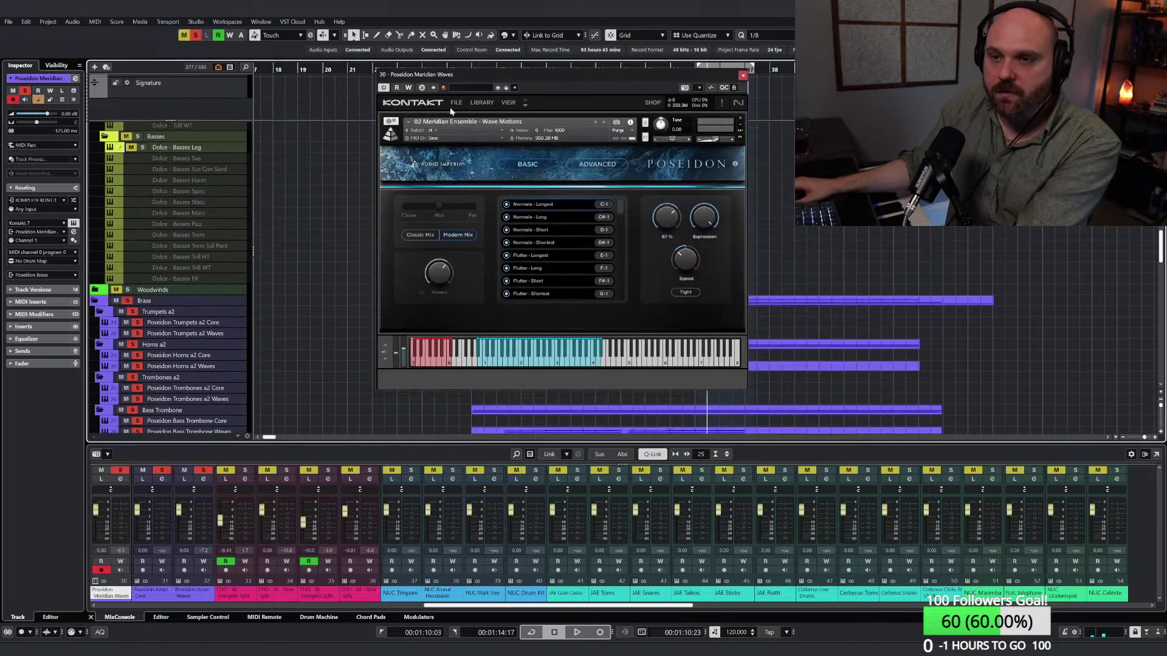
{"action": "left_click_drag", "start_coordinate": [479, 74], "coordinate": [368, 113]}
{"action": "left_click", "coordinate": [488, 69]}
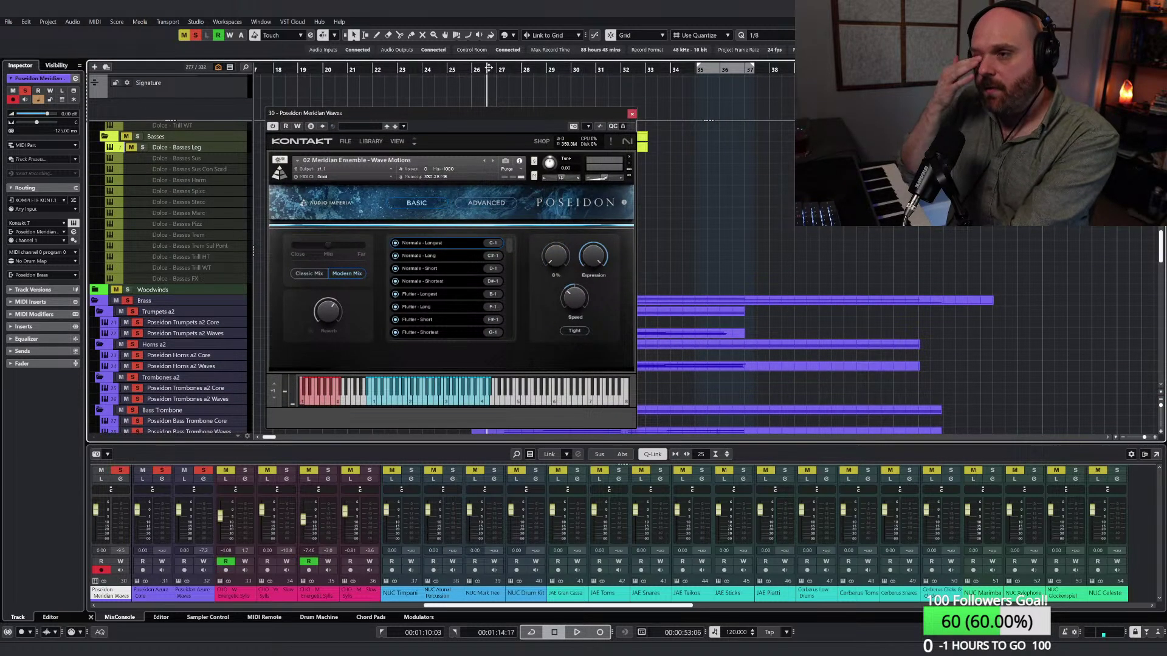
{"action": "key", "text": "space"}
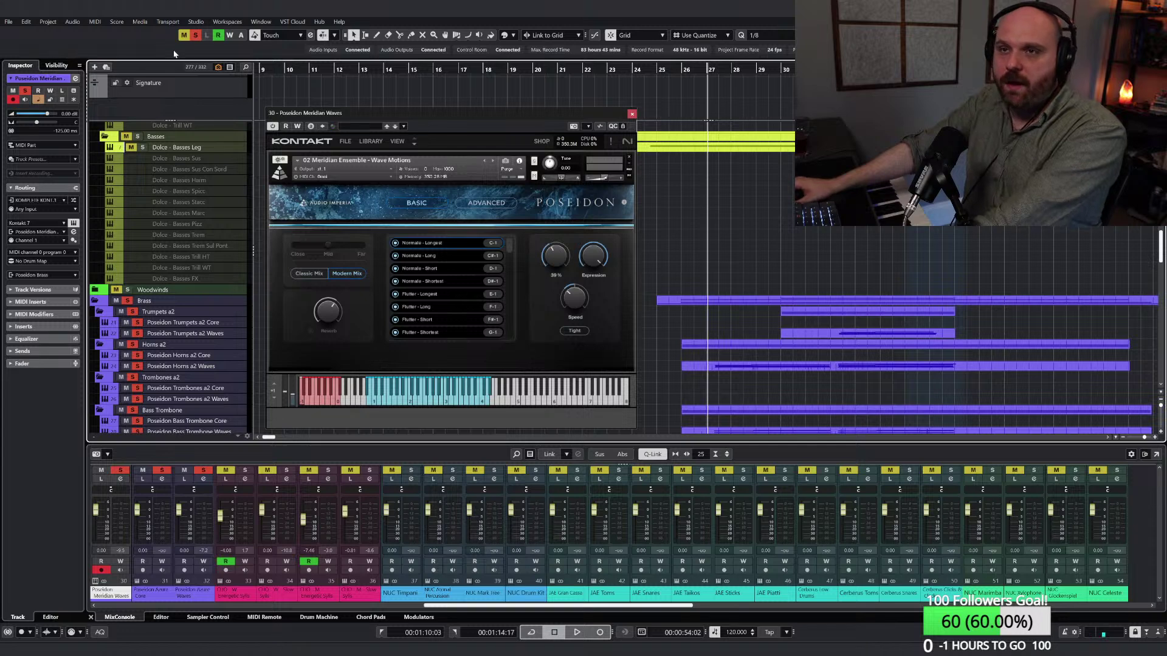
Step: Clear the brass solo, solo only the Poseidon Meridian Waves track and play it from about bar 27
{"action": "left_click", "coordinate": [196, 35]}
{"action": "scroll", "coordinate": [195, 304], "scroll_direction": "down", "scroll_amount": 5}
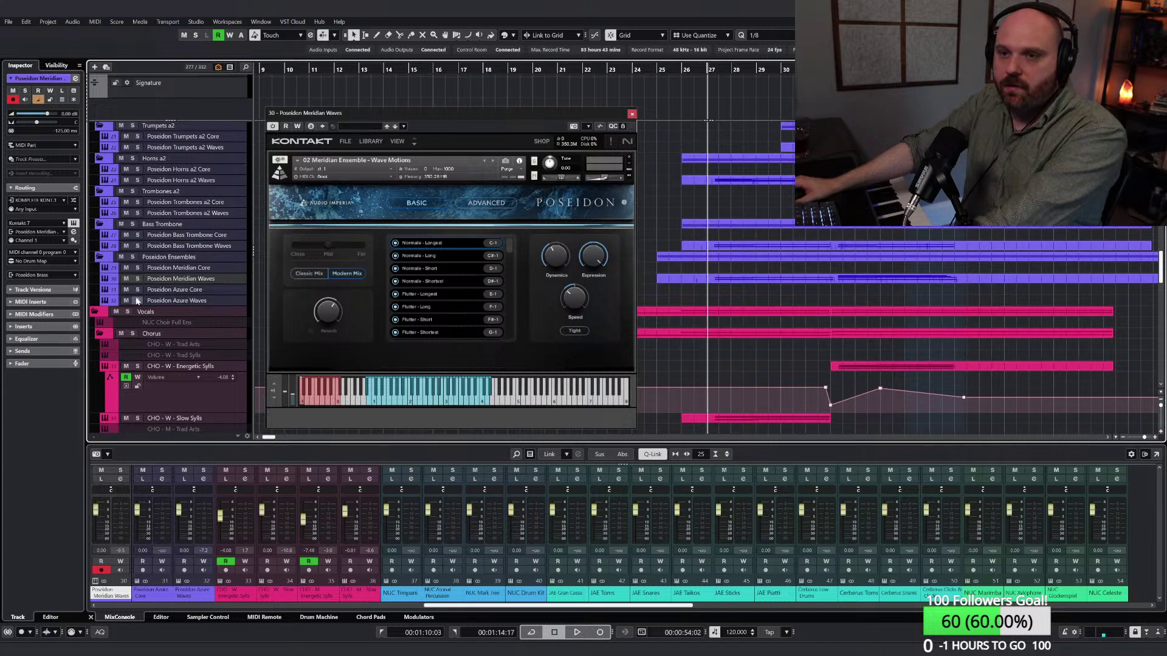
{"action": "left_click", "coordinate": [137, 278]}
{"action": "key", "text": "space"}
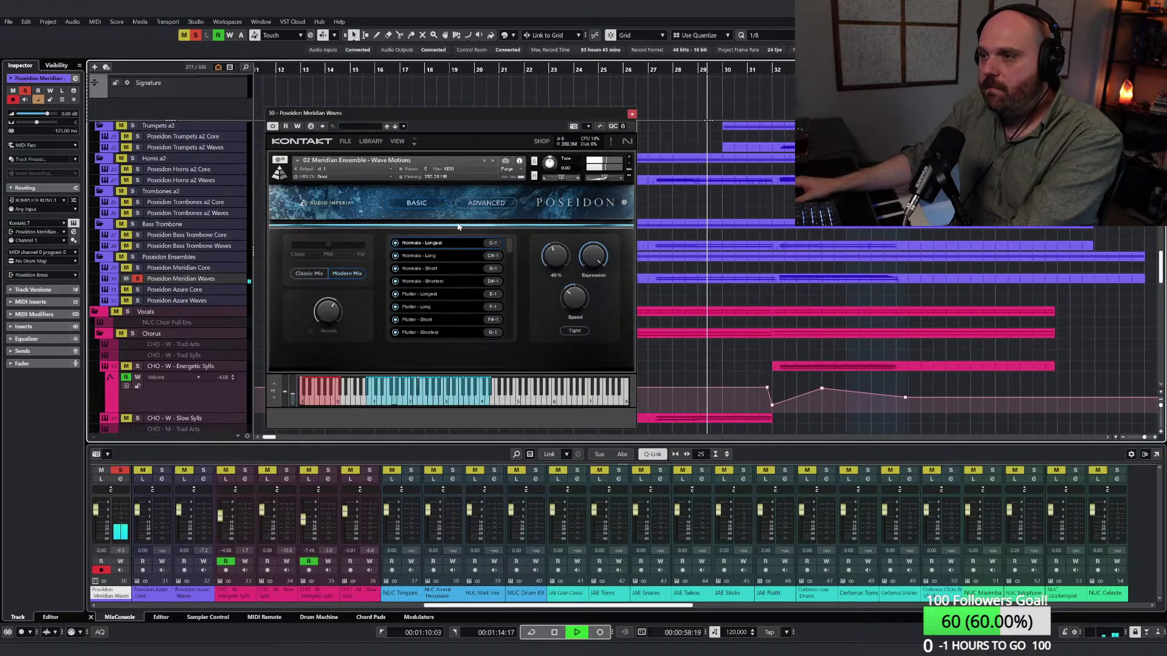
{"action": "key", "text": "space"}
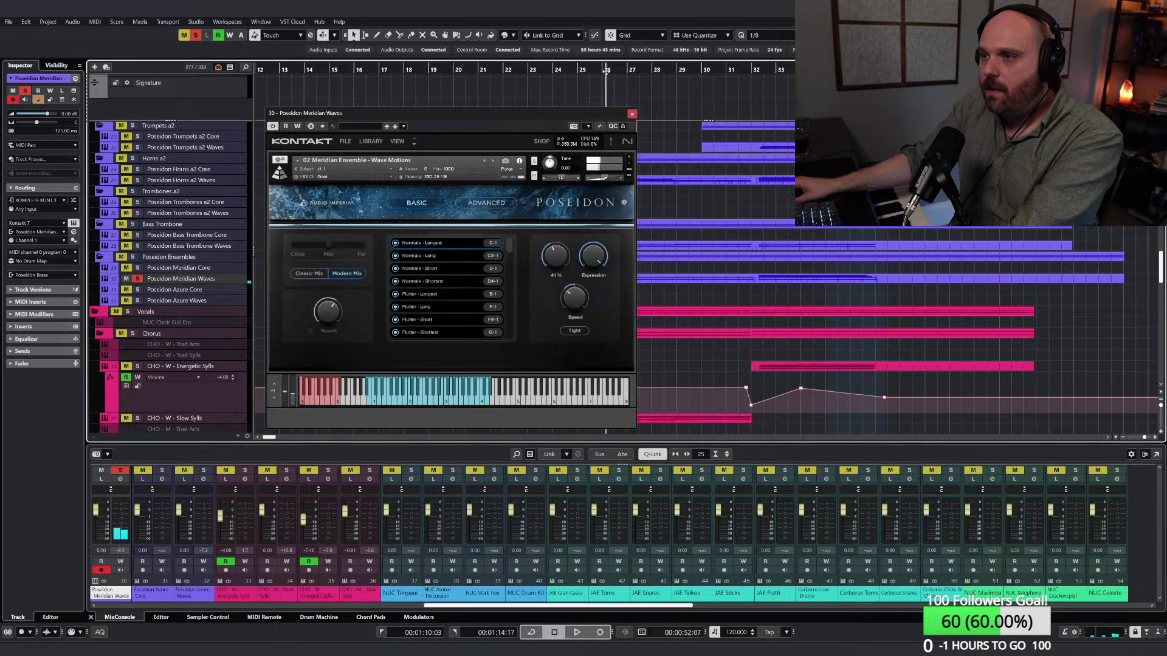
Step: Try different reverb amounts on Poseidon Meridian Waves while replaying from about bar 26, and switch the reverb back off
{"action": "left_click_drag", "start_coordinate": [555, 113], "coordinate": [515, 119]}
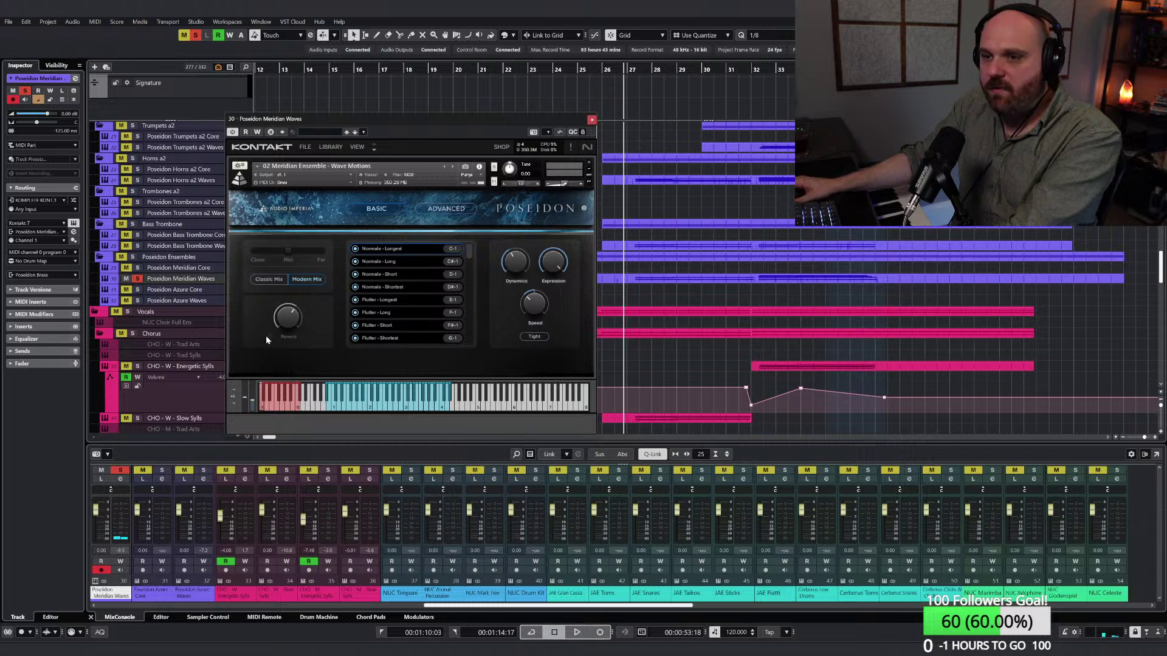
{"action": "key", "text": "space"}
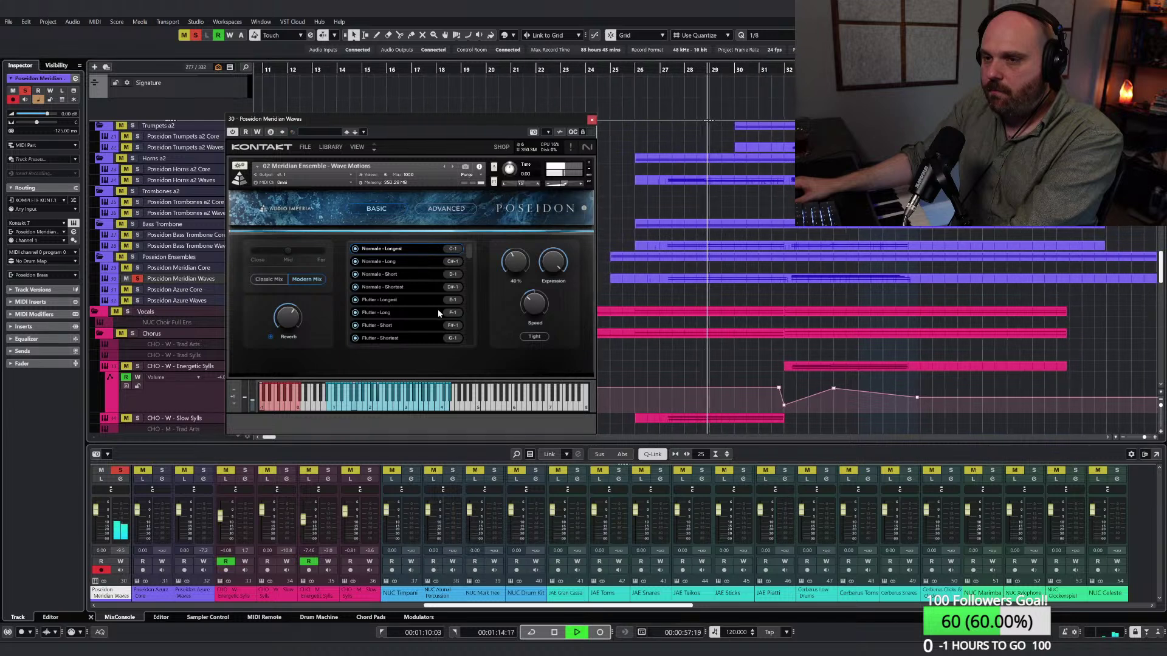
{"action": "left_click_drag", "start_coordinate": [299, 320], "coordinate": [266, 301]}
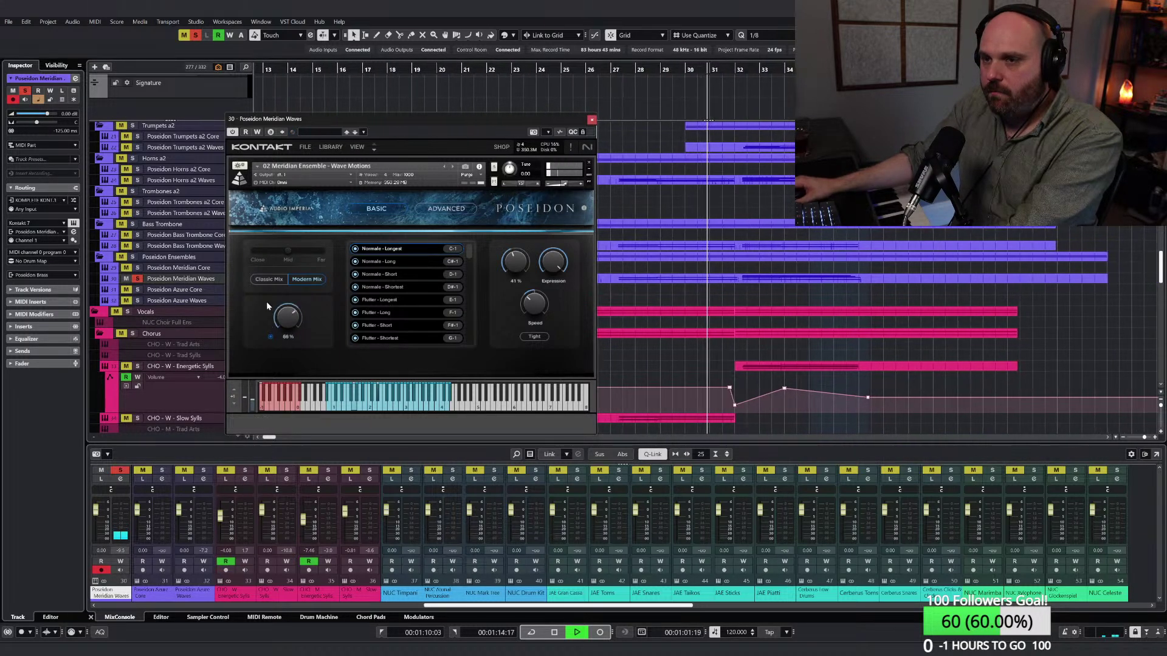
{"action": "key", "text": "space"}
{"action": "left_click", "coordinate": [615, 63]}
{"action": "key", "text": "space"}
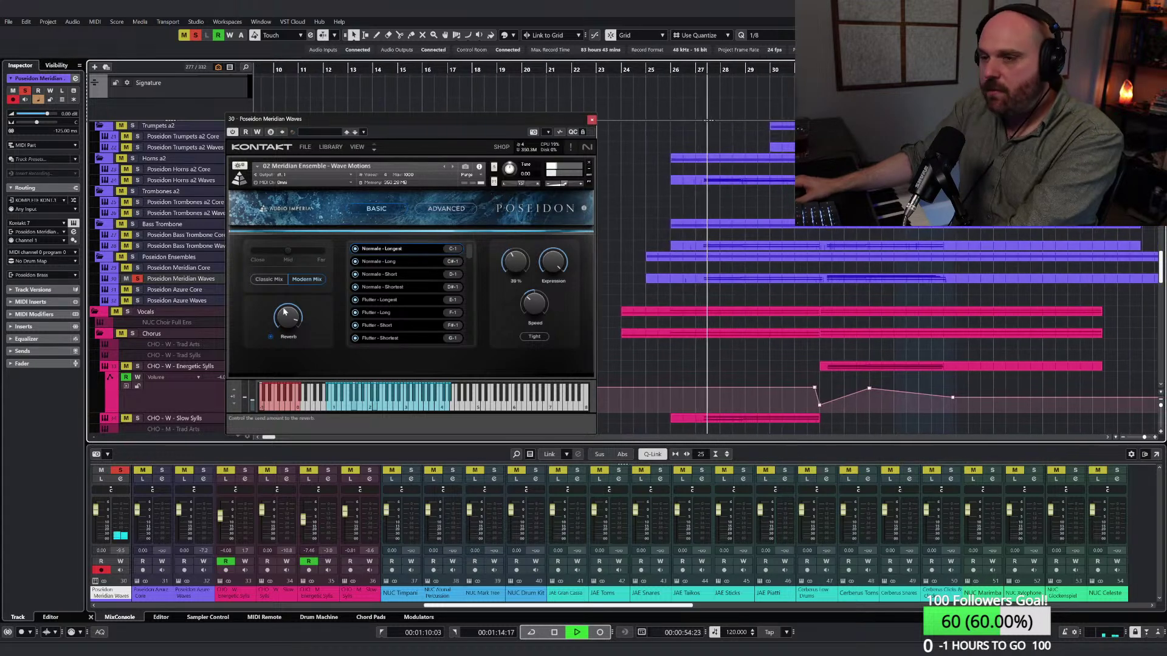
{"action": "left_click_drag", "start_coordinate": [289, 319], "coordinate": [285, 277]}
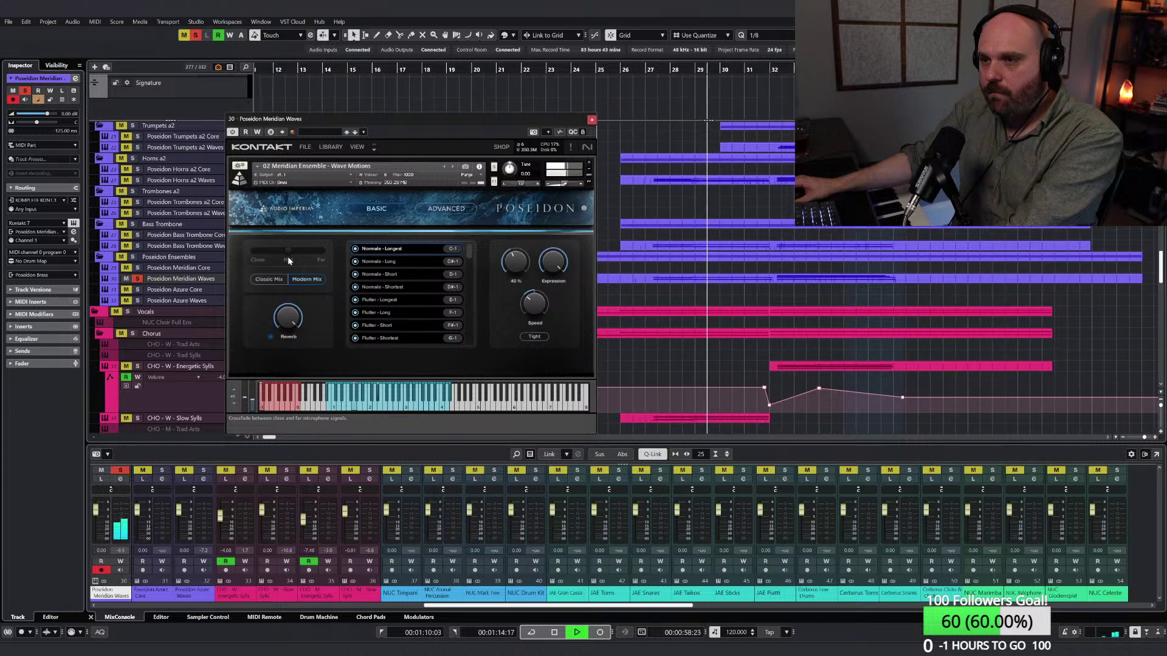
{"action": "left_click_drag", "start_coordinate": [289, 316], "coordinate": [294, 347]}
{"action": "key", "text": "space"}
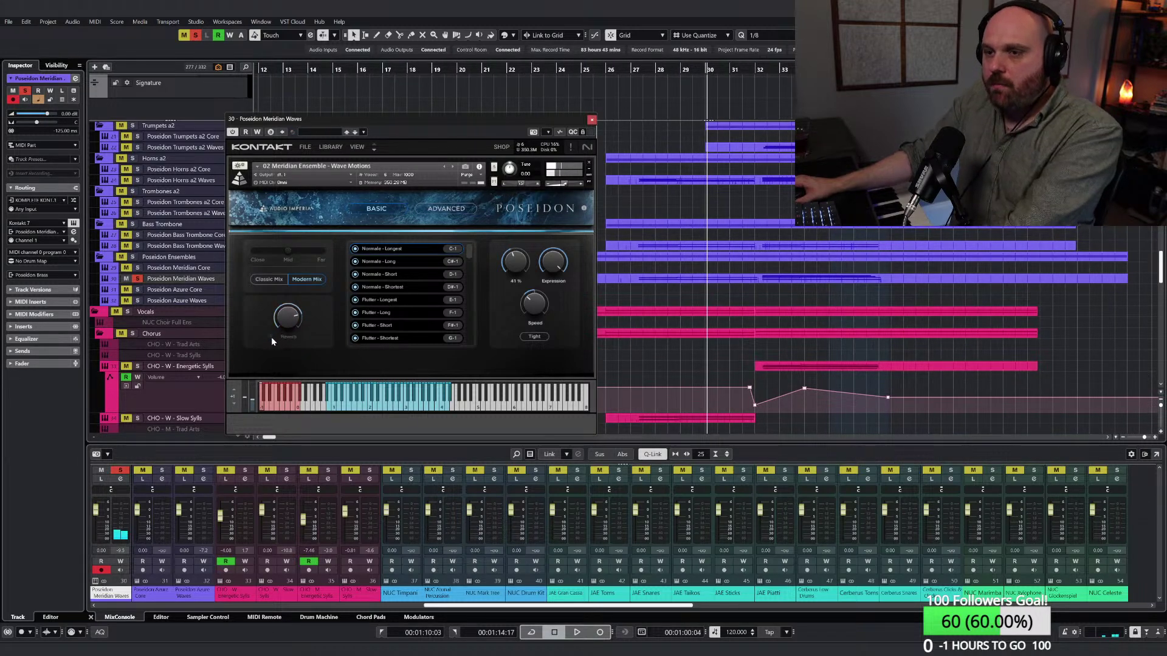
Step: Remove the solo from Poseidon Meridian Waves and close its instrument window
{"action": "left_click", "coordinate": [137, 279]}
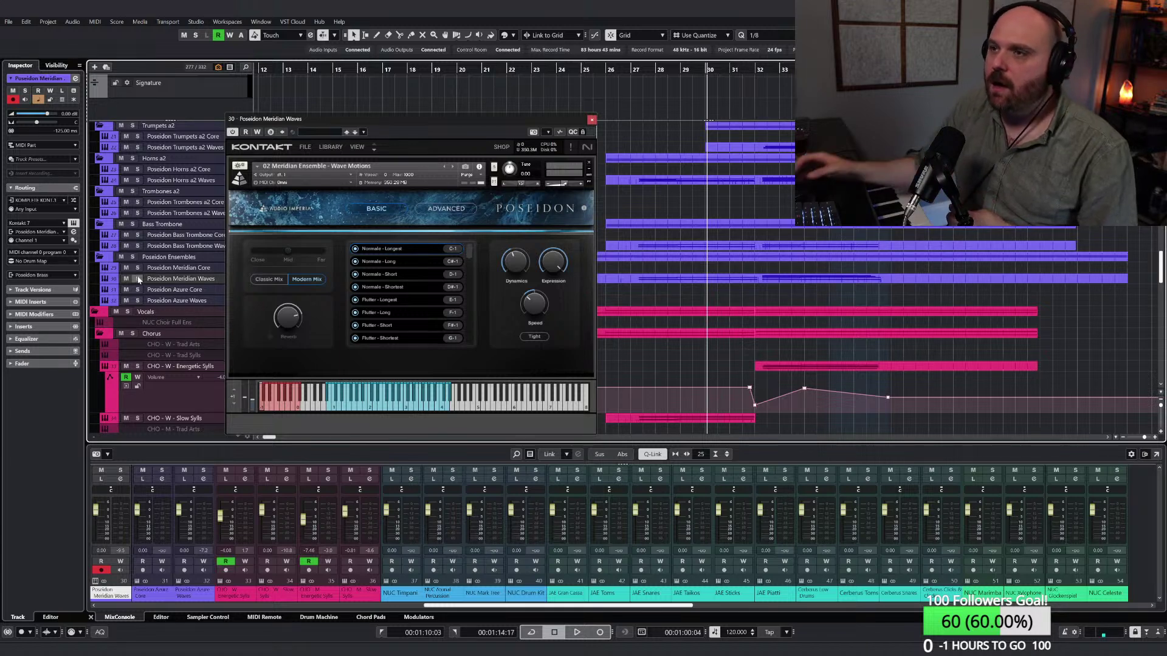
{"action": "left_click", "coordinate": [591, 119]}
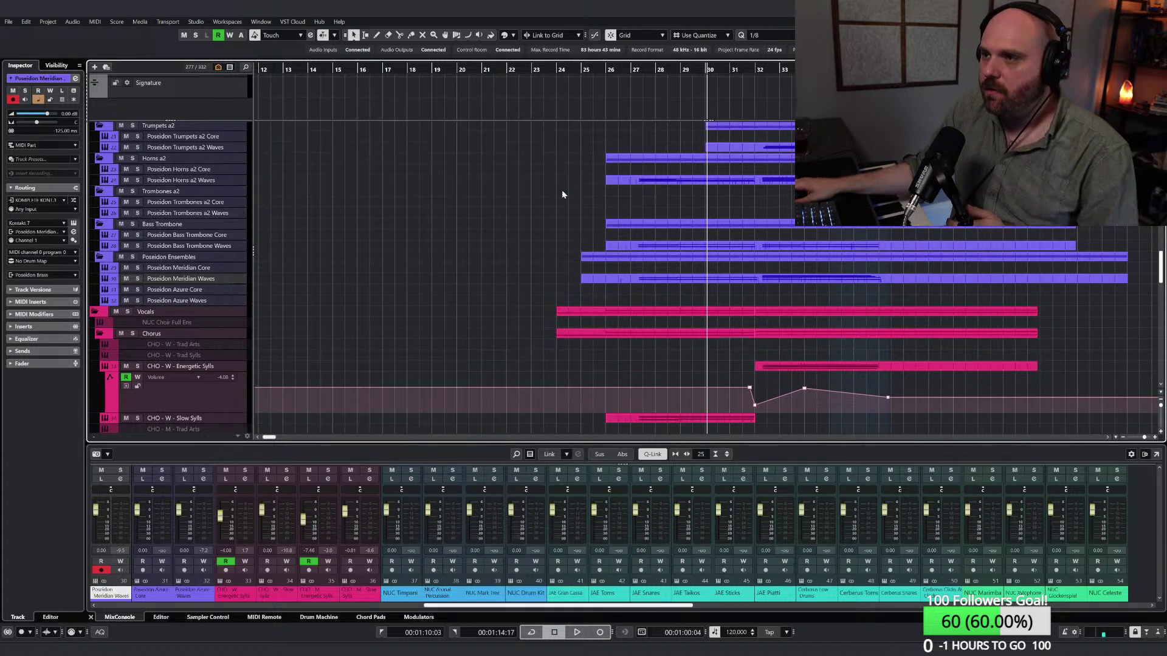
{"action": "scroll", "coordinate": [561, 189], "scroll_direction": "up", "scroll_amount": 6}
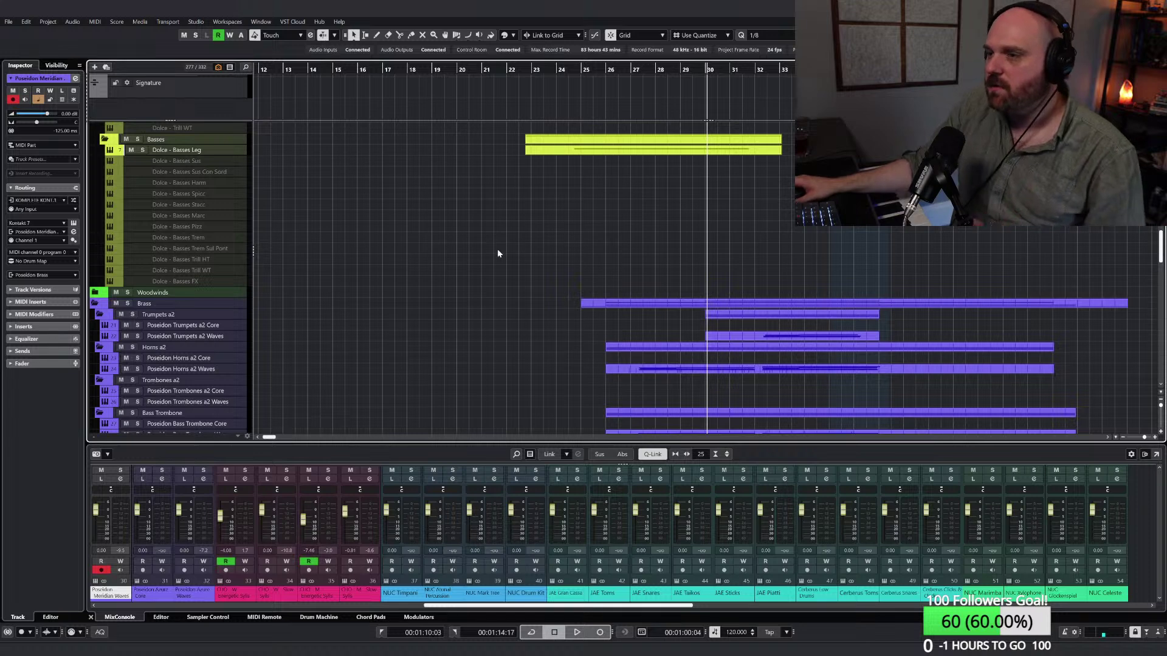
{"action": "scroll", "coordinate": [508, 277], "scroll_direction": "down", "scroll_amount": 3}
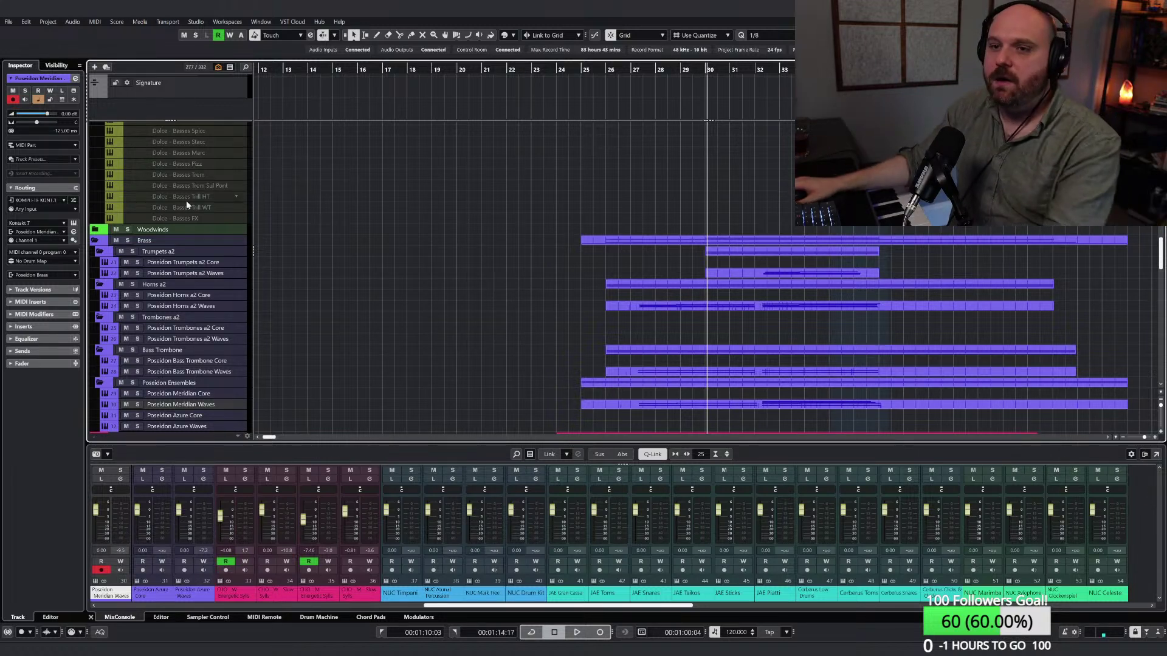
Step: Solo the whole Brass folder and listen to it from about bar 27
{"action": "left_click", "coordinate": [127, 241]}
{"action": "left_click", "coordinate": [630, 255]}
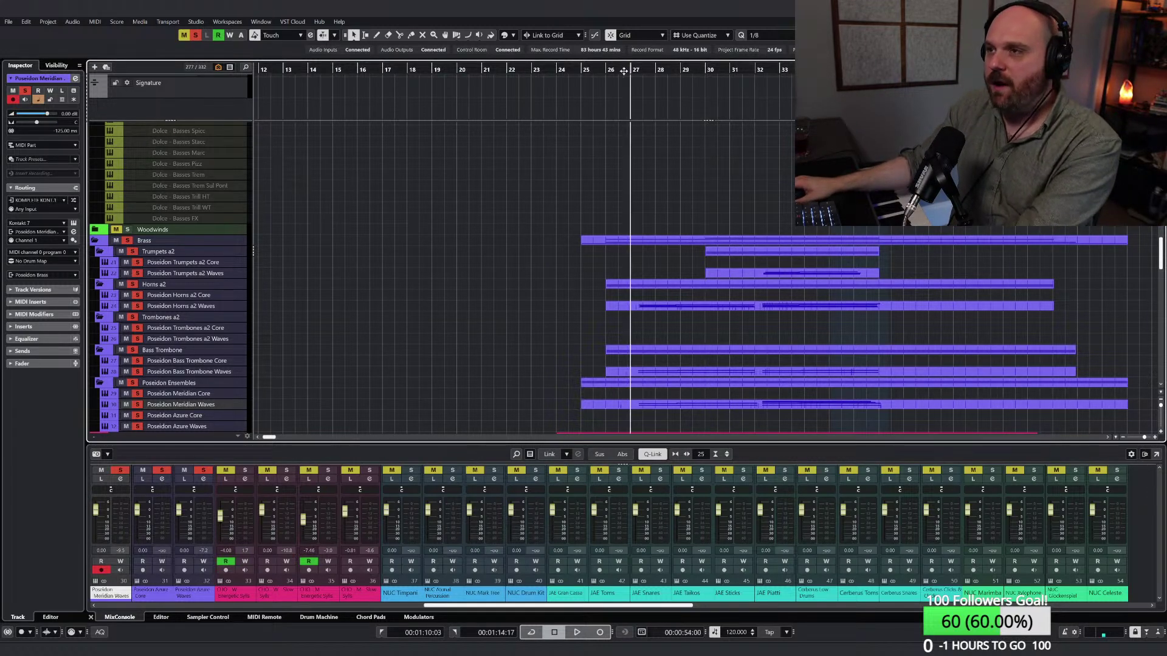
{"action": "key", "text": "space"}
{"action": "scroll", "coordinate": [611, 275], "scroll_direction": "up", "scroll_amount": 5}
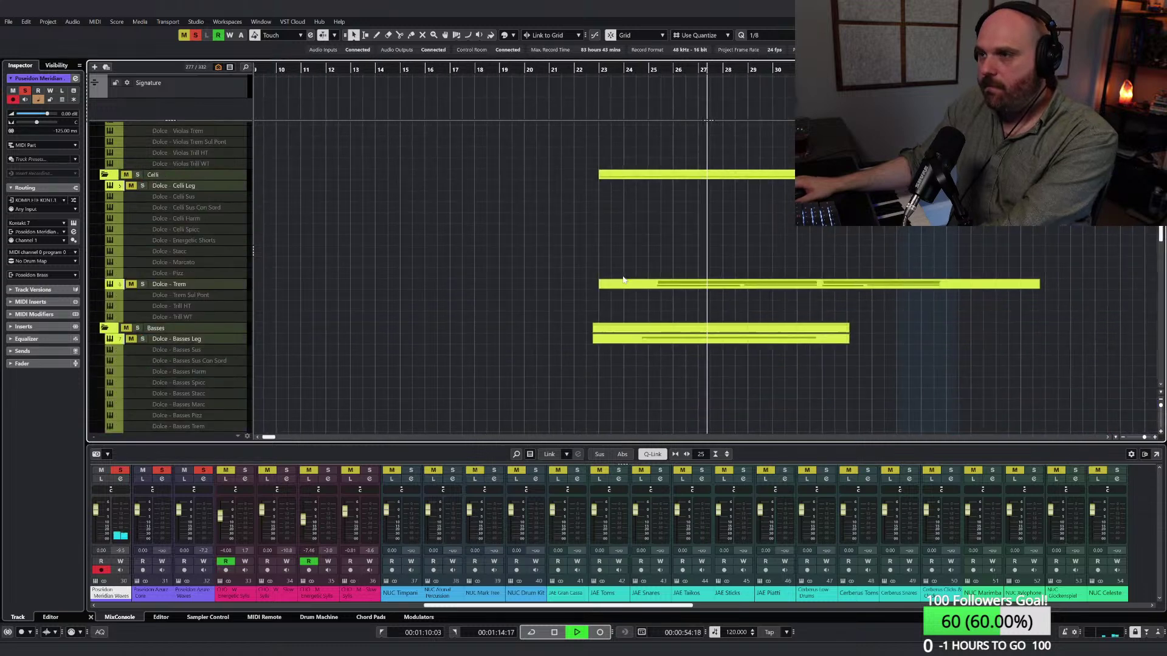
{"action": "scroll", "coordinate": [623, 280], "scroll_direction": "down", "scroll_amount": 6}
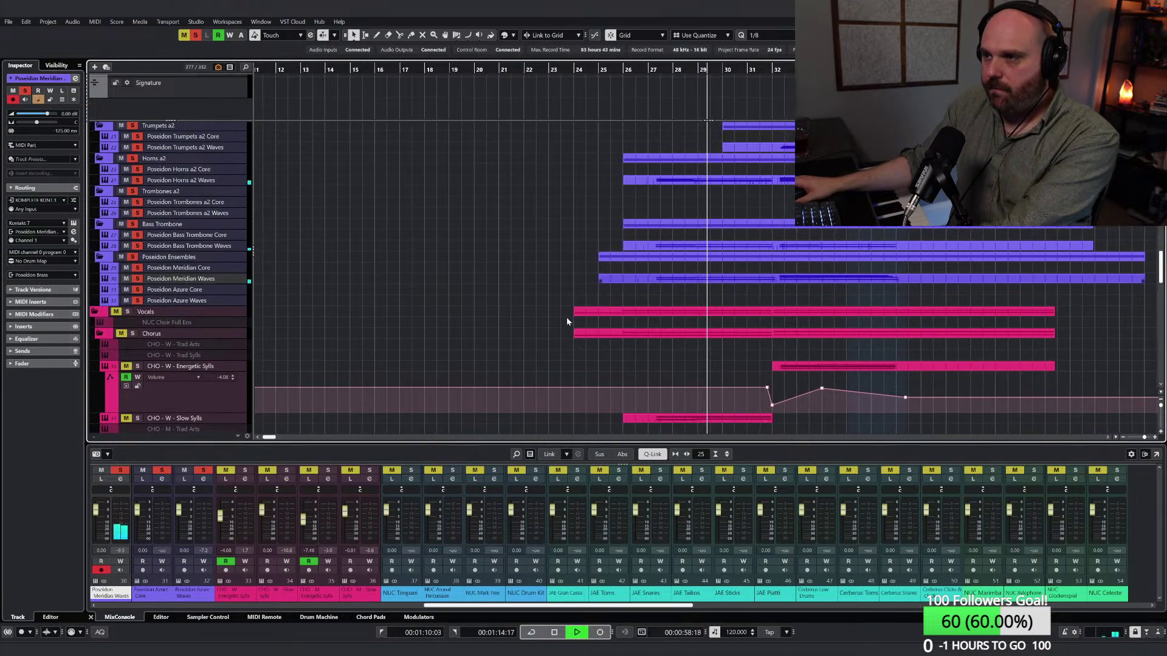
{"action": "key", "text": "space"}
Step: Add the Vocals folder to the solo and play brass and vocals together from about bar 26
{"action": "left_click", "coordinate": [124, 312]}
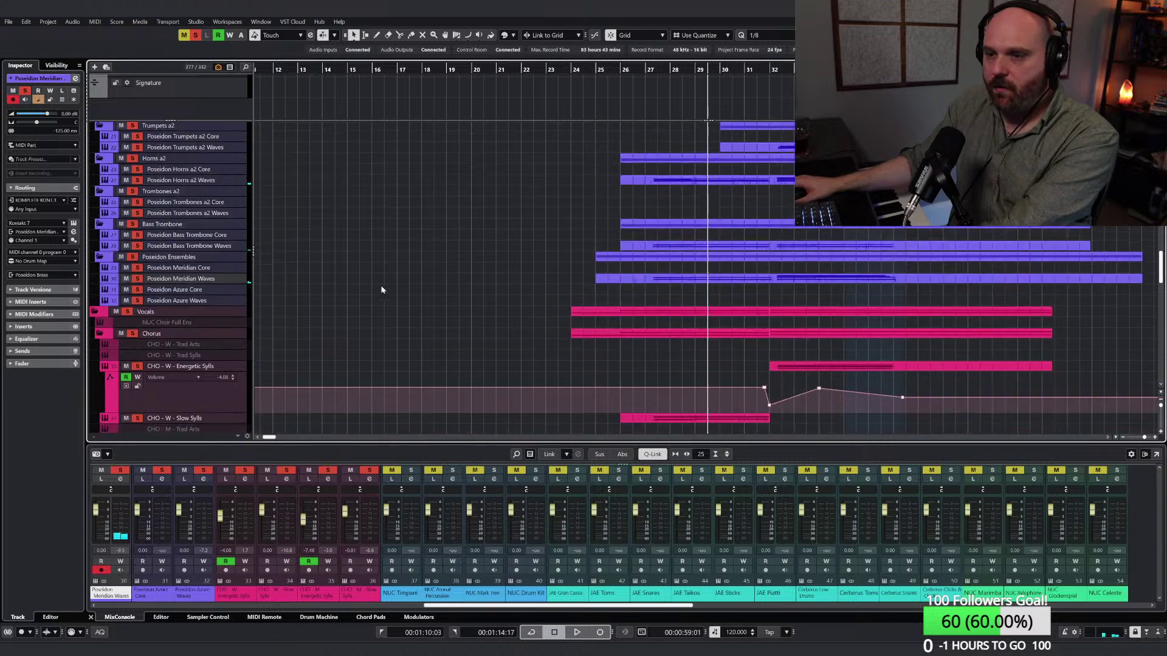
{"action": "scroll", "coordinate": [535, 293], "scroll_direction": "down", "scroll_amount": 4}
{"action": "left_click_drag", "start_coordinate": [565, 606], "coordinate": [935, 606]}
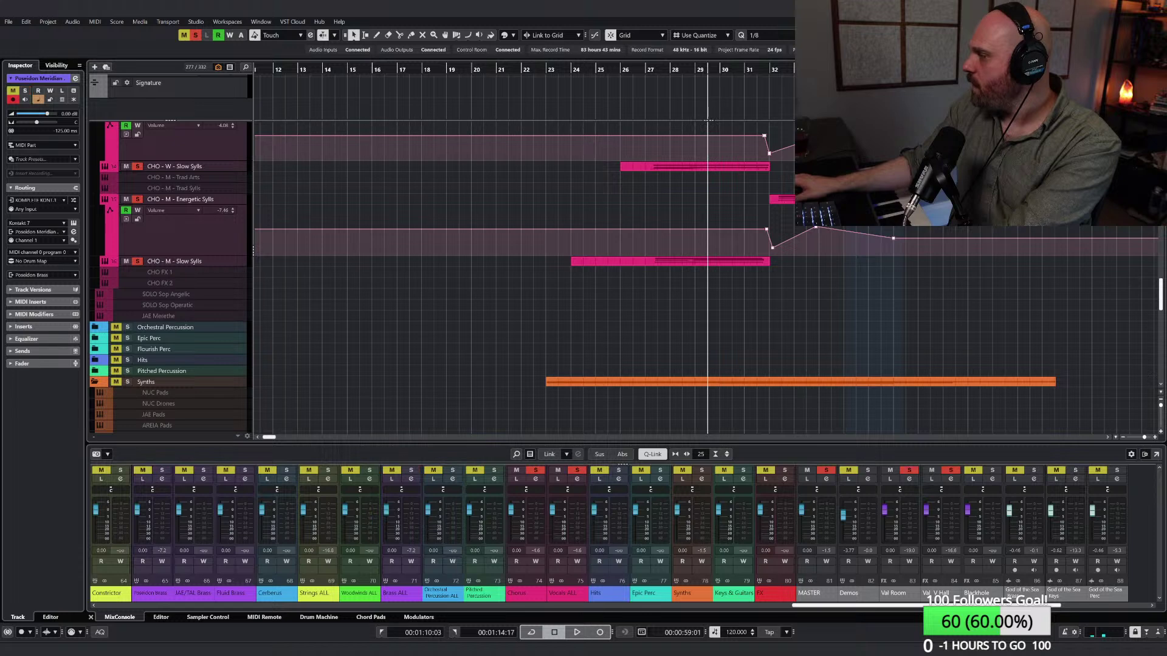
{"action": "left_click", "coordinate": [599, 69]}
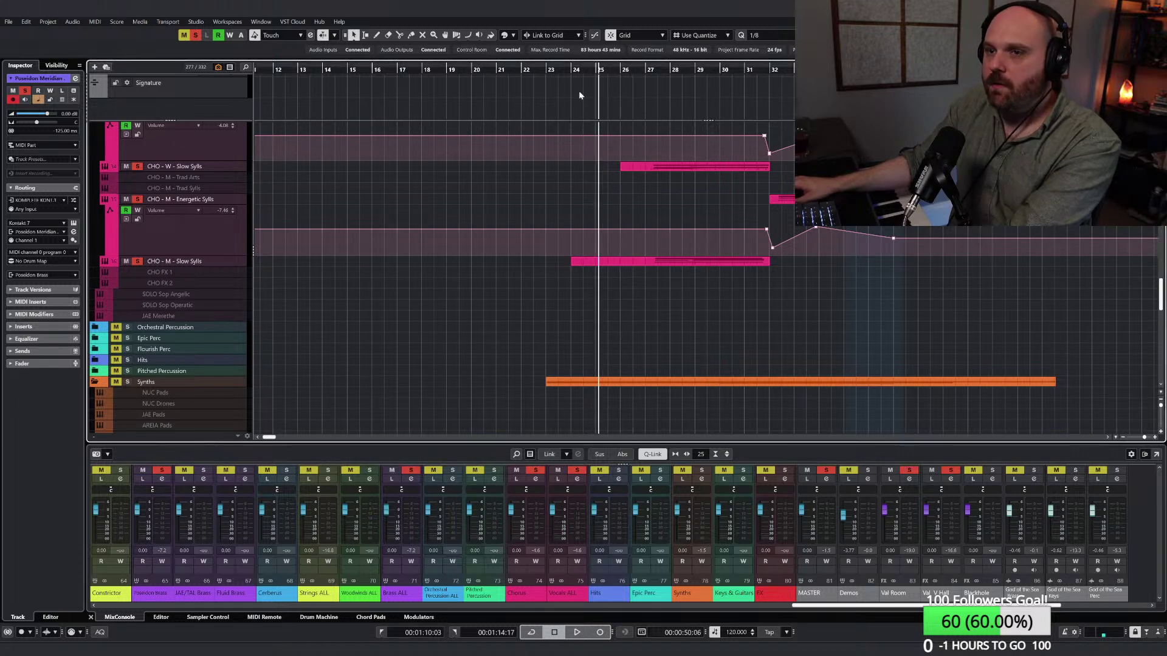
{"action": "scroll", "coordinate": [414, 313], "scroll_direction": "up", "scroll_amount": 5}
{"action": "left_click", "coordinate": [634, 70]}
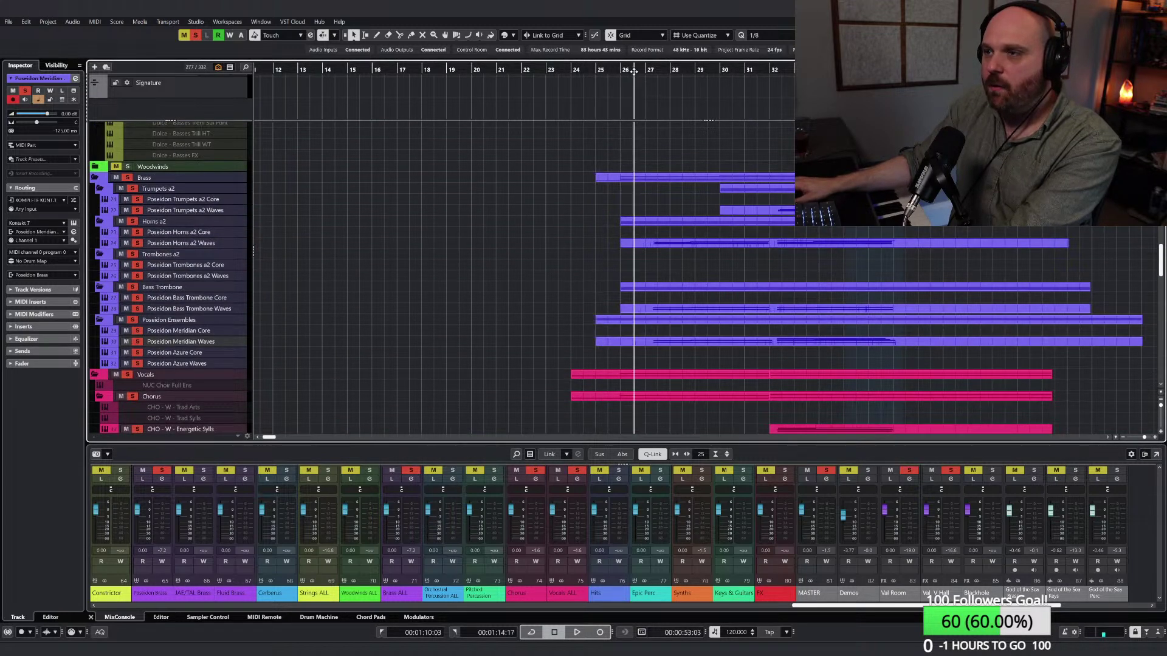
{"action": "key", "text": "space"}
Step: Examine the brass and chorus parts during playback, selecting the Poseidon Trumpets a2 Waves and Meridian Waves parts
{"action": "scroll", "coordinate": [626, 276], "scroll_direction": "down", "scroll_amount": 6}
{"action": "scroll", "coordinate": [625, 289], "scroll_direction": "up", "scroll_amount": 5}
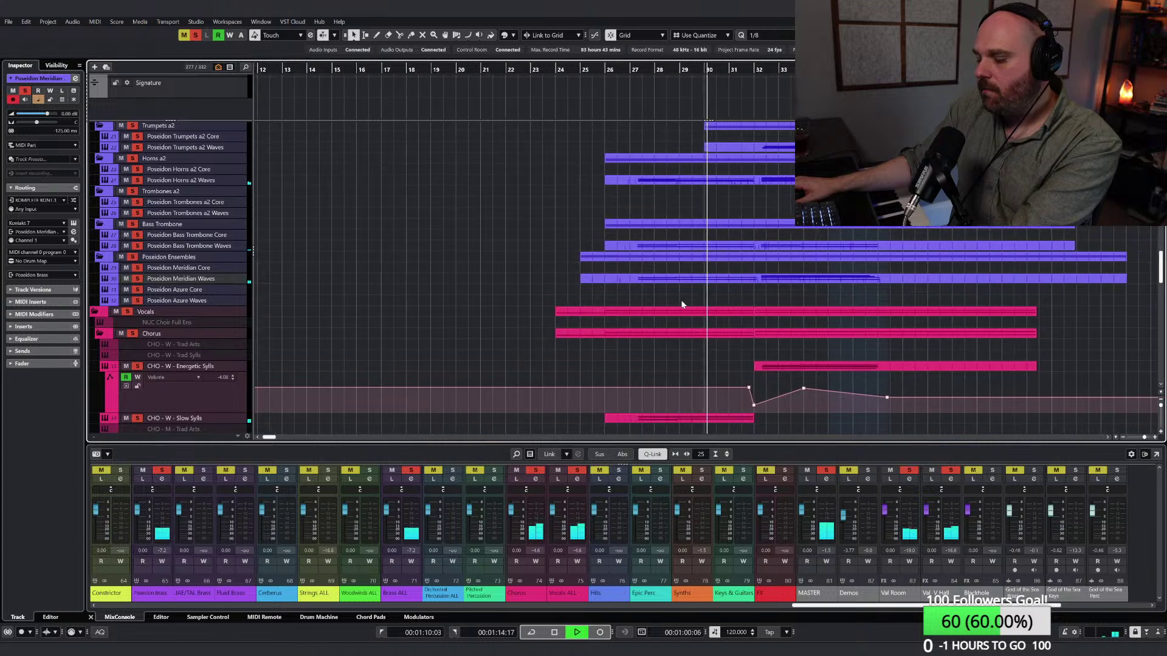
{"action": "scroll", "coordinate": [682, 316], "scroll_direction": "down", "scroll_amount": 3}
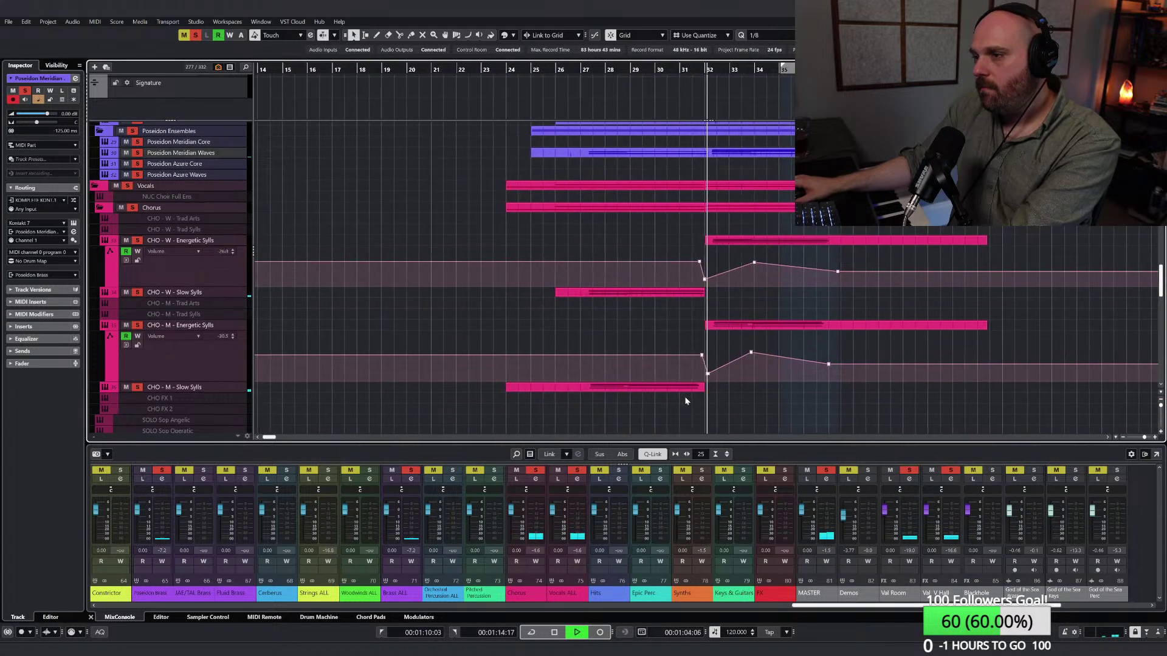
{"action": "scroll", "coordinate": [698, 328], "scroll_direction": "up", "scroll_amount": 5}
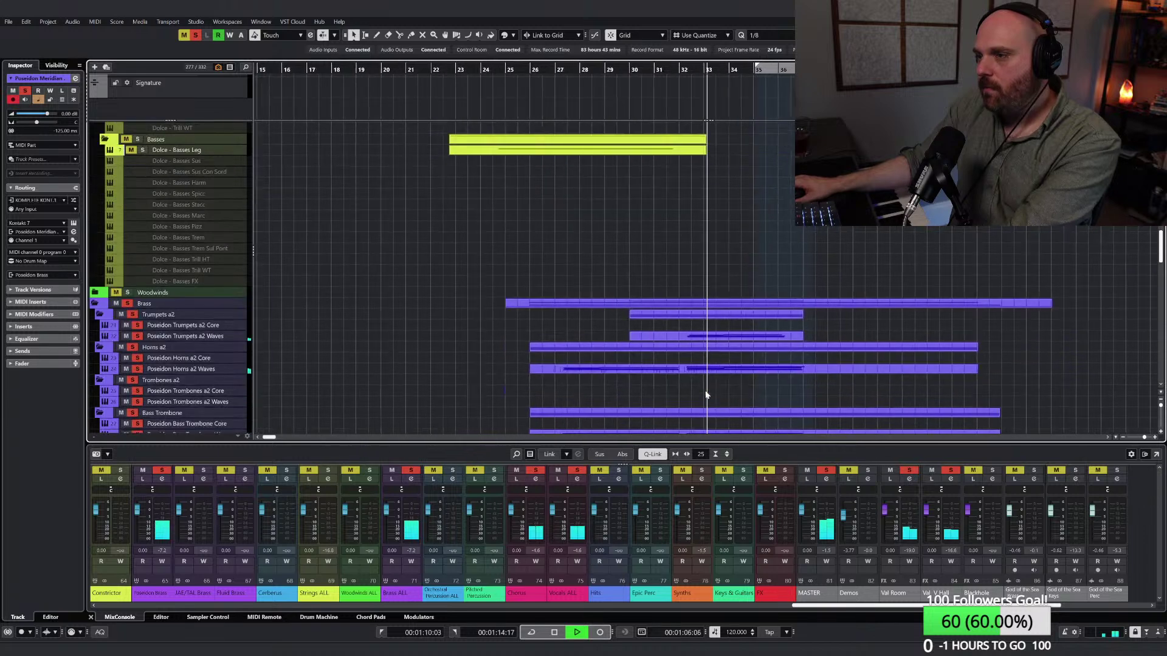
{"action": "left_click", "coordinate": [660, 338]}
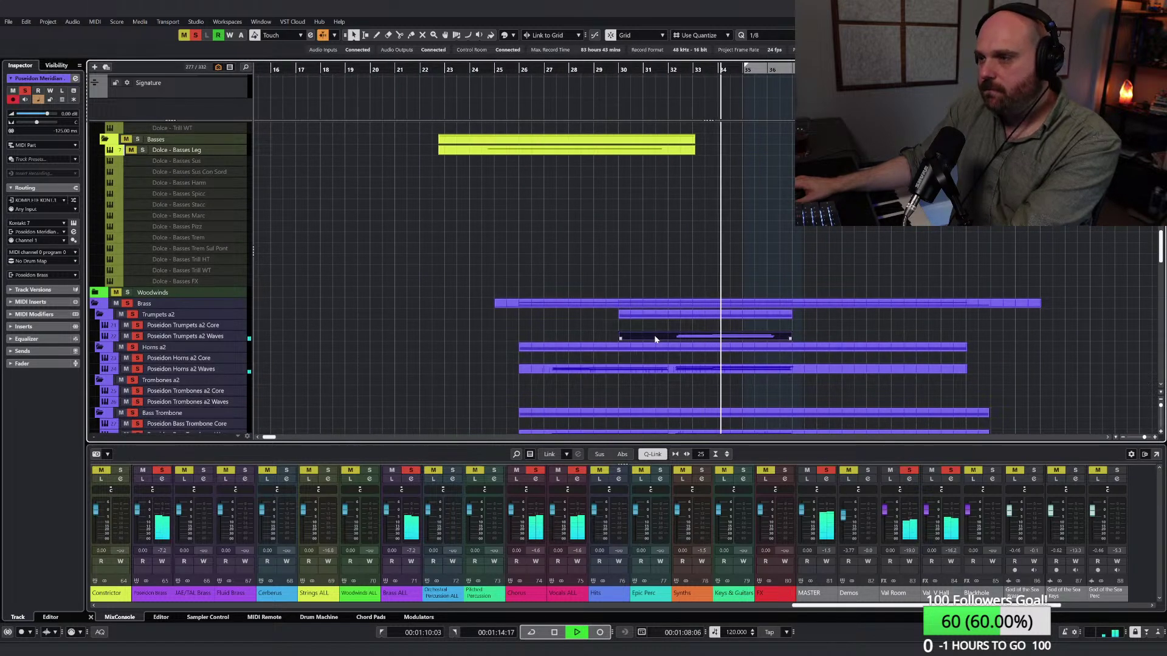
{"action": "scroll", "coordinate": [666, 344], "scroll_direction": "down", "scroll_amount": 4}
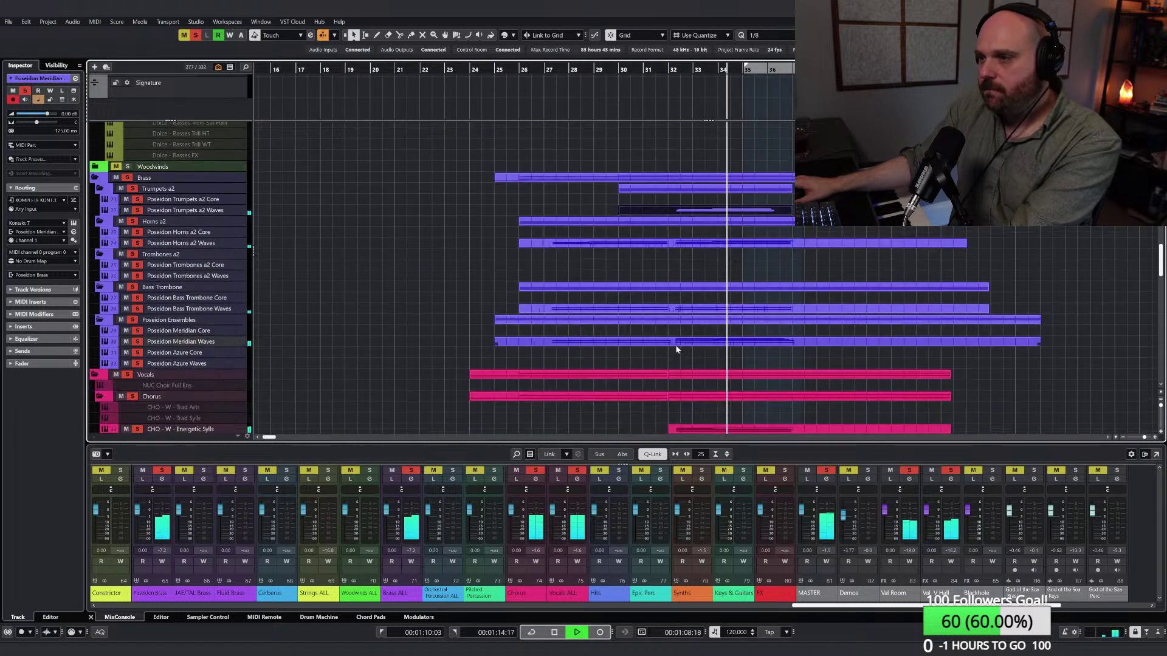
{"action": "left_click", "coordinate": [724, 347]}
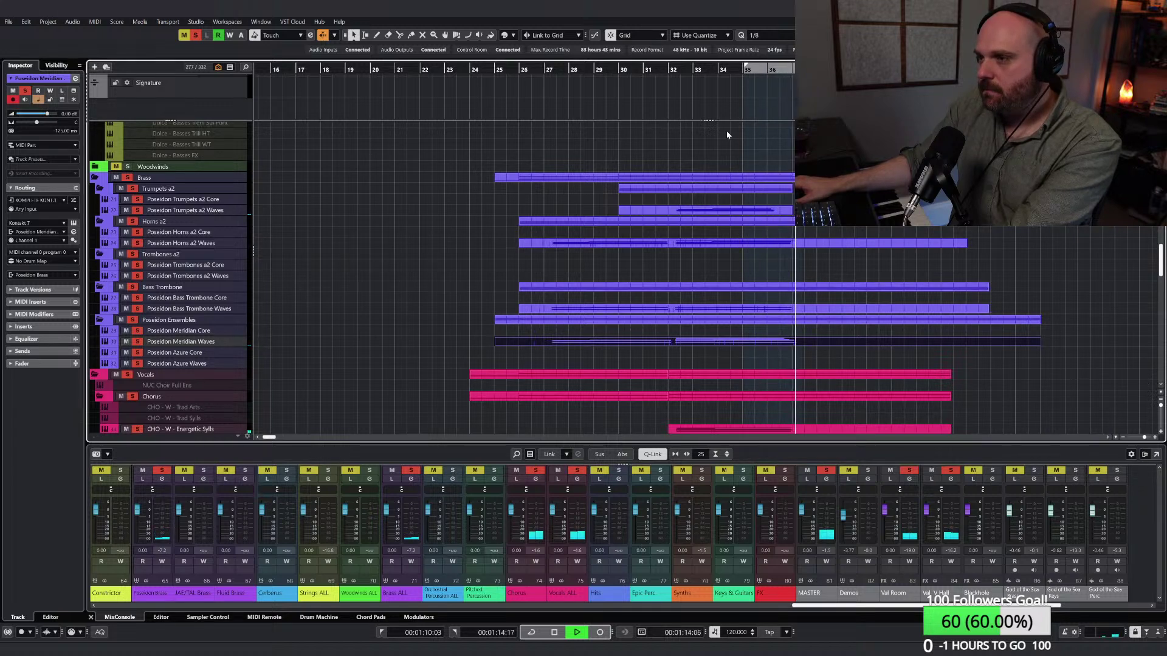
Step: Replay the brass and vocals from about bar 31 while checking where the celli and basses parts end
{"action": "scroll", "coordinate": [727, 135], "scroll_direction": "right", "scroll_amount": 3}
{"action": "scroll", "coordinate": [608, 146], "scroll_direction": "up", "scroll_amount": 4}
{"action": "scroll", "coordinate": [623, 201], "scroll_direction": "up", "scroll_amount": 5}
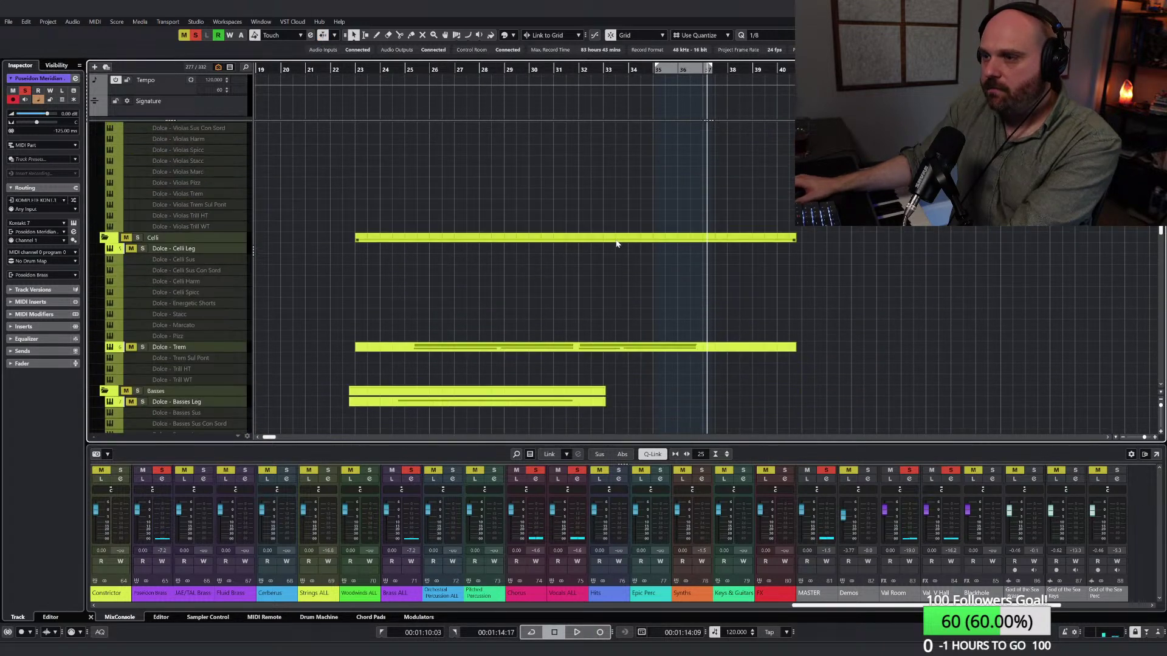
{"action": "left_click", "coordinate": [573, 70]}
{"action": "key", "text": "space"}
{"action": "scroll", "coordinate": [608, 310], "scroll_direction": "left", "scroll_amount": 5}
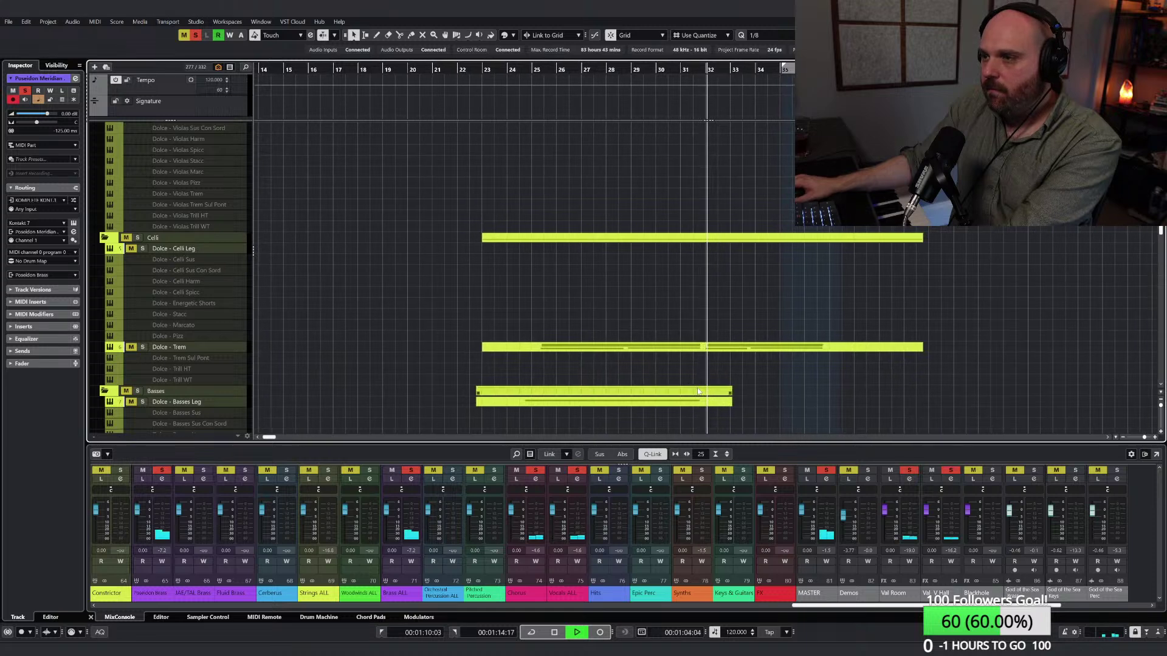
Step: Extend the Dolce - Basses Leg part to about bar 40 and lengthen its sustained note to bar 35, beat 3
{"action": "left_click_drag", "start_coordinate": [726, 404], "coordinate": [919, 405]}
{"action": "double_click", "coordinate": [668, 392]}
{"action": "right_click", "coordinate": [497, 298]}
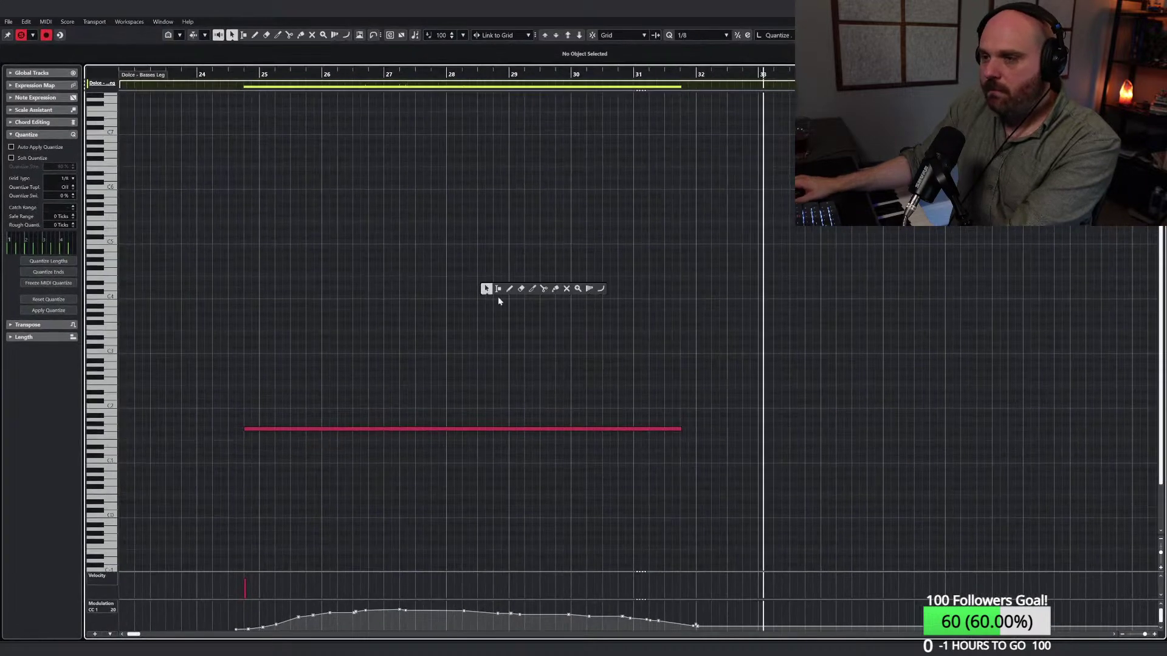
{"action": "left_click", "coordinate": [531, 292]}
{"action": "left_click_drag", "start_coordinate": [679, 428], "coordinate": [921, 419]}
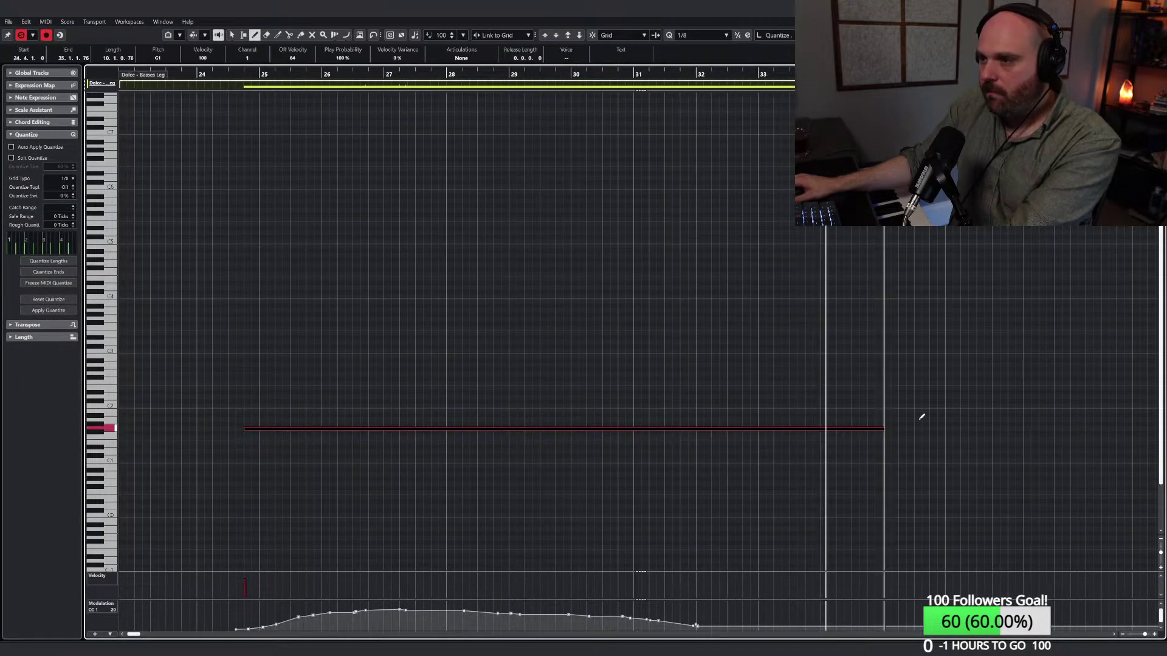
Step: Shape the Dolce - Basses Leg modulation curve to rise from bar 32 to about bar 33.5 and ease down around bar 35.5
{"action": "right_click", "coordinate": [767, 453]}
{"action": "left_click", "coordinate": [883, 452]}
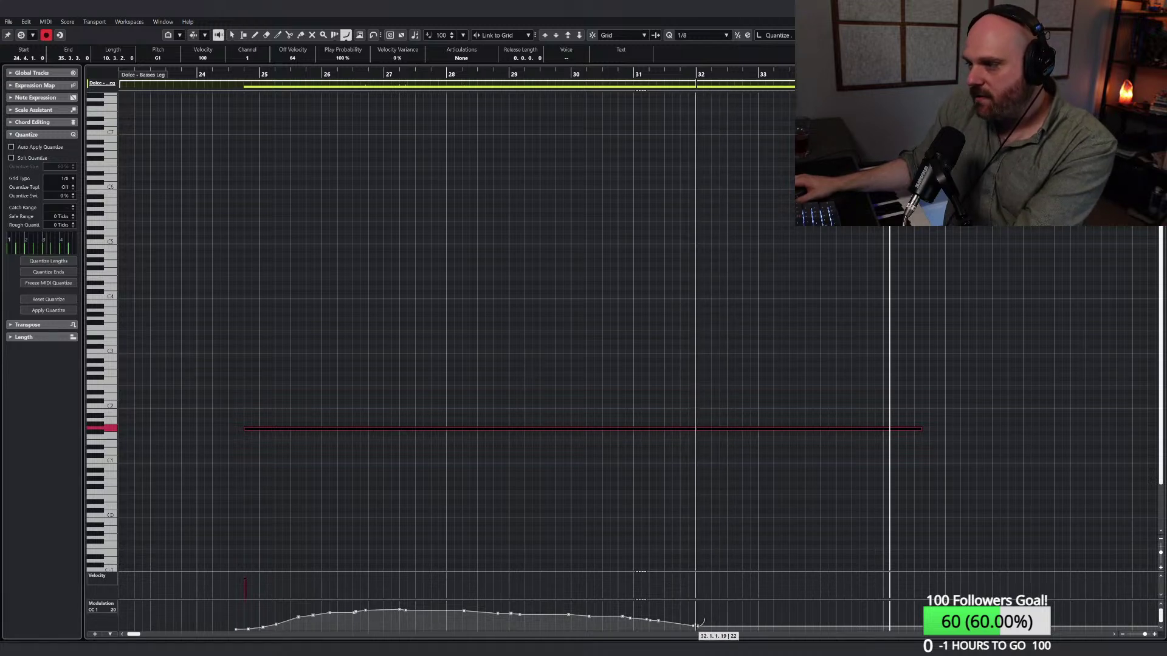
{"action": "left_click_drag", "start_coordinate": [700, 623], "coordinate": [802, 608]}
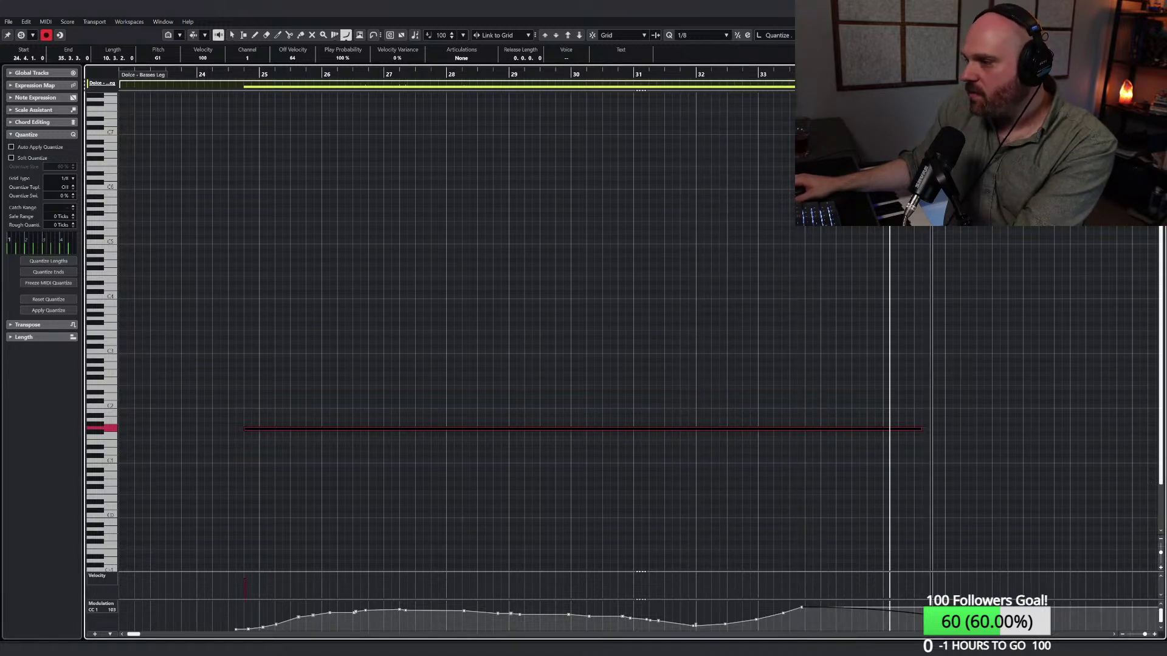
{"action": "left_click_drag", "start_coordinate": [932, 614], "coordinate": [962, 615]}
{"action": "key", "text": "1"}
{"action": "key", "text": "ctrl+e"}
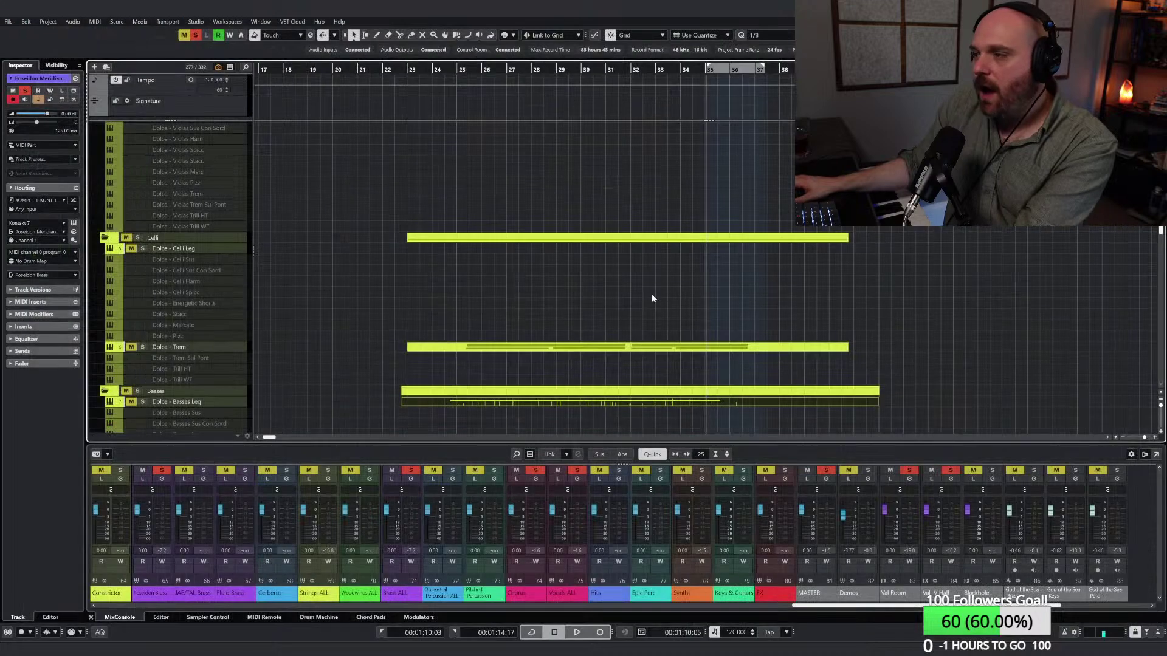
Step: Bring the Brass and Vocals tracks into view and set the playback start at about bar 26
{"action": "left_click", "coordinate": [631, 69]}
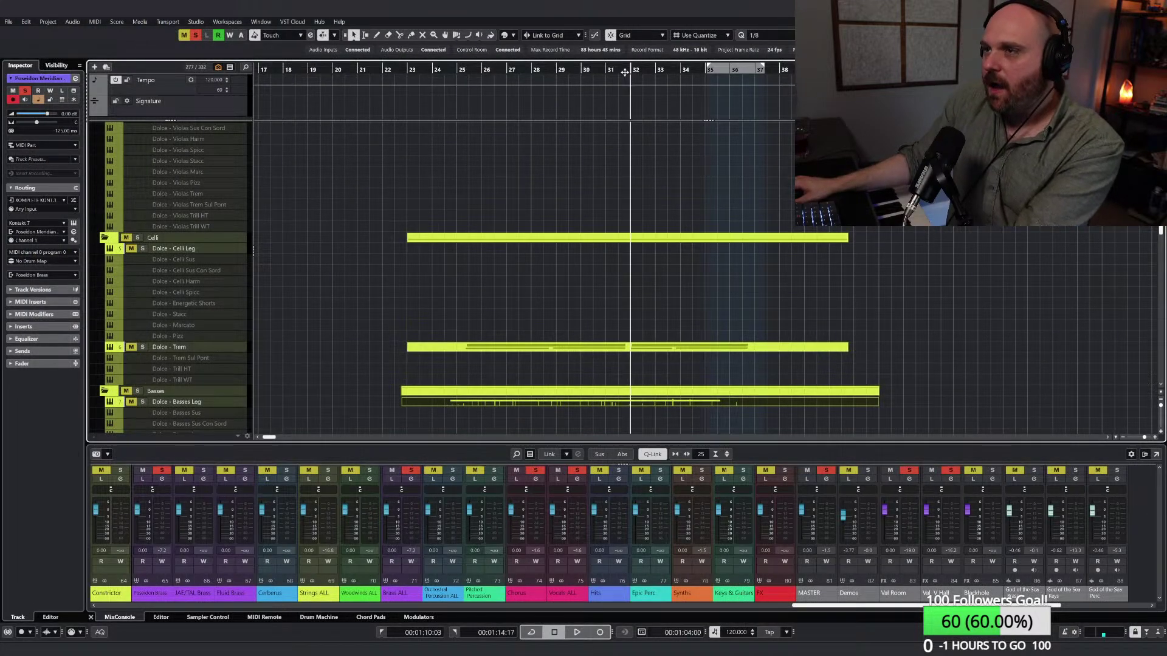
{"action": "right_click", "coordinate": [621, 128]}
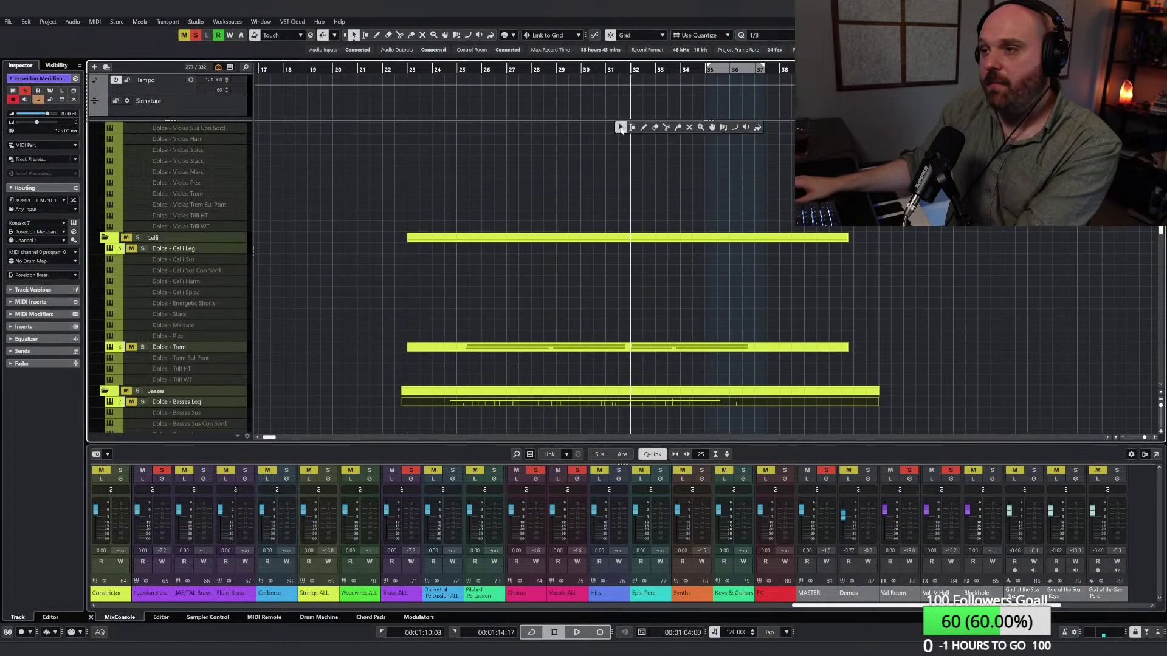
{"action": "scroll", "coordinate": [539, 232], "scroll_direction": "down", "scroll_amount": 3}
{"action": "scroll", "coordinate": [662, 282], "scroll_direction": "down", "scroll_amount": 5}
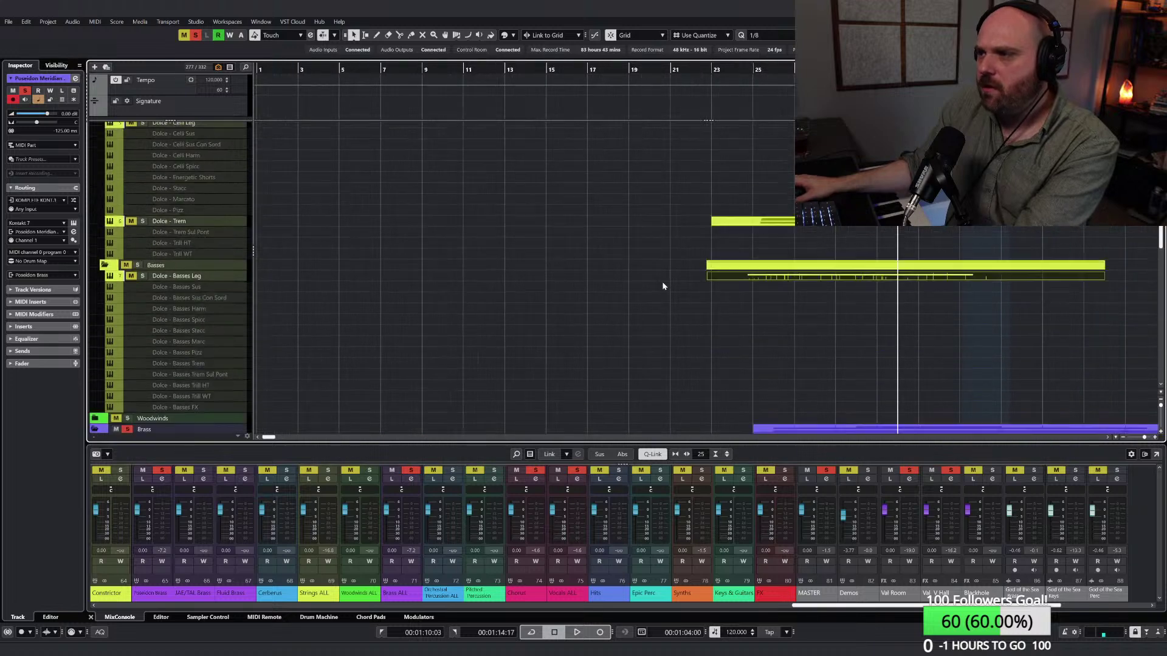
{"action": "scroll", "coordinate": [857, 316], "scroll_direction": "down", "scroll_amount": 2}
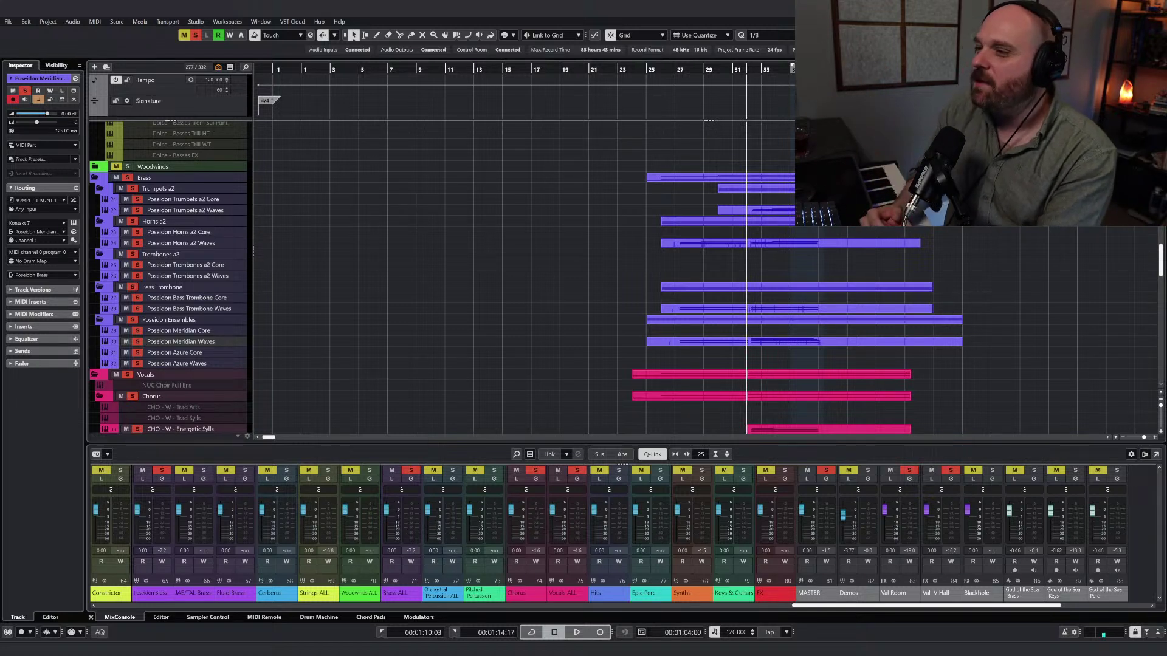
{"action": "left_click", "coordinate": [672, 71]}
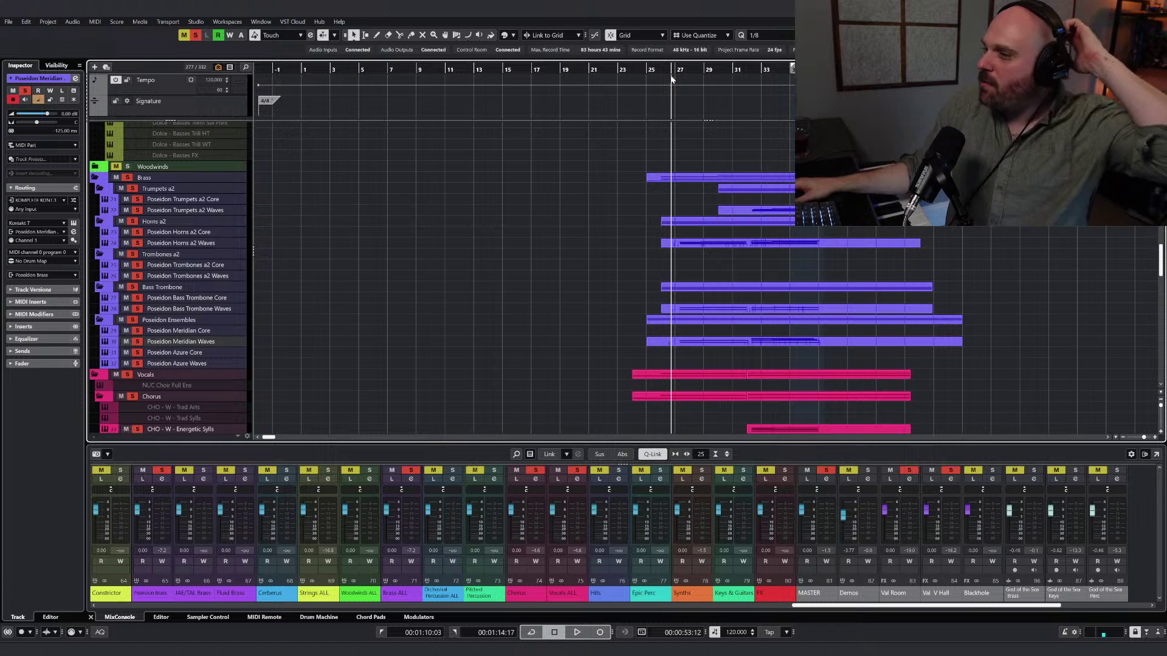
{"action": "right_click", "coordinate": [698, 304]}
{"action": "left_click", "coordinate": [699, 303]}
{"action": "key", "text": "h"}
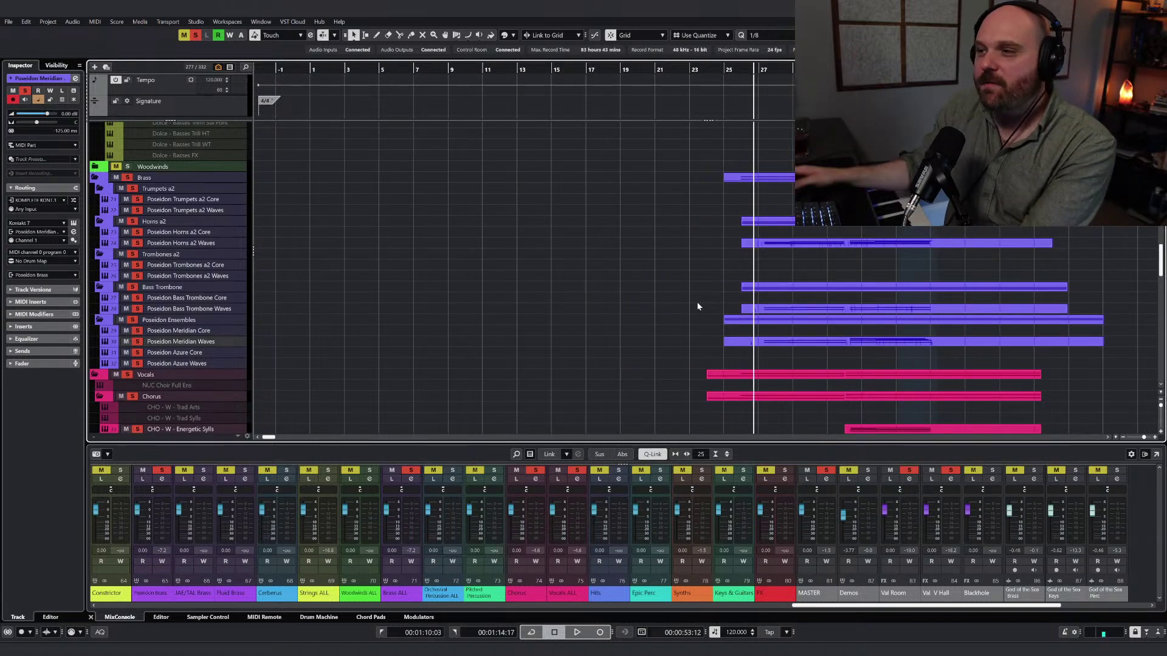
{"action": "left_click_drag", "start_coordinate": [761, 71], "coordinate": [789, 71]}
{"action": "left_click", "coordinate": [750, 70]}
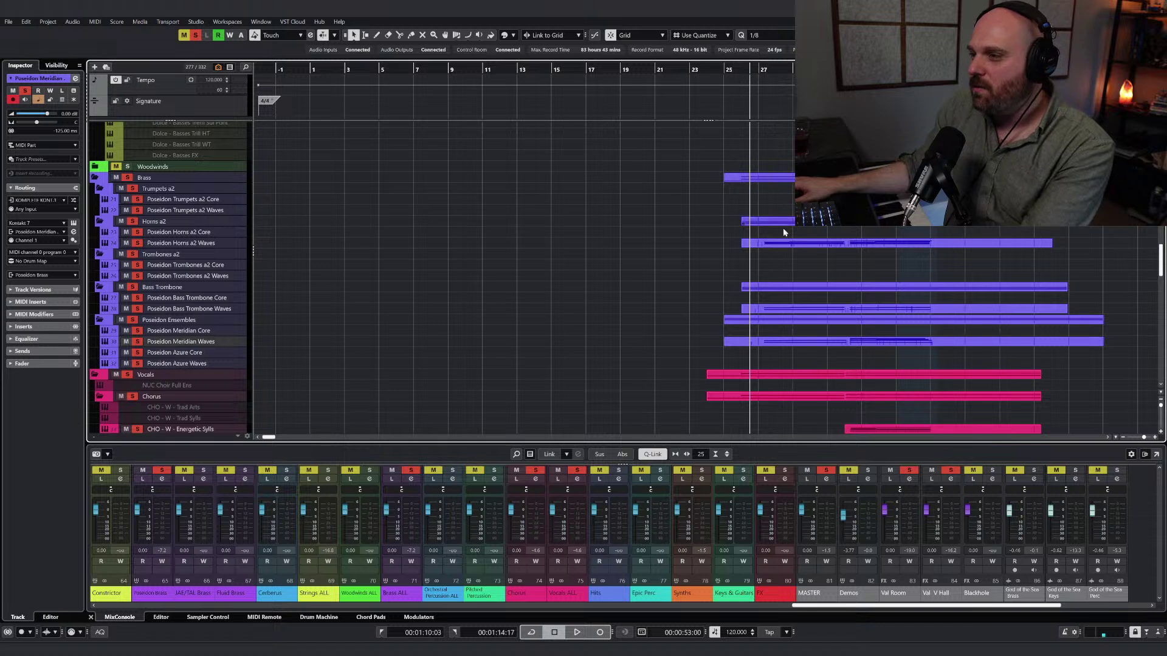
{"action": "left_click", "coordinate": [753, 79]}
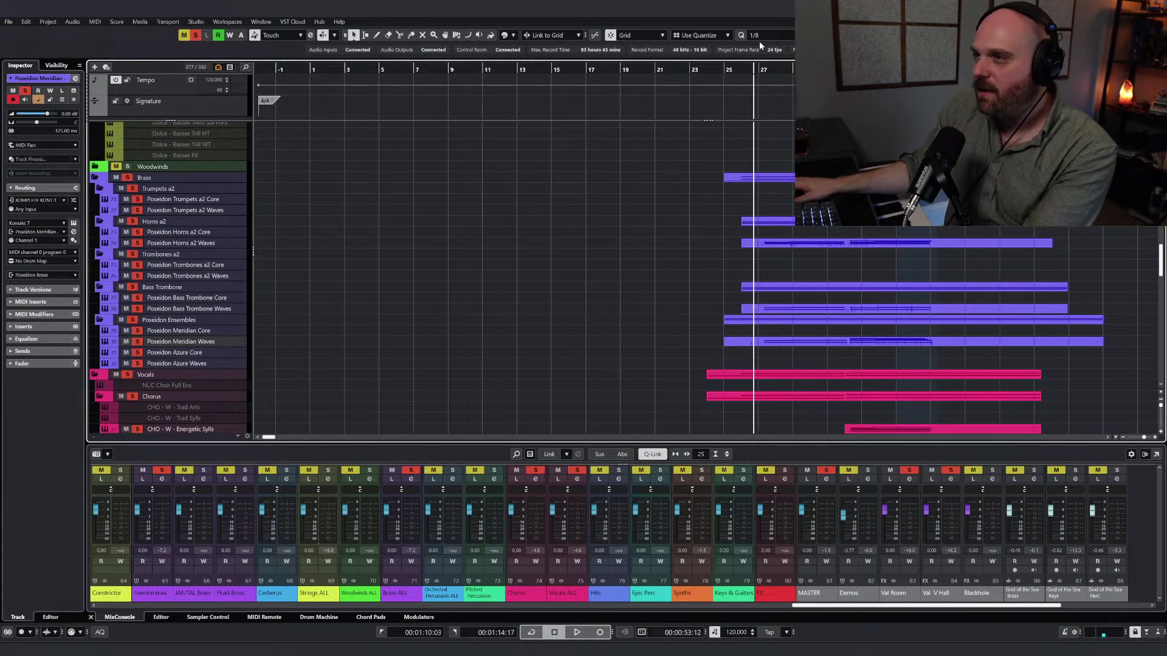
{"action": "left_click", "coordinate": [757, 70]}
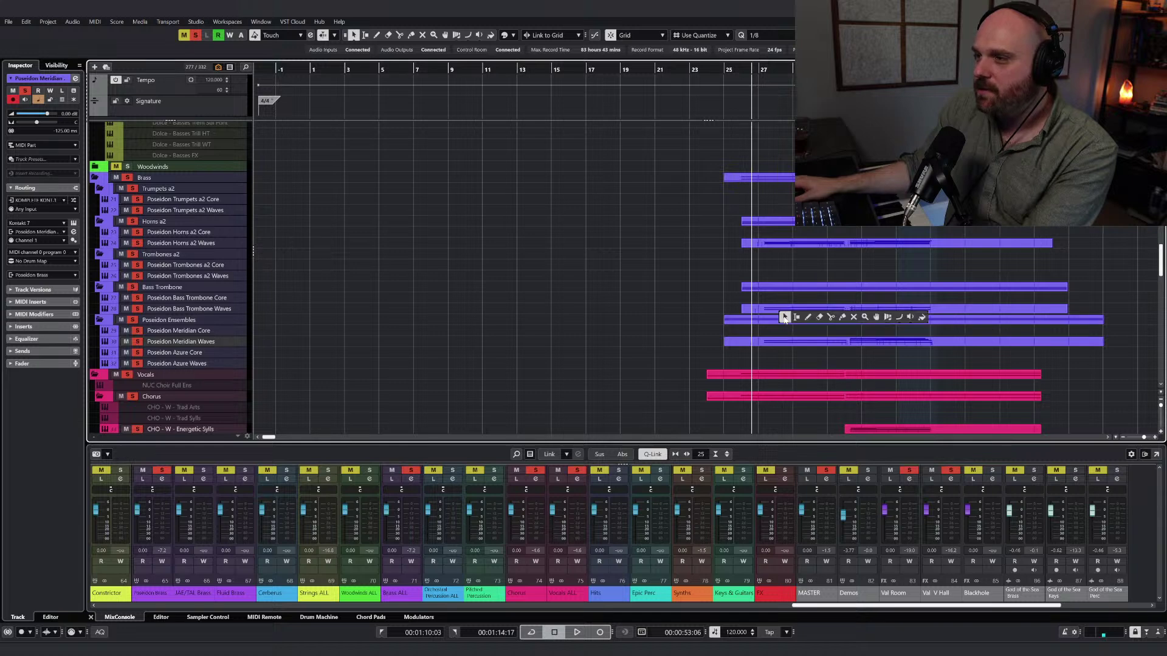
Step: Clear all solos, solo only the Brass folder, and play it from about bar 26
{"action": "left_click", "coordinate": [195, 36]}
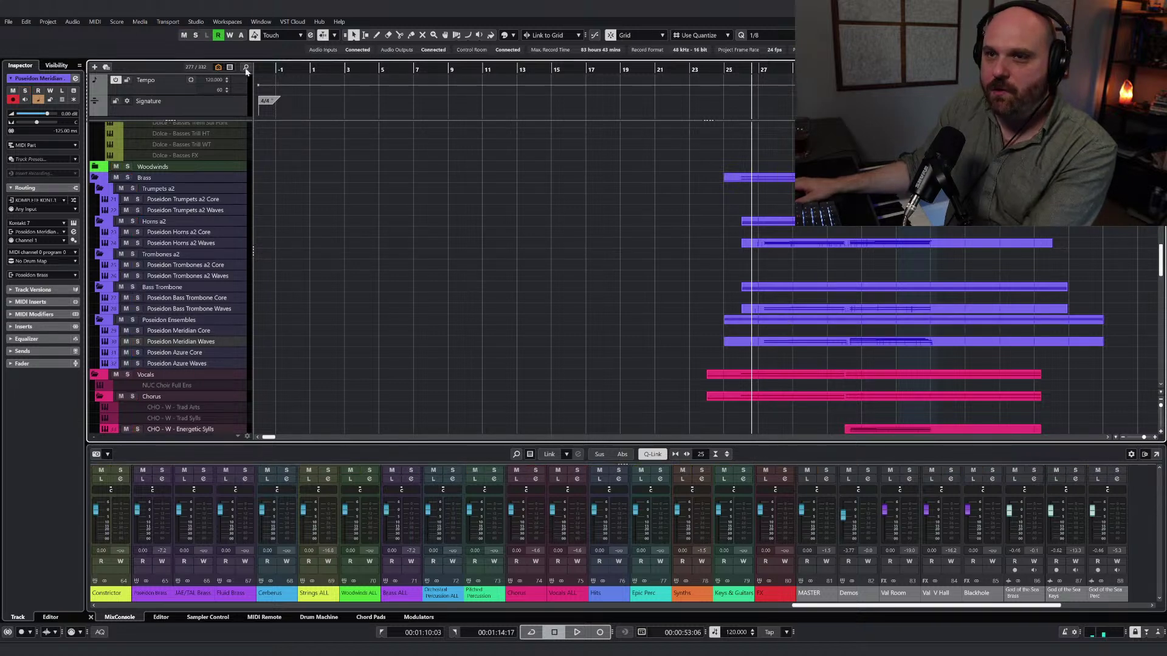
{"action": "left_click", "coordinate": [127, 177]}
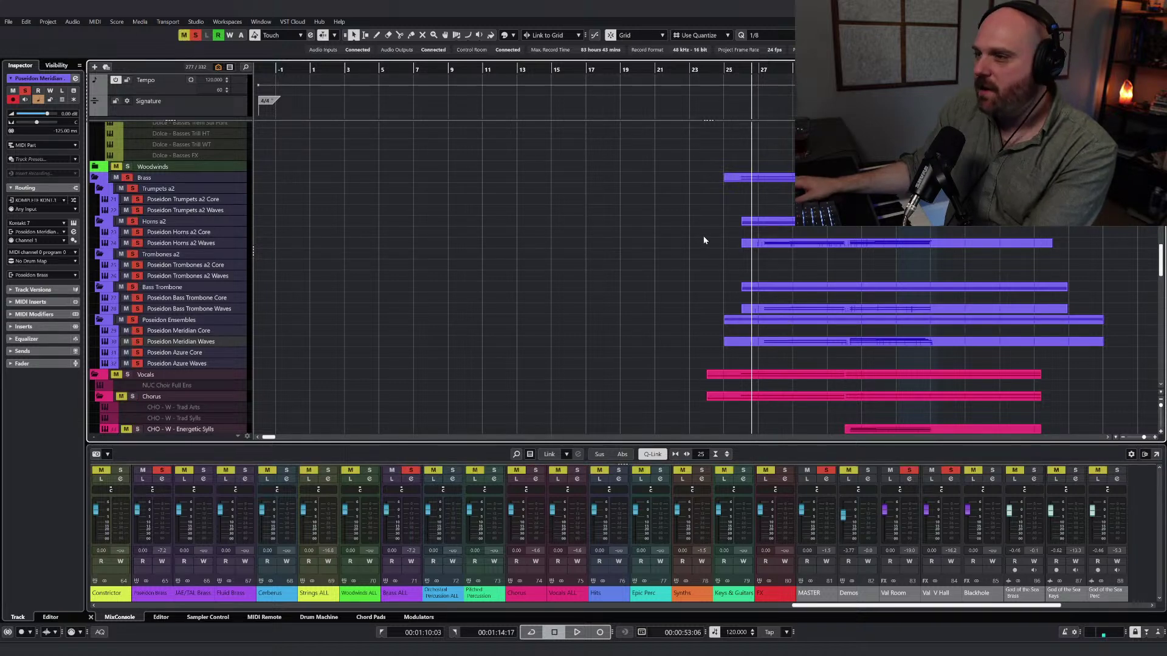
{"action": "key", "text": "space"}
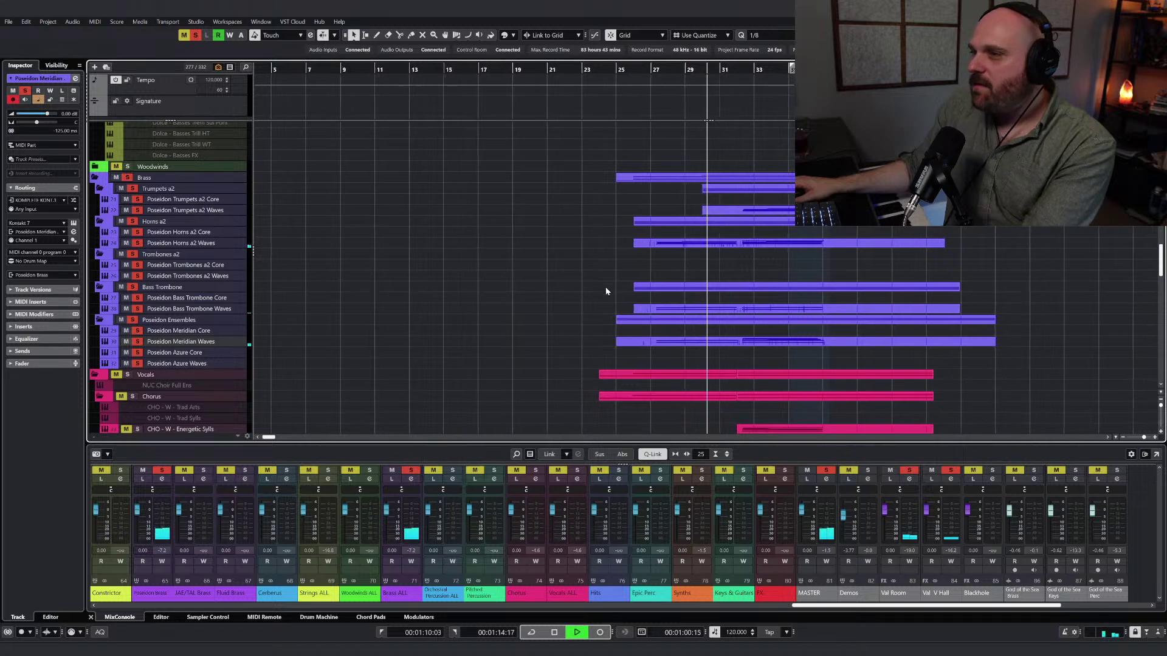
{"action": "key", "text": "space"}
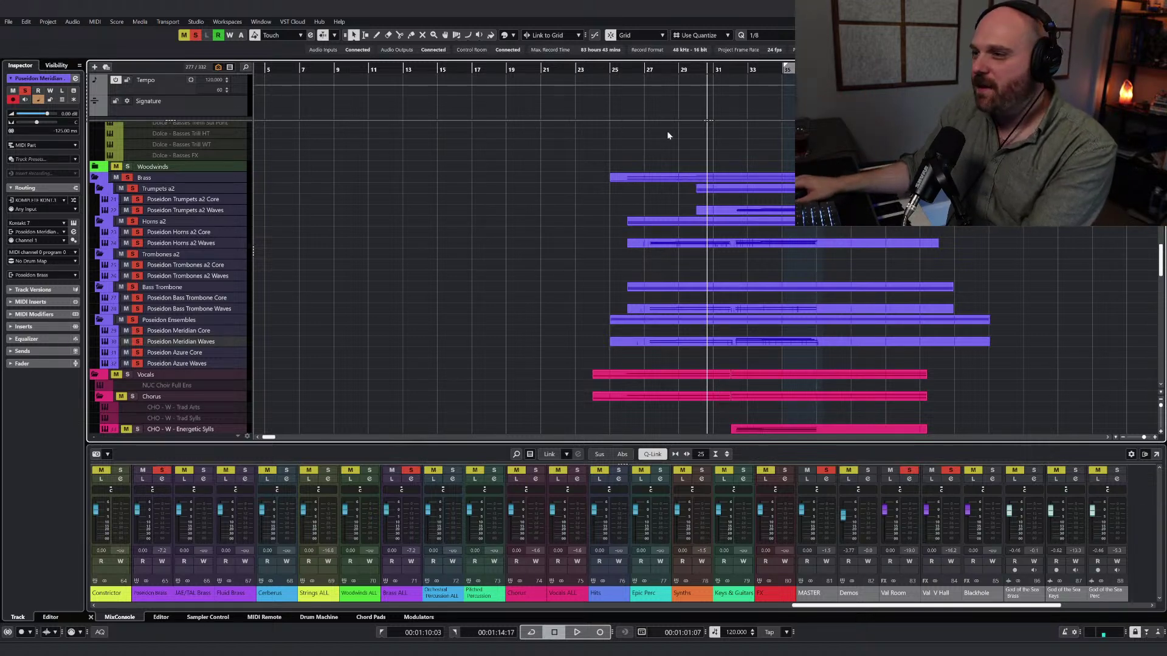
Step: Replay the soloed brass from about bar 27 and take the Brass folder out of solo
{"action": "left_click", "coordinate": [650, 64]}
{"action": "key", "text": "h"}
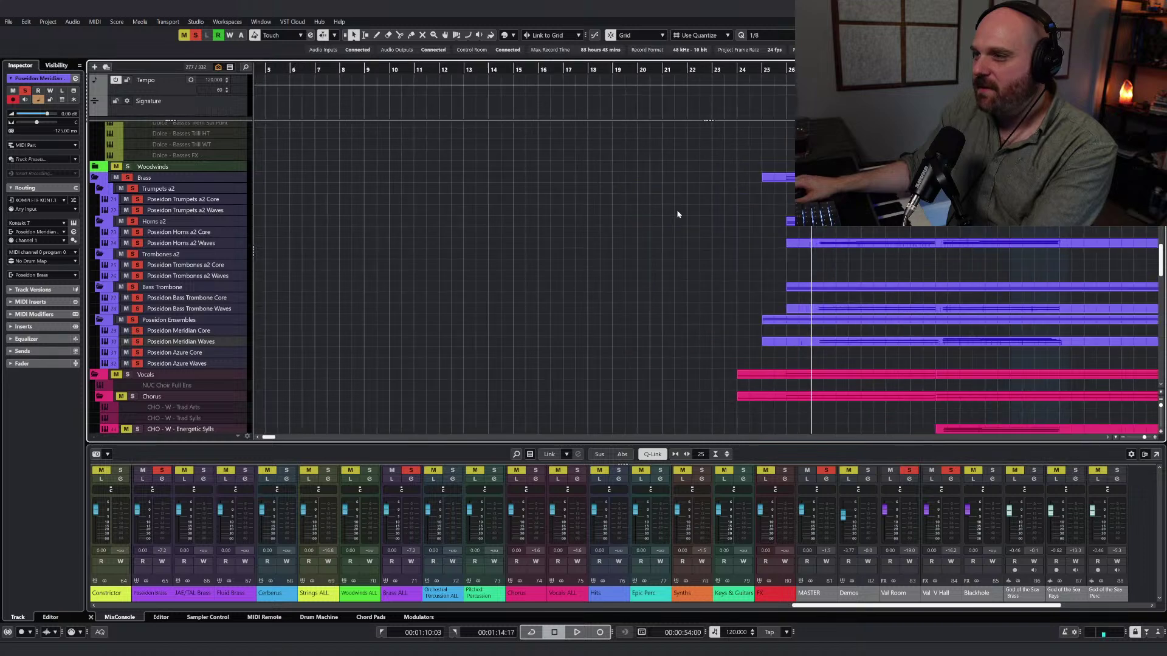
{"action": "left_click_drag", "start_coordinate": [858, 68], "coordinate": [337, 130]}
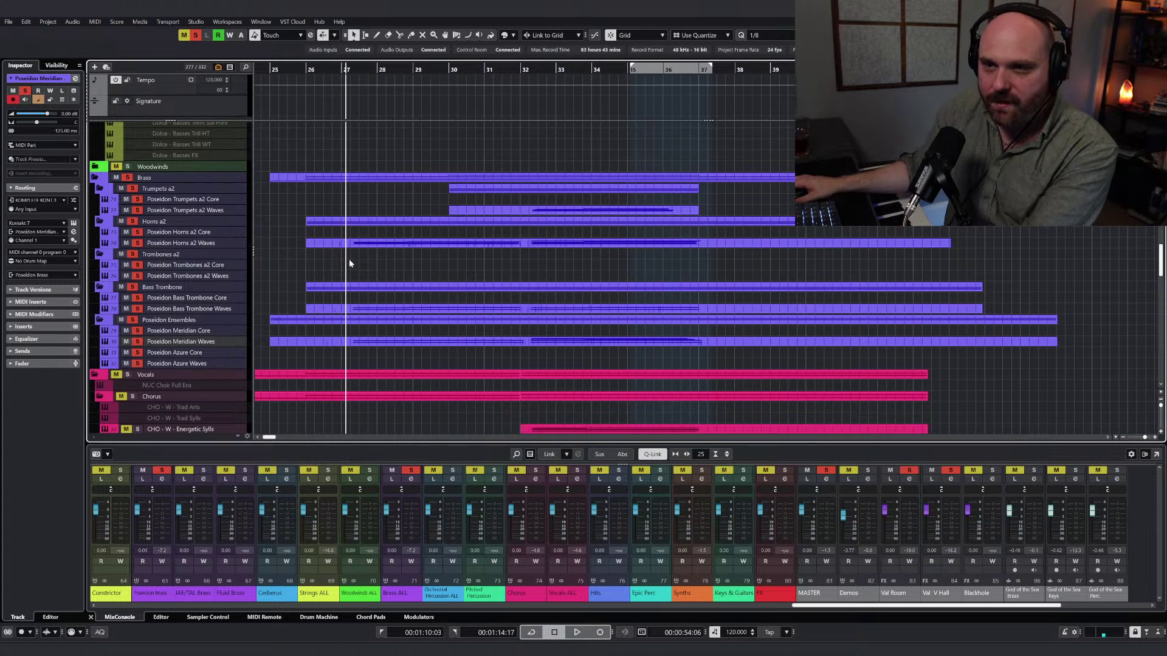
{"action": "key", "text": "space"}
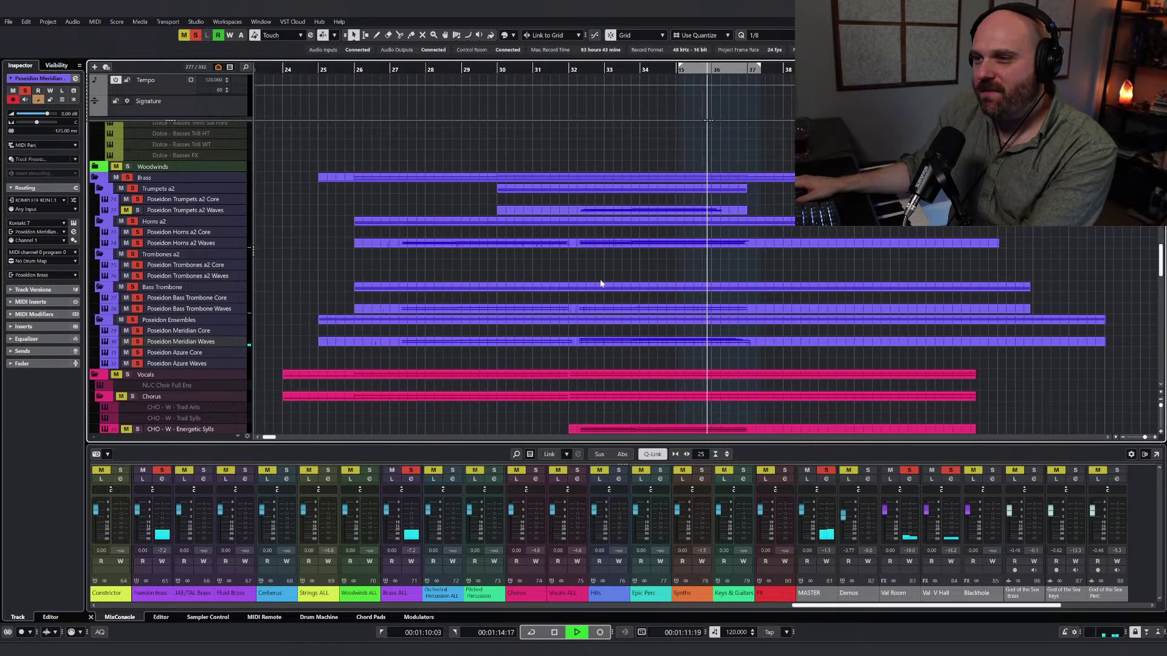
{"action": "key", "text": "space"}
{"action": "left_click", "coordinate": [128, 178]}
Step: Enable the disabled Dolce - Vlns I Trem track in the Violins I folder and dismiss the Kontakt alert
{"action": "scroll", "coordinate": [277, 228], "scroll_direction": "down", "scroll_amount": 6}
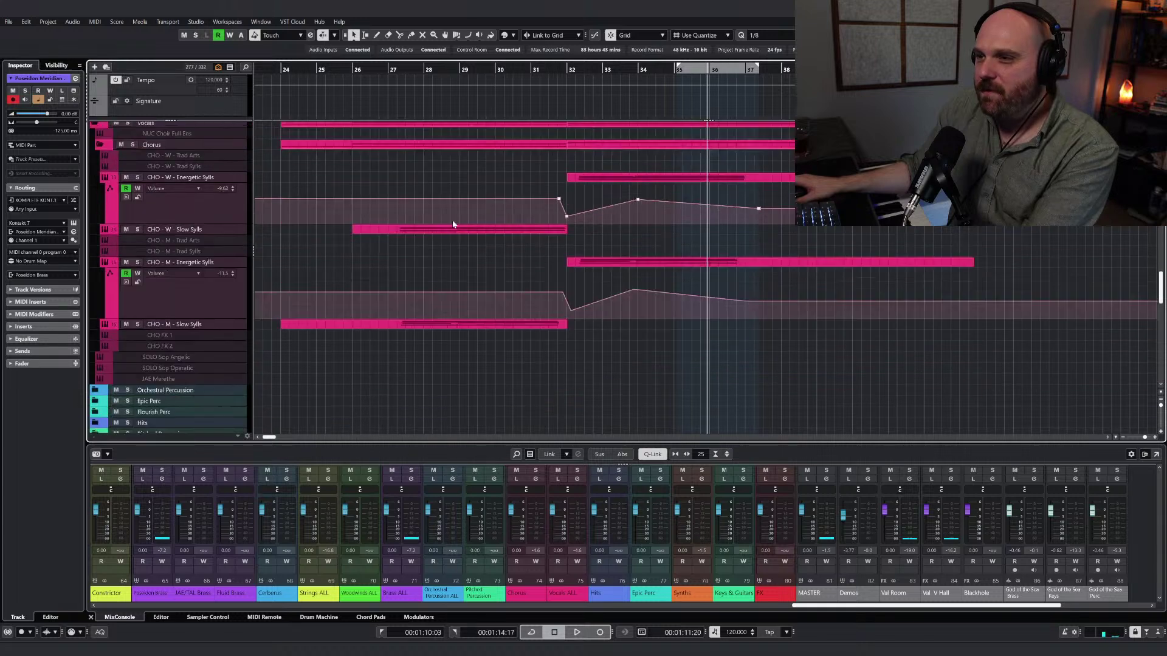
{"action": "scroll", "coordinate": [393, 228], "scroll_direction": "up", "scroll_amount": 15}
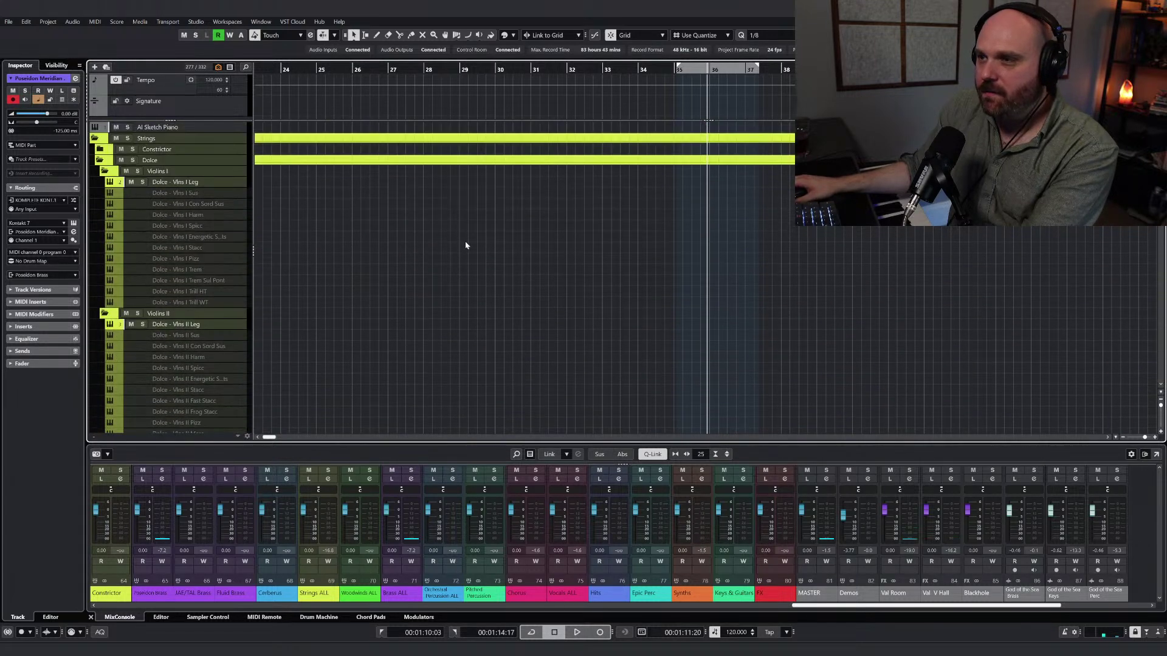
{"action": "scroll", "coordinate": [477, 246], "scroll_direction": "down", "scroll_amount": 6}
{"action": "scroll", "coordinate": [356, 277], "scroll_direction": "up", "scroll_amount": 4}
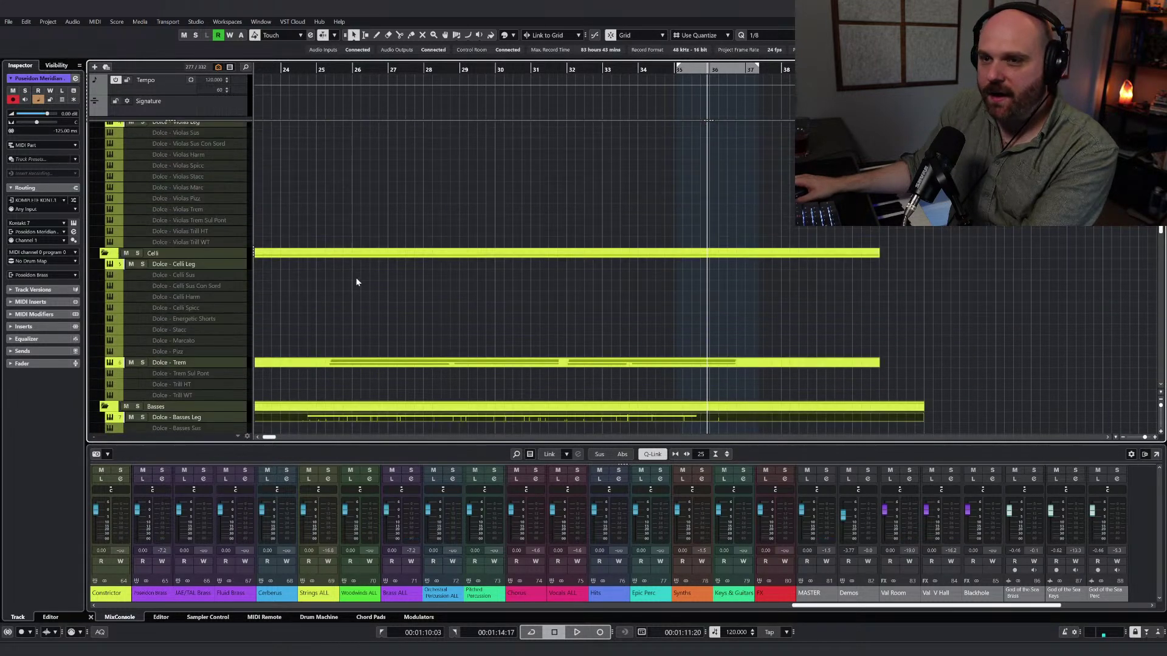
{"action": "scroll", "coordinate": [274, 267], "scroll_direction": "up", "scroll_amount": 4}
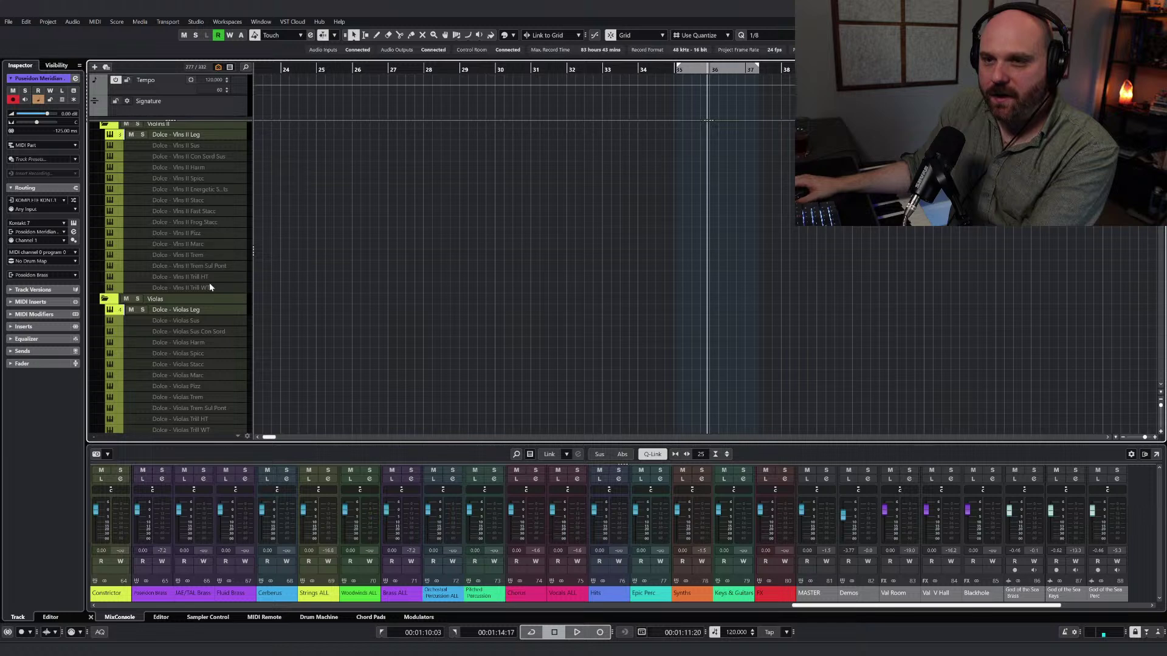
{"action": "scroll", "coordinate": [201, 250], "scroll_direction": "up", "scroll_amount": 4}
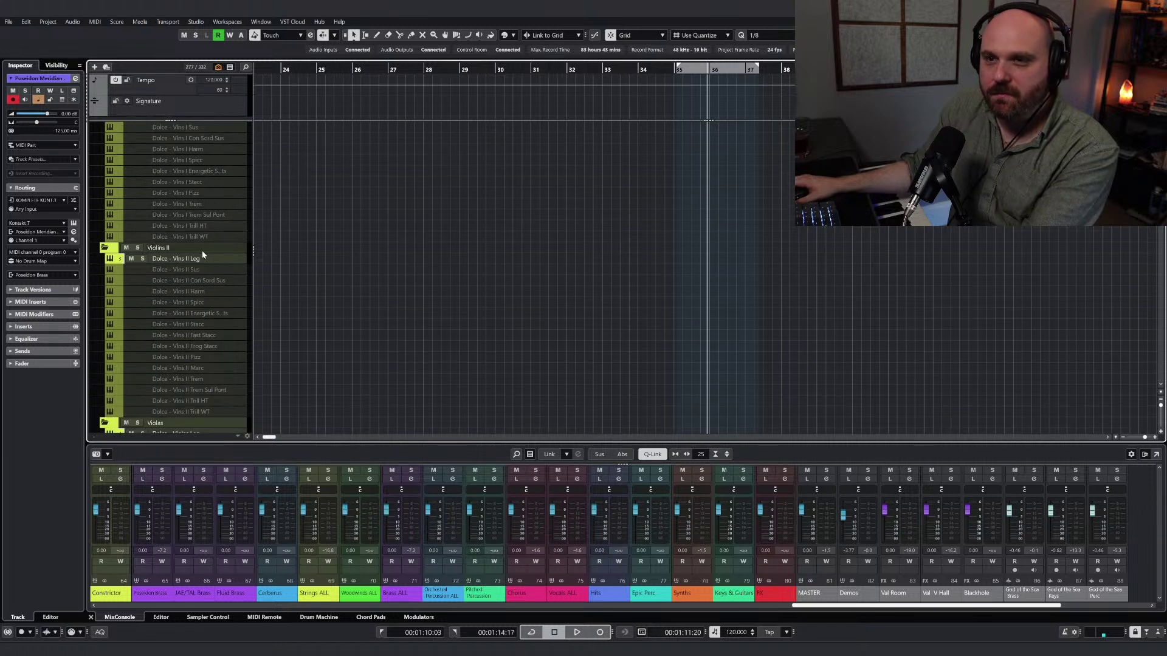
{"action": "right_click", "coordinate": [194, 207]}
{"action": "left_click", "coordinate": [290, 263]}
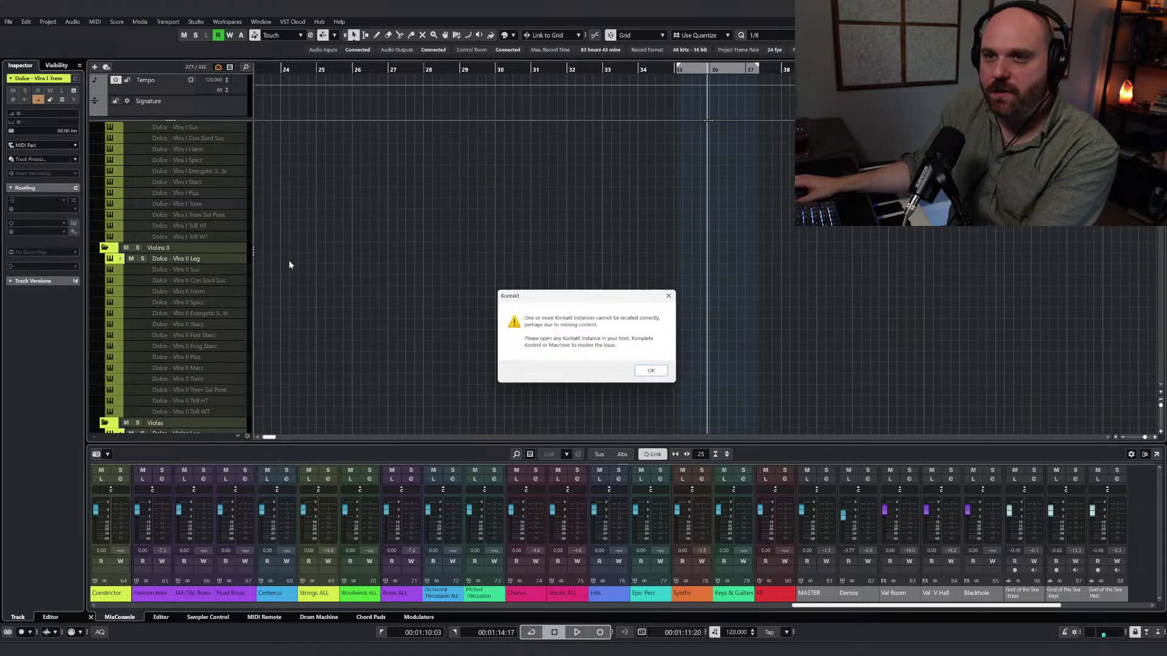
{"action": "left_click", "coordinate": [654, 371]}
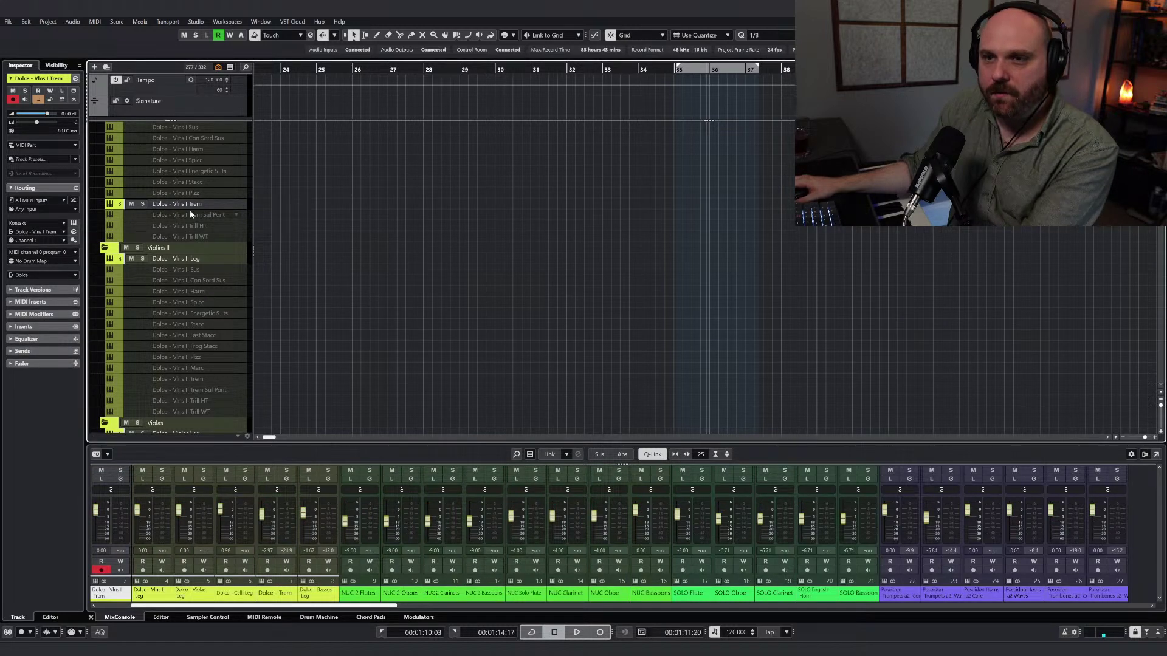
Step: Ignore the missing content for Dolce - Vlns I Trem and remove the broken first violins tremolo patch from Kontakt
{"action": "scroll", "coordinate": [417, 250], "scroll_direction": "down", "scroll_amount": 10}
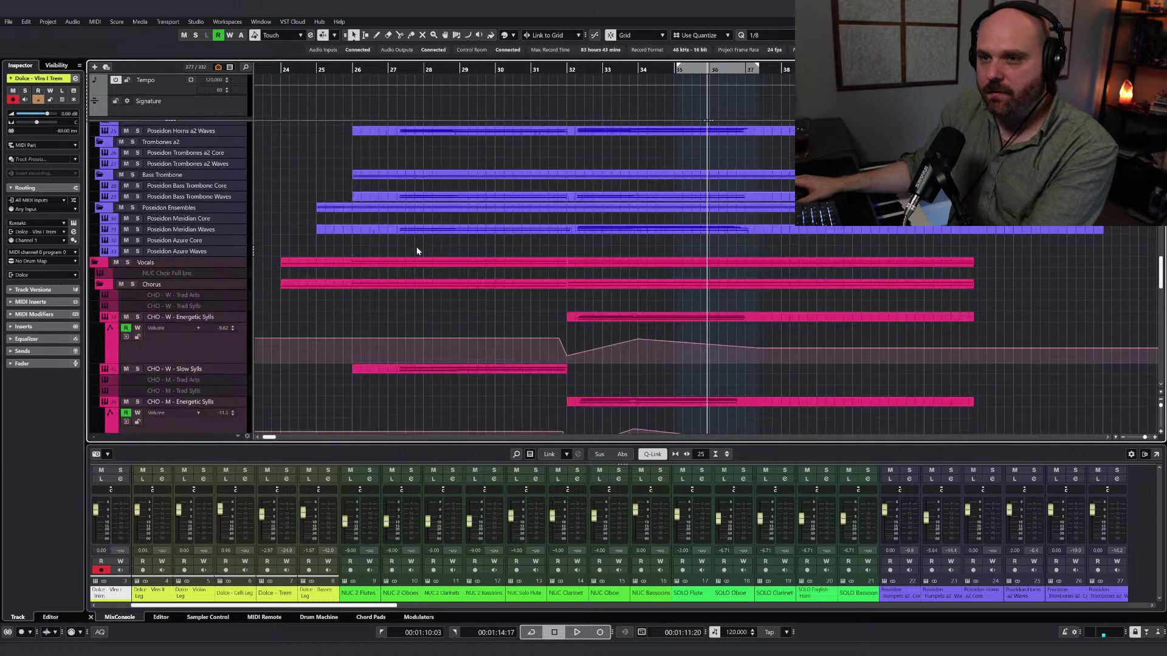
{"action": "scroll", "coordinate": [417, 249], "scroll_direction": "down", "scroll_amount": 6}
{"action": "scroll", "coordinate": [423, 249], "scroll_direction": "up", "scroll_amount": 20}
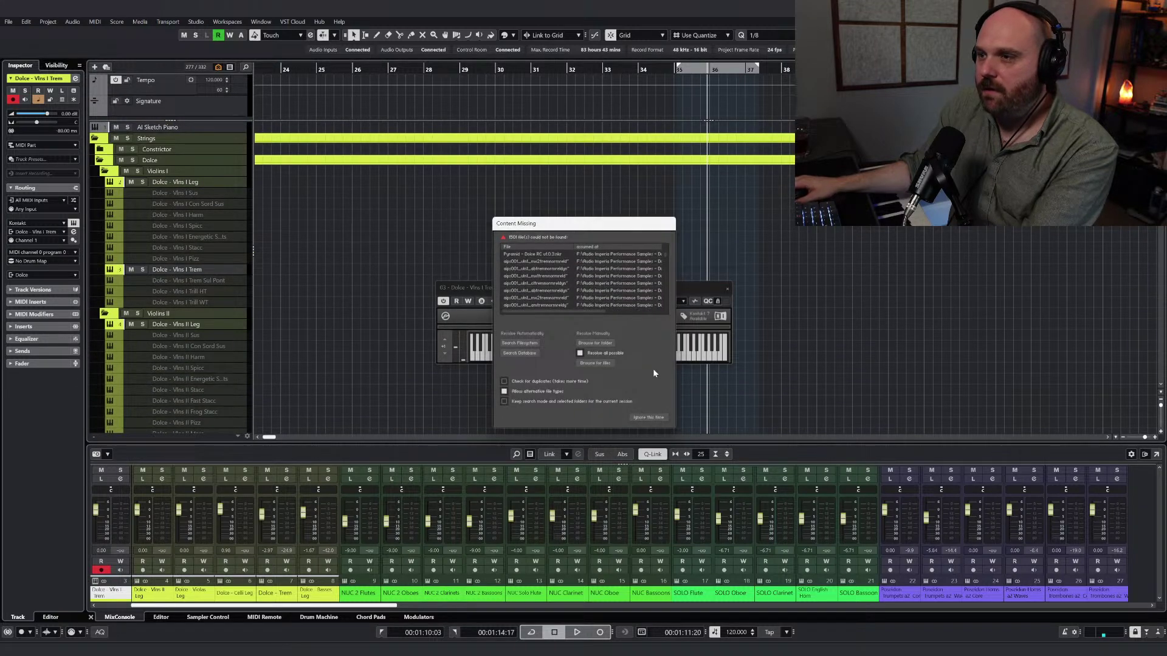
{"action": "left_click", "coordinate": [648, 418]}
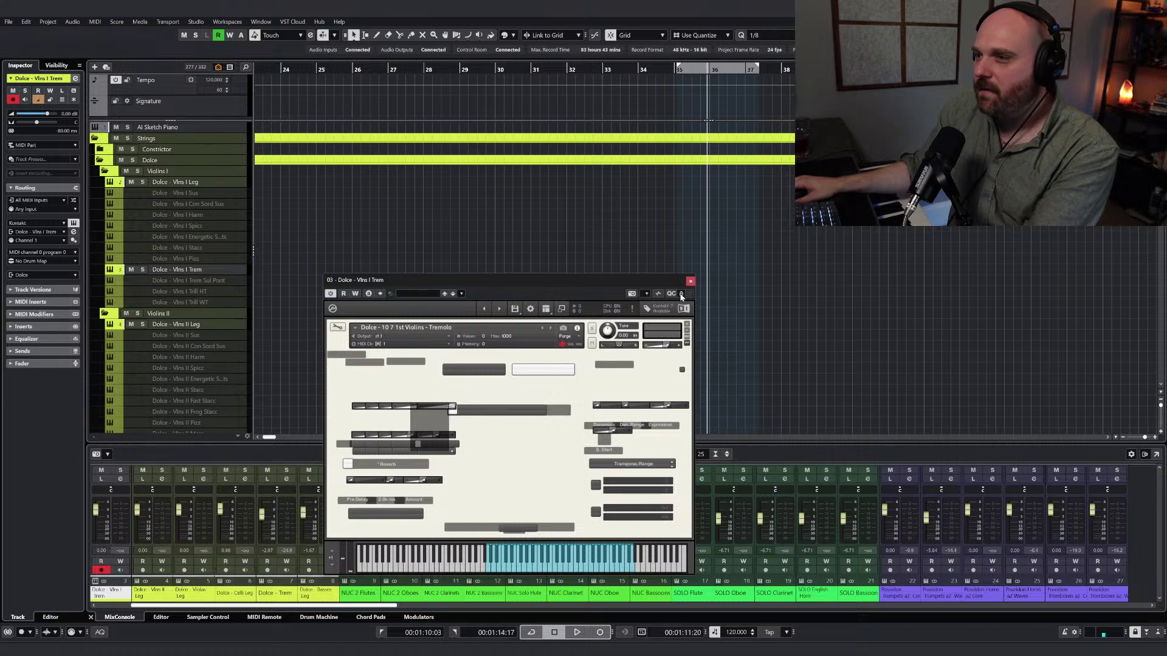
{"action": "left_click", "coordinate": [687, 324]}
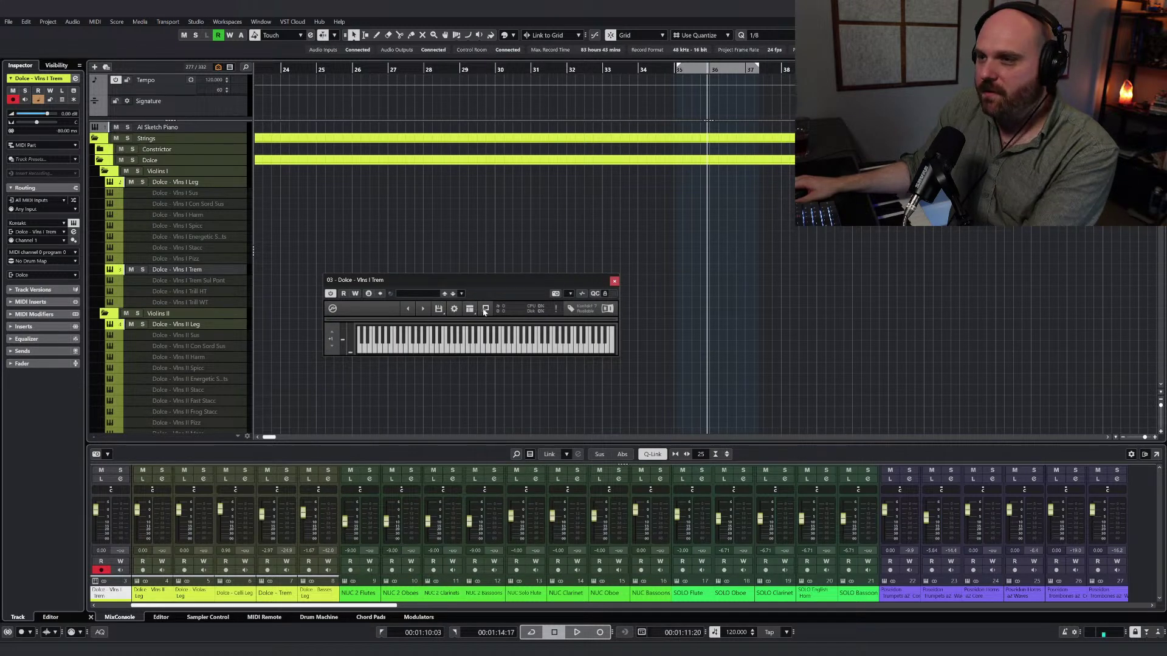
Step: Search the Kontakt libraries for "dolce" and load Dolce - 10 7 1st Violins - Tremolo from the full Dolce library
{"action": "left_click", "coordinate": [485, 309]}
{"action": "left_click", "coordinate": [416, 336]}
{"action": "type", "text": "dolce"}
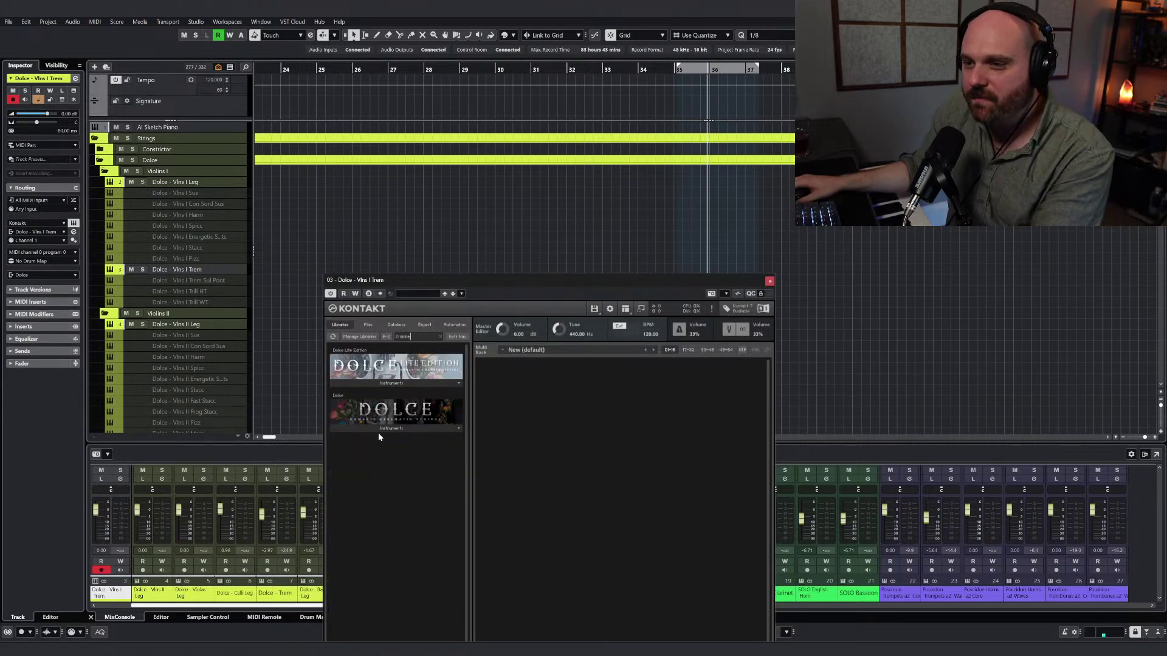
{"action": "left_click", "coordinate": [377, 429]}
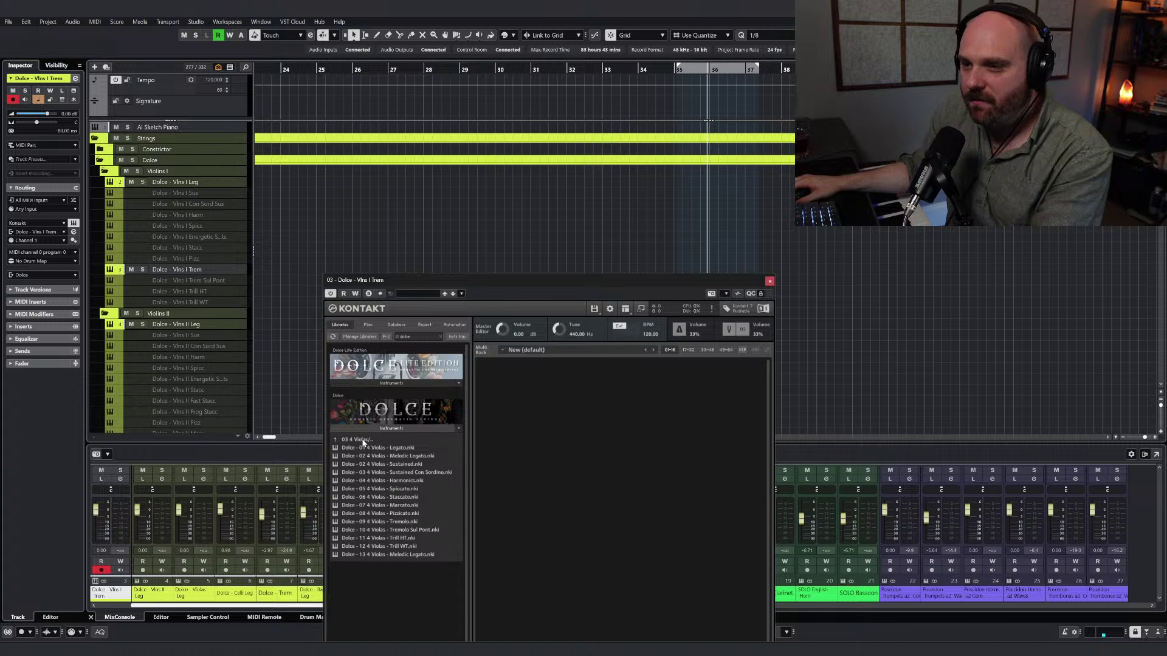
{"action": "left_click", "coordinate": [364, 440]}
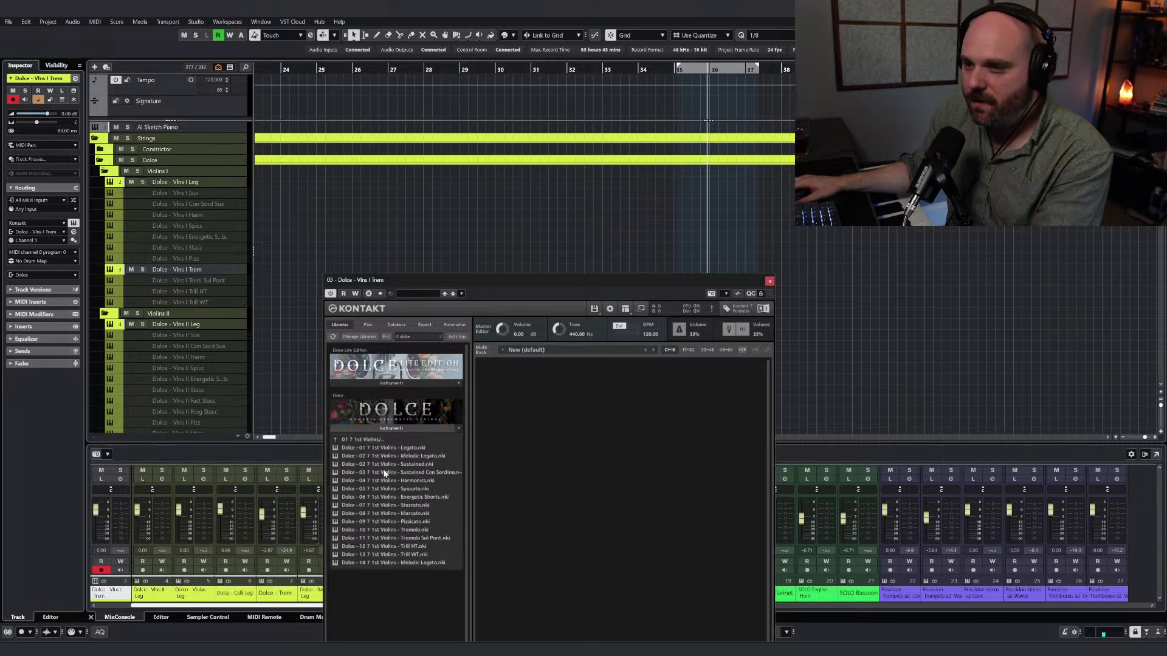
{"action": "double_click", "coordinate": [407, 530]}
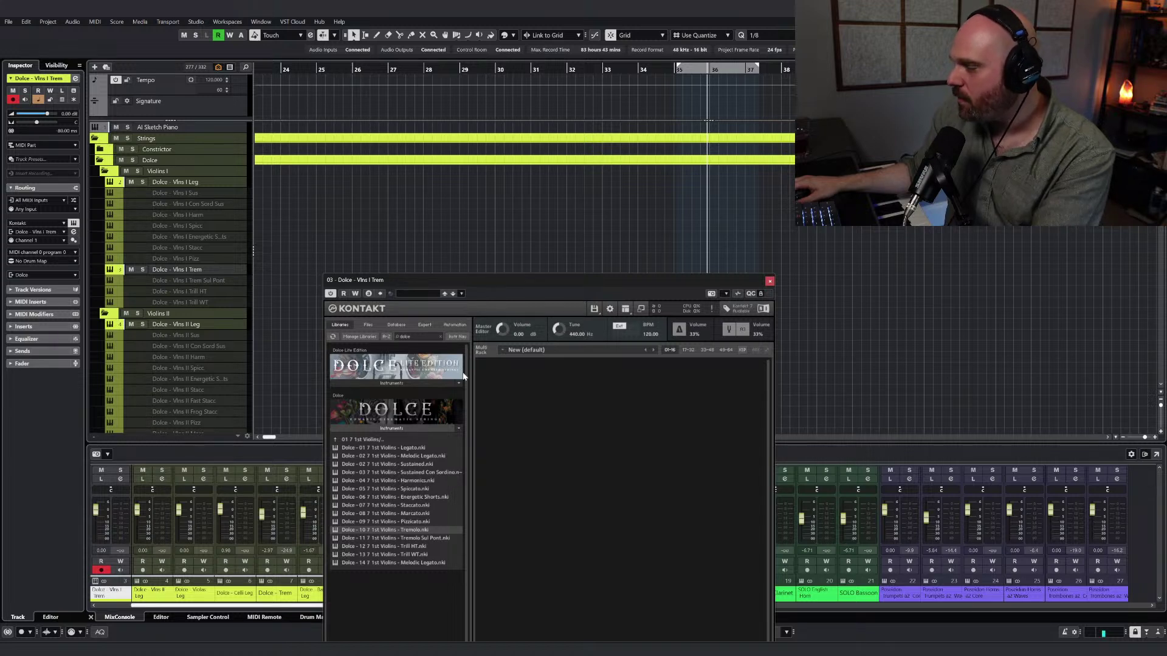
{"action": "left_click_drag", "start_coordinate": [490, 282], "coordinate": [344, 163]}
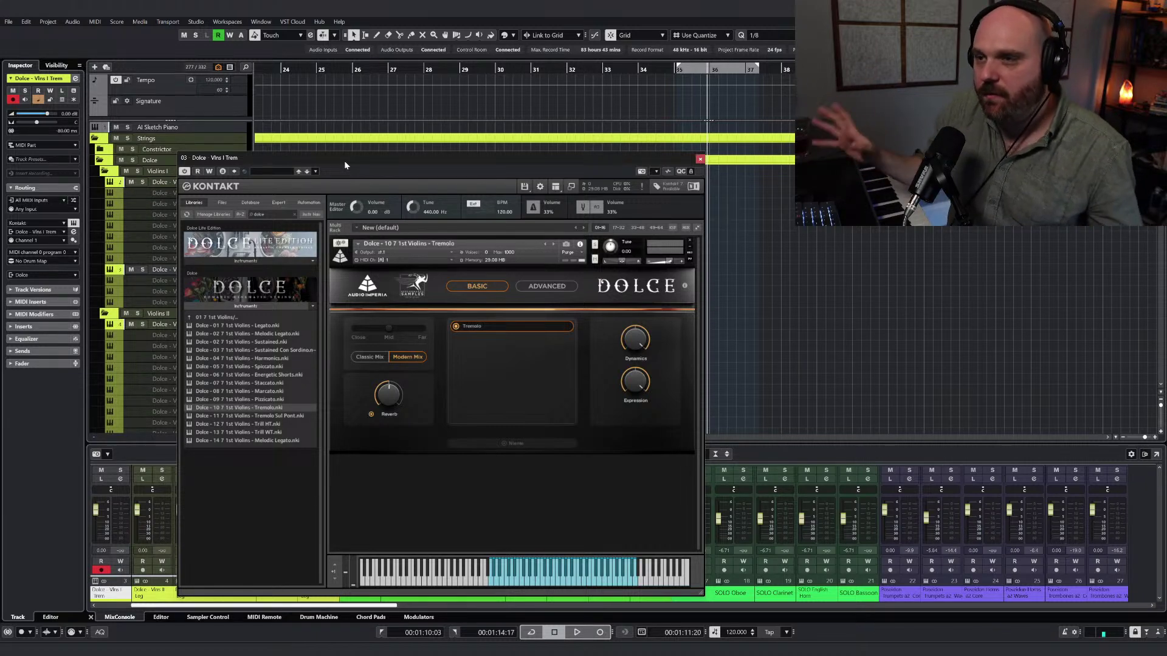
Step: Hide the Kontakt library browser, examine the advanced settings of the first violins tremolo patch, and close the instrument
{"action": "left_click", "coordinate": [571, 186]}
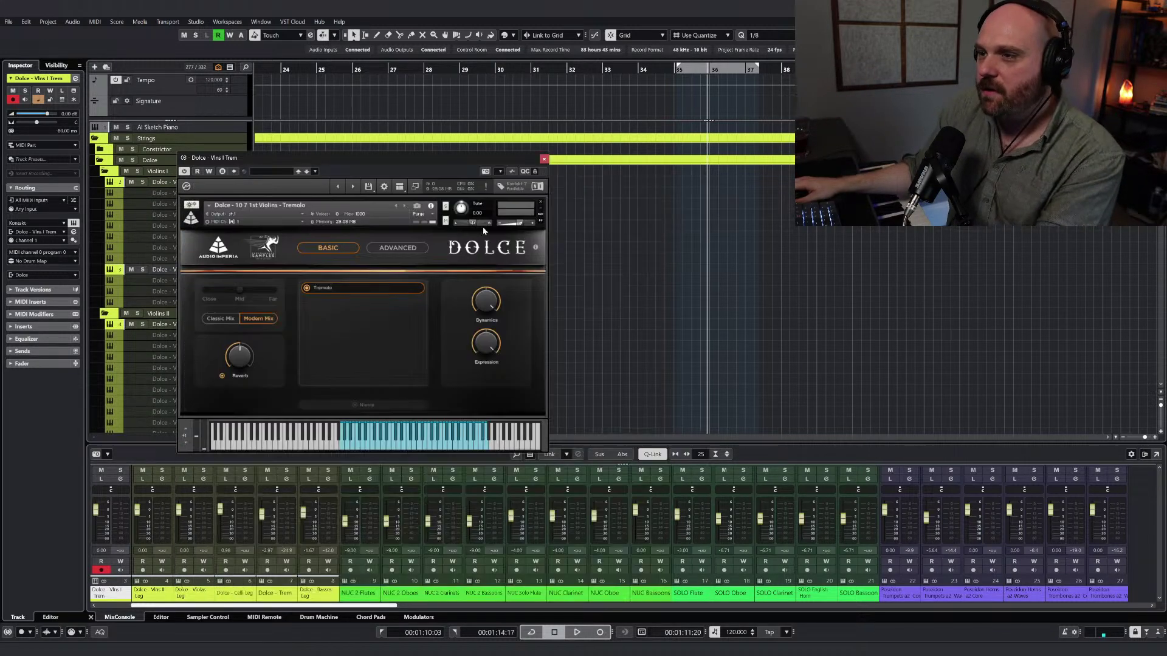
{"action": "left_click", "coordinate": [397, 248]}
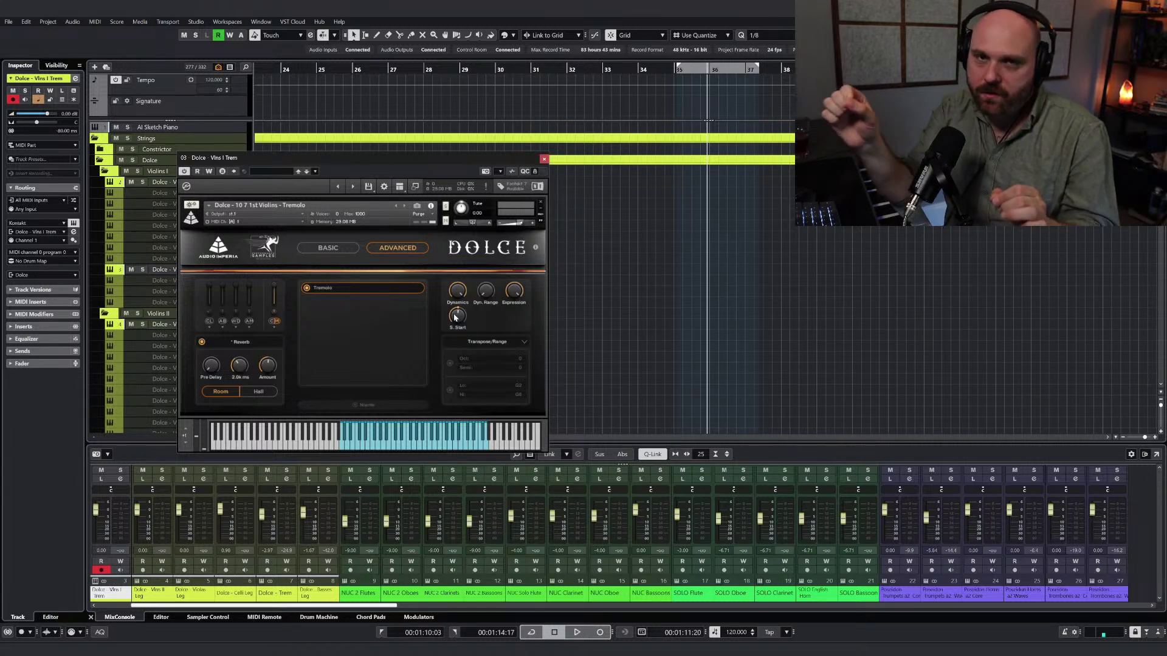
{"action": "left_click", "coordinate": [544, 159]}
Step: Examine the advanced settings of the Poseidon Horns a2 Waves instrument and open its track delay value
{"action": "scroll", "coordinate": [505, 205], "scroll_direction": "down", "scroll_amount": 15}
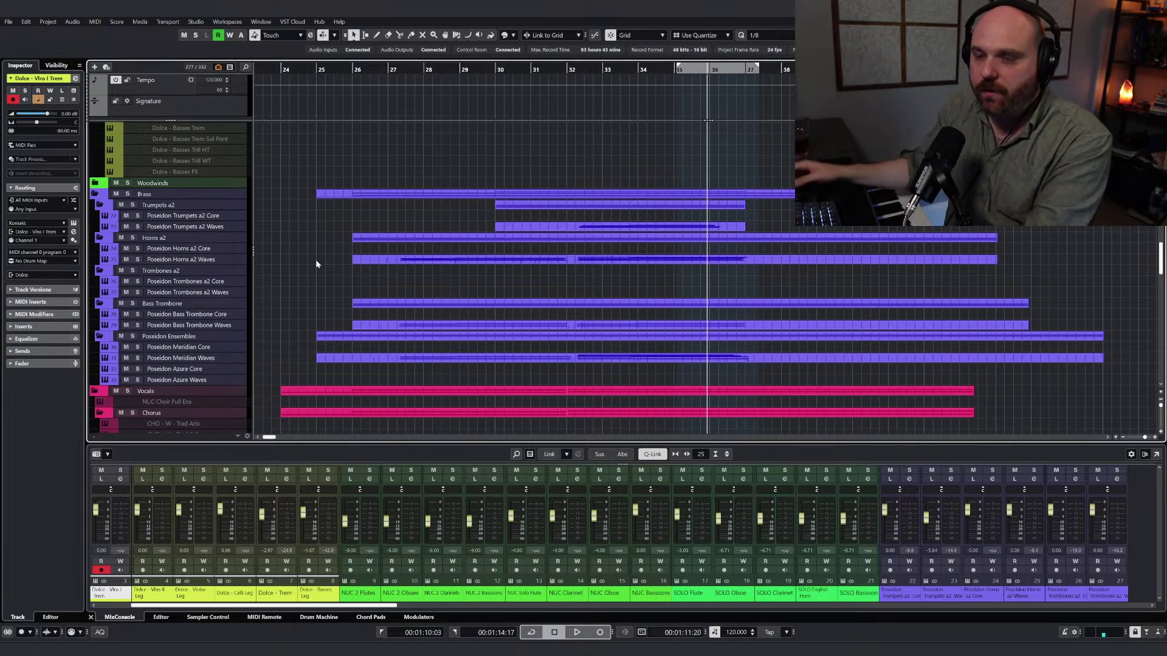
{"action": "left_click", "coordinate": [220, 260]}
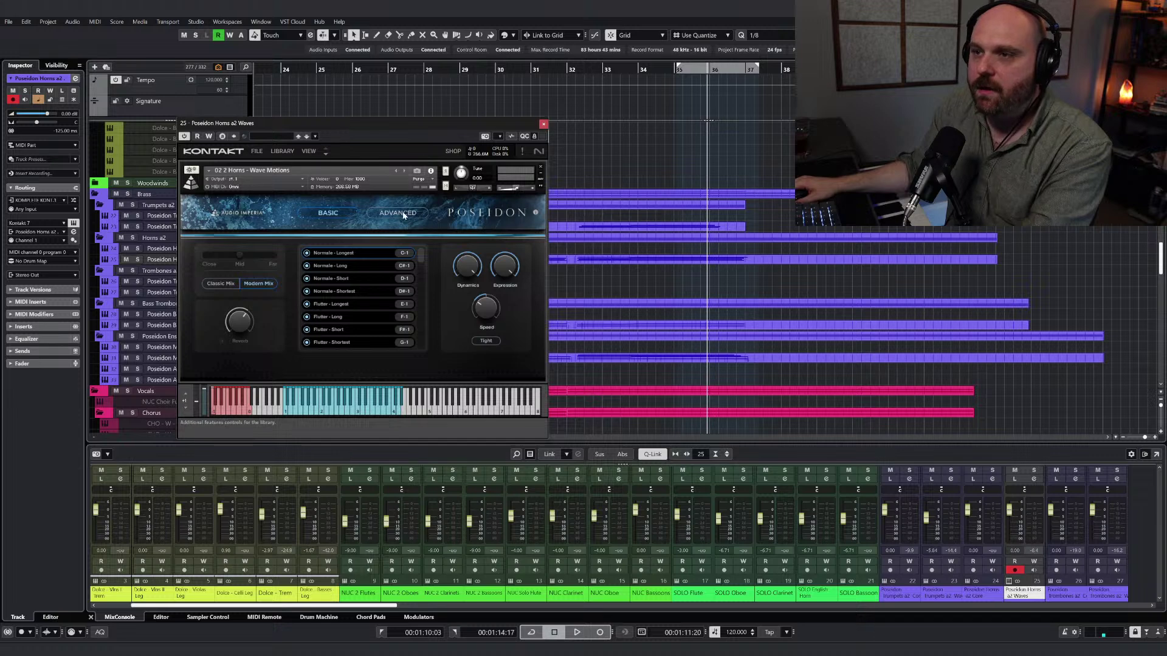
{"action": "left_click", "coordinate": [398, 214]}
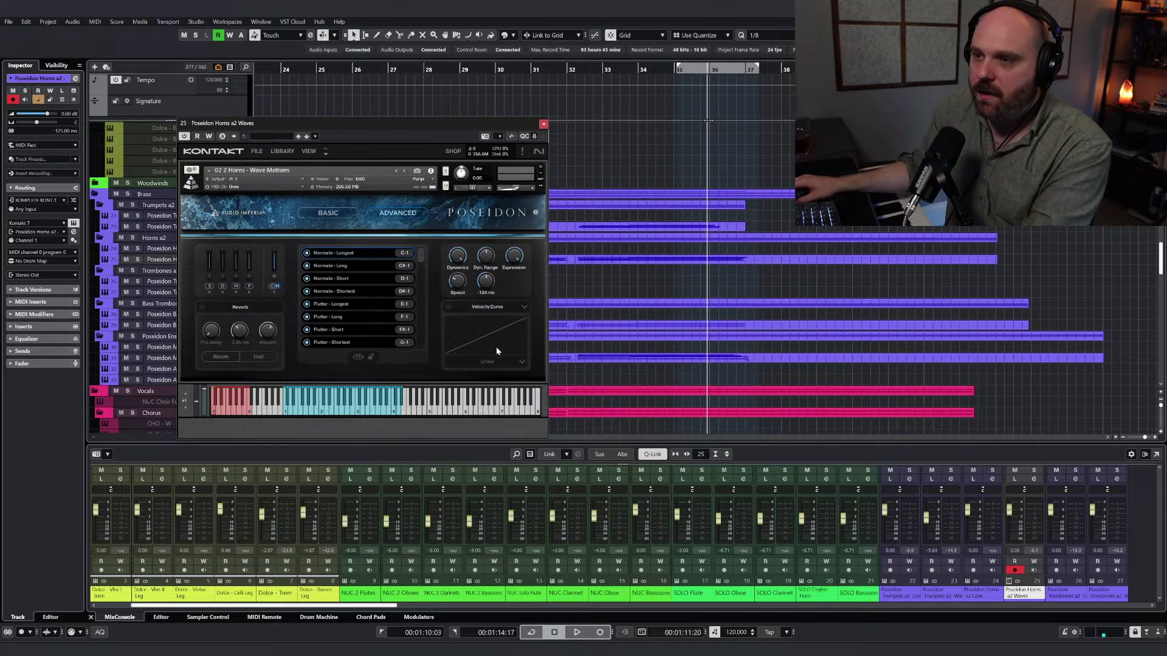
{"action": "left_click", "coordinate": [544, 124]}
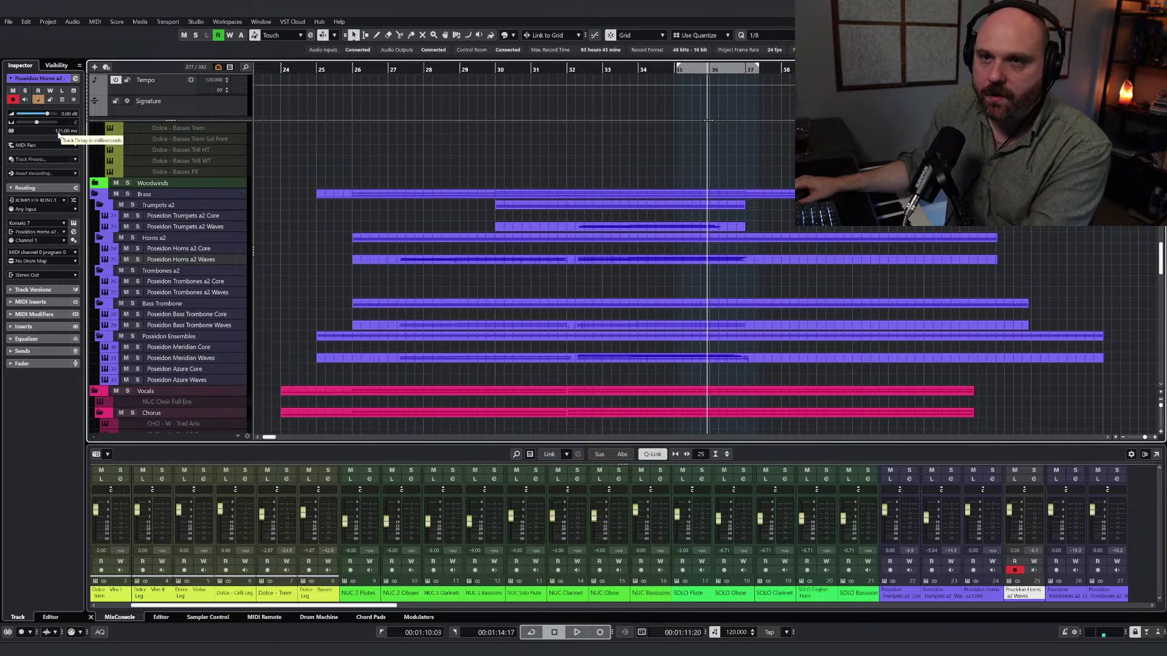
{"action": "type", "text": "-122"}
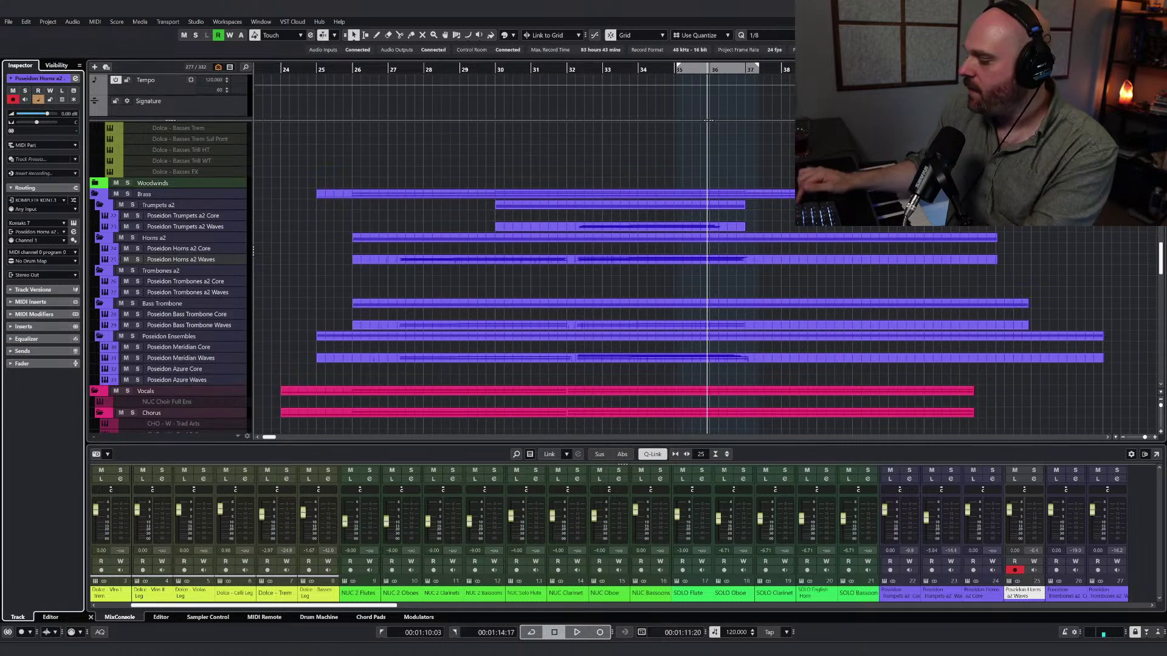
{"action": "key", "text": "Return"}
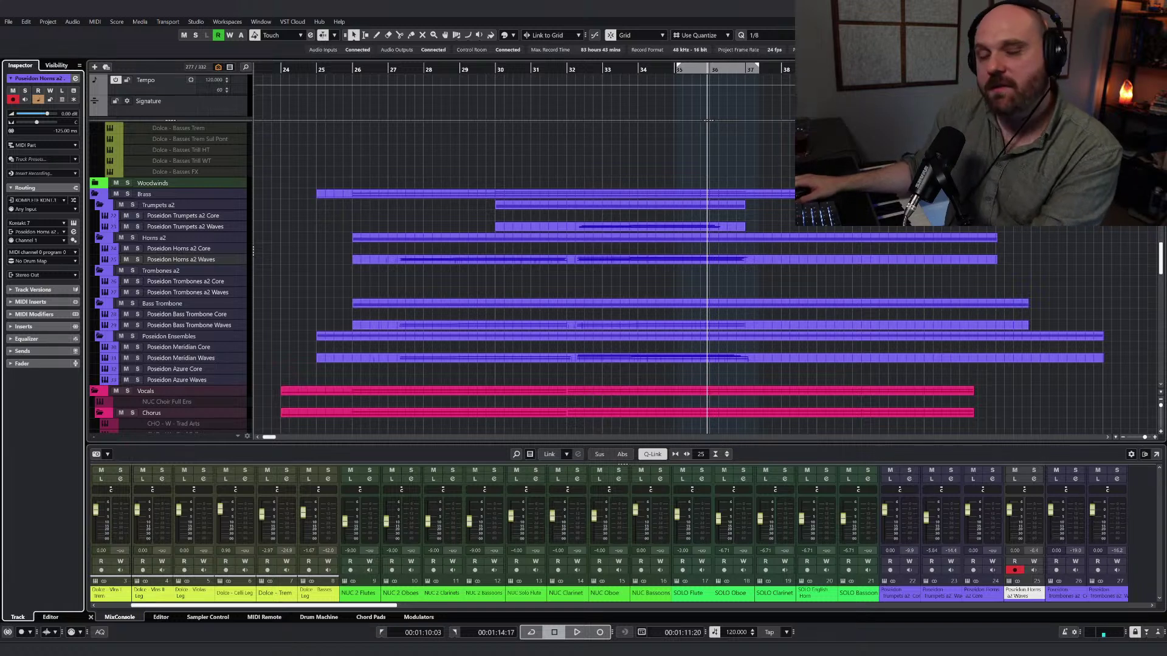
Step: Look over the brass, vocal and string tracks, with the timeline zoomed out and the playhead near bar 23
{"action": "scroll", "coordinate": [511, 242], "scroll_direction": "down", "scroll_amount": 5}
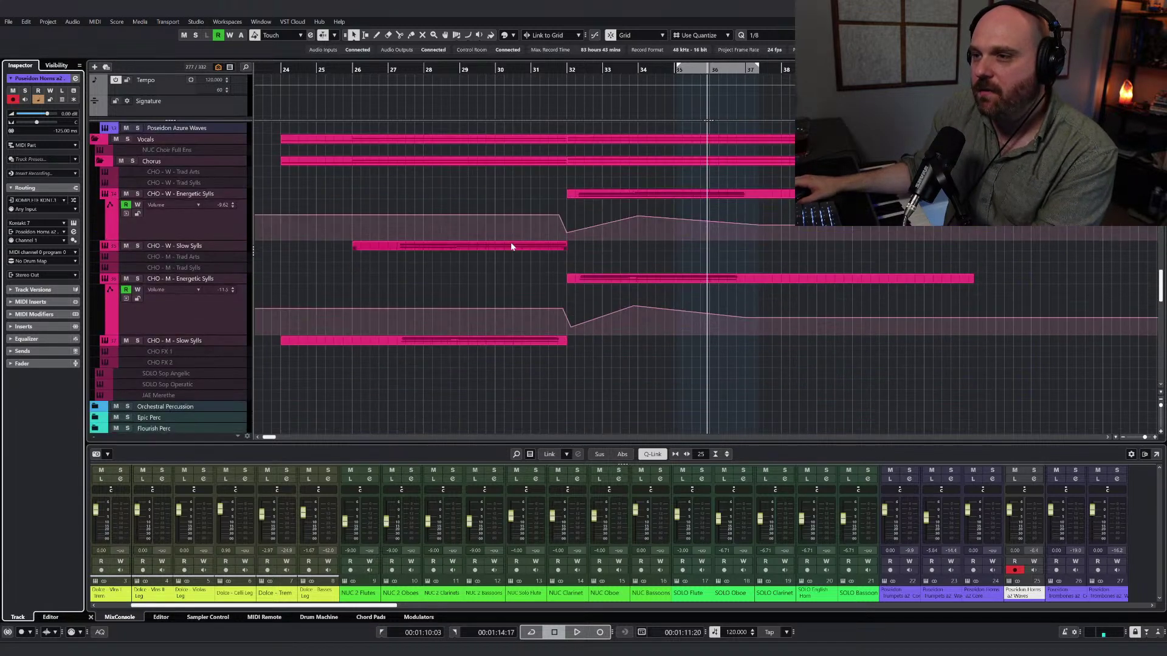
{"action": "scroll", "coordinate": [556, 306], "scroll_direction": "down", "scroll_amount": 3}
{"action": "scroll", "coordinate": [557, 306], "scroll_direction": "up", "scroll_amount": 5}
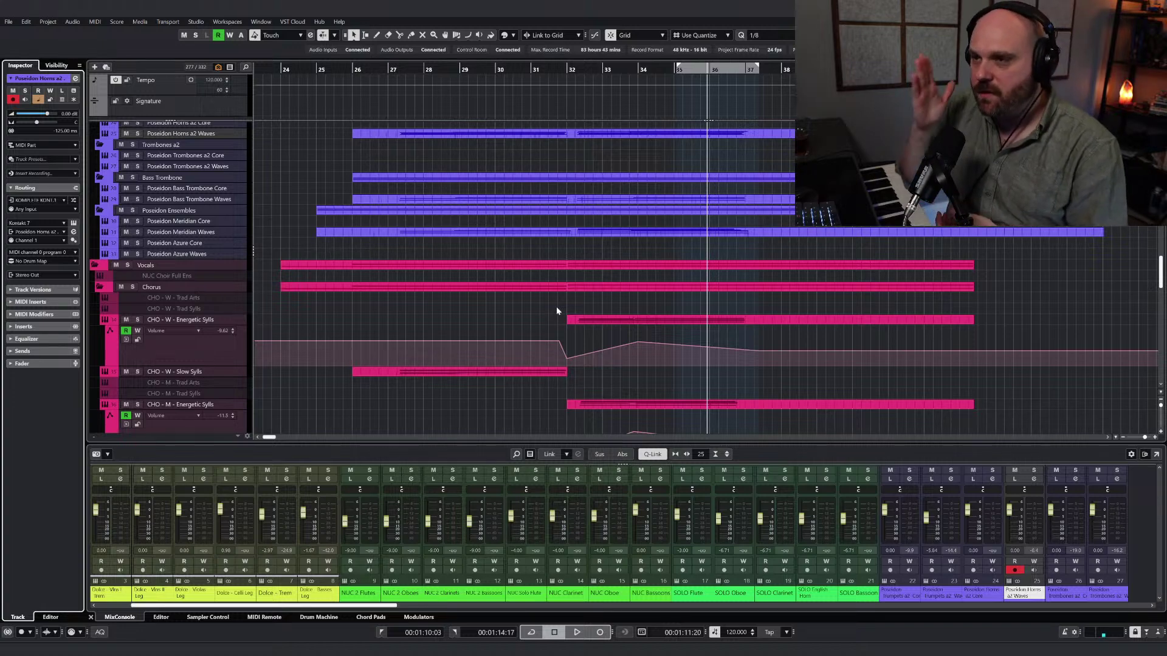
{"action": "scroll", "coordinate": [471, 304], "scroll_direction": "up", "scroll_amount": 15}
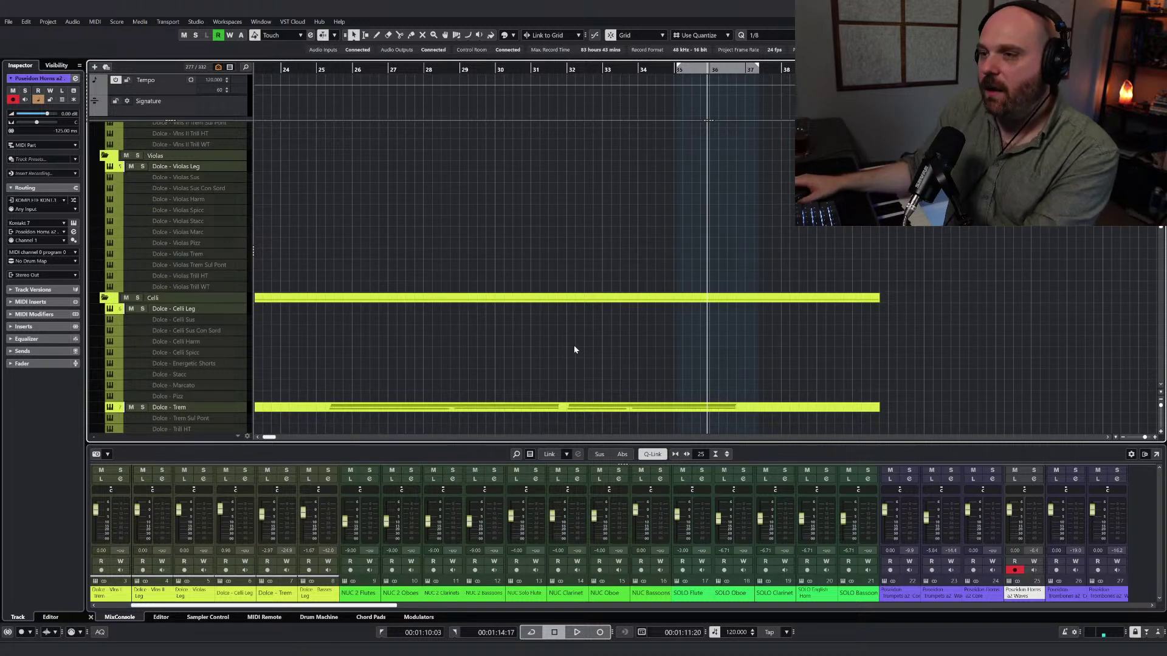
{"action": "key", "text": "g"}
{"action": "key", "text": "g"}
{"action": "scroll", "coordinate": [608, 218], "scroll_direction": "down", "scroll_amount": 5}
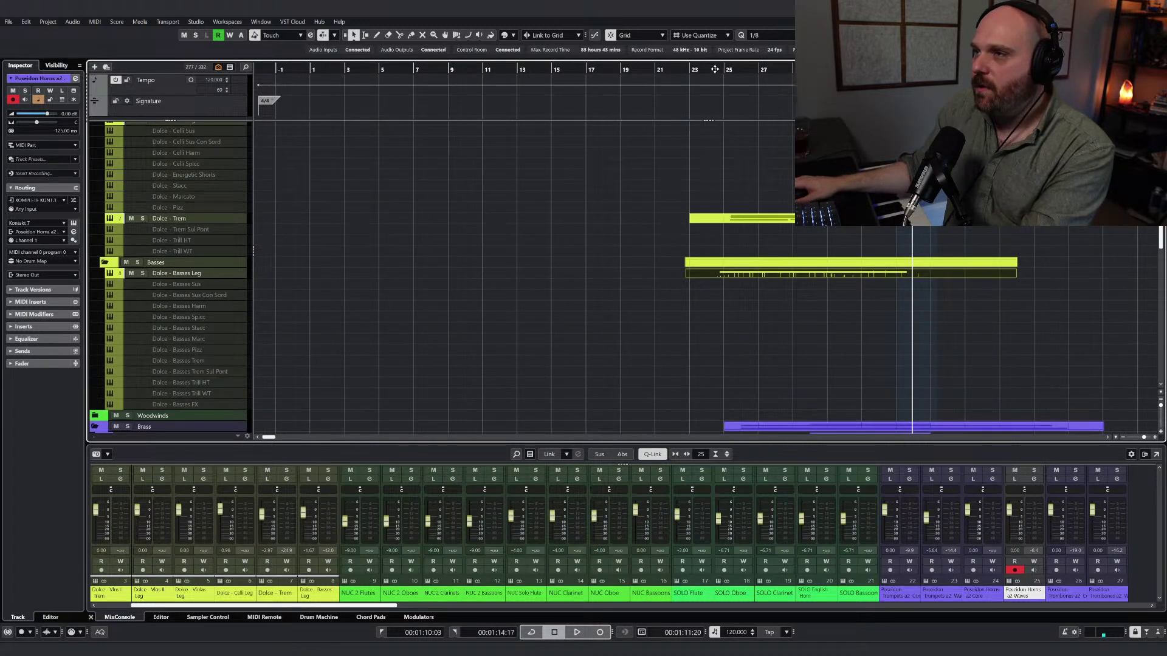
{"action": "scroll", "coordinate": [420, 211], "scroll_direction": "up", "scroll_amount": 5}
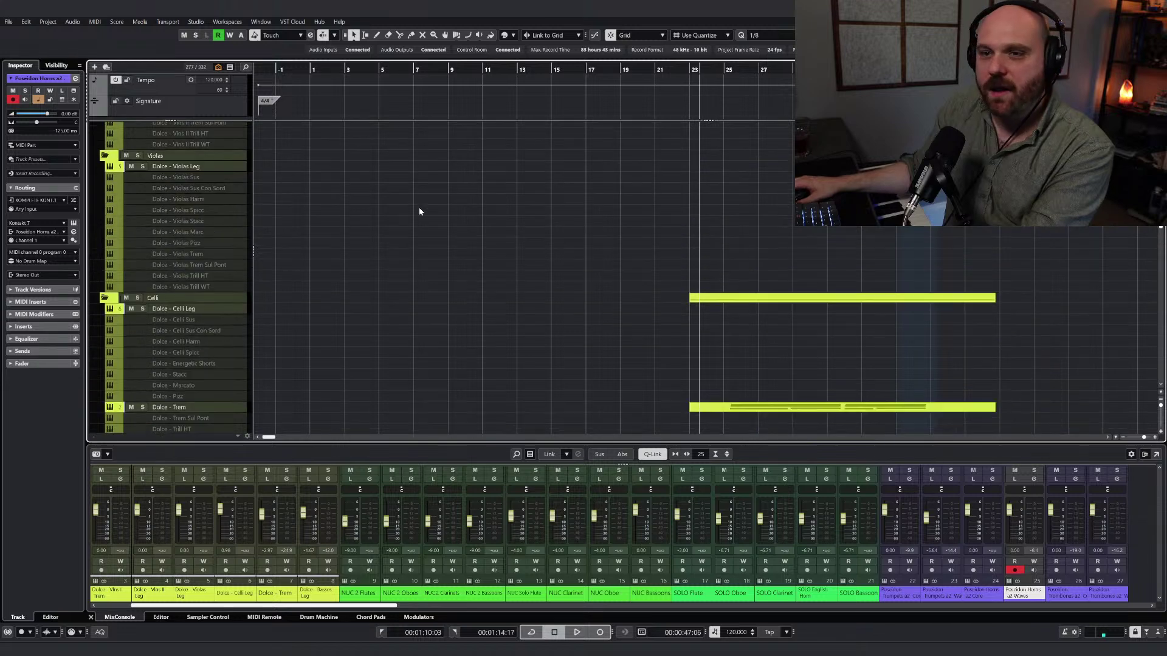
{"action": "scroll", "coordinate": [633, 255], "scroll_direction": "up", "scroll_amount": 8}
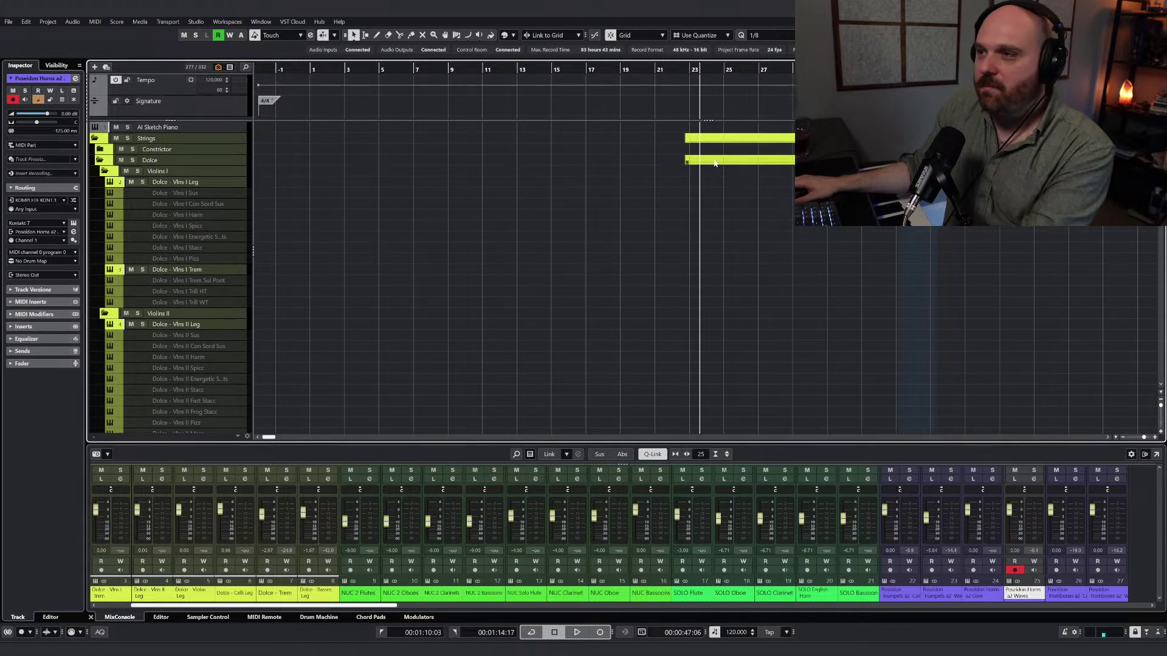
{"action": "scroll", "coordinate": [737, 240], "scroll_direction": "down", "scroll_amount": 8}
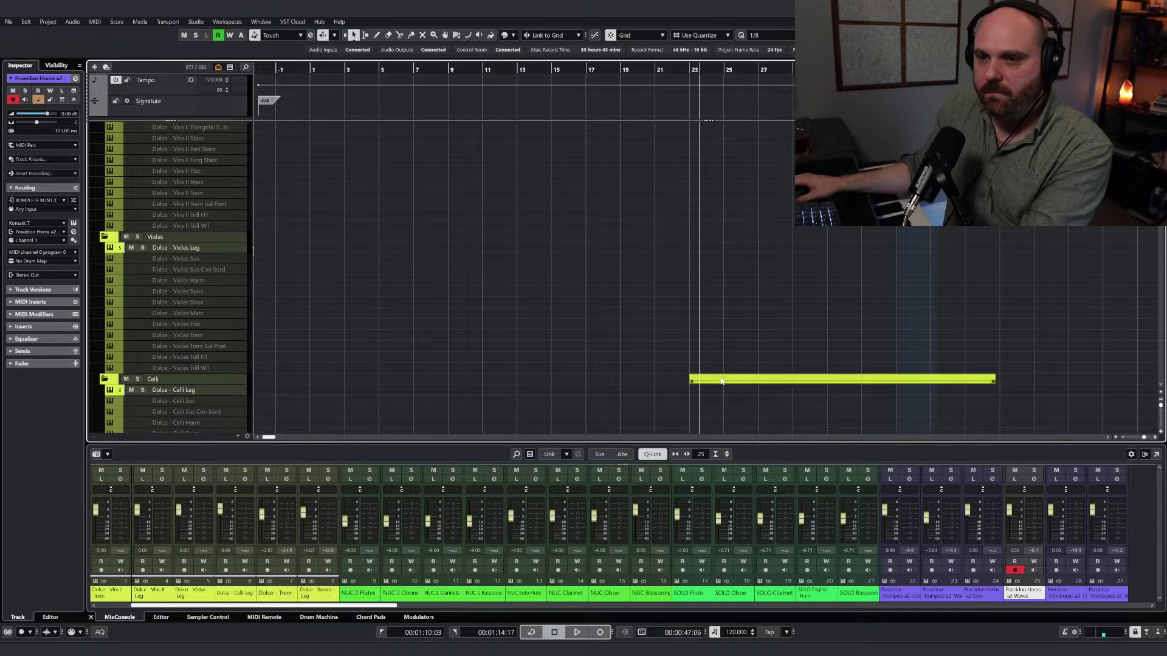
{"action": "scroll", "coordinate": [453, 304], "scroll_direction": "up", "scroll_amount": 8}
Step: Draw an empty MIDI part on the Dolce - Vlns I Trem track from bar 16 to about bar 41 and check it in the Key Editor
{"action": "right_click", "coordinate": [457, 299]}
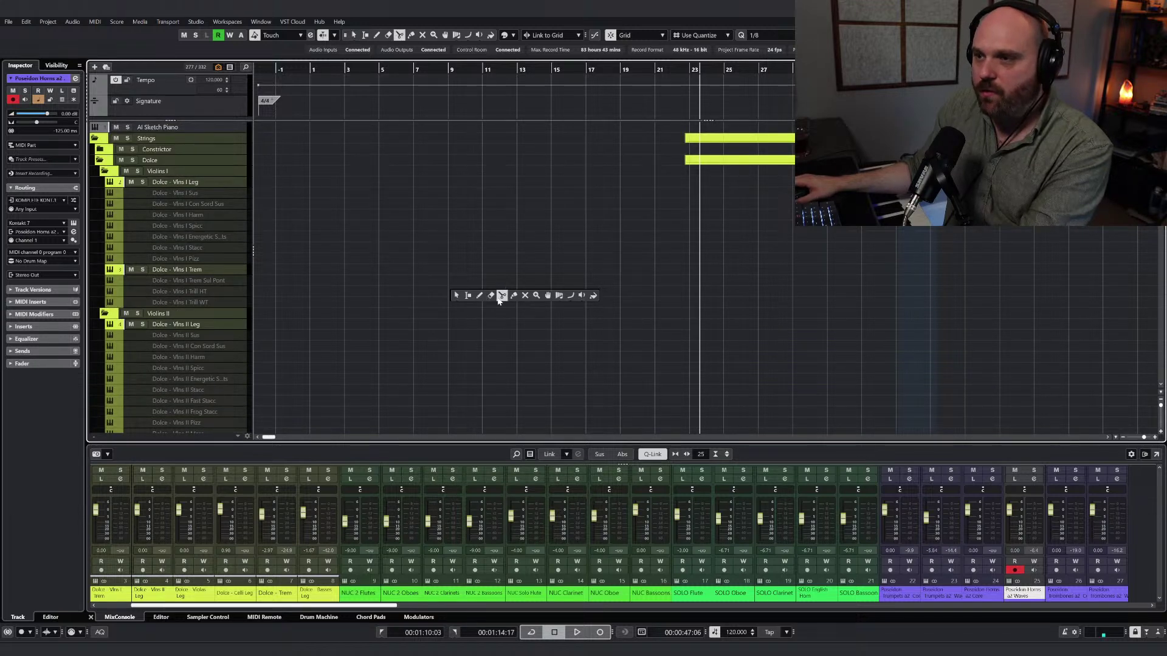
{"action": "left_click", "coordinate": [478, 298]}
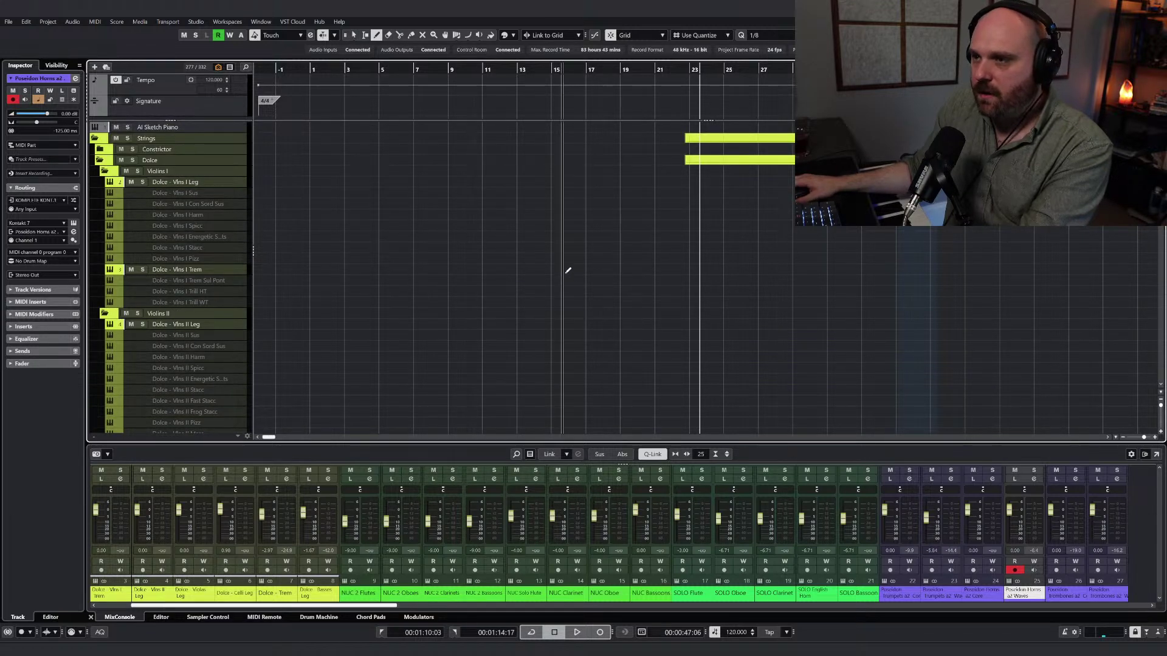
{"action": "left_click_drag", "start_coordinate": [571, 269], "coordinate": [690, 270]}
{"action": "double_click", "coordinate": [691, 269]}
{"action": "right_click", "coordinate": [317, 289]}
{"action": "left_click", "coordinate": [341, 290]}
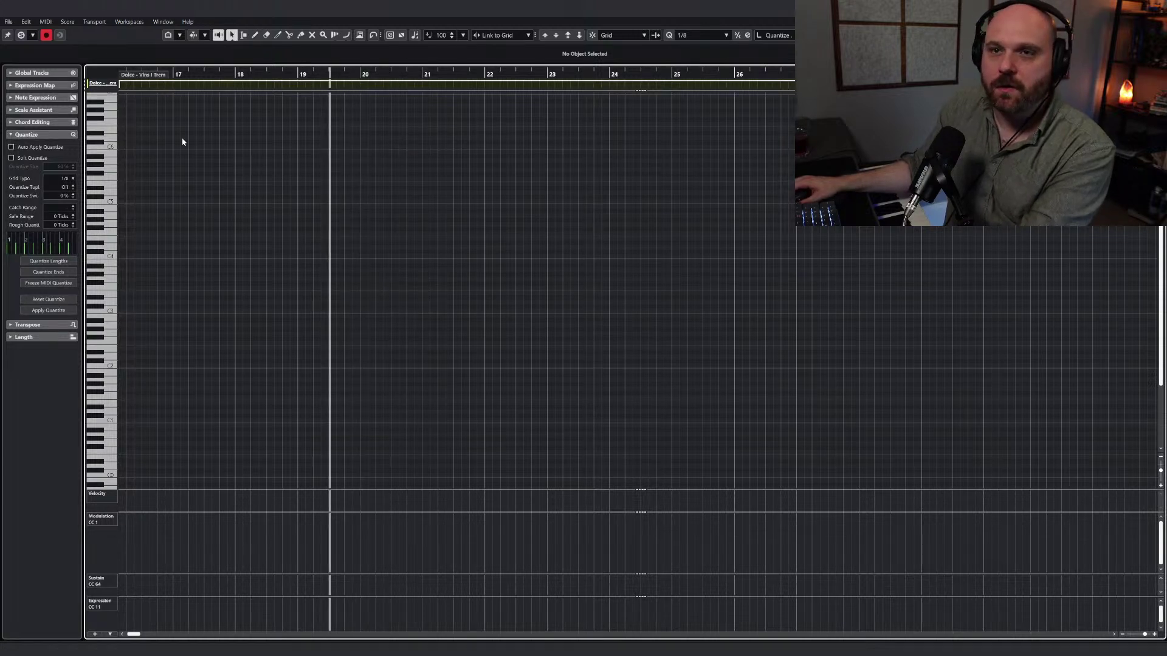
{"action": "key", "text": "h"}
{"action": "key", "text": "h"}
{"action": "left_click_drag", "start_coordinate": [587, 77], "coordinate": [538, 76]}
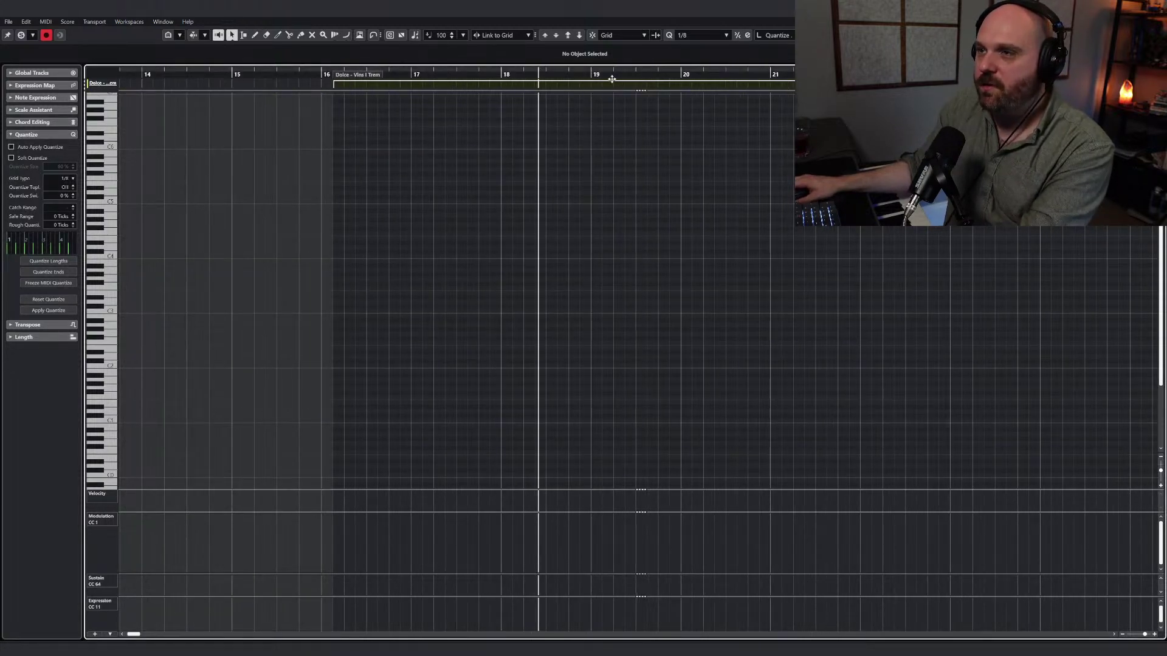
{"action": "key", "text": "Return"}
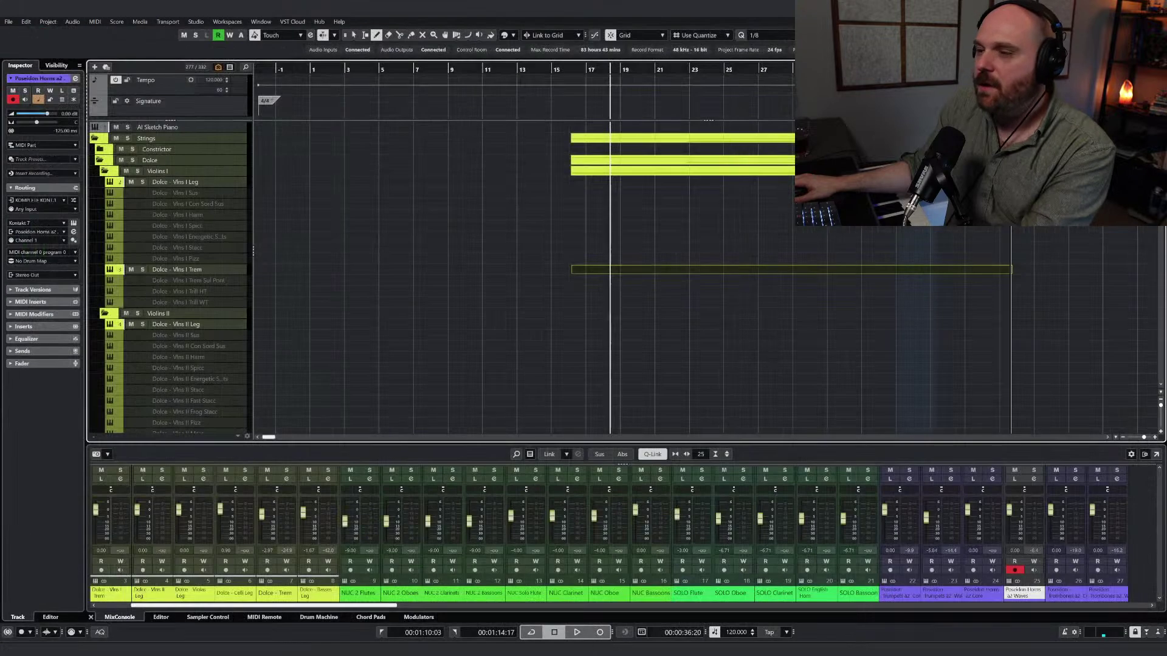
Step: Copy the second group of notes from the Dolce - Trem part in the Celli folder and set the playhead to bar 32
{"action": "scroll", "coordinate": [685, 234], "scroll_direction": "down", "scroll_amount": 5}
{"action": "scroll", "coordinate": [759, 339], "scroll_direction": "up", "scroll_amount": 2}
{"action": "key", "text": "1"}
{"action": "scroll", "coordinate": [759, 339], "scroll_direction": "down", "scroll_amount": 3}
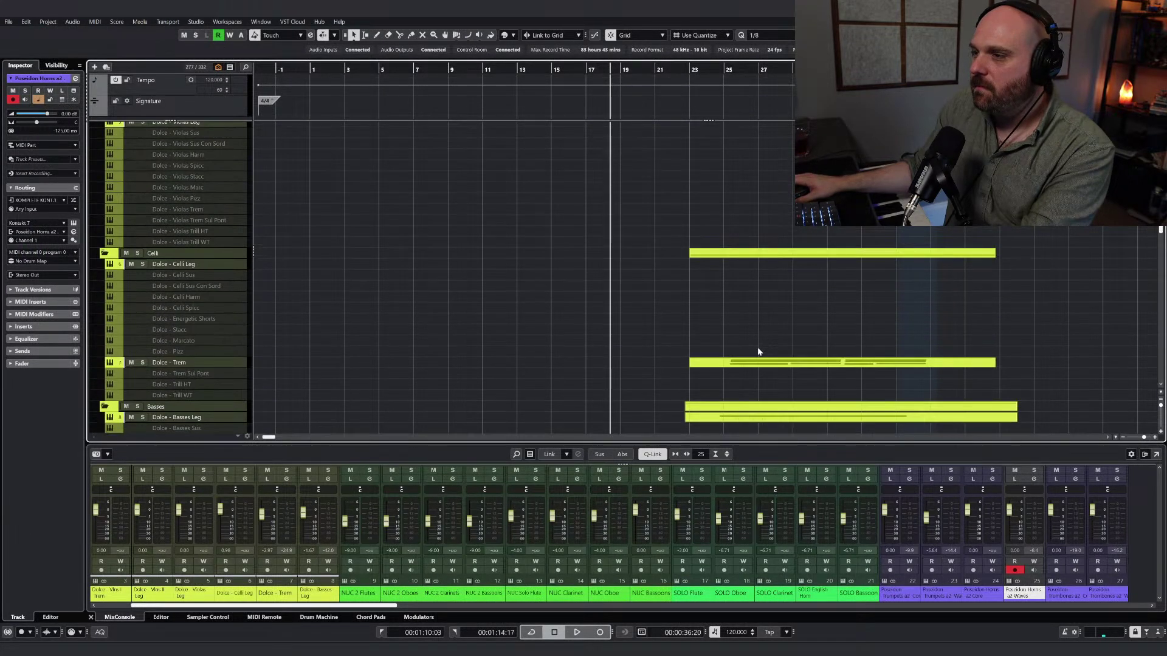
{"action": "left_click", "coordinate": [762, 361]}
{"action": "key", "text": "Return"}
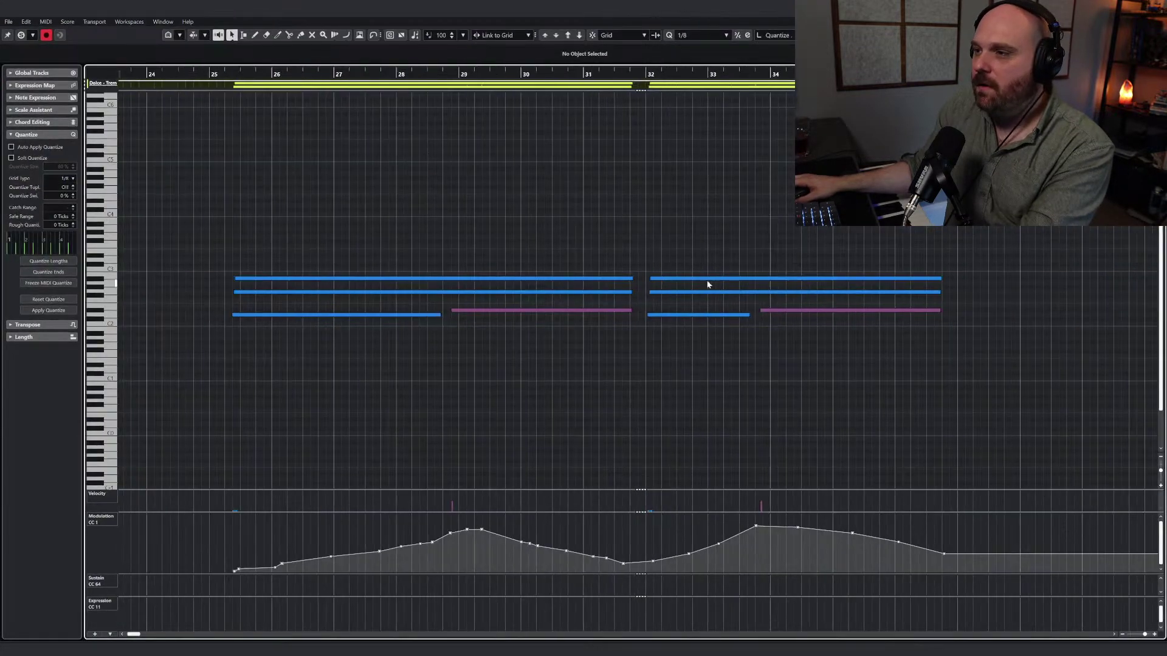
{"action": "left_click_drag", "start_coordinate": [654, 265], "coordinate": [860, 348]}
{"action": "left_click", "coordinate": [646, 73]}
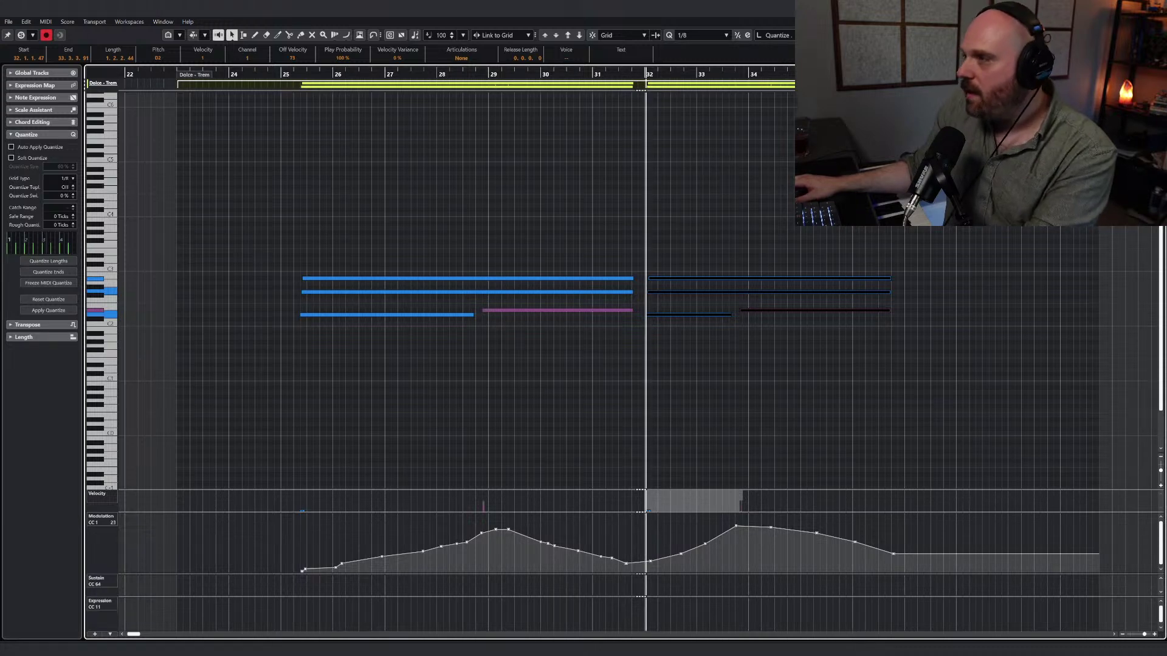
{"action": "key", "text": "Return"}
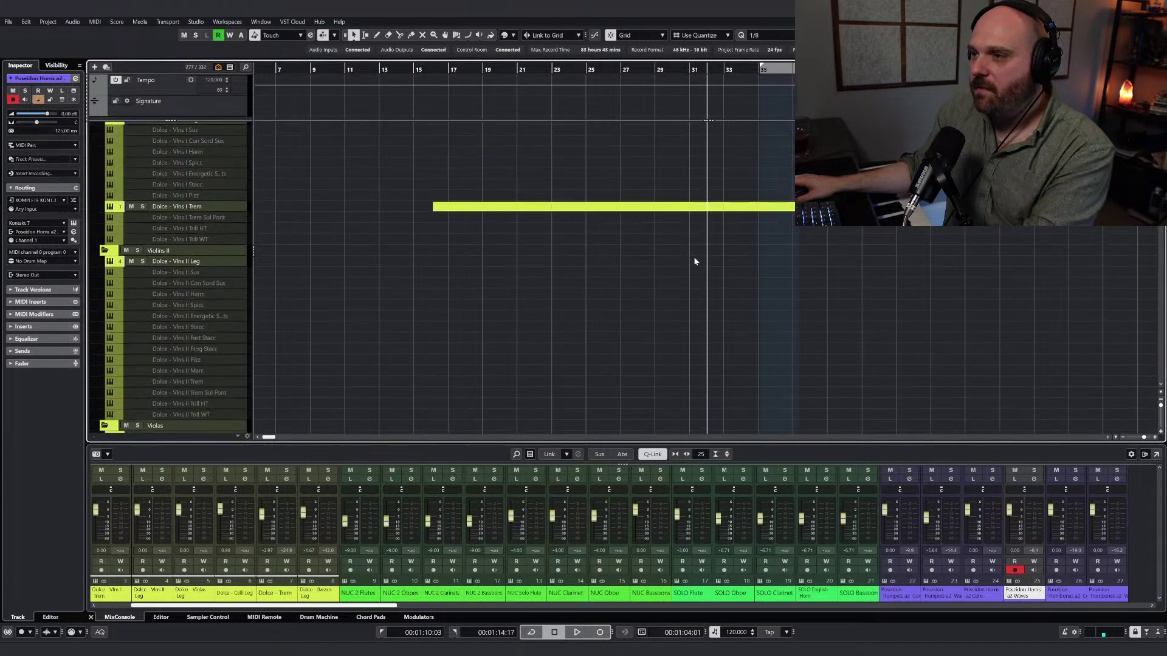
Step: Paste the celli tremolo notes into the Dolce - Vlns I Trem part at bar 32 and transpose them up one octave
{"action": "left_click", "coordinate": [700, 208]}
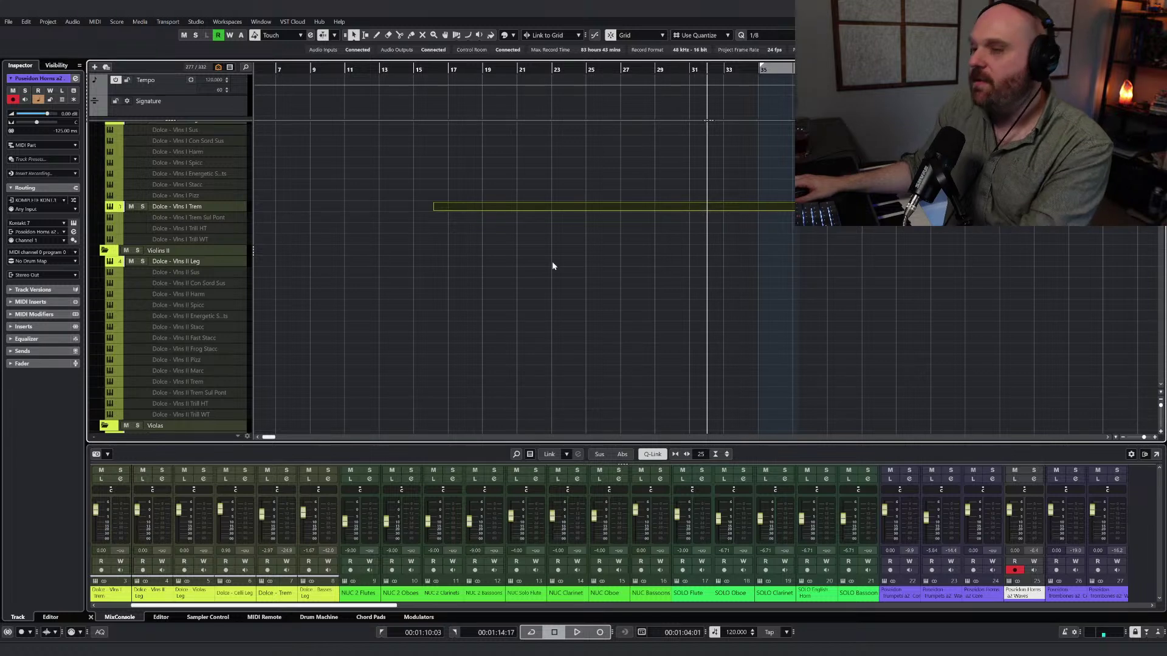
{"action": "key", "text": "Return"}
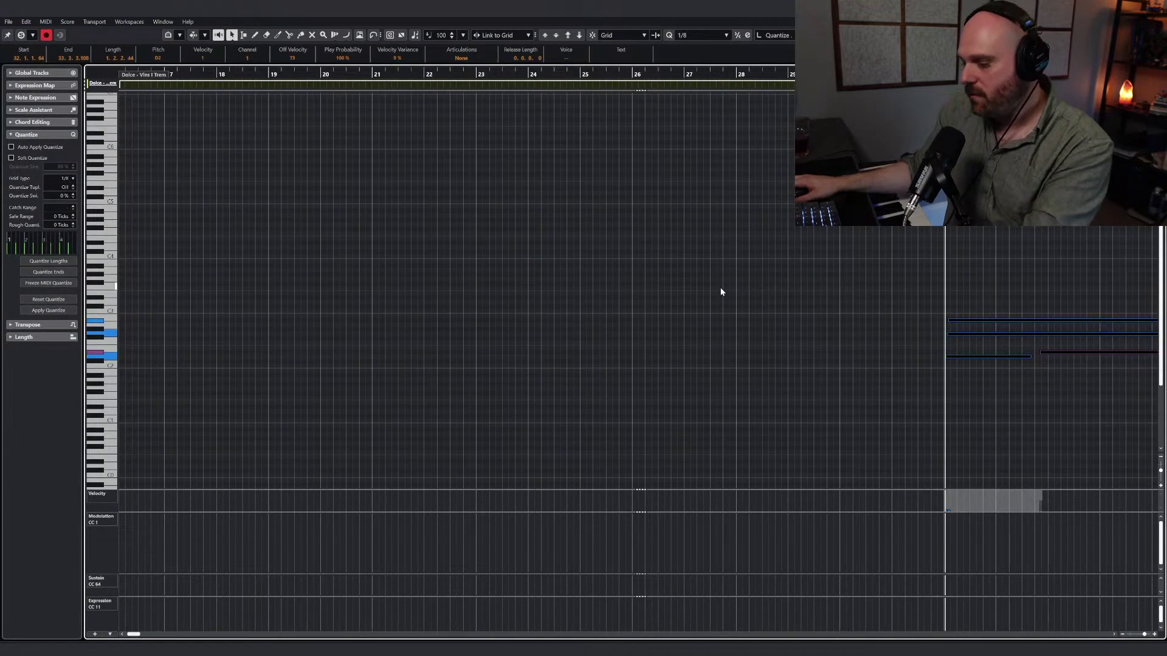
{"action": "key", "text": "g"}
{"action": "key", "text": "ctrl+a"}
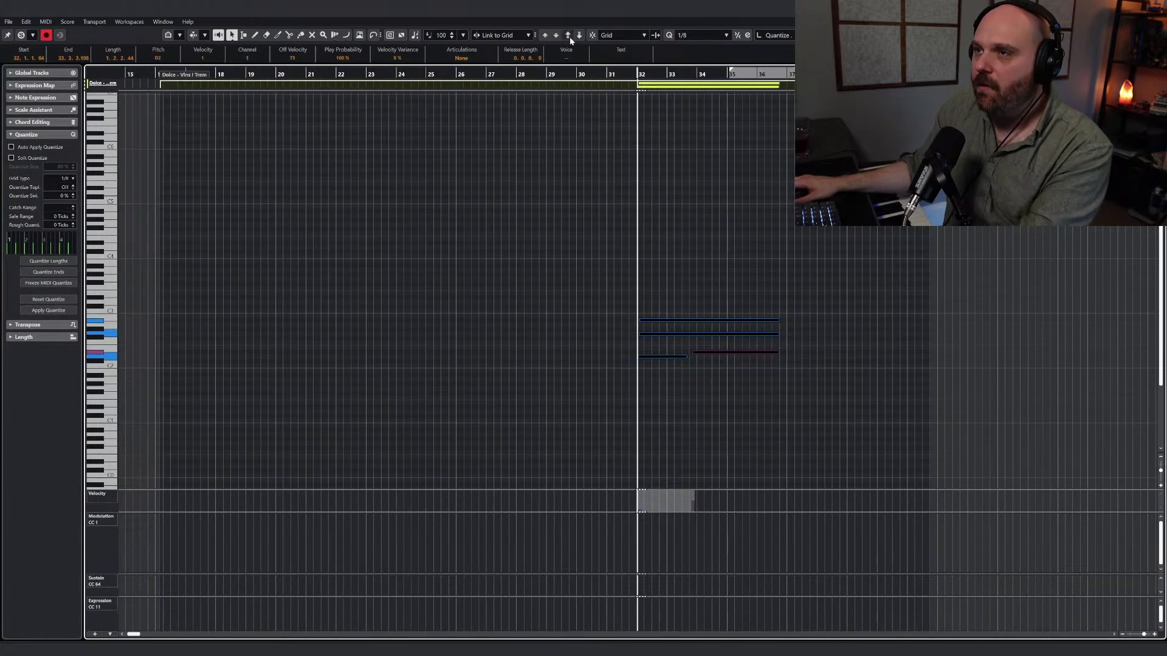
{"action": "left_click", "coordinate": [567, 35]}
Step: Draw a CC 1 modulation swell from about bar 31, peaking between bars 33 and 34 and falling away near bar 37
{"action": "right_click", "coordinate": [788, 231]}
{"action": "left_click", "coordinate": [837, 231]}
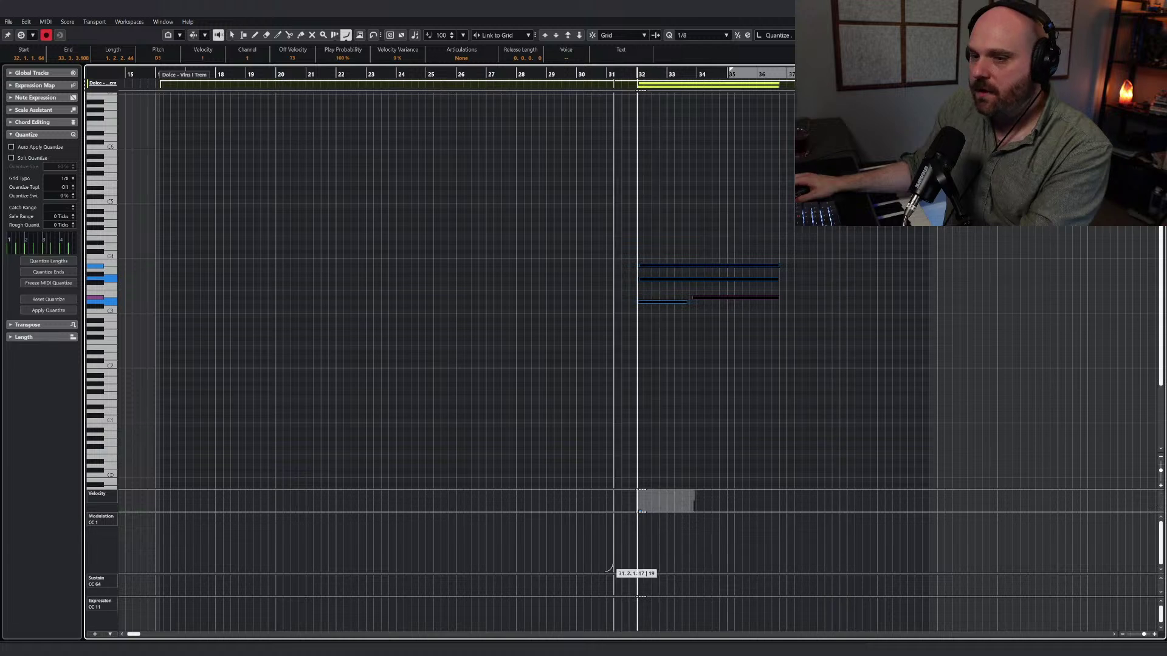
{"action": "mouse_move", "coordinate": [608, 569]}
{"action": "left_mouse_down"}
{"action": "mouse_move", "coordinate": [688, 534]}
{"action": "mouse_move", "coordinate": [803, 571]}
{"action": "mouse_move", "coordinate": [787, 571]}
{"action": "left_mouse_up"}
{"action": "key", "text": "1"}
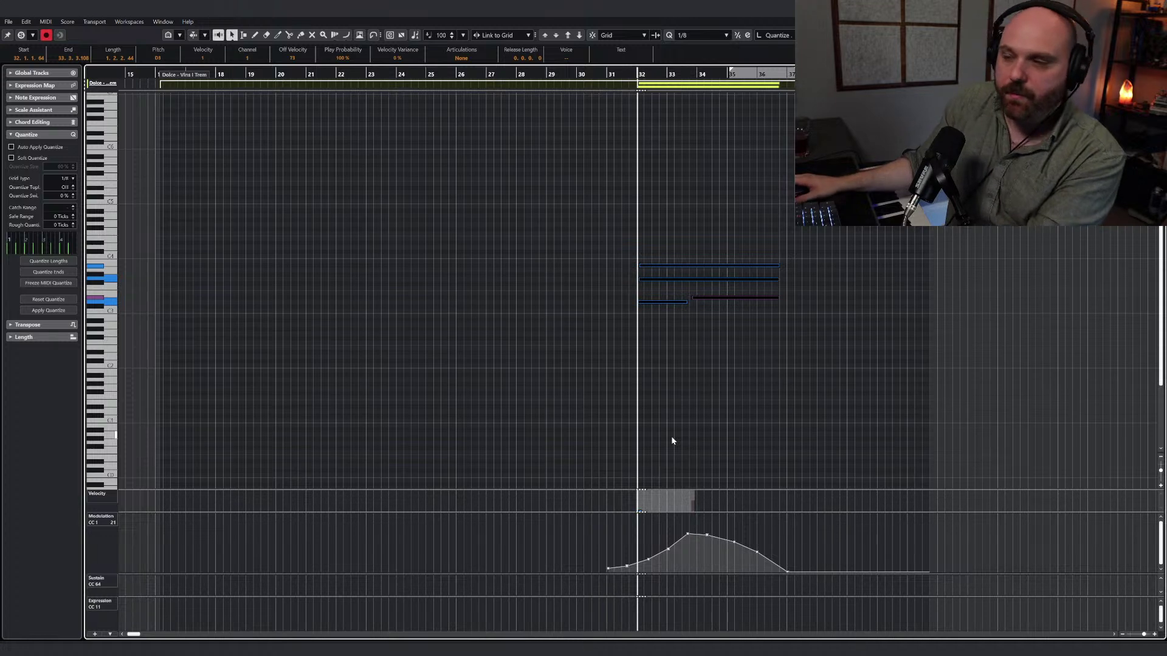
{"action": "key", "text": "Return"}
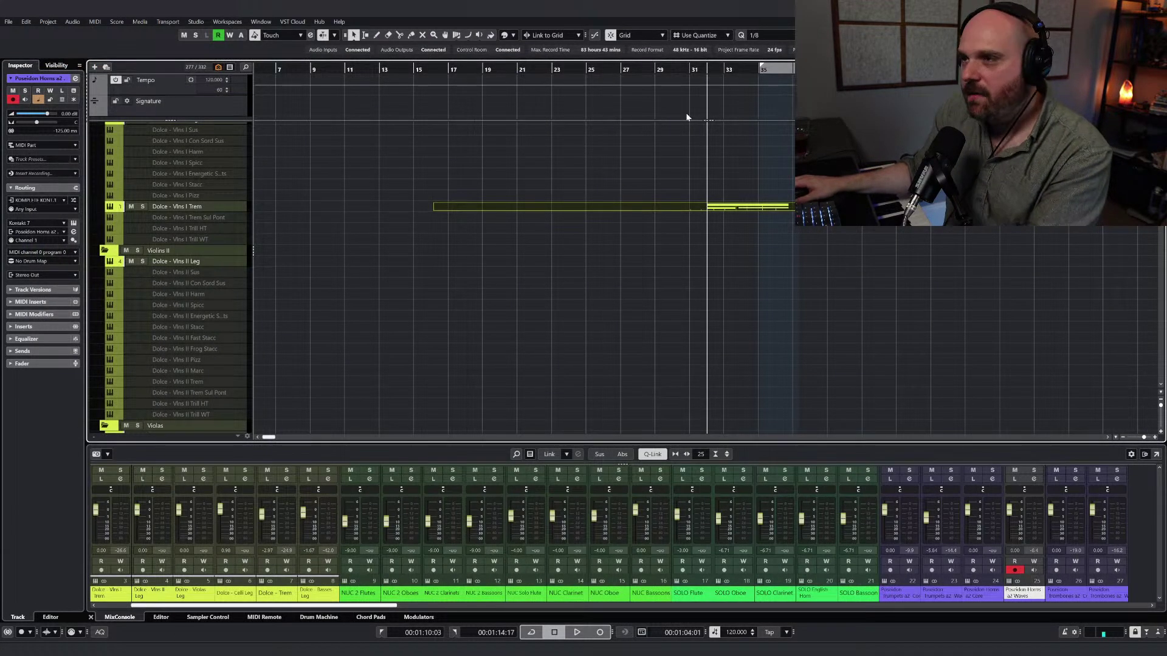
Step: Set the playhead to bar 31 and lower the Dolce - Vlns I Trem channel volume to -6.26 dB
{"action": "left_click", "coordinate": [700, 78]}
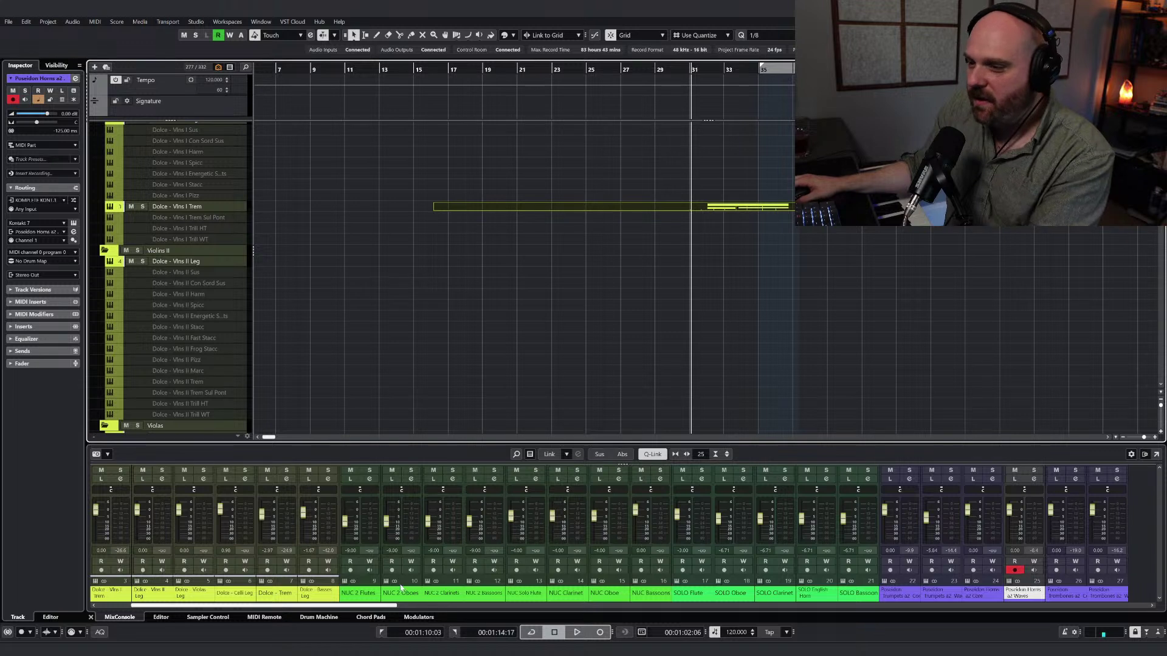
{"action": "left_click", "coordinate": [194, 196]}
{"action": "left_click", "coordinate": [180, 207]}
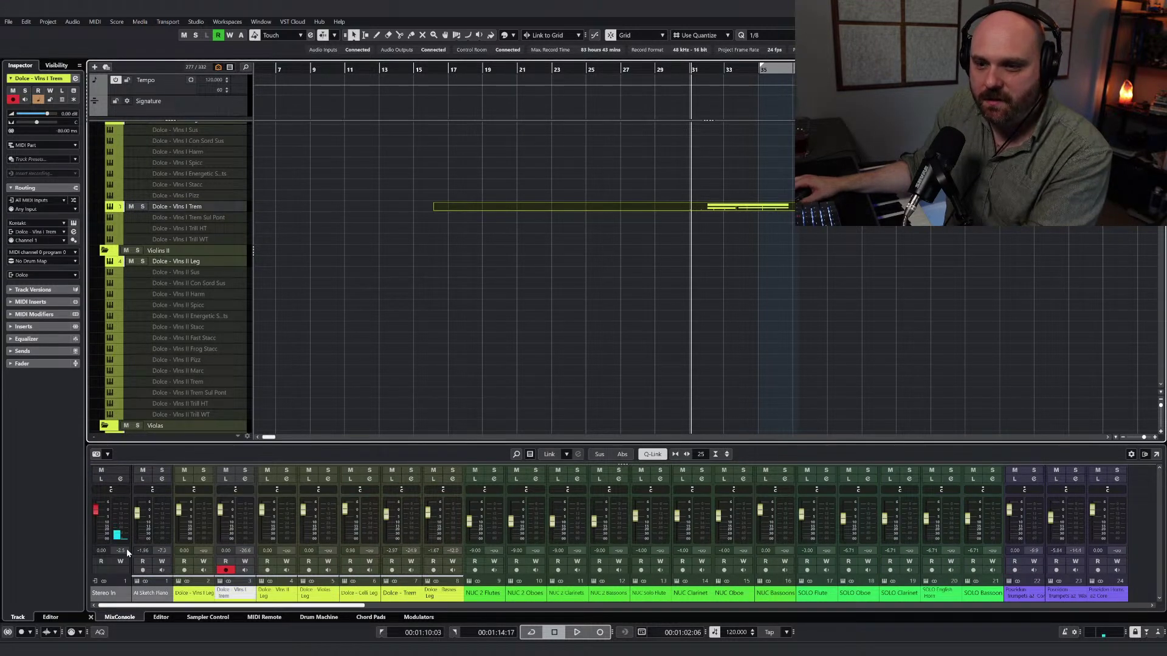
{"action": "left_click_drag", "start_coordinate": [223, 516], "coordinate": [224, 525]}
Step: Solo the Strings folder for playback from bar 31 and open the Dolce - Vlns I Trem part in the Key Editor
{"action": "scroll", "coordinate": [185, 226], "scroll_direction": "up", "scroll_amount": 3}
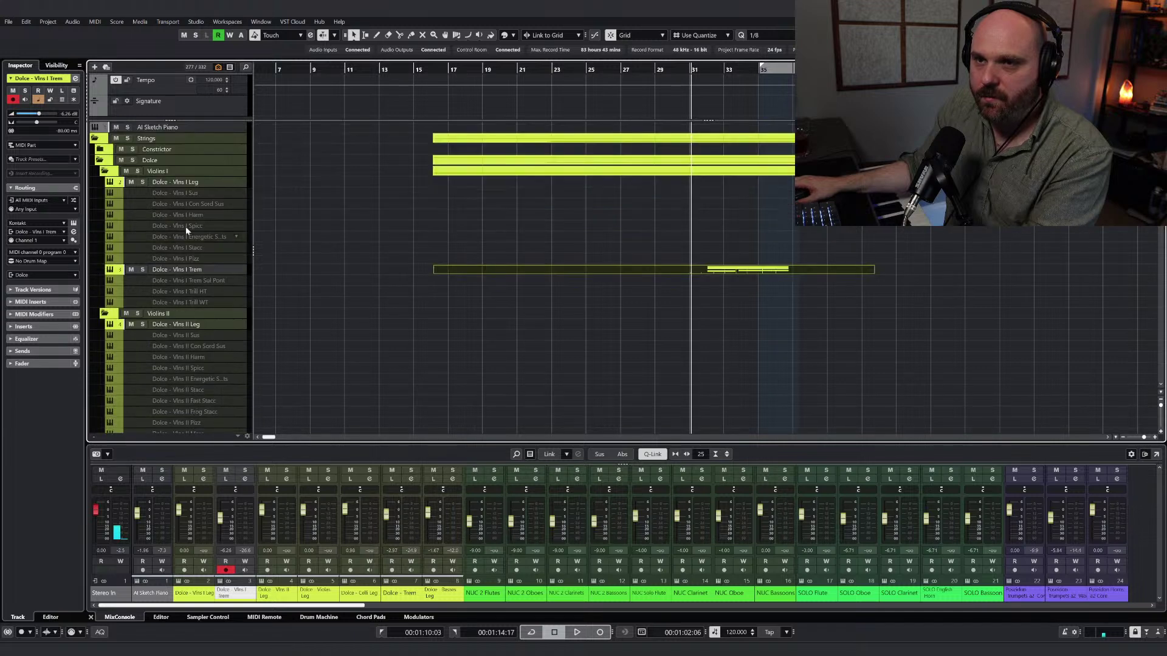
{"action": "left_click", "coordinate": [127, 138]}
{"action": "key", "text": "space"}
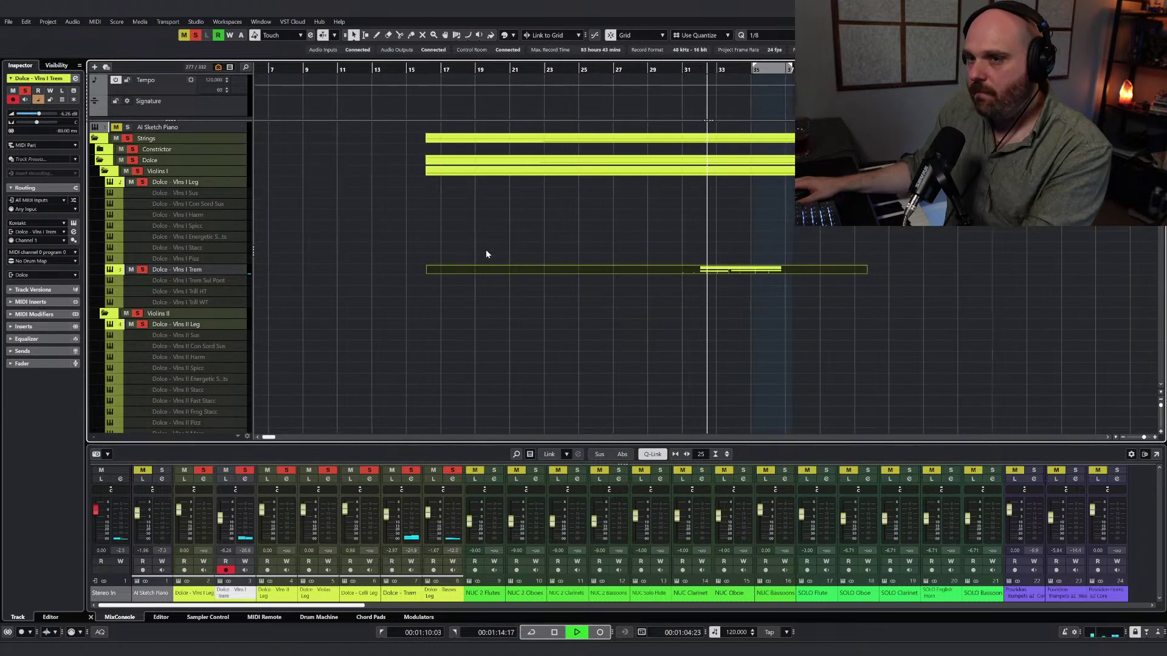
{"action": "double_click", "coordinate": [725, 270]}
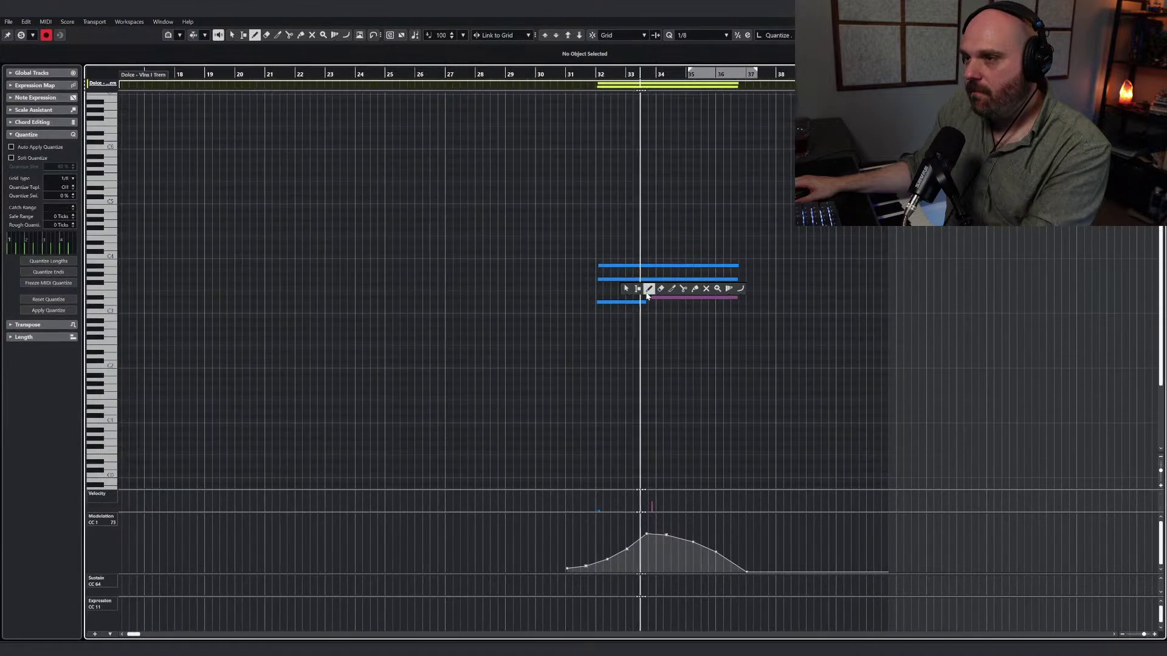
Step: Add a top line to the Dolce - Vlns I Trem part: D4 from bar 32, followed by D#4 until late in bar 36
{"action": "key", "text": "h"}
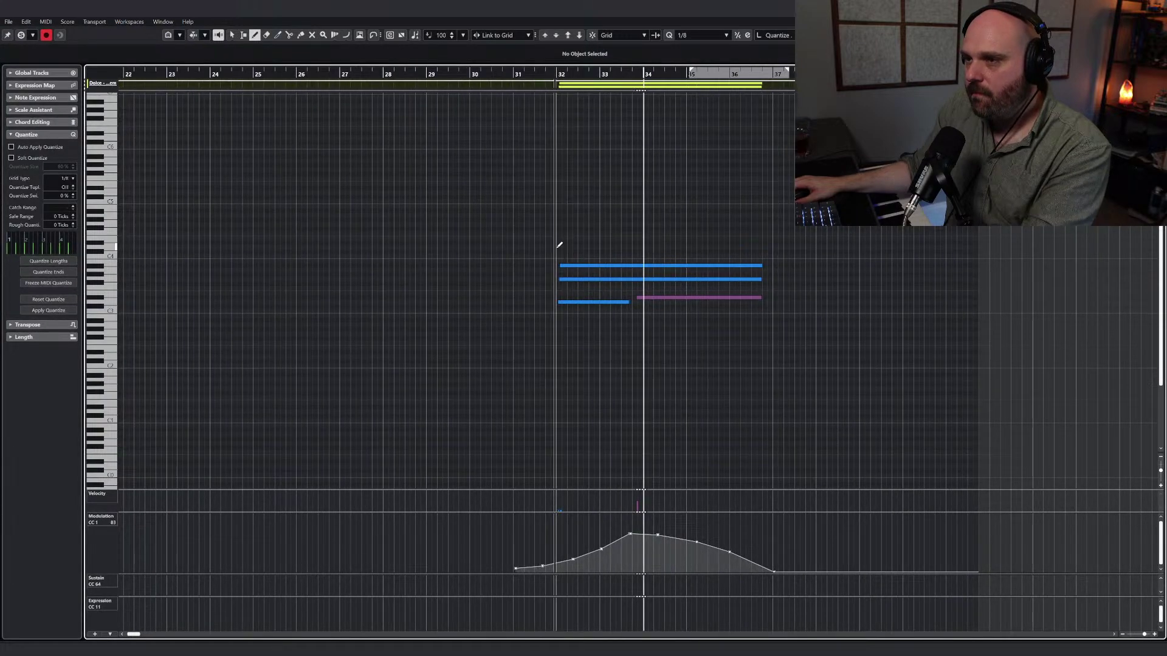
{"action": "left_click_drag", "start_coordinate": [556, 247], "coordinate": [761, 246]}
{"action": "key", "text": "1"}
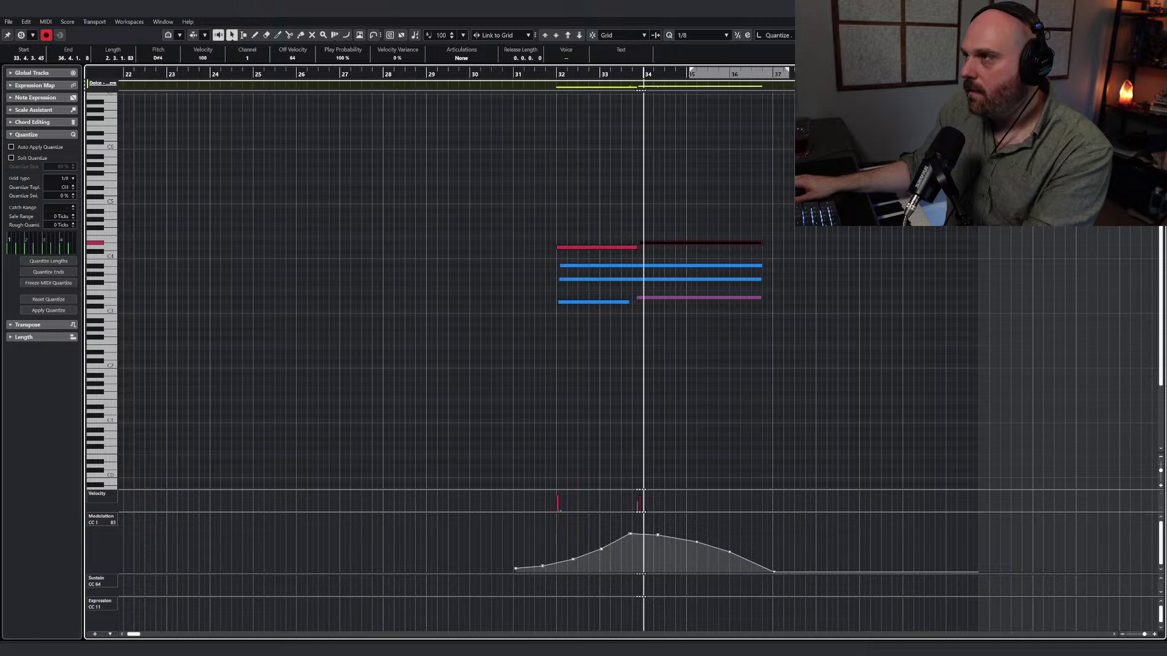
Step: Play the arrangement from about bar 27 with every solo switched off
{"action": "key", "text": "ctrl+e"}
{"action": "left_click_drag", "start_coordinate": [616, 69], "coordinate": [598, 69]}
{"action": "key", "text": "space"}
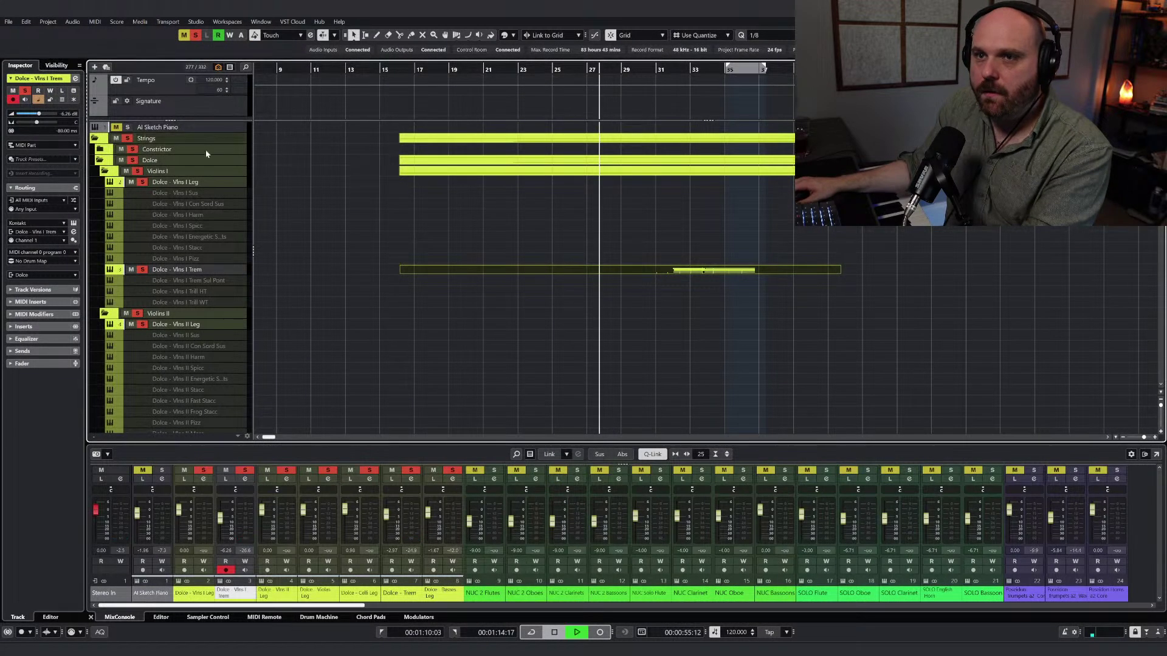
{"action": "left_click", "coordinate": [195, 35]}
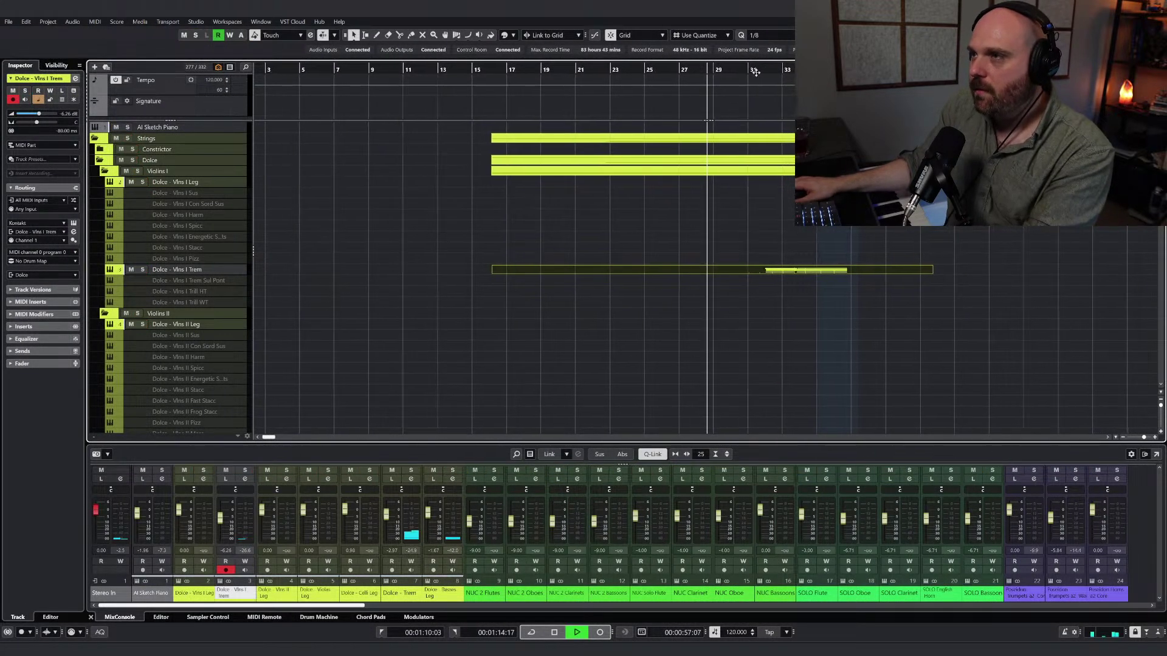
Step: Listen to the full mix up to bar 37 while examining the basses and brass parts, and stop playback
{"action": "scroll", "coordinate": [697, 297], "scroll_direction": "down", "scroll_amount": 5}
{"action": "scroll", "coordinate": [698, 293], "scroll_direction": "down", "scroll_amount": 8}
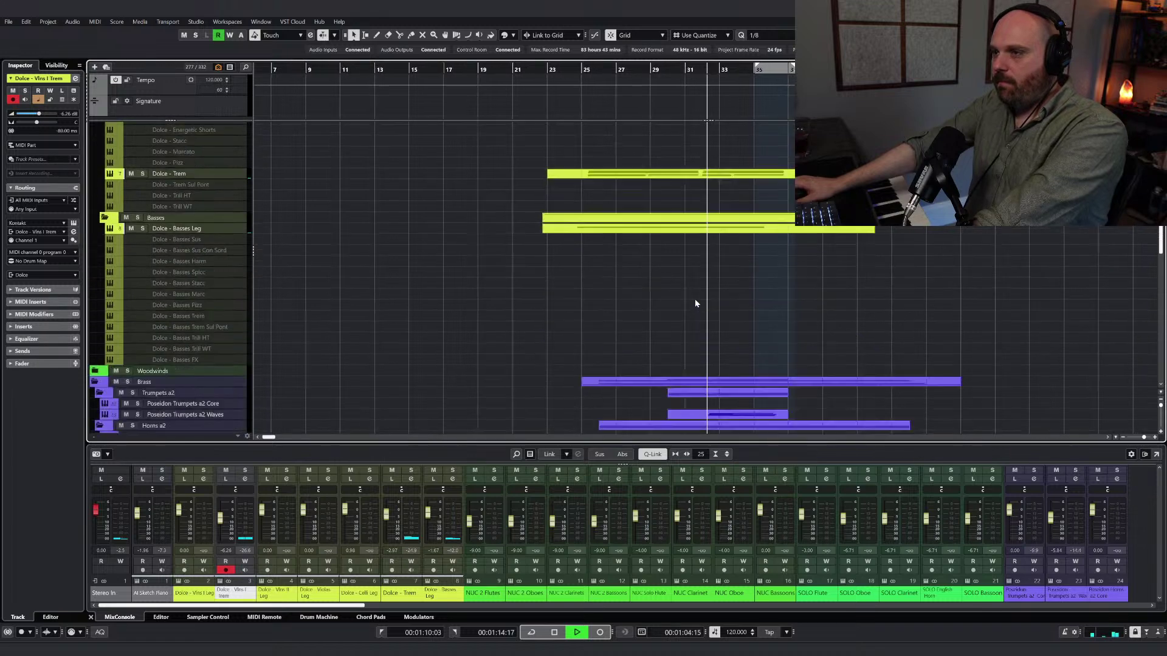
{"action": "scroll", "coordinate": [697, 303], "scroll_direction": "down", "scroll_amount": 6}
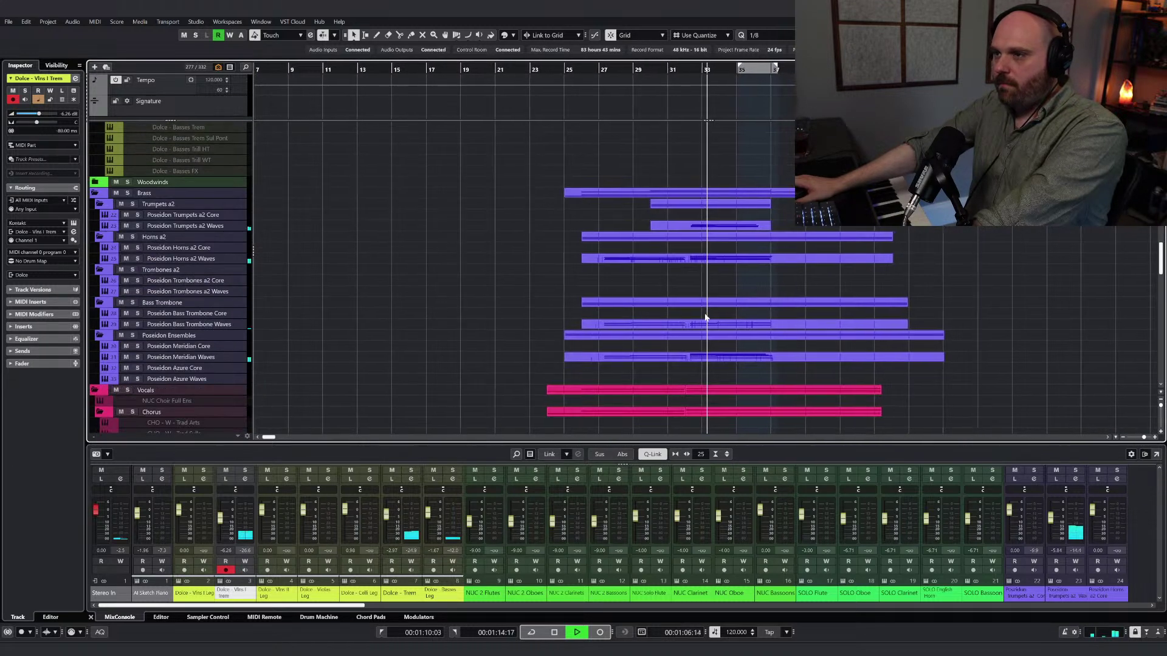
{"action": "left_click", "coordinate": [681, 259]}
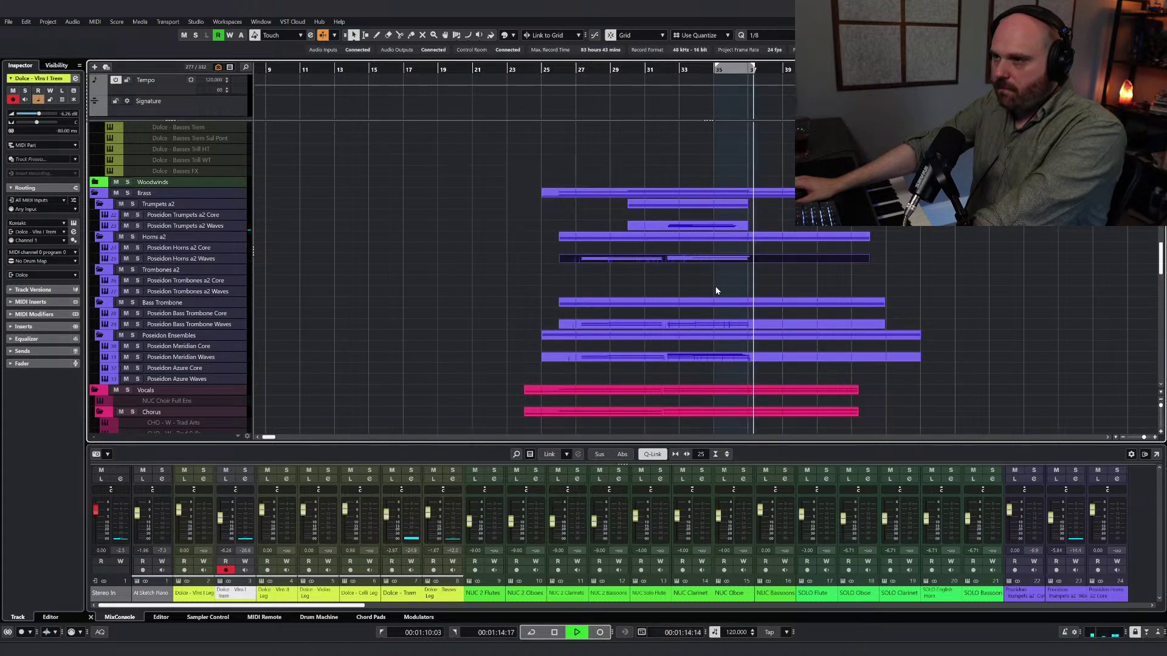
{"action": "scroll", "coordinate": [721, 291], "scroll_direction": "down", "scroll_amount": 5}
{"action": "key", "text": "space"}
{"action": "scroll", "coordinate": [727, 294], "scroll_direction": "up", "scroll_amount": 10}
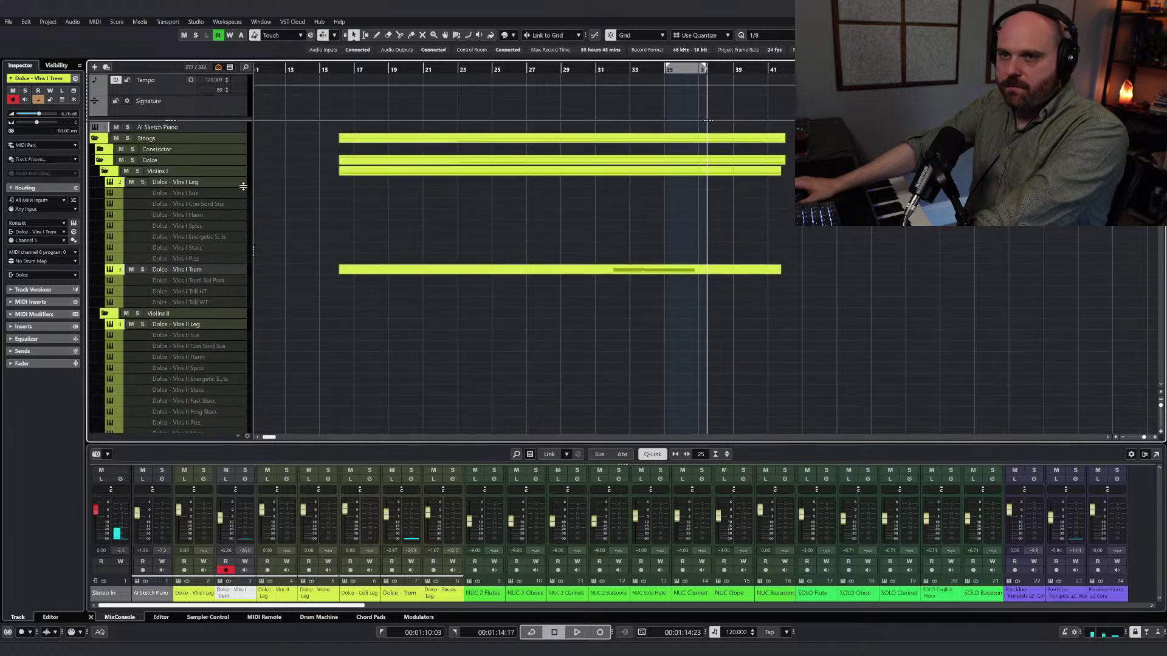
Step: Select the AI Sketch Piano track and play the arrangement from bar 31, reviewing the celli, brass, choir and synth pad parts
{"action": "left_click", "coordinate": [202, 129]}
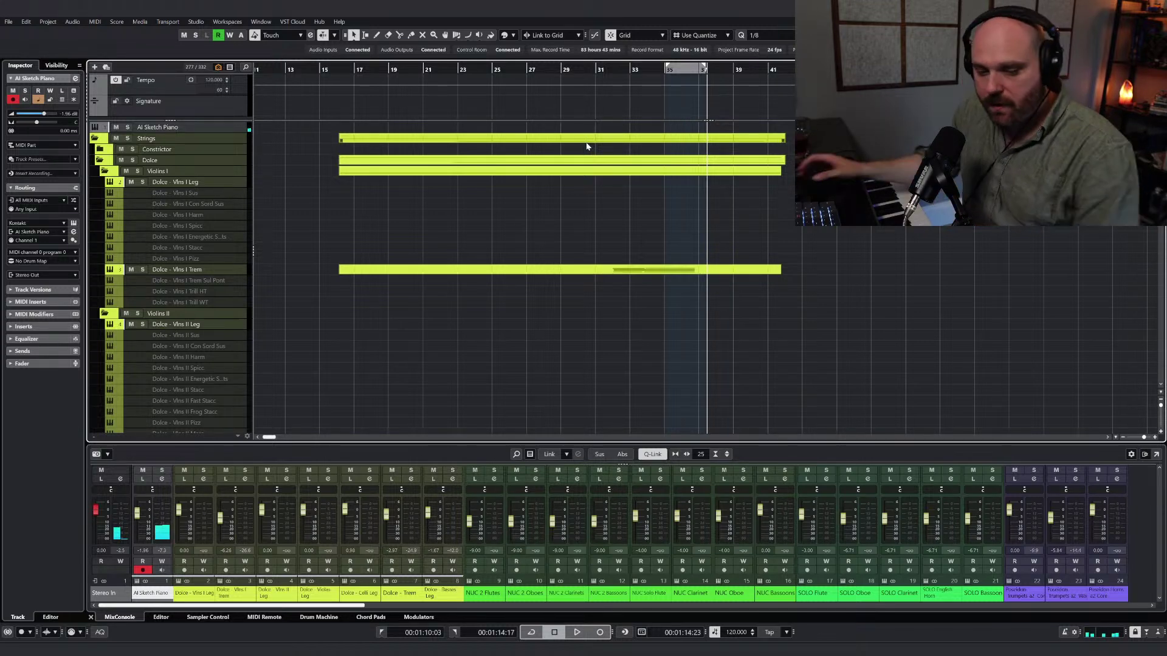
{"action": "left_click", "coordinate": [598, 72]}
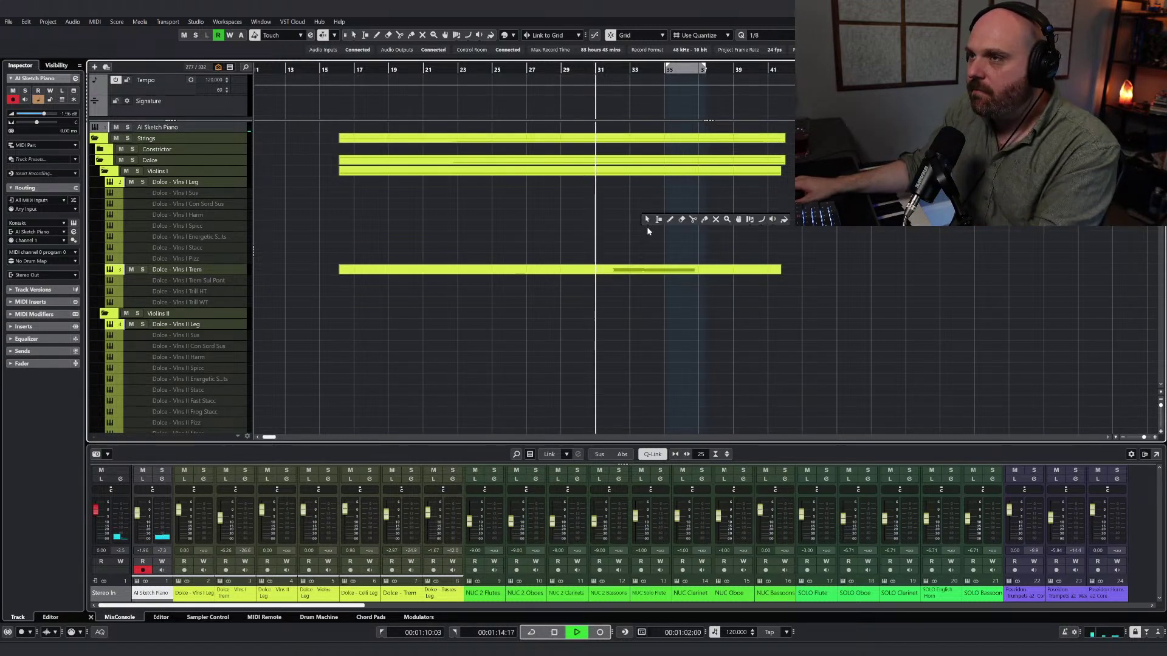
{"action": "key", "text": "g"}
{"action": "key", "text": "g"}
{"action": "key", "text": "g"}
{"action": "scroll", "coordinate": [654, 240], "scroll_direction": "down", "scroll_amount": 10}
{"action": "key", "text": "space"}
{"action": "scroll", "coordinate": [660, 252], "scroll_direction": "down", "scroll_amount": 5}
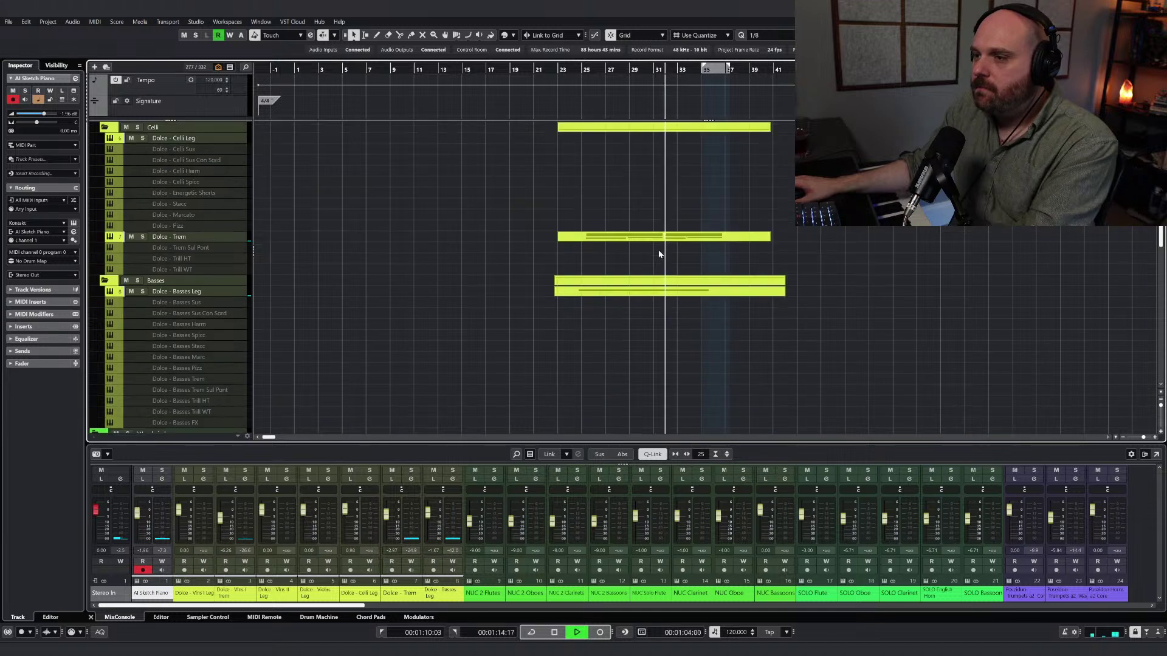
{"action": "scroll", "coordinate": [660, 253], "scroll_direction": "down", "scroll_amount": 10}
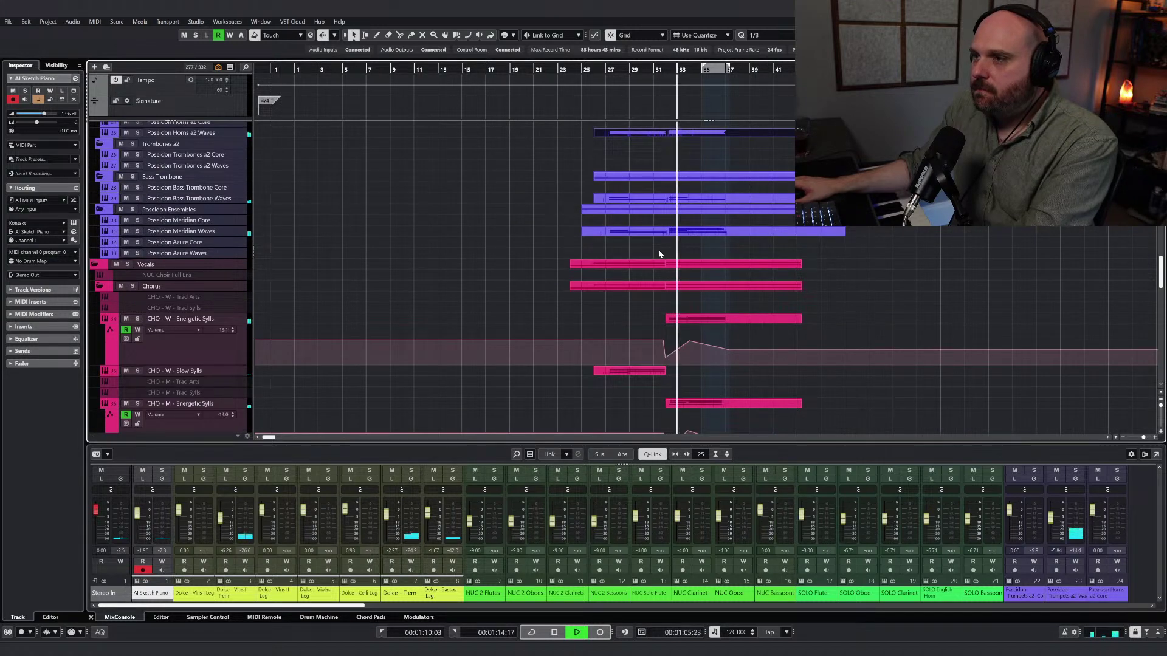
{"action": "right_click", "coordinate": [675, 260]}
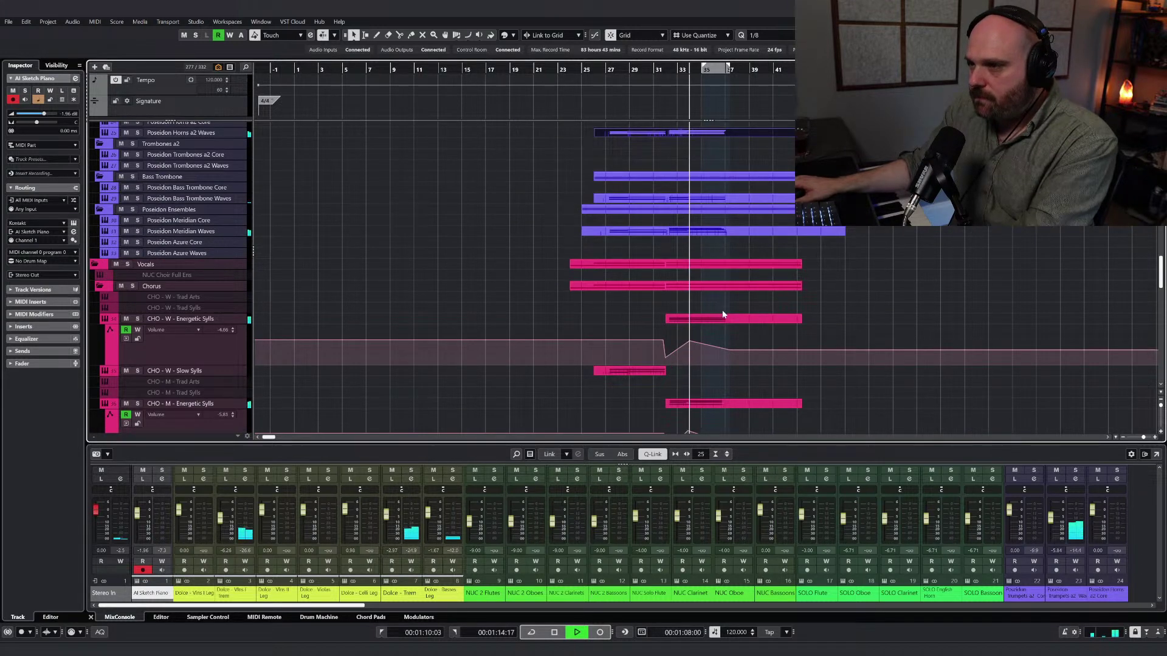
{"action": "scroll", "coordinate": [723, 313], "scroll_direction": "down", "scroll_amount": 5}
{"action": "scroll", "coordinate": [725, 313], "scroll_direction": "down", "scroll_amount": 5}
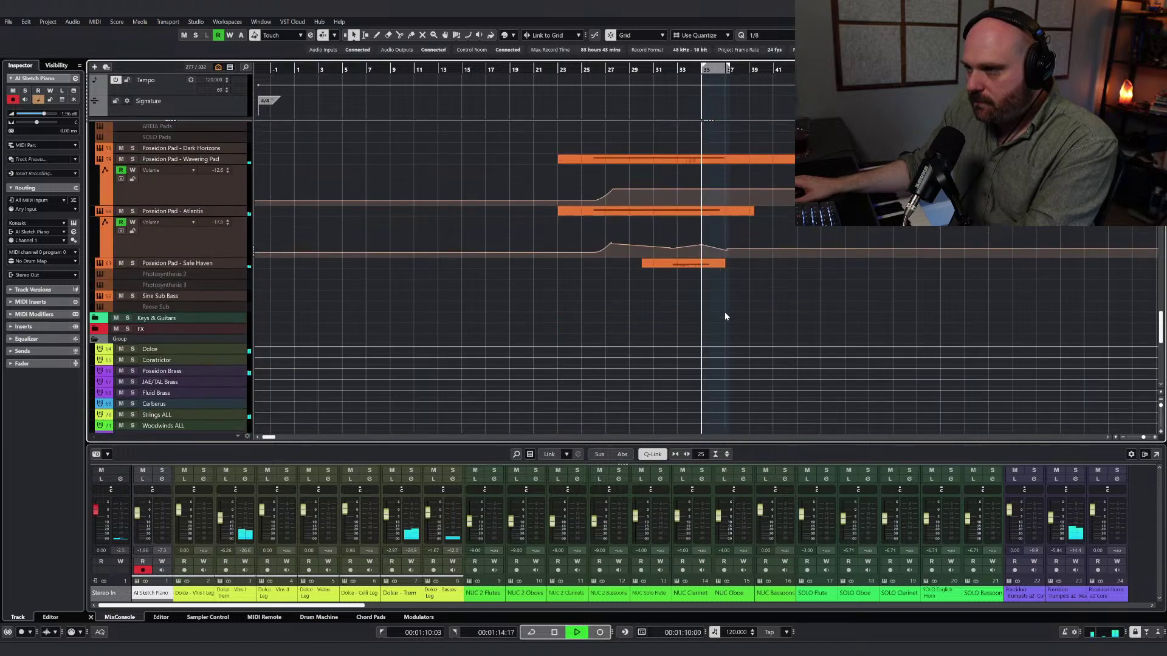
{"action": "scroll", "coordinate": [725, 314], "scroll_direction": "up", "scroll_amount": 5}
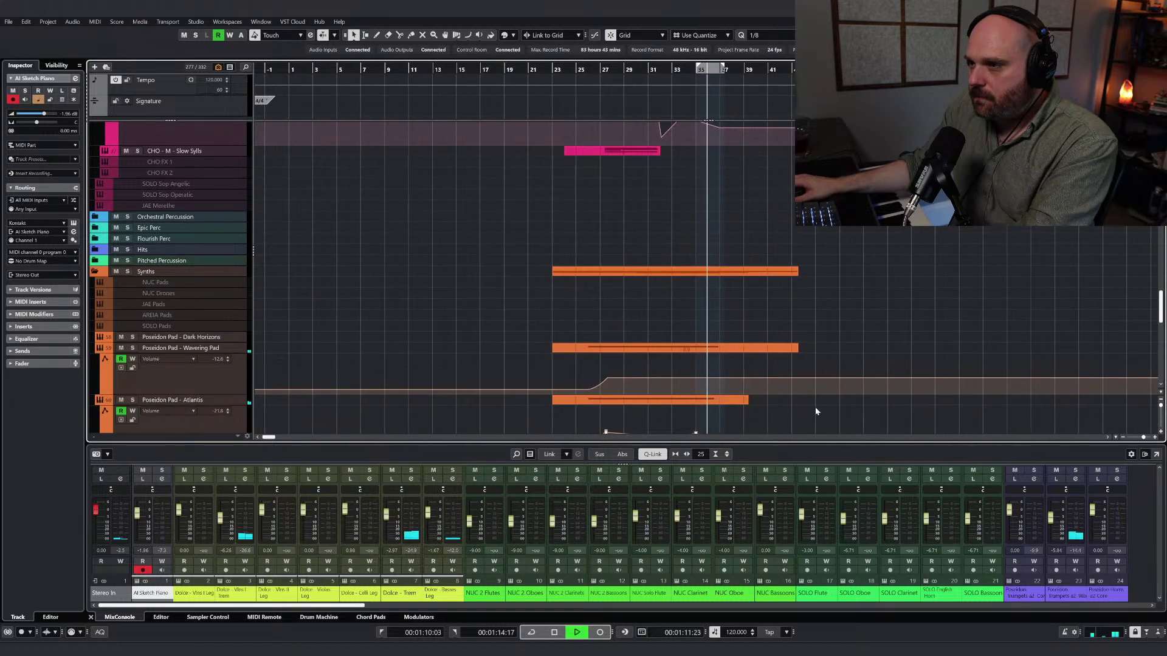
{"action": "scroll", "coordinate": [766, 361], "scroll_direction": "up", "scroll_amount": 5}
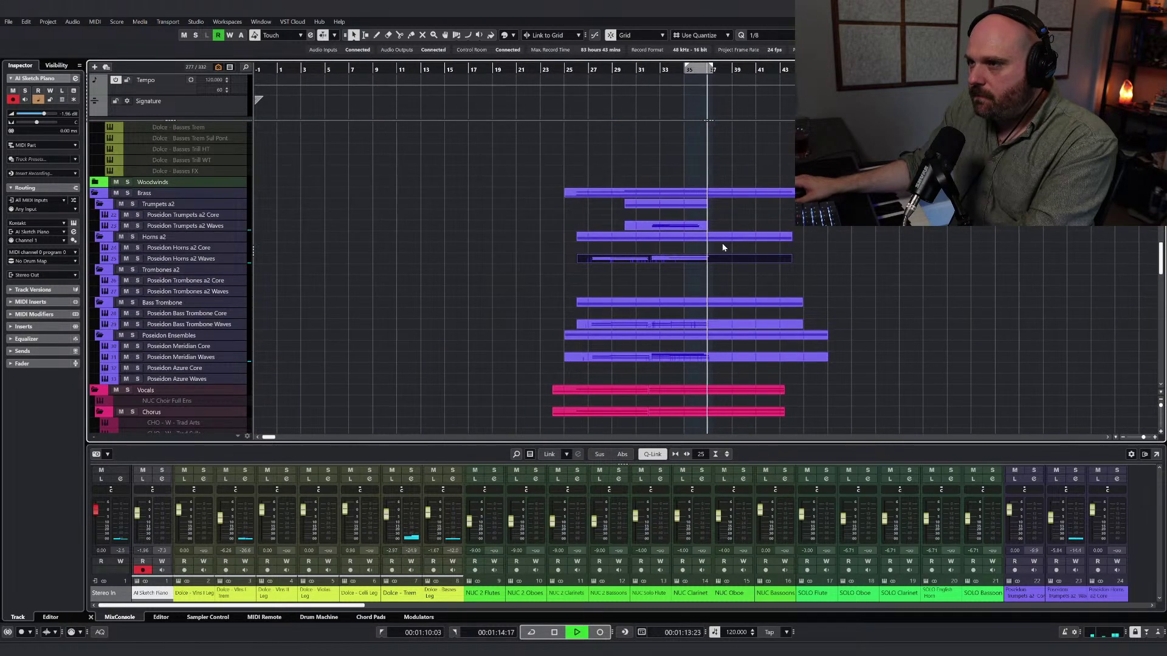
Step: Draw a five-note sustained chord (F1, C2, F2, G2, A2) in the Poseidon Meridian Waves part from bar 37 to about bar 40
{"action": "double_click", "coordinate": [713, 358]}
{"action": "right_click", "coordinate": [678, 372]}
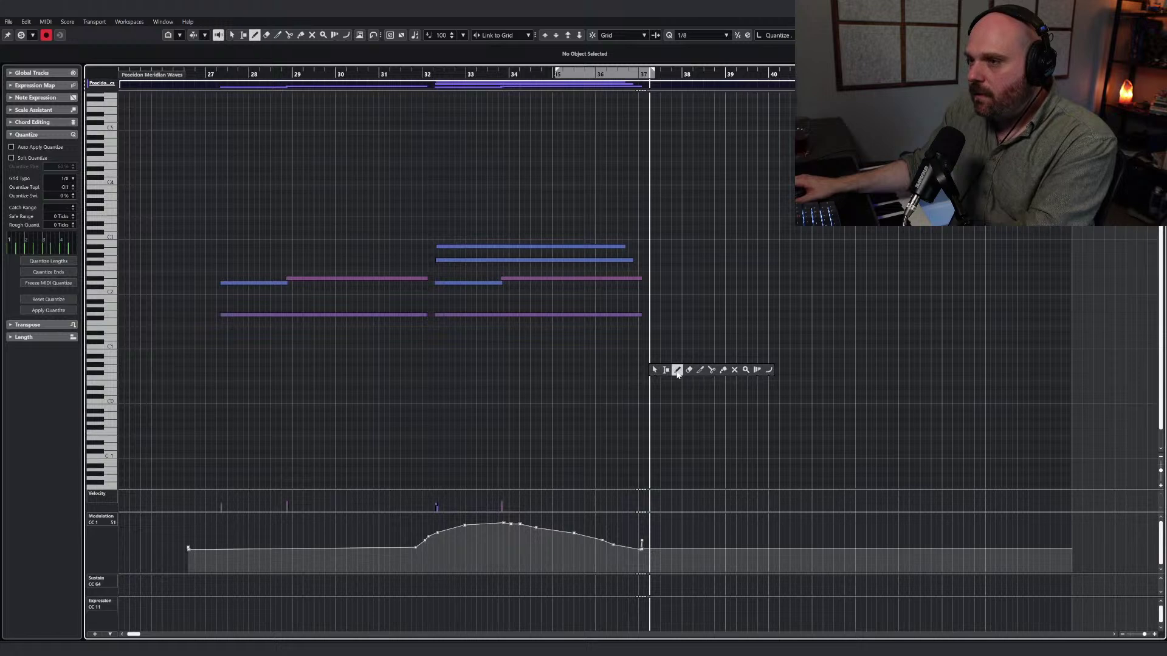
{"action": "left_click", "coordinate": [678, 372]}
{"action": "key", "text": "h"}
{"action": "key", "text": "h"}
{"action": "left_click_drag", "start_coordinate": [632, 323], "coordinate": [889, 331]}
{"action": "mouse_move", "coordinate": [900, 292]}
{"action": "left_mouse_down"}
{"action": "mouse_move", "coordinate": [899, 302]}
{"action": "mouse_move", "coordinate": [625, 276]}
{"action": "mouse_move", "coordinate": [891, 268]}
{"action": "left_mouse_up"}
{"action": "mouse_move", "coordinate": [632, 261]}
{"action": "left_mouse_down"}
{"action": "mouse_move", "coordinate": [903, 260]}
{"action": "mouse_move", "coordinate": [633, 251]}
{"action": "mouse_move", "coordinate": [890, 250]}
{"action": "left_mouse_up"}
{"action": "key", "text": "1"}
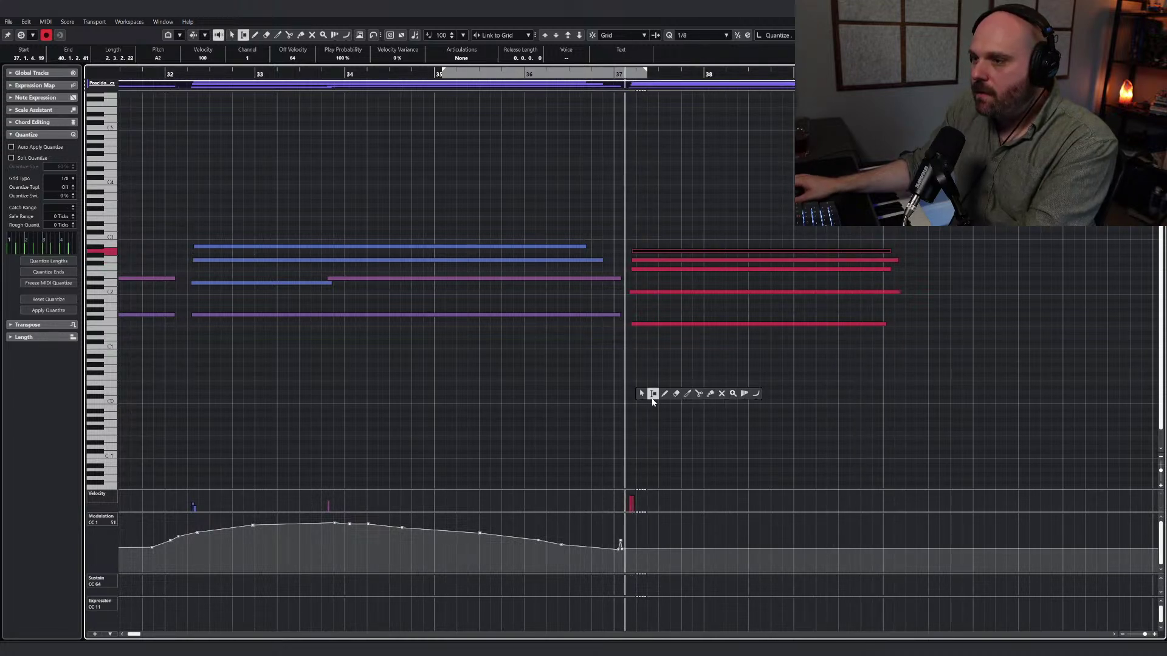
Step: Draw a CC 1 rise from bar 37 to about 112 at bar 38, and extend the Meridian Waves chord to about bar 42
{"action": "left_click", "coordinate": [665, 393]}
{"action": "left_click_drag", "start_coordinate": [611, 545], "coordinate": [710, 521]}
{"action": "right_click", "coordinate": [674, 403]}
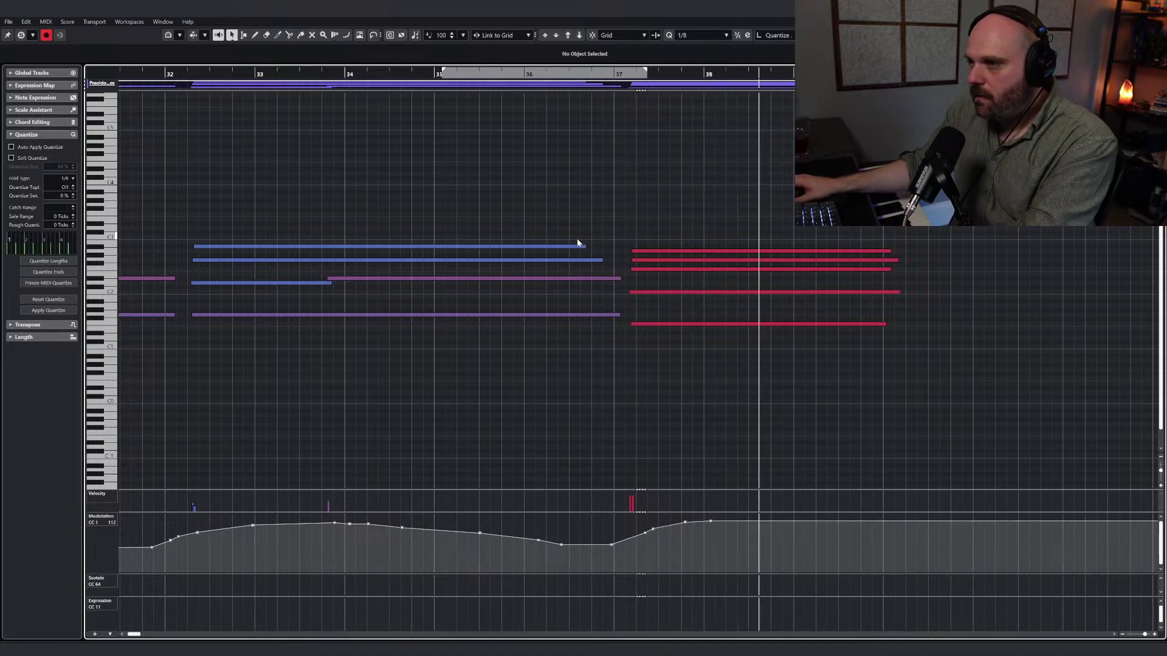
{"action": "left_click_drag", "start_coordinate": [1000, 362], "coordinate": [1088, 251]}
{"action": "left_click", "coordinate": [779, 196]}
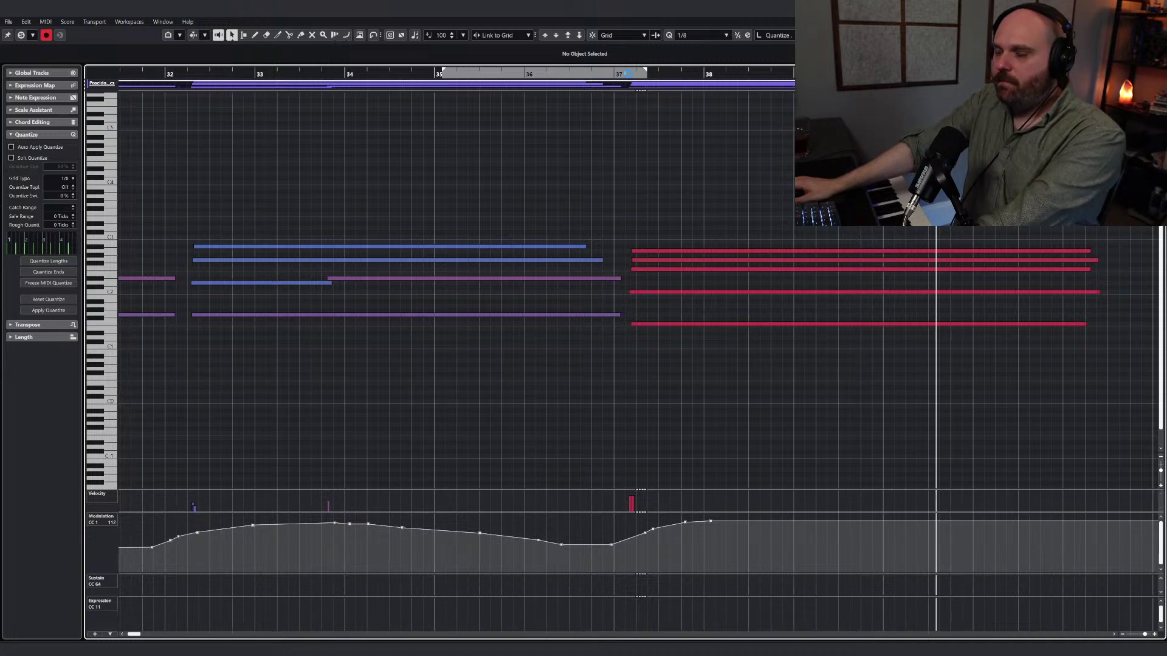
Step: Play back the new brass chord from bar 37 and return to the choir parts in the arrangement
{"action": "left_click", "coordinate": [629, 73]}
{"action": "key", "text": "space"}
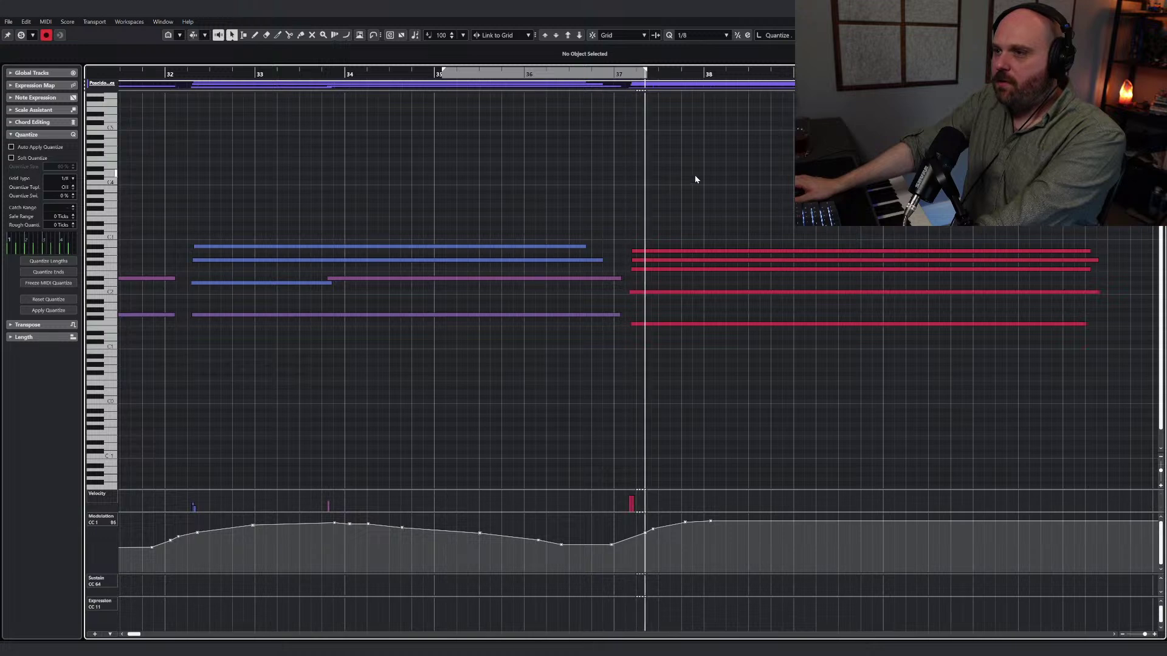
{"action": "left_click", "coordinate": [1153, 8]}
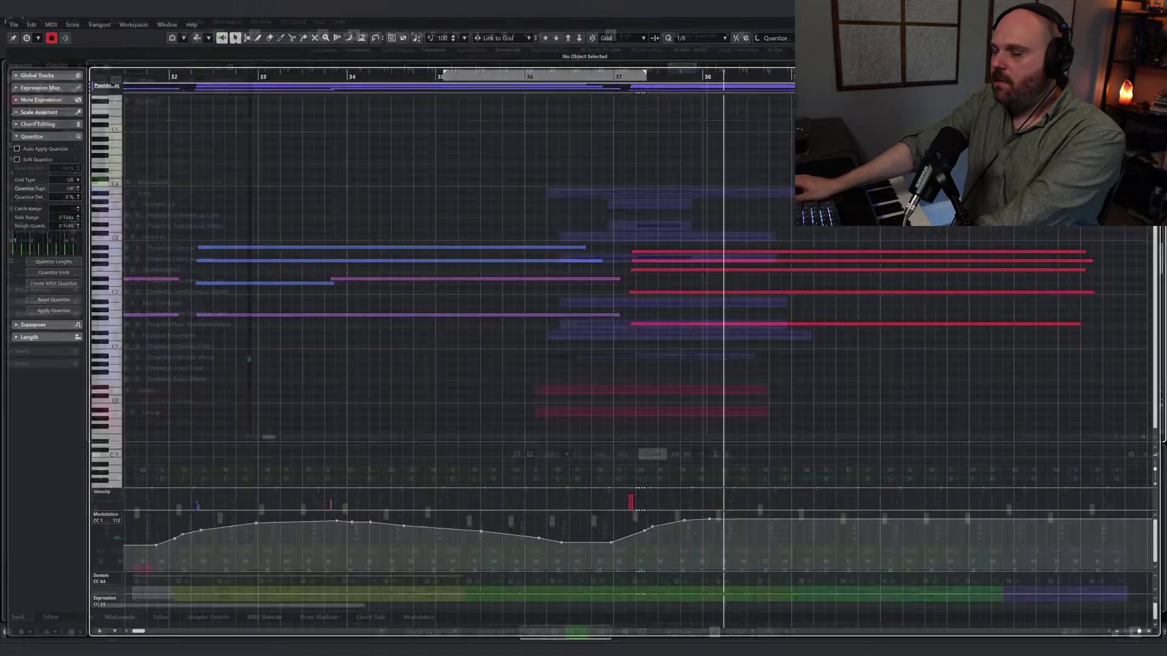
{"action": "scroll", "coordinate": [666, 300], "scroll_direction": "down", "scroll_amount": 8}
{"action": "scroll", "coordinate": [666, 300], "scroll_direction": "up", "scroll_amount": 4}
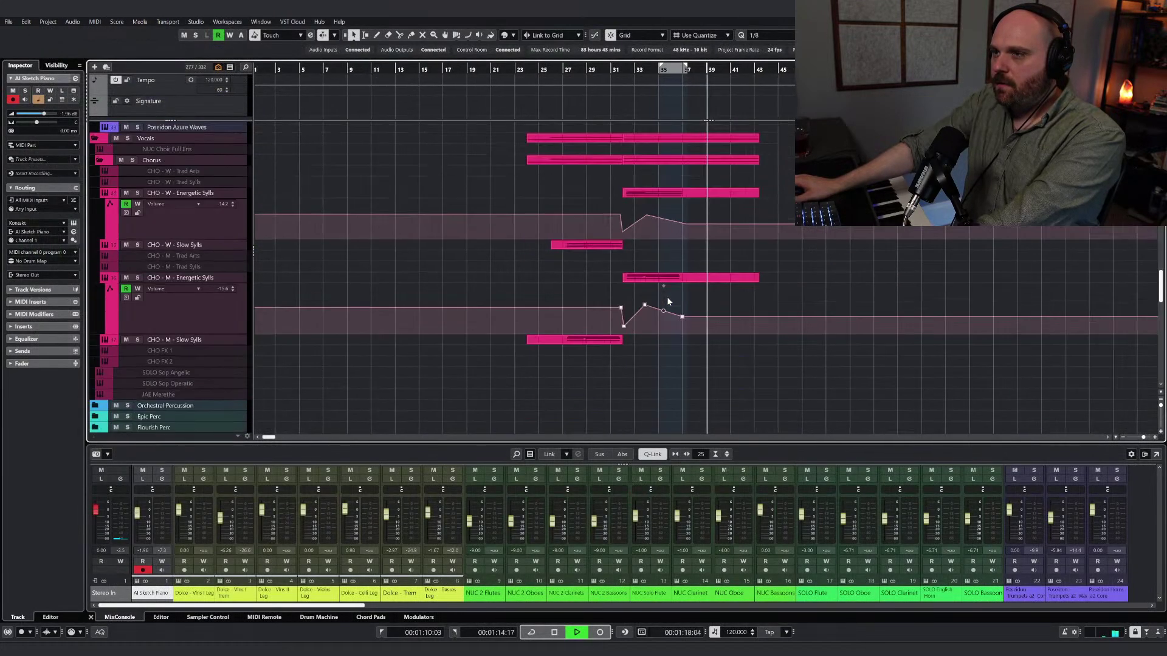
{"action": "key", "text": "space"}
Step: Draw a sustained F1, C2, F2, G2, A2 chord from bar 37 to about bar 40 in the CHO - M - Energetic Sylls part
{"action": "left_click", "coordinate": [695, 279]}
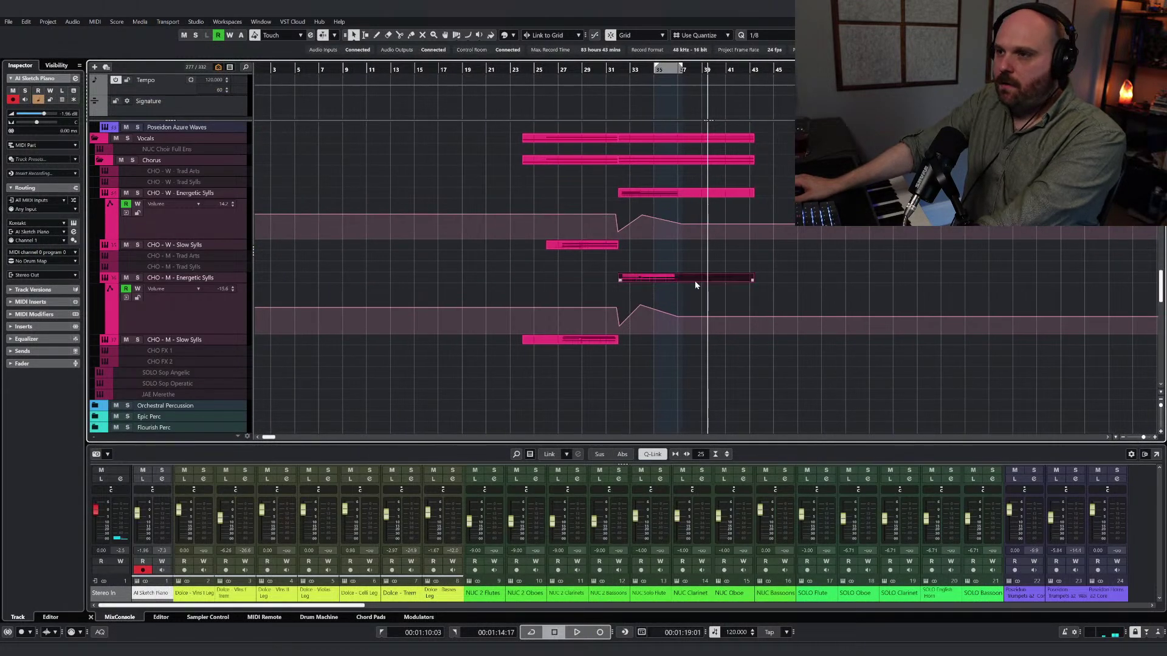
{"action": "double_click", "coordinate": [645, 281]}
{"action": "right_click", "coordinate": [646, 296]}
{"action": "left_click", "coordinate": [663, 297]}
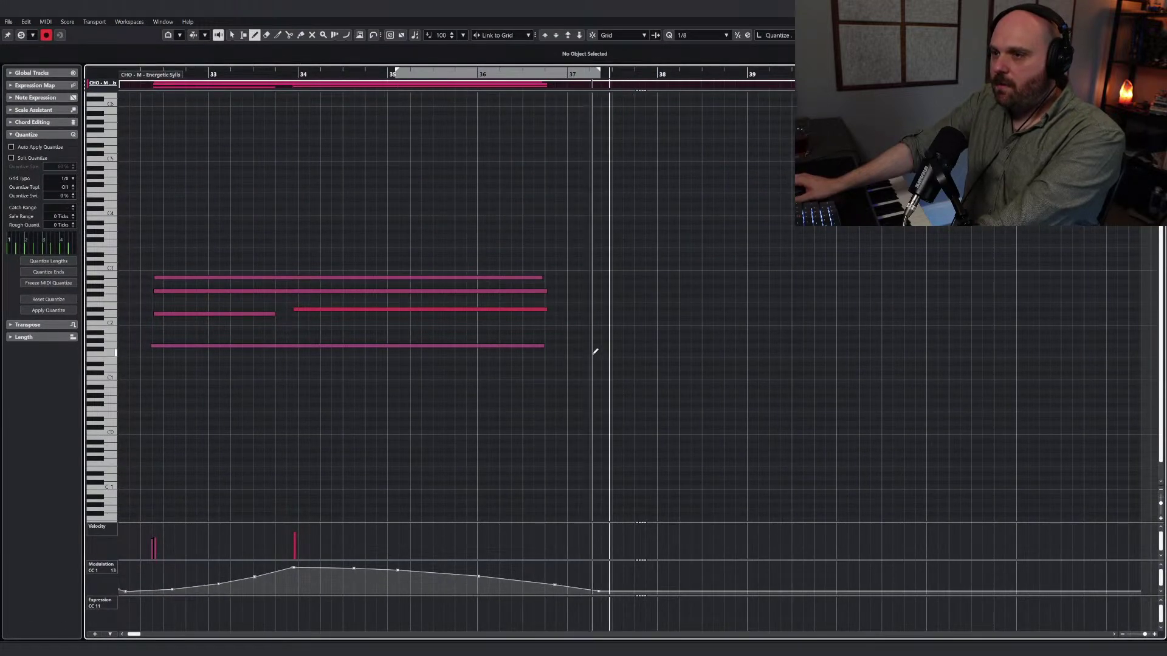
{"action": "left_click_drag", "start_coordinate": [595, 353], "coordinate": [829, 355]}
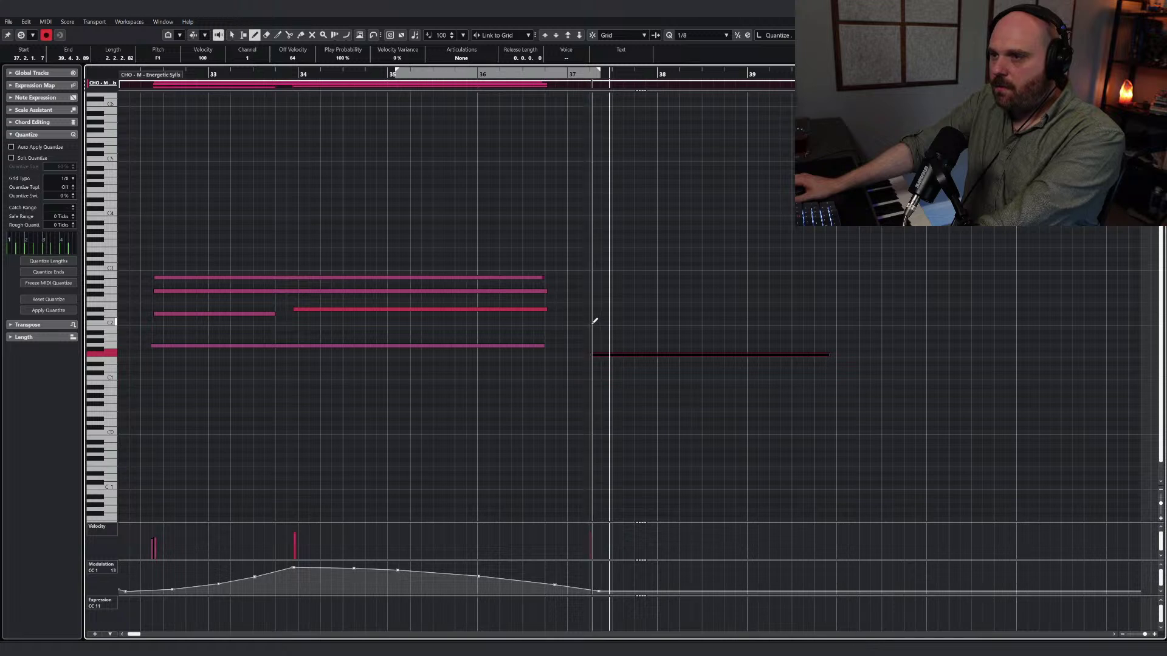
{"action": "left_click_drag", "start_coordinate": [593, 322], "coordinate": [853, 322]}
{"action": "left_click_drag", "start_coordinate": [593, 299], "coordinate": [849, 299]}
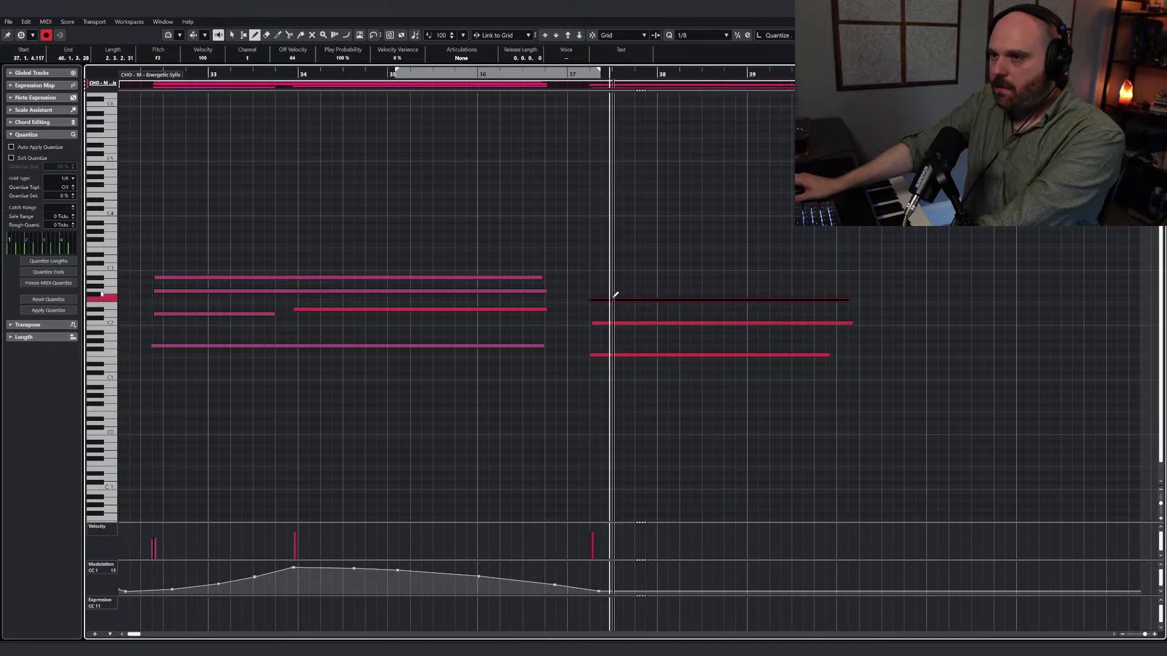
{"action": "left_click_drag", "start_coordinate": [591, 291], "coordinate": [852, 291]}
{"action": "left_click_drag", "start_coordinate": [590, 281], "coordinate": [874, 281]}
{"action": "right_click", "coordinate": [614, 229]}
{"action": "left_click", "coordinate": [558, 229]}
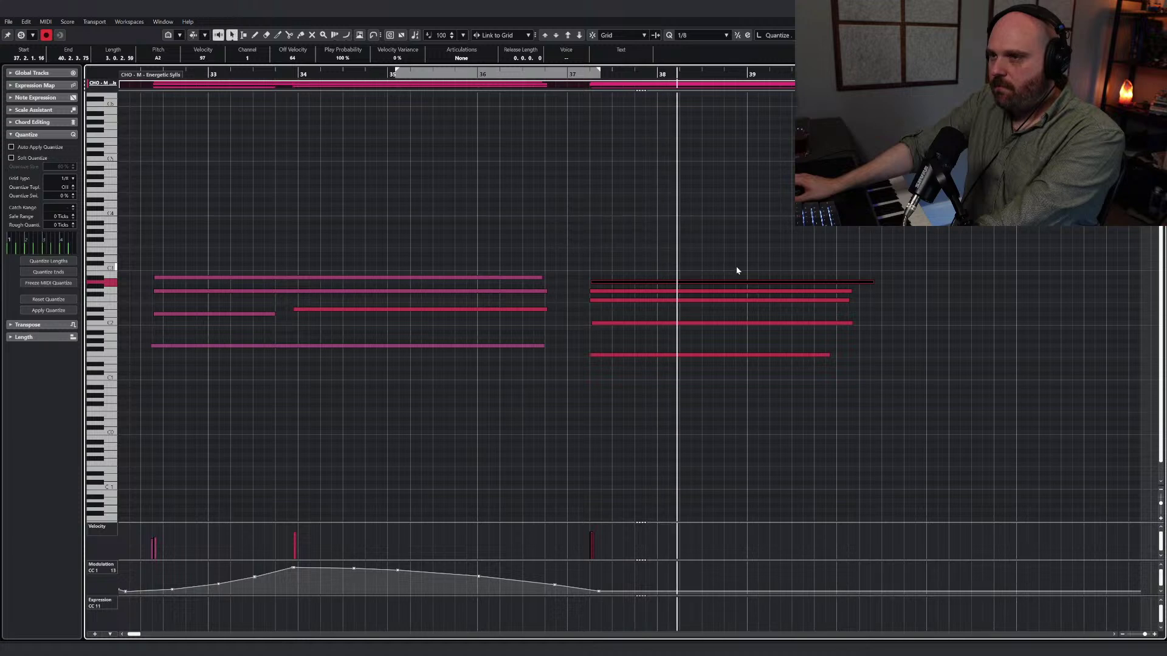
Step: Lengthen all five new choir notes by about a quarter bar and close the part's editor
{"action": "left_click_drag", "start_coordinate": [786, 276], "coordinate": [856, 358]}
{"action": "left_click", "coordinate": [900, 357]}
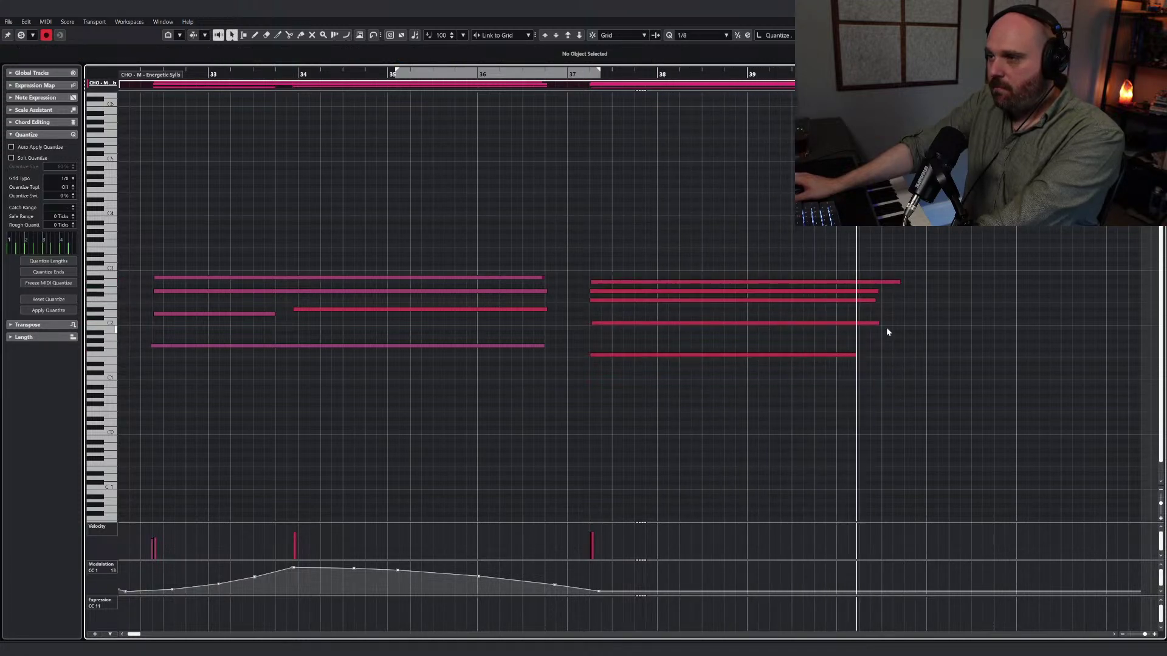
{"action": "key", "text": "Return"}
Step: Move all the God of the Sea demo stems later so they start at about bar 40
{"action": "key", "text": "shift+f"}
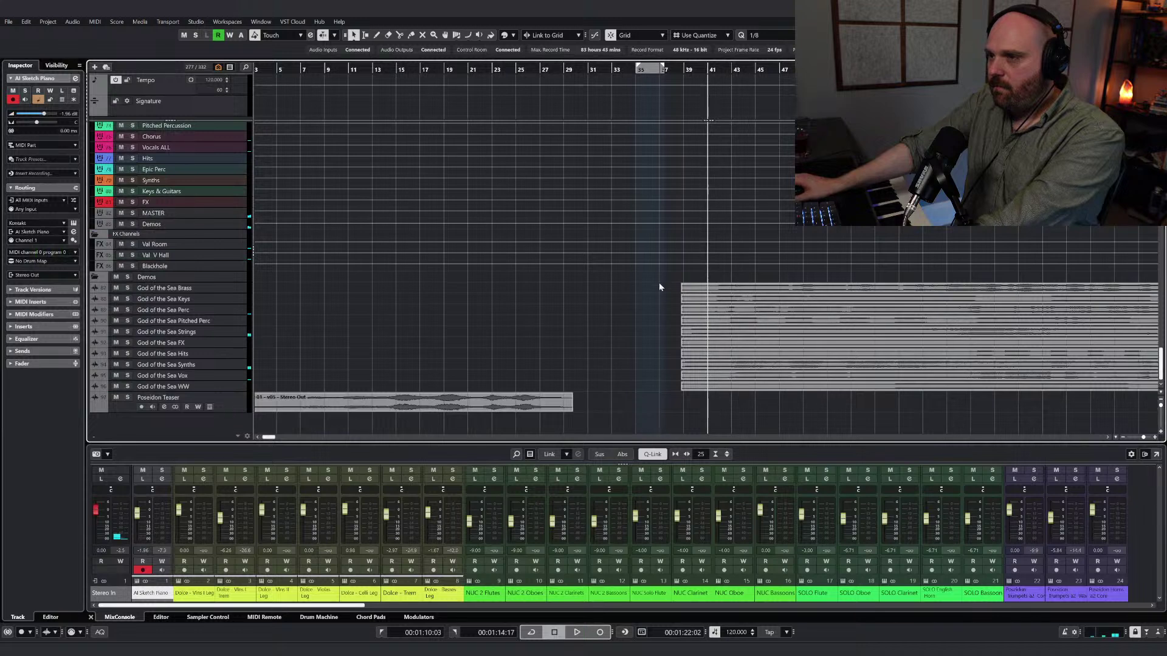
{"action": "left_click_drag", "start_coordinate": [659, 287], "coordinate": [862, 399]}
{"action": "left_click_drag", "start_coordinate": [725, 294], "coordinate": [733, 289]}
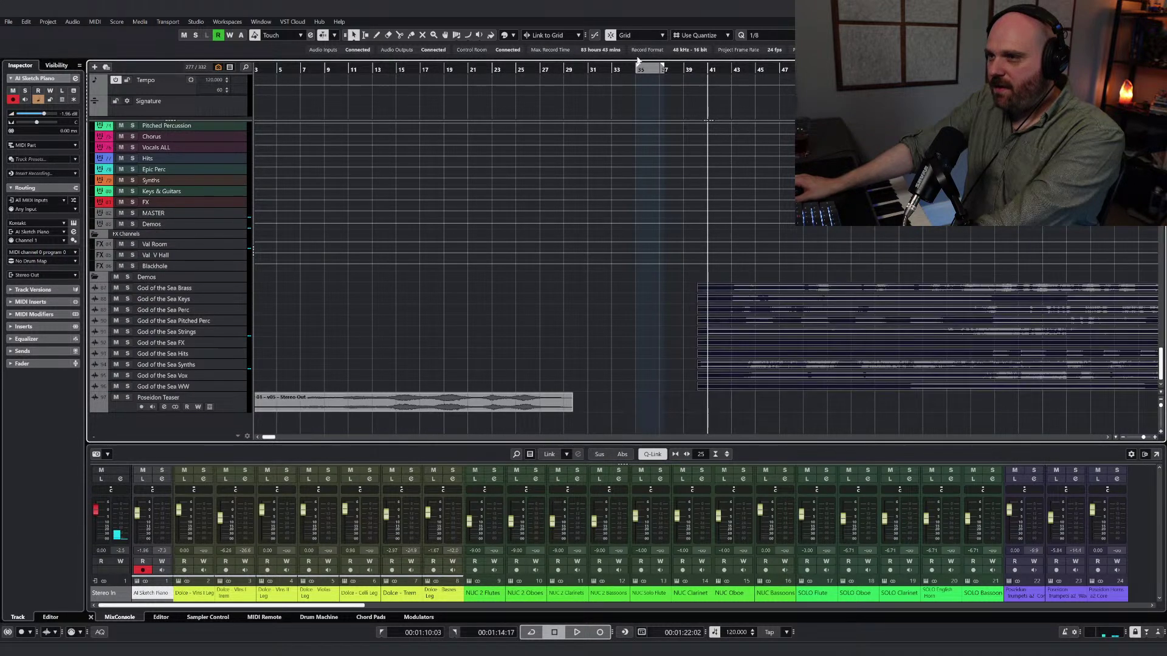
Step: Play back the cue from about bar 32 while reviewing the synth pad and choir parts
{"action": "left_click", "coordinate": [630, 68]}
{"action": "key", "text": "alt+shift+z"}
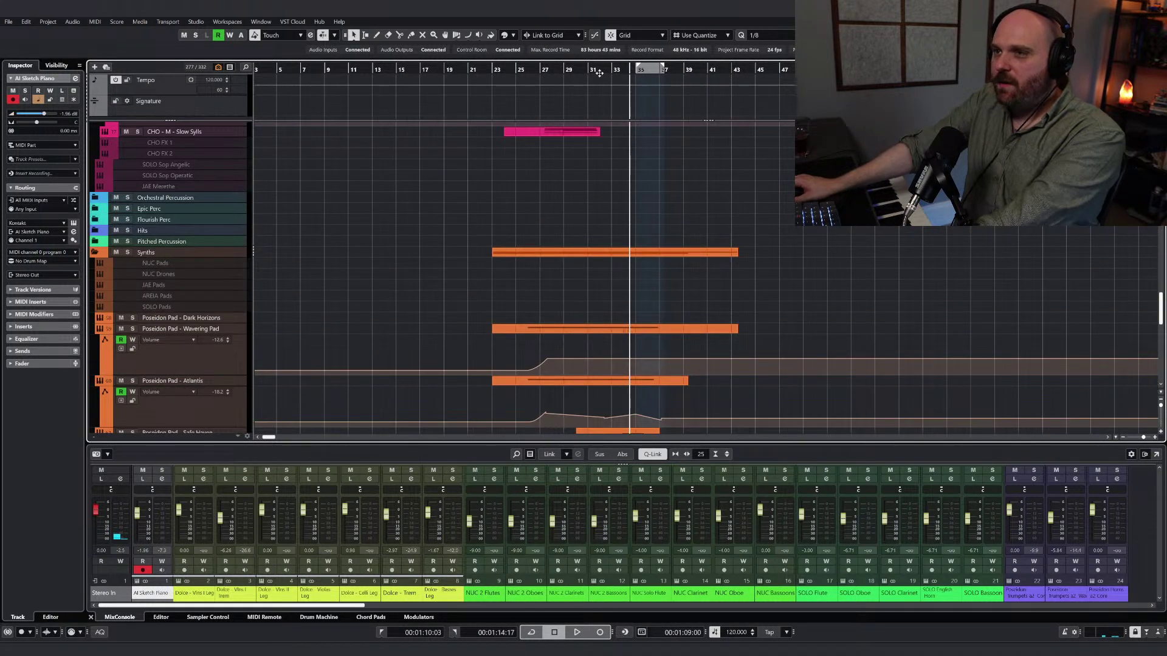
{"action": "left_click", "coordinate": [600, 73]}
{"action": "scroll", "coordinate": [672, 307], "scroll_direction": "down", "scroll_amount": 4}
{"action": "key", "text": "space"}
{"action": "left_click", "coordinate": [675, 309]}
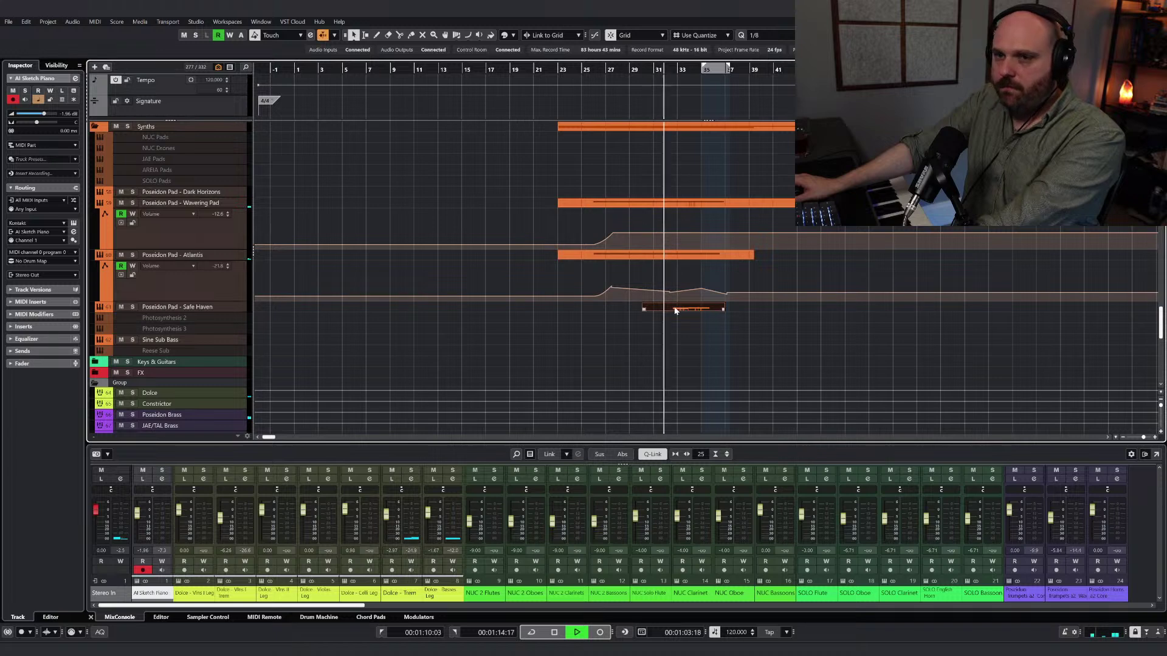
{"action": "scroll", "coordinate": [674, 310], "scroll_direction": "up", "scroll_amount": 4}
{"action": "left_click", "coordinate": [674, 318]}
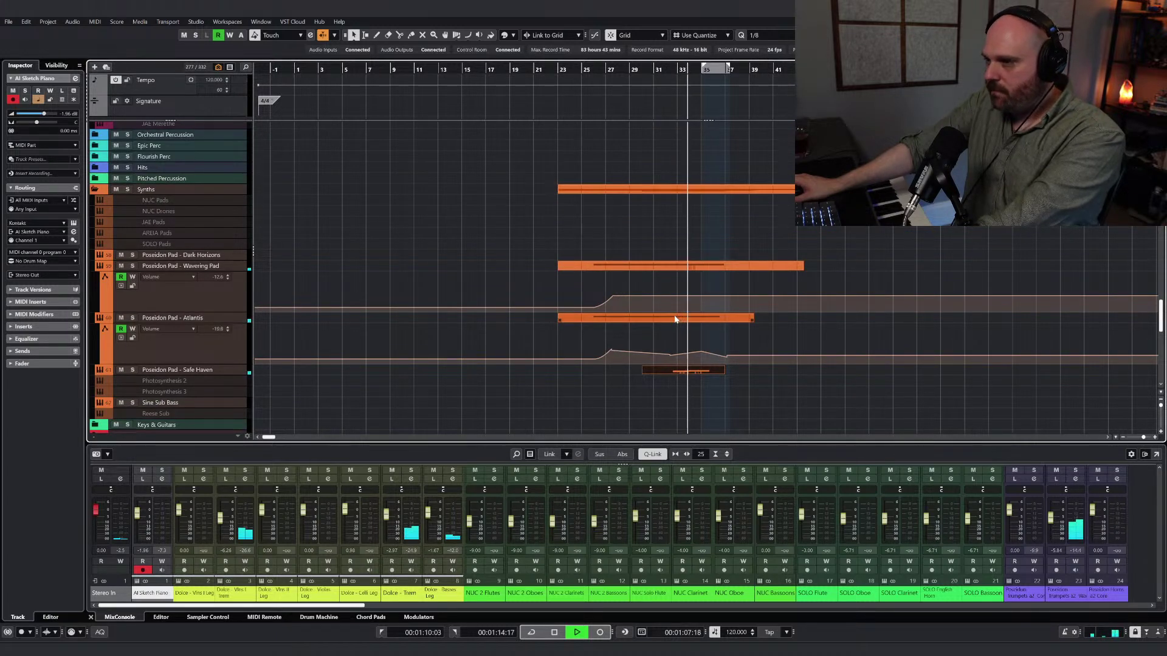
{"action": "scroll", "coordinate": [677, 318], "scroll_direction": "up", "scroll_amount": 12}
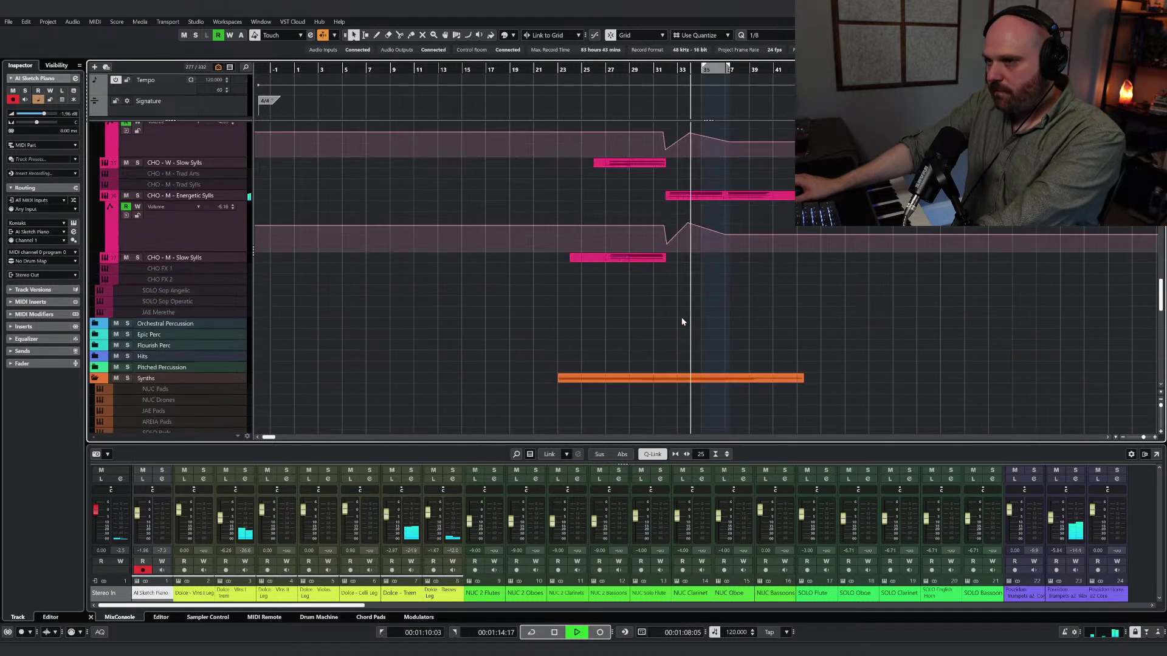
{"action": "left_click", "coordinate": [731, 197]}
{"action": "scroll", "coordinate": [720, 267], "scroll_direction": "up", "scroll_amount": 8}
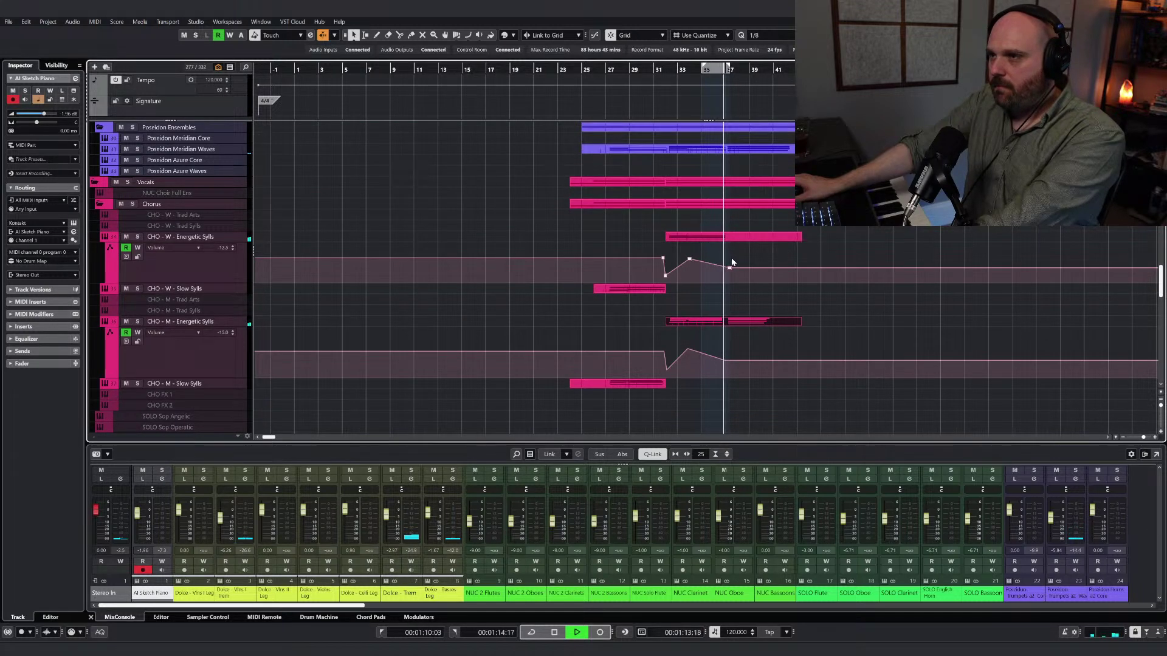
Step: Inspect the new chord in the CHO - M - Energetic Sylls part and keep playing into the God of the Sea stems
{"action": "key", "text": "Return"}
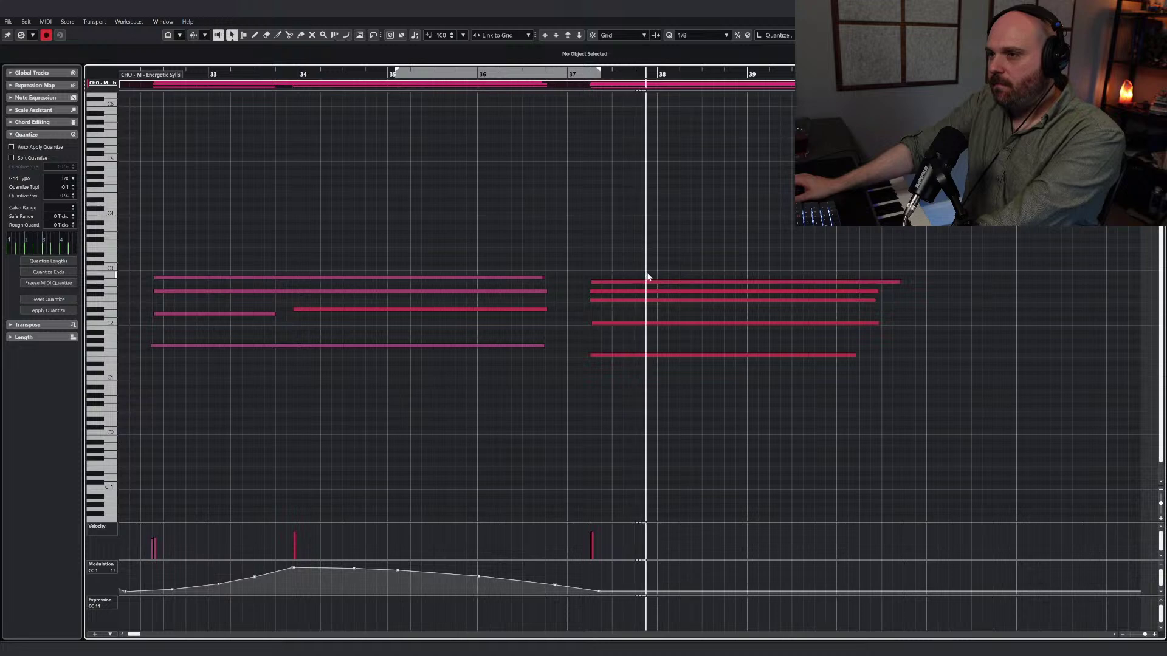
{"action": "key", "text": "Return"}
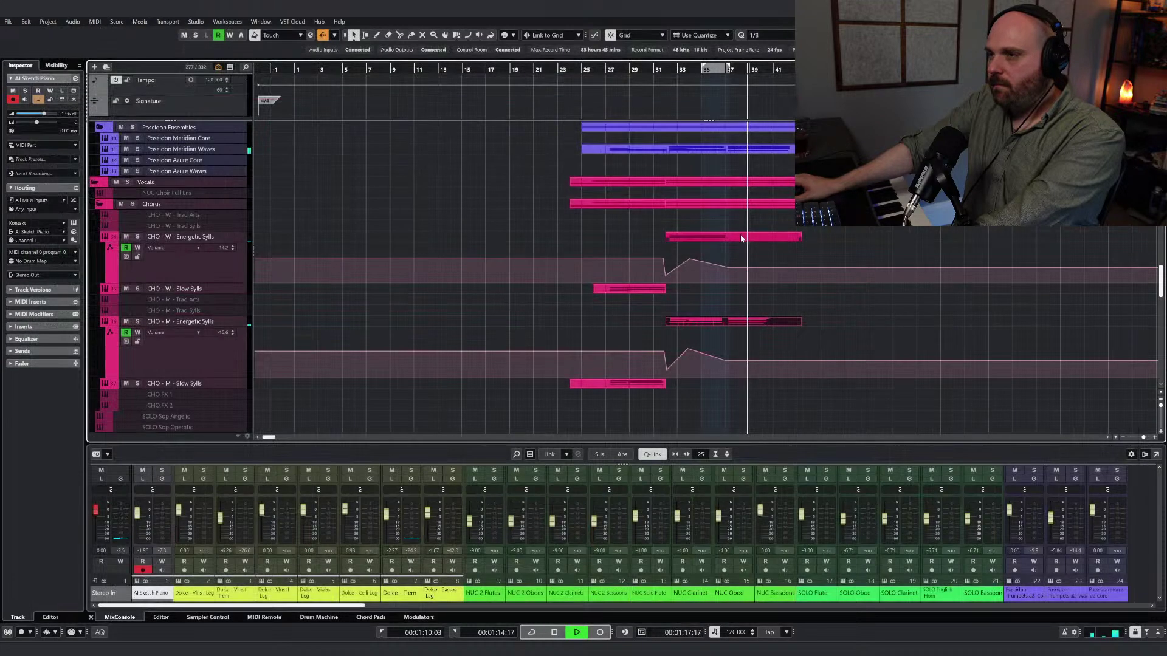
{"action": "scroll", "coordinate": [742, 290], "scroll_direction": "down", "scroll_amount": 15}
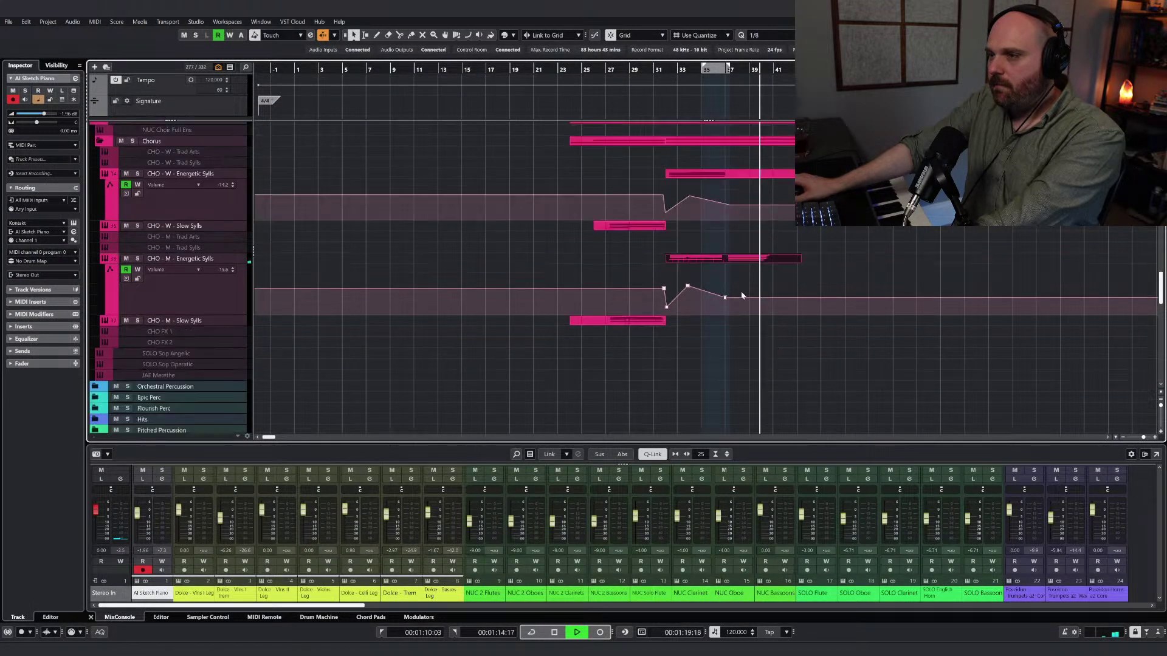
{"action": "scroll", "coordinate": [742, 290], "scroll_direction": "down", "scroll_amount": 10}
{"action": "scroll", "coordinate": [755, 297], "scroll_direction": "up", "scroll_amount": 6}
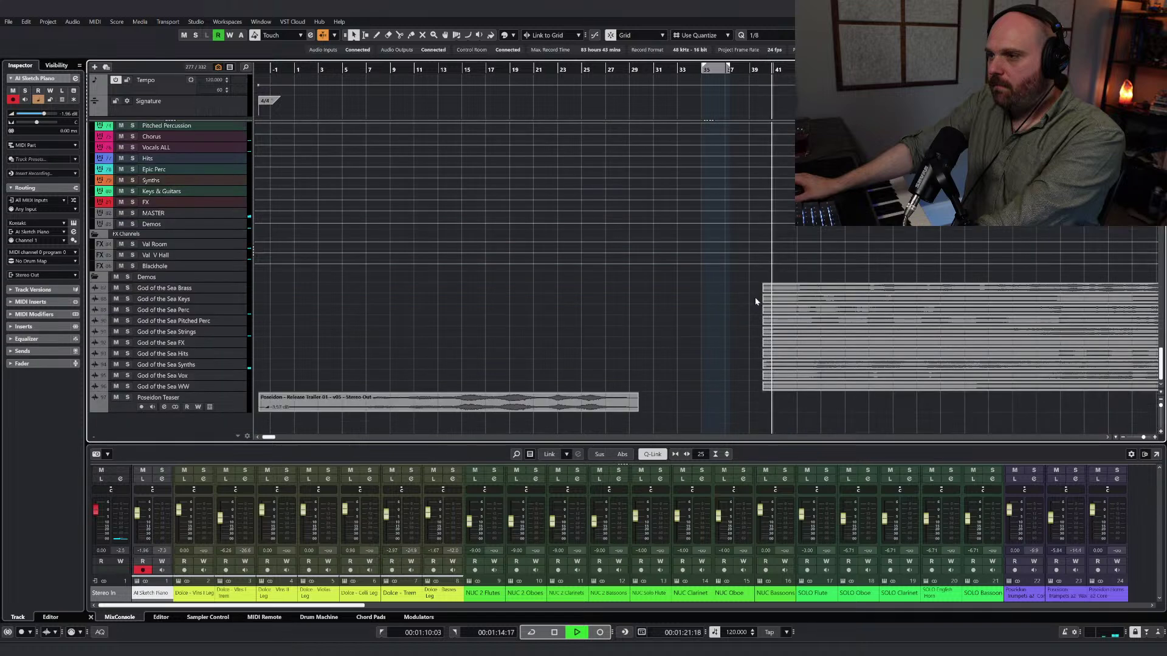
{"action": "scroll", "coordinate": [753, 305], "scroll_direction": "up", "scroll_amount": 6}
{"action": "key", "text": "space"}
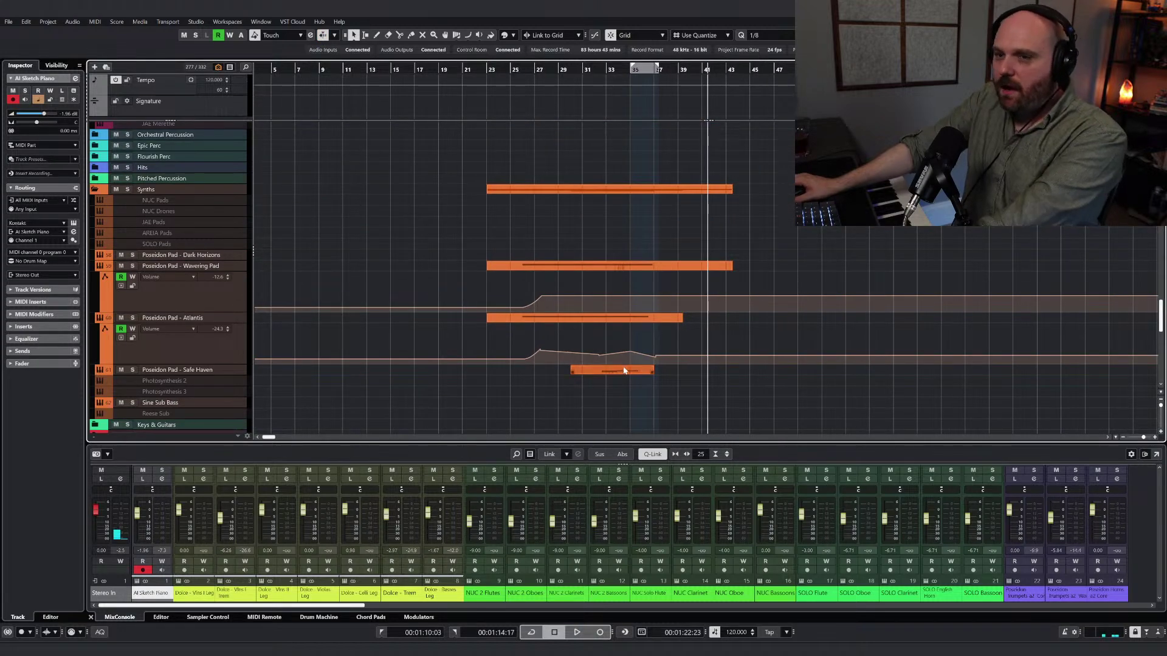
Step: Extend the Poseidon Pad - Atlantis part to about bar 49 and set its final volume automation level to about -21.4
{"action": "left_click", "coordinate": [678, 319]}
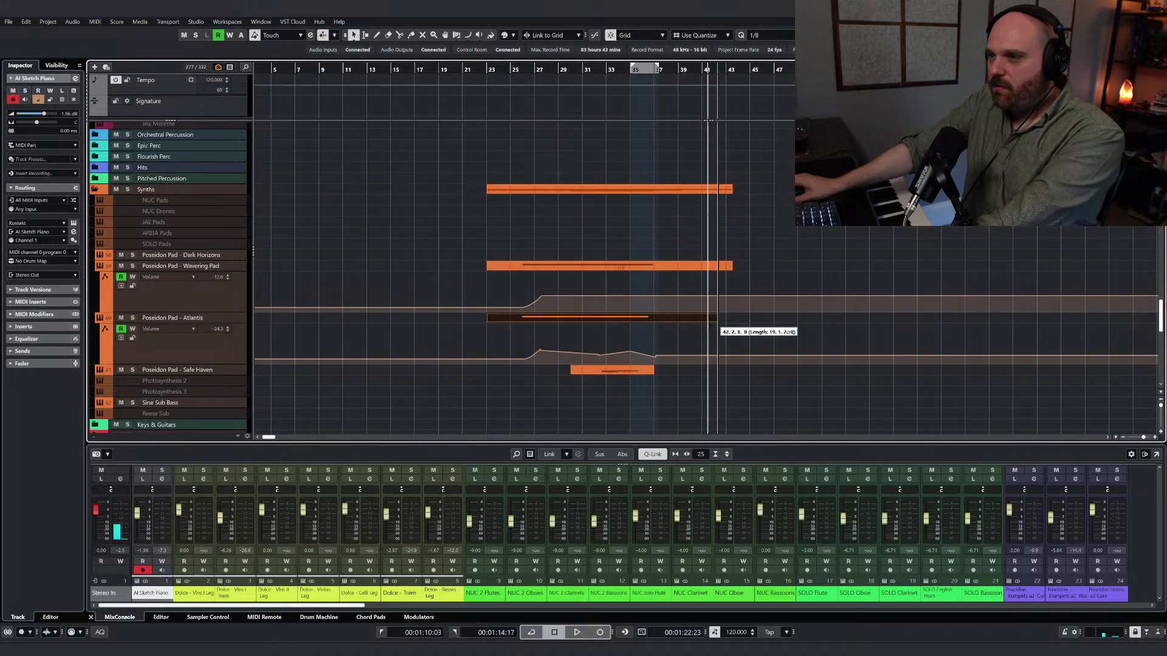
{"action": "left_click_drag", "start_coordinate": [717, 322], "coordinate": [801, 322]}
{"action": "left_click_drag", "start_coordinate": [655, 358], "coordinate": [668, 359]}
{"action": "key", "text": "Delete"}
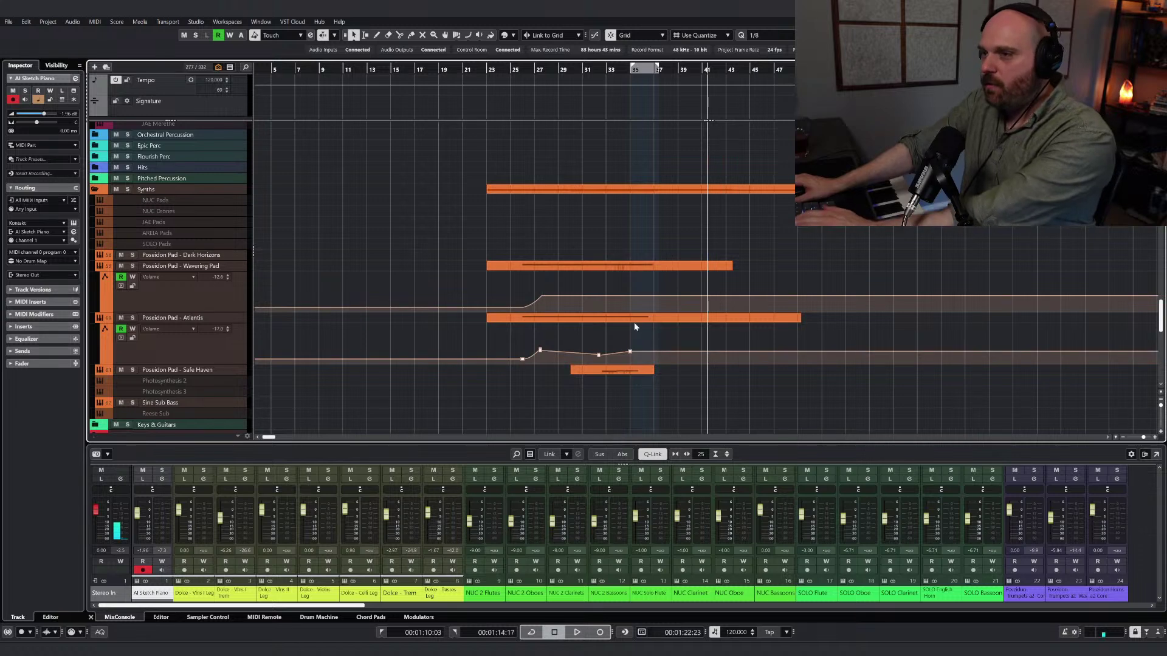
{"action": "left_click", "coordinate": [635, 321]}
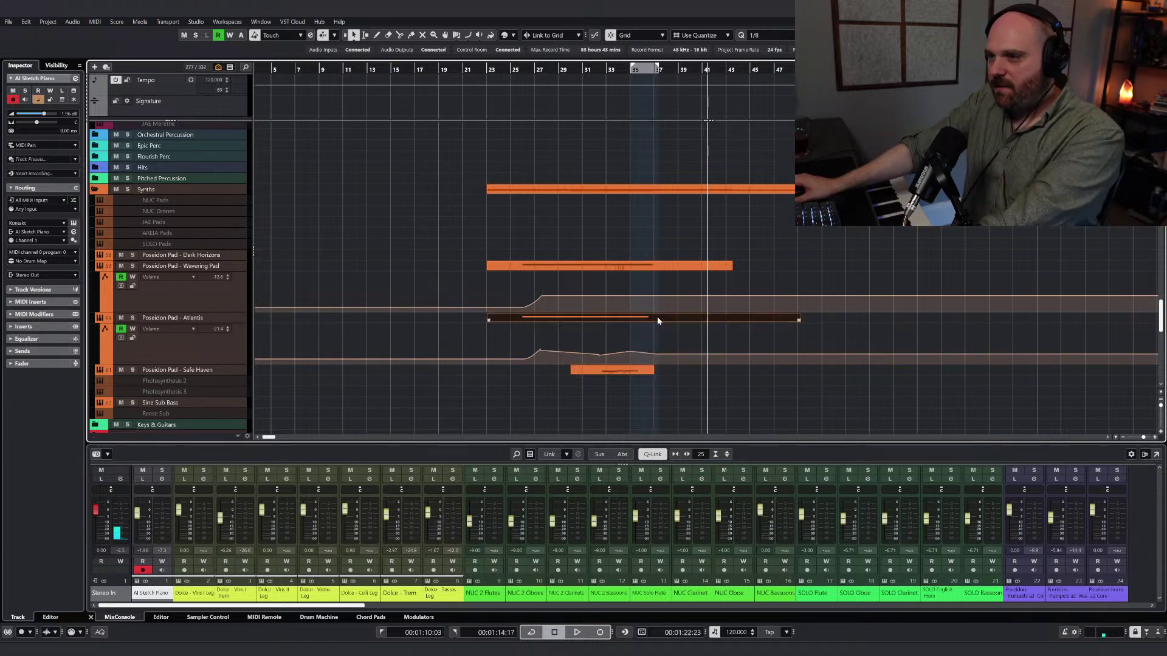
Step: In the Atlantis pad part, draw a sustained F1 from bar 37 to late bar 44 and lengthen the preceding note to meet it
{"action": "double_click", "coordinate": [625, 321]}
{"action": "right_click", "coordinate": [601, 330]}
{"action": "left_click", "coordinate": [612, 329]}
{"action": "key", "text": "g"}
{"action": "key", "text": "g"}
{"action": "key", "text": "g"}
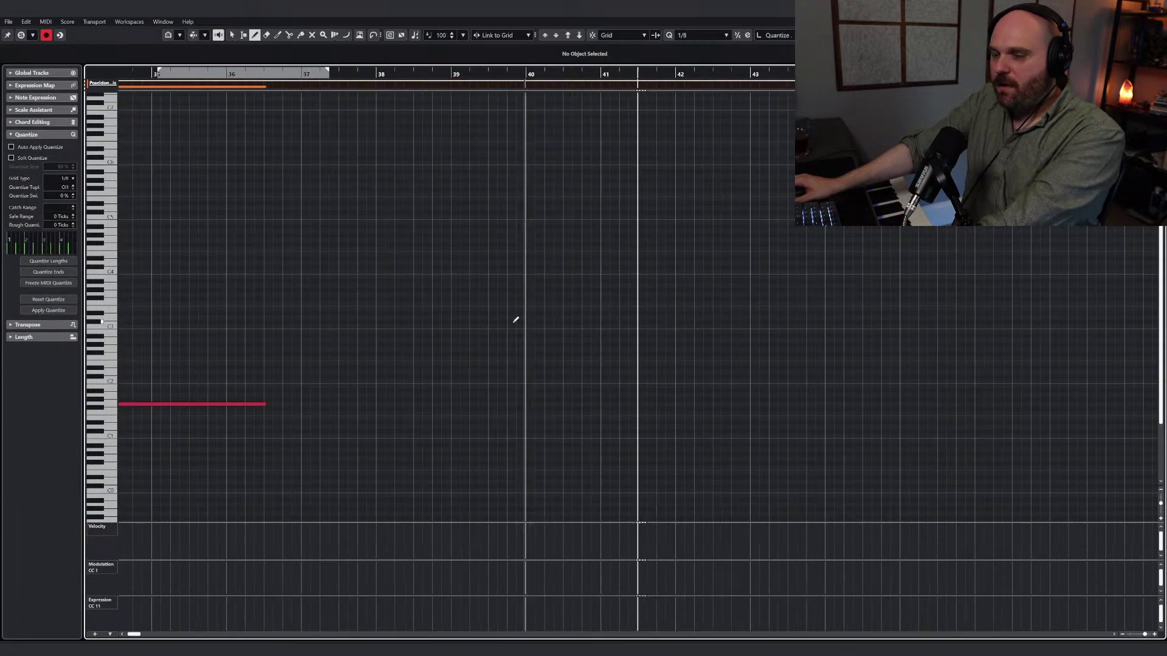
{"action": "right_click", "coordinate": [404, 396]}
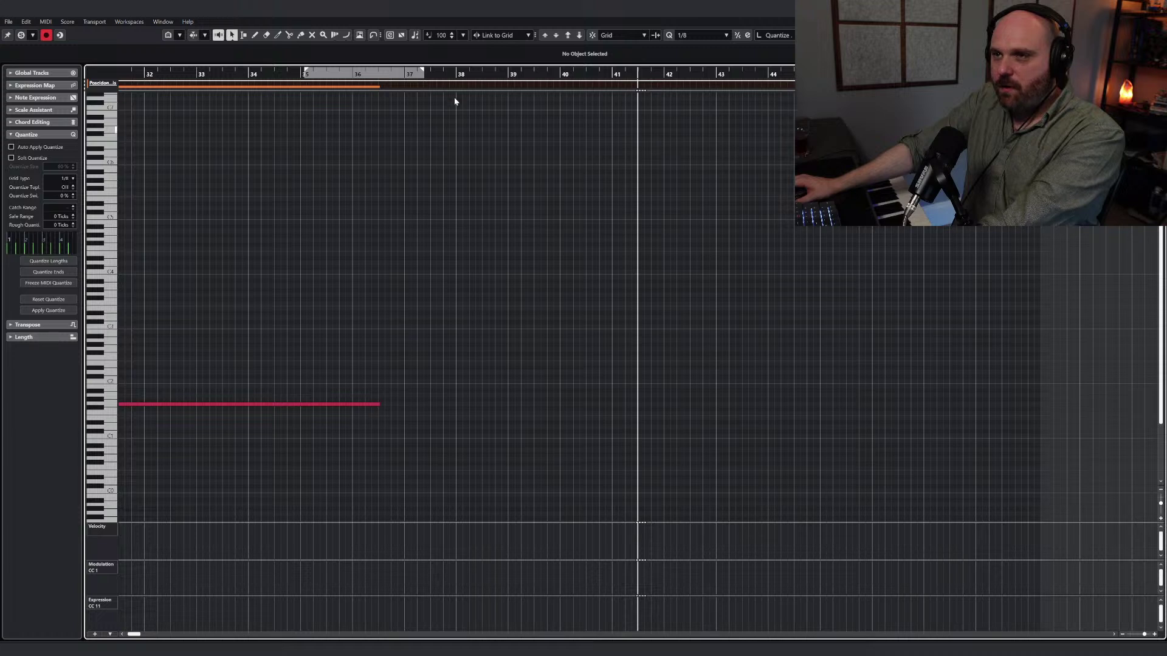
{"action": "mouse_move", "coordinate": [378, 403]}
{"action": "left_mouse_down"}
{"action": "mouse_move", "coordinate": [789, 396]}
{"action": "mouse_move", "coordinate": [809, 380]}
{"action": "left_mouse_up"}
{"action": "right_click", "coordinate": [444, 259]}
{"action": "left_click", "coordinate": [456, 260]}
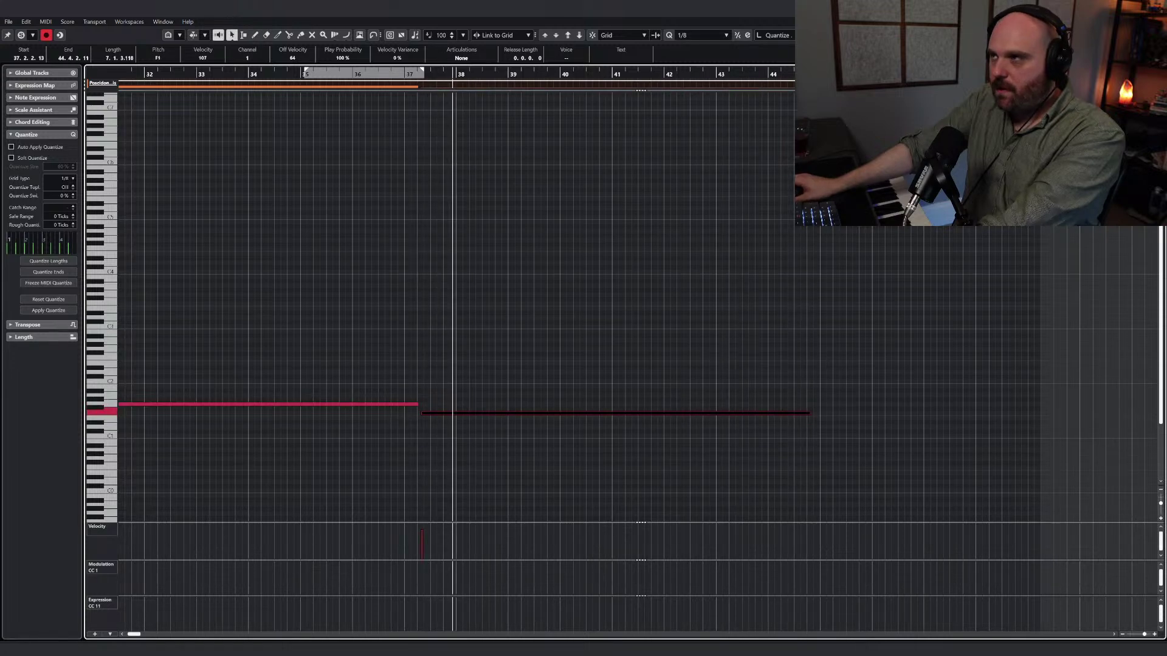
{"action": "key", "text": "Return"}
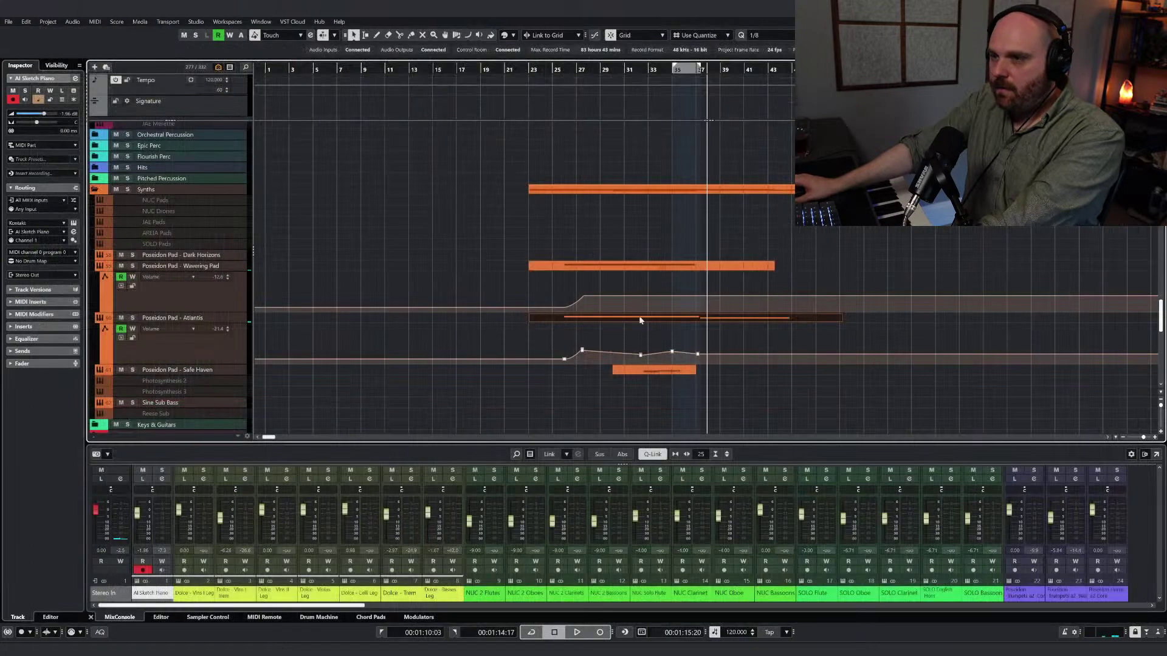
Step: Draw a sustained F1 from bar 37, beat 2 to about bar 41 in the Poseidon Pad - Wavering Pad part
{"action": "left_click", "coordinate": [188, 269]}
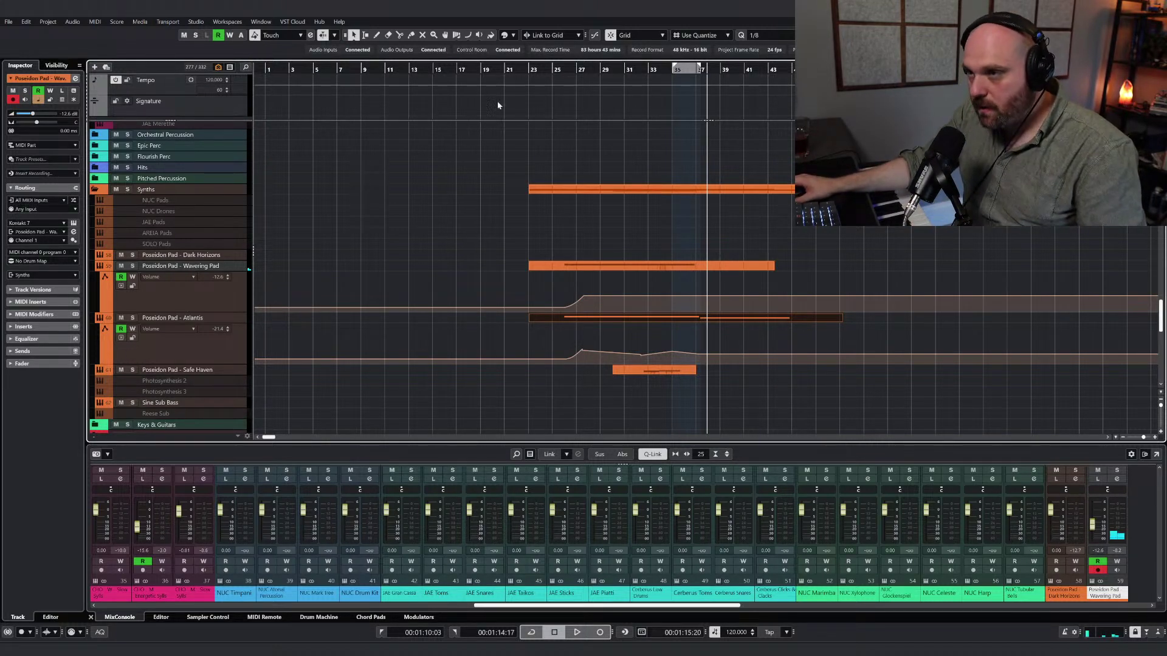
{"action": "left_click", "coordinate": [700, 252]}
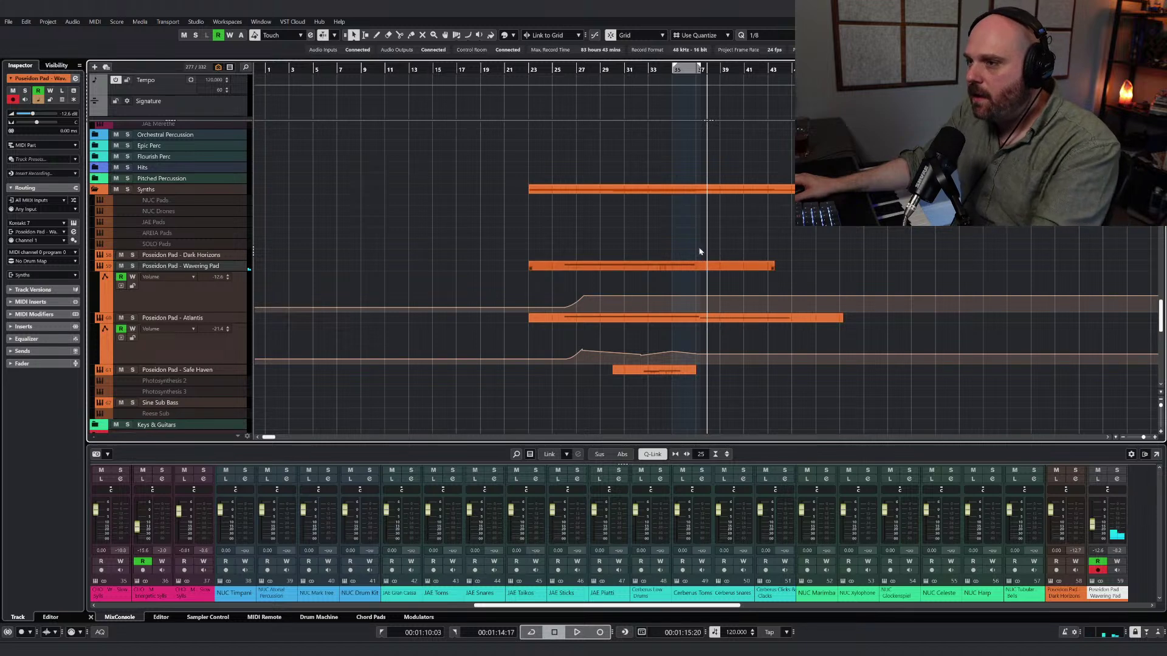
{"action": "left_click", "coordinate": [698, 67]}
{"action": "left_click", "coordinate": [699, 271]}
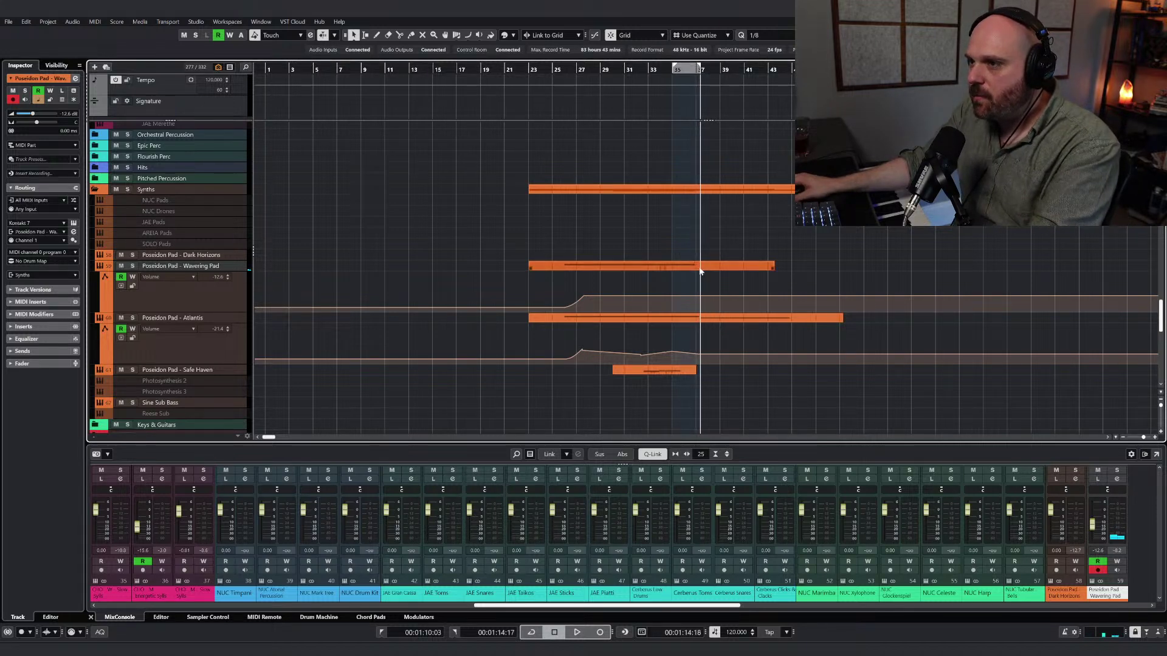
{"action": "double_click", "coordinate": [700, 271]}
{"action": "right_click", "coordinate": [505, 281]}
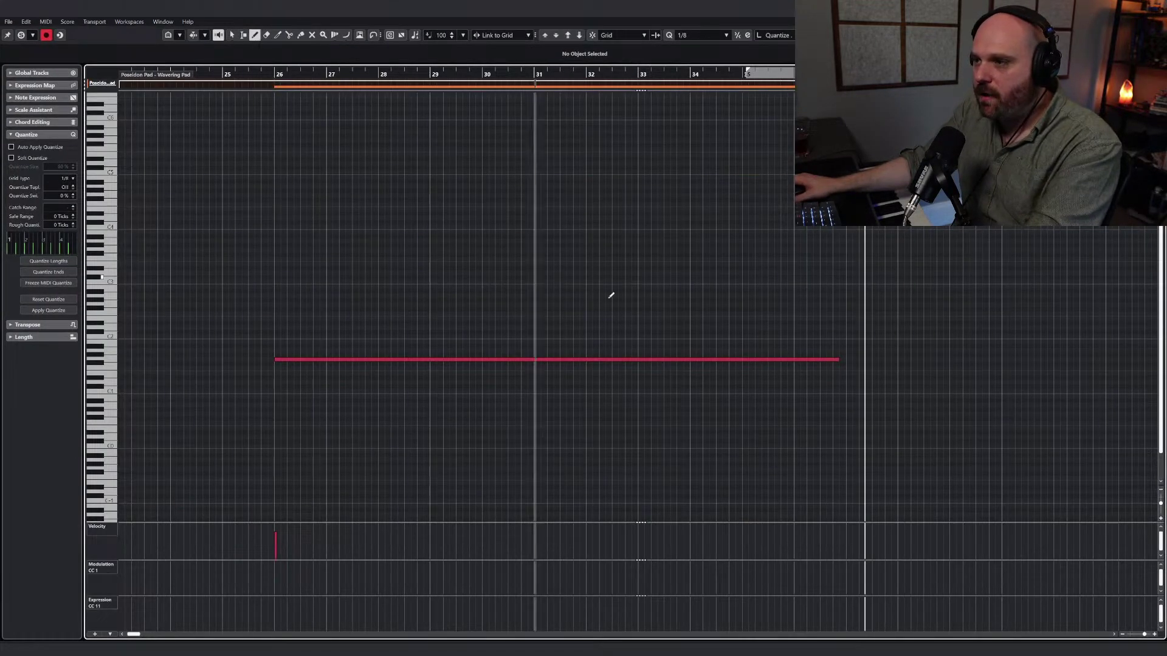
{"action": "mouse_move", "coordinate": [864, 364]}
{"action": "left_mouse_down"}
{"action": "mouse_move", "coordinate": [984, 355]}
{"action": "mouse_move", "coordinate": [1049, 366]}
{"action": "left_mouse_up"}
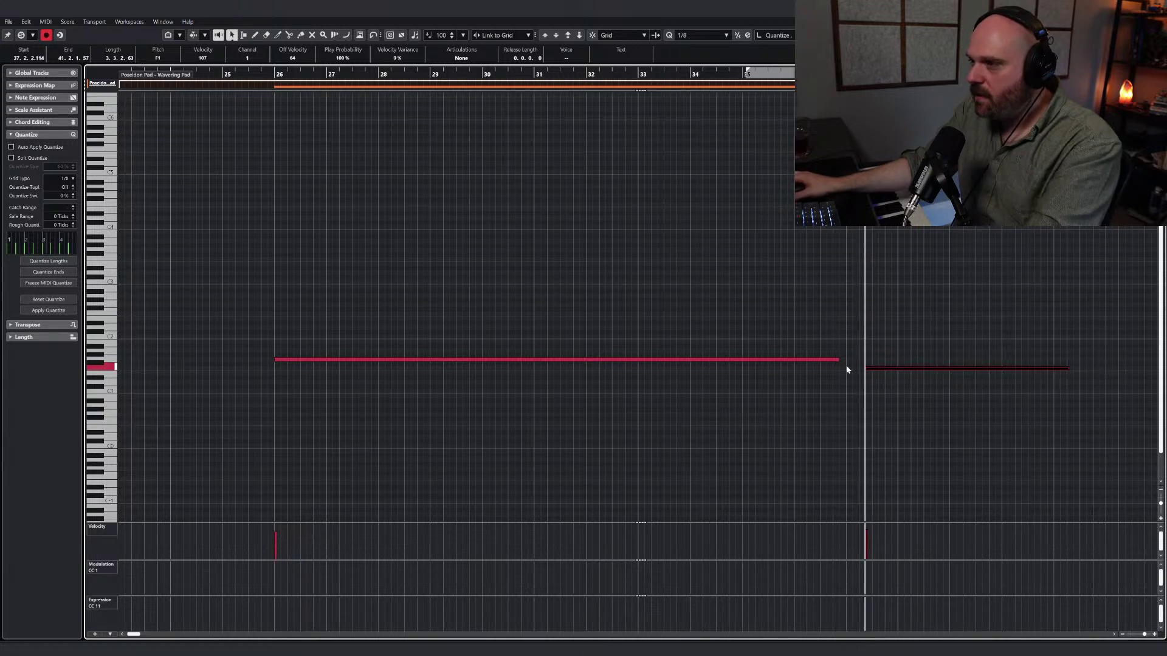
Step: Lengthen the Wavering Pad's preceding long note into bar 37 and extend the part to about bar 45
{"action": "left_click_drag", "start_coordinate": [838, 359], "coordinate": [852, 359]}
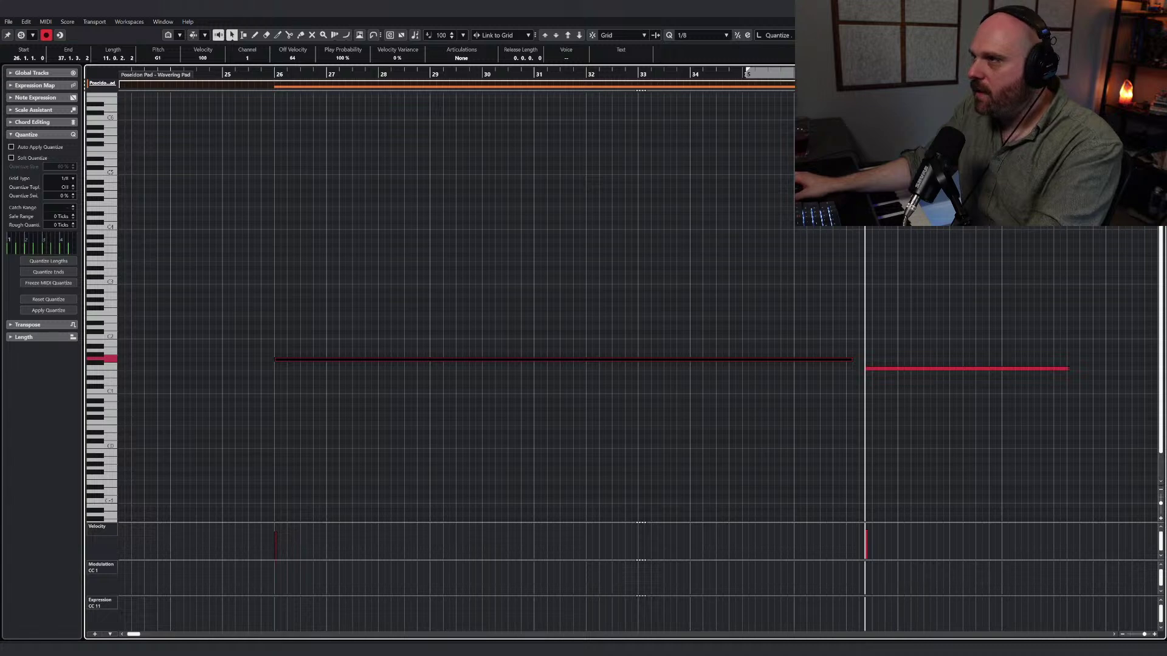
{"action": "key", "text": "Return"}
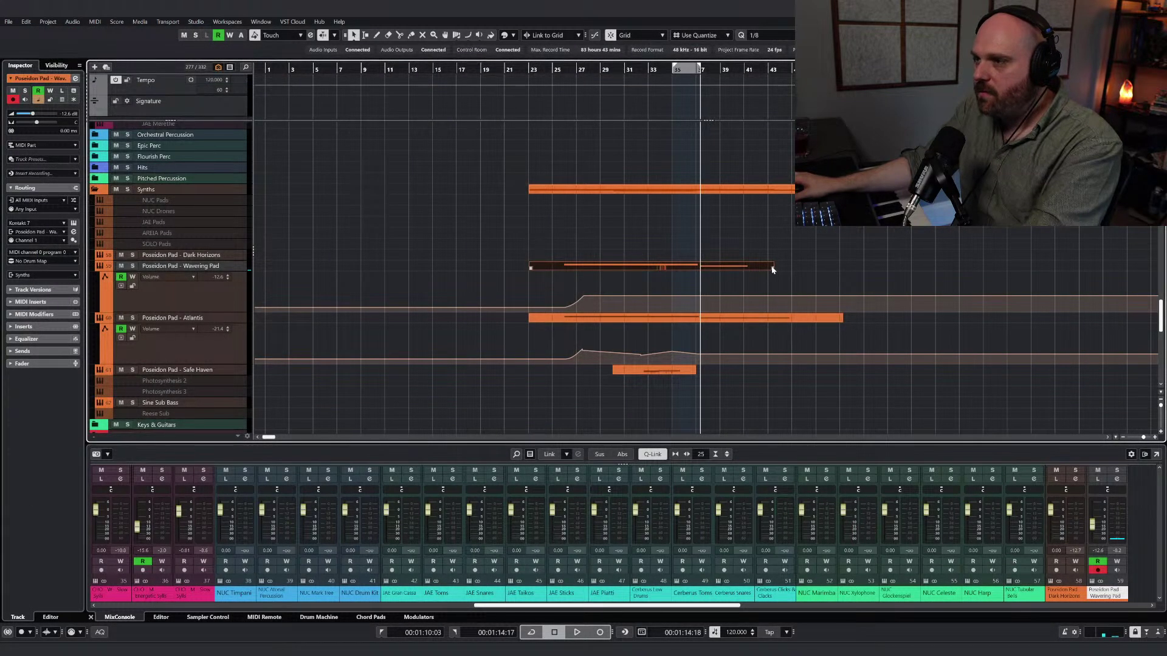
Step: Play back the pads from bar 37 and check the transition into the God of the Sea stems
{"action": "key", "text": "space"}
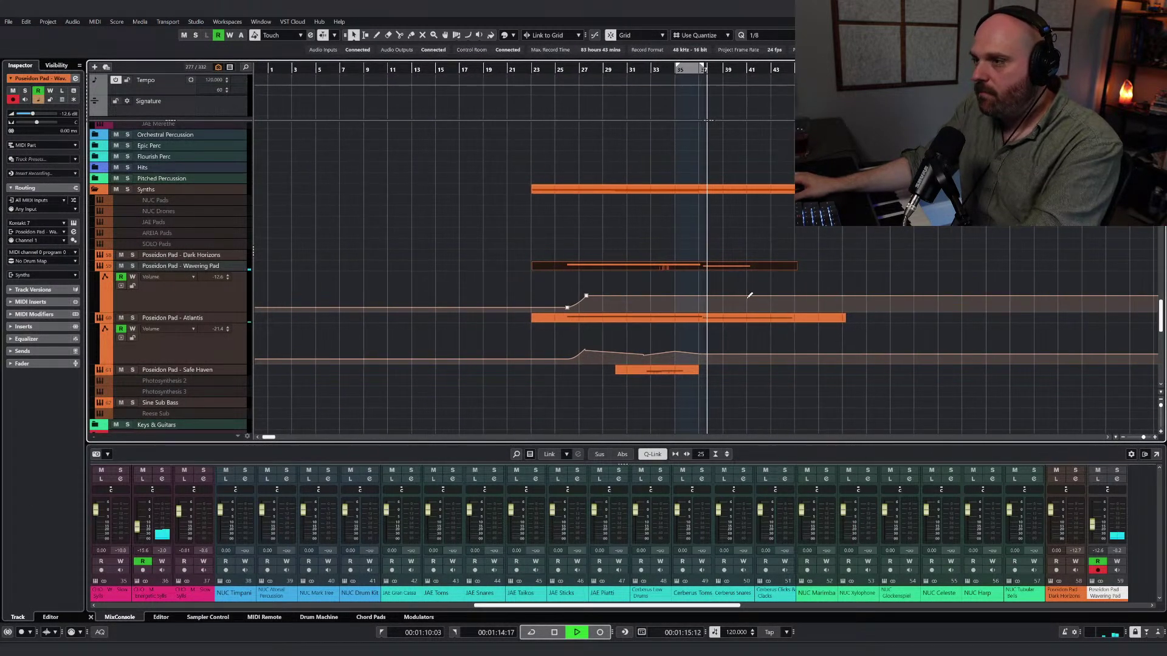
{"action": "scroll", "coordinate": [733, 287], "scroll_direction": "down", "scroll_amount": 10}
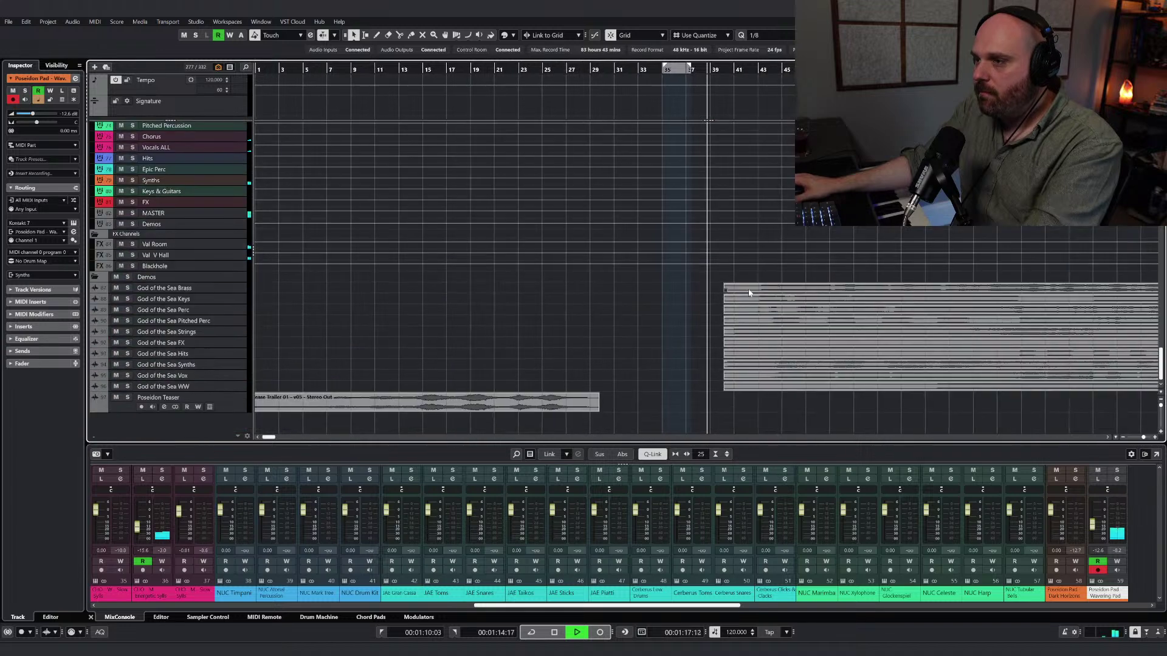
{"action": "scroll", "coordinate": [732, 192], "scroll_direction": "up", "scroll_amount": 8}
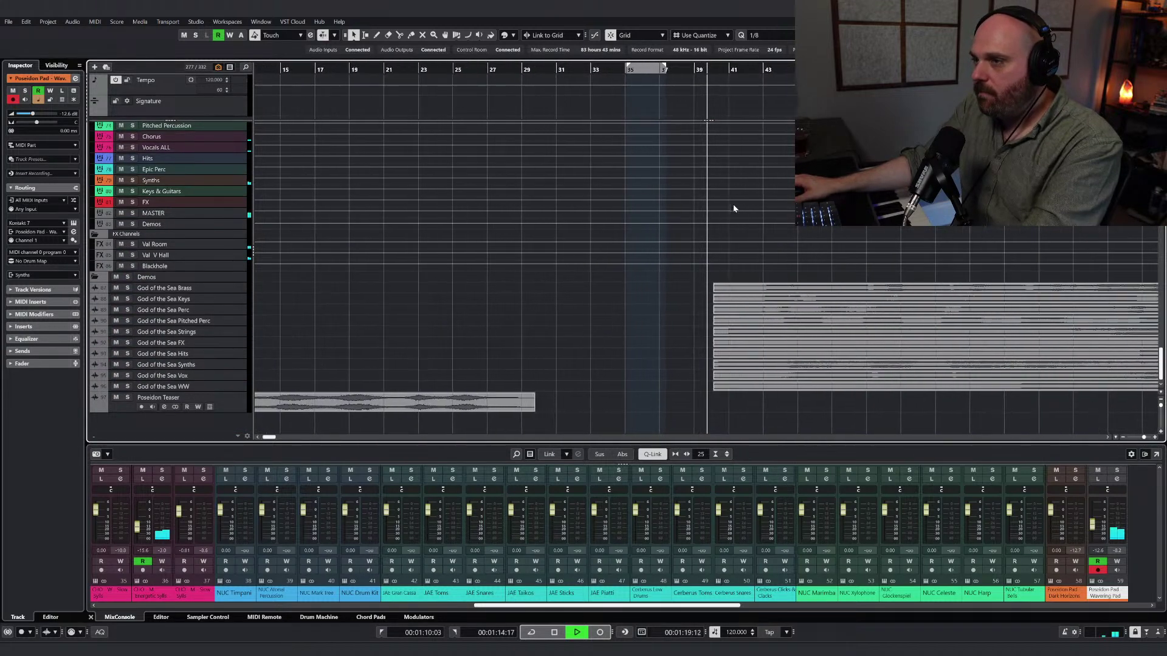
{"action": "key", "text": "space"}
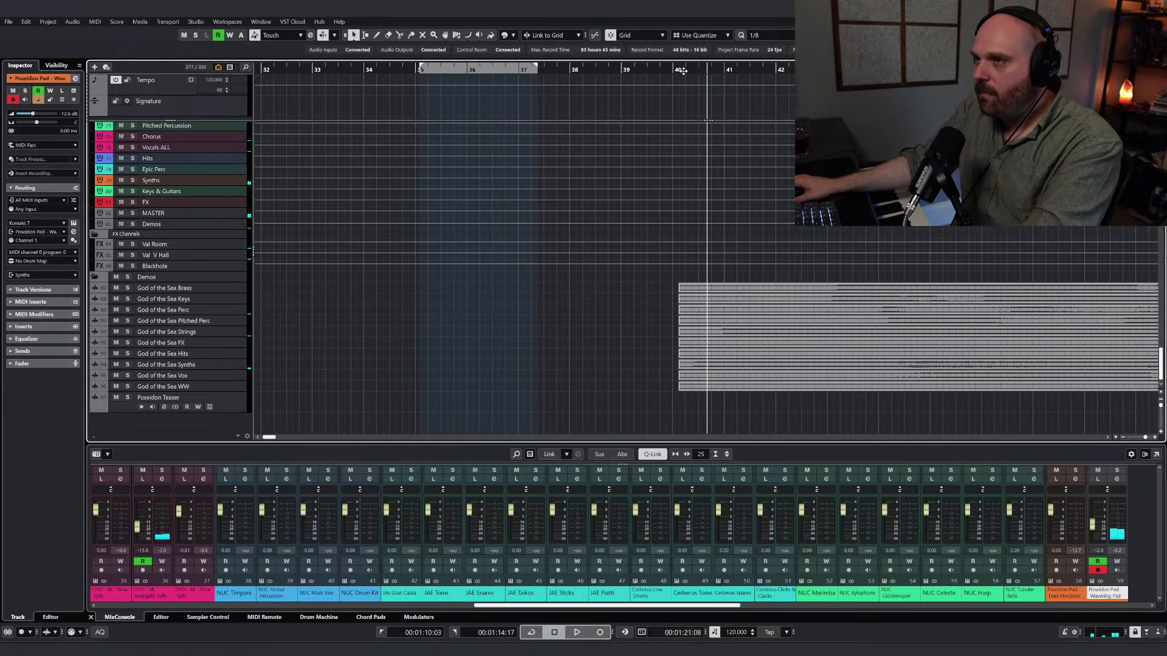
Step: In the Wavering Pad part, shorten the F1 to bar 40, beat 2 and add an A1 from there to about bar 44
{"action": "scroll", "coordinate": [724, 219], "scroll_direction": "up", "scroll_amount": 4}
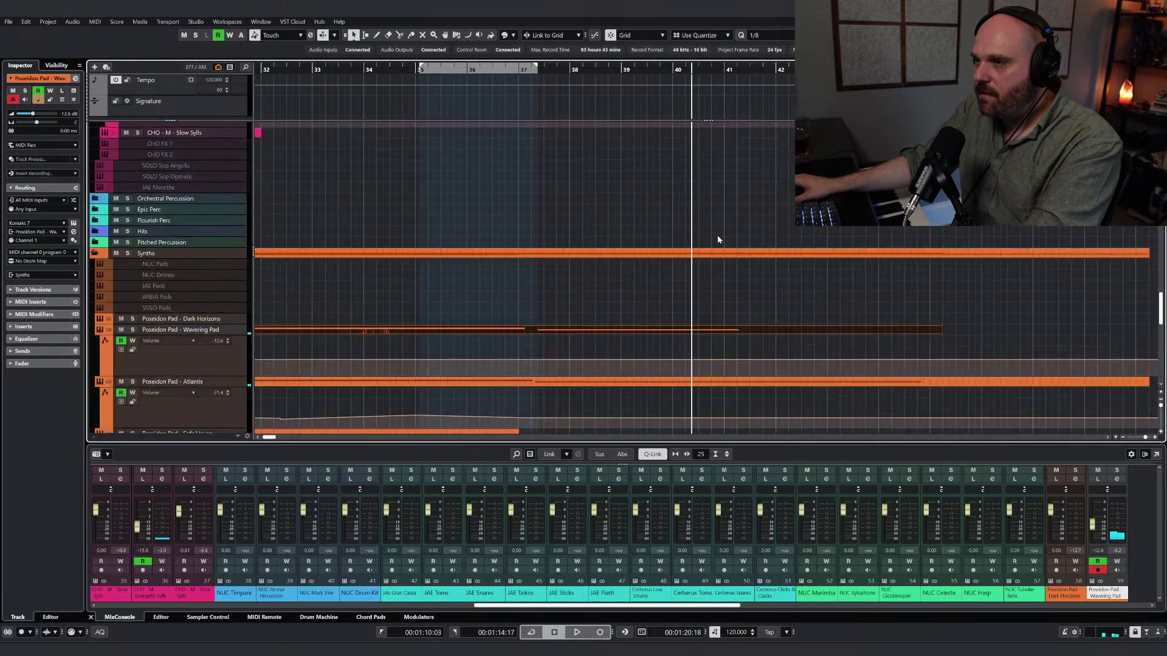
{"action": "double_click", "coordinate": [699, 332]}
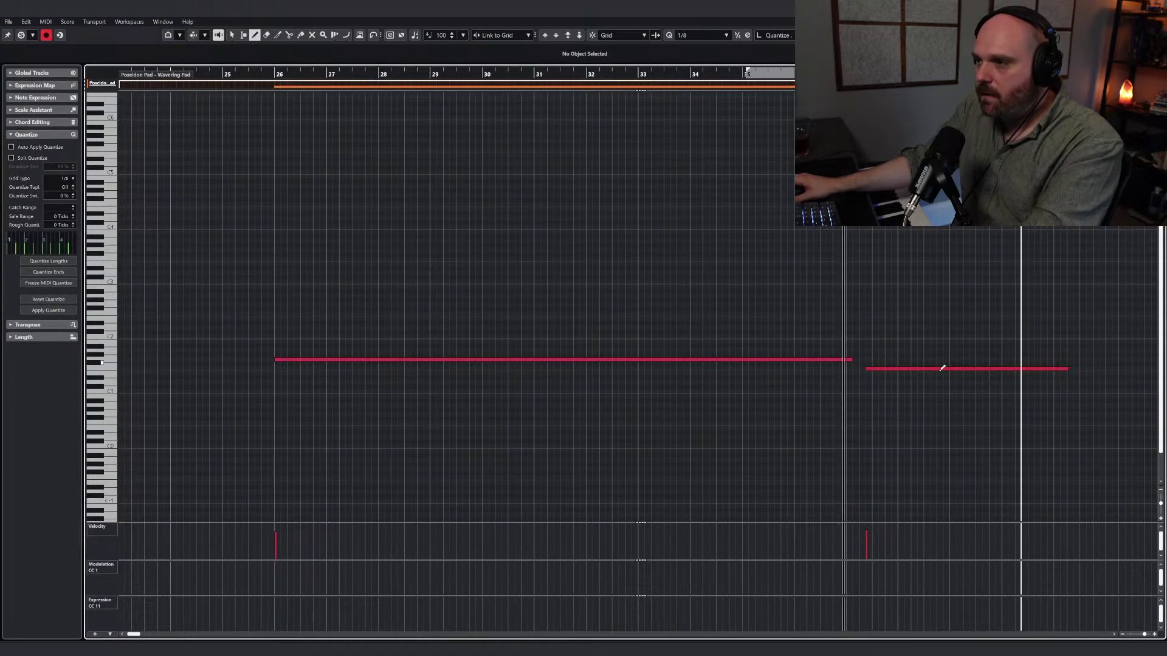
{"action": "mouse_move", "coordinate": [1026, 367]}
{"action": "left_mouse_down"}
{"action": "mouse_move", "coordinate": [1088, 344]}
{"action": "mouse_move", "coordinate": [1155, 346]}
{"action": "mouse_move", "coordinate": [1107, 346]}
{"action": "left_mouse_up"}
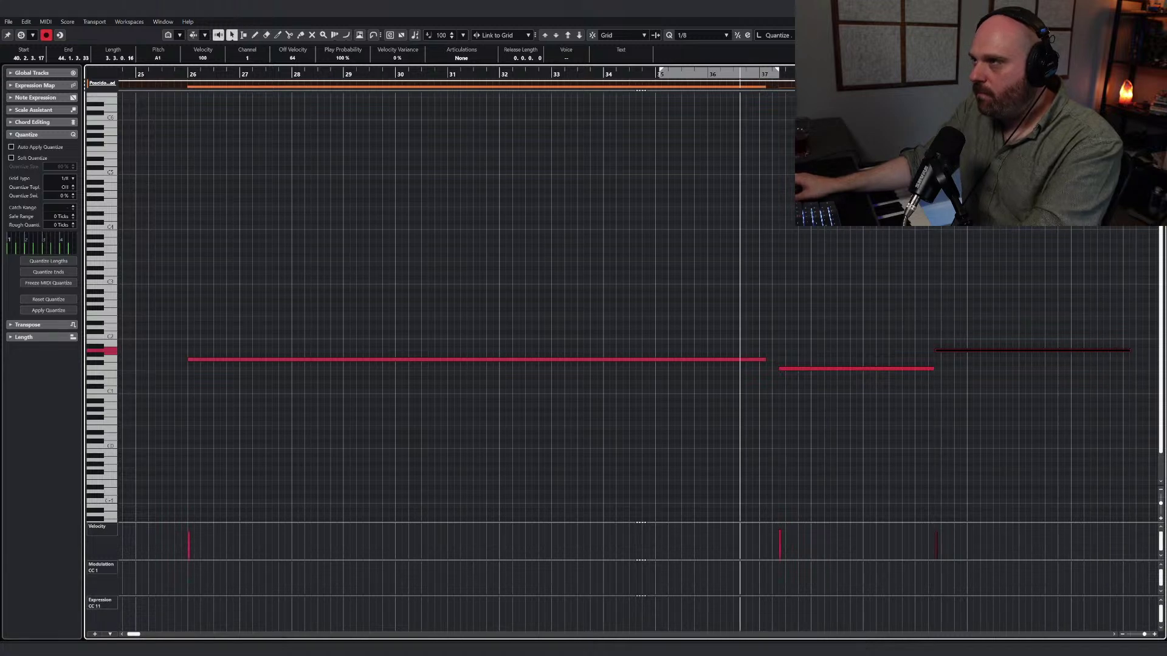
{"action": "key", "text": "Return"}
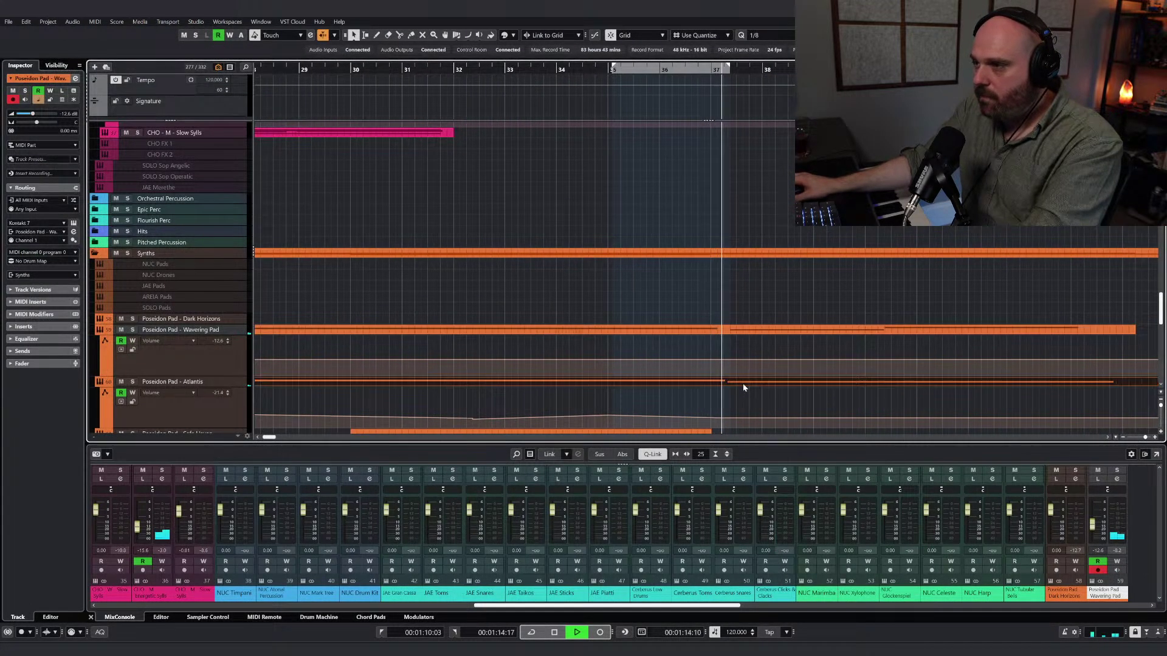
Step: In the Atlantis pad part, shorten the F1 to bar 40, beat 3 and add an A1 from there to late bar 42
{"action": "key", "text": "Return"}
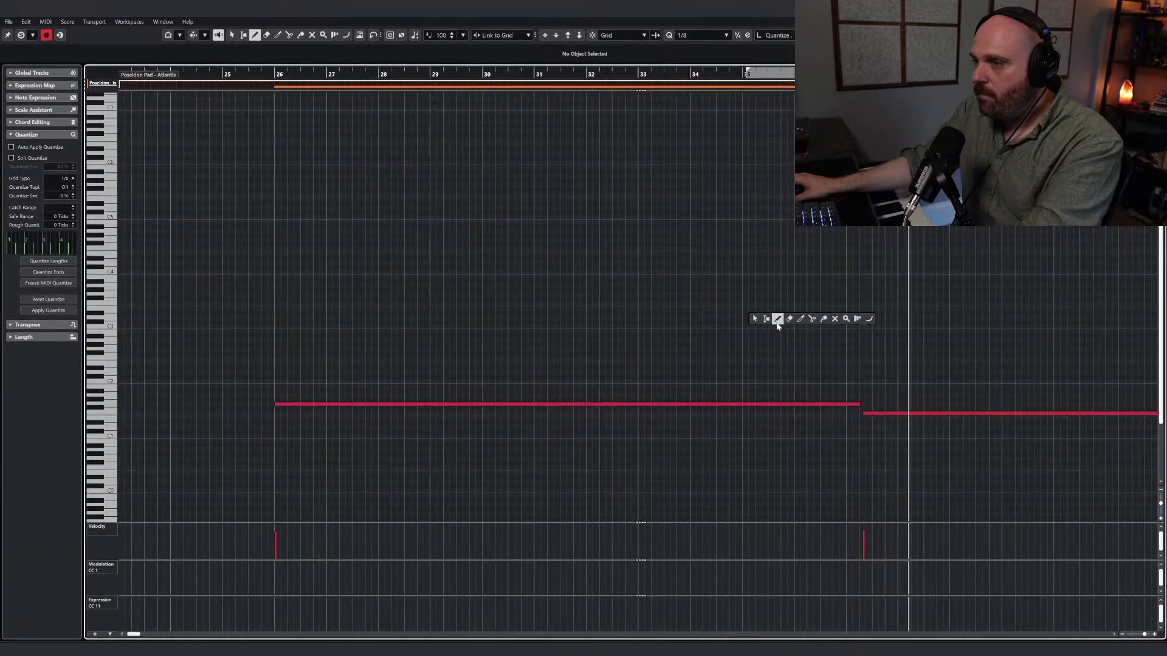
{"action": "mouse_move", "coordinate": [1032, 409]}
{"action": "left_mouse_down"}
{"action": "mouse_move", "coordinate": [964, 412]}
{"action": "mouse_move", "coordinate": [1149, 395]}
{"action": "mouse_move", "coordinate": [1001, 395]}
{"action": "left_mouse_up"}
{"action": "key", "text": "h"}
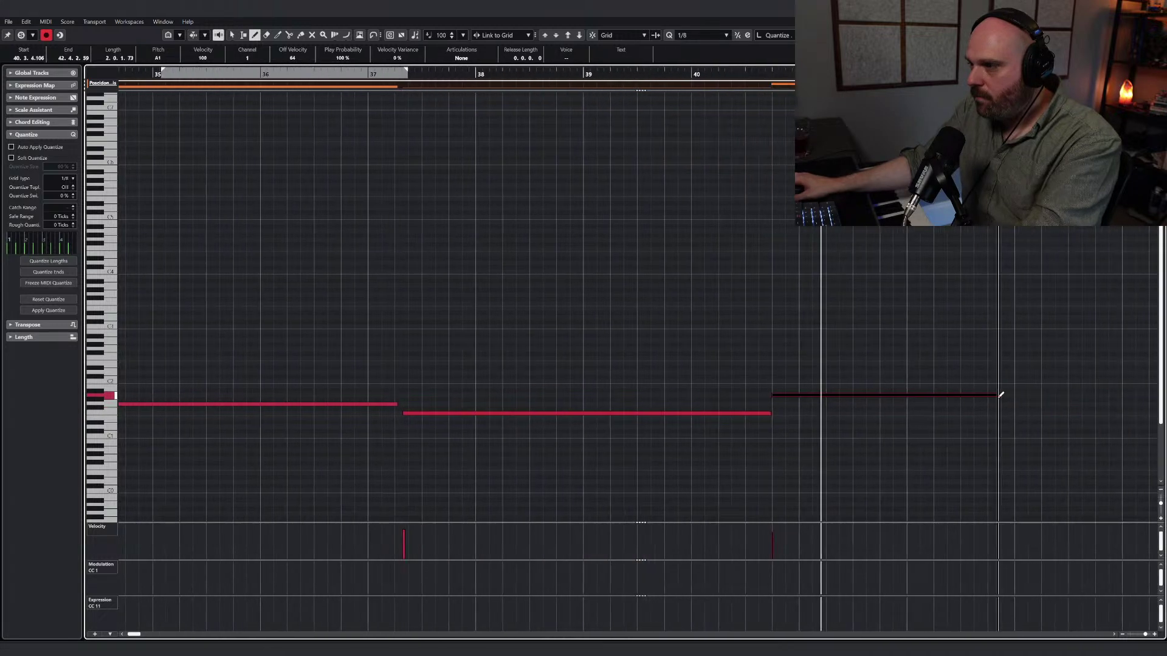
{"action": "left_click", "coordinate": [839, 382]}
{"action": "left_click", "coordinate": [800, 395]}
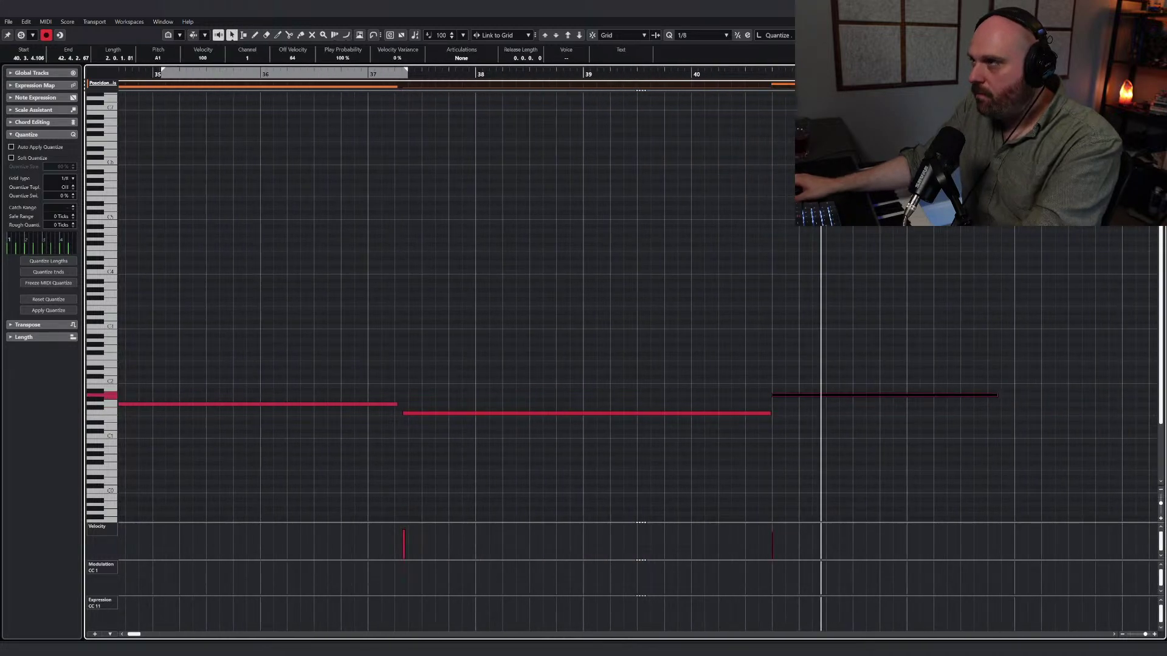
Step: Copy the F1 and A1 notes from the Atlantis pad part into the Dolce Basses Leg part at bar 37, beat 2
{"action": "left_click", "coordinate": [1154, 8]}
{"action": "scroll", "coordinate": [773, 159], "scroll_direction": "up", "scroll_amount": 3}
{"action": "scroll", "coordinate": [772, 159], "scroll_direction": "down", "scroll_amount": 6}
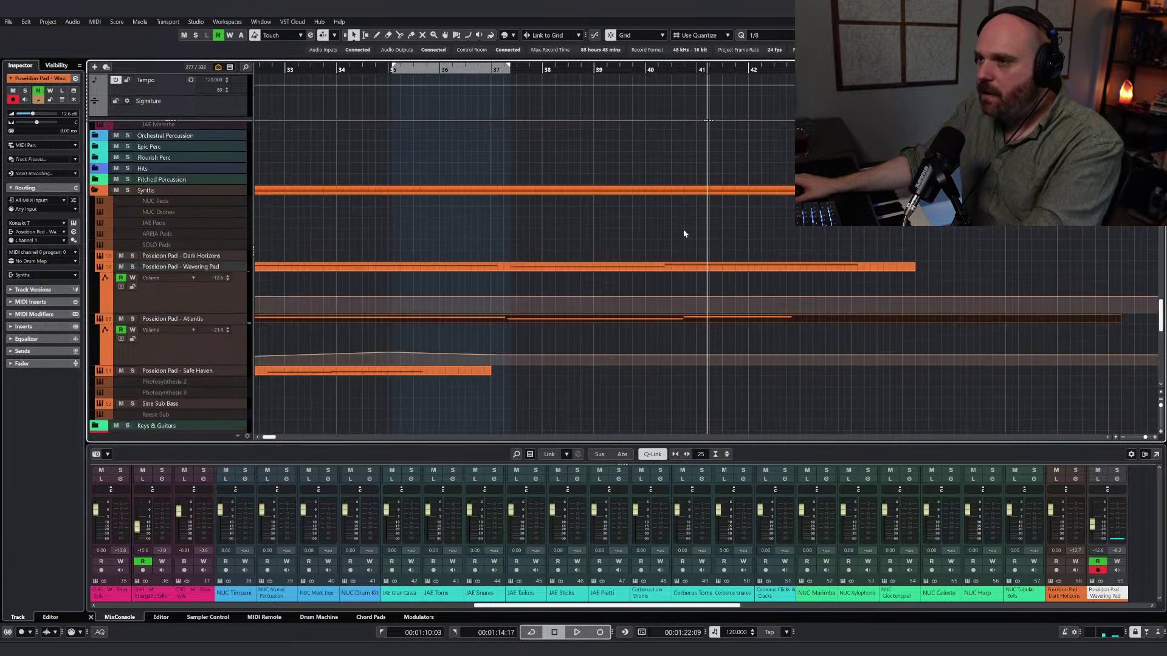
{"action": "double_click", "coordinate": [706, 320]}
{"action": "left_click_drag", "start_coordinate": [703, 365], "coordinate": [1117, 454]}
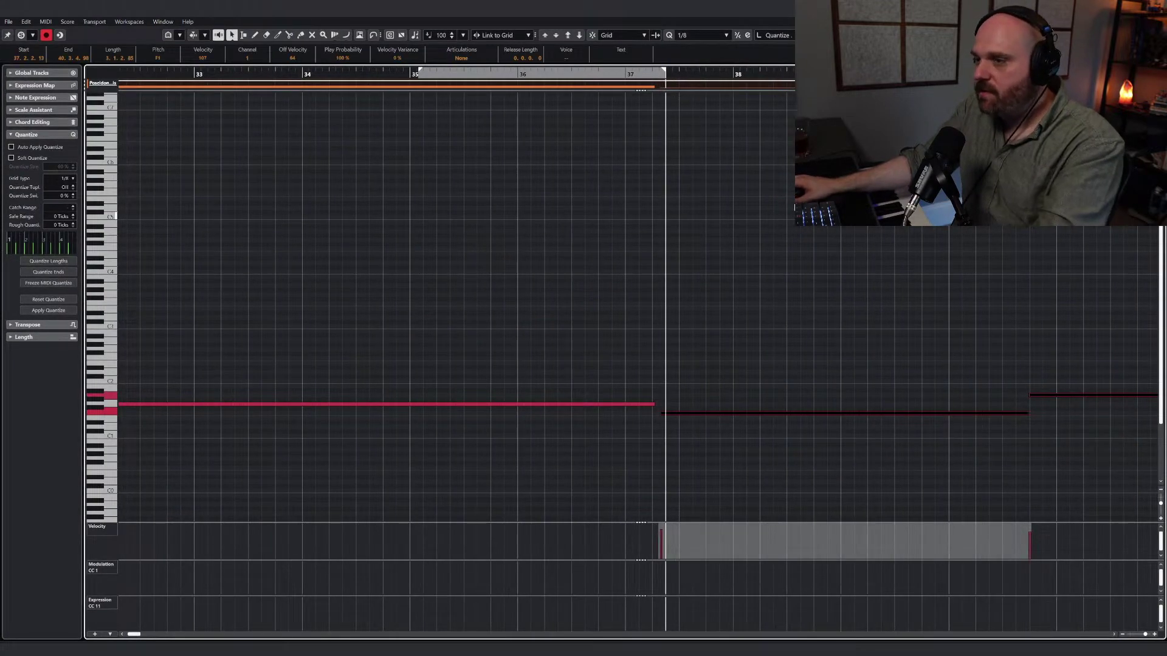
{"action": "left_click", "coordinate": [659, 73]}
{"action": "key", "text": "Escape"}
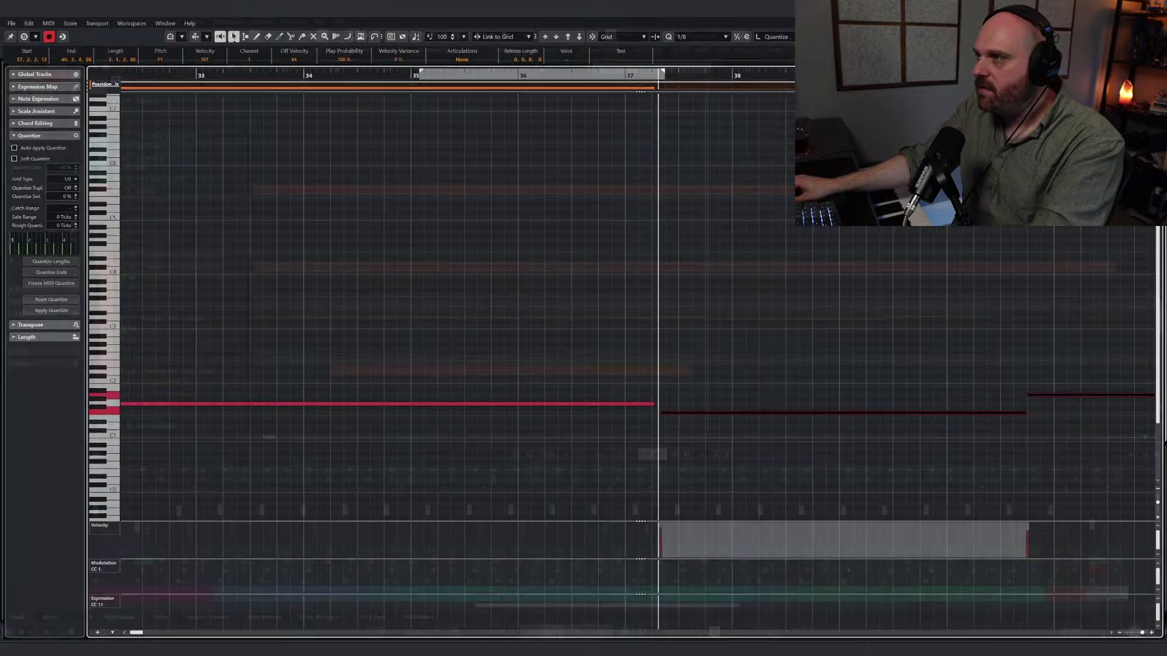
{"action": "scroll", "coordinate": [703, 380], "scroll_direction": "down", "scroll_amount": 5}
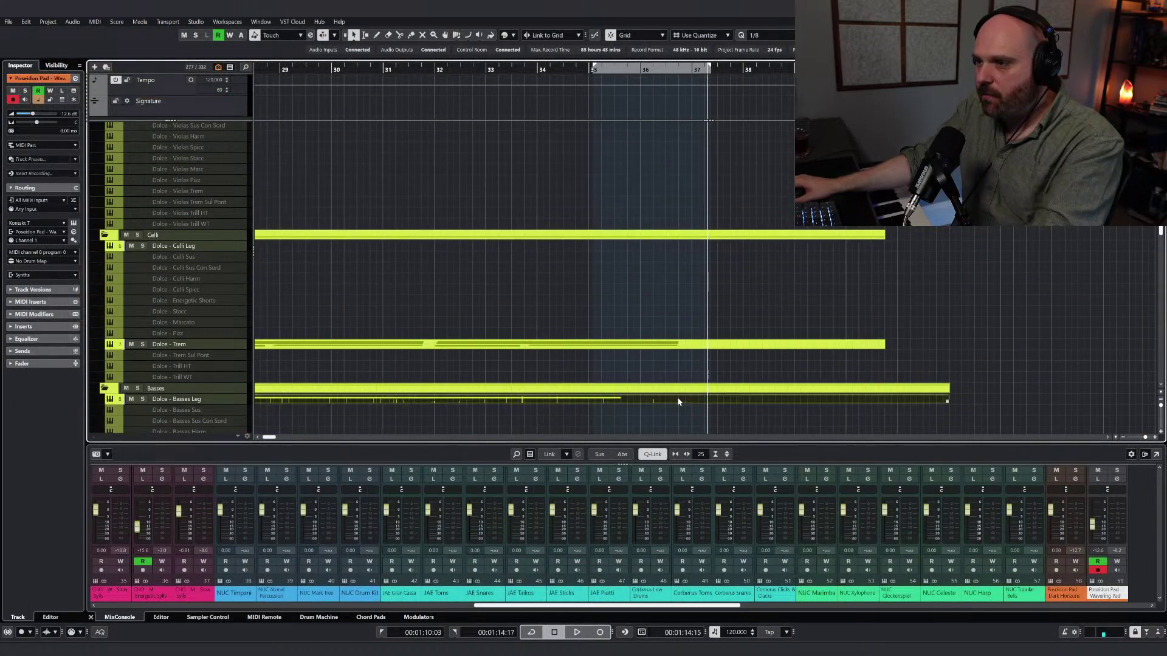
{"action": "double_click", "coordinate": [620, 392]}
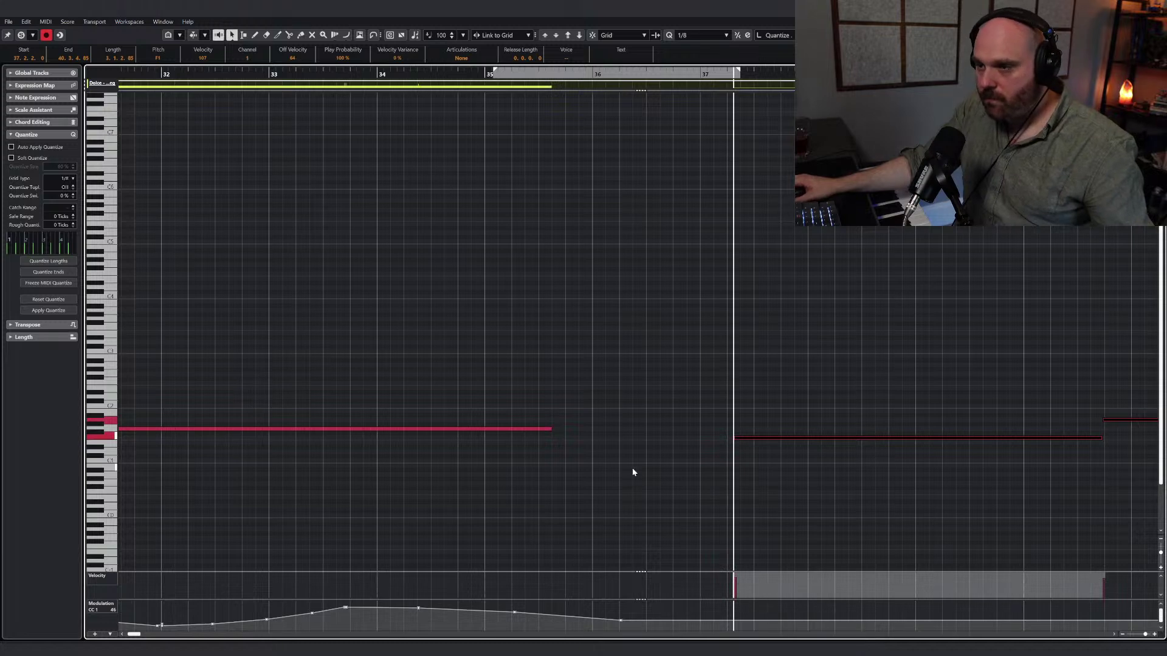
Step: In the Basses Leg part, lengthen the held G1 to about bar 37, beat 3 and the F1 to bar 40, beat 4
{"action": "left_click", "coordinate": [553, 433]}
{"action": "left_click_drag", "start_coordinate": [548, 430], "coordinate": [739, 432]}
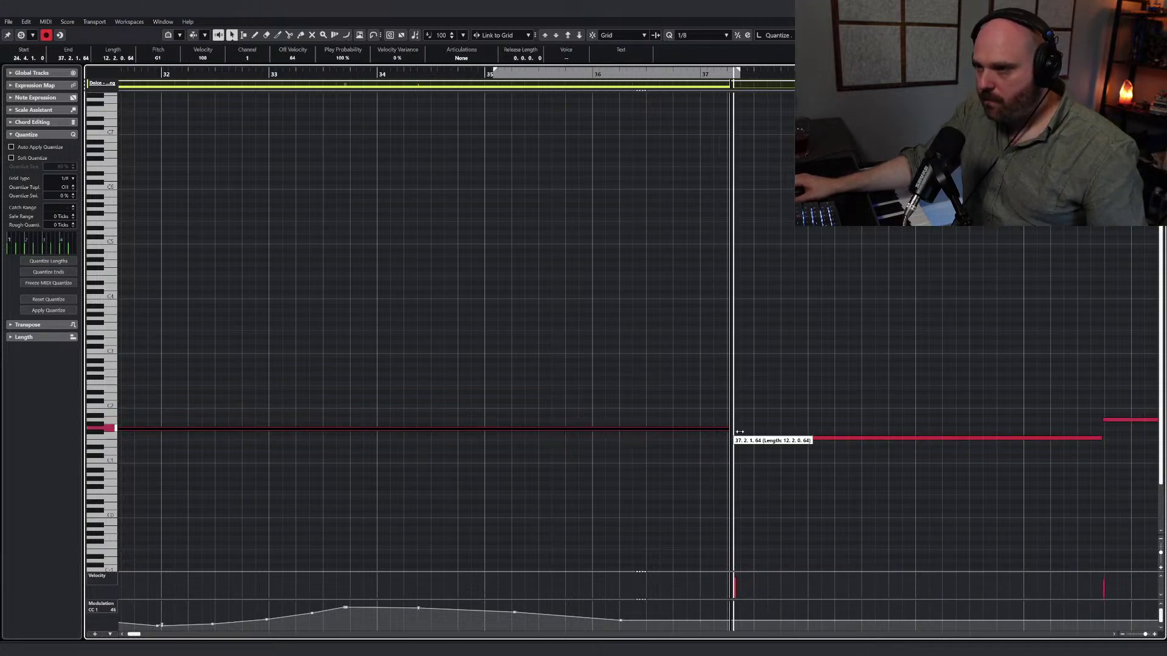
{"action": "left_click", "coordinate": [1101, 437]}
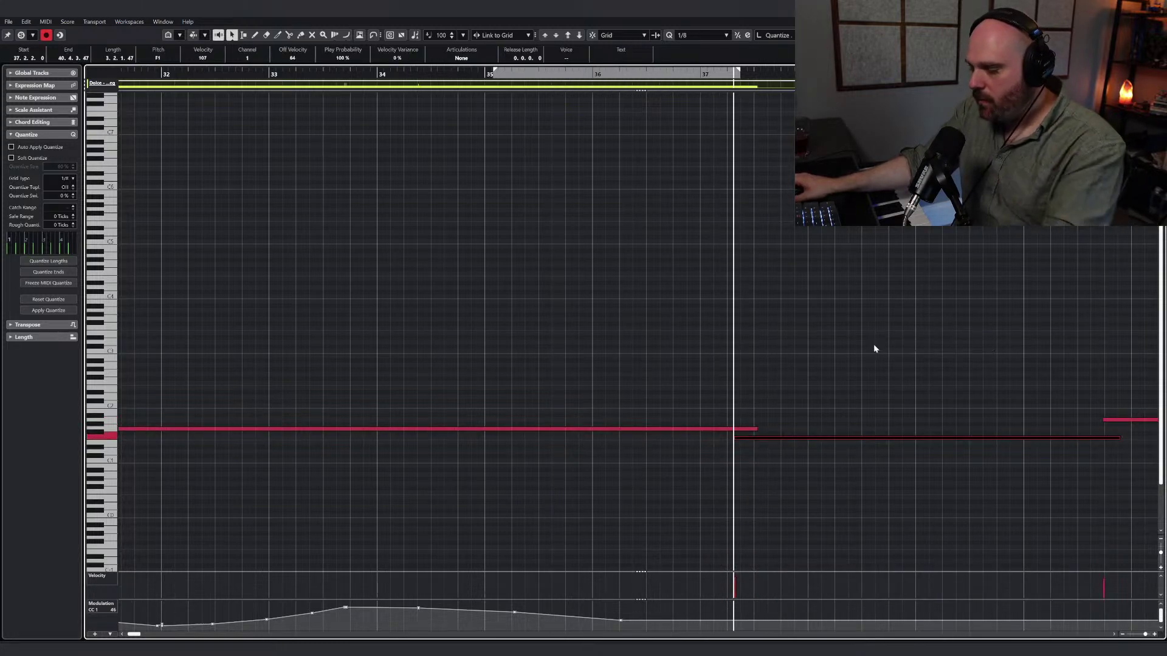
Step: Draw a Basses Leg modulation curve from mid-bar 36 to about bar 42, swelling around bar 38 and dipping in bar 40
{"action": "key", "text": "g"}
{"action": "right_click", "coordinate": [717, 371]}
{"action": "left_click", "coordinate": [709, 373]}
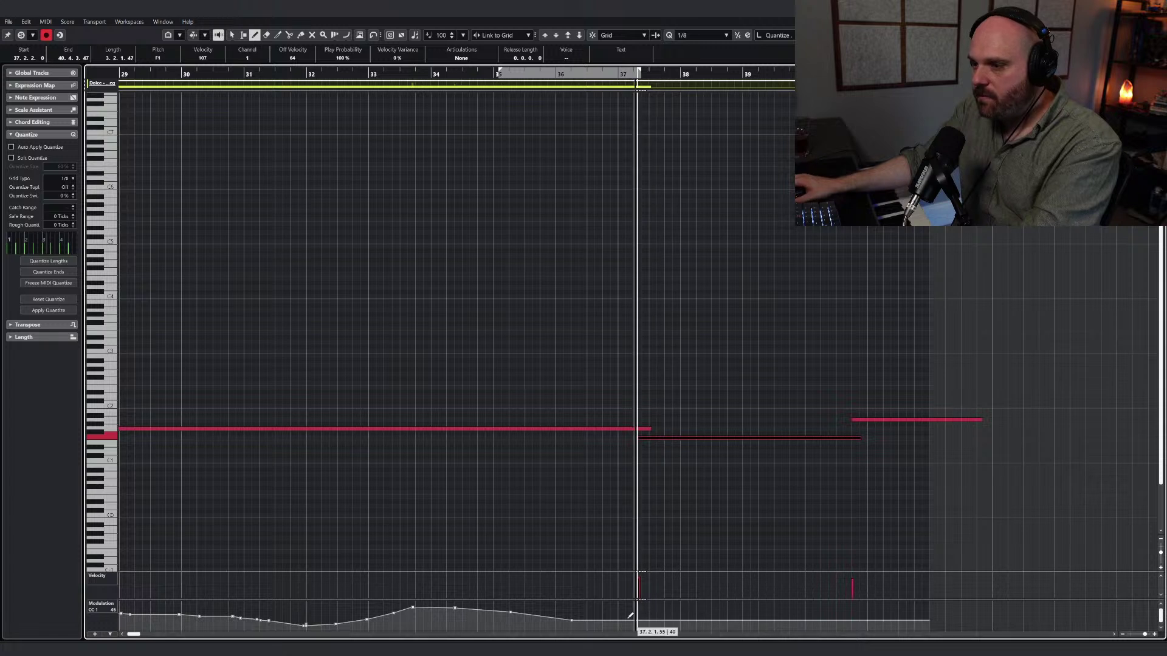
{"action": "mouse_move", "coordinate": [583, 621]}
{"action": "left_mouse_down"}
{"action": "mouse_move", "coordinate": [696, 606]}
{"action": "mouse_move", "coordinate": [935, 622]}
{"action": "left_mouse_up"}
{"action": "key", "text": "1"}
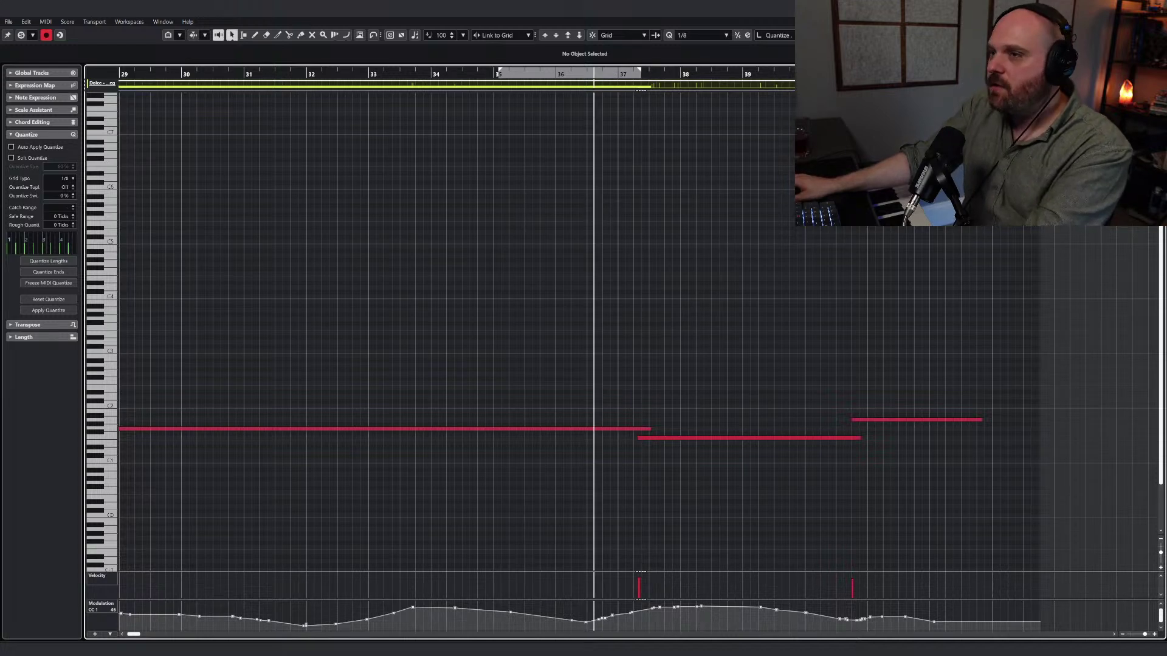
{"action": "key", "text": "Escape"}
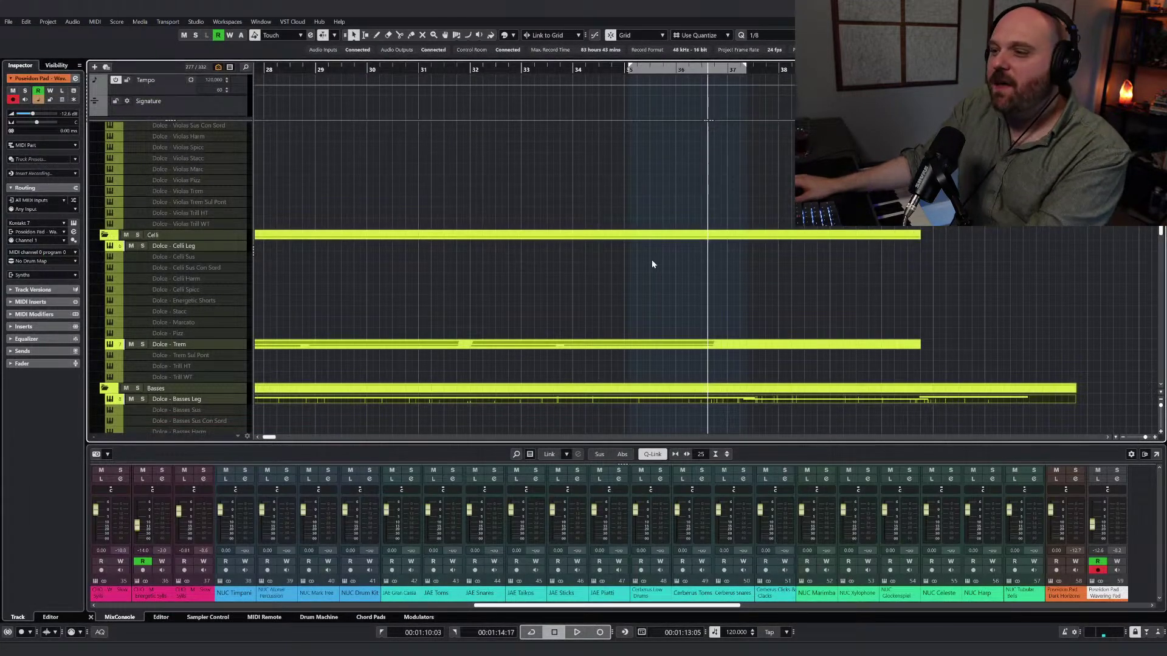
Step: Play back the cue from just before bar 32 and review the strings, brass, choir and synth parts around bar 37
{"action": "left_click", "coordinate": [695, 346]}
{"action": "left_click_drag", "start_coordinate": [532, 70], "coordinate": [464, 71]}
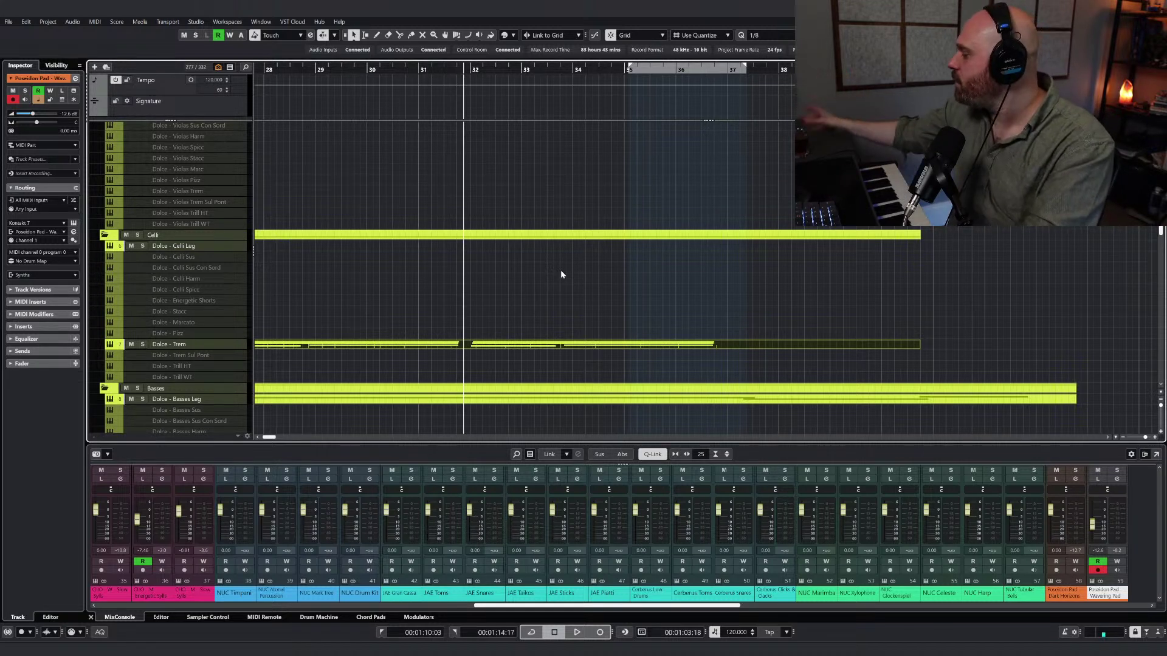
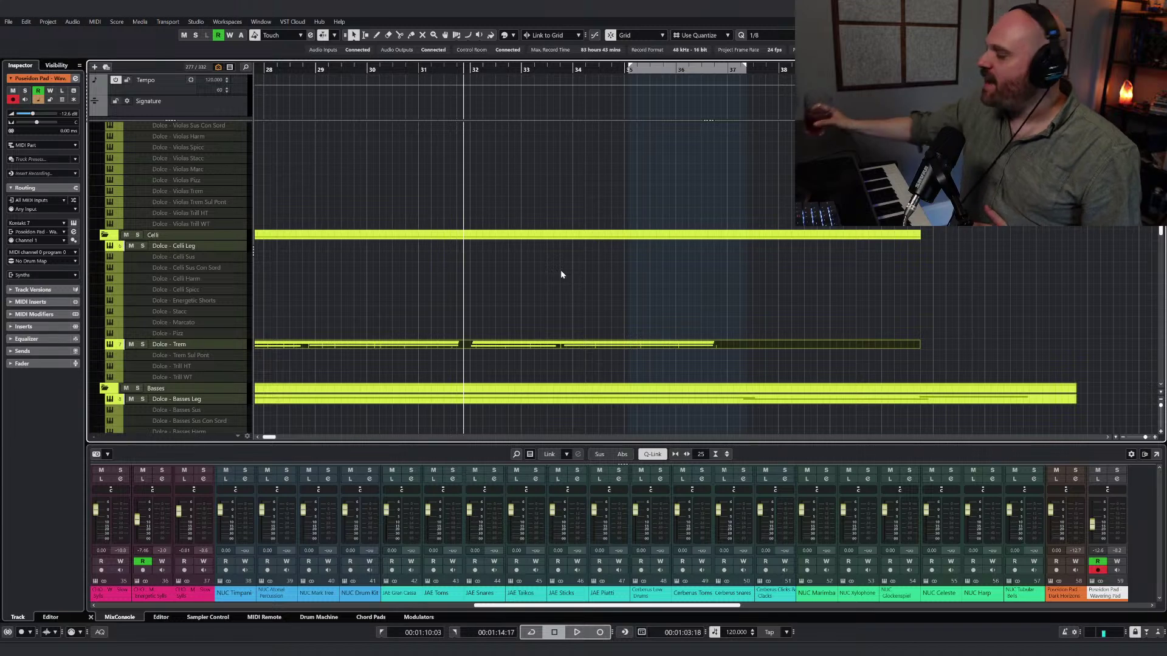
{"action": "scroll", "coordinate": [561, 274], "scroll_direction": "down", "scroll_amount": 4}
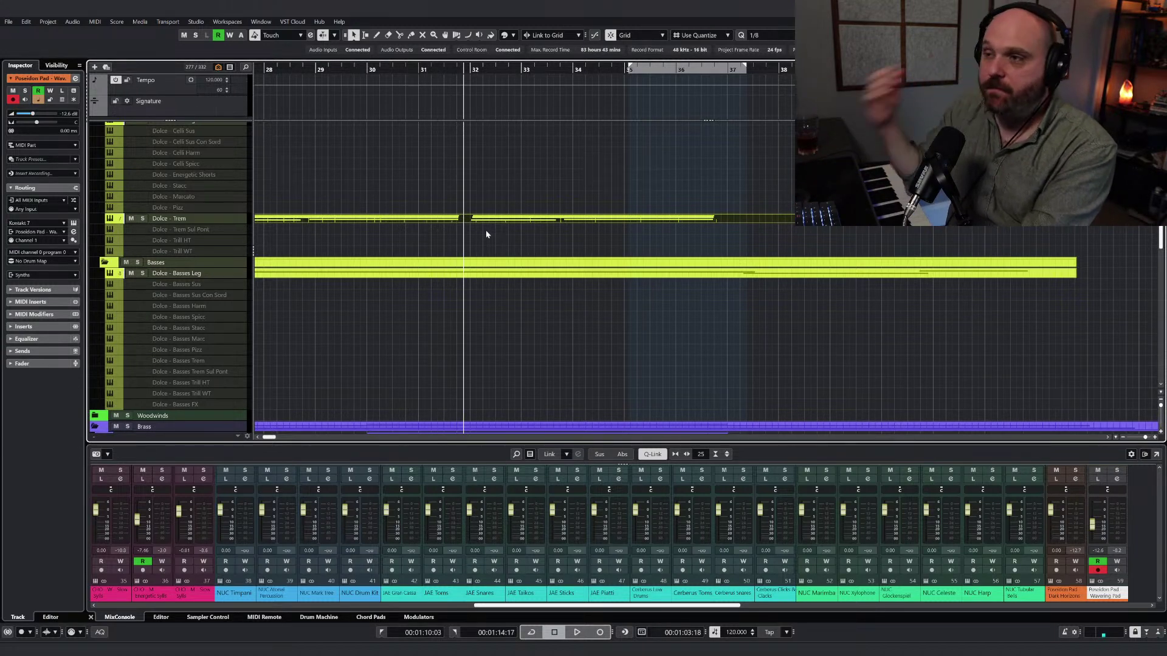
{"action": "scroll", "coordinate": [504, 257], "scroll_direction": "down", "scroll_amount": 5}
{"action": "scroll", "coordinate": [504, 279], "scroll_direction": "up", "scroll_amount": 8}
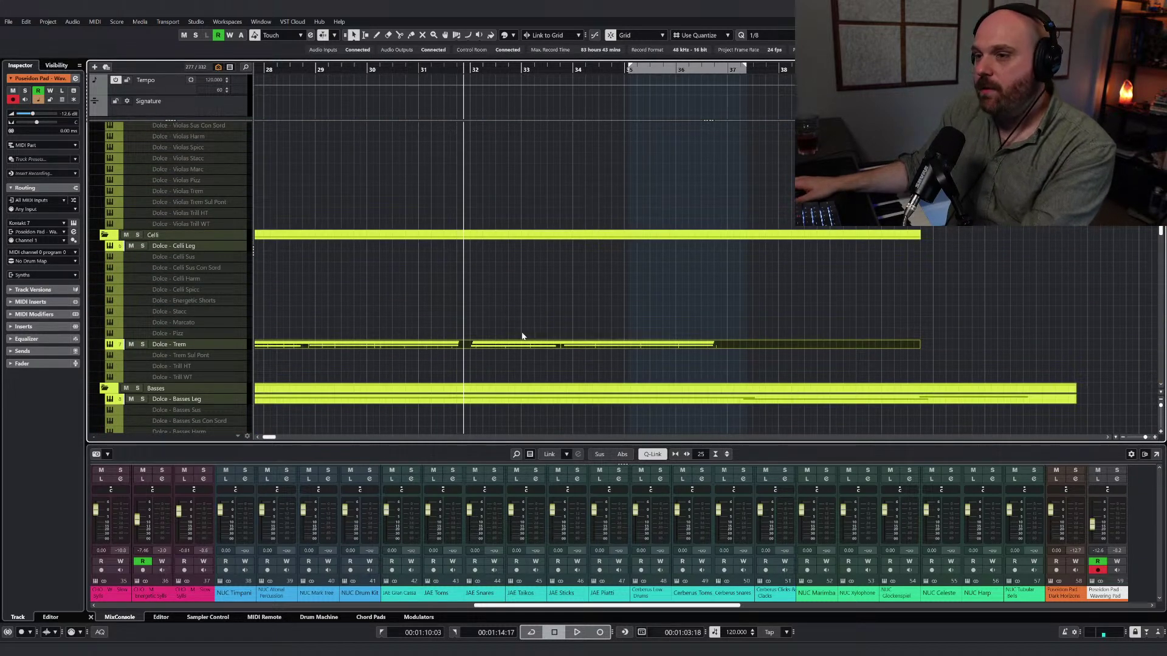
{"action": "key", "text": "space"}
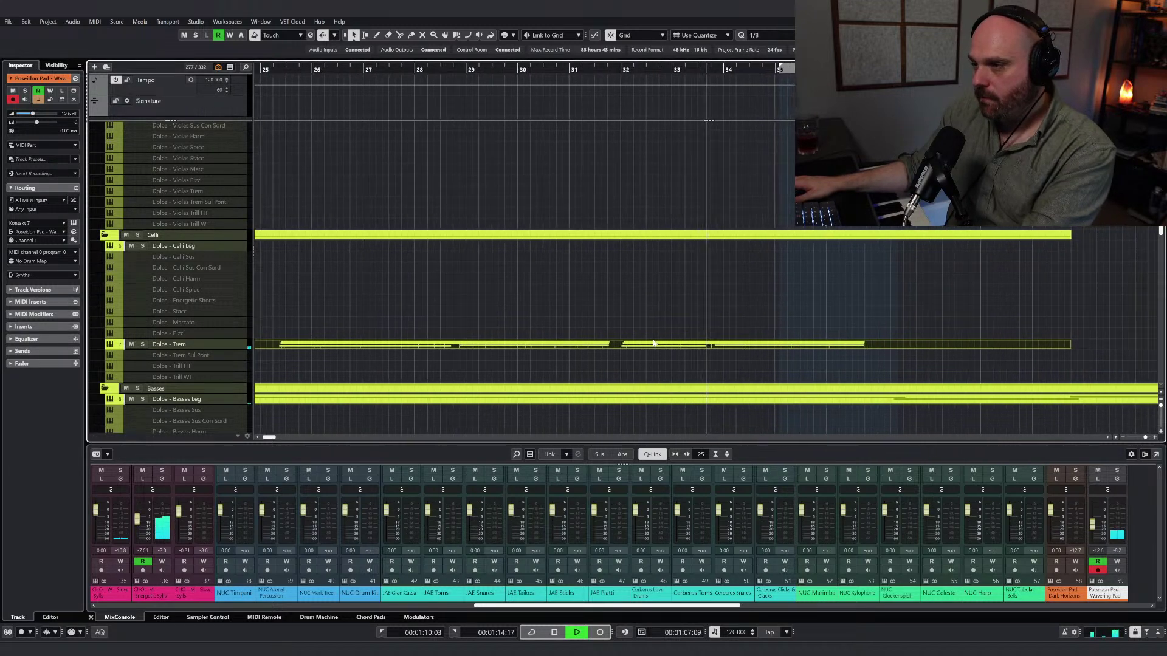
{"action": "scroll", "coordinate": [711, 349], "scroll_direction": "down", "scroll_amount": 4}
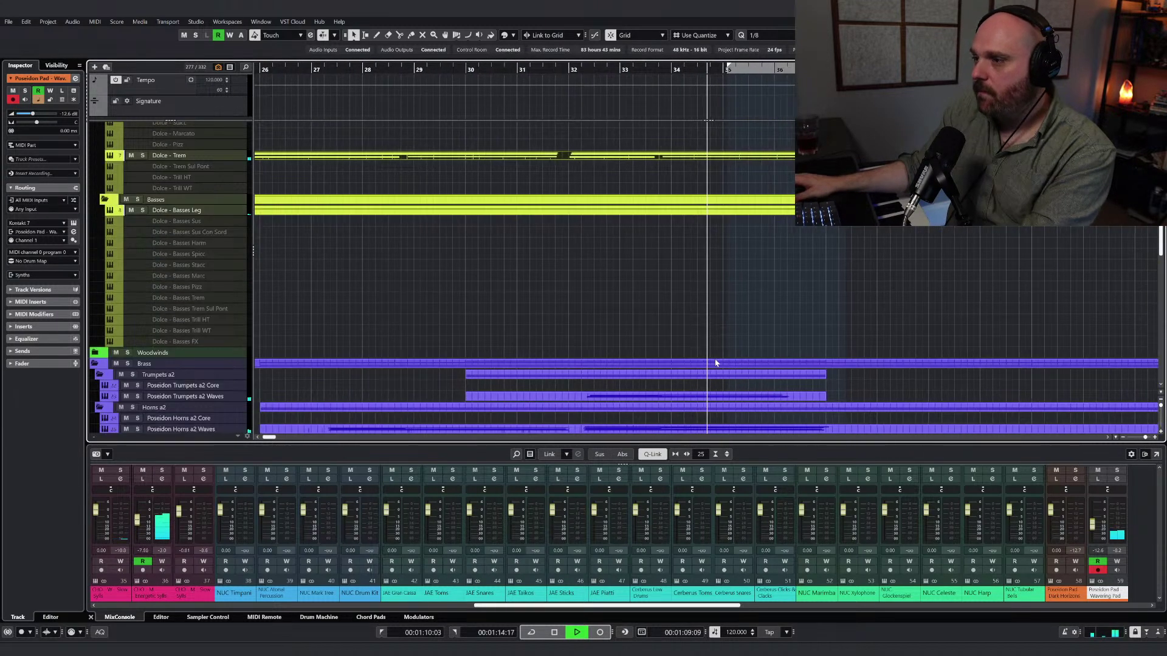
{"action": "scroll", "coordinate": [732, 367], "scroll_direction": "down", "scroll_amount": 4}
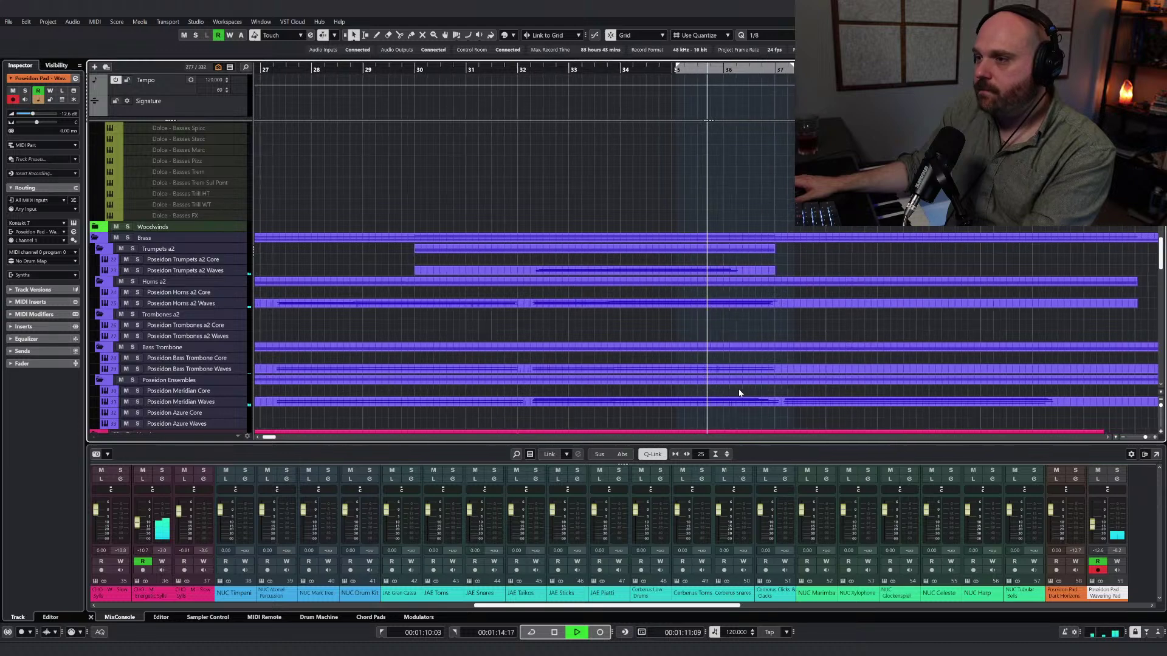
{"action": "scroll", "coordinate": [740, 392], "scroll_direction": "down", "scroll_amount": 3}
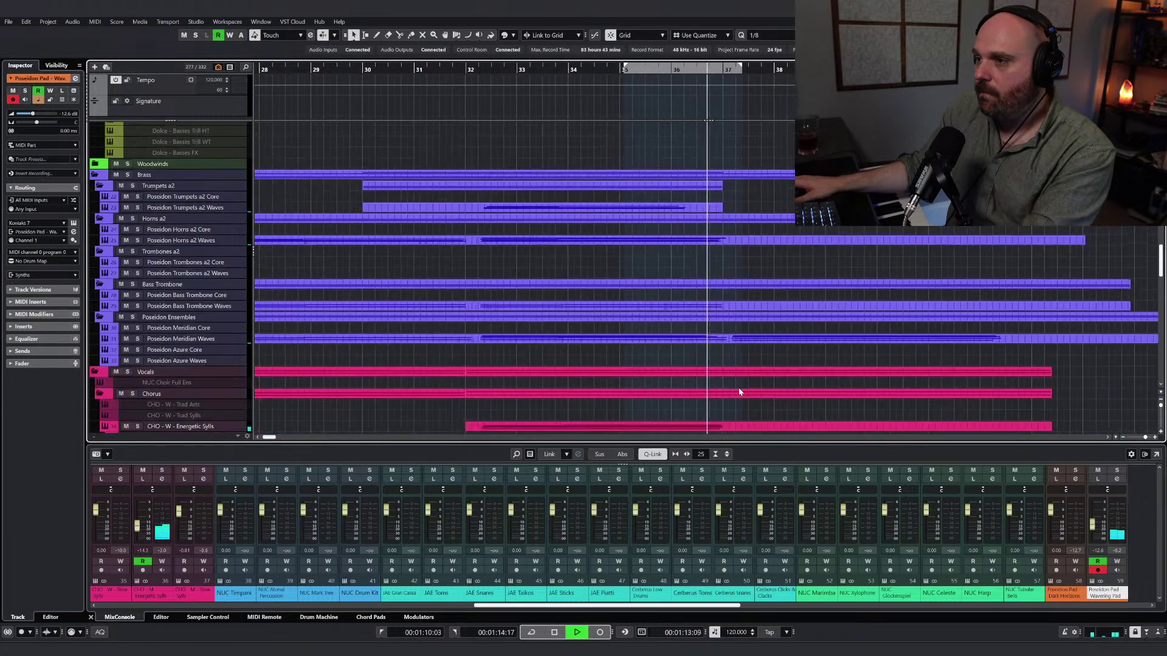
{"action": "scroll", "coordinate": [739, 392], "scroll_direction": "down", "scroll_amount": 5}
{"action": "scroll", "coordinate": [740, 392], "scroll_direction": "up", "scroll_amount": 7}
{"action": "scroll", "coordinate": [739, 392], "scroll_direction": "down", "scroll_amount": 5}
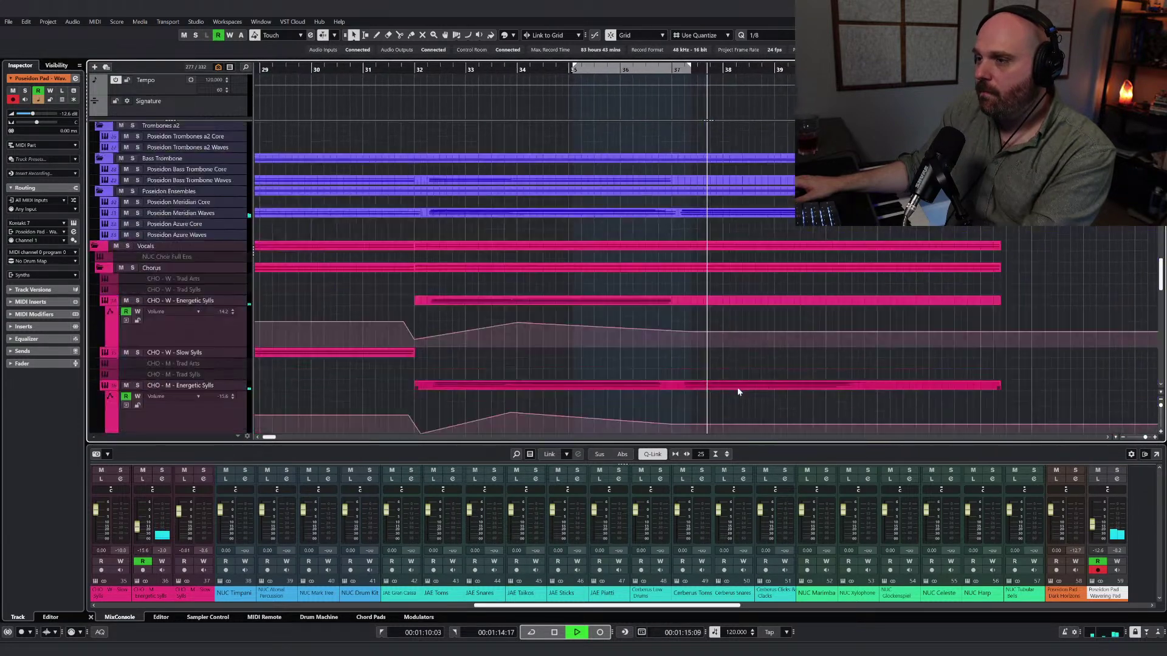
{"action": "scroll", "coordinate": [738, 388], "scroll_direction": "down", "scroll_amount": 8}
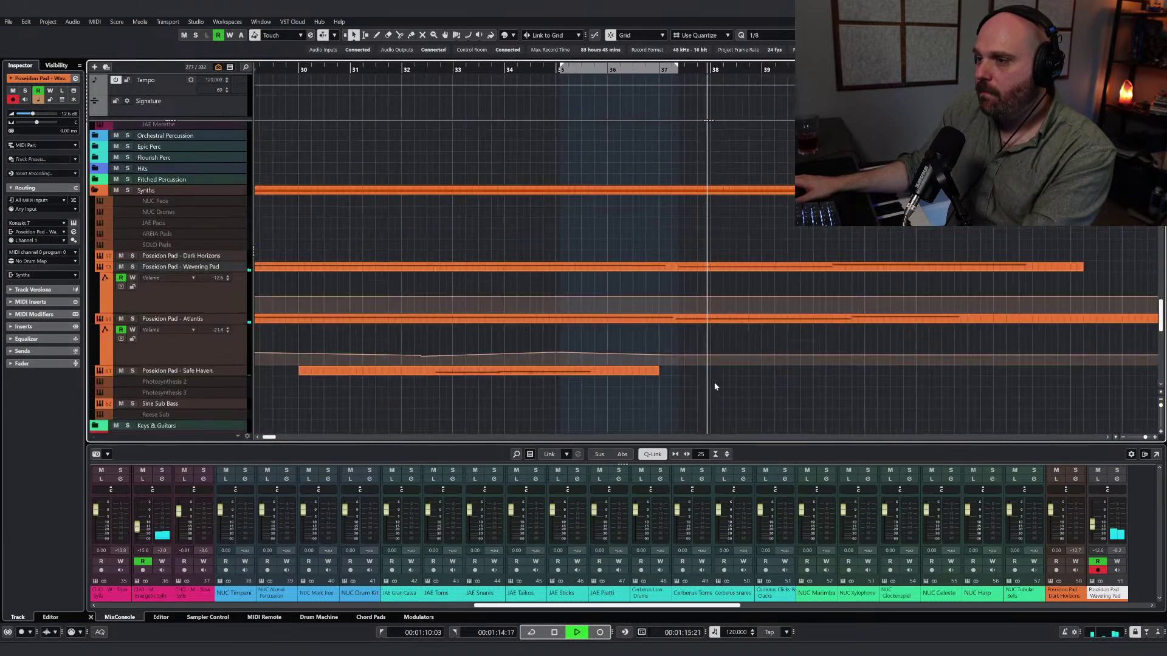
Step: Shorten the long G1 notes in the Wavering Pad and Atlantis parts to end in the second half of bar 36
{"action": "left_click", "coordinate": [607, 268]}
{"action": "left_click_drag", "start_coordinate": [586, 252], "coordinate": [617, 332]}
{"action": "double_click", "coordinate": [541, 319]}
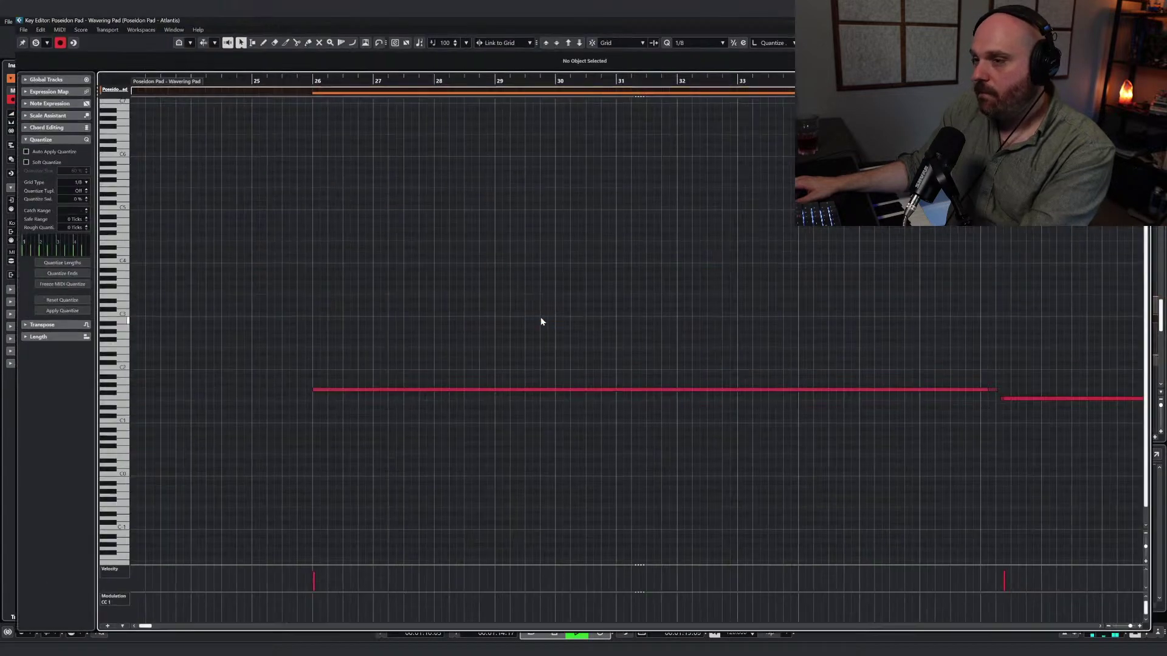
{"action": "left_click", "coordinate": [524, 392]}
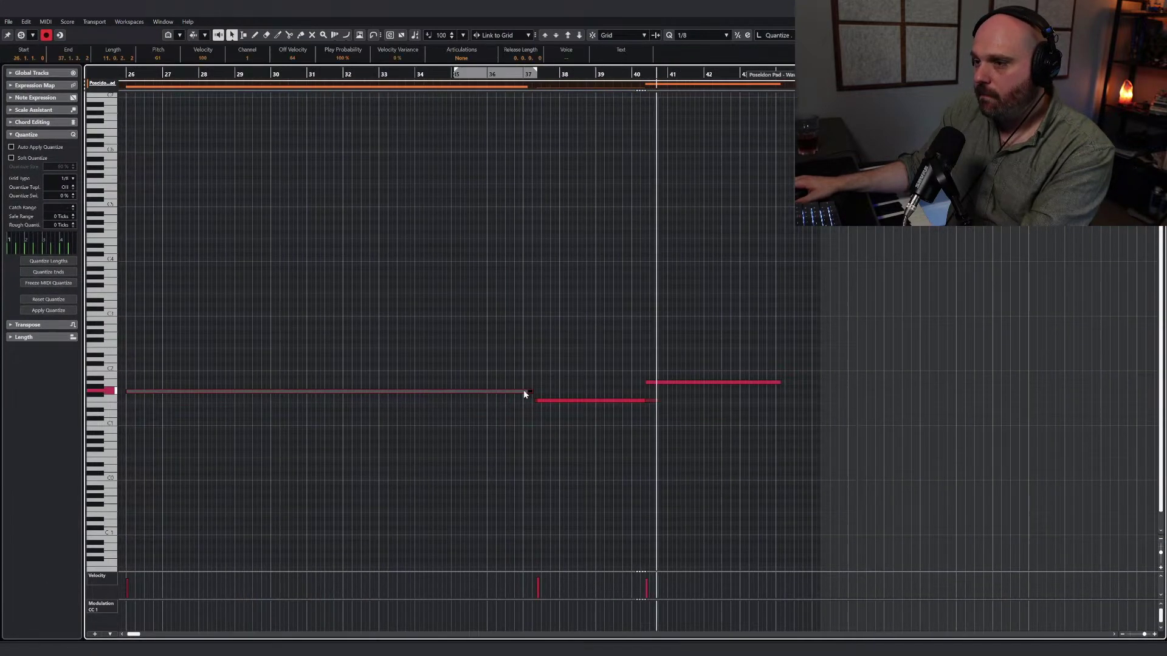
{"action": "left_click_drag", "start_coordinate": [524, 393], "coordinate": [515, 392]}
{"action": "left_click_drag", "start_coordinate": [590, 384], "coordinate": [654, 403]}
{"action": "left_click", "coordinate": [675, 358]}
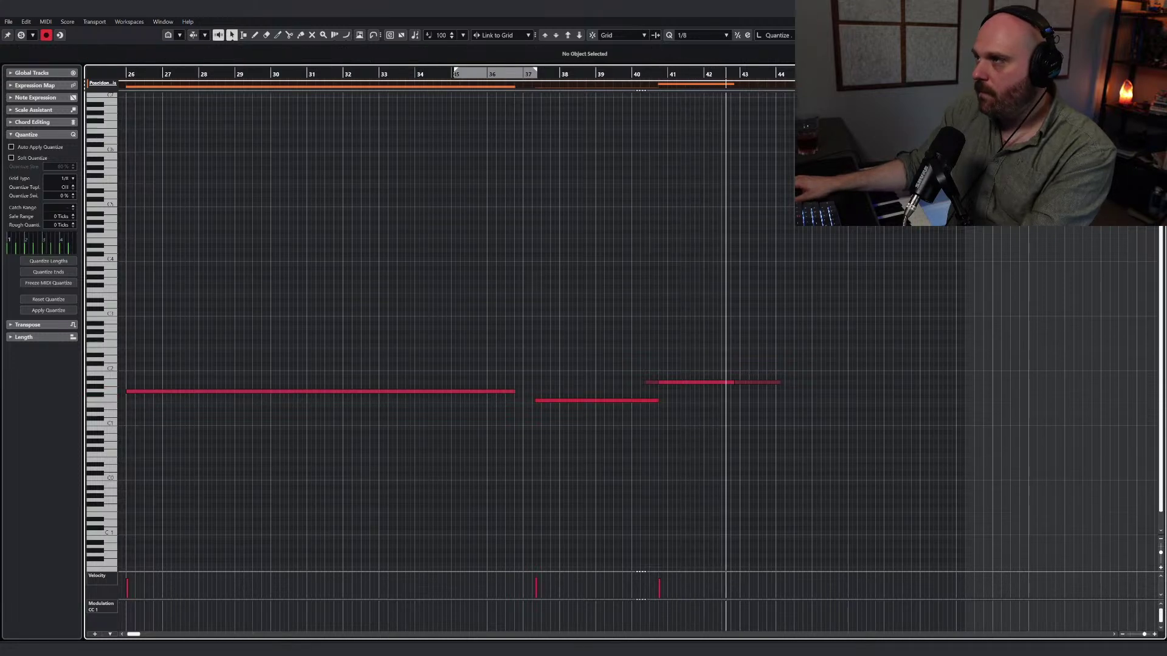
{"action": "key", "text": "Escape"}
Step: Draw an F1 in the Poseidon Bass Trombone Waves part from bar 37, beat 2 to bar 43, beat 2
{"action": "scroll", "coordinate": [679, 326], "scroll_direction": "up", "scroll_amount": 5}
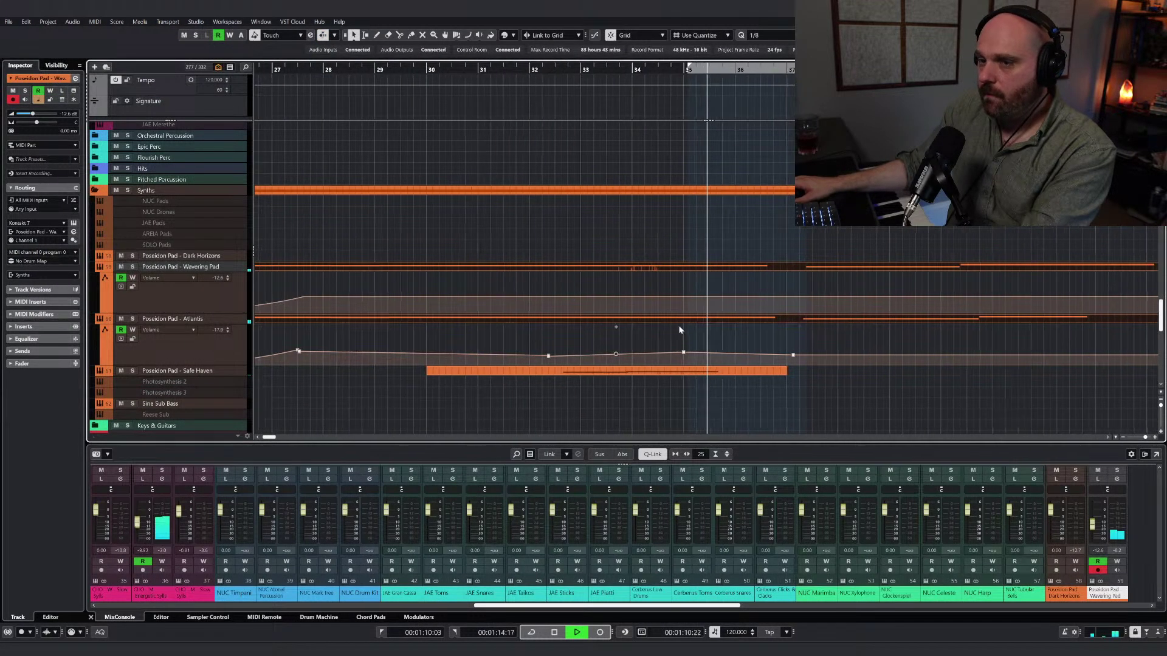
{"action": "scroll", "coordinate": [687, 335], "scroll_direction": "up", "scroll_amount": 4}
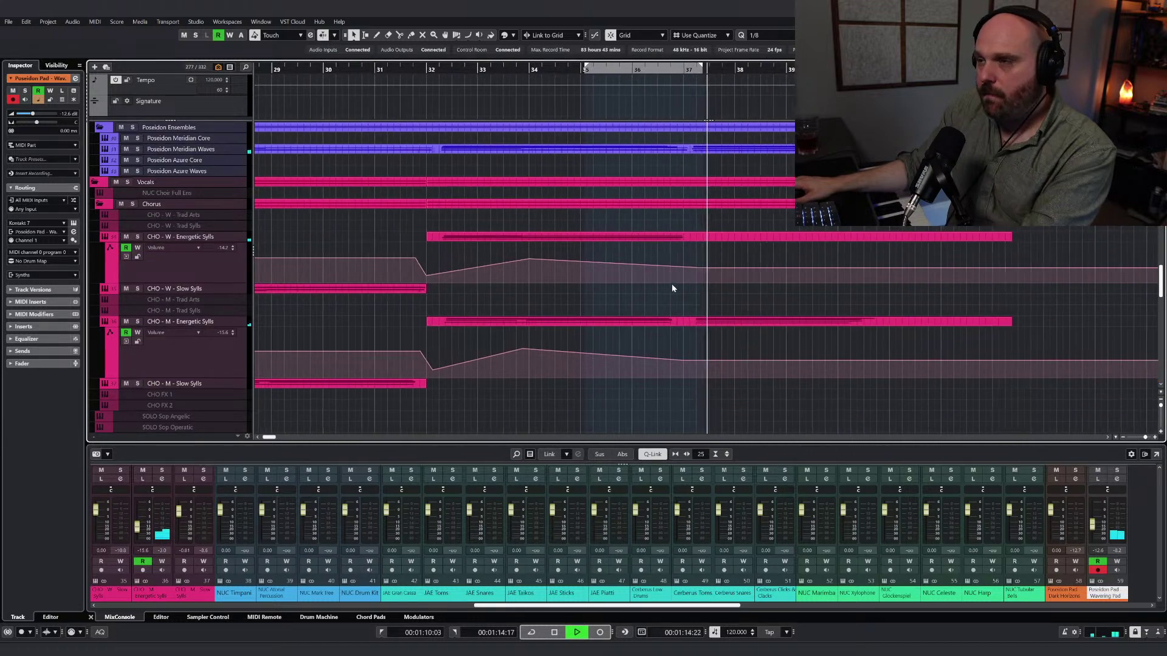
{"action": "scroll", "coordinate": [672, 286], "scroll_direction": "up", "scroll_amount": 4}
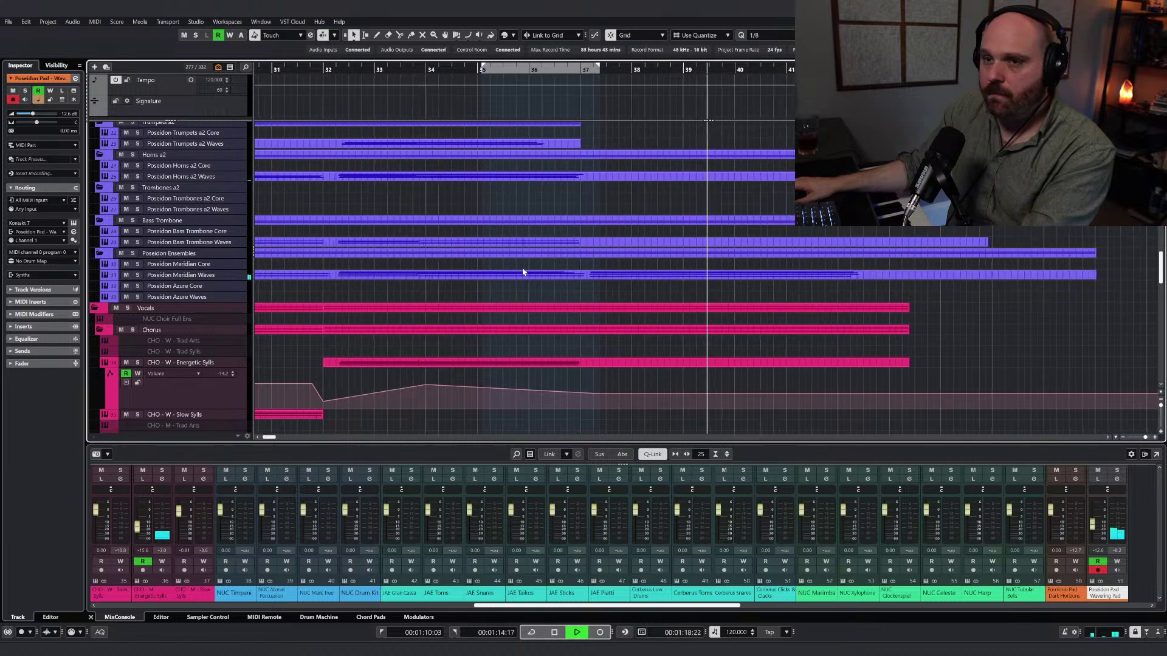
{"action": "double_click", "coordinate": [579, 242]}
{"action": "right_click", "coordinate": [585, 311]}
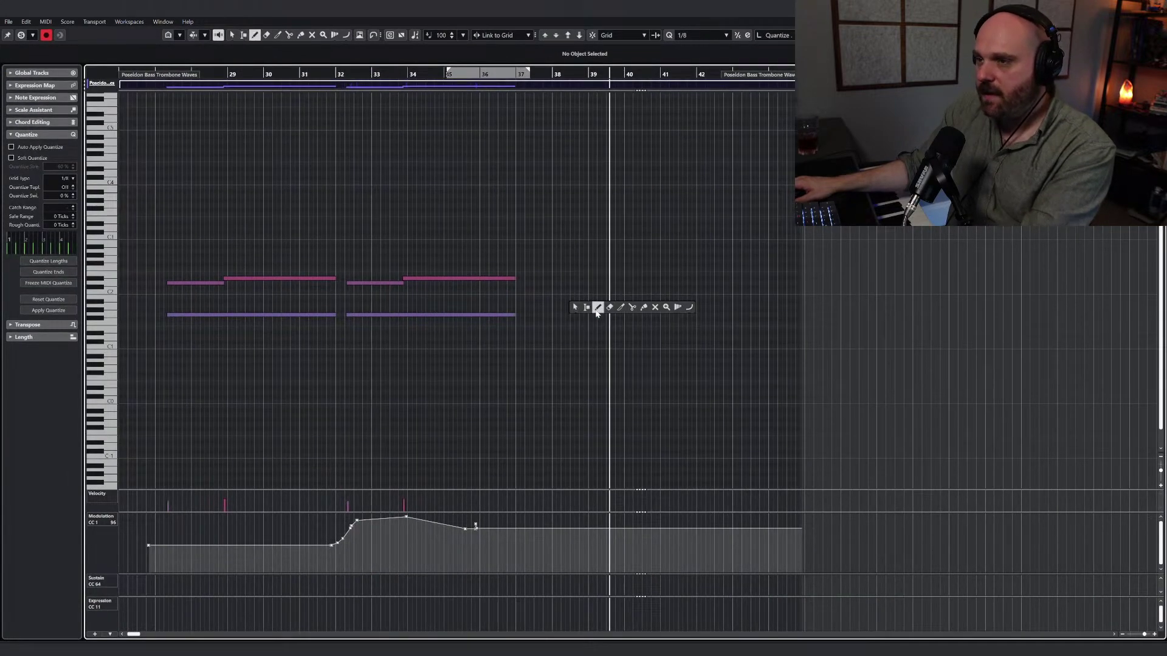
{"action": "scroll", "coordinate": [596, 312], "scroll_direction": "up", "scroll_amount": 3}
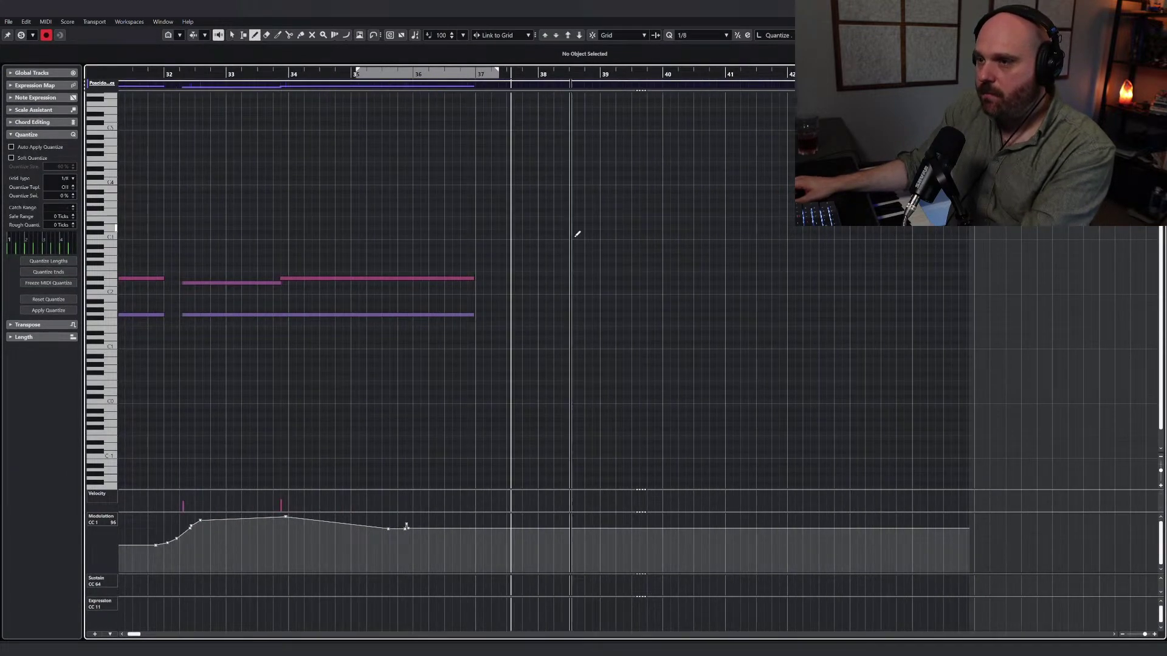
{"action": "left_click_drag", "start_coordinate": [508, 323], "coordinate": [873, 324]}
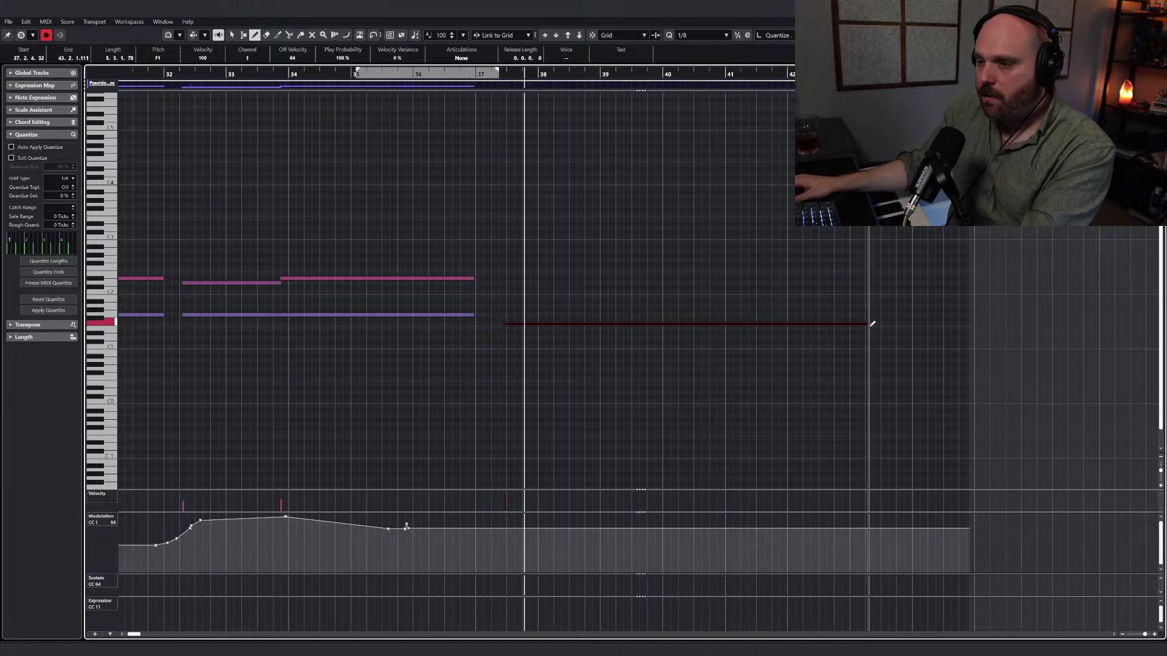
{"action": "key", "text": "1"}
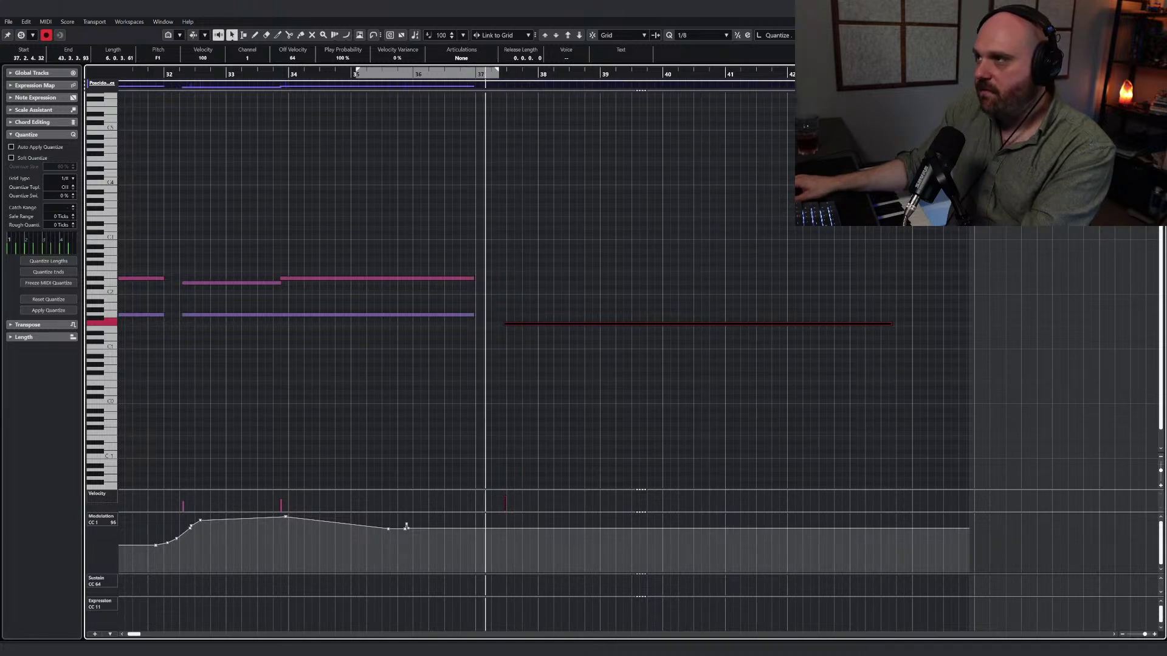
{"action": "key", "text": "Escape"}
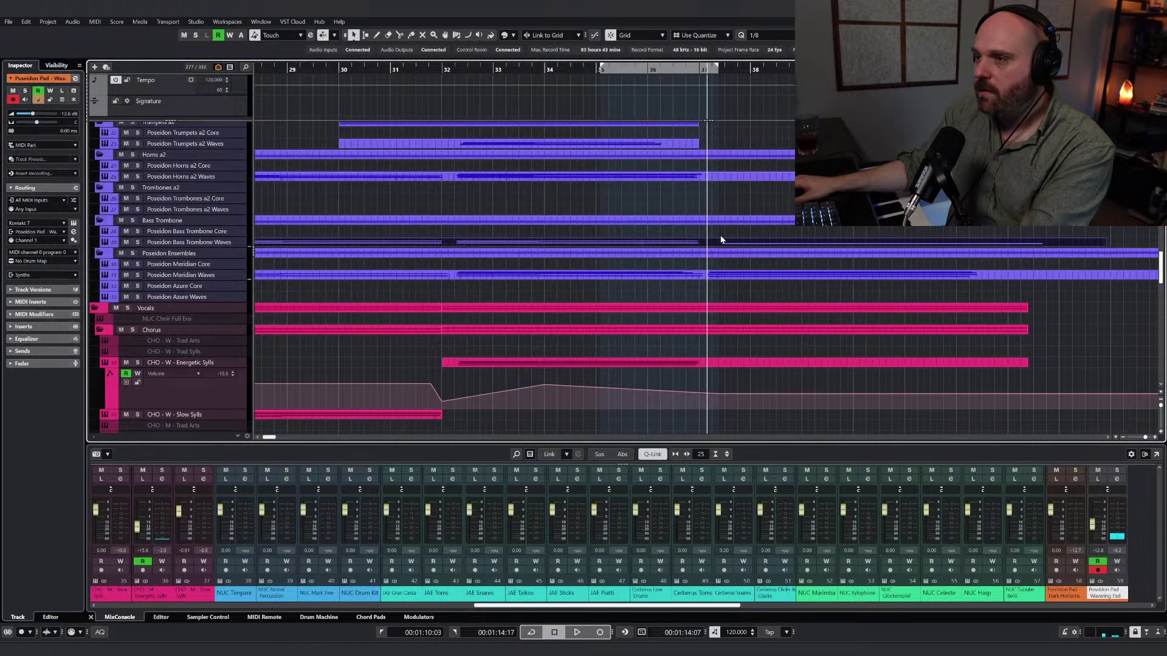
Step: Extend the bass trombone's F1 backward to start at about beat 1 of bar 37 and check it in playback
{"action": "double_click", "coordinate": [719, 241]}
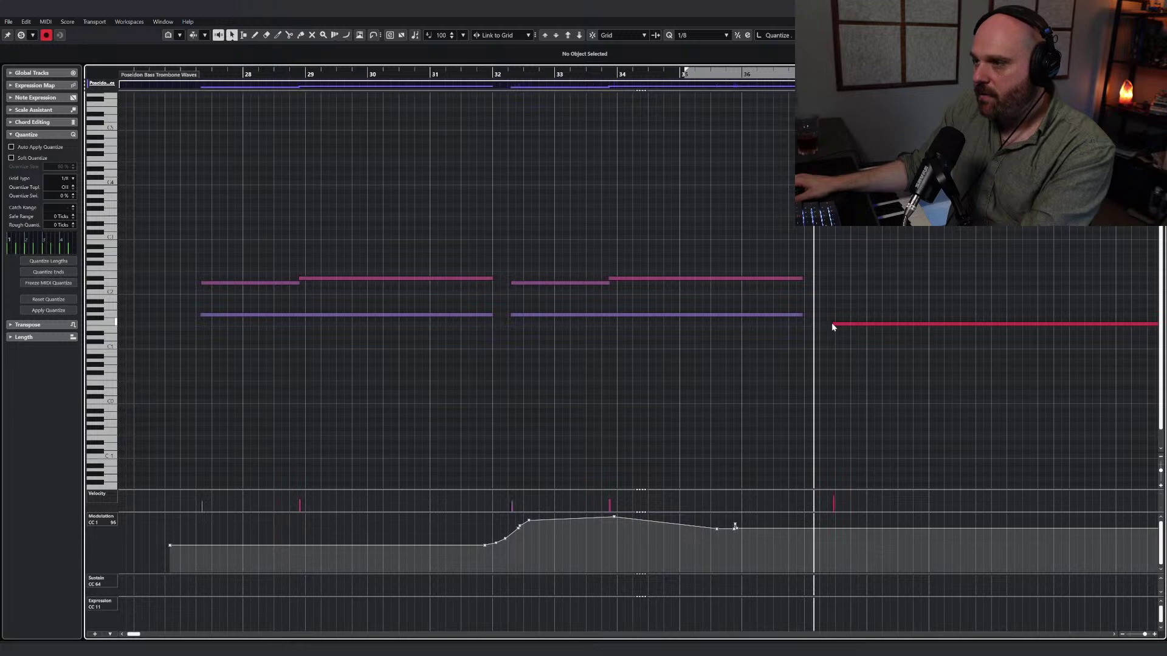
{"action": "left_click_drag", "start_coordinate": [833, 324], "coordinate": [815, 324]}
{"action": "key", "text": "Escape"}
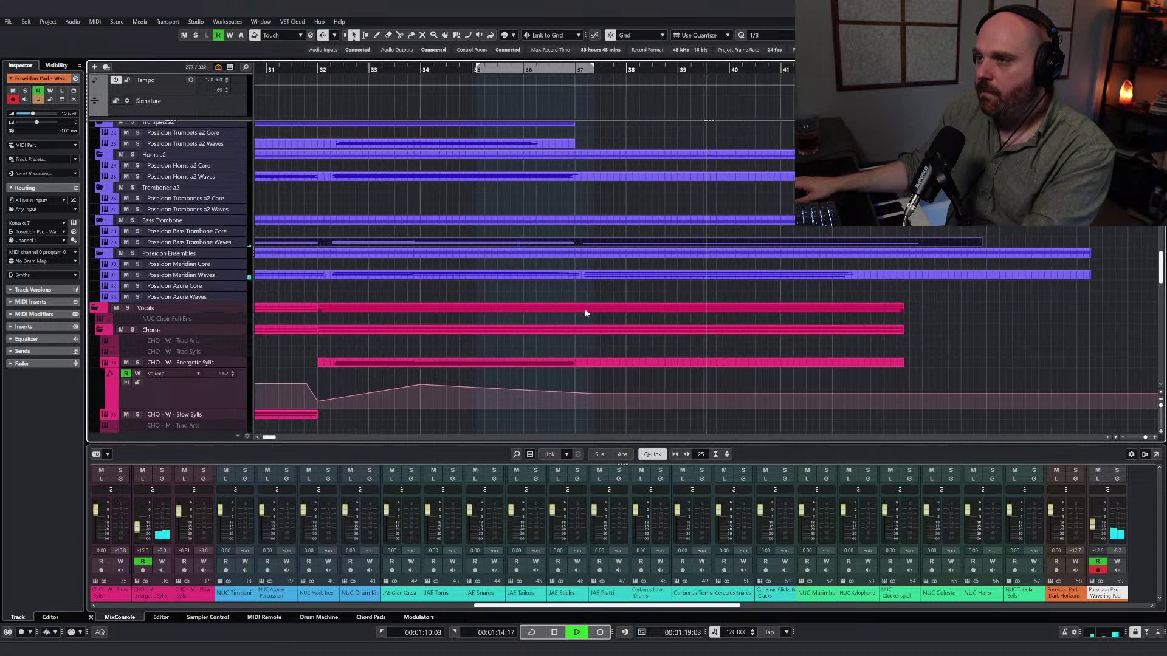
{"action": "key", "text": "space"}
Step: Shorten the held G3 in the Poseidon Horns a2 Waves part to end just before bar 37
{"action": "left_click", "coordinate": [580, 72]}
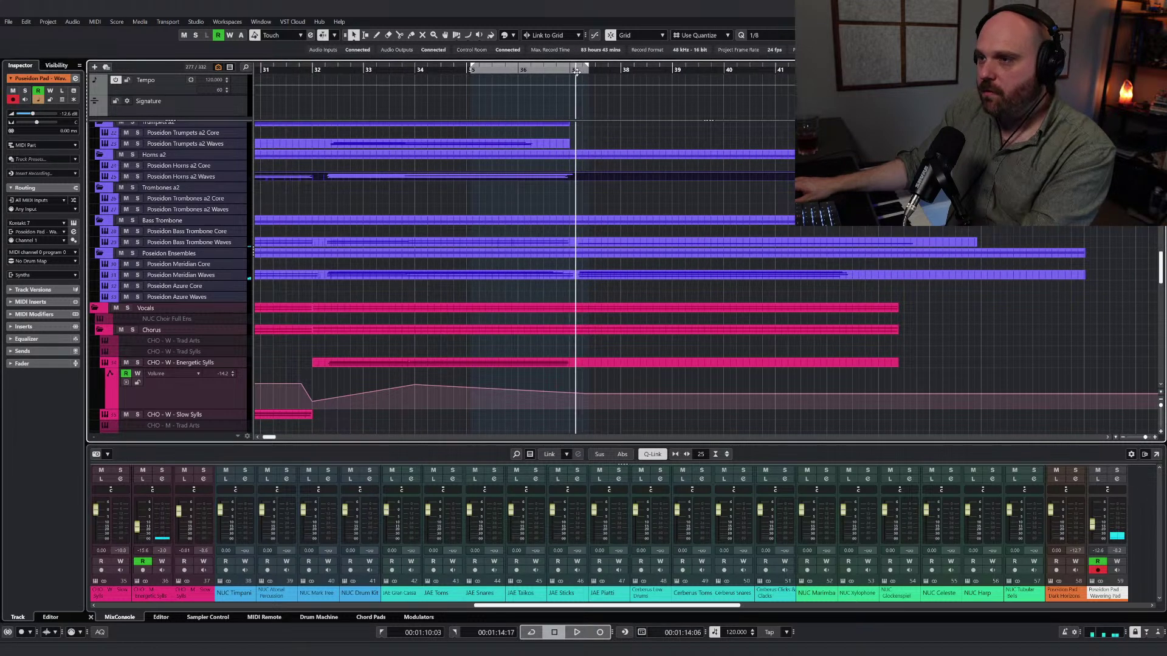
{"action": "key", "text": "Return"}
{"action": "right_click", "coordinate": [539, 281]}
{"action": "left_click", "coordinate": [555, 277]}
{"action": "key", "text": "h"}
{"action": "key", "text": "h"}
{"action": "key", "text": "h"}
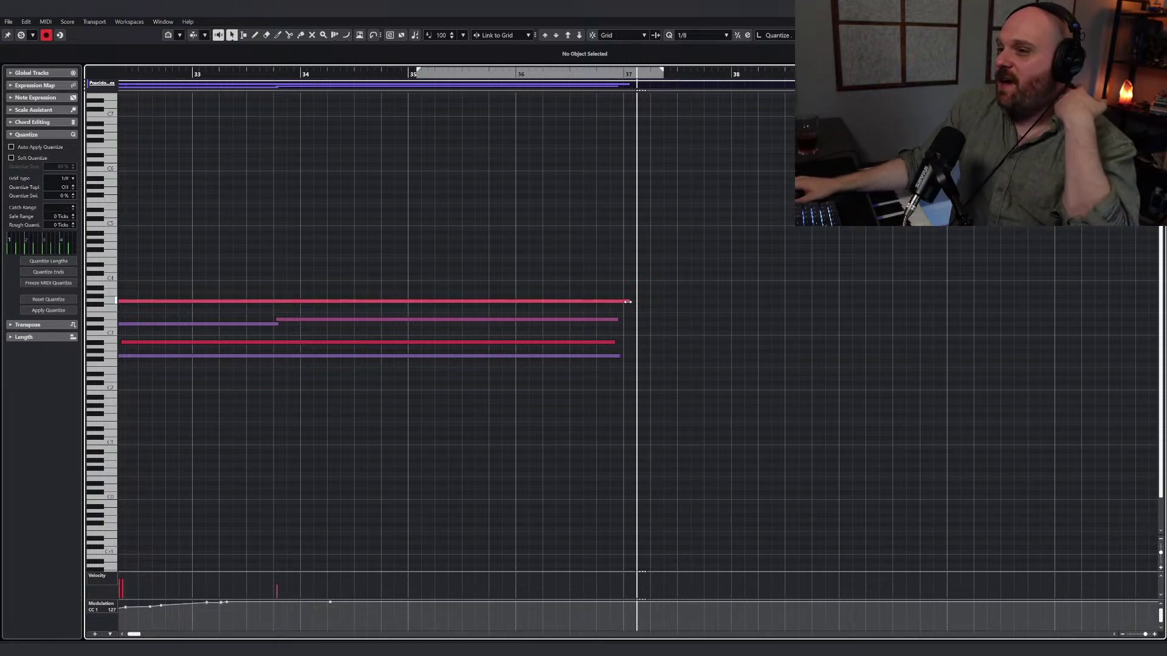
{"action": "left_click_drag", "start_coordinate": [629, 301], "coordinate": [622, 302]}
Step: Draw an F2, G2 and A2 chord in the horns part from bar 37, beat 1 to about the end of bar 39
{"action": "key", "text": "8"}
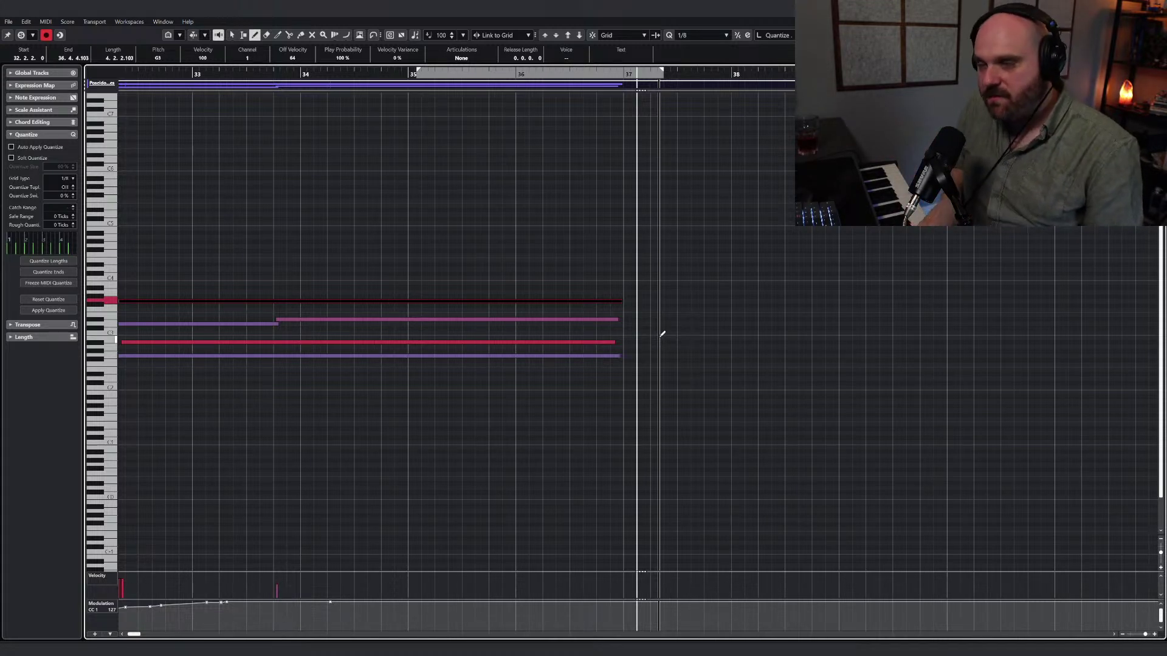
{"action": "left_click_drag", "start_coordinate": [638, 357], "coordinate": [861, 356]}
{"action": "left_click_drag", "start_coordinate": [640, 348], "coordinate": [839, 349]}
{"action": "right_click", "coordinate": [834, 351]}
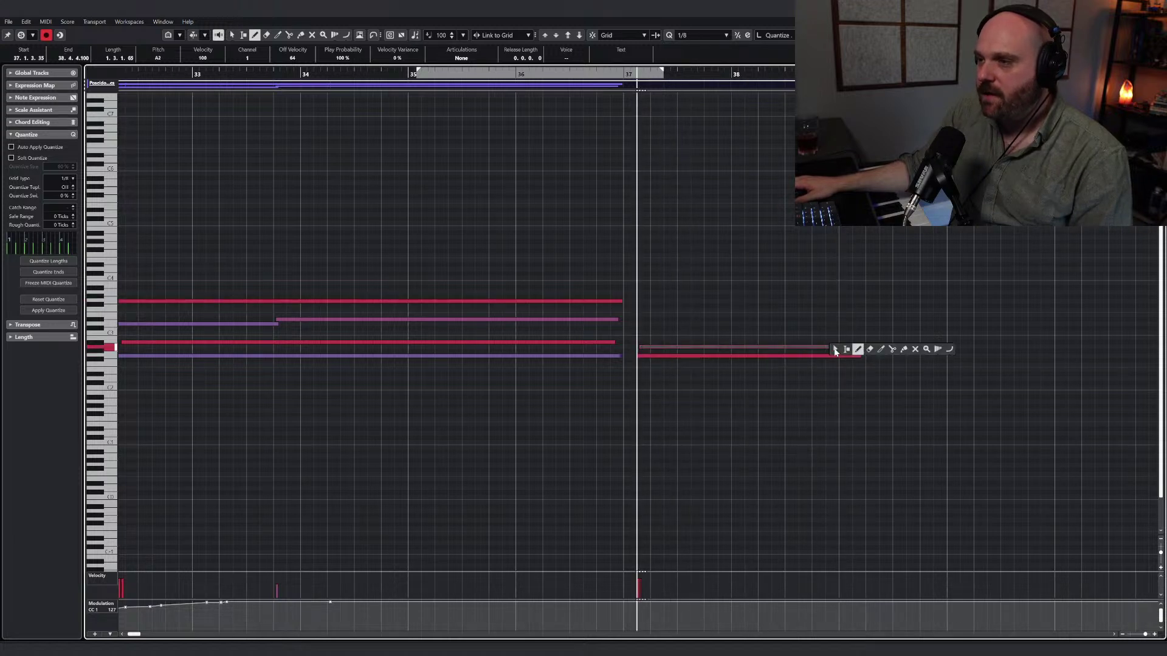
{"action": "left_click", "coordinate": [699, 377]}
{"action": "left_click_drag", "start_coordinate": [638, 363], "coordinate": [841, 363]}
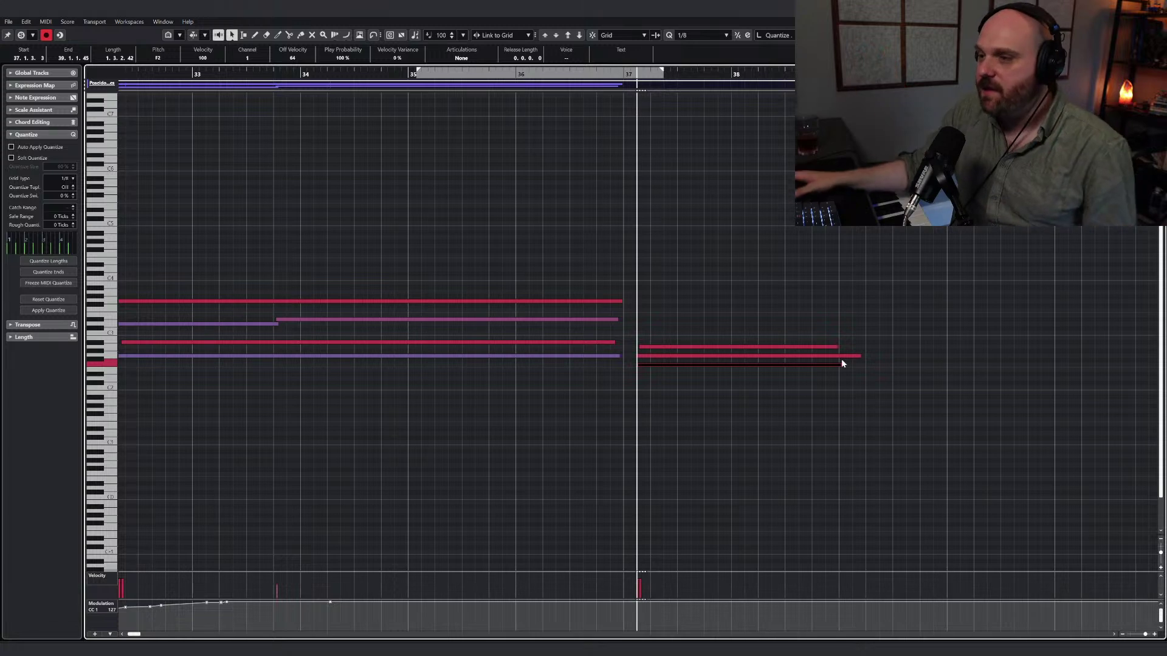
{"action": "left_click", "coordinate": [673, 325]}
{"action": "left_click_drag", "start_coordinate": [640, 344], "coordinate": [925, 347]}
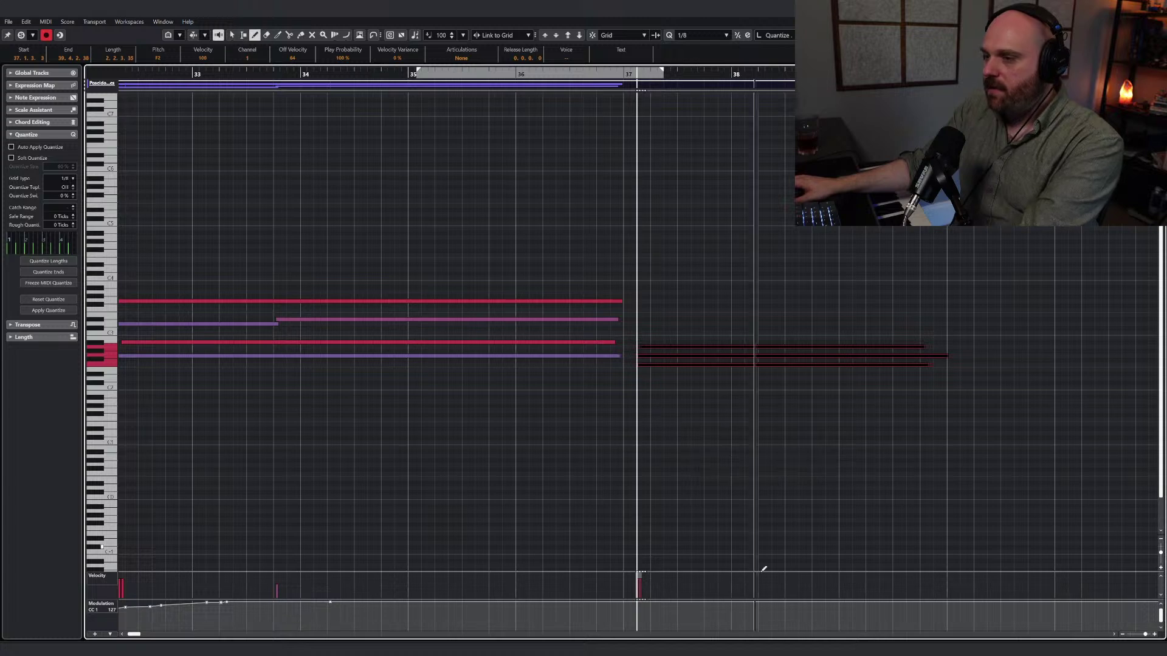
Step: Draw a modulation fade for the horns chord, falling from bar 38 to about bar 40
{"action": "left_click_drag", "start_coordinate": [731, 605], "coordinate": [954, 621]}
{"action": "right_click", "coordinate": [744, 457]}
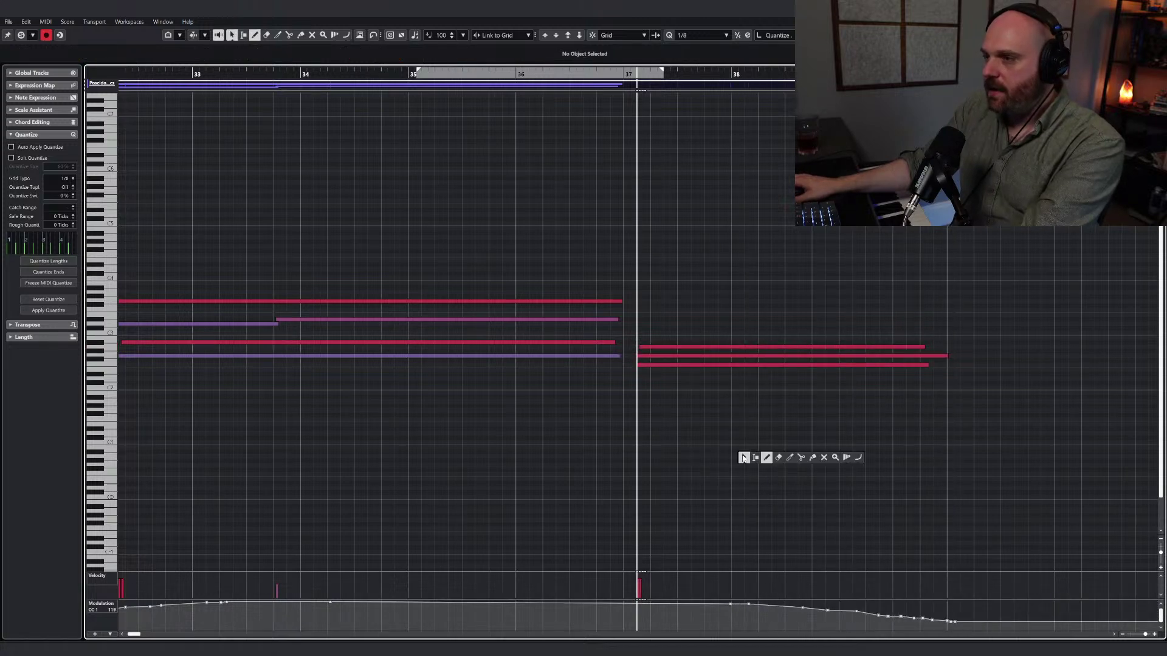
{"action": "key", "text": "Escape"}
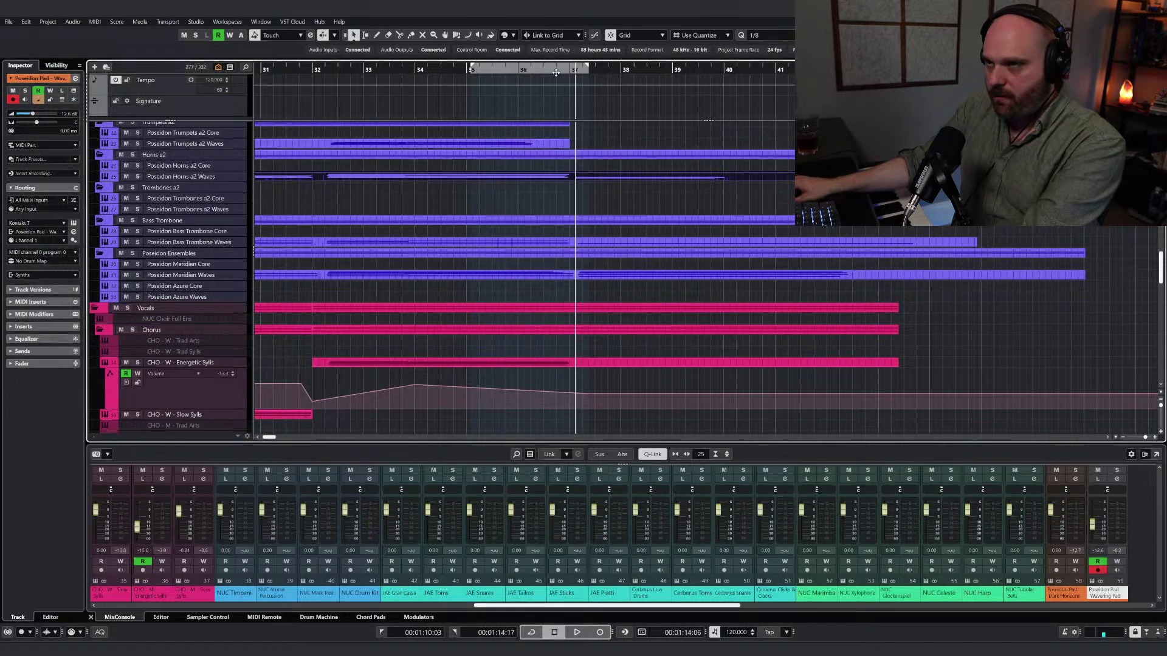
Step: Draw C3, F3 and G3 in the CHO - W - Energetic Sylls part from bar 37, beat 1 to bar 40, beat 2
{"action": "key", "text": "space"}
{"action": "scroll", "coordinate": [529, 164], "scroll_direction": "left", "scroll_amount": 3}
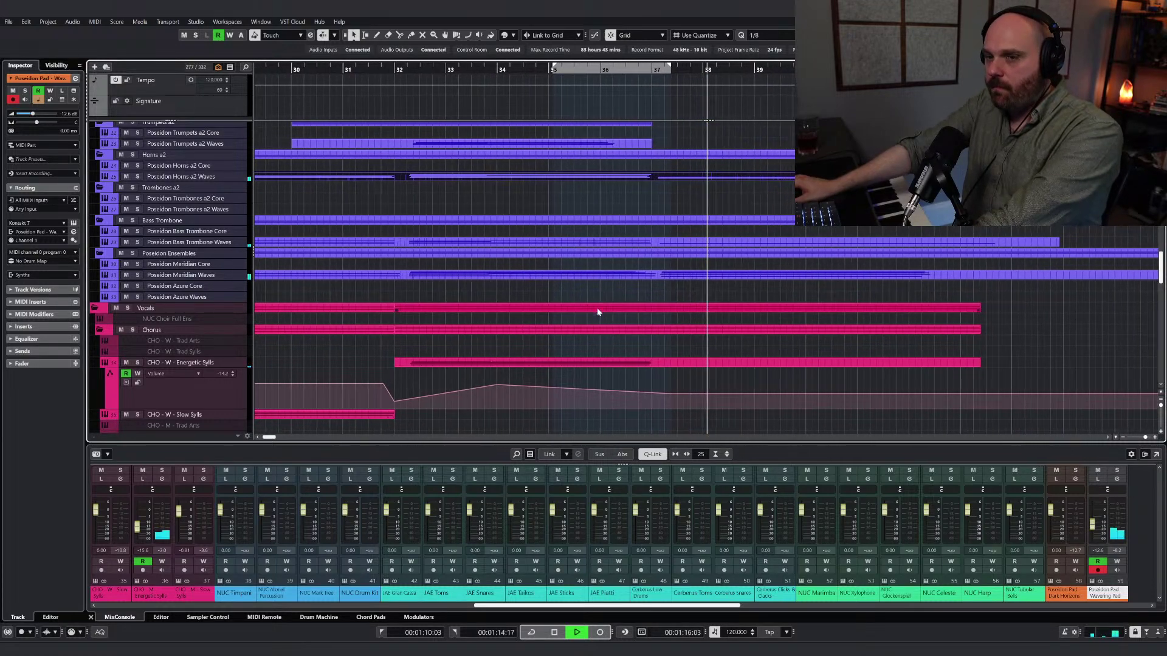
{"action": "double_click", "coordinate": [640, 361]}
{"action": "right_click", "coordinate": [578, 359]}
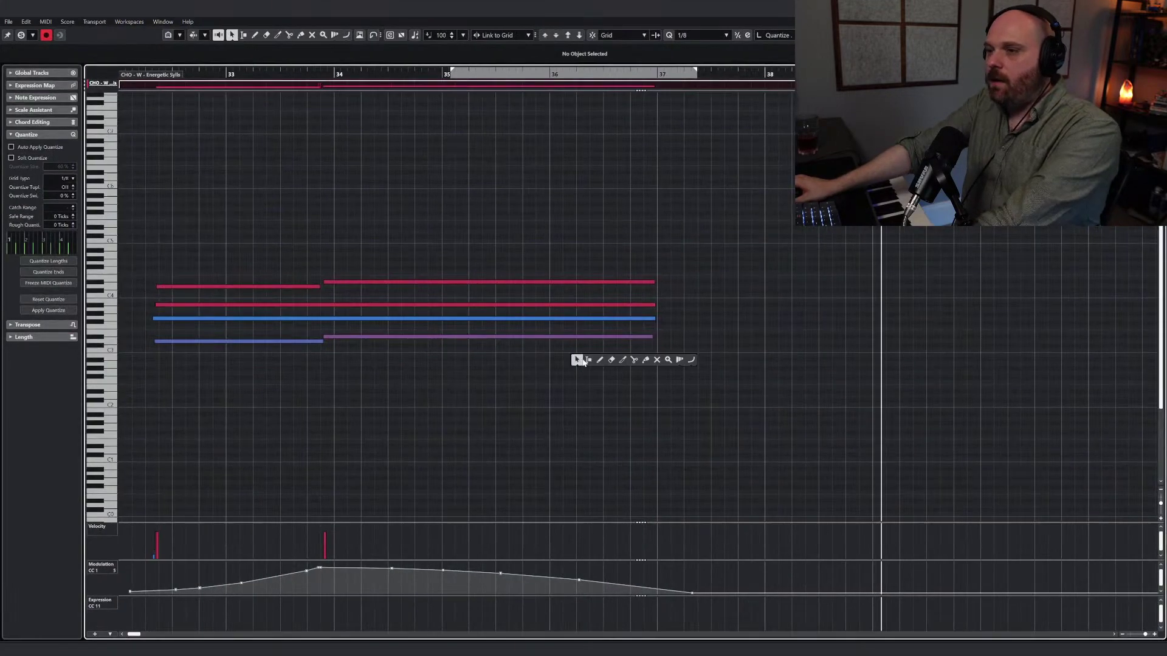
{"action": "left_click", "coordinate": [600, 360]}
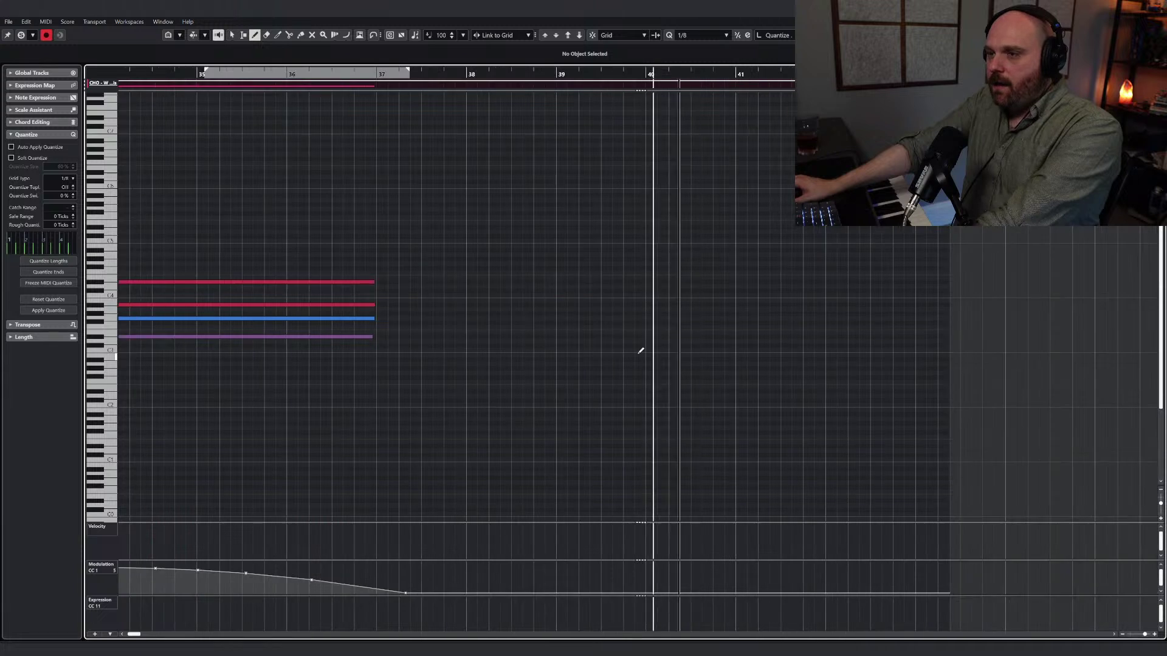
{"action": "left_click_drag", "start_coordinate": [399, 350], "coordinate": [690, 350]}
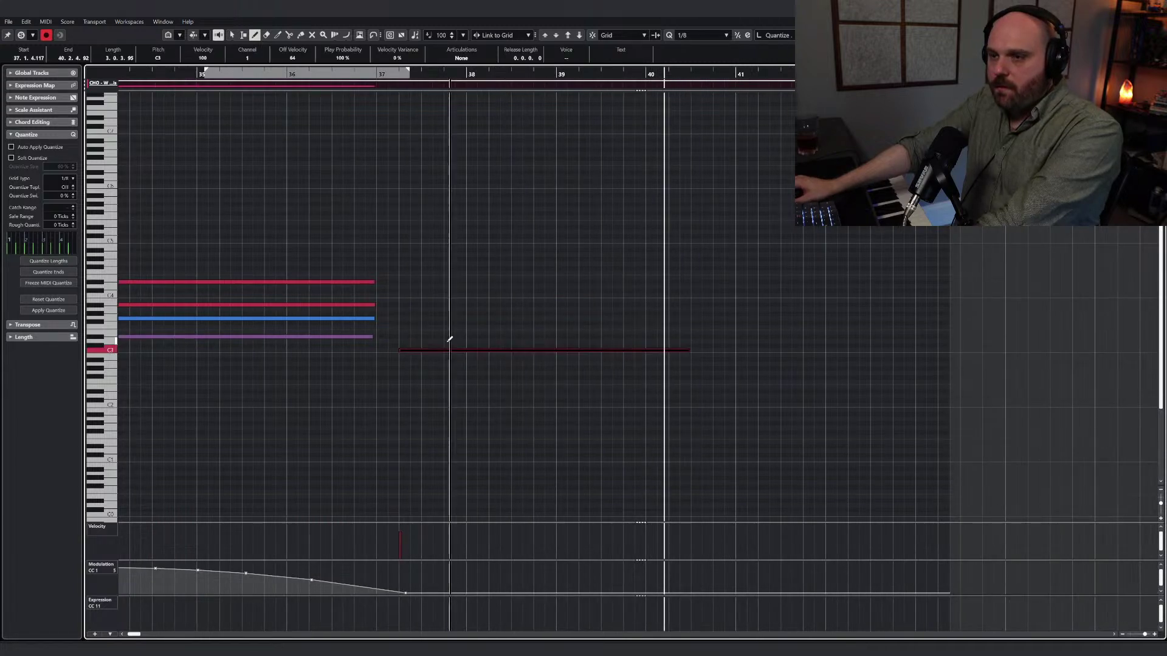
{"action": "left_click_drag", "start_coordinate": [400, 328], "coordinate": [661, 328]}
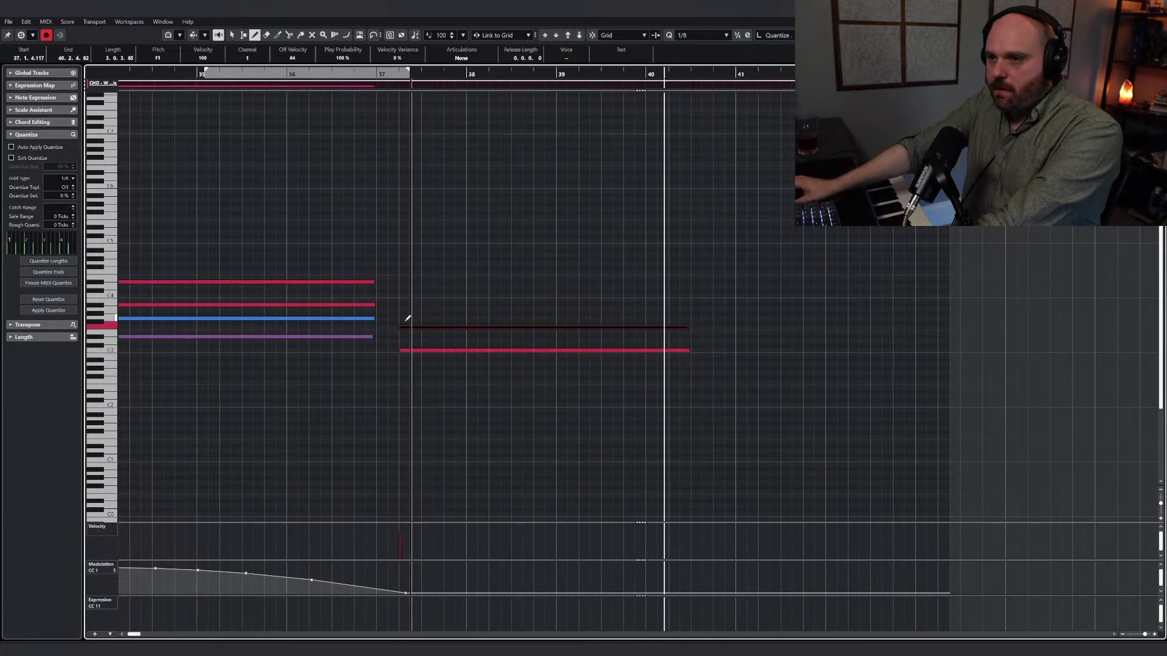
{"action": "left_click_drag", "start_coordinate": [688, 321], "coordinate": [689, 319]}
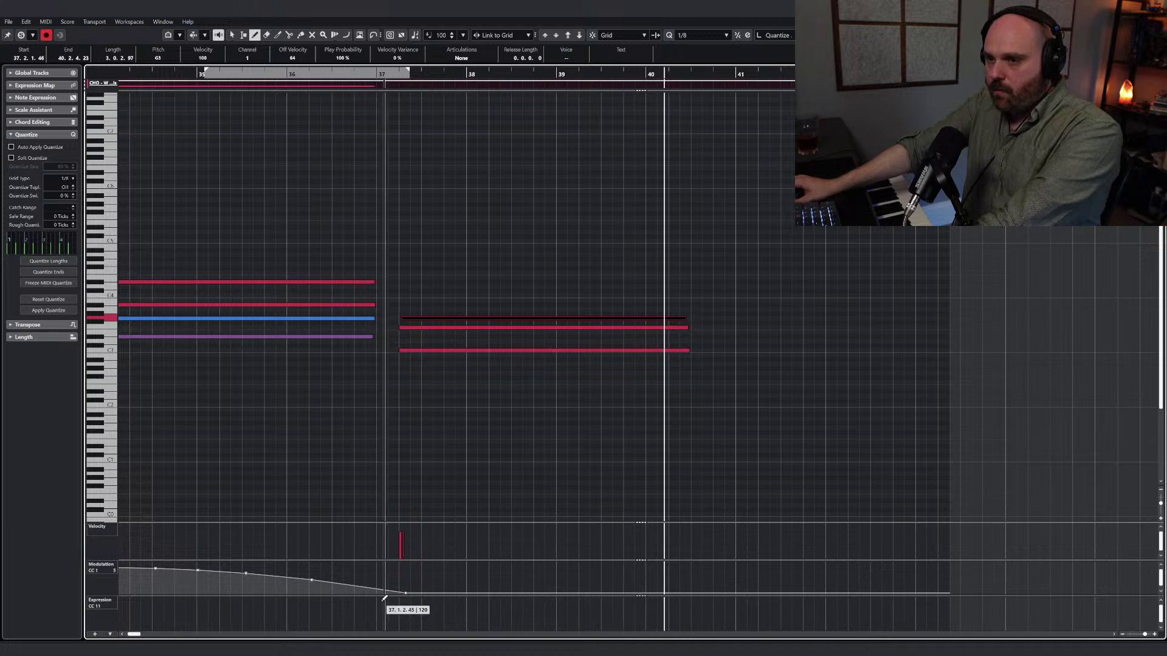
Step: Draw a modulation swell under the women's choir chord, rising from bar 37 and fading out late in bar 40
{"action": "mouse_move", "coordinate": [399, 590]}
{"action": "left_mouse_down"}
{"action": "mouse_move", "coordinate": [505, 575]}
{"action": "mouse_move", "coordinate": [727, 594]}
{"action": "left_mouse_up"}
{"action": "key", "text": "1"}
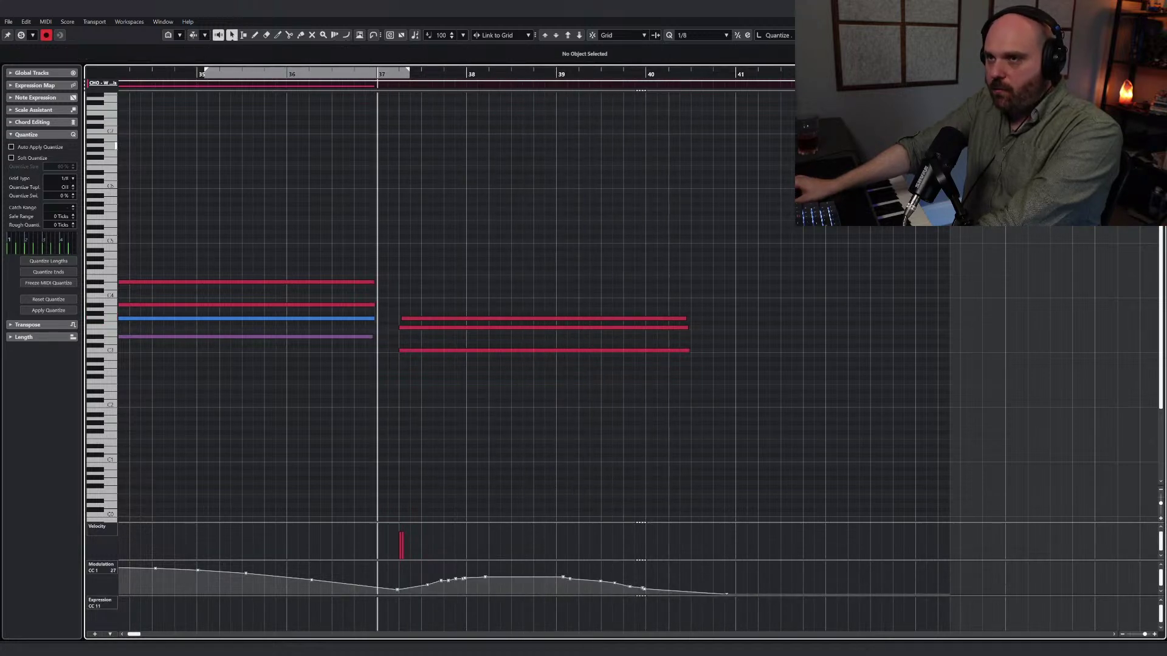
{"action": "key", "text": "Escape"}
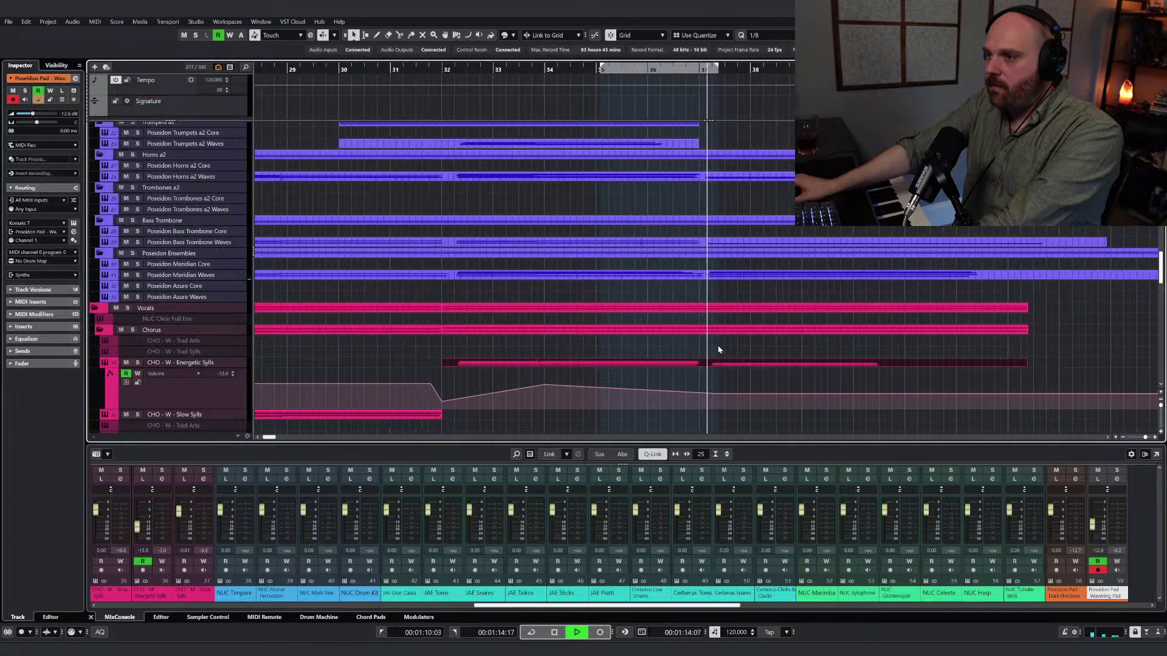
Step: Shorten the upper four notes of the bar 37 chord in CHO - M - Energetic Sylls to end around bar 40, beat 1
{"action": "scroll", "coordinate": [717, 346], "scroll_direction": "down", "scroll_amount": 8}
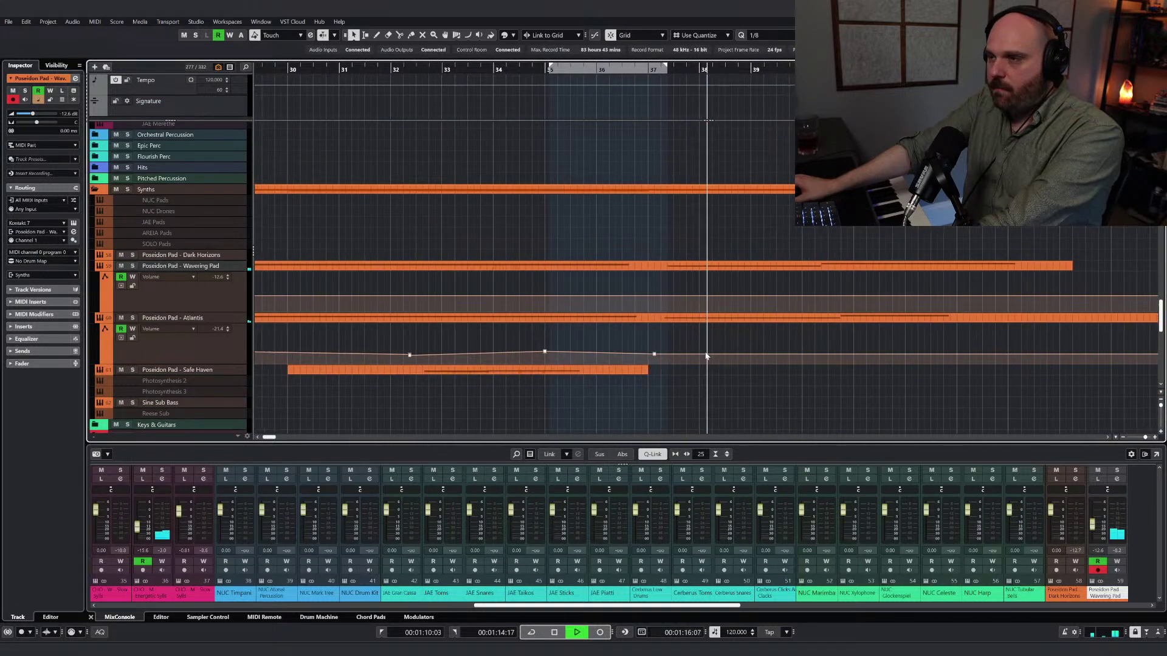
{"action": "scroll", "coordinate": [711, 354], "scroll_direction": "down", "scroll_amount": 10}
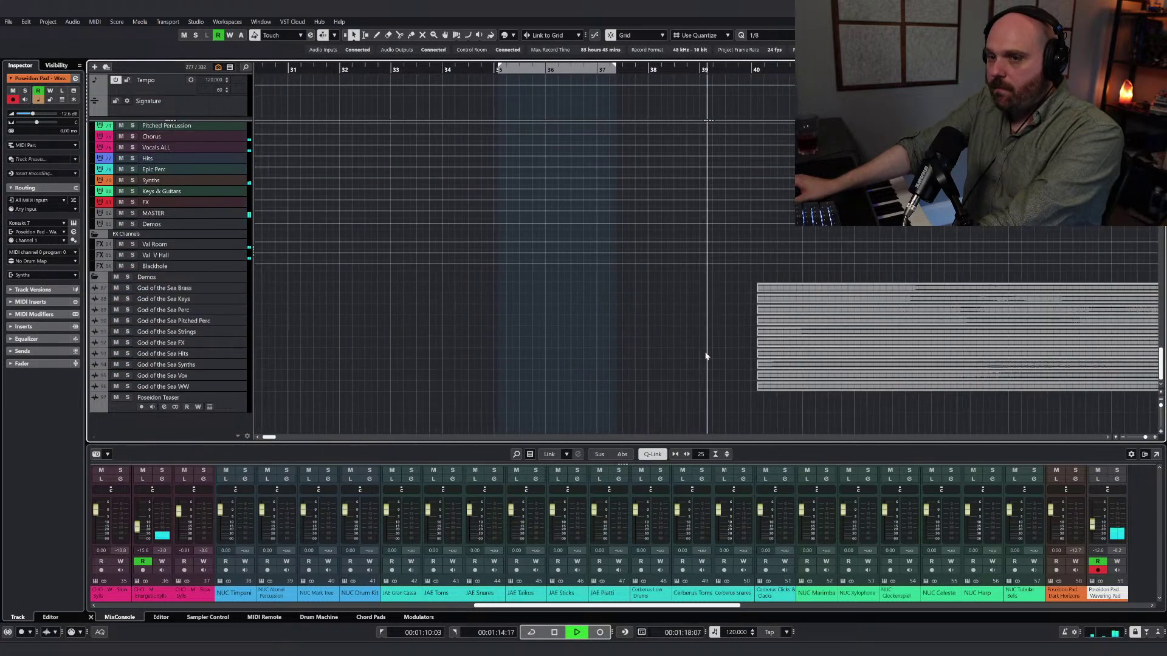
{"action": "scroll", "coordinate": [706, 357], "scroll_direction": "up", "scroll_amount": 15}
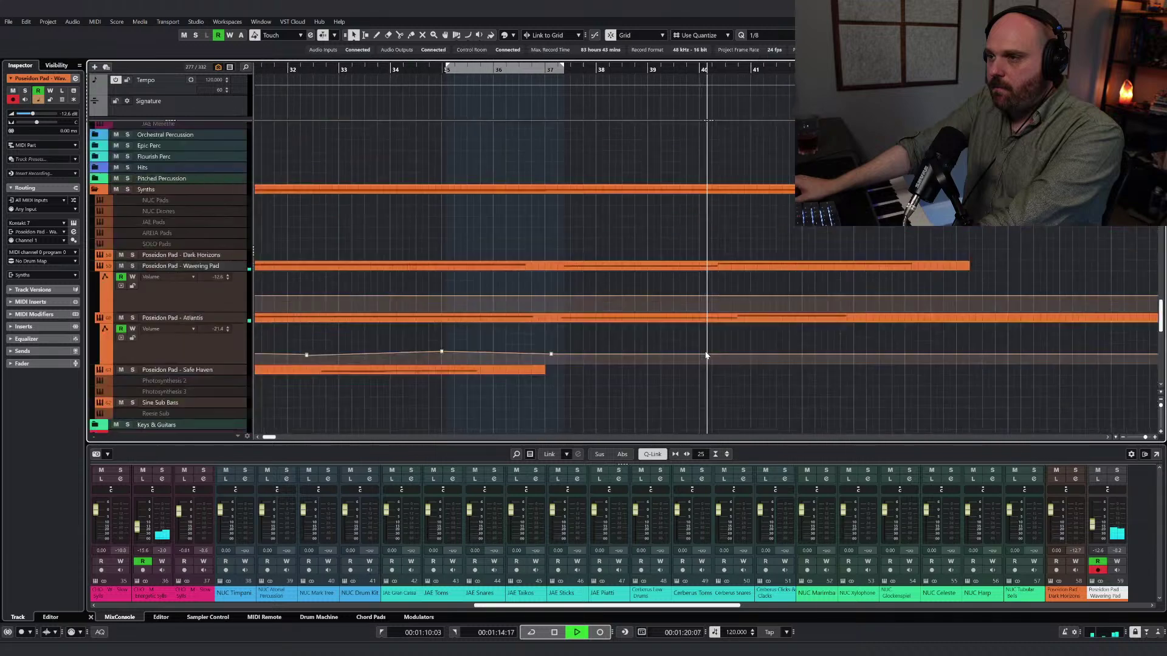
{"action": "double_click", "coordinate": [673, 389]}
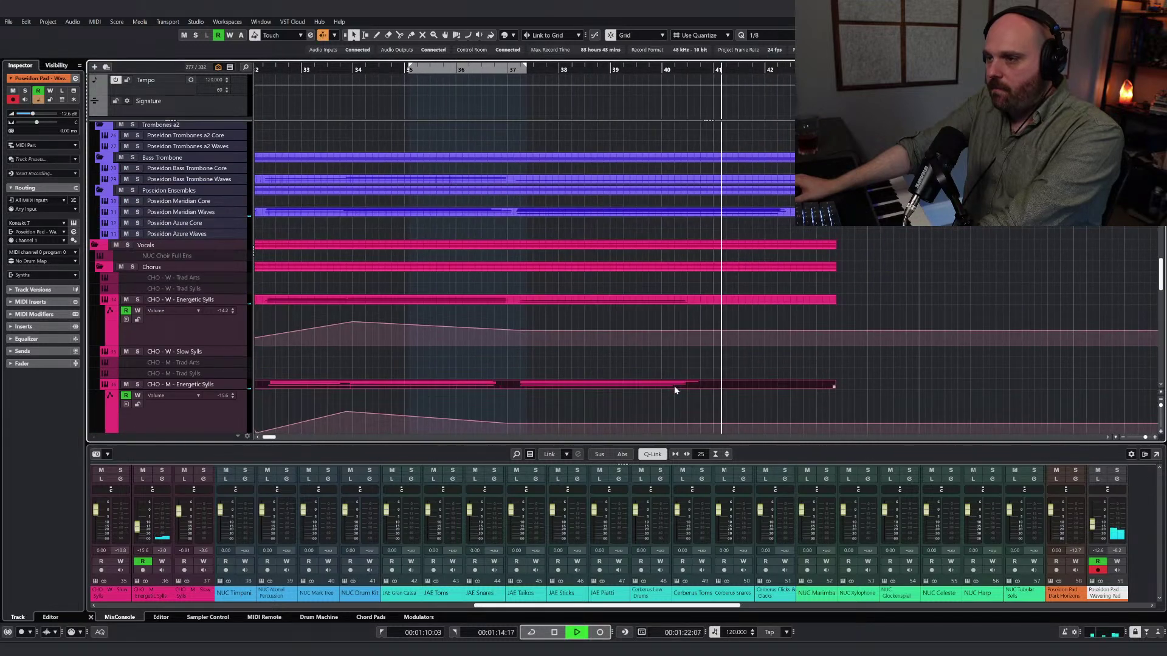
{"action": "left_click_drag", "start_coordinate": [877, 345], "coordinate": [846, 321]}
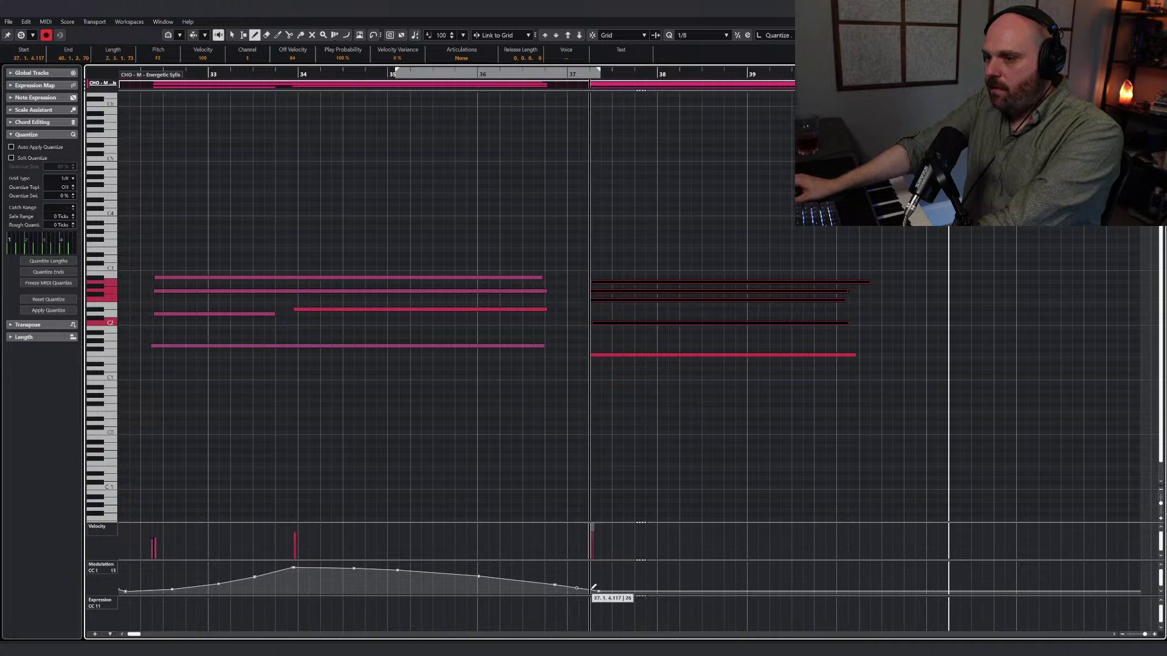
Step: Draw a modulation swell under the men's choir chord from bar 37 to bar 40, with a gradual fade after its peak
{"action": "mouse_move", "coordinate": [594, 588]}
{"action": "left_mouse_down"}
{"action": "mouse_move", "coordinate": [669, 574]}
{"action": "mouse_move", "coordinate": [858, 594]}
{"action": "left_mouse_up"}
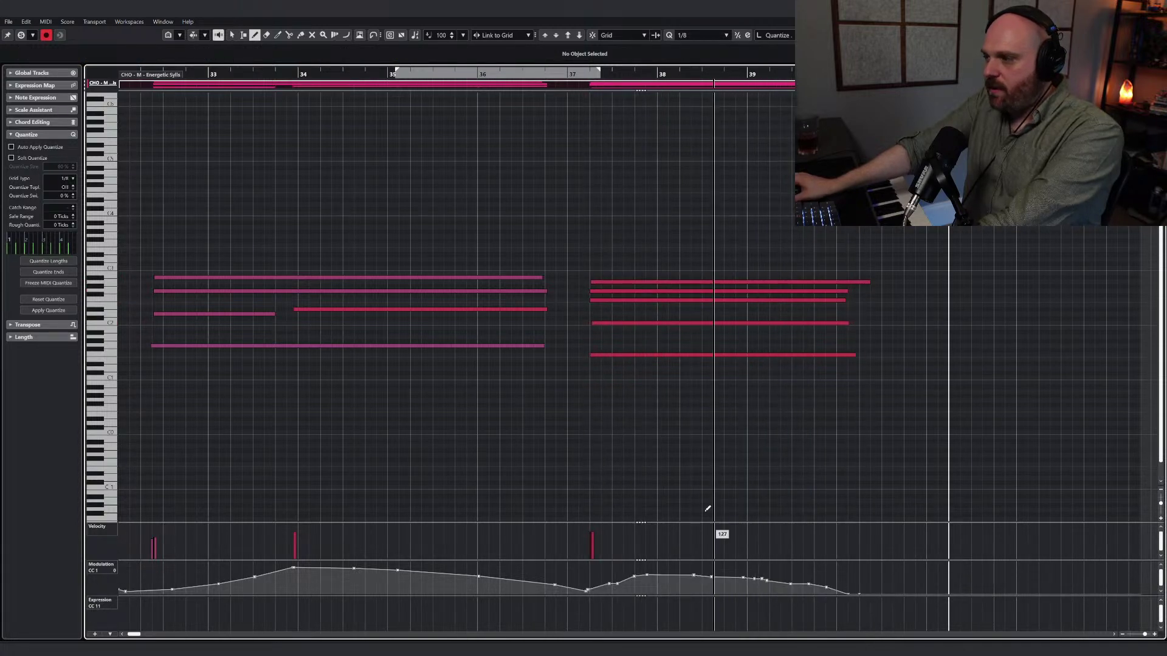
{"action": "key", "text": "1"}
{"action": "right_click", "coordinate": [668, 587]}
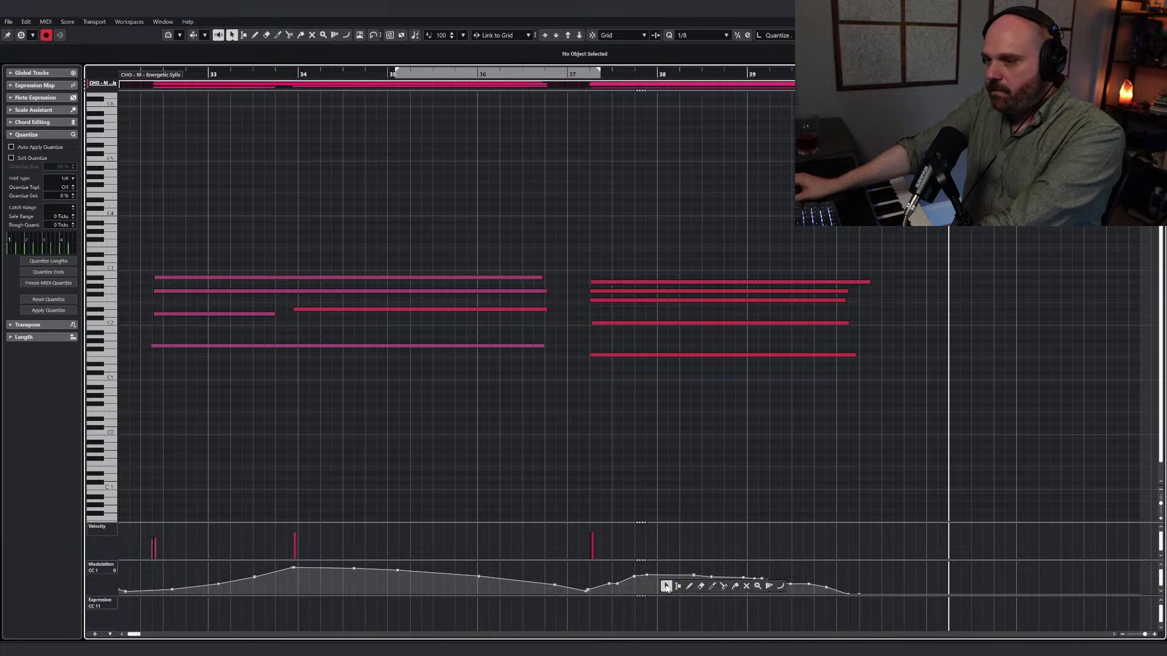
{"action": "left_click", "coordinate": [679, 586]}
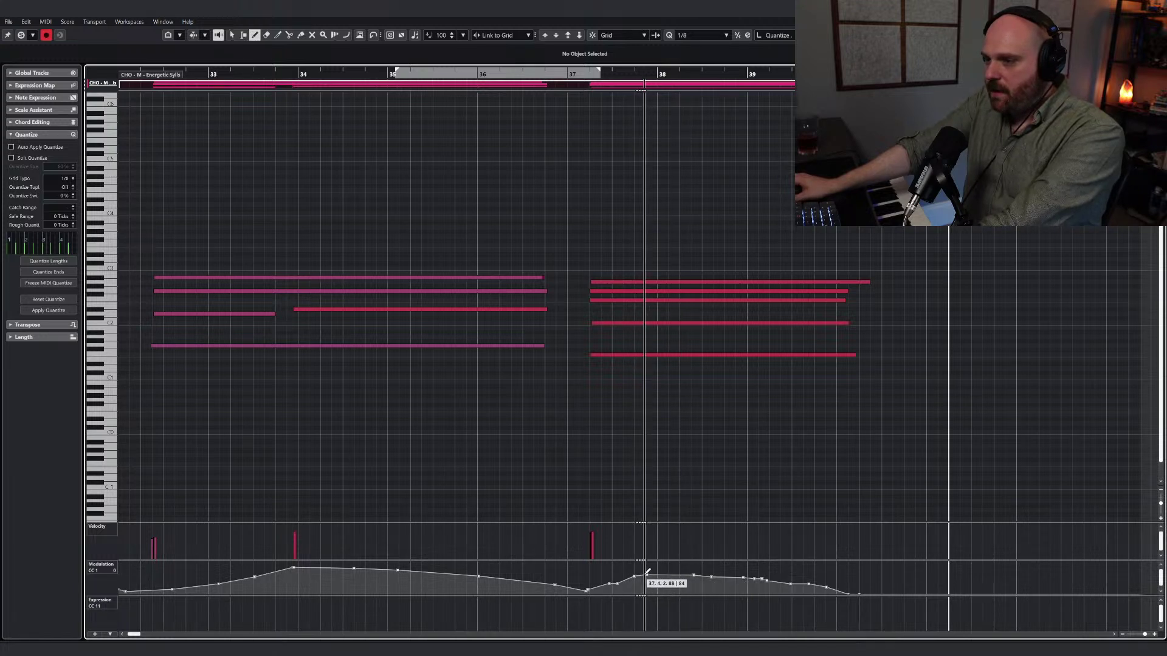
{"action": "left_click_drag", "start_coordinate": [647, 573], "coordinate": [859, 594]}
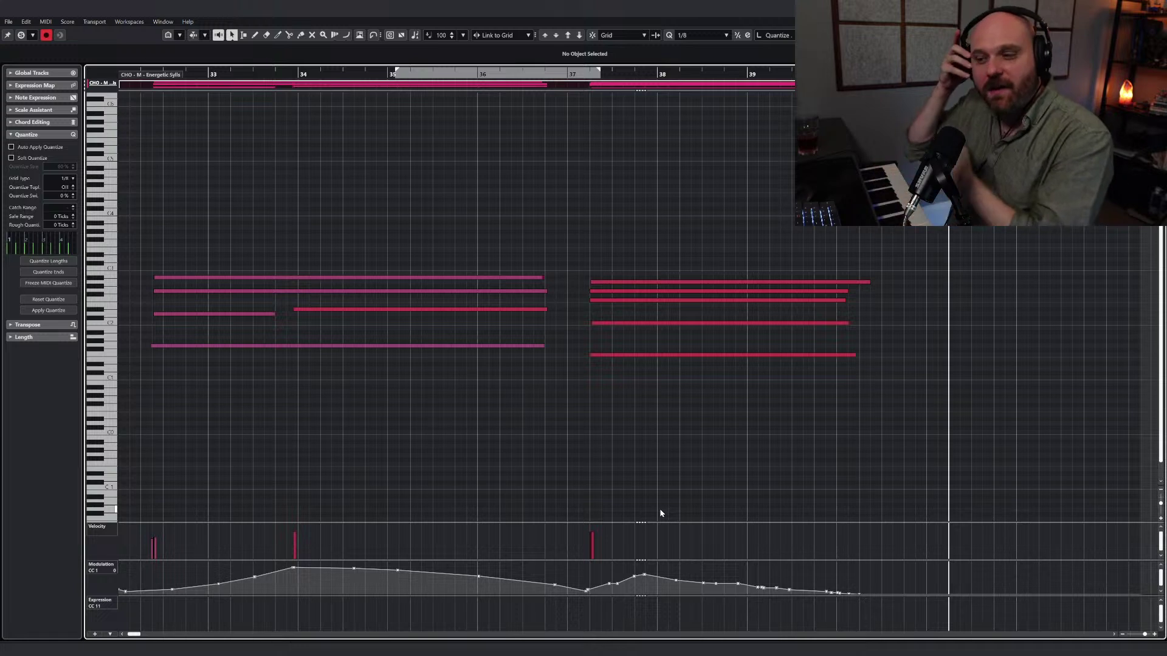
Step: Redraw the men's choir modulation from bar 37, peaking late in that bar and falling to zero by about bar 40
{"action": "right_click", "coordinate": [613, 438]}
{"action": "left_click", "coordinate": [638, 437]}
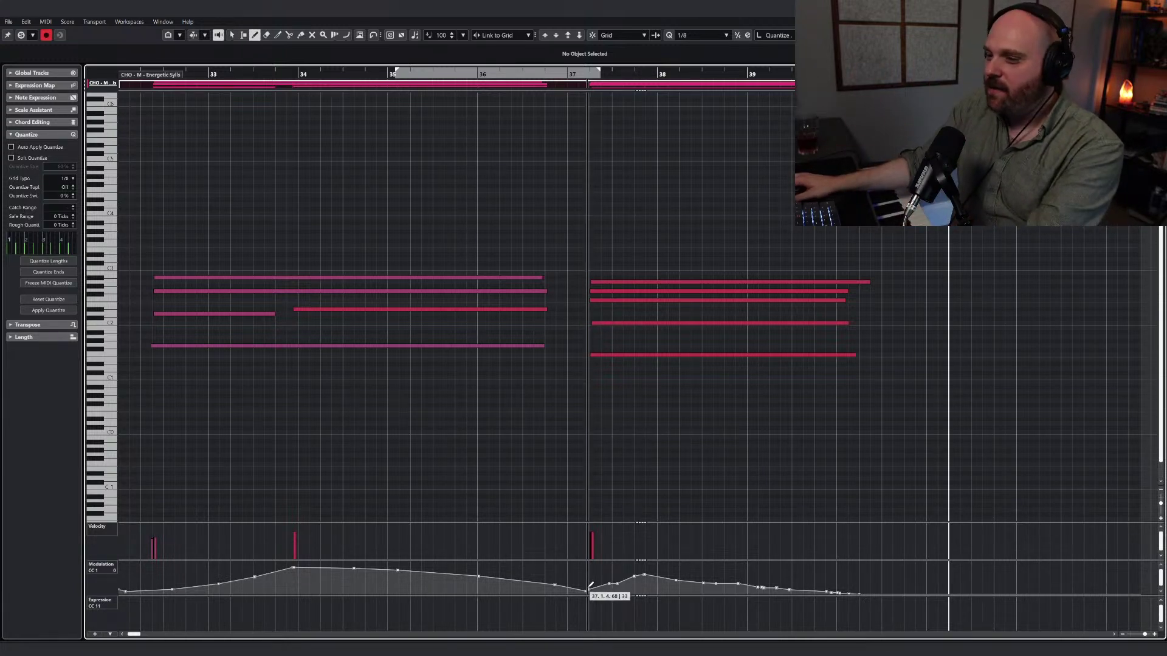
{"action": "mouse_move", "coordinate": [584, 589]}
{"action": "left_mouse_down"}
{"action": "mouse_move", "coordinate": [643, 568]}
{"action": "mouse_move", "coordinate": [857, 594]}
{"action": "left_mouse_up"}
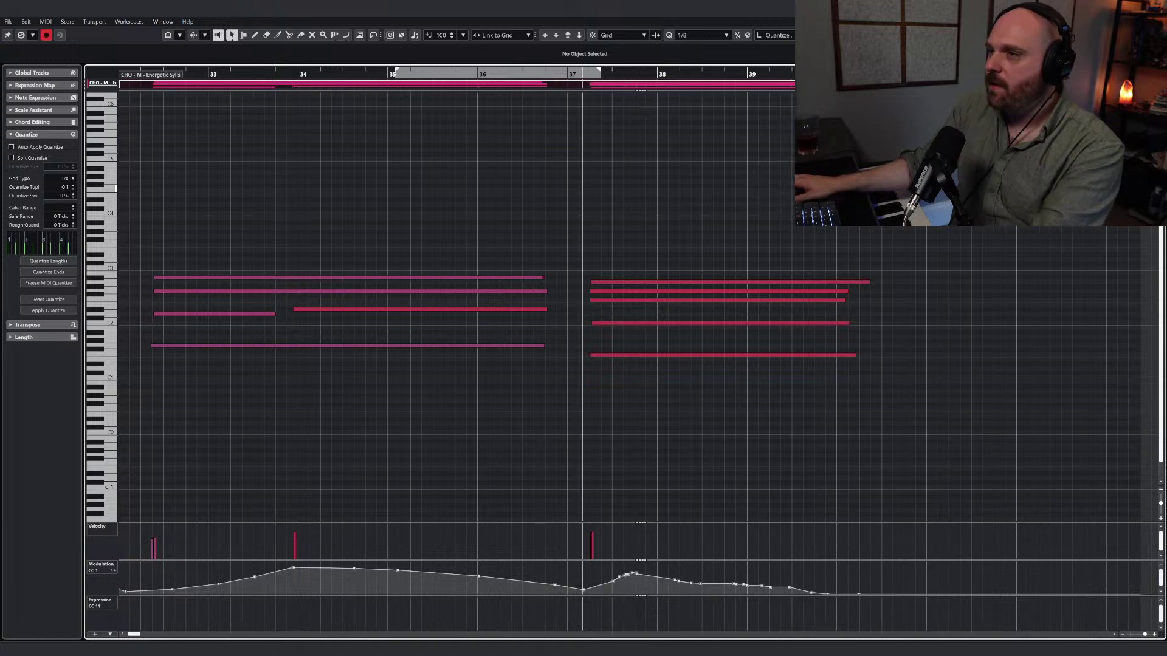
{"action": "key", "text": "Return"}
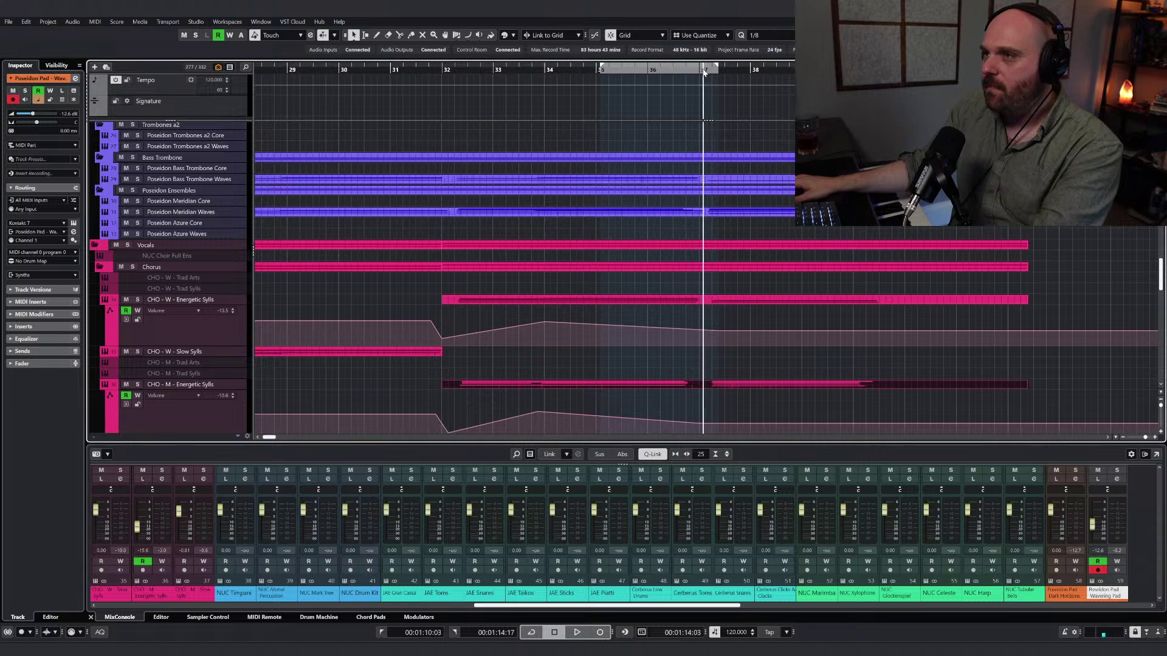
Step: Shape the CHO - W - Energetic Sylls volume automation to dip in bar 37, rise just before bar 39 and fall by mid bar 40
{"action": "key", "text": "h"}
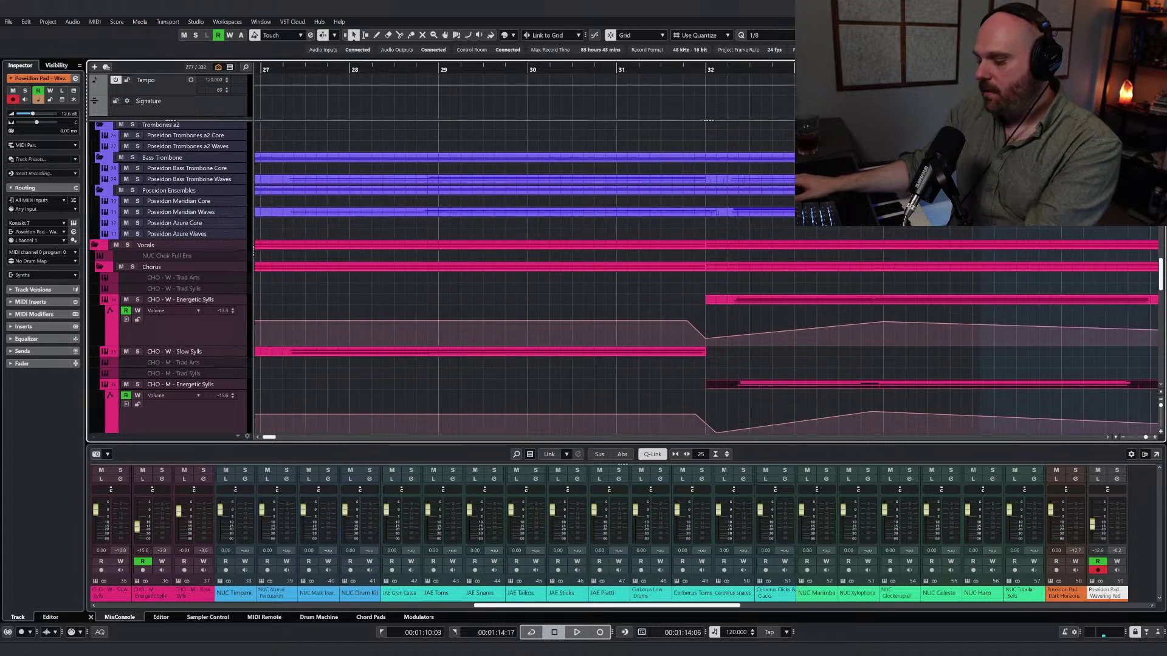
{"action": "key", "text": "space"}
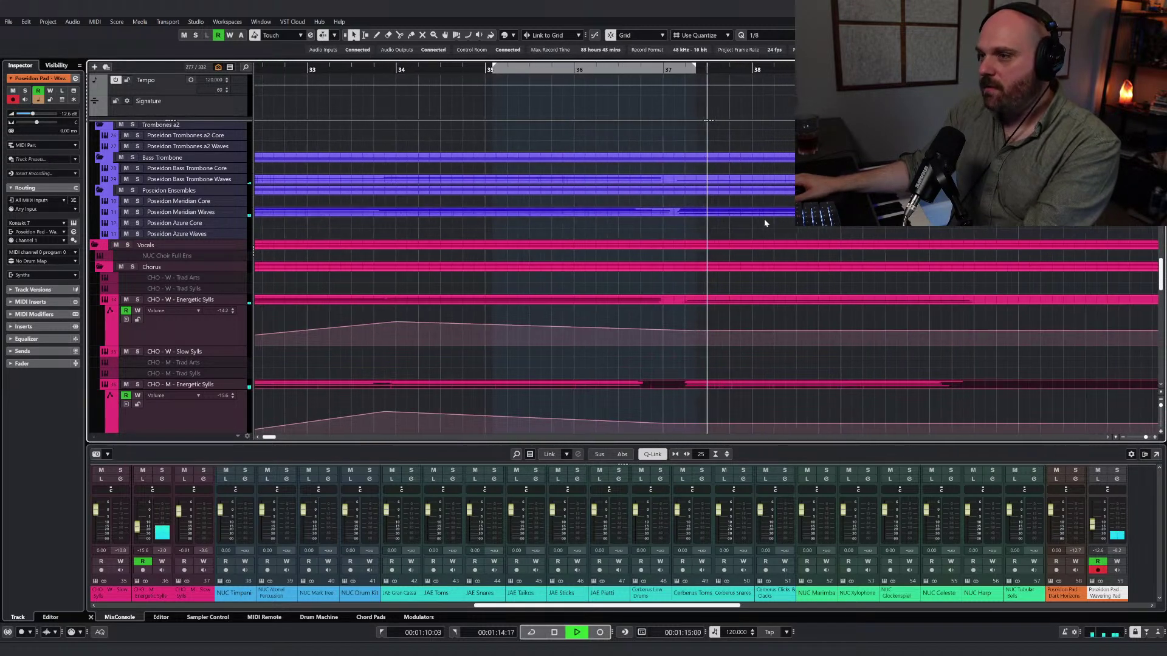
{"action": "key", "text": "space"}
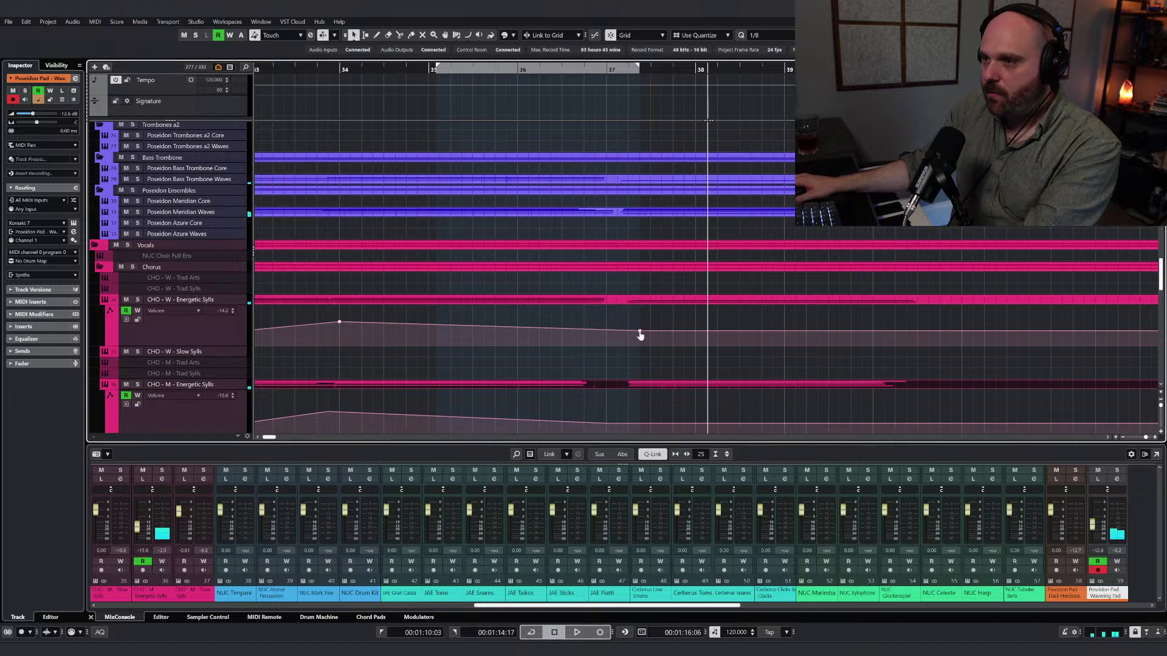
{"action": "left_click_drag", "start_coordinate": [639, 332], "coordinate": [630, 341]}
{"action": "left_click", "coordinate": [785, 332]}
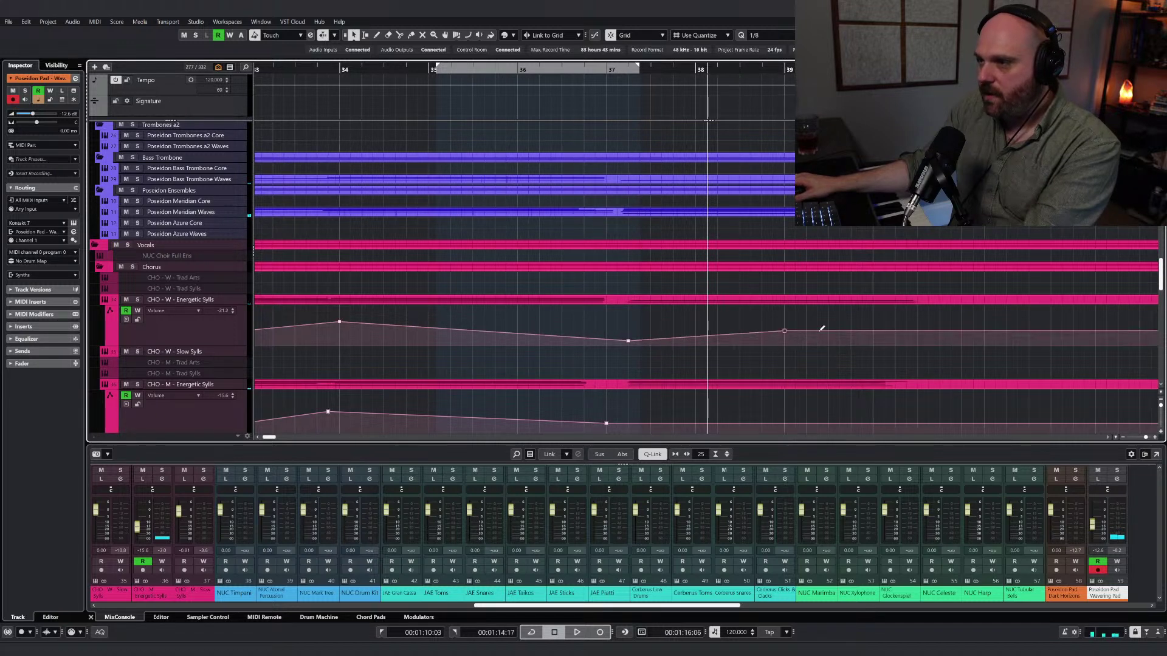
{"action": "left_click", "coordinate": [917, 342]}
{"action": "right_click", "coordinate": [877, 322]}
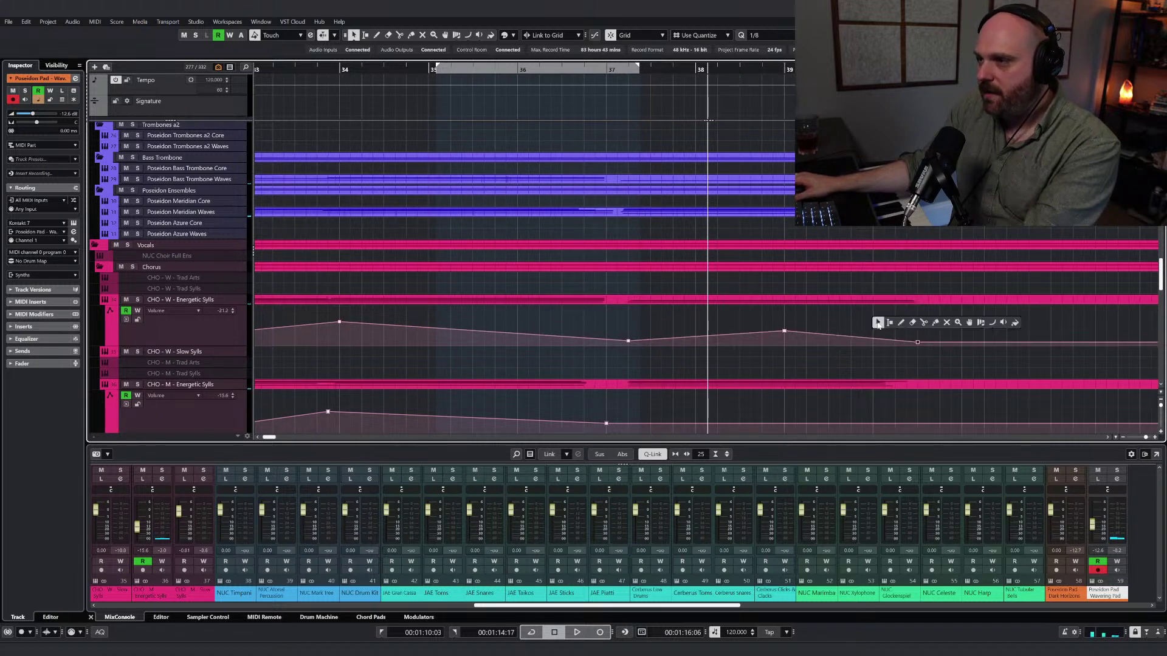
Step: Play back the cue from the start of bar 37 and review the choir and synth pad parts
{"action": "left_click", "coordinate": [618, 64]}
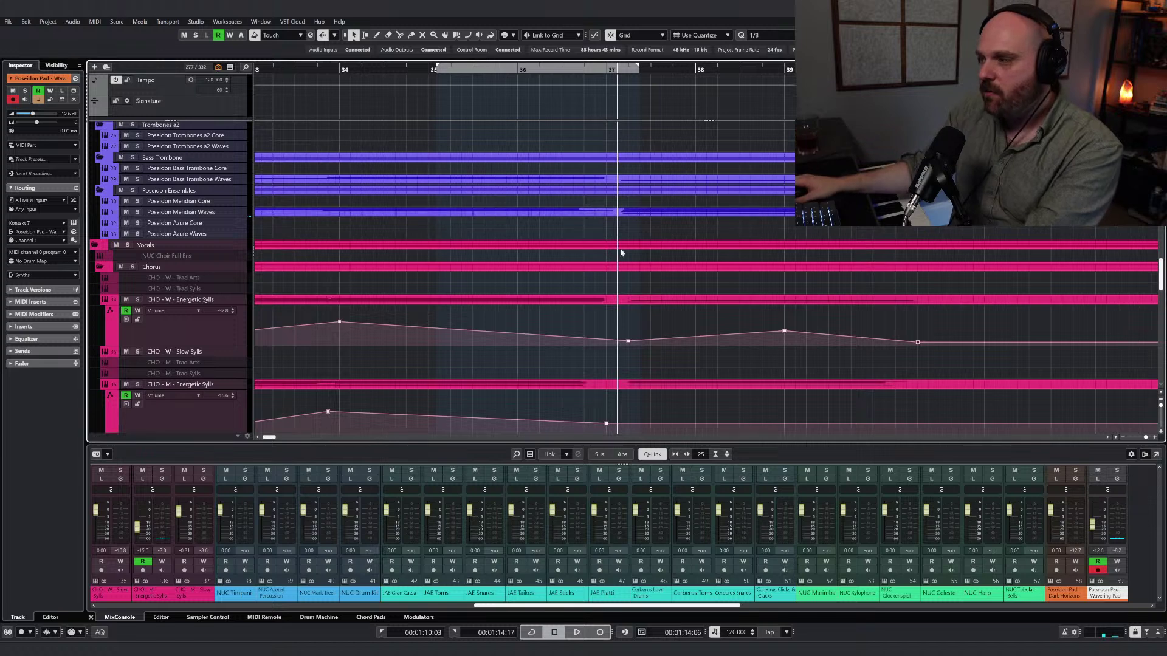
{"action": "scroll", "coordinate": [618, 315], "scroll_direction": "down", "scroll_amount": 4}
{"action": "key", "text": "space"}
{"action": "scroll", "coordinate": [618, 315], "scroll_direction": "up", "scroll_amount": 2}
{"action": "scroll", "coordinate": [618, 315], "scroll_direction": "down", "scroll_amount": 9}
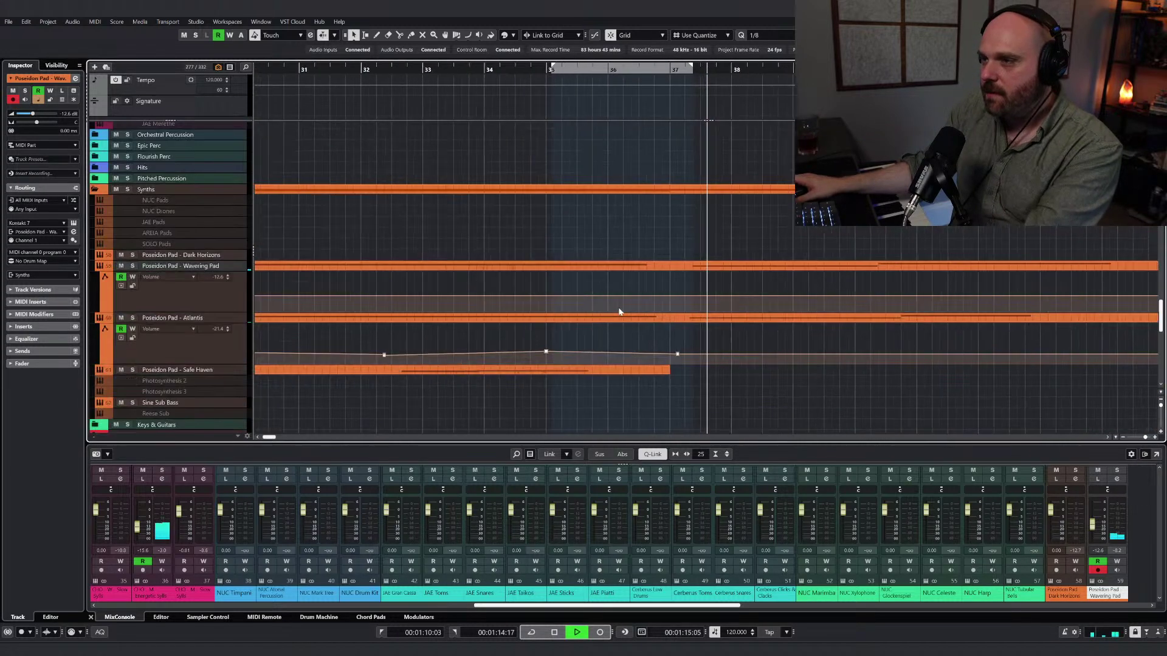
Step: Record a Poseidon Pad - Safe Haven part over the new chords from bar 37 to about bar 44
{"action": "key", "text": "space"}
{"action": "left_click", "coordinate": [213, 370]}
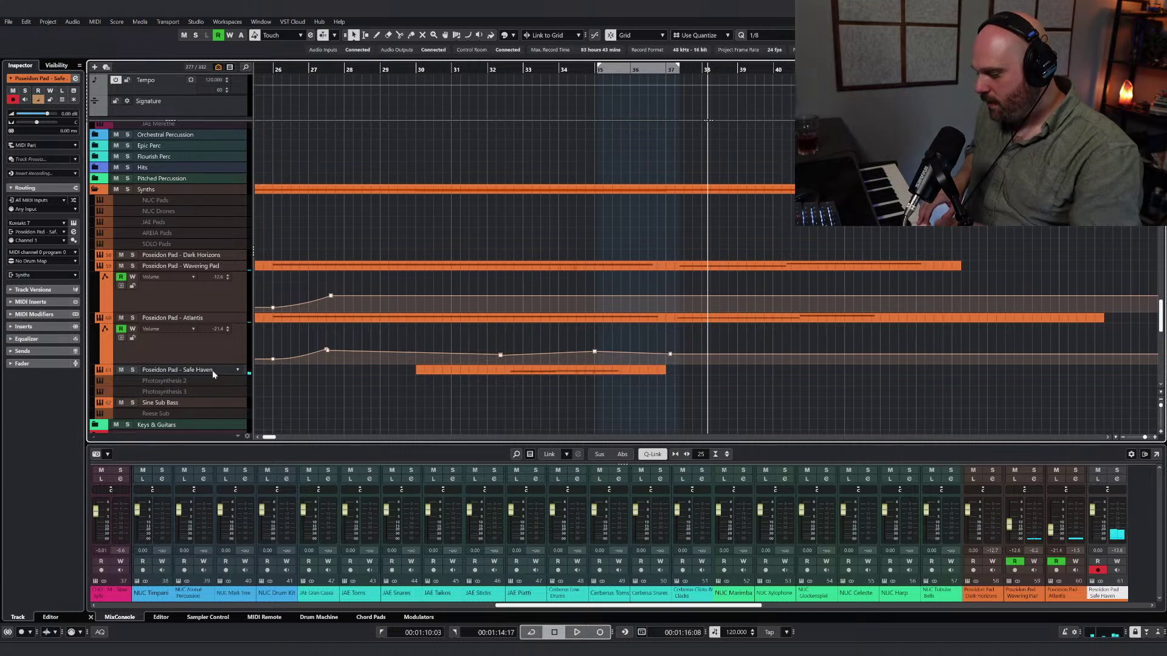
{"action": "left_click", "coordinate": [659, 70]}
{"action": "left_click", "coordinate": [666, 69]}
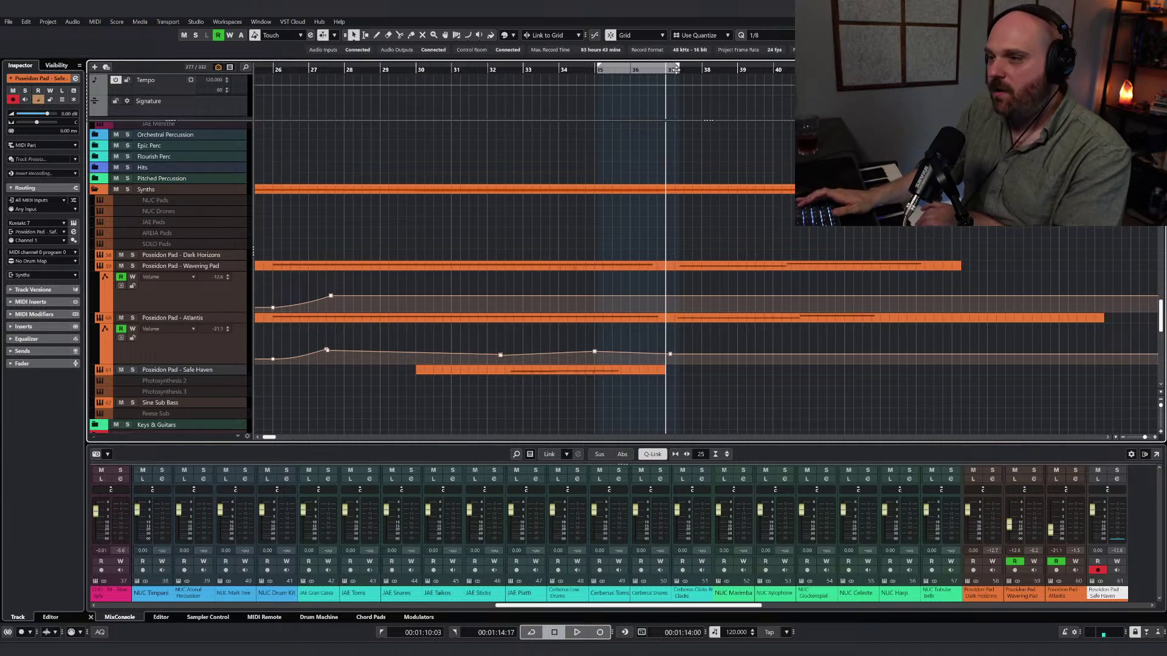
{"action": "key", "text": "KP_Multiply"}
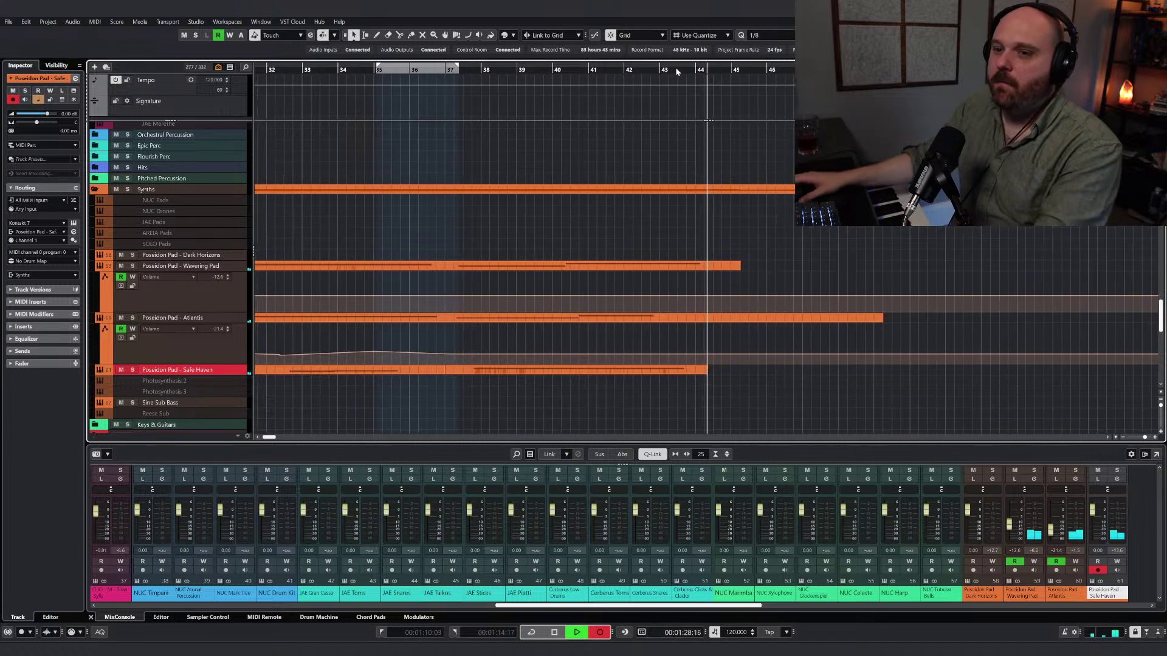
{"action": "key", "text": "space"}
Step: Draw a volume fade on the Safe Haven pad, starting just after bar 38, dipping slightly at bar 41 and ending low around bar 44
{"action": "left_click", "coordinate": [101, 371]}
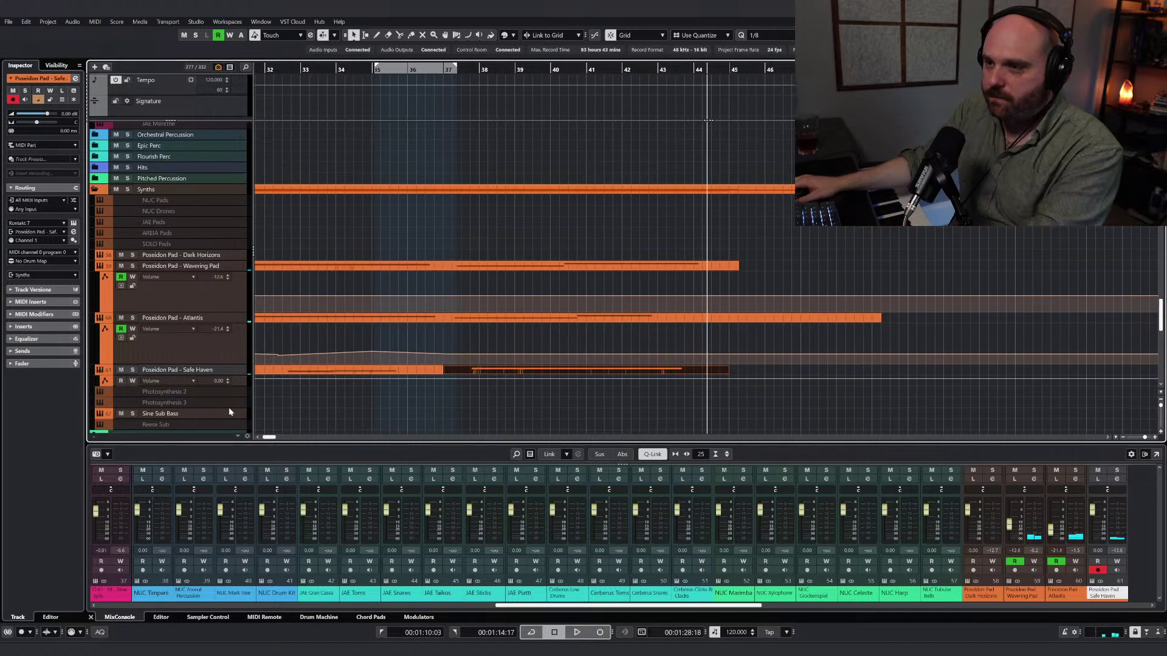
{"action": "left_click_drag", "start_coordinate": [234, 386], "coordinate": [237, 416]}
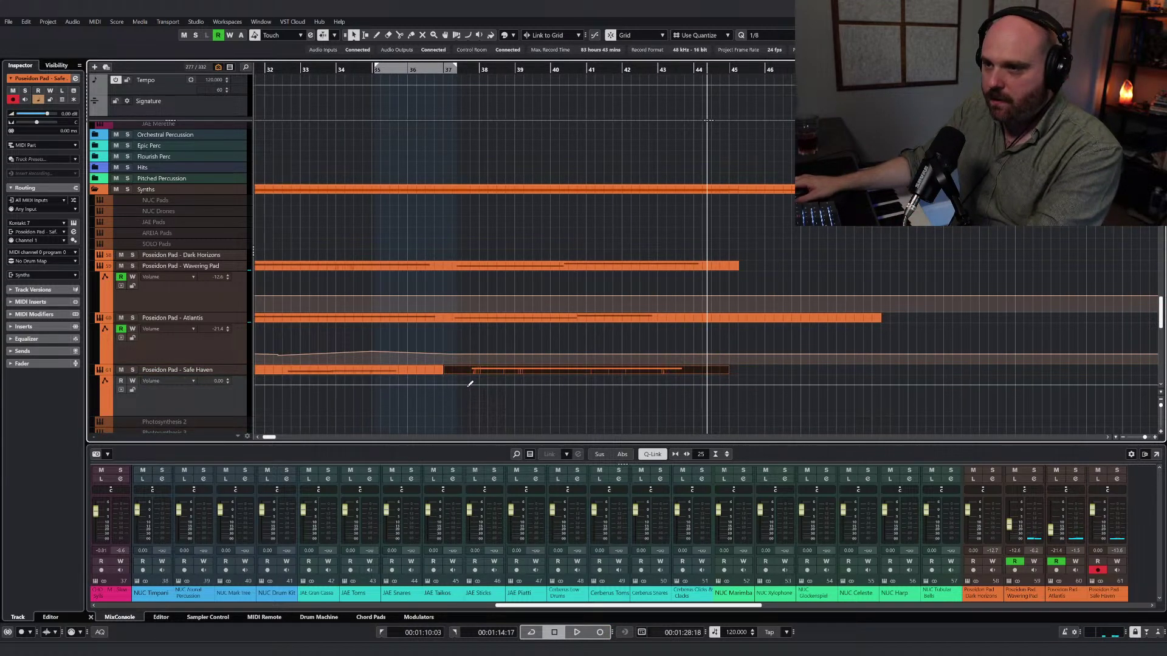
{"action": "left_click_drag", "start_coordinate": [468, 384], "coordinate": [487, 385]}
{"action": "left_click", "coordinate": [586, 392]}
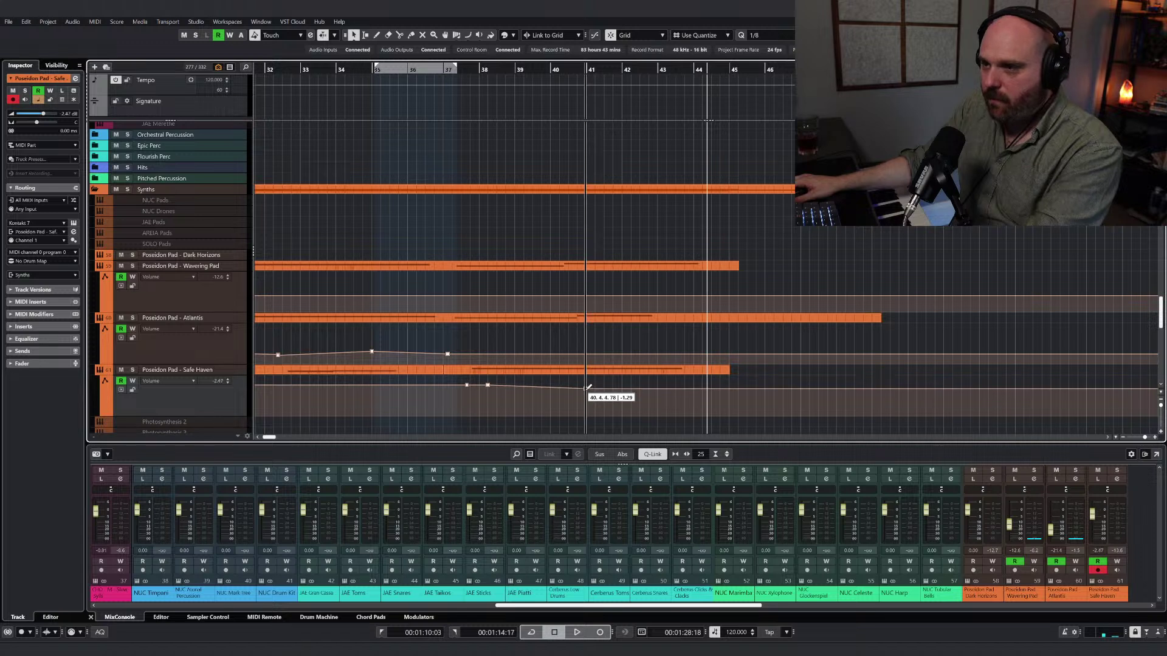
{"action": "left_click_drag", "start_coordinate": [680, 392], "coordinate": [689, 408]}
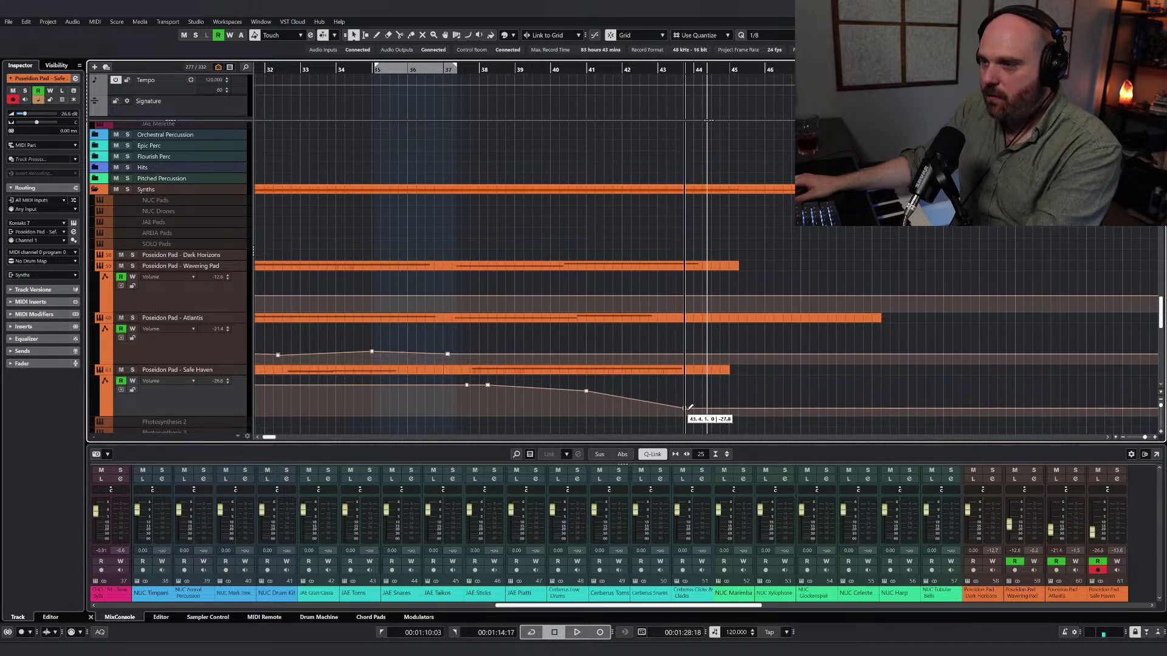
Step: Audition the Safe Haven pad from bar 37, lower its volume point near bar 41 and raise the fade's end to about -15 dB
{"action": "left_click", "coordinate": [461, 70]}
{"action": "scroll", "coordinate": [479, 219], "scroll_direction": "left", "scroll_amount": 5}
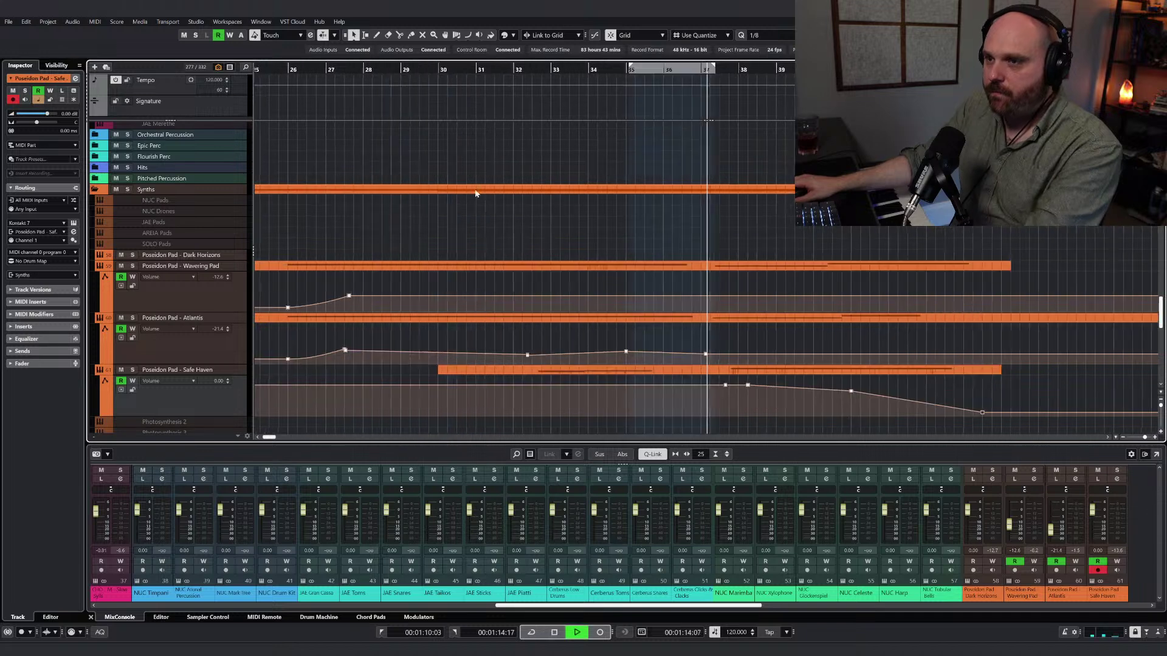
{"action": "key", "text": "space"}
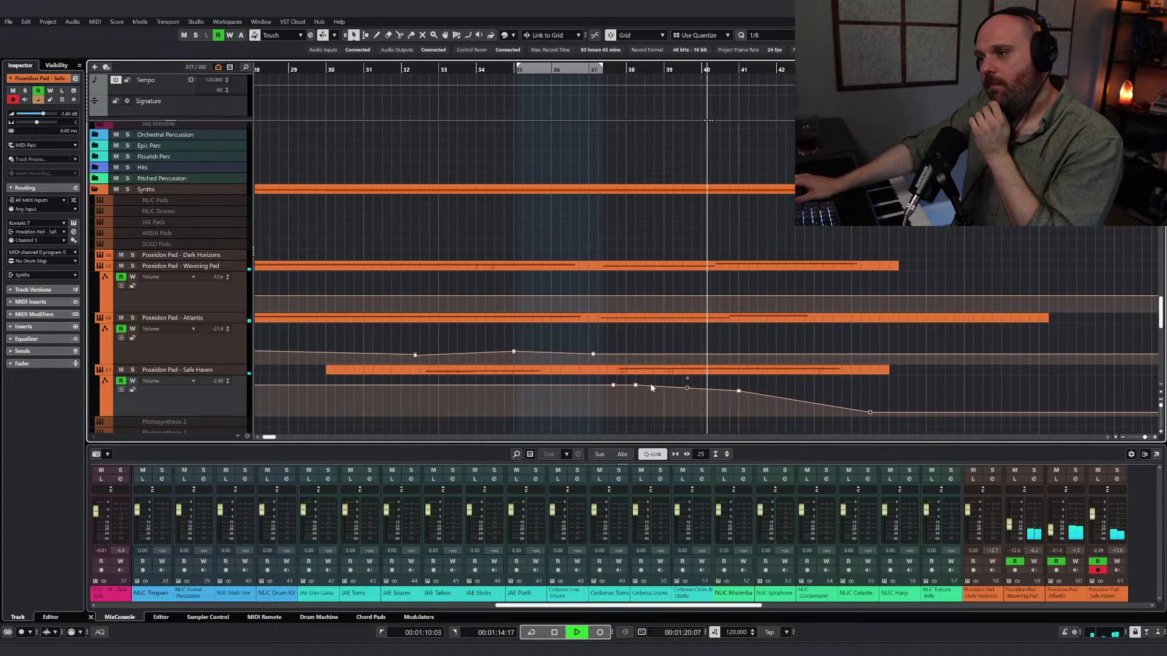
{"action": "right_click", "coordinate": [651, 385]}
{"action": "left_click", "coordinate": [651, 384]}
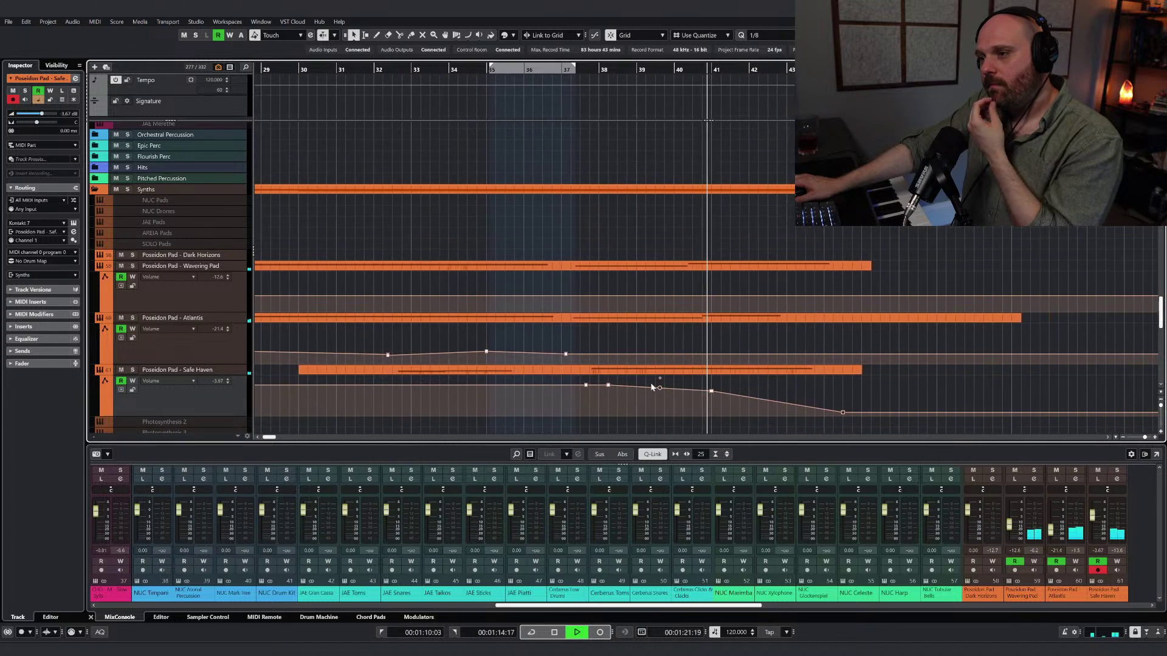
{"action": "left_click", "coordinate": [691, 392]}
{"action": "left_click_drag", "start_coordinate": [691, 392], "coordinate": [693, 398]}
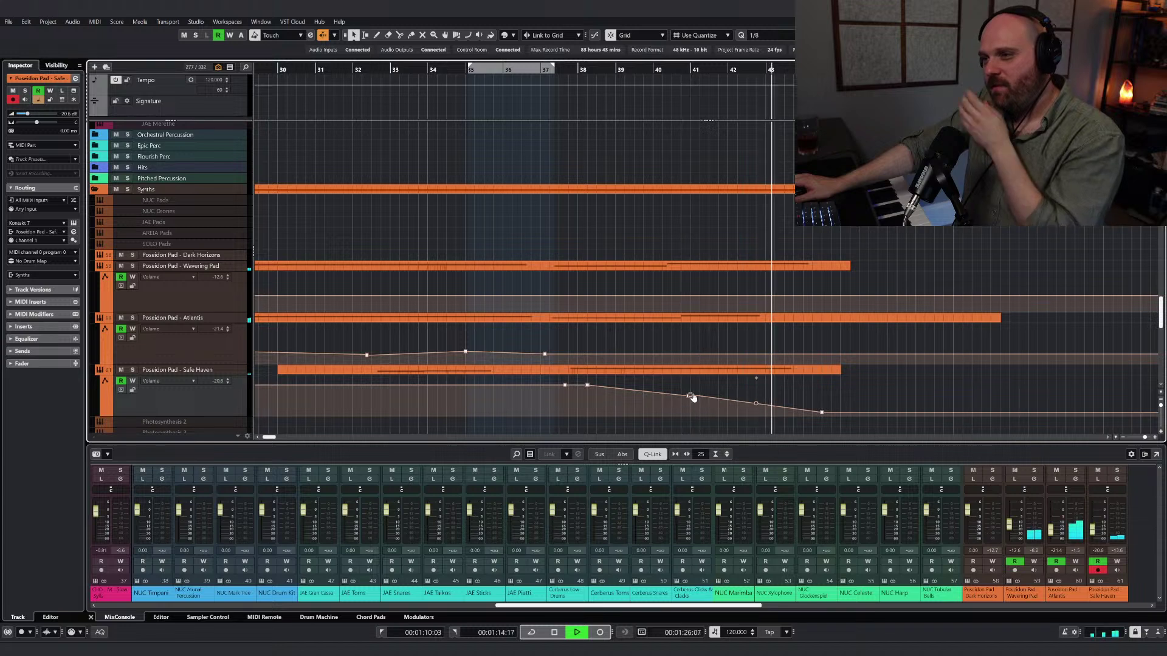
{"action": "left_click_drag", "start_coordinate": [822, 413], "coordinate": [821, 403]}
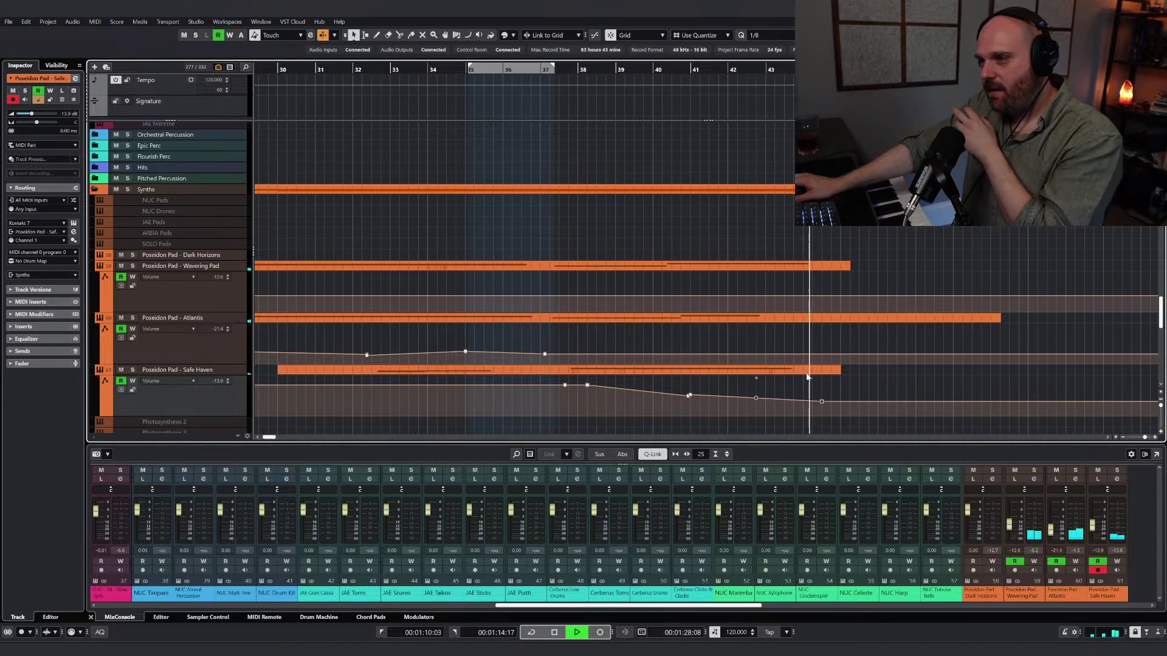
{"action": "key", "text": "space"}
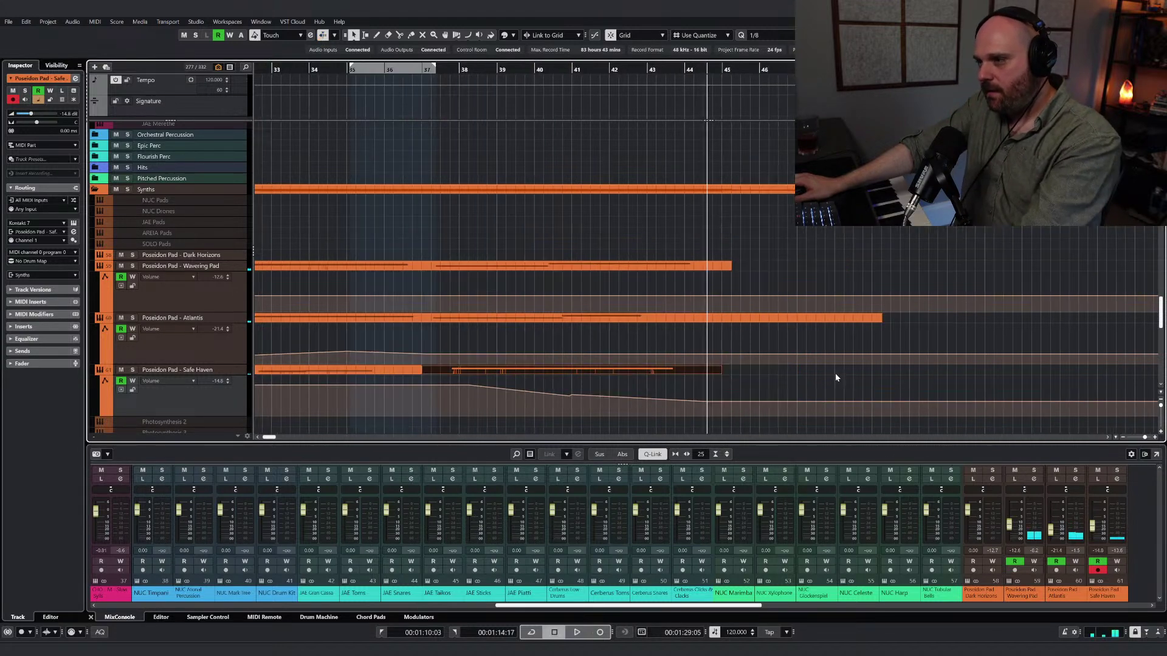
Step: Extend the Safe Haven pad's sustained note to about bar 46 and continue its volume fade down to the same bar
{"action": "double_click", "coordinate": [720, 372]}
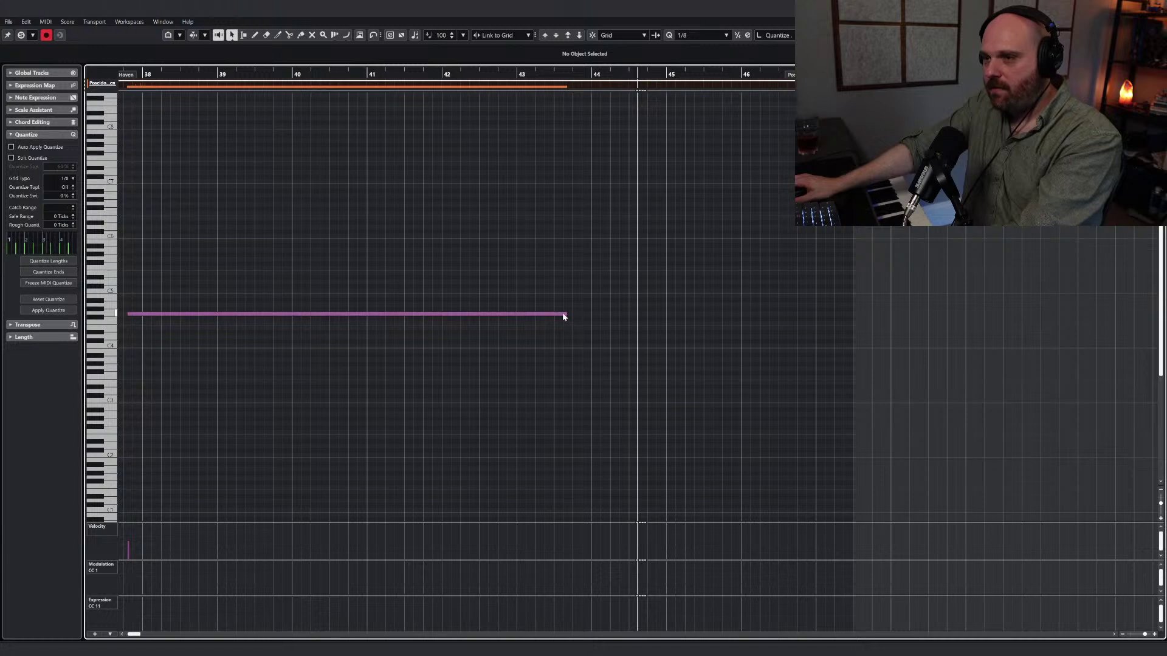
{"action": "left_click_drag", "start_coordinate": [564, 316], "coordinate": [751, 315]}
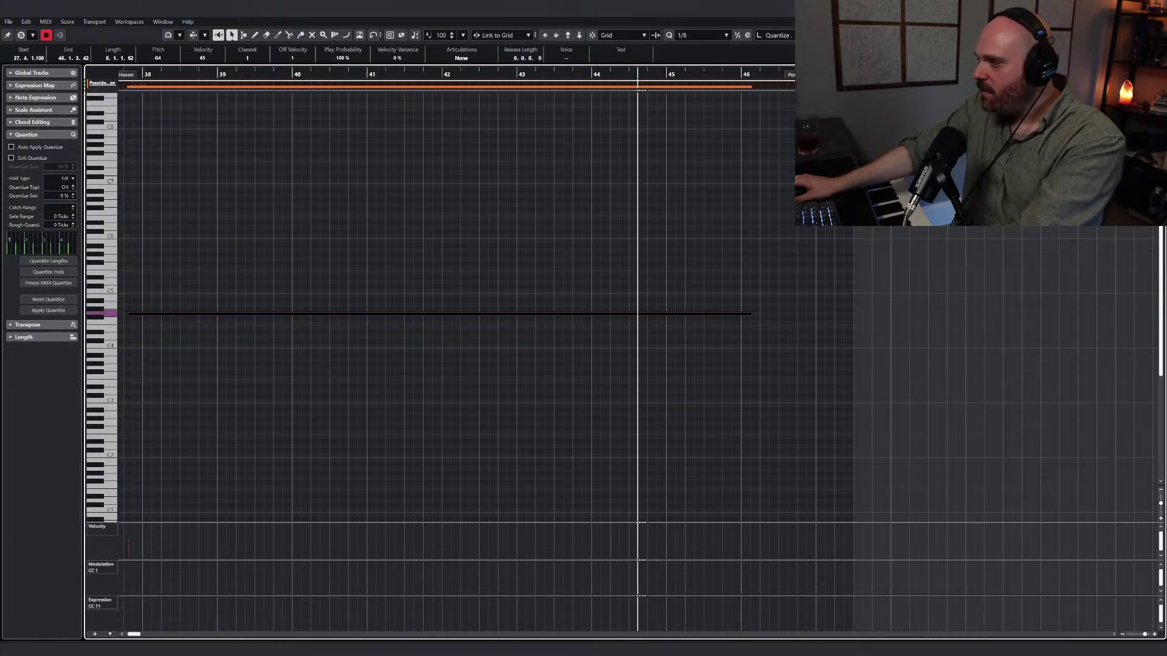
{"action": "key", "text": "Escape"}
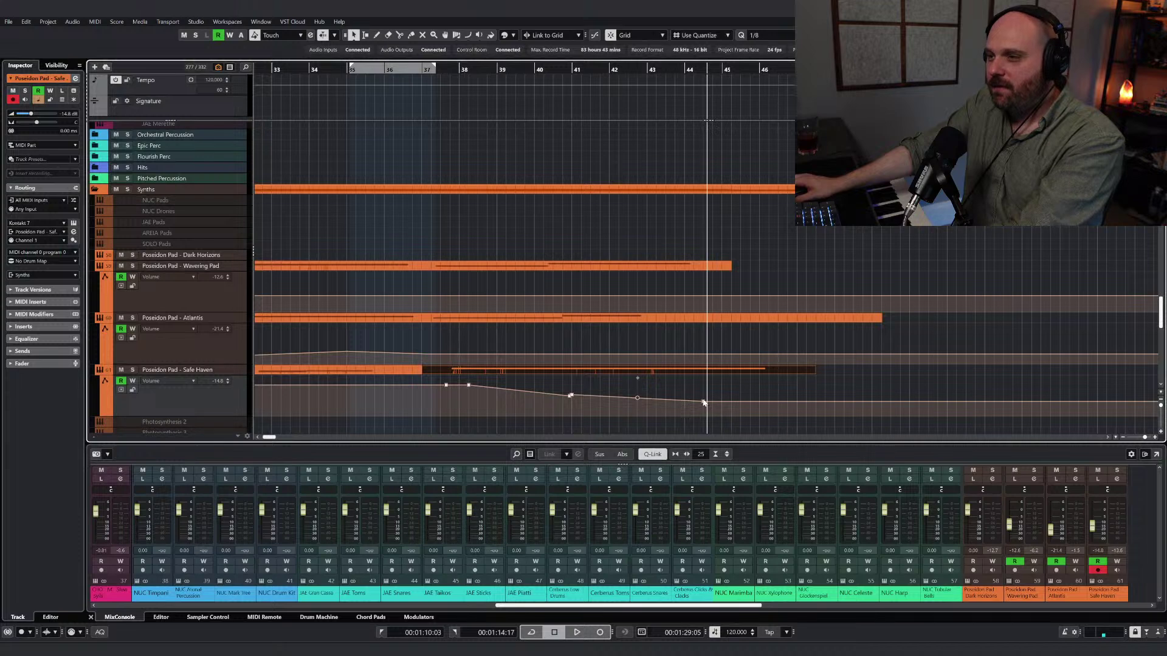
{"action": "left_click", "coordinate": [704, 401]}
{"action": "left_click_drag", "start_coordinate": [742, 400], "coordinate": [766, 410]}
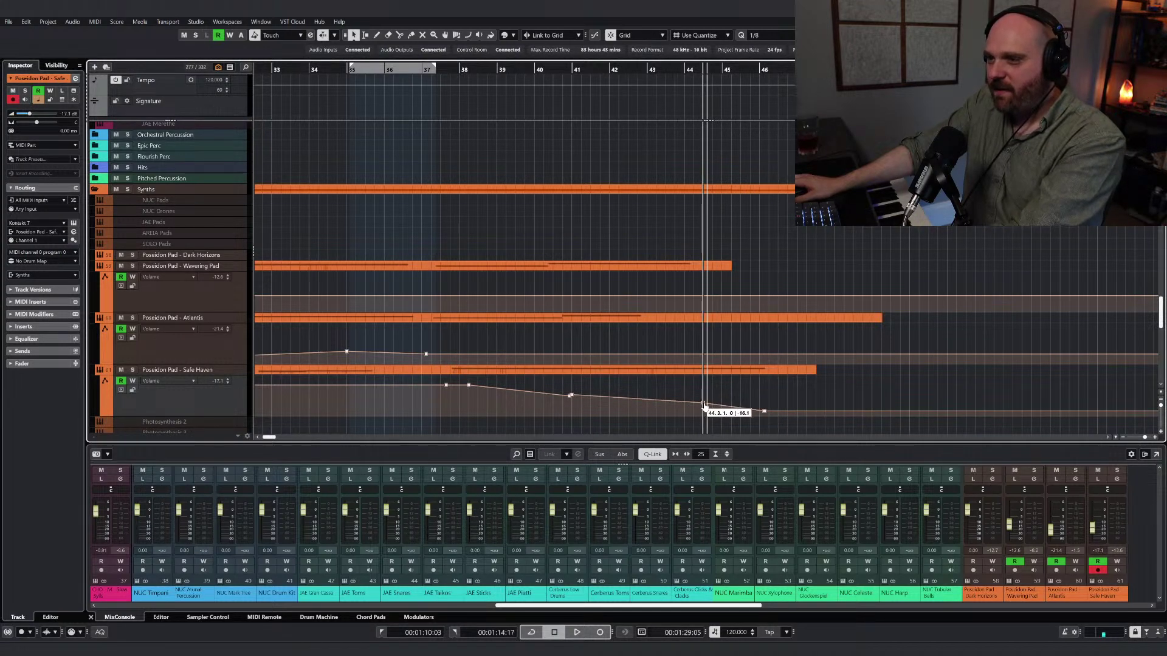
{"action": "key", "text": "g"}
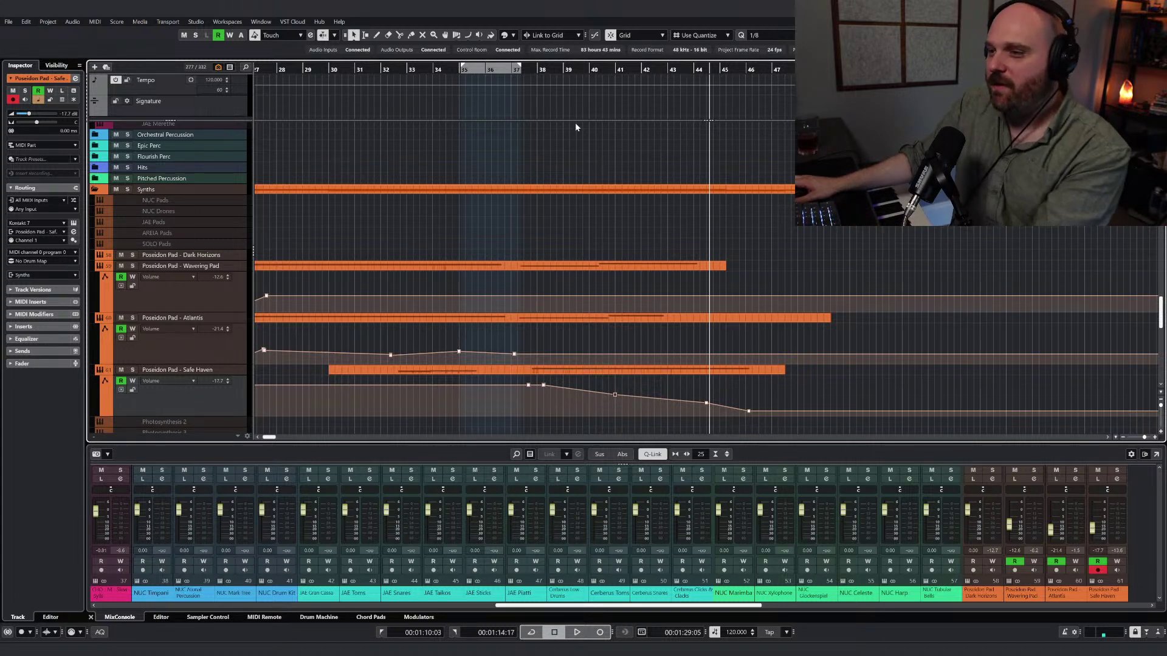
Step: Play back the pads from bar 37 and review the Safe Haven part's fade
{"action": "left_click", "coordinate": [524, 69]}
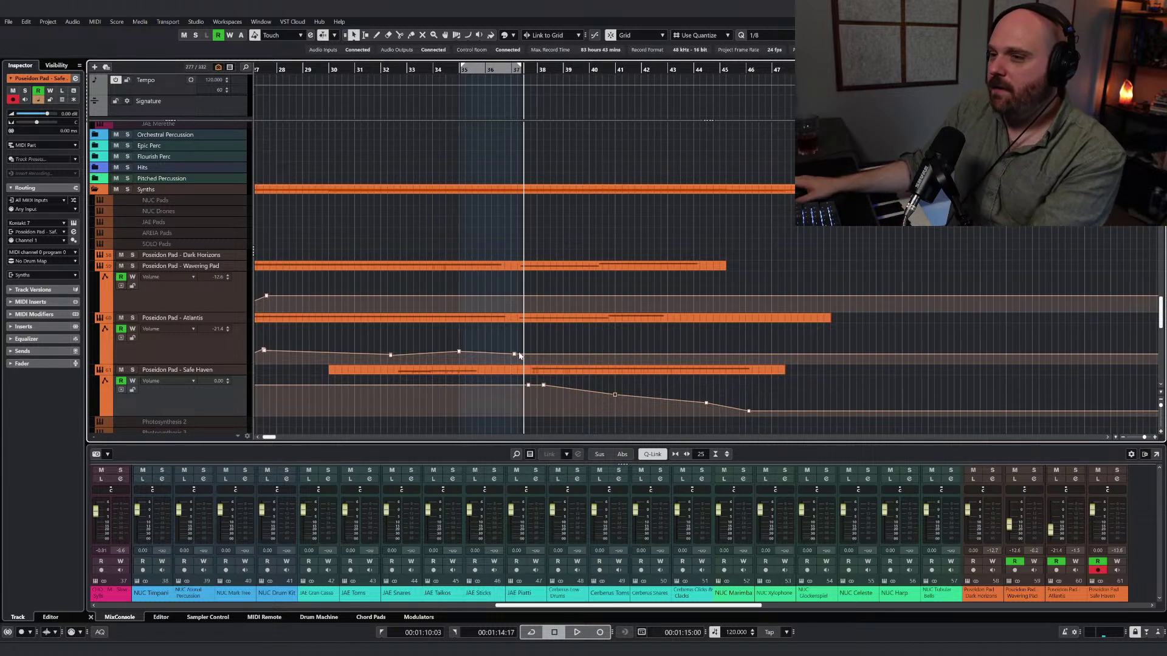
{"action": "left_click_drag", "start_coordinate": [518, 69], "coordinate": [517, 85]}
{"action": "right_click", "coordinate": [560, 294]}
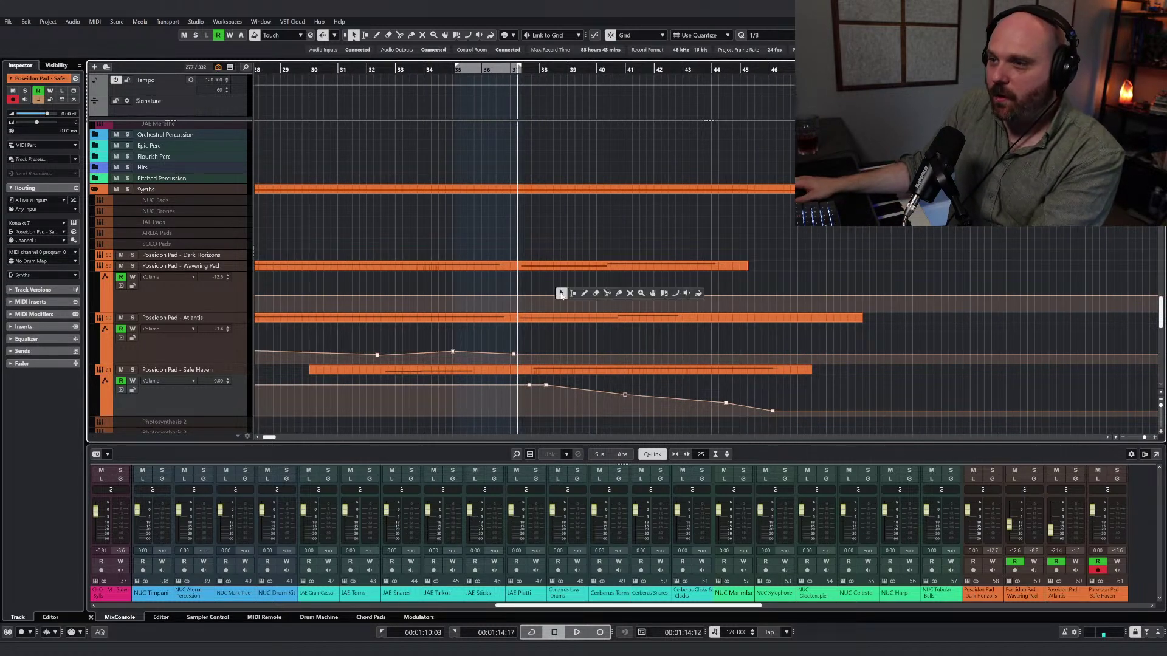
{"action": "key", "text": "space"}
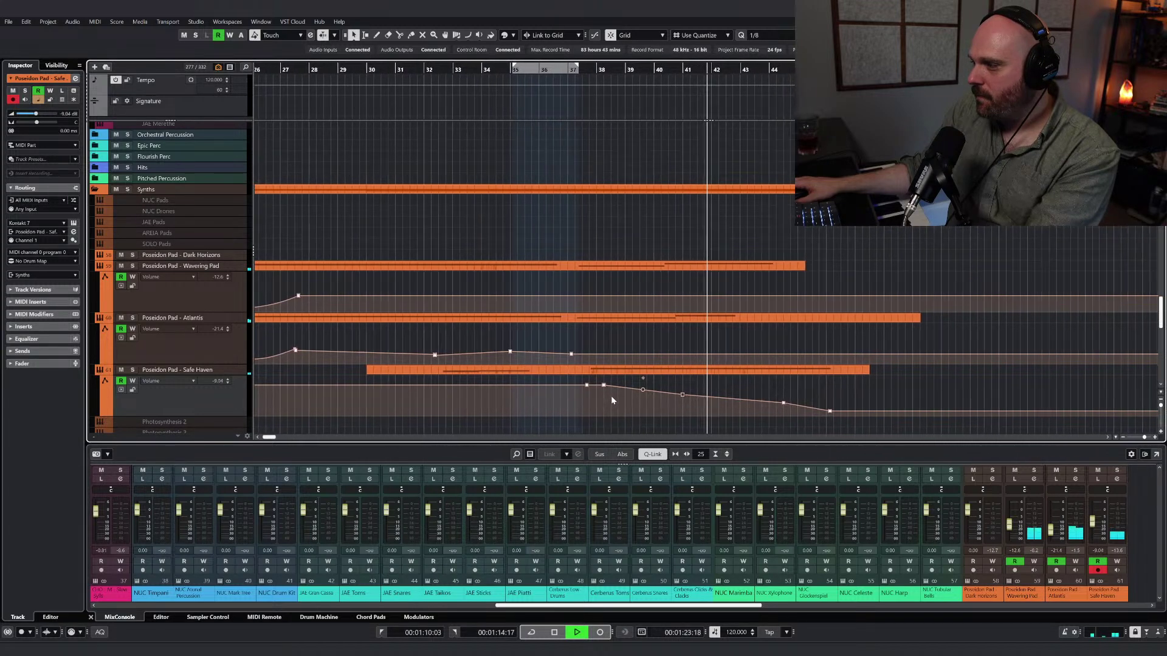
{"action": "left_click", "coordinate": [590, 372]}
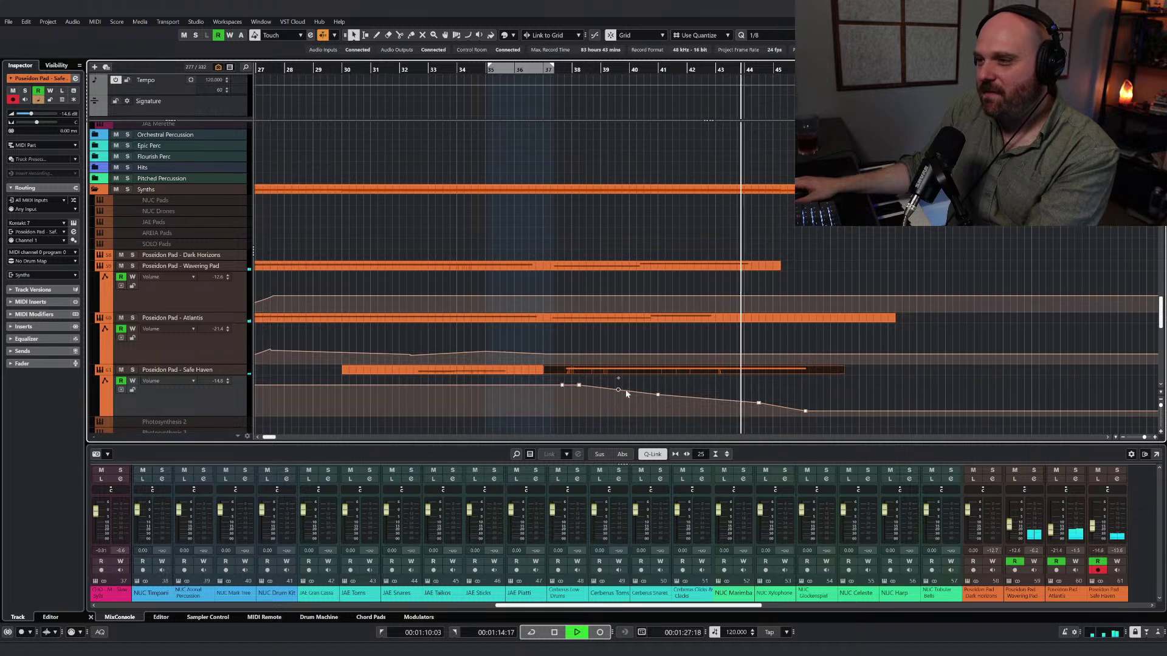
{"action": "scroll", "coordinate": [620, 375], "scroll_direction": "down", "scroll_amount": 3}
{"action": "key", "text": "space"}
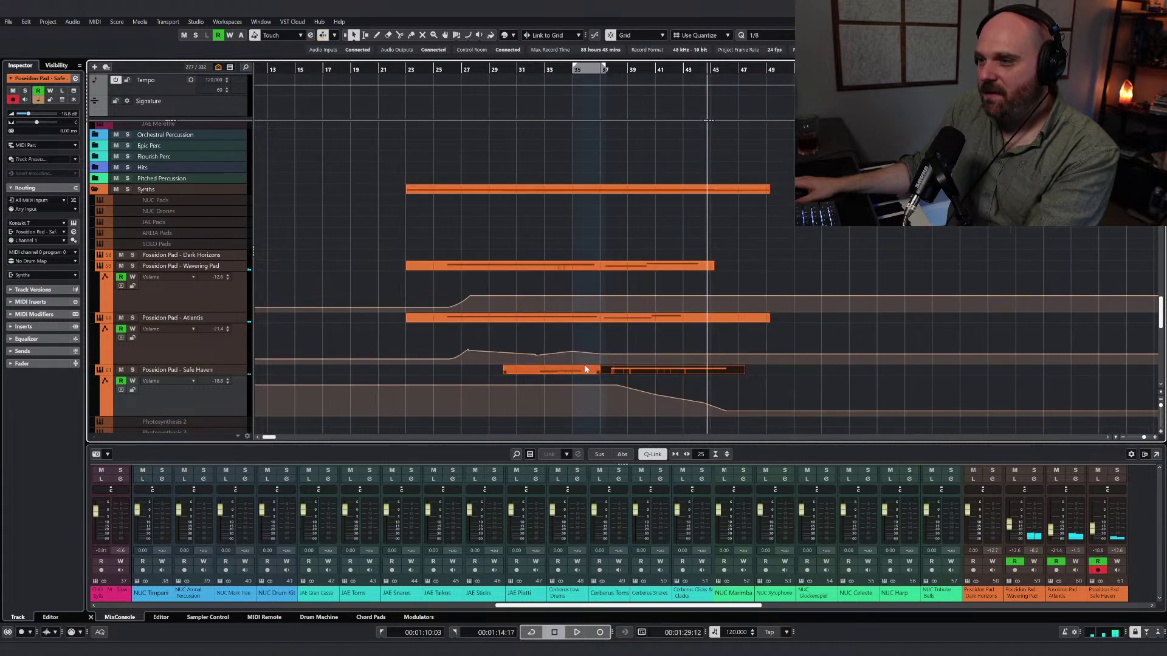
Step: Extend the earlier Safe Haven part back to about bar 24 and draw a sustained note from late bar 26 to bar 32
{"action": "key", "text": "space"}
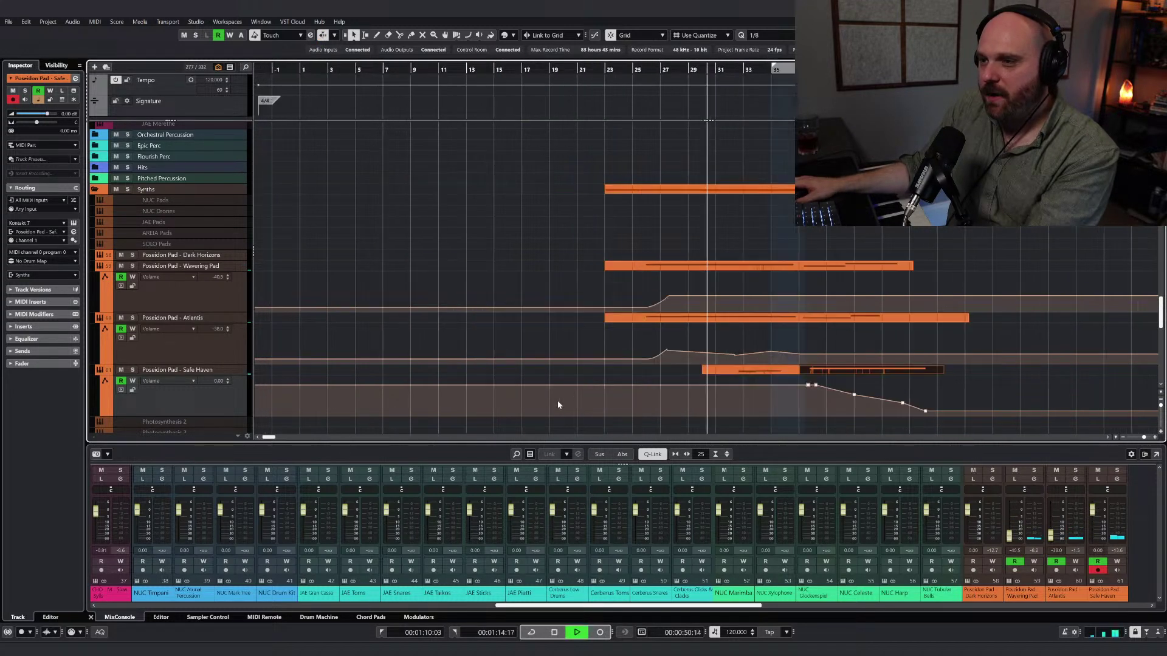
{"action": "left_click_drag", "start_coordinate": [702, 370], "coordinate": [626, 372]}
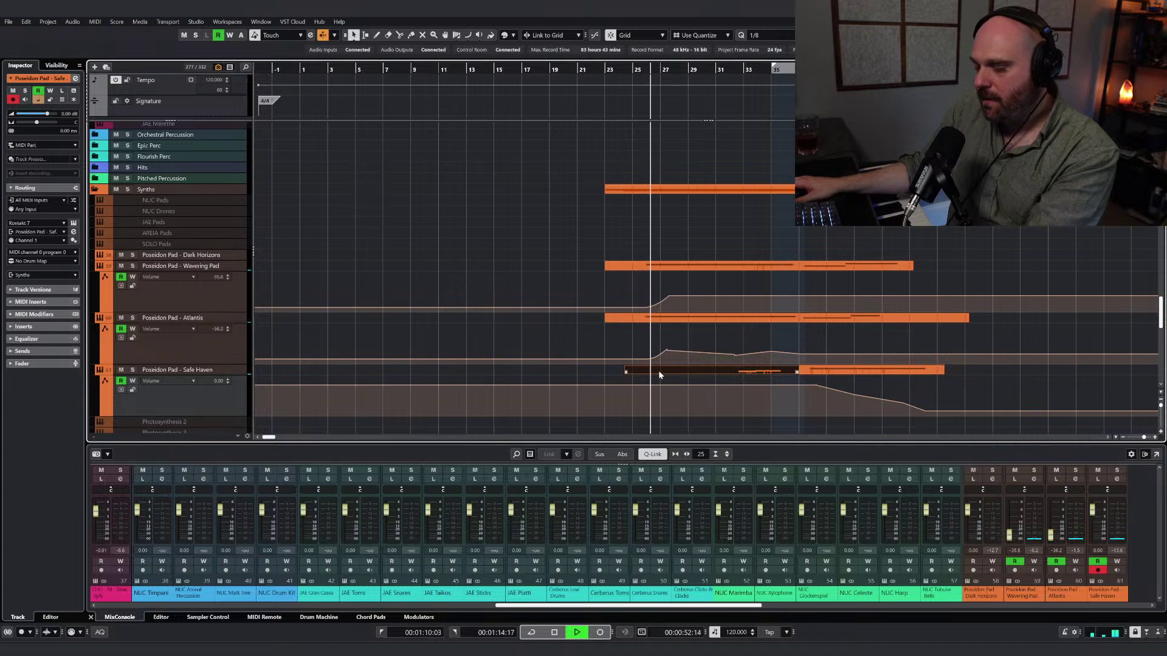
{"action": "key", "text": "ctrl+e"}
{"action": "right_click", "coordinate": [578, 395]}
{"action": "left_click", "coordinate": [602, 392]}
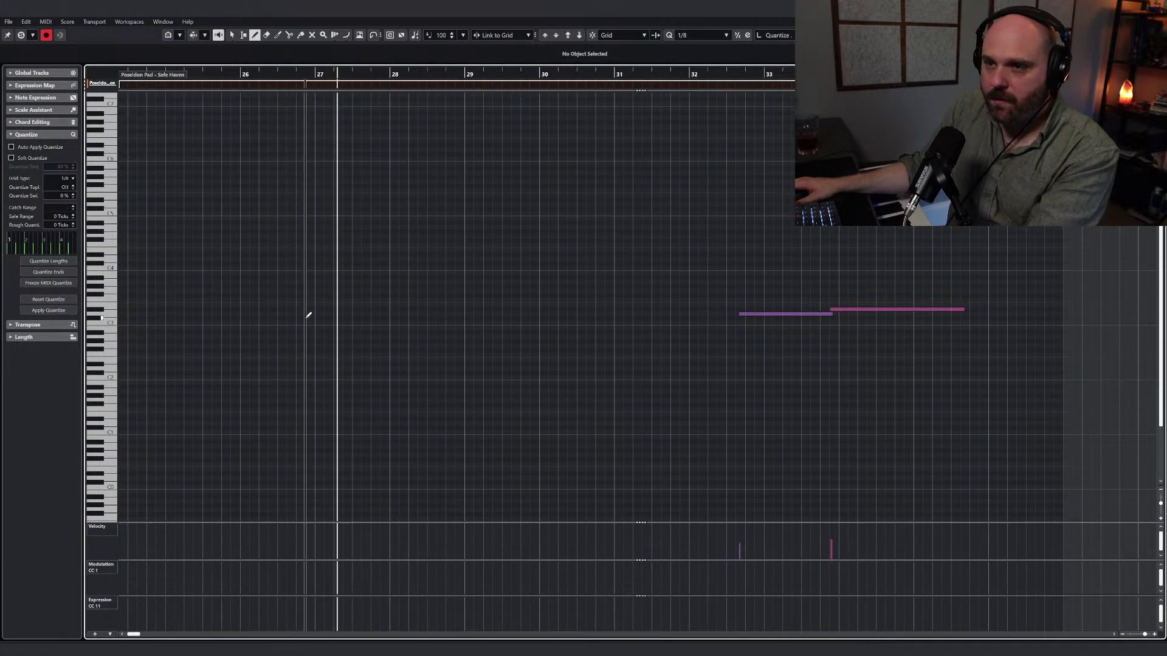
{"action": "left_click_drag", "start_coordinate": [310, 314], "coordinate": [720, 308]}
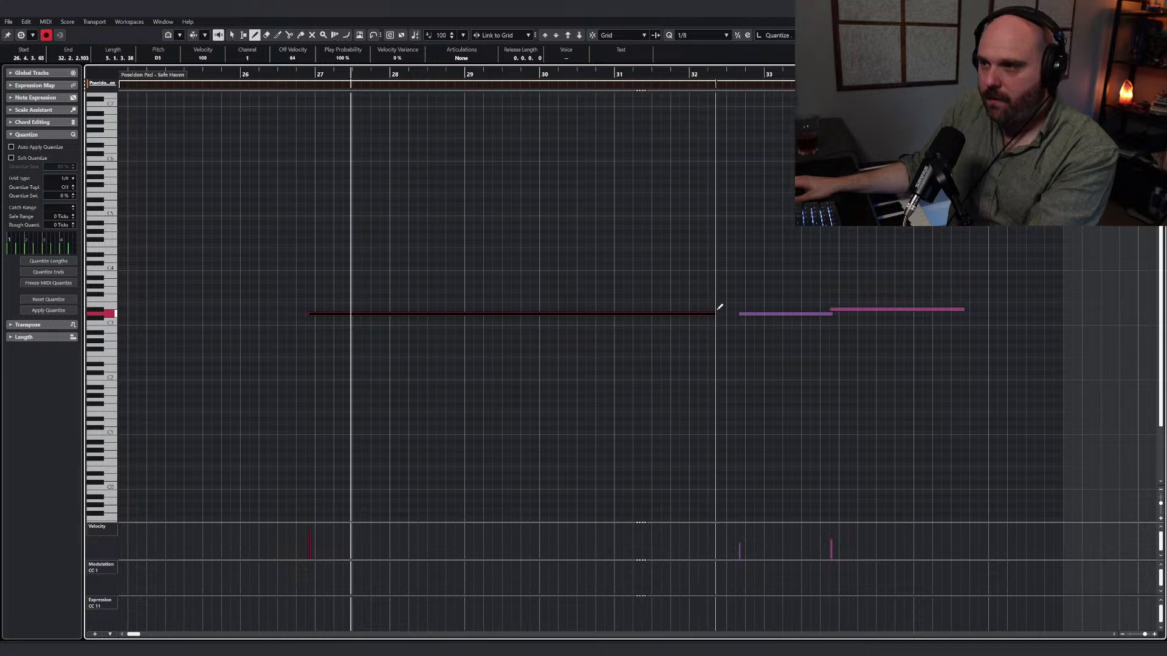
{"action": "key", "text": "1"}
{"action": "key", "text": "Return"}
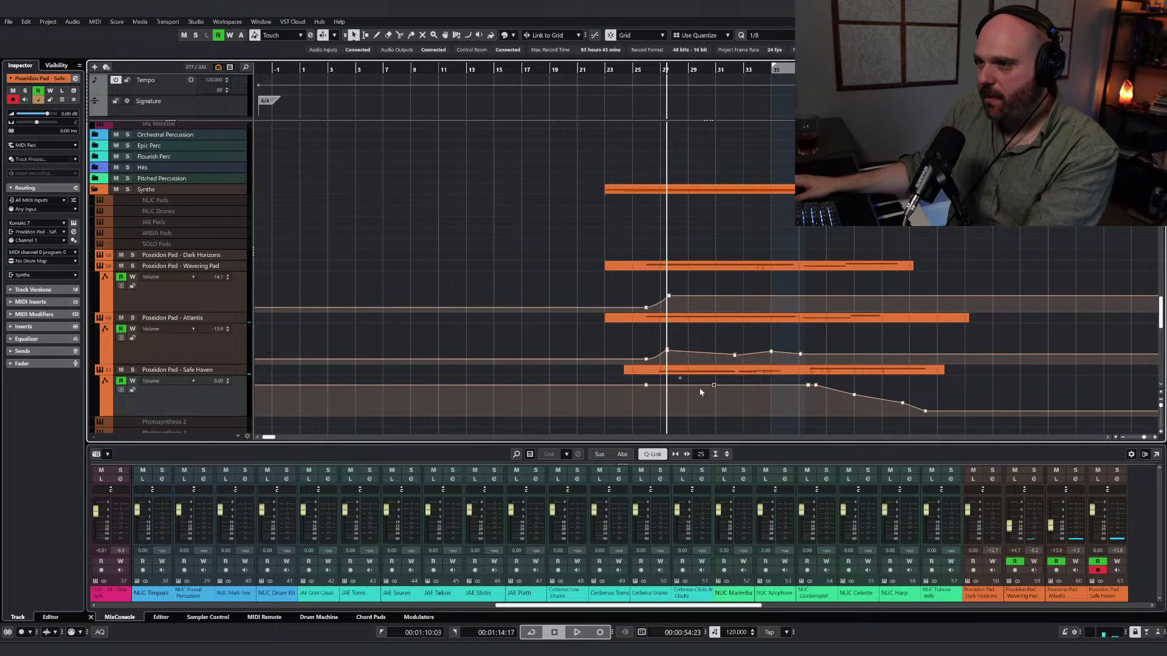
Step: Shape the Safe Haven volume to rise from a low level at about bar 25 through bar 29 towards its bar 37 peak
{"action": "left_click_drag", "start_coordinate": [646, 389], "coordinate": [697, 396]}
{"action": "left_click", "coordinate": [625, 71]}
{"action": "key", "text": "space"}
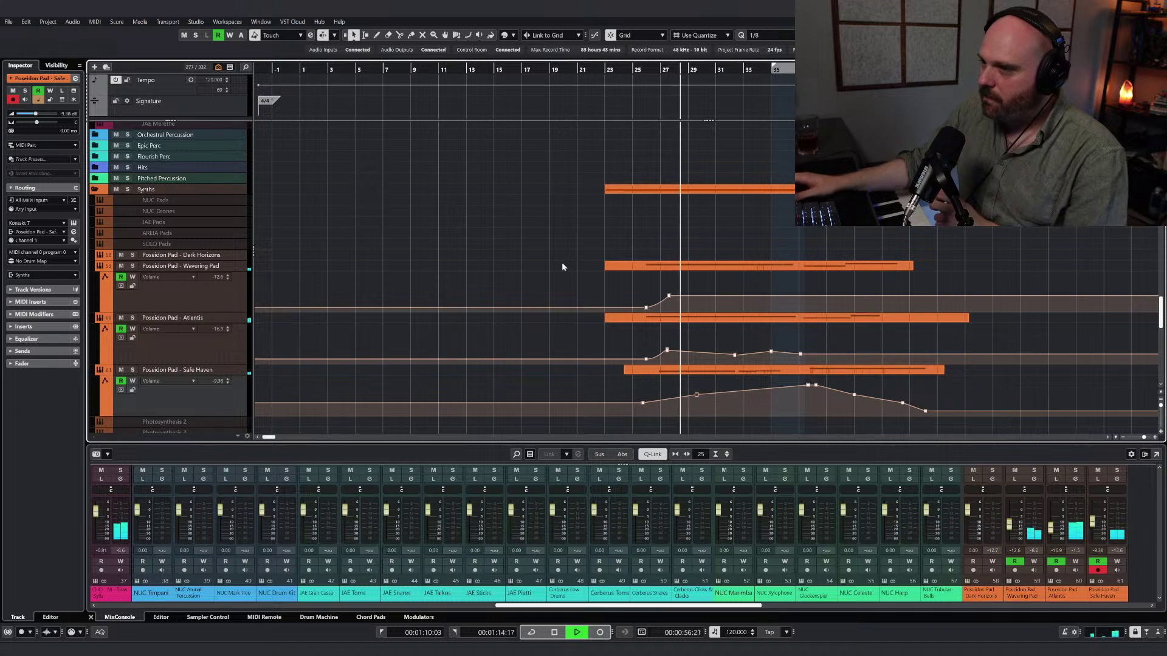
{"action": "left_click_drag", "start_coordinate": [697, 395], "coordinate": [690, 394]}
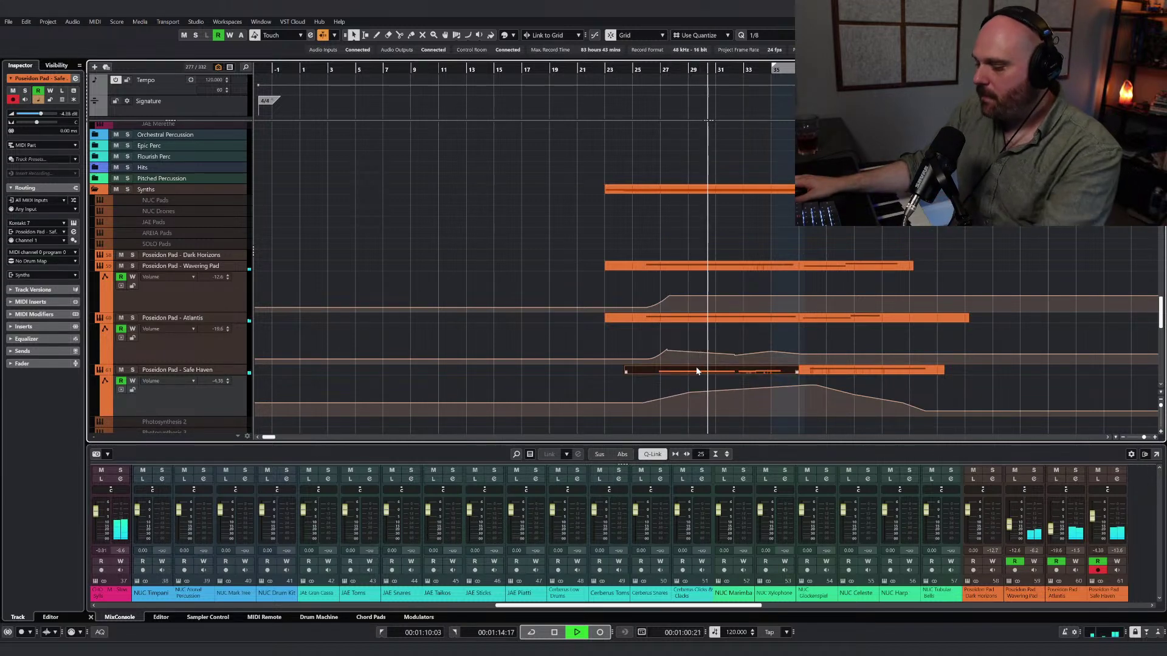
Step: Start the Safe Haven lead-in note earlier, around mid bar 25, and begin its volume rise lower at about bar 25
{"action": "key", "text": "ctrl+e"}
{"action": "left_click_drag", "start_coordinate": [302, 315], "coordinate": [216, 315]}
{"action": "key", "text": "ctrl+e"}
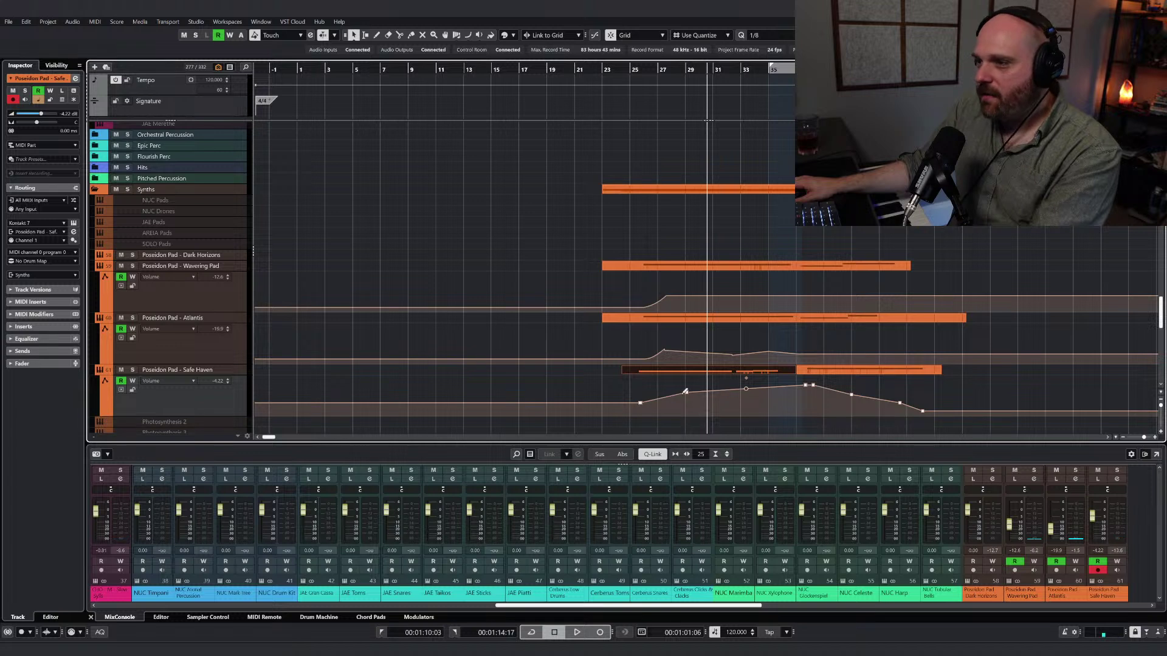
{"action": "left_click_drag", "start_coordinate": [688, 396], "coordinate": [632, 409]}
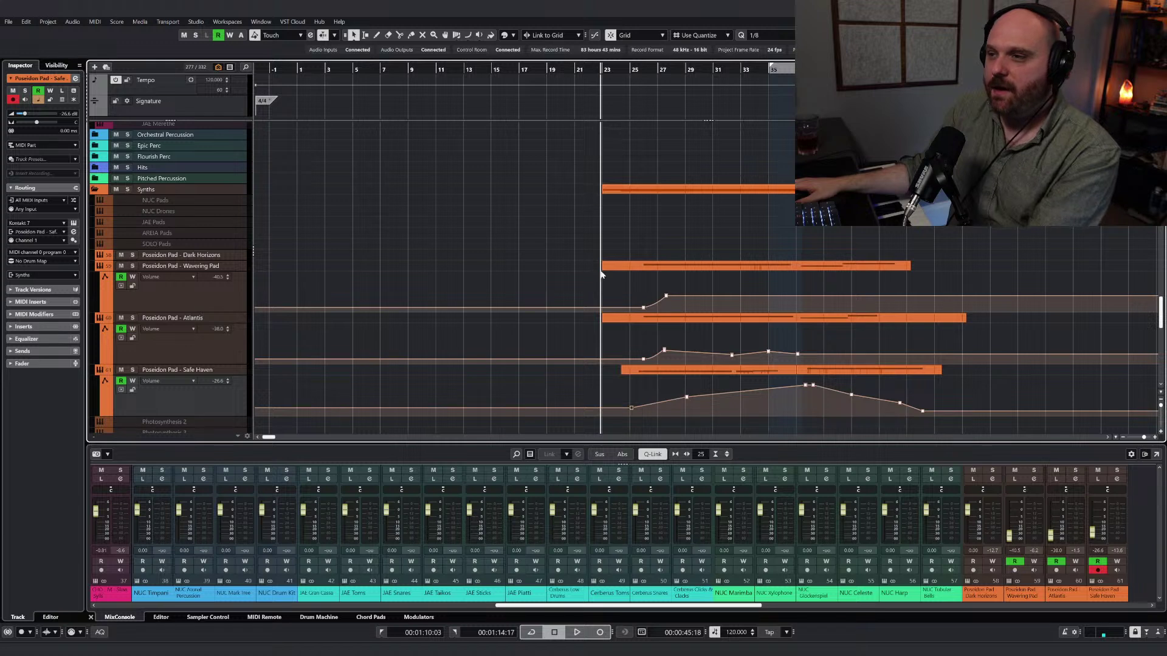
Step: Play back the cue from bar 23 and review how the pads swell and fade across the new chords
{"action": "key", "text": "space"}
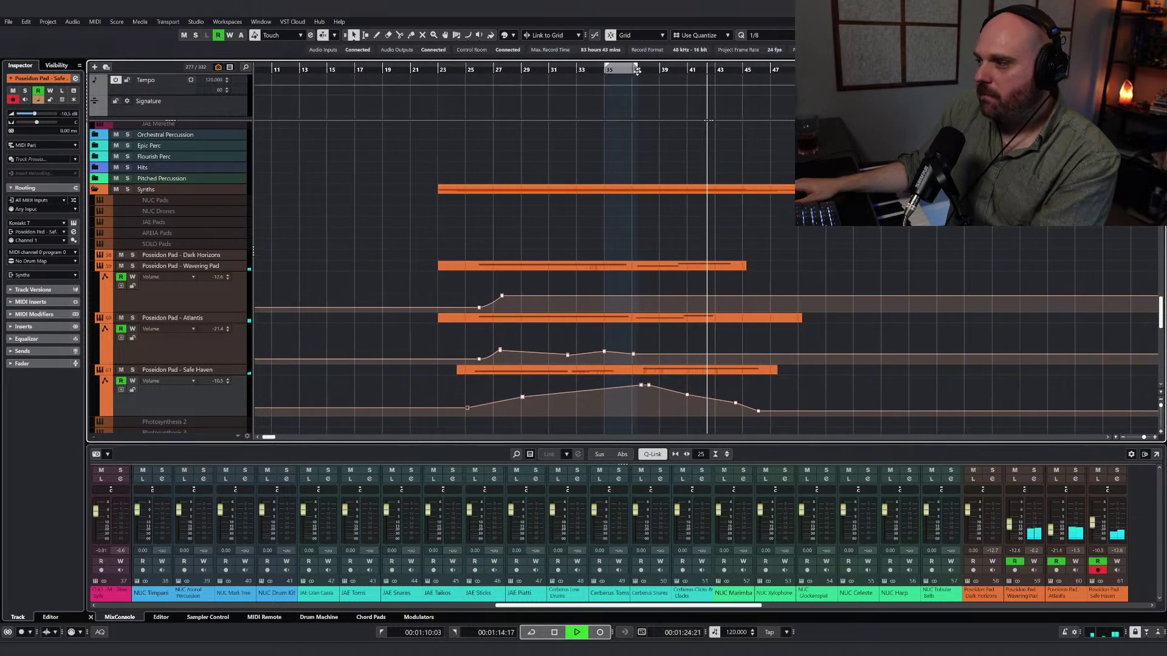
{"action": "key", "text": "space"}
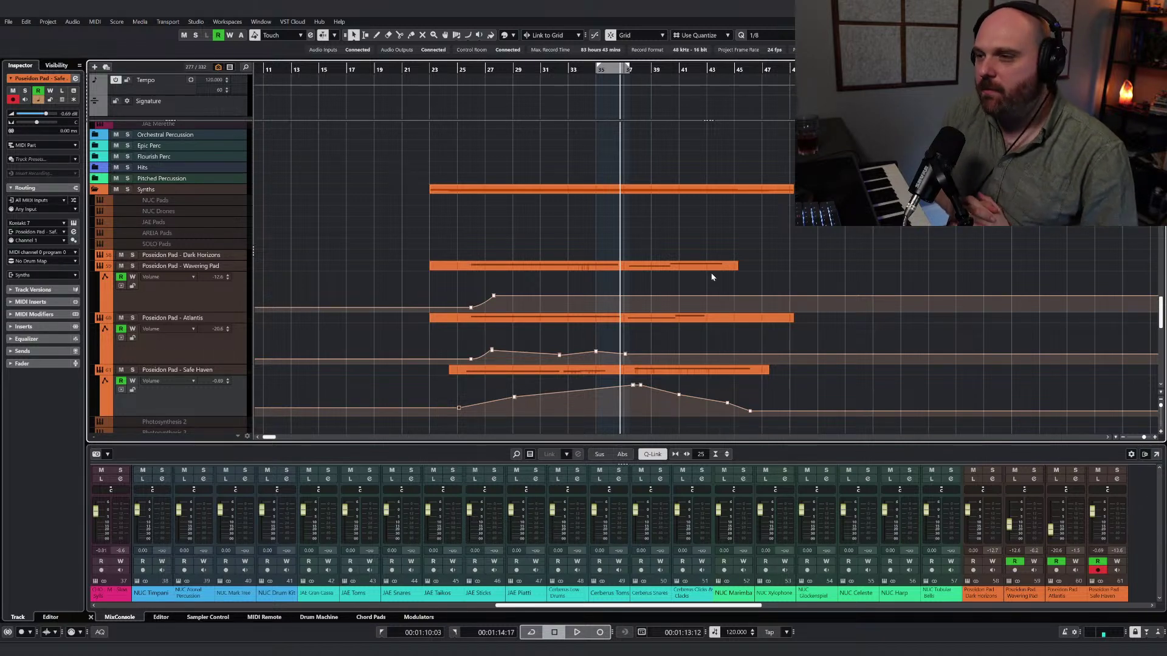
{"action": "scroll", "coordinate": [628, 272], "scroll_direction": "left", "scroll_amount": 5}
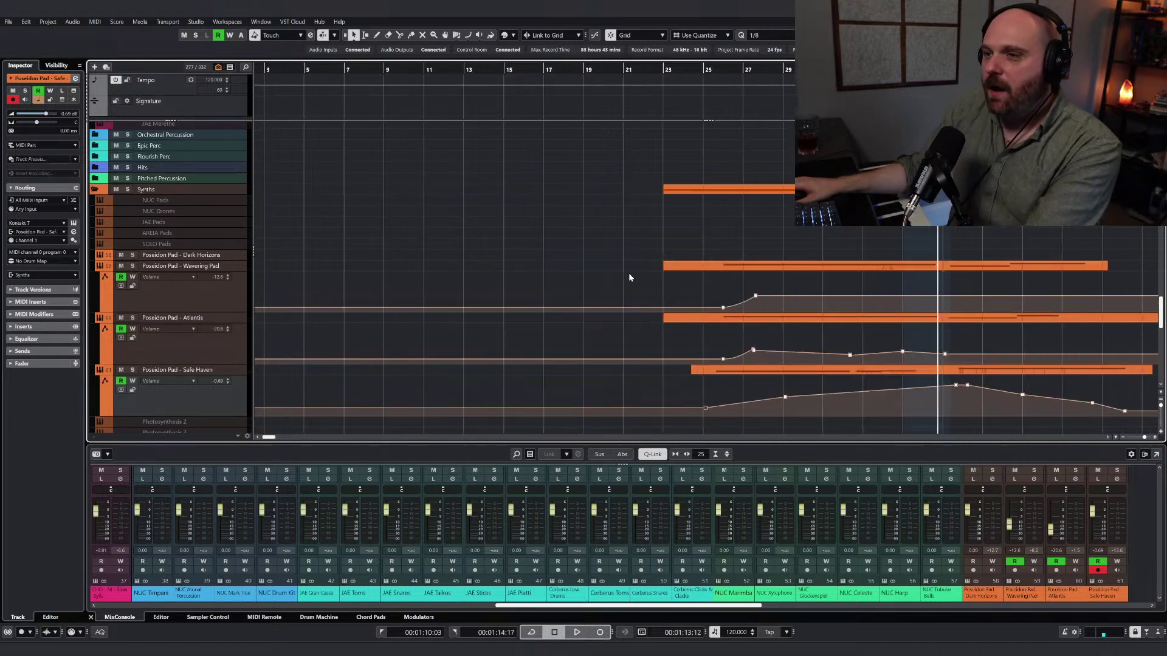
Step: Find the Orchestral Percussion folder in the track list and expand it to show its tracks
{"action": "left_click", "coordinate": [696, 69]}
{"action": "scroll", "coordinate": [756, 268], "scroll_direction": "up", "scroll_amount": 5}
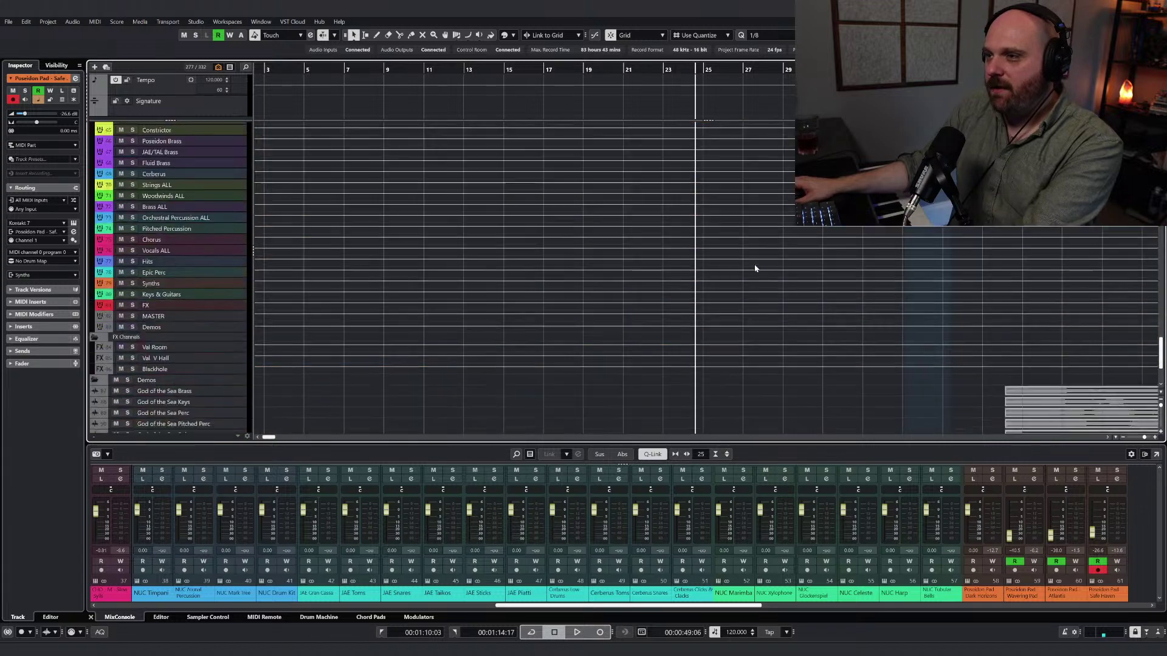
{"action": "scroll", "coordinate": [755, 268], "scroll_direction": "down", "scroll_amount": 15}
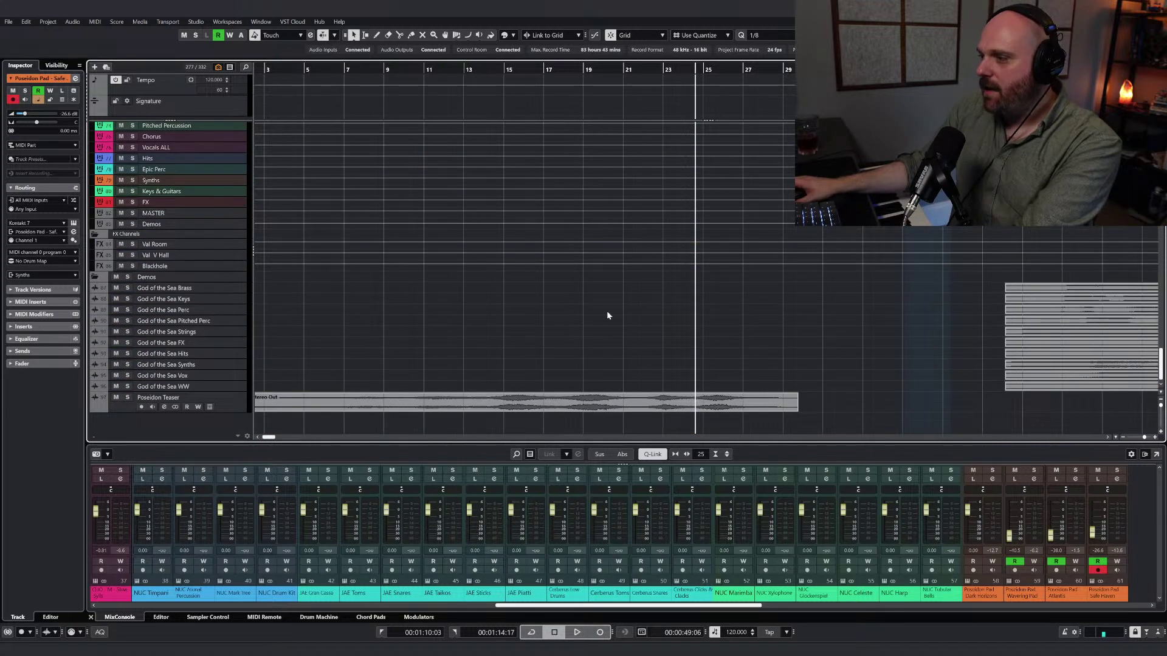
{"action": "scroll", "coordinate": [606, 315], "scroll_direction": "up", "scroll_amount": 12}
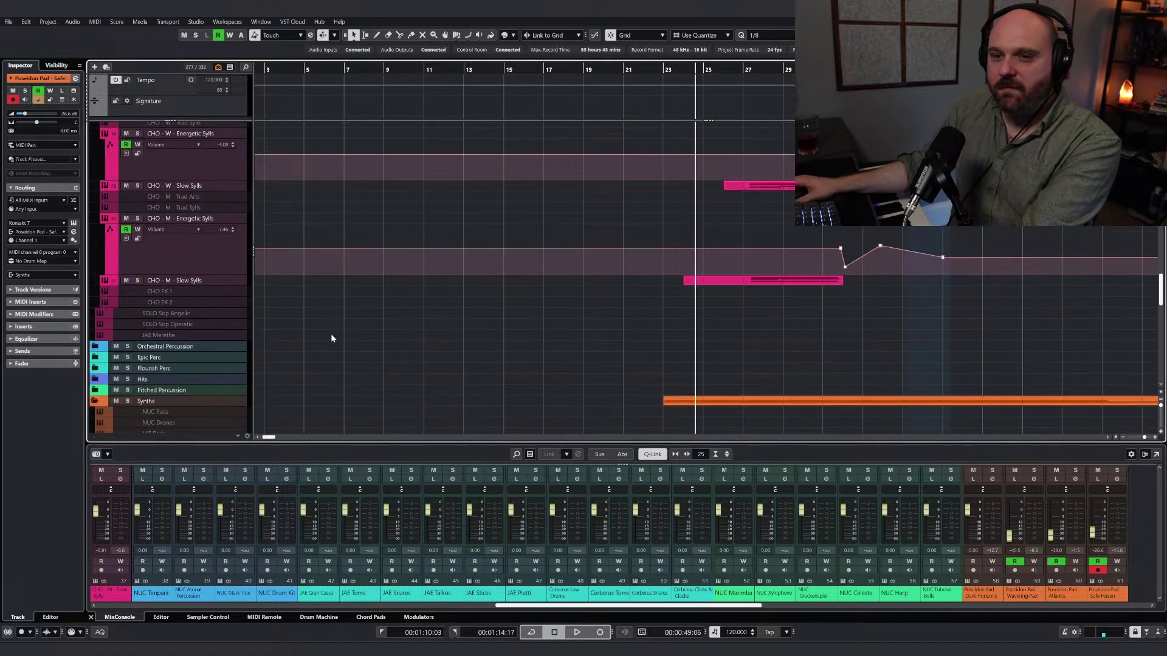
{"action": "left_click", "coordinate": [95, 348]}
{"action": "left_click", "coordinate": [94, 347]}
{"action": "scroll", "coordinate": [176, 265], "scroll_direction": "down", "scroll_amount": 3}
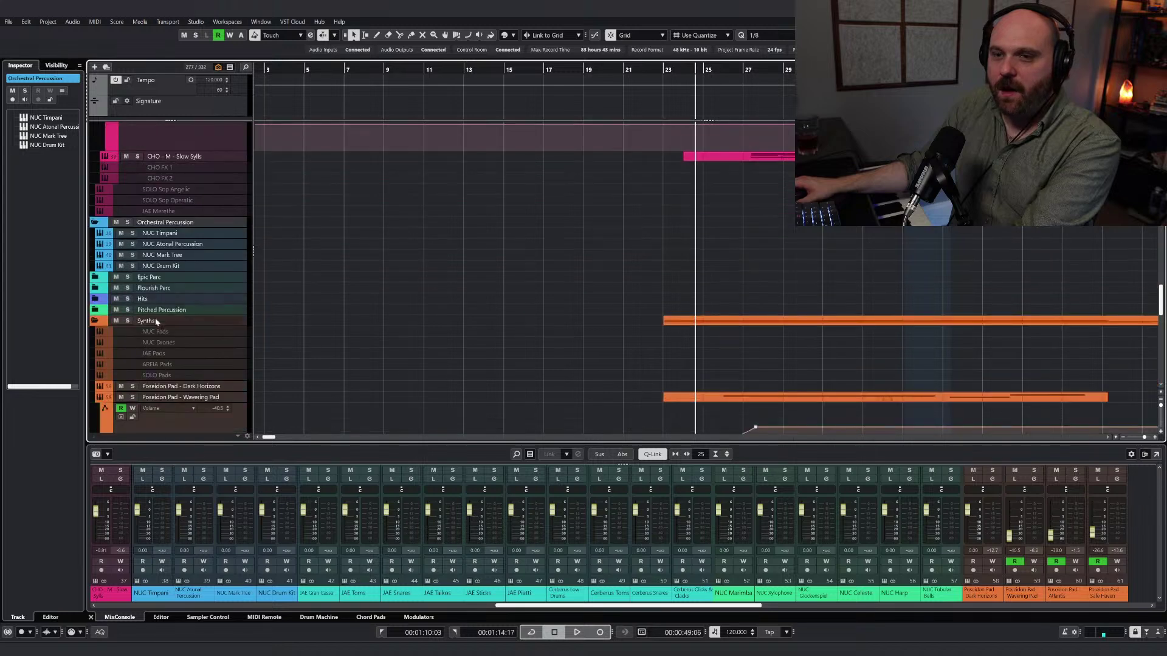
Step: Select the NUC Mark Tree track and check the articulations of its Nucleus instrument
{"action": "left_click", "coordinate": [176, 255]}
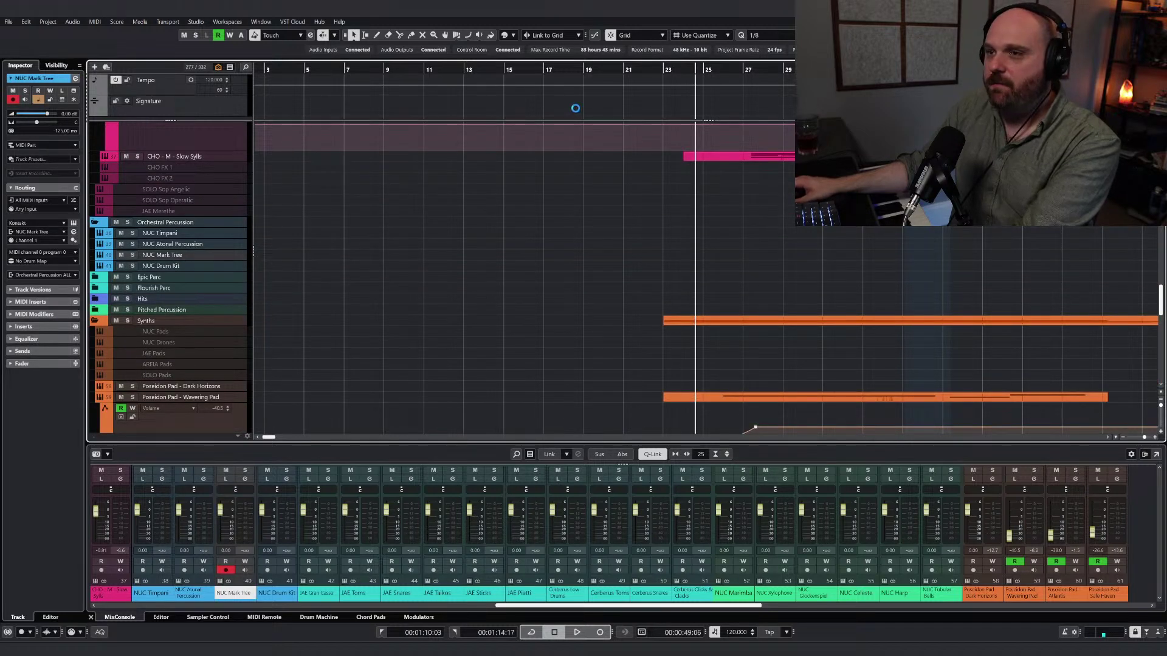
{"action": "key", "text": "ctrl+e"}
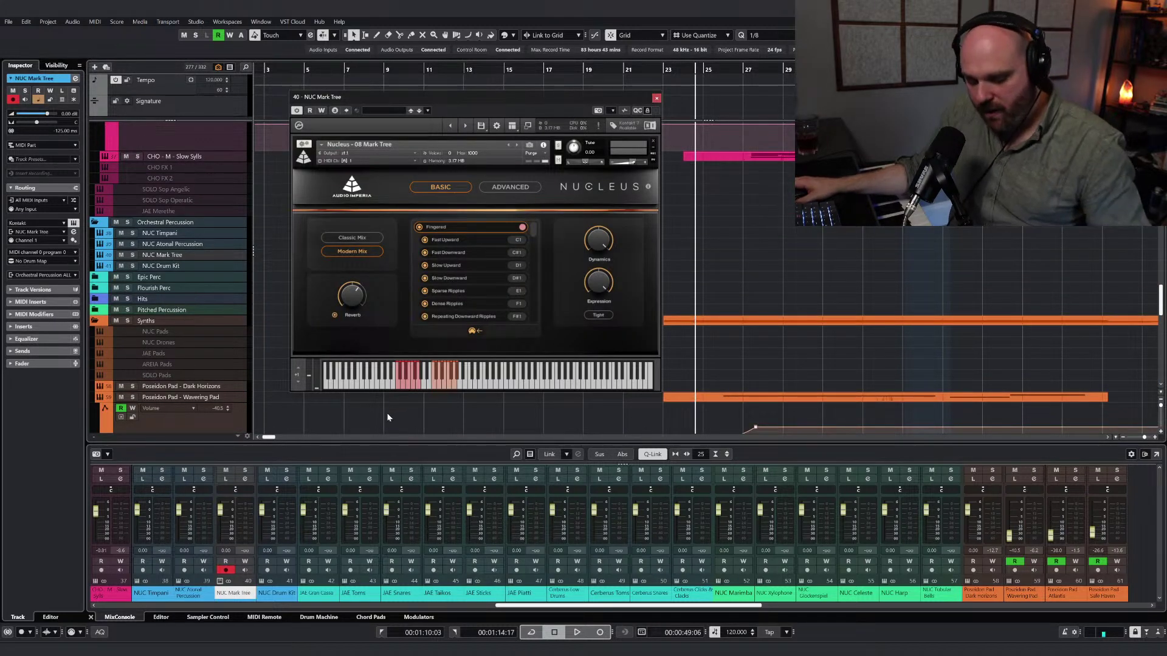
{"action": "left_click", "coordinate": [657, 98]}
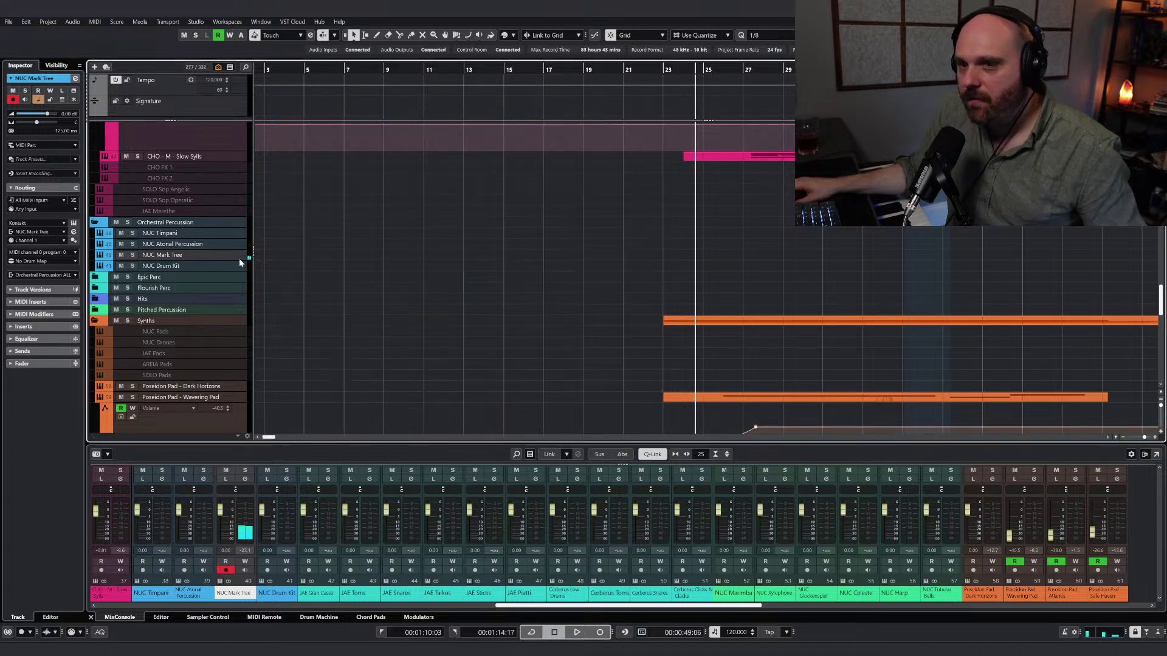
Step: Solo the NUC Mark Tree track and record a performance on it from about bar 21 to bar 28
{"action": "left_click", "coordinate": [133, 254]}
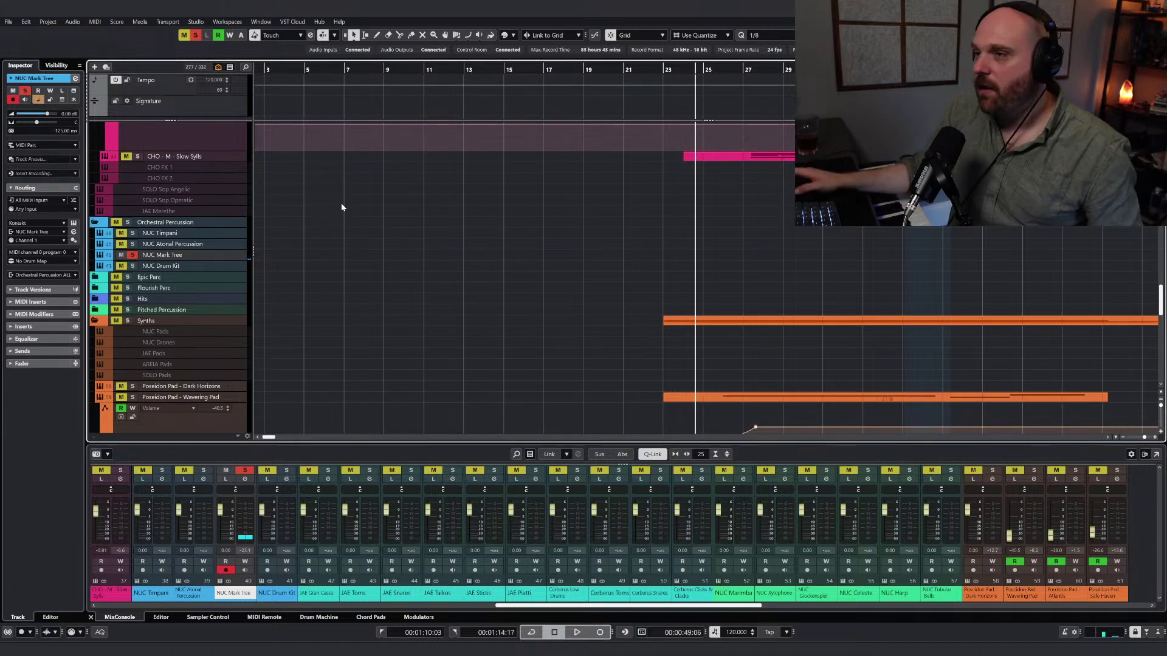
{"action": "left_click", "coordinate": [642, 70]}
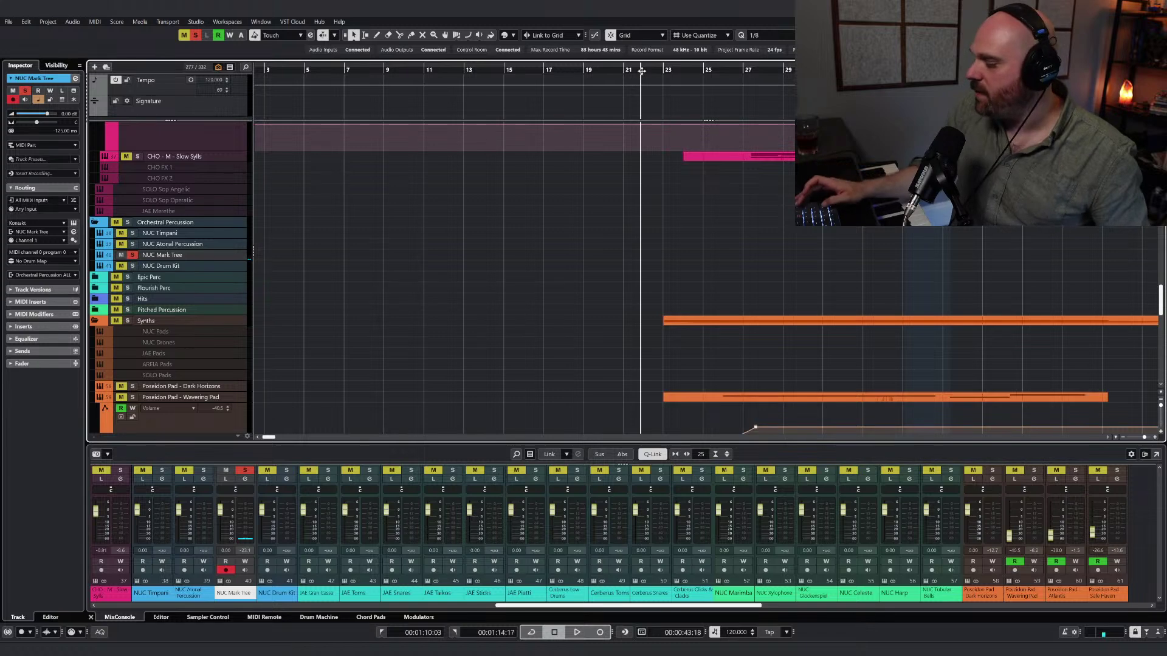
{"action": "key", "text": "KP_Multiply"}
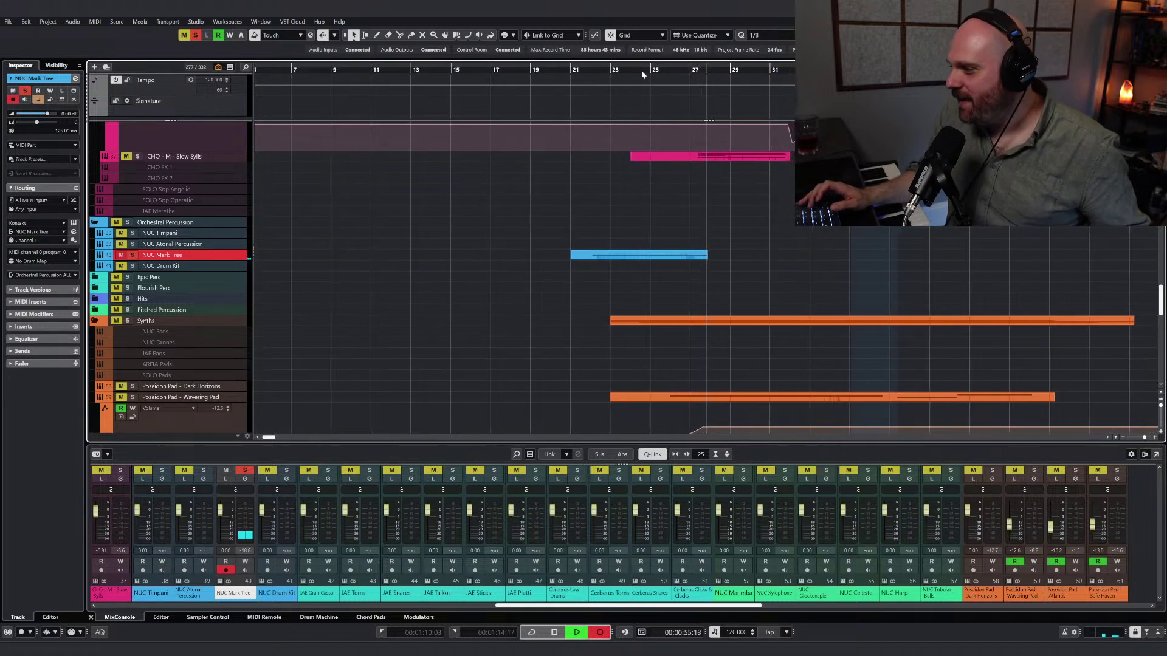
{"action": "key", "text": "space"}
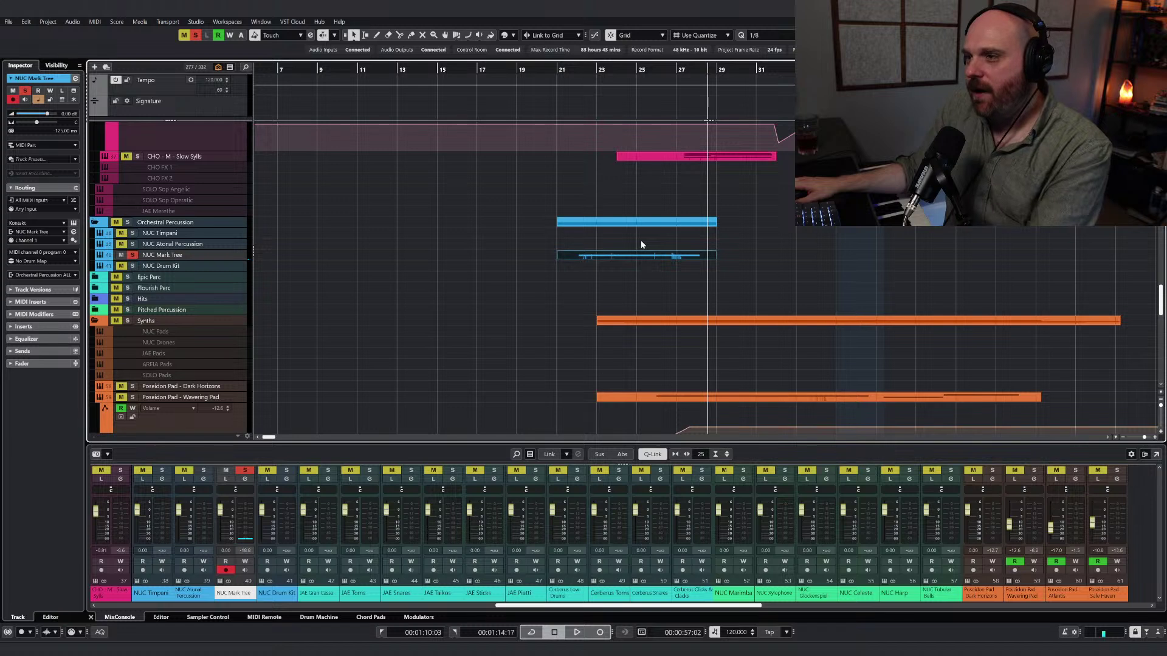
Step: Extend the recorded Mark Tree part to about bar 30 and render it in place as audio
{"action": "left_click", "coordinate": [625, 257]}
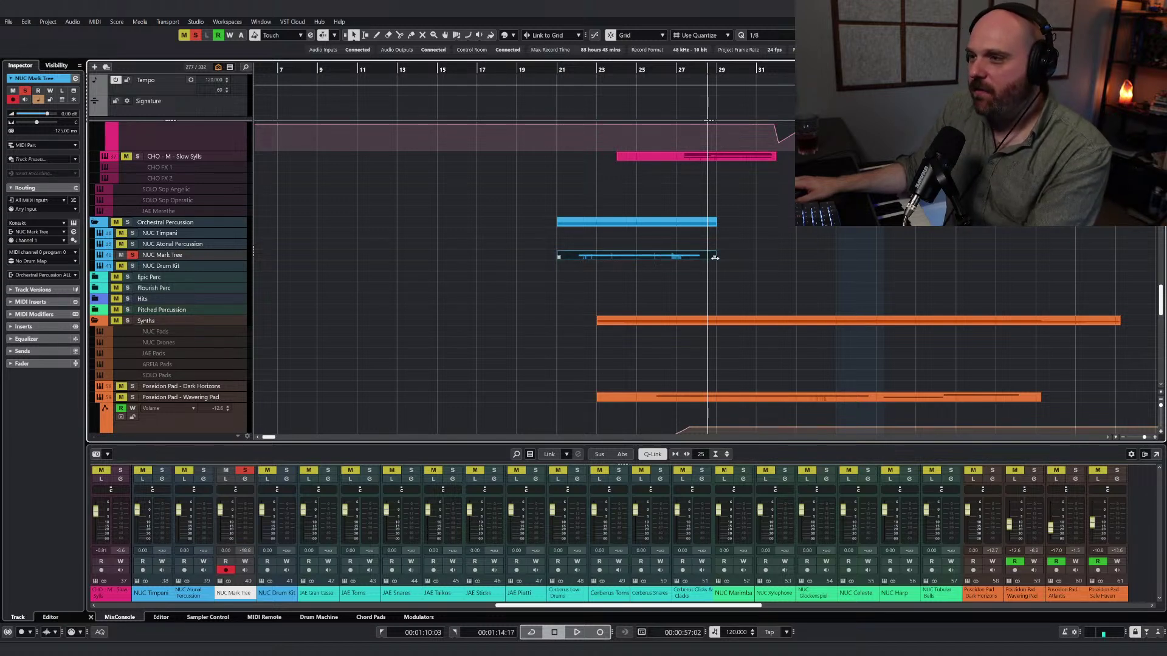
{"action": "left_click_drag", "start_coordinate": [715, 258], "coordinate": [736, 258]}
{"action": "left_click", "coordinate": [621, 263]}
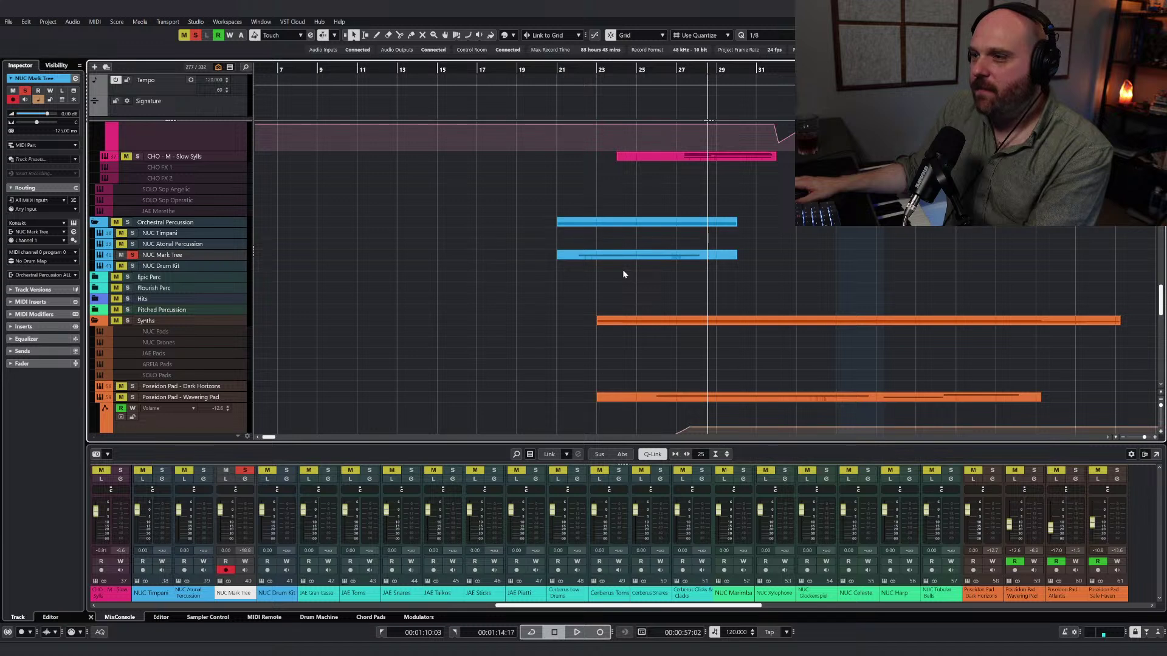
{"action": "left_click", "coordinate": [602, 258]}
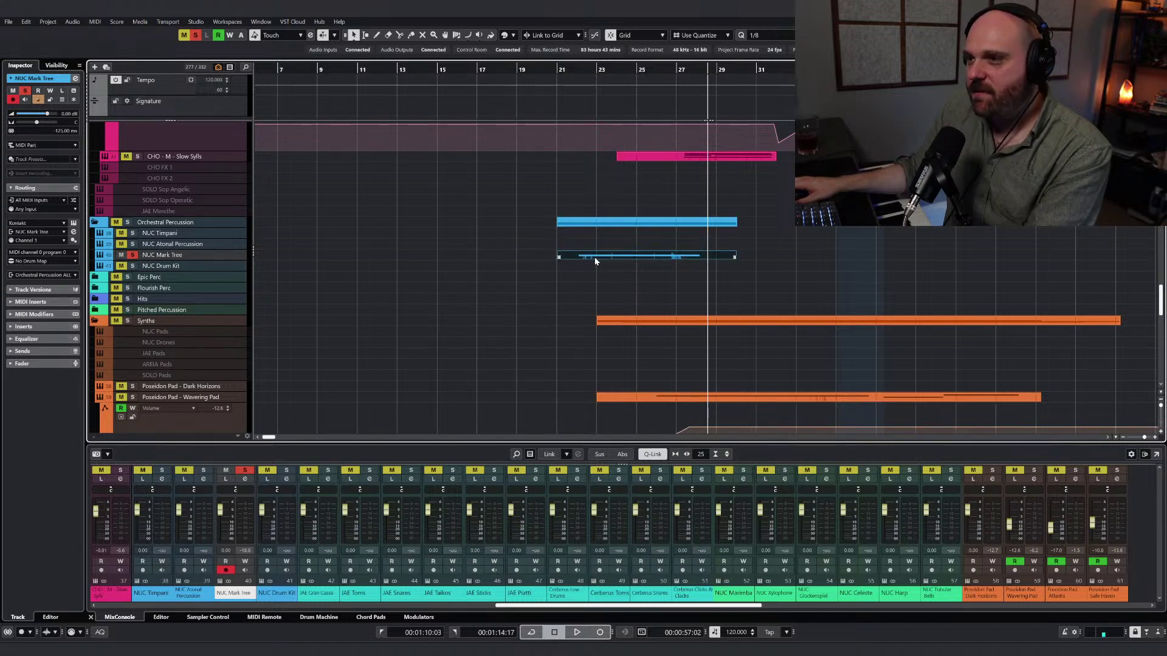
{"action": "left_click", "coordinate": [618, 263]}
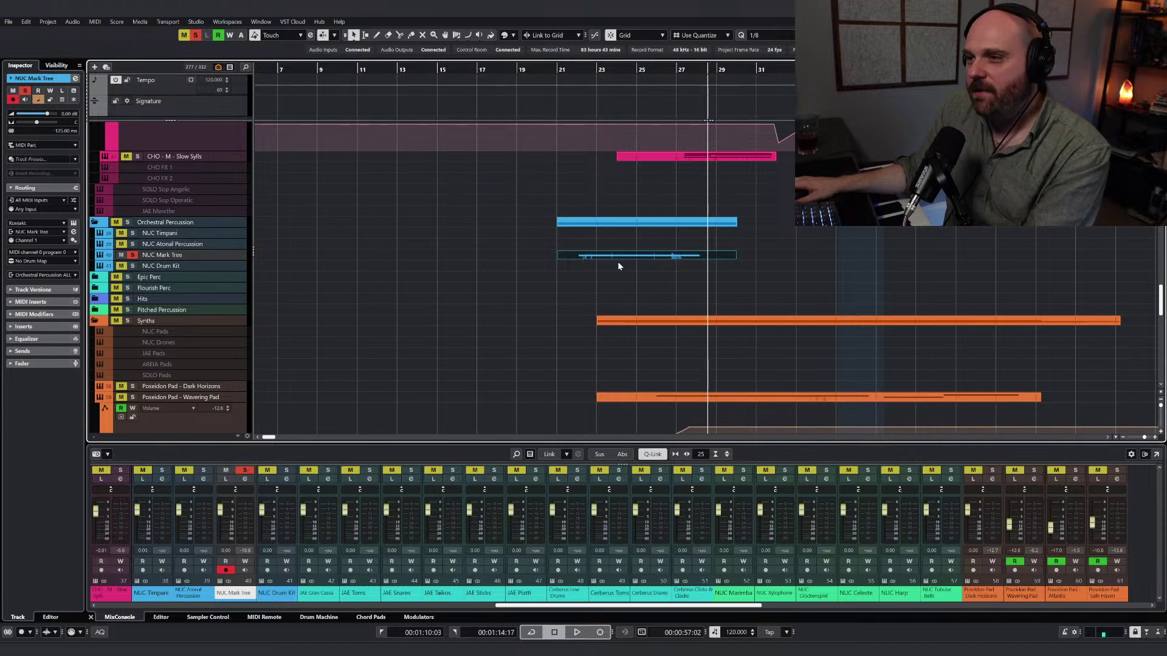
{"action": "right_click", "coordinate": [617, 264]}
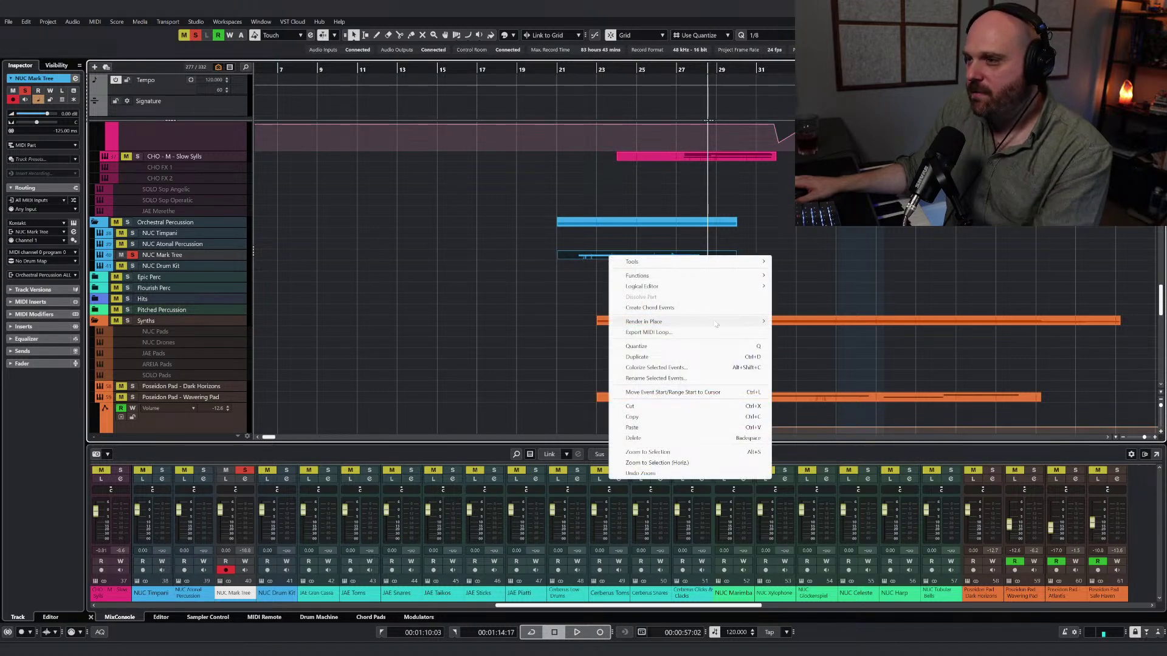
{"action": "mouse_move", "coordinate": [748, 321]}
{"action": "left_click", "coordinate": [798, 322]}
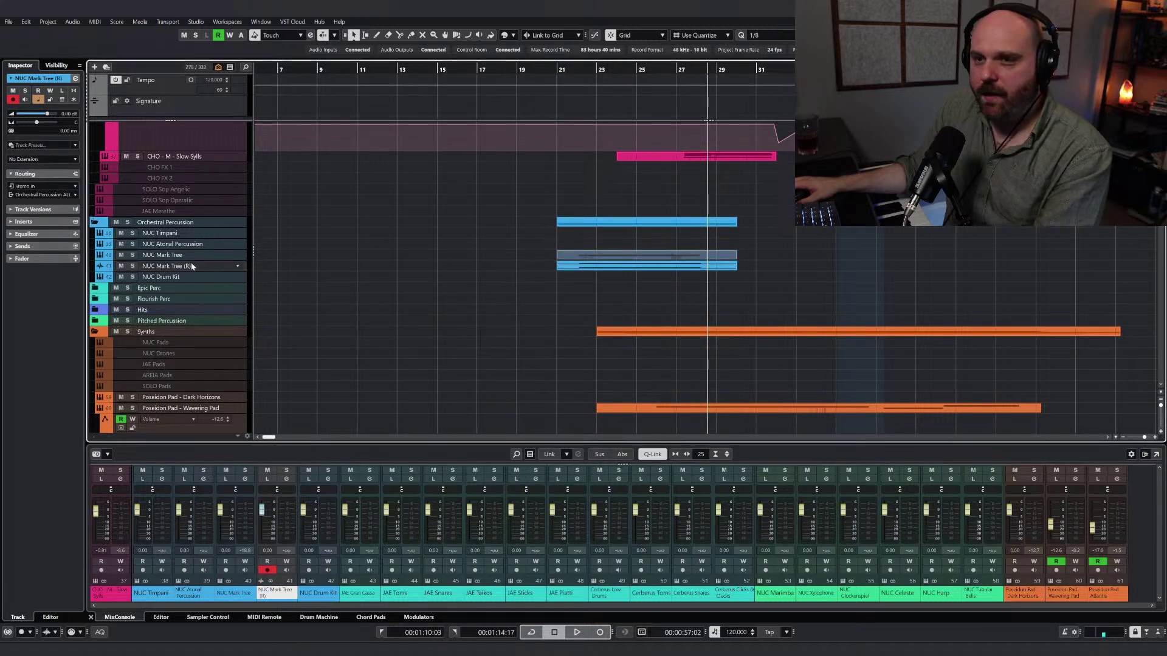
Step: Enlarge the NUC Mark Tree (R) track and set the rendered audio event's volume to -7.42 dB
{"action": "left_click_drag", "start_coordinate": [188, 272], "coordinate": [188, 291]}
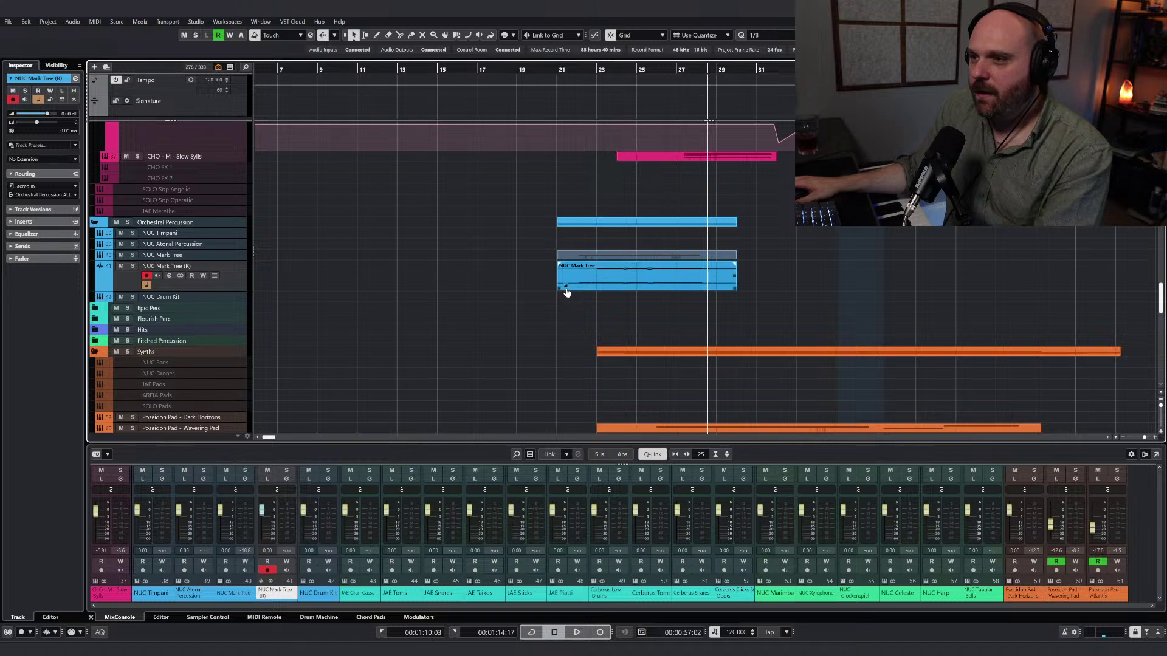
{"action": "left_click_drag", "start_coordinate": [557, 279], "coordinate": [561, 282]}
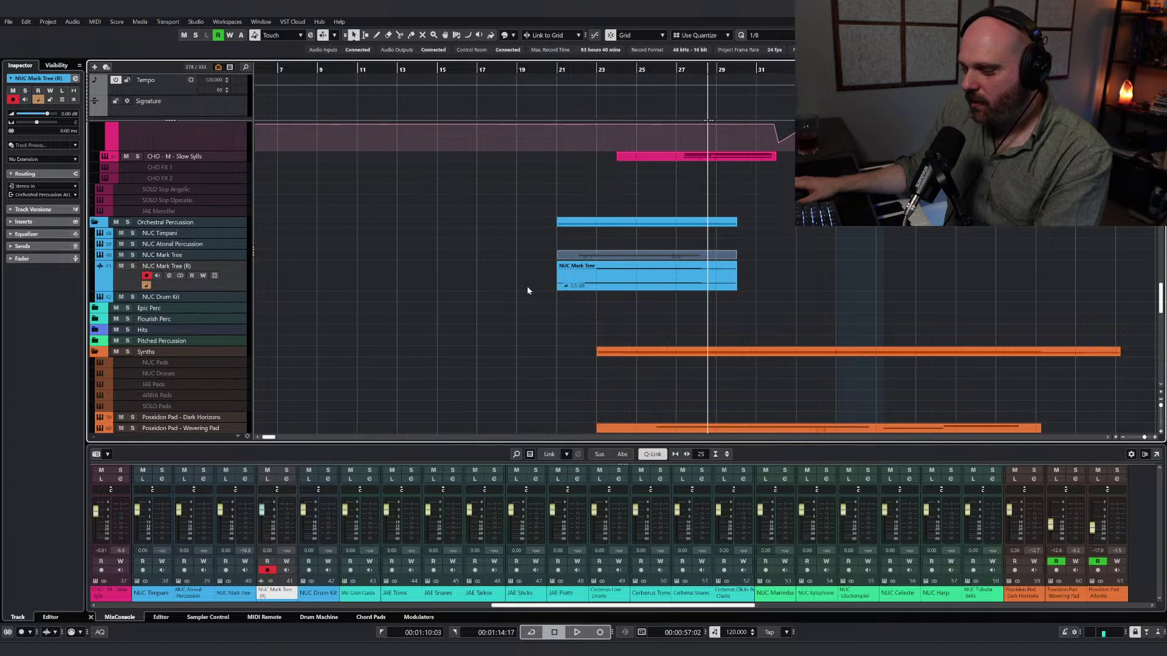
{"action": "left_click", "coordinate": [565, 290]}
{"action": "left_click_drag", "start_coordinate": [565, 290], "coordinate": [555, 279]}
{"action": "right_click", "coordinate": [480, 279]}
{"action": "left_click", "coordinate": [481, 278]}
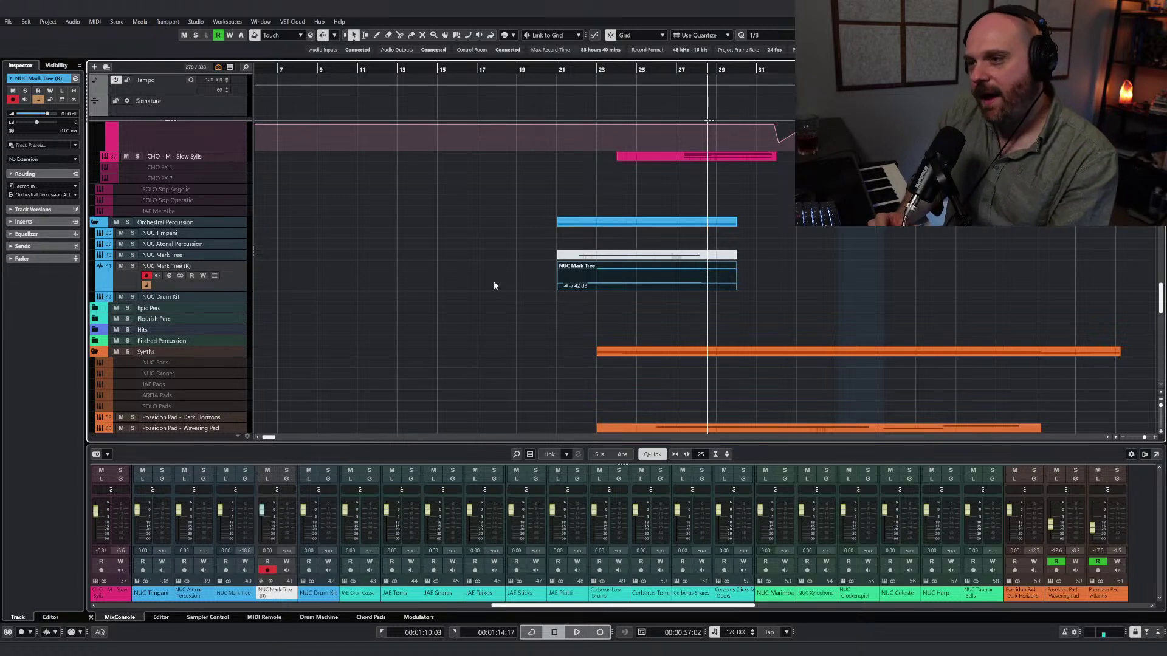
{"action": "right_click", "coordinate": [493, 270]}
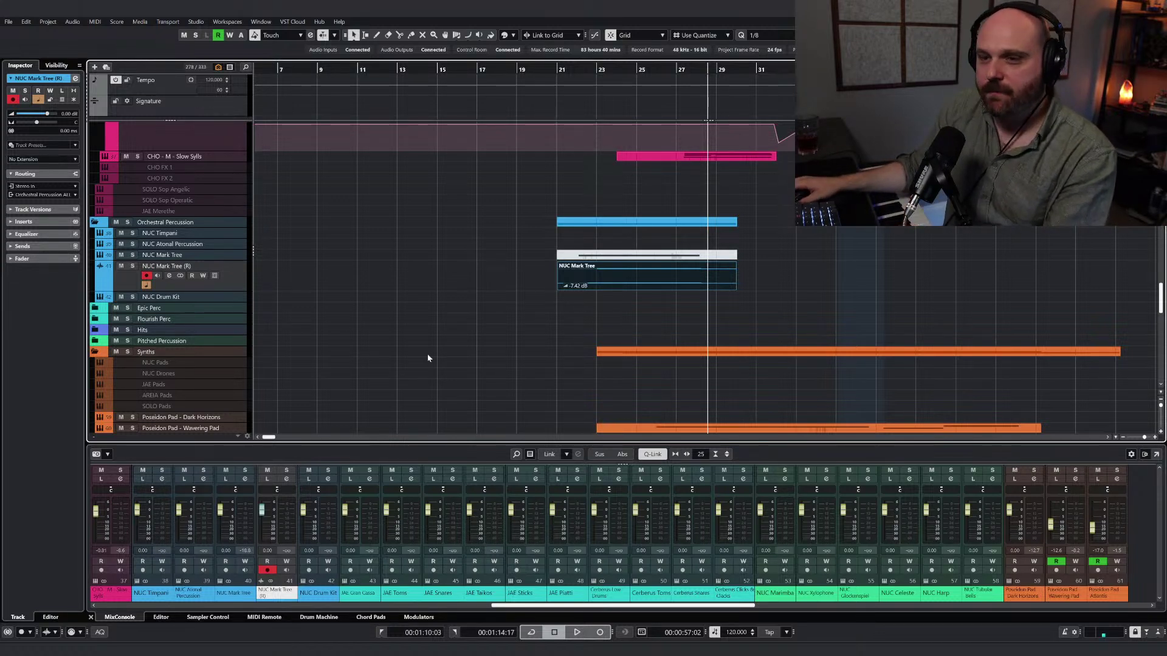
{"action": "right_click", "coordinate": [398, 375]}
{"action": "left_click", "coordinate": [398, 375]}
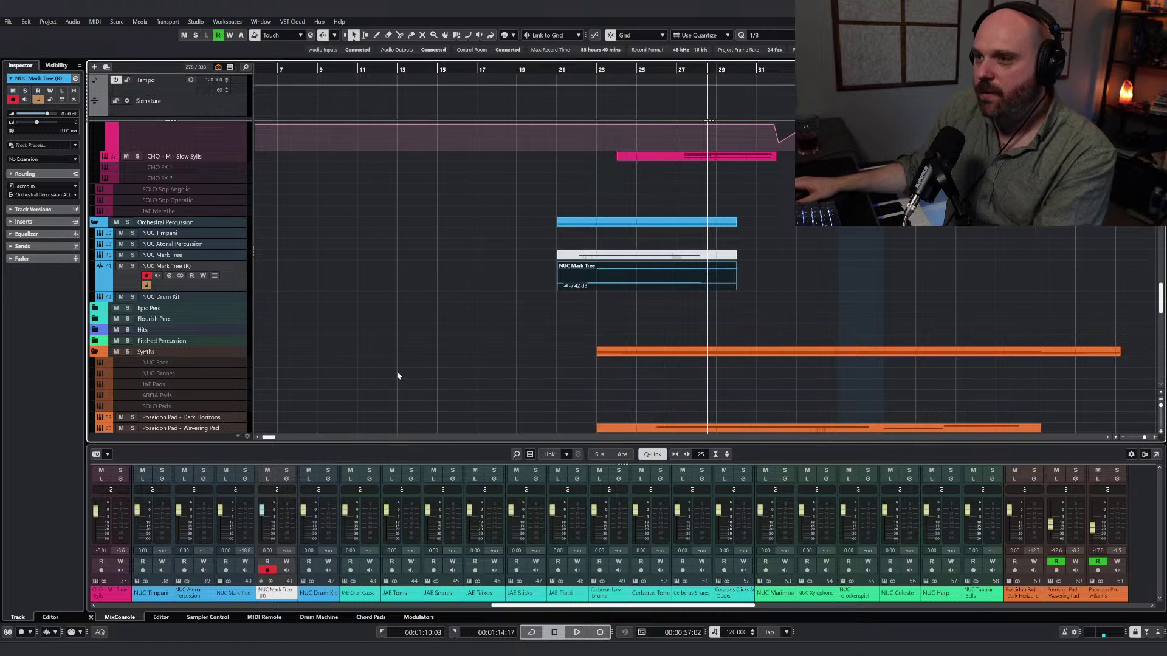
{"action": "right_click", "coordinate": [439, 326]}
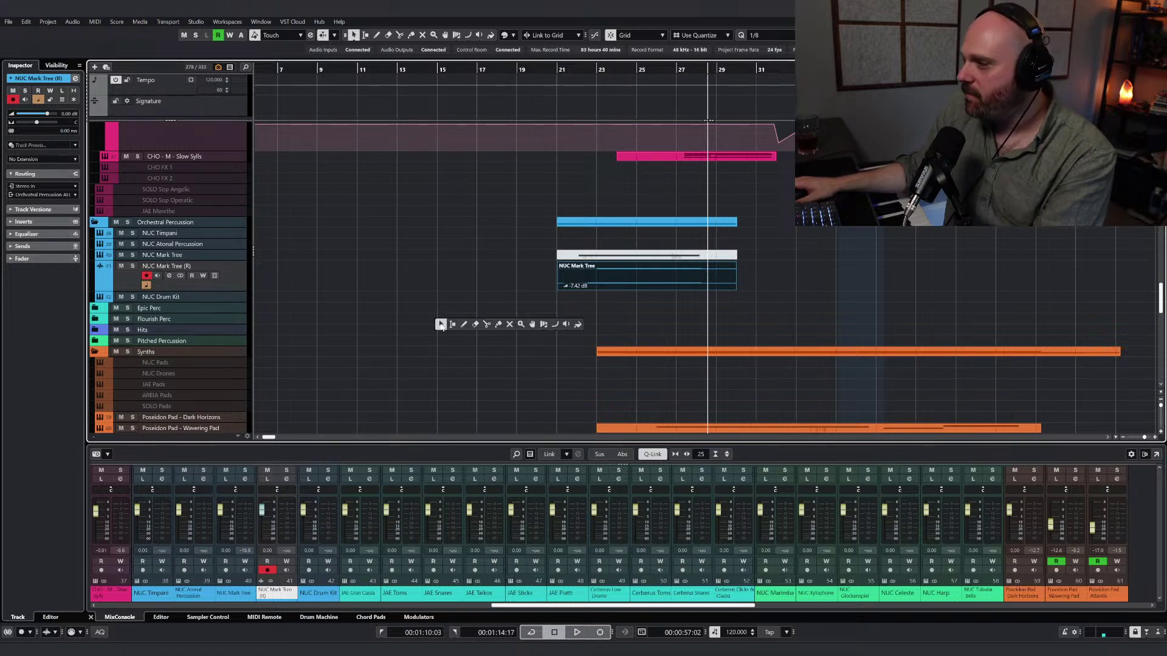
{"action": "left_click", "coordinate": [441, 328]}
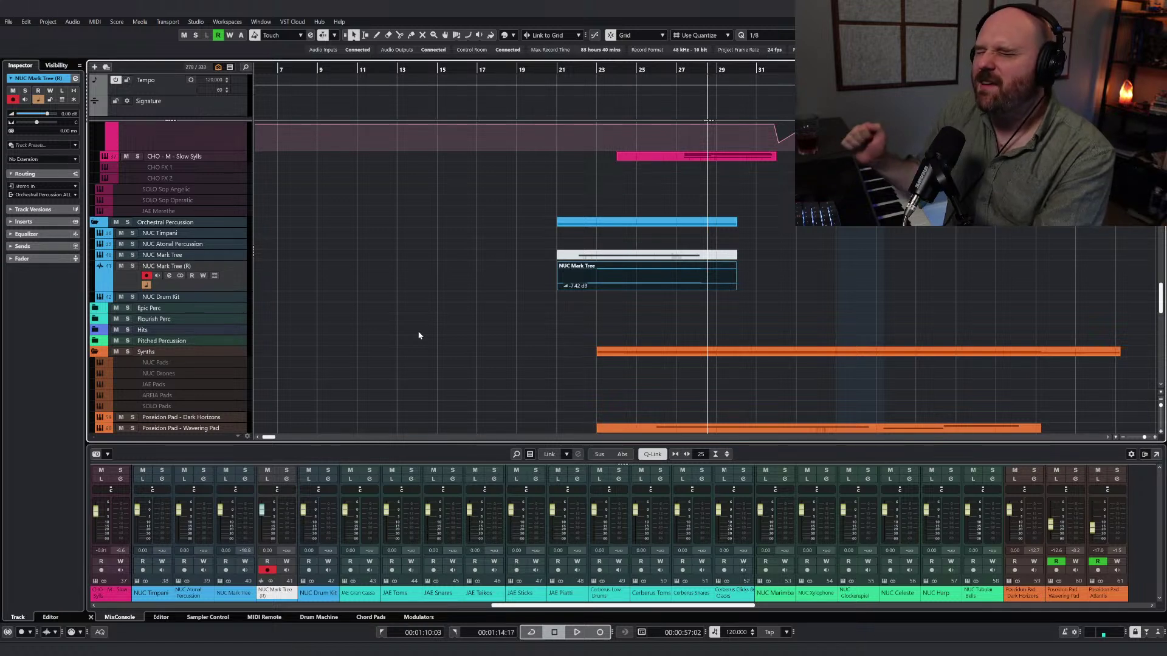
{"action": "right_click", "coordinate": [416, 327]}
{"action": "left_click", "coordinate": [416, 326]}
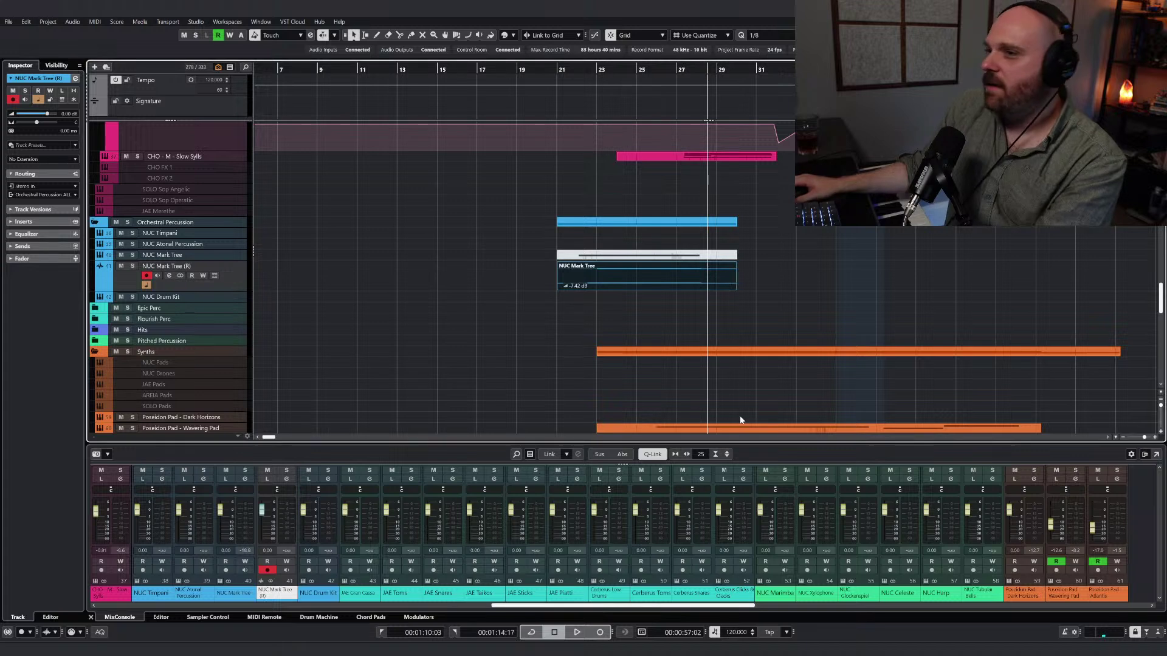
Step: Set the rendered Mark Tree event's volume to -5.5 dB and move its start to just before bar 23
{"action": "left_click", "coordinate": [560, 291]}
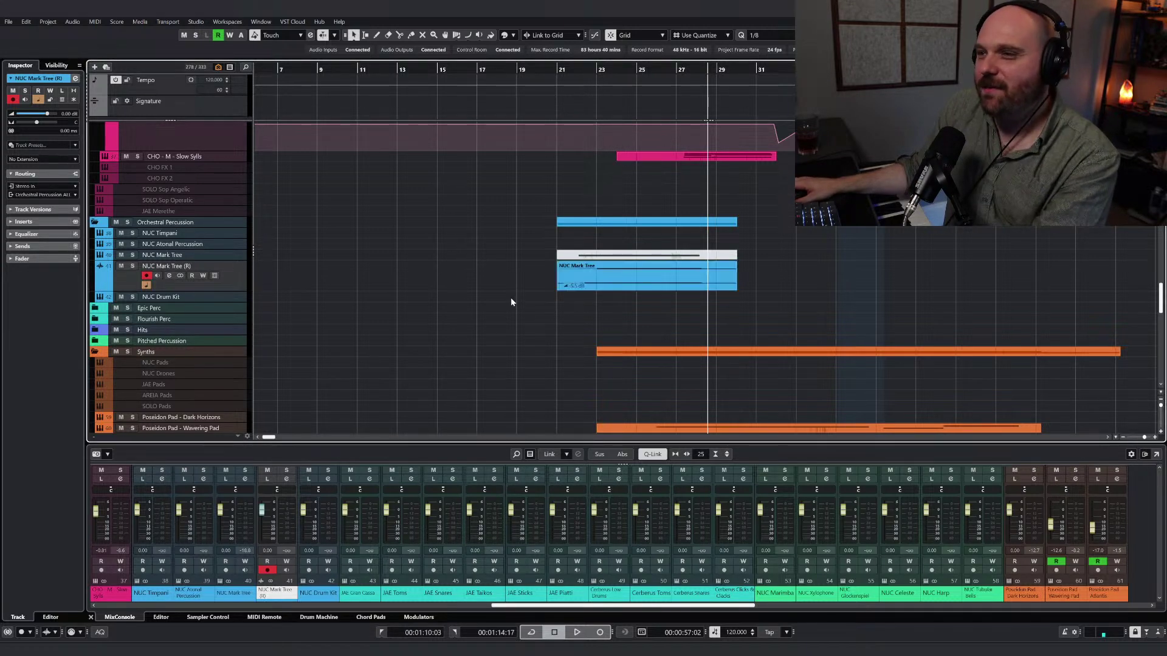
{"action": "left_click_drag", "start_coordinate": [585, 275], "coordinate": [621, 271]}
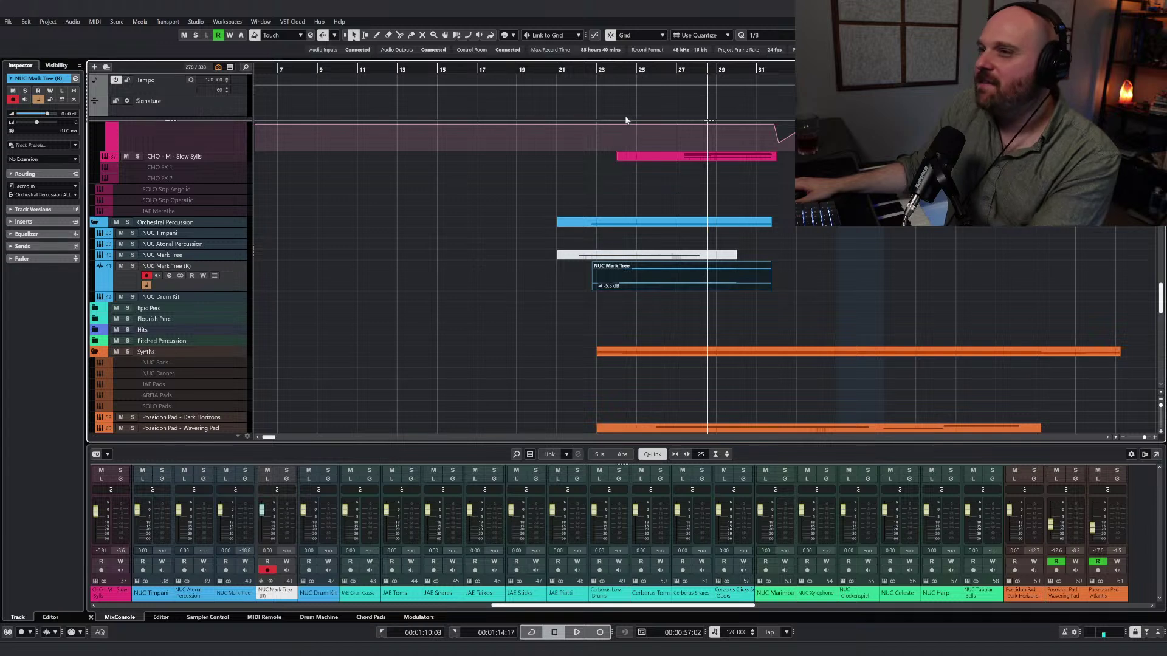
{"action": "left_click", "coordinate": [597, 71]}
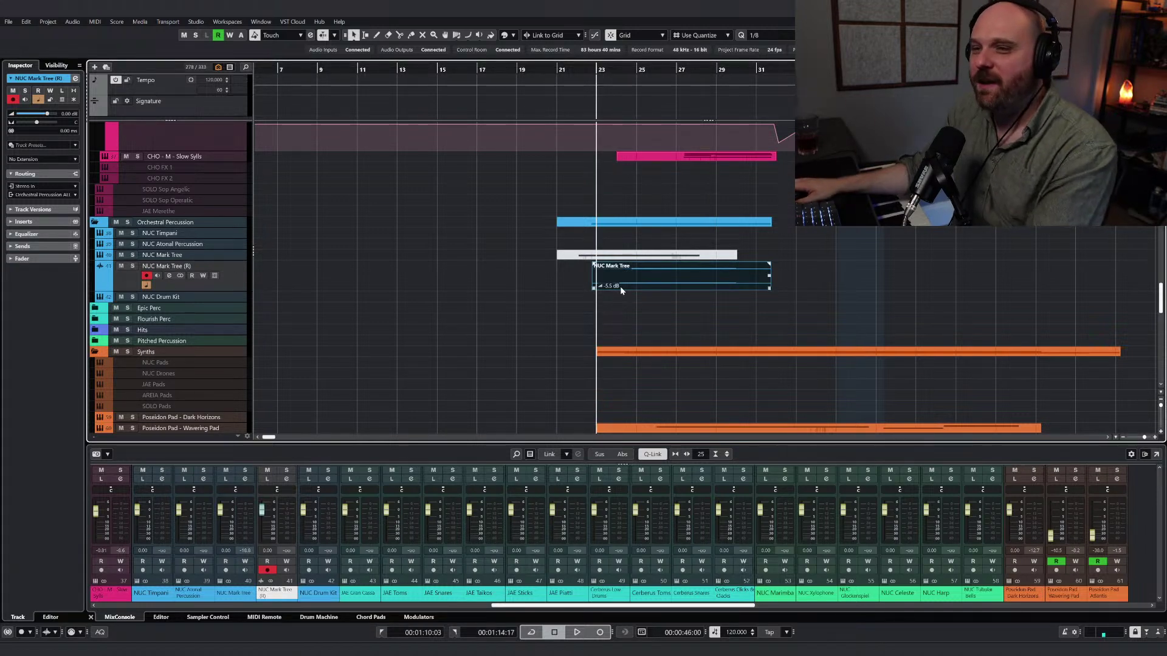
Step: Make the NUC Mark Tree (R) track taller and move its audio event earlier, to start at about bar 21.5
{"action": "mouse_move", "coordinate": [593, 282]}
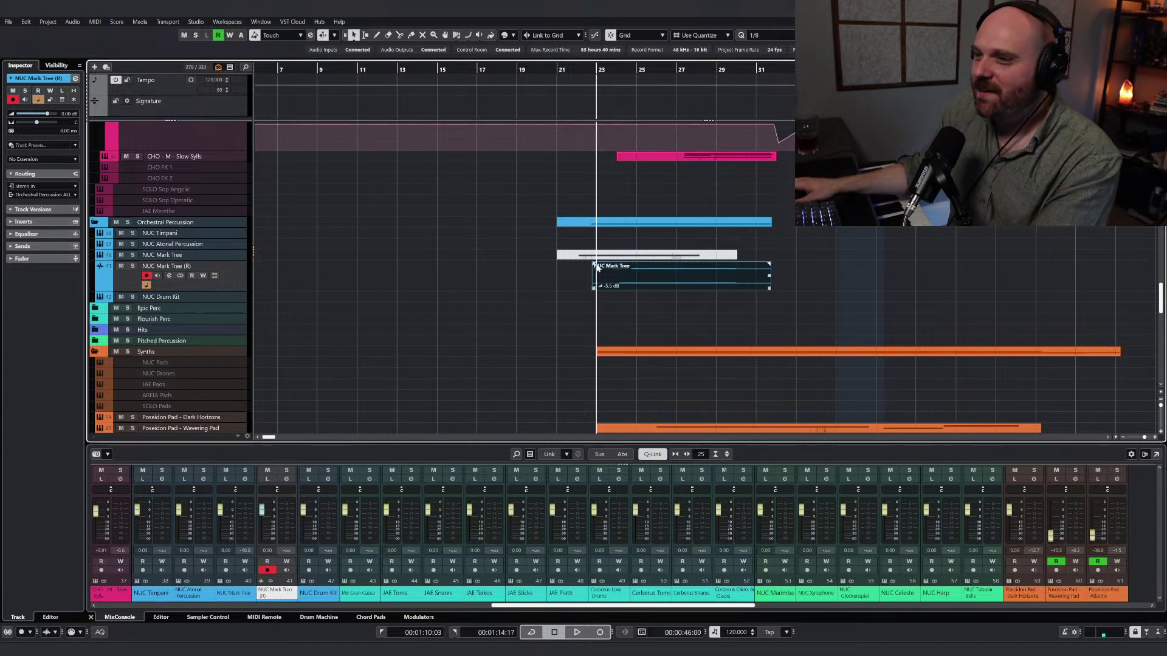
{"action": "left_click_drag", "start_coordinate": [214, 291], "coordinate": [214, 321]}
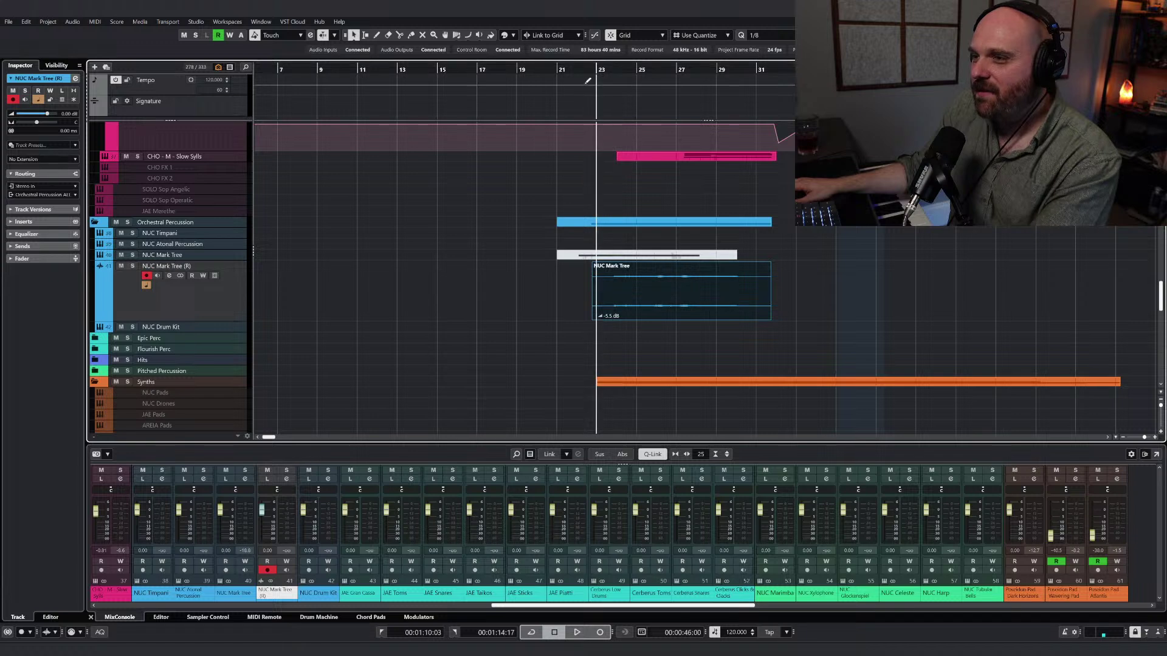
{"action": "left_click_drag", "start_coordinate": [626, 307], "coordinate": [581, 275]}
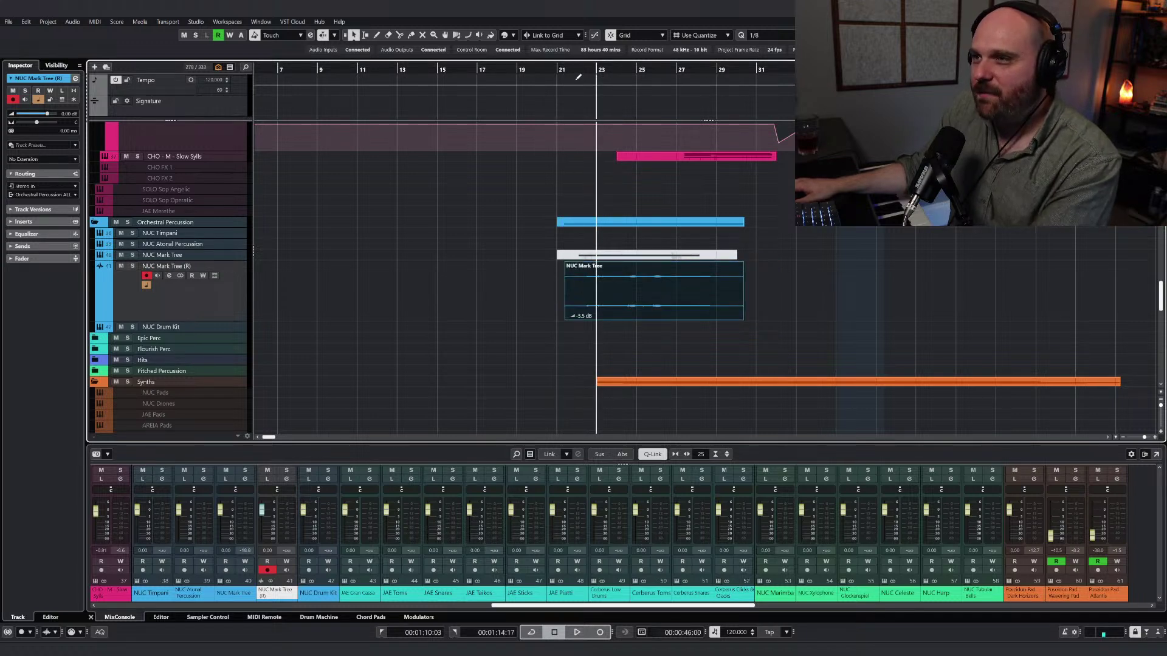
{"action": "left_click_drag", "start_coordinate": [573, 71], "coordinate": [554, 72]}
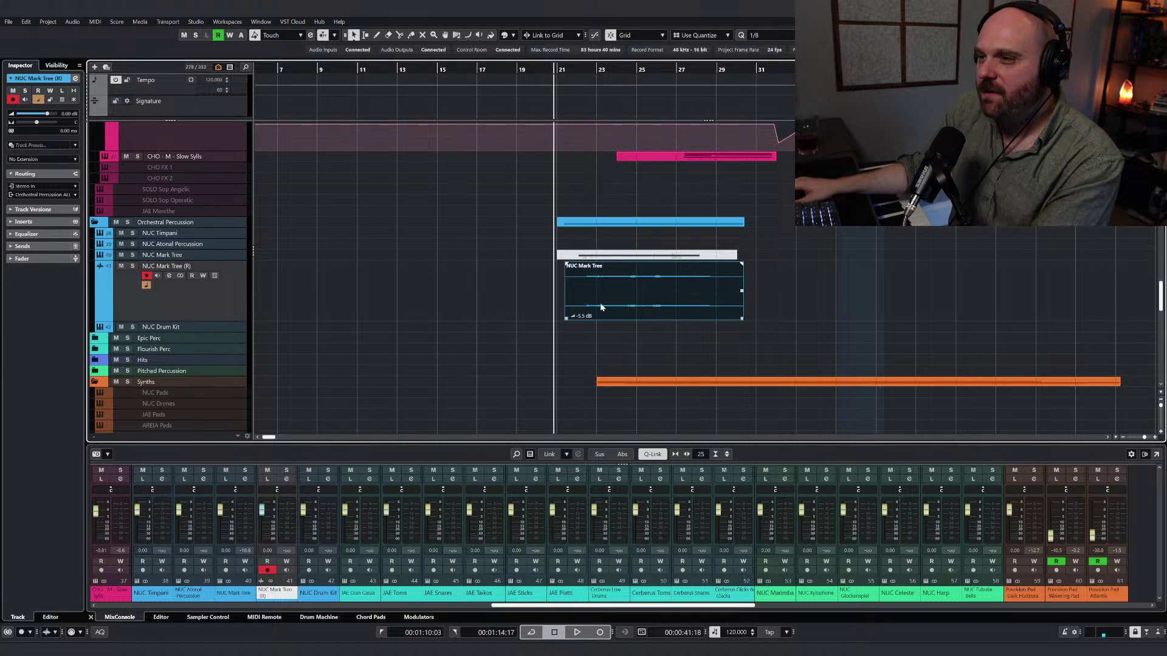
Step: Reposition the NUC Mark Tree (R) audio event to start around bar 24 while auditioning the passage
{"action": "left_click_drag", "start_coordinate": [601, 307], "coordinate": [587, 307]}
{"action": "double_click", "coordinate": [526, 71]}
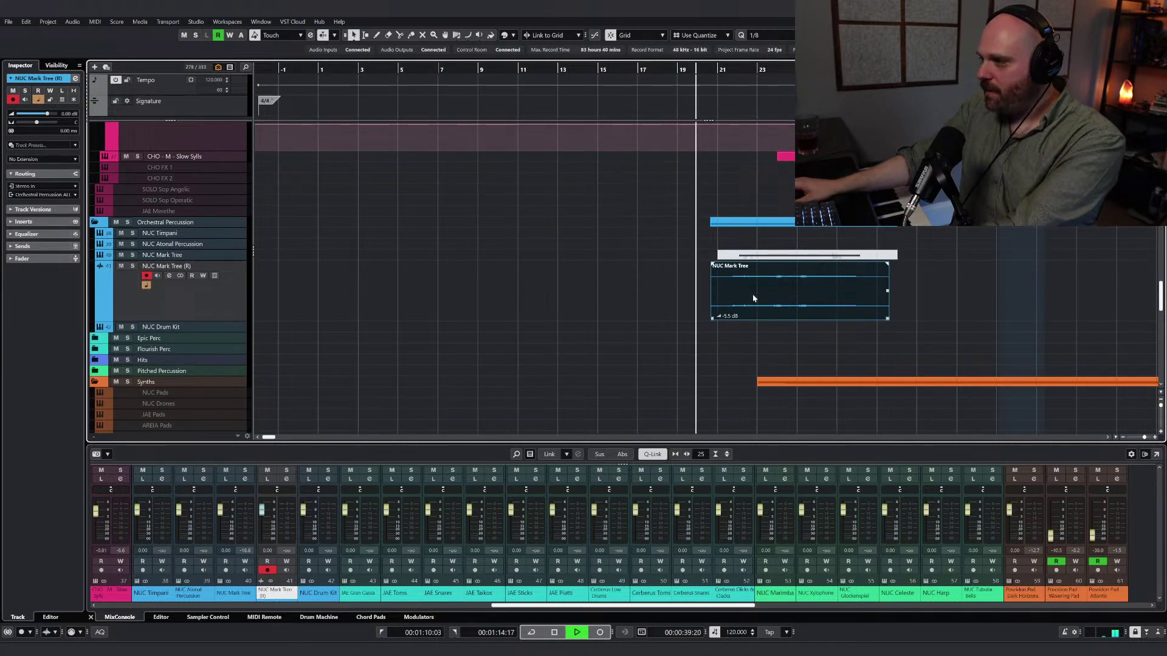
{"action": "left_click_drag", "start_coordinate": [753, 297], "coordinate": [760, 293]}
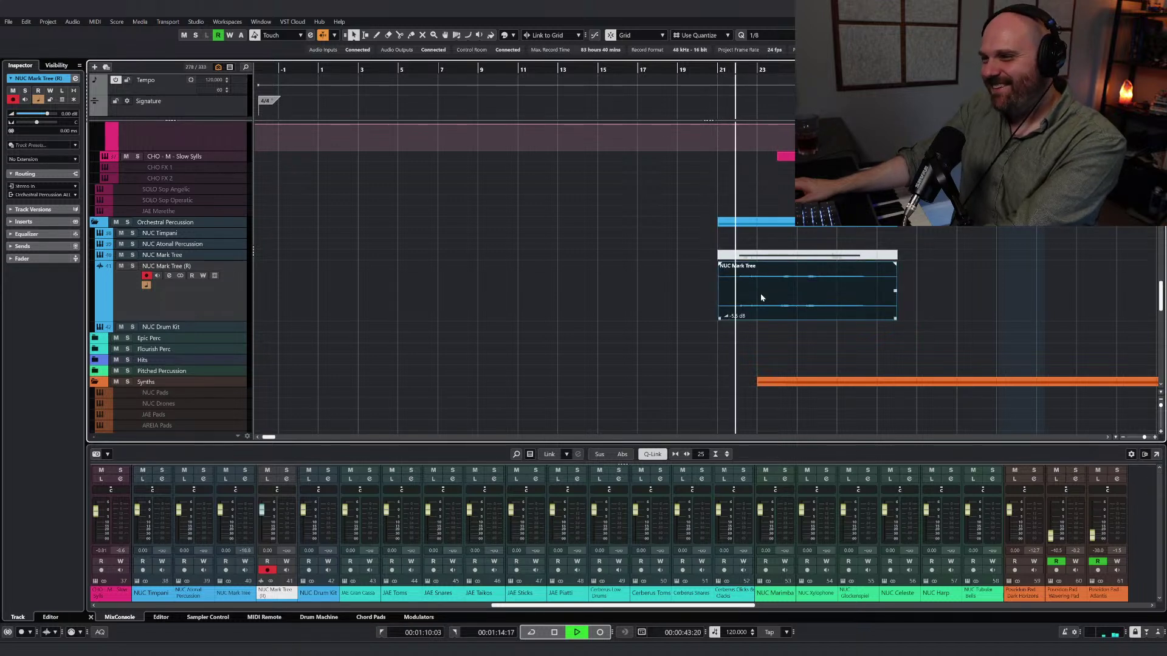
{"action": "left_click_drag", "start_coordinate": [761, 293], "coordinate": [785, 317]}
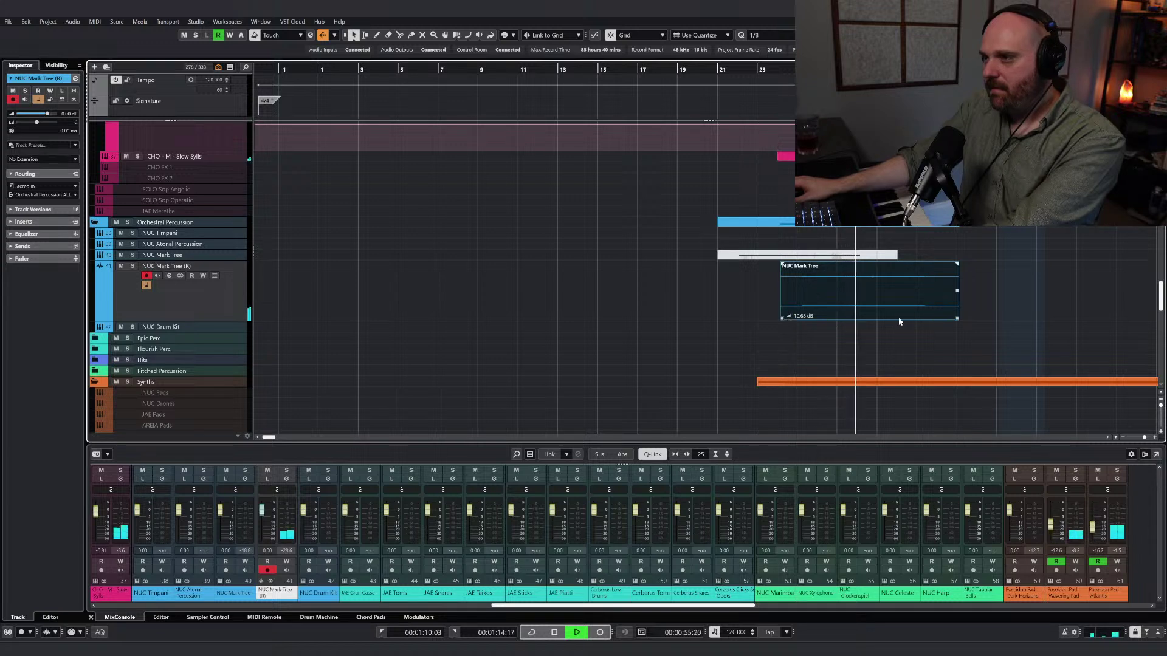
Step: Trim the end of the NUC Mark Tree (R) event to about bar 31 and add a fade-out from about bar 27
{"action": "left_click_drag", "start_coordinate": [957, 318], "coordinate": [918, 319]}
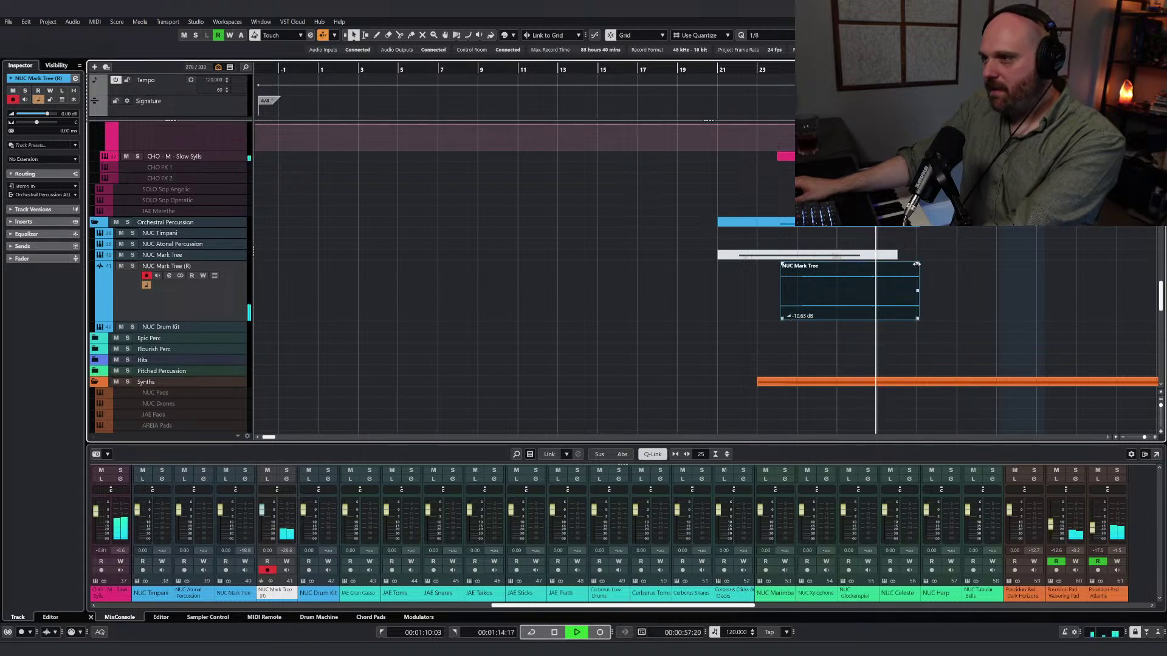
{"action": "mouse_move", "coordinate": [916, 265]}
{"action": "left_mouse_down"}
{"action": "mouse_move", "coordinate": [839, 274]}
{"action": "mouse_move", "coordinate": [837, 290]}
{"action": "left_mouse_up"}
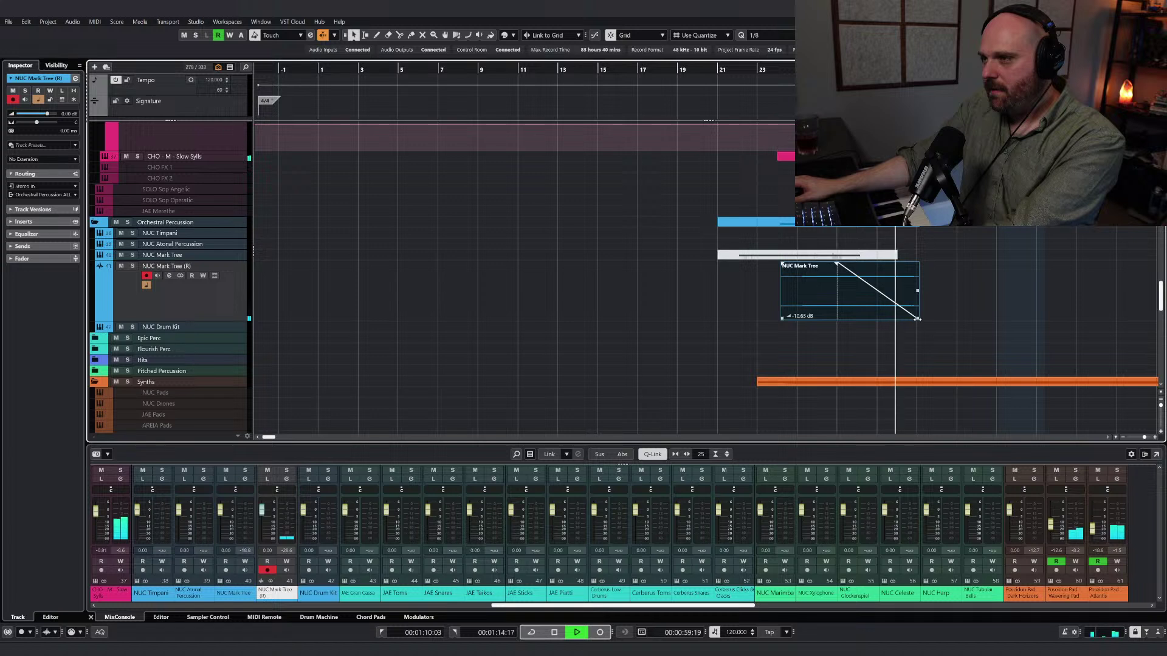
{"action": "scroll", "coordinate": [790, 282], "scroll_direction": "right", "scroll_amount": 5}
{"action": "key", "text": "space"}
{"action": "right_click", "coordinate": [554, 299]}
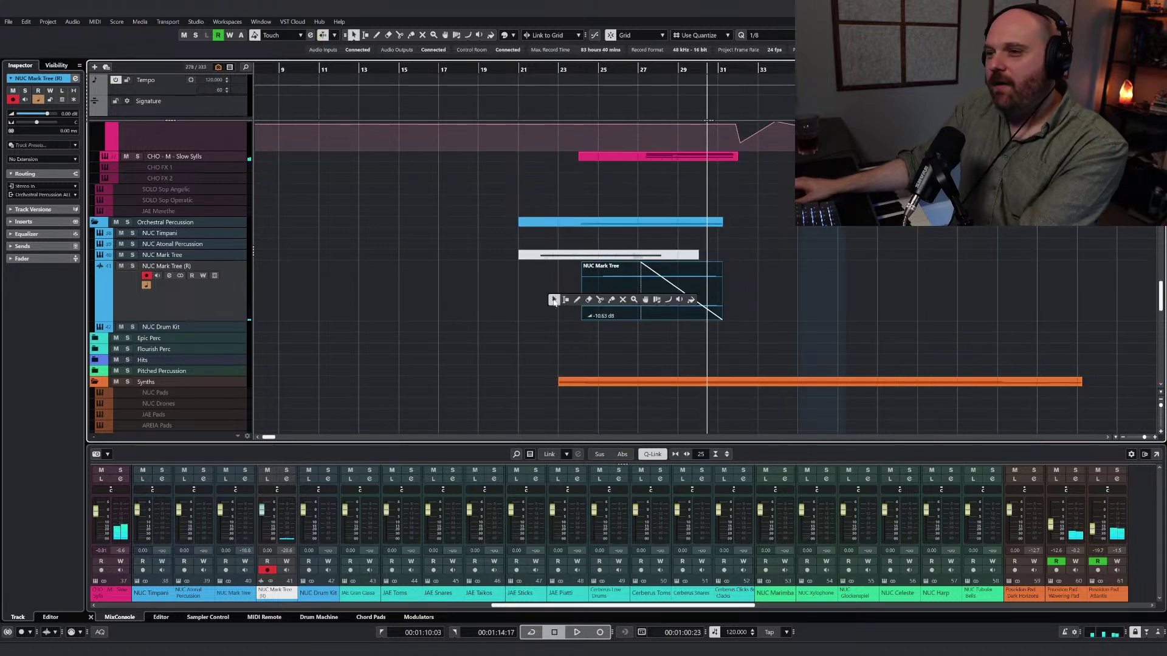
{"action": "left_click", "coordinate": [553, 300]}
{"action": "left_click", "coordinate": [651, 301]}
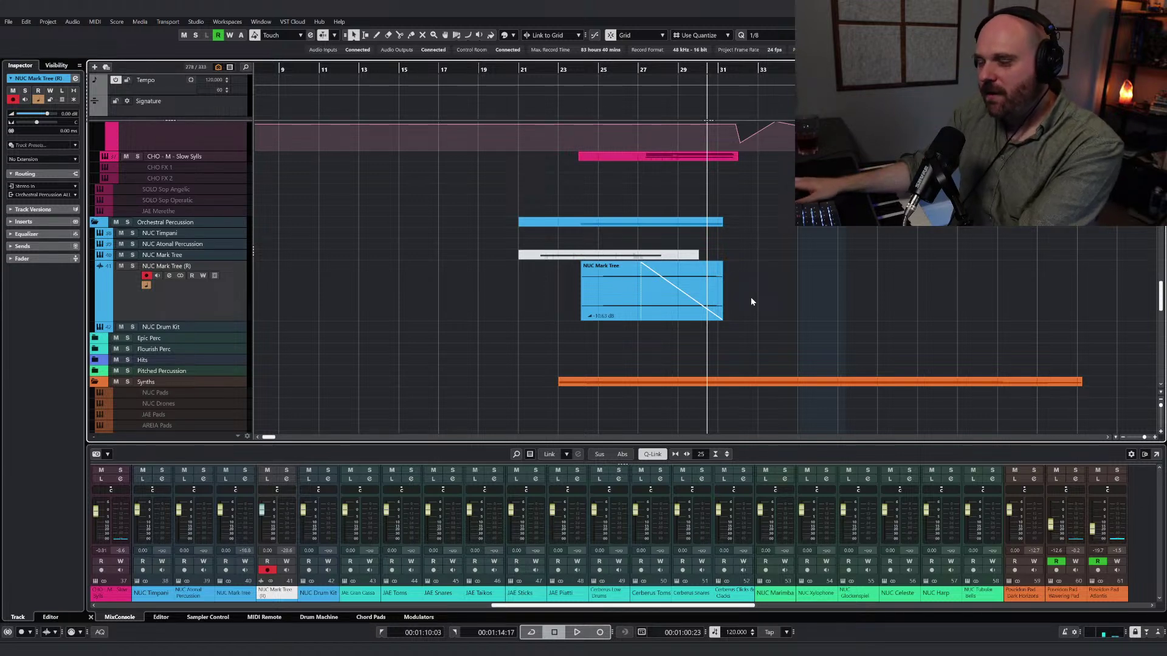
{"action": "right_click", "coordinate": [497, 304]}
{"action": "left_click", "coordinate": [497, 303]}
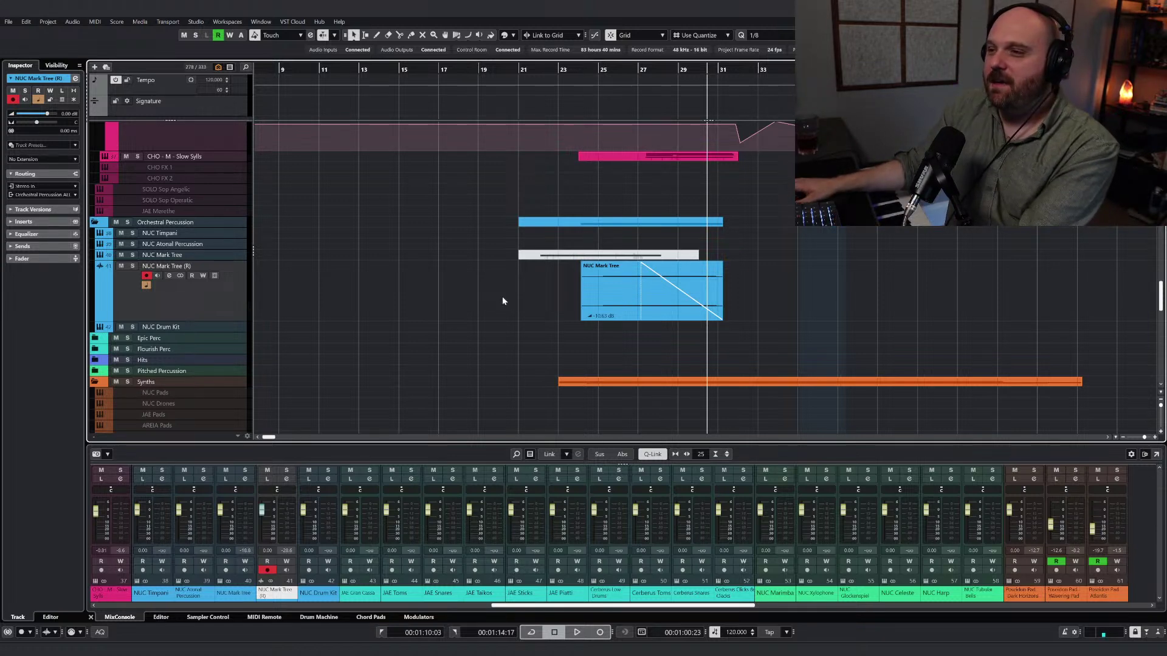
Step: Trim the start of the NUC Mark Tree (R) event to about bar 25 with a short fade-in
{"action": "key", "text": "g"}
{"action": "key", "text": "g"}
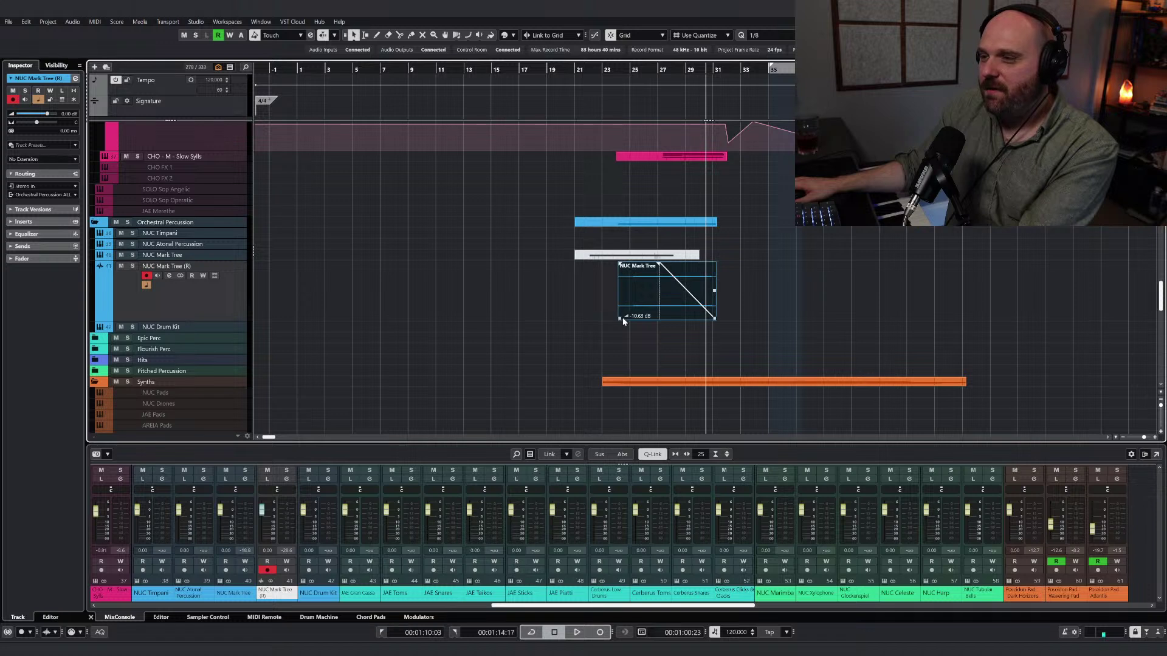
{"action": "left_click_drag", "start_coordinate": [620, 318], "coordinate": [631, 296]}
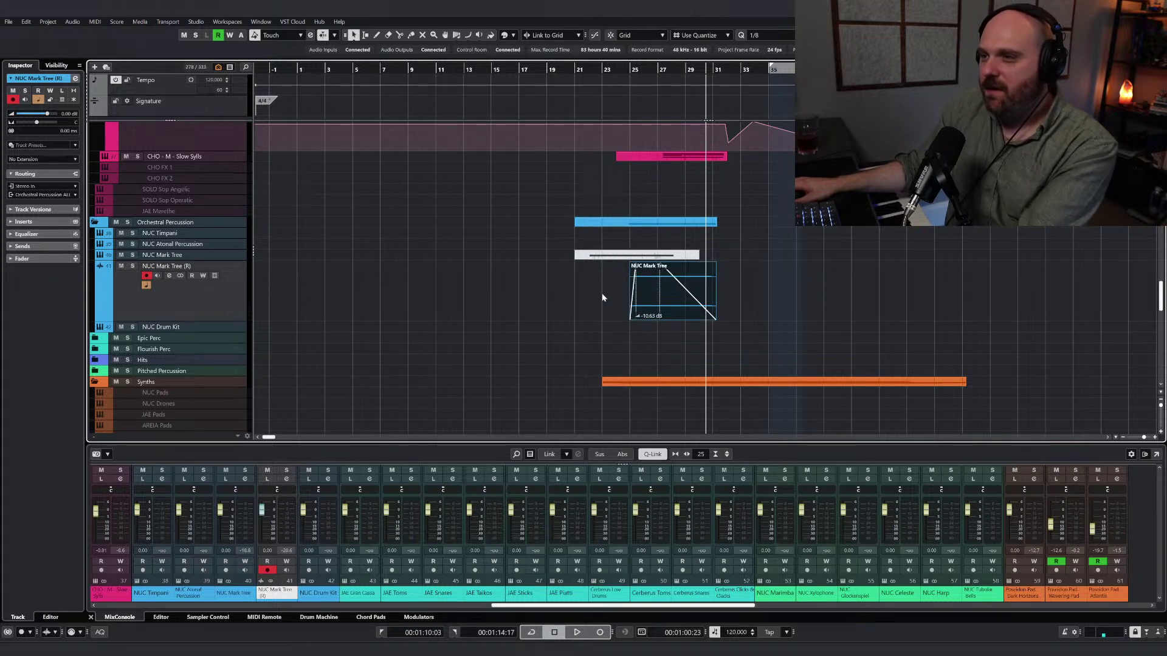
{"action": "key", "text": "h"}
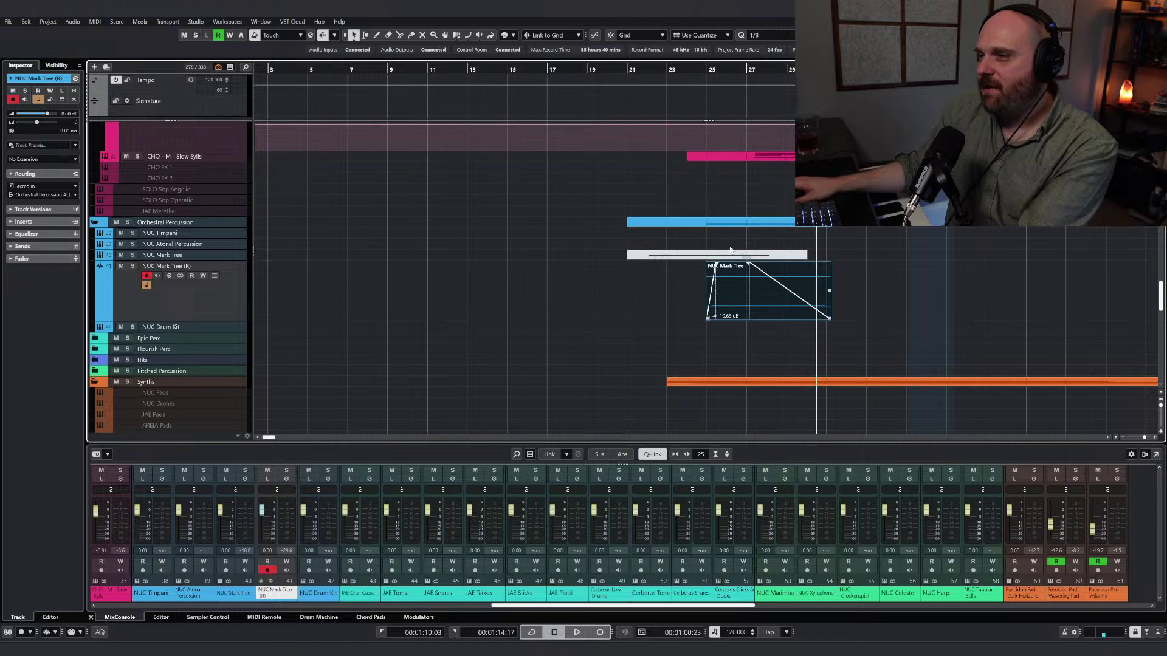
Step: Fine-tune the Mark Tree event's fade-in and volume, and start its fade-out slightly later
{"action": "left_click", "coordinate": [700, 74]}
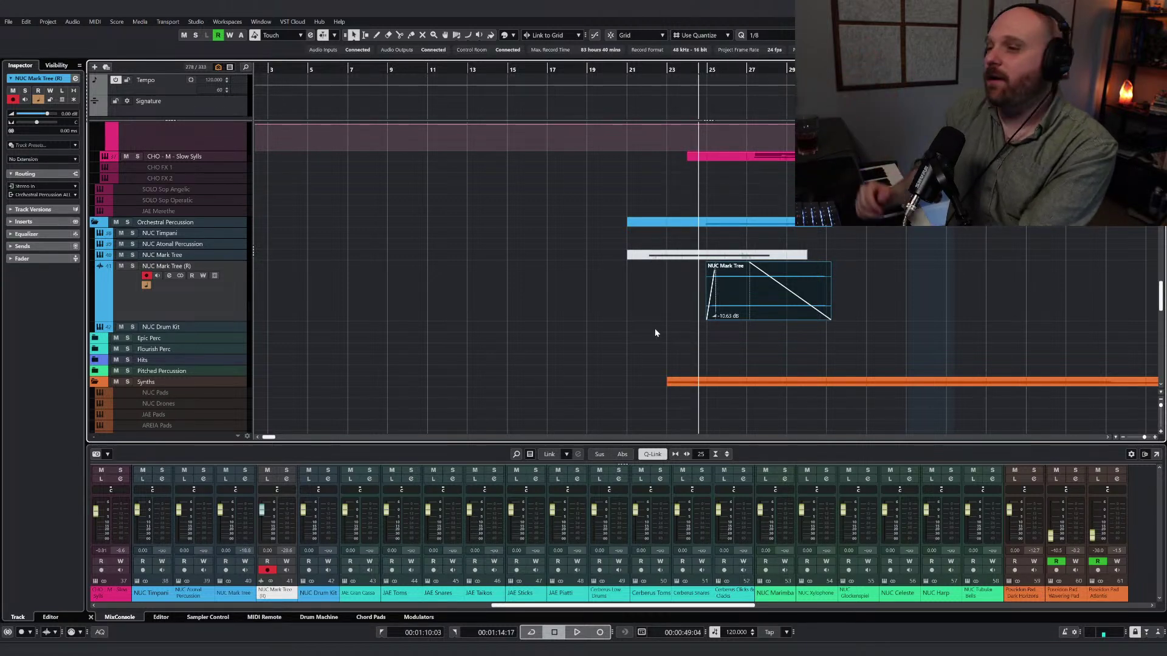
{"action": "right_click", "coordinate": [653, 291]}
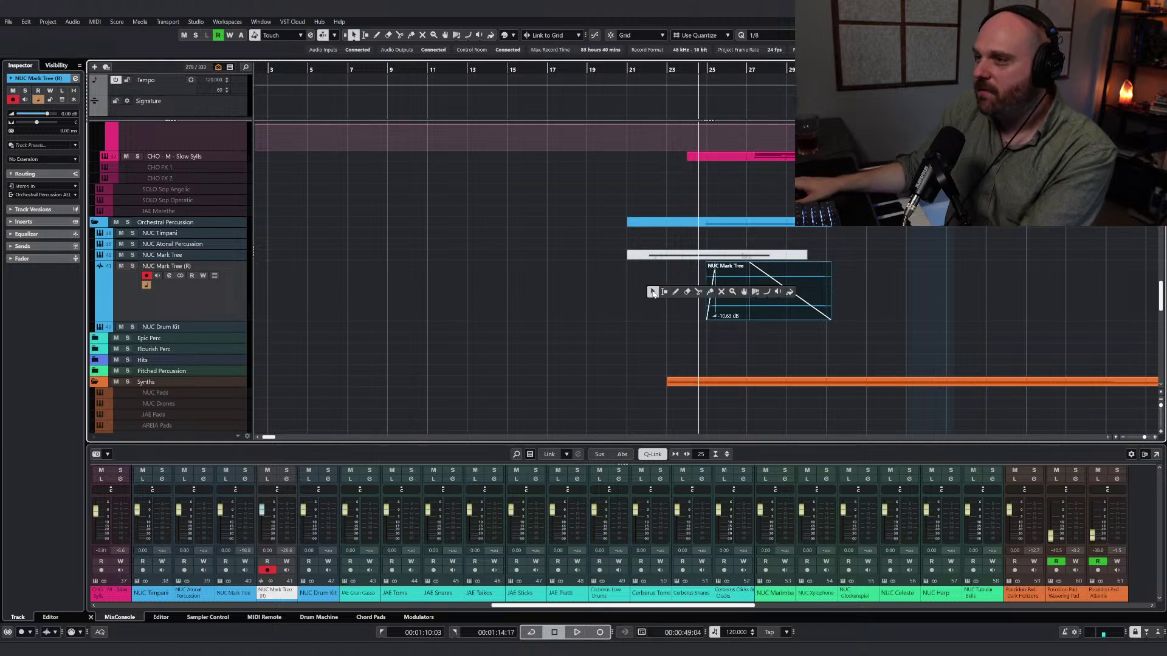
{"action": "left_click", "coordinate": [652, 292]}
{"action": "key", "text": "h"}
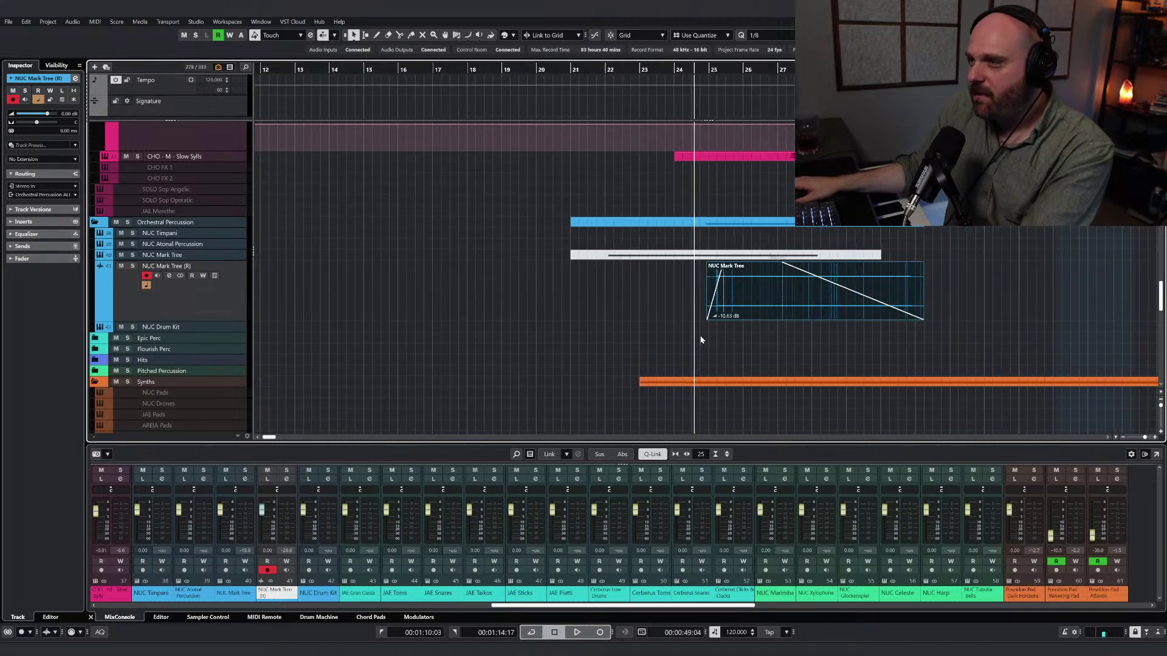
{"action": "key", "text": "h"}
{"action": "left_click_drag", "start_coordinate": [735, 265], "coordinate": [733, 264]}
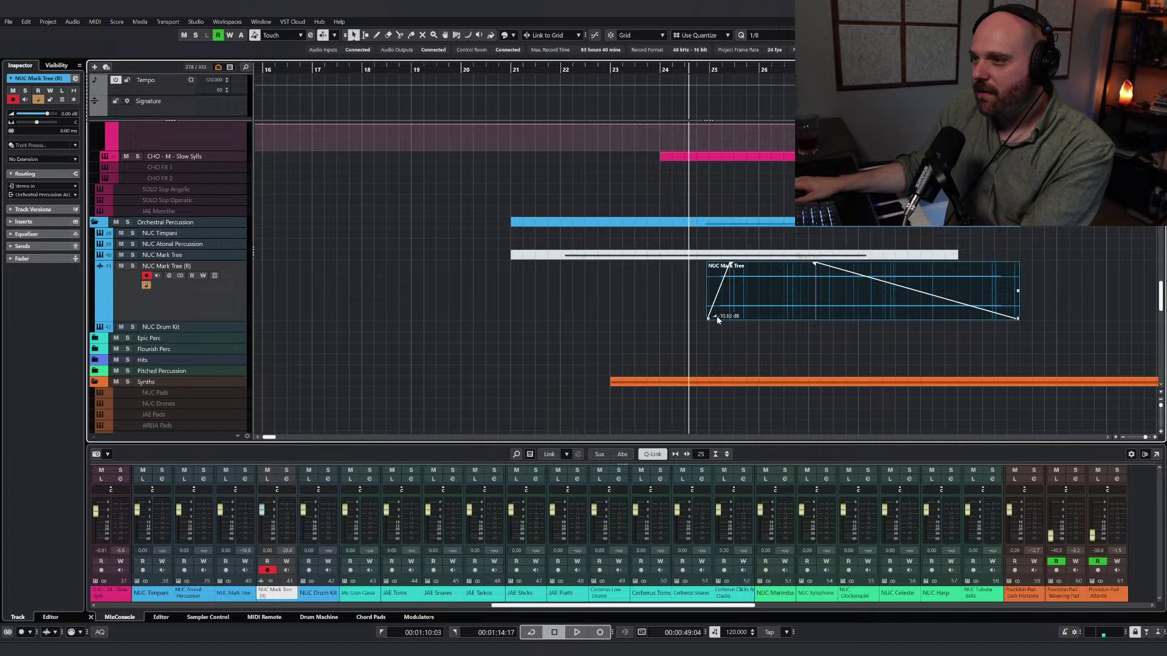
{"action": "left_click_drag", "start_coordinate": [711, 316], "coordinate": [712, 315]}
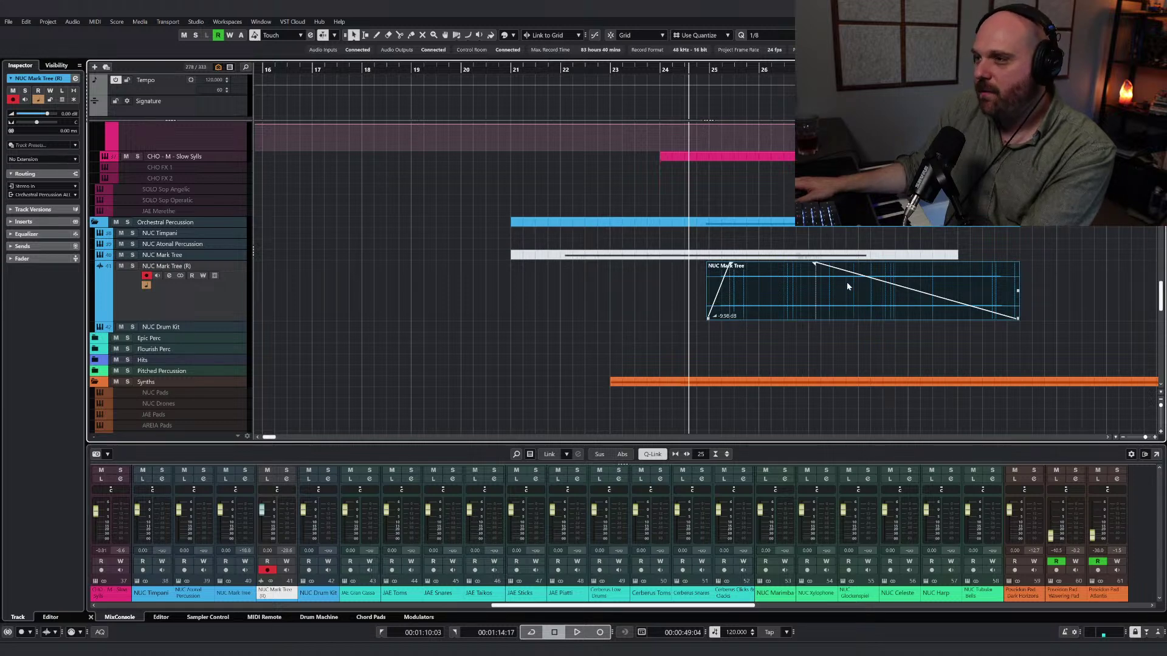
{"action": "left_click_drag", "start_coordinate": [817, 263], "coordinate": [823, 264]}
{"action": "key", "text": "g"}
{"action": "key", "text": "g"}
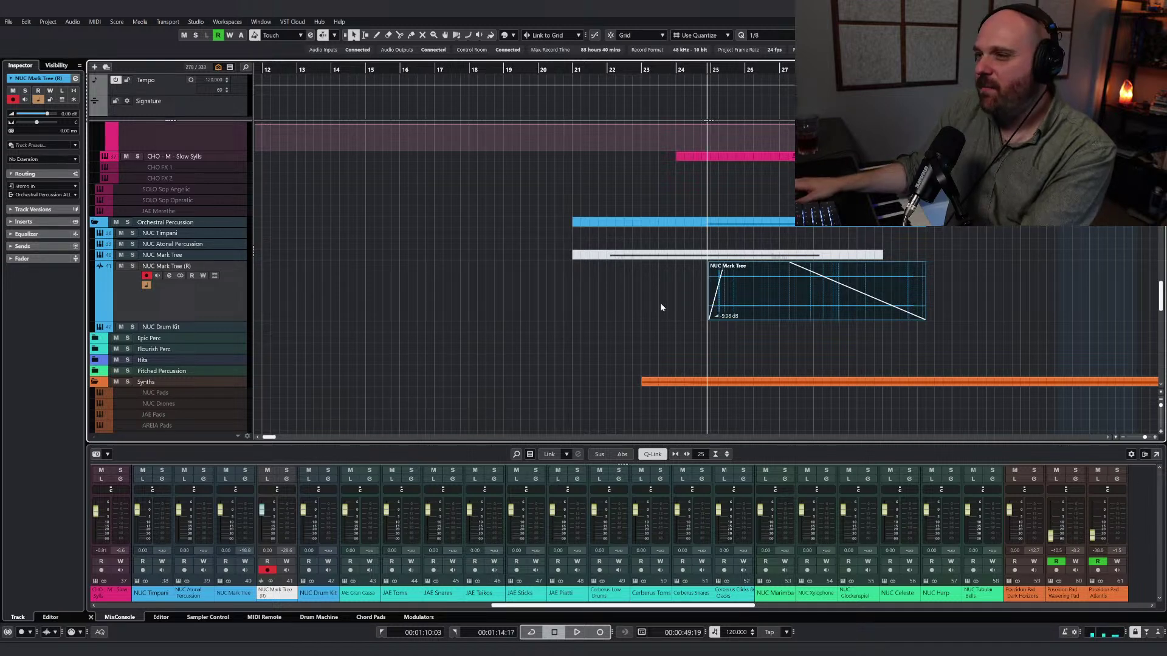
Step: Play the passage, trim the Mark Tree event's end back to bar 31, and lower its volume to about -13.8 dB
{"action": "key", "text": "space"}
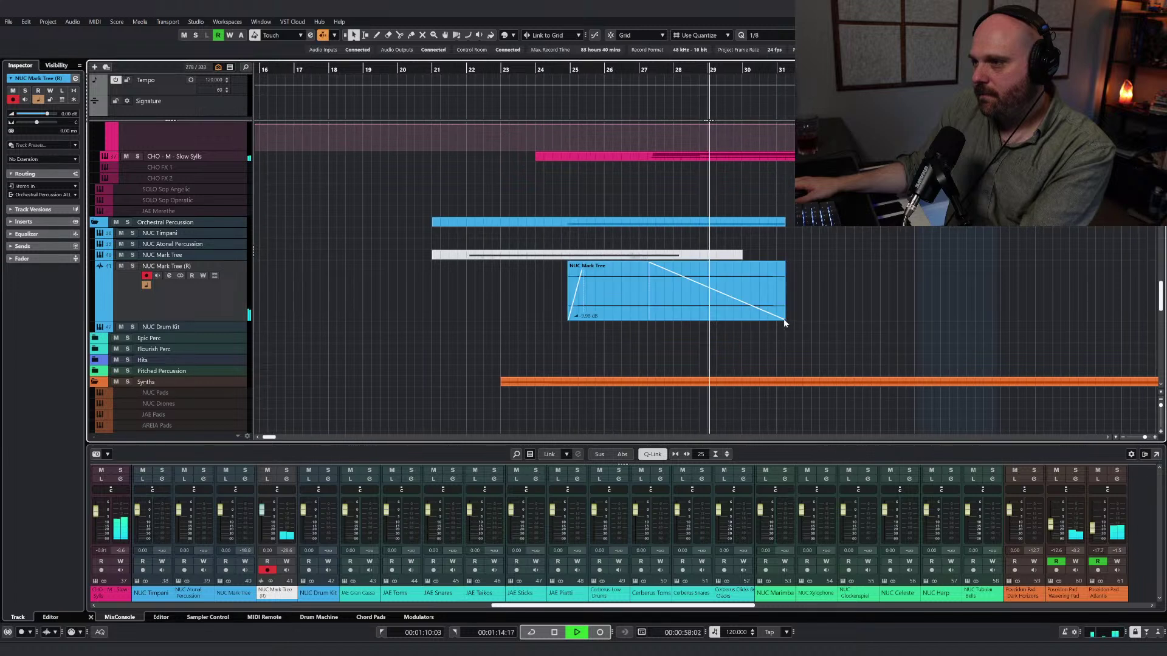
{"action": "left_click_drag", "start_coordinate": [783, 319], "coordinate": [775, 319]}
{"action": "left_click_drag", "start_coordinate": [573, 314], "coordinate": [572, 316]}
{"action": "scroll", "coordinate": [644, 319], "scroll_direction": "up", "scroll_amount": 6}
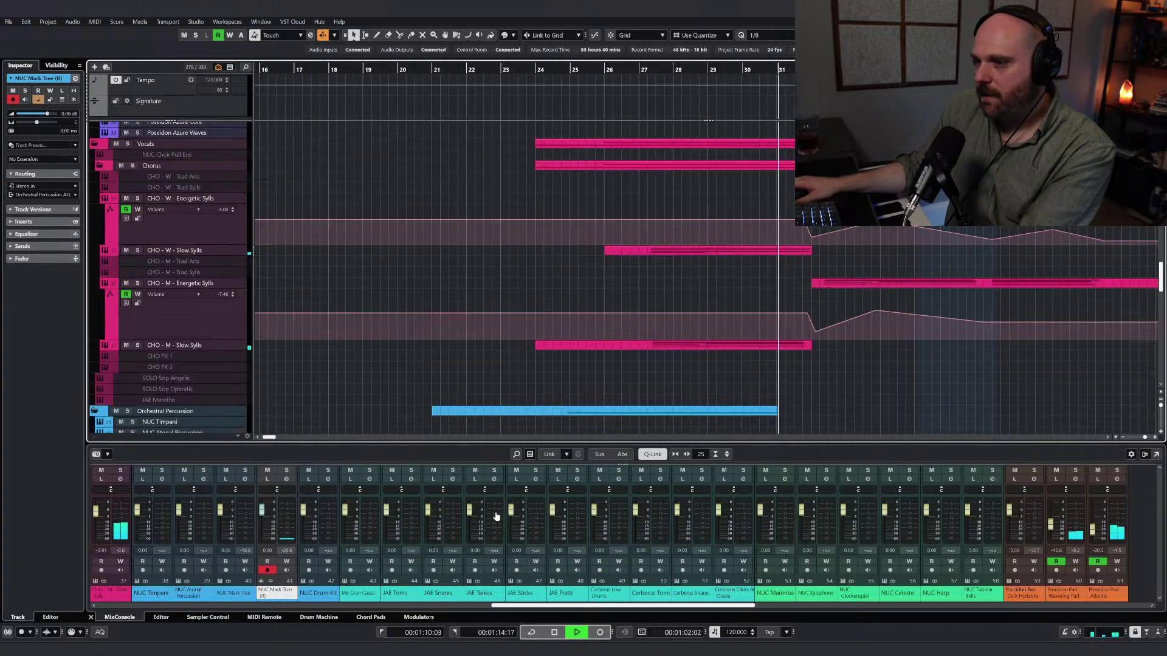
{"action": "key", "text": "space"}
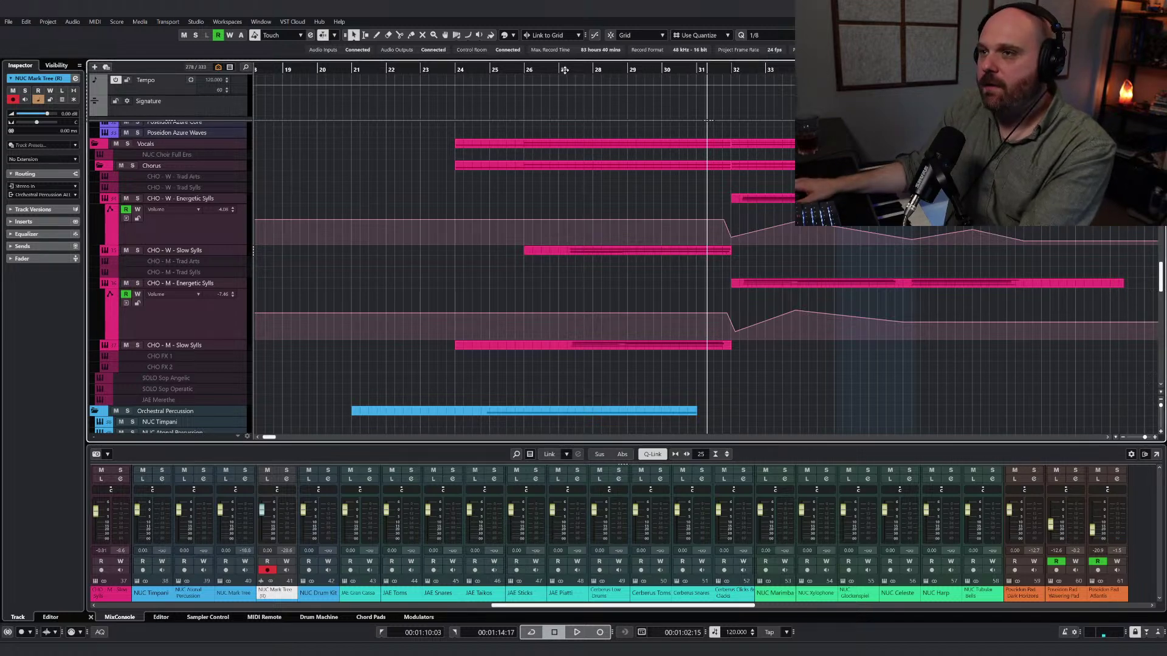
Step: Replay the passage and add a raised volume automation point to Poseidon Pad - Safe Haven just before bar 31
{"action": "key", "text": "space"}
{"action": "scroll", "coordinate": [587, 173], "scroll_direction": "left", "scroll_amount": 4}
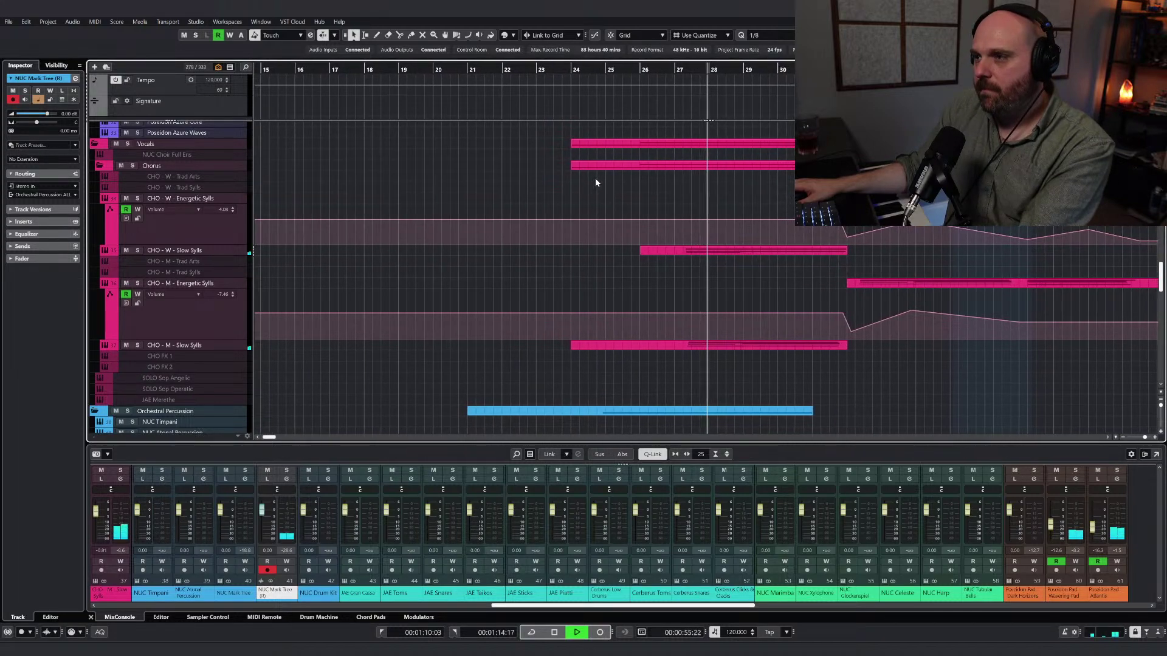
{"action": "right_click", "coordinate": [720, 345]}
{"action": "scroll", "coordinate": [720, 345], "scroll_direction": "down", "scroll_amount": 15}
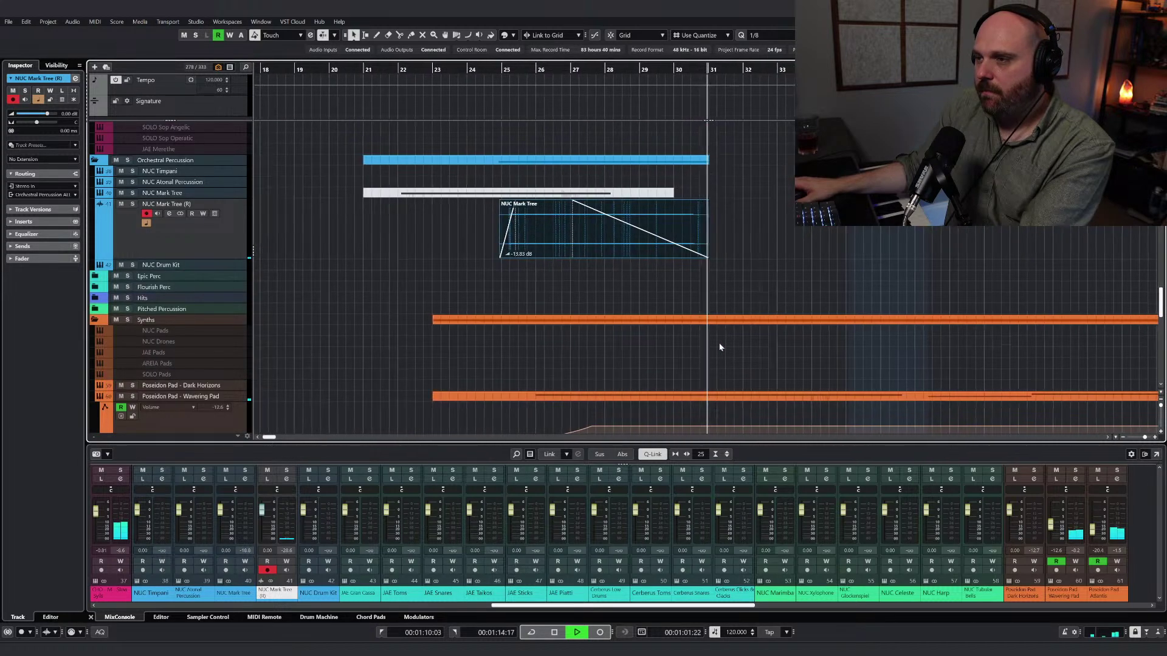
{"action": "scroll", "coordinate": [598, 389], "scroll_direction": "down", "scroll_amount": 3}
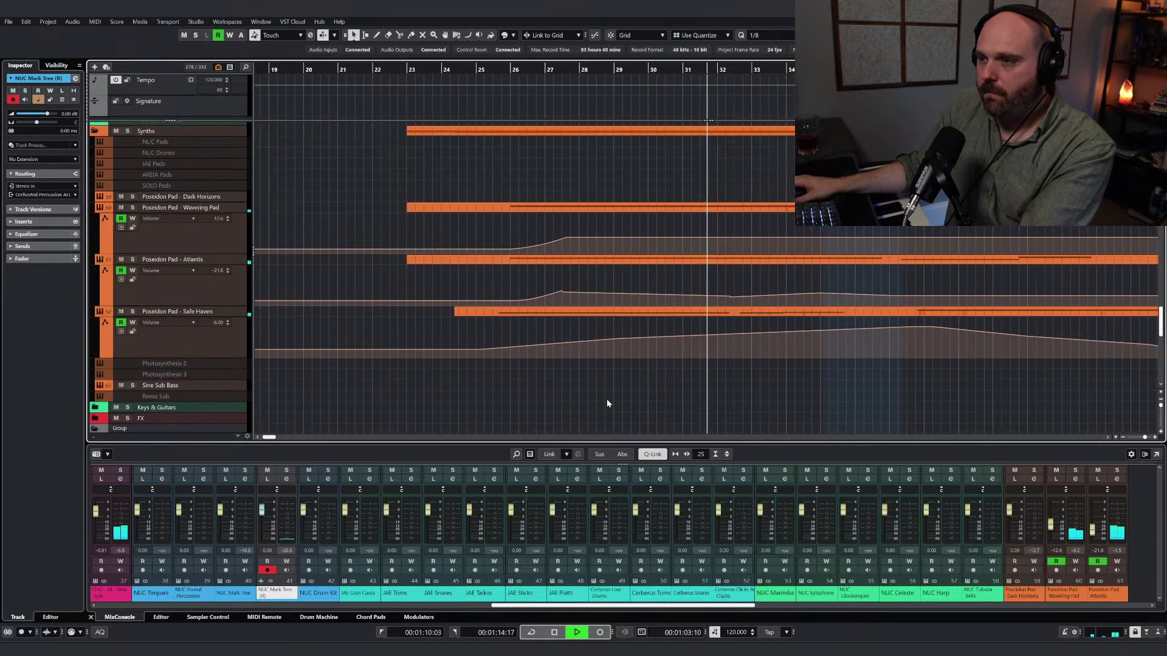
{"action": "left_click", "coordinate": [653, 332]}
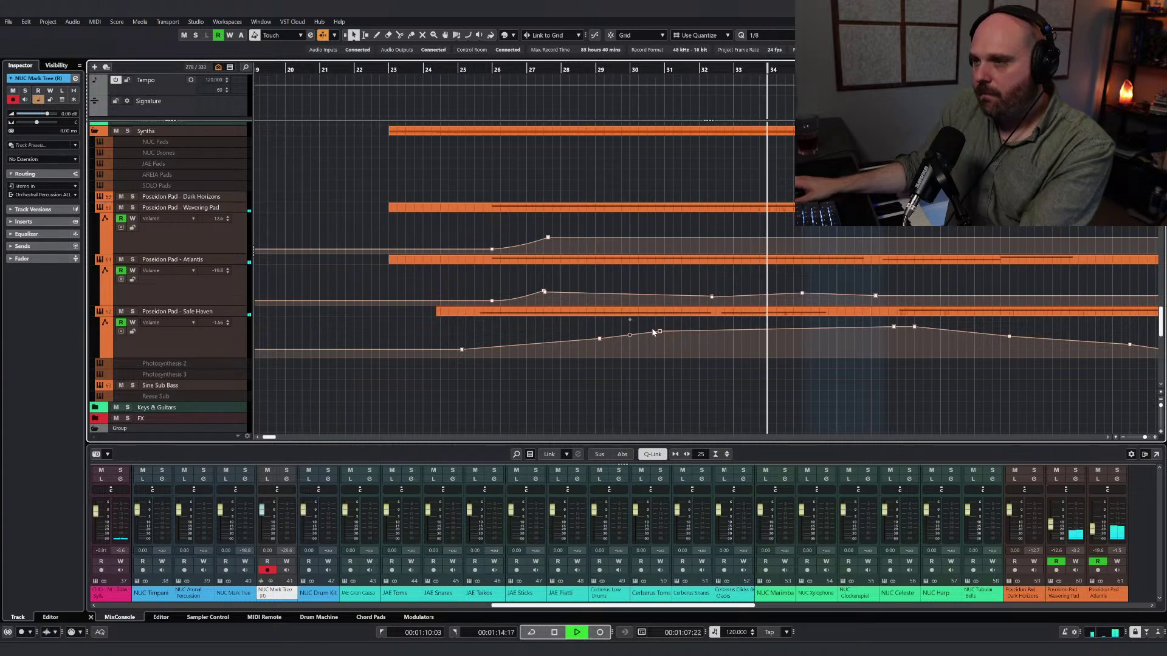
Step: Lower the CHO - W - Energetic Sylls volume automation peak near bar 34 slightly
{"action": "scroll", "coordinate": [766, 334], "scroll_direction": "up", "scroll_amount": 8}
{"action": "scroll", "coordinate": [766, 333], "scroll_direction": "up", "scroll_amount": 4}
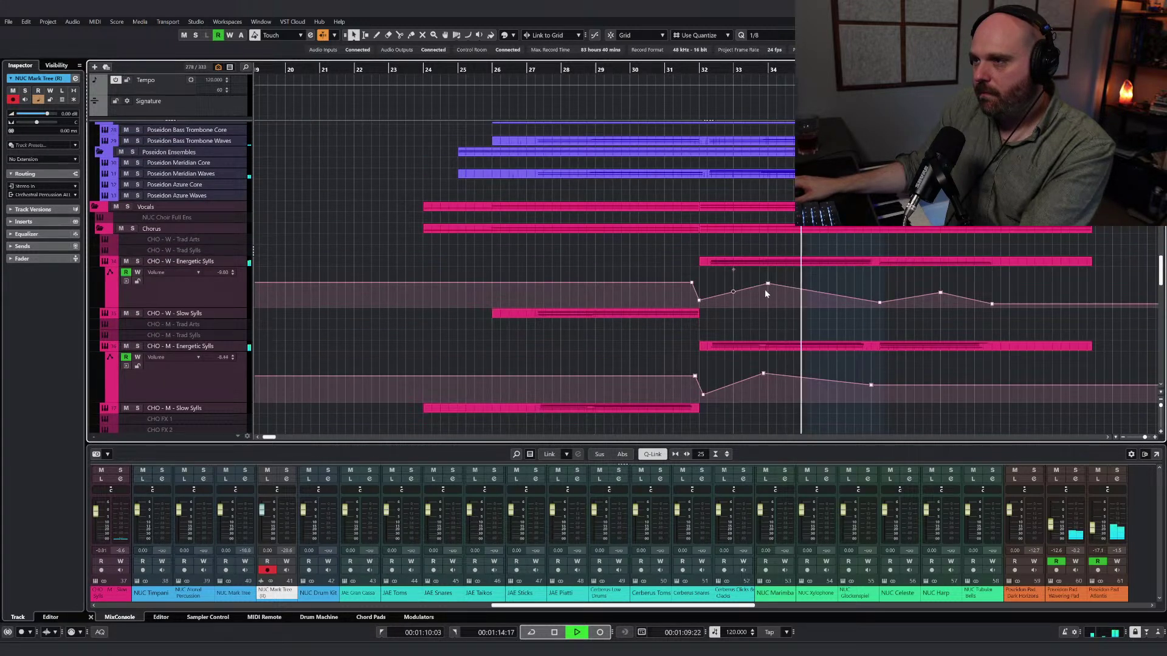
{"action": "left_click_drag", "start_coordinate": [765, 290], "coordinate": [770, 292]}
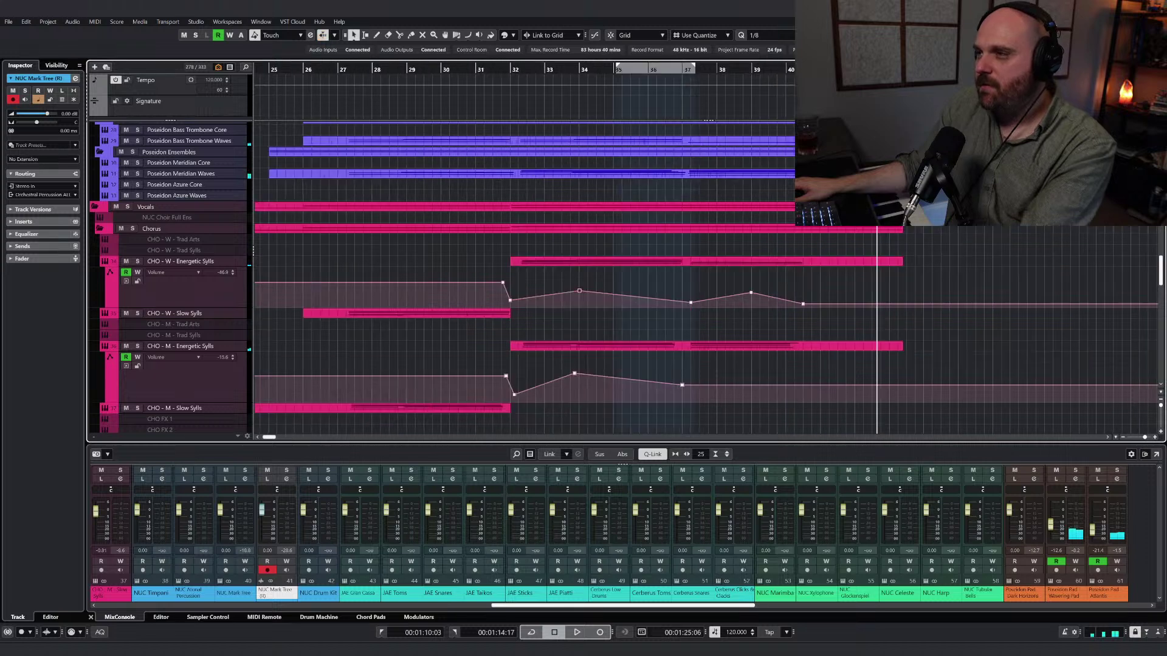
Step: Nudge the start of the low Poseidon Bass Trombone Waves note near bar 37 slightly later and select the sustained notes before it
{"action": "left_click", "coordinate": [665, 70]}
{"action": "left_click", "coordinate": [708, 175]}
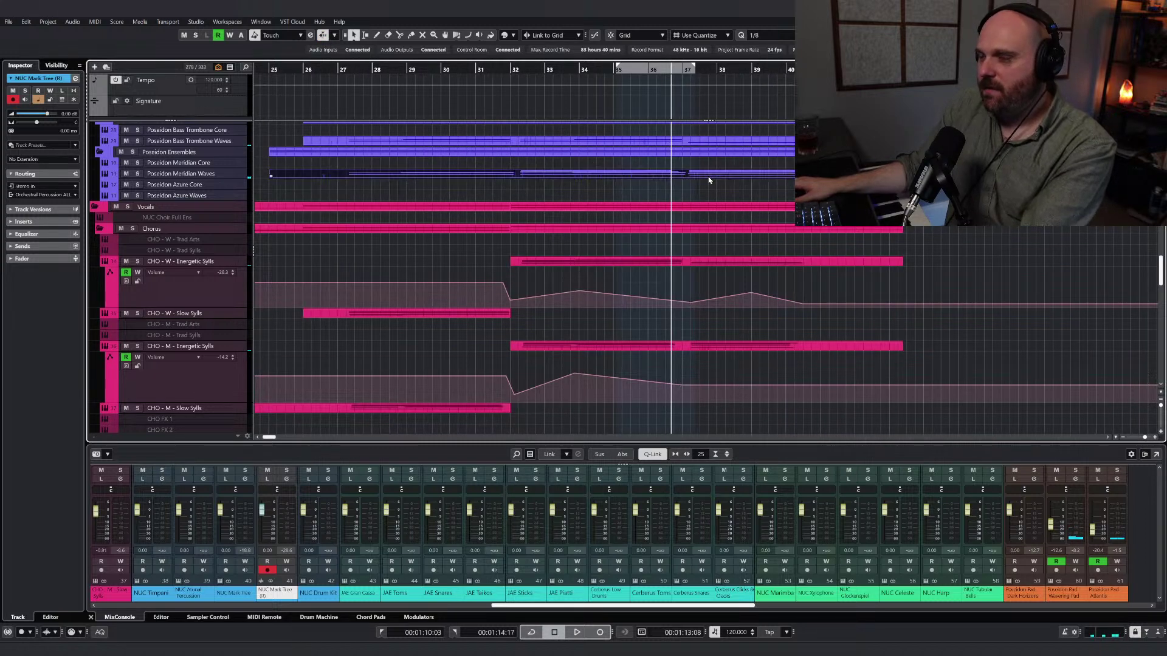
{"action": "double_click", "coordinate": [690, 141]}
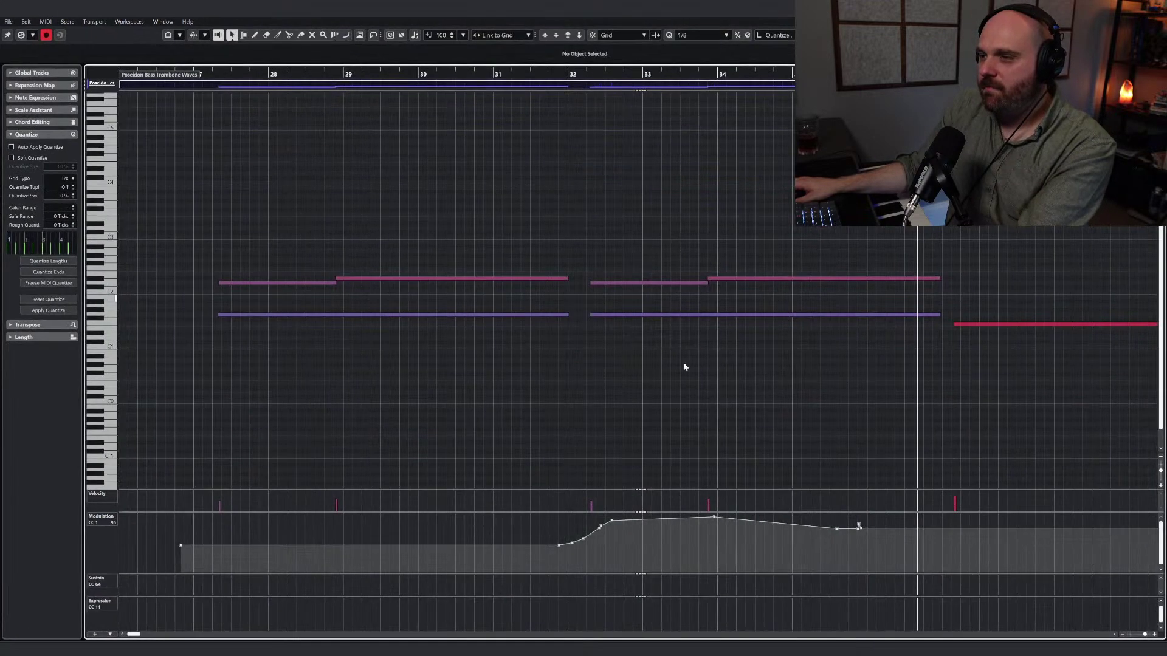
{"action": "left_click_drag", "start_coordinate": [956, 324], "coordinate": [958, 324]}
{"action": "left_click_drag", "start_coordinate": [927, 265], "coordinate": [936, 319]}
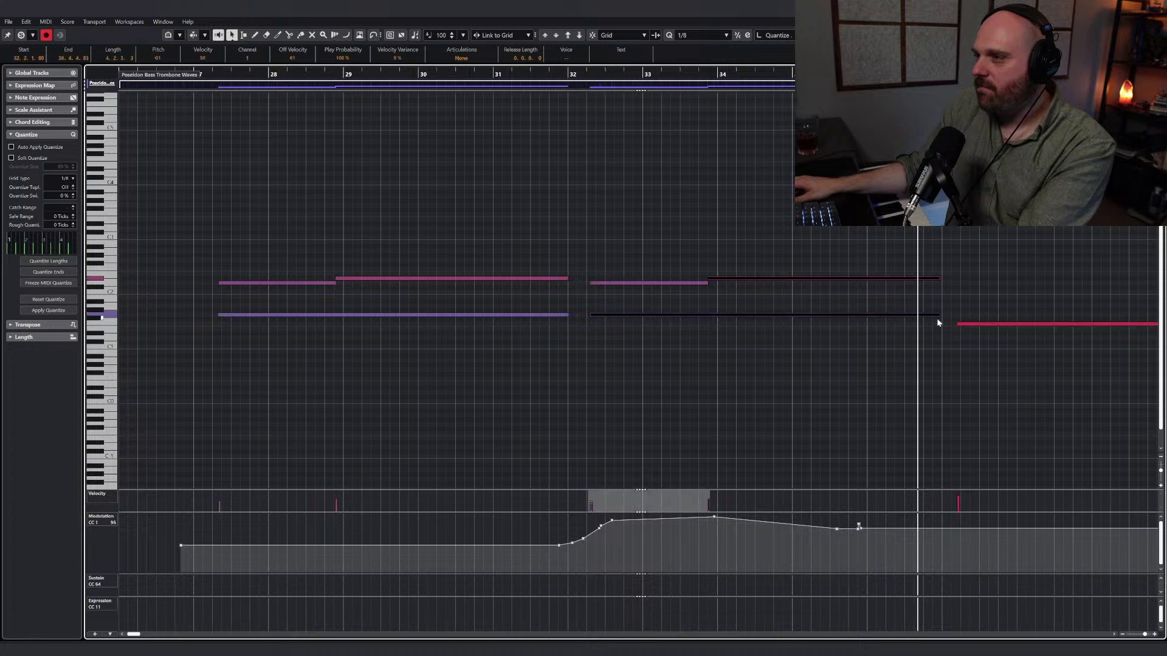
{"action": "left_click", "coordinate": [938, 312]}
{"action": "left_click_drag", "start_coordinate": [924, 261], "coordinate": [936, 314]}
{"action": "left_click", "coordinate": [914, 243]}
{"action": "key", "text": "ctrl+e"}
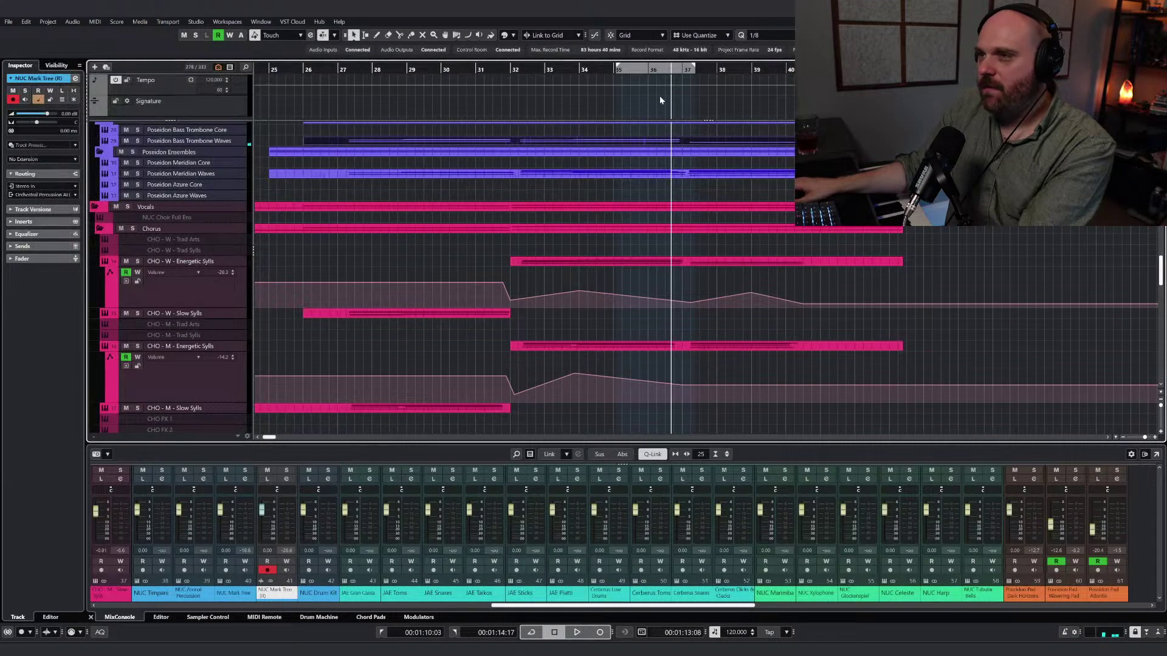
Step: Play from just after bar 36 and shift the Poseidon Pad - Safe Haven volume automation point near bar 38 to about bar 40
{"action": "left_click", "coordinate": [661, 69]}
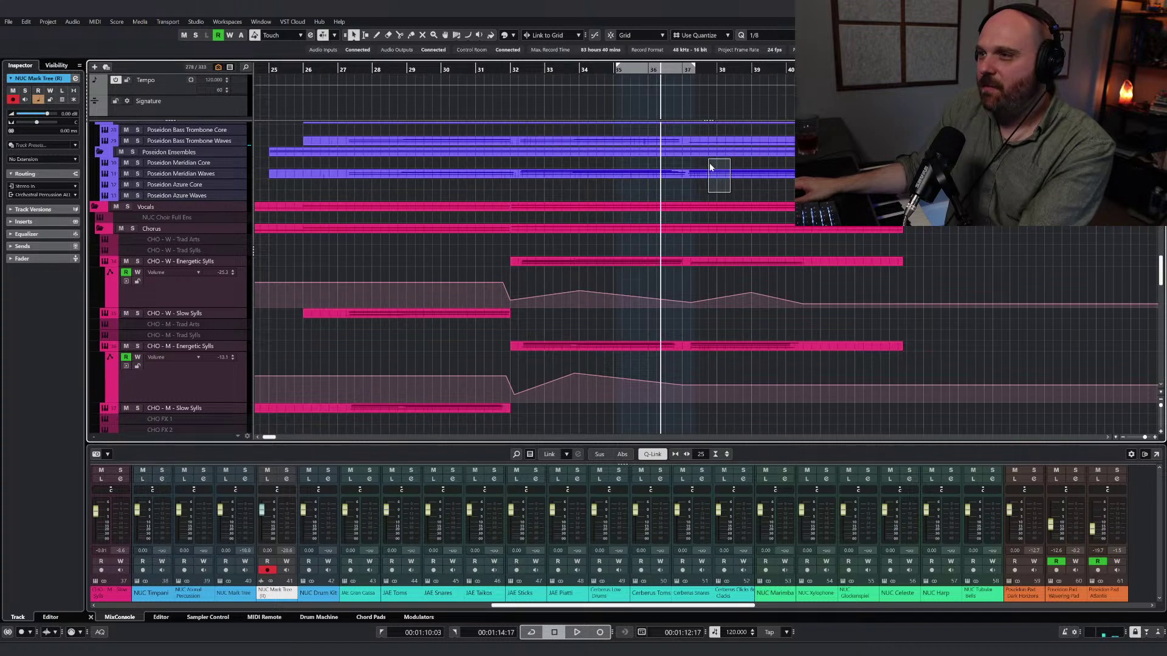
{"action": "key", "text": "space"}
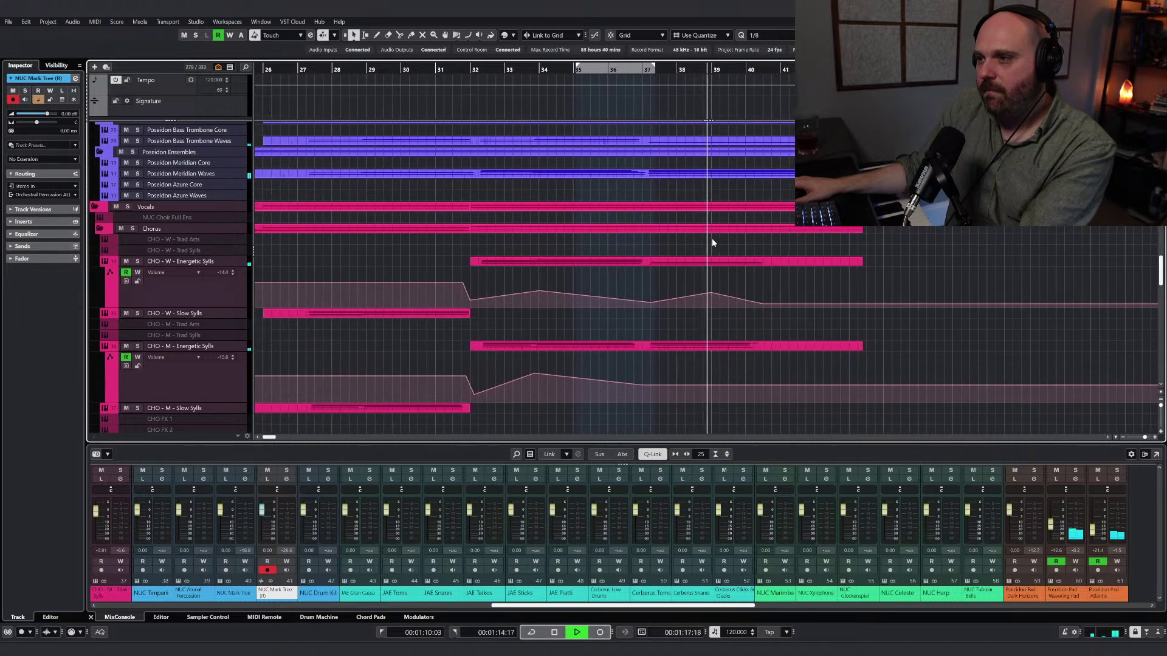
{"action": "scroll", "coordinate": [712, 253], "scroll_direction": "up", "scroll_amount": 3}
{"action": "scroll", "coordinate": [705, 274], "scroll_direction": "down", "scroll_amount": 10}
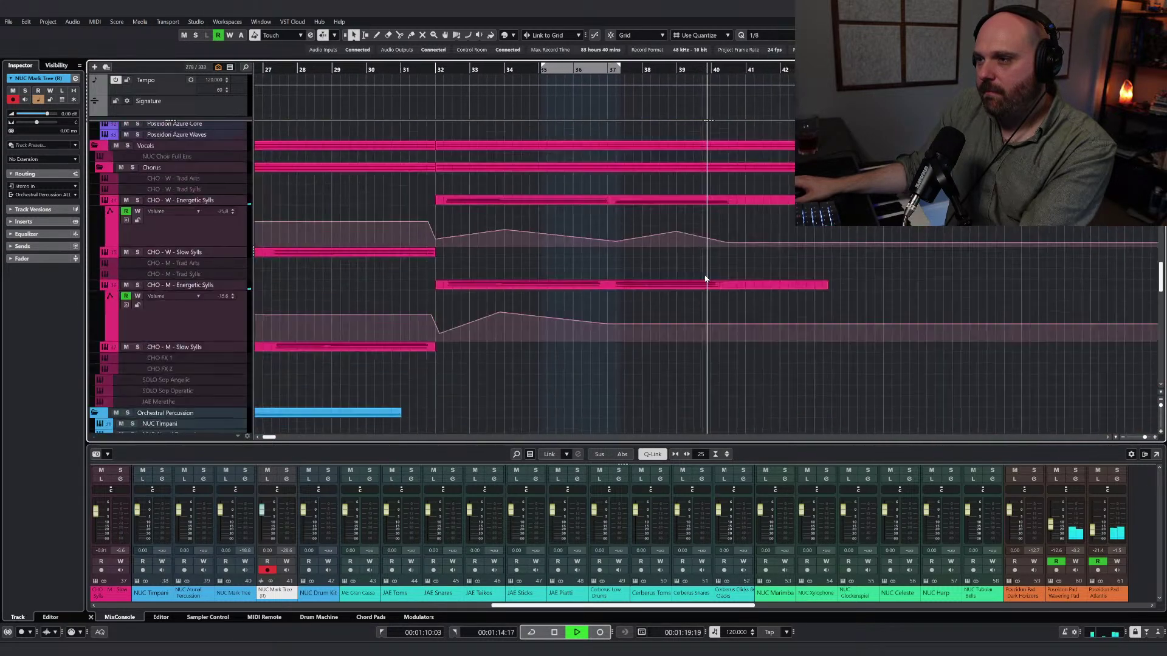
{"action": "scroll", "coordinate": [697, 291], "scroll_direction": "down", "scroll_amount": 5}
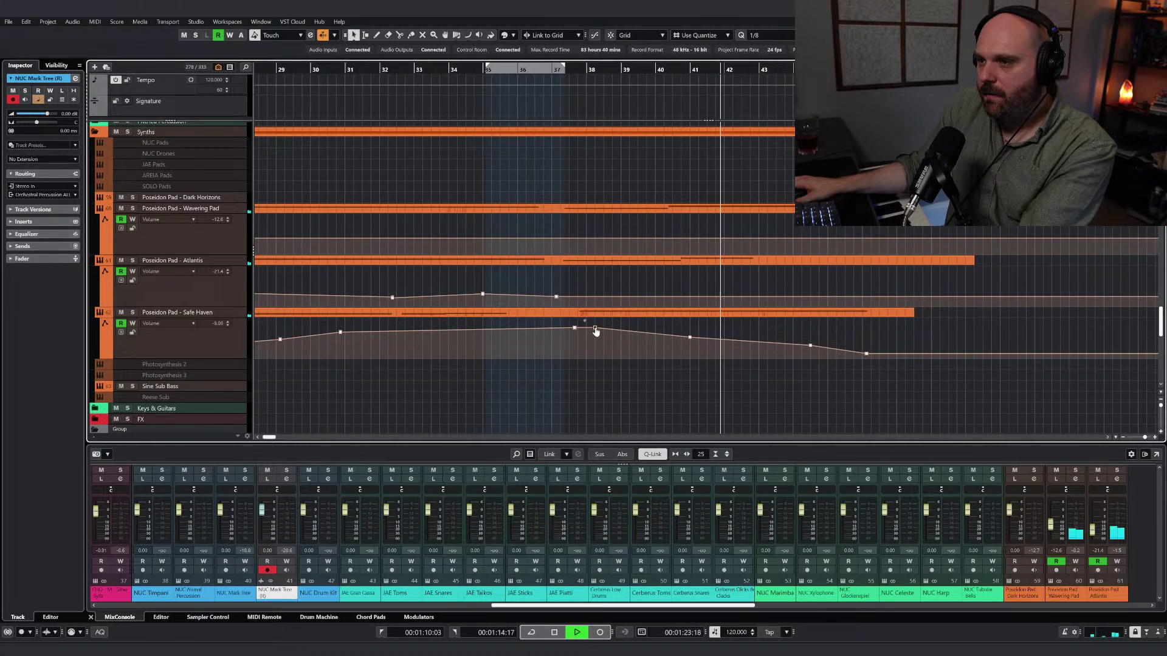
{"action": "left_click_drag", "start_coordinate": [594, 332], "coordinate": [653, 332]}
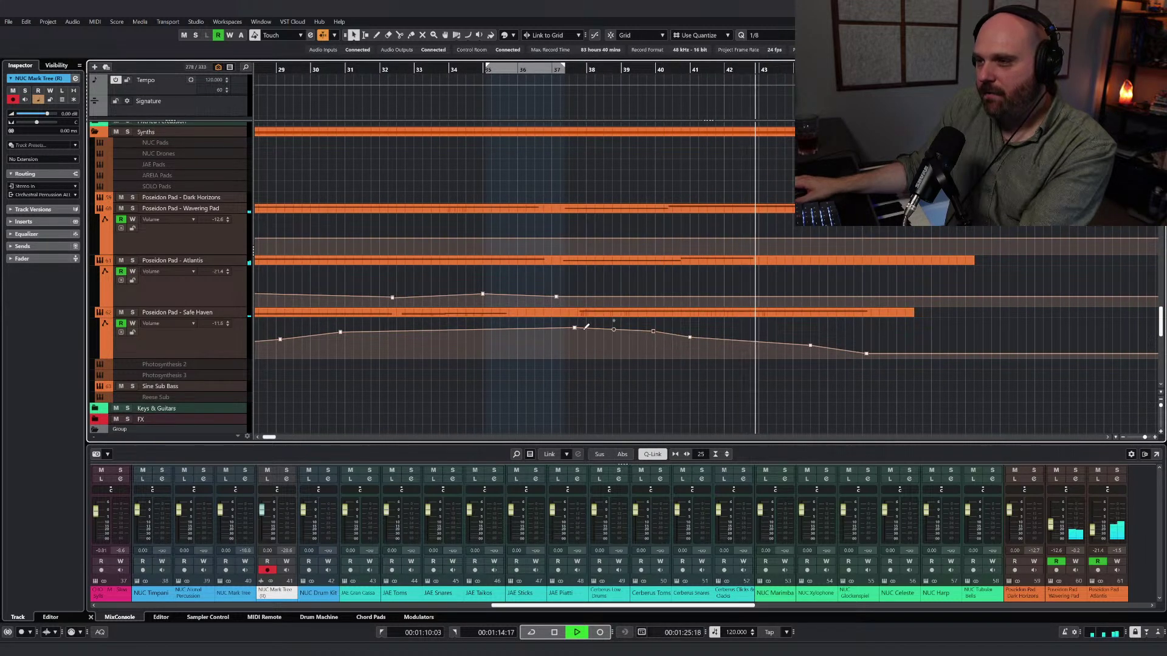
Step: Lower the Poseidon Pad - Safe Haven volume point after bar 37, add one after bar 35, and delay the fade-out points to about bars 45 and 46
{"action": "left_click_drag", "start_coordinate": [573, 332], "coordinate": [573, 338]}
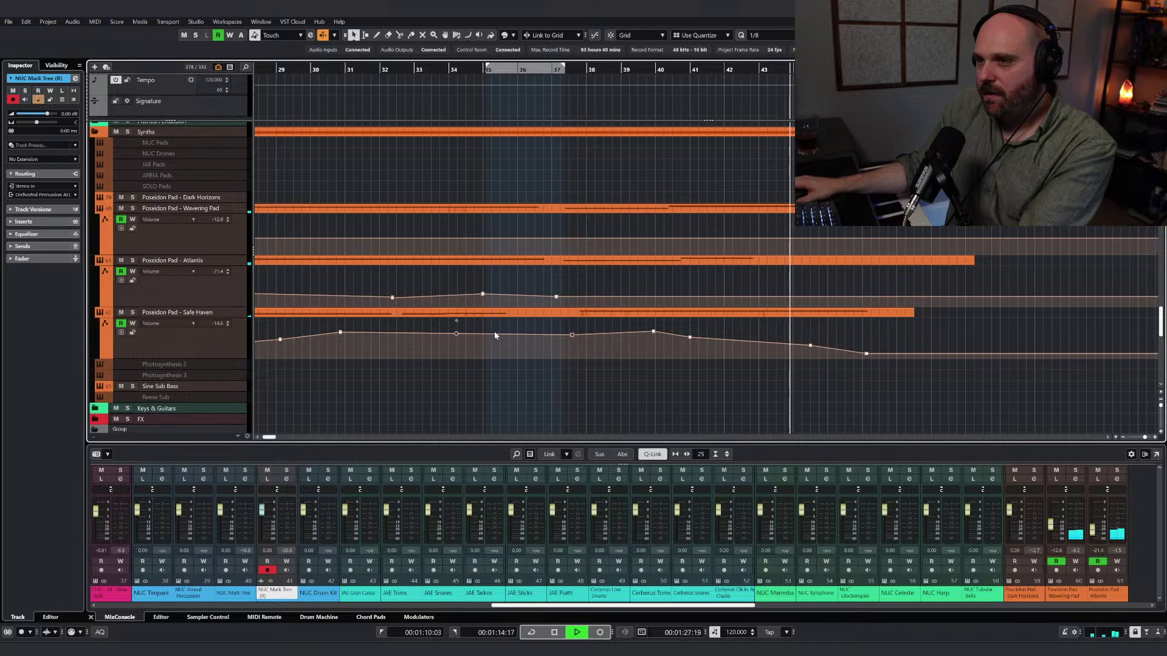
{"action": "left_click", "coordinate": [498, 332]}
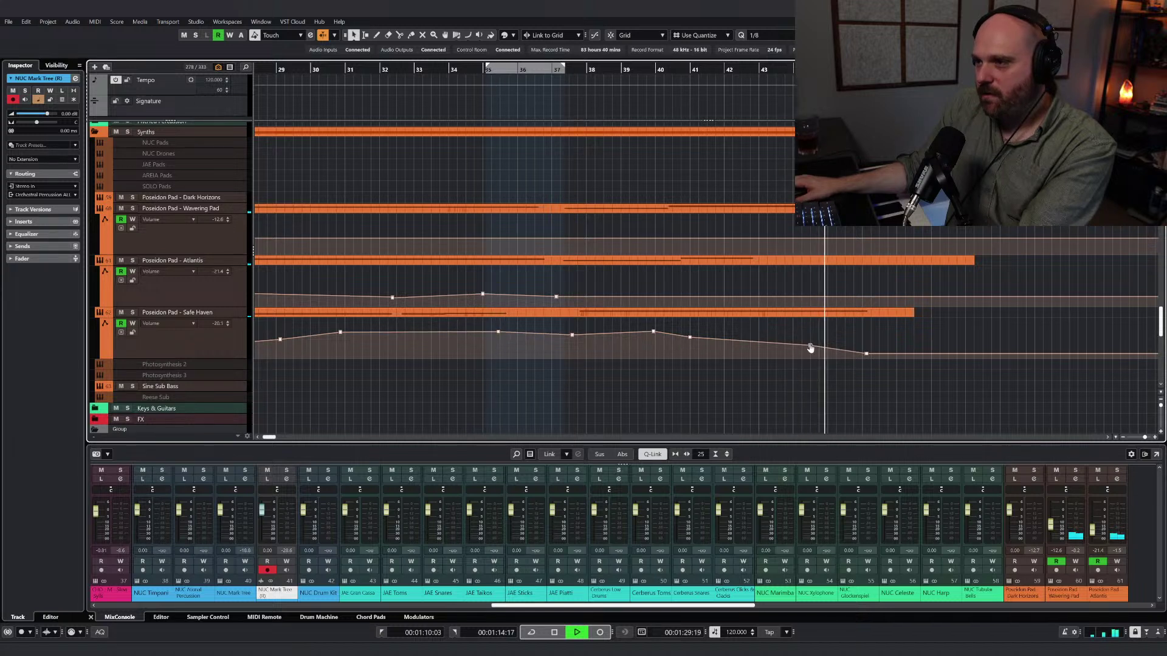
{"action": "left_click_drag", "start_coordinate": [837, 345], "coordinate": [875, 354]}
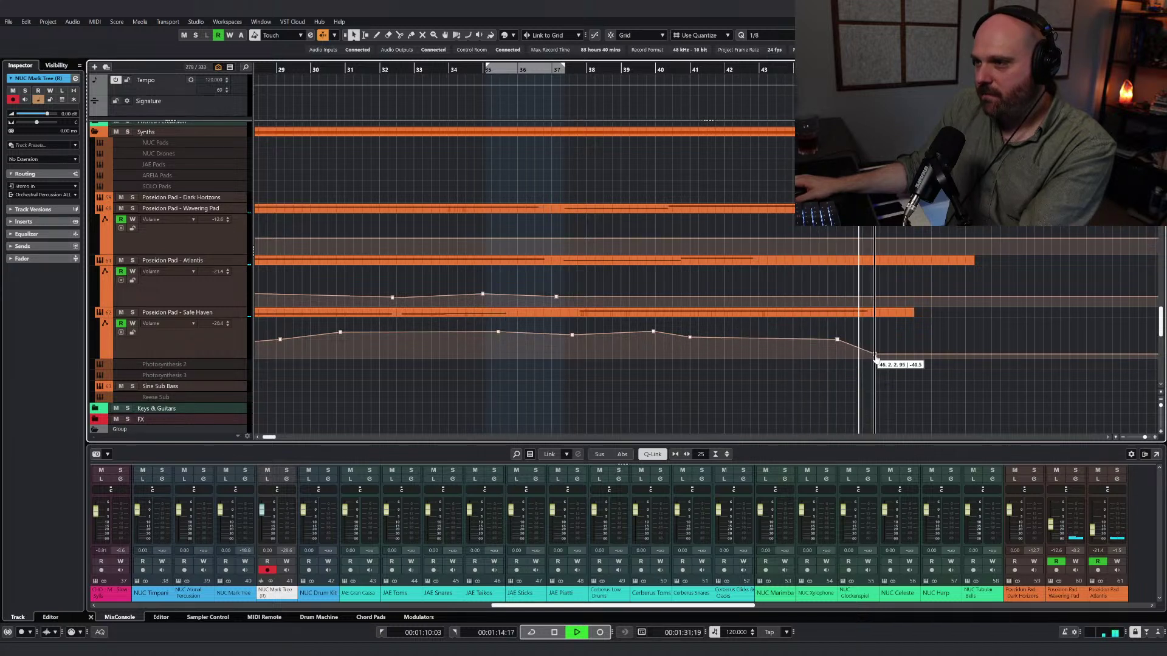
{"action": "key", "text": "space"}
Step: Play the passage from about bar 37 and open the Dolce - Trem part of the celli for note editing
{"action": "left_click_drag", "start_coordinate": [530, 70], "coordinate": [411, 70]}
{"action": "scroll", "coordinate": [461, 238], "scroll_direction": "up", "scroll_amount": 5}
{"action": "scroll", "coordinate": [461, 238], "scroll_direction": "up", "scroll_amount": 3}
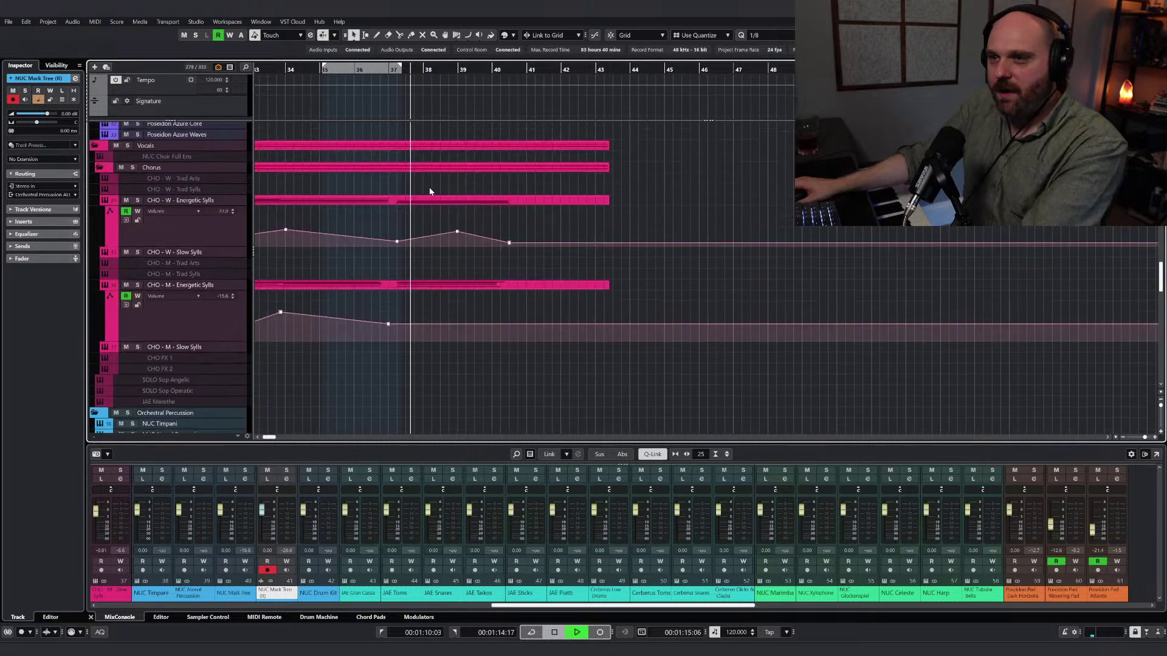
{"action": "key", "text": "space"}
{"action": "scroll", "coordinate": [442, 184], "scroll_direction": "left", "scroll_amount": 3}
{"action": "scroll", "coordinate": [632, 257], "scroll_direction": "up", "scroll_amount": 5}
{"action": "scroll", "coordinate": [633, 263], "scroll_direction": "up", "scroll_amount": 4}
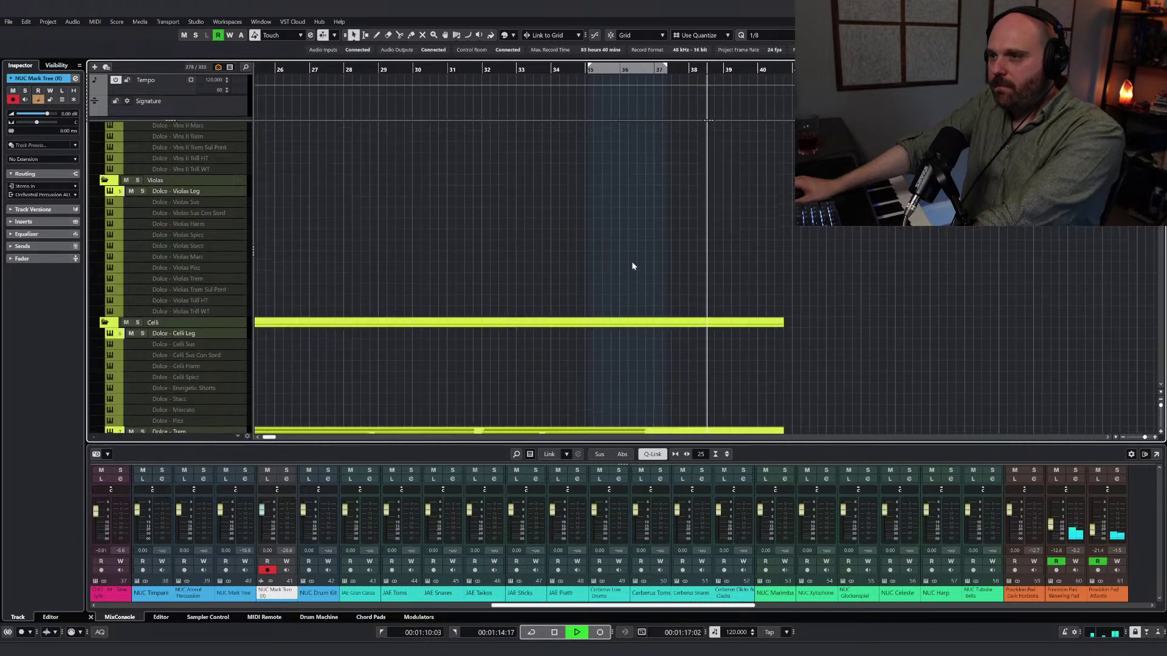
{"action": "scroll", "coordinate": [643, 324], "scroll_direction": "down", "scroll_amount": 6}
{"action": "key", "text": "space"}
{"action": "left_click", "coordinate": [626, 243]}
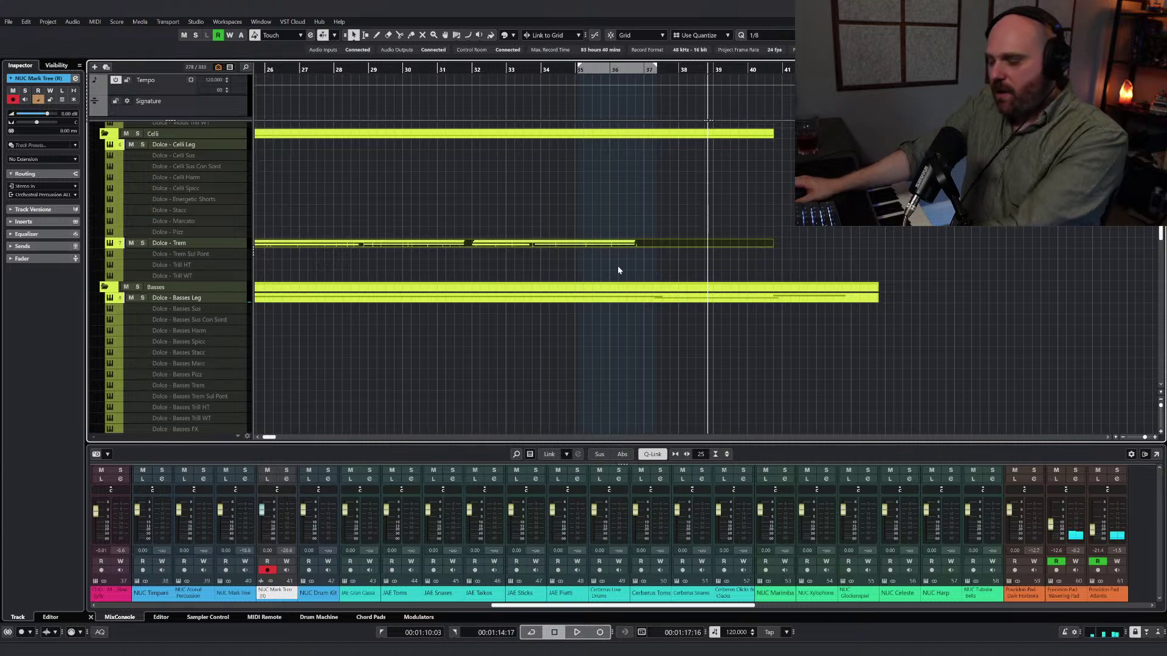
{"action": "key", "text": "Return"}
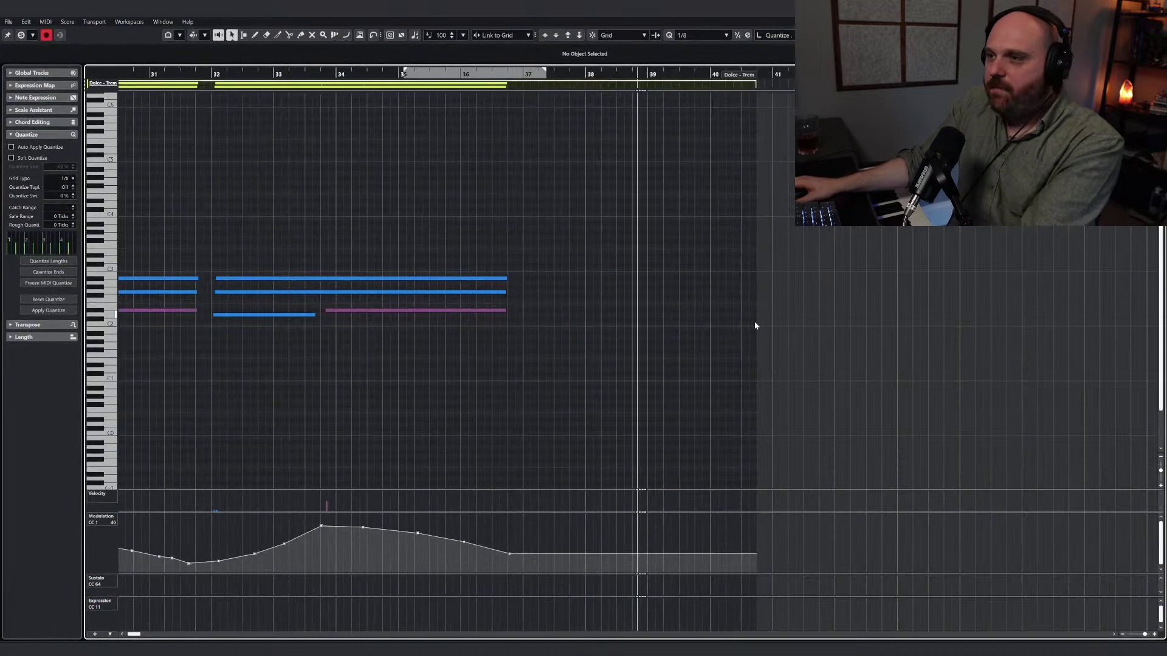
Step: Draw three sustained notes, the lowest on C2, in the Dolce - Trem part from about bar 37 to just before bar 41
{"action": "left_click", "coordinate": [647, 247]}
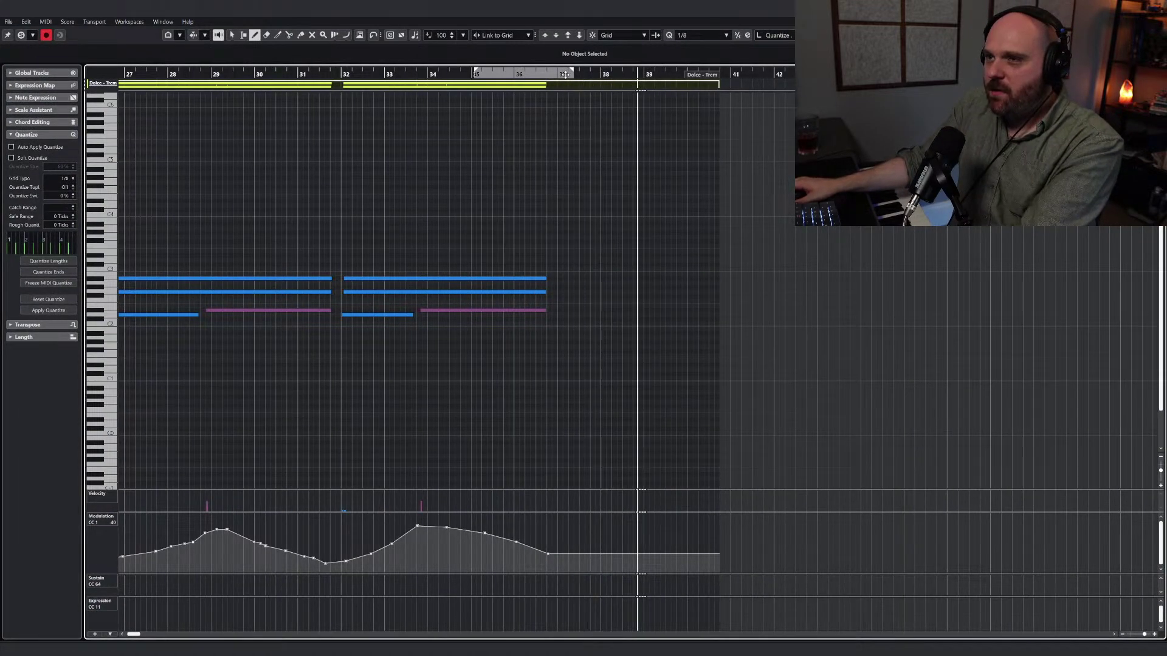
{"action": "key", "text": "h"}
{"action": "key", "text": "h"}
{"action": "left_click_drag", "start_coordinate": [629, 301], "coordinate": [950, 301]}
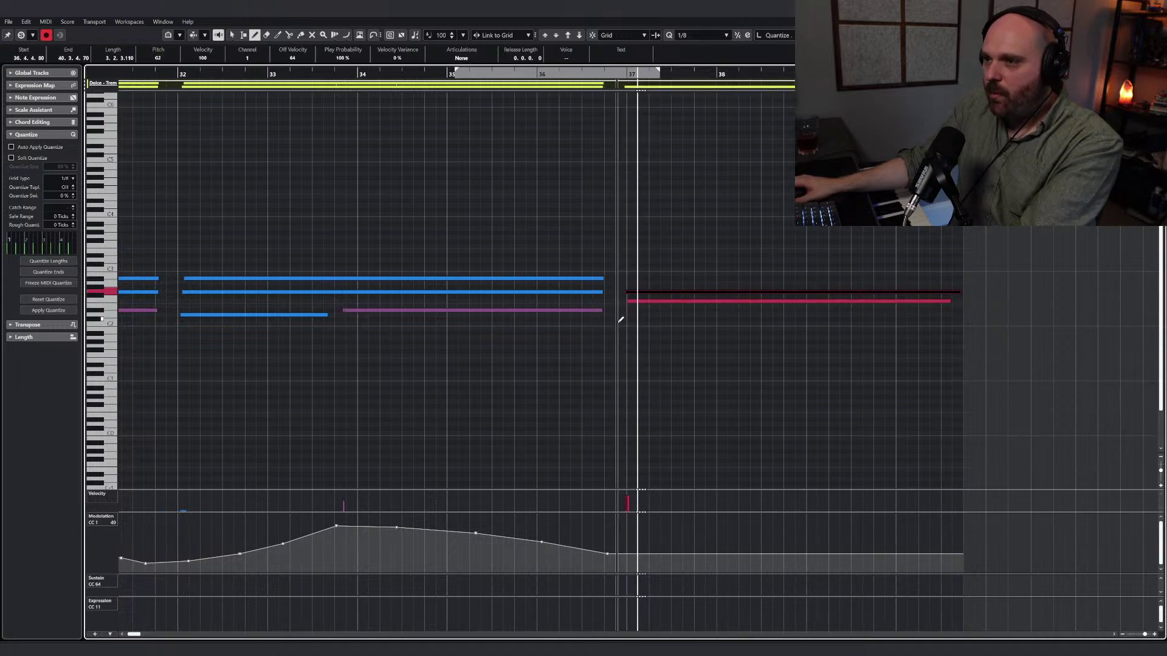
{"action": "left_click_drag", "start_coordinate": [624, 324], "coordinate": [973, 324]}
{"action": "key", "text": "1"}
Step: Audition the new tremolo notes soloed from just before bar 37, and turn the editor solo off again
{"action": "left_click", "coordinate": [24, 35]}
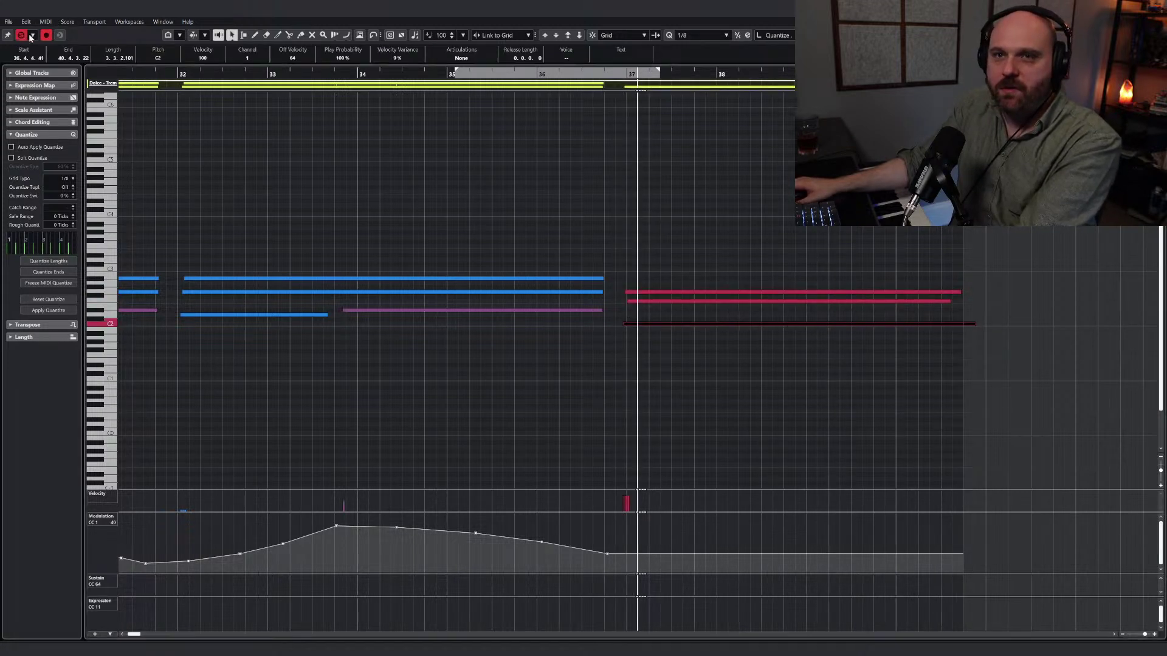
{"action": "left_click", "coordinate": [616, 76]}
{"action": "right_click", "coordinate": [681, 182]}
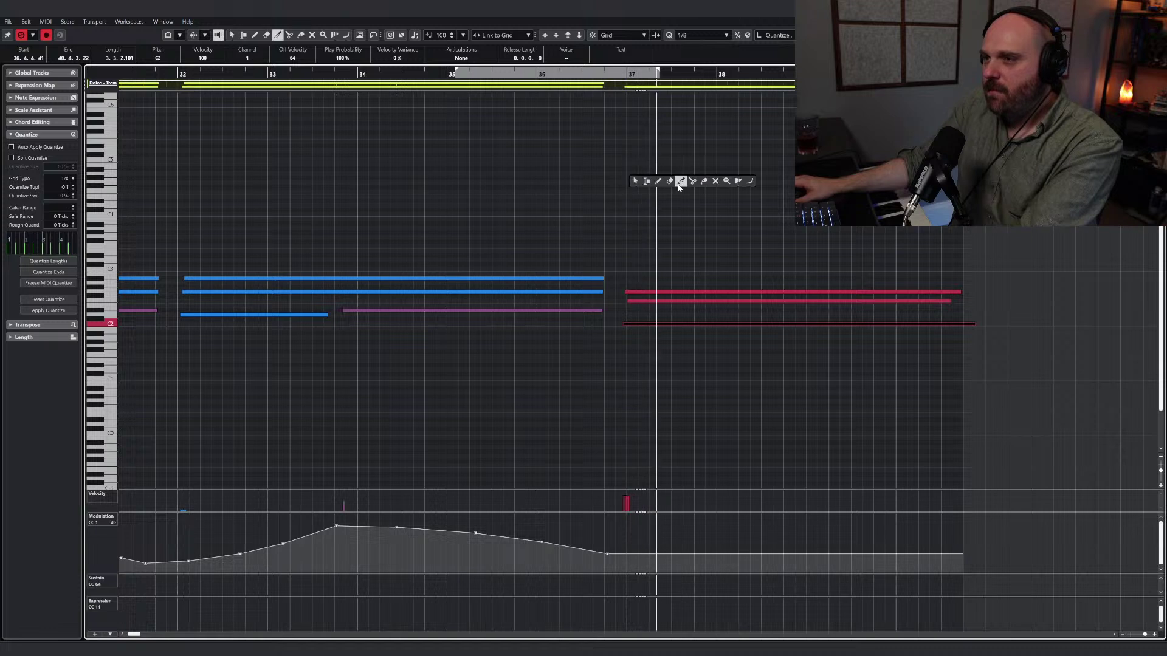
{"action": "key", "text": "1"}
{"action": "left_click", "coordinate": [20, 37]}
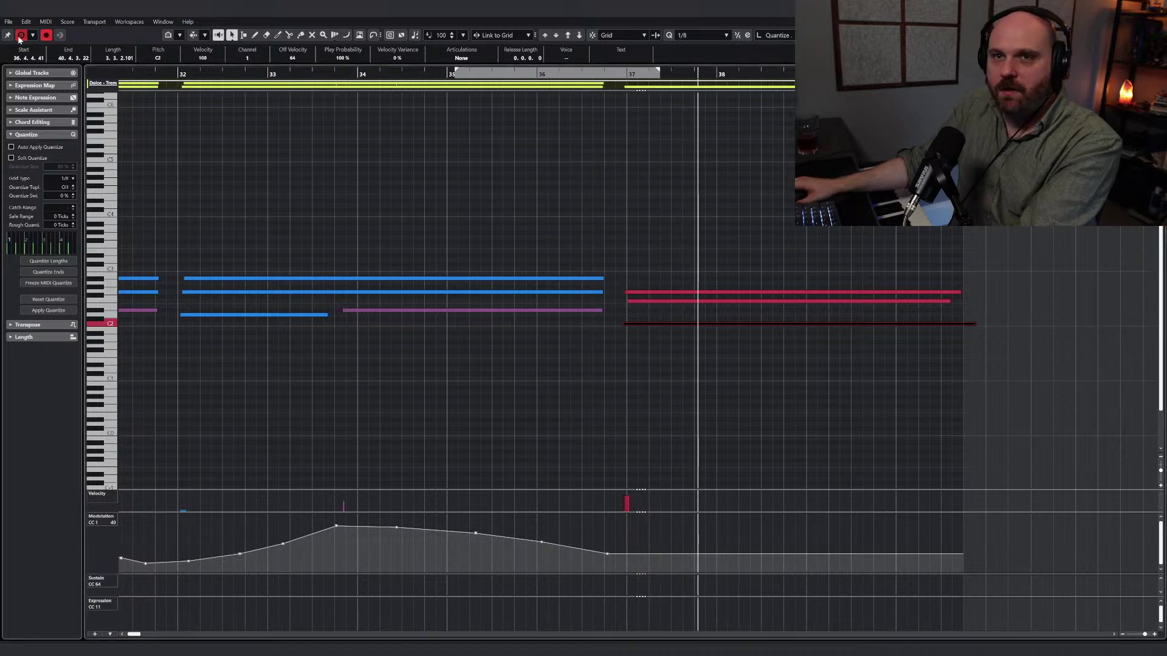
{"action": "key", "text": "space"}
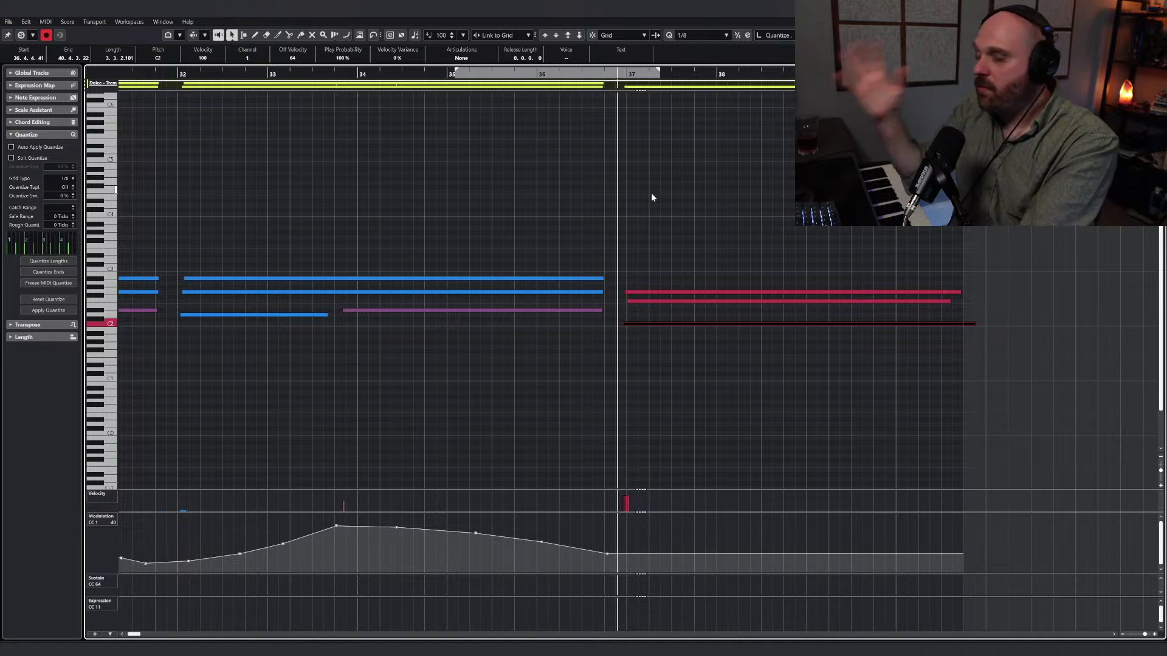
Step: Draw a modulation swell under the new tremolo notes, peaking just after bar 38 and fading toward bar 41, and play it
{"action": "right_click", "coordinate": [626, 378]}
{"action": "left_click", "coordinate": [742, 378]}
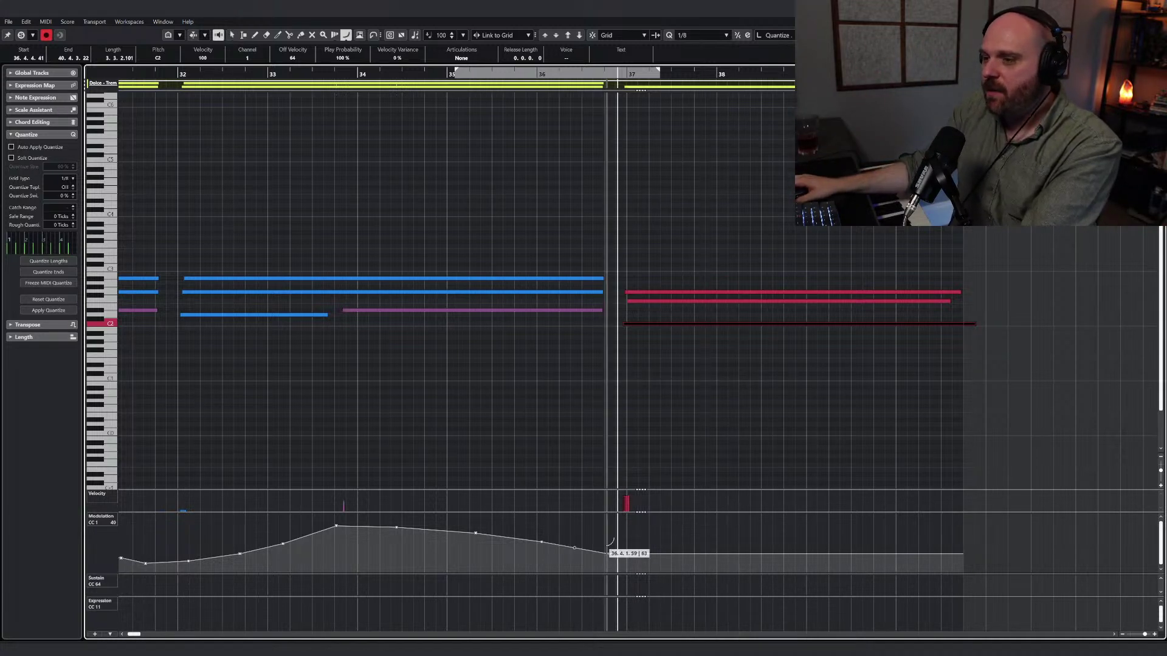
{"action": "mouse_move", "coordinate": [608, 554]}
{"action": "left_mouse_down"}
{"action": "mouse_move", "coordinate": [731, 543]}
{"action": "mouse_move", "coordinate": [749, 528]}
{"action": "mouse_move", "coordinate": [942, 530]}
{"action": "mouse_move", "coordinate": [964, 553]}
{"action": "left_mouse_up"}
{"action": "key", "text": "1"}
{"action": "key", "text": "space"}
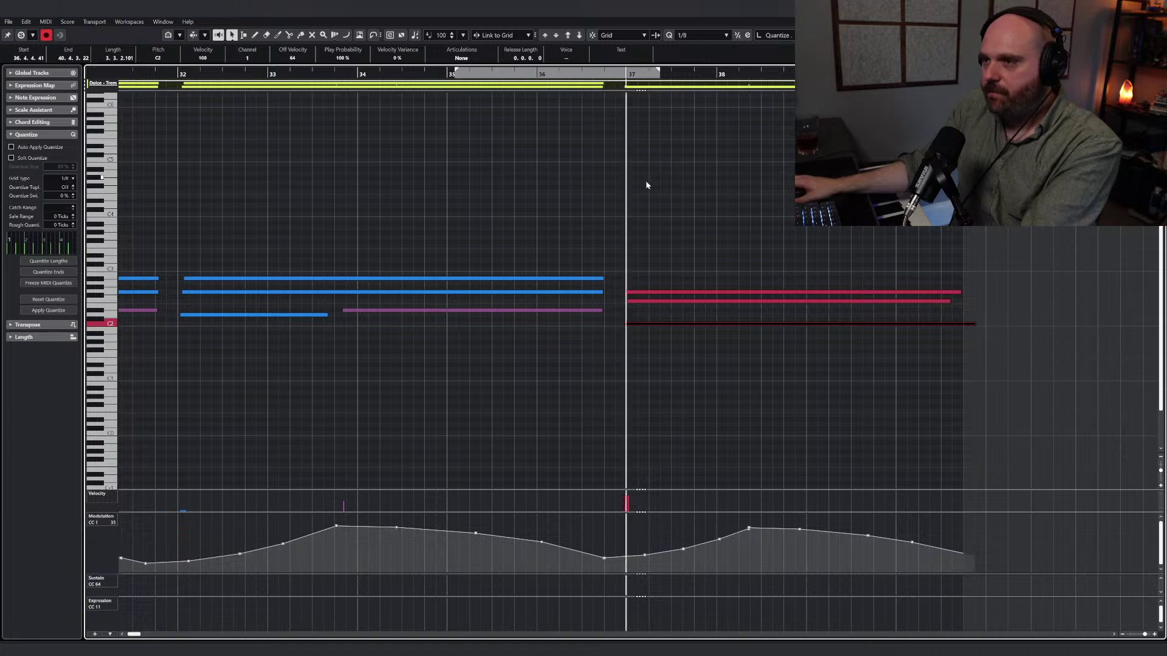
Step: Delay the starts of the three new notes to about 37.1.4 and redraw the modulation fall from its peak to a lower level before bar 41
{"action": "left_click_drag", "start_coordinate": [625, 324], "coordinate": [647, 325]}
{"action": "right_click", "coordinate": [735, 340]}
{"action": "left_click", "coordinate": [789, 337]}
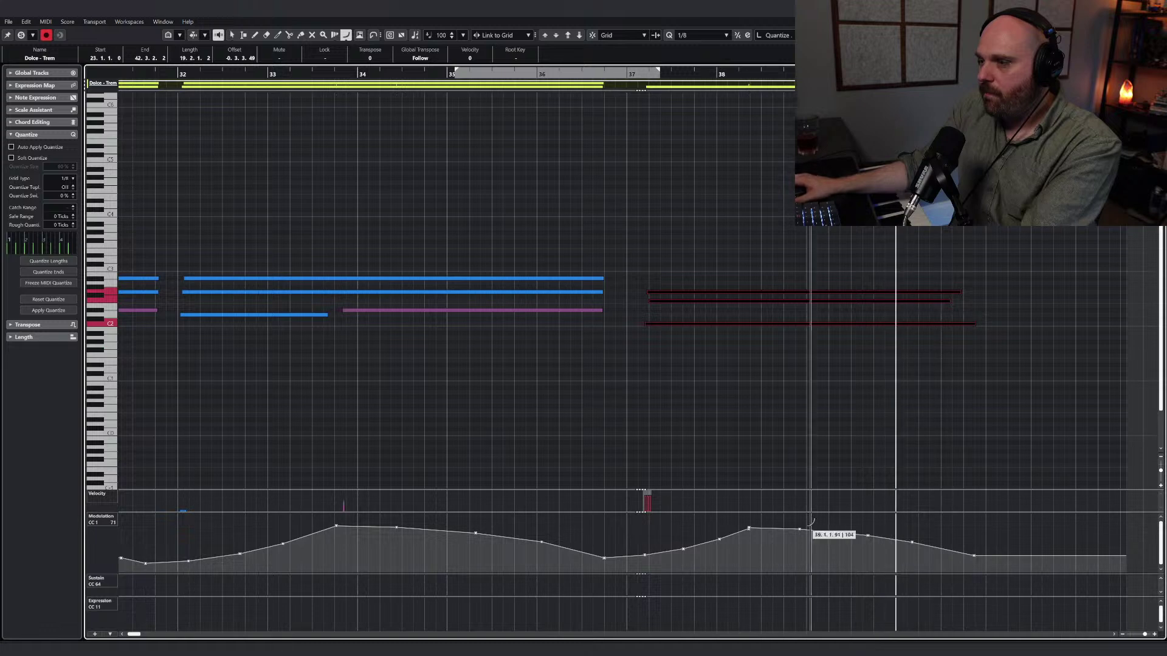
{"action": "left_click_drag", "start_coordinate": [749, 528], "coordinate": [968, 563]}
{"action": "key", "text": "1"}
Step: Shorten the end of the low C2 tremolo note slightly and close the note editor
{"action": "left_click_drag", "start_coordinate": [975, 323], "coordinate": [969, 330]}
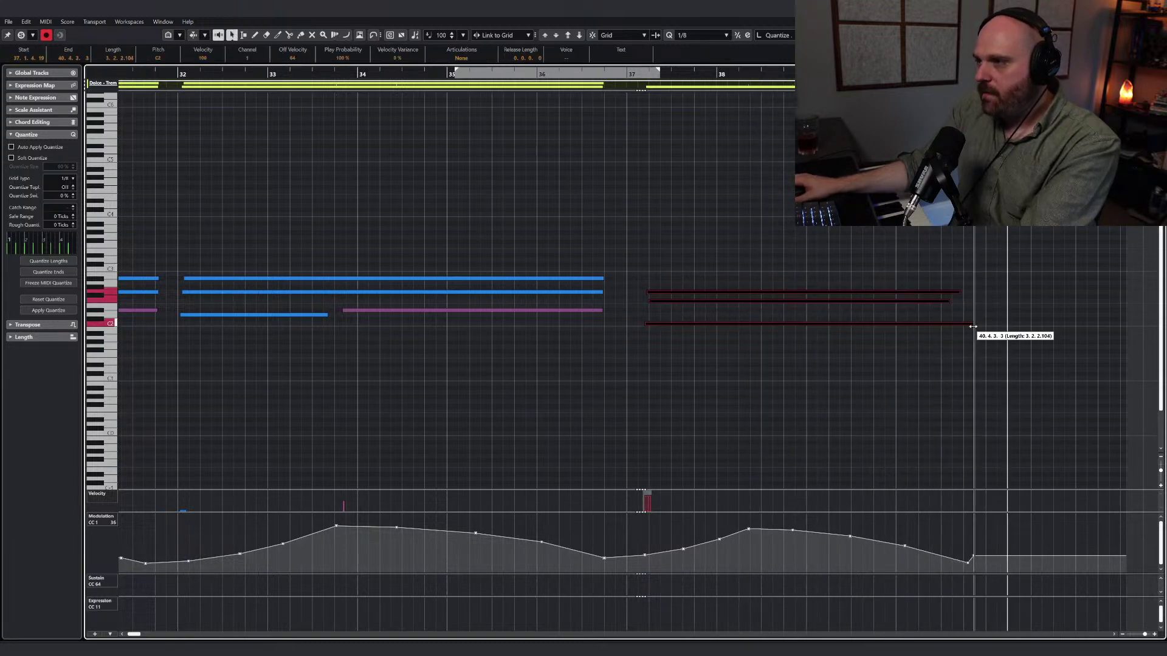
{"action": "left_click", "coordinate": [970, 340]}
{"action": "key", "text": "Escape"}
Step: Select the NUC Atonal Percussion track, open its Nucleus instrument to audition the percussion sounds, and close it
{"action": "scroll", "coordinate": [385, 261], "scroll_direction": "down", "scroll_amount": 10}
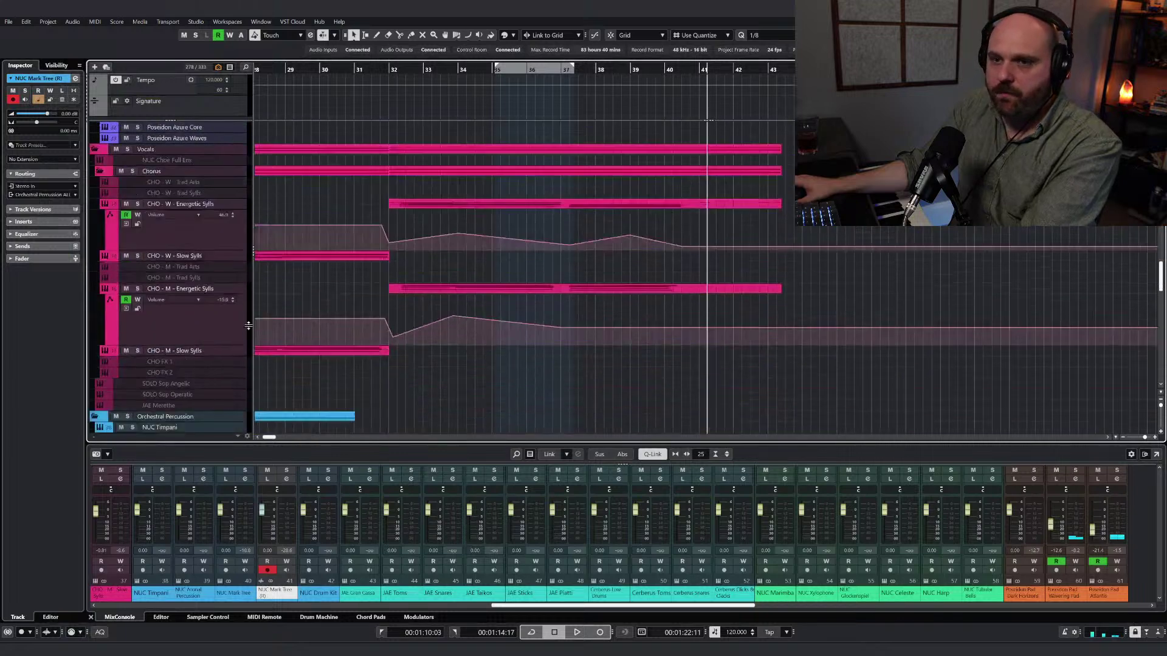
{"action": "scroll", "coordinate": [247, 323], "scroll_direction": "up", "scroll_amount": 2}
{"action": "left_click", "coordinate": [185, 253]}
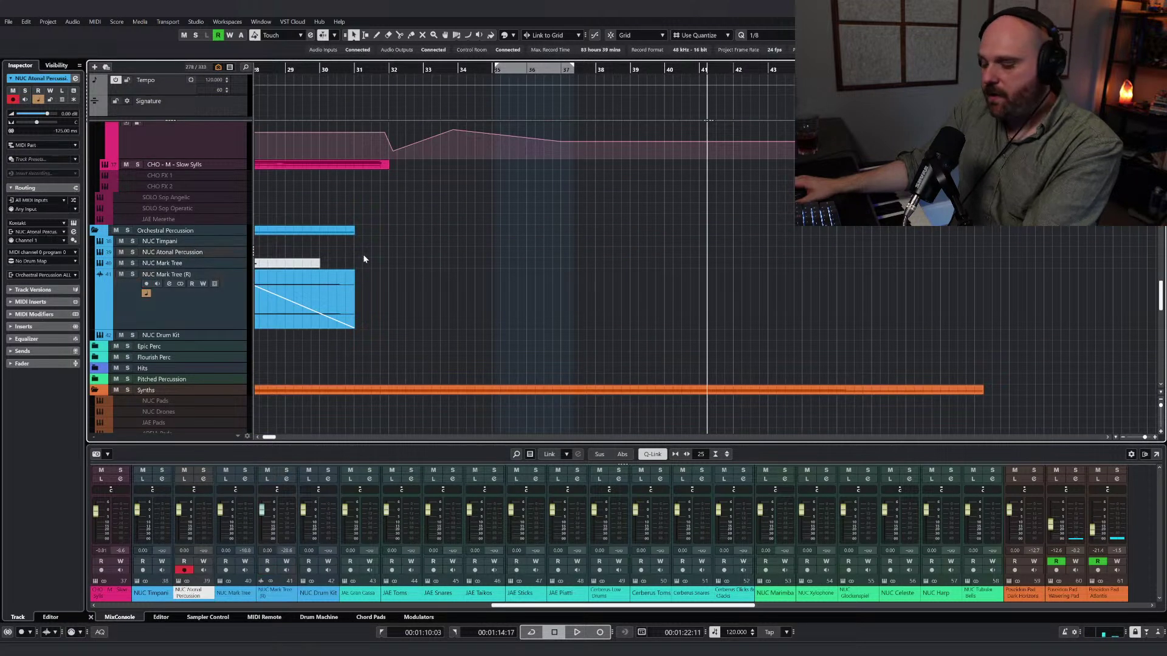
{"action": "key", "text": "Return"}
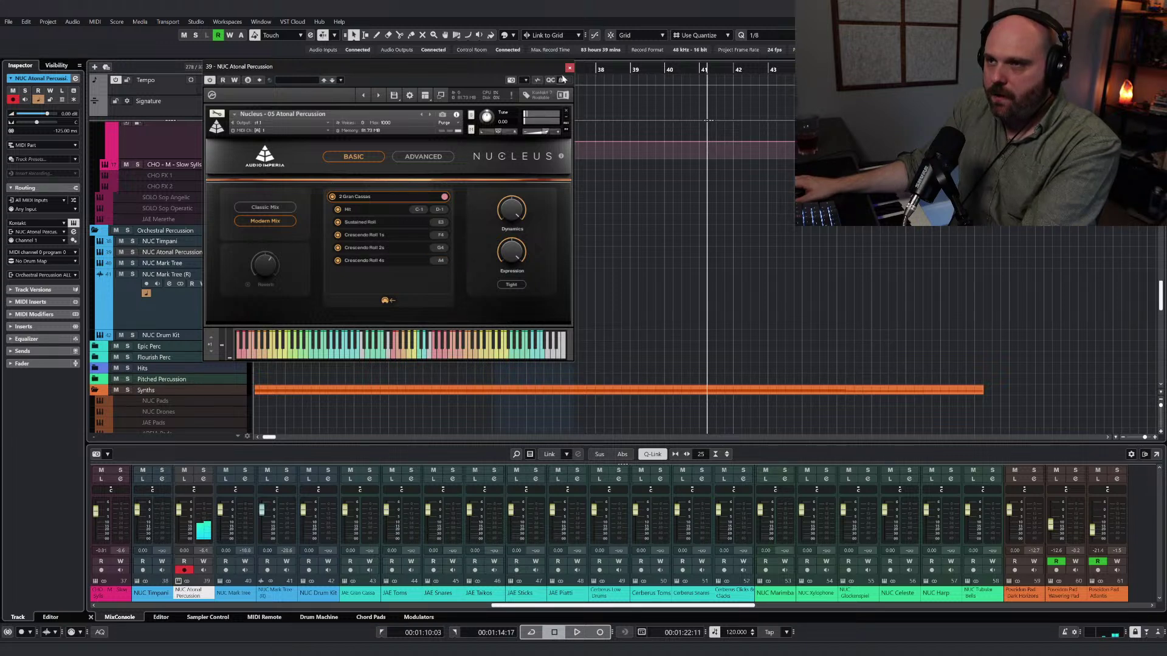
{"action": "left_click_drag", "start_coordinate": [567, 70], "coordinate": [543, 74]}
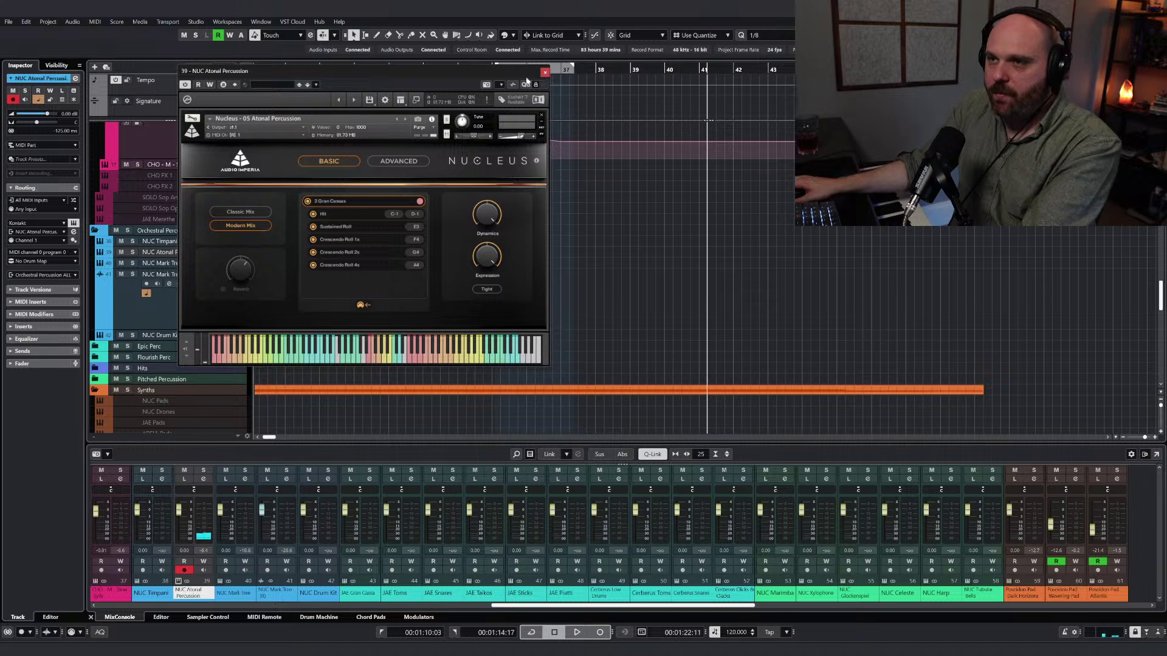
{"action": "left_click", "coordinate": [544, 72]}
Step: Solo NUC Atonal Percussion and record a MIDI performance on it from bar 41 to about bar 46
{"action": "left_click", "coordinate": [132, 252]}
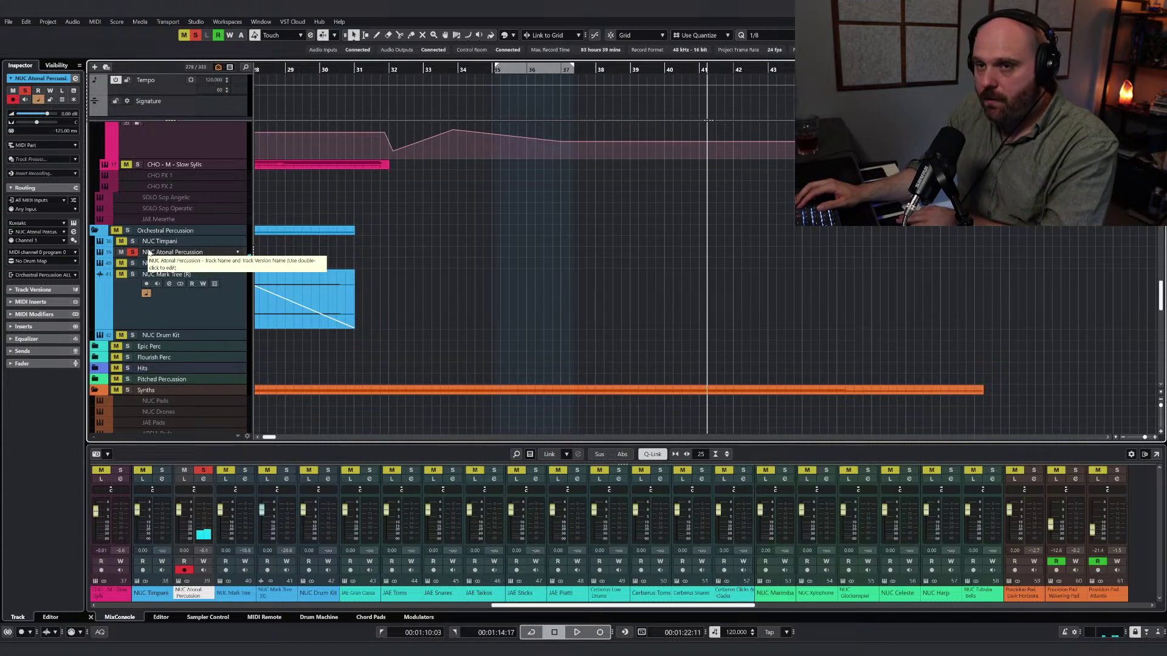
{"action": "key", "text": "KP_Multiply"}
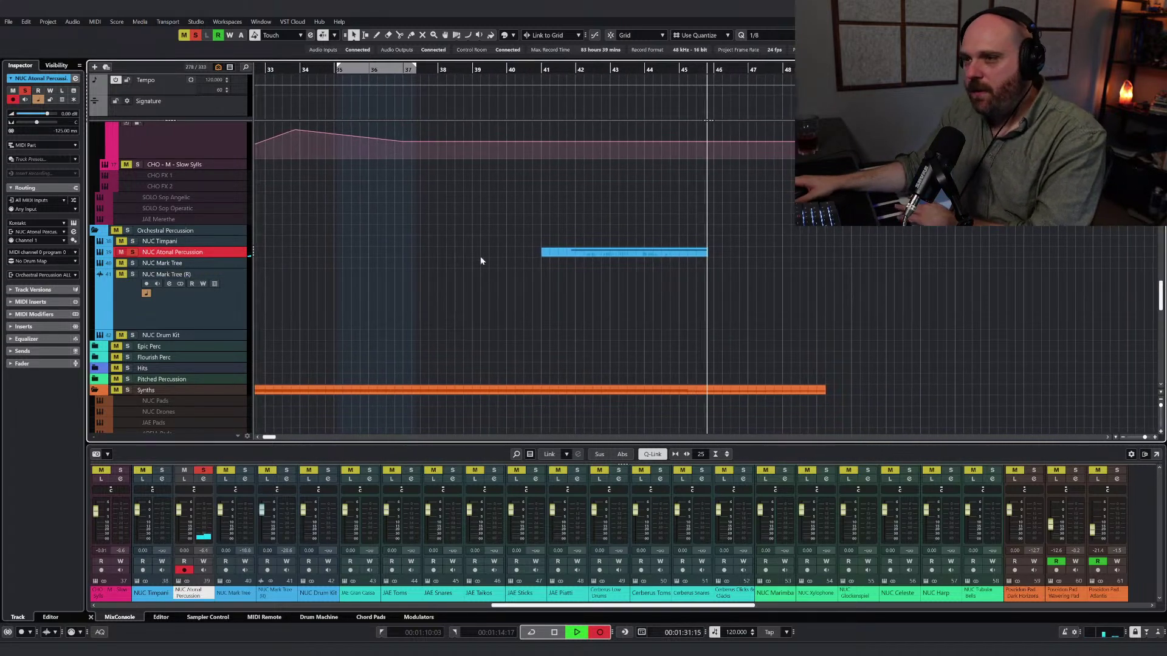
{"action": "key", "text": "space"}
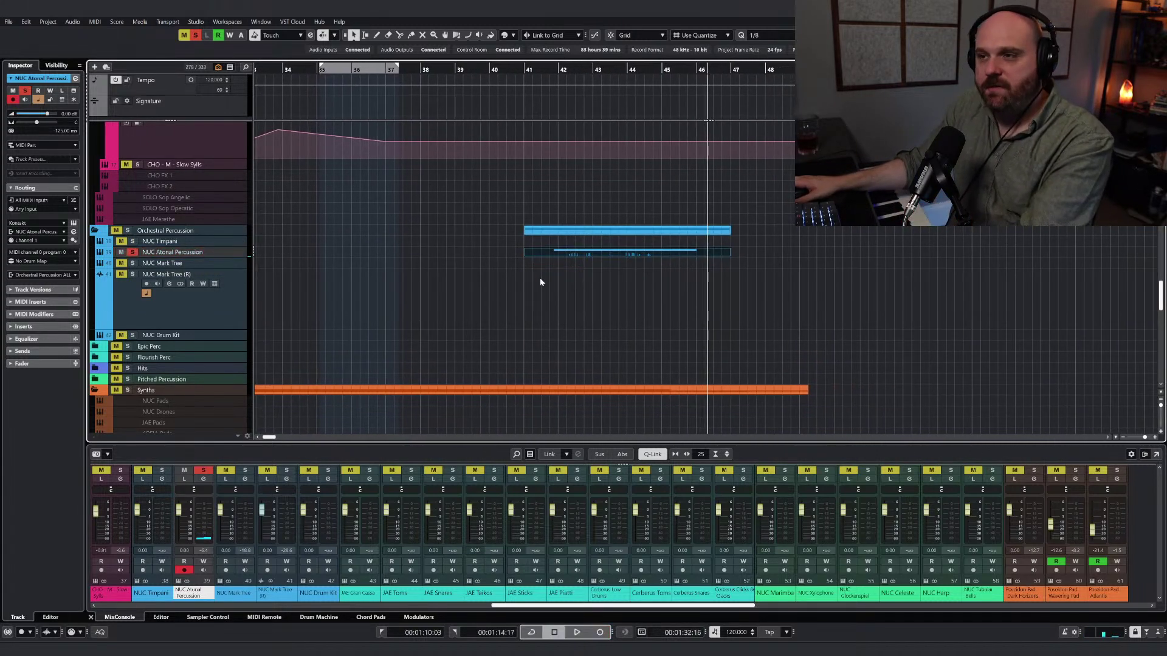
Step: Render the recorded NUC Atonal Percussion part in place with the current settings and enlarge the resulting audio track
{"action": "right_click", "coordinate": [571, 254]}
{"action": "mouse_move", "coordinate": [702, 317]}
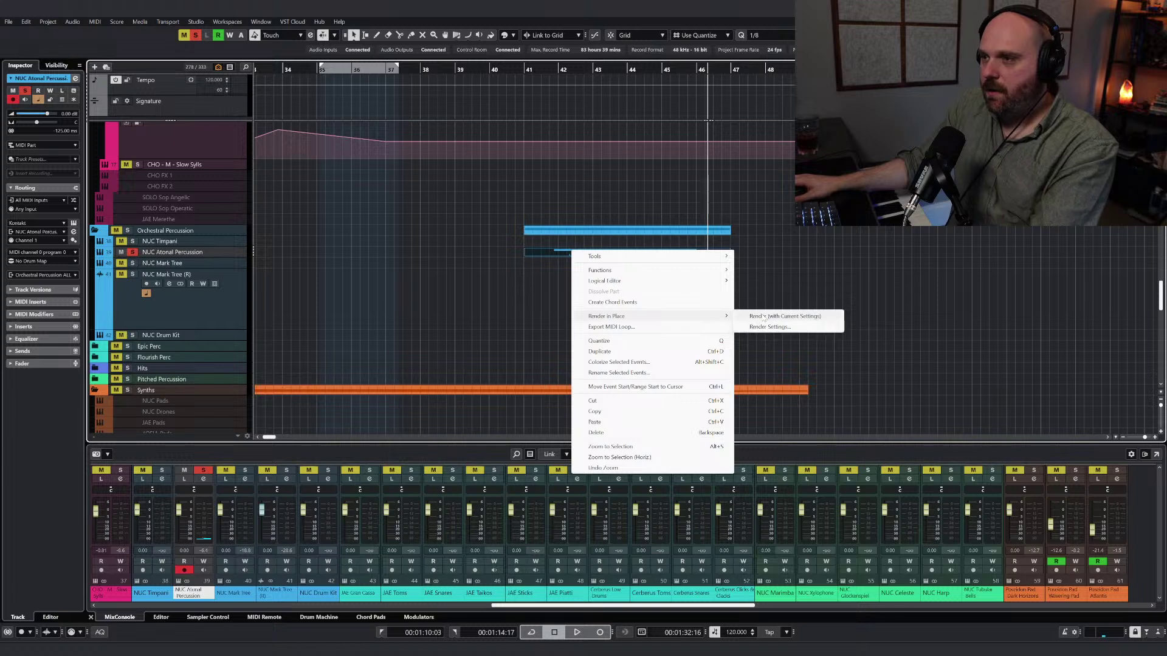
{"action": "left_click", "coordinate": [764, 317]}
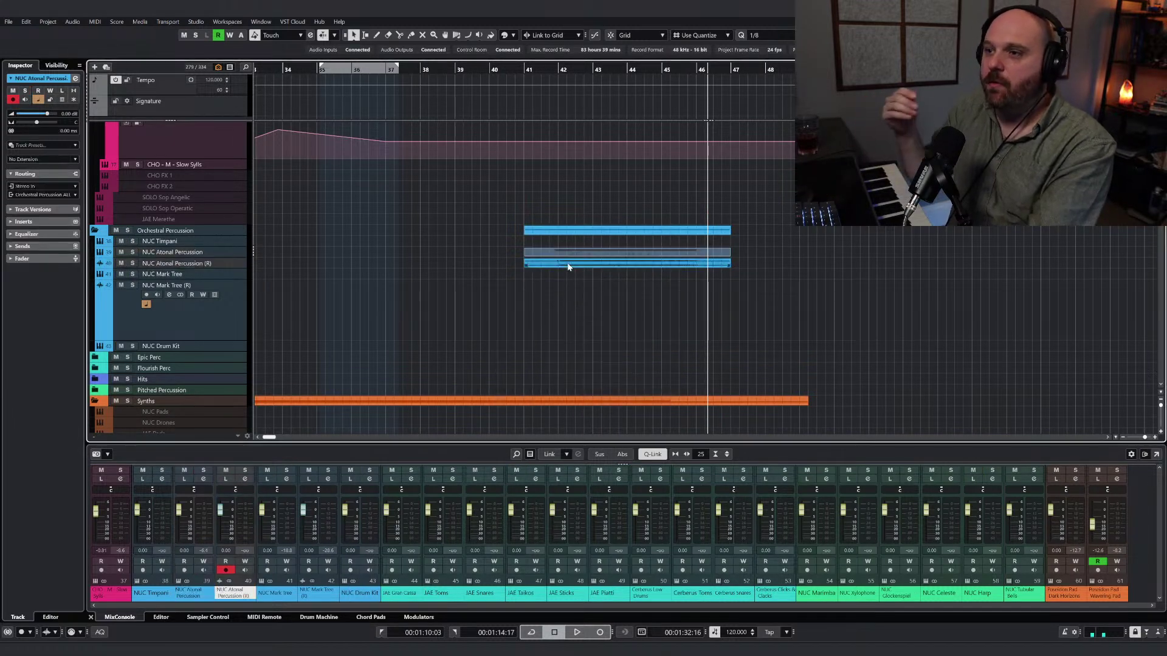
{"action": "left_click", "coordinate": [182, 267]}
{"action": "right_click", "coordinate": [489, 302]}
{"action": "left_click", "coordinate": [489, 301]}
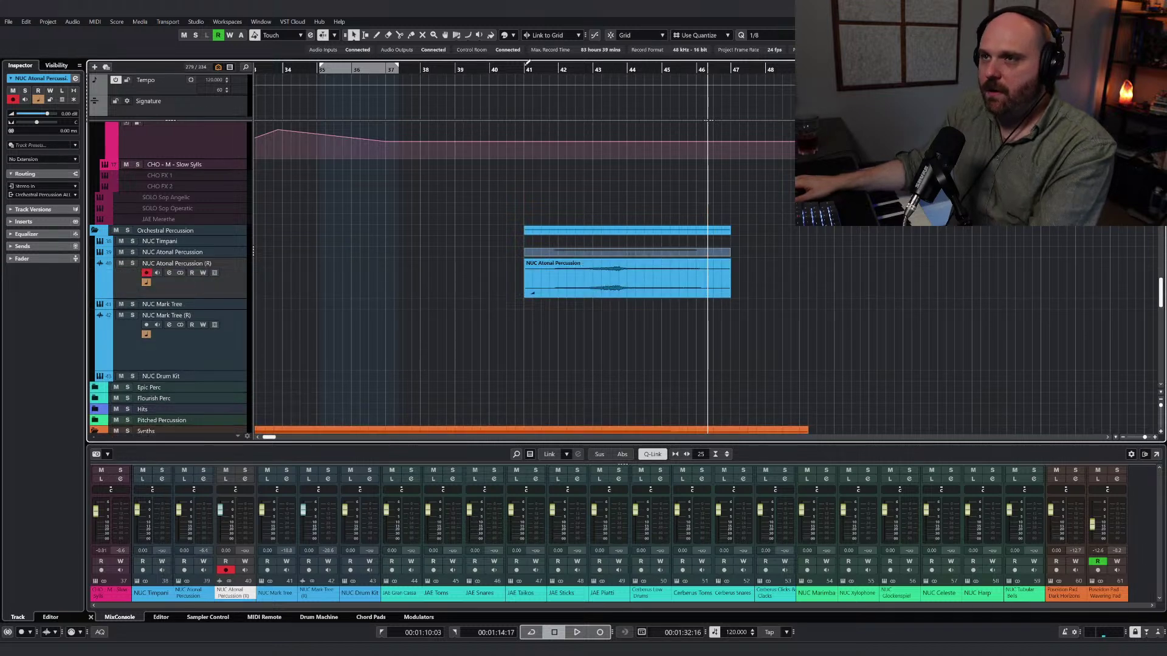
Step: Move the rendered NUC Atonal Percussion audio event back from bar 41 so it starts just after bar 34
{"action": "left_click", "coordinate": [484, 70]}
{"action": "key", "text": "g"}
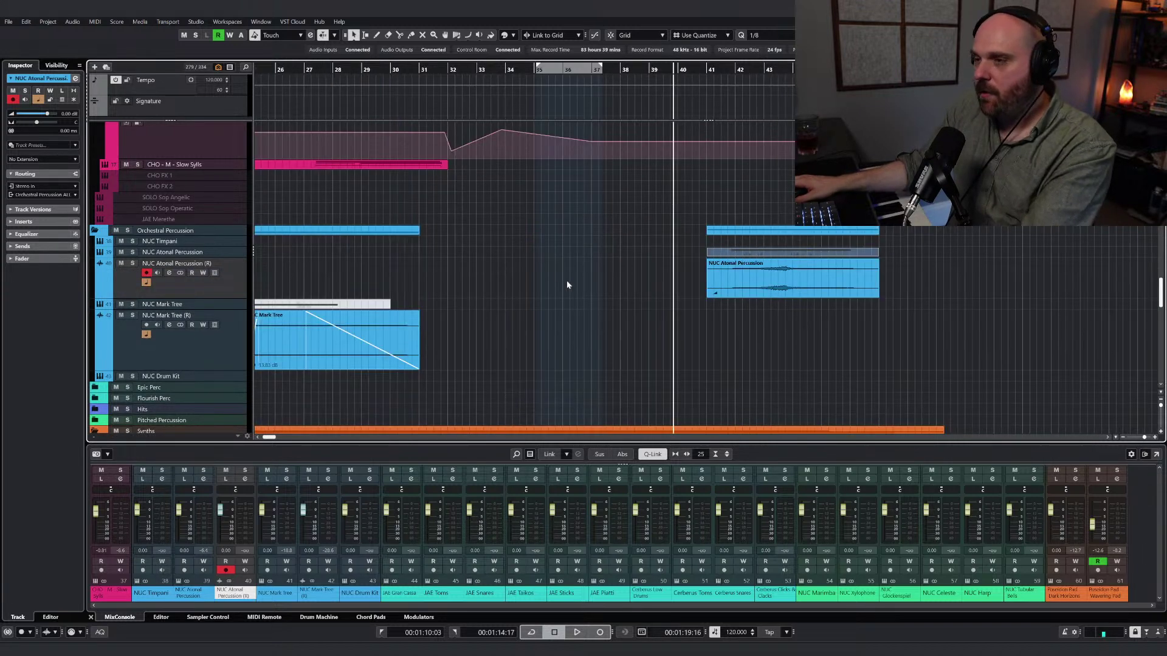
{"action": "scroll", "coordinate": [560, 249], "scroll_direction": "down", "scroll_amount": 10}
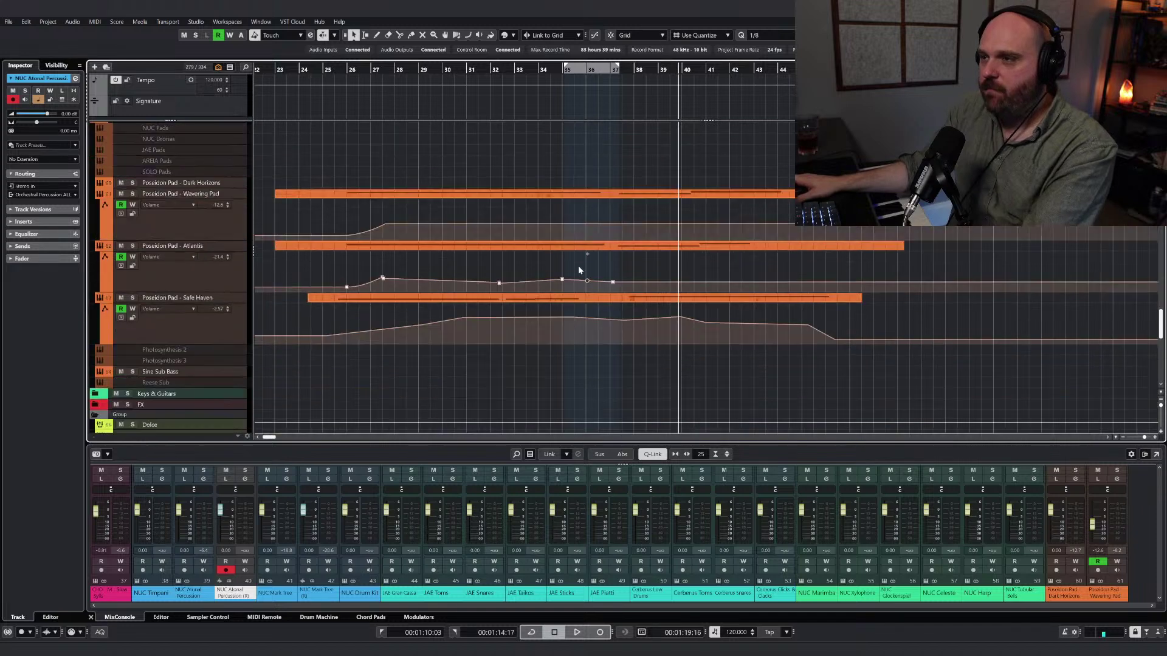
{"action": "left_click_drag", "start_coordinate": [596, 72], "coordinate": [587, 73]}
{"action": "scroll", "coordinate": [742, 266], "scroll_direction": "up", "scroll_amount": 4}
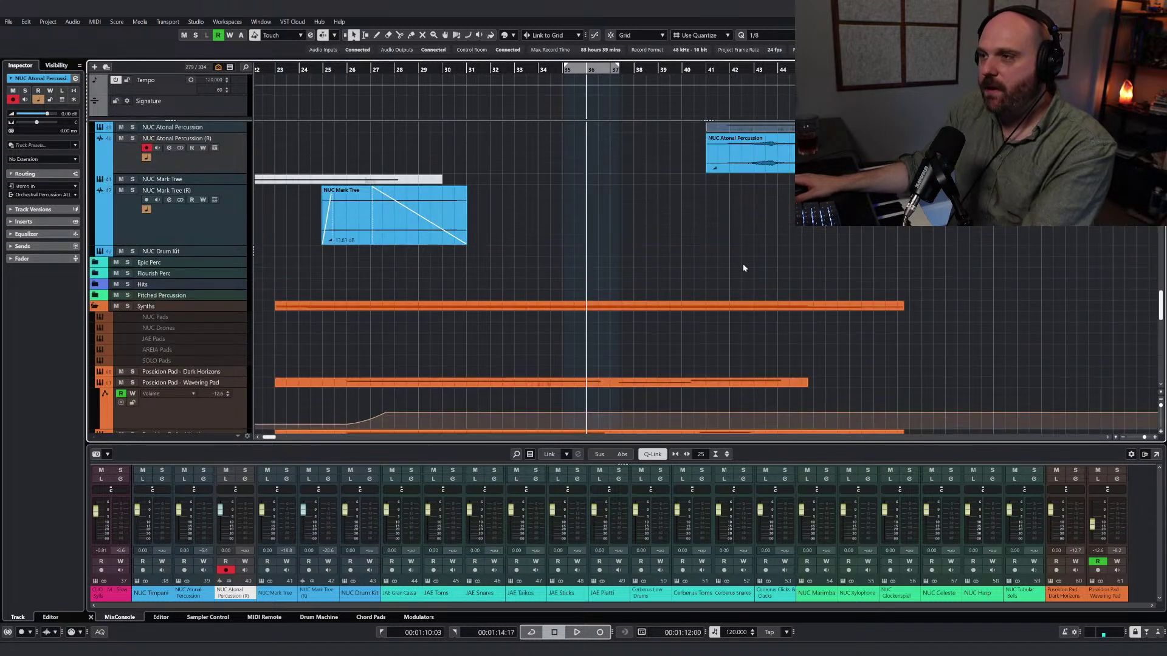
{"action": "scroll", "coordinate": [724, 227], "scroll_direction": "down", "scroll_amount": 3}
{"action": "scroll", "coordinate": [723, 229], "scroll_direction": "up", "scroll_amount": 6}
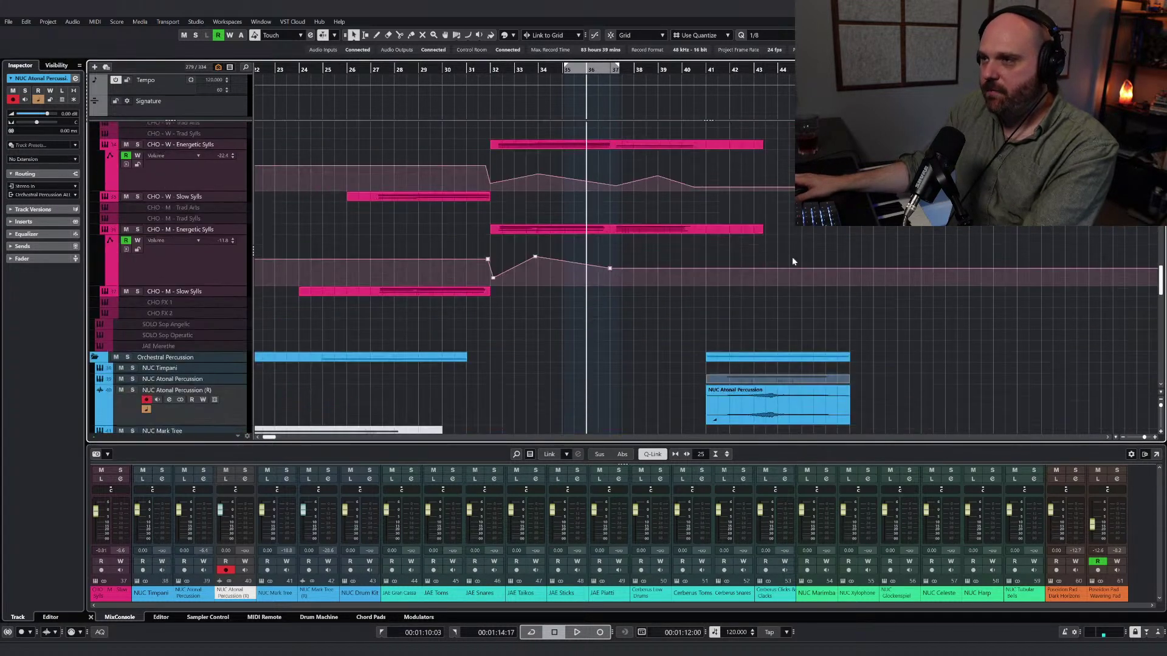
{"action": "left_click_drag", "start_coordinate": [758, 345], "coordinate": [612, 336]}
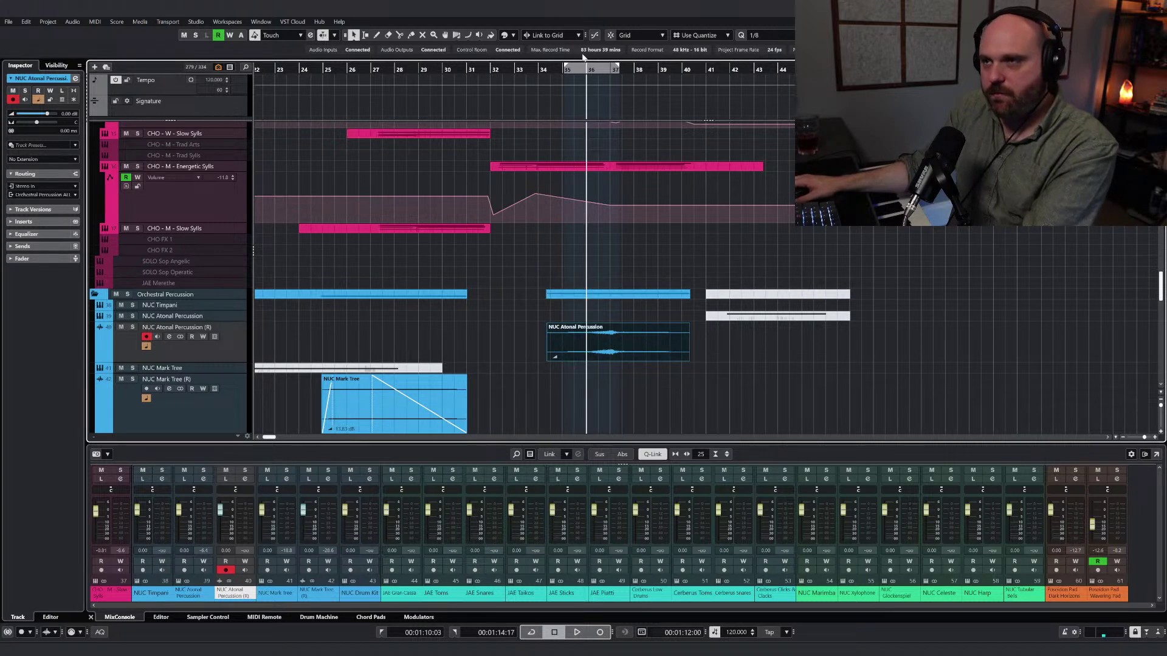
Step: Play the passage from just before bar 35 and move the rendered NUC Atonal Percussion audio event later, to start just after bar 38
{"action": "left_click_drag", "start_coordinate": [563, 71], "coordinate": [556, 78]}
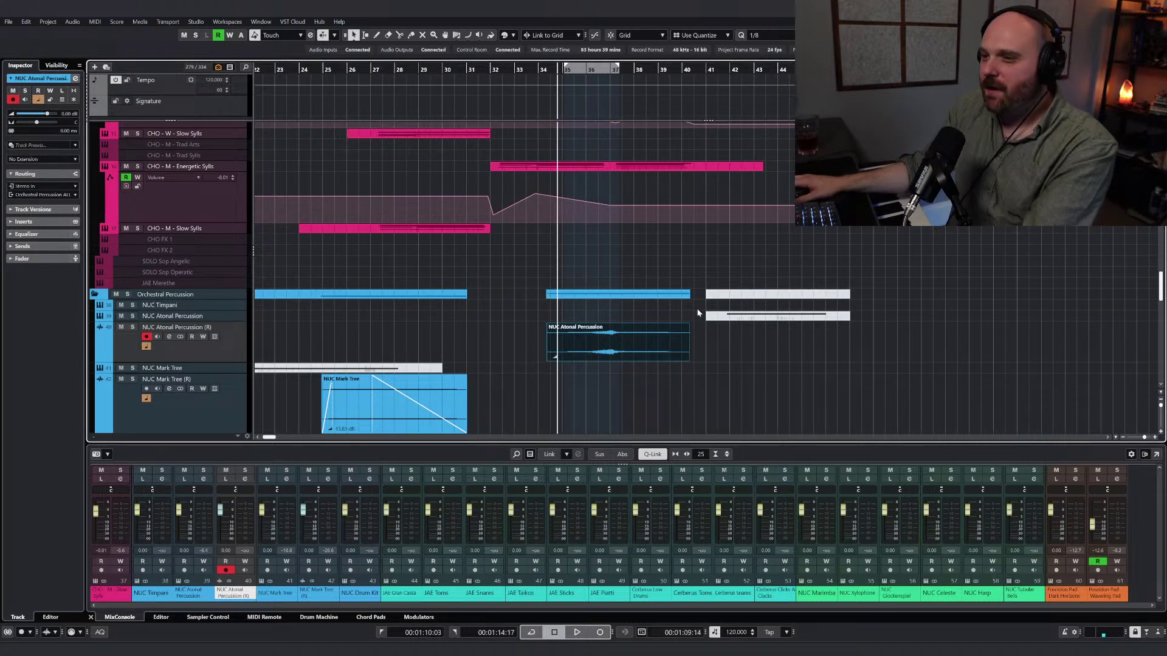
{"action": "scroll", "coordinate": [651, 345], "scroll_direction": "up", "scroll_amount": 2}
{"action": "scroll", "coordinate": [655, 344], "scroll_direction": "down", "scroll_amount": 6}
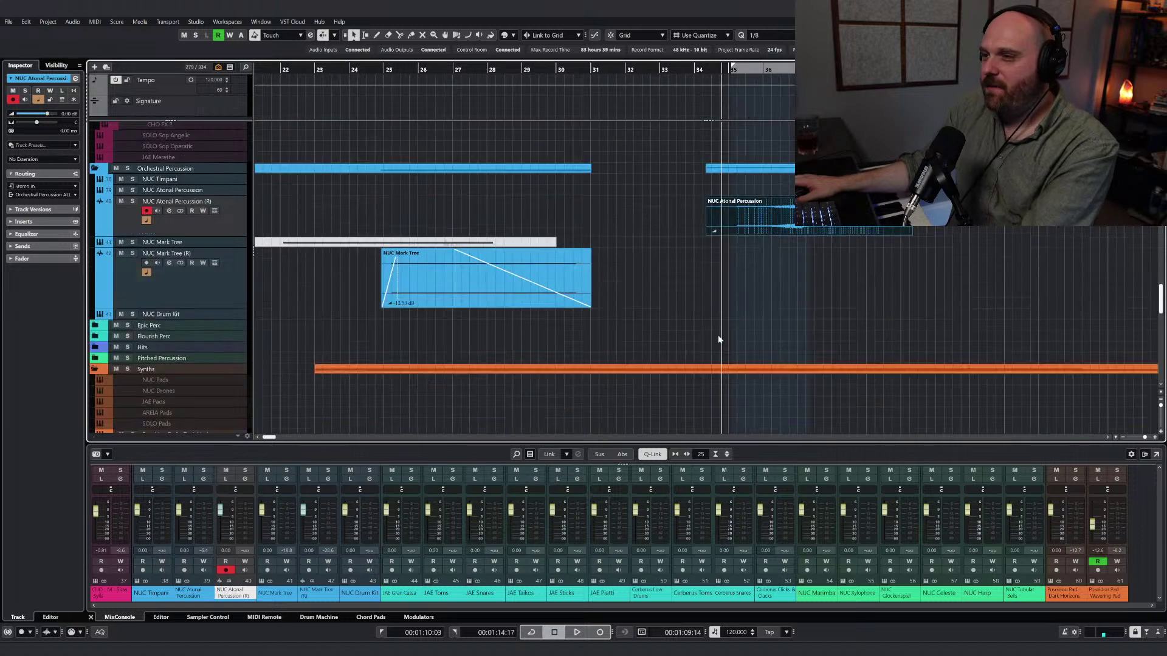
{"action": "scroll", "coordinate": [718, 339], "scroll_direction": "up", "scroll_amount": 5}
{"action": "key", "text": "space"}
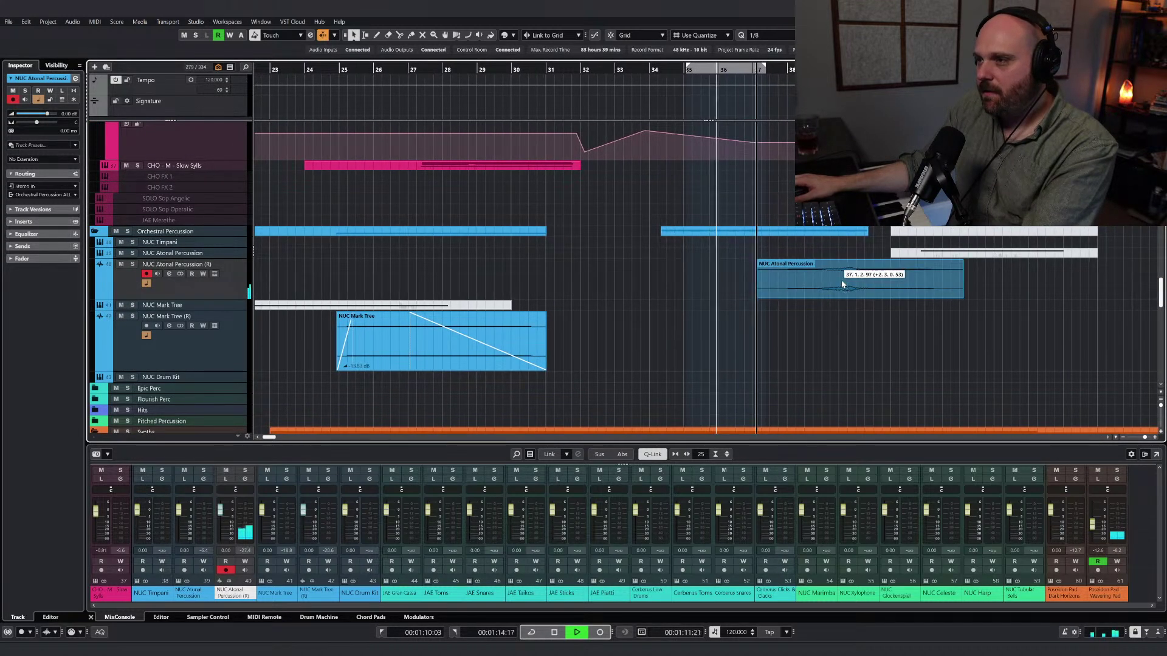
{"action": "scroll", "coordinate": [850, 296], "scroll_direction": "down", "scroll_amount": 5}
{"action": "scroll", "coordinate": [848, 290], "scroll_direction": "up", "scroll_amount": 1}
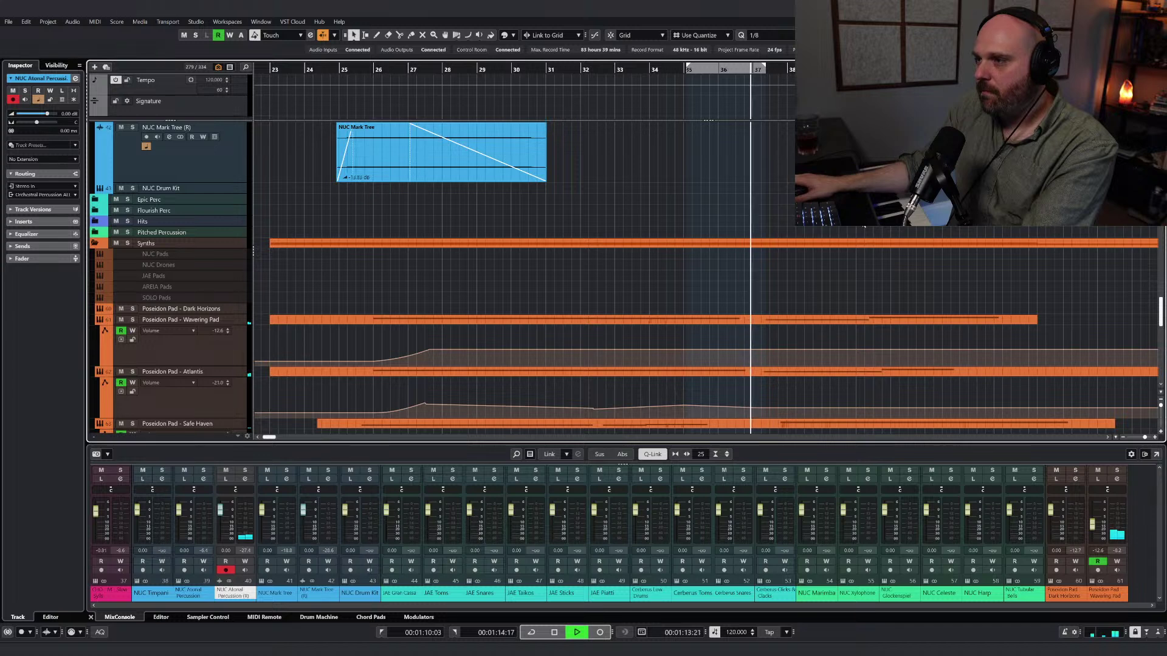
{"action": "scroll", "coordinate": [705, 274], "scroll_direction": "up", "scroll_amount": 2}
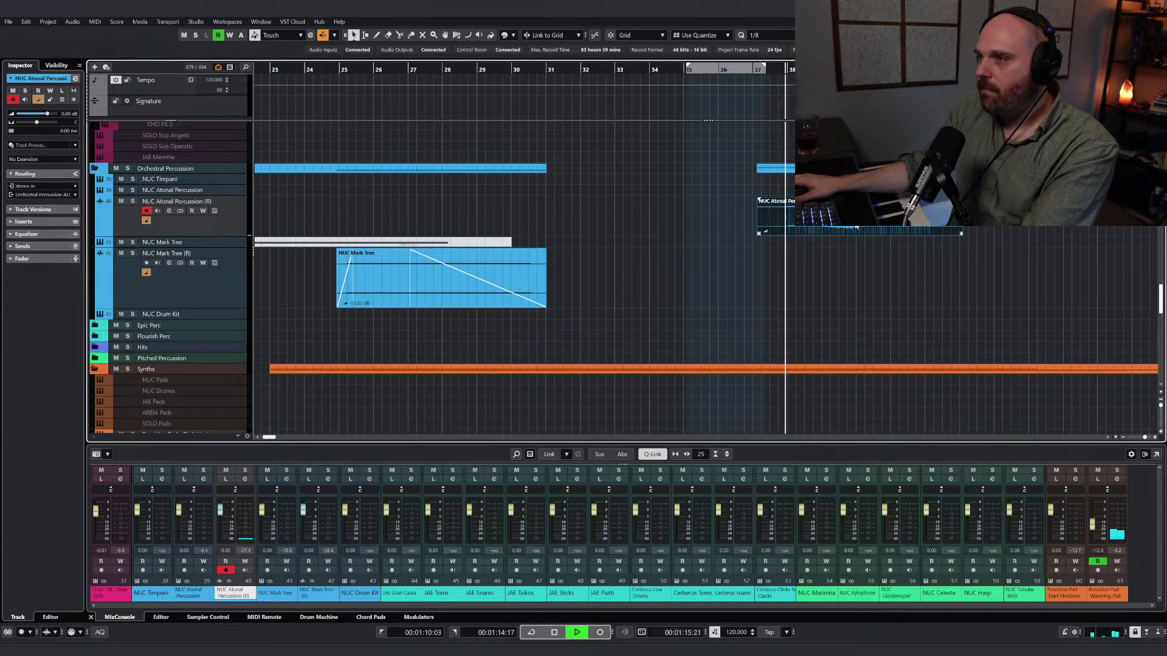
{"action": "left_click_drag", "start_coordinate": [857, 227], "coordinate": [869, 229]}
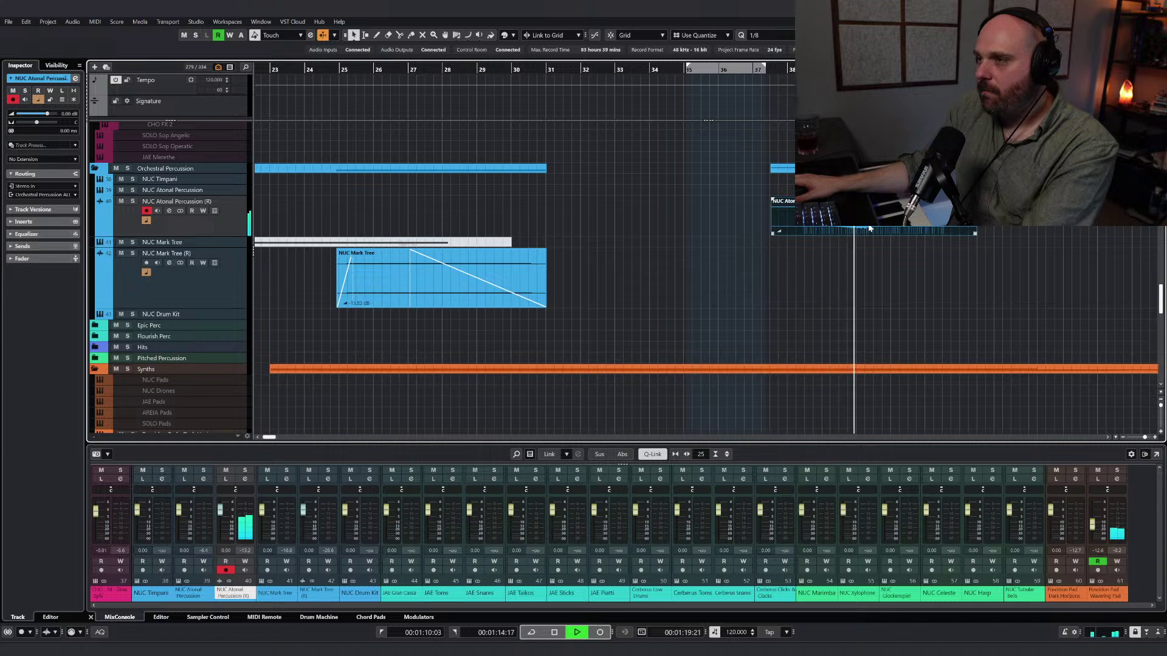
{"action": "left_click_drag", "start_coordinate": [870, 229], "coordinate": [896, 229]}
{"action": "key", "text": "space"}
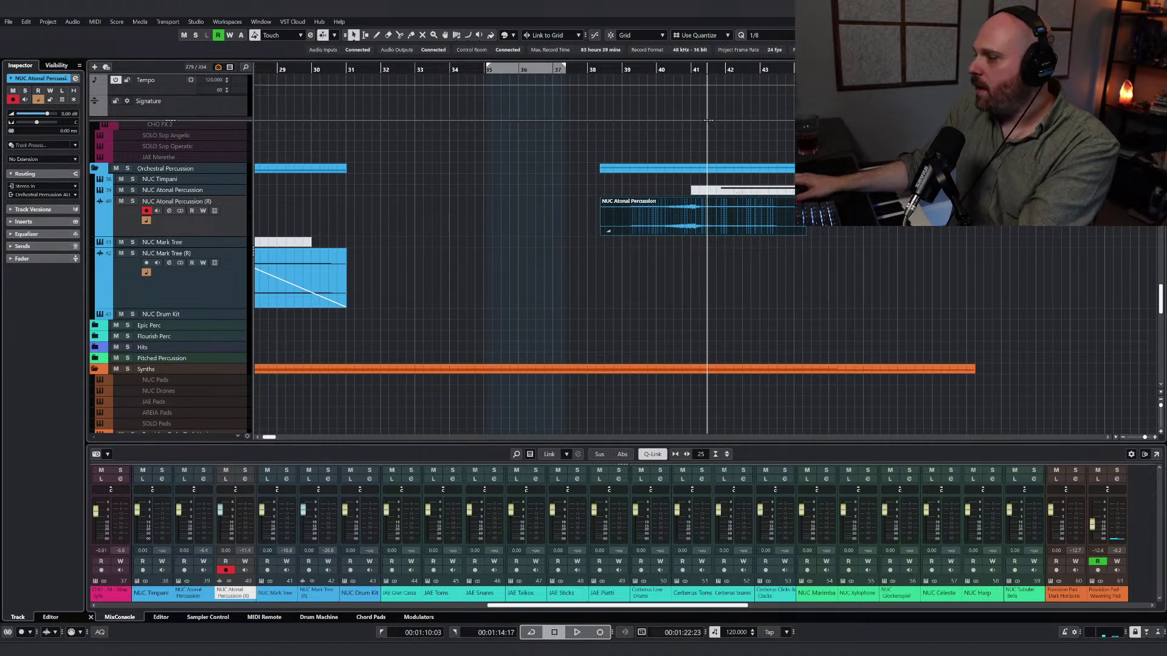
Step: Solo the NUC Atonal Percussion (R) track and audition its swell from about bar 38.5
{"action": "left_click", "coordinate": [133, 201]}
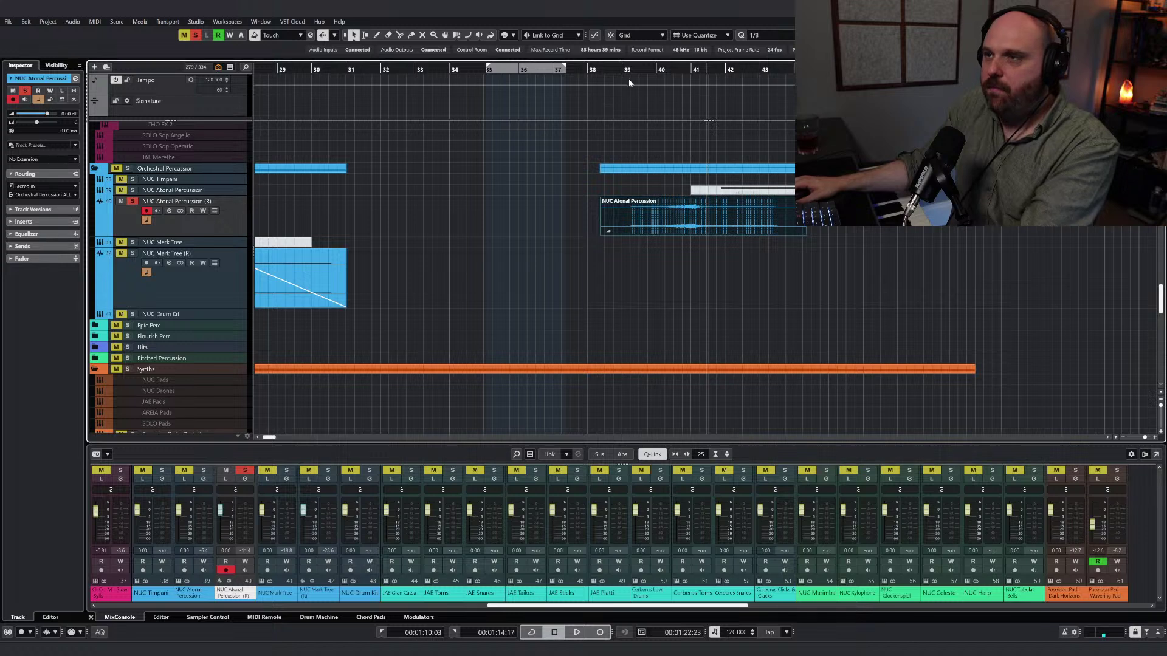
{"action": "left_click", "coordinate": [609, 72]}
{"action": "key", "text": "space"}
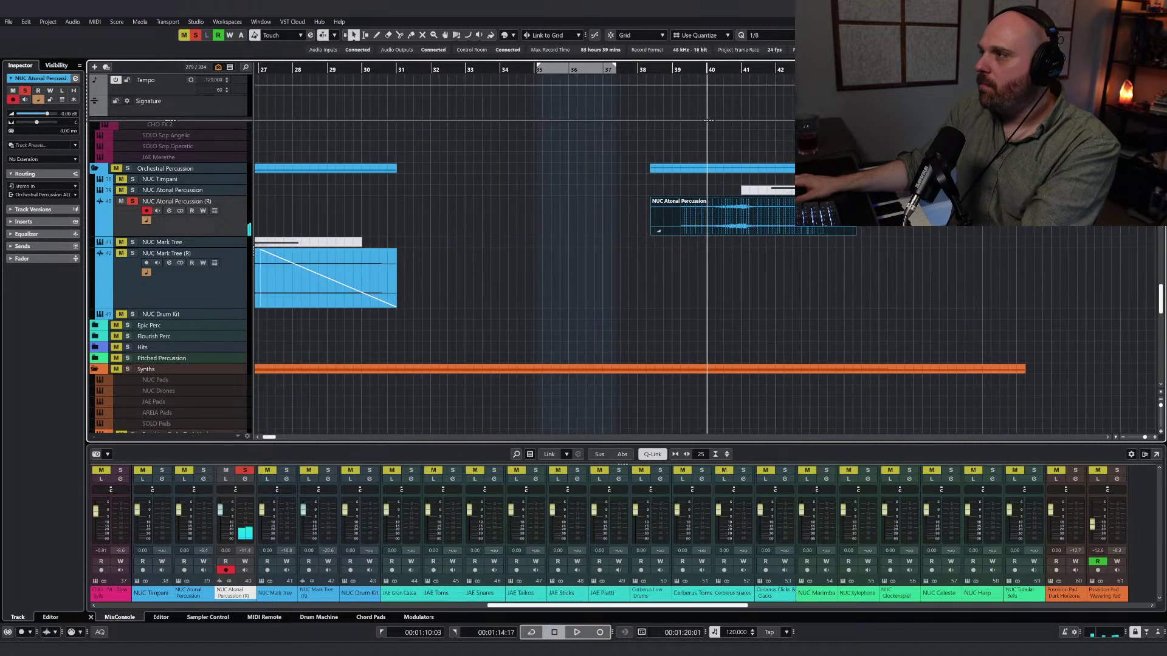
{"action": "key", "text": "space"}
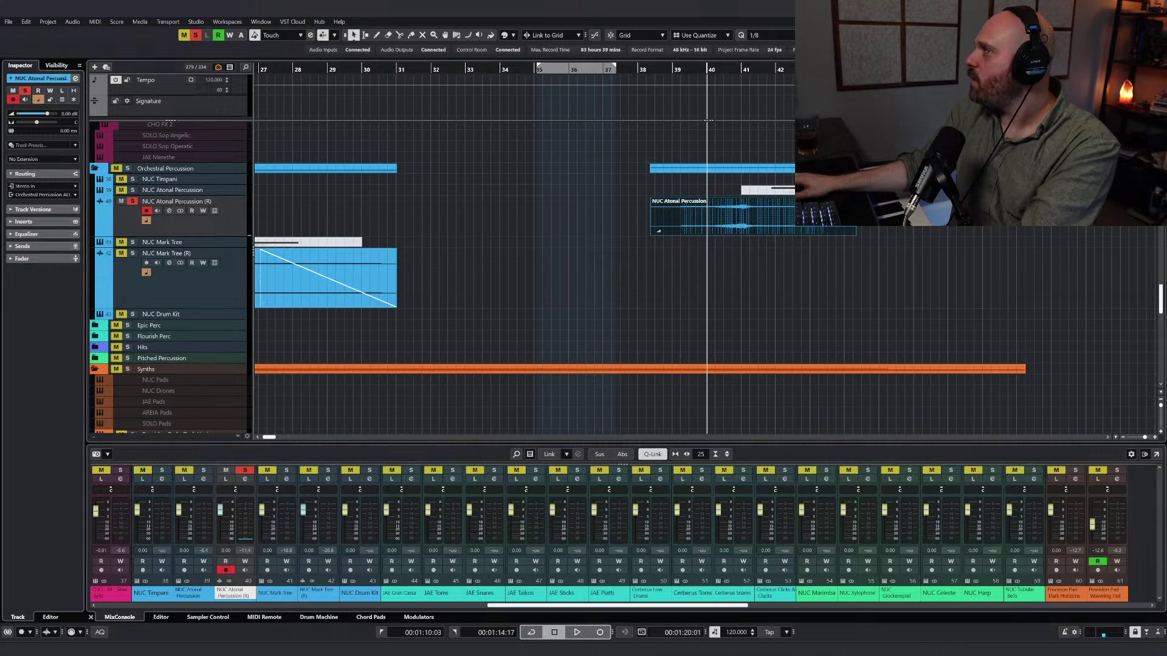
Step: Insert kHs Filter on the NUC Atonal Percussion (R) track and place its window clear of the audio event
{"action": "key", "text": "F3"}
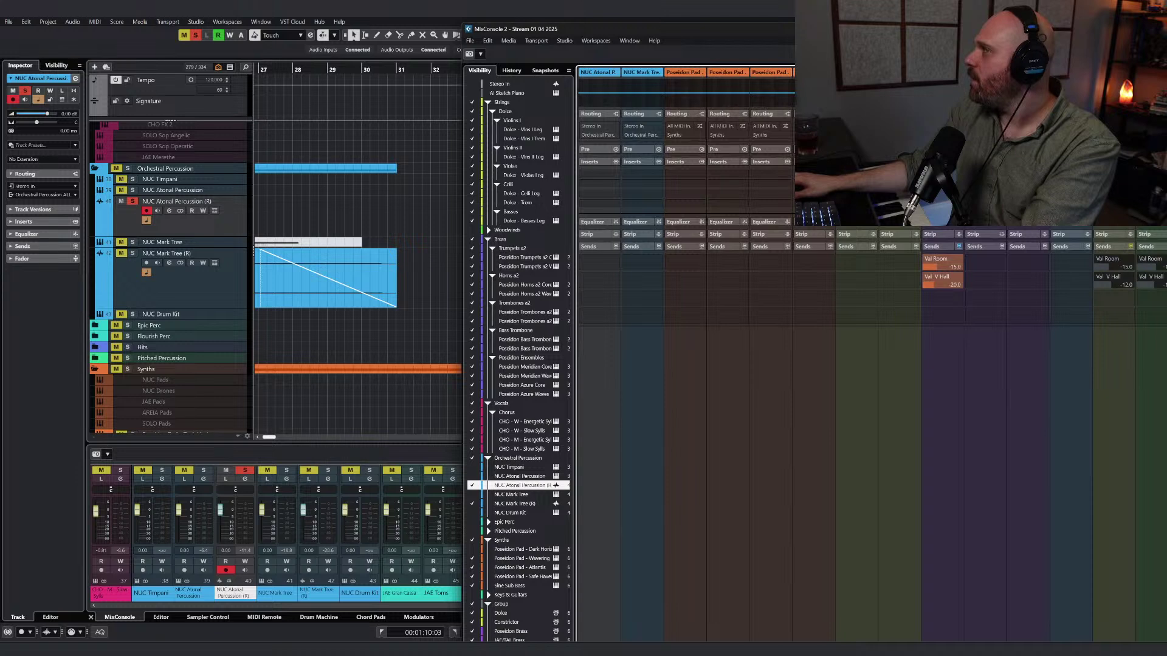
{"action": "key", "text": "F3"}
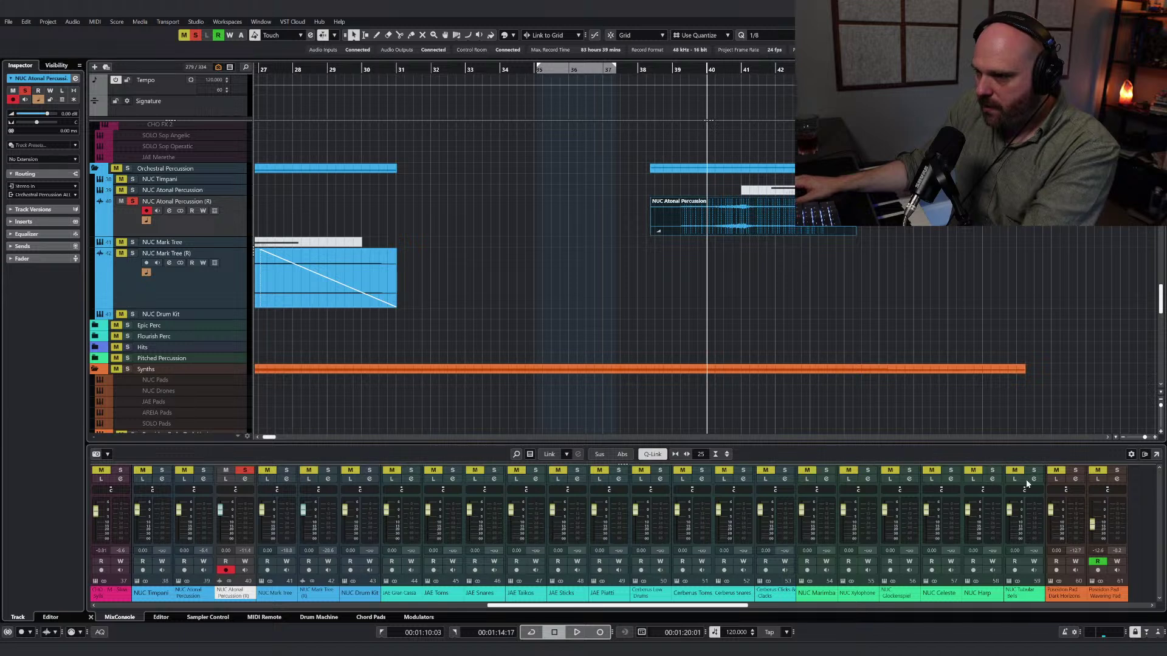
{"action": "left_click", "coordinate": [1131, 455]}
{"action": "left_click", "coordinate": [997, 455]}
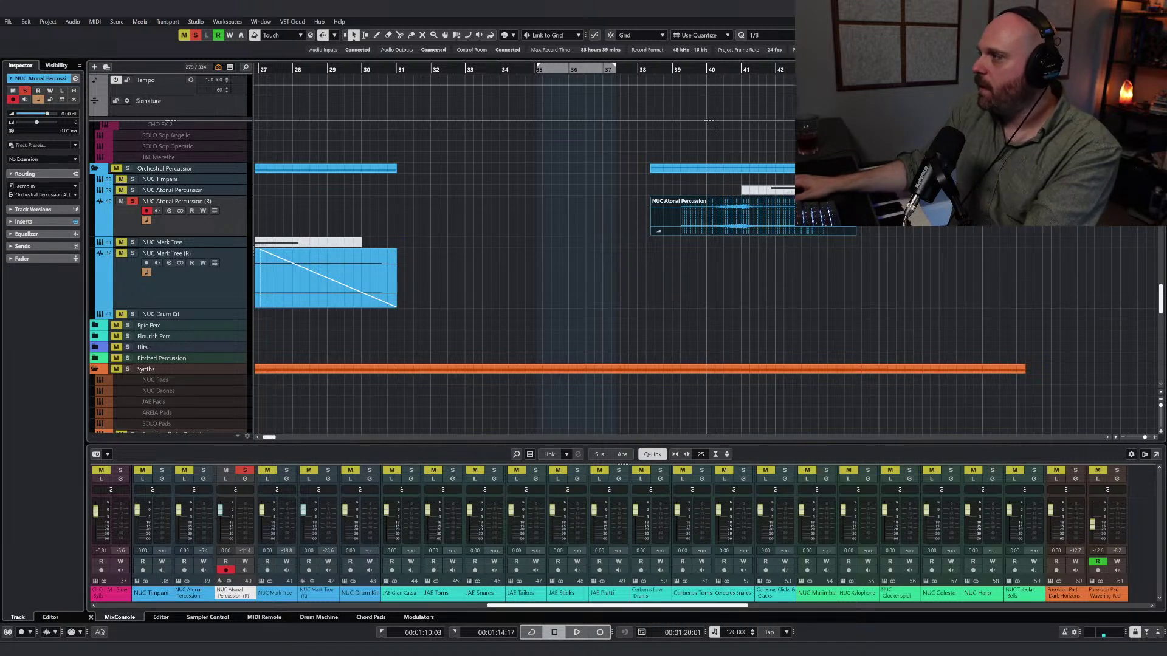
{"action": "left_click_drag", "start_coordinate": [515, 181], "coordinate": [448, 178]}
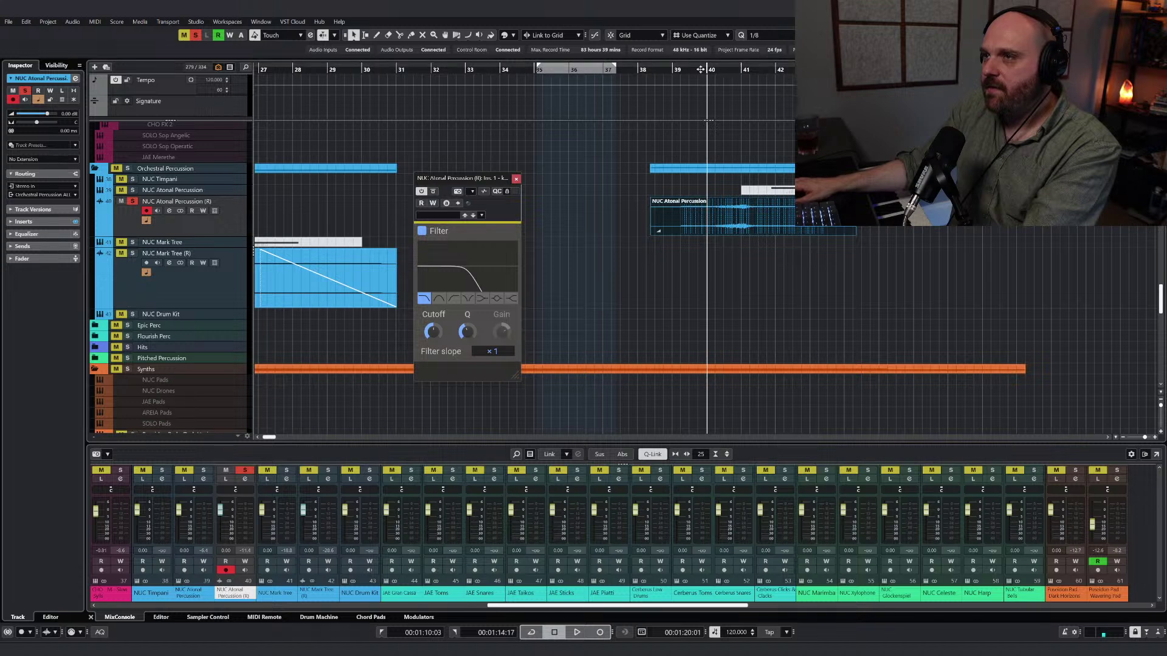
{"action": "left_click", "coordinate": [365, 455]}
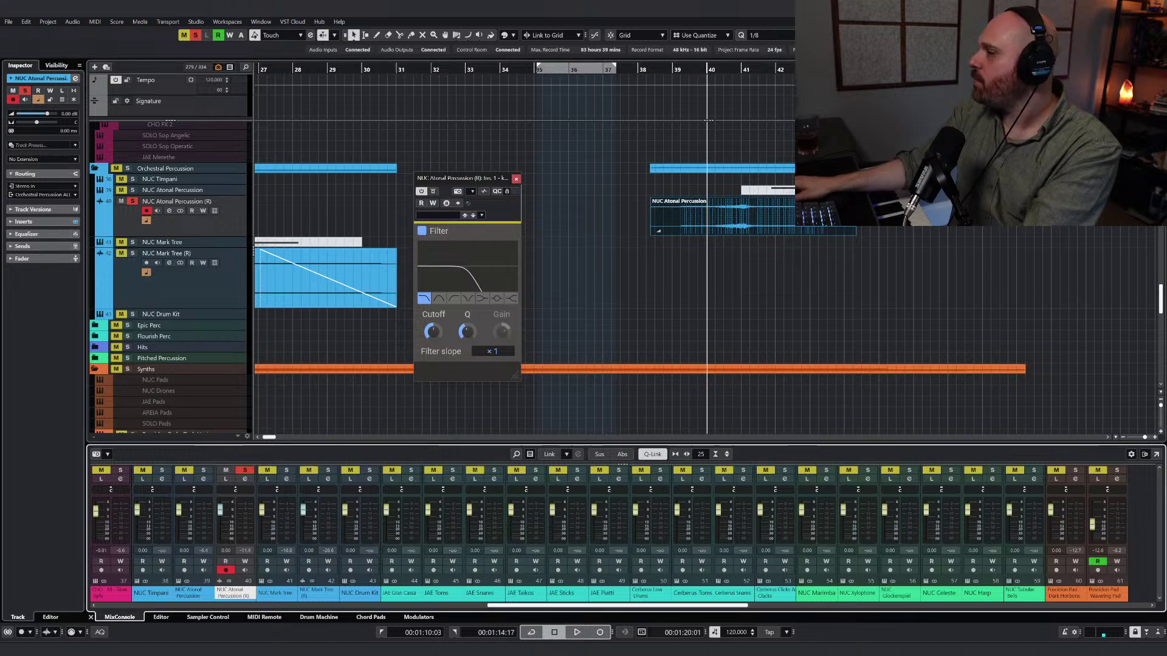
Step: Lower the low-pass filter's cutoff while auditioning the soloed percussion swell
{"action": "left_click", "coordinate": [708, 171]}
{"action": "key", "text": "space"}
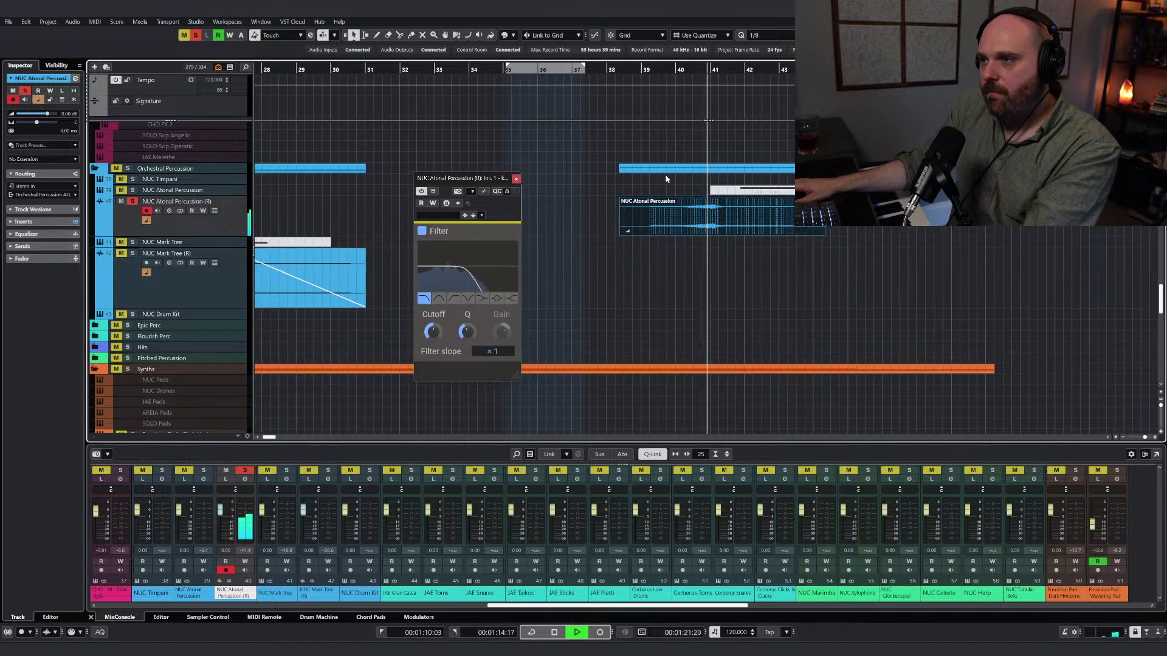
{"action": "key", "text": "space"}
{"action": "left_click", "coordinate": [623, 68]}
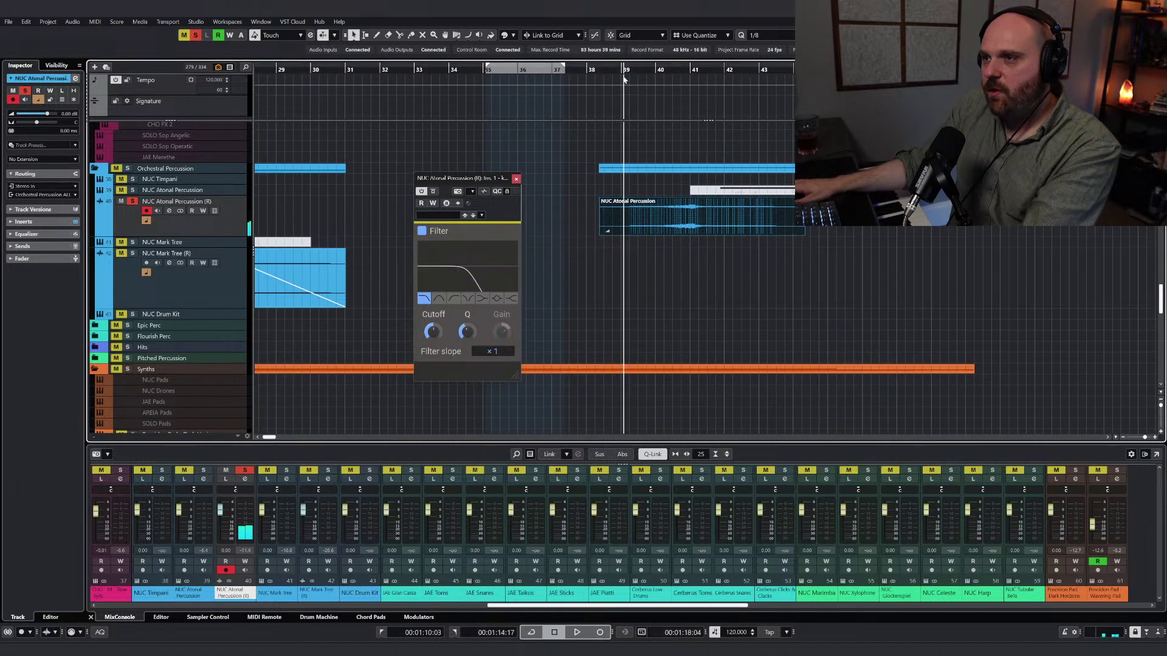
{"action": "key", "text": "space"}
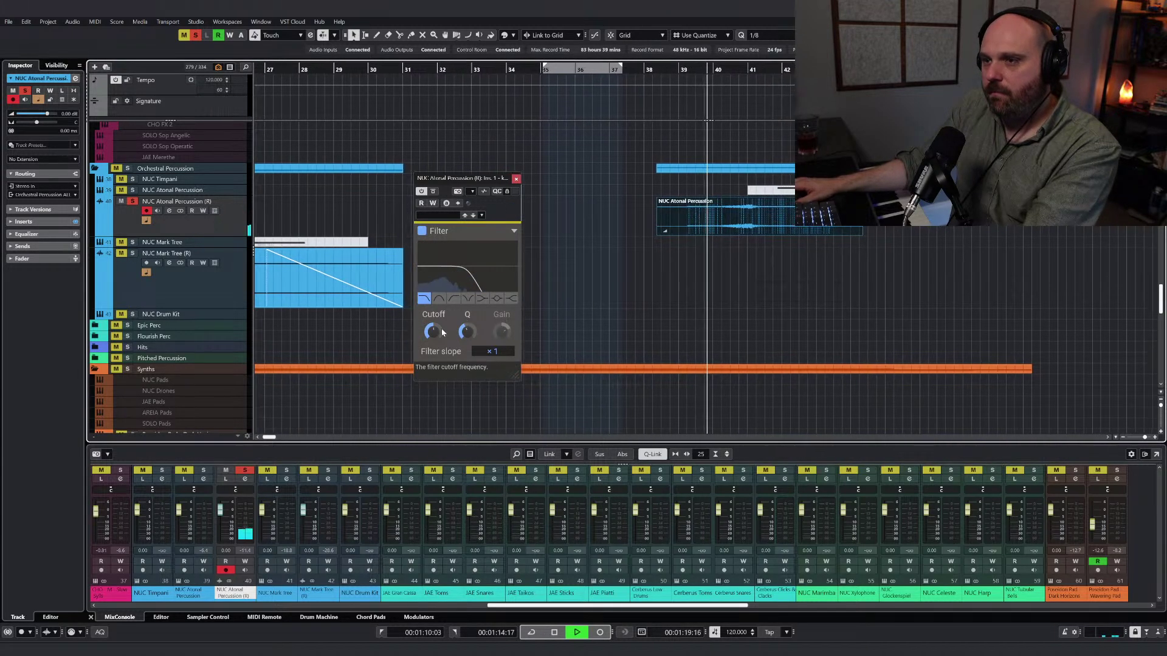
{"action": "left_click_drag", "start_coordinate": [432, 331], "coordinate": [432, 343]}
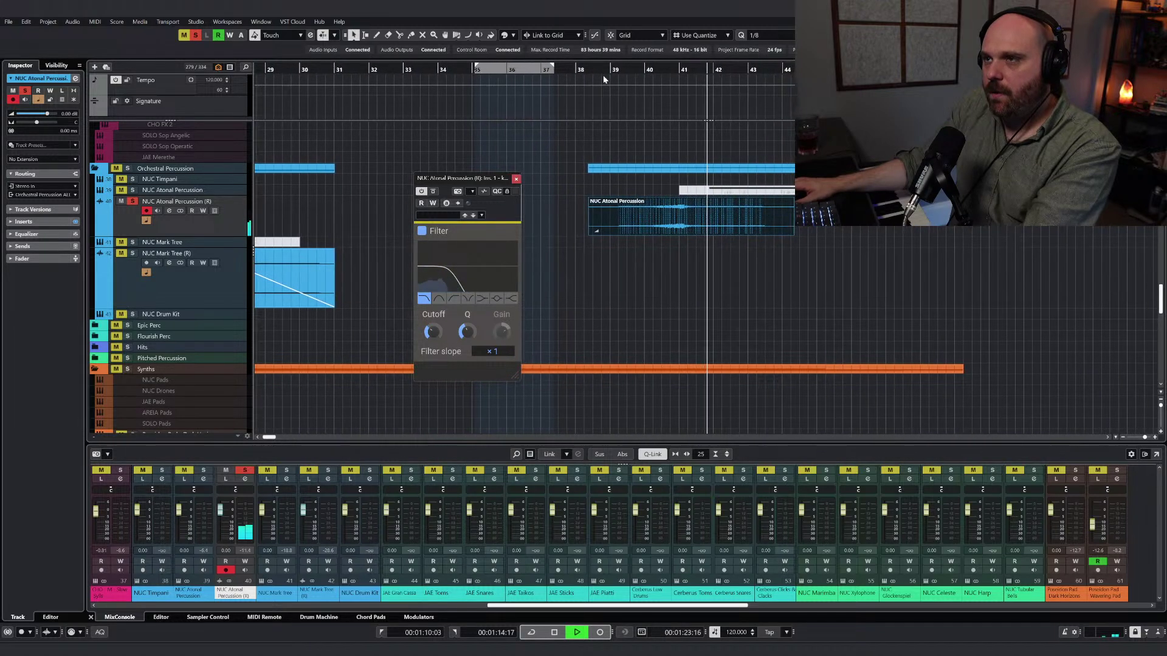
{"action": "left_click", "coordinate": [603, 72]}
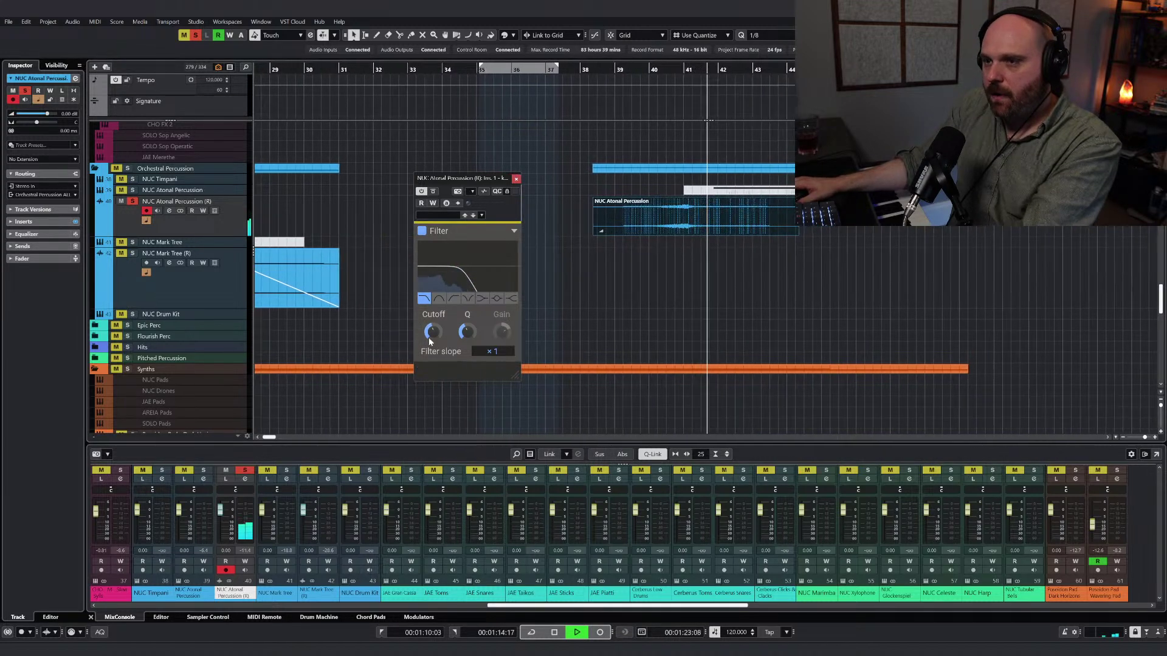
{"action": "key", "text": "space"}
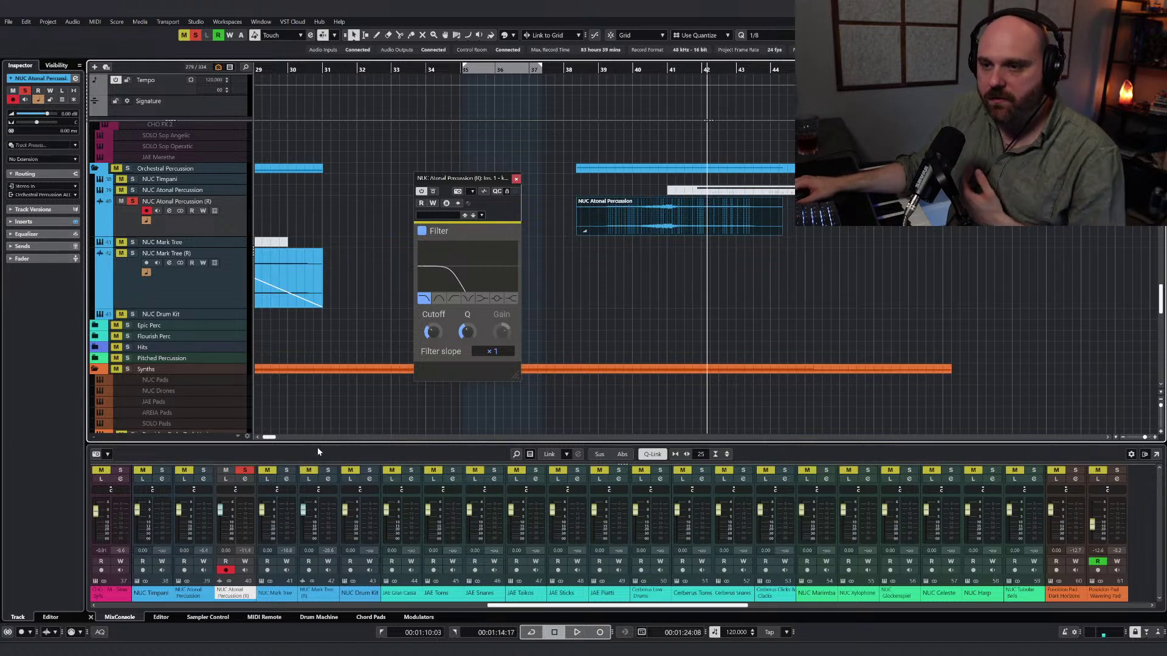
Step: Enlarge the mixer below the arrangement to expose the insert and send slots of the channels
{"action": "left_click_drag", "start_coordinate": [317, 441], "coordinate": [311, 309]}
{"action": "scroll", "coordinate": [211, 412], "scroll_direction": "down", "scroll_amount": 2}
{"action": "scroll", "coordinate": [297, 393], "scroll_direction": "up", "scroll_amount": 1}
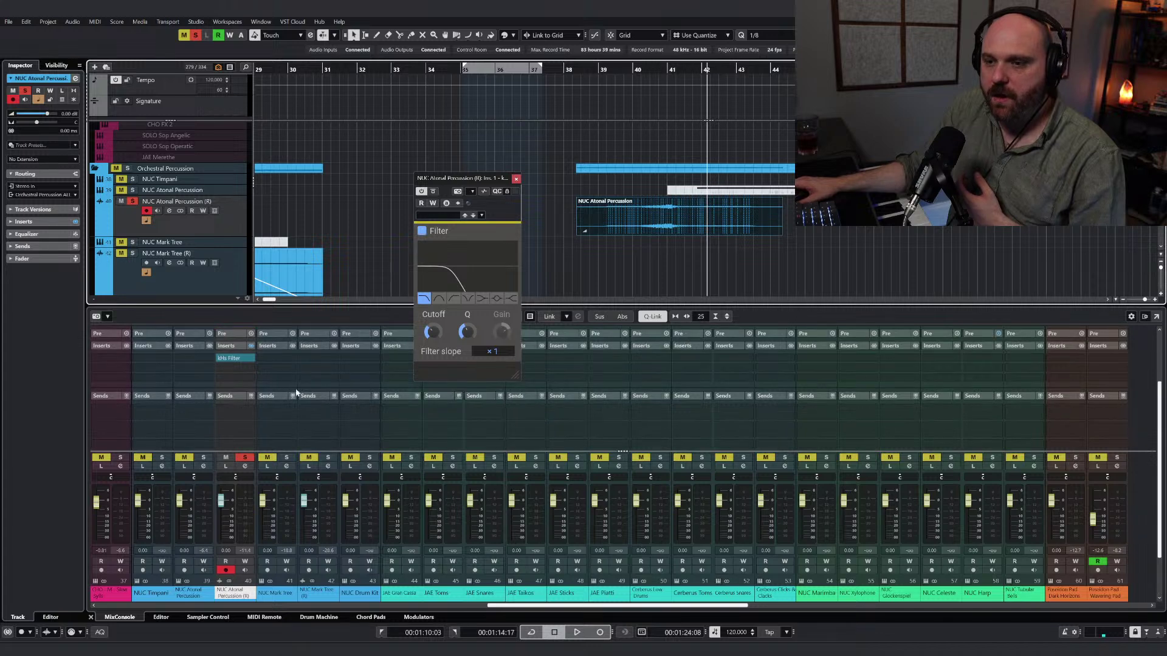
{"action": "scroll", "coordinate": [306, 373], "scroll_direction": "down", "scroll_amount": 1}
{"action": "scroll", "coordinate": [318, 217], "scroll_direction": "up", "scroll_amount": 1}
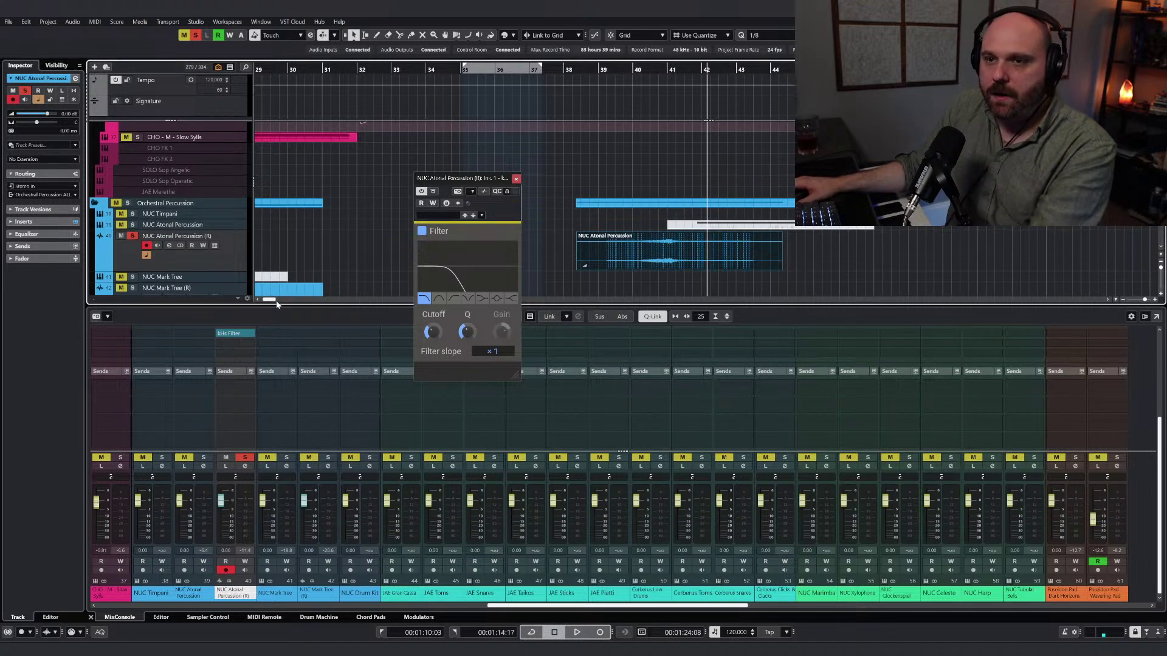
{"action": "right_click", "coordinate": [237, 229]}
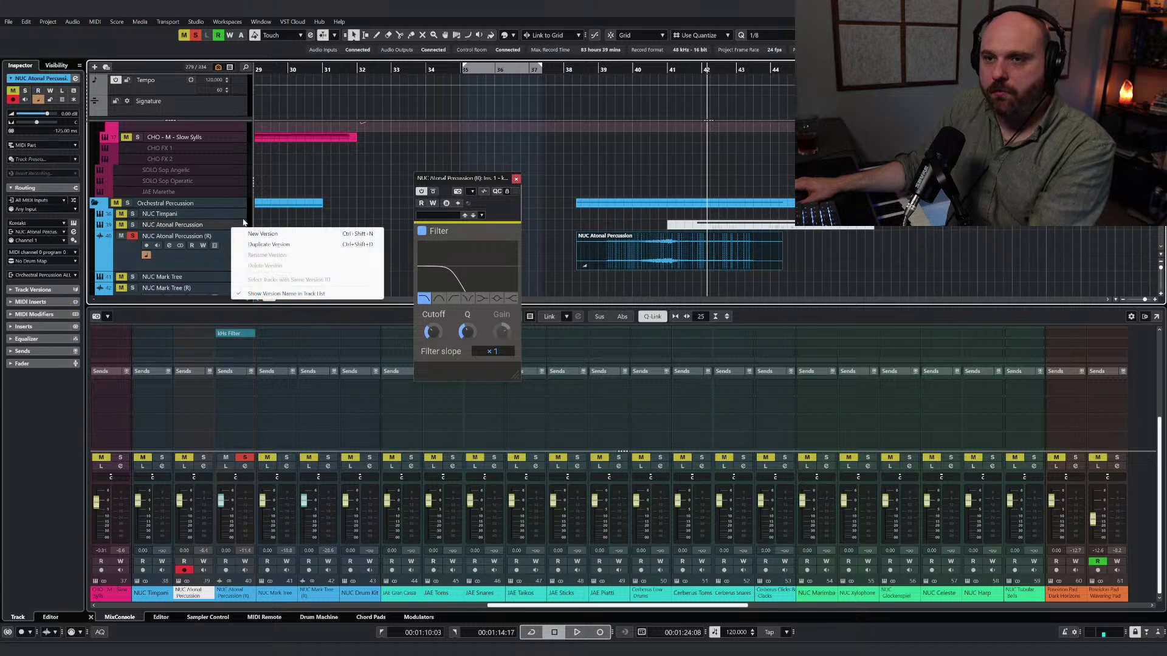
{"action": "left_click", "coordinate": [345, 222]}
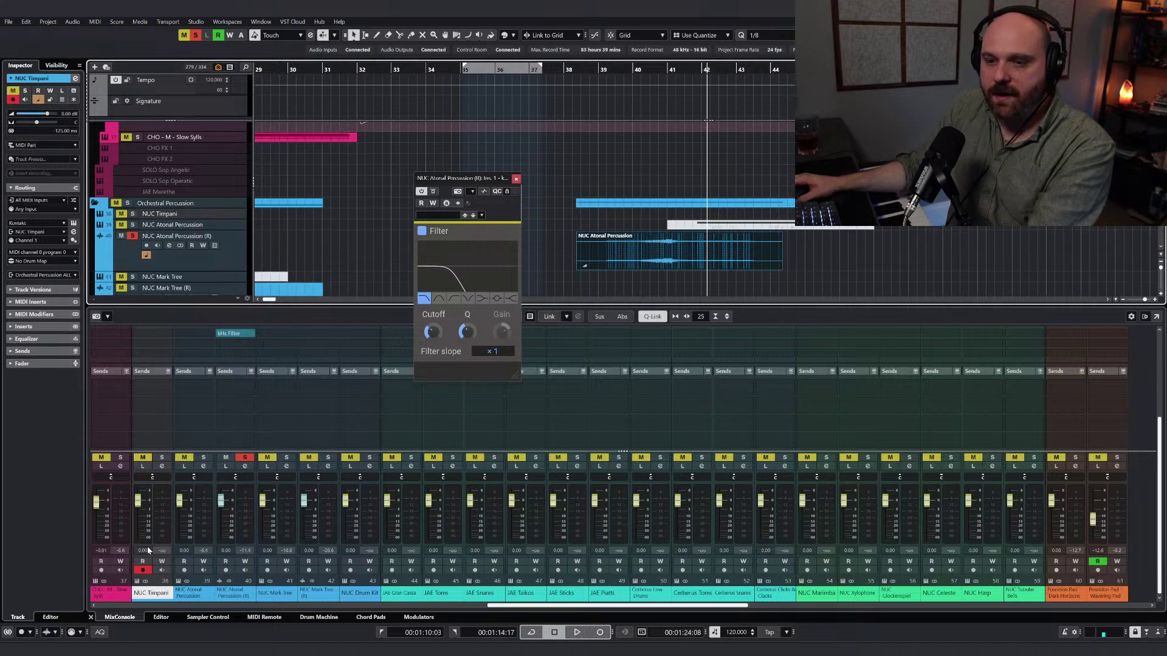
{"action": "left_click", "coordinate": [227, 260]}
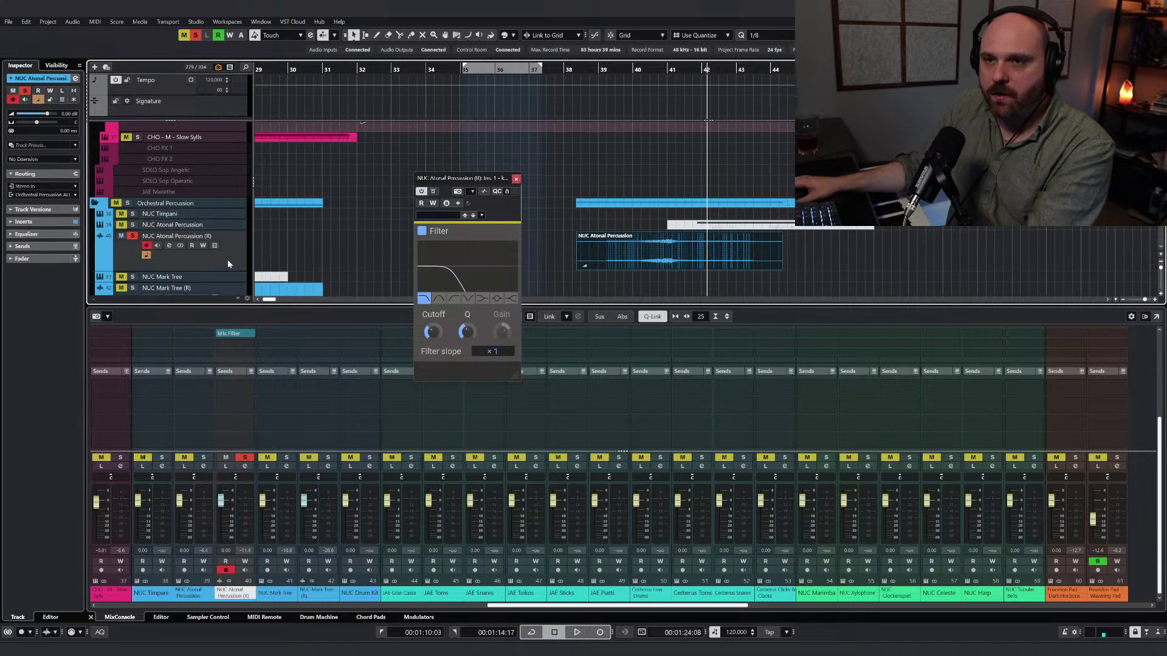
Step: Turn off the built-in Nucleus reverb on the NUC Atonal Percussion and NUC Timpani instruments
{"action": "left_click", "coordinate": [213, 214]}
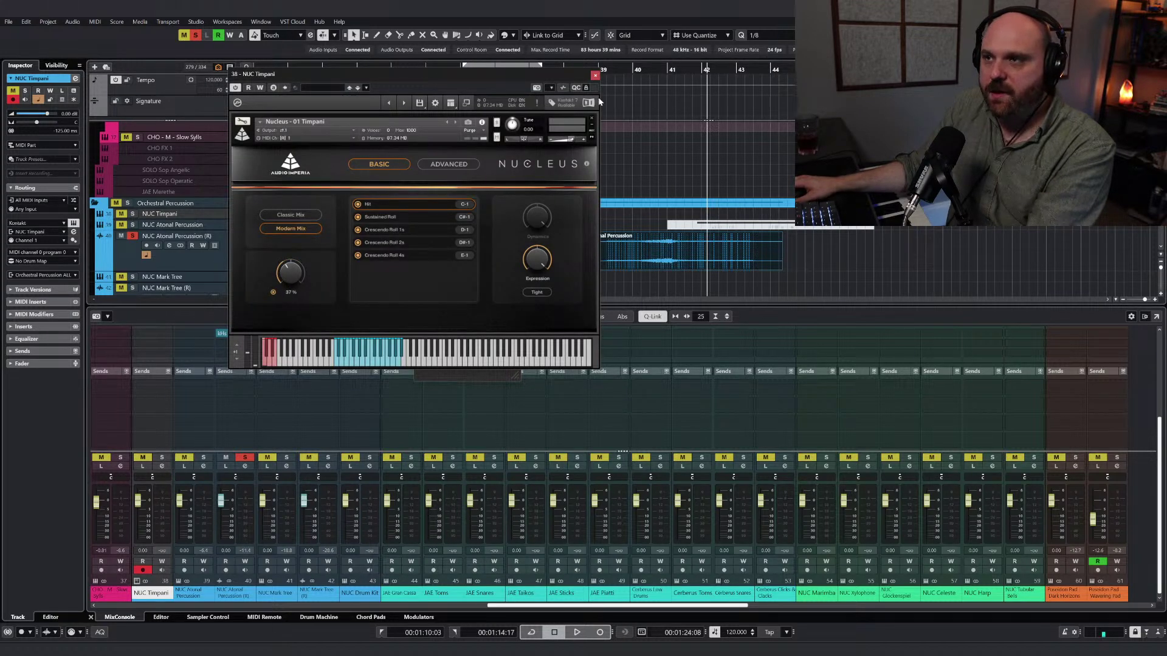
{"action": "left_click", "coordinate": [595, 75]}
{"action": "left_click", "coordinate": [222, 224]}
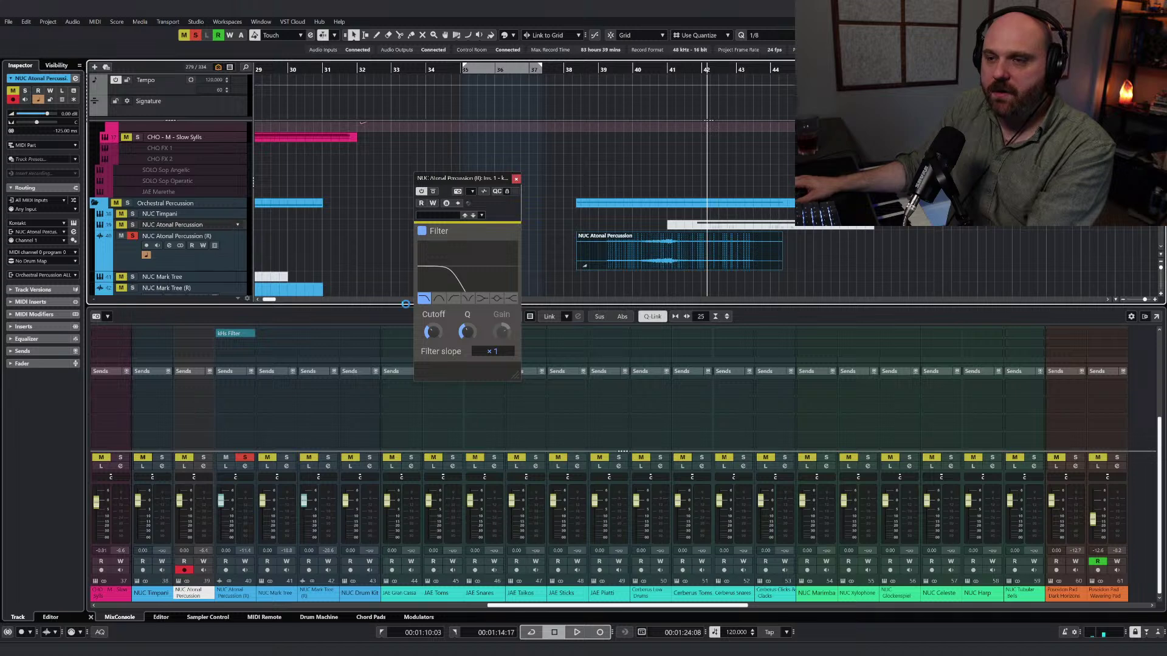
{"action": "left_click", "coordinate": [166, 271]}
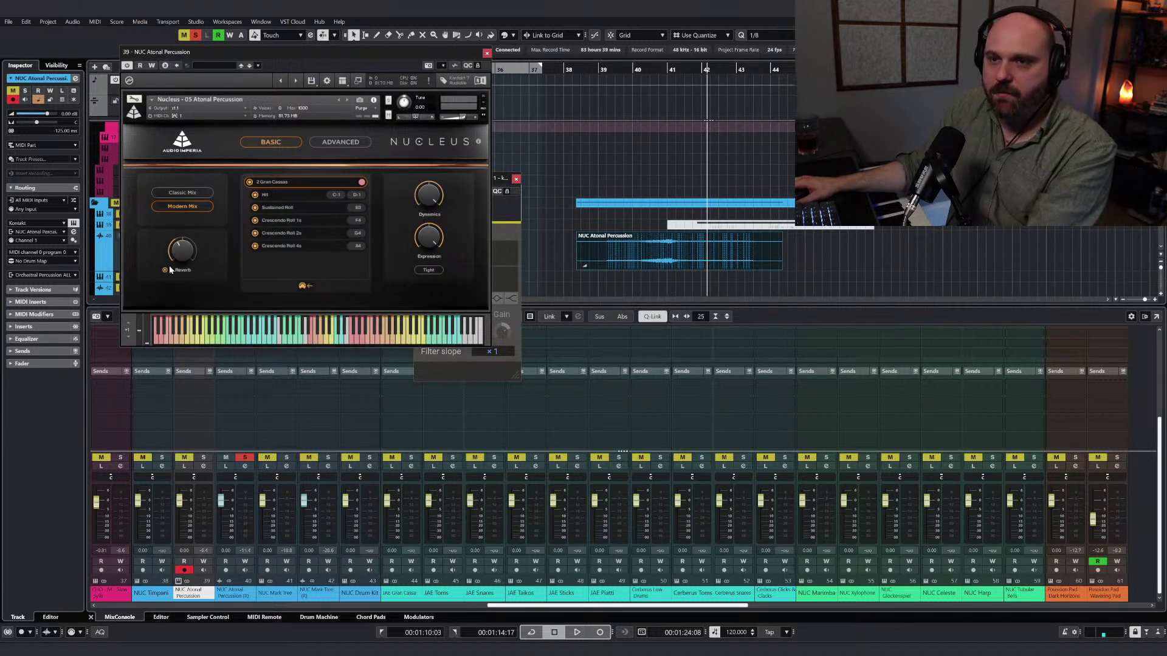
{"action": "left_click", "coordinate": [170, 269]}
{"action": "left_click", "coordinate": [486, 53]}
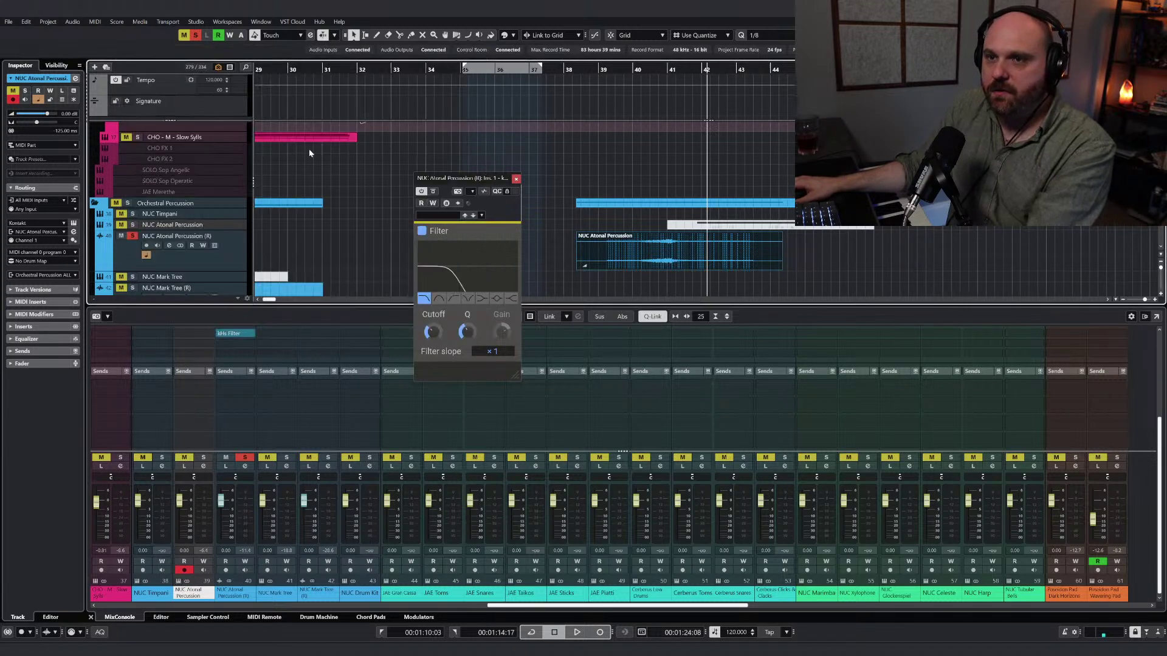
{"action": "left_click", "coordinate": [179, 218]}
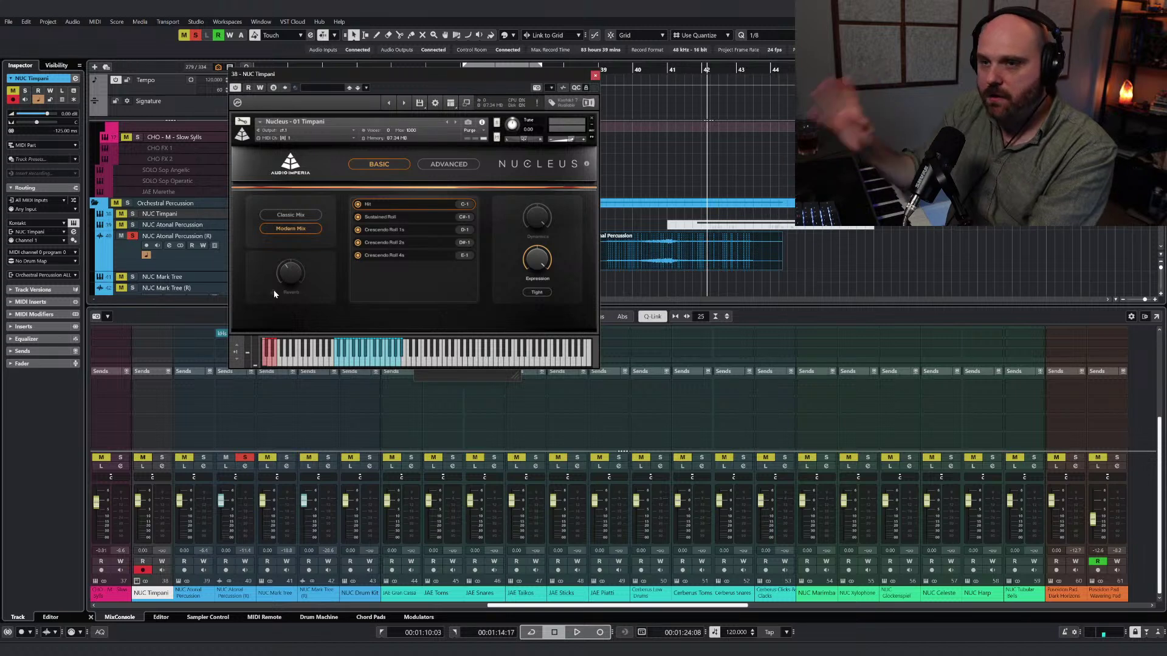
{"action": "left_click", "coordinate": [595, 76]}
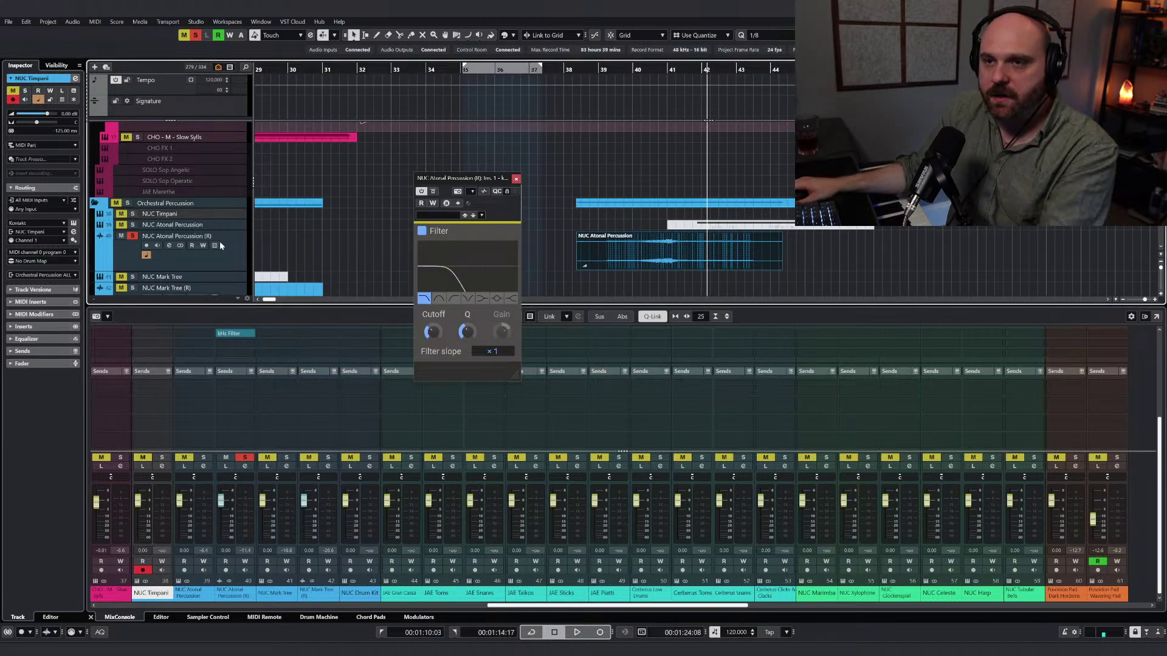
Step: Add a Val Room send to the NUC Timpani, NUC Atonal Percussion and NUC Atonal Percussion (R) channels together
{"action": "key", "text": "r"}
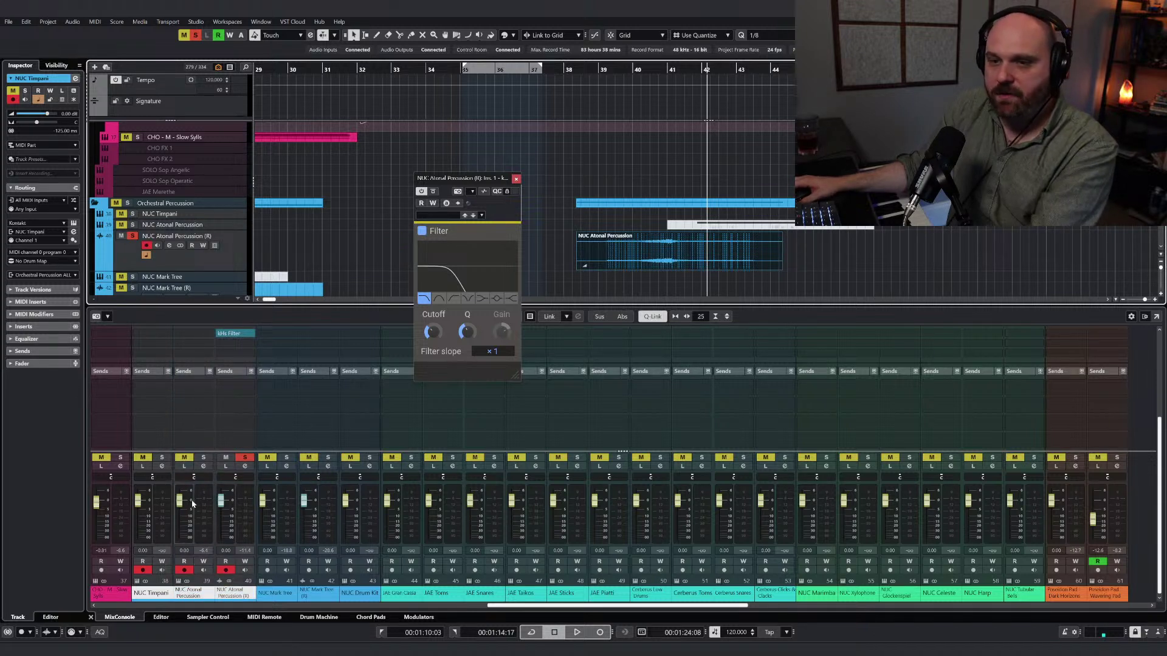
{"action": "left_click", "coordinate": [163, 392]}
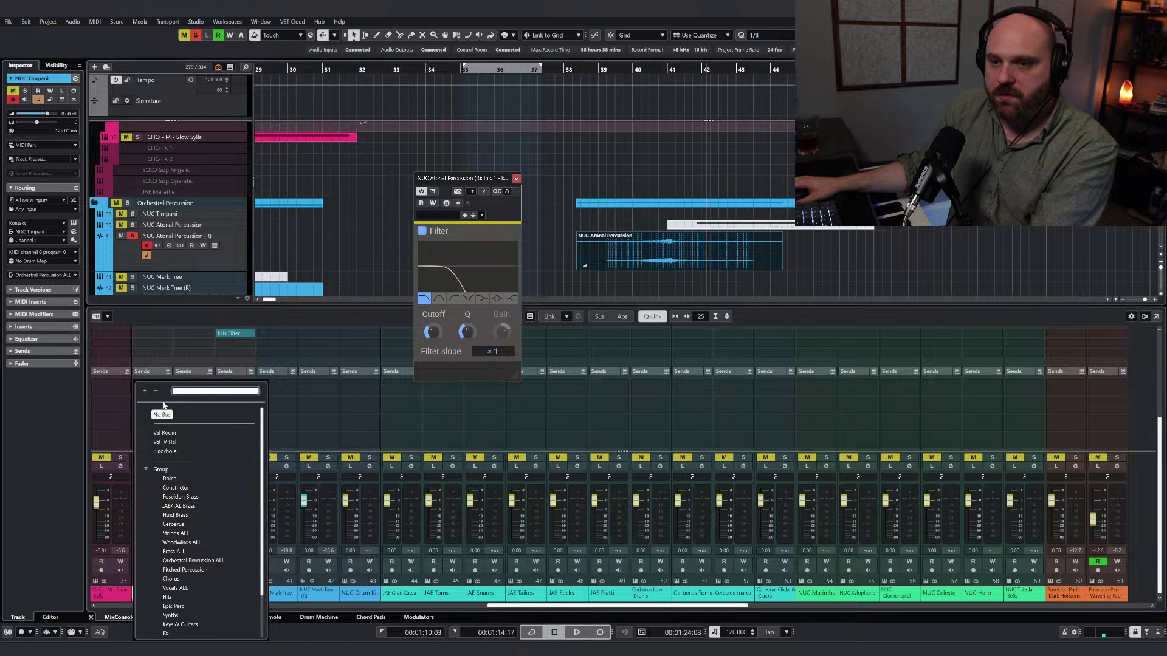
{"action": "left_click", "coordinate": [161, 433]}
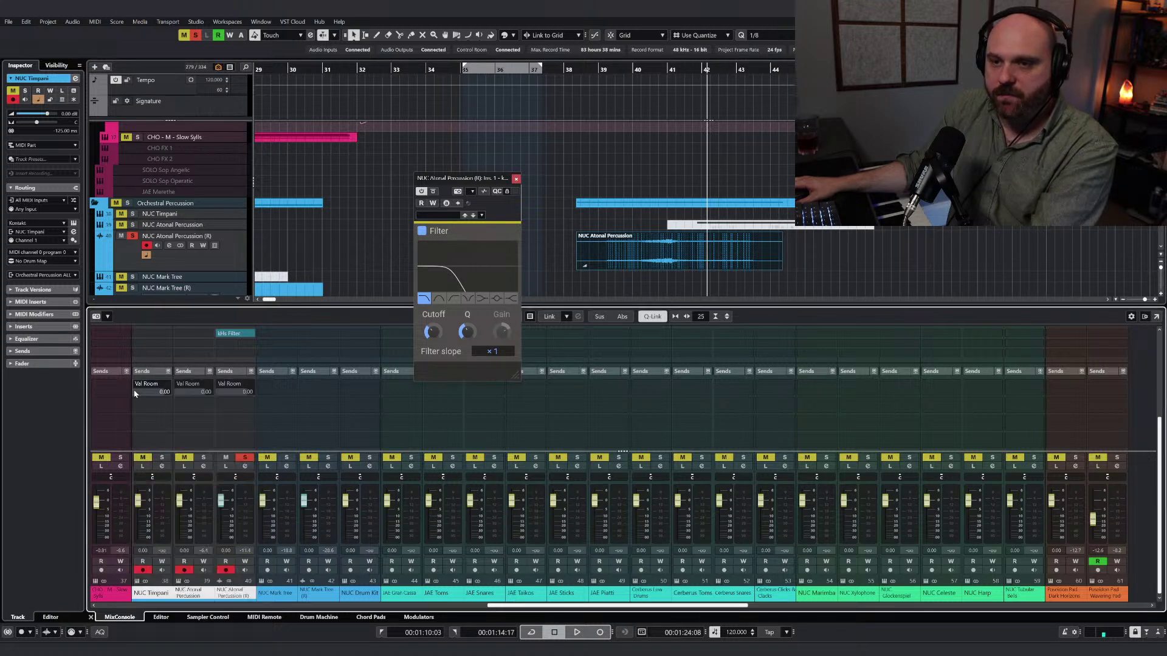
Step: Set the Val Room send level to -11 on the NUC Timpani, NUC Atonal Percussion and NUC Atonal Percussion (R) channels together
{"action": "double_click", "coordinate": [165, 392]}
{"action": "type", "text": "-11"}
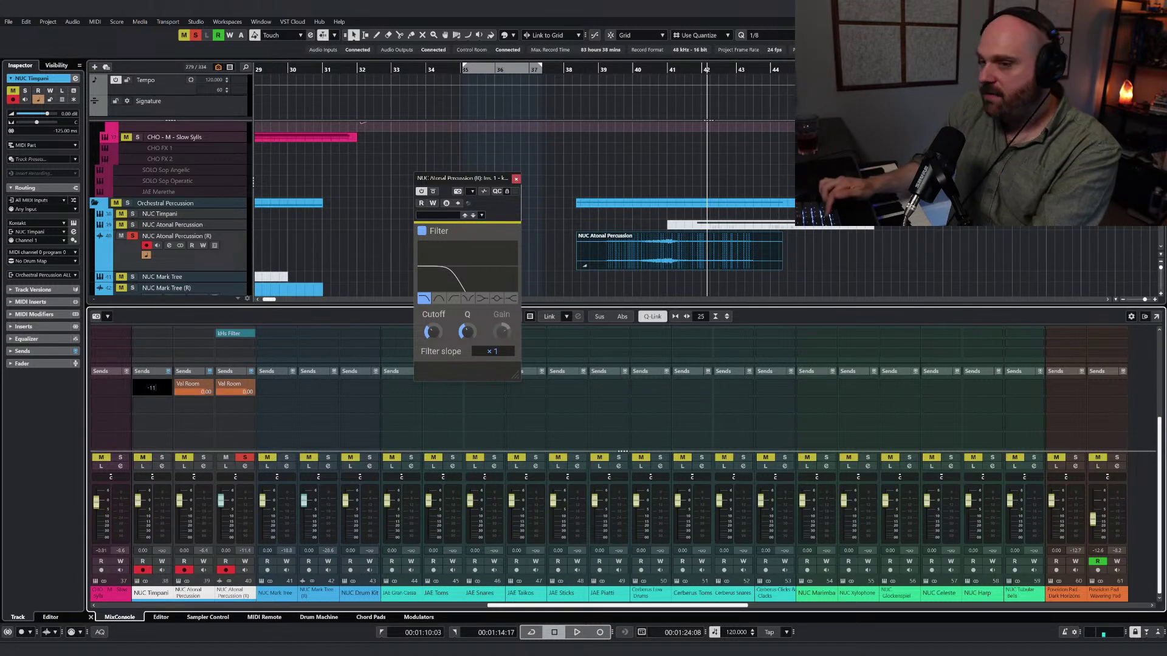
{"action": "key", "text": "Return"}
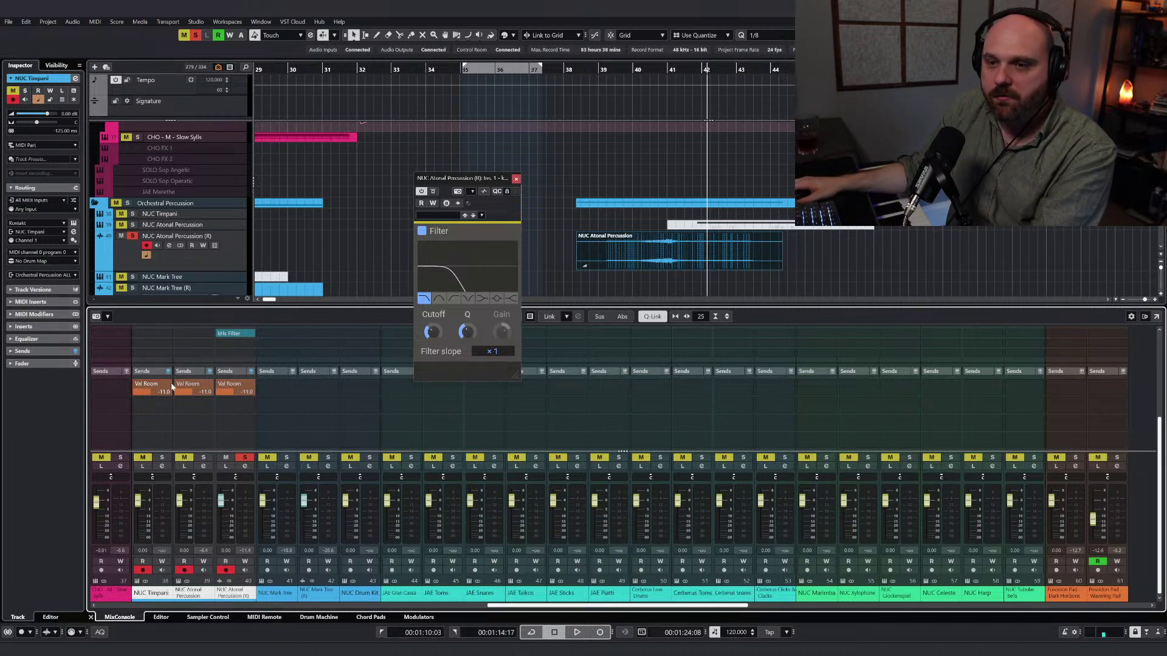
Step: Remove the Val Room sends from the three linked NUC Timpani and NUC Atonal Percussion channels by assigning No Bus
{"action": "left_click", "coordinate": [171, 387]}
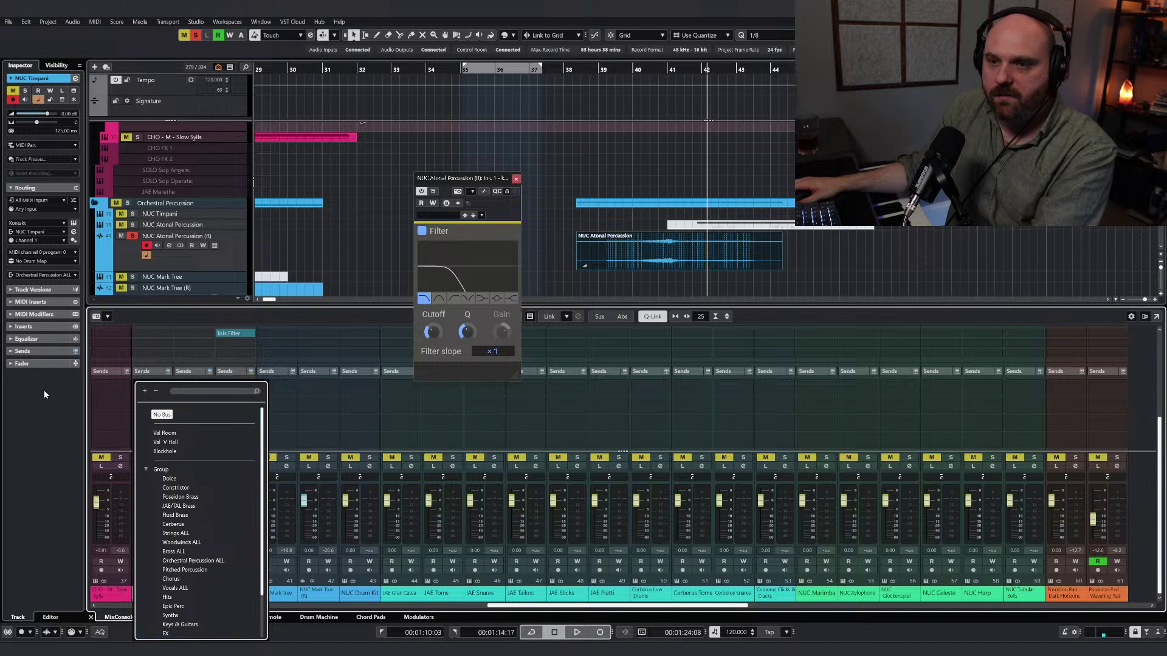
{"action": "left_click", "coordinate": [165, 416]}
{"action": "mouse_move", "coordinate": [498, 408]}
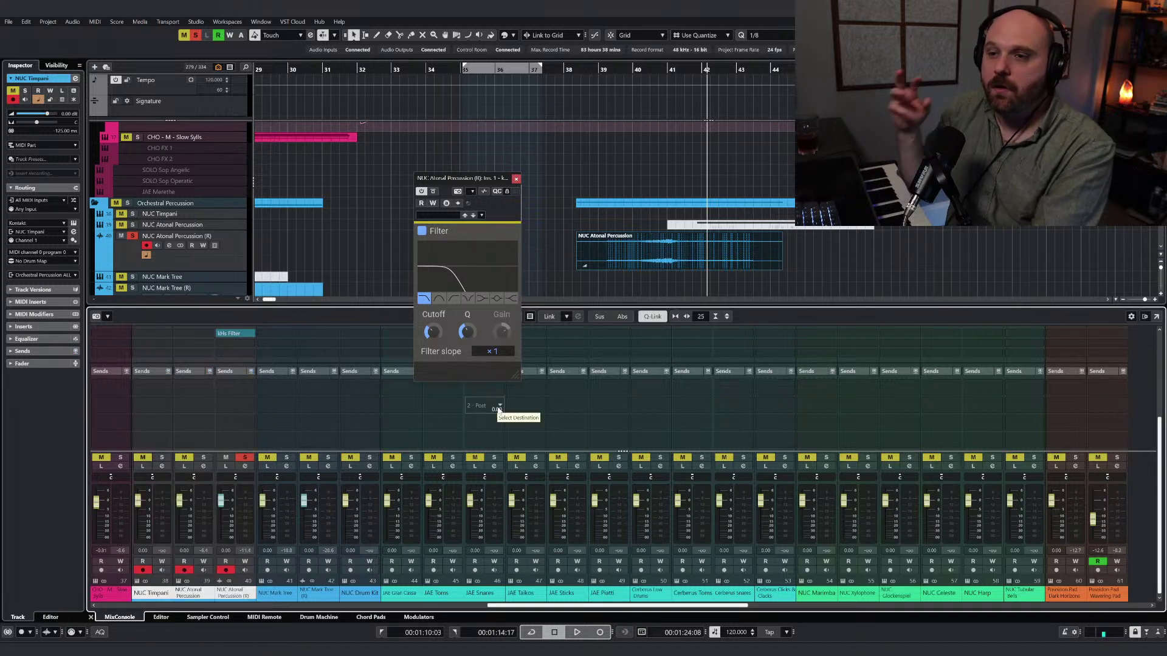
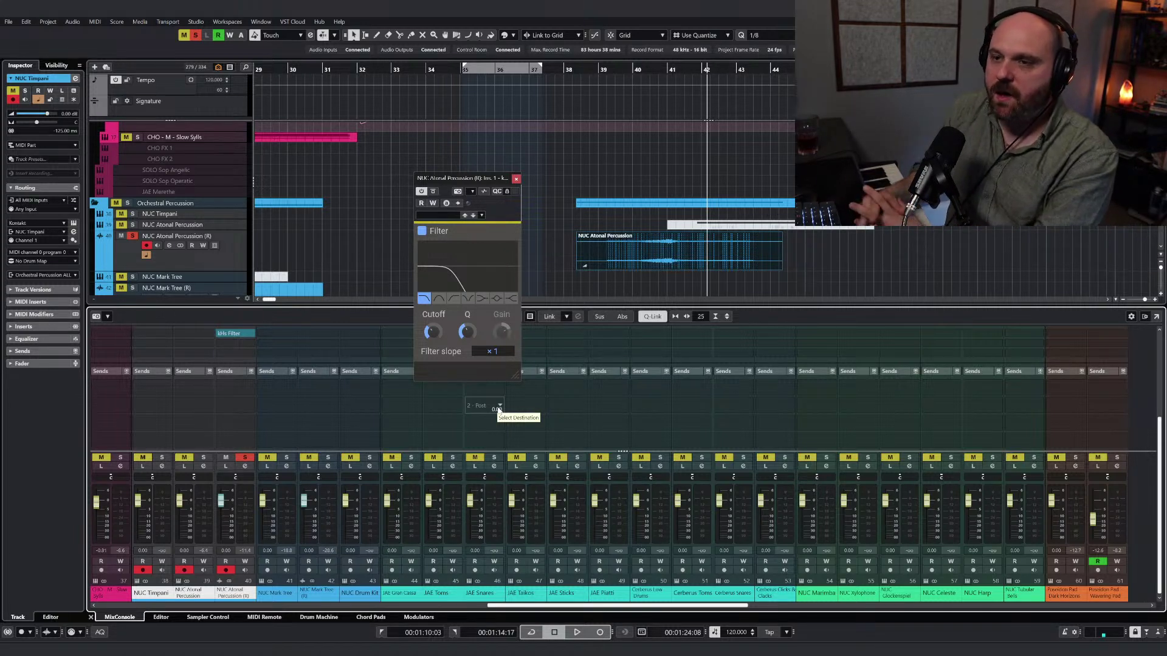
{"action": "left_click", "coordinate": [166, 388]}
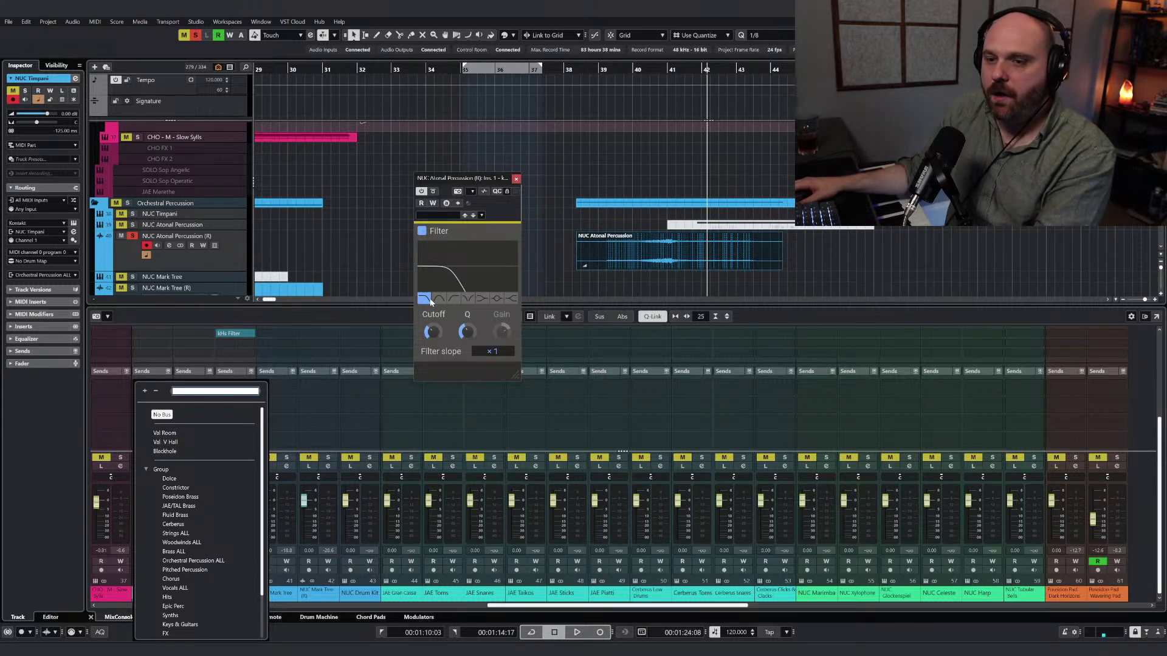
{"action": "left_click", "coordinate": [367, 301]}
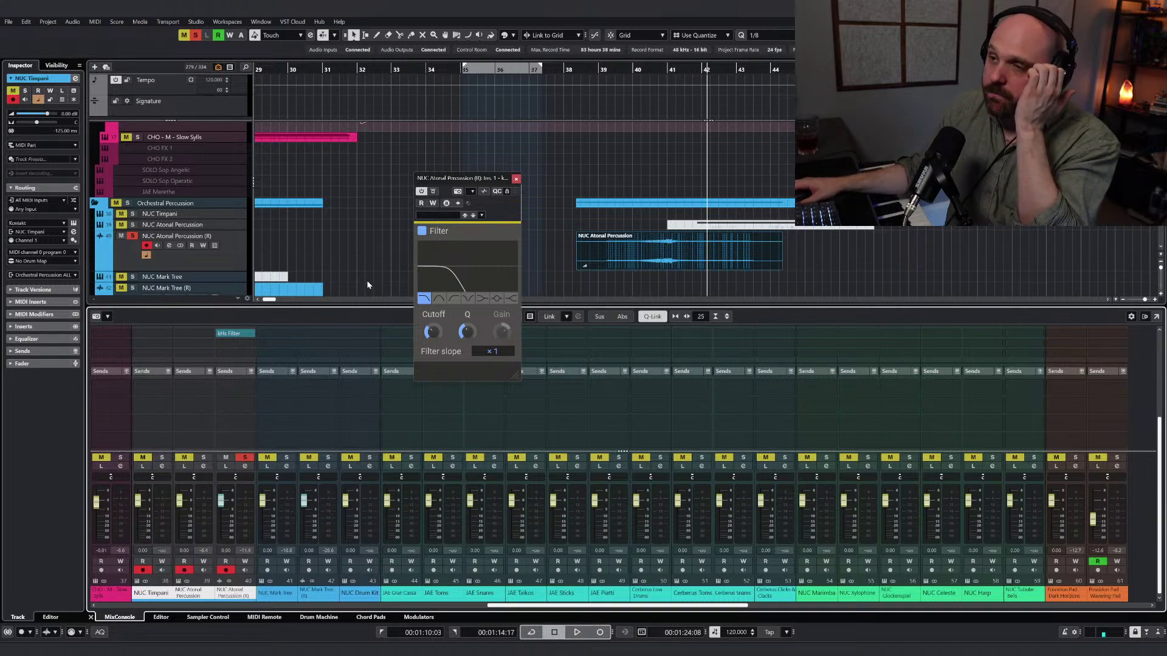
Step: Audition the soloed, filtered atonal percussion swell from 00:01:18:00, with the filter window moved clear of the clip
{"action": "left_click_drag", "start_coordinate": [599, 68], "coordinate": [626, 211]}
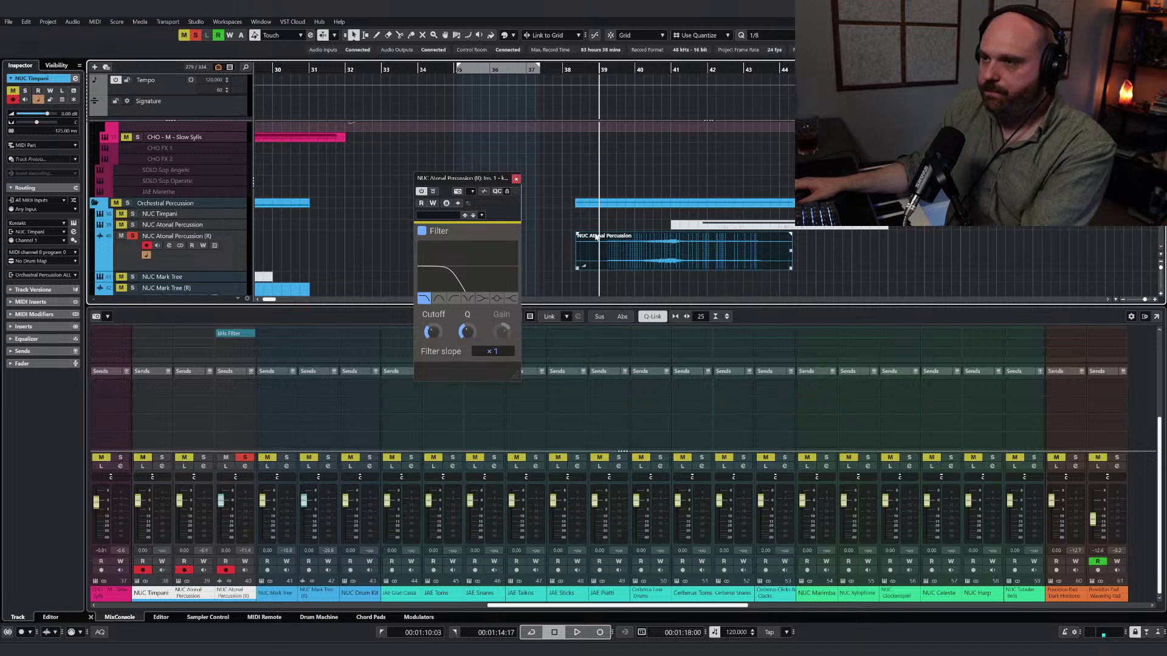
{"action": "left_click_drag", "start_coordinate": [501, 180], "coordinate": [475, 179]}
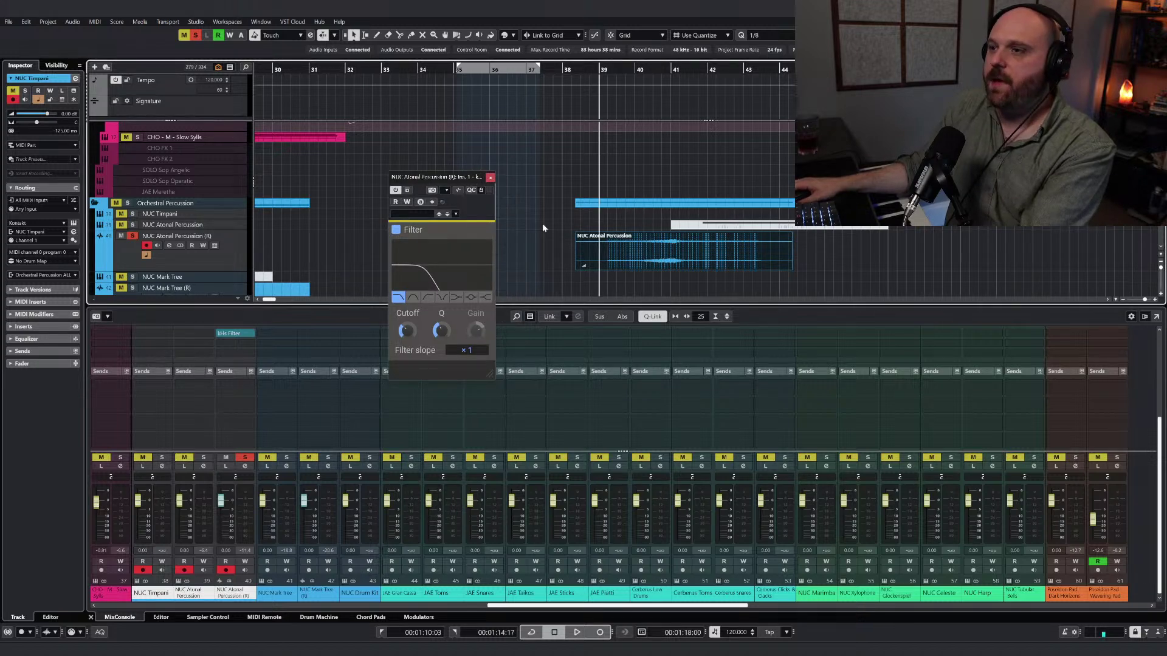
{"action": "key", "text": "space"}
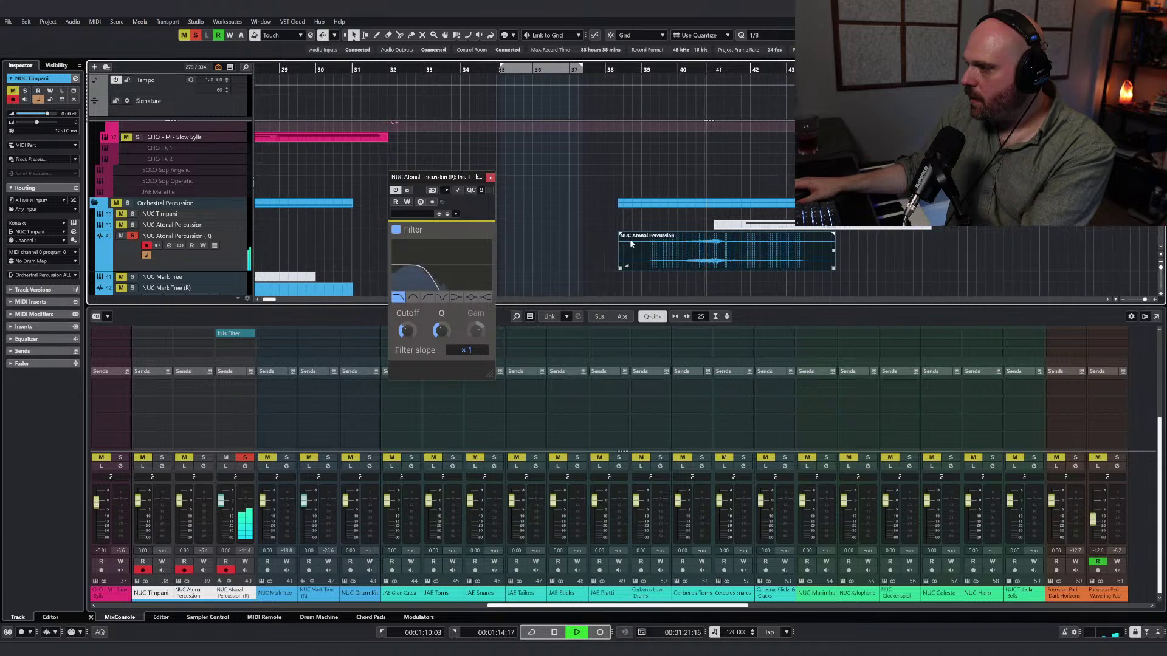
{"action": "key", "text": "space"}
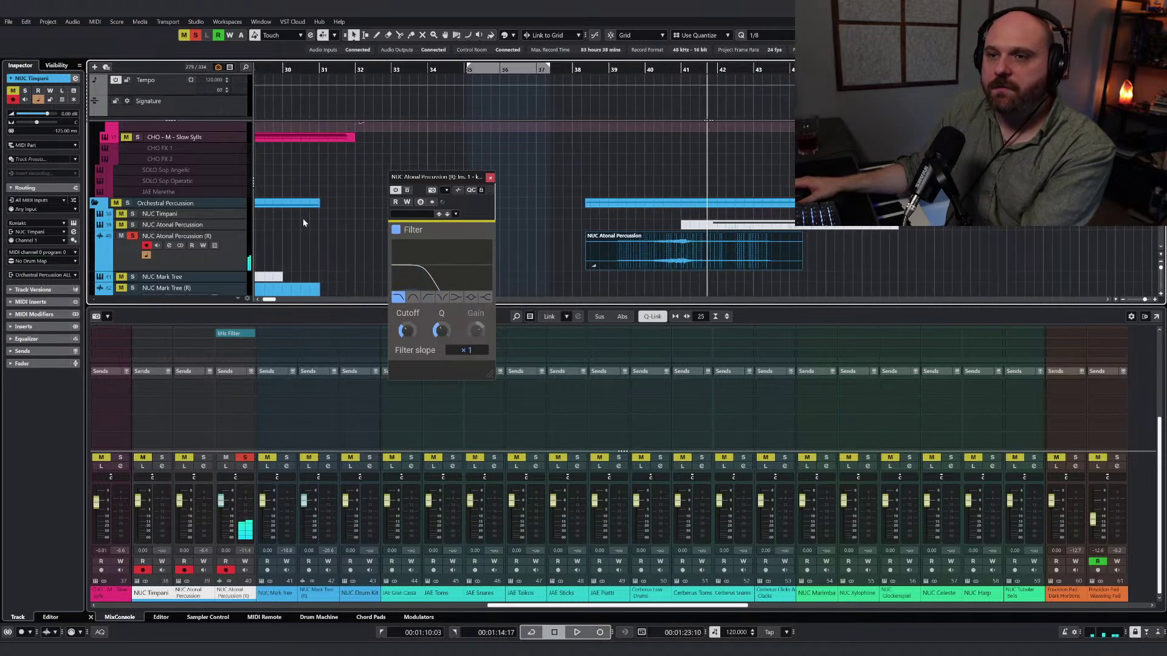
Step: Filter the track list to show only the tracks with data
{"action": "scroll", "coordinate": [303, 222], "scroll_direction": "up", "scroll_amount": 10}
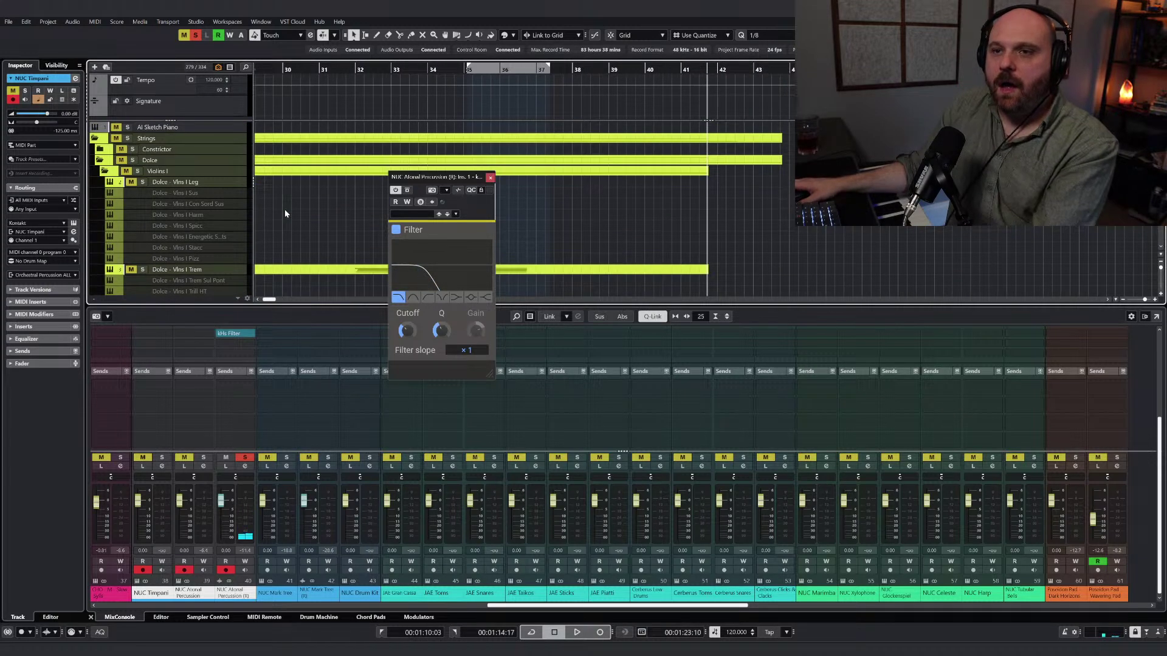
{"action": "scroll", "coordinate": [285, 212], "scroll_direction": "down", "scroll_amount": 10}
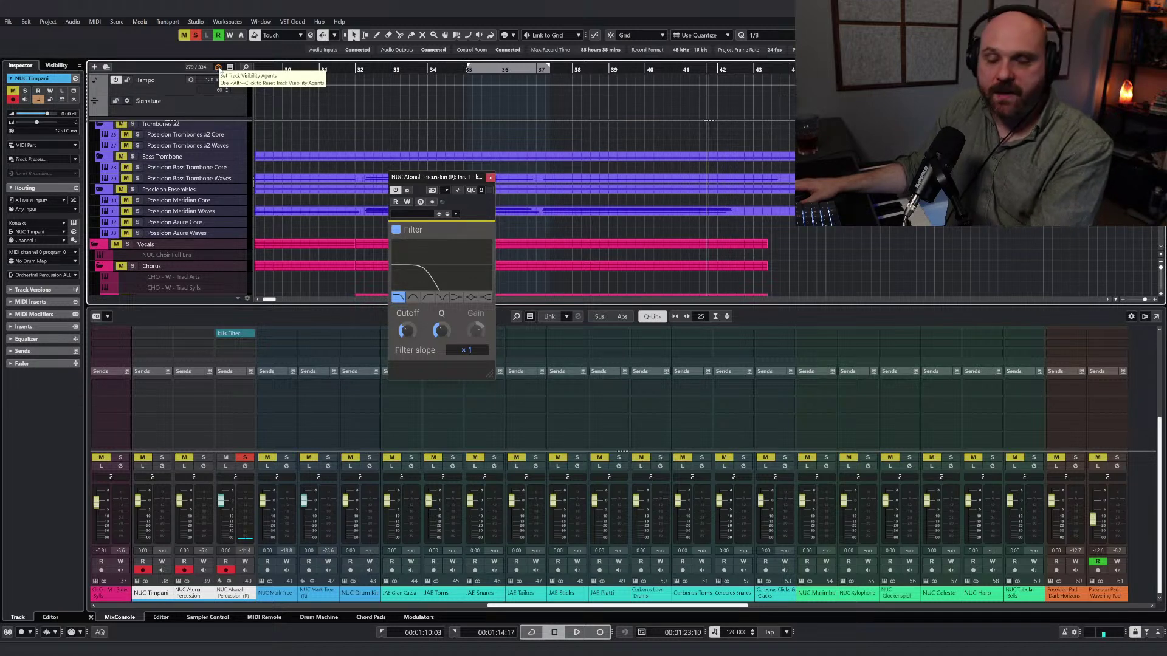
{"action": "left_click", "coordinate": [219, 67]}
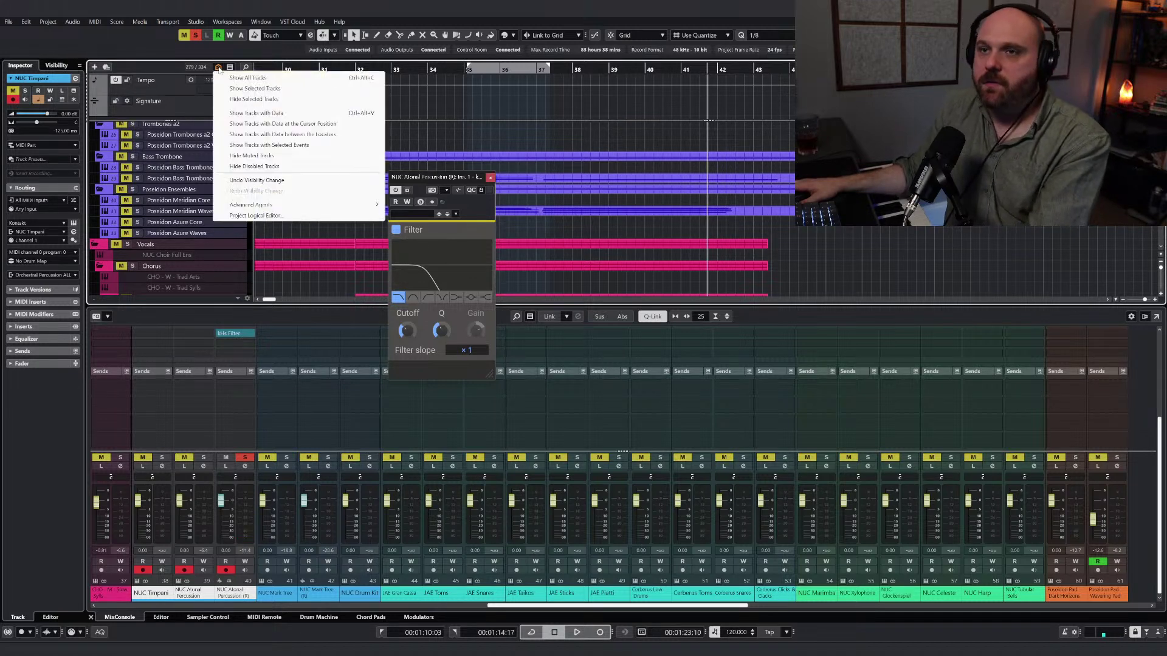
{"action": "left_click", "coordinate": [262, 113]}
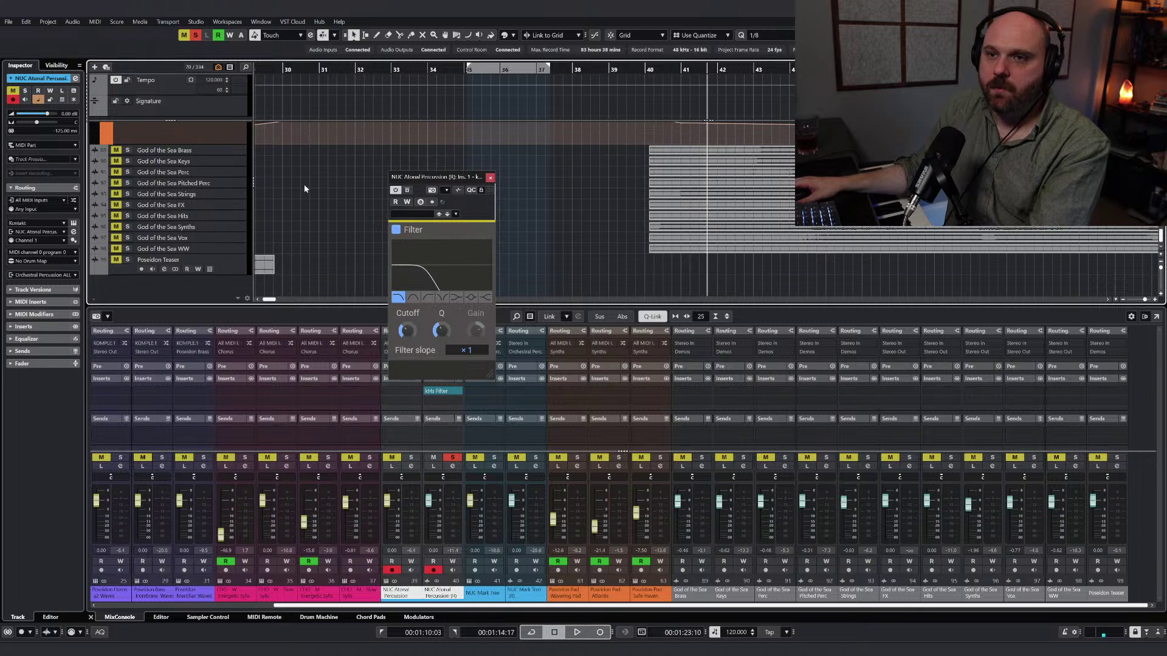
Step: Hide the unused Brass folder tracks, from JAE/TAL Brass through the Fluid Brass tuba, from the track list
{"action": "scroll", "coordinate": [304, 185], "scroll_direction": "up", "scroll_amount": 5}
{"action": "scroll", "coordinate": [304, 185], "scroll_direction": "up", "scroll_amount": 5}
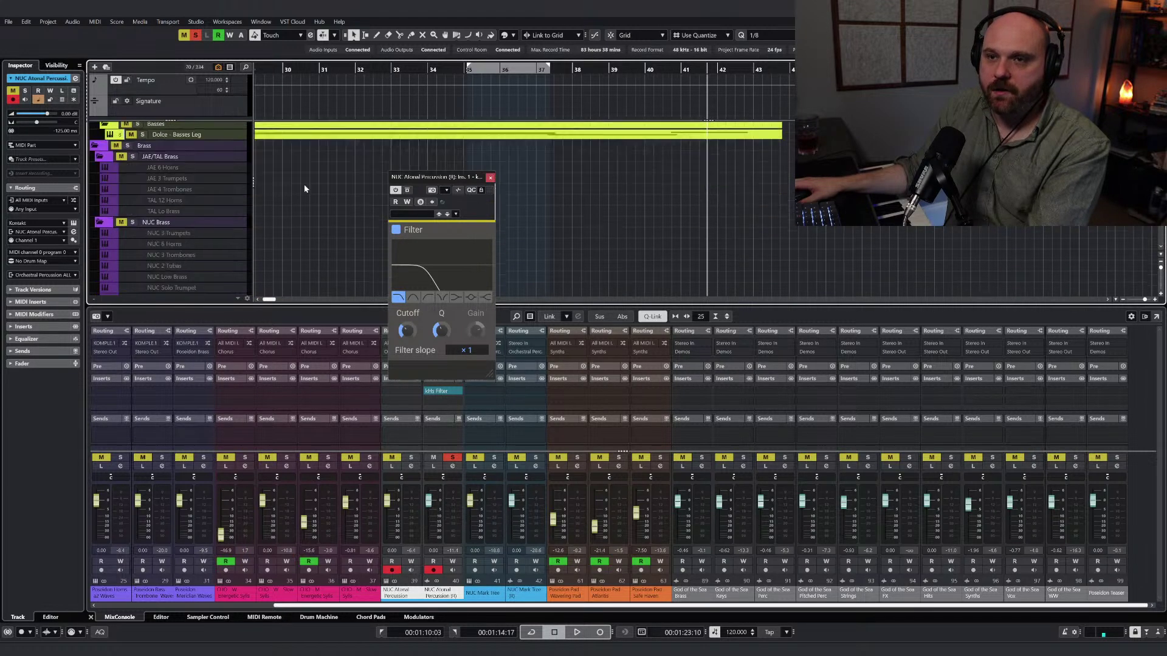
{"action": "scroll", "coordinate": [304, 185], "scroll_direction": "down", "scroll_amount": 3}
{"action": "scroll", "coordinate": [304, 186], "scroll_direction": "up", "scroll_amount": 8}
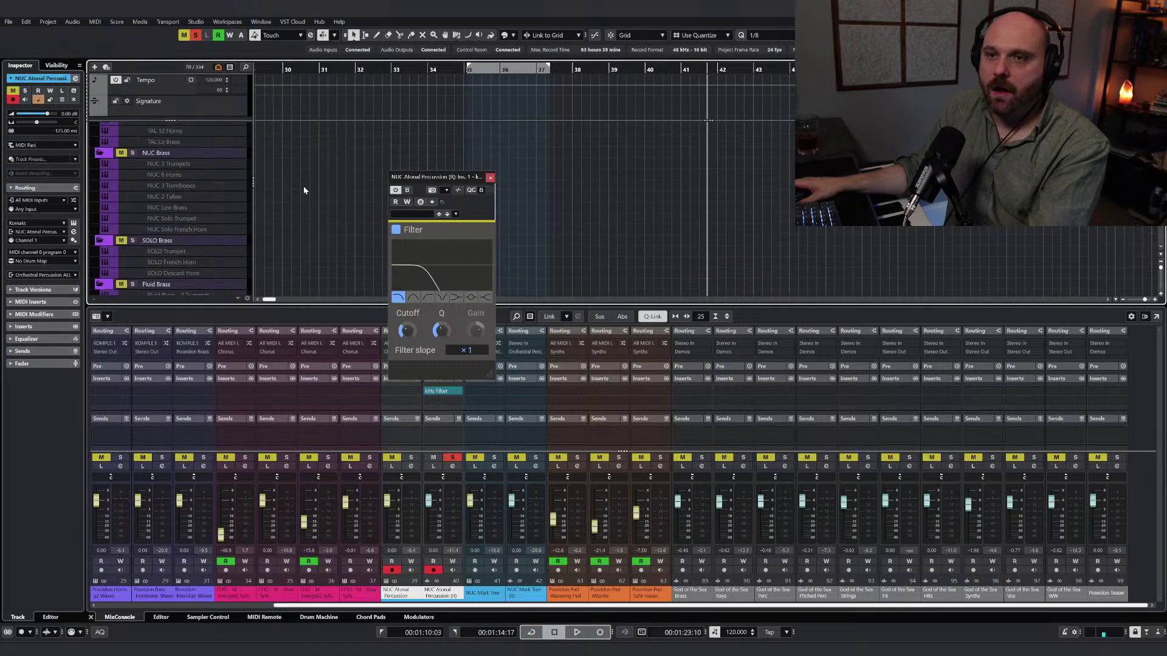
{"action": "scroll", "coordinate": [198, 258], "scroll_direction": "down", "scroll_amount": 3}
{"action": "left_click", "coordinate": [186, 236]}
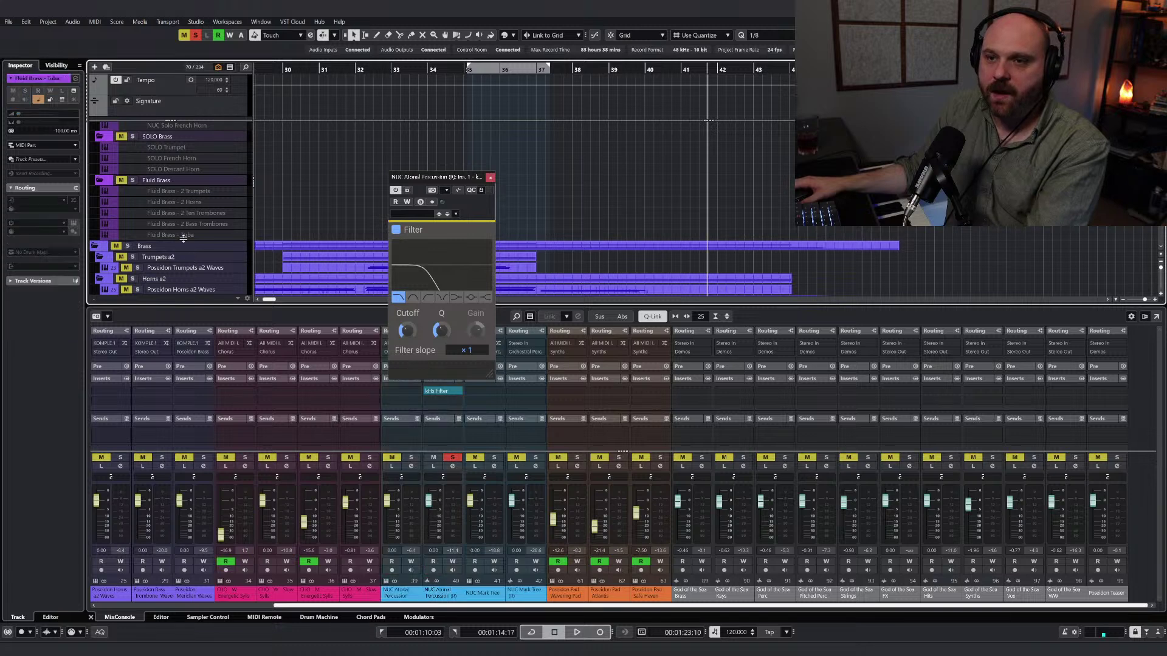
{"action": "scroll", "coordinate": [194, 234], "scroll_direction": "up", "scroll_amount": 6}
{"action": "scroll", "coordinate": [198, 237], "scroll_direction": "up", "scroll_amount": 4}
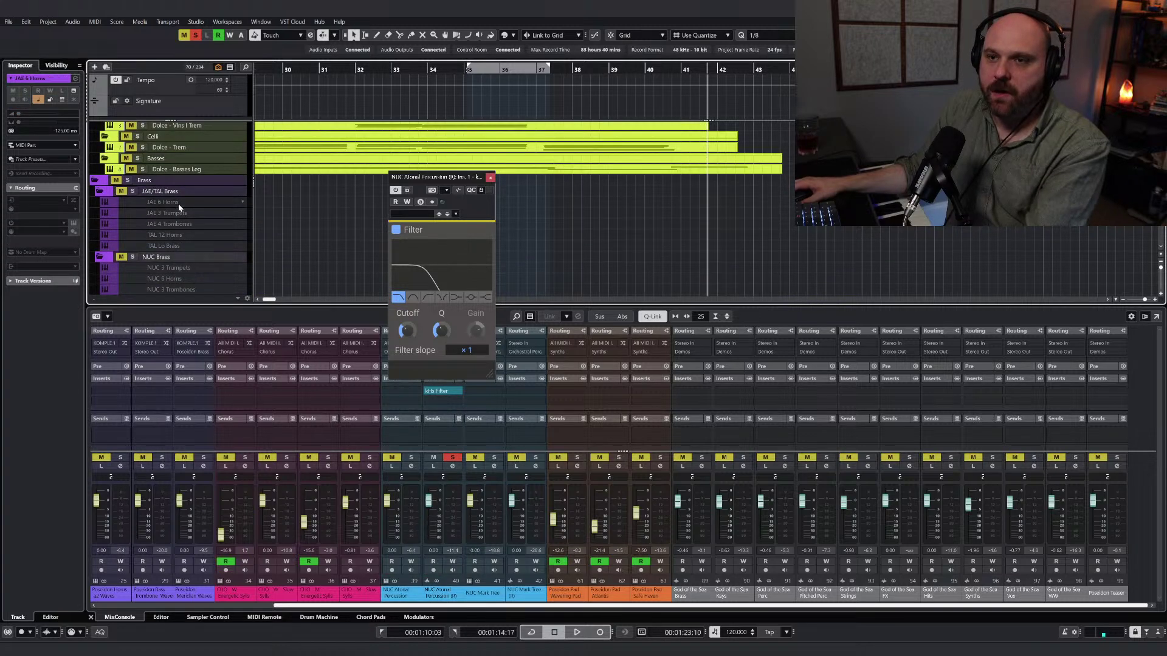
{"action": "right_click", "coordinate": [177, 204]}
{"action": "left_click", "coordinate": [164, 193]}
{"action": "scroll", "coordinate": [180, 213], "scroll_direction": "down", "scroll_amount": 8}
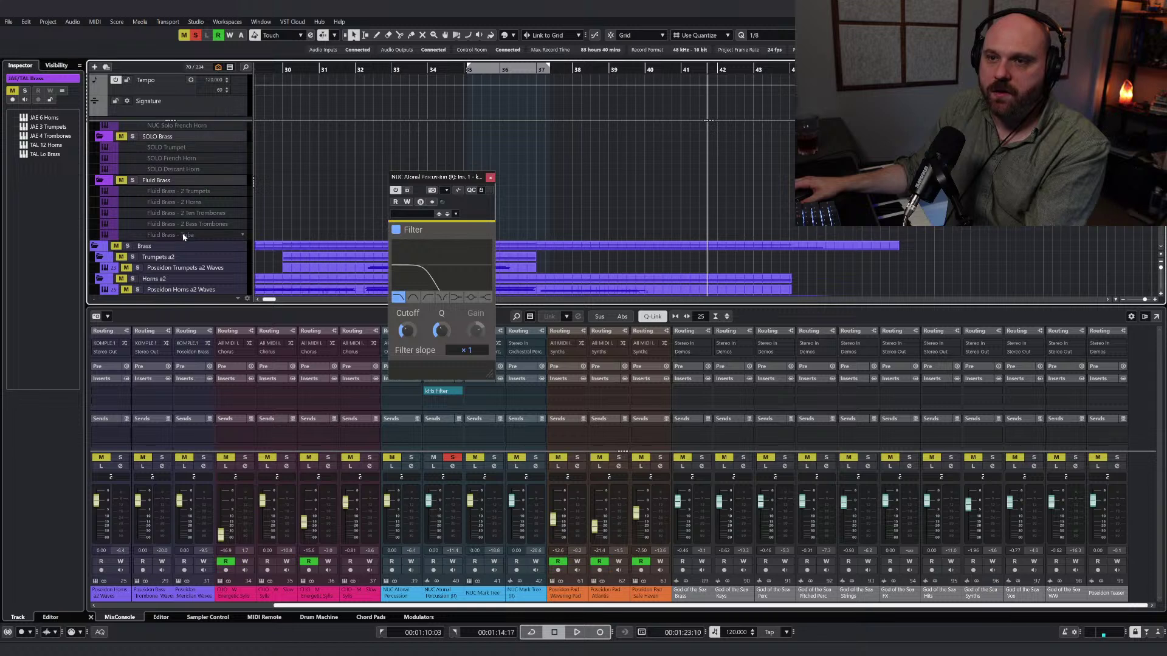
{"action": "right_click", "coordinate": [177, 233]}
{"action": "left_click", "coordinate": [238, 248]}
{"action": "scroll", "coordinate": [268, 220], "scroll_direction": "up", "scroll_amount": 8}
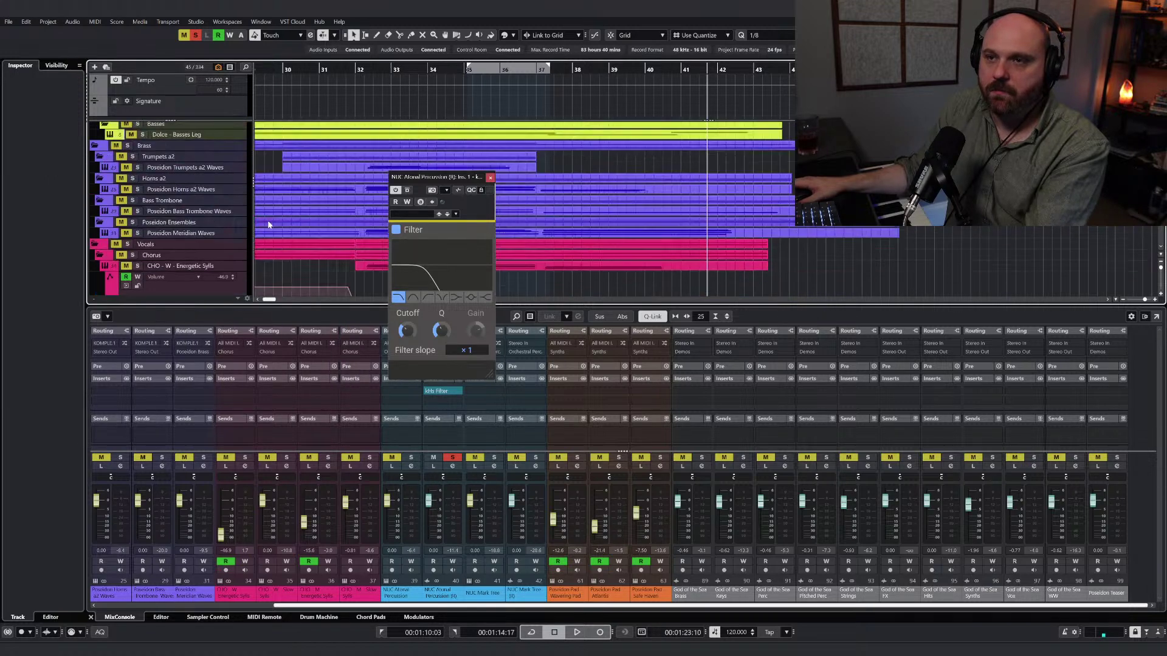
{"action": "scroll", "coordinate": [267, 220], "scroll_direction": "down", "scroll_amount": 4}
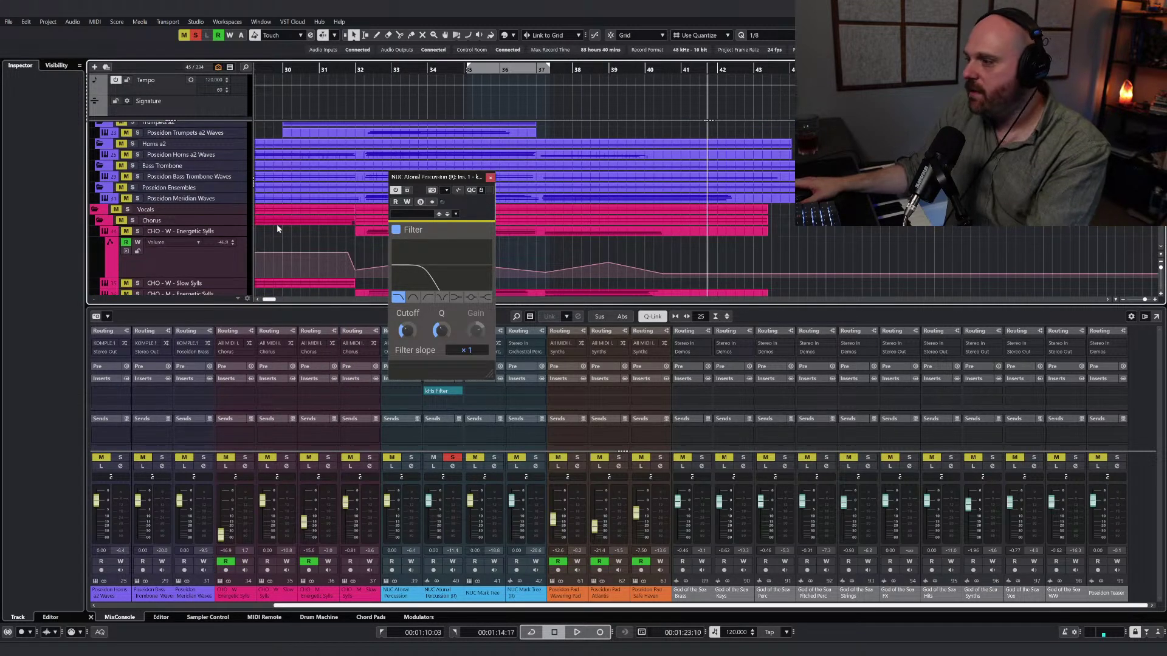
Step: Place the project cursor at 00:01:36:09 and show only the tracks with data at the cursor position
{"action": "left_click", "coordinate": [363, 68]}
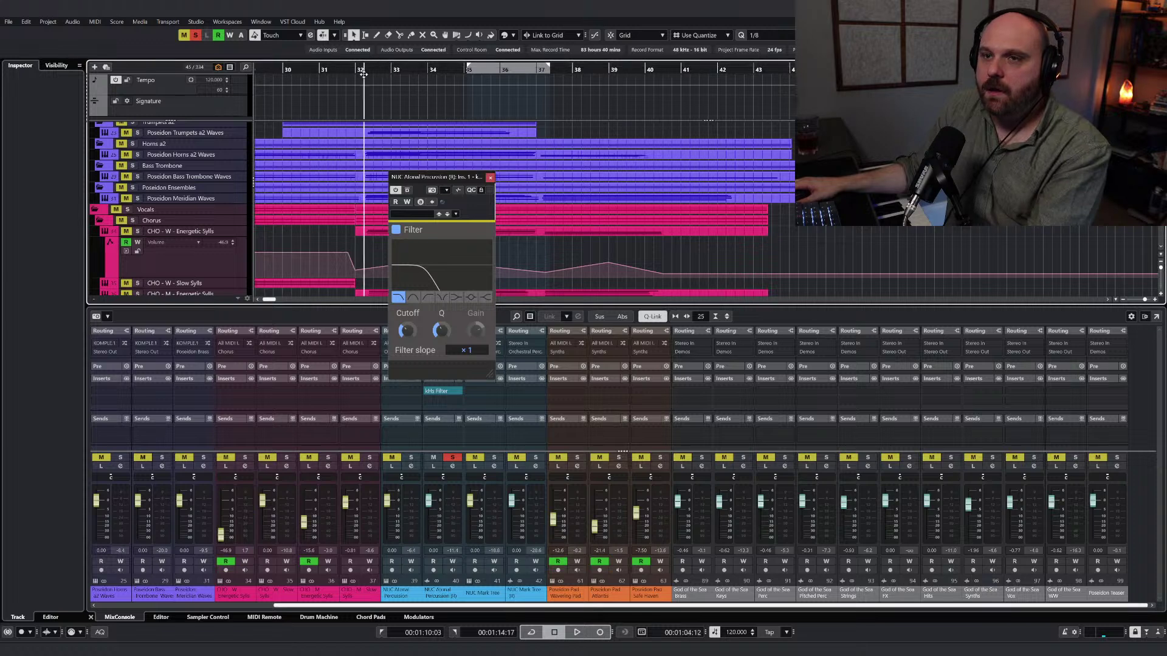
{"action": "scroll", "coordinate": [357, 156], "scroll_direction": "down", "scroll_amount": 3}
{"action": "scroll", "coordinate": [259, 135], "scroll_direction": "up", "scroll_amount": 4}
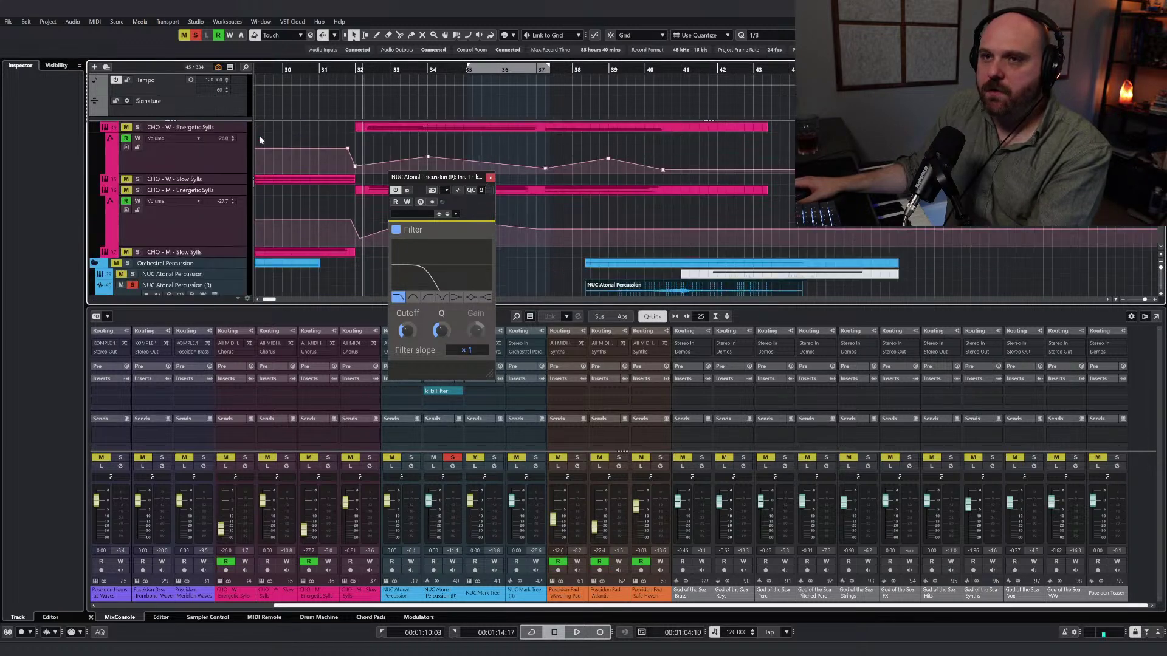
{"action": "left_click", "coordinate": [218, 67]}
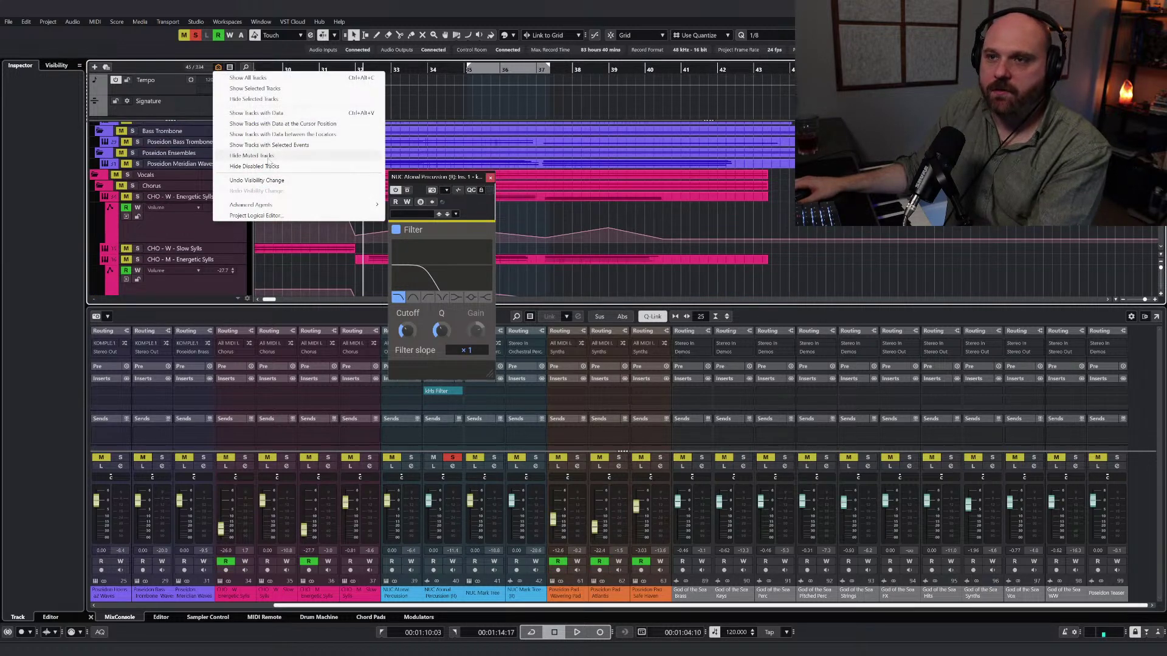
{"action": "left_click", "coordinate": [524, 73]}
{"action": "left_click", "coordinate": [920, 70]}
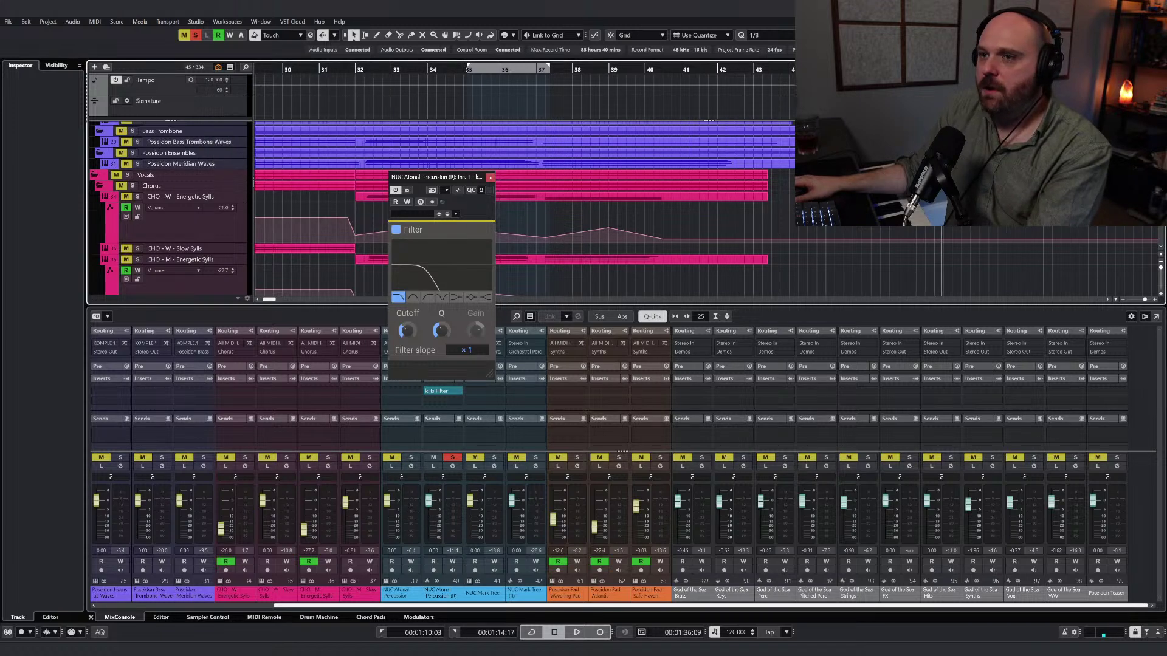
{"action": "left_click", "coordinate": [219, 67]}
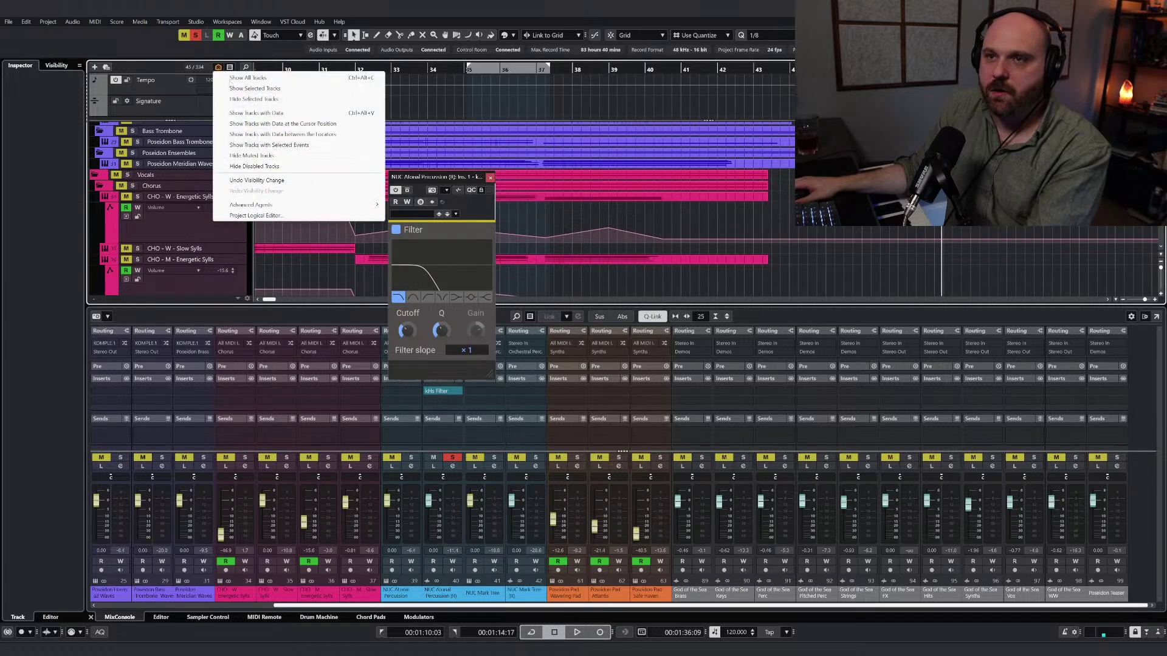
{"action": "left_click", "coordinate": [269, 125]}
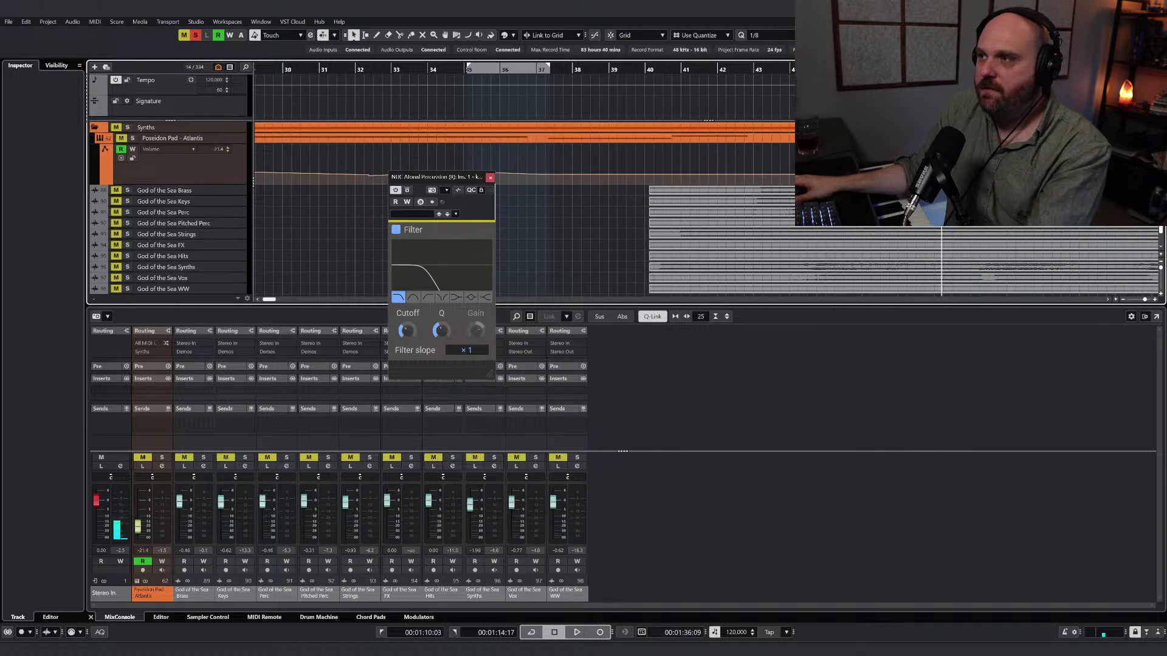
Step: Show all tracks with data again and hide the unused Brass folder with its JAE/TAL, NUC, SOLO and Fluid Brass subfolders
{"action": "left_click", "coordinate": [218, 67]}
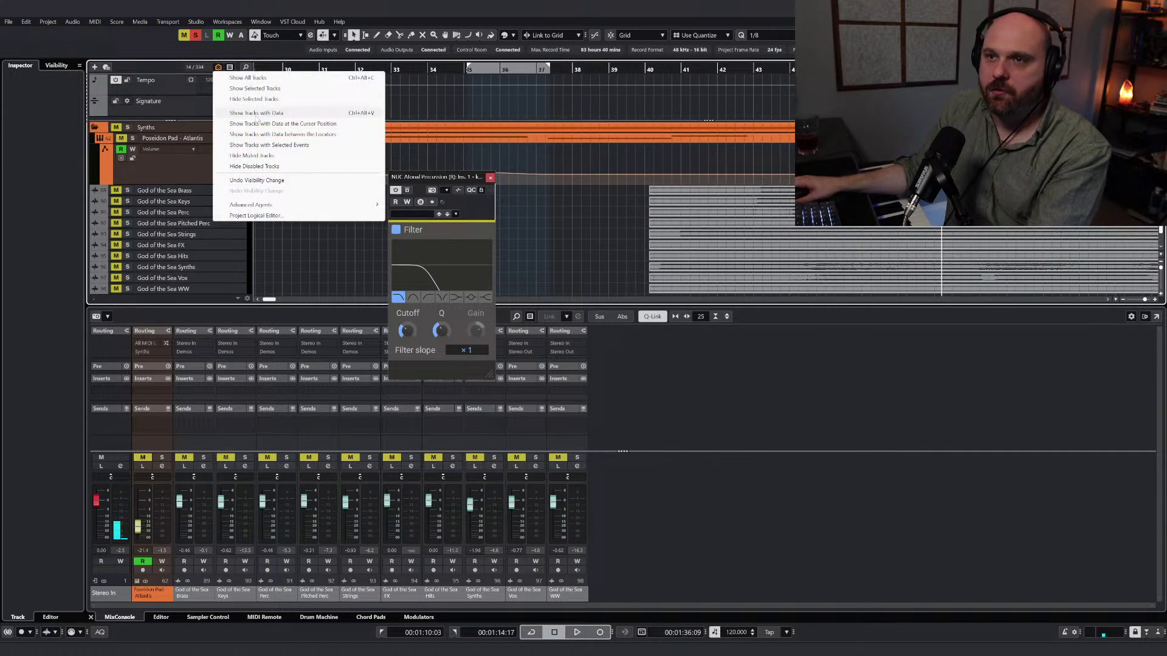
{"action": "left_click", "coordinate": [256, 113]}
{"action": "scroll", "coordinate": [209, 241], "scroll_direction": "down", "scroll_amount": 5}
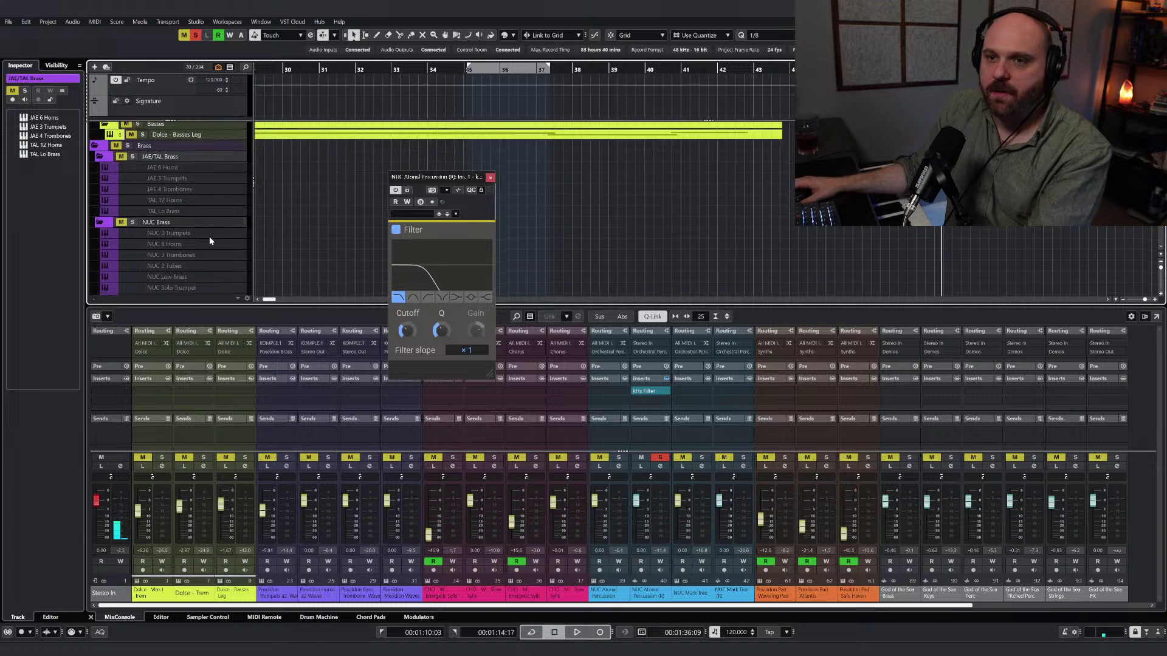
{"action": "scroll", "coordinate": [209, 241], "scroll_direction": "down", "scroll_amount": 4}
{"action": "scroll", "coordinate": [181, 270], "scroll_direction": "down", "scroll_amount": 1}
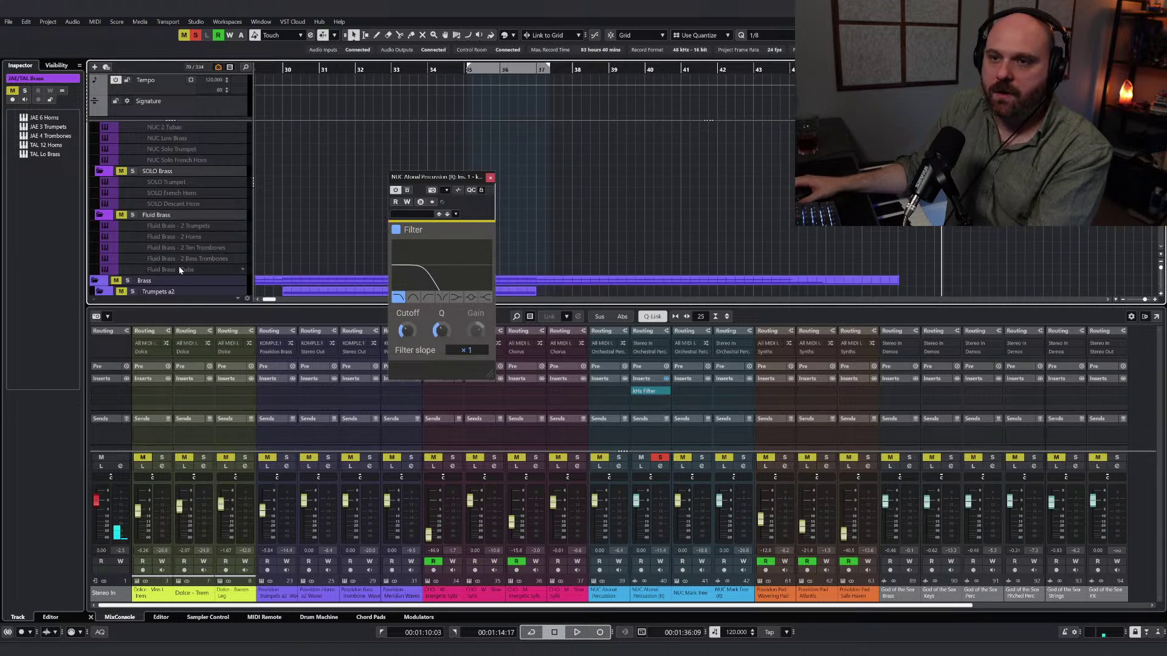
{"action": "left_click", "coordinate": [181, 268], "text": "shift"}
{"action": "scroll", "coordinate": [180, 255], "scroll_direction": "up", "scroll_amount": 6}
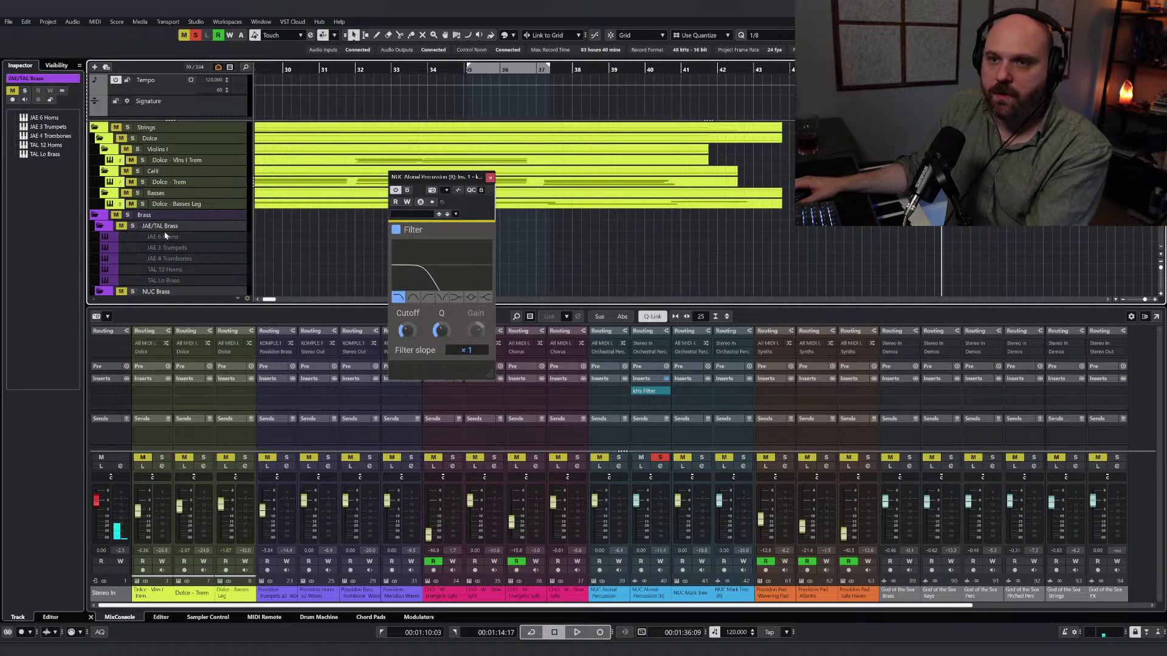
{"action": "right_click", "coordinate": [160, 220]}
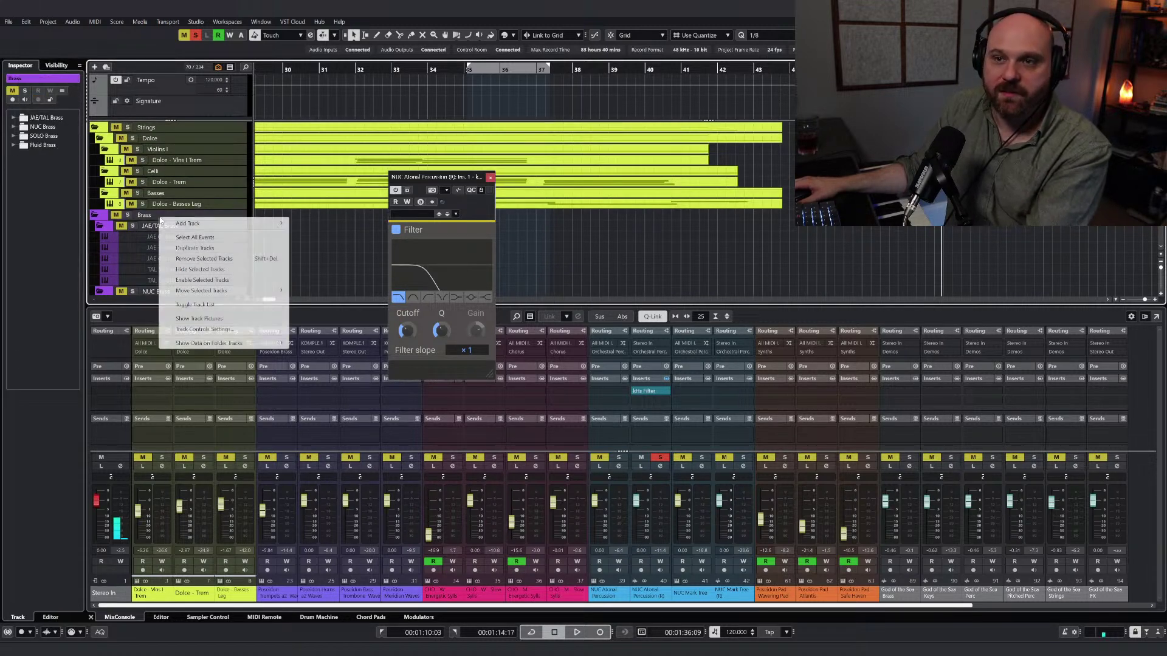
{"action": "left_click", "coordinate": [200, 269]}
{"action": "scroll", "coordinate": [480, 101], "scroll_direction": "down", "scroll_amount": 3}
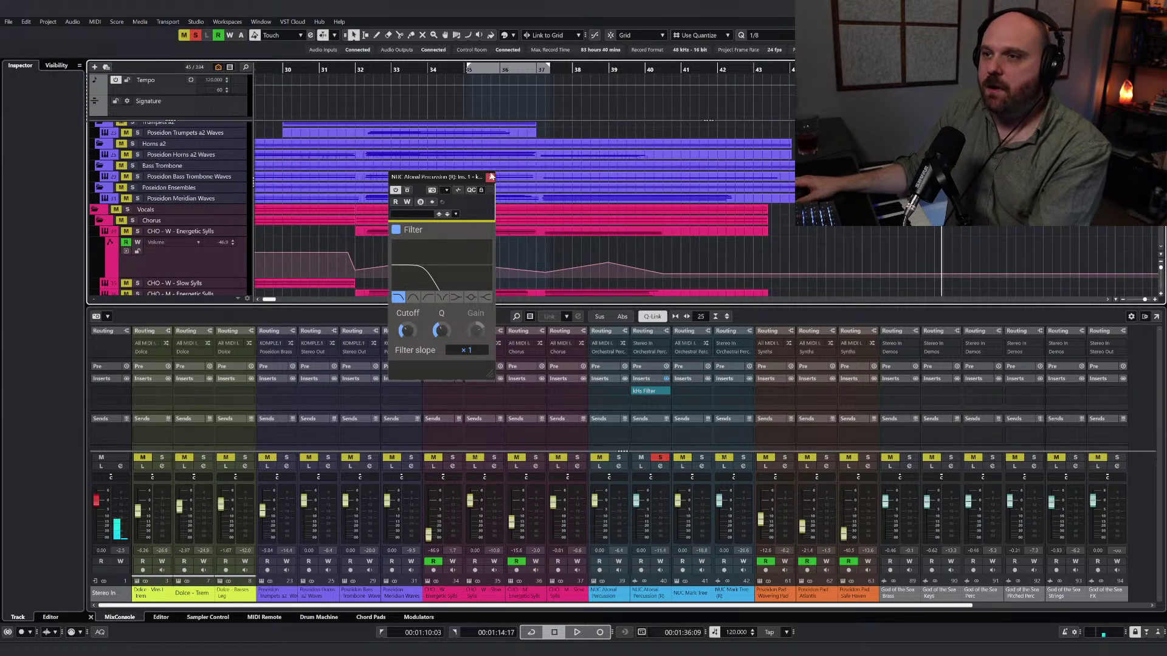
{"action": "scroll", "coordinate": [198, 91], "scroll_direction": "down", "scroll_amount": 5}
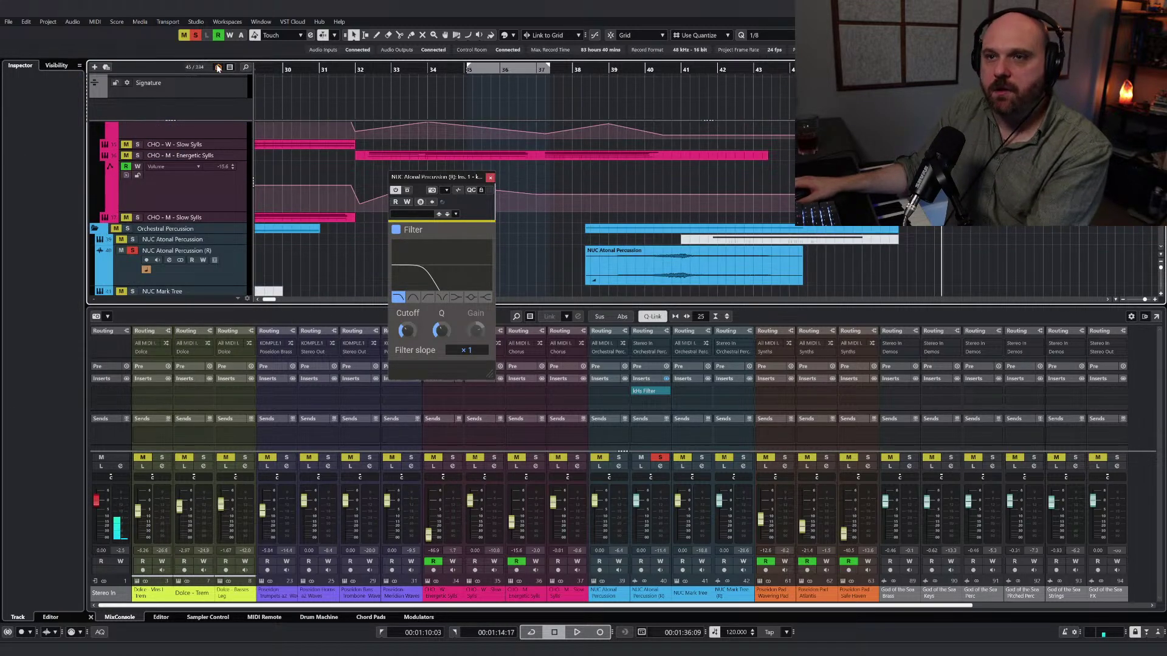
Step: Try to collapse all visible folders in the track list with the advanced visibility agents
{"action": "left_click", "coordinate": [219, 68]}
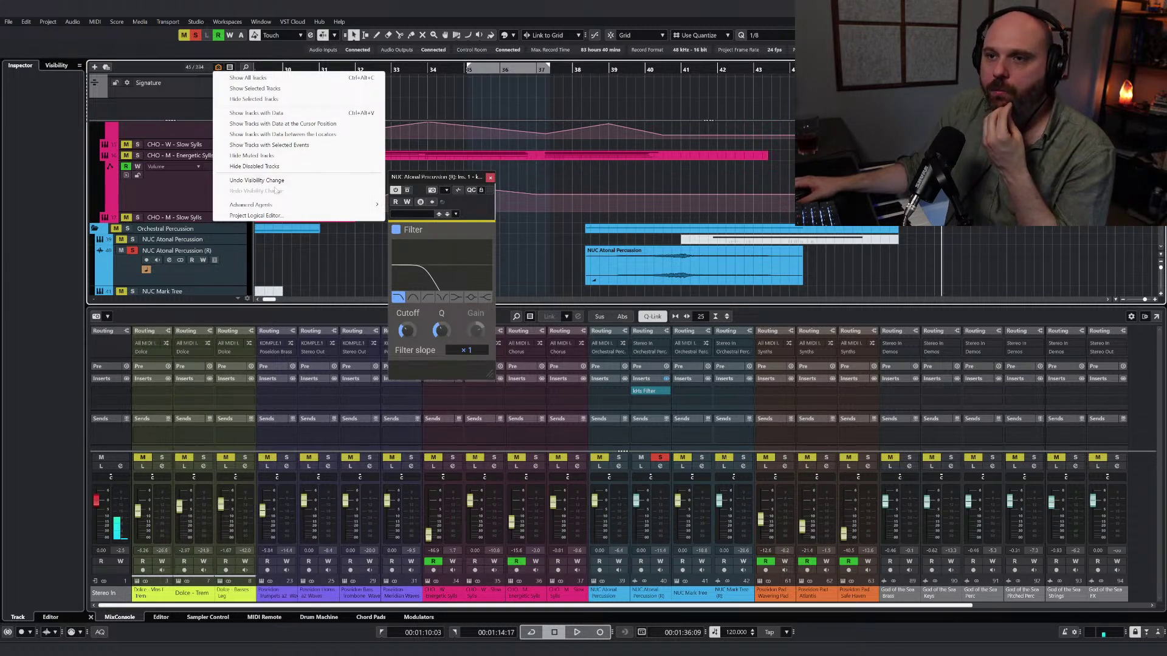
{"action": "mouse_move", "coordinate": [283, 206]}
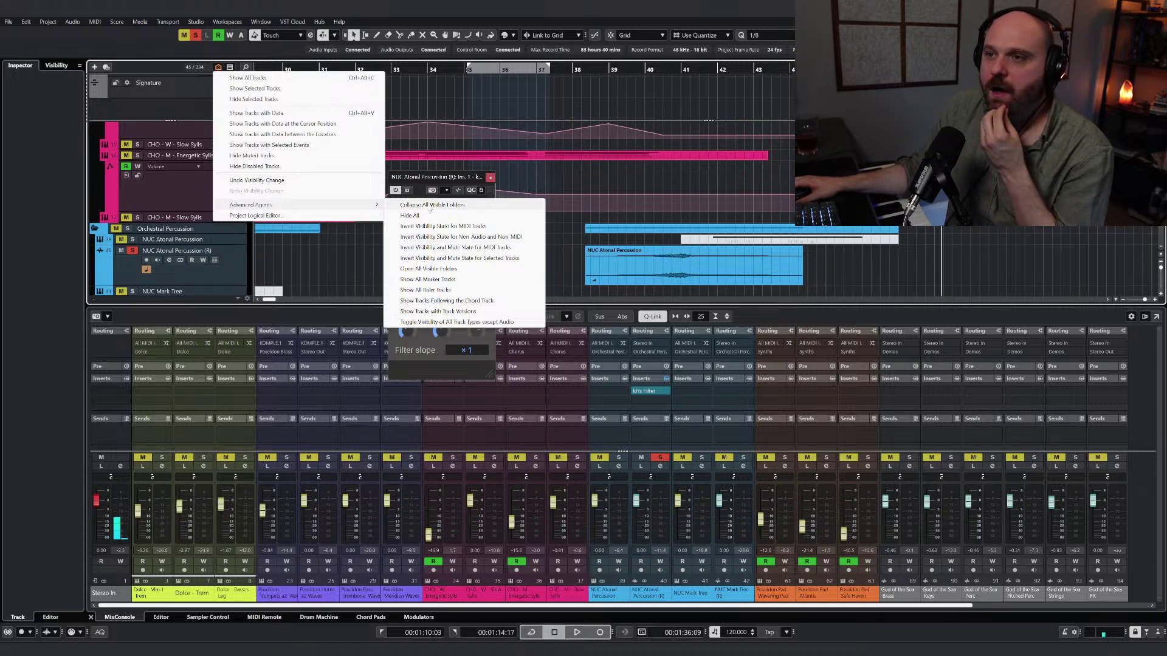
{"action": "left_click", "coordinate": [430, 205]}
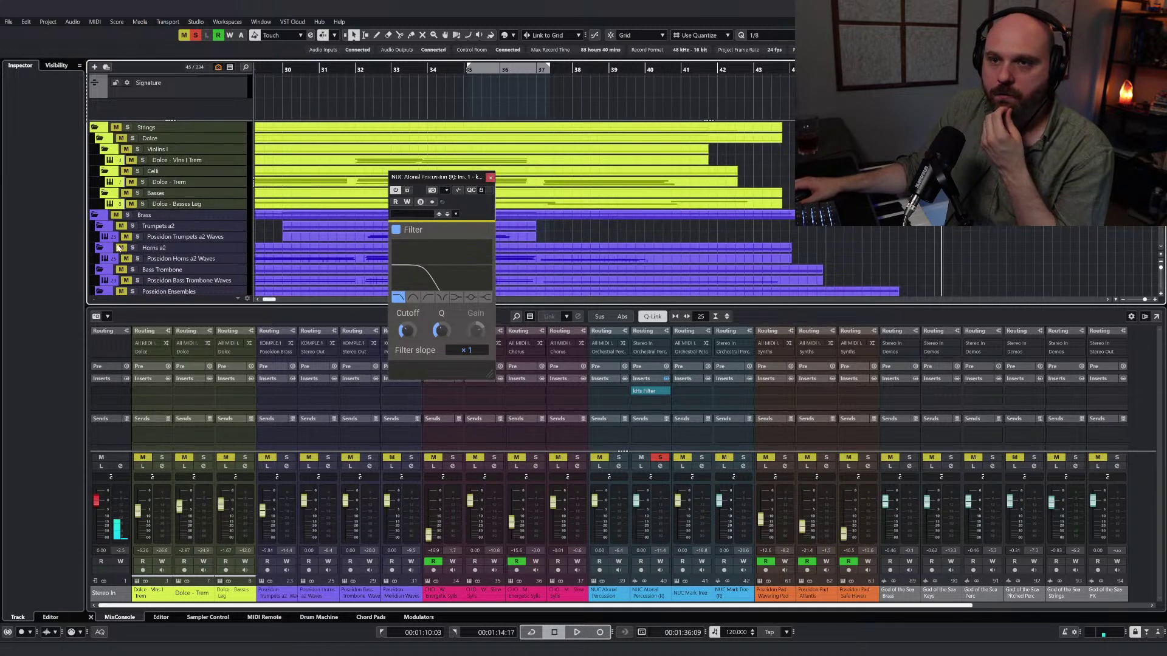
Step: Look through the visible tracks from the Brass folder down to the God of the Sea stems
{"action": "scroll", "coordinate": [163, 191], "scroll_direction": "down", "scroll_amount": 6}
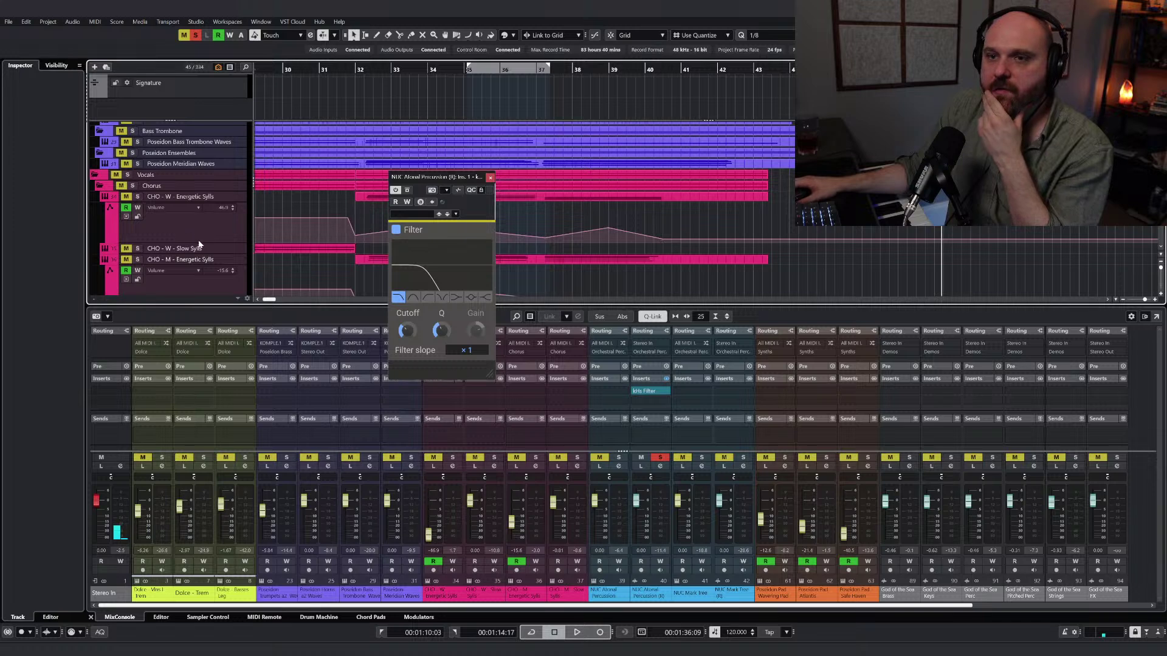
{"action": "right_click", "coordinate": [434, 180]}
{"action": "left_click", "coordinate": [619, 206]}
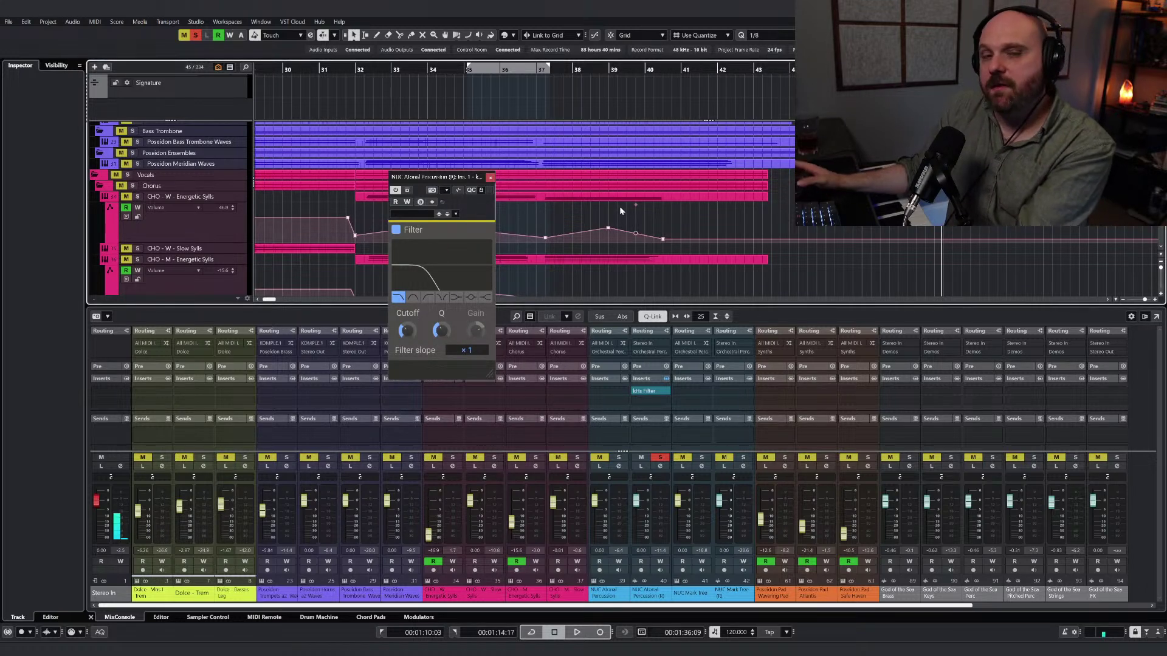
{"action": "scroll", "coordinate": [619, 206], "scroll_direction": "down", "scroll_amount": 3}
{"action": "scroll", "coordinate": [620, 211], "scroll_direction": "down", "scroll_amount": 3}
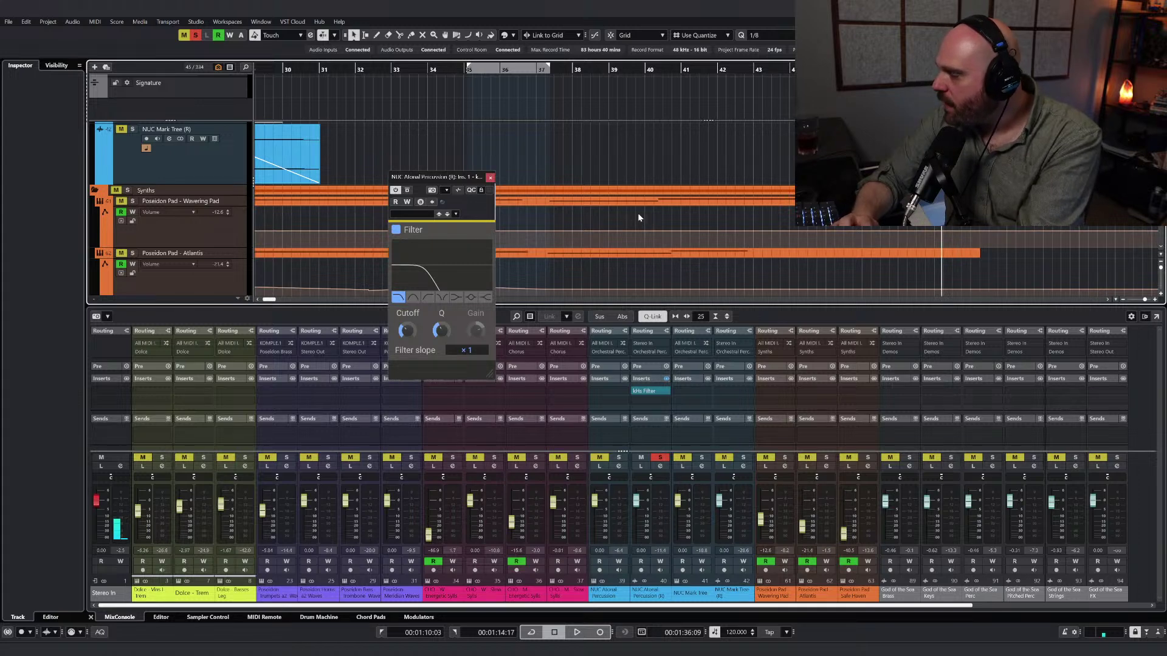
{"action": "scroll", "coordinate": [620, 207], "scroll_direction": "down", "scroll_amount": 5}
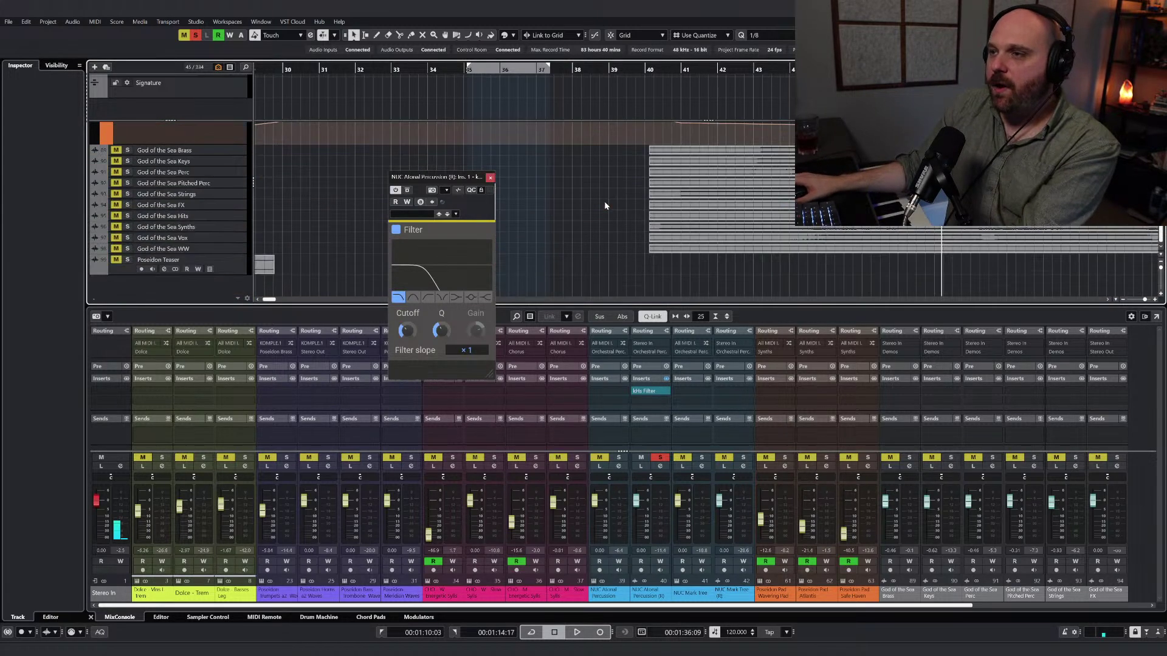
{"action": "scroll", "coordinate": [604, 201], "scroll_direction": "up", "scroll_amount": 10}
{"action": "scroll", "coordinate": [548, 183], "scroll_direction": "down", "scroll_amount": 3}
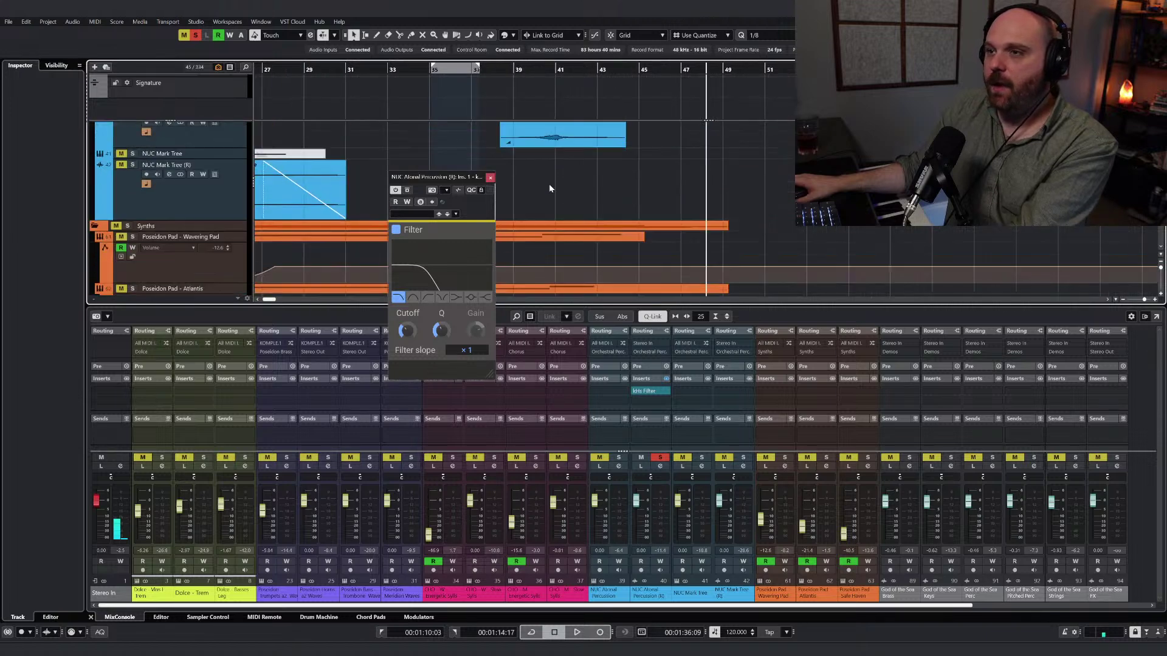
Step: Place the project cursor at 00:01:18:09 and play the soloed NUC Atonal Percussion (R) swell
{"action": "left_click", "coordinate": [518, 68]}
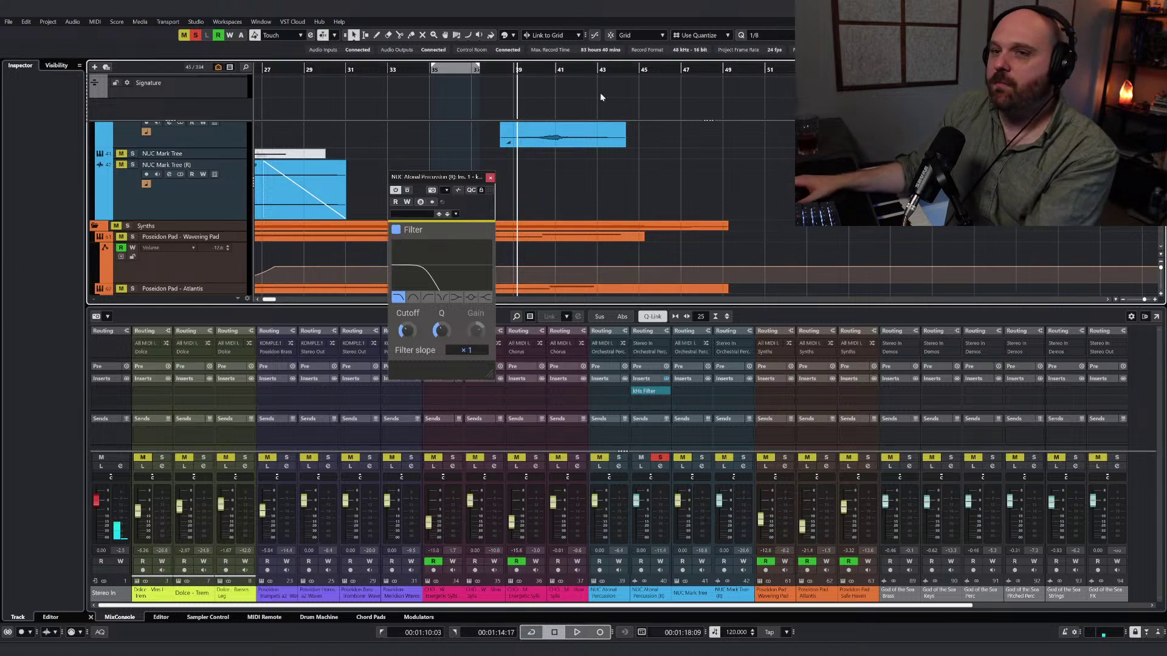
{"action": "scroll", "coordinate": [546, 219], "scroll_direction": "up", "scroll_amount": 4}
{"action": "scroll", "coordinate": [546, 219], "scroll_direction": "down", "scroll_amount": 1}
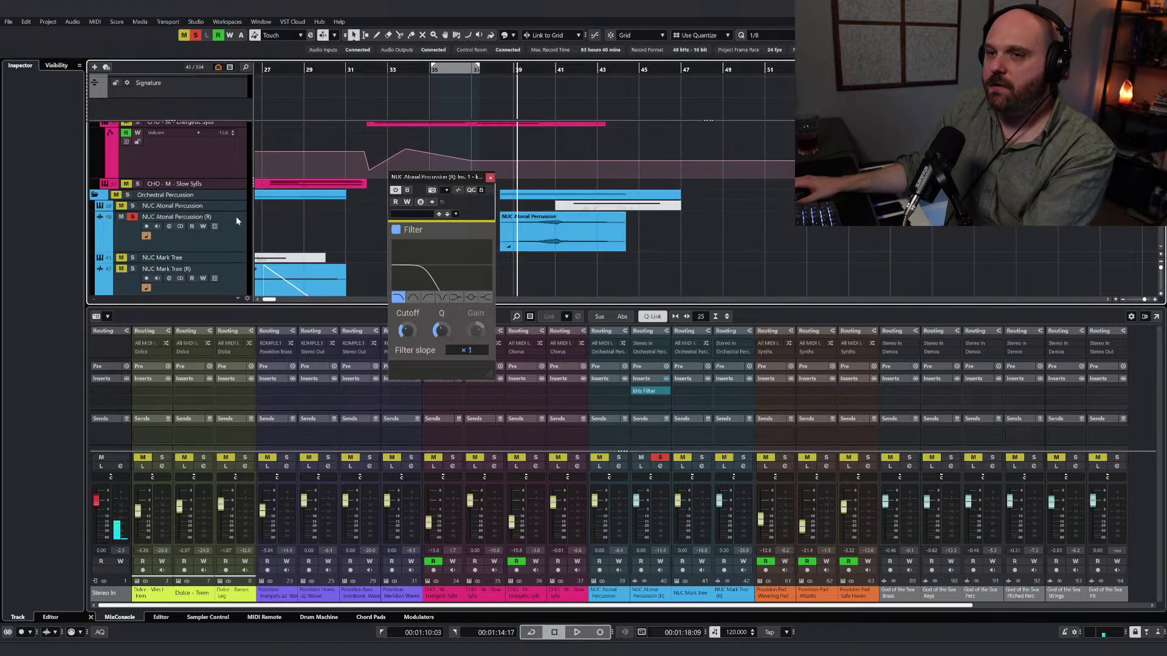
{"action": "key", "text": "space"}
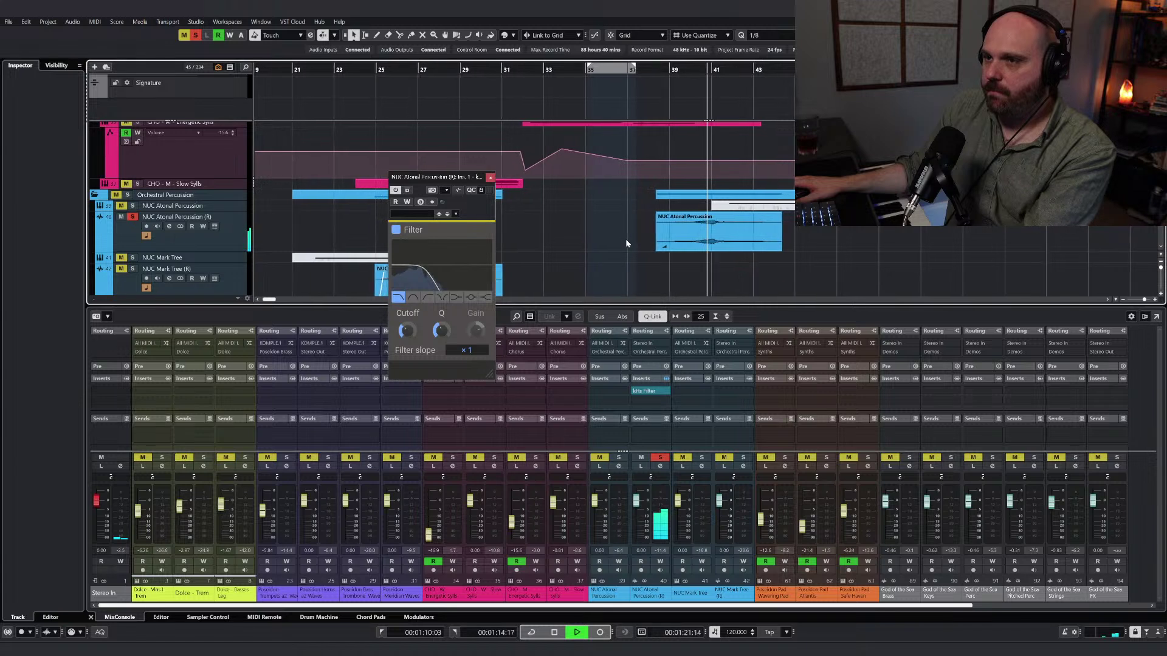
{"action": "key", "text": "space"}
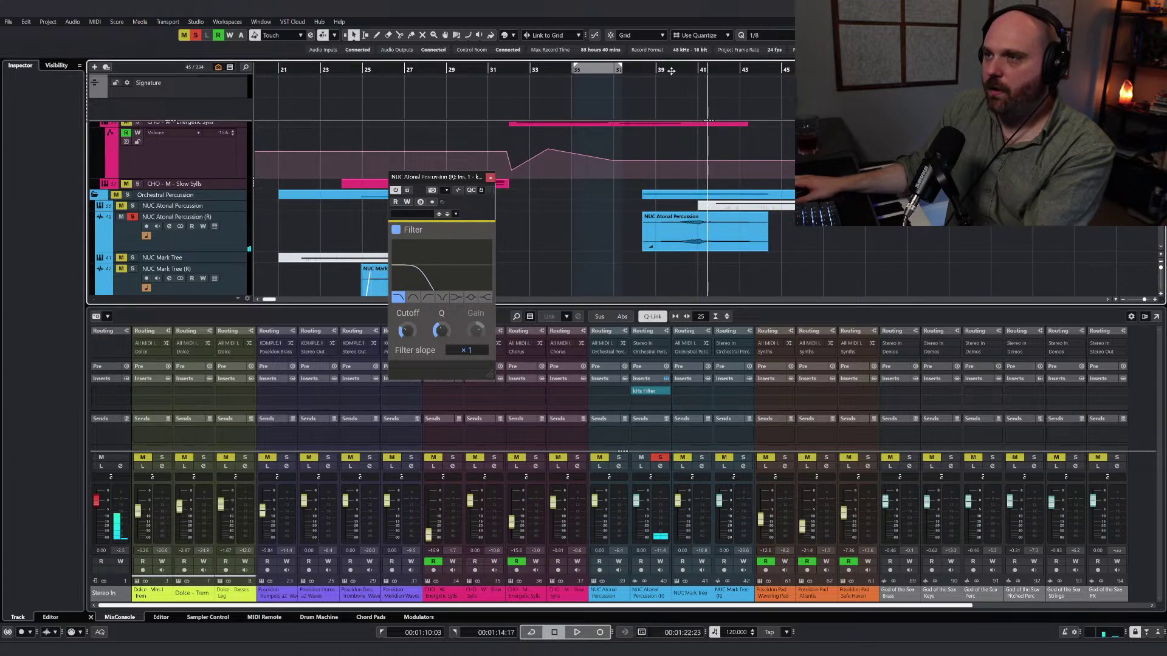
Step: Replay the percussion swell, comparing it with the kHs Filter bypassed and active
{"action": "key", "text": "KP_0"}
{"action": "key", "text": "space"}
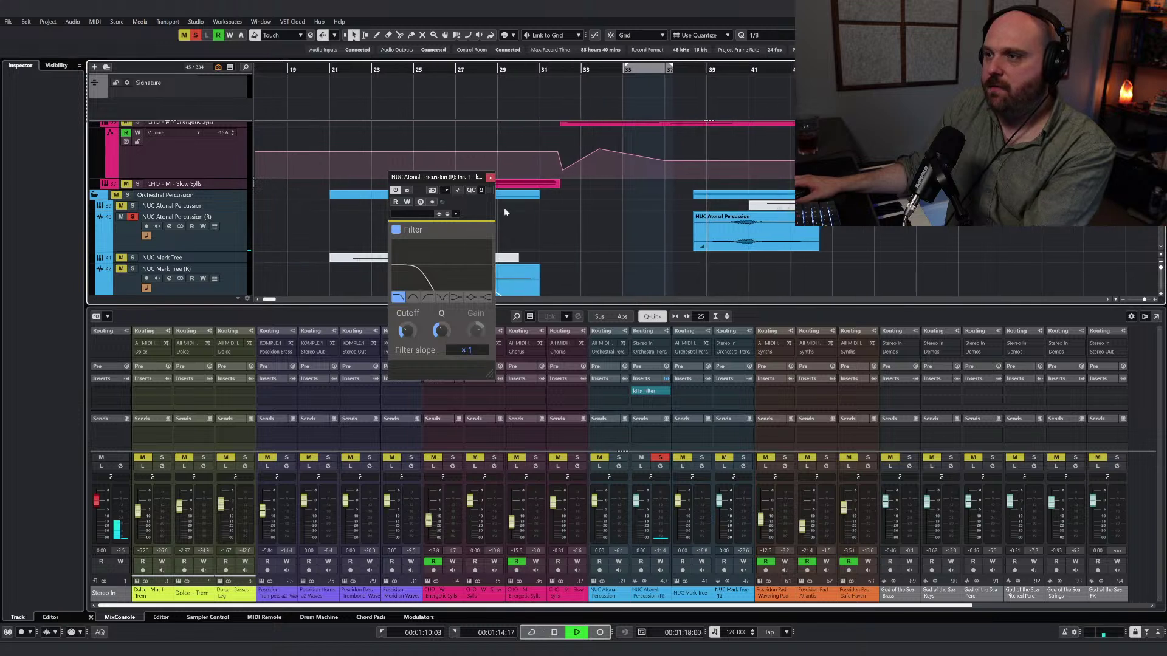
{"action": "left_click", "coordinate": [408, 189]}
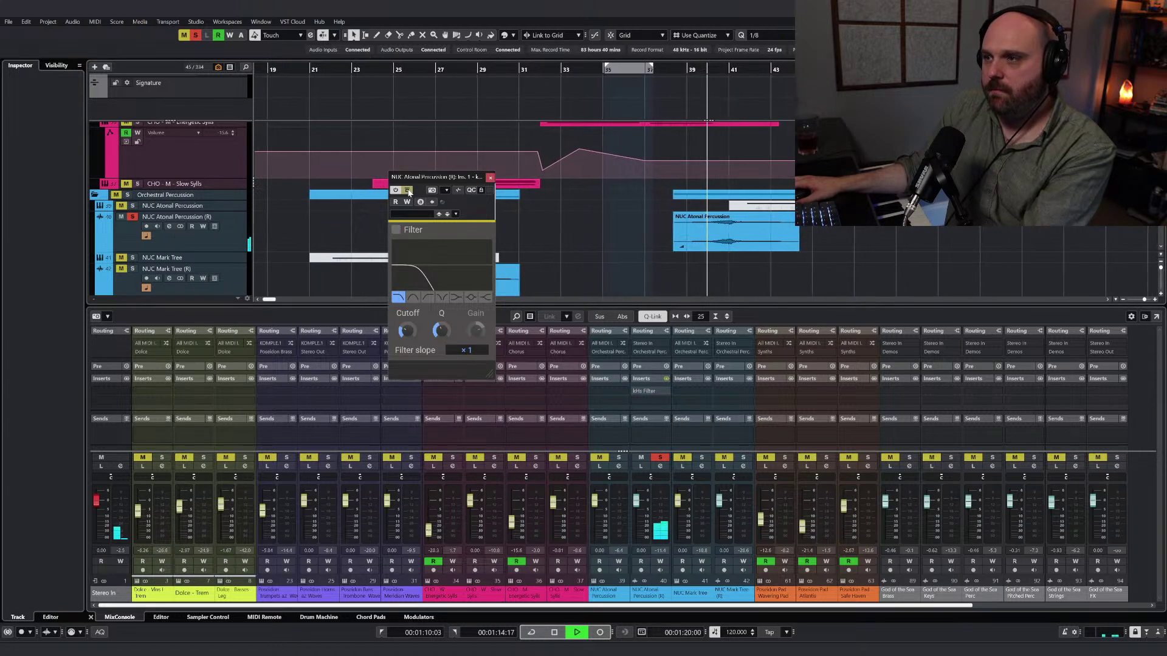
{"action": "left_click", "coordinate": [408, 190]}
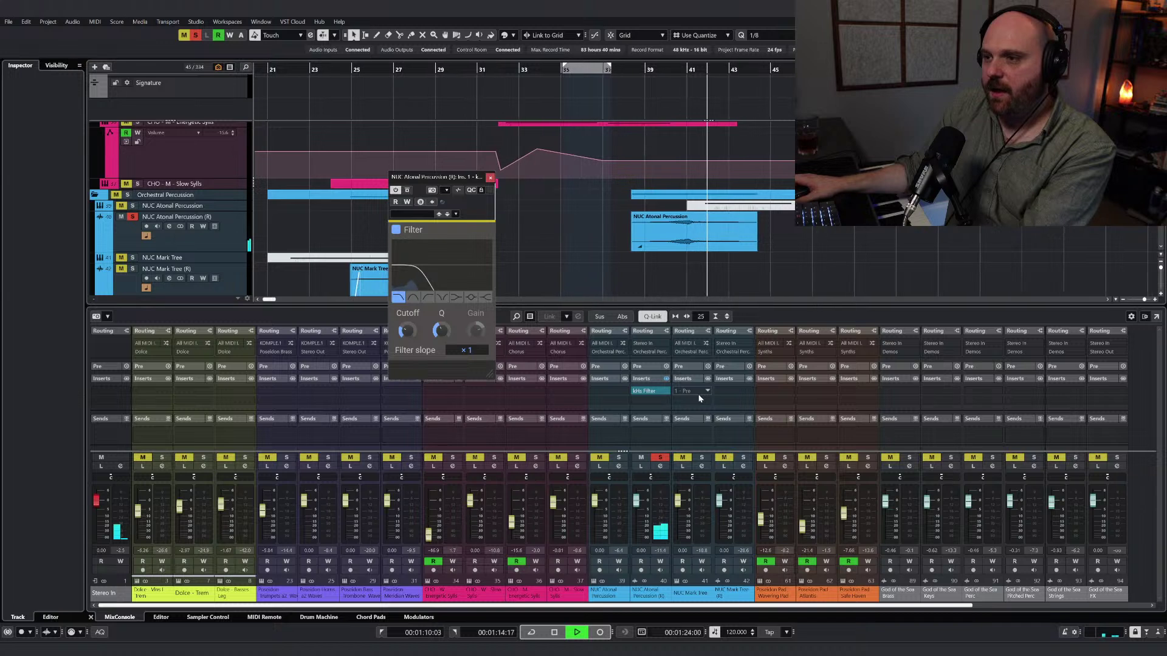
{"action": "key", "text": "space"}
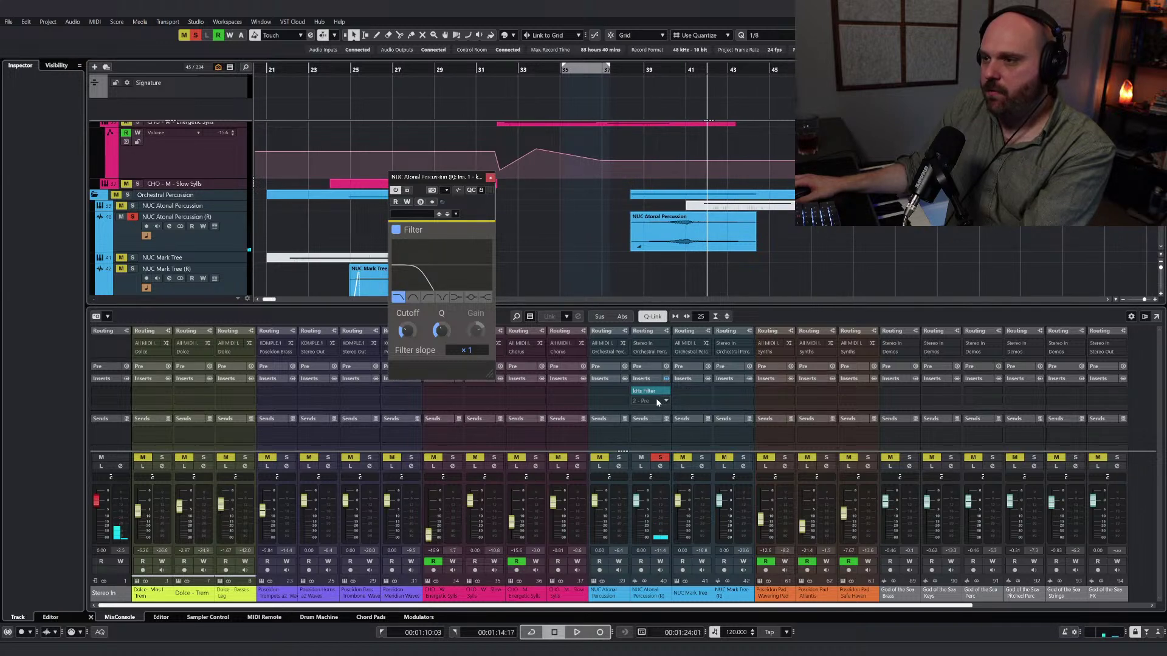
Step: Insert Neutron 3 Elements after the filter on the NUC Atonal Percussion (R) channel
{"action": "left_click", "coordinate": [654, 403]}
{"action": "type", "text": "neutr"}
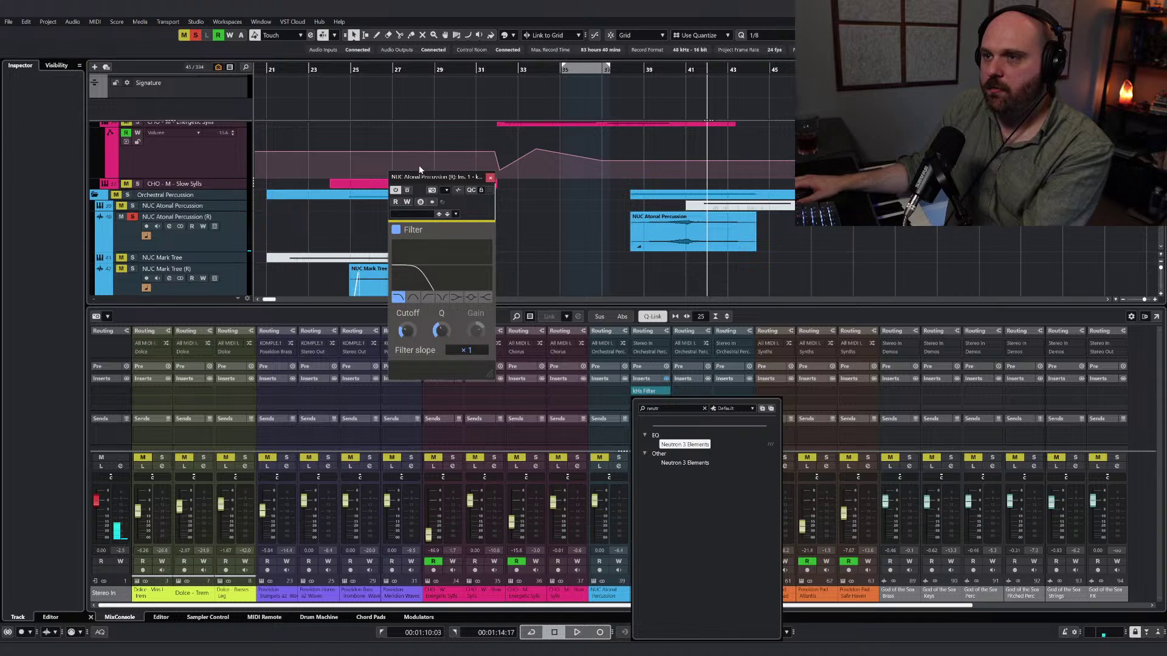
{"action": "key", "text": "Return"}
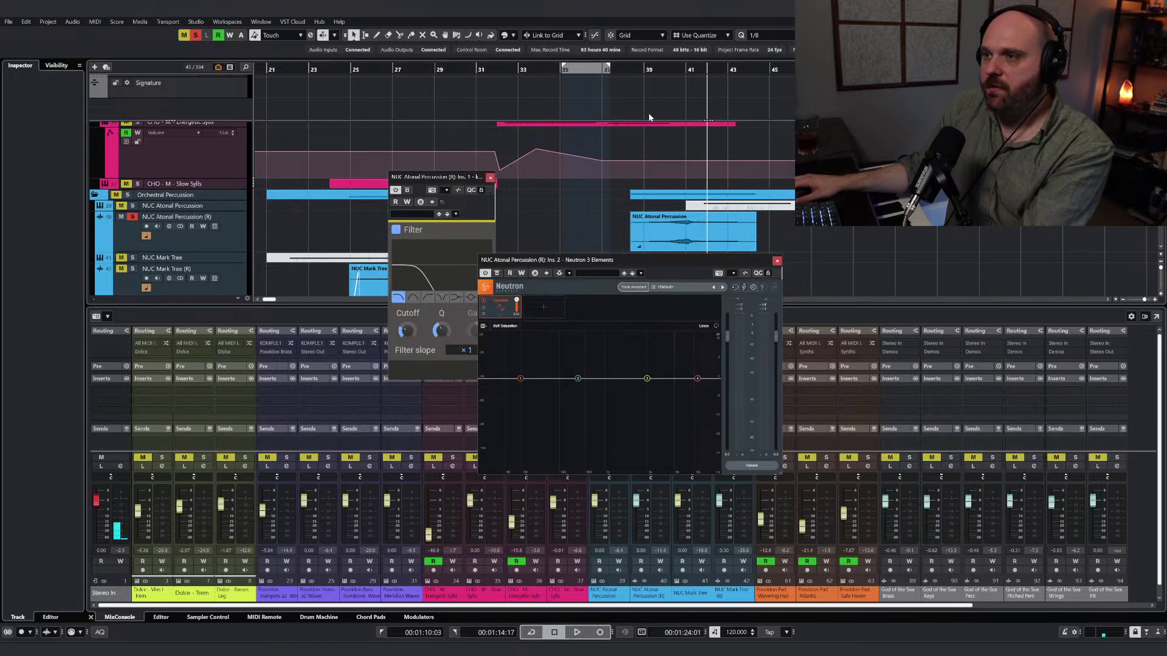
Step: Boost Neutron's analog low-shelf band on the atonal percussion and audition the swell from 00:01:18:04
{"action": "left_click", "coordinate": [650, 68]}
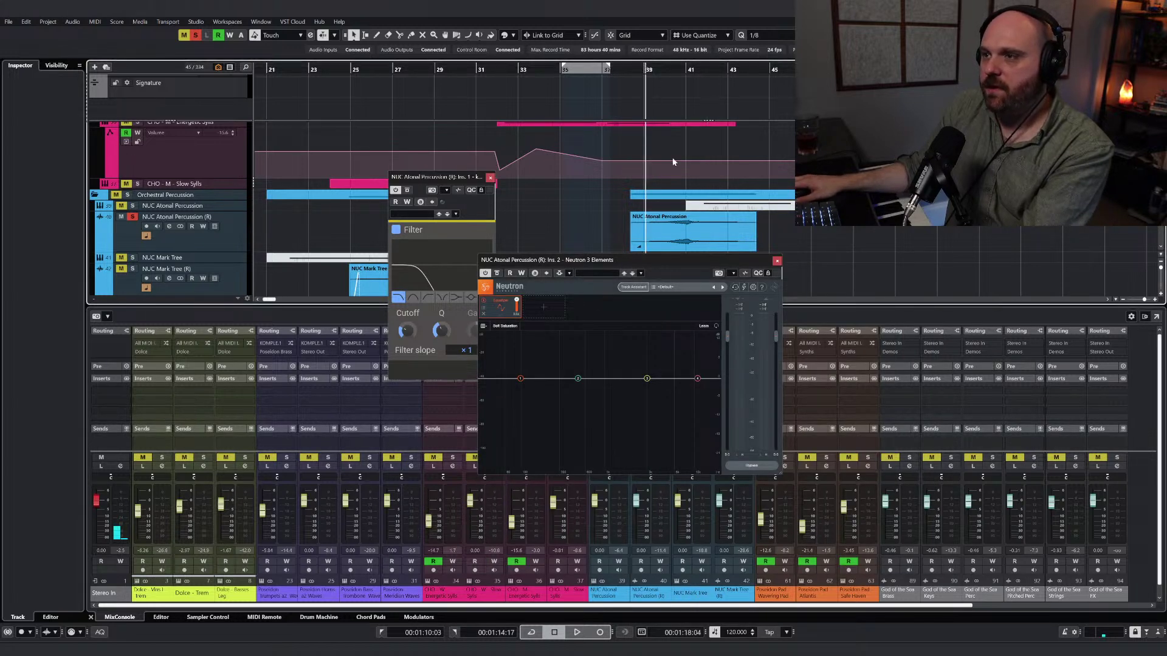
{"action": "left_click", "coordinate": [520, 376]}
{"action": "left_click_drag", "start_coordinate": [519, 373], "coordinate": [519, 365]}
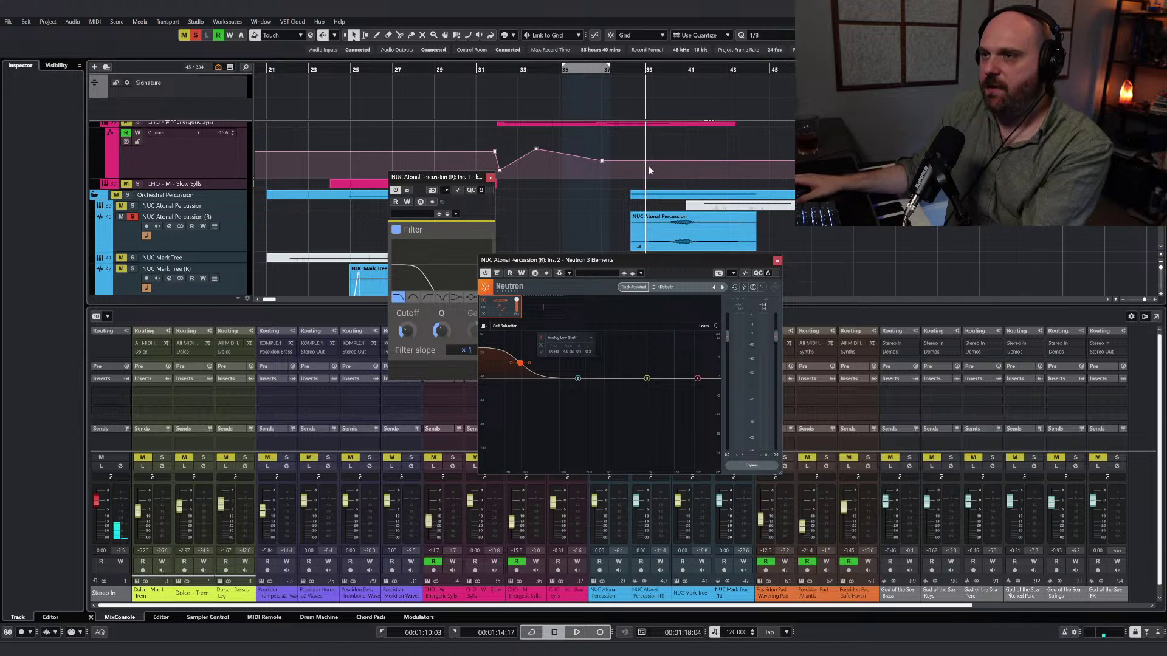
{"action": "key", "text": "space"}
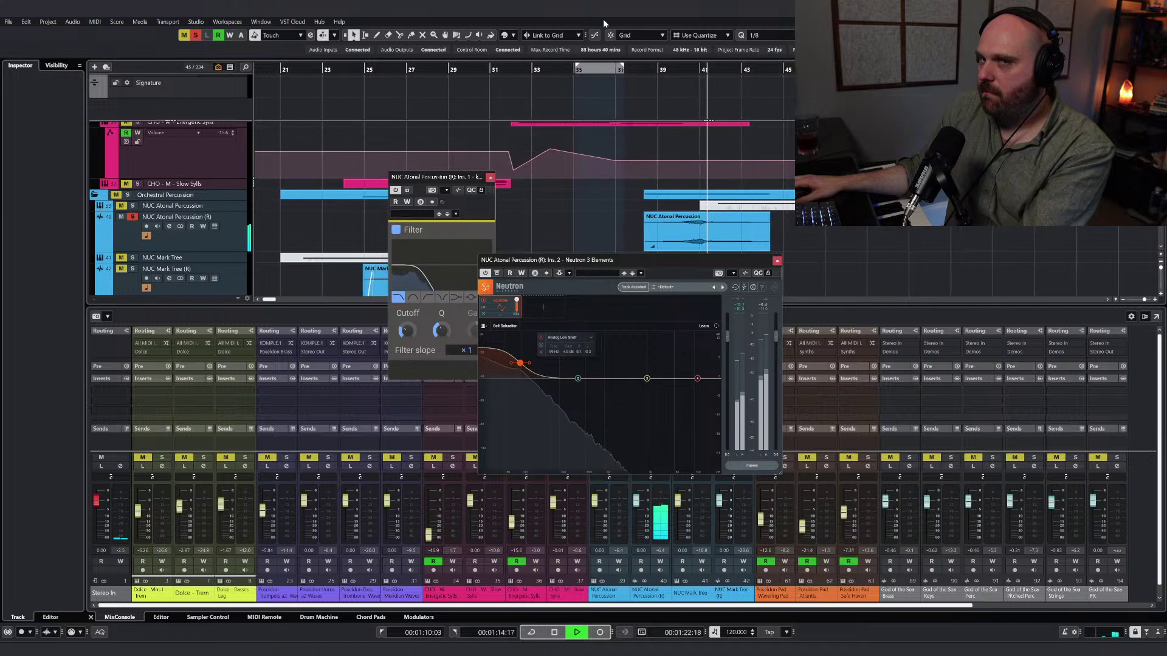
{"action": "key", "text": "space"}
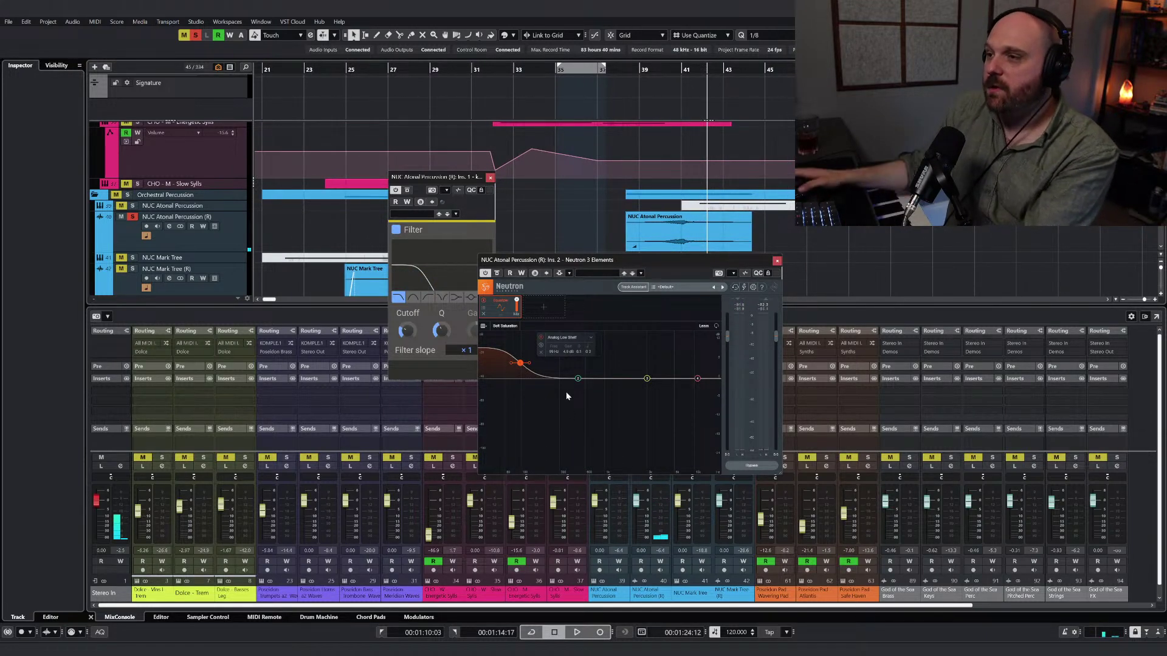
{"action": "left_click", "coordinate": [777, 261]}
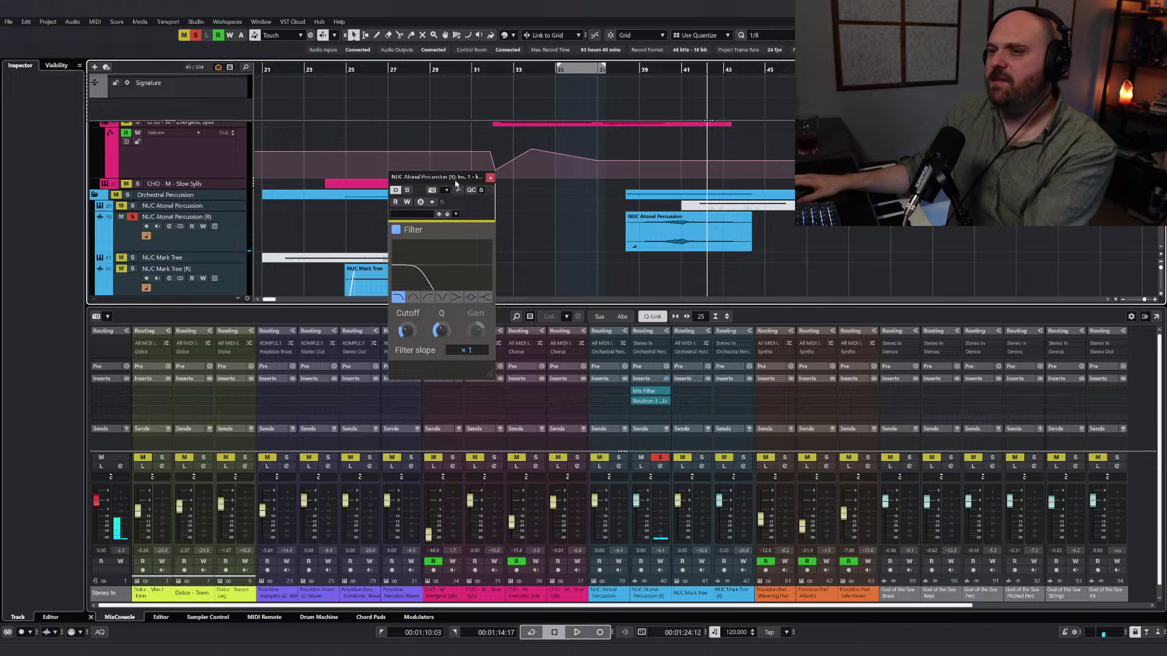
{"action": "left_click", "coordinate": [491, 178]}
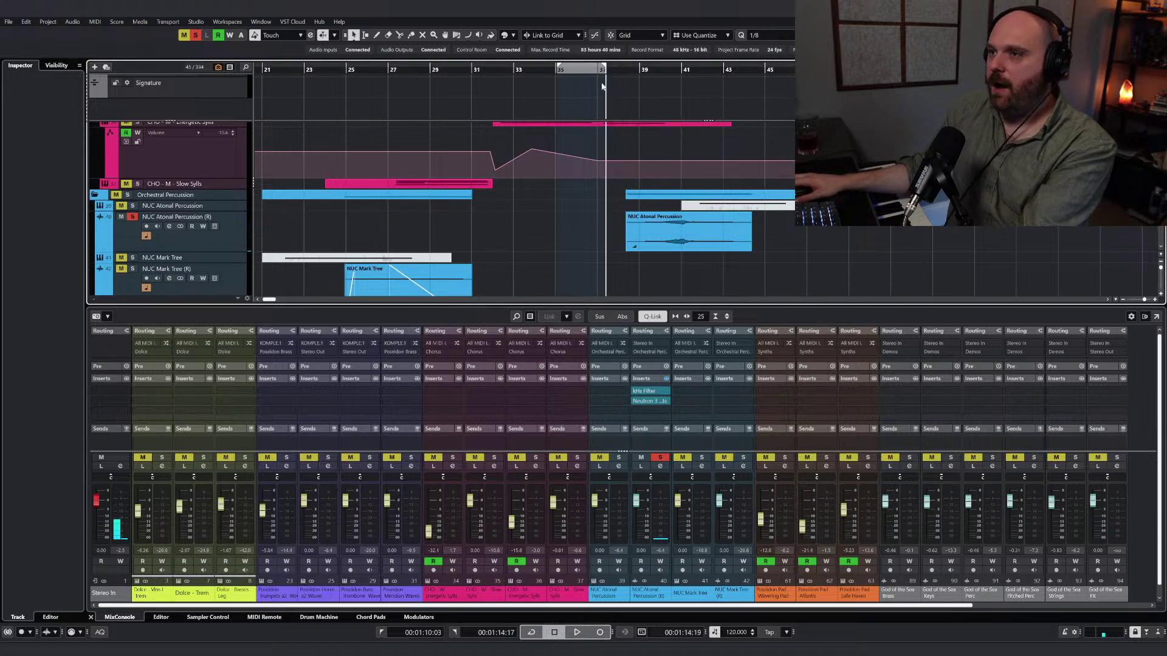
Step: Unsolo NUC Atonal Percussion (R) and raise its audio event's volume to about 2.6 dB
{"action": "key", "text": "g"}
{"action": "key", "text": "g"}
{"action": "left_click", "coordinate": [133, 217]}
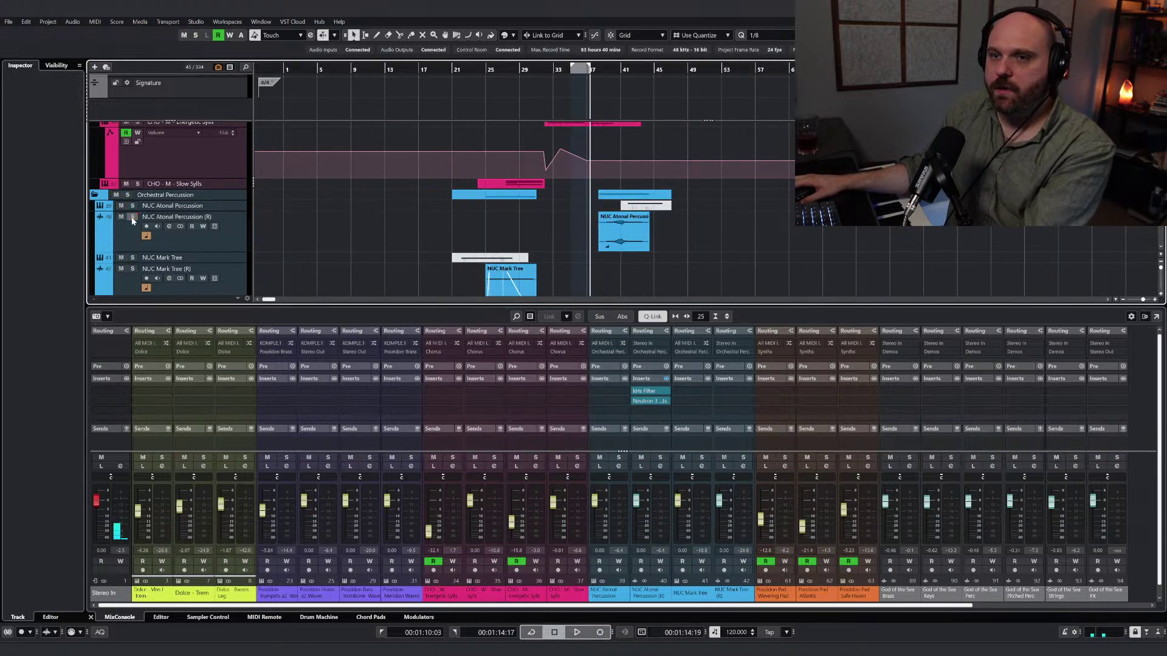
{"action": "left_click", "coordinate": [606, 248]}
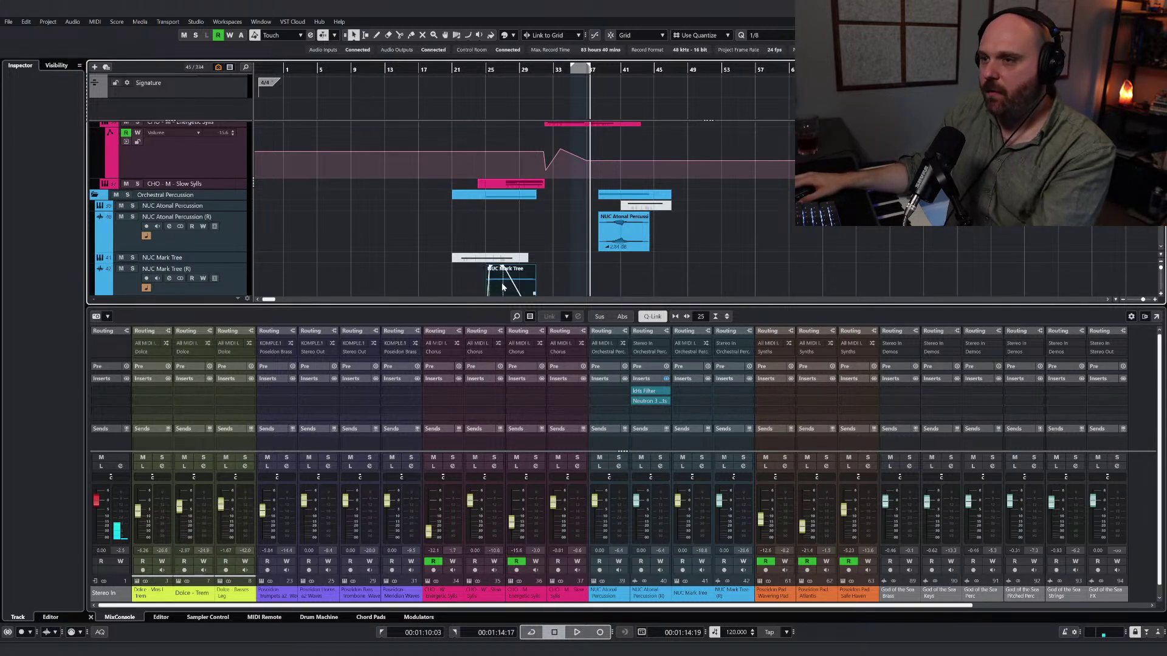
Step: Copy the NUC Mark Tree (R) audio event to bar 37 and lower the copy's volume to -15.76 dB
{"action": "left_click_drag", "start_coordinate": [501, 282], "coordinate": [619, 268]}
{"action": "scroll", "coordinate": [608, 237], "scroll_direction": "down", "scroll_amount": 3}
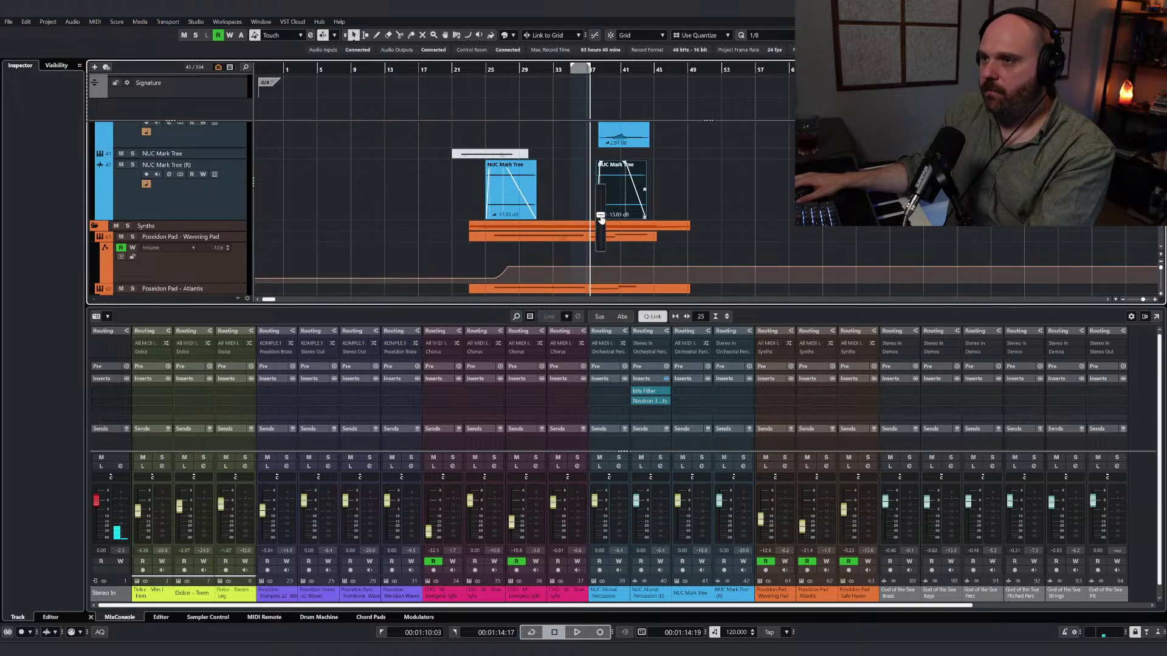
{"action": "key", "text": "space"}
{"action": "key", "text": "h"}
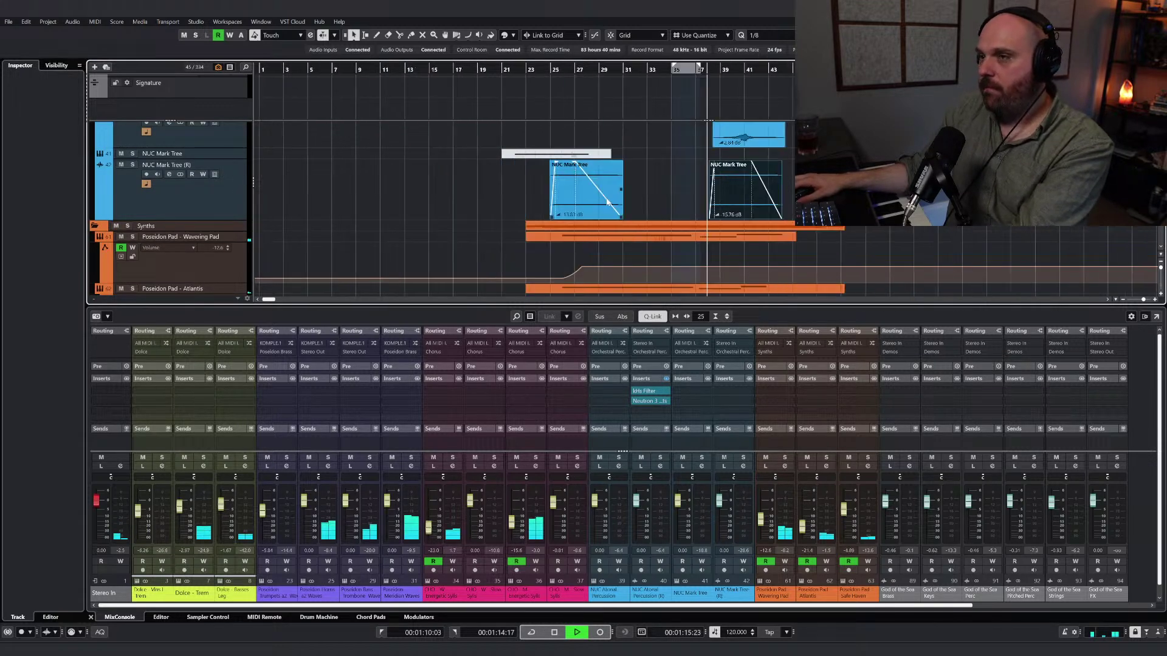
{"action": "left_click_drag", "start_coordinate": [705, 210], "coordinate": [691, 206]}
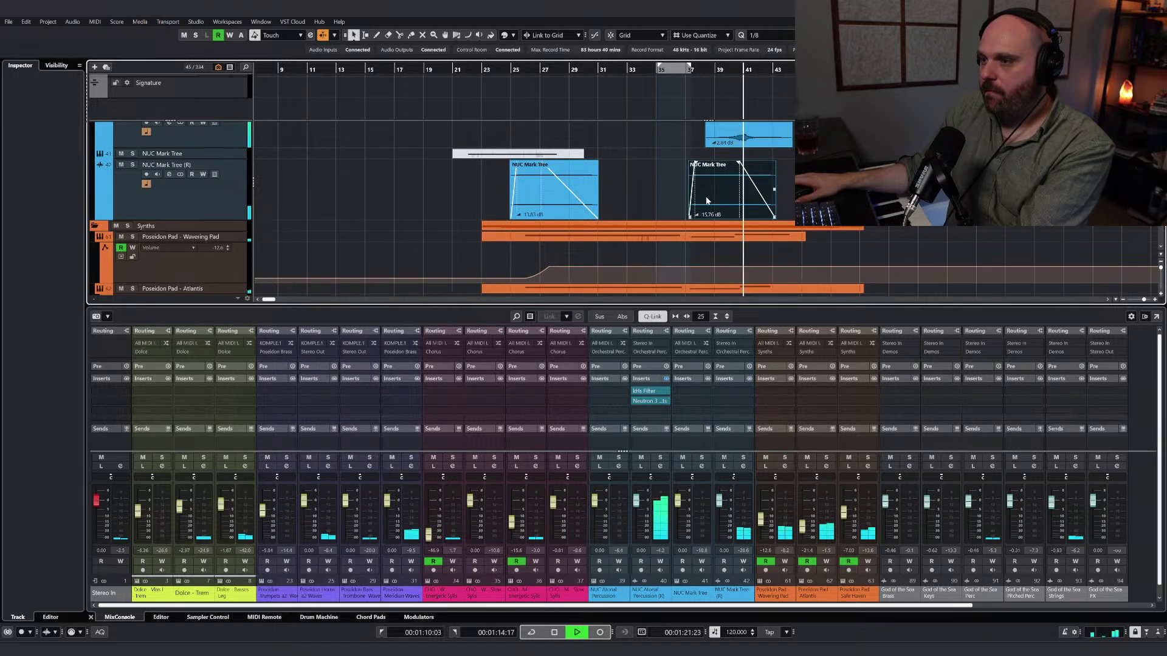
Step: Play the full passage around bars 39 to 42 while checking the percussion events and the Poseidon Pad volume automation
{"action": "scroll", "coordinate": [706, 195], "scroll_direction": "up", "scroll_amount": 3}
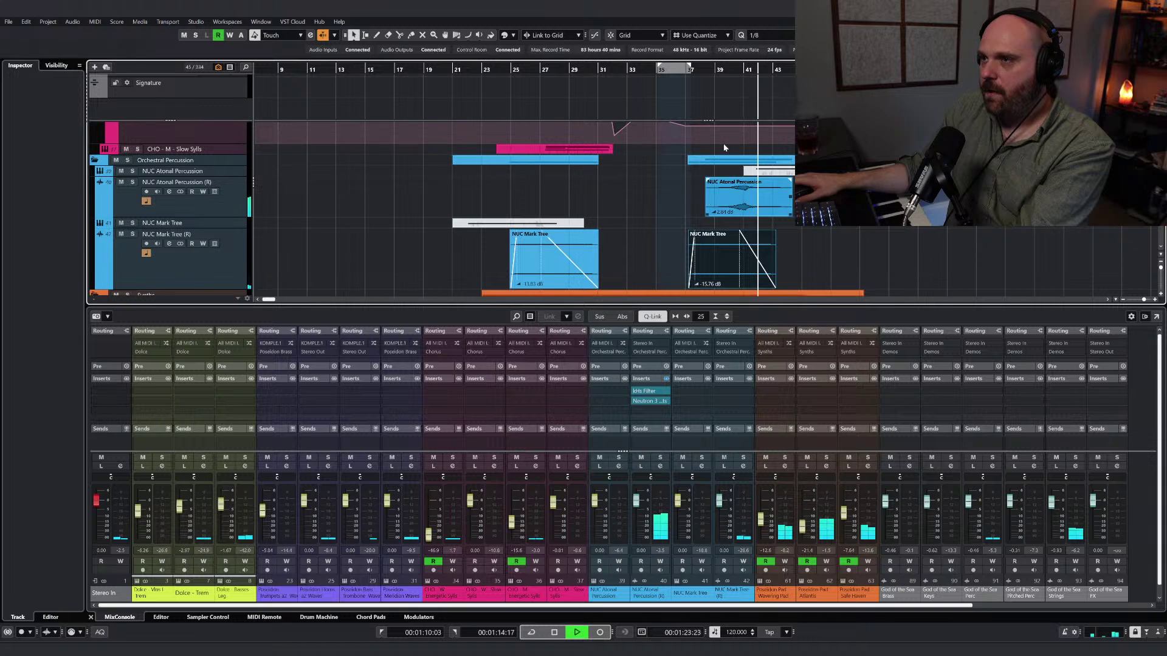
{"action": "key", "text": "space"}
{"action": "key", "text": "space"}
{"action": "scroll", "coordinate": [698, 194], "scroll_direction": "down", "scroll_amount": 3}
{"action": "scroll", "coordinate": [699, 197], "scroll_direction": "up", "scroll_amount": 2}
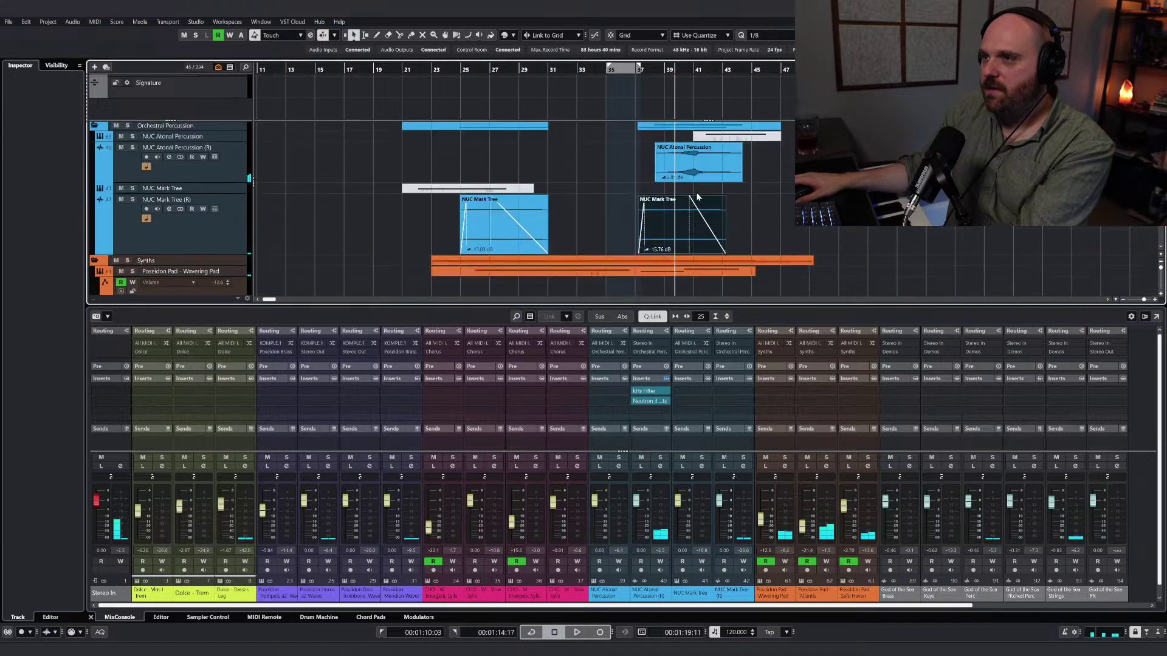
{"action": "scroll", "coordinate": [700, 201], "scroll_direction": "down", "scroll_amount": 3}
{"action": "scroll", "coordinate": [701, 201], "scroll_direction": "down", "scroll_amount": 3}
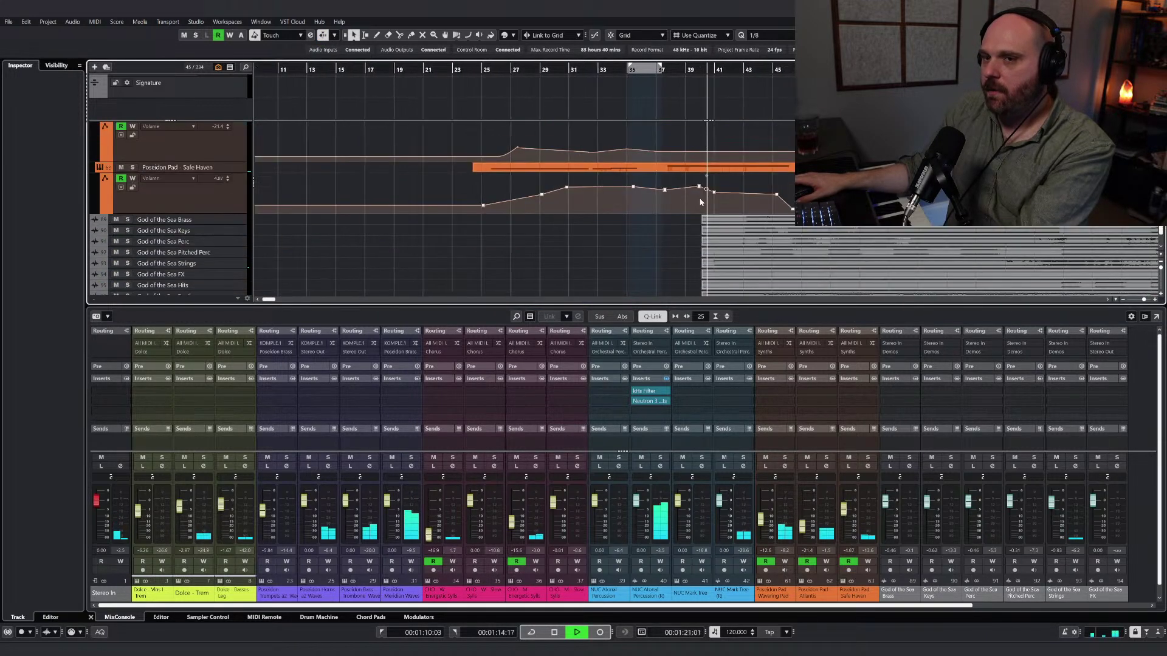
{"action": "scroll", "coordinate": [701, 202], "scroll_direction": "up", "scroll_amount": 5}
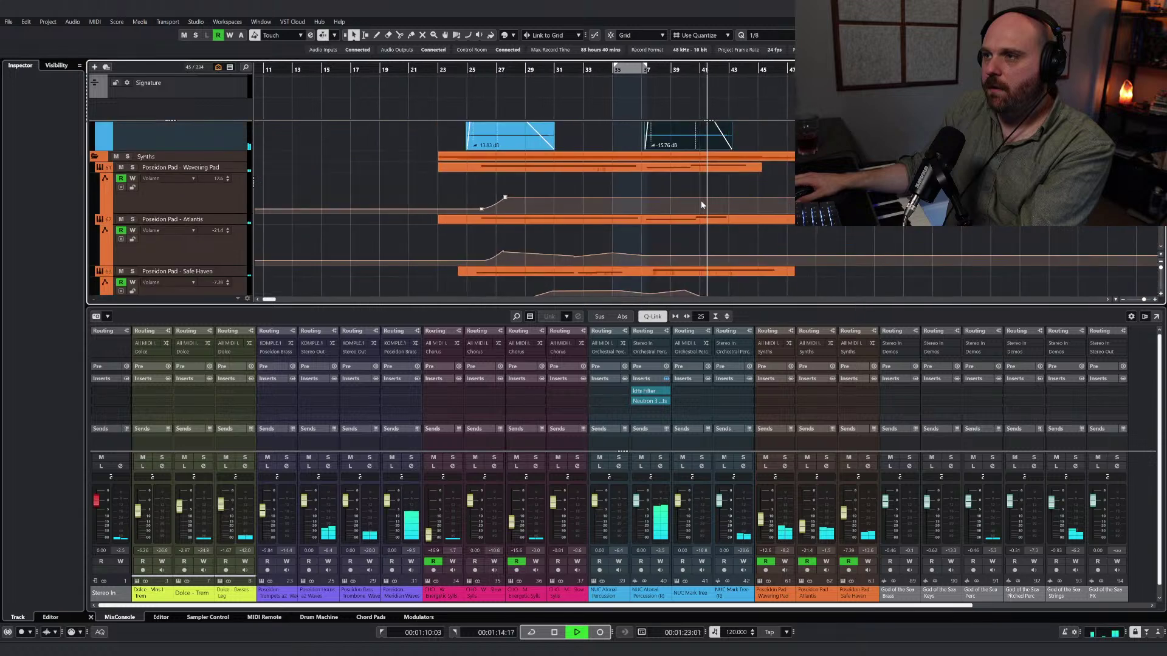
{"action": "scroll", "coordinate": [513, 192], "scroll_direction": "down", "scroll_amount": 5}
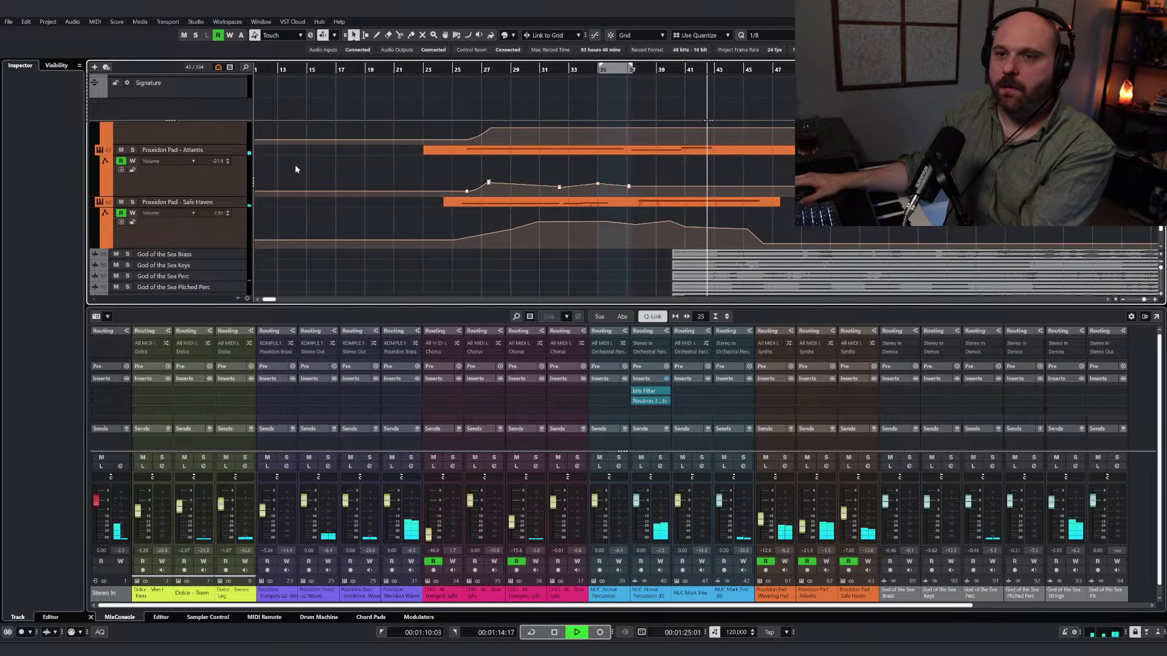
{"action": "key", "text": "space"}
Step: Search the project's tracks for "bass" and "synth bass" to look for a low synth layer
{"action": "left_click", "coordinate": [229, 67]}
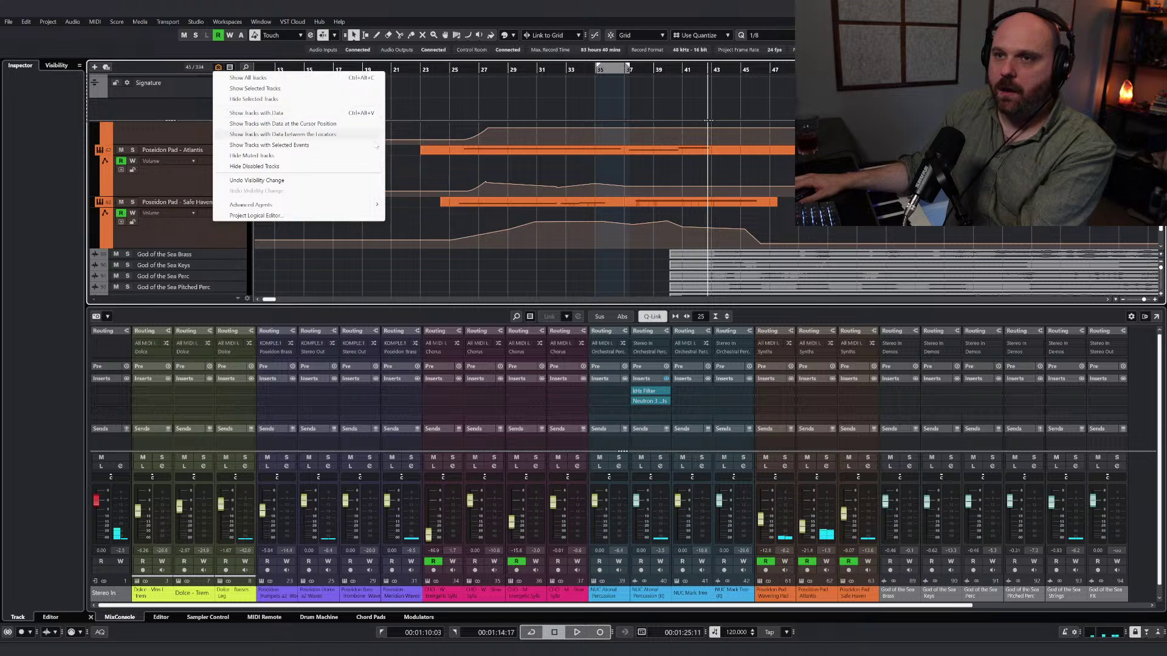
{"action": "key", "text": "Escape"}
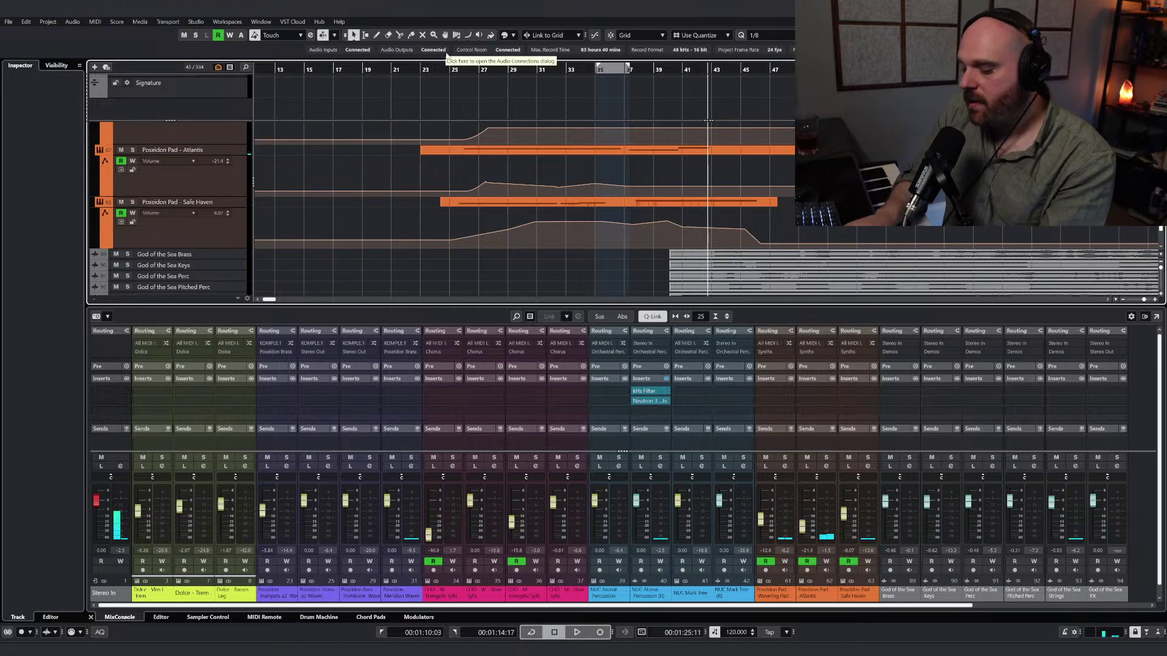
{"action": "key", "text": "ctrl+f"}
{"action": "type", "text": "b"}
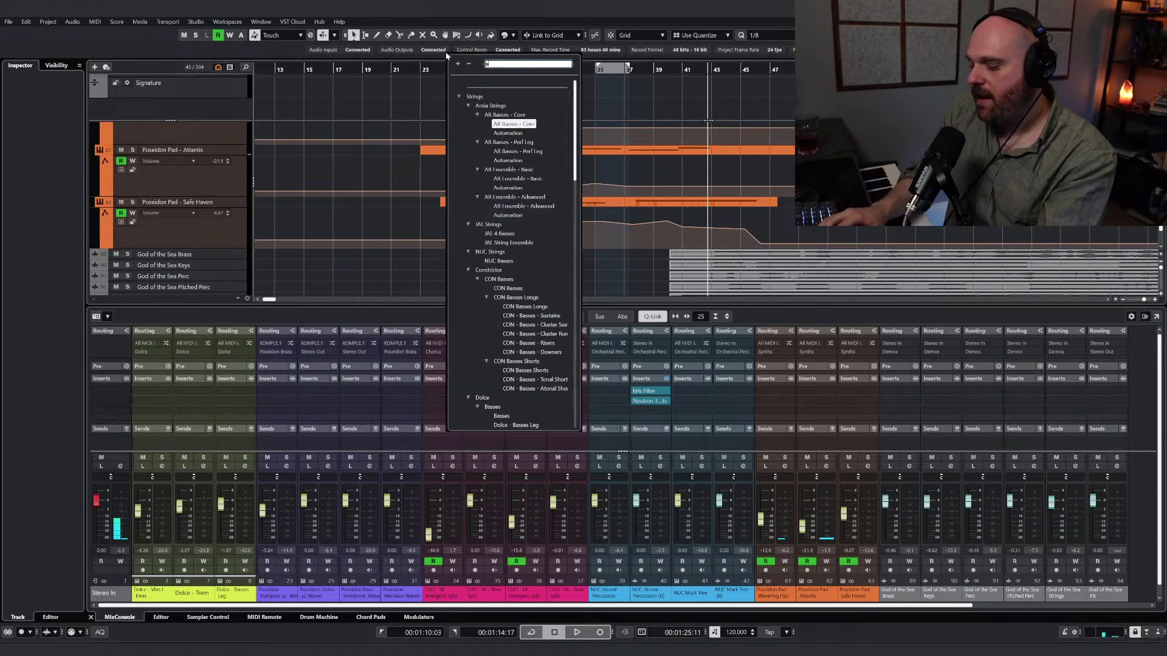
{"action": "type", "text": "ass"}
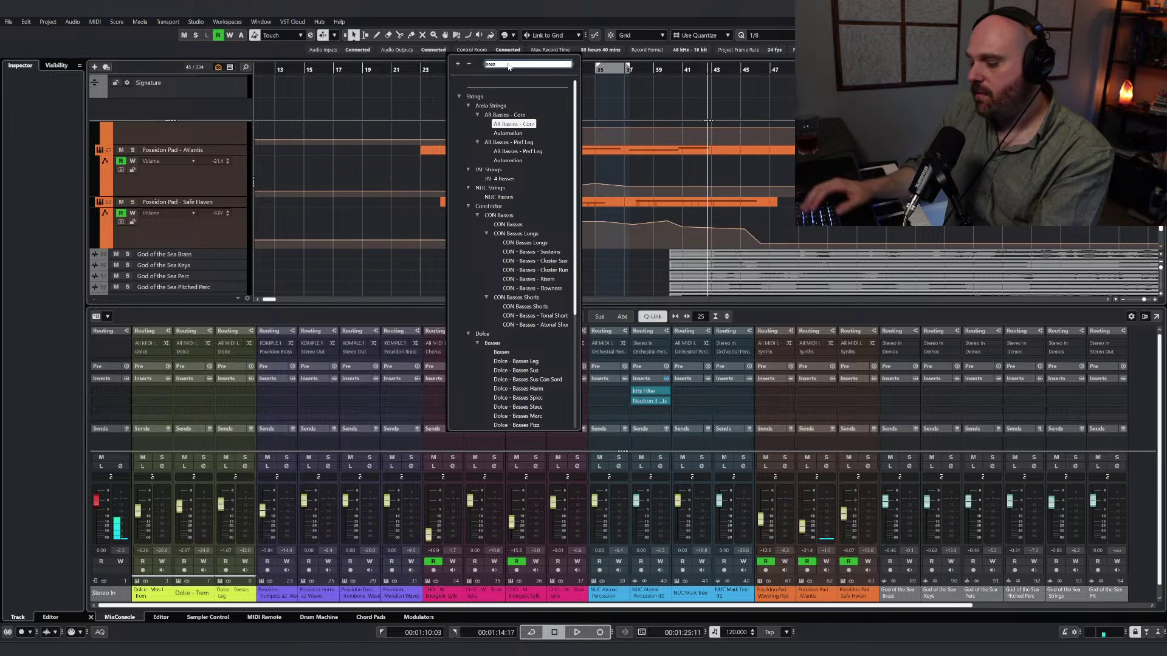
{"action": "key", "text": "BackSpace"}
{"action": "key", "text": "BackSpace"}
{"action": "key", "text": "BackSpace"}
{"action": "key", "text": "BackSpace"}
{"action": "type", "text": "synth b"}
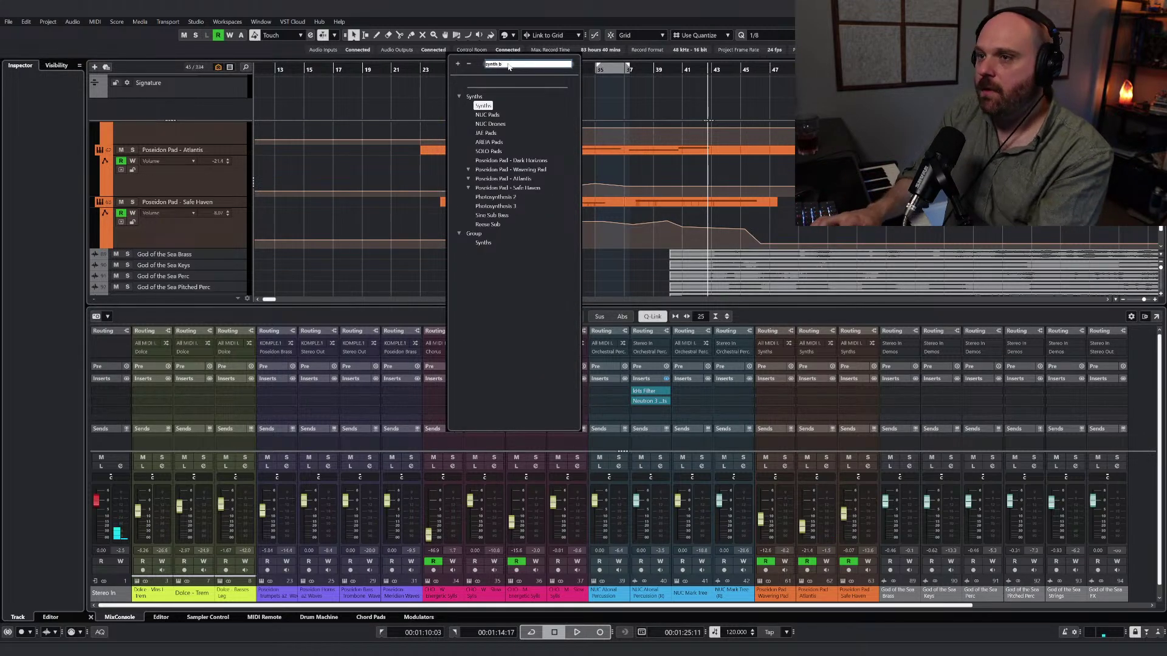
{"action": "type", "text": "asss"}
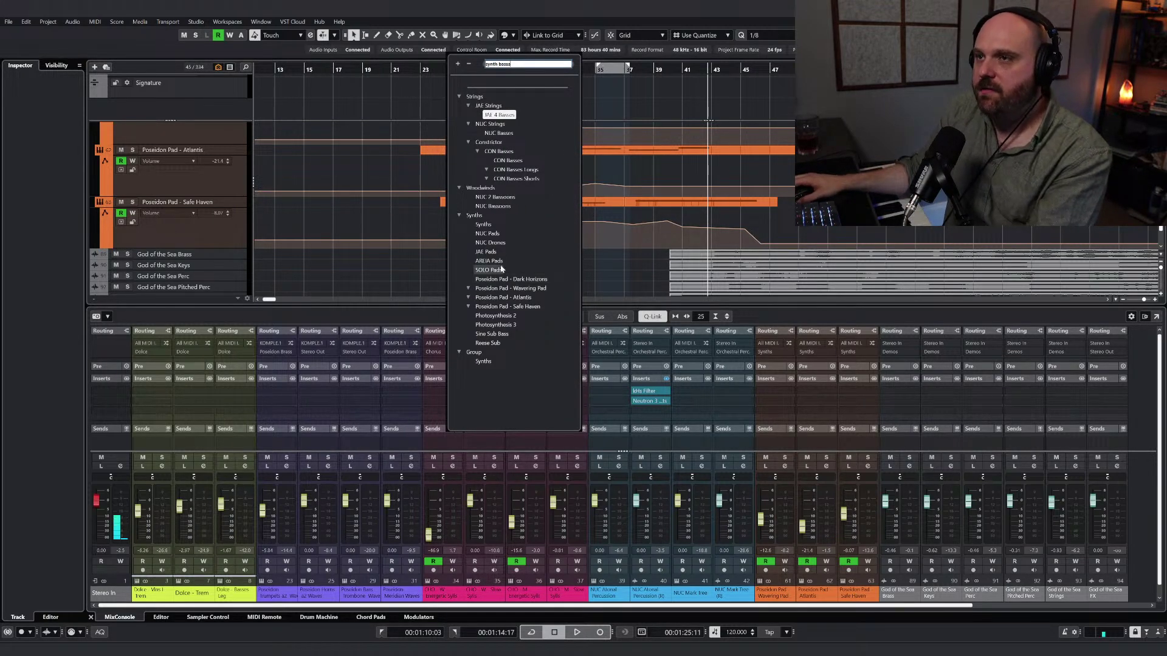
{"action": "key", "text": "BackSpace"}
{"action": "key", "text": "BackSpace"}
{"action": "key", "text": "BackSpace"}
{"action": "key", "text": "BackSpace"}
{"action": "key", "text": "BackSpace"}
{"action": "key", "text": "BackSpace"}
{"action": "key", "text": "BackSpace"}
{"action": "key", "text": "BackSpace"}
{"action": "key", "text": "BackSpace"}
{"action": "key", "text": "BackSpace"}
{"action": "type", "text": "bas"}
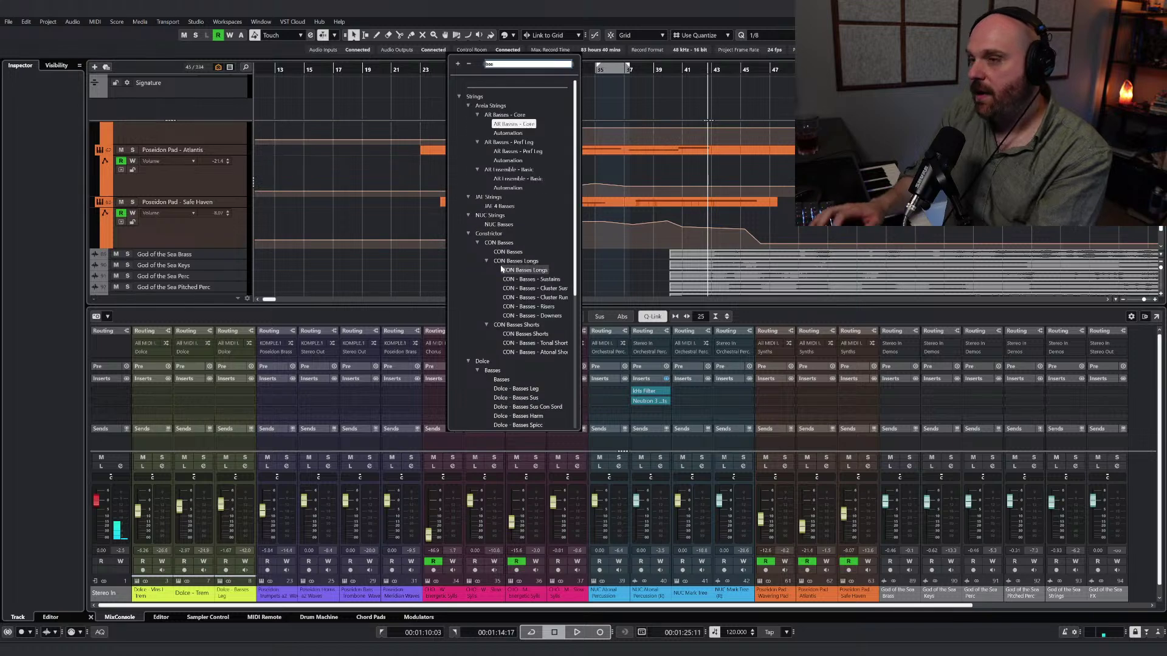
{"action": "type", "text": "s"}
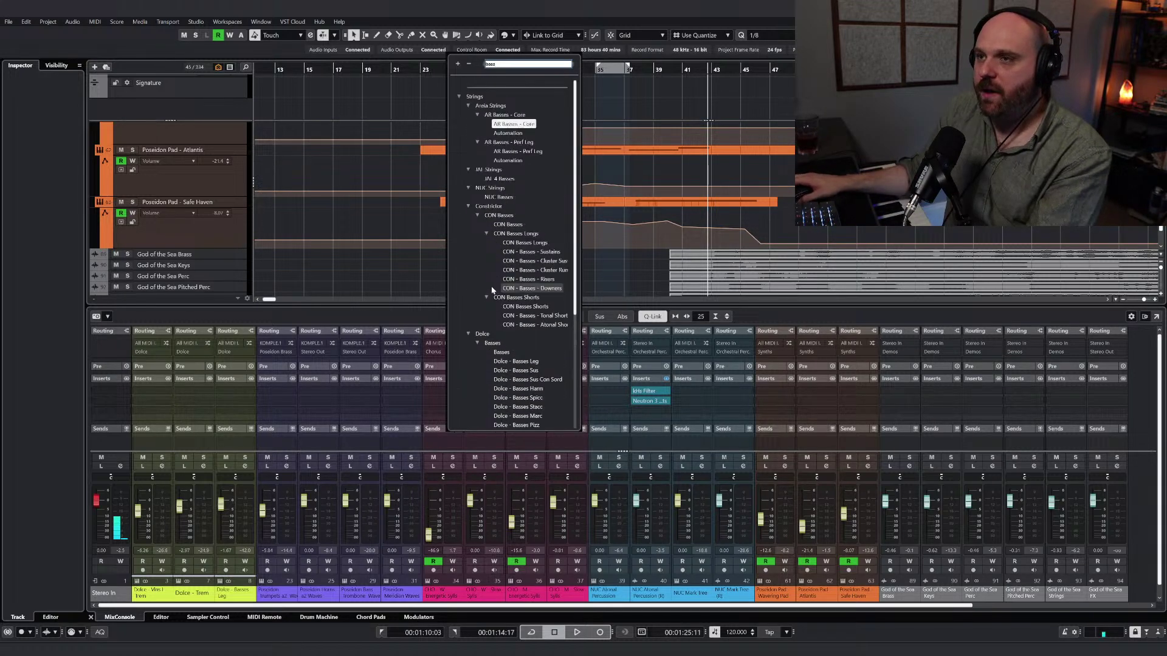
Step: Search the project's tracks for "poseid" and "synth", close the search, and look over the brass and vocal tracks
{"action": "key", "text": "BackSpace"}
{"action": "key", "text": "BackSpace"}
{"action": "key", "text": "BackSpace"}
{"action": "key", "text": "BackSpace"}
{"action": "type", "text": "poseid"}
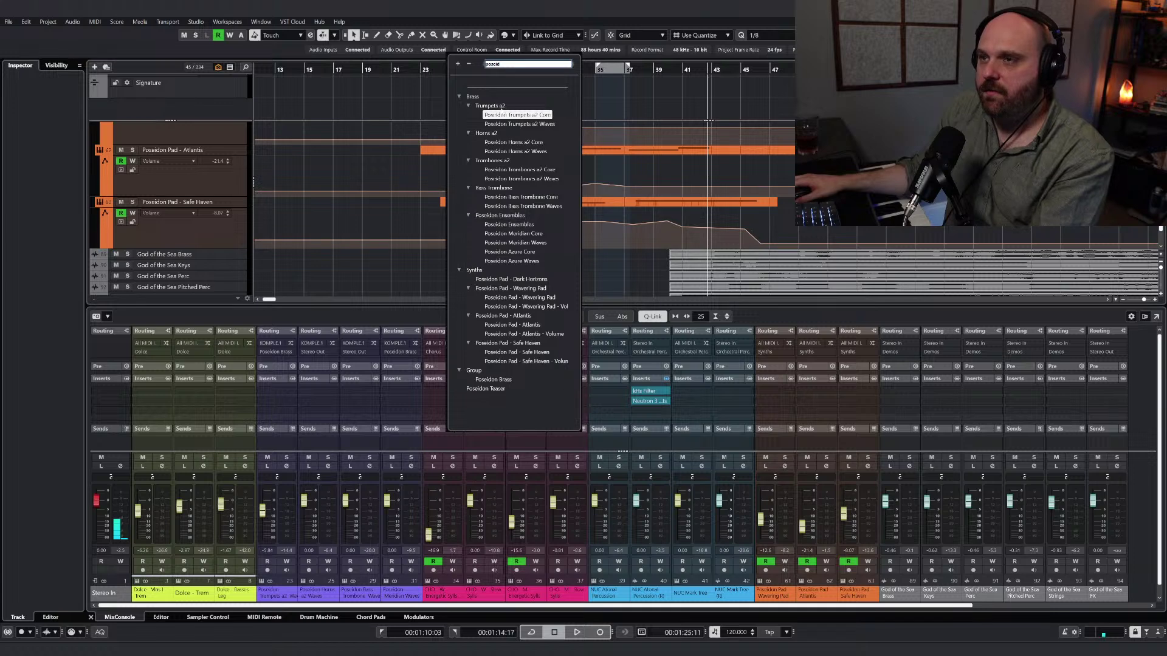
{"action": "double_click", "coordinate": [506, 65]}
{"action": "type", "text": "synth"}
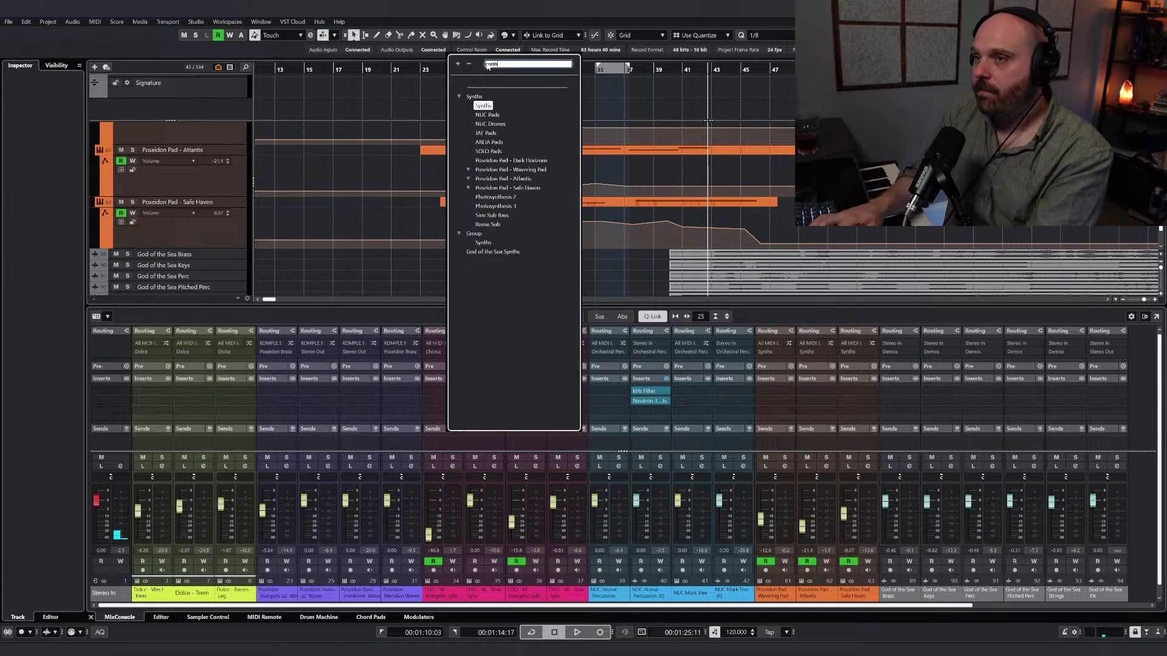
{"action": "key", "text": "BackSpace"}
{"action": "key", "text": "BackSpace"}
{"action": "key", "text": "BackSpace"}
{"action": "key", "text": "BackSpace"}
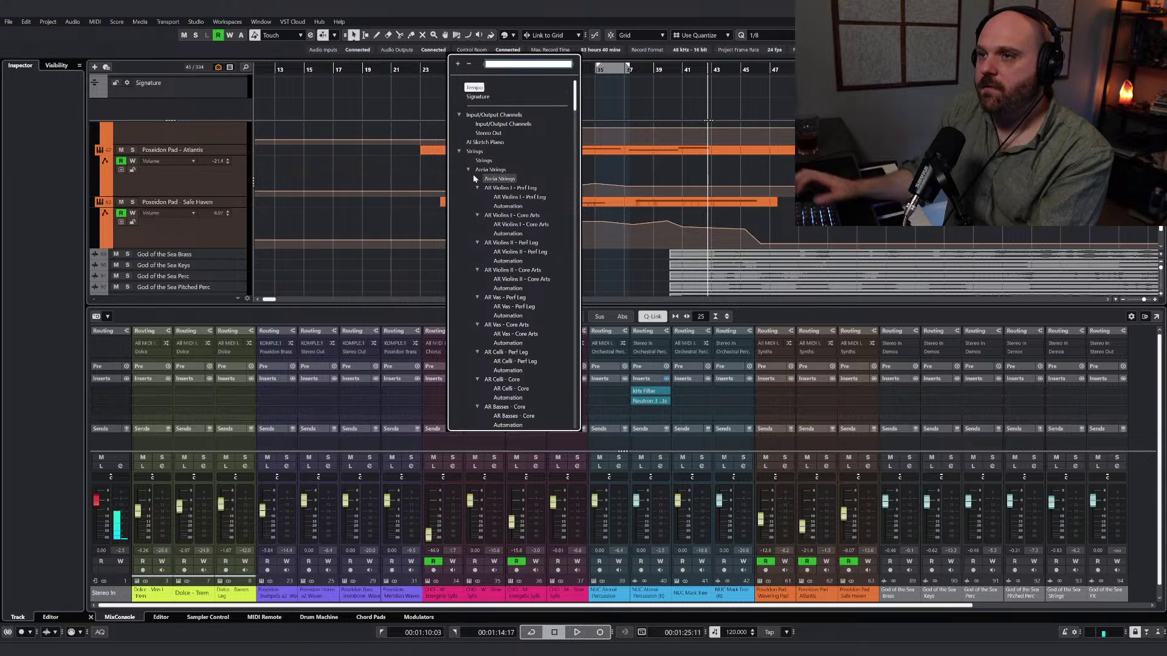
{"action": "left_click", "coordinate": [364, 103]}
{"action": "scroll", "coordinate": [367, 166], "scroll_direction": "down", "scroll_amount": 10}
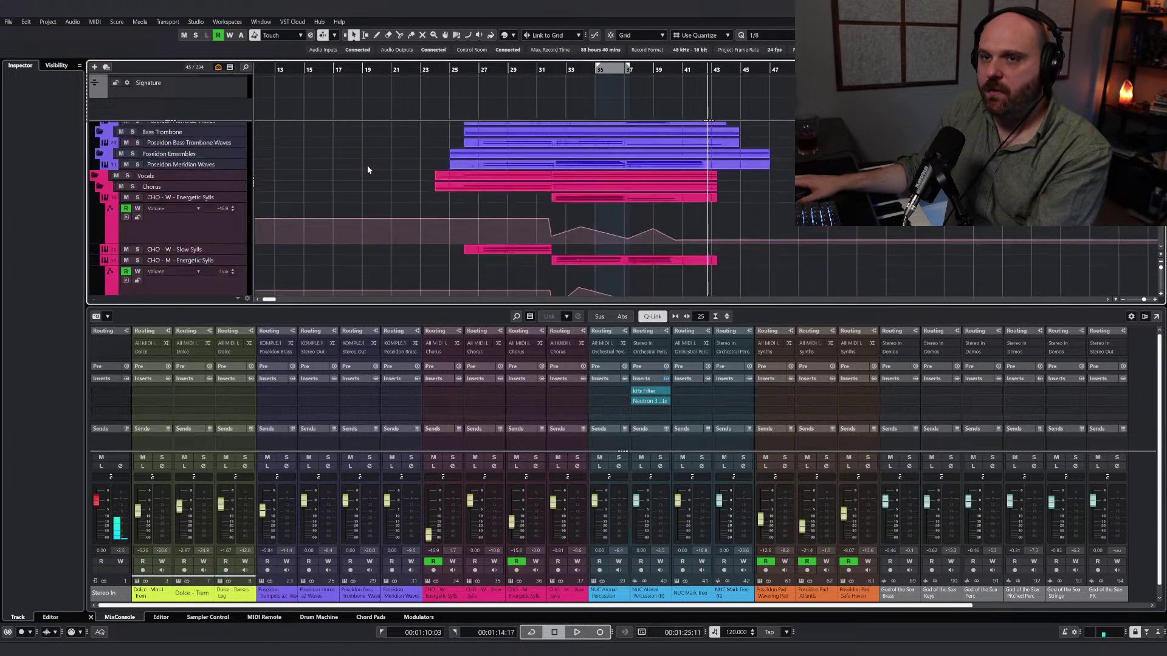
{"action": "scroll", "coordinate": [367, 170], "scroll_direction": "up", "scroll_amount": 8}
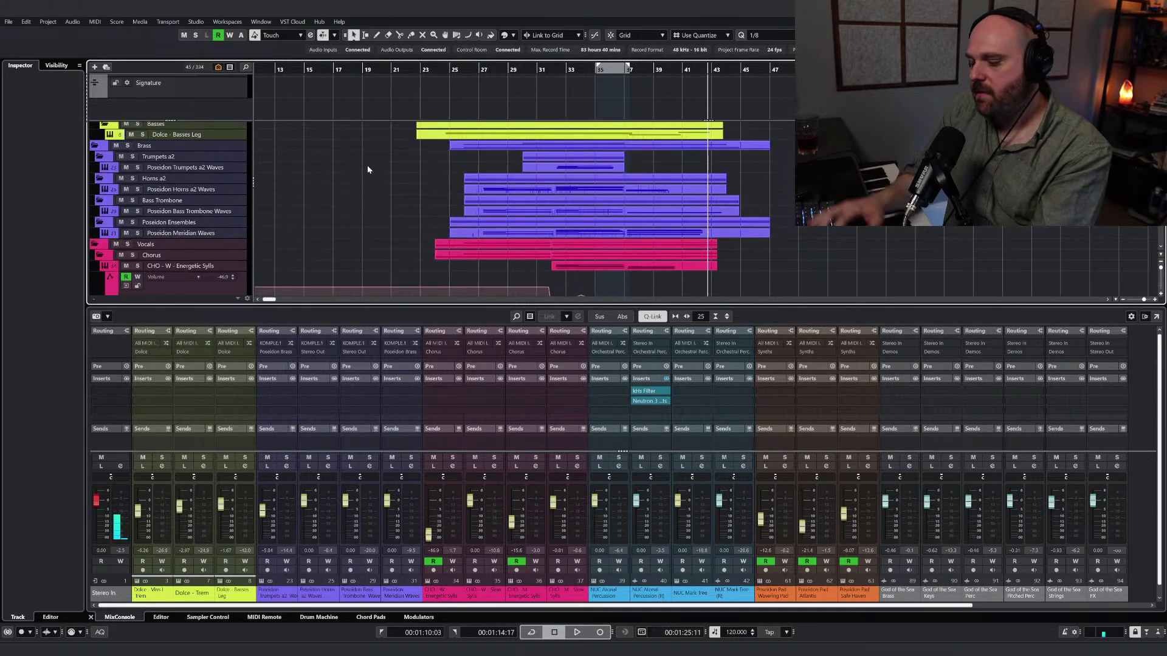
Step: Find the Poseidon Trumpets a2 Core track with the search "pose" and show it in the track list
{"action": "key", "text": "ctrl+f"}
{"action": "type", "text": "pose"}
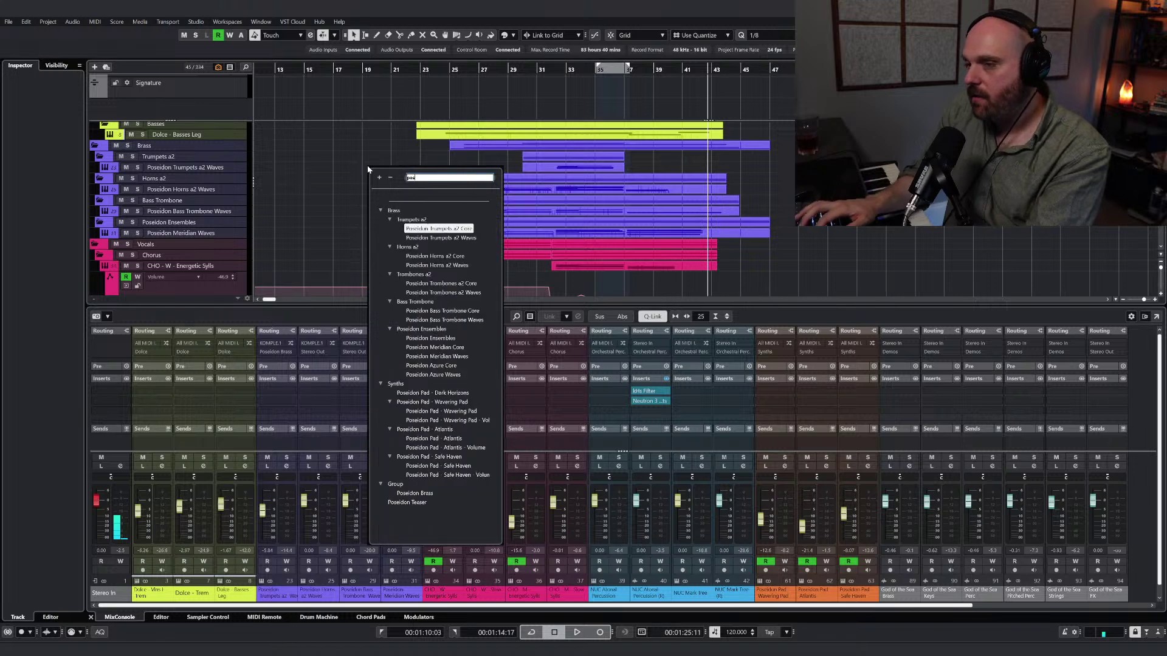
{"action": "left_click", "coordinate": [431, 230]}
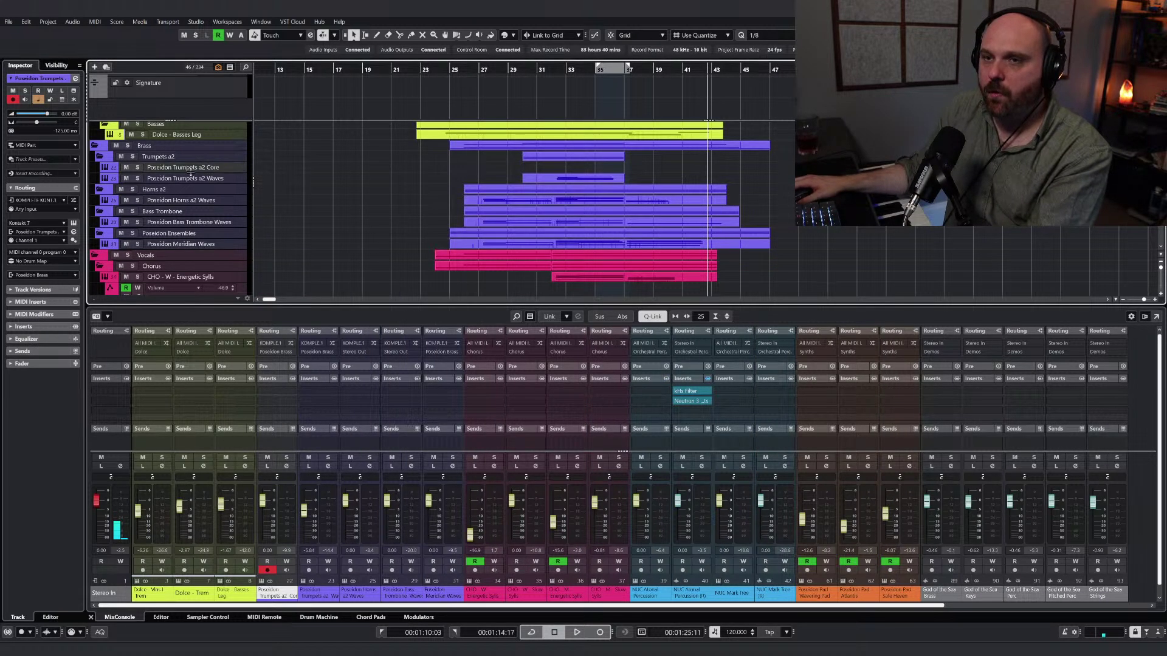
Step: Play the passage from 00:01:03:08 while checking the chorus and Poseidon Pad volume automation
{"action": "left_click", "coordinate": [547, 74]}
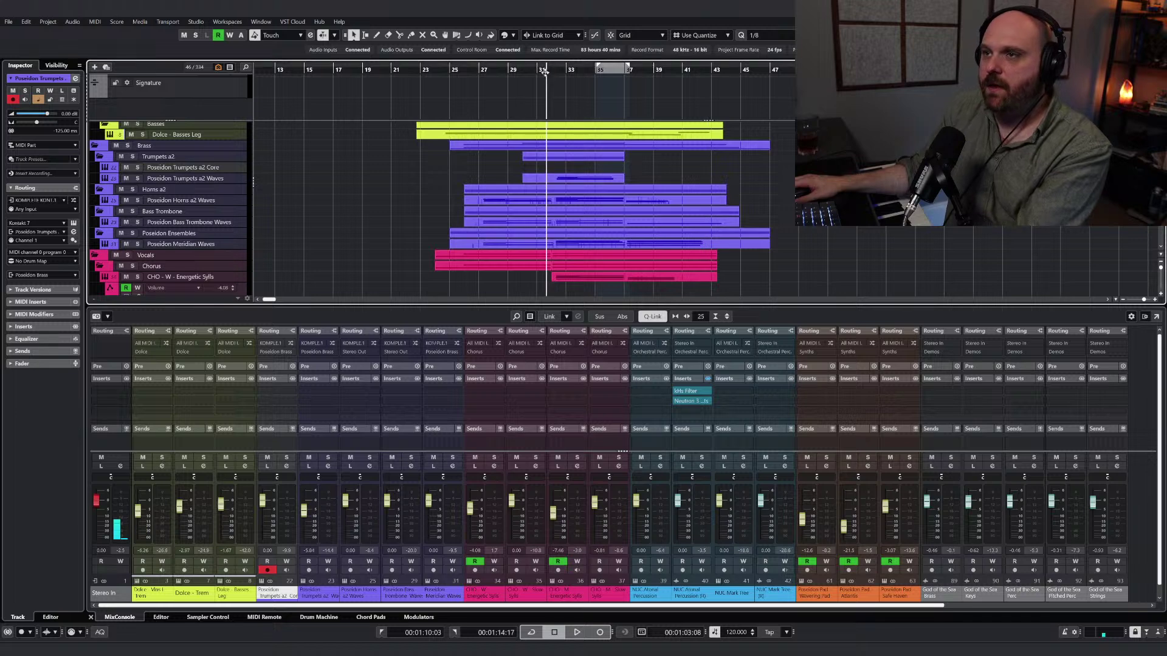
{"action": "key", "text": "ctrl+f"}
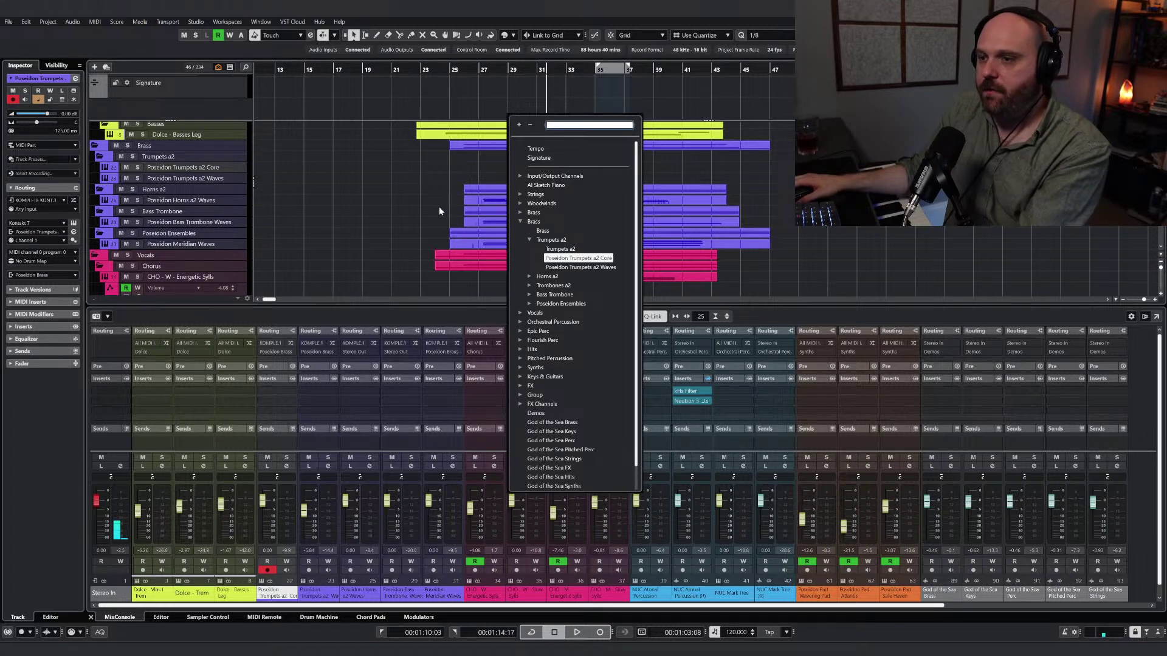
{"action": "key", "text": "Escape"}
{"action": "key", "text": "Escape"}
{"action": "scroll", "coordinate": [485, 191], "scroll_direction": "down", "scroll_amount": 4}
{"action": "key", "text": "space"}
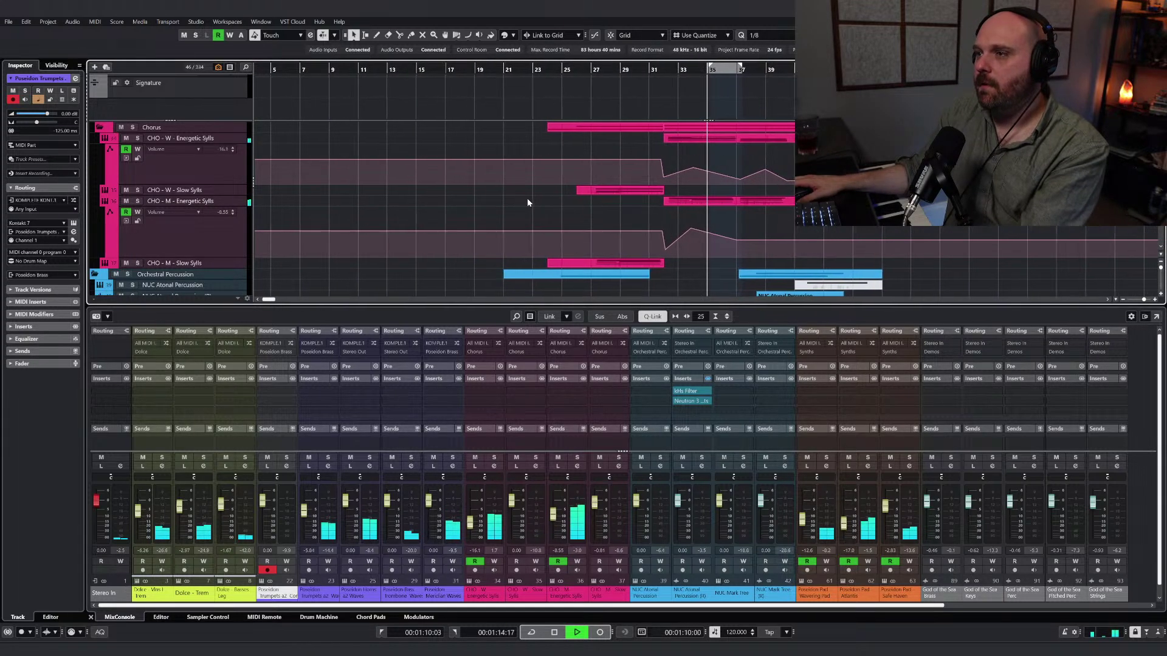
{"action": "scroll", "coordinate": [626, 213], "scroll_direction": "down", "scroll_amount": 8}
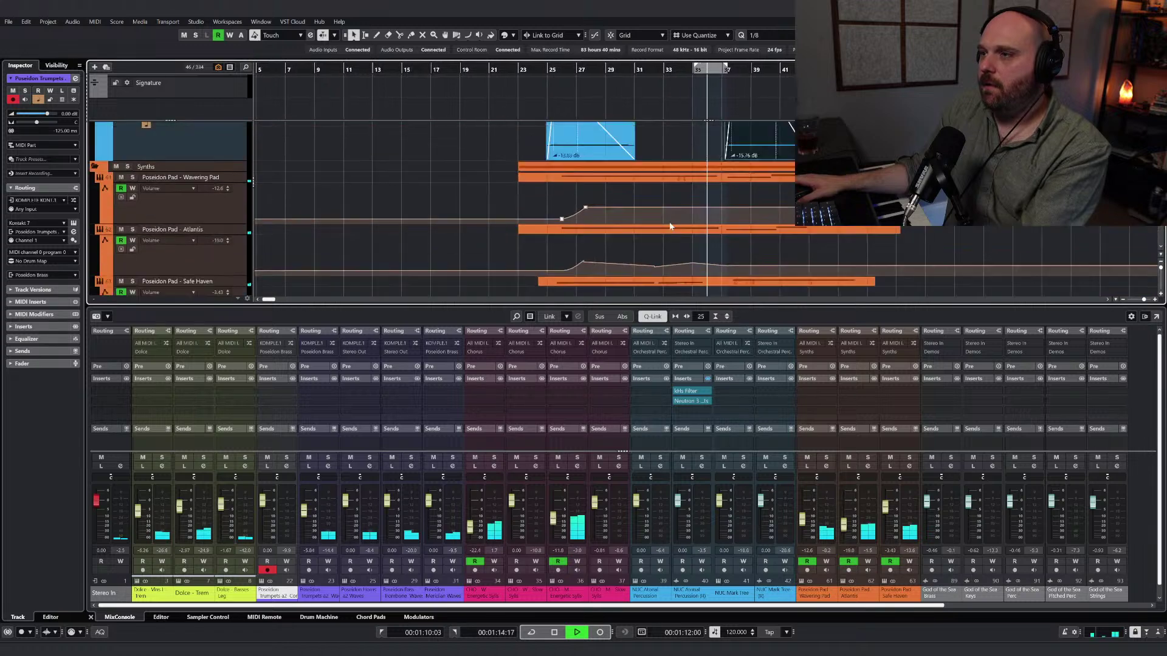
{"action": "scroll", "coordinate": [671, 226], "scroll_direction": "down", "scroll_amount": 4}
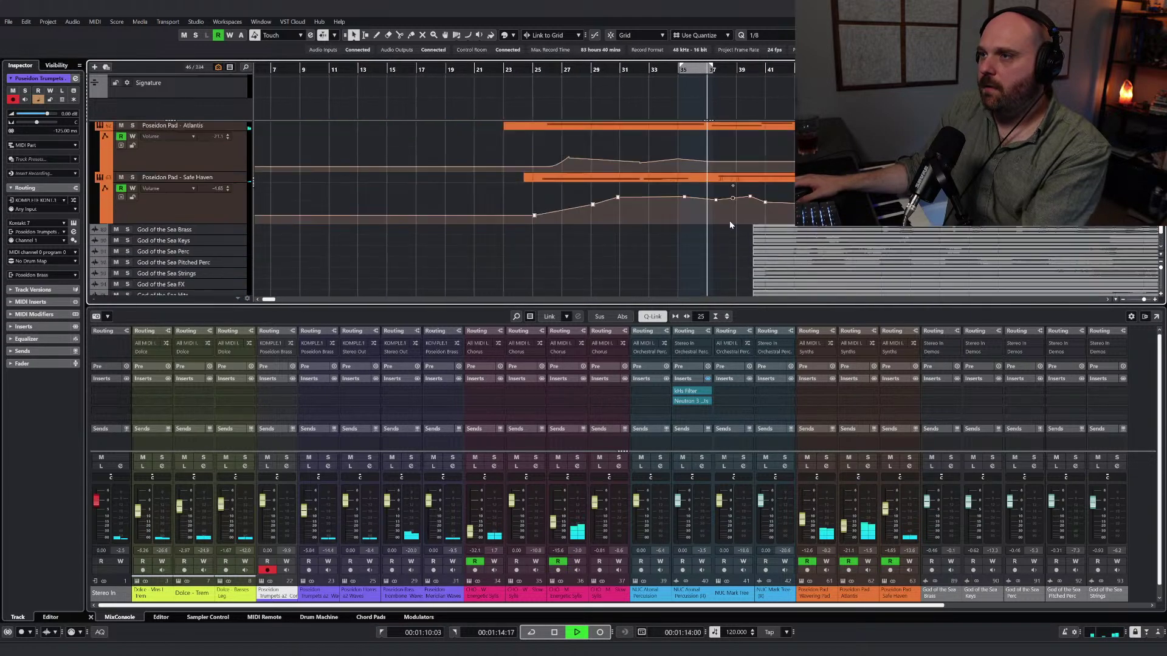
Step: Add a higher volume automation point on Poseidon Pad - Atlantis, move it to about bar 41, and listen through the passage
{"action": "left_click", "coordinate": [727, 155]}
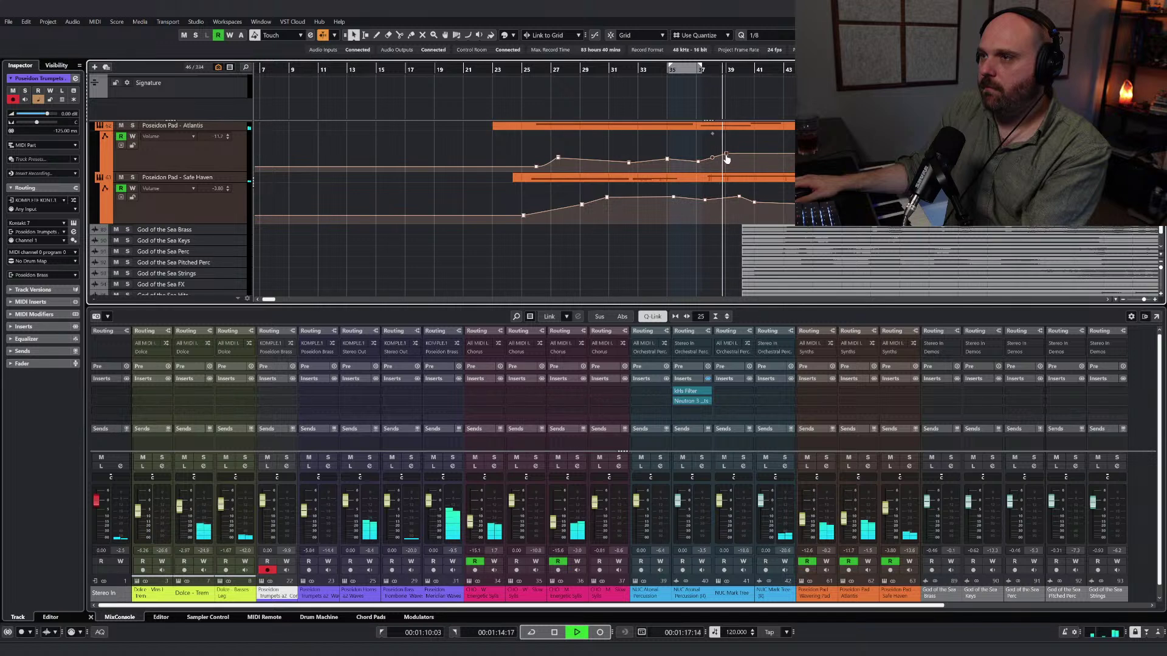
{"action": "left_click_drag", "start_coordinate": [727, 158], "coordinate": [756, 157]}
{"action": "scroll", "coordinate": [770, 162], "scroll_direction": "up", "scroll_amount": 2}
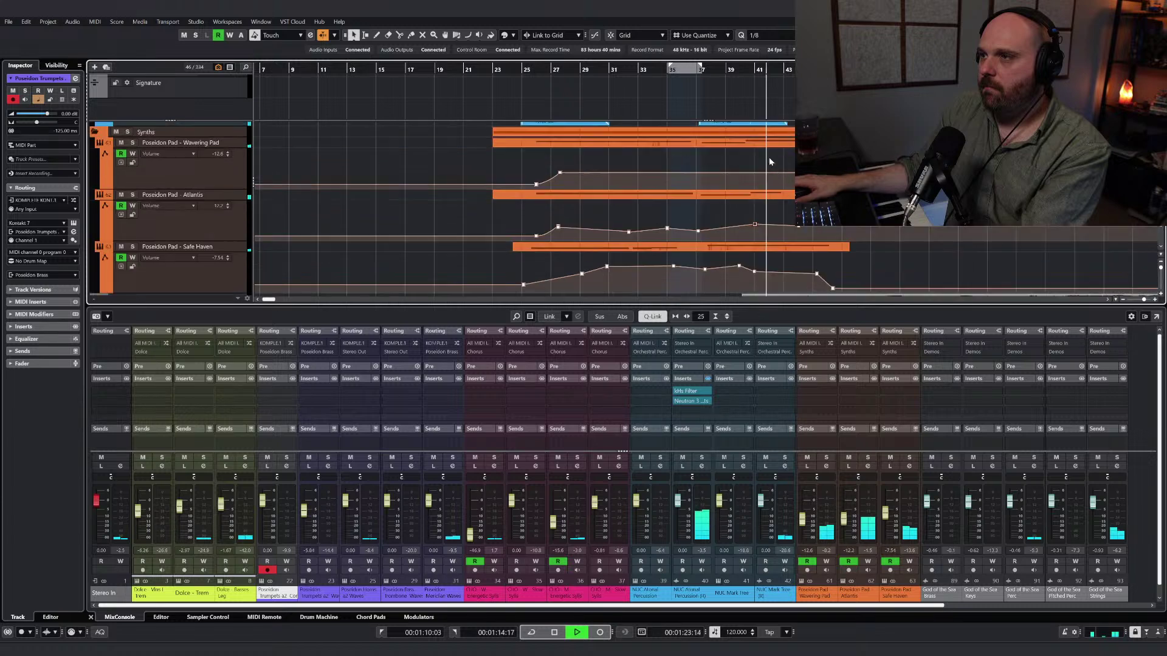
{"action": "scroll", "coordinate": [768, 157], "scroll_direction": "up", "scroll_amount": 2}
{"action": "scroll", "coordinate": [672, 218], "scroll_direction": "up", "scroll_amount": 4}
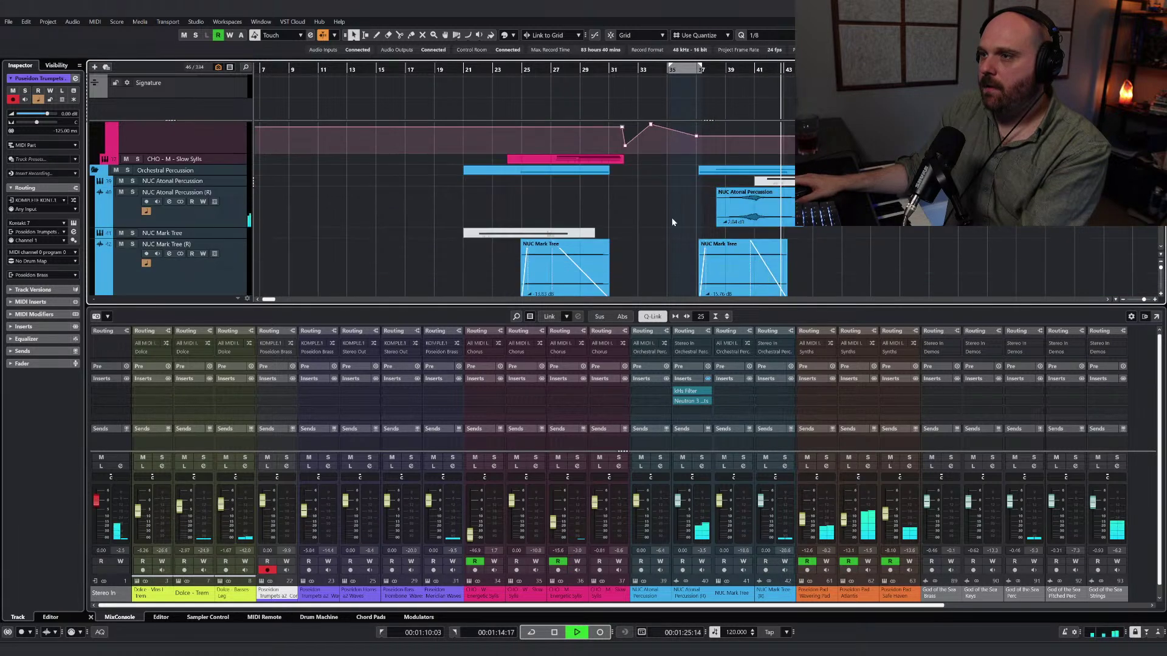
{"action": "key", "text": "space"}
Step: Open the NUC Mark Tree track's instrument in Kontakt and browse the Nucleus library's percussion patches
{"action": "scroll", "coordinate": [220, 213], "scroll_direction": "right", "scroll_amount": 3}
{"action": "left_click", "coordinate": [180, 235]}
{"action": "scroll", "coordinate": [289, 212], "scroll_direction": "down", "scroll_amount": 1}
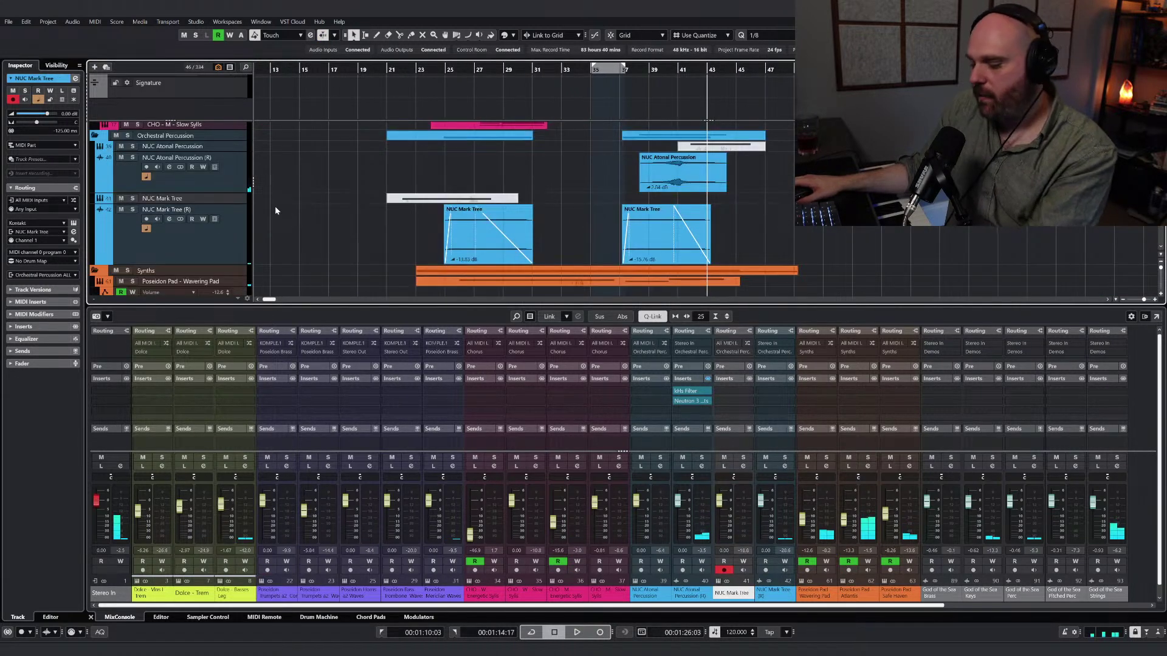
{"action": "key", "text": "e"}
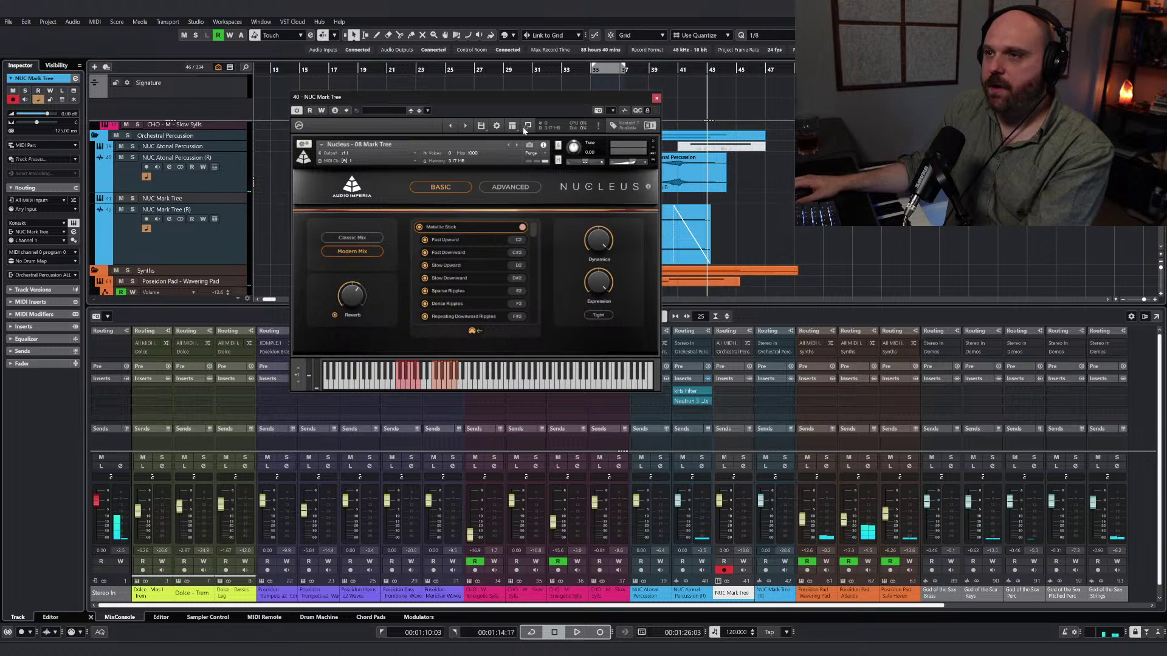
{"action": "left_click", "coordinate": [526, 125]}
{"action": "left_click", "coordinate": [520, 189]}
{"action": "type", "text": "nucle"}
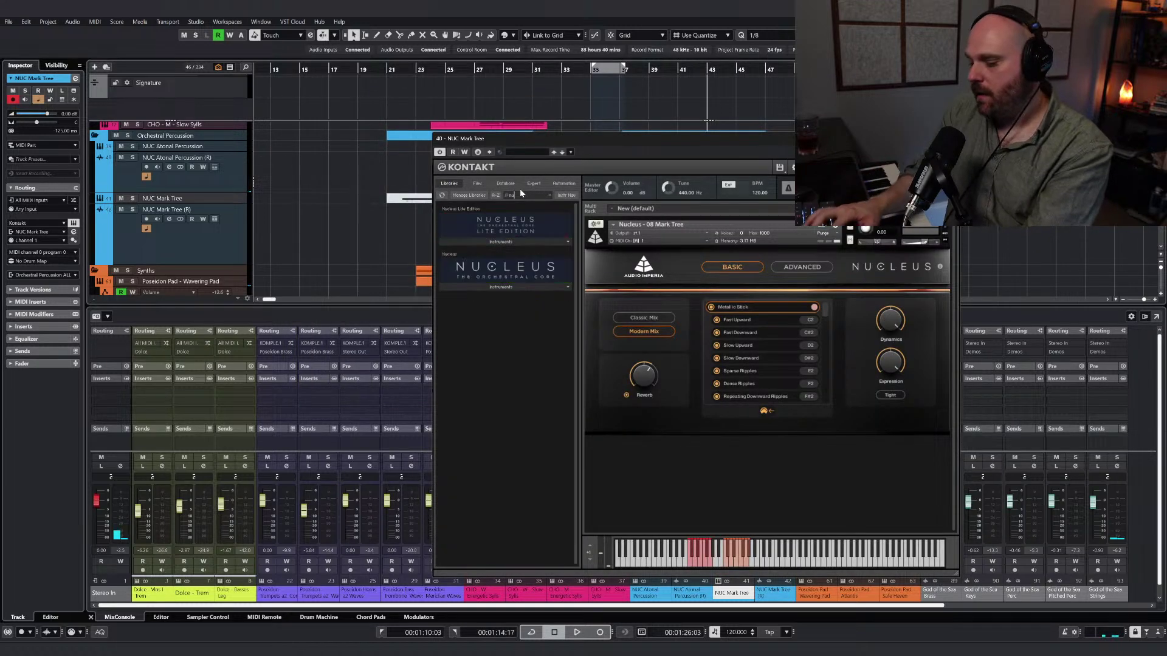
{"action": "left_click", "coordinate": [495, 289]}
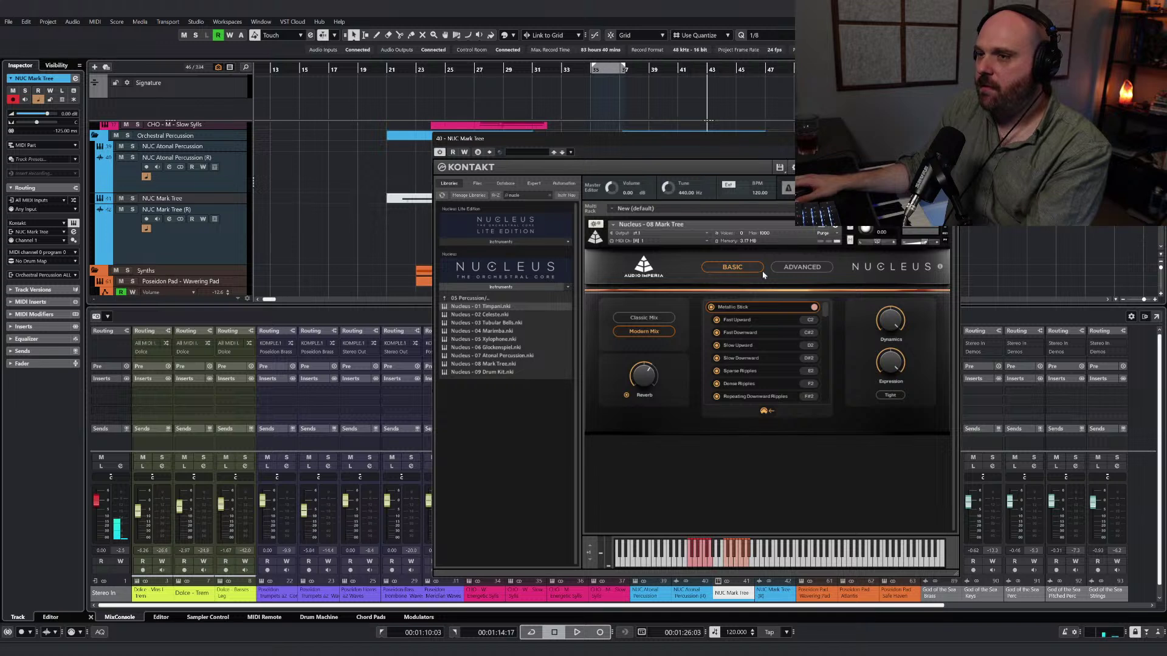
{"action": "double_click", "coordinate": [495, 307]}
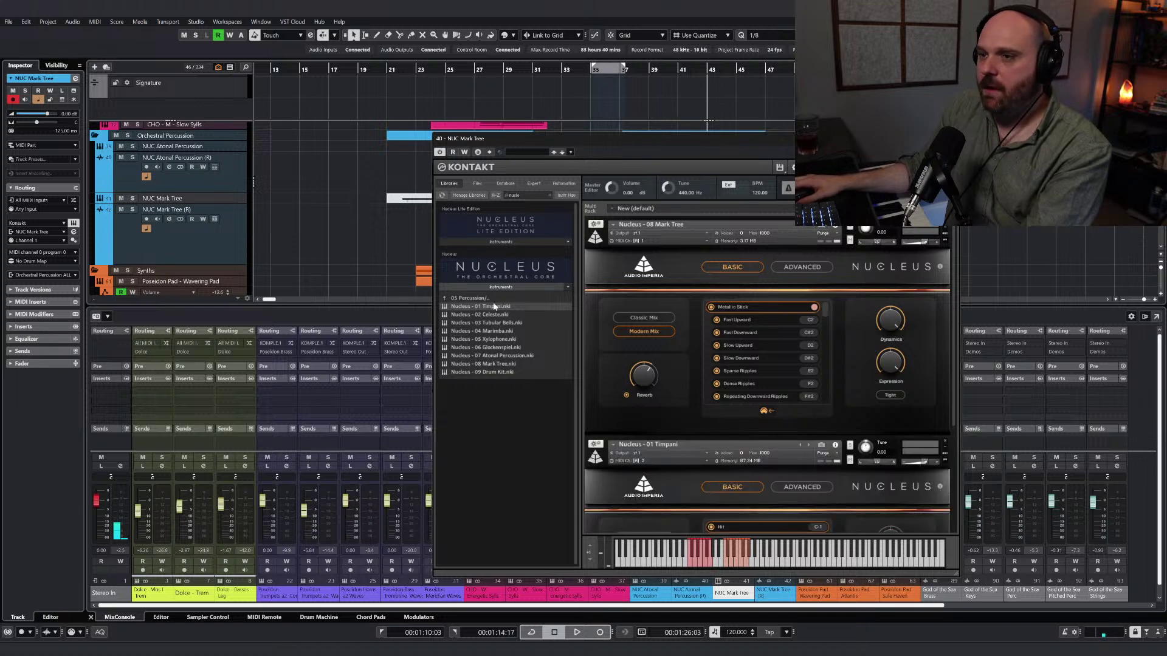
{"action": "left_click", "coordinate": [946, 442]}
{"action": "left_click", "coordinate": [589, 362]}
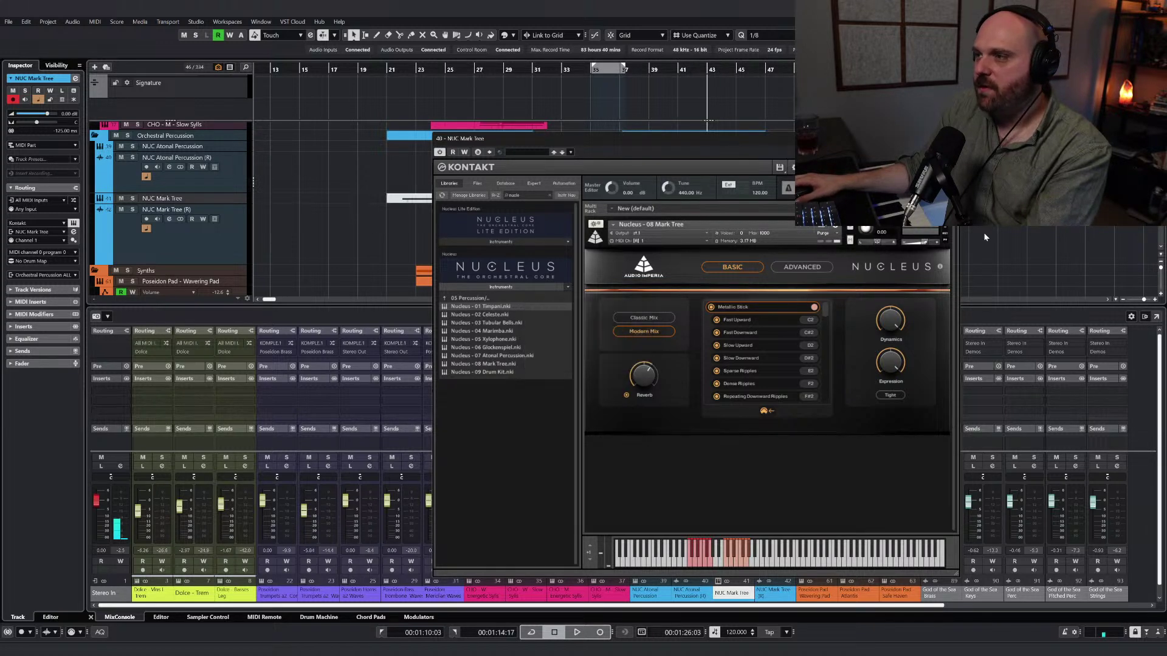
Step: Replace the Mark Tree patch, without saving it, with Nucleus - 05 Sub Booms from 04 Sound Design and solo the NUC Mark Tree track
{"action": "left_click", "coordinate": [947, 225]}
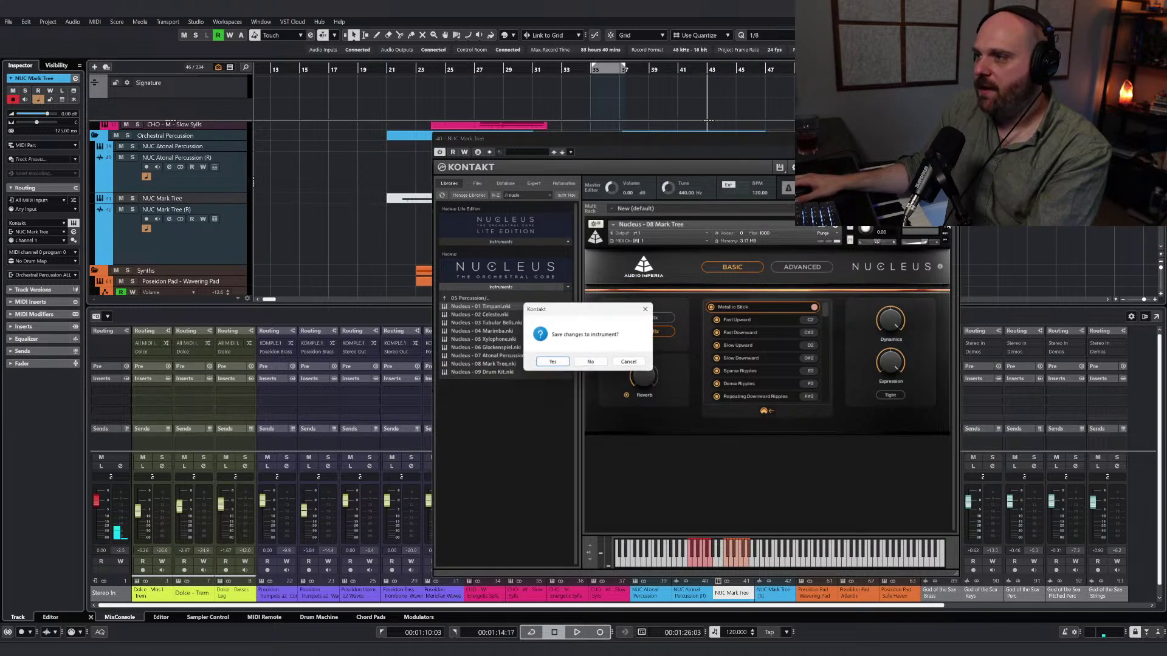
{"action": "left_click", "coordinate": [589, 361]}
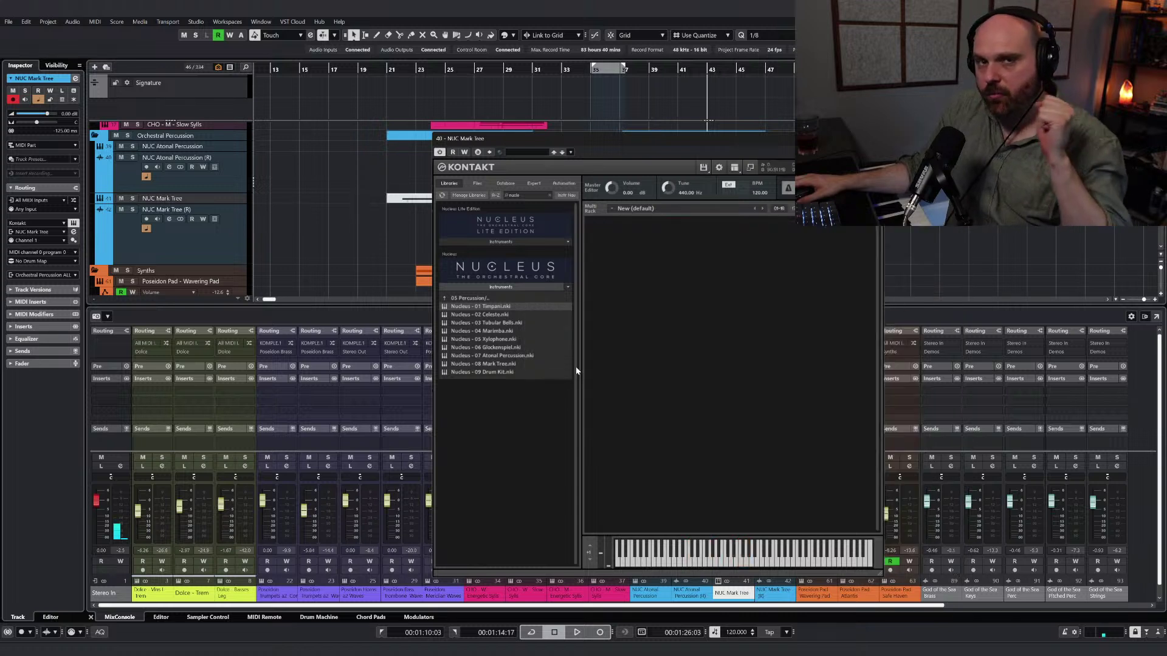
{"action": "left_click", "coordinate": [471, 298]}
{"action": "left_click", "coordinate": [472, 298]}
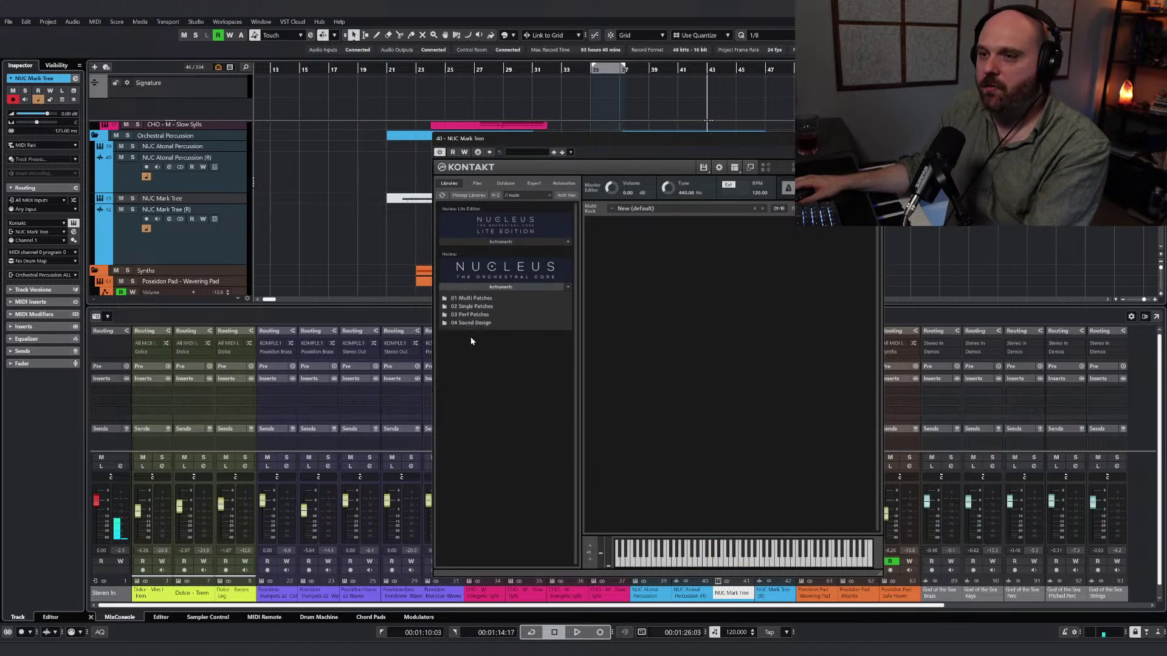
{"action": "left_click", "coordinate": [473, 323]}
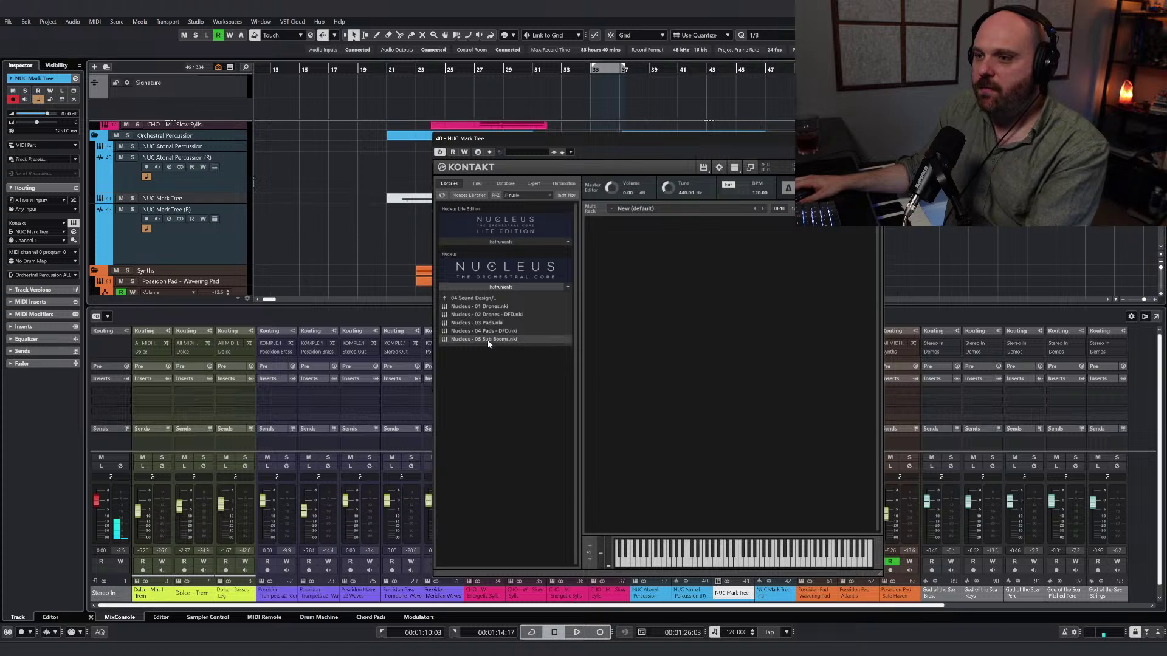
{"action": "double_click", "coordinate": [483, 338]}
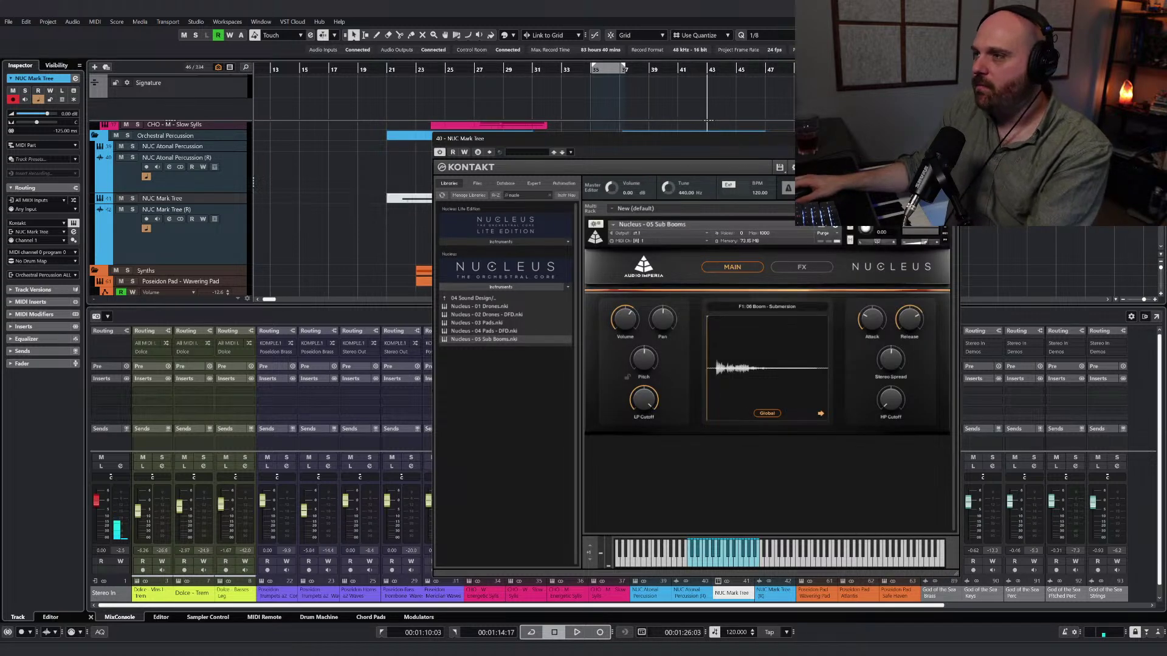
{"action": "left_click", "coordinate": [269, 200]}
{"action": "left_click", "coordinate": [133, 198]}
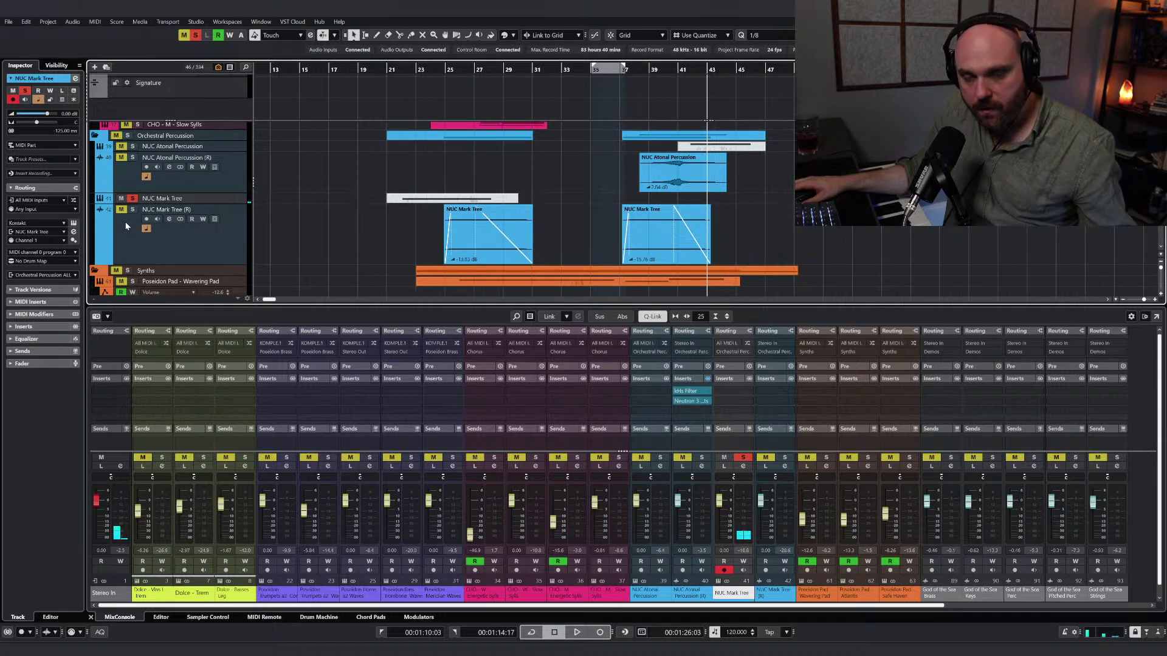
Step: Raise the NUC Mark Tree channel volume to about 4.73 dB and check the Sub Booms patch in Kontakt
{"action": "left_click_drag", "start_coordinate": [722, 502], "coordinate": [721, 496]}
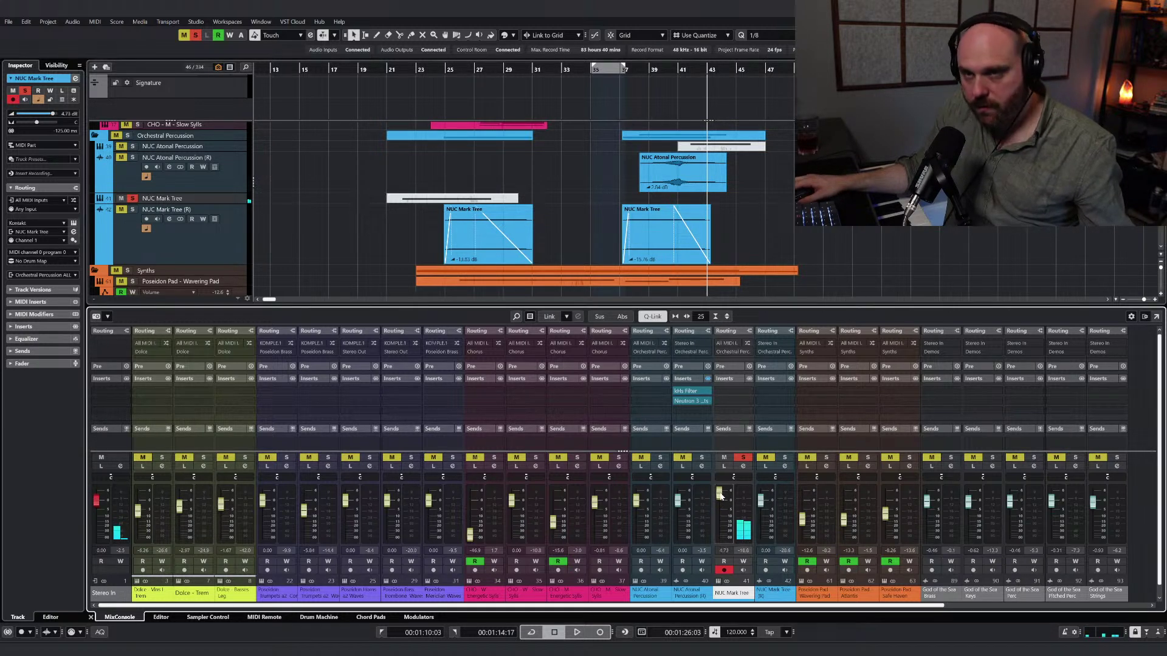
{"action": "left_click", "coordinate": [74, 223]}
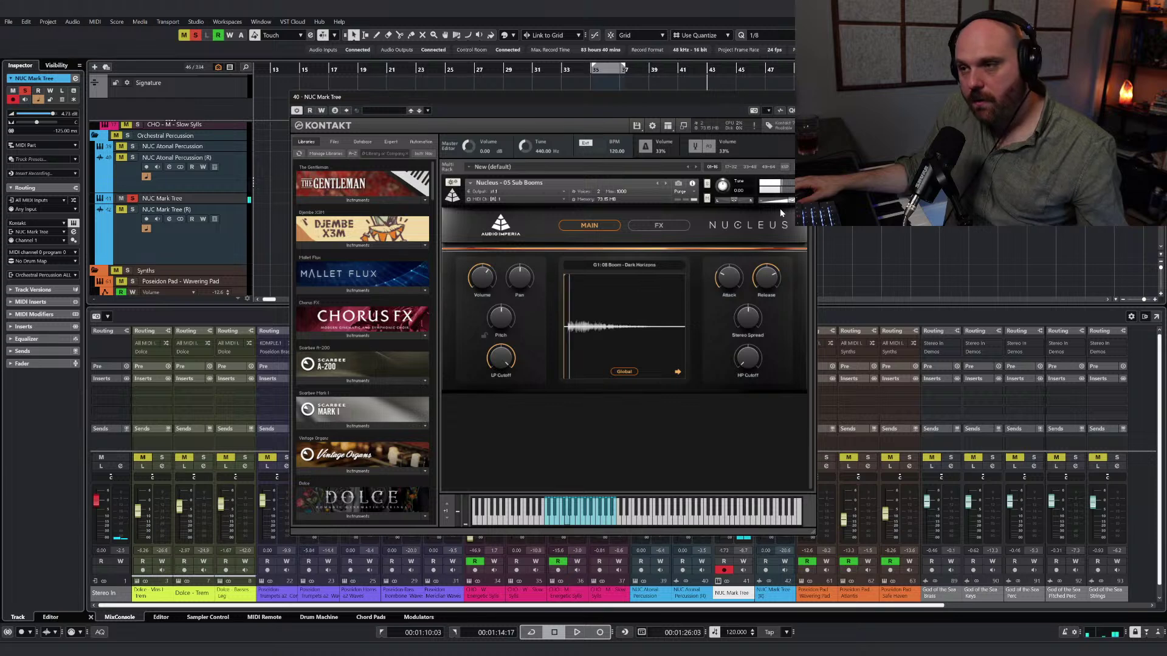
{"action": "left_click", "coordinate": [808, 97]}
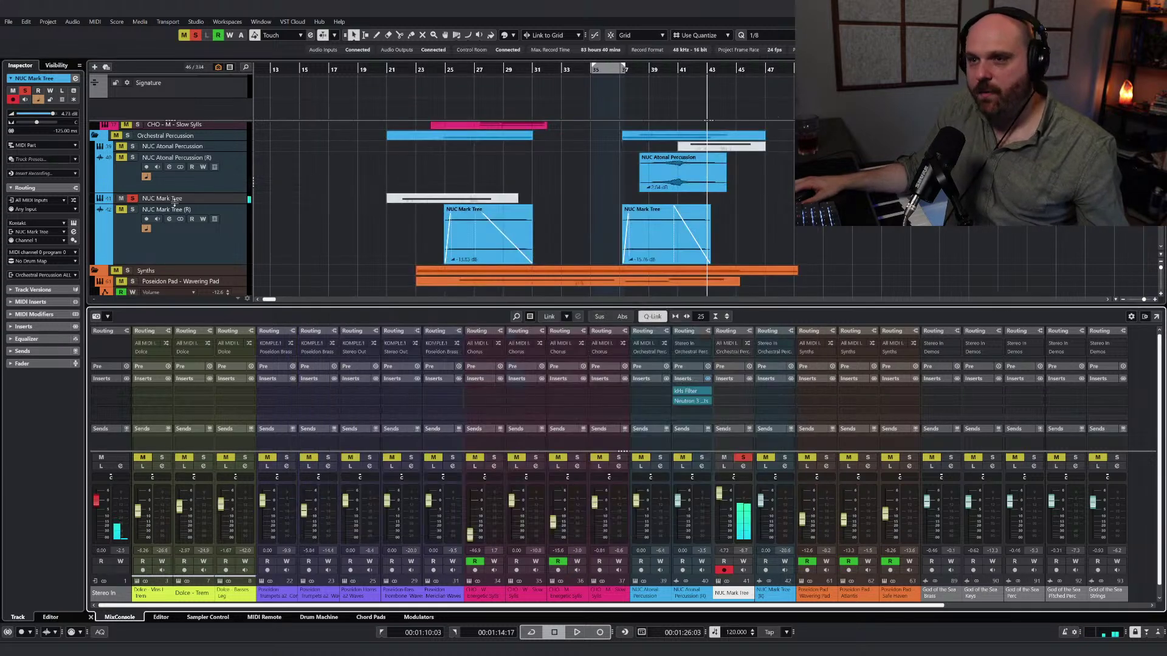
Step: Record a sub boom MIDI part on NUC Mark Tree from about bar 43 and render it in place with current settings
{"action": "key", "text": "KP_Multiply"}
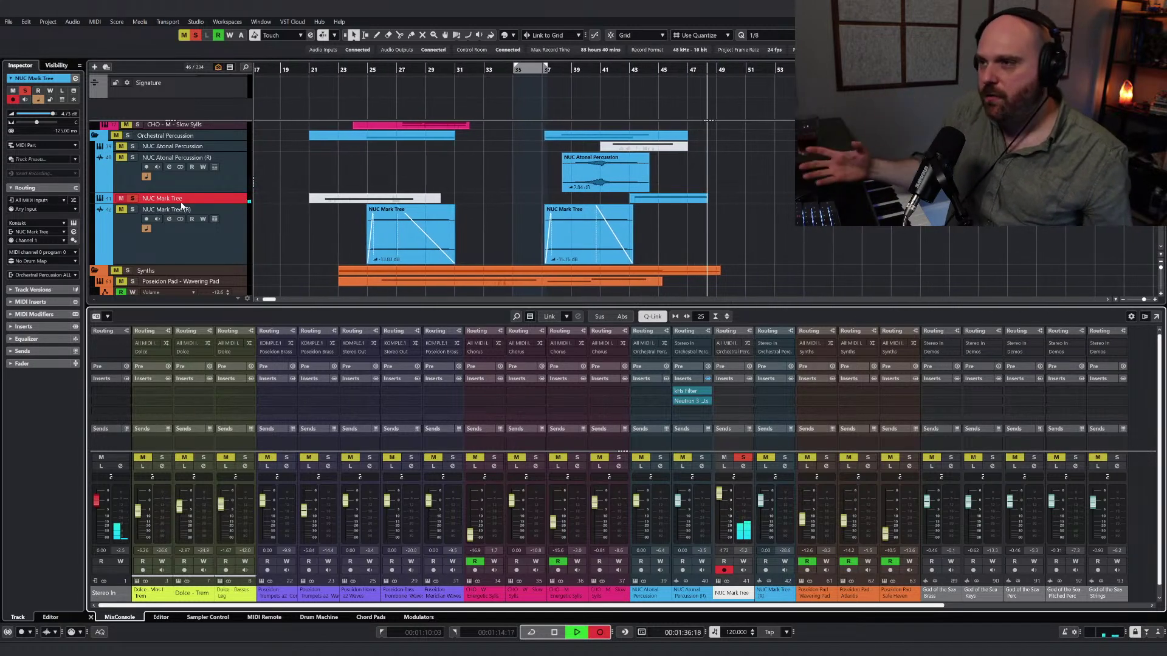
{"action": "key", "text": "space"}
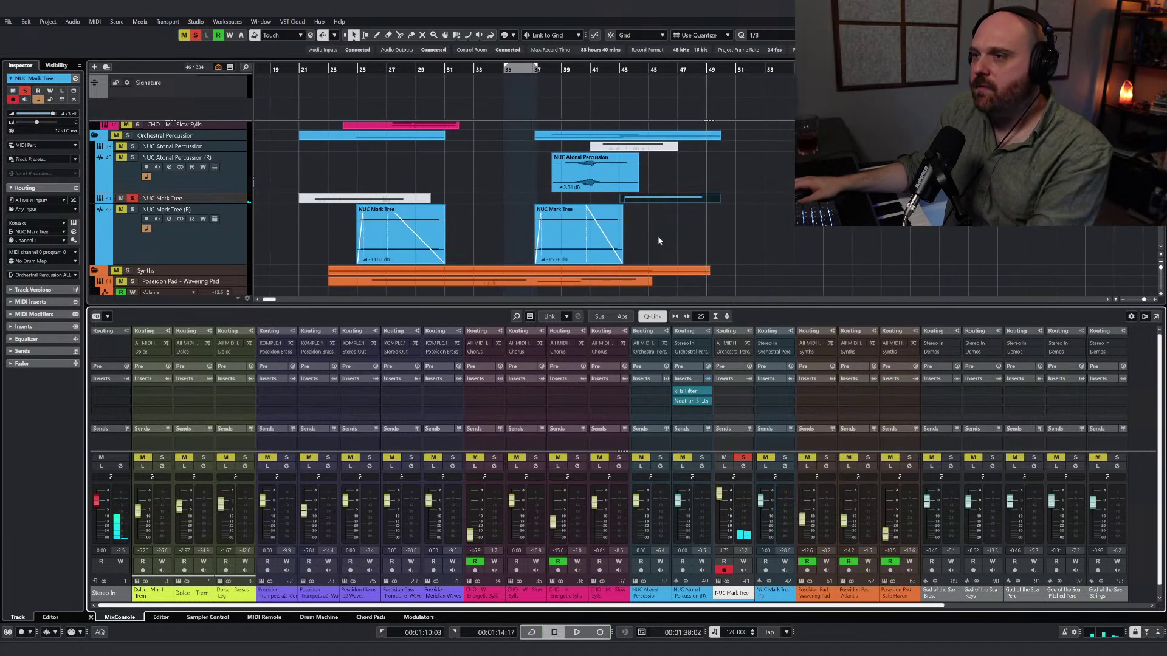
{"action": "right_click", "coordinate": [647, 199]}
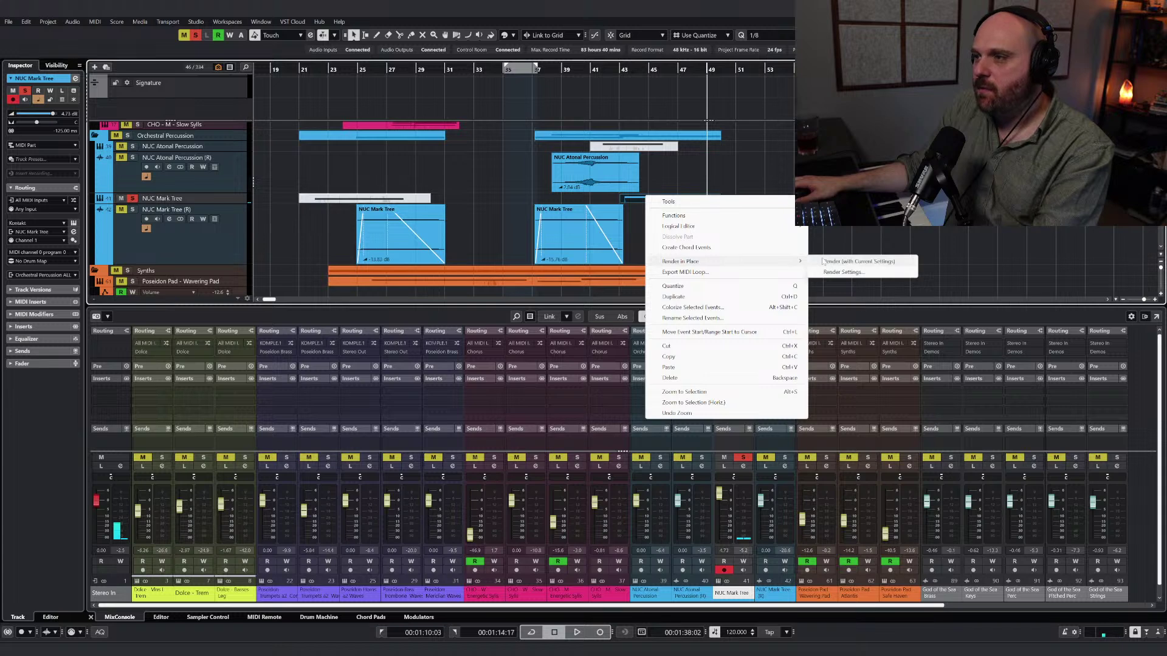
{"action": "left_click", "coordinate": [823, 261]}
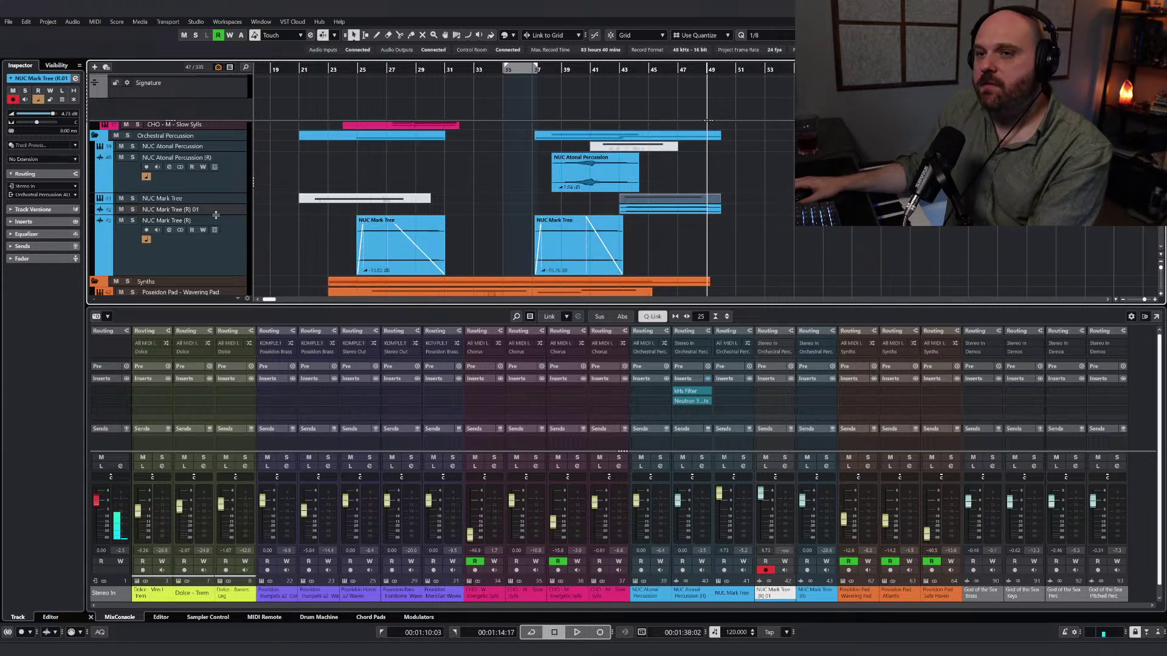
Step: Enlarge the NUC Mark Tree (R) 01 track and move its rendered boom clip to start just before bar 41
{"action": "left_click_drag", "start_coordinate": [215, 215], "coordinate": [216, 229]}
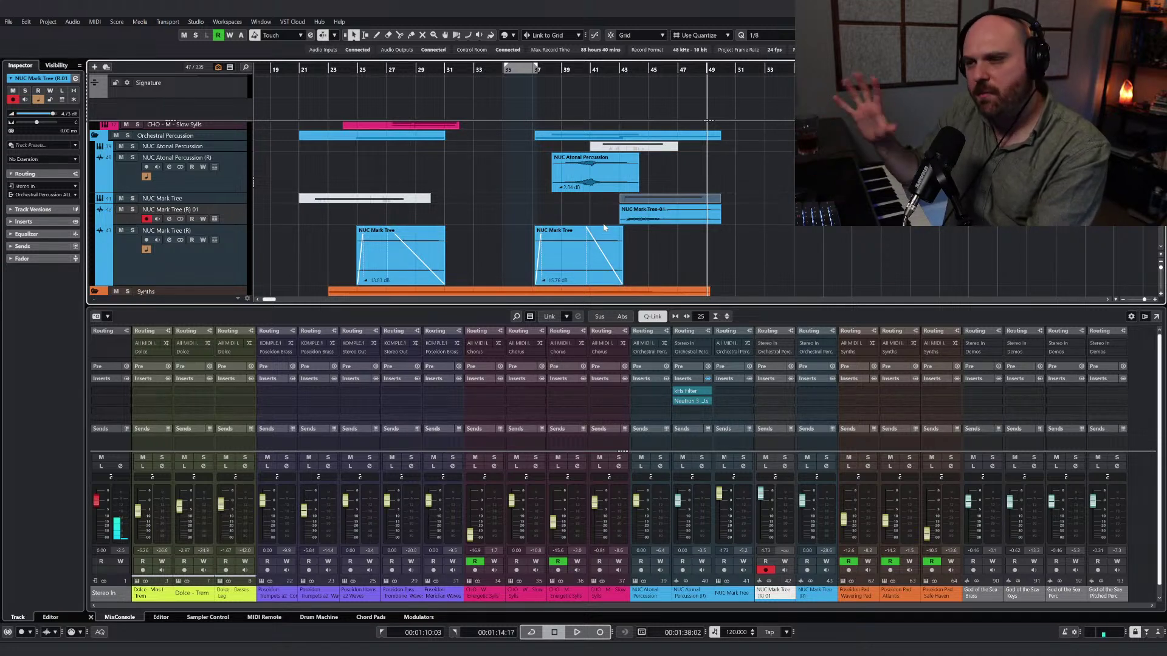
{"action": "left_click_drag", "start_coordinate": [233, 223], "coordinate": [232, 253]}
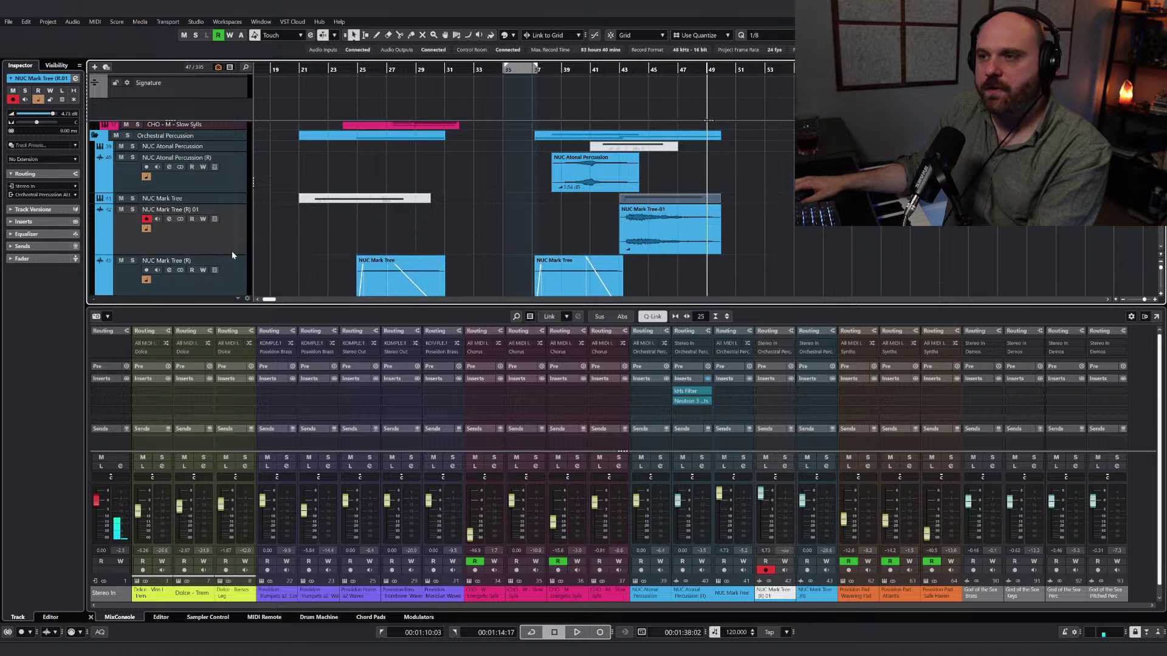
{"action": "left_click_drag", "start_coordinate": [683, 242], "coordinate": [646, 243]}
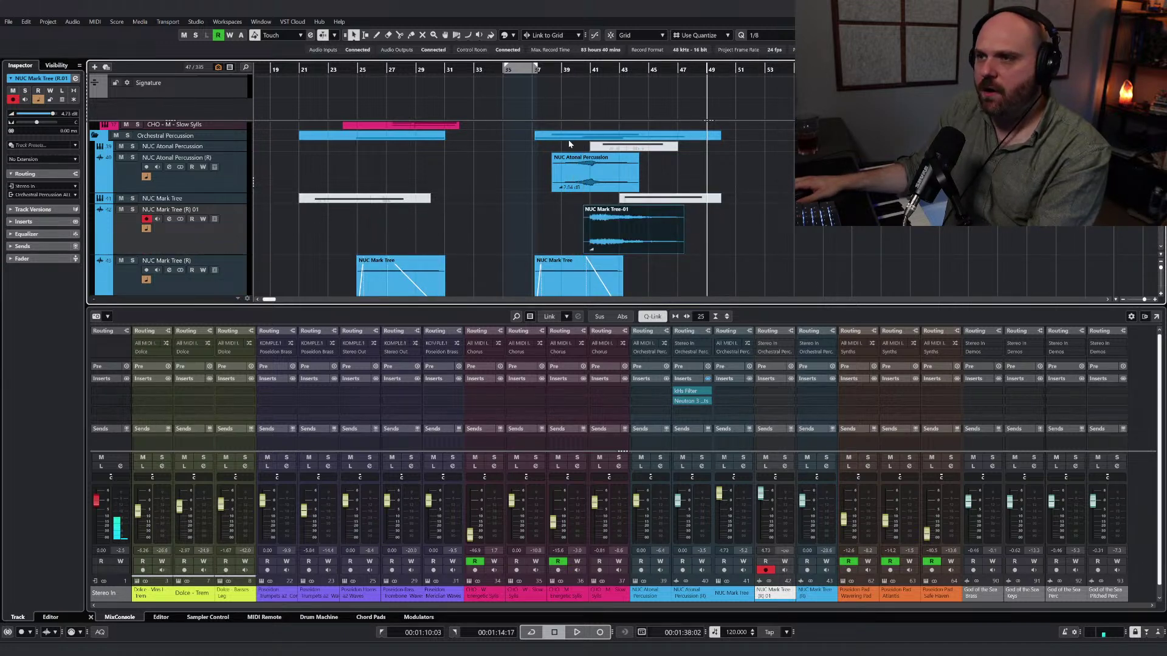
{"action": "left_click", "coordinate": [561, 70]}
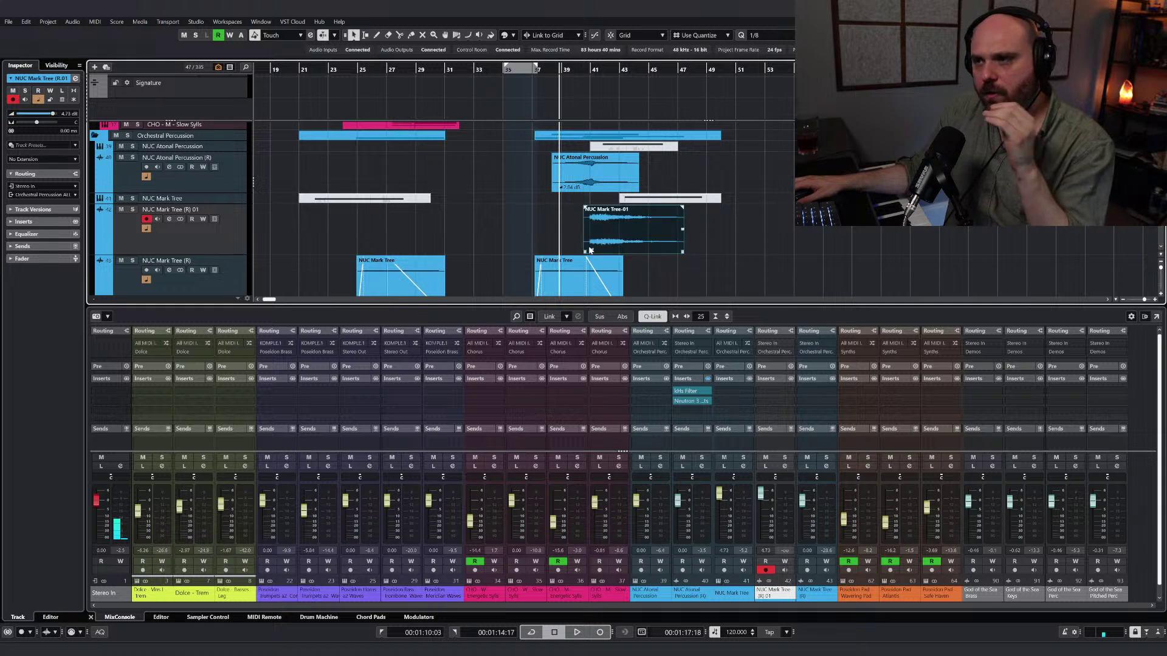
Step: Trim the start of the boom clip close to bar 41, adjust its clip volume and add a short fade-in
{"action": "left_click", "coordinate": [569, 243]}
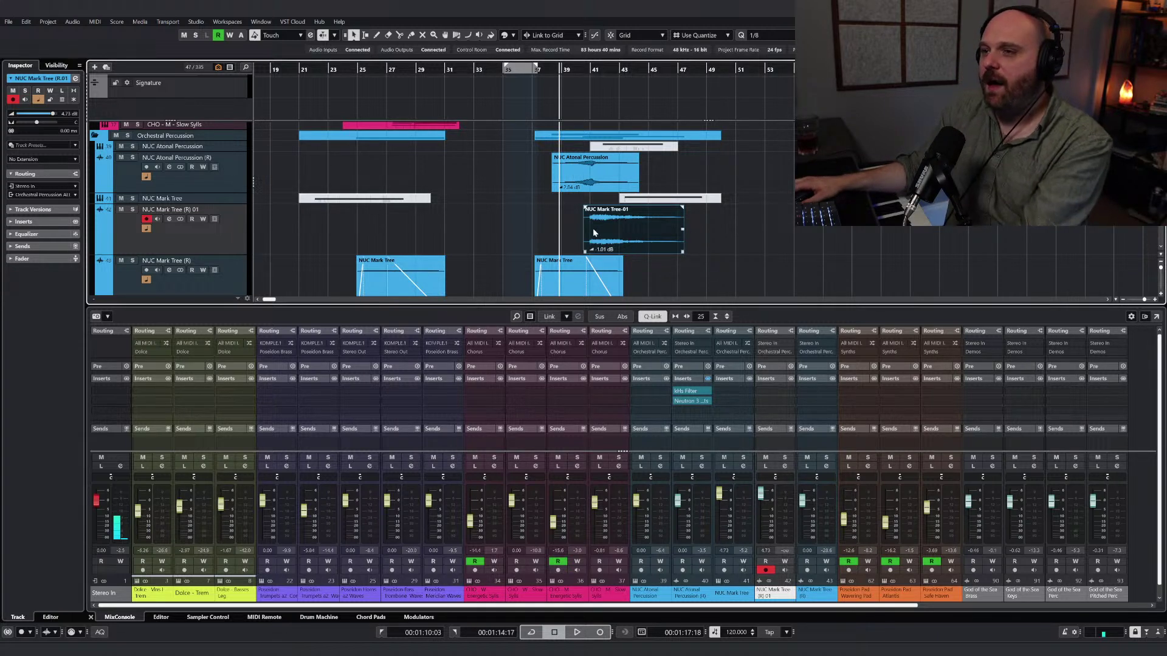
{"action": "left_click_drag", "start_coordinate": [593, 230], "coordinate": [592, 231]}
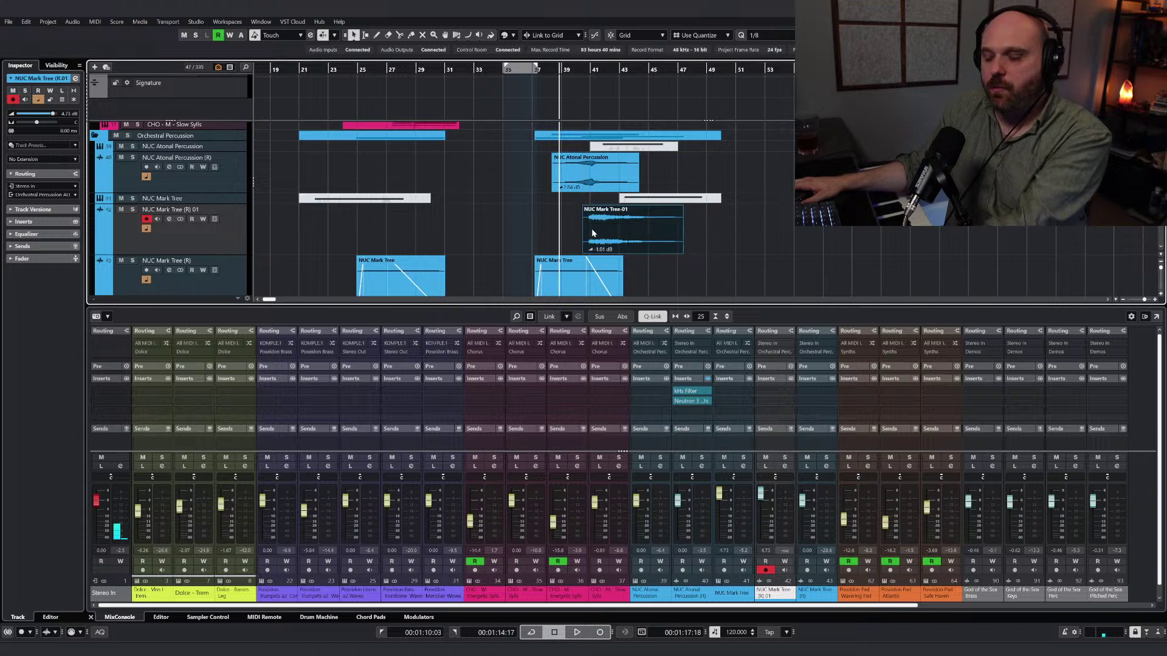
{"action": "scroll", "coordinate": [599, 232], "scroll_direction": "up", "scroll_amount": 4}
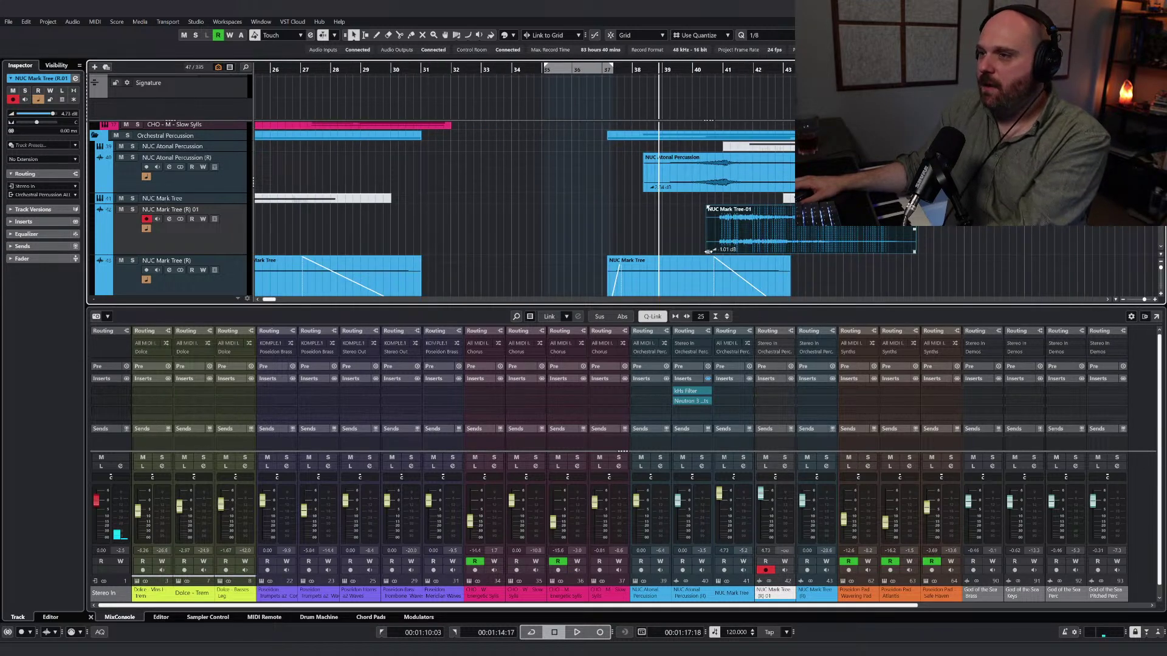
{"action": "left_click_drag", "start_coordinate": [708, 251], "coordinate": [718, 250]}
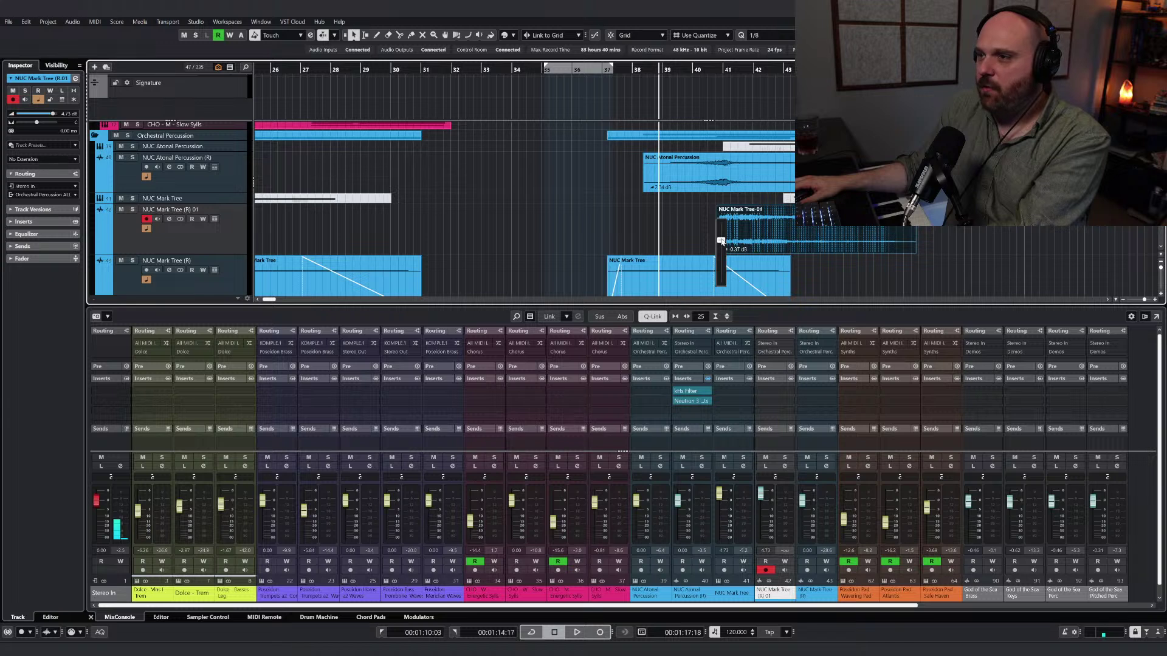
{"action": "left_click_drag", "start_coordinate": [721, 241], "coordinate": [753, 233]}
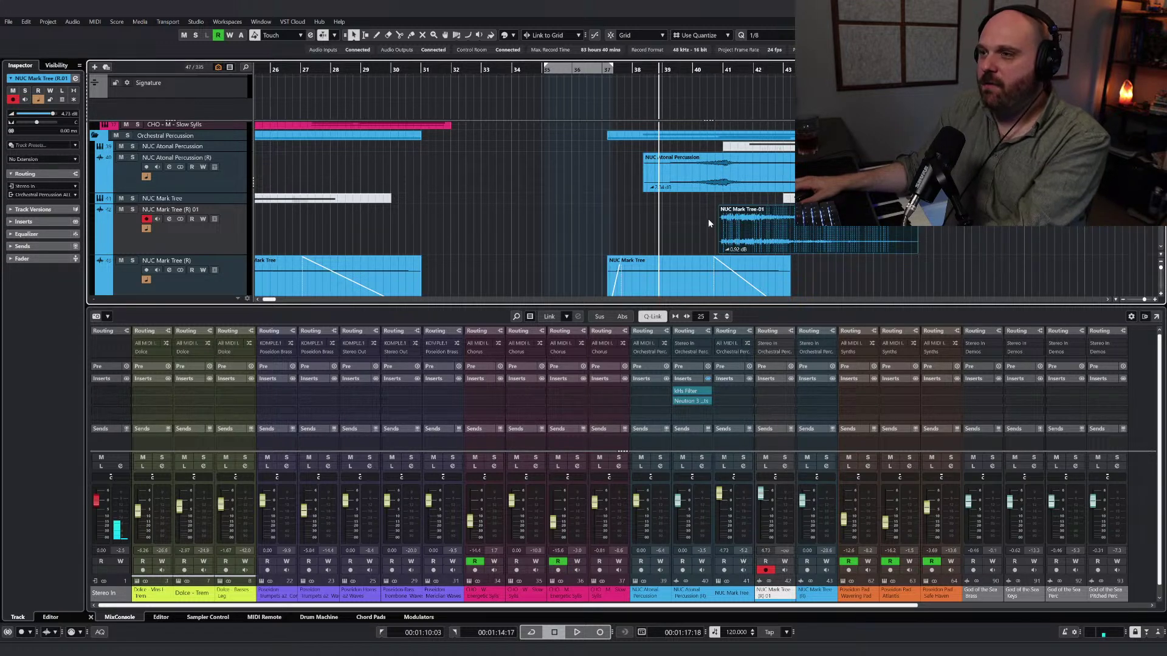
{"action": "left_click", "coordinate": [731, 223]}
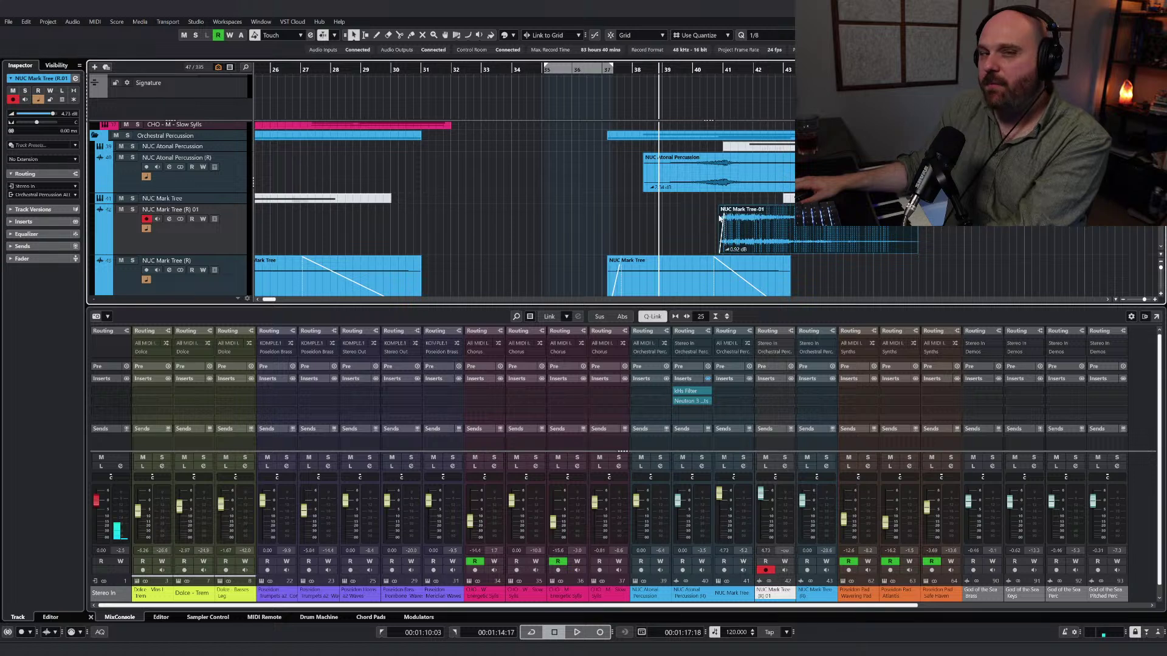
Step: Solo NUC Atonal Percussion (R) and NUC Mark Tree (R) 01 and set the playback position to 00:01:18:07
{"action": "left_click", "coordinate": [657, 72]}
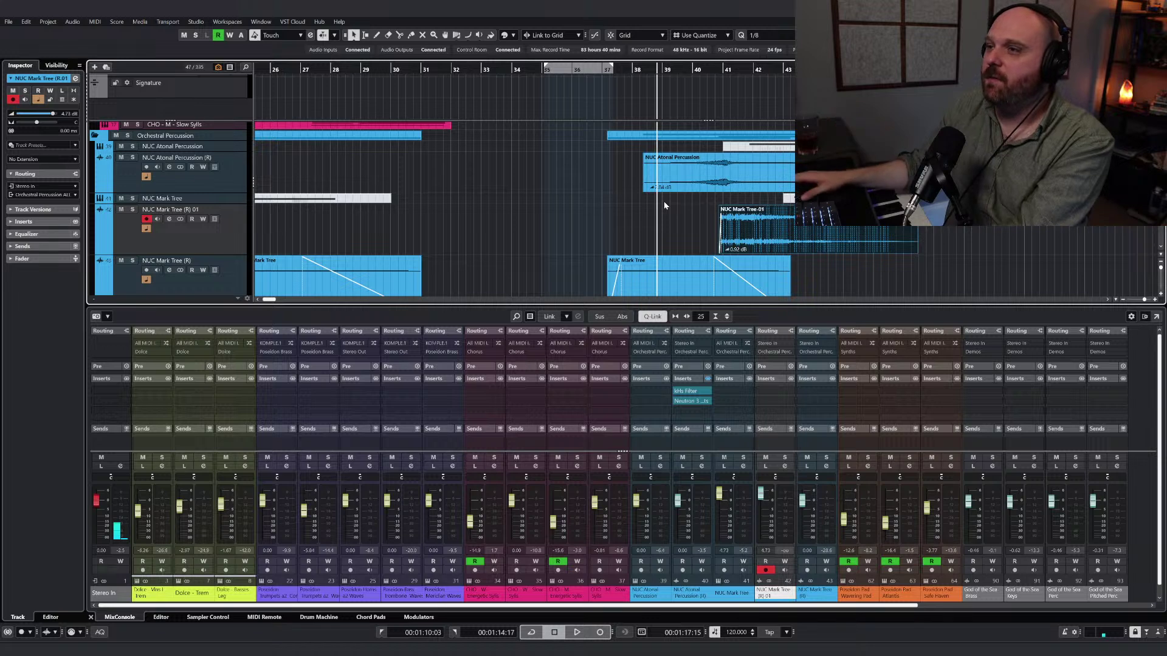
{"action": "key", "text": "g"}
{"action": "key", "text": "g"}
{"action": "key", "text": "g"}
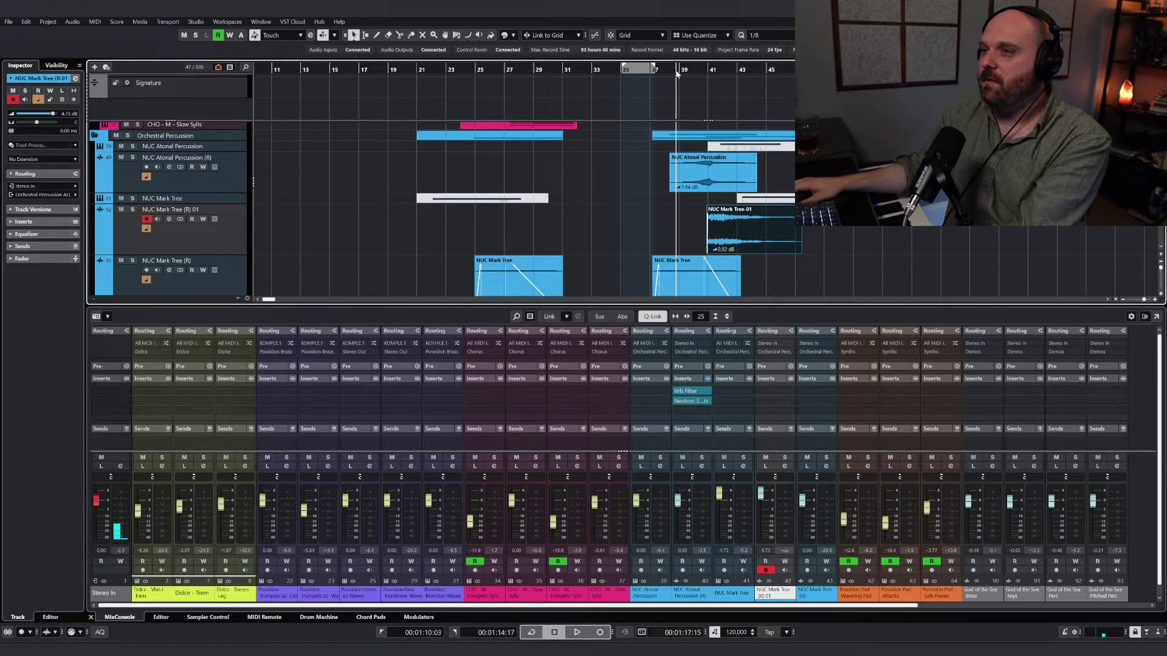
{"action": "left_click", "coordinate": [684, 70]}
{"action": "key", "text": "h"}
{"action": "key", "text": "h"}
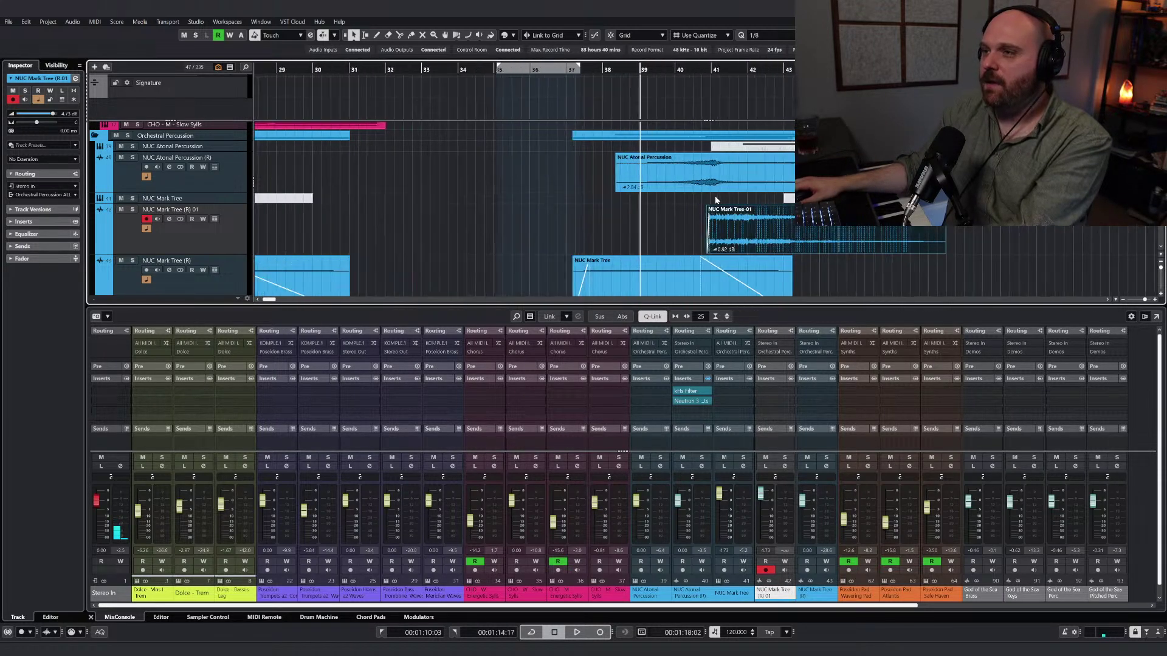
{"action": "key", "text": "h"}
{"action": "left_click", "coordinate": [133, 157]}
{"action": "left_click", "coordinate": [132, 210]}
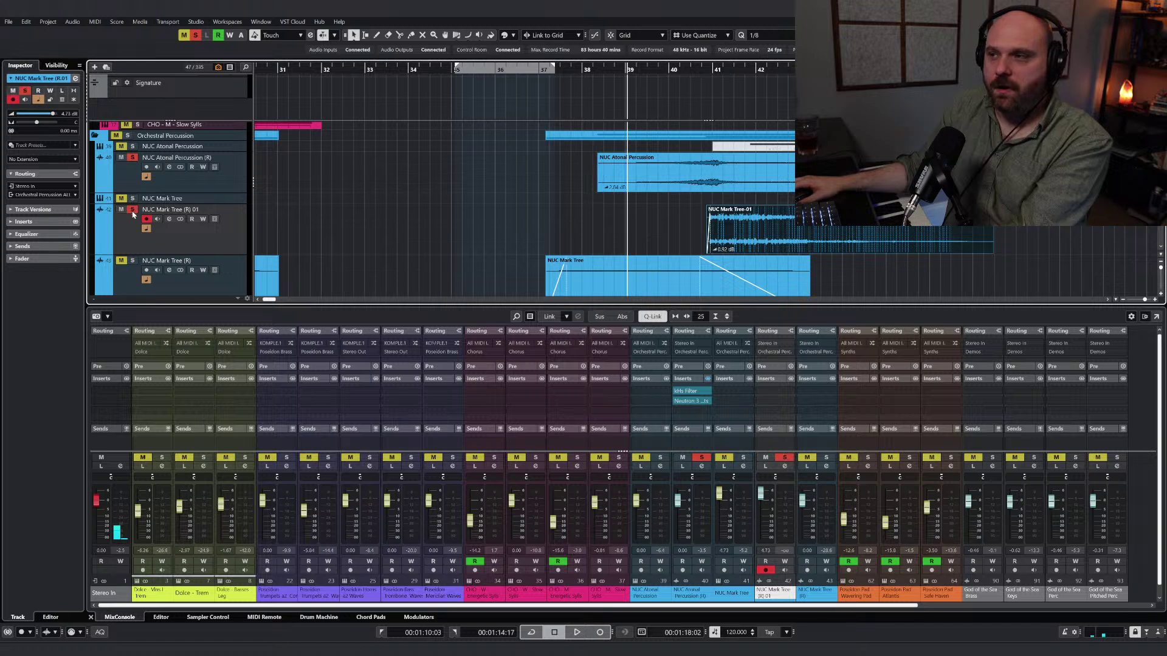
{"action": "left_click", "coordinate": [632, 71]}
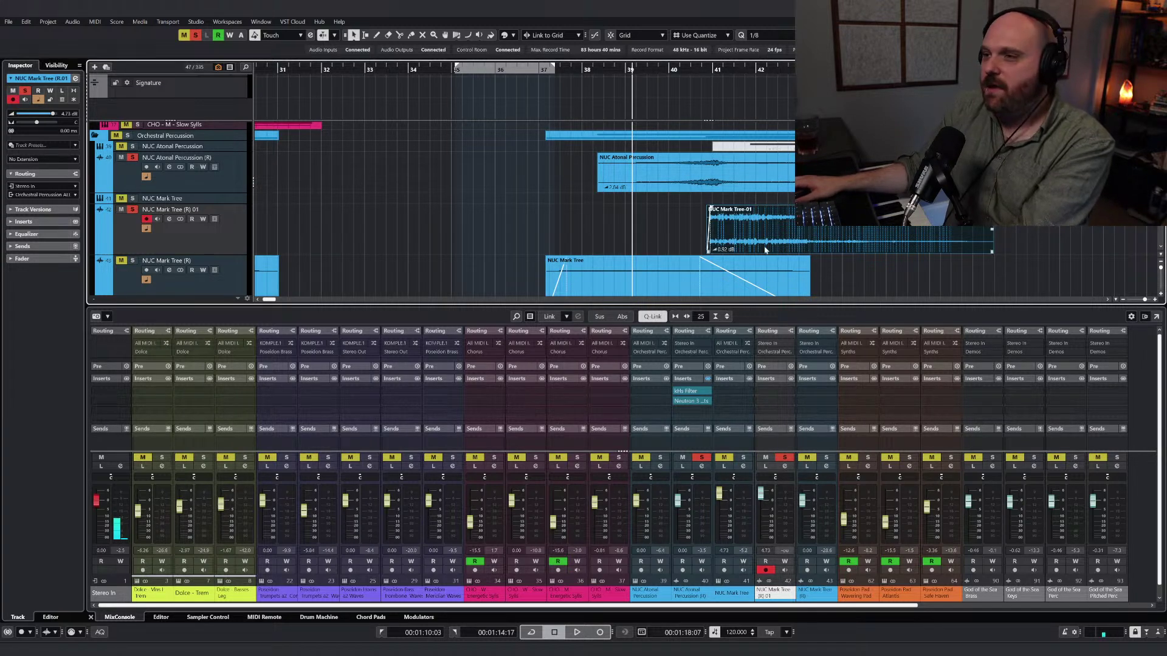
Step: Raise the boom clip's volume to 6.05 dB while playing it against the atonal percussion swell
{"action": "left_click", "coordinate": [711, 245]}
{"action": "left_click_drag", "start_coordinate": [711, 241], "coordinate": [674, 240]}
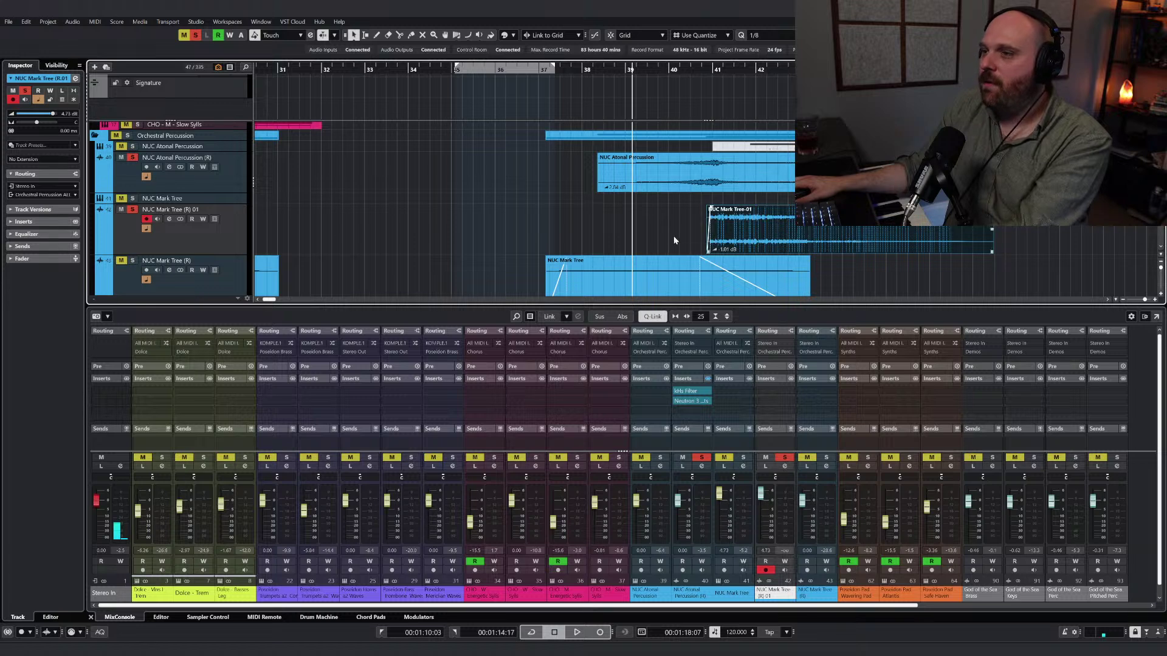
{"action": "key", "text": "space"}
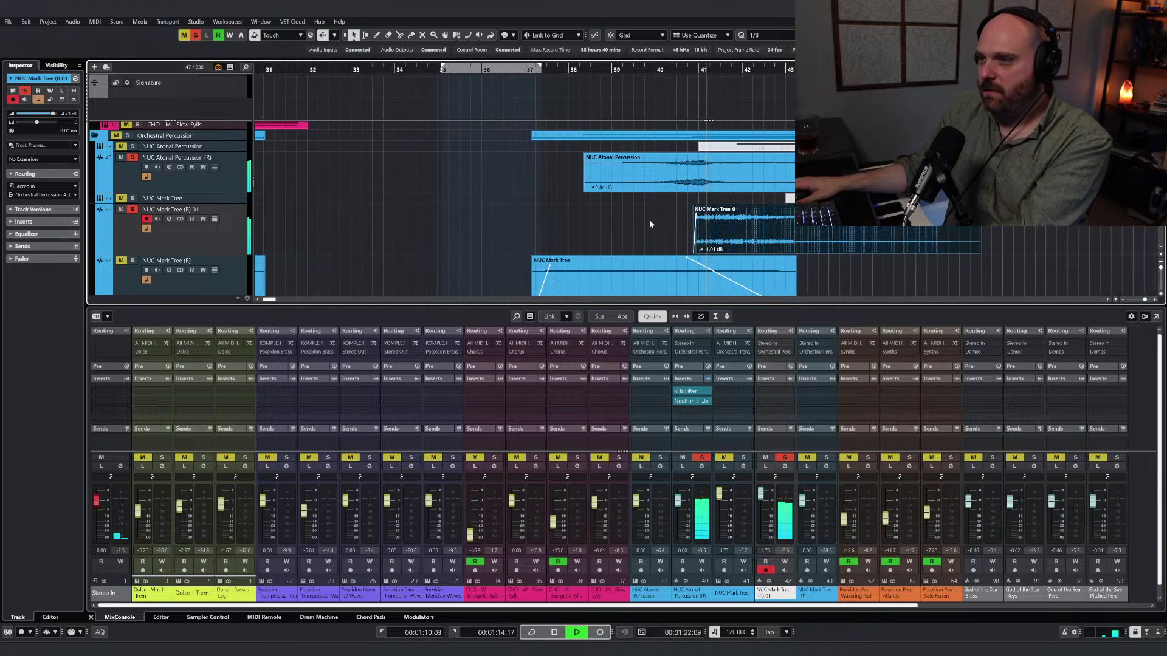
{"action": "key", "text": "space"}
{"action": "left_click", "coordinate": [683, 243]}
{"action": "left_click_drag", "start_coordinate": [683, 243], "coordinate": [683, 226]}
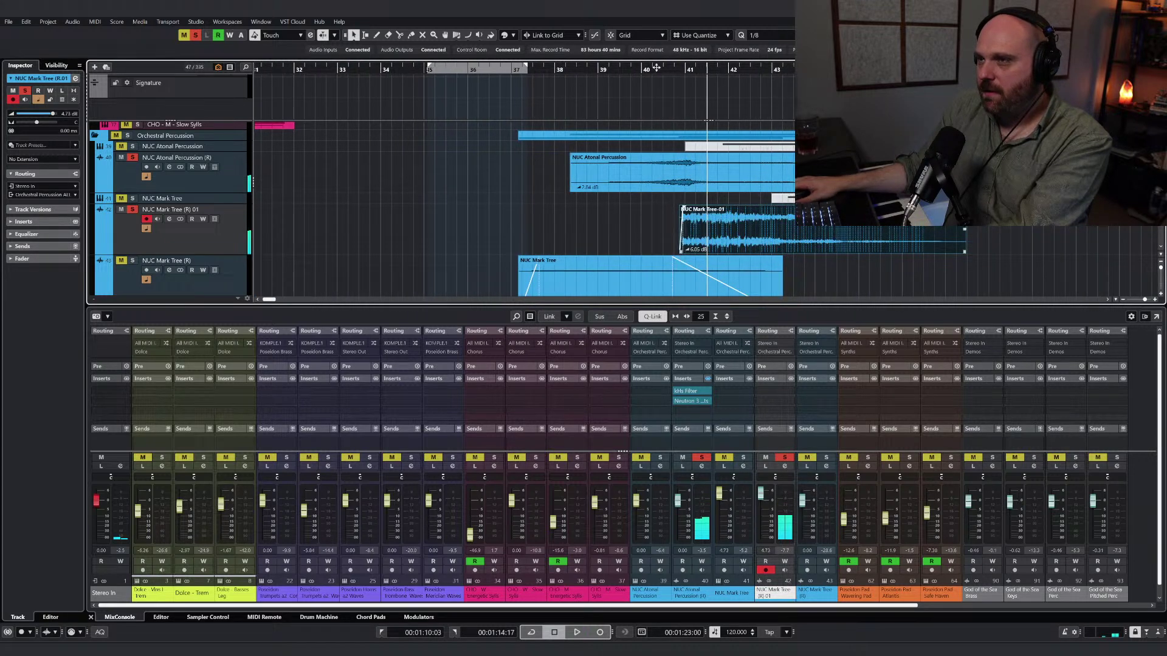
{"action": "key", "text": "space"}
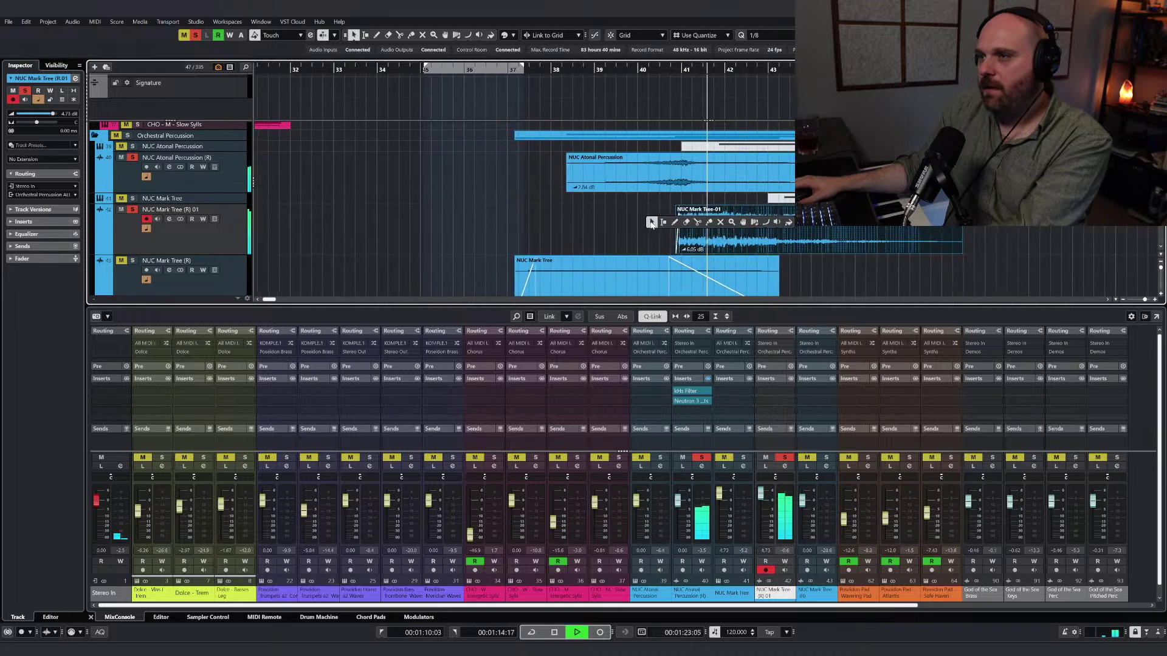
{"action": "key", "text": "space"}
Step: Shorten the end of the boom clip, give it a long fade-out and slightly lower its clip volume
{"action": "left_click", "coordinate": [553, 70]}
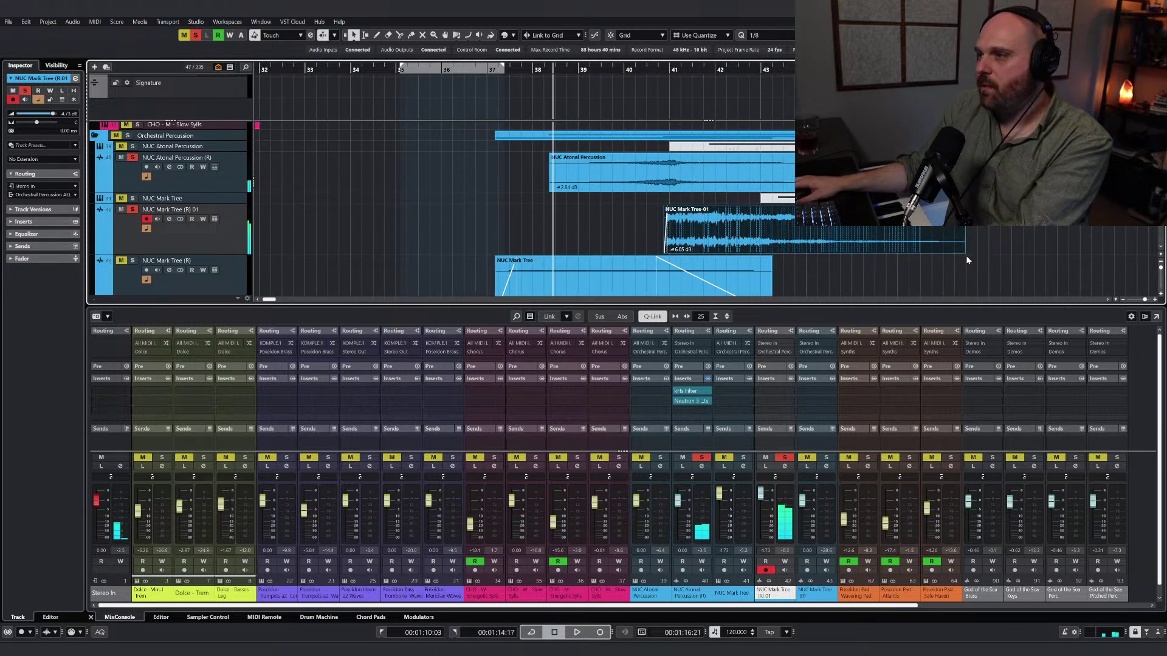
{"action": "left_click_drag", "start_coordinate": [966, 257], "coordinate": [944, 257]}
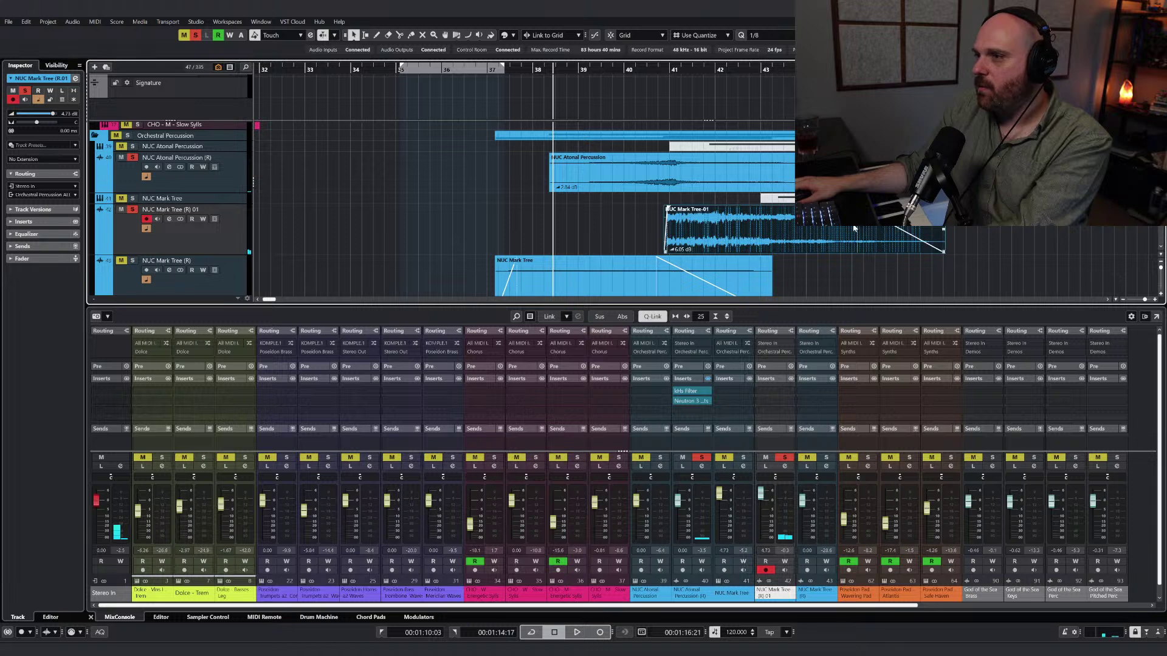
{"action": "left_click", "coordinate": [621, 231]}
{"action": "left_click_drag", "start_coordinate": [672, 249], "coordinate": [671, 248]}
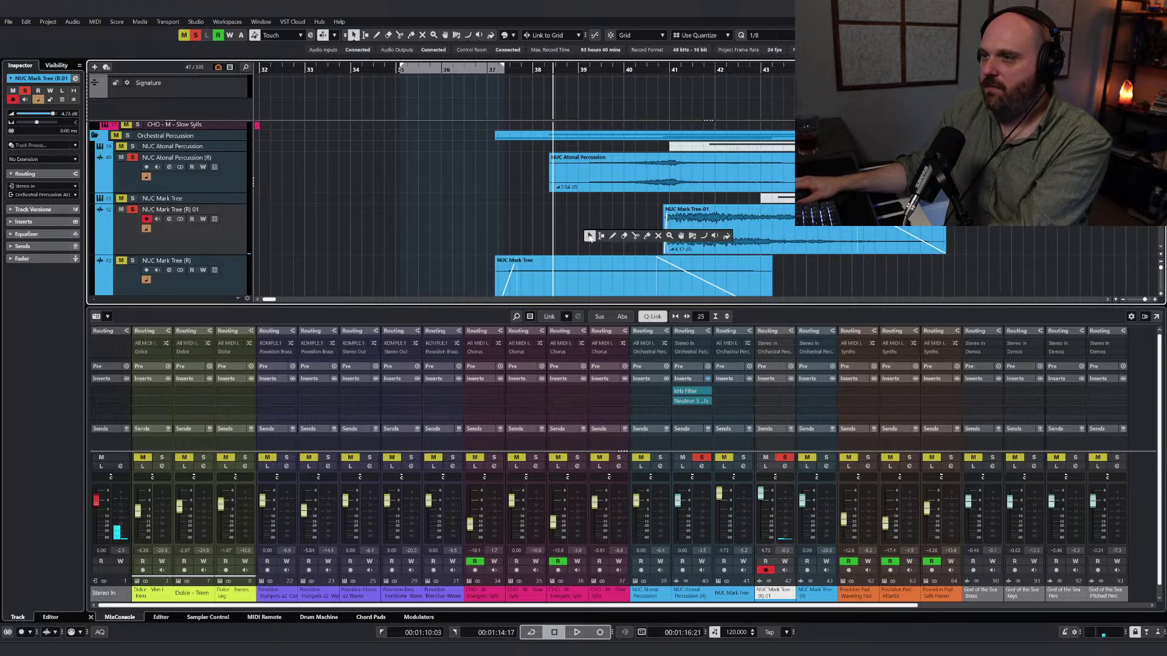
Step: Clear all solos, trim the NUC Atonal Percussion clip's start to about bar 39 and add a fade-in
{"action": "left_click", "coordinate": [195, 36]}
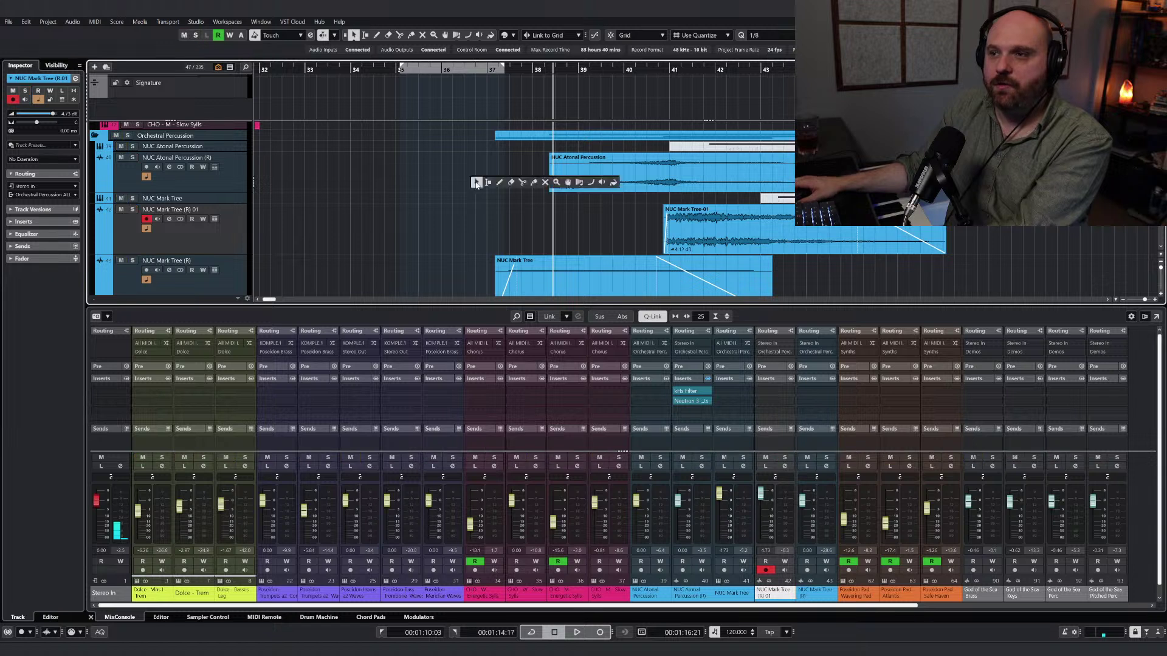
{"action": "left_click_drag", "start_coordinate": [555, 192], "coordinate": [598, 160]}
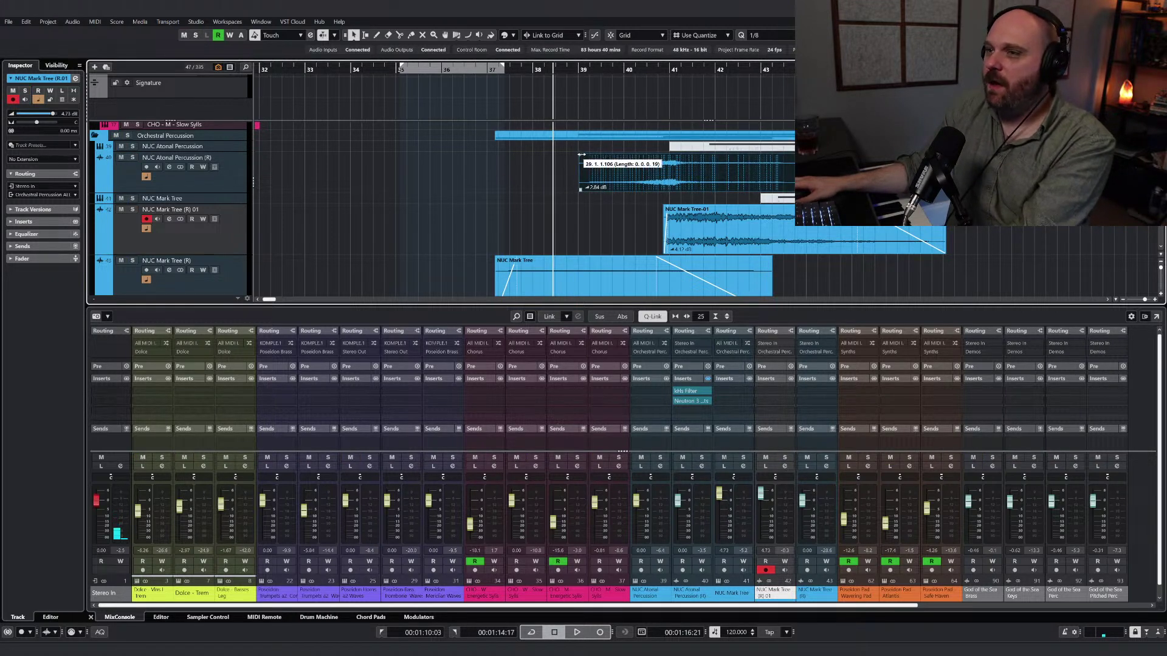
Step: Play the full mix from 00:01:15:20 and lower the boom clip's volume to 0.92 dB
{"action": "left_click", "coordinate": [533, 66]}
{"action": "scroll", "coordinate": [494, 213], "scroll_direction": "up", "scroll_amount": 2}
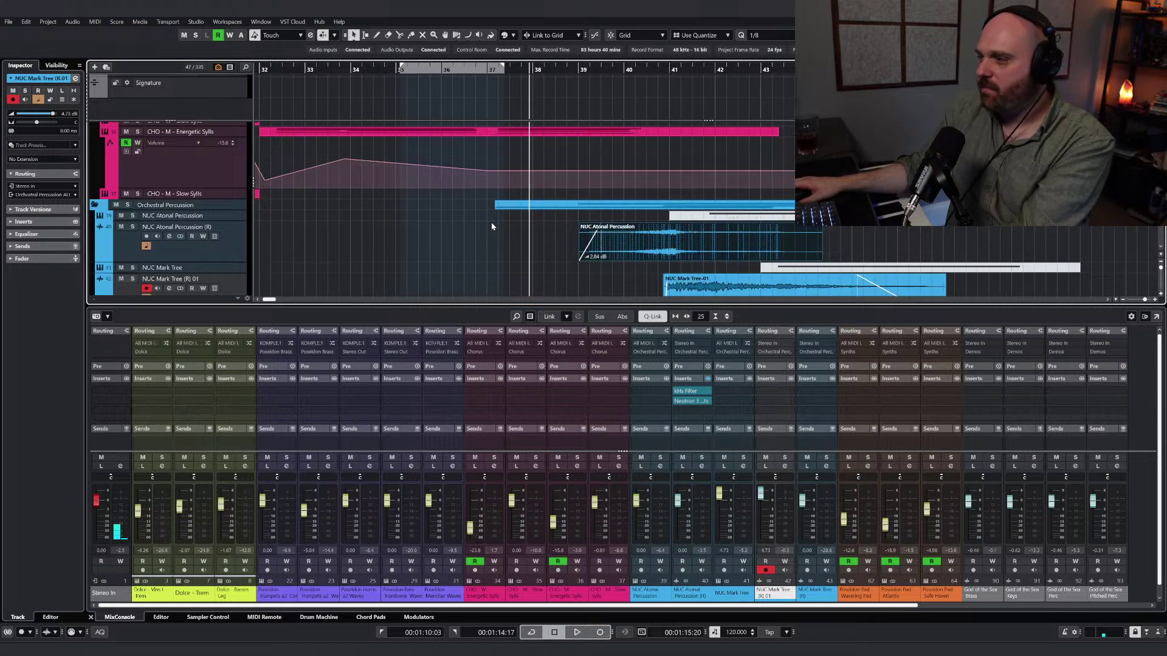
{"action": "key", "text": "space"}
{"action": "scroll", "coordinate": [551, 226], "scroll_direction": "down", "scroll_amount": 2}
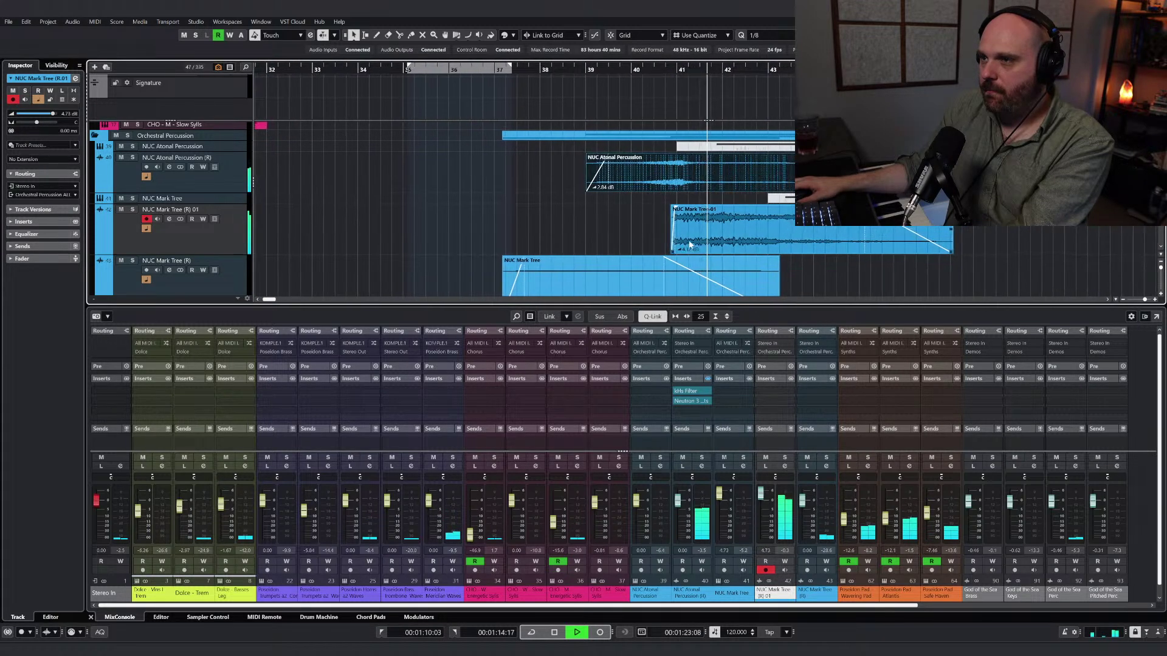
{"action": "mouse_move", "coordinate": [689, 244]}
{"action": "left_mouse_down"}
{"action": "mouse_move", "coordinate": [699, 242]}
{"action": "mouse_move", "coordinate": [679, 253]}
{"action": "left_mouse_up"}
{"action": "key", "text": "space"}
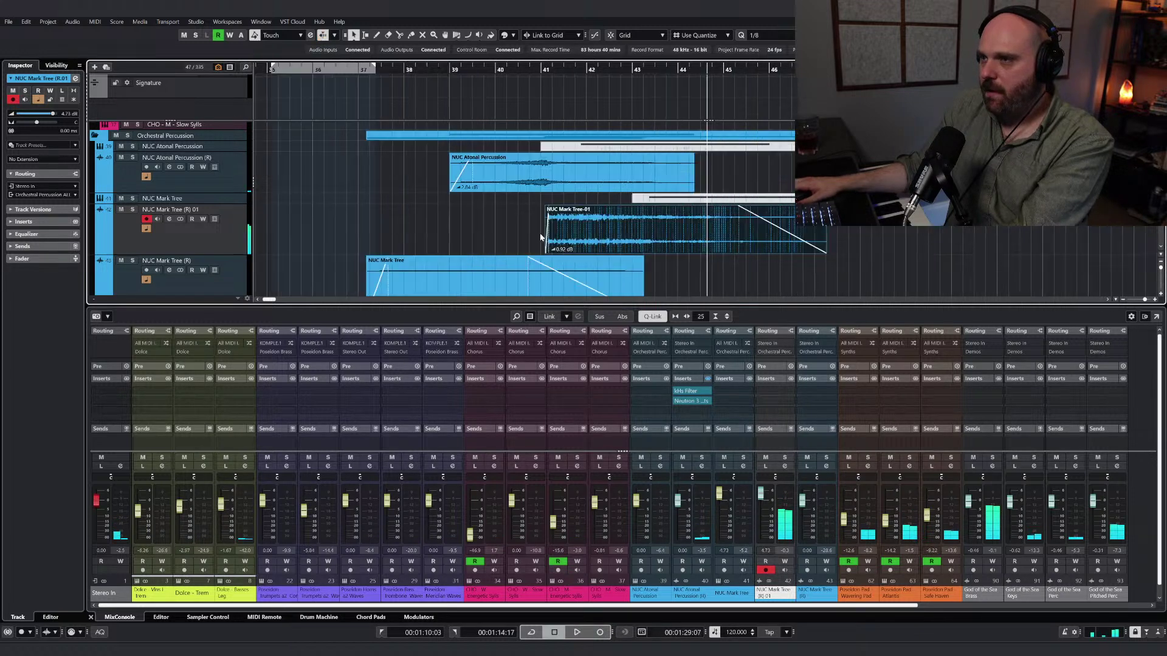
{"action": "scroll", "coordinate": [464, 212], "scroll_direction": "down", "scroll_amount": 15}
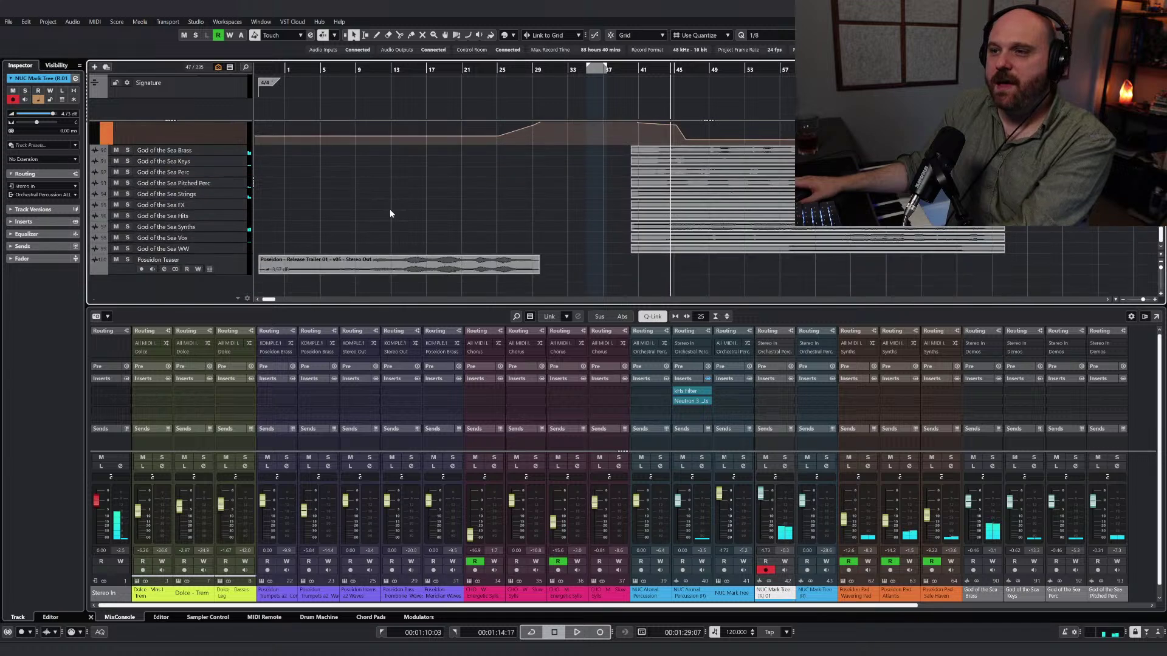
Step: Play the full arrangement from the beginning and slightly adjust the Poseidon Teaser clip's volume
{"action": "scroll", "coordinate": [432, 239], "scroll_direction": "up", "scroll_amount": 5}
{"action": "scroll", "coordinate": [472, 257], "scroll_direction": "up", "scroll_amount": 5}
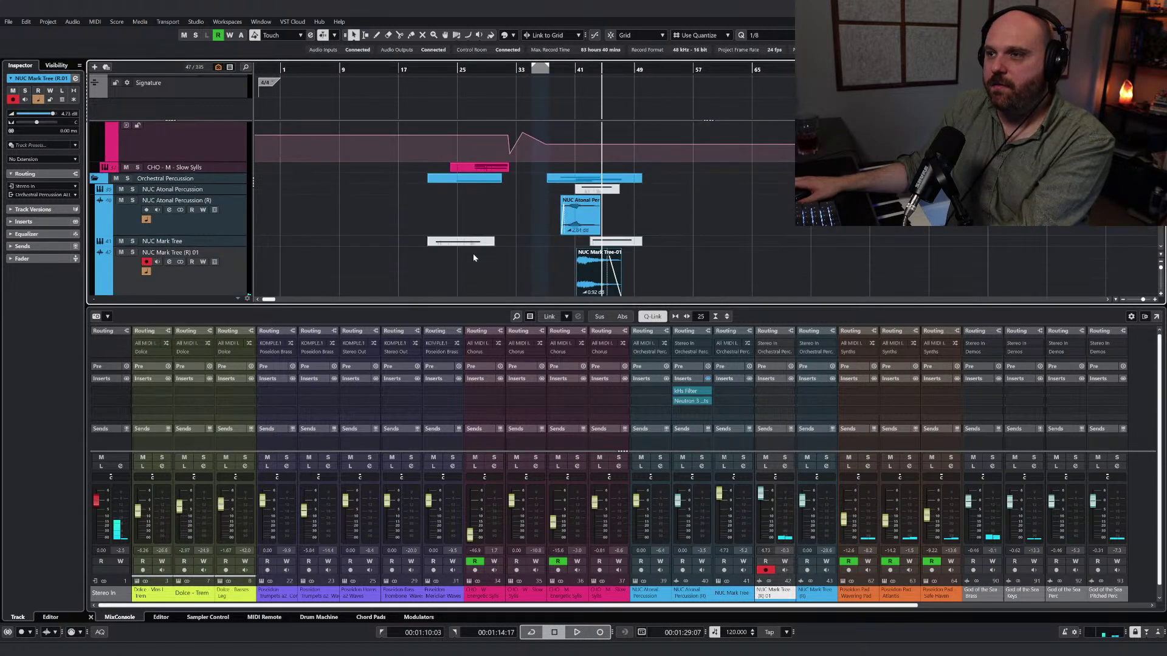
{"action": "scroll", "coordinate": [473, 255], "scroll_direction": "up", "scroll_amount": 8}
{"action": "left_click", "coordinate": [366, 70]}
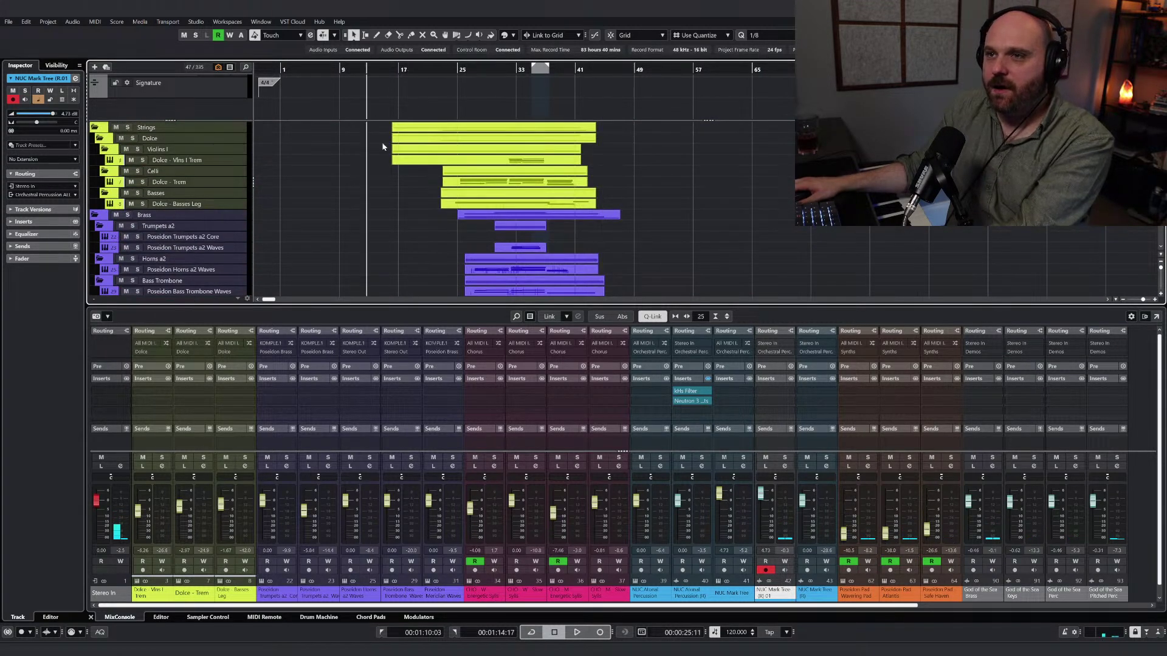
{"action": "scroll", "coordinate": [412, 207], "scroll_direction": "down", "scroll_amount": 15}
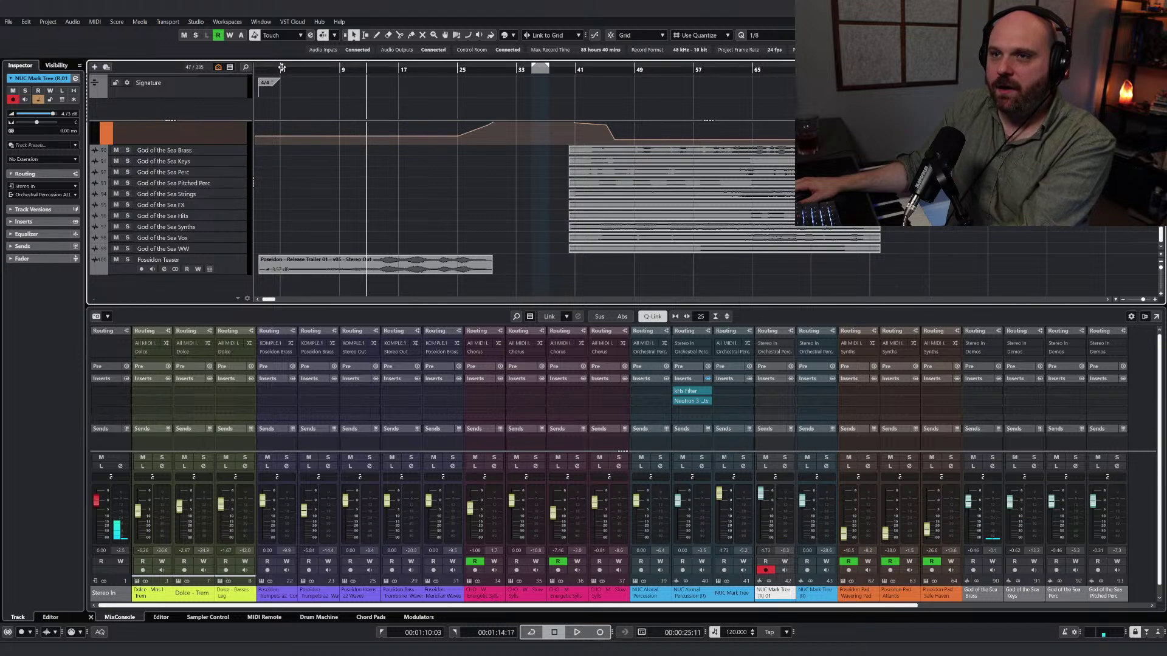
{"action": "left_click", "coordinate": [260, 70]}
{"action": "key", "text": "space"}
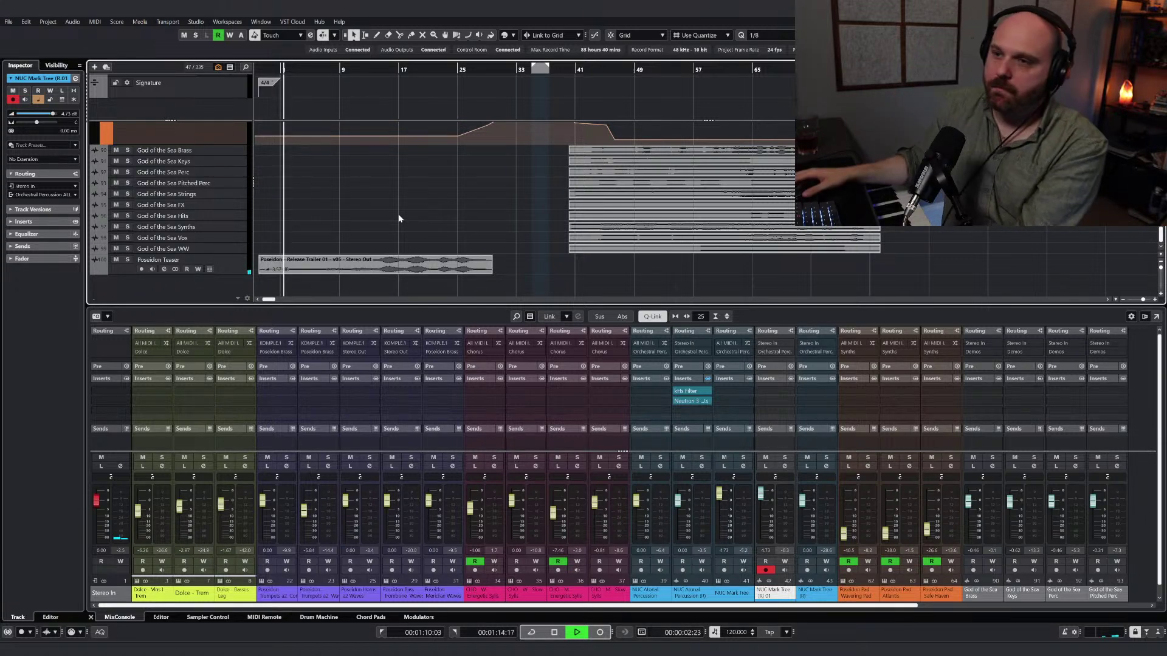
{"action": "left_click_drag", "start_coordinate": [266, 270], "coordinate": [267, 273]}
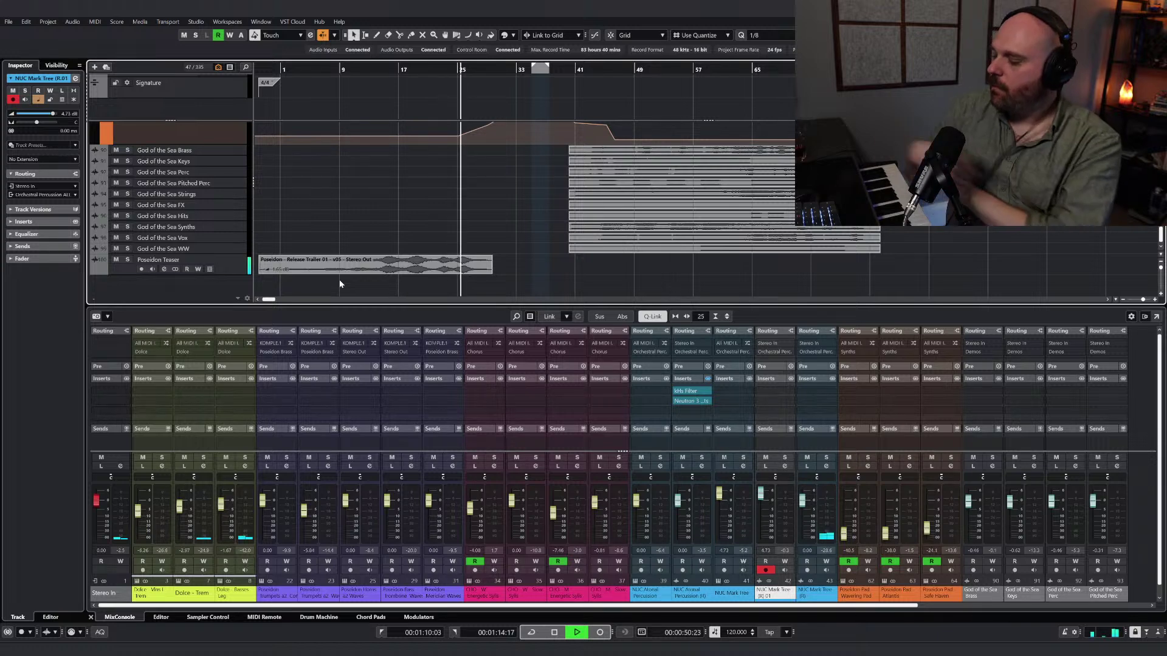
Step: Listen through the build to about bar 47 while examining the pad, choir, brass and percussion tracks and their volume automation
{"action": "scroll", "coordinate": [389, 225], "scroll_direction": "up", "scroll_amount": 10}
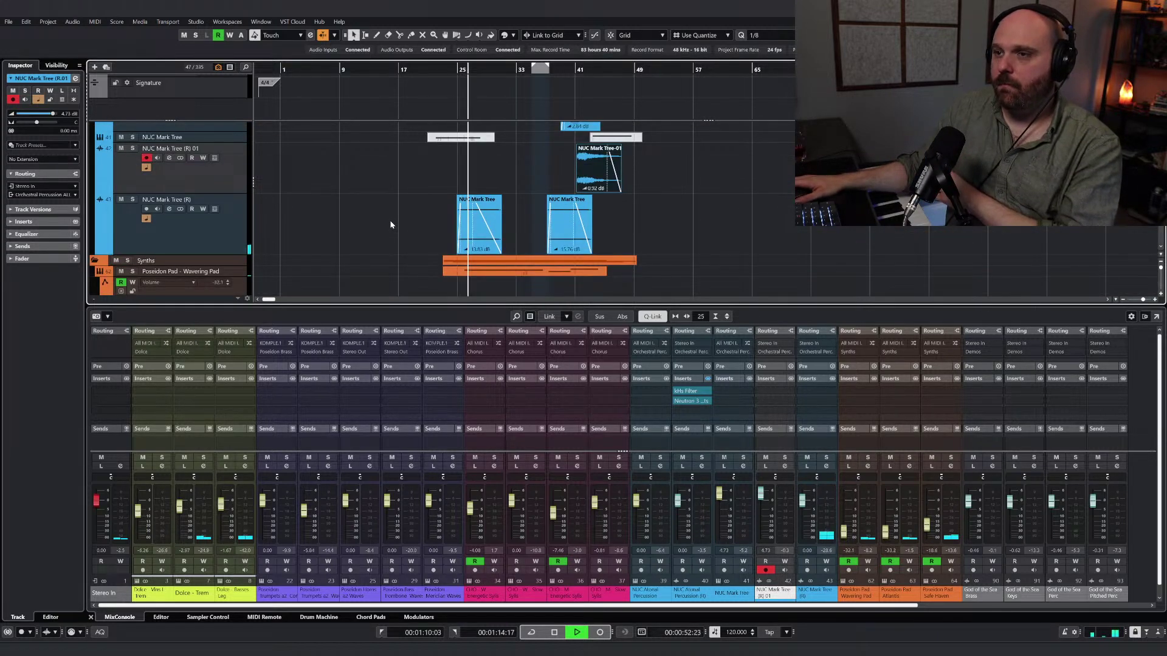
{"action": "scroll", "coordinate": [390, 226], "scroll_direction": "down", "scroll_amount": 1}
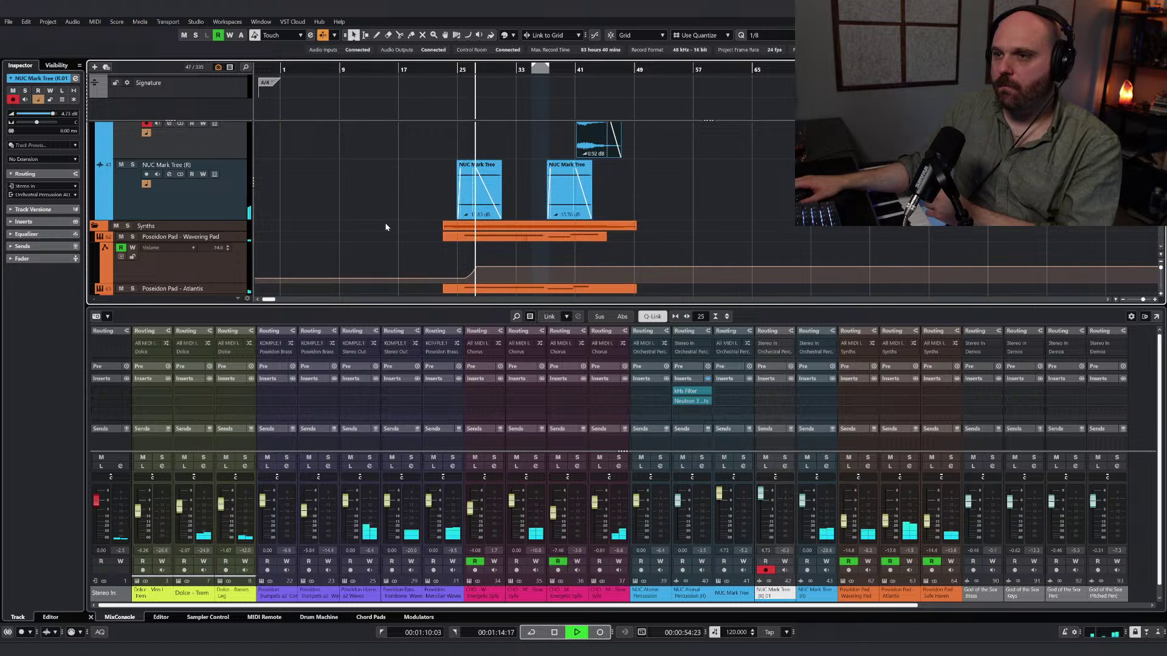
{"action": "scroll", "coordinate": [393, 226], "scroll_direction": "down", "scroll_amount": 10}
{"action": "scroll", "coordinate": [394, 225], "scroll_direction": "up", "scroll_amount": 12}
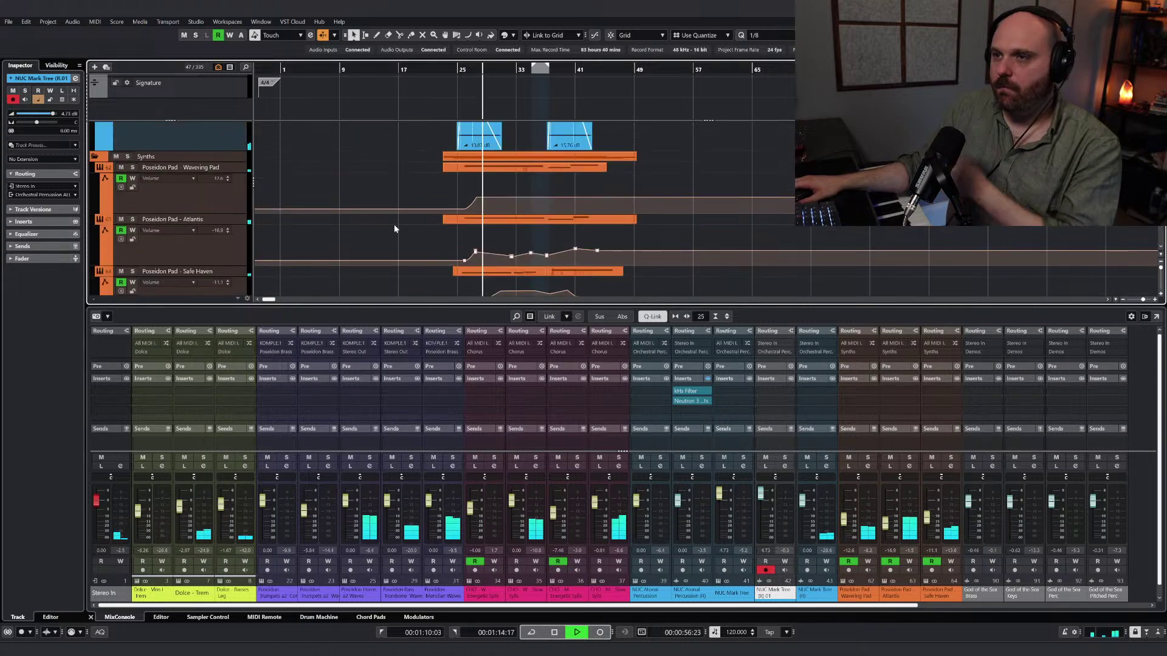
{"action": "scroll", "coordinate": [395, 230], "scroll_direction": "up", "scroll_amount": 8}
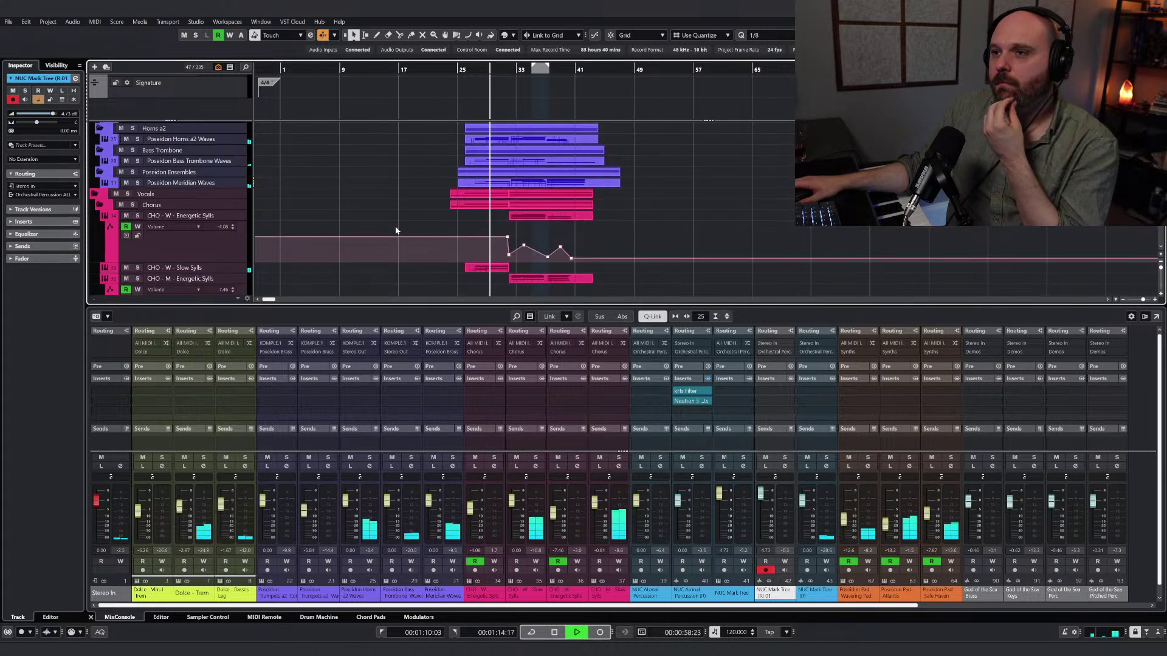
{"action": "scroll", "coordinate": [400, 242], "scroll_direction": "down", "scroll_amount": 3}
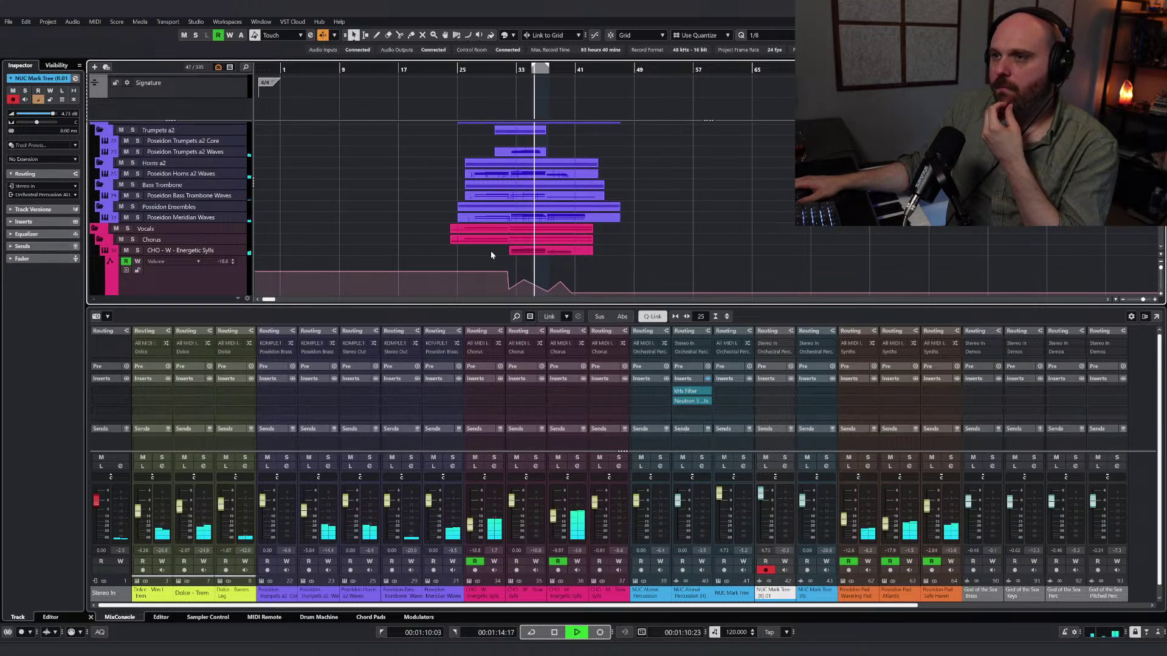
{"action": "scroll", "coordinate": [491, 255], "scroll_direction": "down", "scroll_amount": 3}
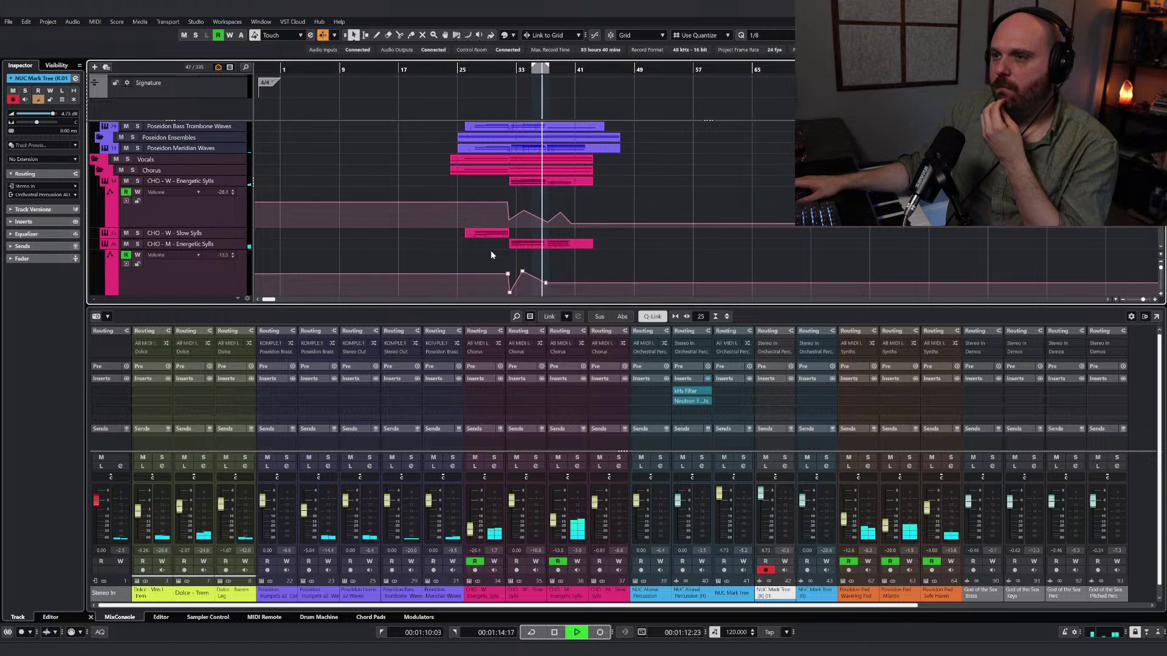
{"action": "scroll", "coordinate": [492, 255], "scroll_direction": "up", "scroll_amount": 5}
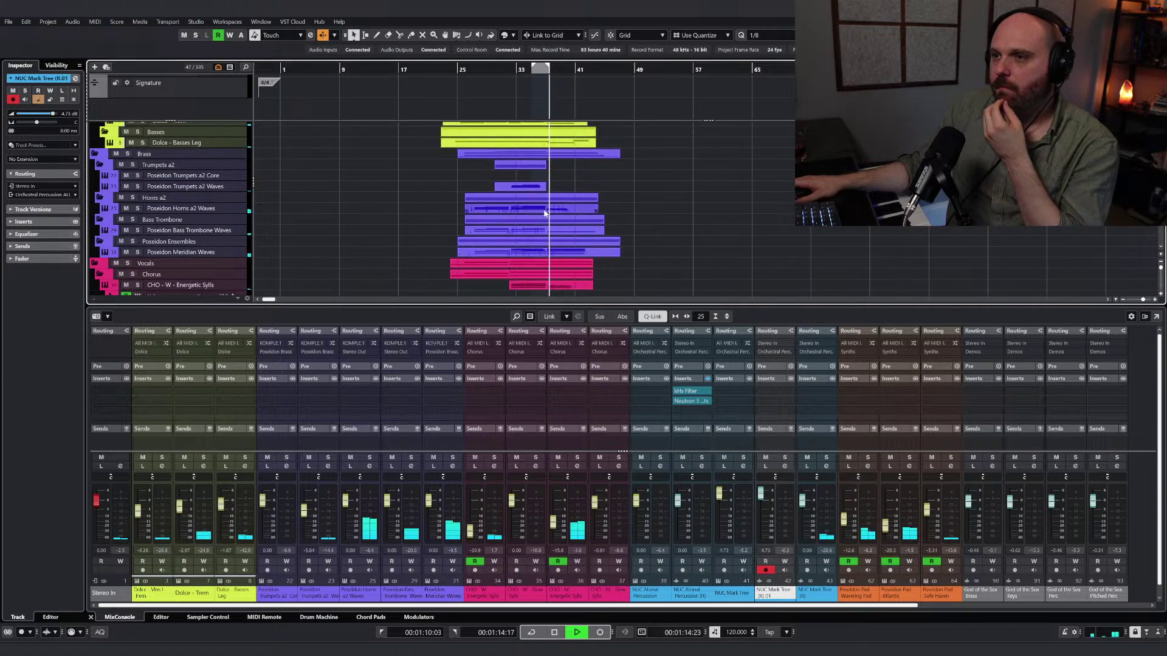
{"action": "left_click", "coordinate": [525, 207]}
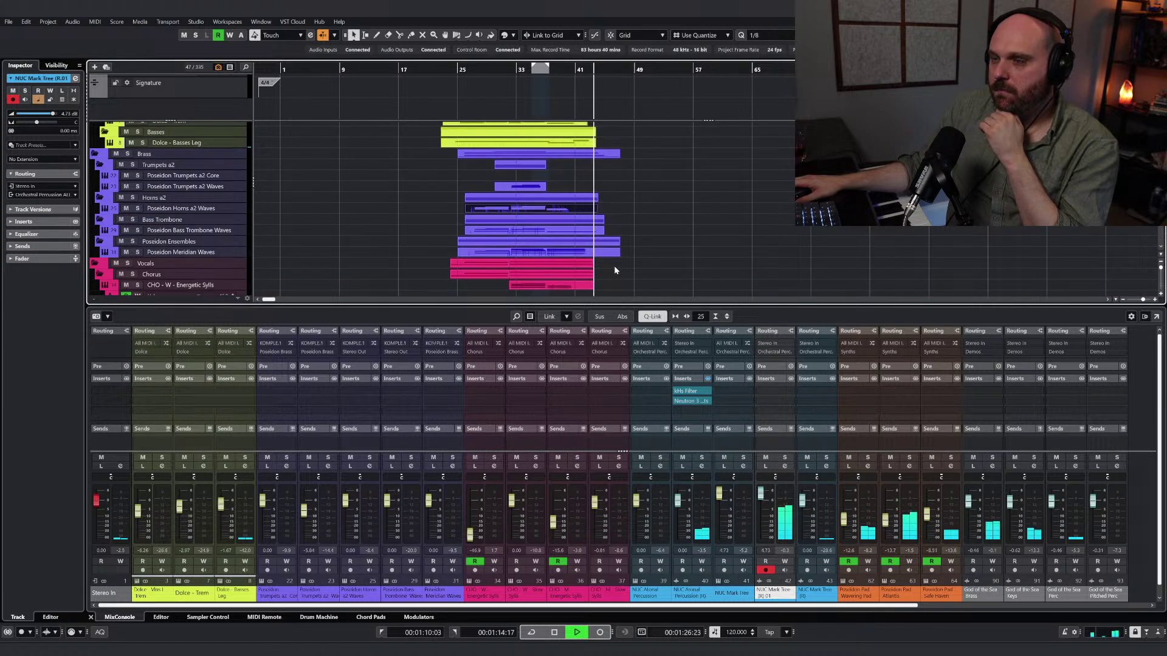
{"action": "scroll", "coordinate": [615, 267], "scroll_direction": "down", "scroll_amount": 8}
{"action": "scroll", "coordinate": [615, 268], "scroll_direction": "down", "scroll_amount": 10}
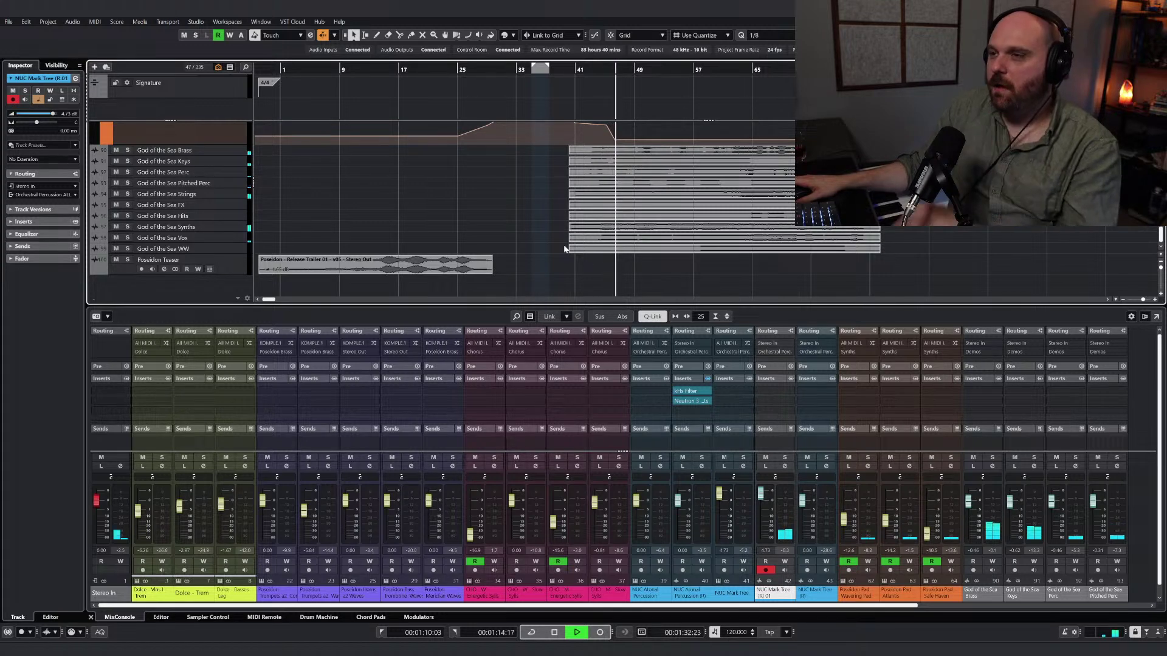
{"action": "scroll", "coordinate": [533, 239], "scroll_direction": "up", "scroll_amount": 10}
{"action": "key", "text": "space"}
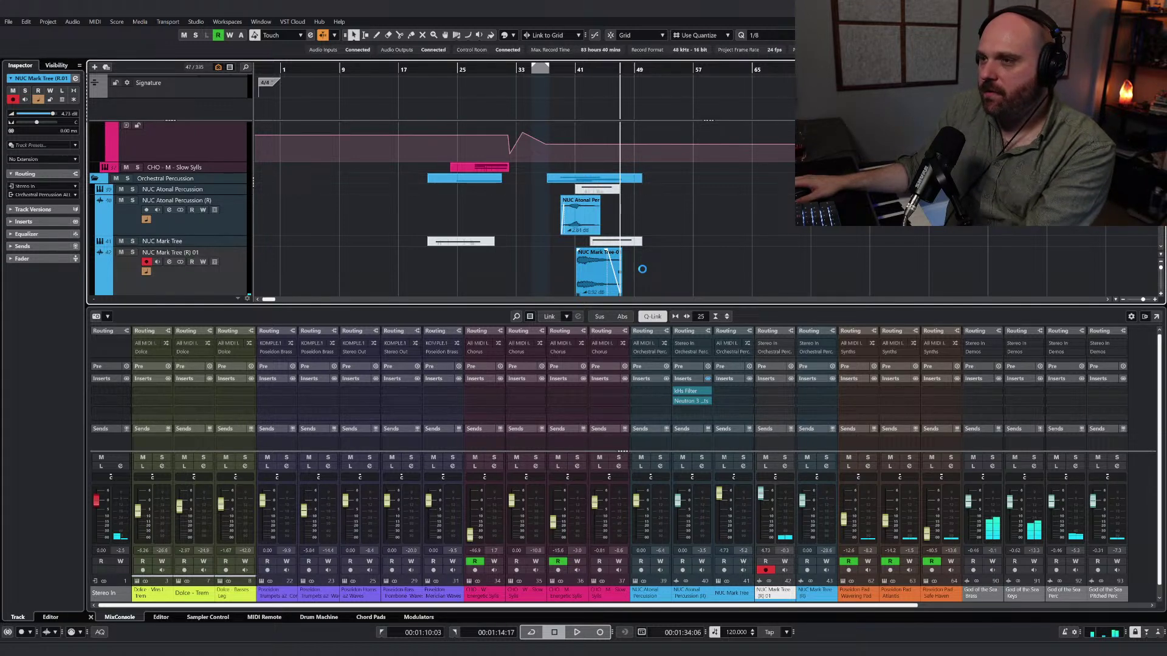
Step: Continue playback through the God of the Sea section and slightly lower the God of the Sea Perc fader
{"action": "scroll", "coordinate": [641, 268], "scroll_direction": "down", "scroll_amount": 4}
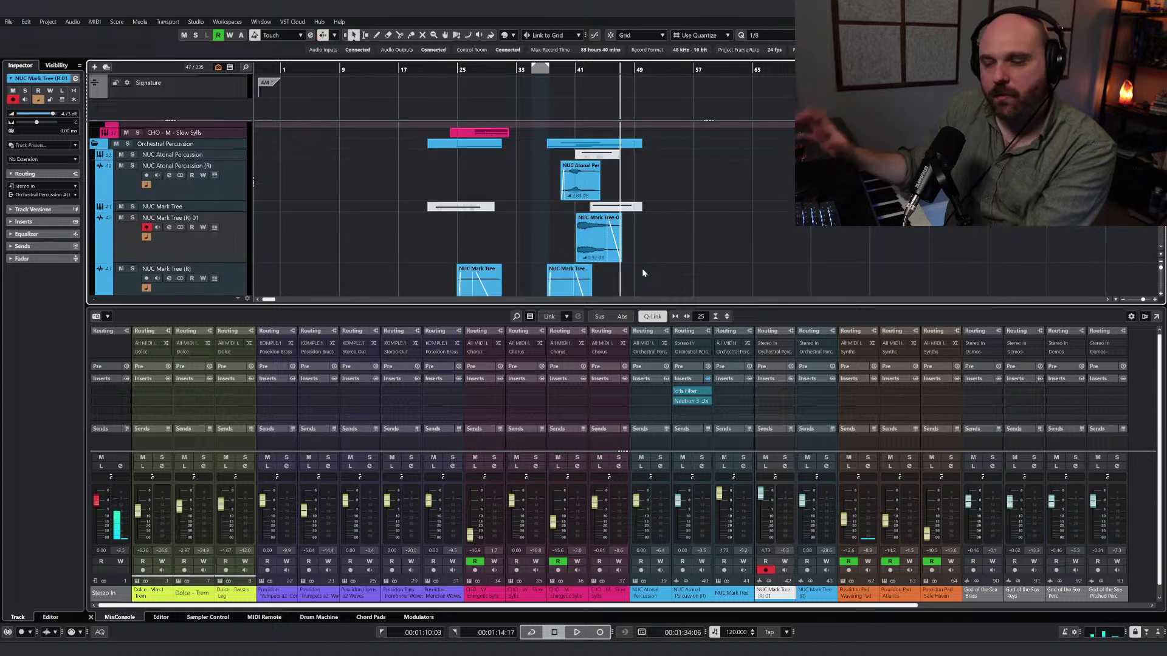
{"action": "scroll", "coordinate": [642, 268], "scroll_direction": "down", "scroll_amount": 6}
{"action": "scroll", "coordinate": [643, 270], "scroll_direction": "up", "scroll_amount": 1}
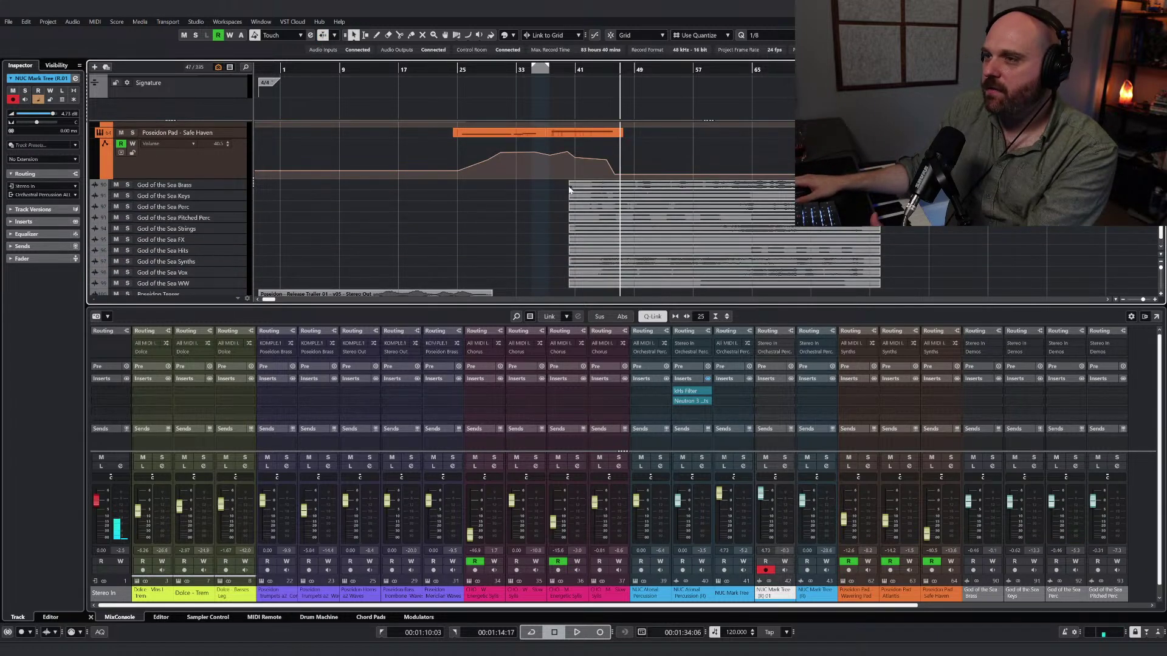
{"action": "key", "text": "space"}
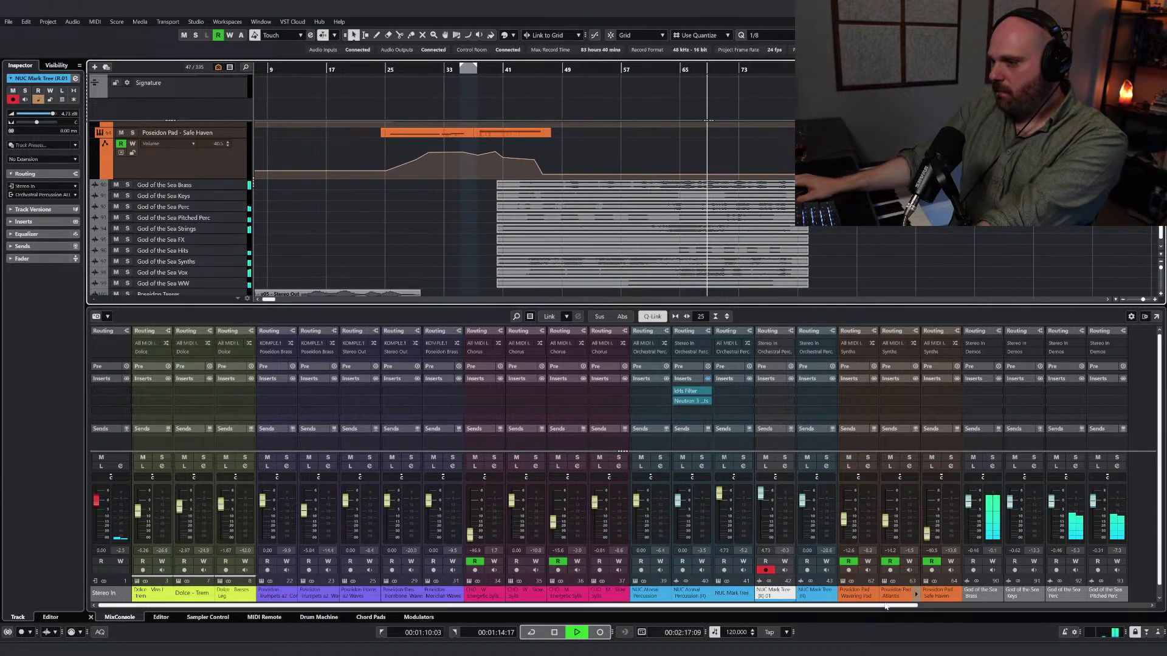
{"action": "left_click_drag", "start_coordinate": [886, 606], "coordinate": [953, 606]}
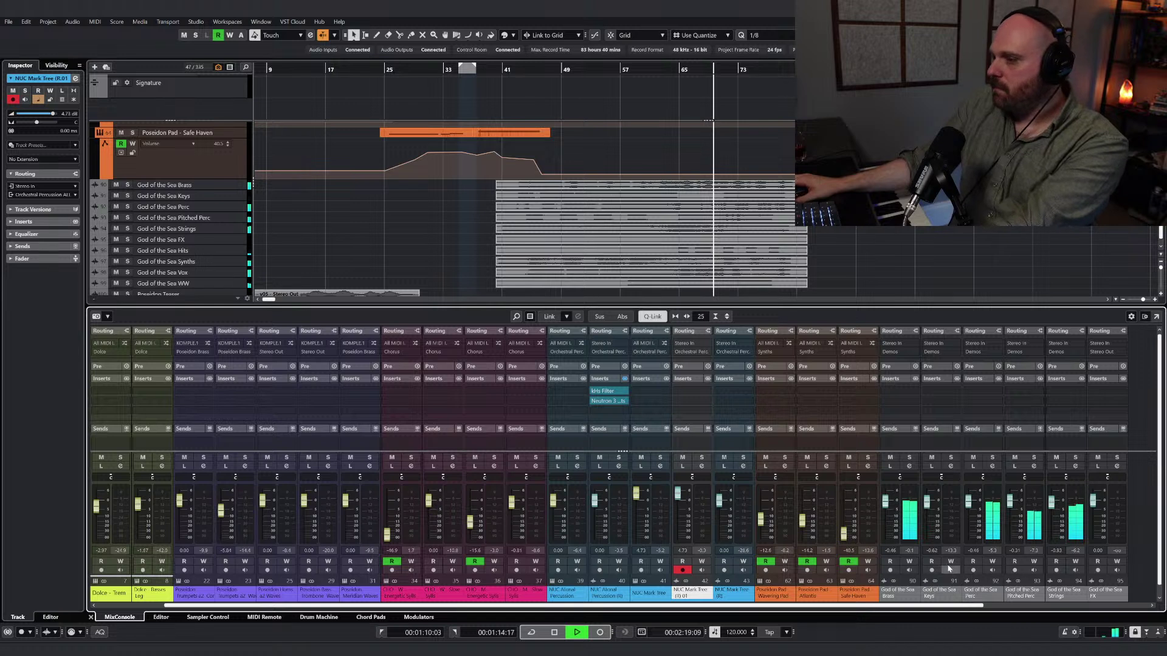
{"action": "left_click_drag", "start_coordinate": [970, 506], "coordinate": [970, 510]}
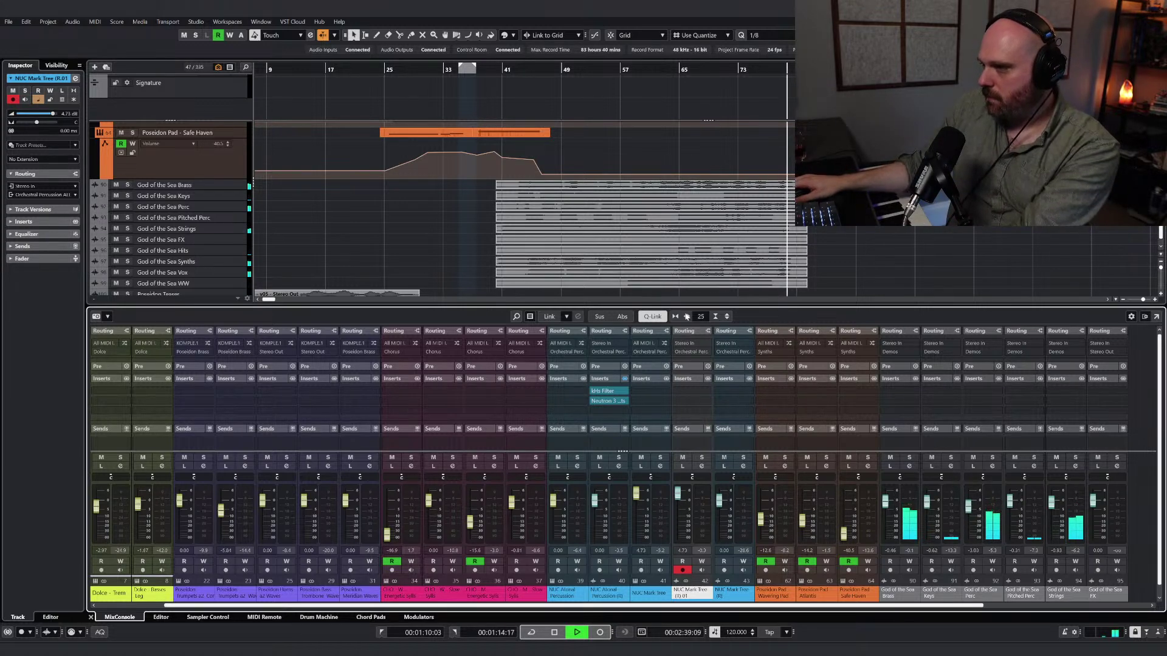
{"action": "scroll", "coordinate": [557, 218], "scroll_direction": "up", "scroll_amount": 15}
{"action": "key", "text": "space"}
Step: Solo the Brass folder and play it from about bar 37
{"action": "scroll", "coordinate": [538, 217], "scroll_direction": "down", "scroll_amount": 5}
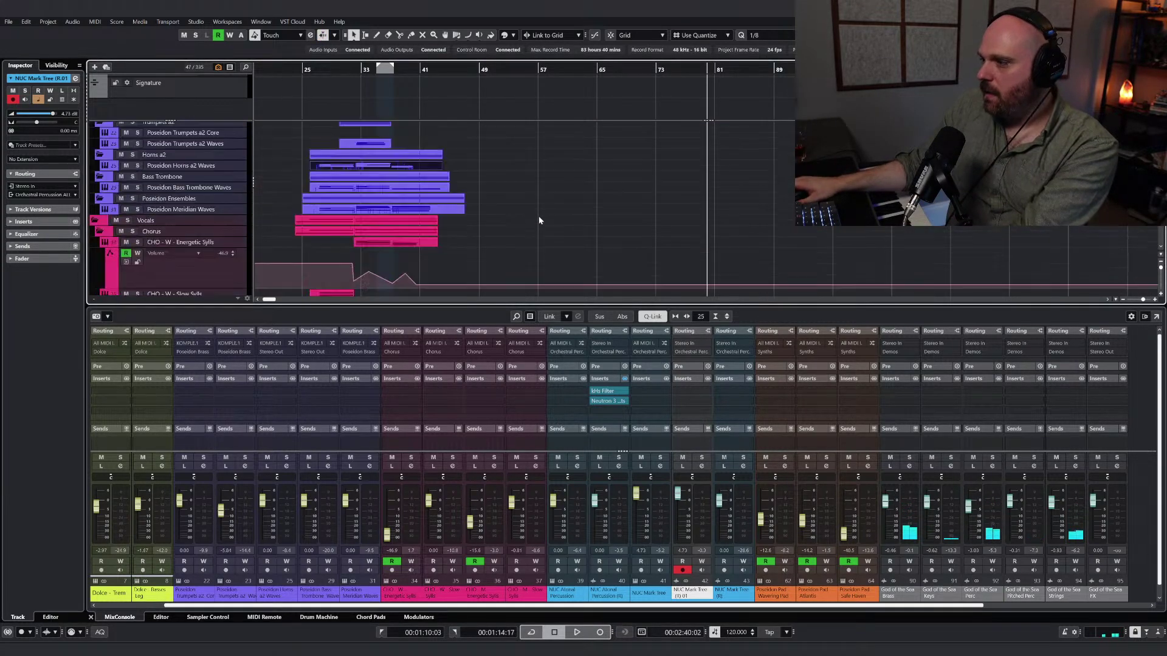
{"action": "scroll", "coordinate": [538, 219], "scroll_direction": "down", "scroll_amount": 4}
{"action": "scroll", "coordinate": [534, 216], "scroll_direction": "up", "scroll_amount": 10}
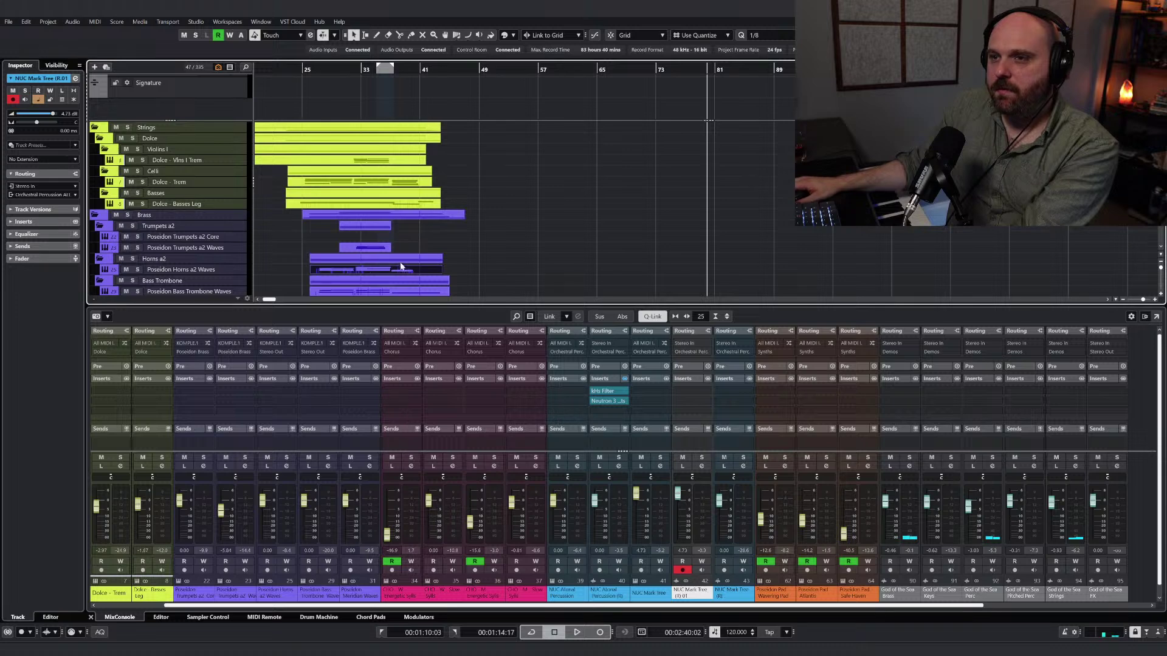
{"action": "scroll", "coordinate": [451, 249], "scroll_direction": "up", "scroll_amount": 3}
{"action": "scroll", "coordinate": [592, 265], "scroll_direction": "left", "scroll_amount": 6}
{"action": "scroll", "coordinate": [592, 265], "scroll_direction": "up", "scroll_amount": 1}
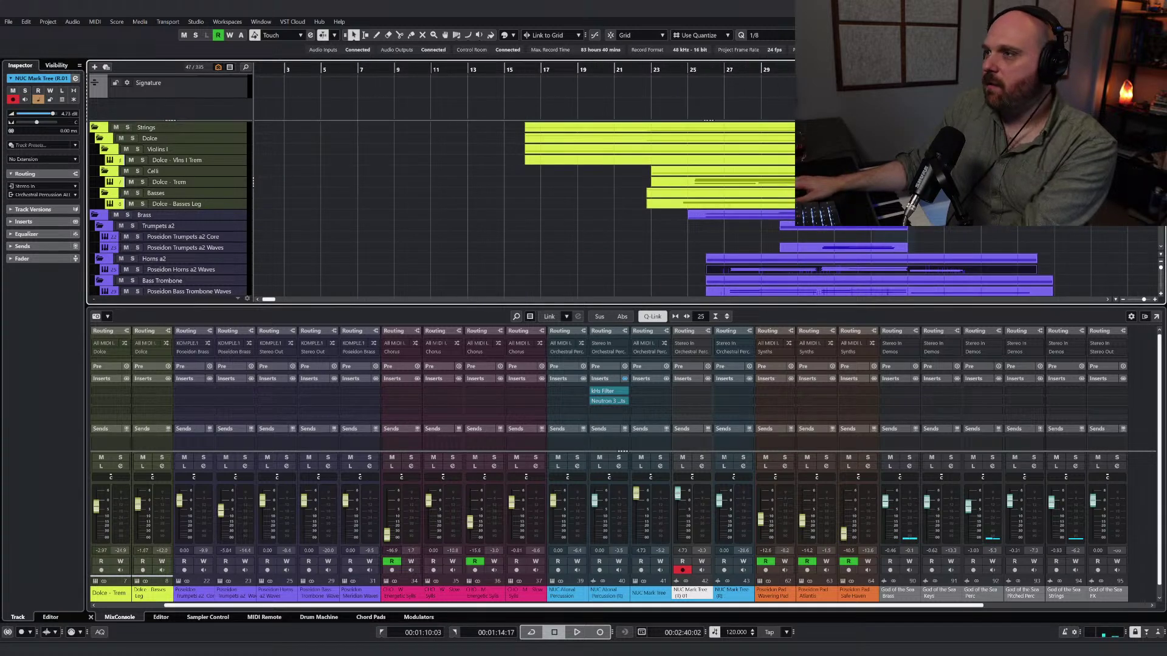
{"action": "left_click_drag", "start_coordinate": [908, 69], "coordinate": [908, 73]}
{"action": "left_click", "coordinate": [133, 216]}
{"action": "key", "text": "space"}
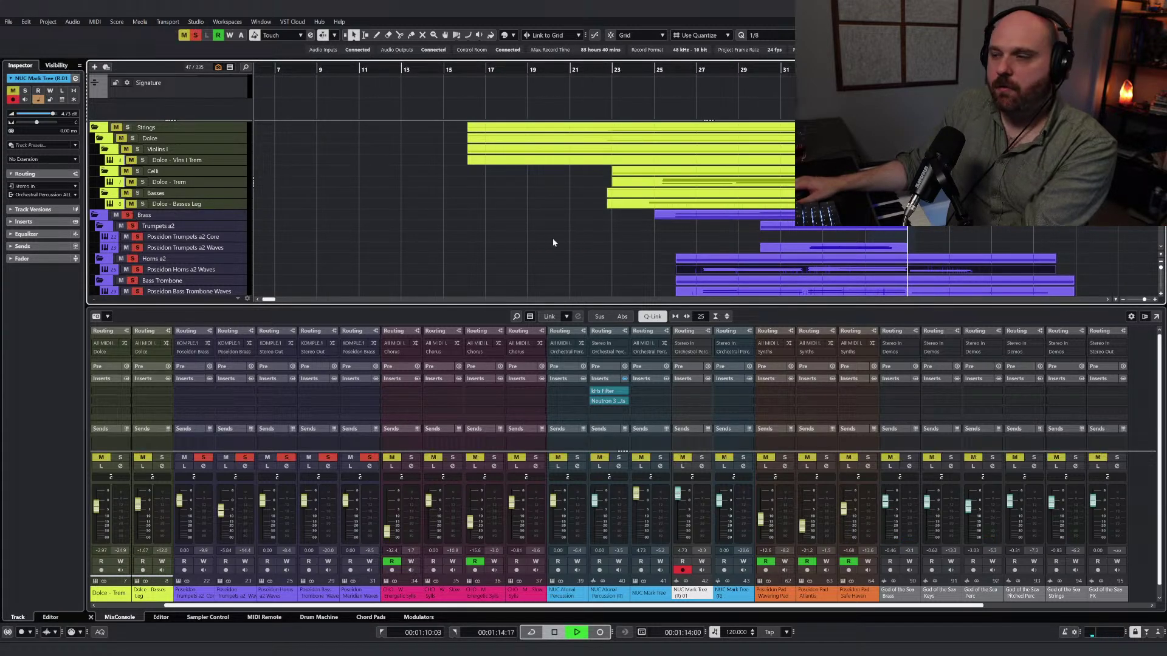
Step: Show volume automation for Poseidon Bass Trombone Waves and draw a dip at about bar 37 that ramps back up
{"action": "scroll", "coordinate": [608, 240], "scroll_direction": "down", "scroll_amount": 3}
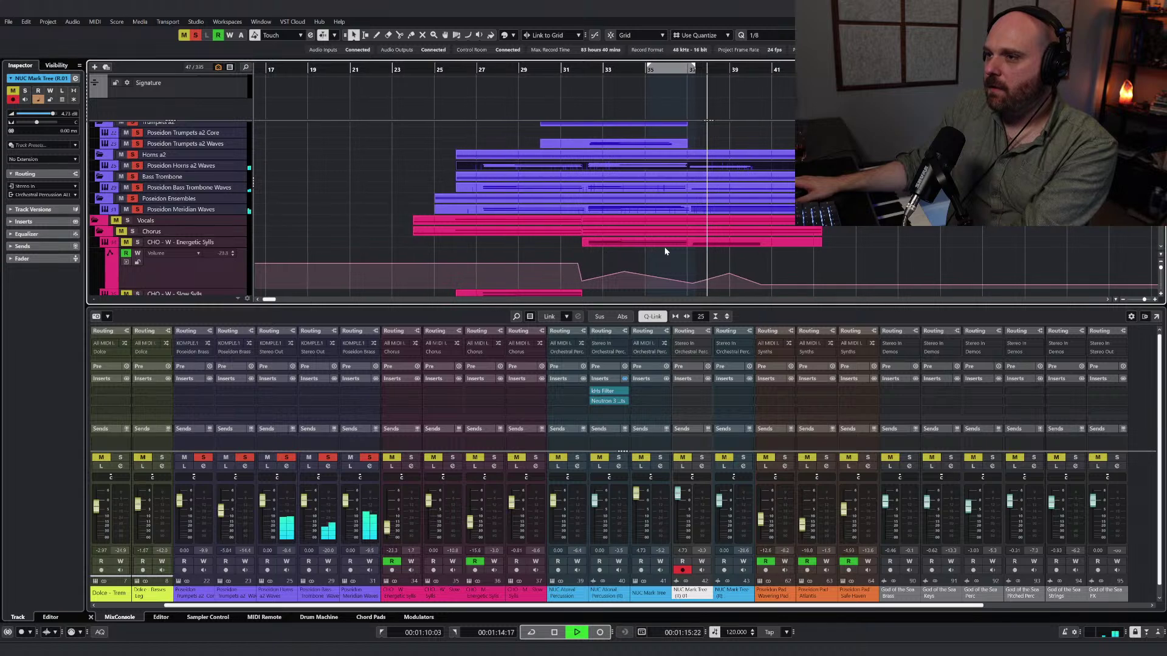
{"action": "left_click", "coordinate": [106, 189]}
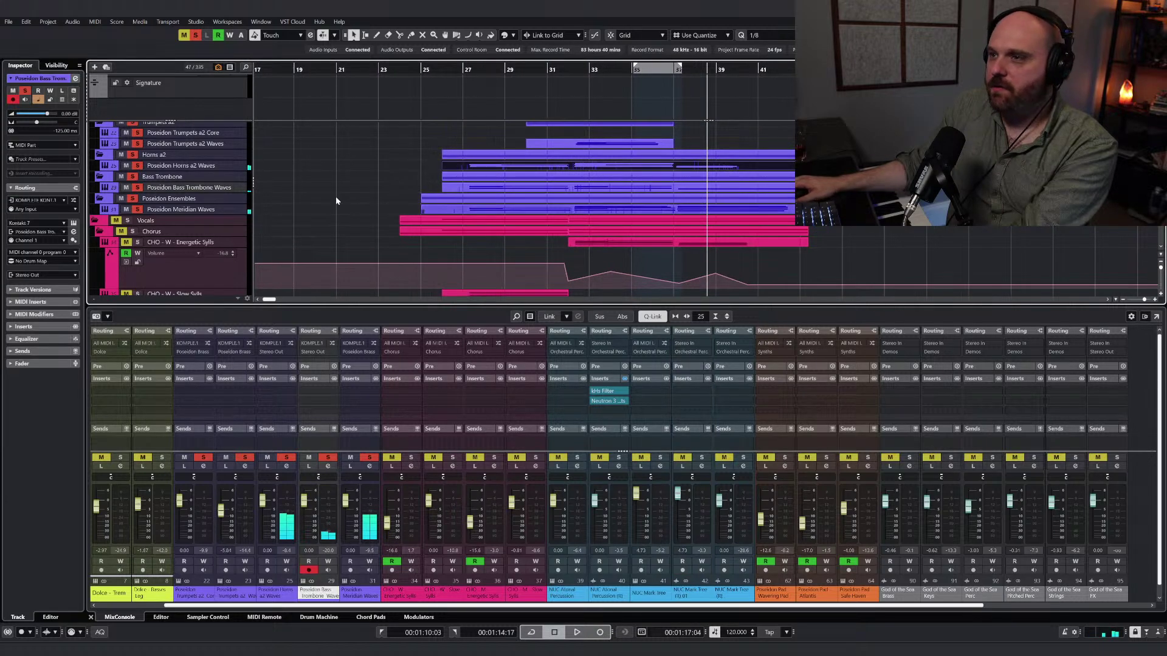
{"action": "left_click", "coordinate": [676, 198]}
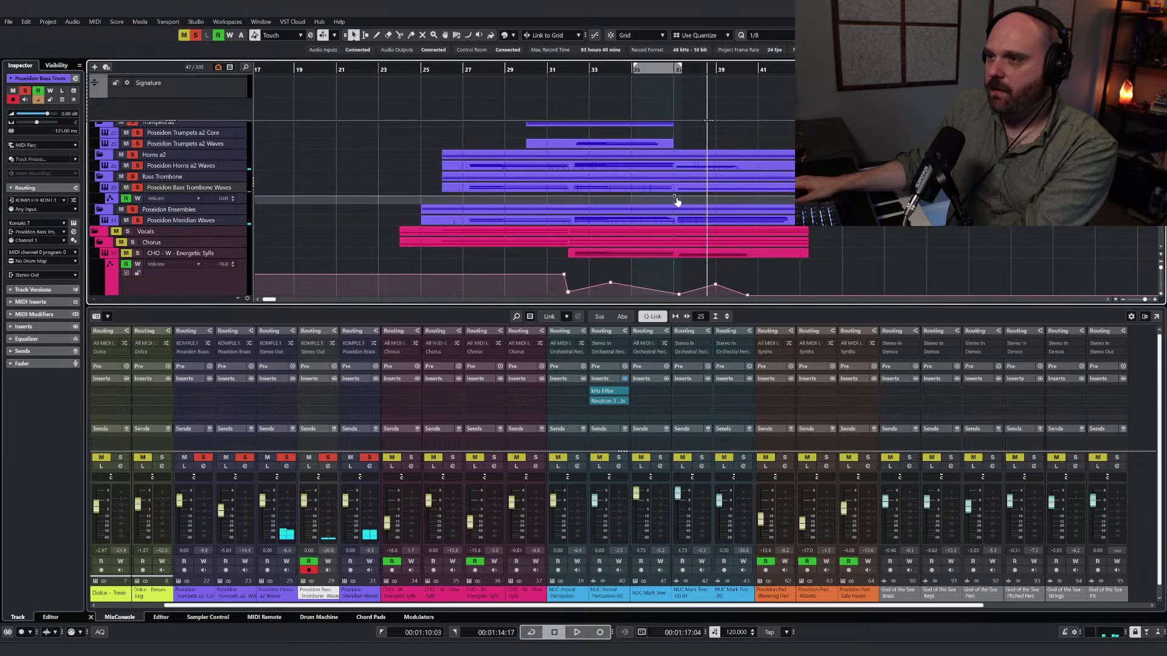
{"action": "left_click", "coordinate": [711, 196]}
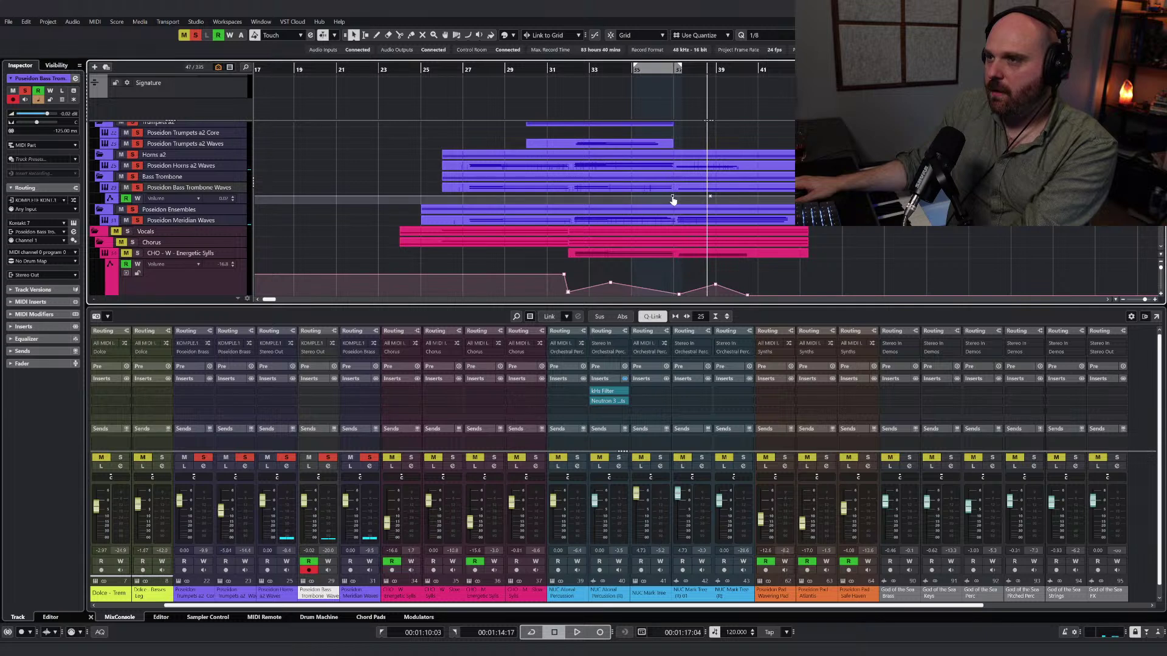
{"action": "left_click_drag", "start_coordinate": [675, 196], "coordinate": [674, 201]}
Step: Show volume automation for Poseidon Meridian Waves and draw a dip at bar 37 that ramps back up by about bar 39
{"action": "left_click", "coordinate": [110, 224]}
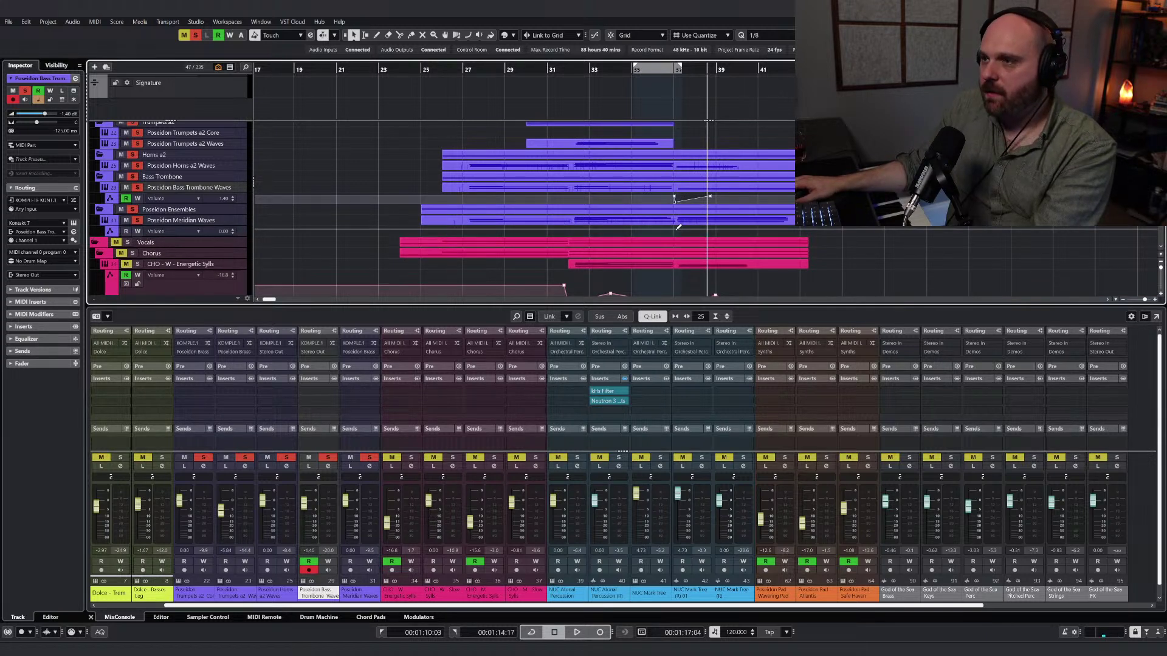
{"action": "left_click", "coordinate": [675, 230]}
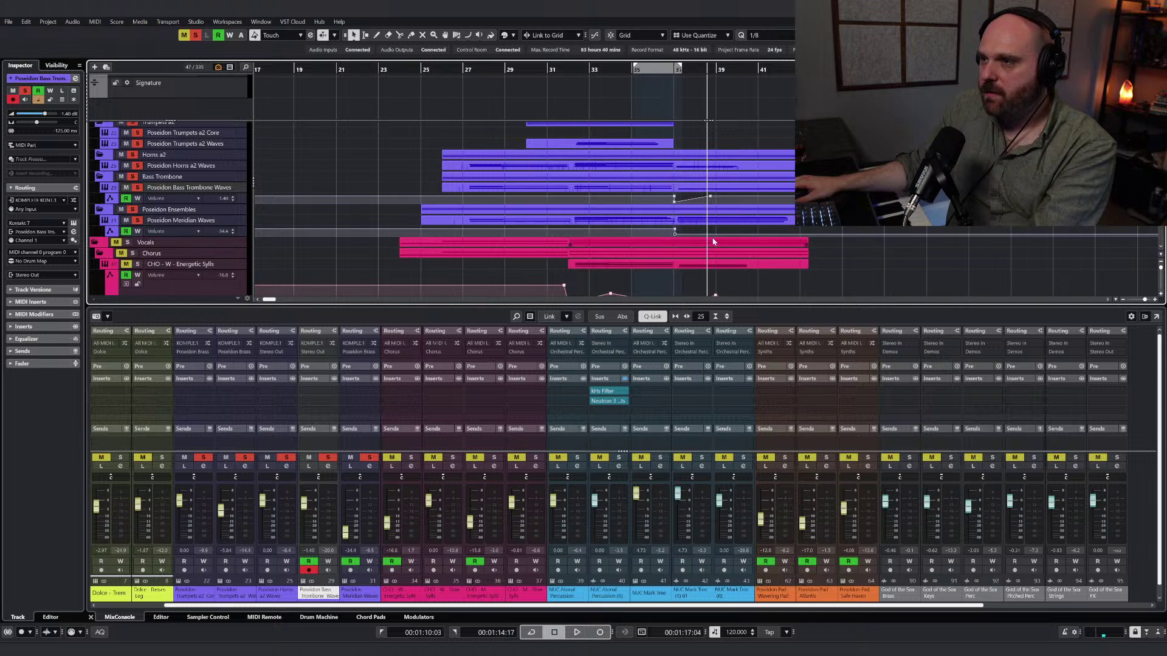
{"action": "left_click_drag", "start_coordinate": [716, 234], "coordinate": [716, 231]}
Step: Play the soloed brass from about bar 35 to check the volume dips at bar 37
{"action": "left_click", "coordinate": [641, 71]}
{"action": "key", "text": "space"}
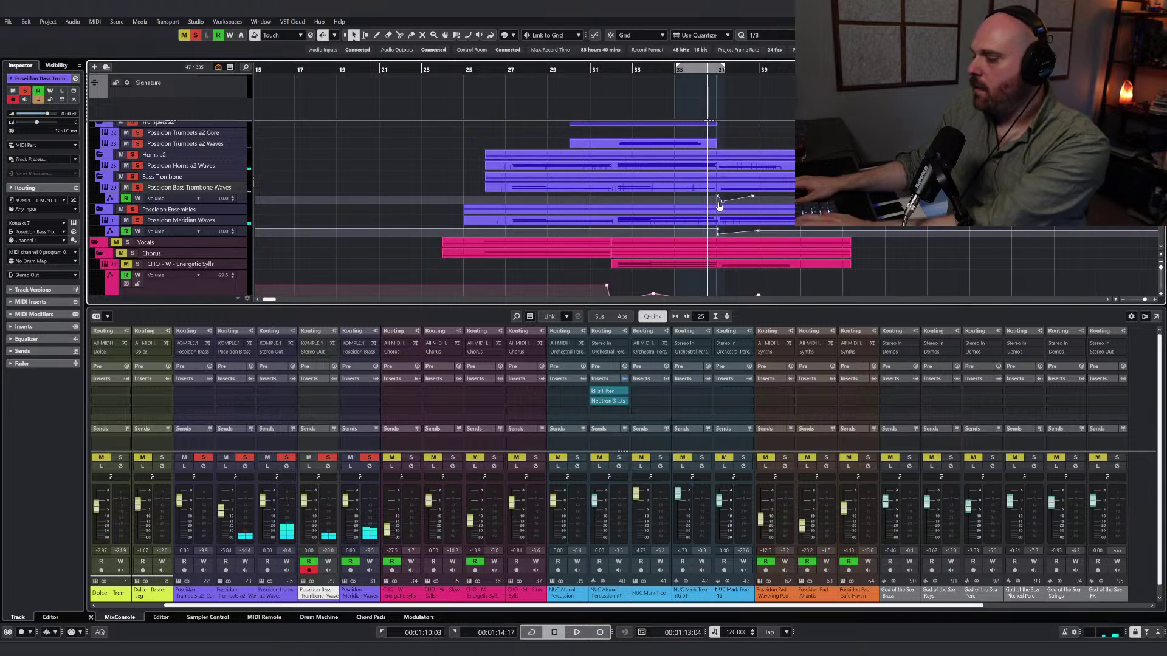
{"action": "key", "text": "space"}
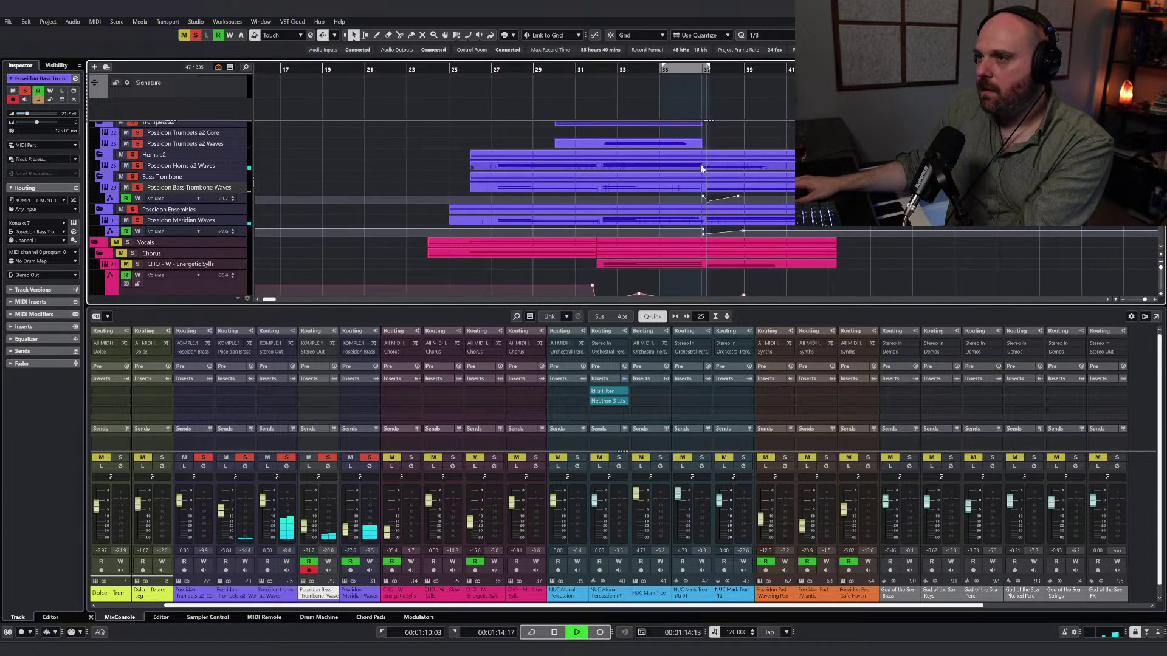
{"action": "key", "text": "space"}
{"action": "key", "text": "space"}
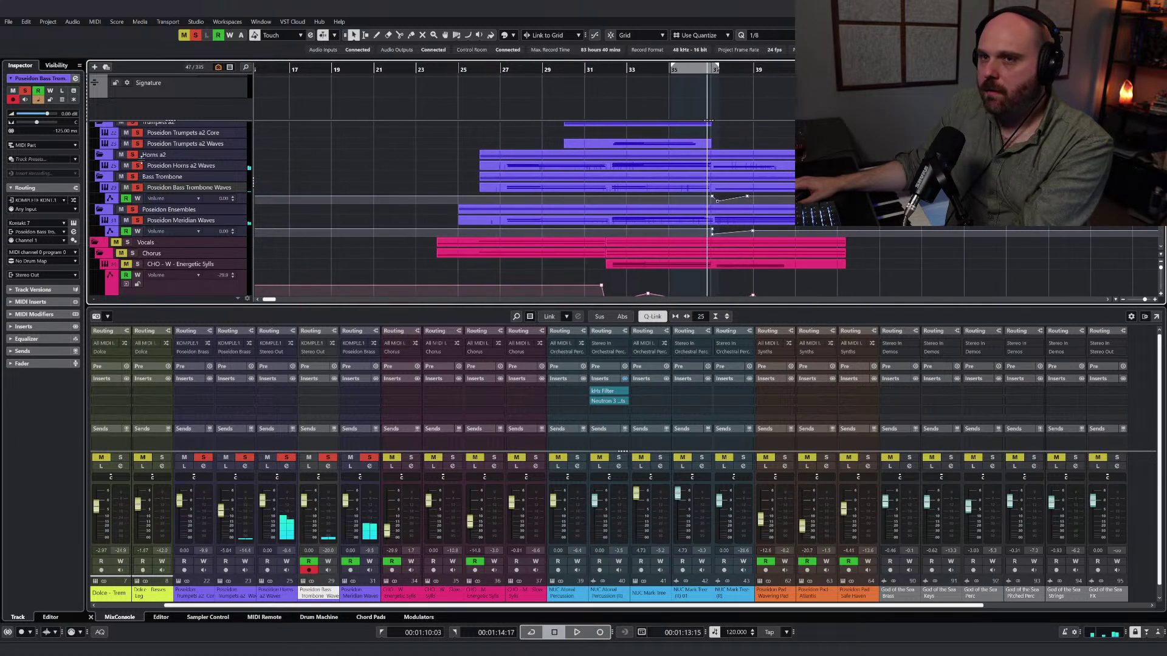
Step: Show volume automation for Poseidon Horns a2 Waves and draw a dip at bar 37 that peaks at about bar 38 and falls again
{"action": "left_click", "coordinate": [105, 167]}
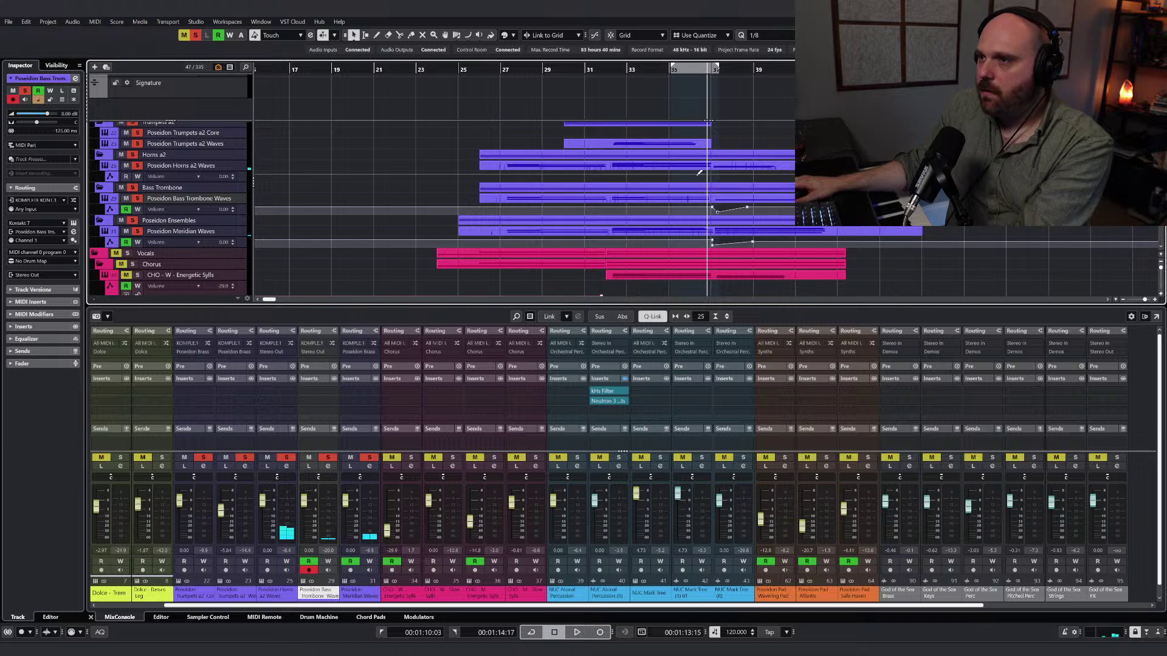
{"action": "left_click_drag", "start_coordinate": [714, 175], "coordinate": [714, 177]}
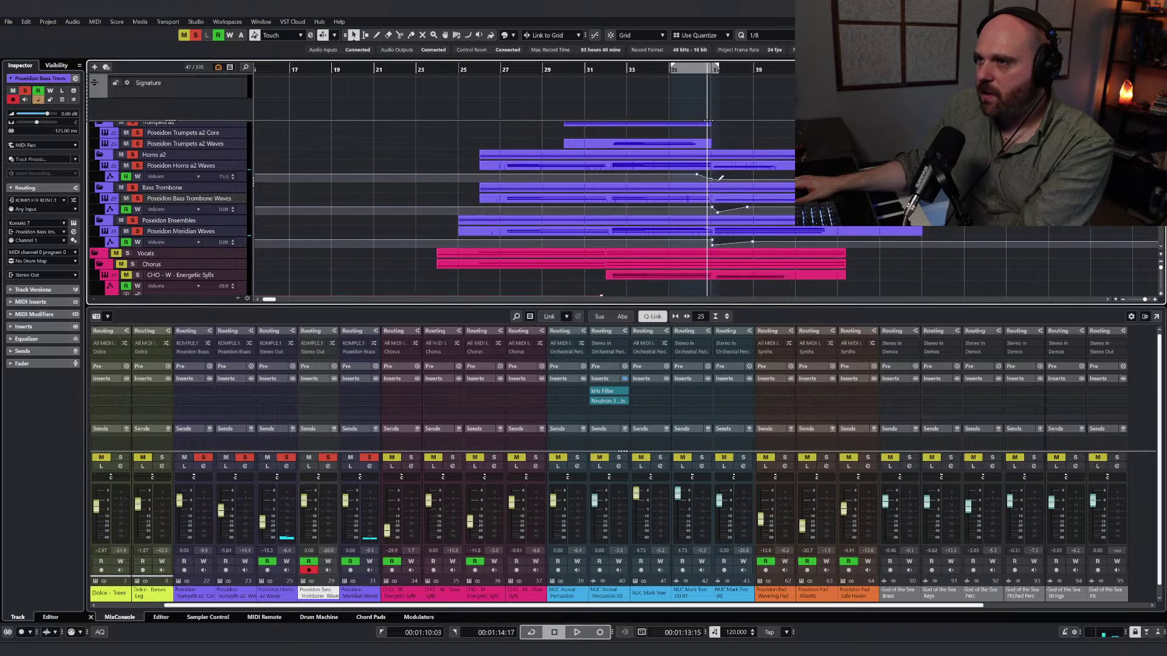
{"action": "left_click", "coordinate": [736, 176]}
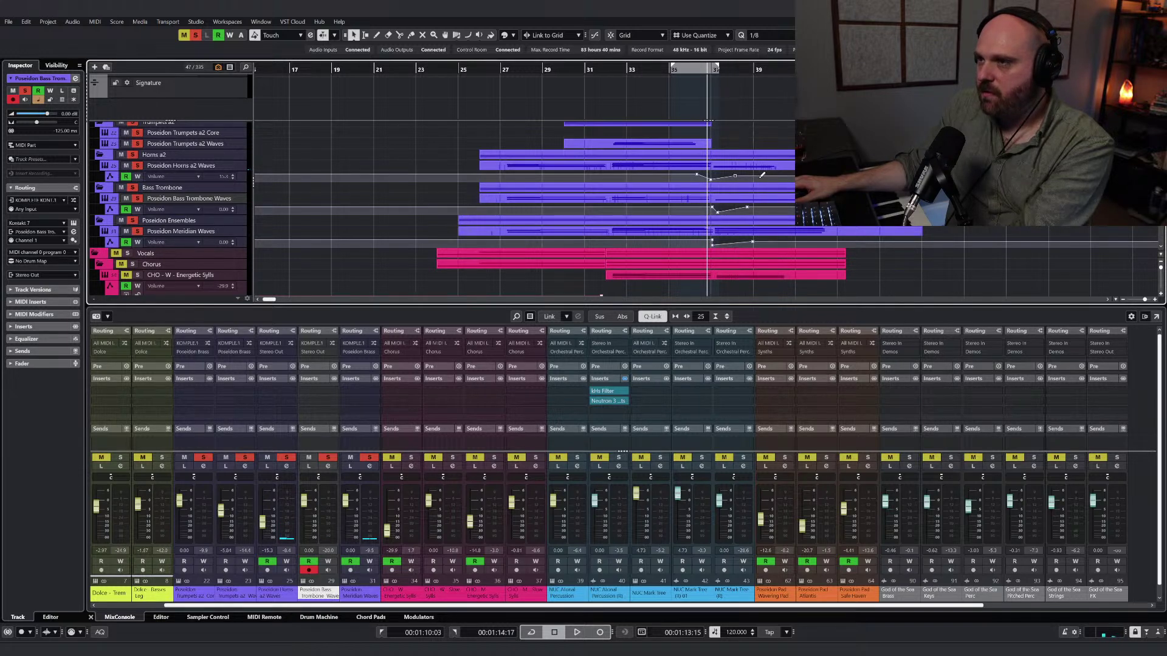
{"action": "left_click", "coordinate": [767, 176]}
{"action": "left_click_drag", "start_coordinate": [736, 176], "coordinate": [713, 184]}
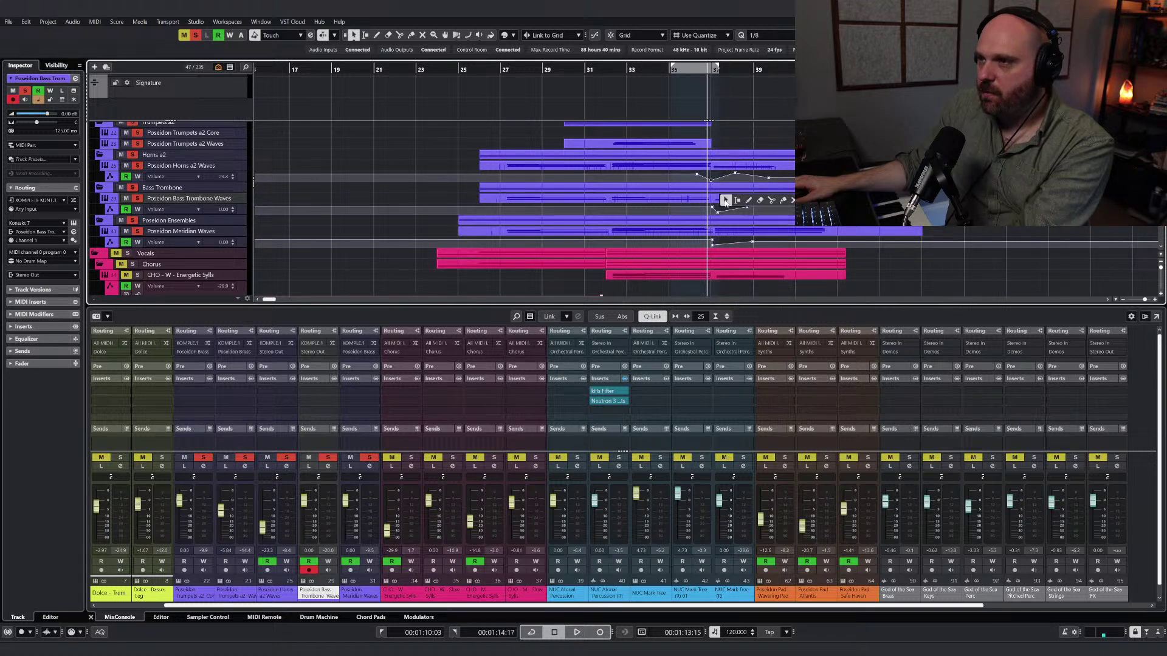
Step: Play the soloed brass through the bar 37 volume dips, then replay the passage from just before them
{"action": "key", "text": "space"}
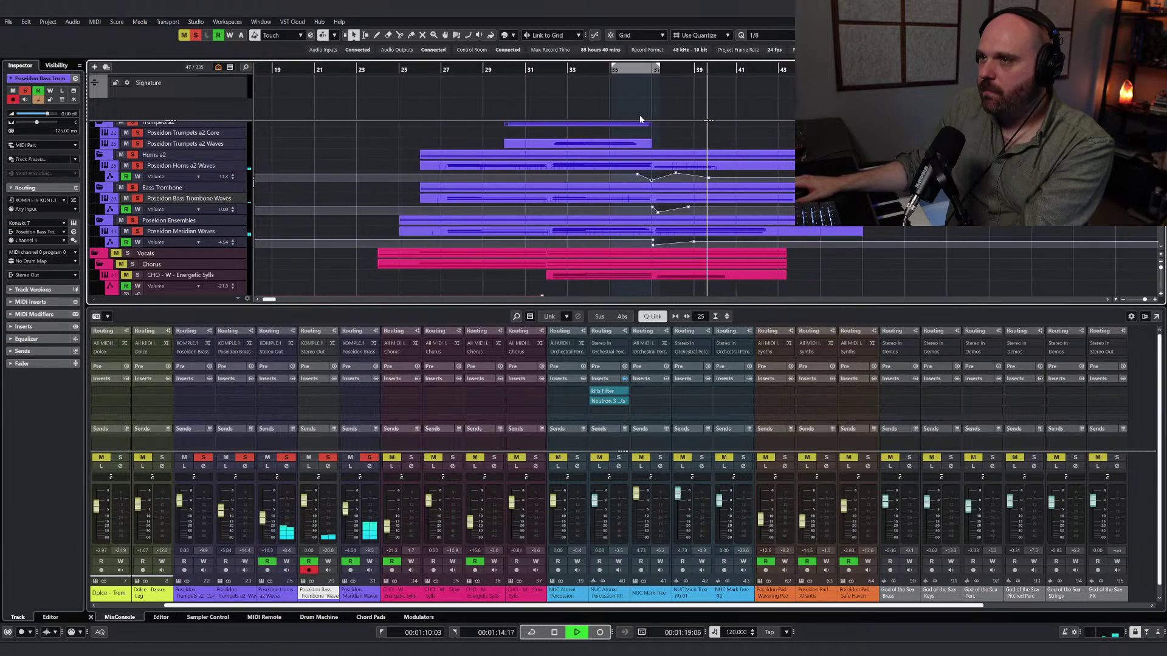
{"action": "key", "text": "space"}
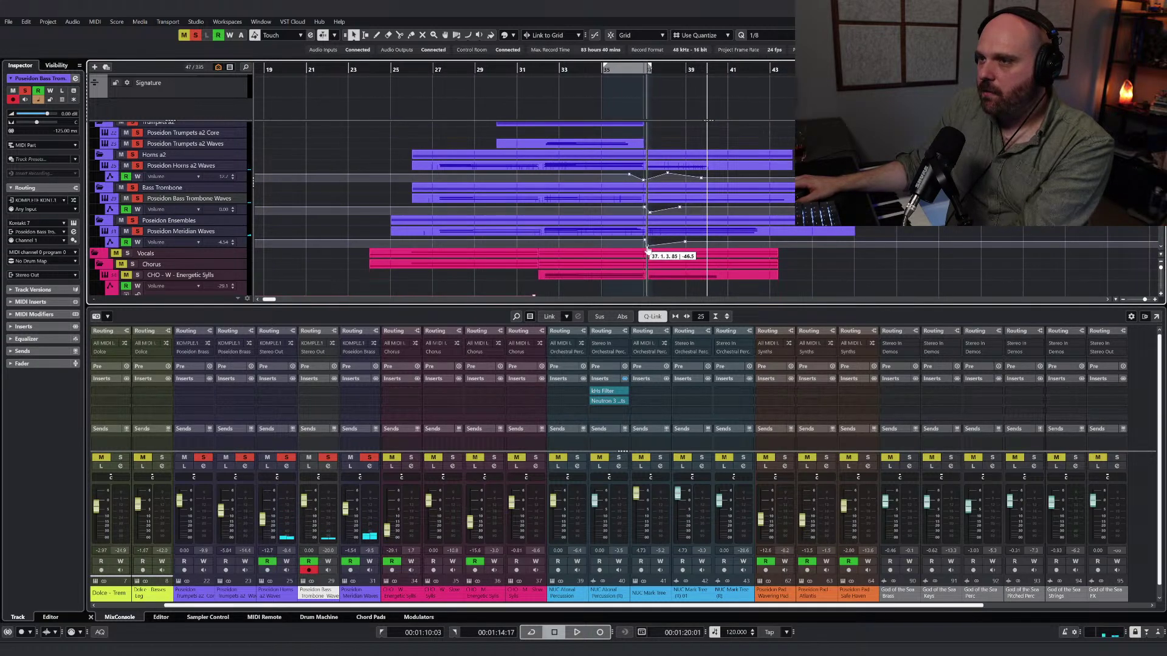
{"action": "left_click", "coordinate": [640, 68]}
{"action": "key", "text": "space"}
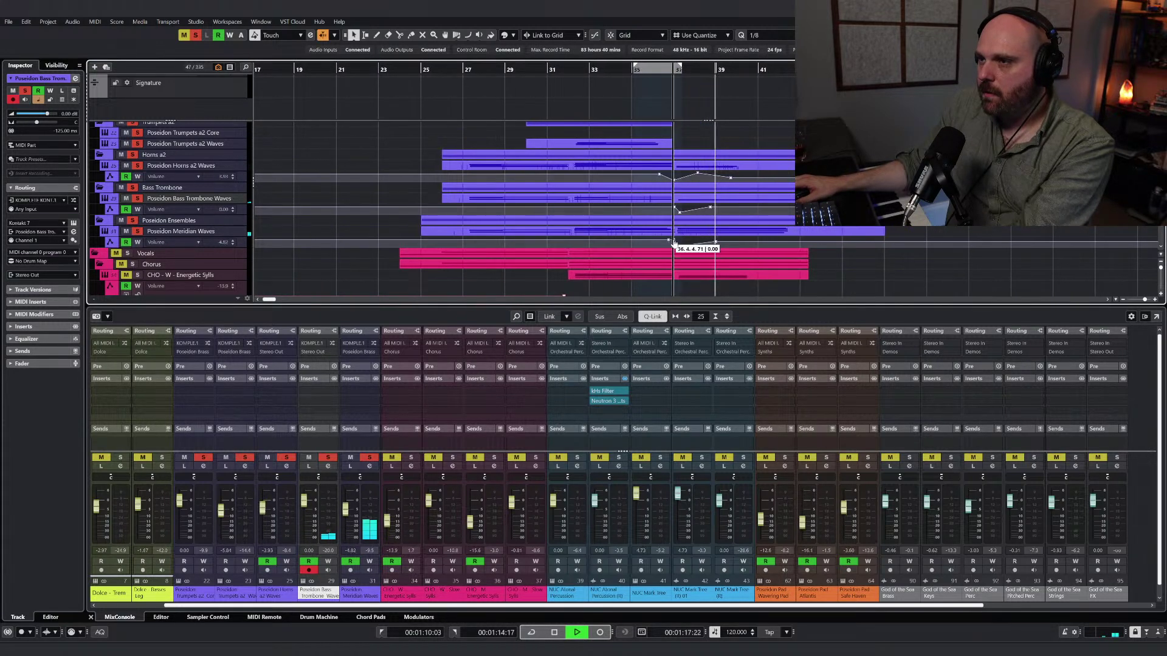
Step: Start the Meridian and Bass Trombone dips slightly before bar 37 and align the low points of all three brass dips at bar 37
{"action": "left_click", "coordinate": [669, 241]}
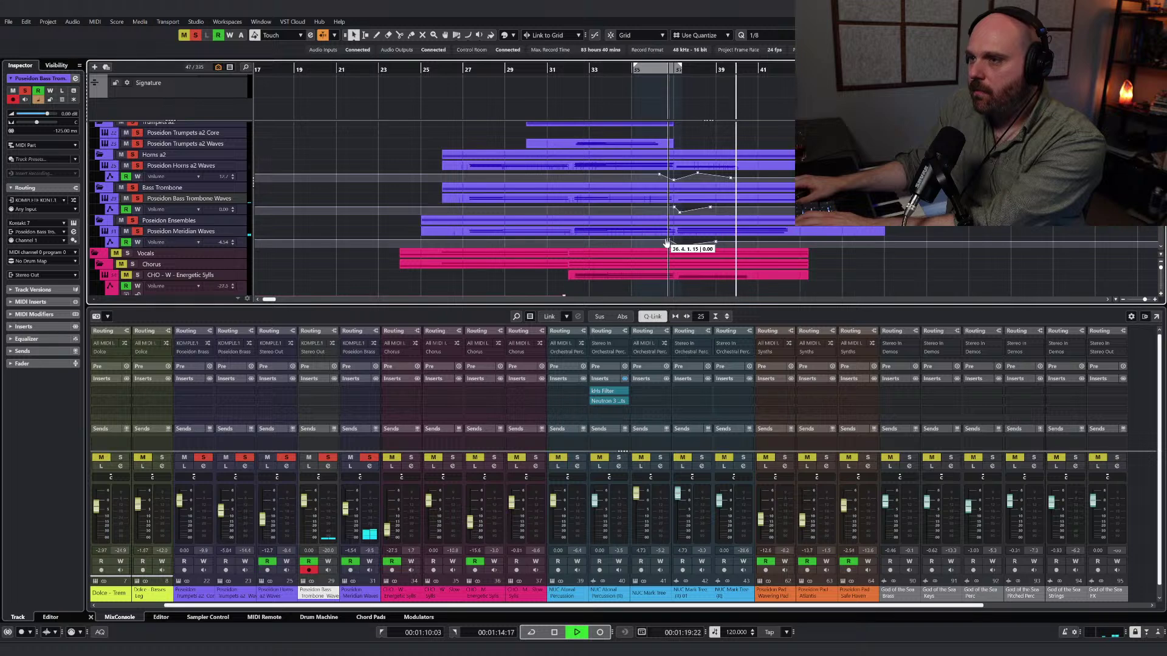
{"action": "left_click", "coordinate": [664, 208]}
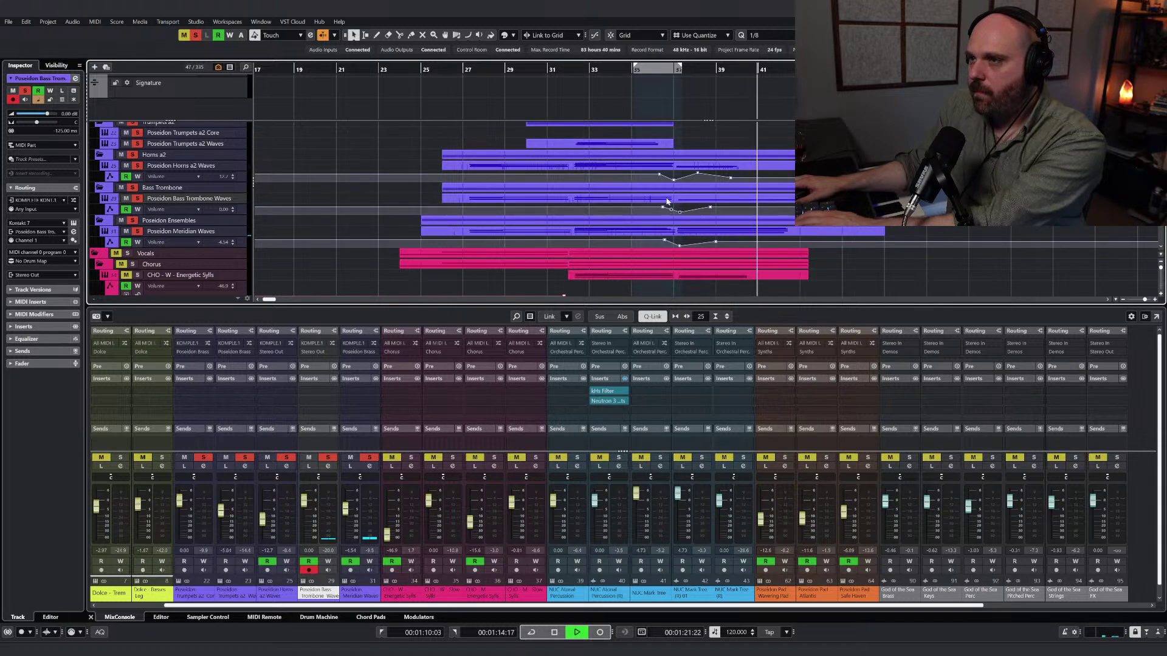
{"action": "left_click_drag", "start_coordinate": [673, 180], "coordinate": [675, 186]}
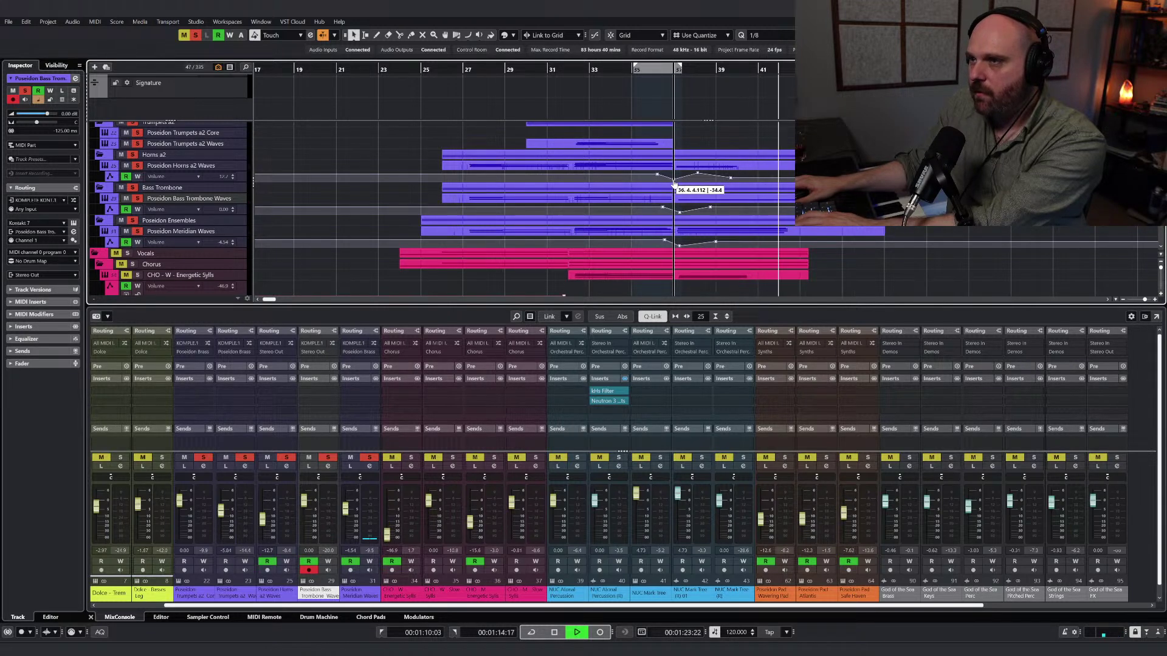
{"action": "left_click_drag", "start_coordinate": [679, 212], "coordinate": [675, 213]}
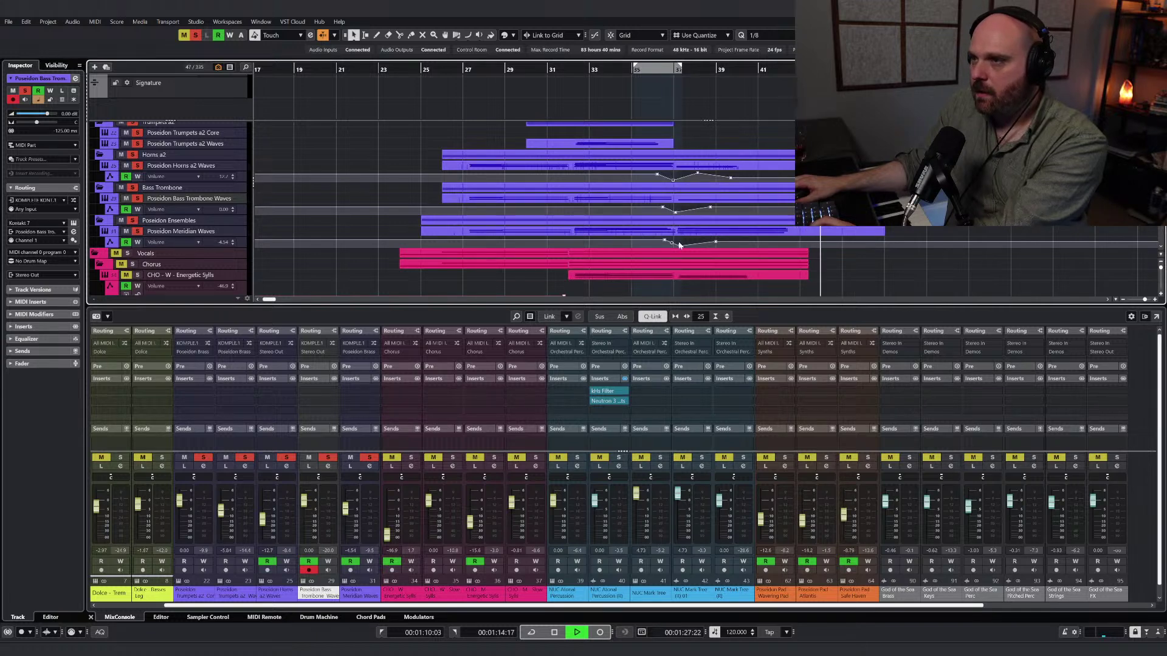
{"action": "left_click_drag", "start_coordinate": [679, 246], "coordinate": [675, 245]}
Step: Play the brass from about bar 32, add a Poseidon Meridian Waves volume dip at about bar 32, and clear all solos
{"action": "left_click", "coordinate": [584, 67]}
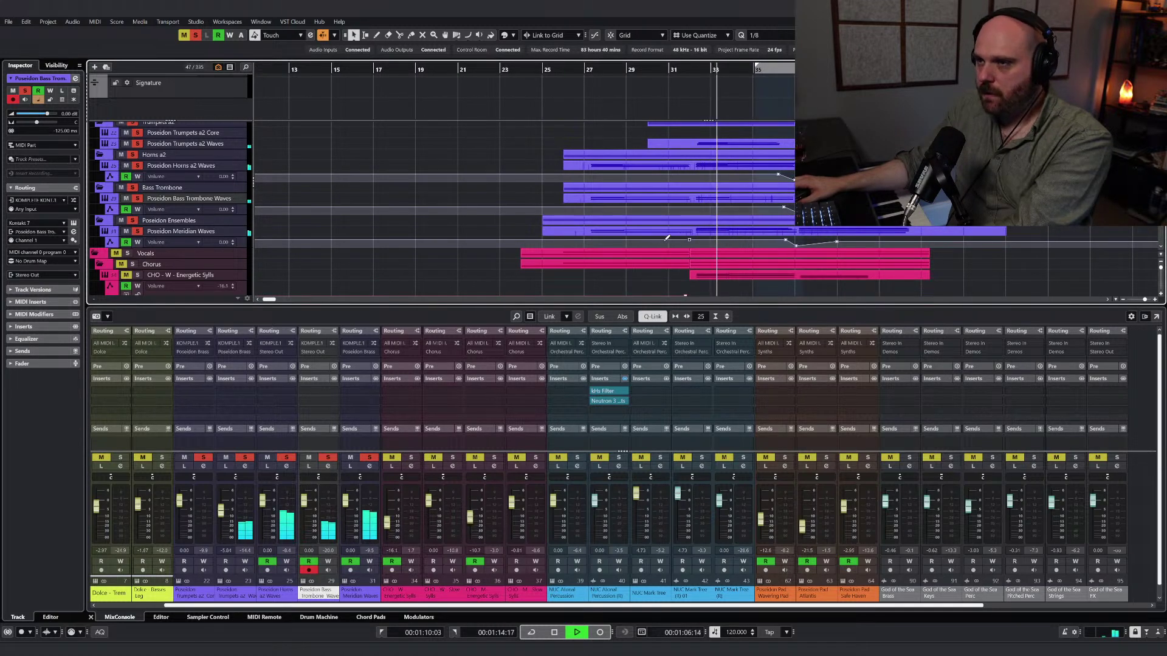
{"action": "mouse_move", "coordinate": [666, 241]}
{"action": "left_mouse_down"}
{"action": "mouse_move", "coordinate": [693, 251]}
{"action": "mouse_move", "coordinate": [718, 239]}
{"action": "left_mouse_up"}
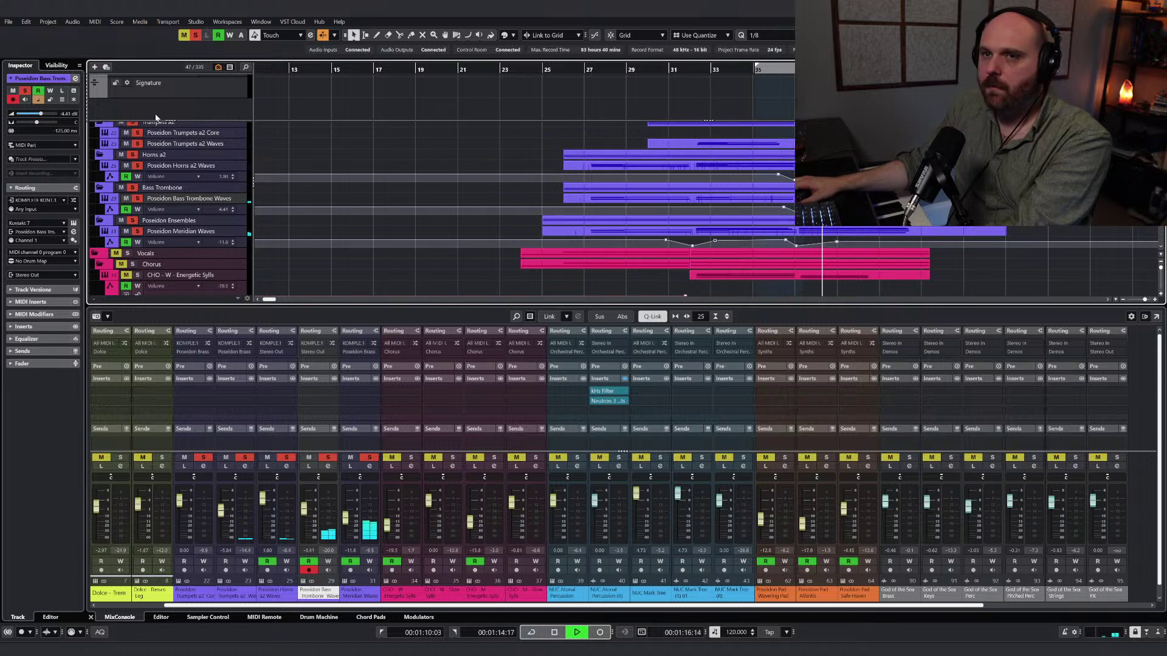
{"action": "left_click", "coordinate": [195, 34]}
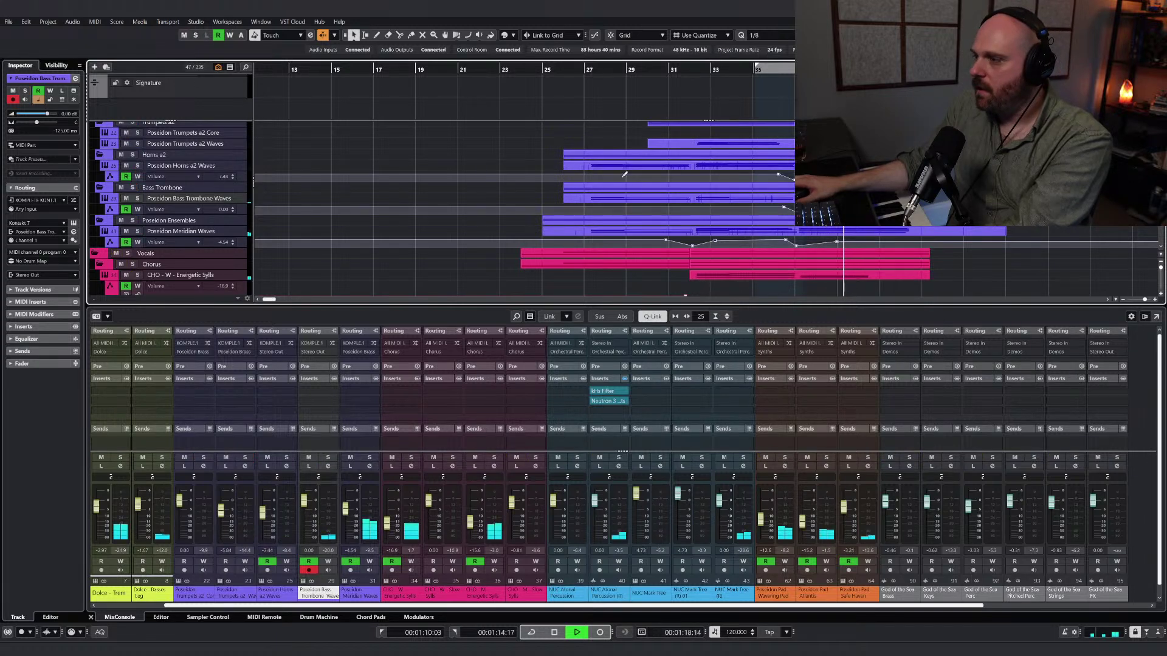
{"action": "key", "text": "space"}
Step: Solo God of the Sea Vox and listen to it from about bar 64, then turn its solo off
{"action": "scroll", "coordinate": [638, 180], "scroll_direction": "down", "scroll_amount": 10}
{"action": "scroll", "coordinate": [681, 202], "scroll_direction": "down", "scroll_amount": 16}
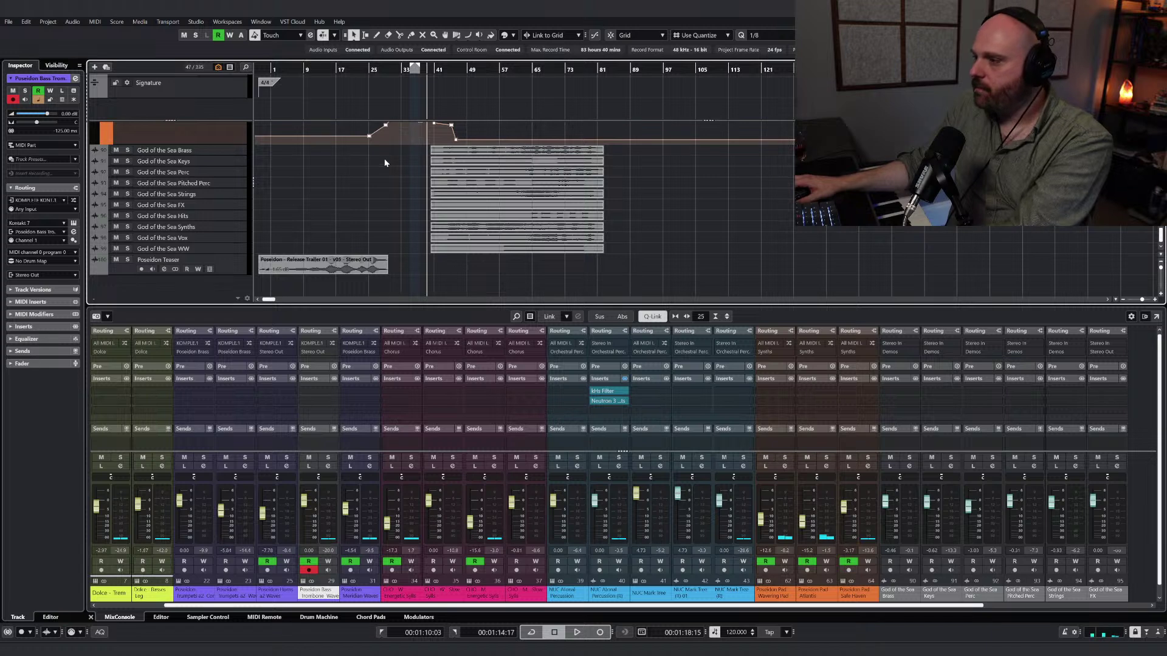
{"action": "left_click", "coordinate": [529, 69]}
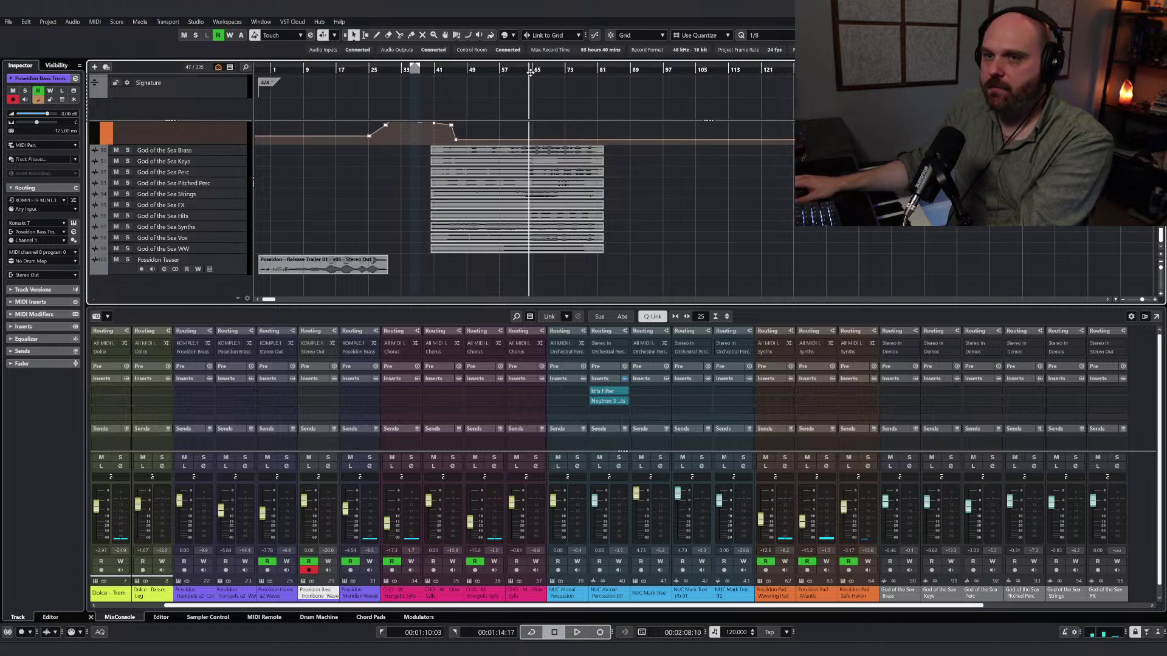
{"action": "left_click", "coordinate": [127, 237]}
{"action": "key", "text": "space"}
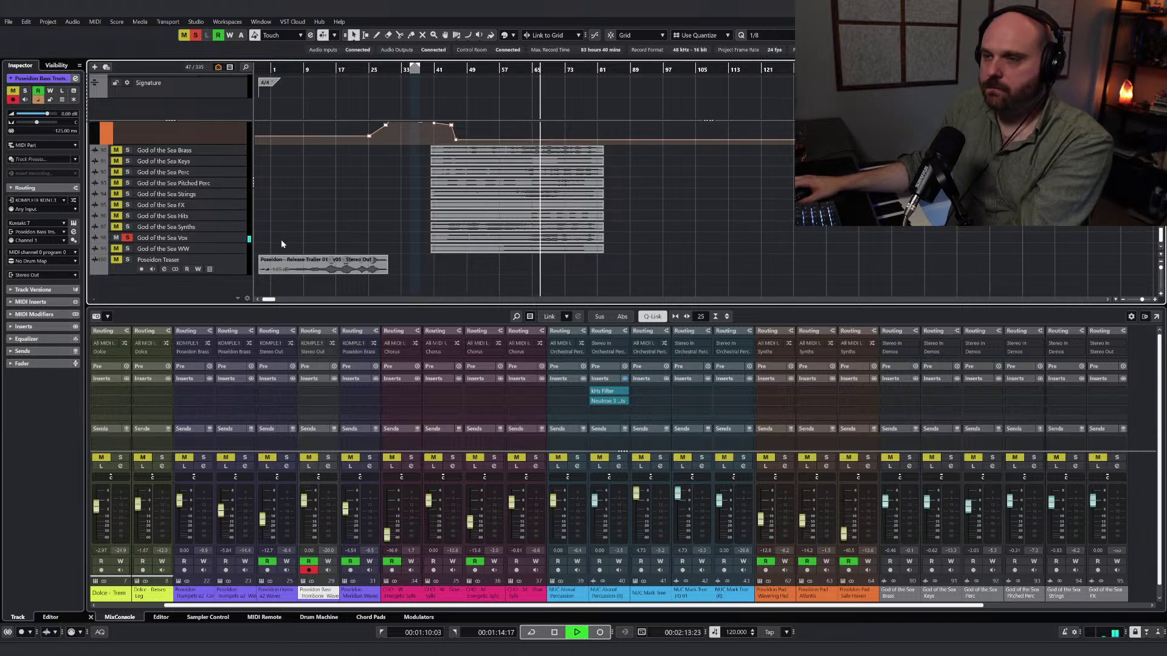
{"action": "right_click", "coordinate": [331, 229]}
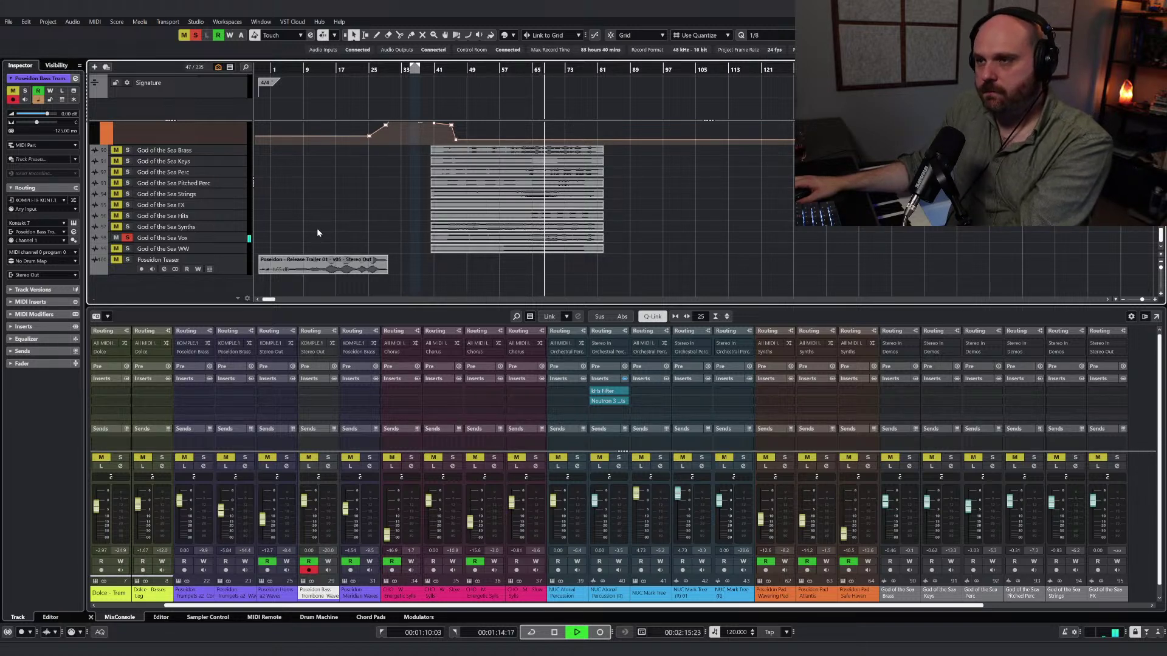
{"action": "right_click", "coordinate": [511, 246]}
{"action": "left_click", "coordinate": [511, 245]}
{"action": "scroll", "coordinate": [534, 237], "scroll_direction": "up", "scroll_amount": 4}
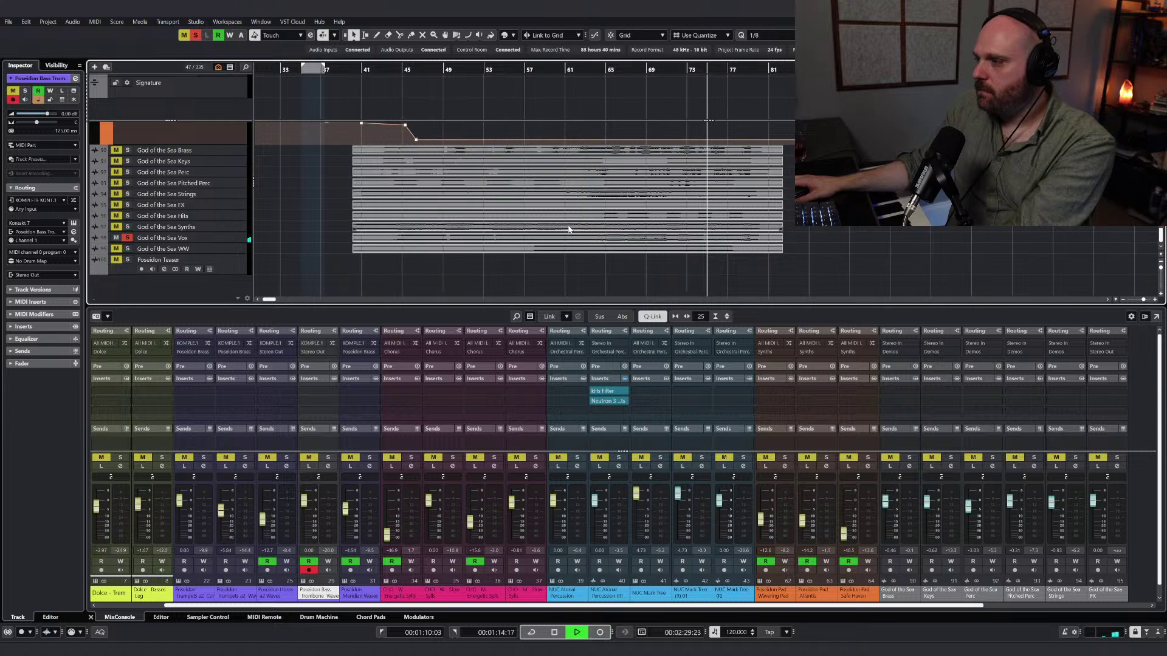
{"action": "key", "text": "space"}
{"action": "left_click", "coordinate": [128, 237]}
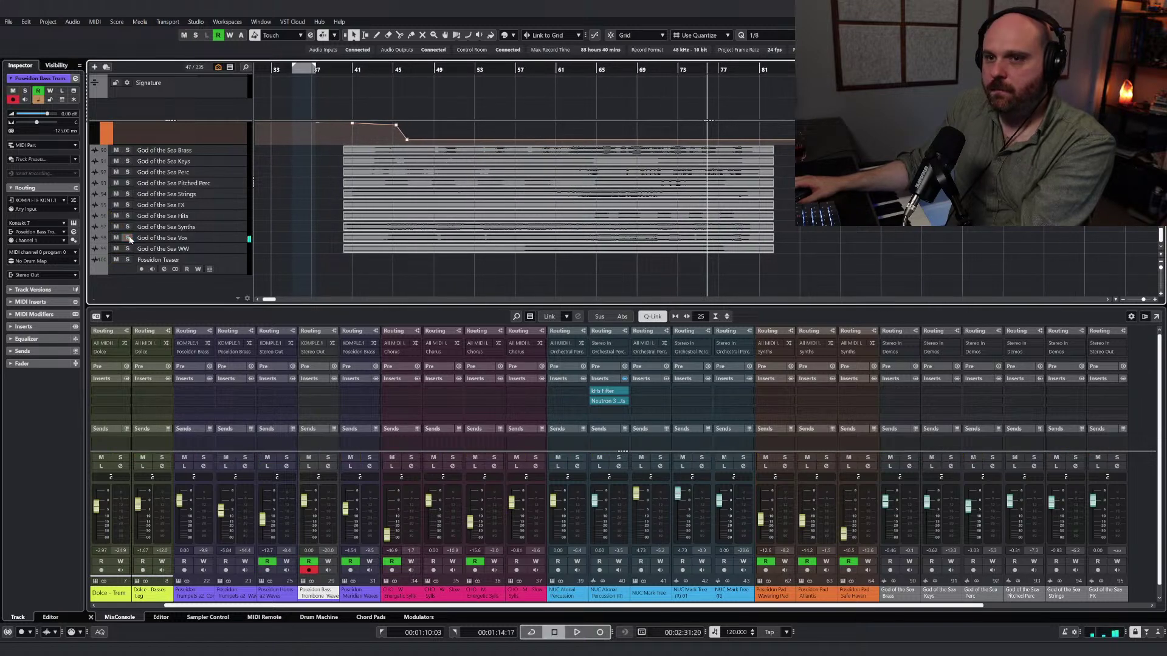
Step: Select the CHO - W - Energetic Sylls track and raise its volume automation with a step at about bar 59
{"action": "scroll", "coordinate": [504, 244], "scroll_direction": "up", "scroll_amount": 4}
{"action": "scroll", "coordinate": [505, 240], "scroll_direction": "up", "scroll_amount": 8}
{"action": "scroll", "coordinate": [504, 238], "scroll_direction": "down", "scroll_amount": 4}
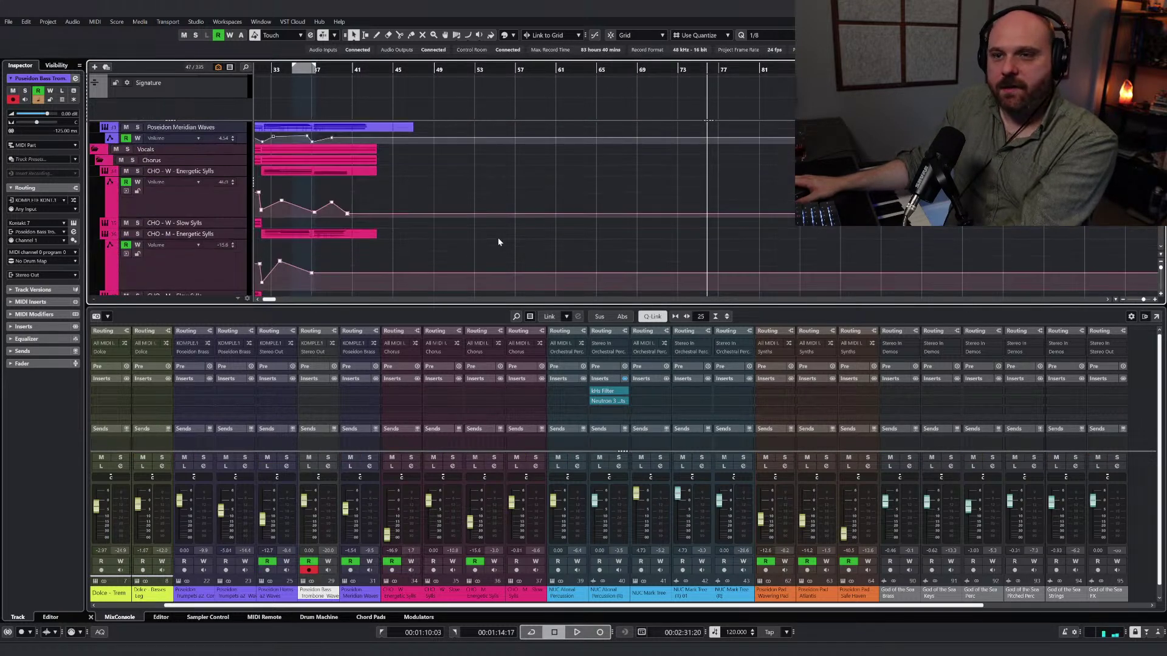
{"action": "left_click", "coordinate": [209, 173]}
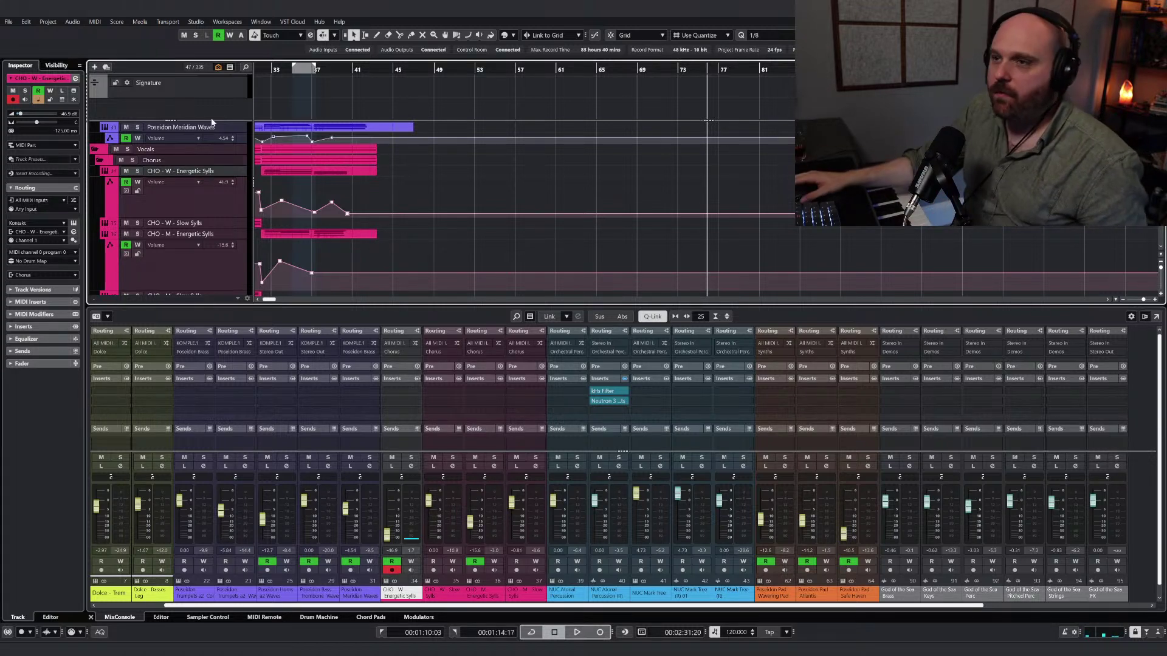
{"action": "left_click", "coordinate": [540, 214]}
{"action": "left_click_drag", "start_coordinate": [545, 214], "coordinate": [541, 195]}
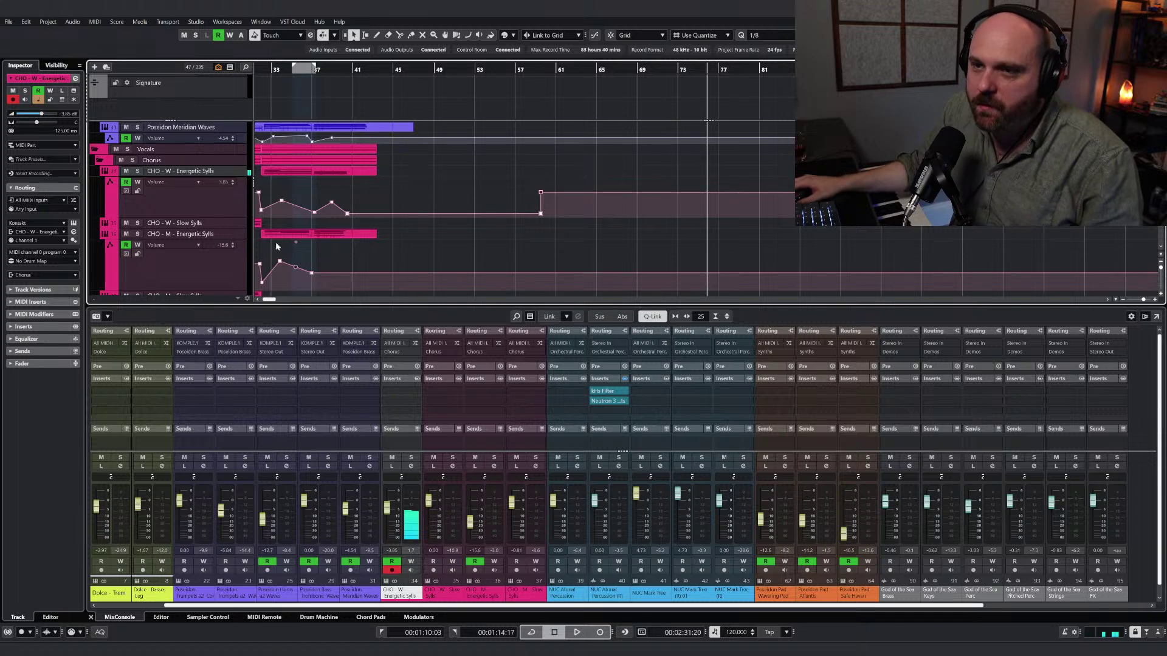
Step: Select the CHO - W - Slow Sylls track to audition it and look over the neighbouring chorus tracks
{"action": "left_click", "coordinate": [213, 225]}
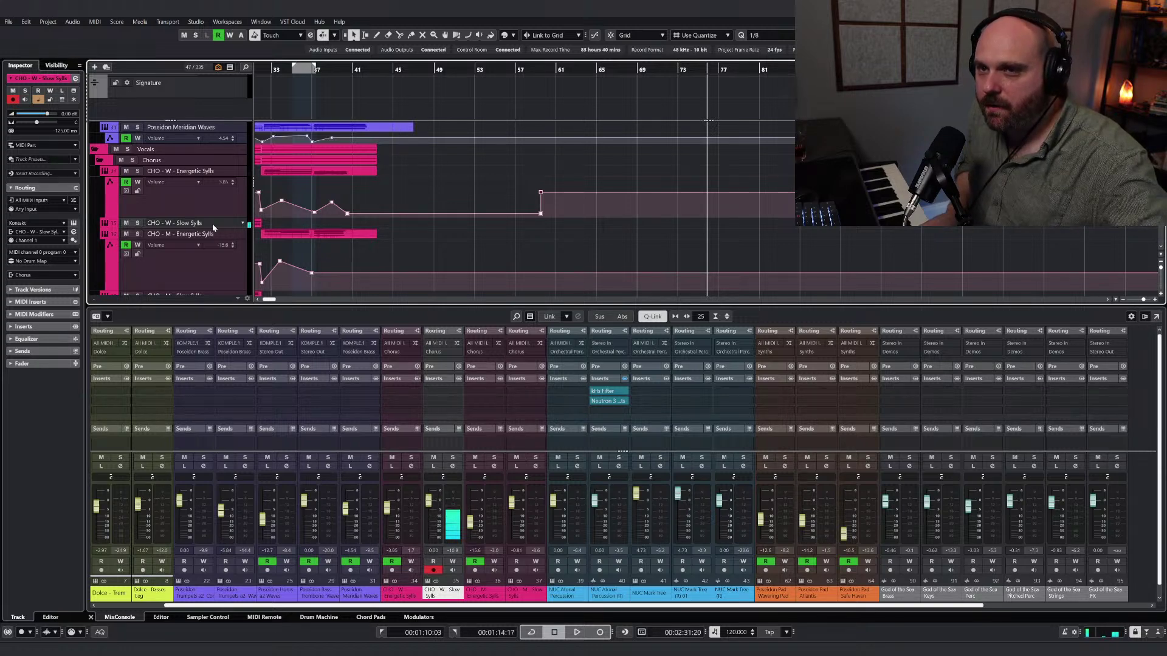
{"action": "scroll", "coordinate": [213, 228], "scroll_direction": "down", "scroll_amount": 2}
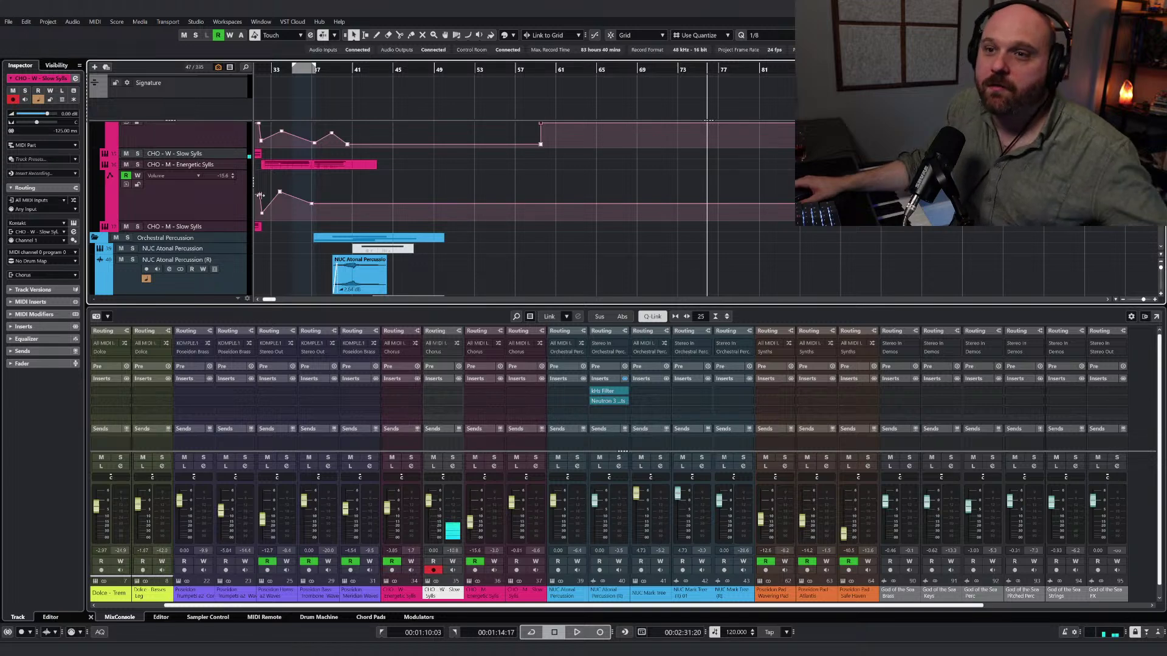
{"action": "scroll", "coordinate": [260, 195], "scroll_direction": "up", "scroll_amount": 1}
{"action": "scroll", "coordinate": [344, 176], "scroll_direction": "up", "scroll_amount": 1}
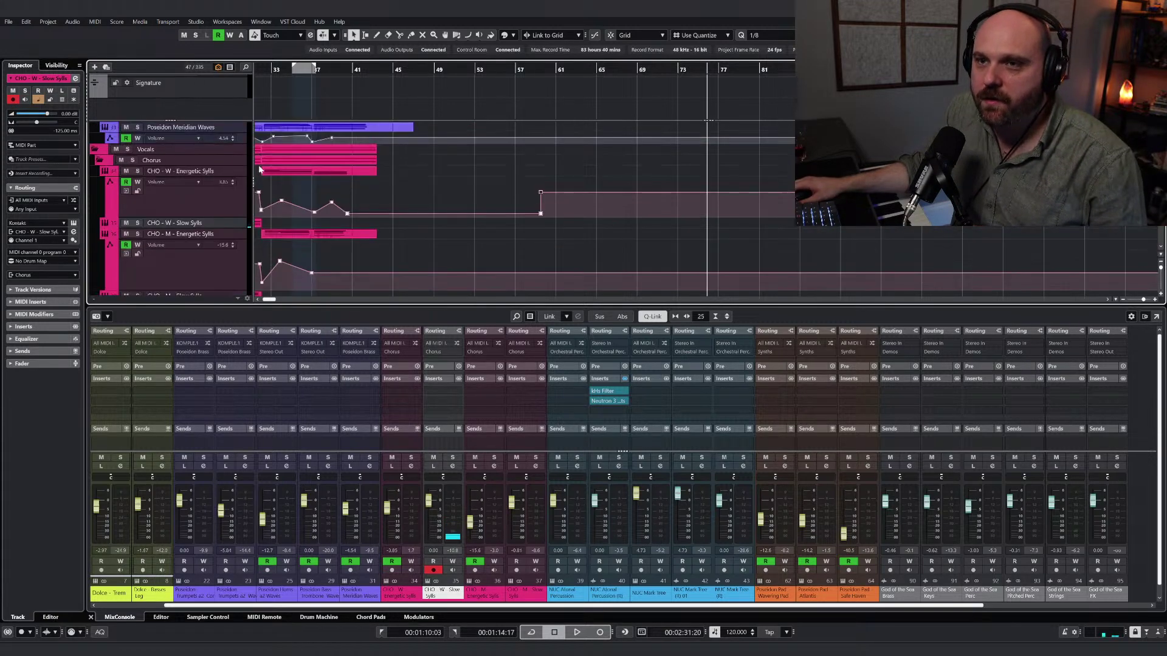
Step: Find the hidden CHO - W - Trad Arts track by searching for "trad", show it in the project, and enable it
{"action": "key", "text": "ctrl+f"}
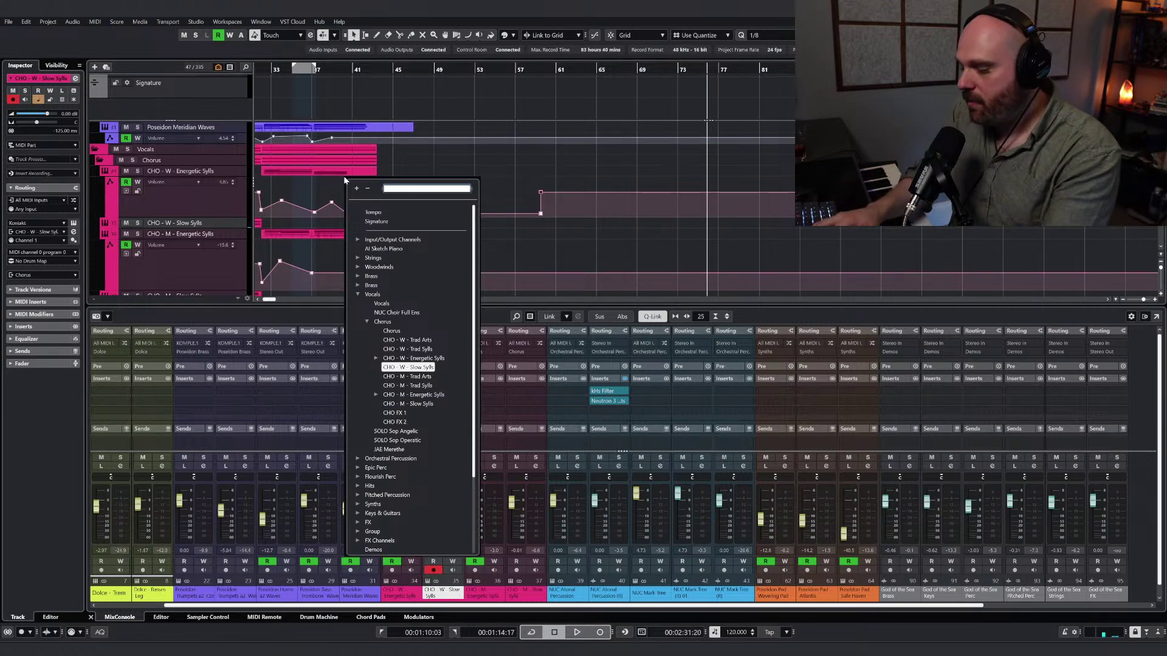
{"action": "type", "text": "trad"}
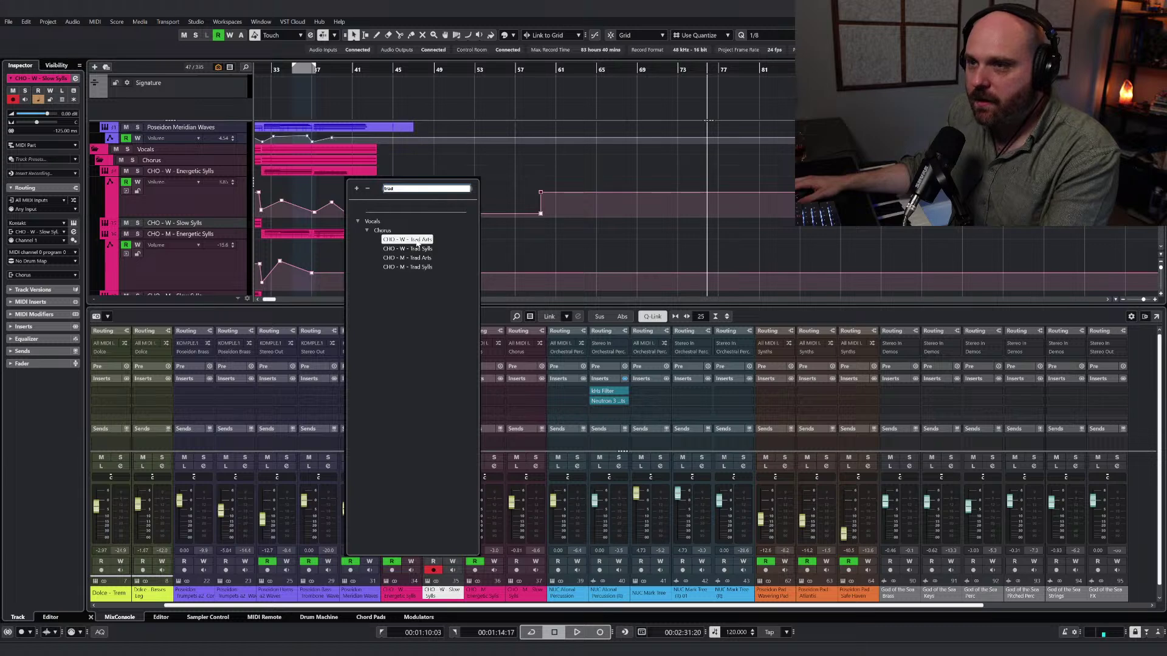
{"action": "key", "text": "Return"}
{"action": "right_click", "coordinate": [213, 182]}
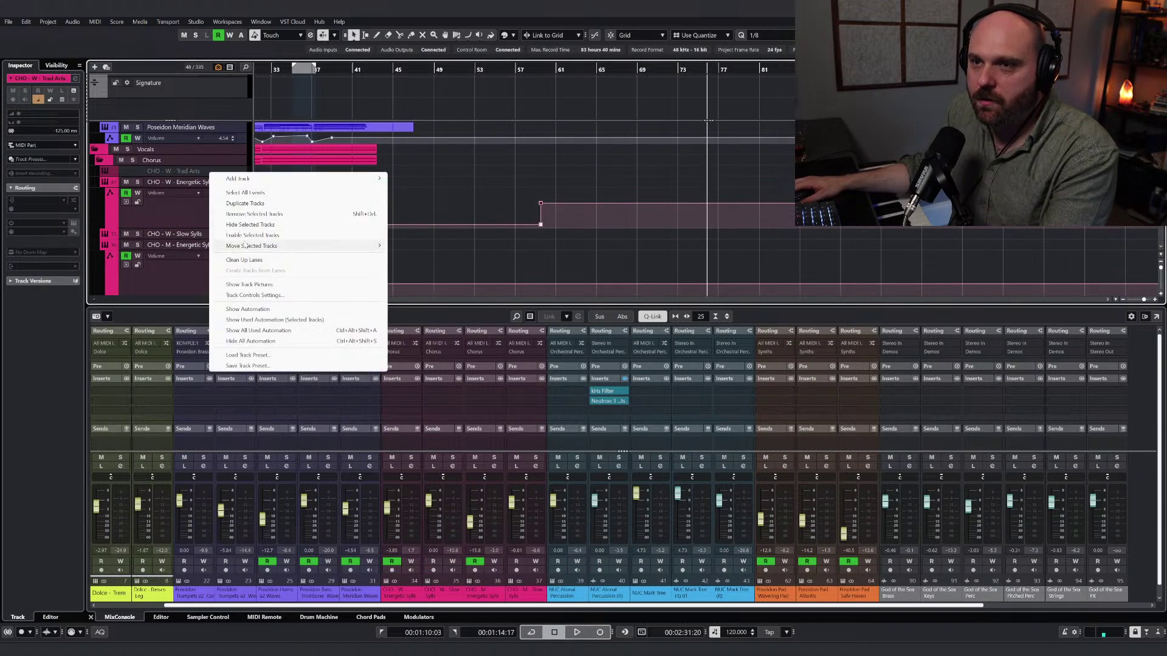
{"action": "left_click", "coordinate": [538, 188]}
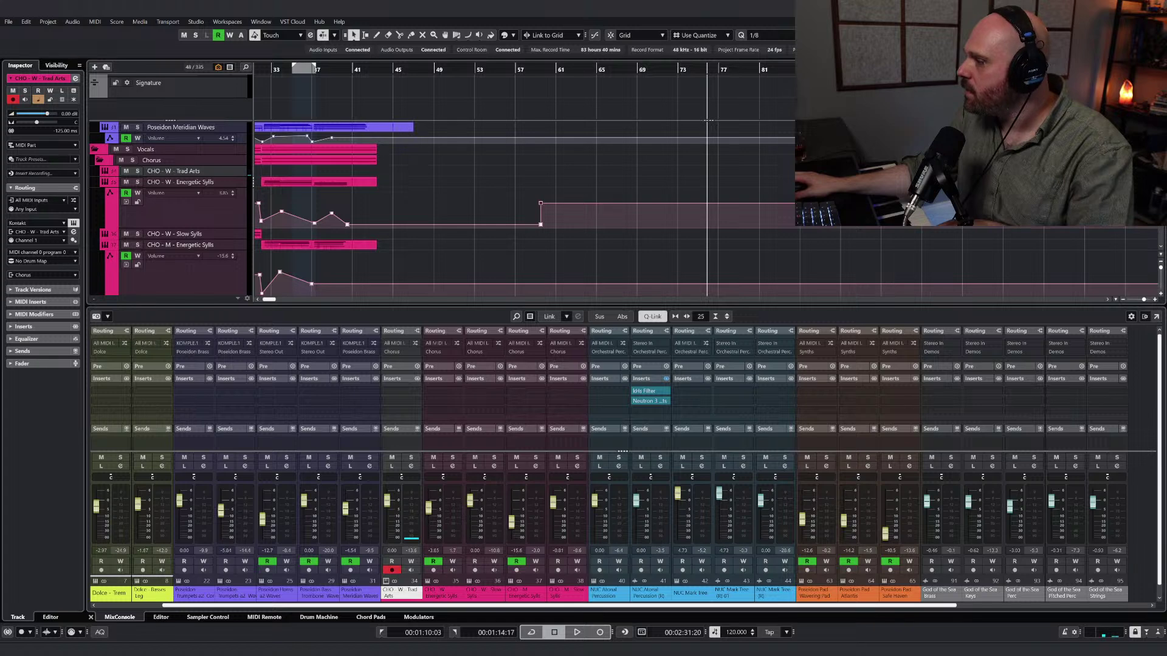
Step: Open the Trad Arts Chorus instrument and audition Legato Ah and Legato Mmh, switching to the Basic view
{"action": "key", "text": "Return"}
{"action": "left_click_drag", "start_coordinate": [618, 131], "coordinate": [283, 166]}
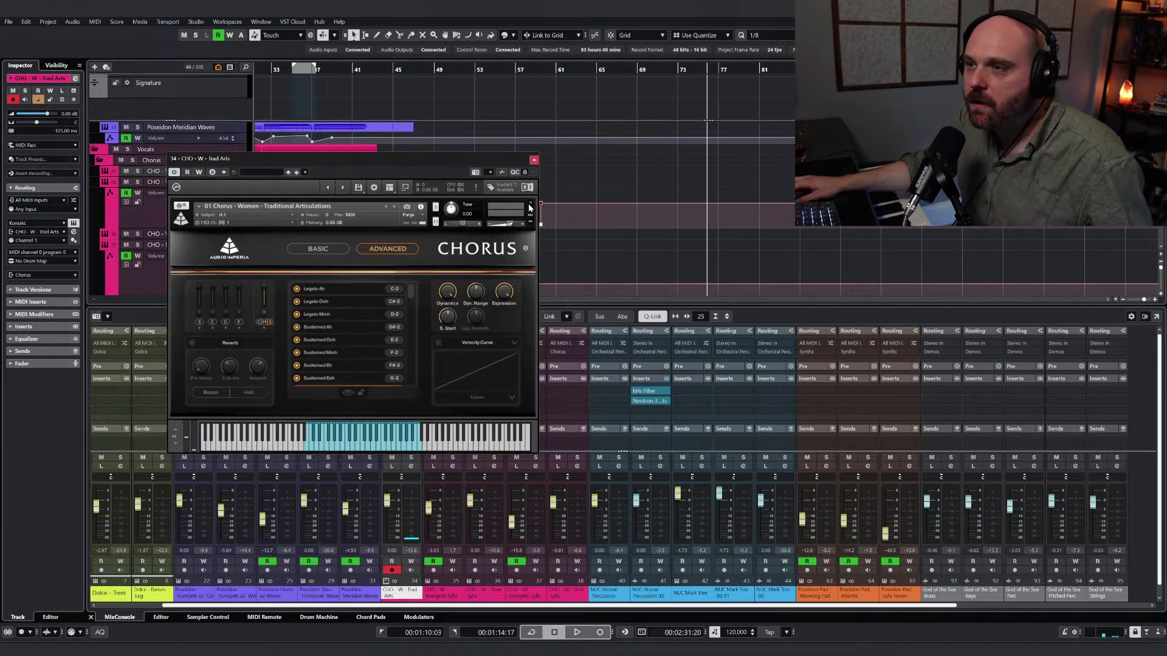
{"action": "left_click", "coordinate": [322, 286]}
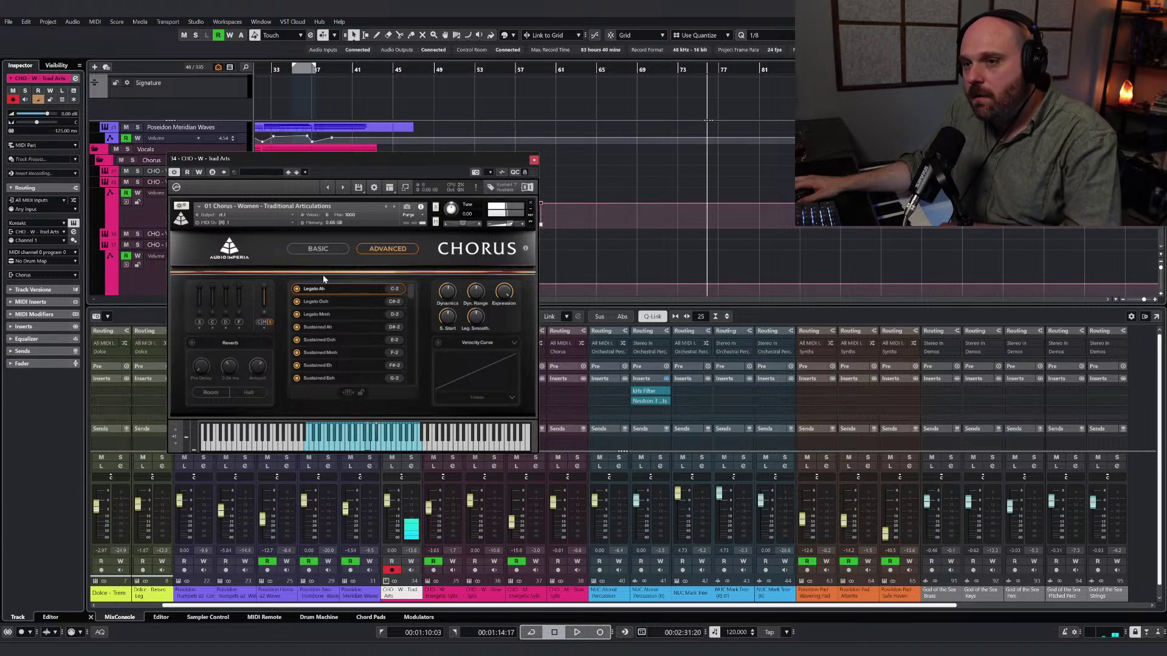
{"action": "left_click", "coordinate": [313, 250]}
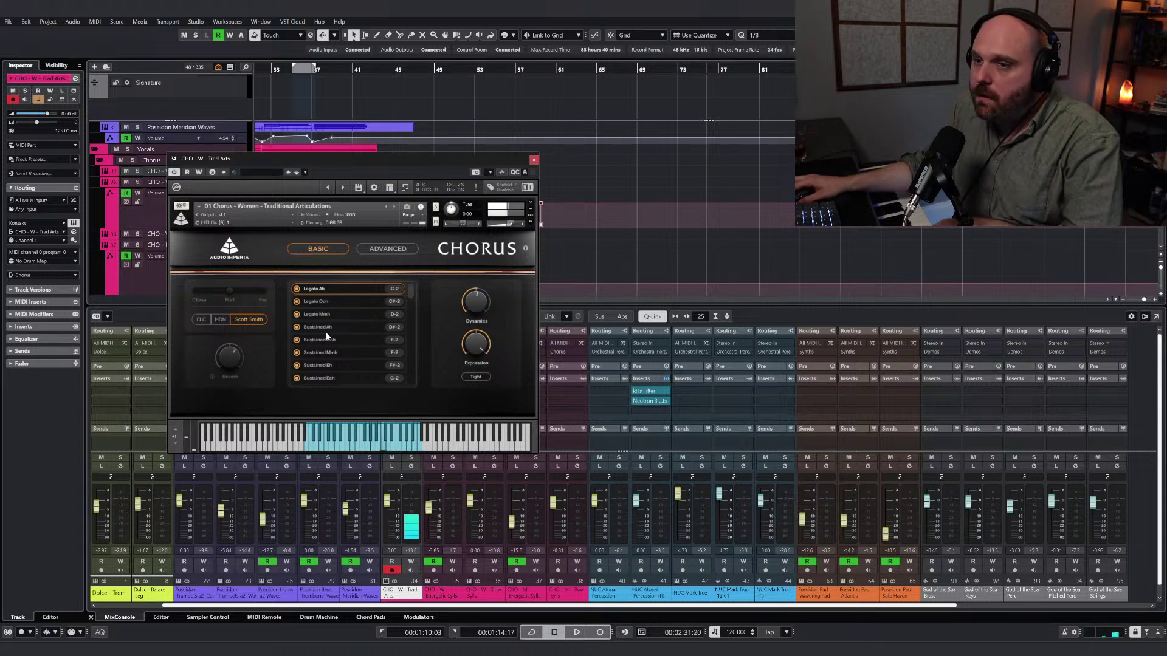
{"action": "left_click", "coordinate": [324, 315]}
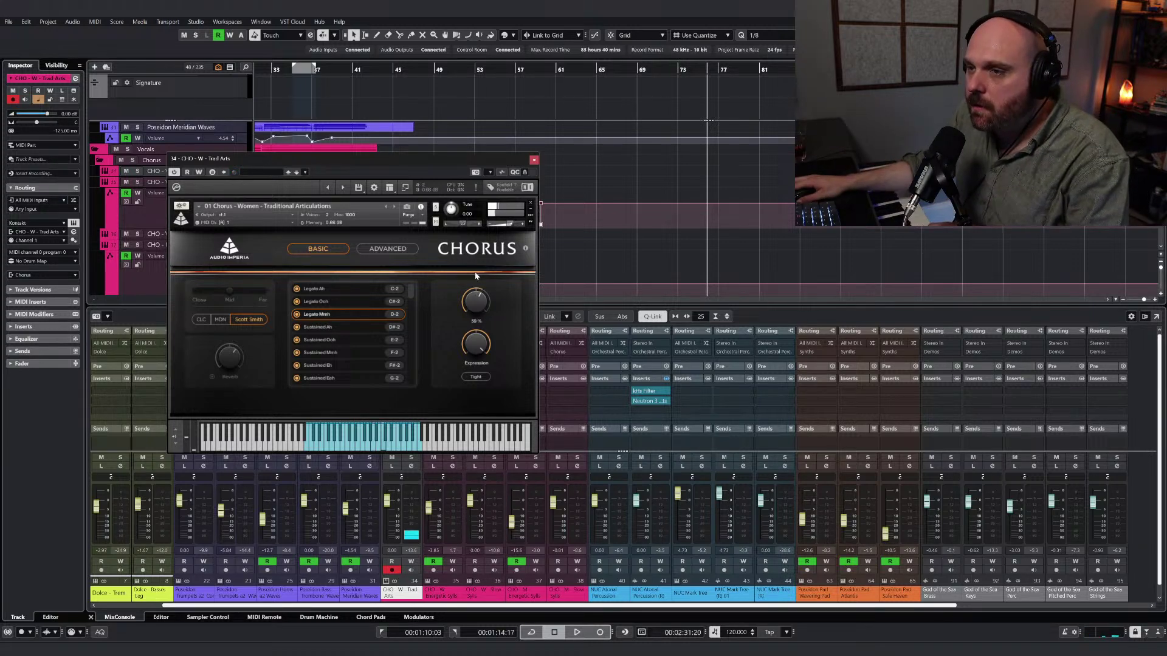
Step: Close the Chorus instrument window and return to the God of the Sea stem tracks
{"action": "left_click", "coordinate": [534, 160]}
{"action": "scroll", "coordinate": [558, 169], "scroll_direction": "down", "scroll_amount": 4}
{"action": "scroll", "coordinate": [558, 169], "scroll_direction": "down", "scroll_amount": 10}
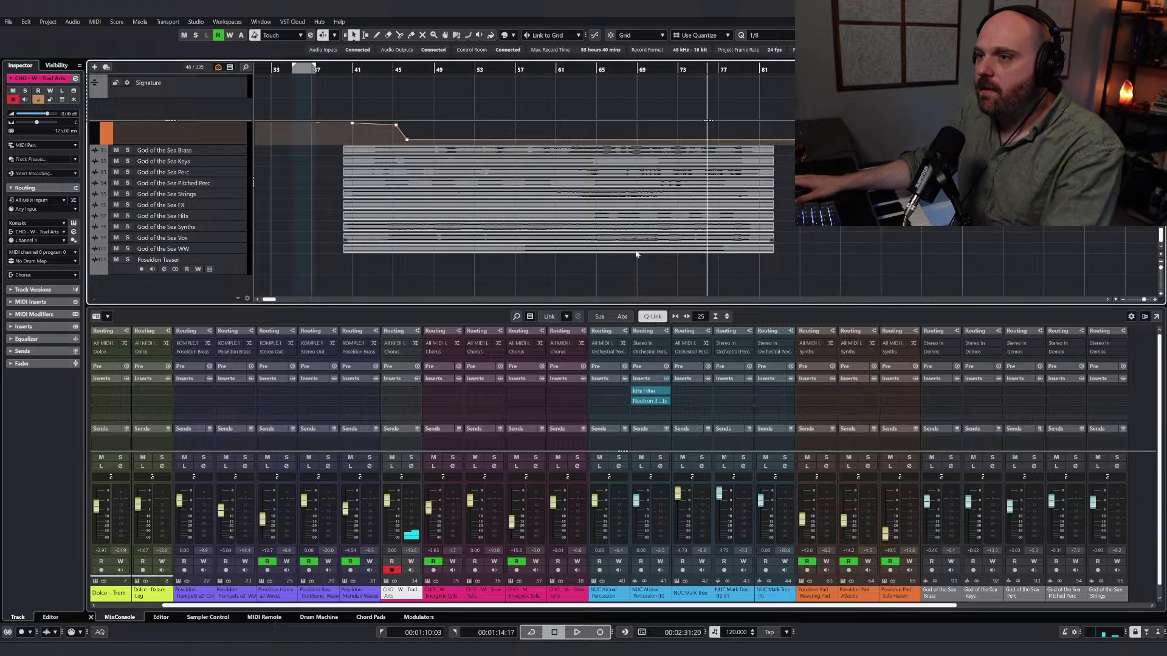
Step: Solo the God of the Sea Brass, Vox and Strings stems and audition them together from about bar 64
{"action": "scroll", "coordinate": [354, 238], "scroll_direction": "up", "scroll_amount": 1}
{"action": "left_click", "coordinate": [127, 185]}
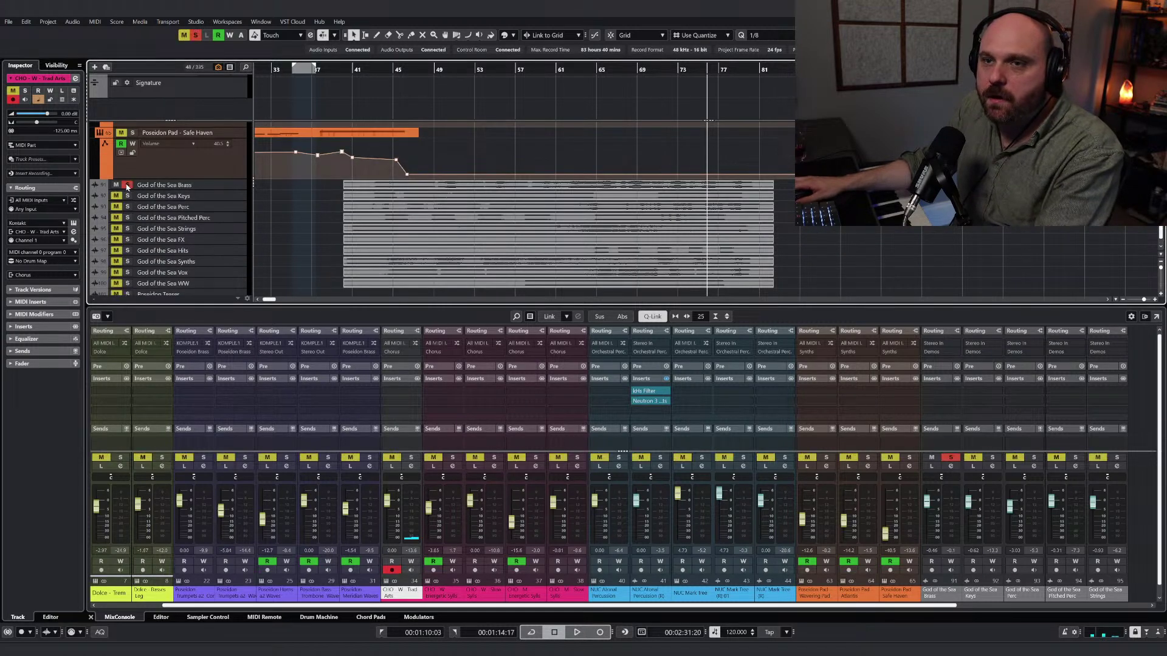
{"action": "left_click", "coordinate": [128, 273]}
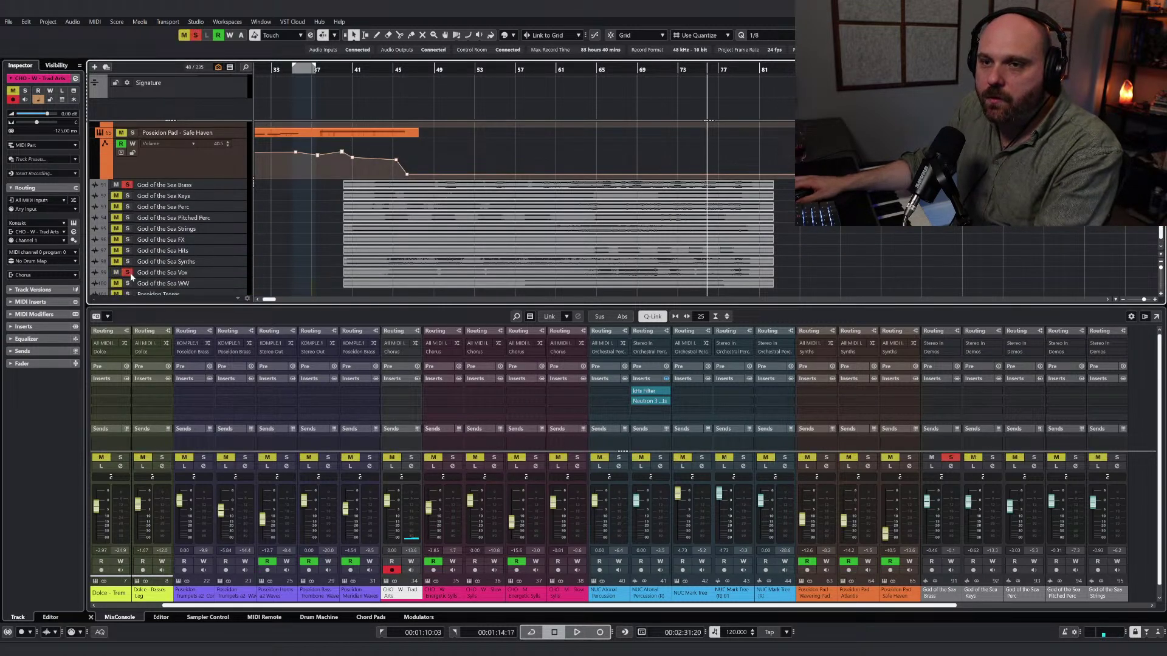
{"action": "left_click", "coordinate": [128, 229]}
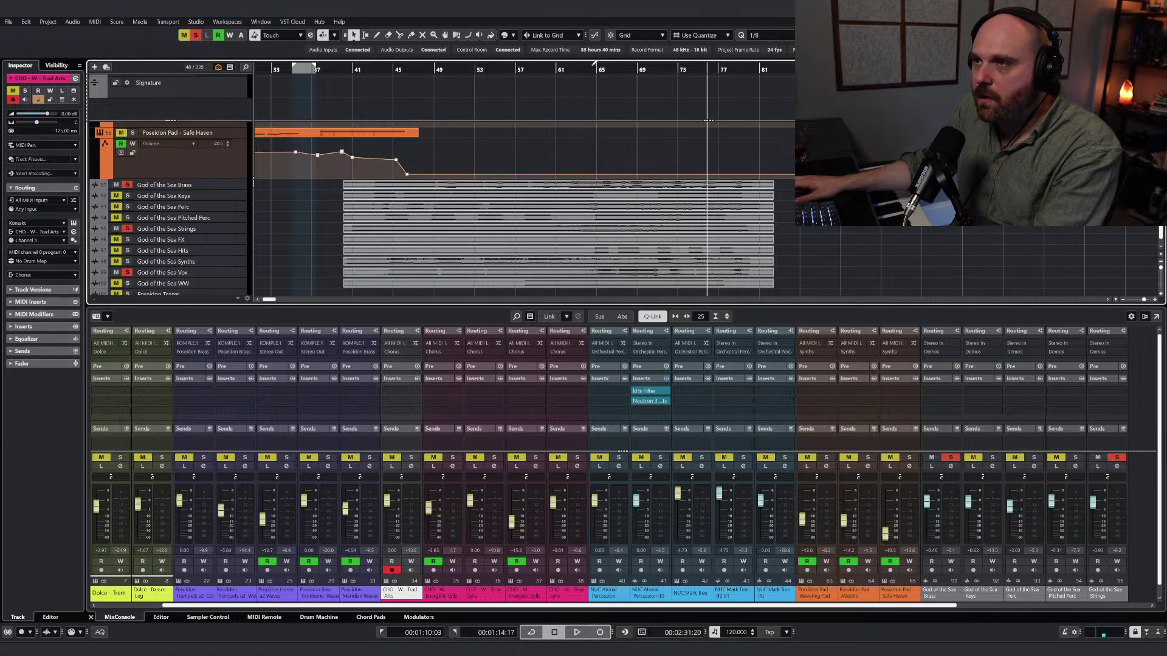
{"action": "left_click_drag", "start_coordinate": [587, 64], "coordinate": [593, 64]}
{"action": "key", "text": "space"}
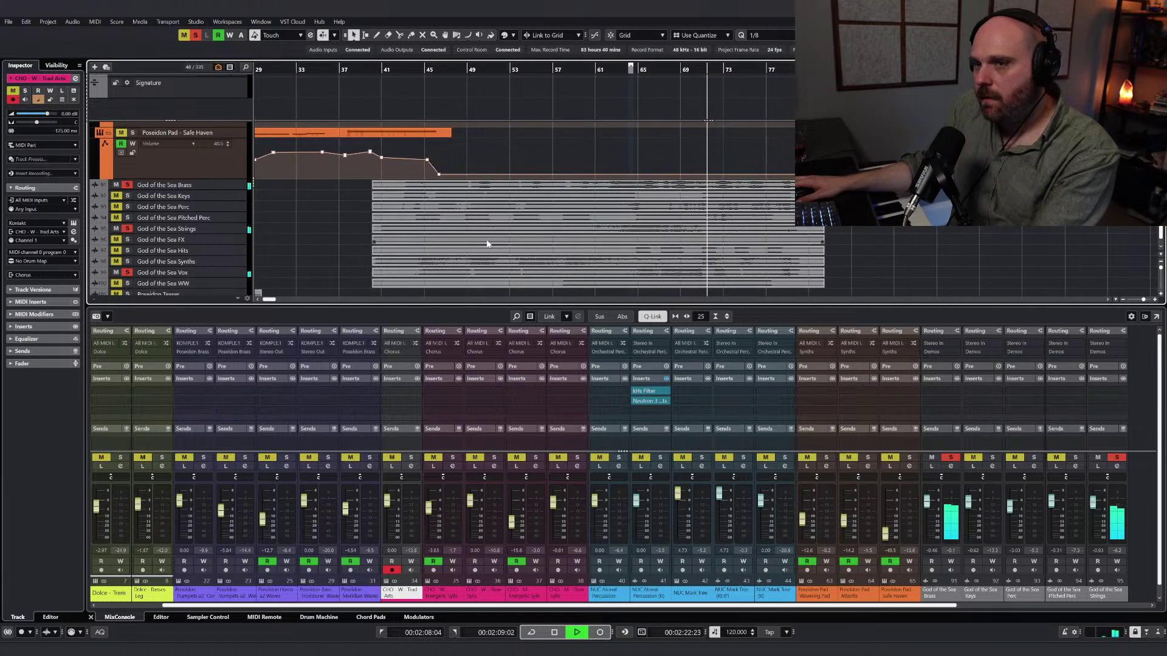
{"action": "key", "text": "space"}
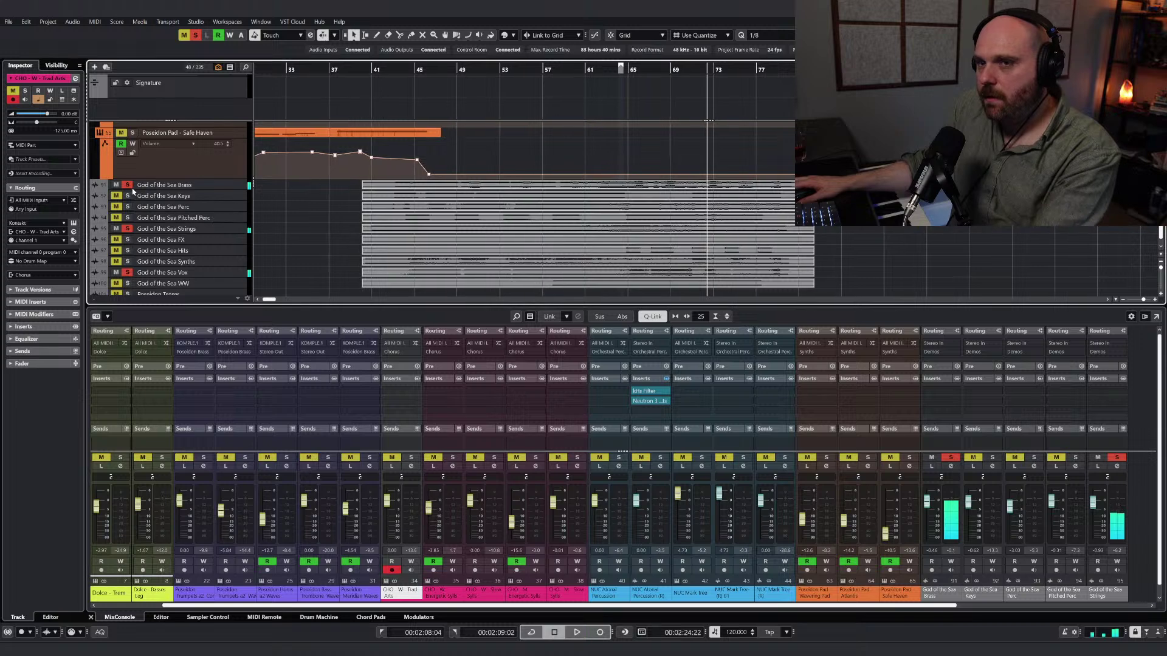
Step: Turn off solo on the God of the Sea Brass, Strings and Vox stems
{"action": "left_click", "coordinate": [127, 185]}
{"action": "left_click", "coordinate": [127, 228]}
{"action": "left_click", "coordinate": [127, 272]}
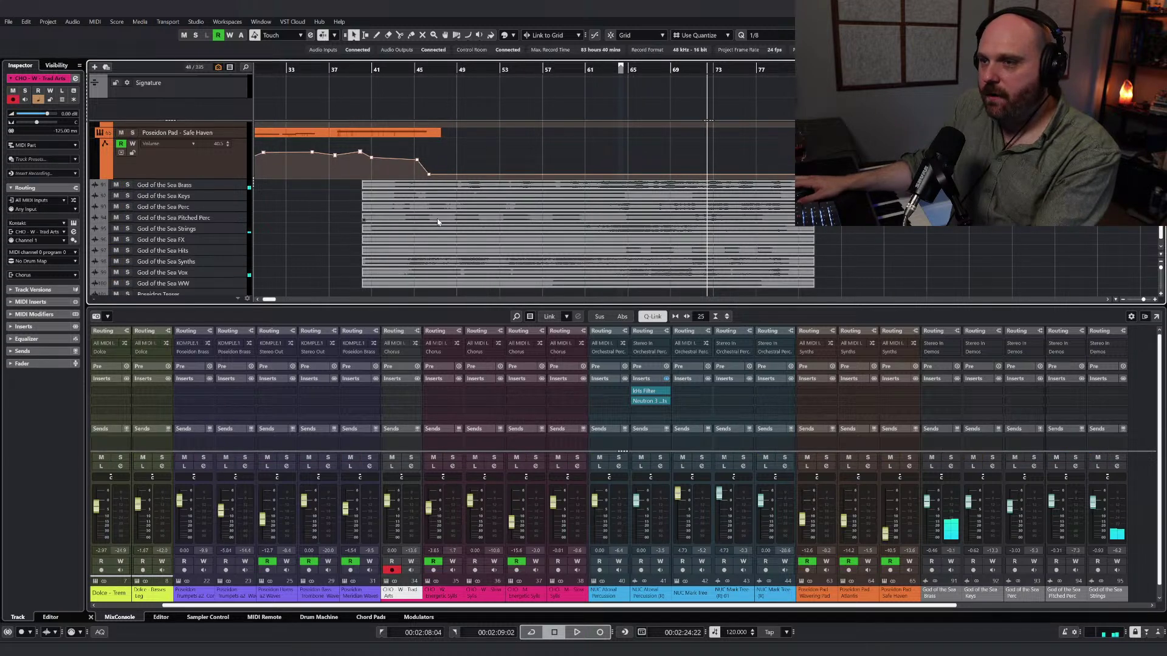
Step: Look over the orchestral tracks and God of the Sea stems, placing the playback cursor near bar 65 as a reference point
{"action": "scroll", "coordinate": [438, 220], "scroll_direction": "up", "scroll_amount": 5}
{"action": "scroll", "coordinate": [438, 220], "scroll_direction": "down", "scroll_amount": 3, "text": "ctrl"}
{"action": "scroll", "coordinate": [438, 220], "scroll_direction": "up", "scroll_amount": 5}
{"action": "scroll", "coordinate": [436, 217], "scroll_direction": "down", "scroll_amount": 2, "text": "ctrl"}
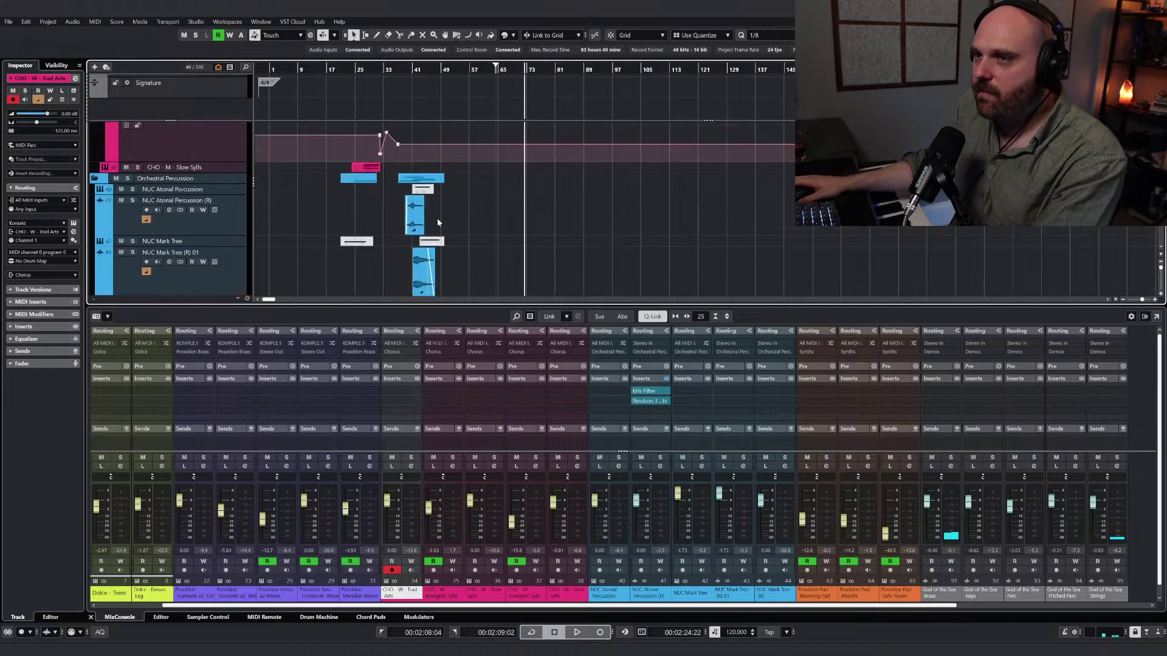
{"action": "scroll", "coordinate": [390, 227], "scroll_direction": "down", "scroll_amount": 10}
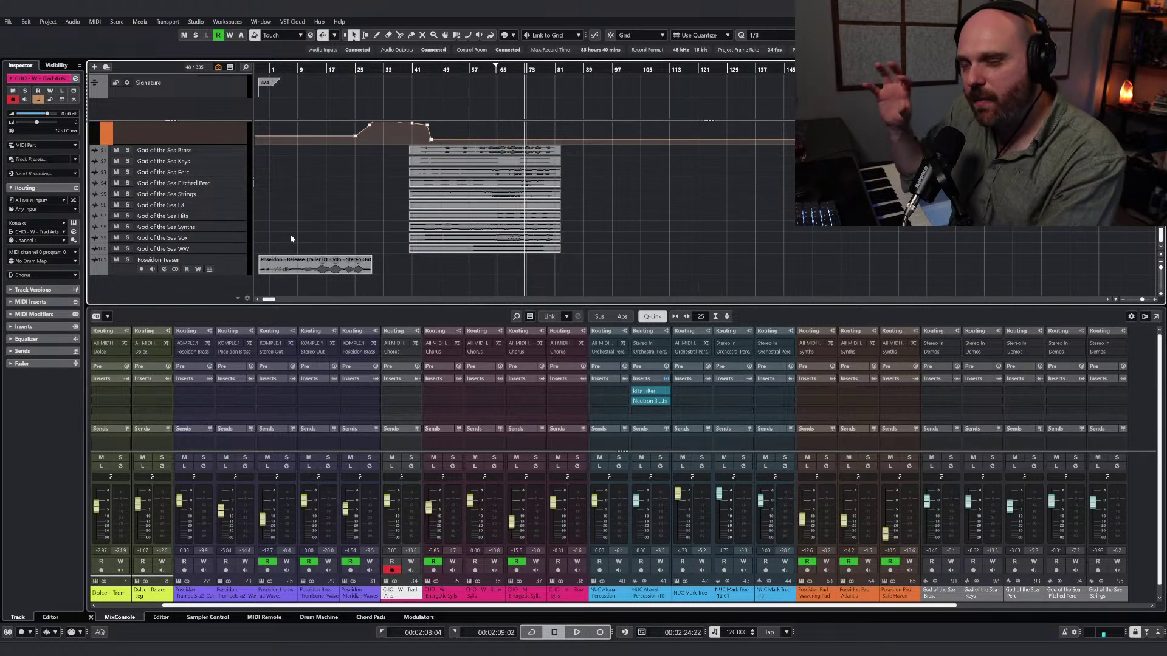
{"action": "key", "text": "h"}
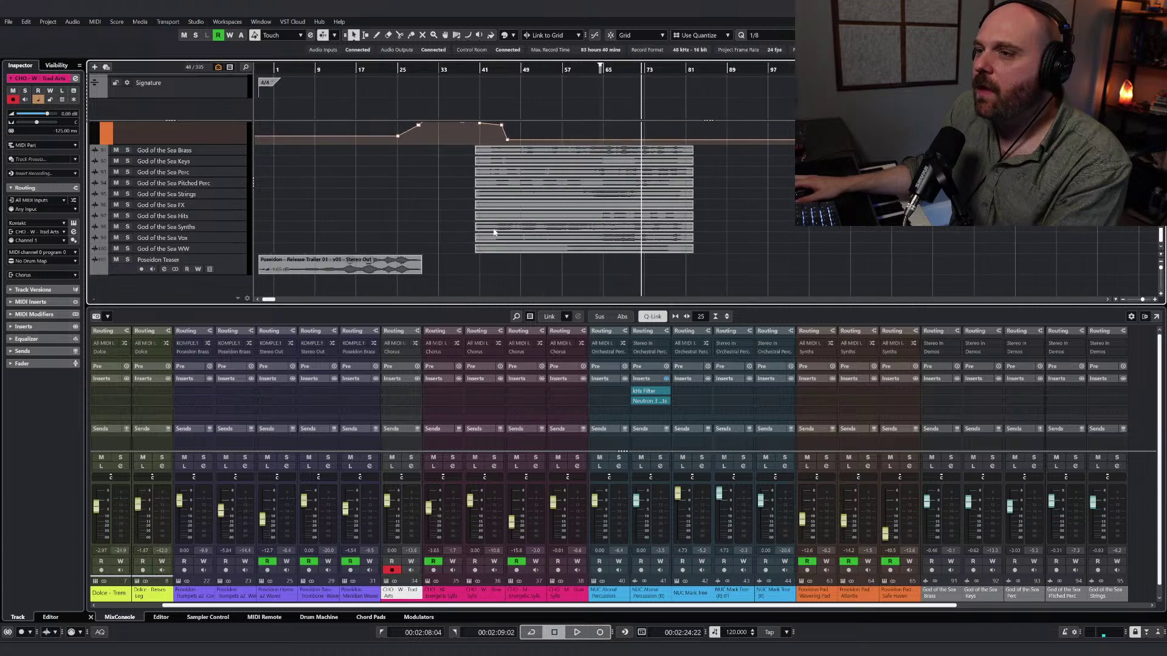
{"action": "left_click", "coordinate": [679, 70]}
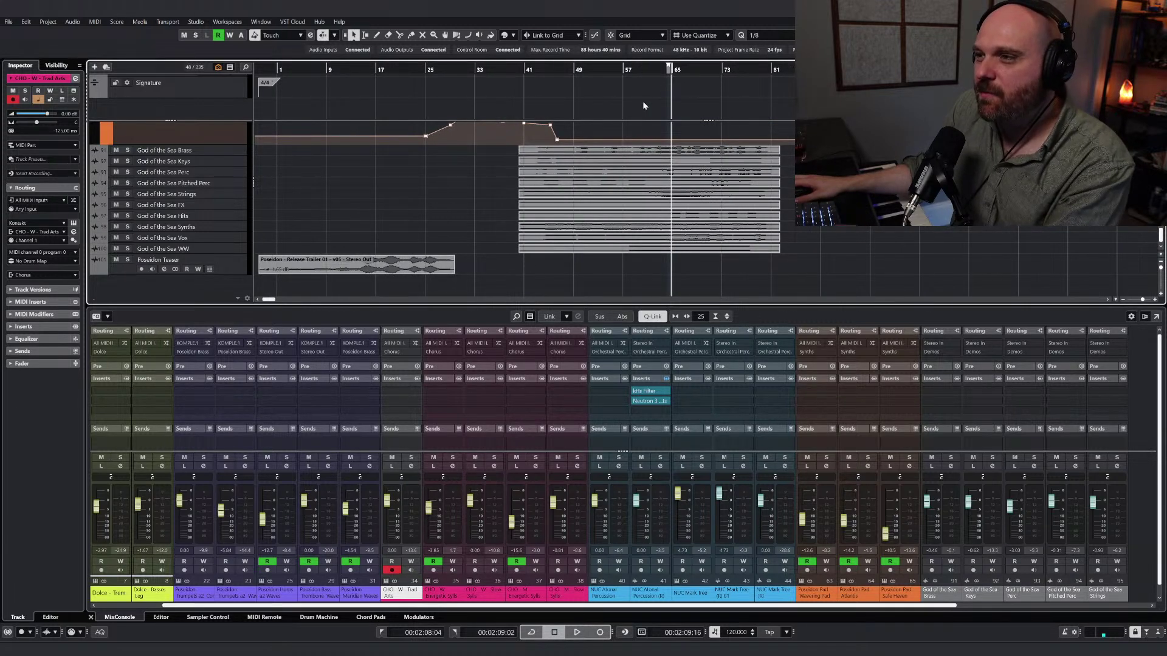
{"action": "scroll", "coordinate": [468, 171], "scroll_direction": "up", "scroll_amount": 15}
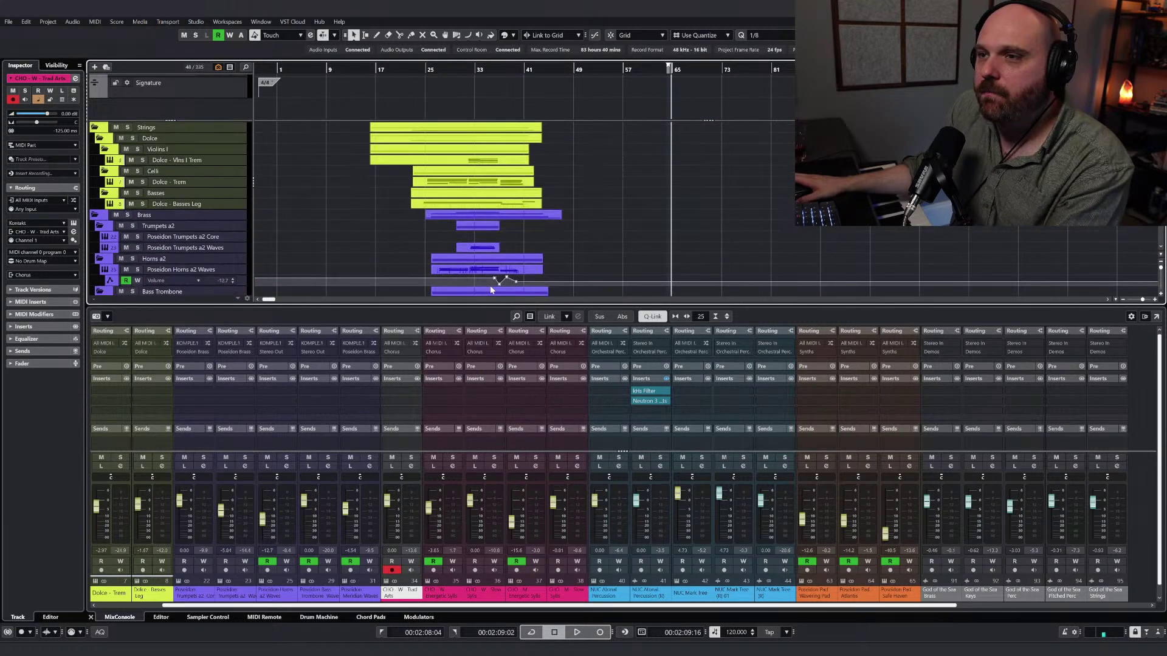
{"action": "scroll", "coordinate": [535, 139], "scroll_direction": "down", "scroll_amount": 15}
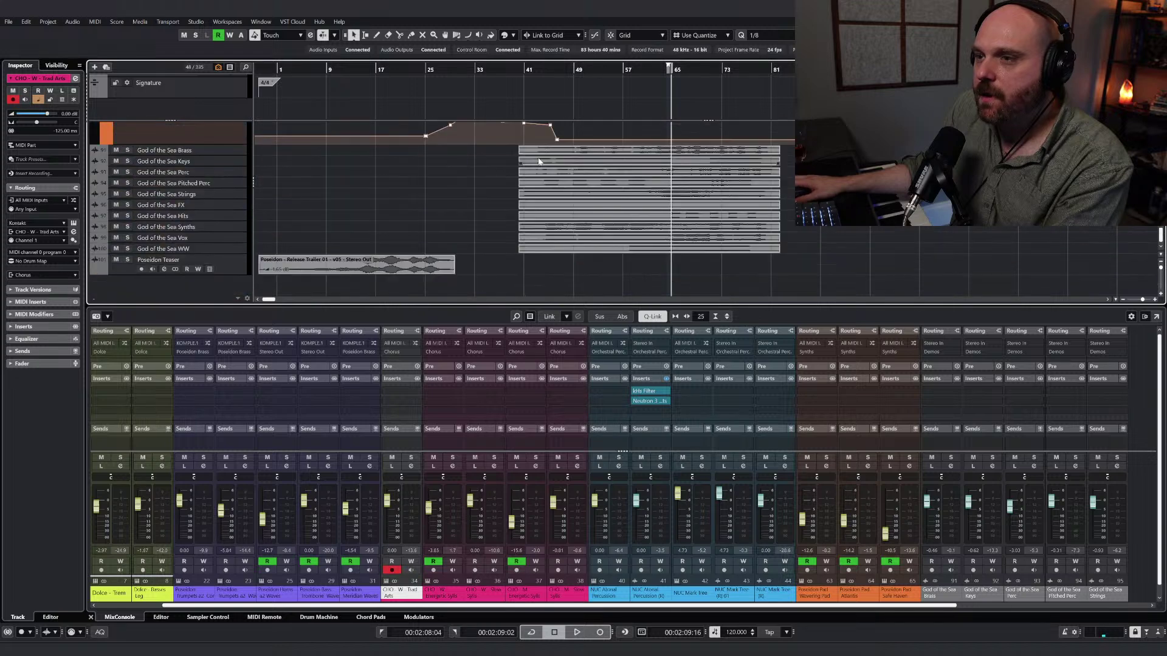
Step: Place the playback cursor at about bar 36 and examine the brass, chorus and percussion parts around it
{"action": "left_click_drag", "start_coordinate": [411, 68], "coordinate": [495, 68]}
{"action": "scroll", "coordinate": [469, 230], "scroll_direction": "up", "scroll_amount": 10}
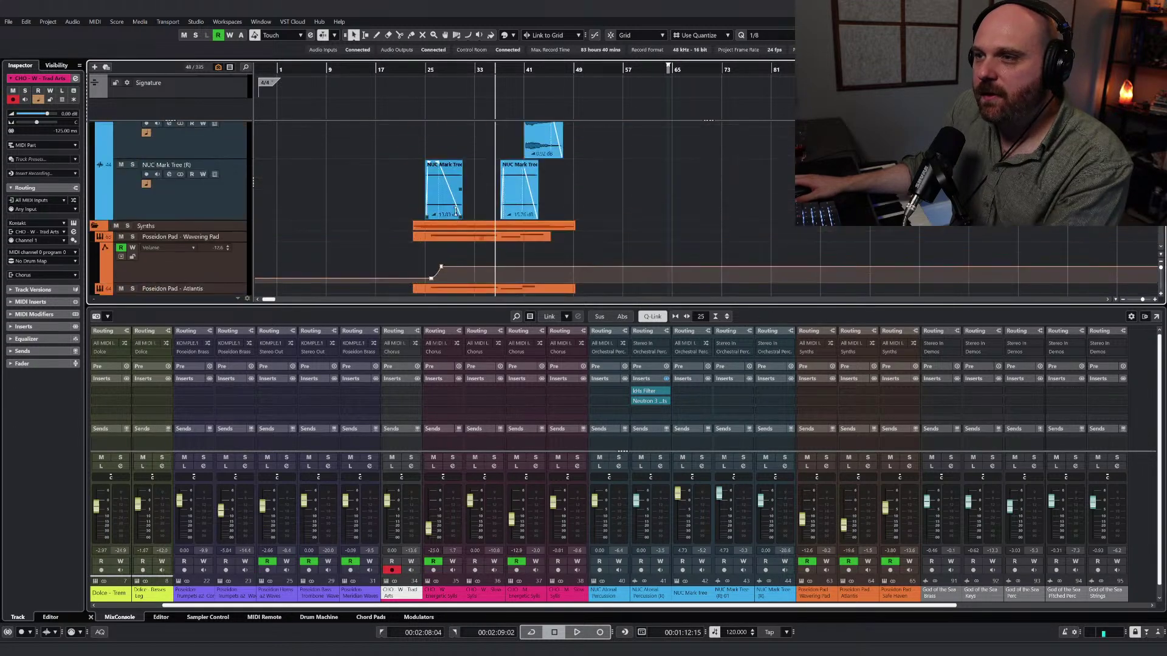
{"action": "scroll", "coordinate": [469, 229], "scroll_direction": "up", "scroll_amount": 10}
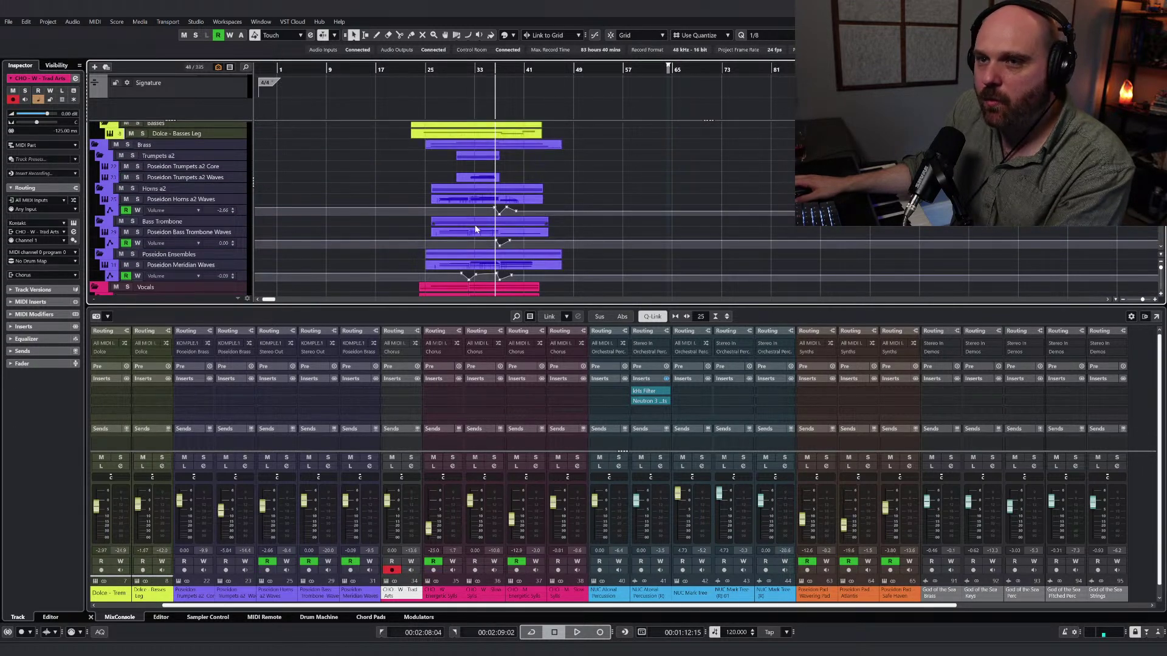
{"action": "key", "text": "h"}
{"action": "key", "text": "h"}
{"action": "key", "text": "h"}
{"action": "key", "text": "h"}
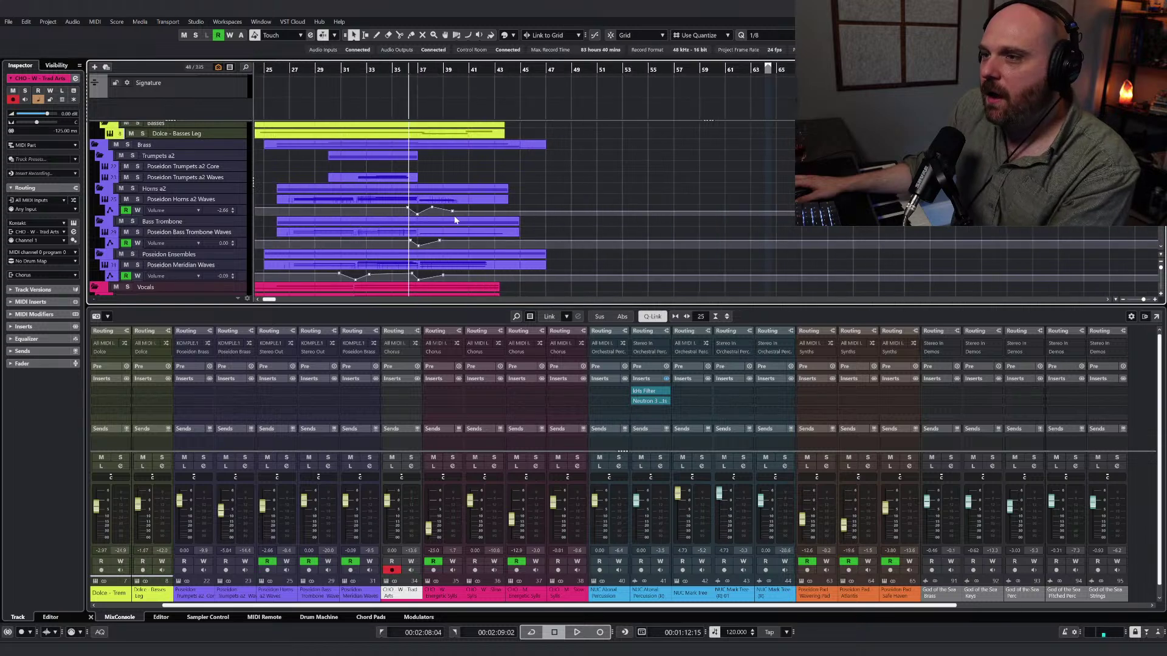
{"action": "scroll", "coordinate": [455, 220], "scroll_direction": "down", "scroll_amount": 10}
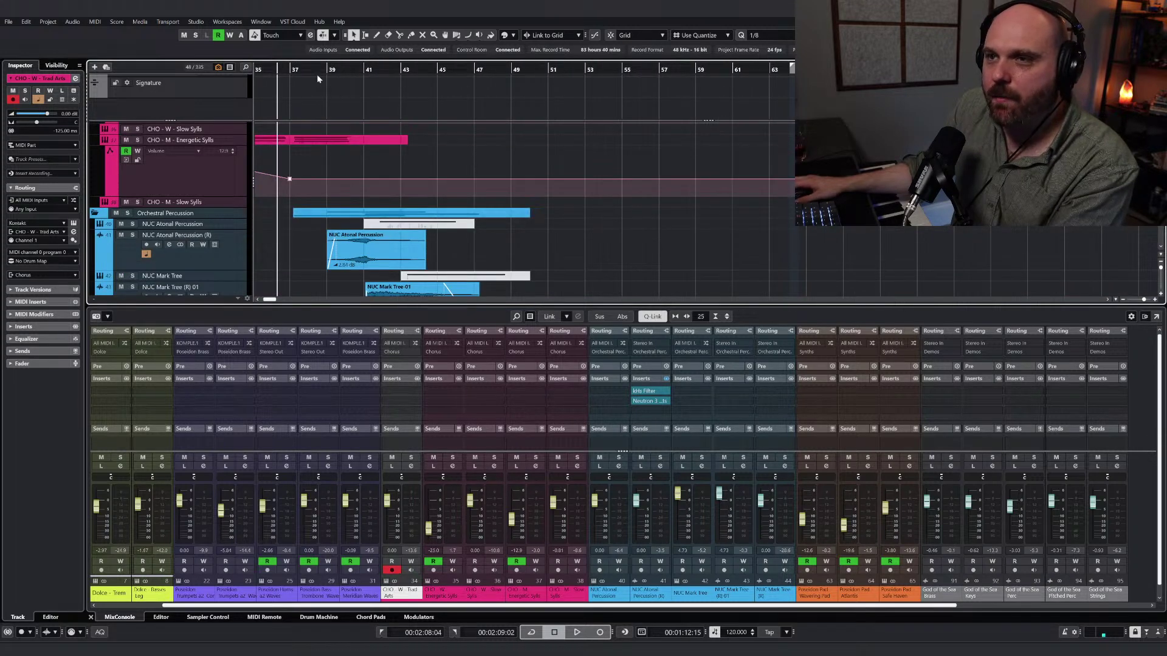
Step: Place the playback cursor at about bar 26 and examine how the strings, brass, vocals and synth pads enter
{"action": "scroll", "coordinate": [316, 75], "scroll_direction": "left", "scroll_amount": 10}
{"action": "left_click", "coordinate": [689, 69]}
{"action": "scroll", "coordinate": [712, 218], "scroll_direction": "up", "scroll_amount": 10}
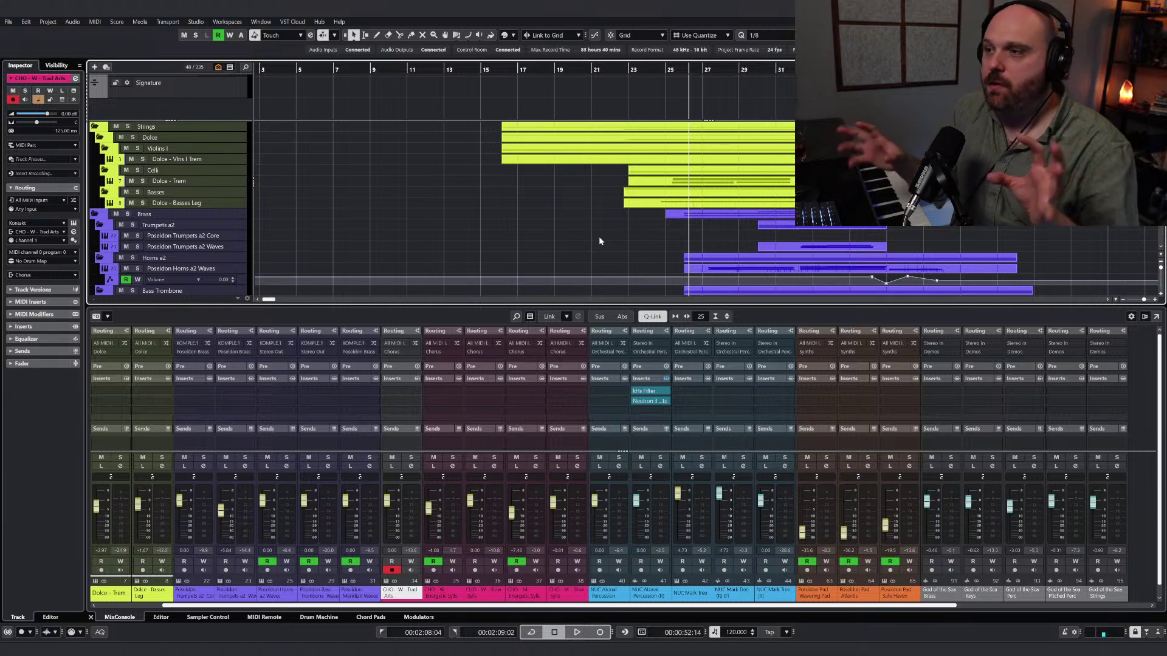
{"action": "scroll", "coordinate": [602, 261], "scroll_direction": "down", "scroll_amount": 8}
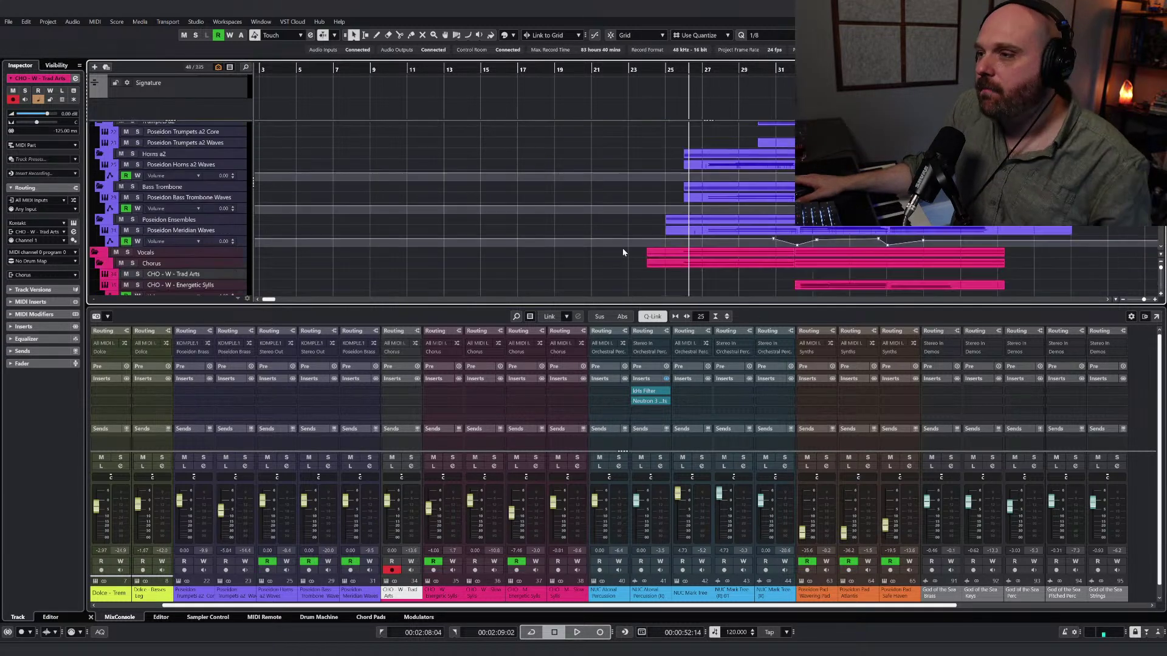
{"action": "right_click", "coordinate": [611, 218]}
{"action": "left_click", "coordinate": [611, 218]}
{"action": "scroll", "coordinate": [607, 220], "scroll_direction": "up", "scroll_amount": 3}
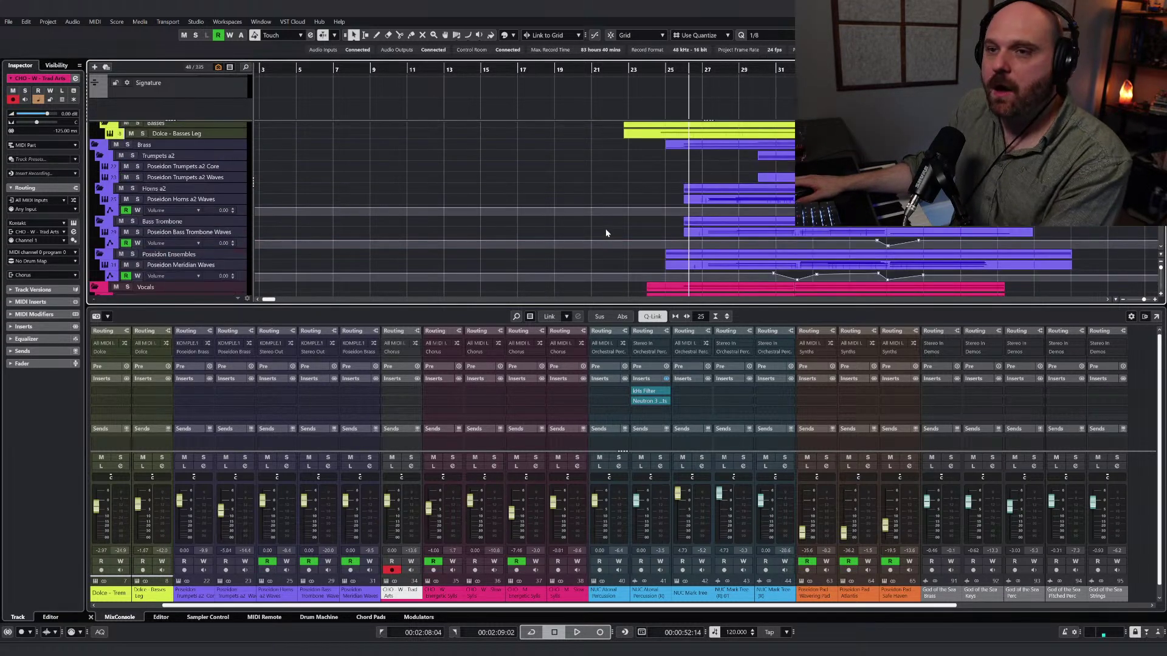
{"action": "scroll", "coordinate": [606, 228], "scroll_direction": "down", "scroll_amount": 3}
{"action": "scroll", "coordinate": [604, 232], "scroll_direction": "down", "scroll_amount": 5}
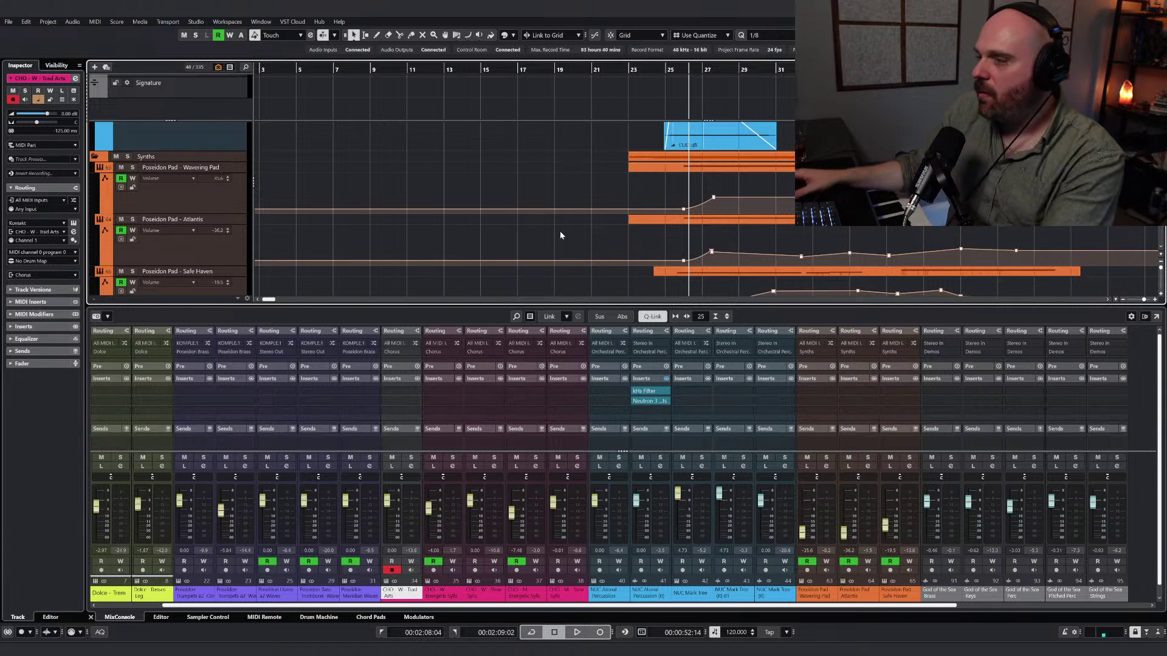
Step: Review the whole arrangement across the strings, brass, chorus, percussion and synth pad tracks, down to the God of the Sea stems
{"action": "key", "text": "g"}
{"action": "key", "text": "g"}
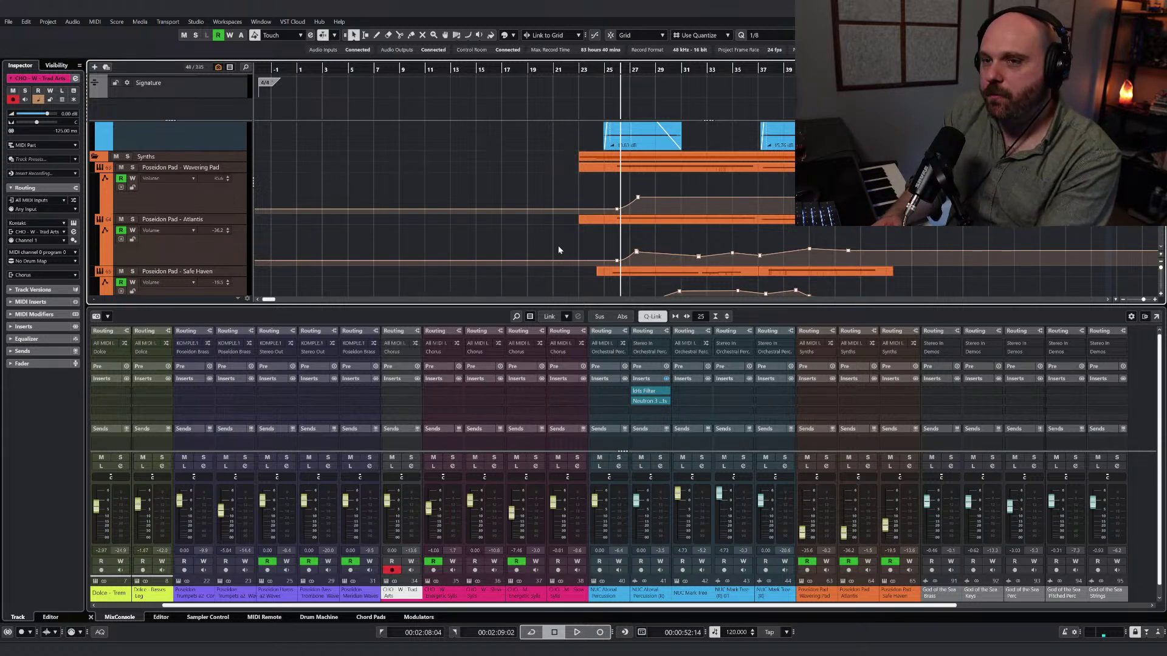
{"action": "key", "text": "g"}
{"action": "key", "text": "g"}
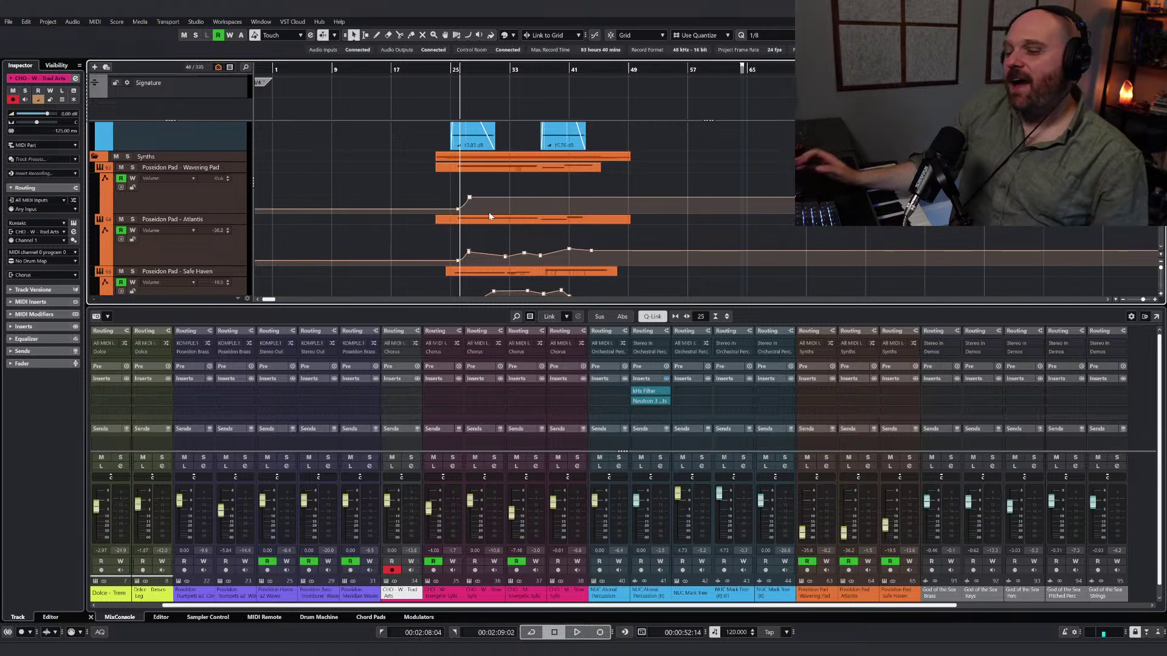
{"action": "scroll", "coordinate": [432, 220], "scroll_direction": "up", "scroll_amount": 6}
{"action": "scroll", "coordinate": [431, 220], "scroll_direction": "up", "scroll_amount": 6}
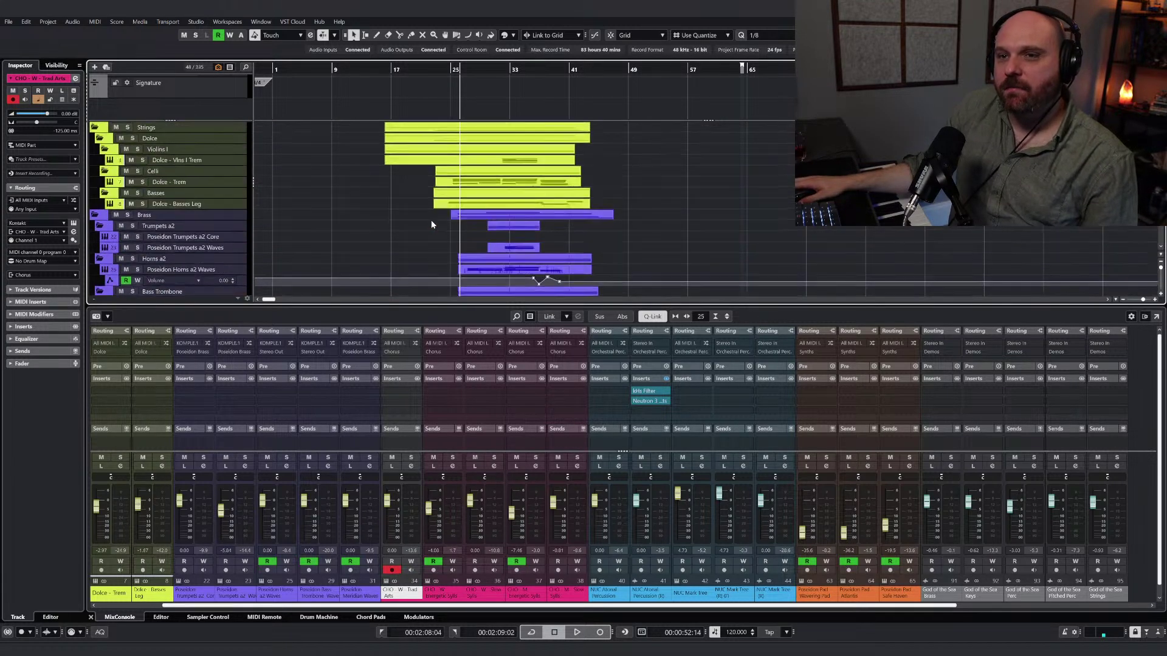
{"action": "scroll", "coordinate": [430, 221], "scroll_direction": "down", "scroll_amount": 2}
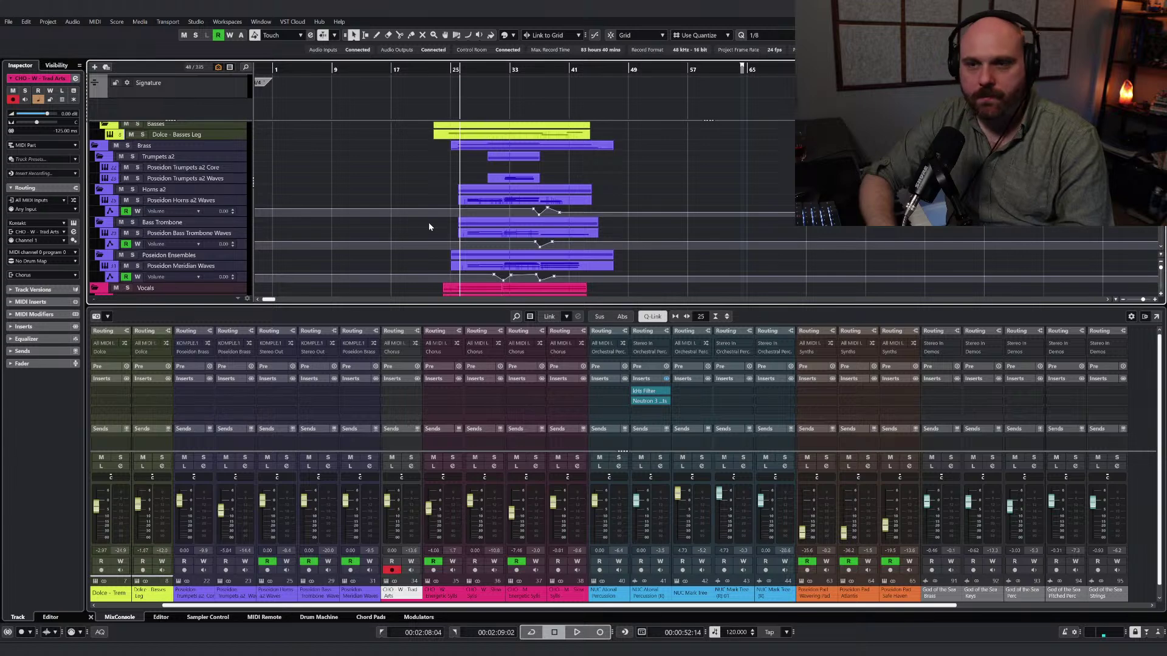
{"action": "scroll", "coordinate": [429, 223], "scroll_direction": "down", "scroll_amount": 10}
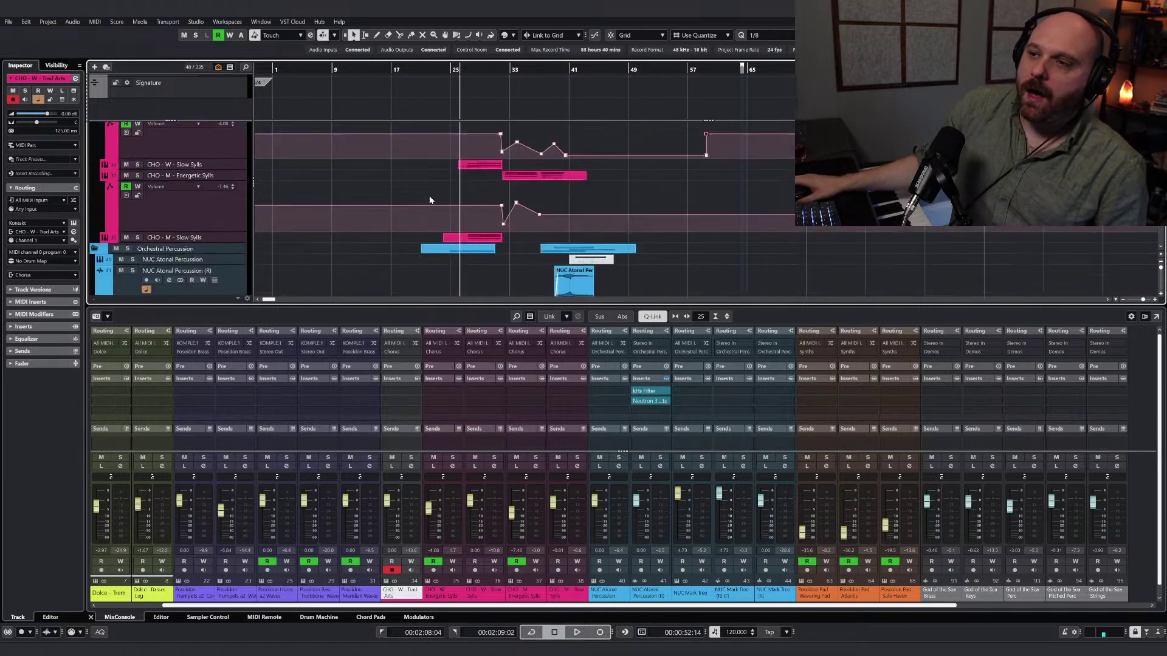
{"action": "scroll", "coordinate": [428, 205], "scroll_direction": "up", "scroll_amount": 10}
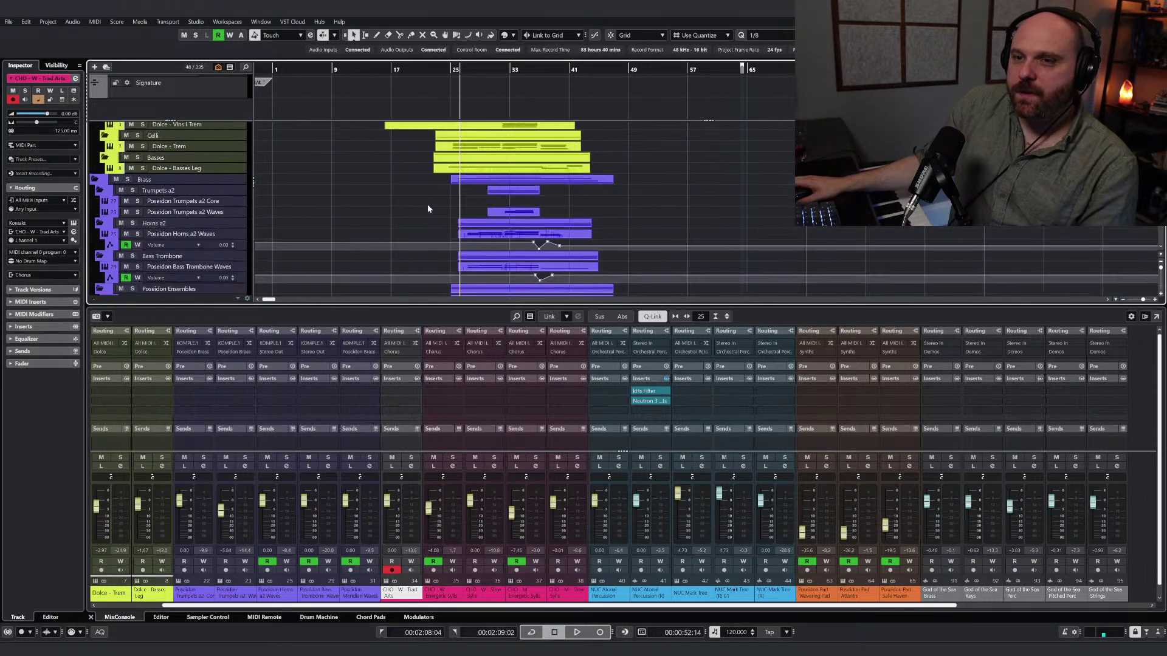
{"action": "right_click", "coordinate": [423, 222]}
{"action": "left_click", "coordinate": [422, 222]}
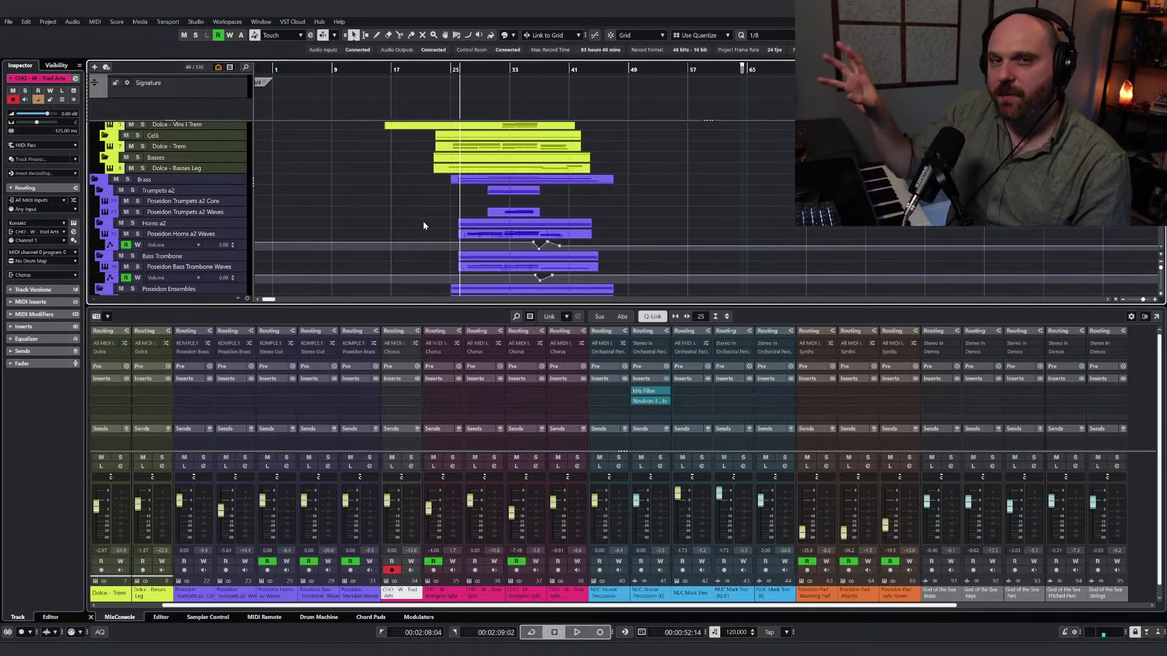
{"action": "scroll", "coordinate": [424, 225], "scroll_direction": "down", "scroll_amount": 10}
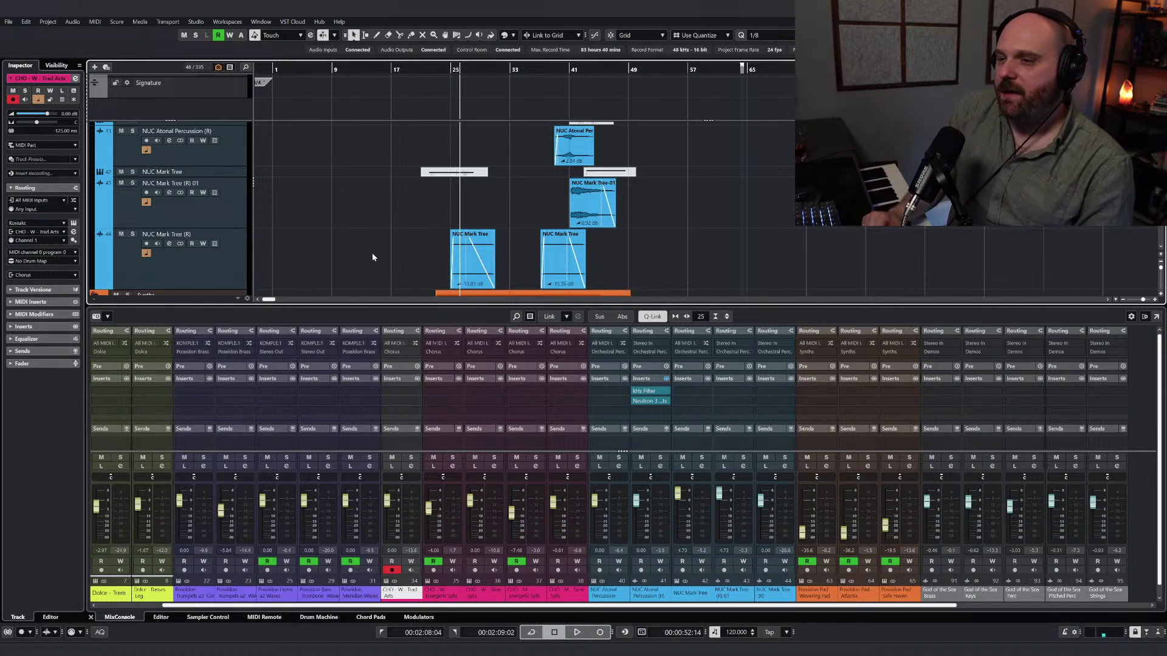
{"action": "scroll", "coordinate": [372, 252], "scroll_direction": "down", "scroll_amount": 10}
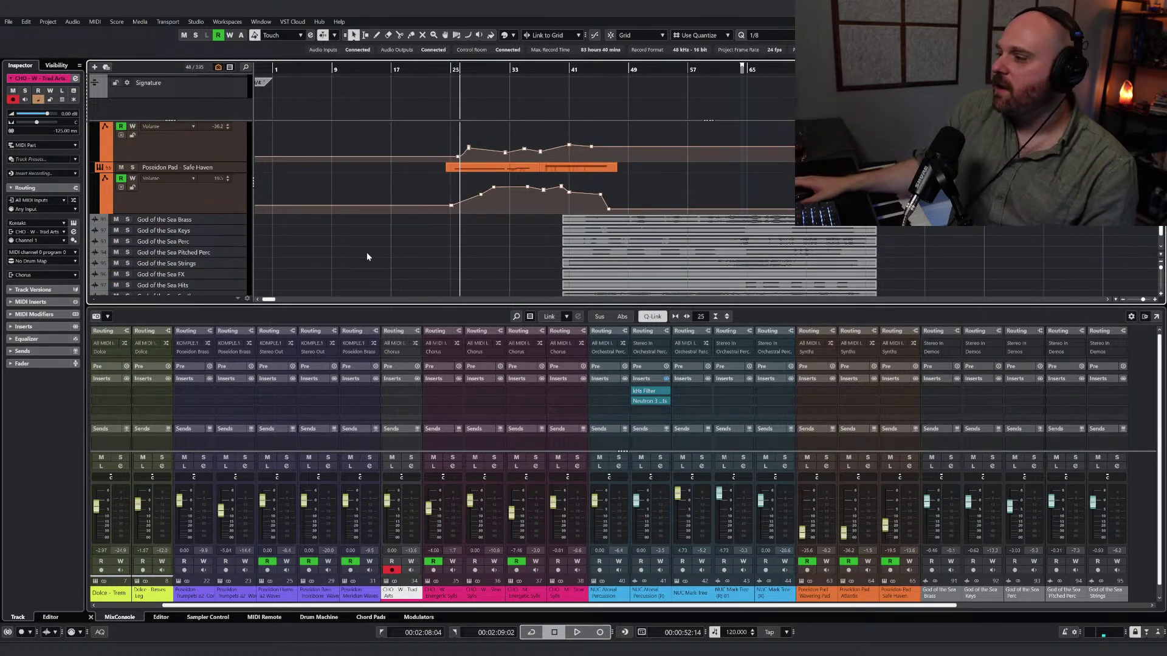
{"action": "scroll", "coordinate": [448, 274], "scroll_direction": "up", "scroll_amount": 15}
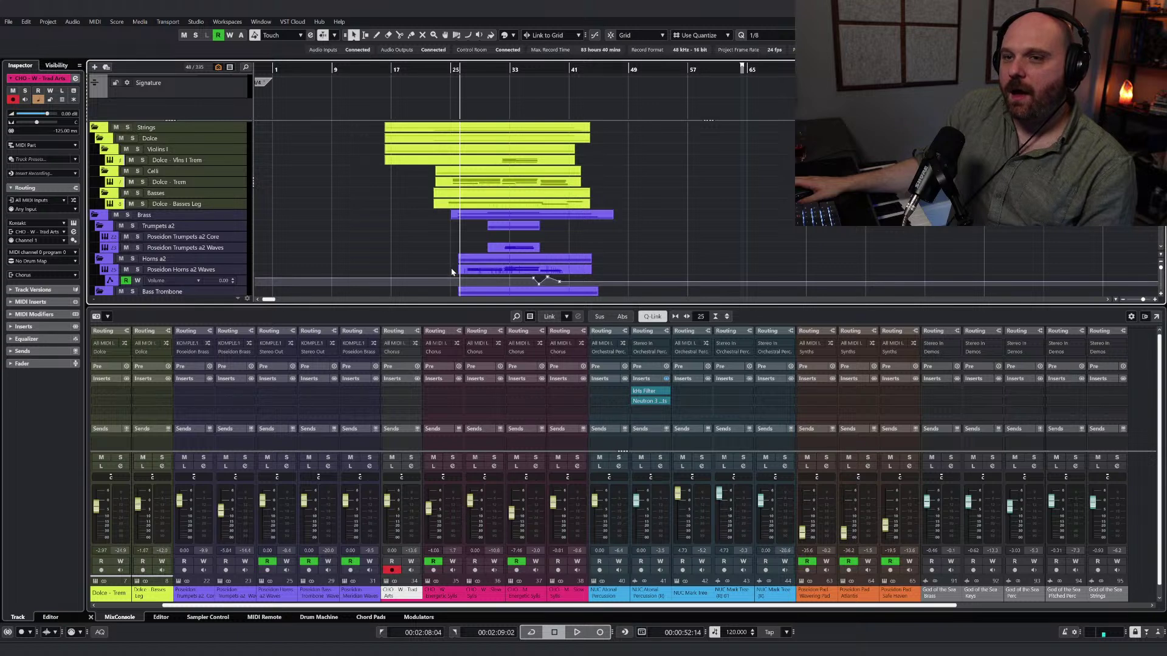